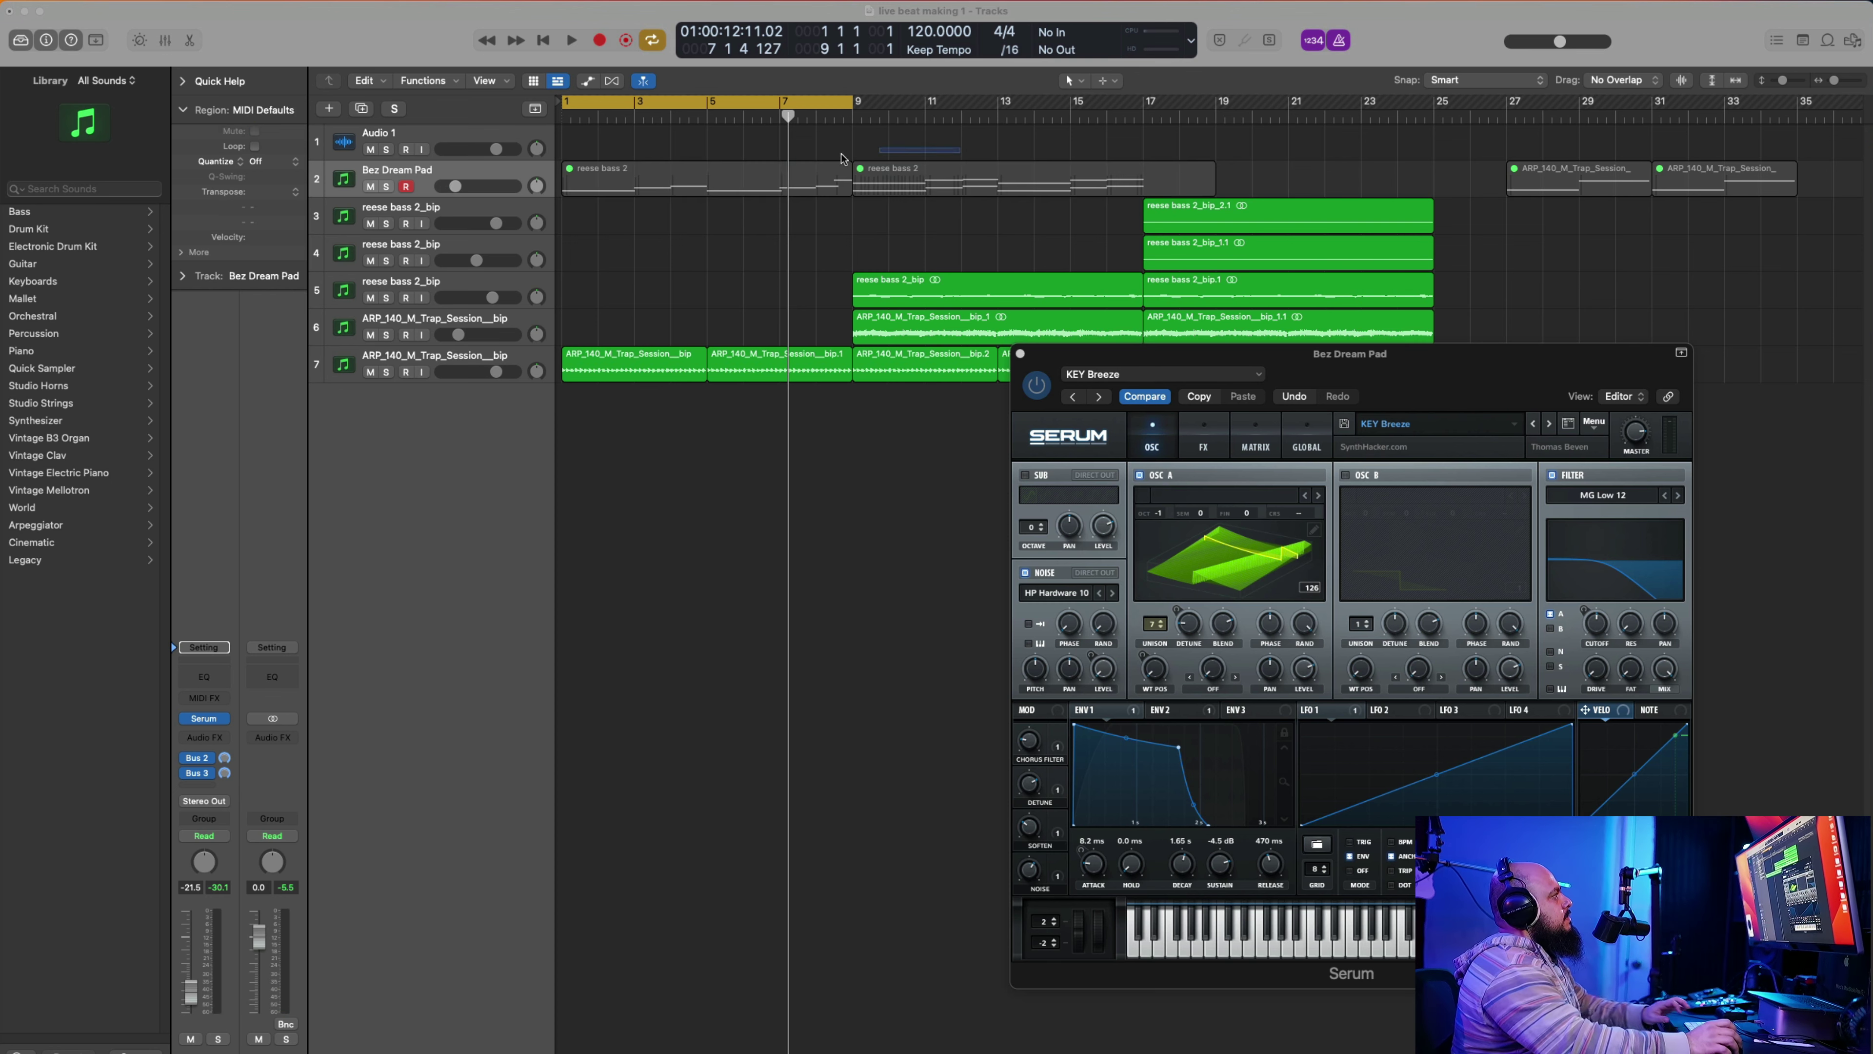
Step: Move all four muted regions on the Bez Dream Pad track so the first one starts at bar 25
left_click_drag(660, 157, 1774, 195)
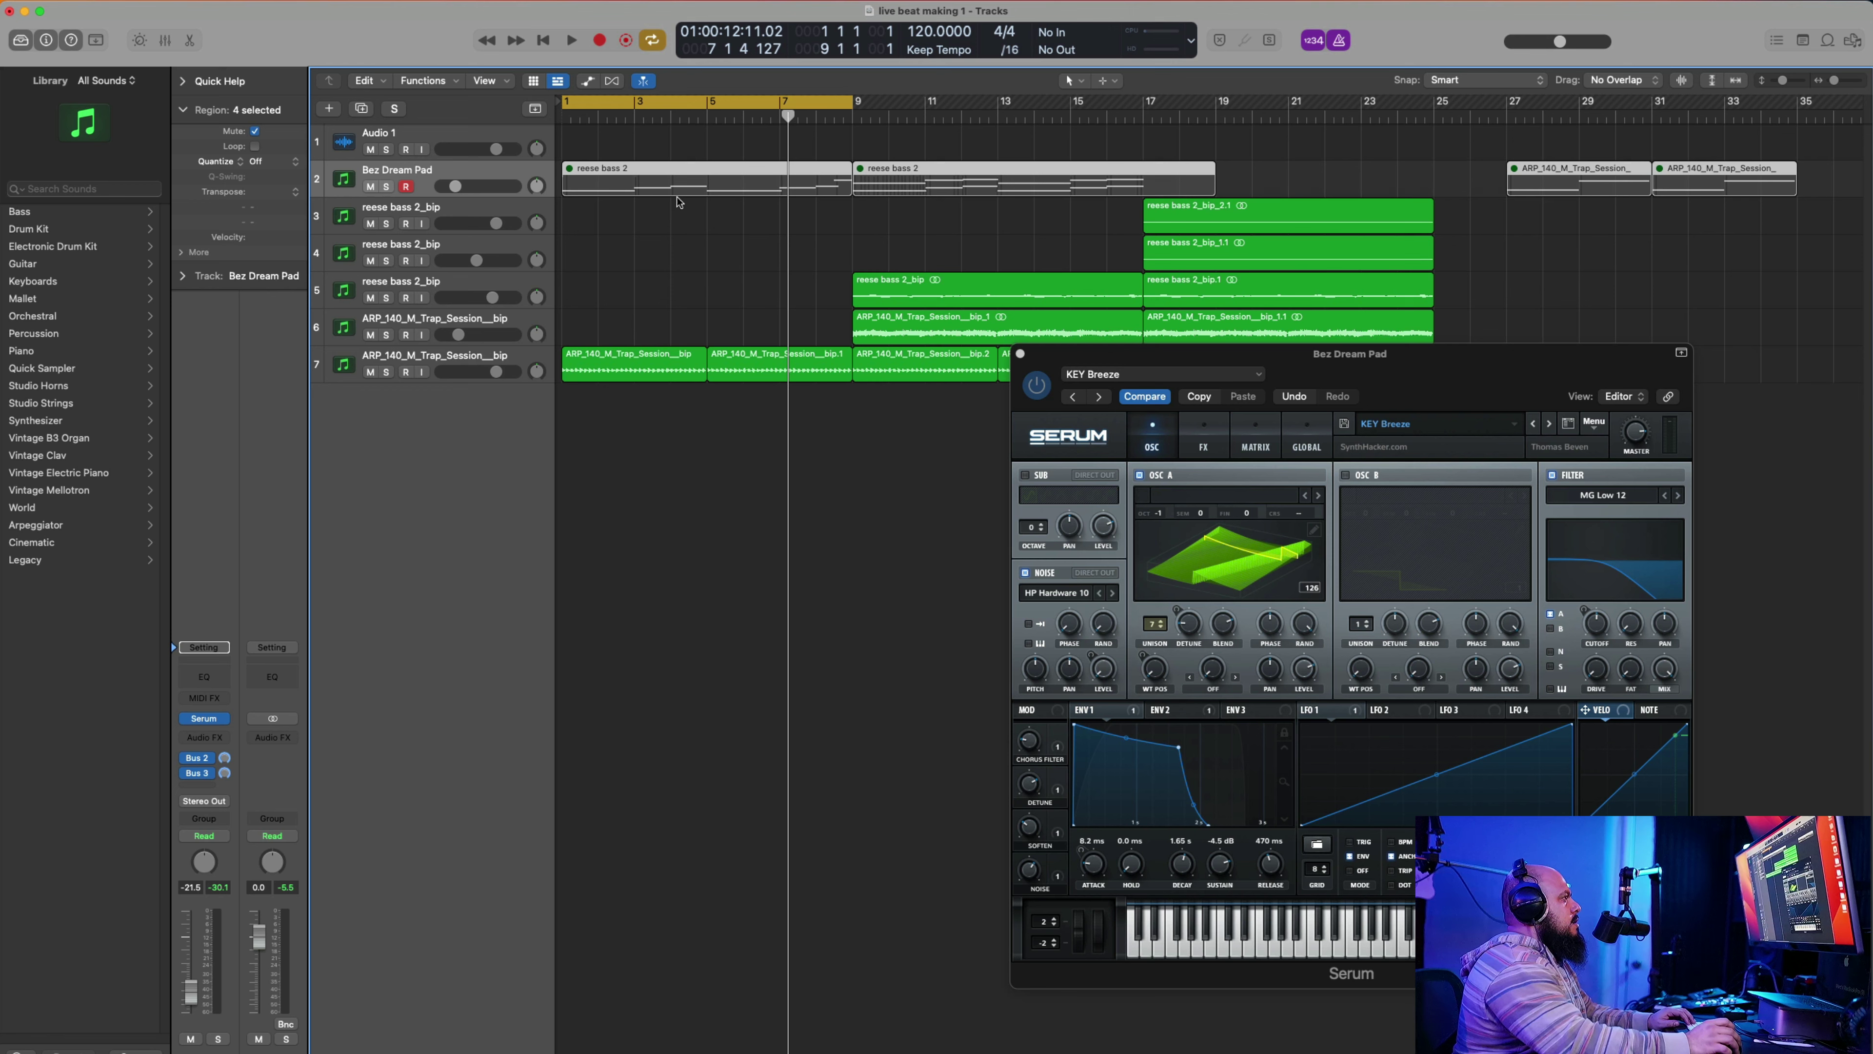
left_click_drag(677, 196, 1550, 193)
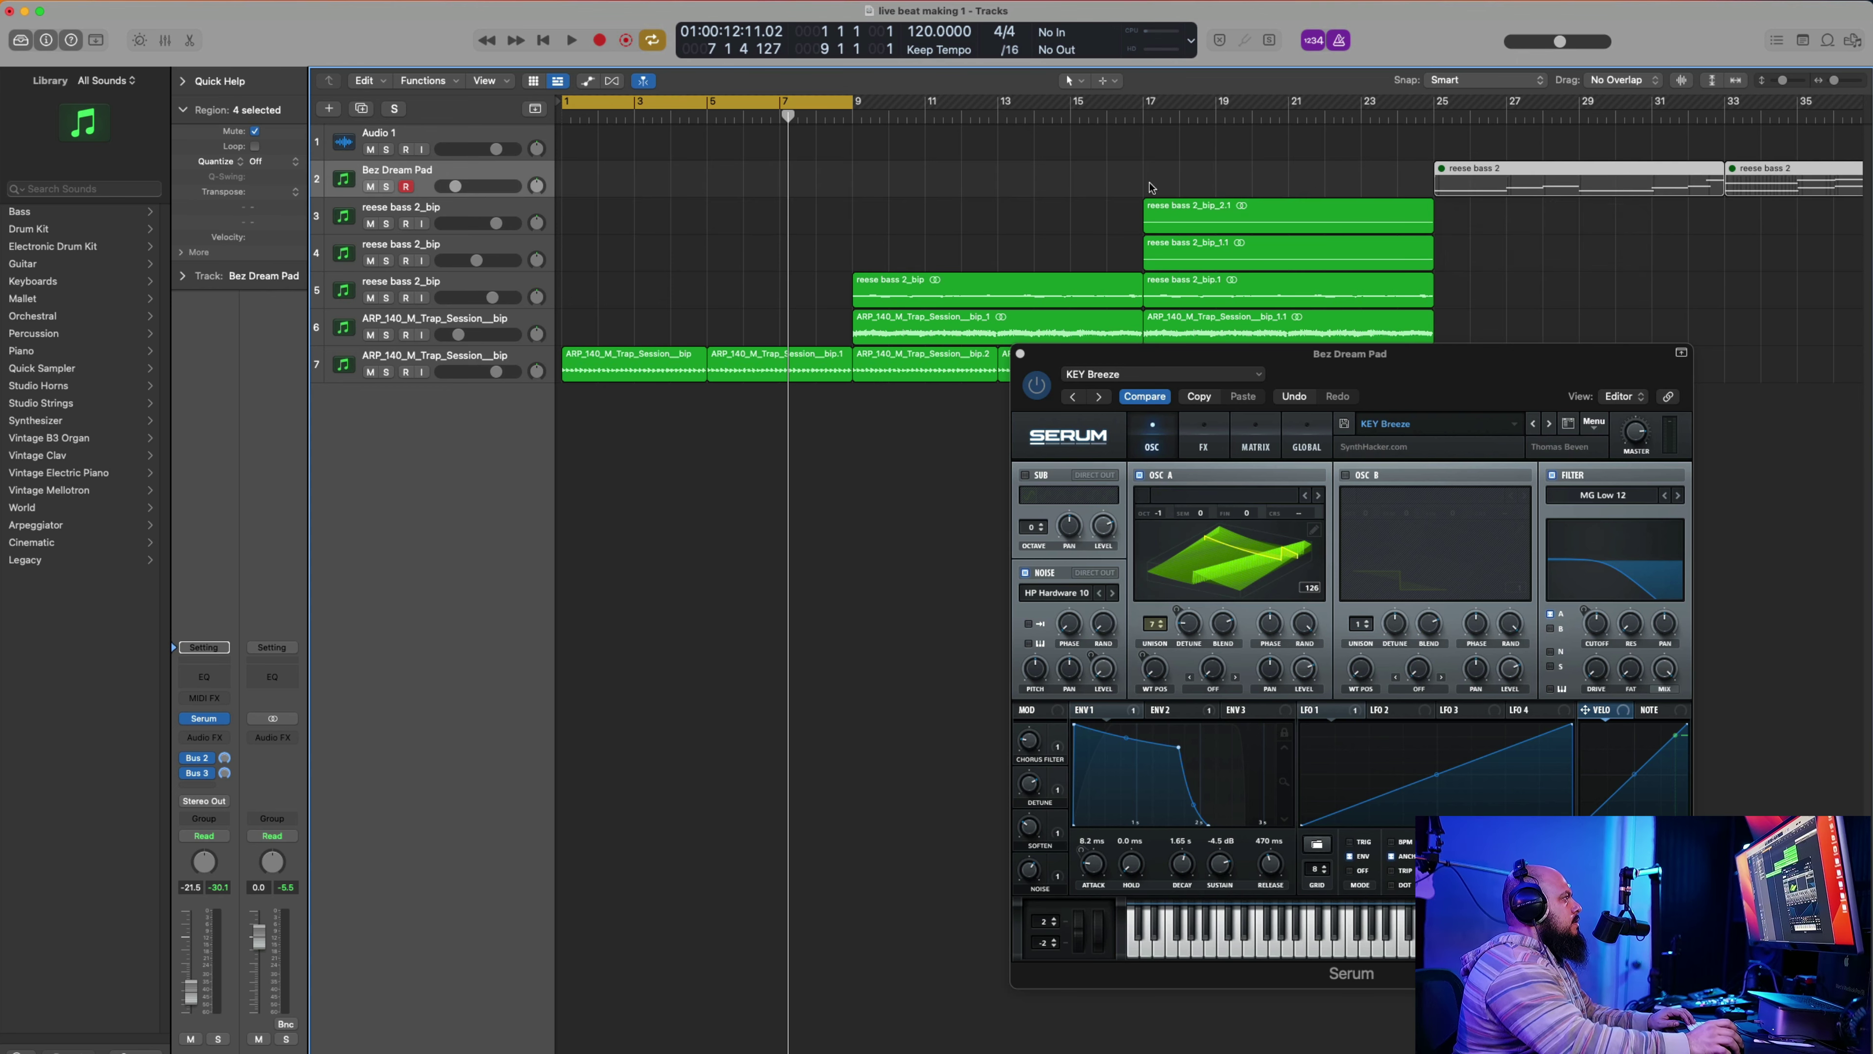
left_click(1152, 188)
left_click(562, 117)
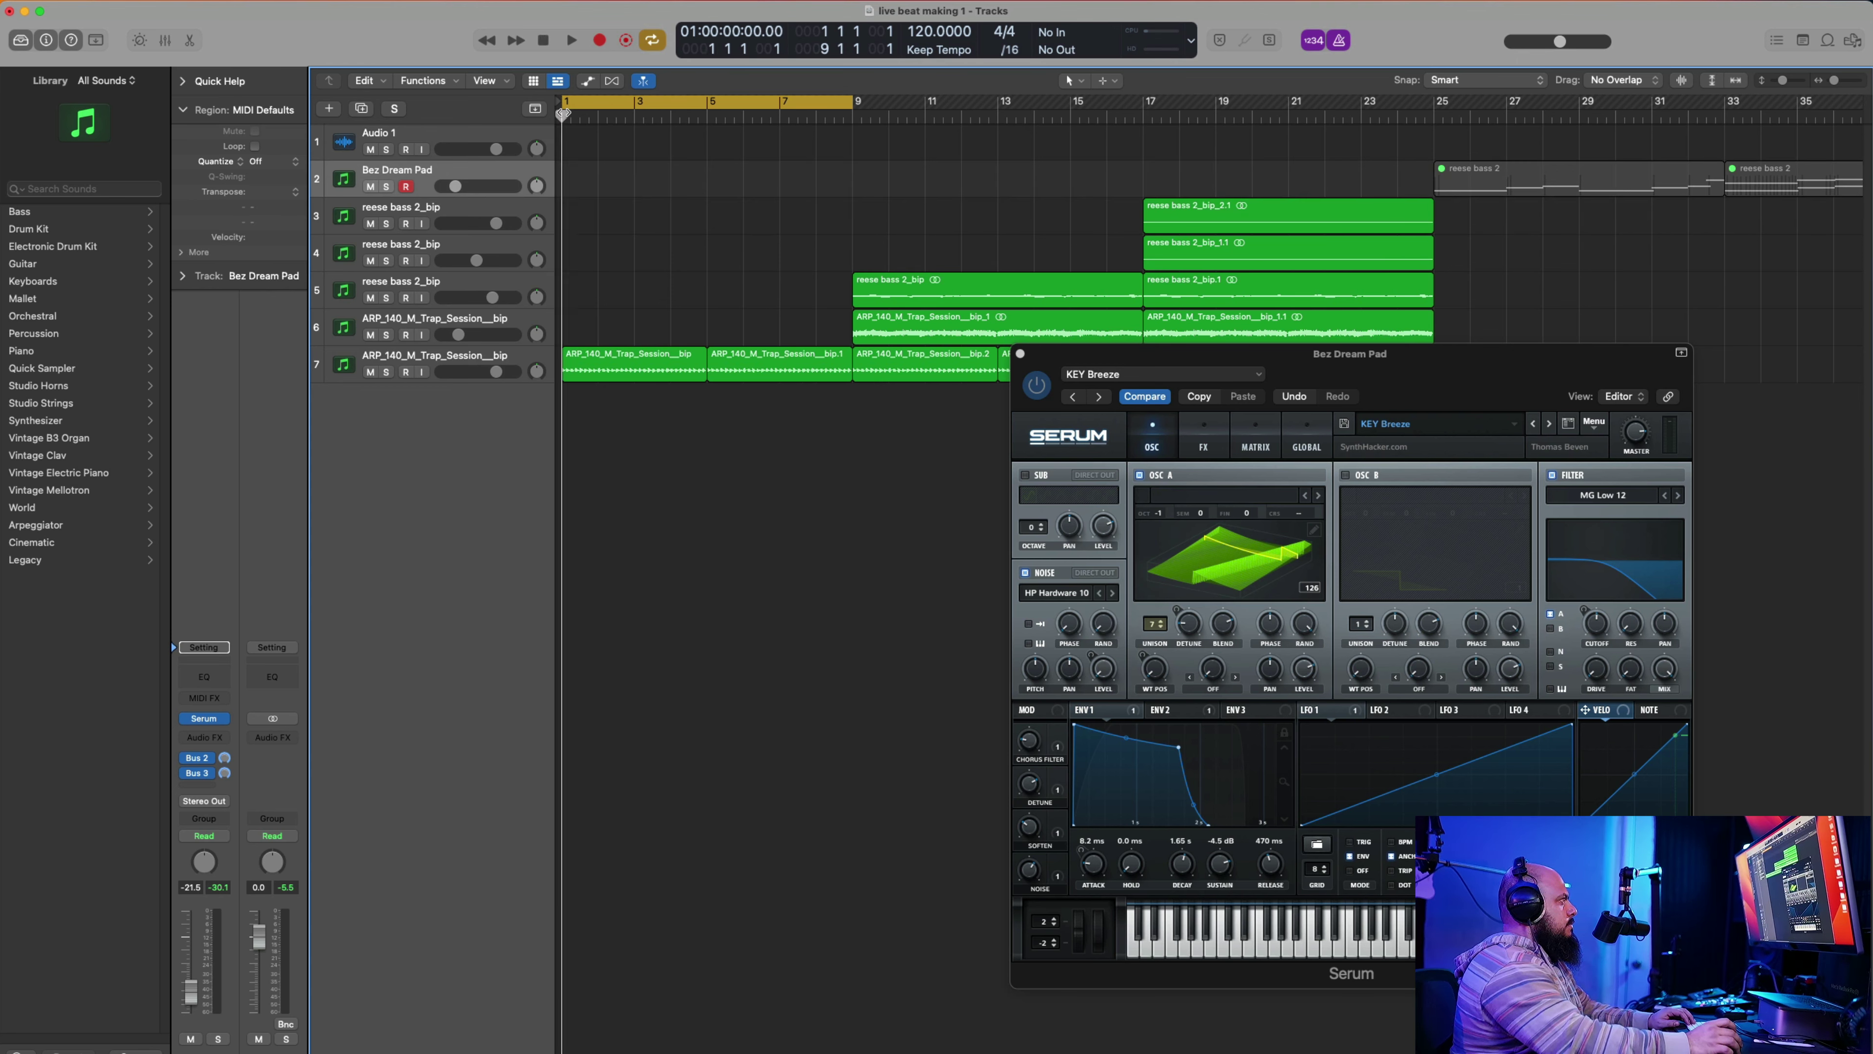
left_click(599, 43)
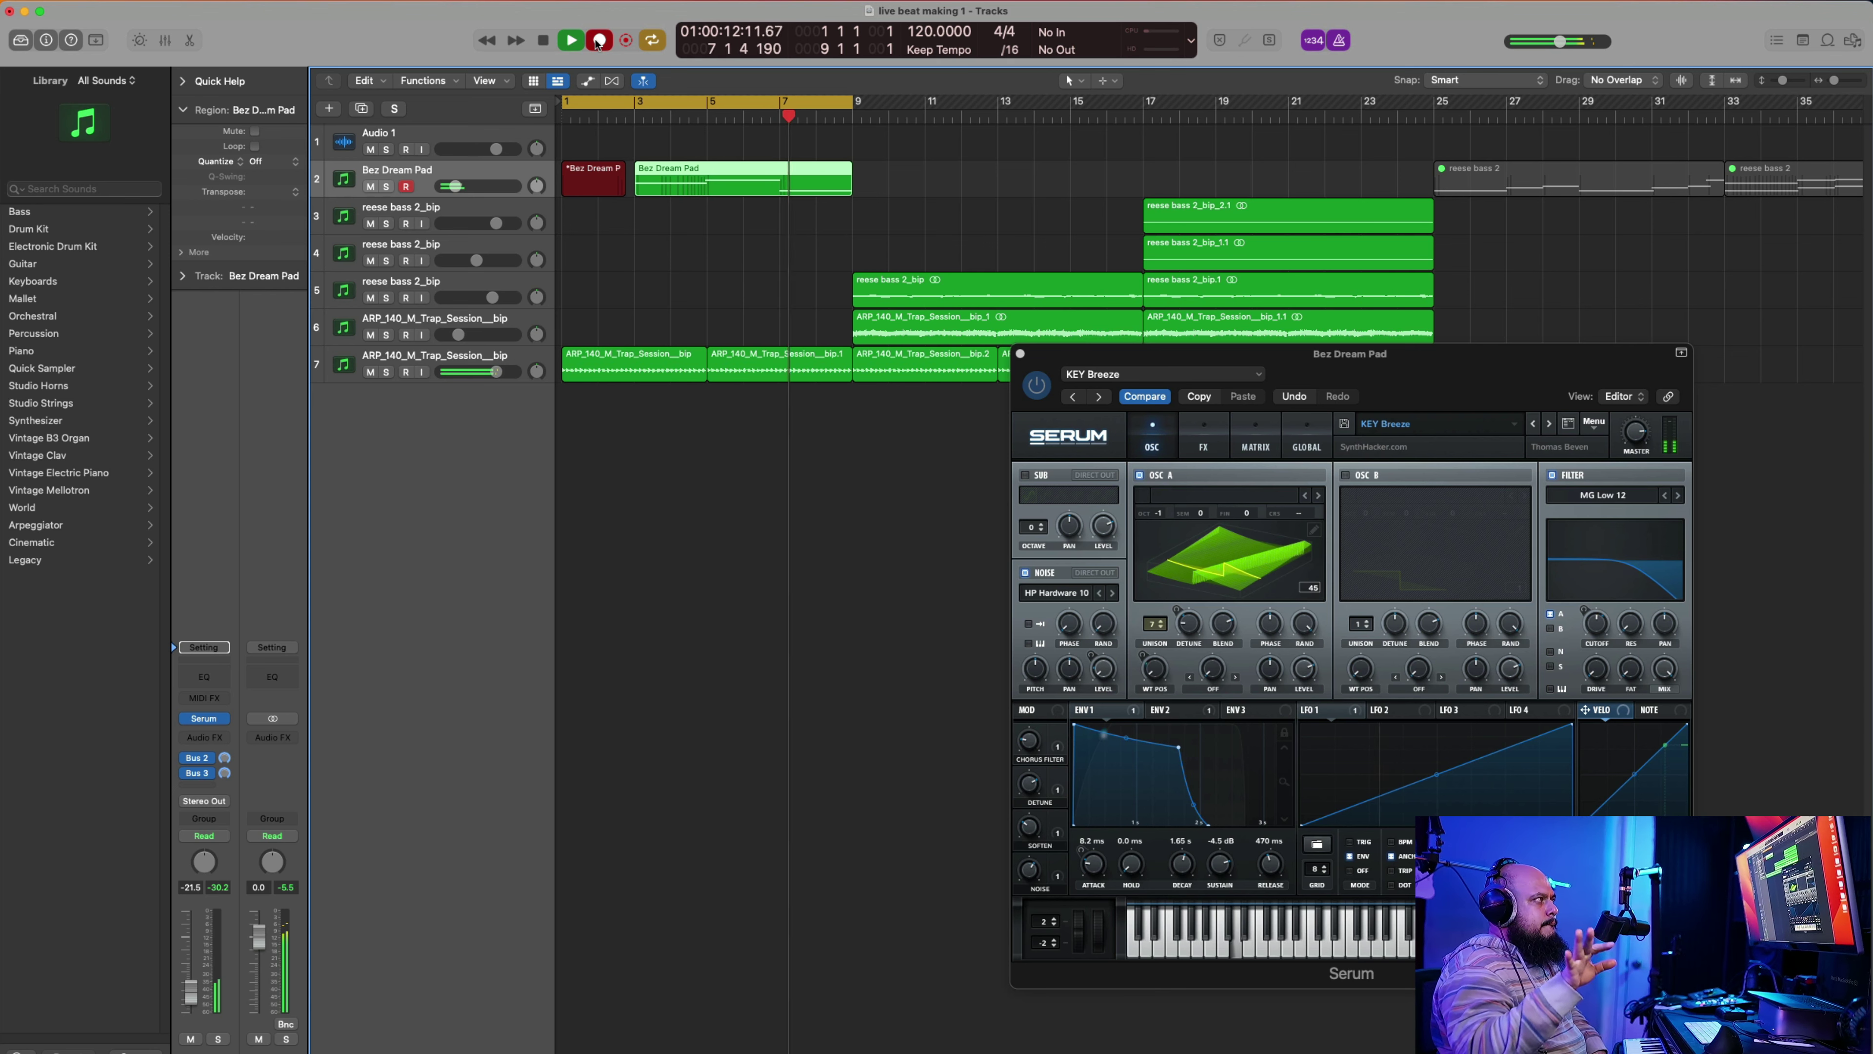
key("space")
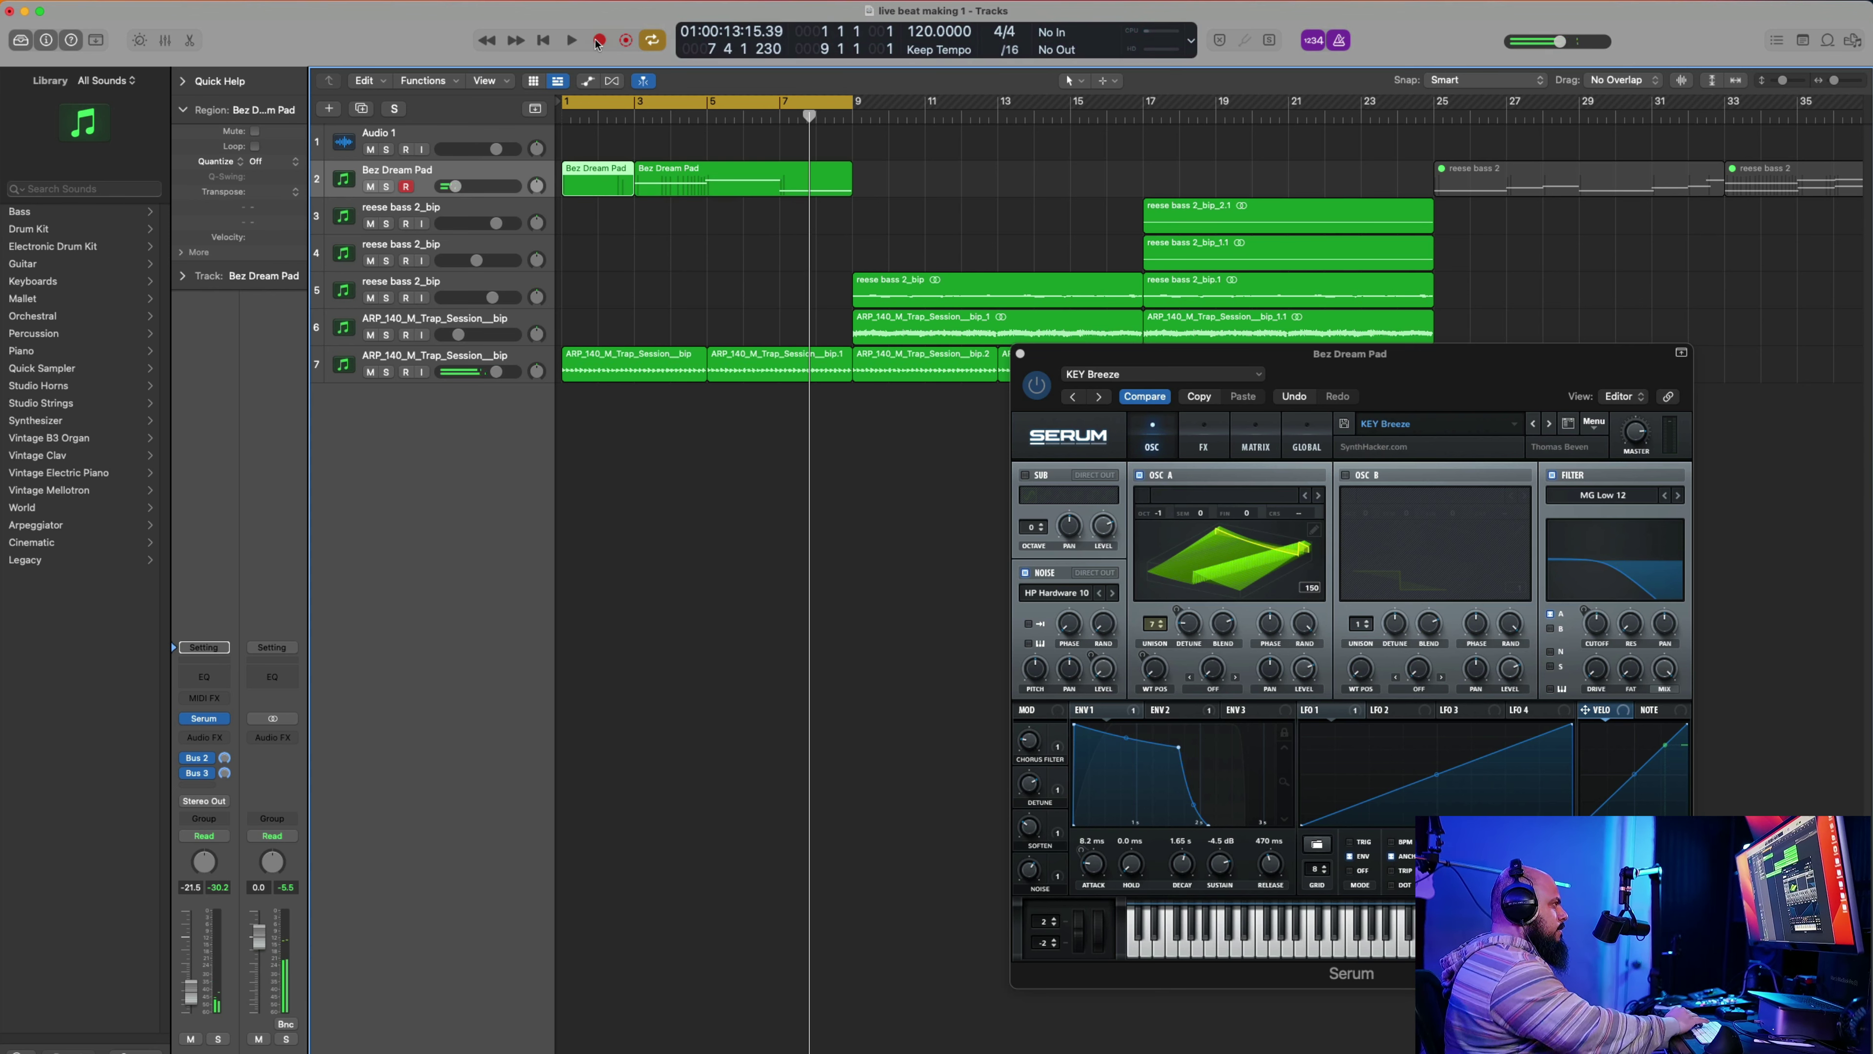
key("Delete")
key("Delete")
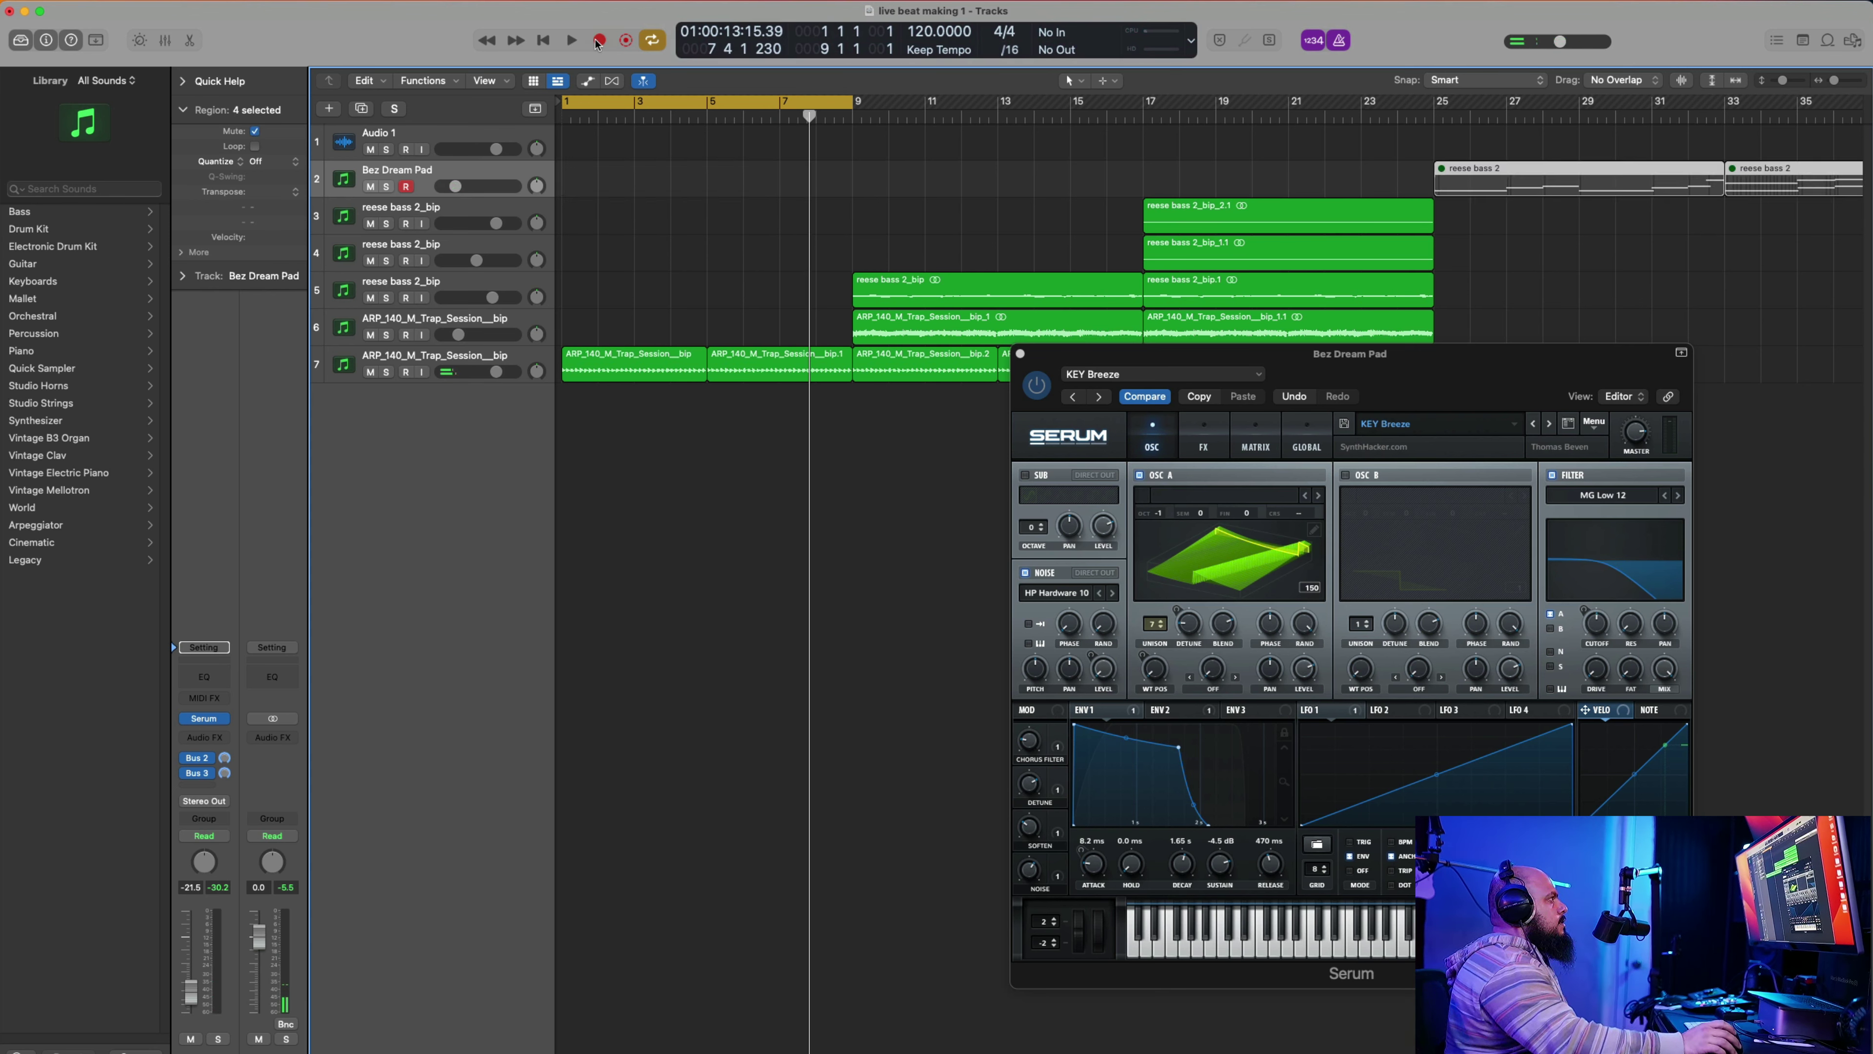
Step: Extend the cycle range to bar 17 and record a new pad performance on the Bez Dream Pad track from bar 1
left_click_drag(848, 96, 1142, 198)
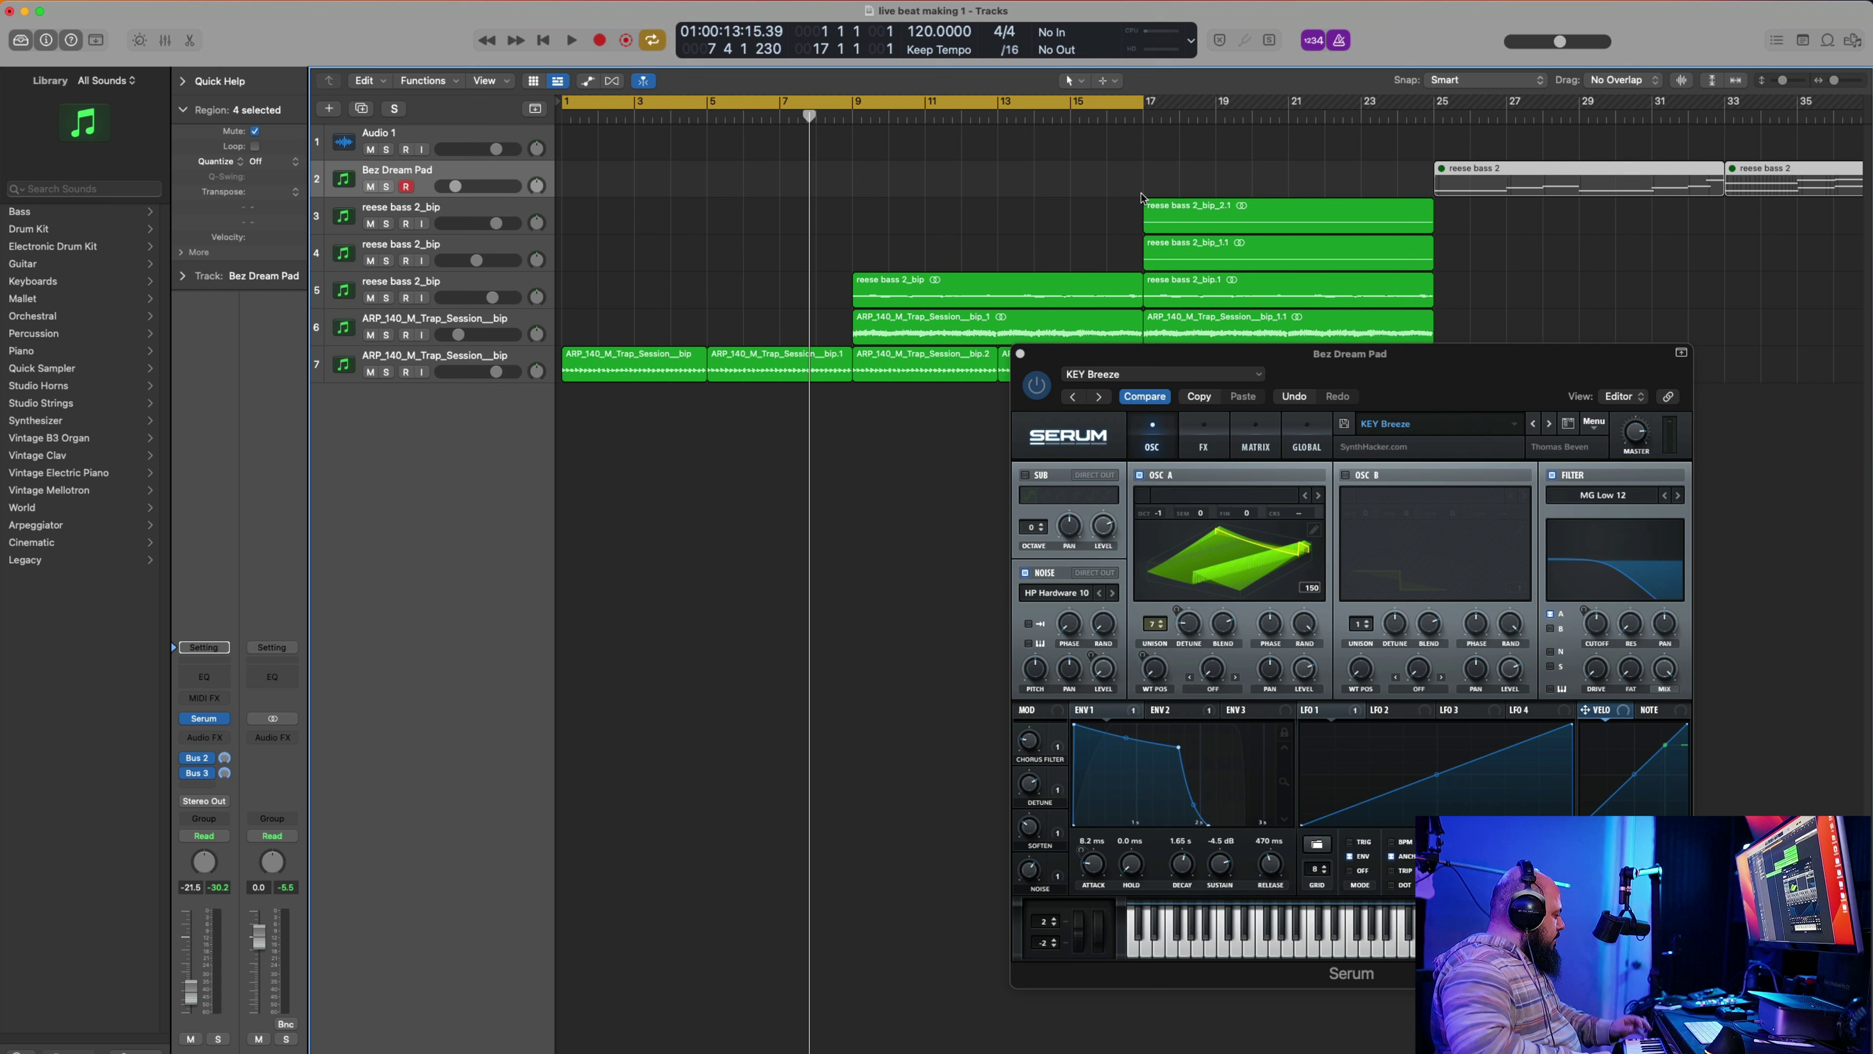
left_click(555, 44)
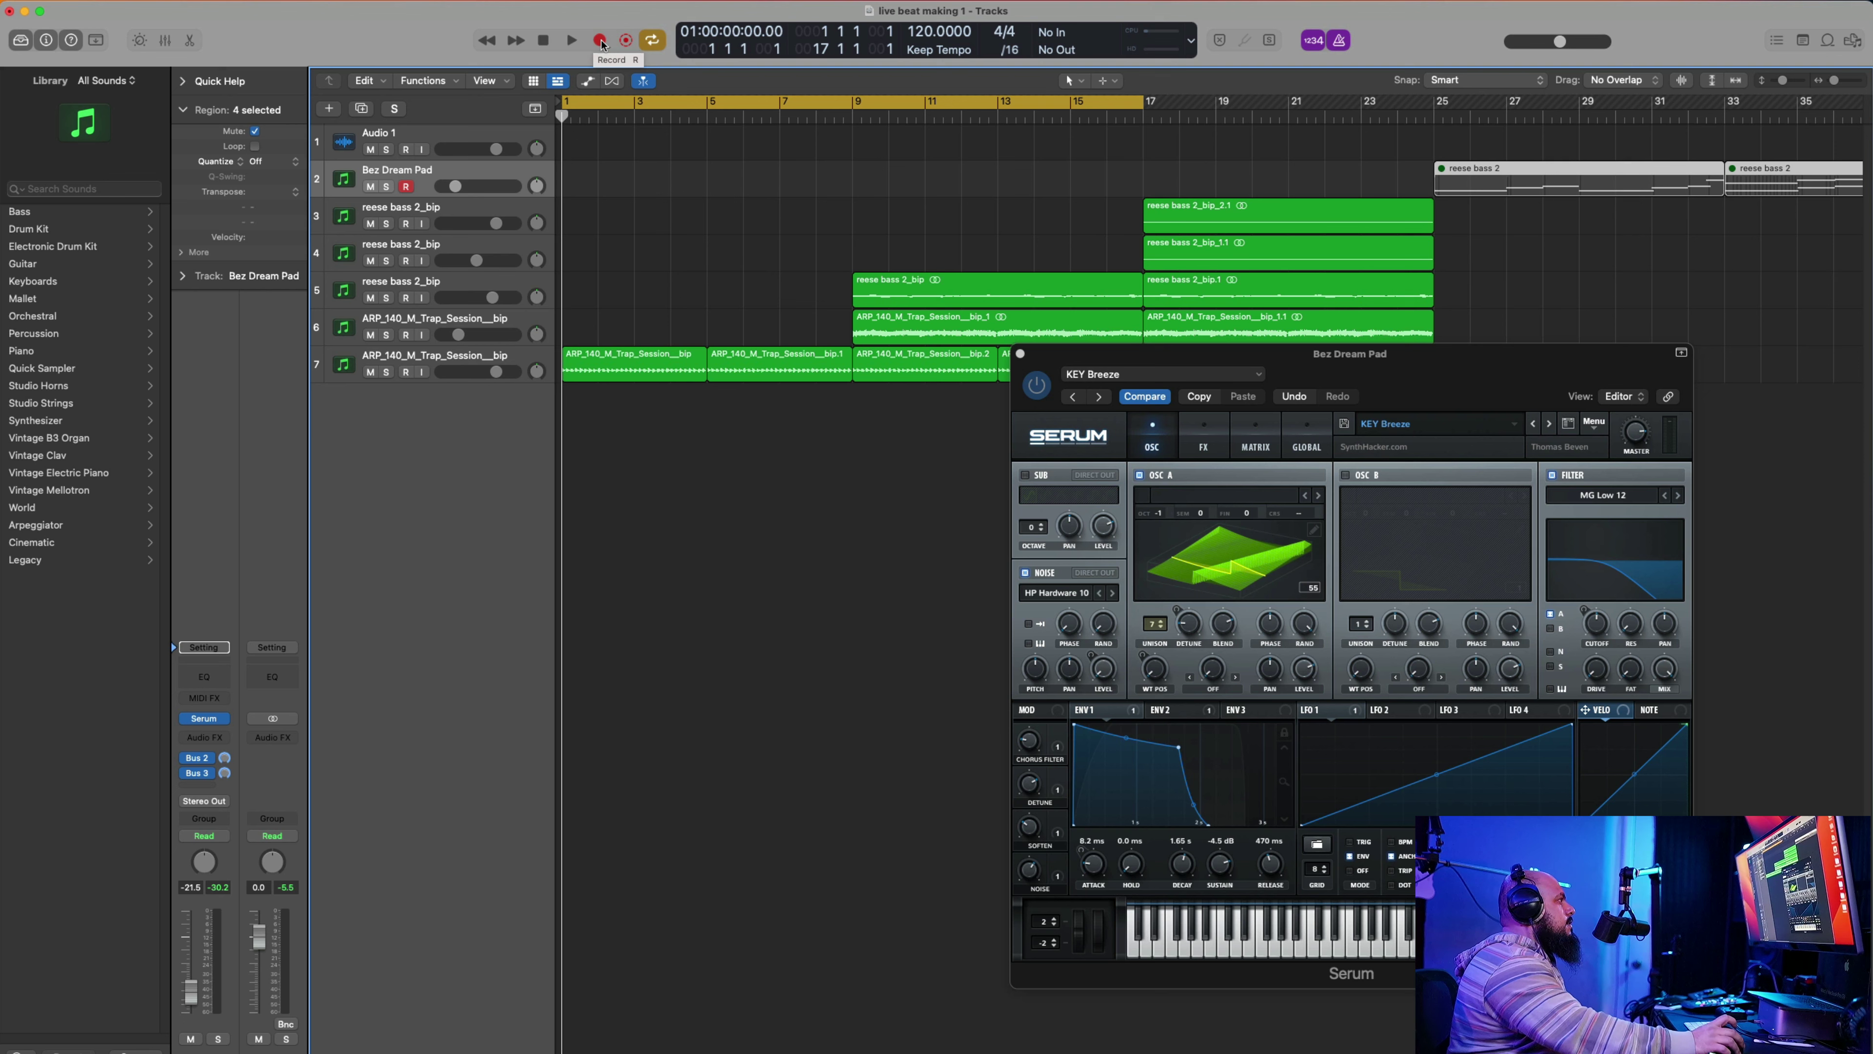
left_click(602, 44)
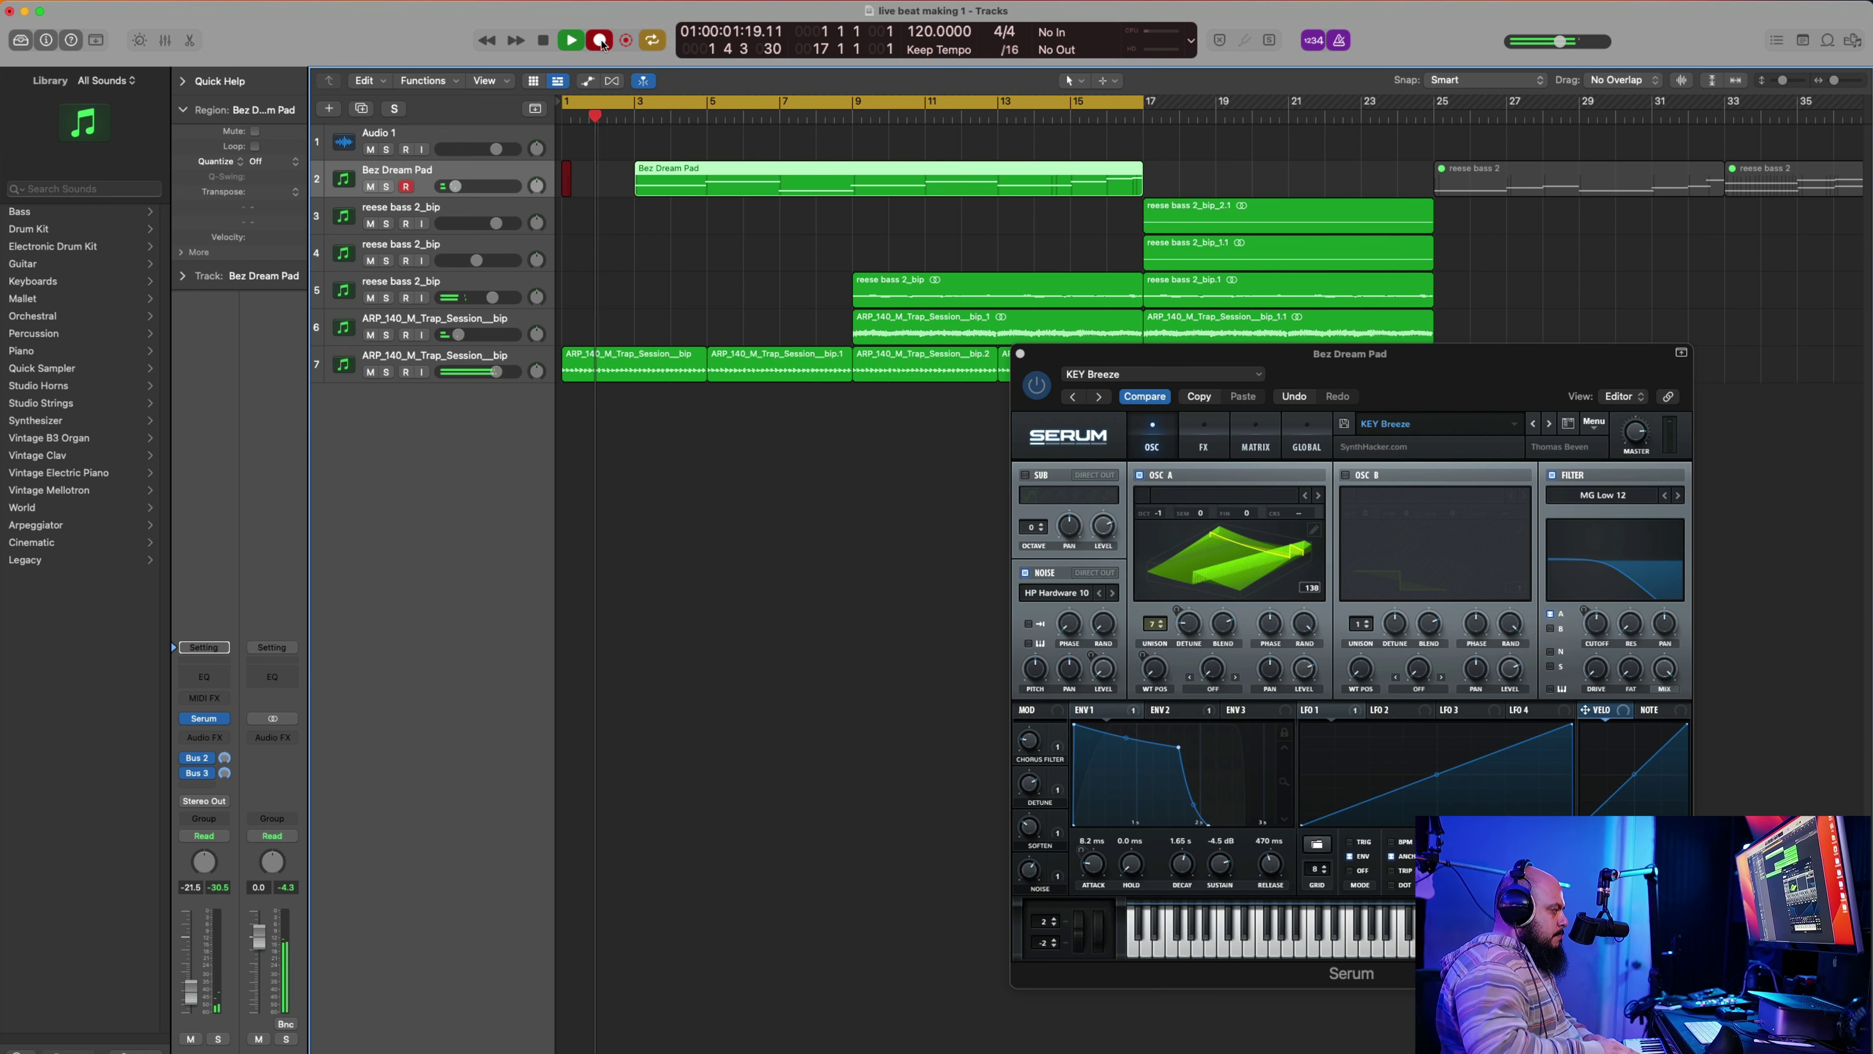
left_click(601, 42)
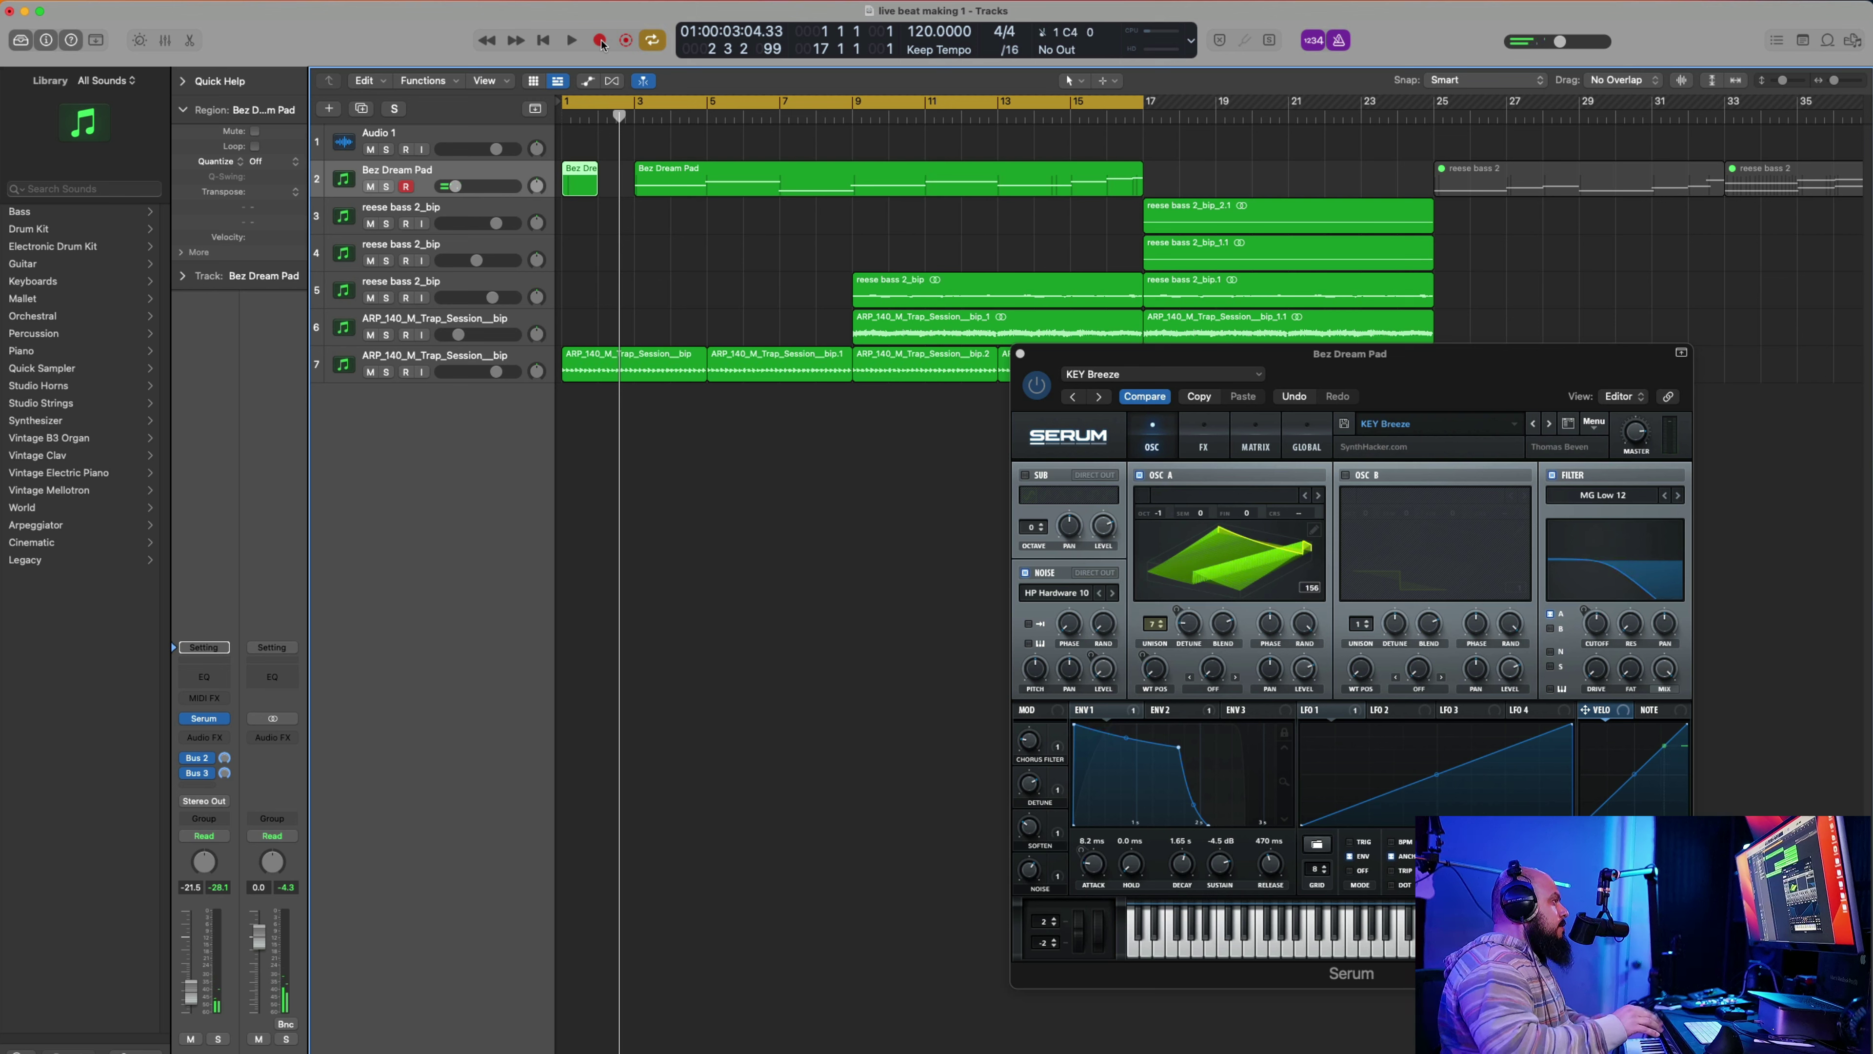
Step: Play back the recording and delete the short leftover region at bar 1 of the Bez Dream Pad track
key("space")
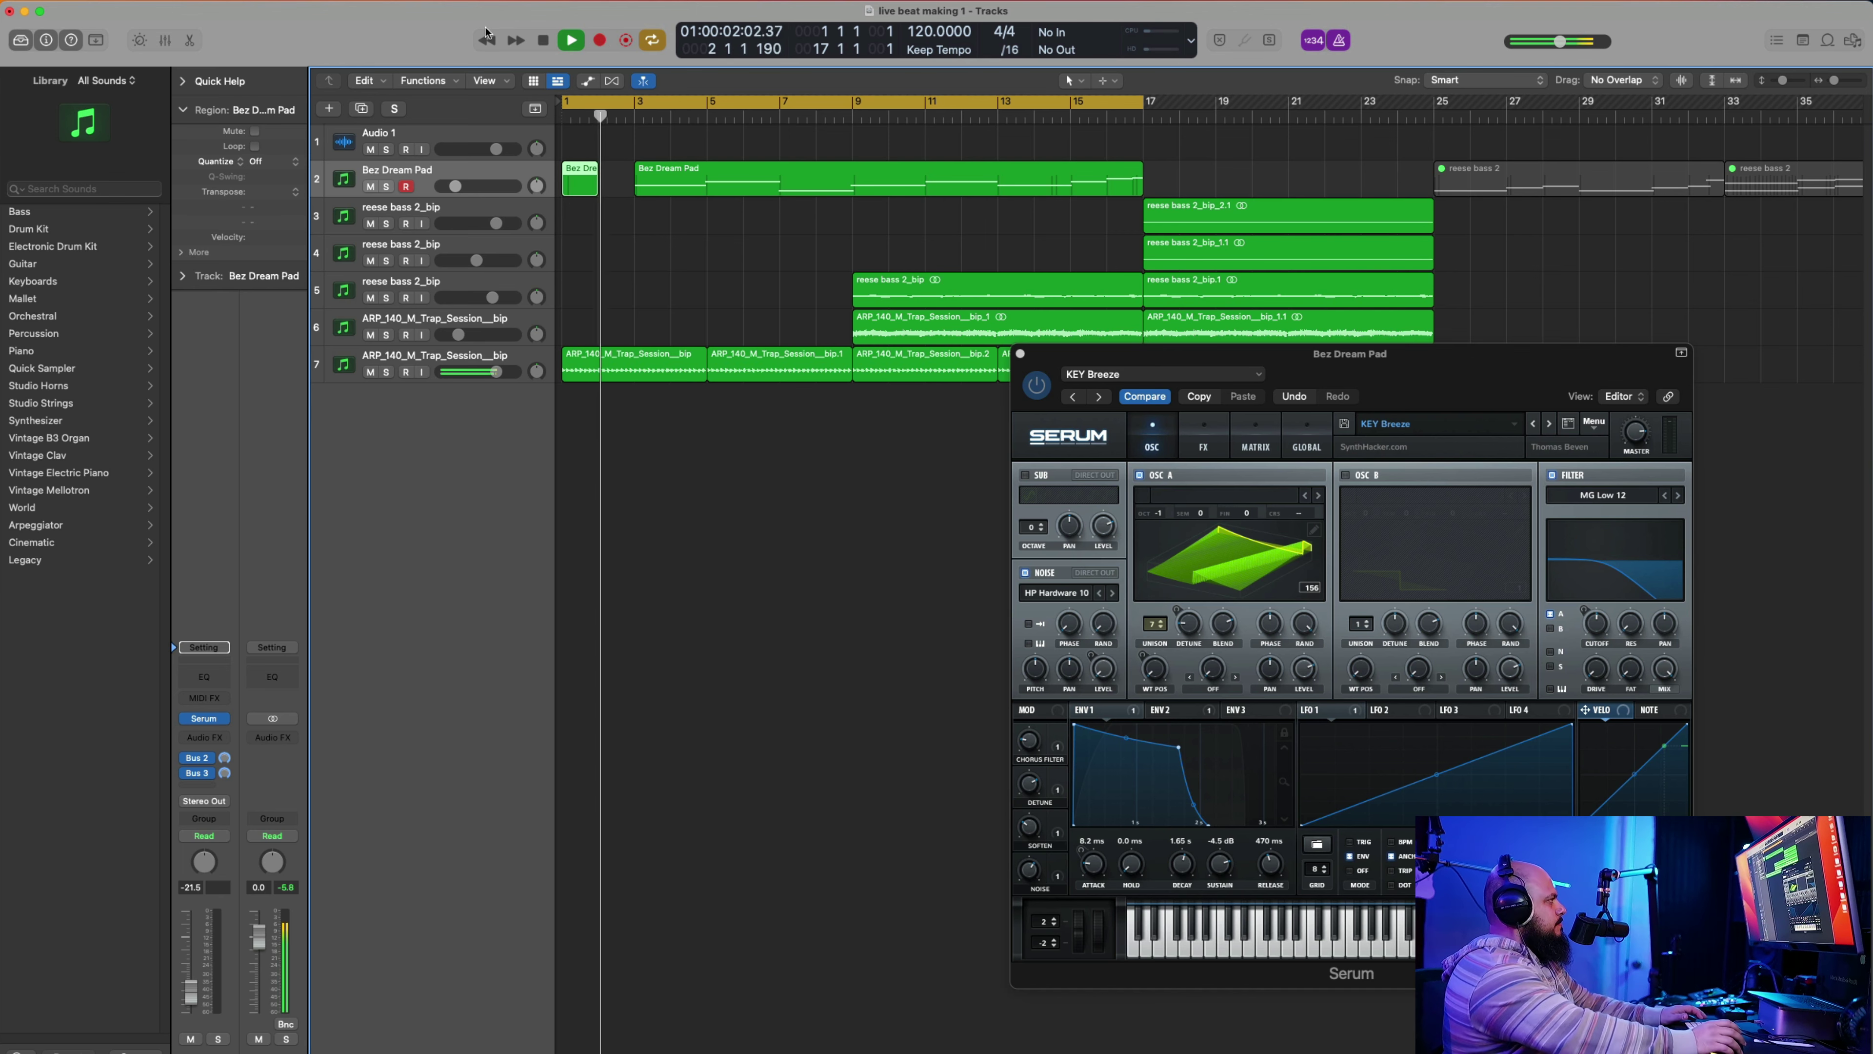
left_click(590, 159)
left_click(589, 164)
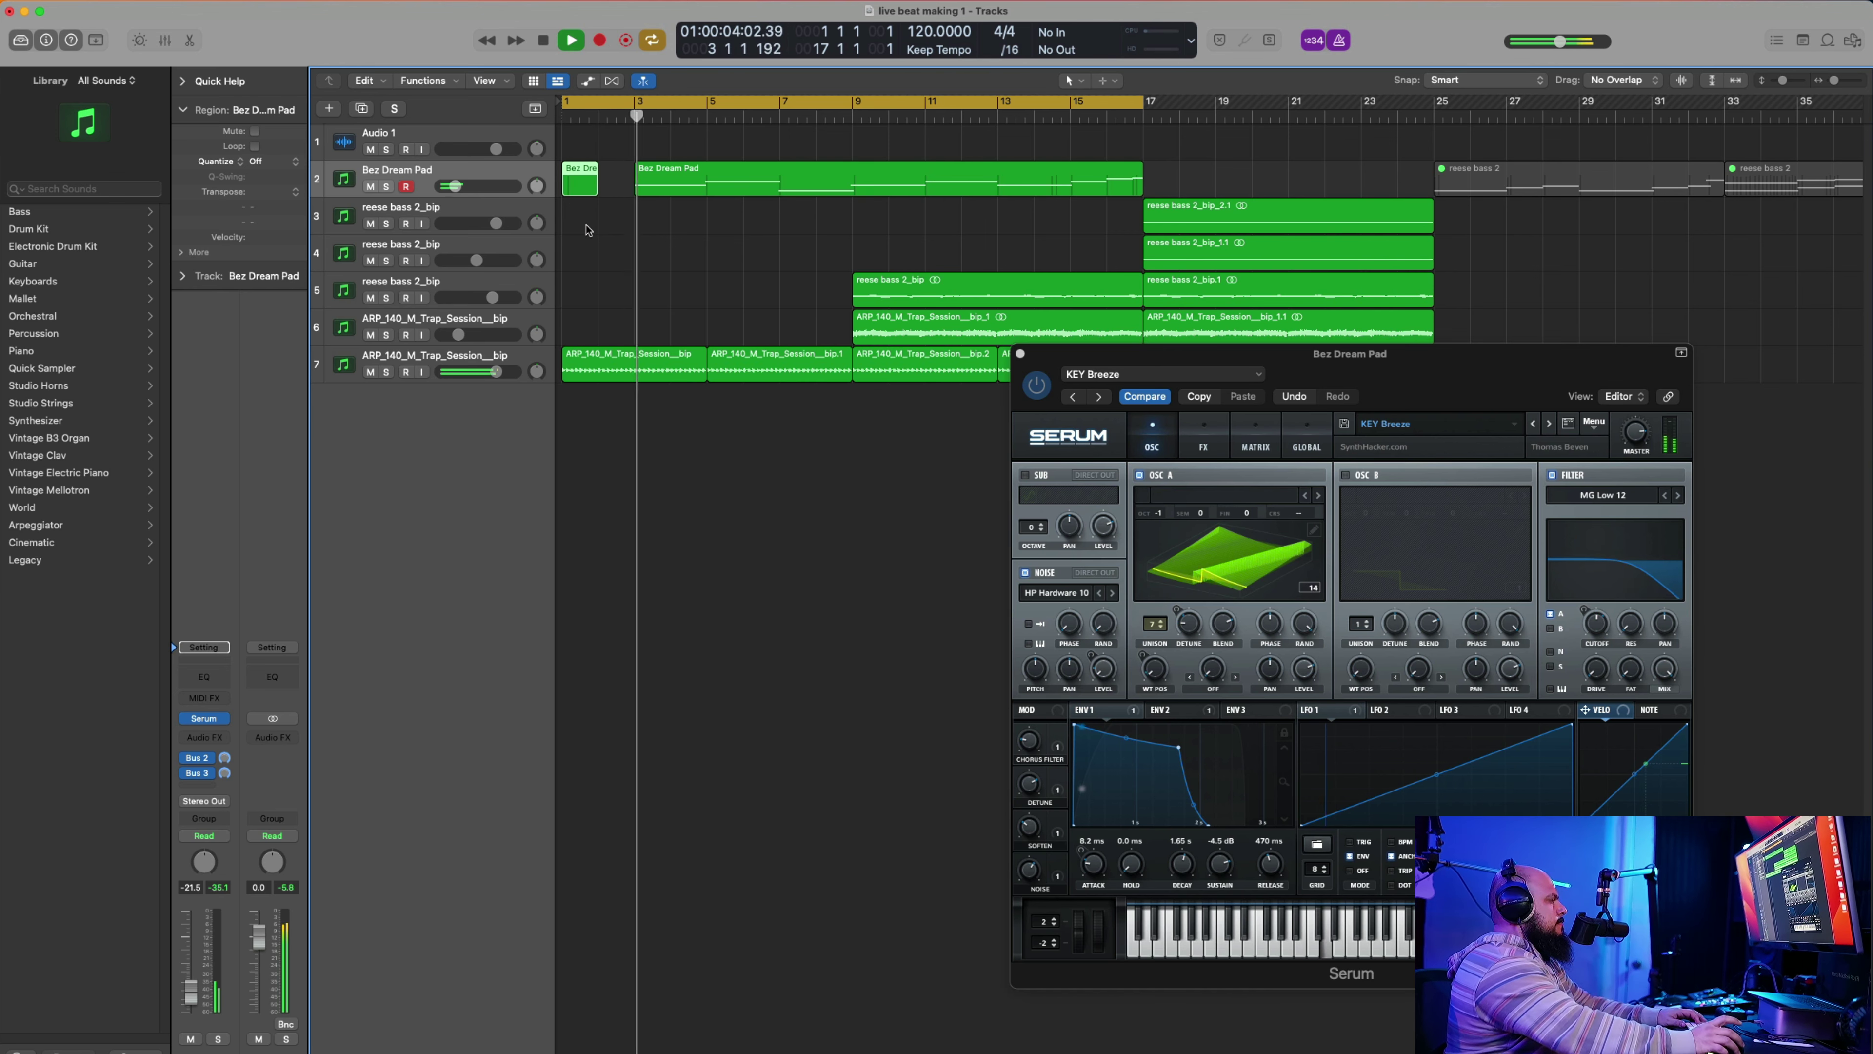
key("Delete")
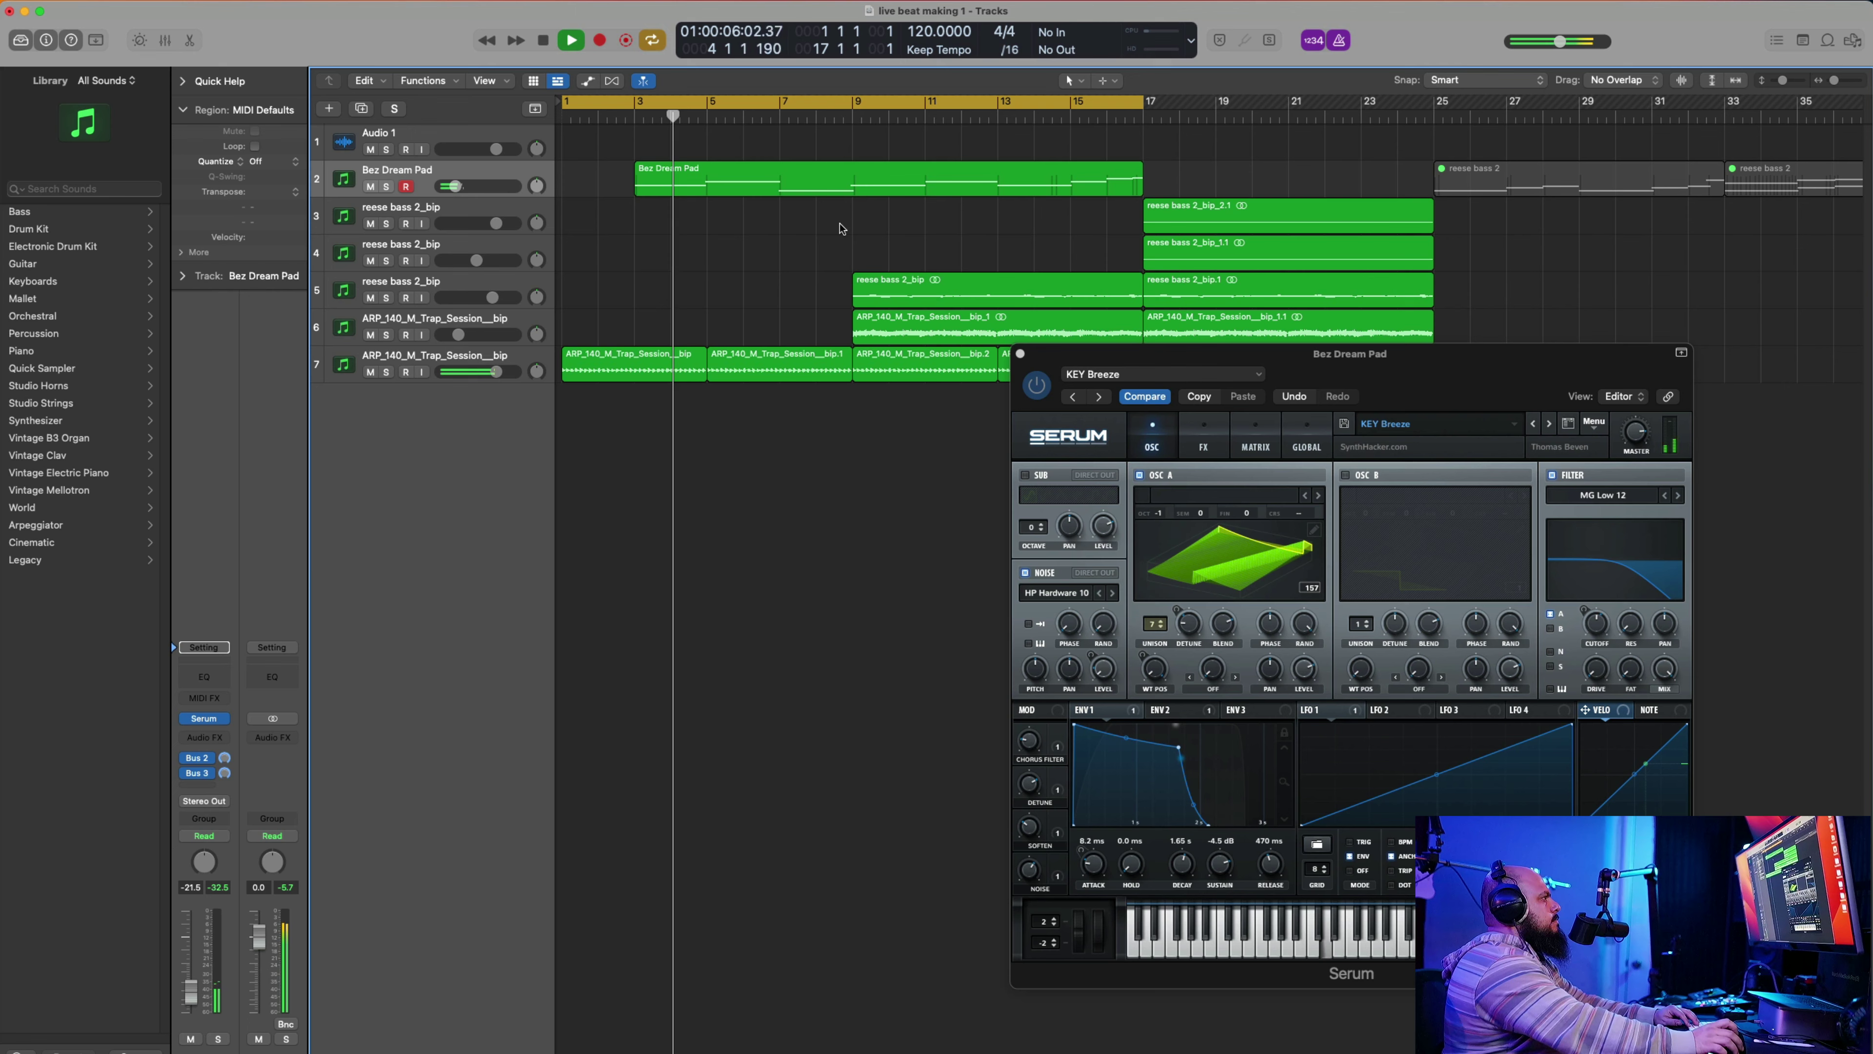
Step: Quantize all notes of the recorded Bez Dream Pad region to 1/4 Note and select the tiny stray note near its end
double_click(824, 184)
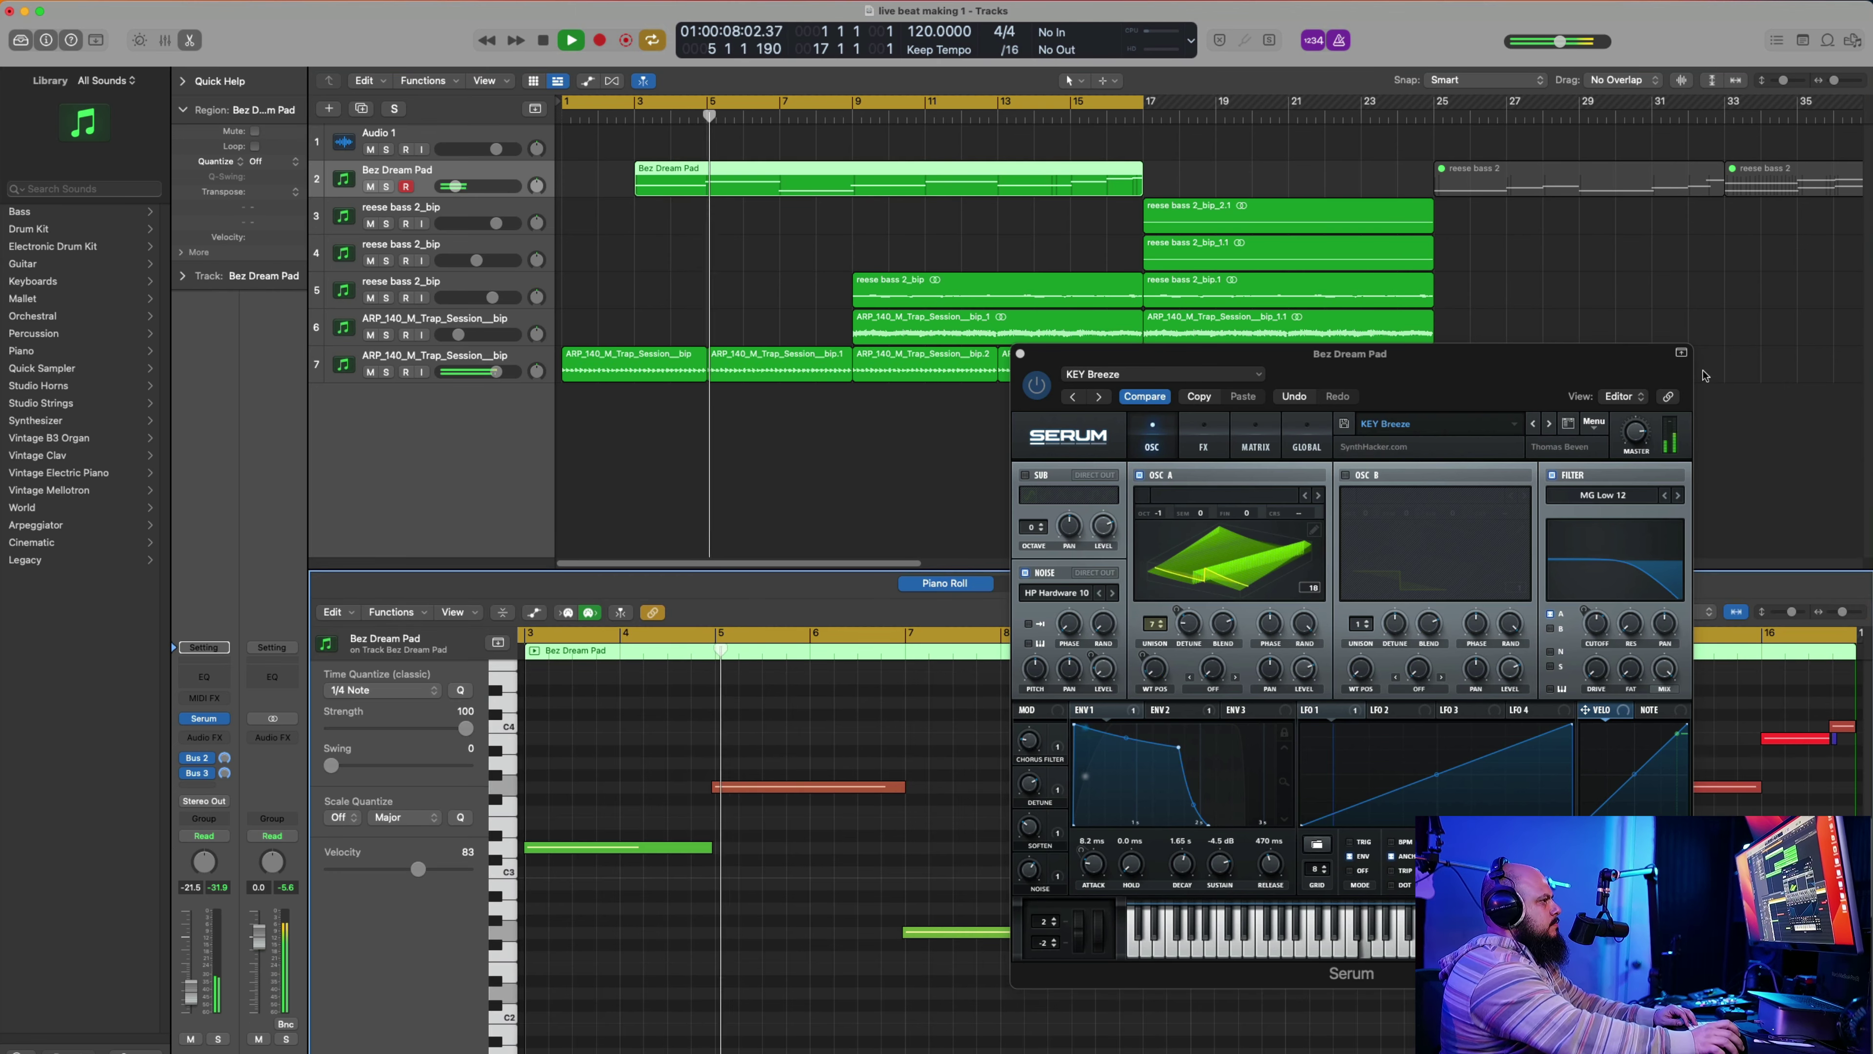
key("super+w")
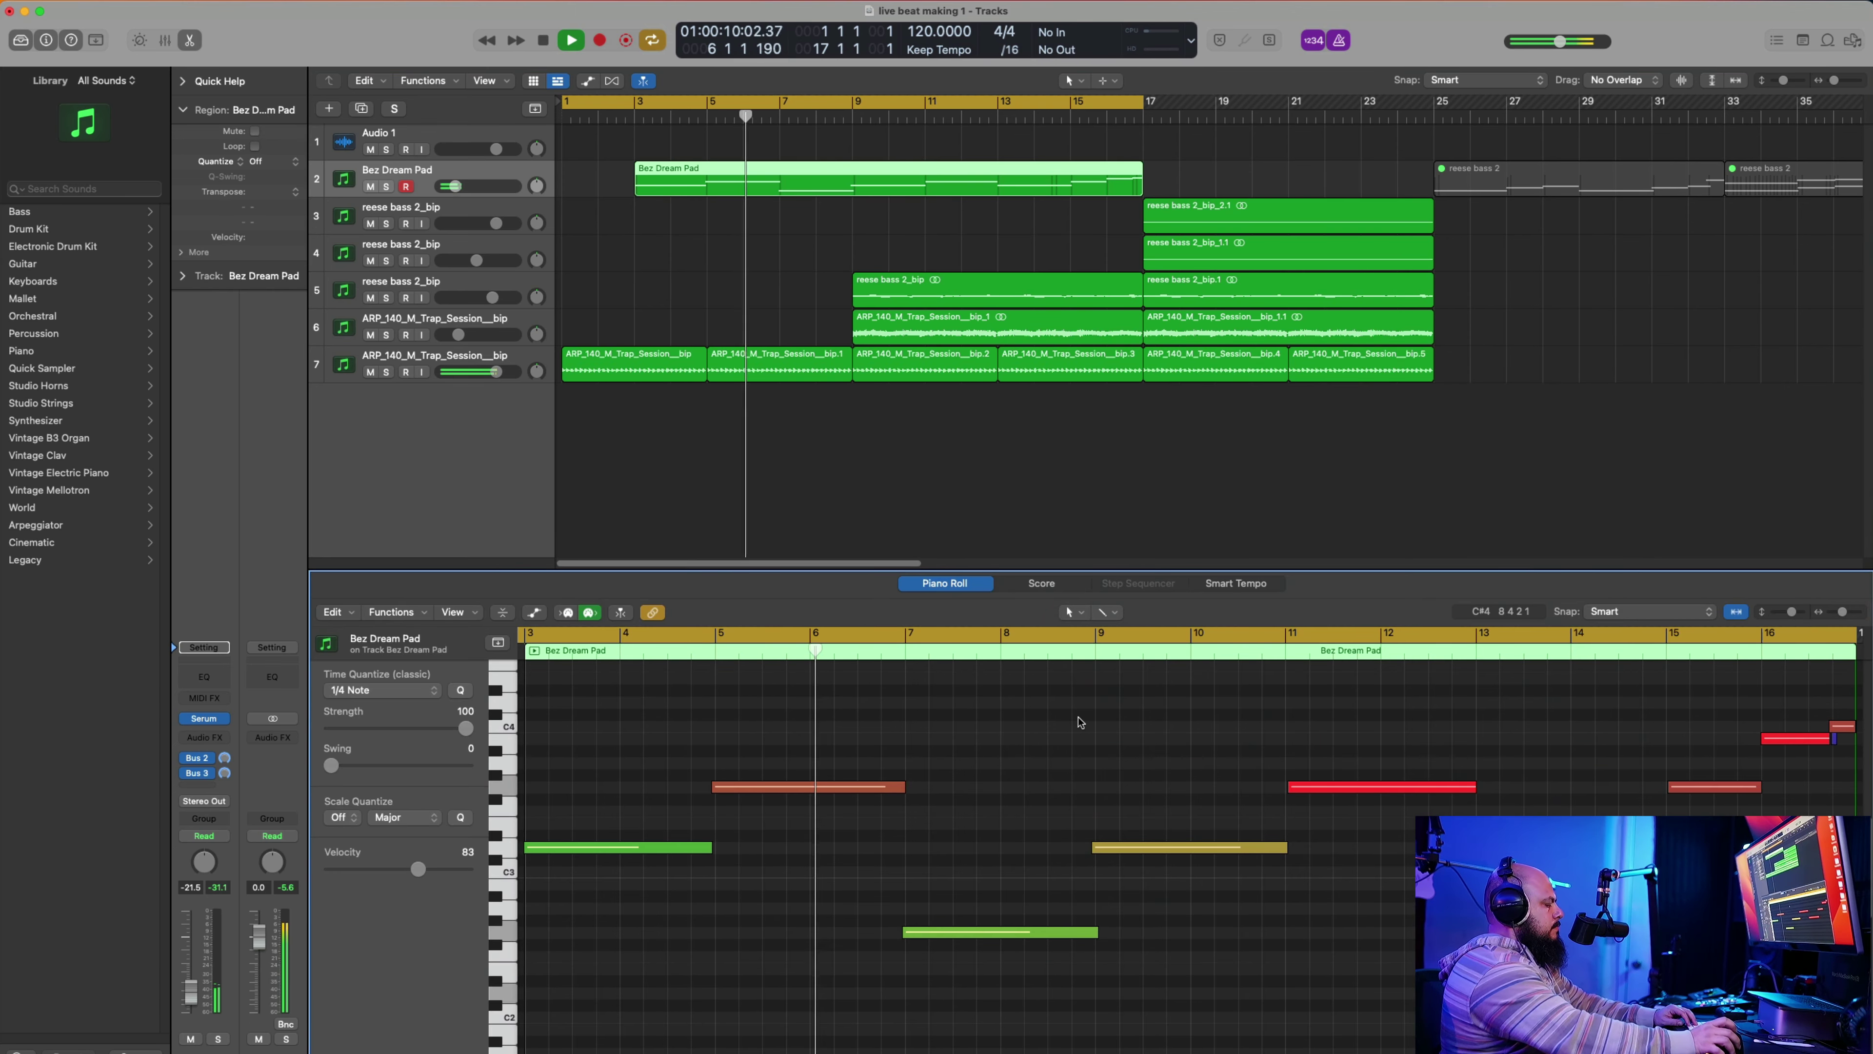
key("super+a")
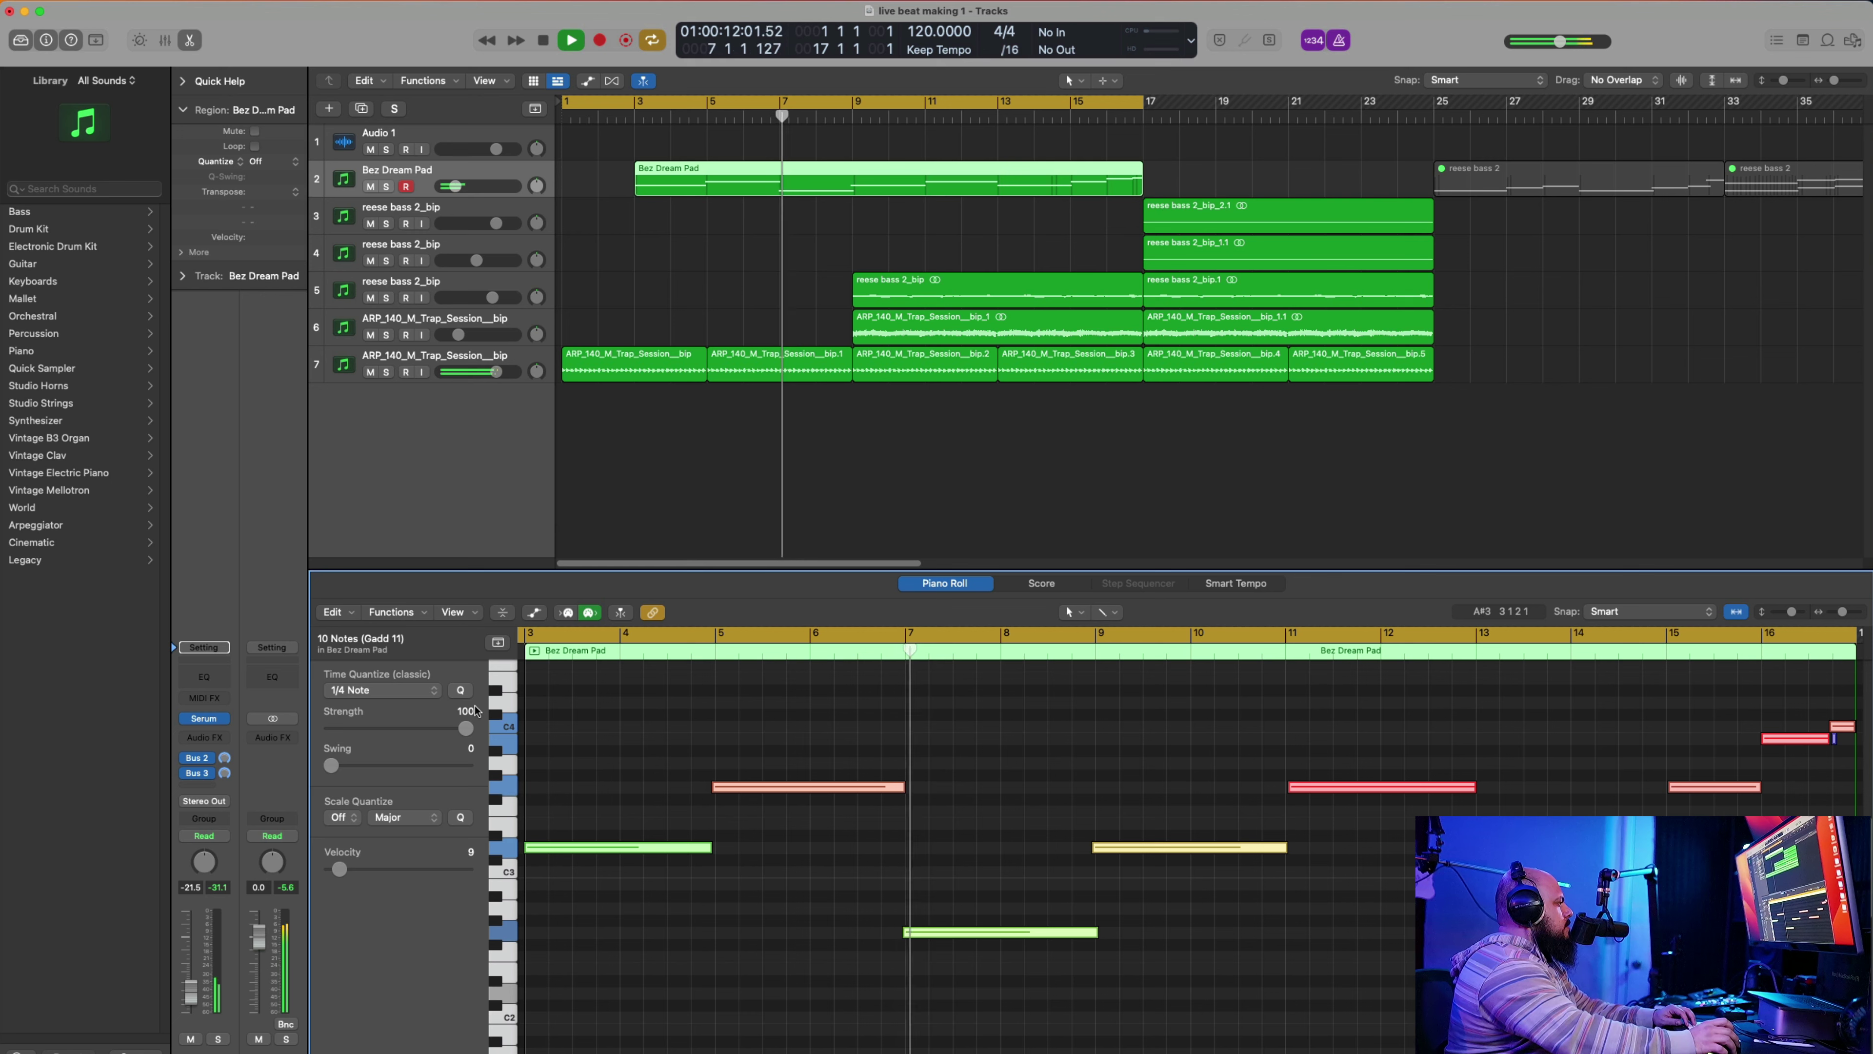
left_click(1146, 706)
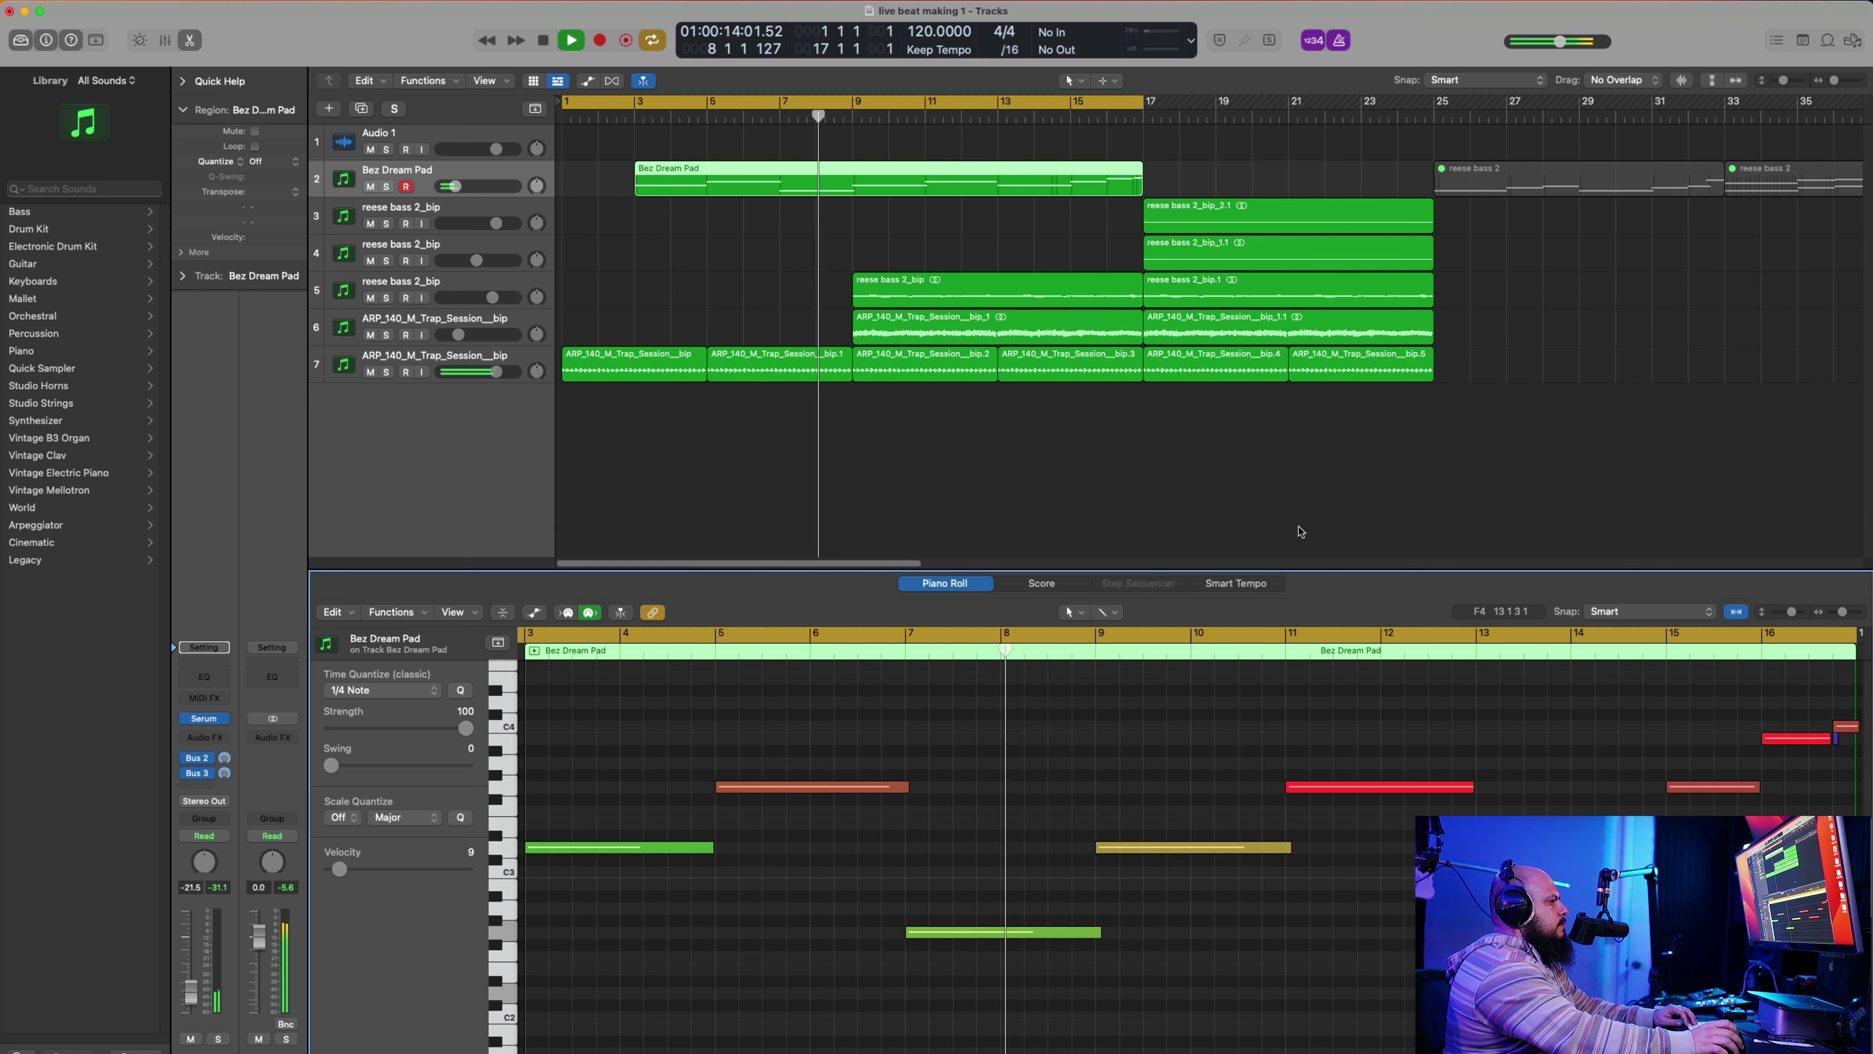
left_click(1837, 740)
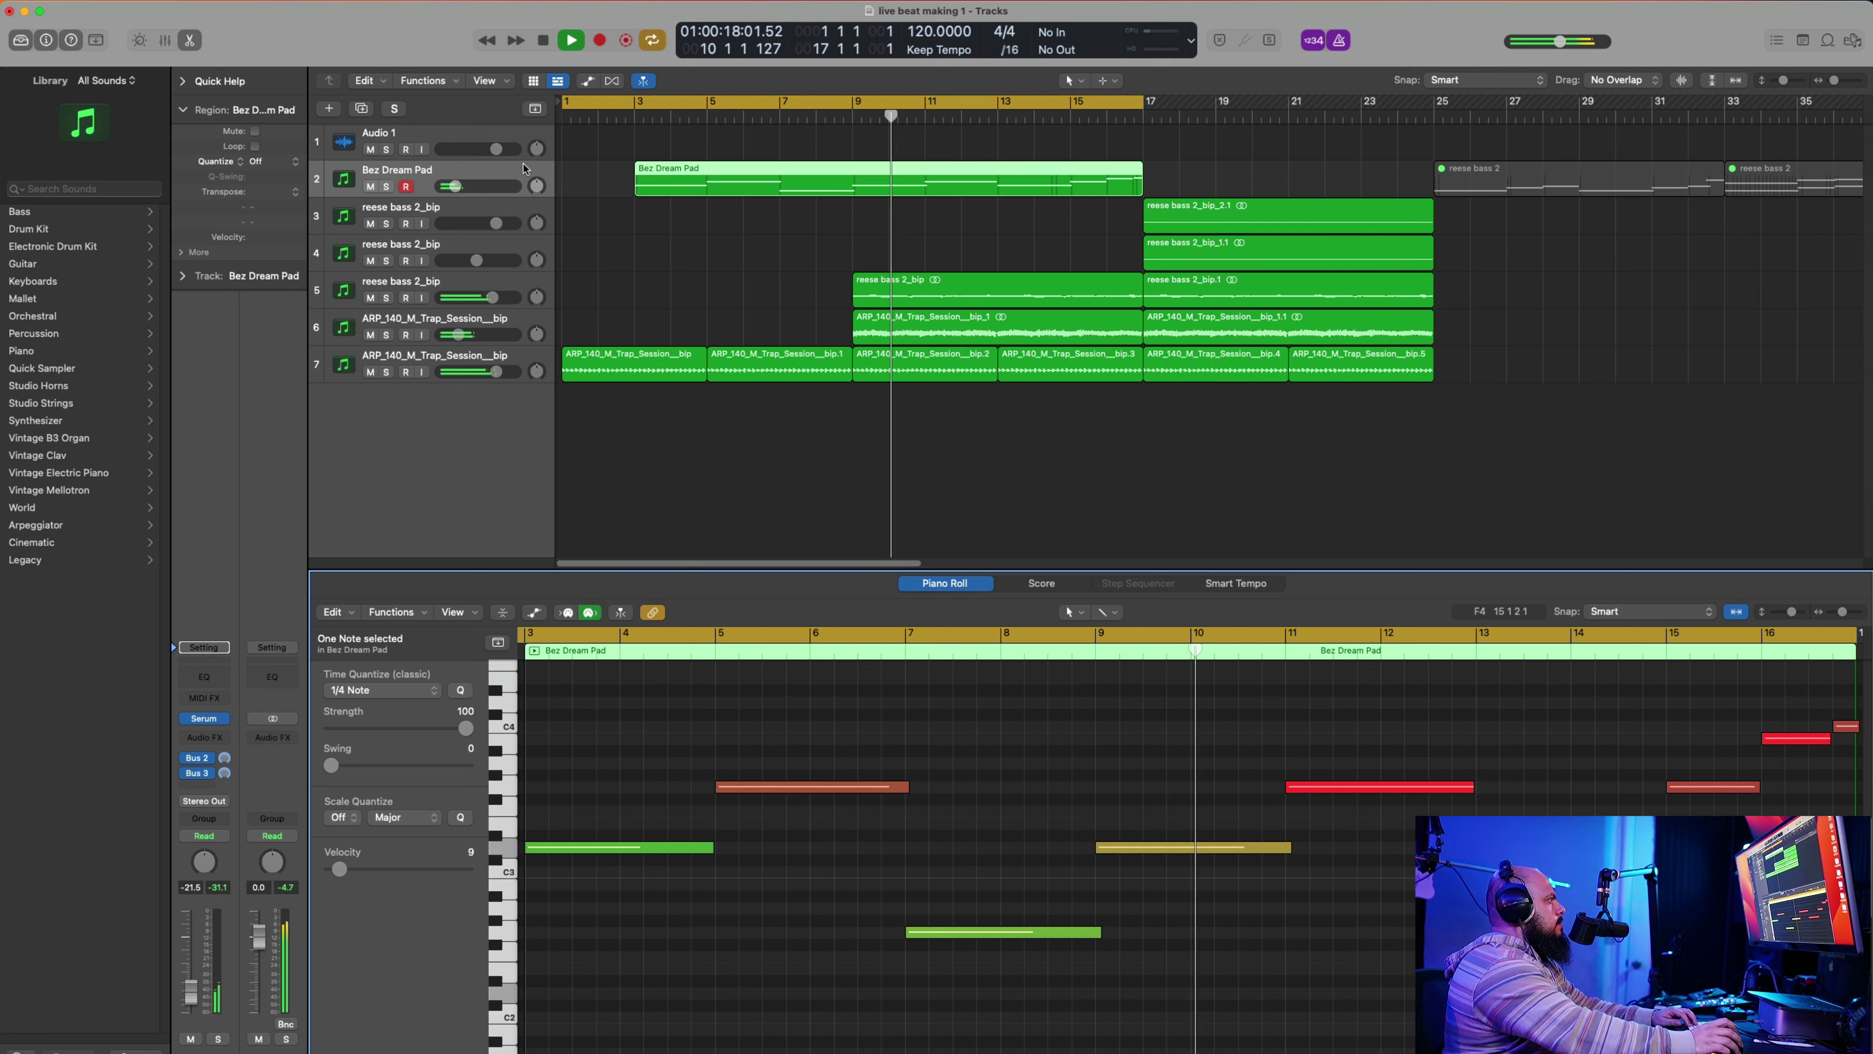
Step: Raise the Bez Dream Pad track volume to -10.8 dB and extend its recorded region to bar 18
left_click_drag(455, 186, 468, 186)
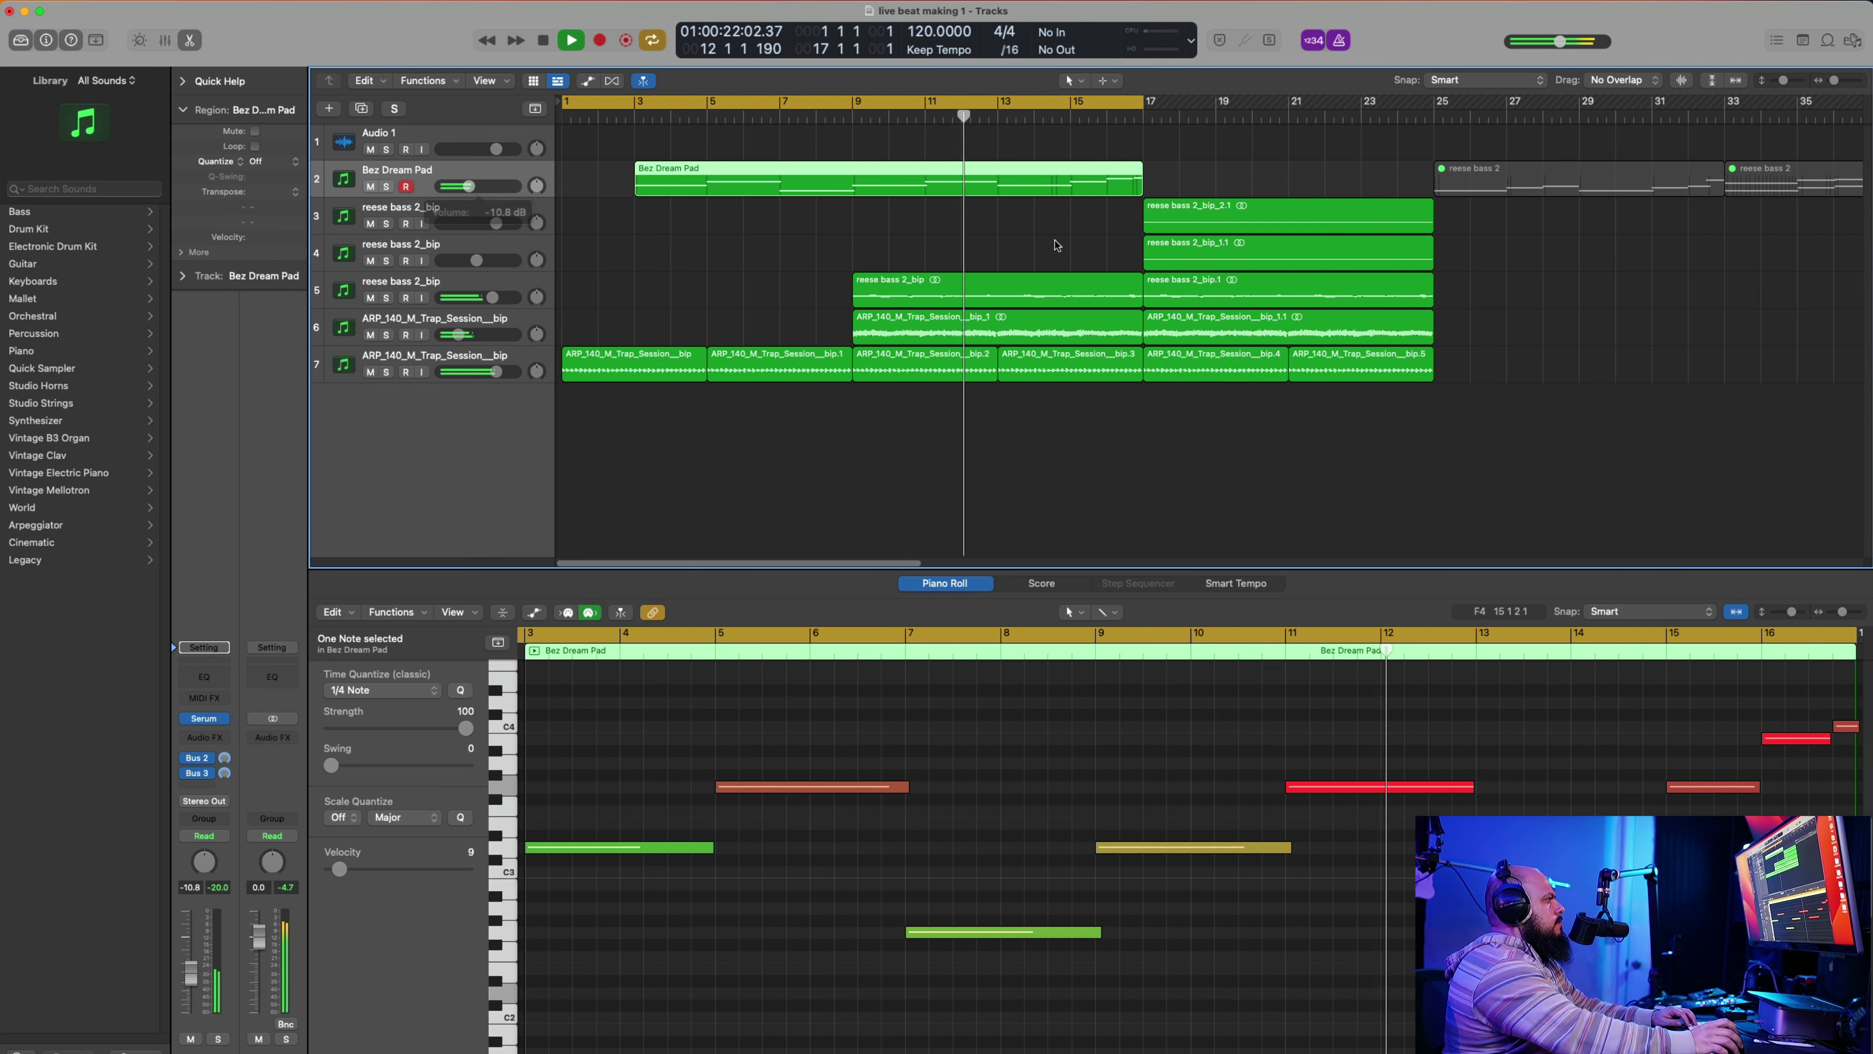
left_click_drag(1147, 183, 1180, 183)
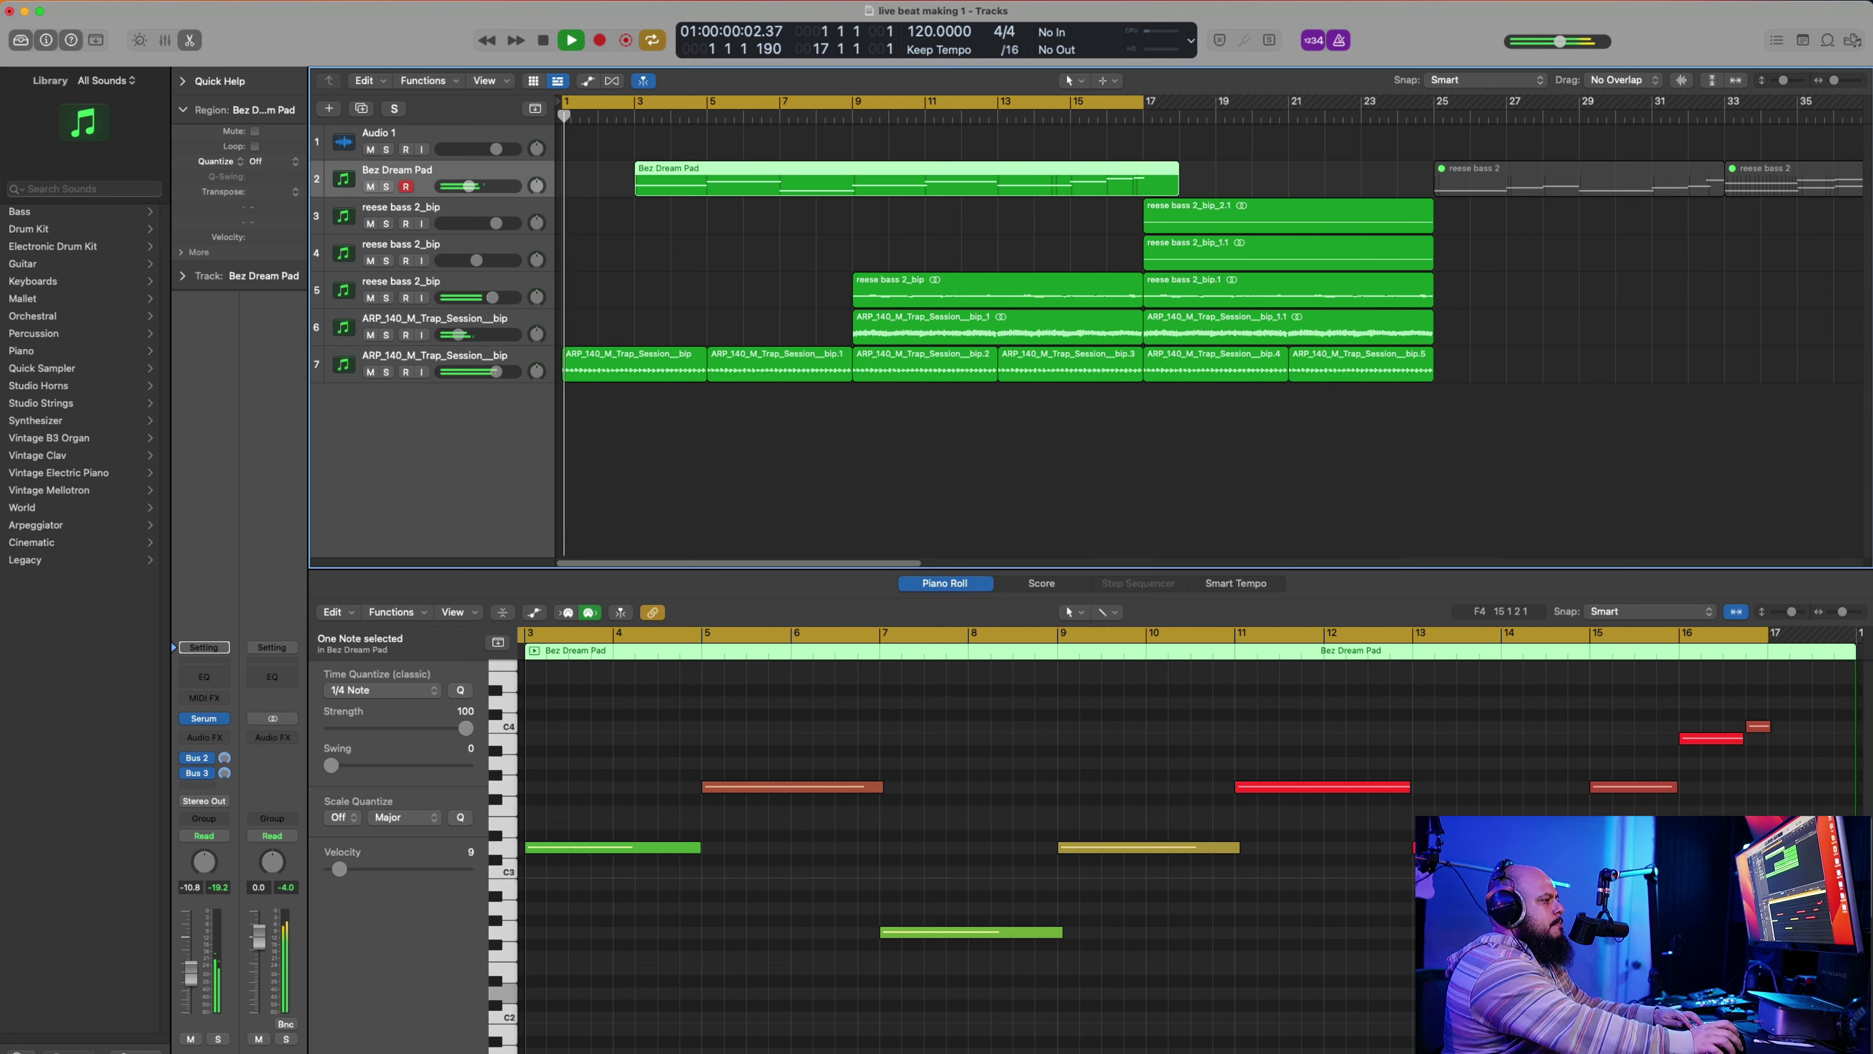
Step: Lower the note at bar 16 of the pad region to A3 and remove the short C4 note after it
key("space")
left_click(1703, 732)
left_click_drag(1701, 750, 1704, 769)
left_click(1776, 765)
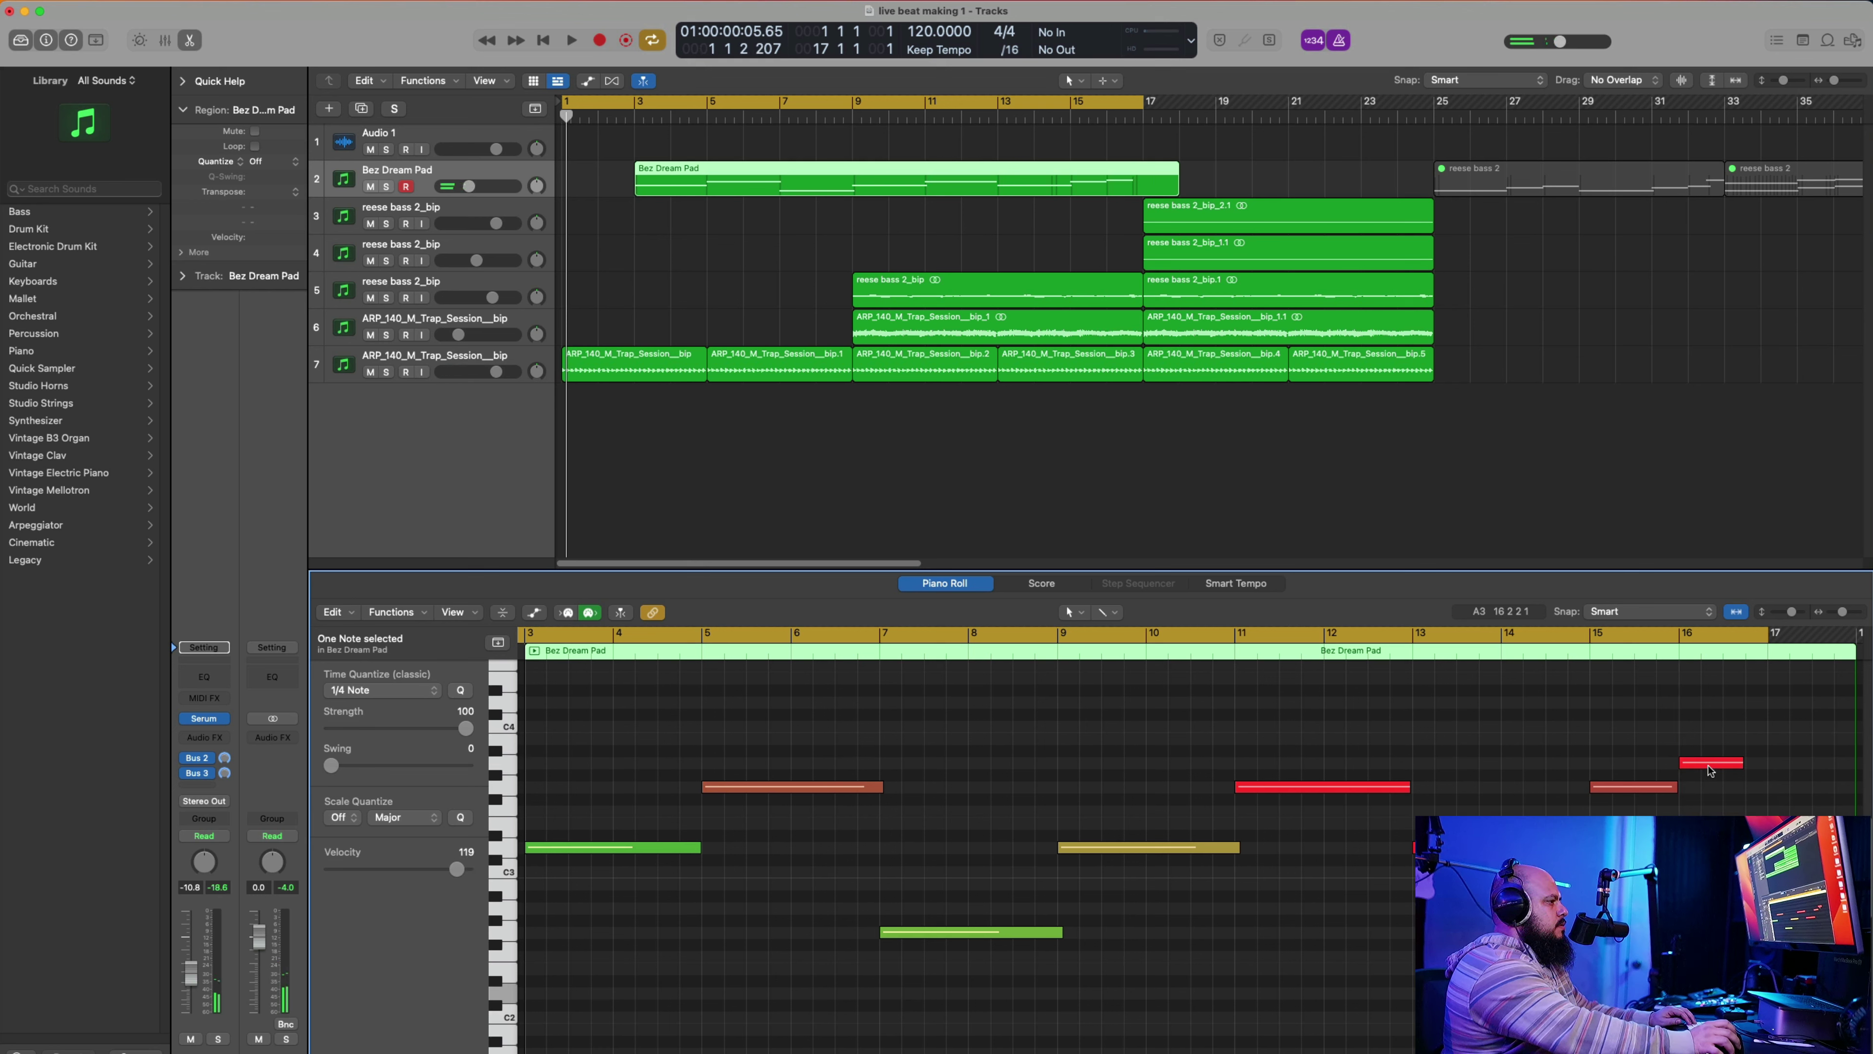
mouse_move(1709, 767)
left_mouse_down()
mouse_move(1709, 711)
mouse_move(1709, 771)
left_mouse_up()
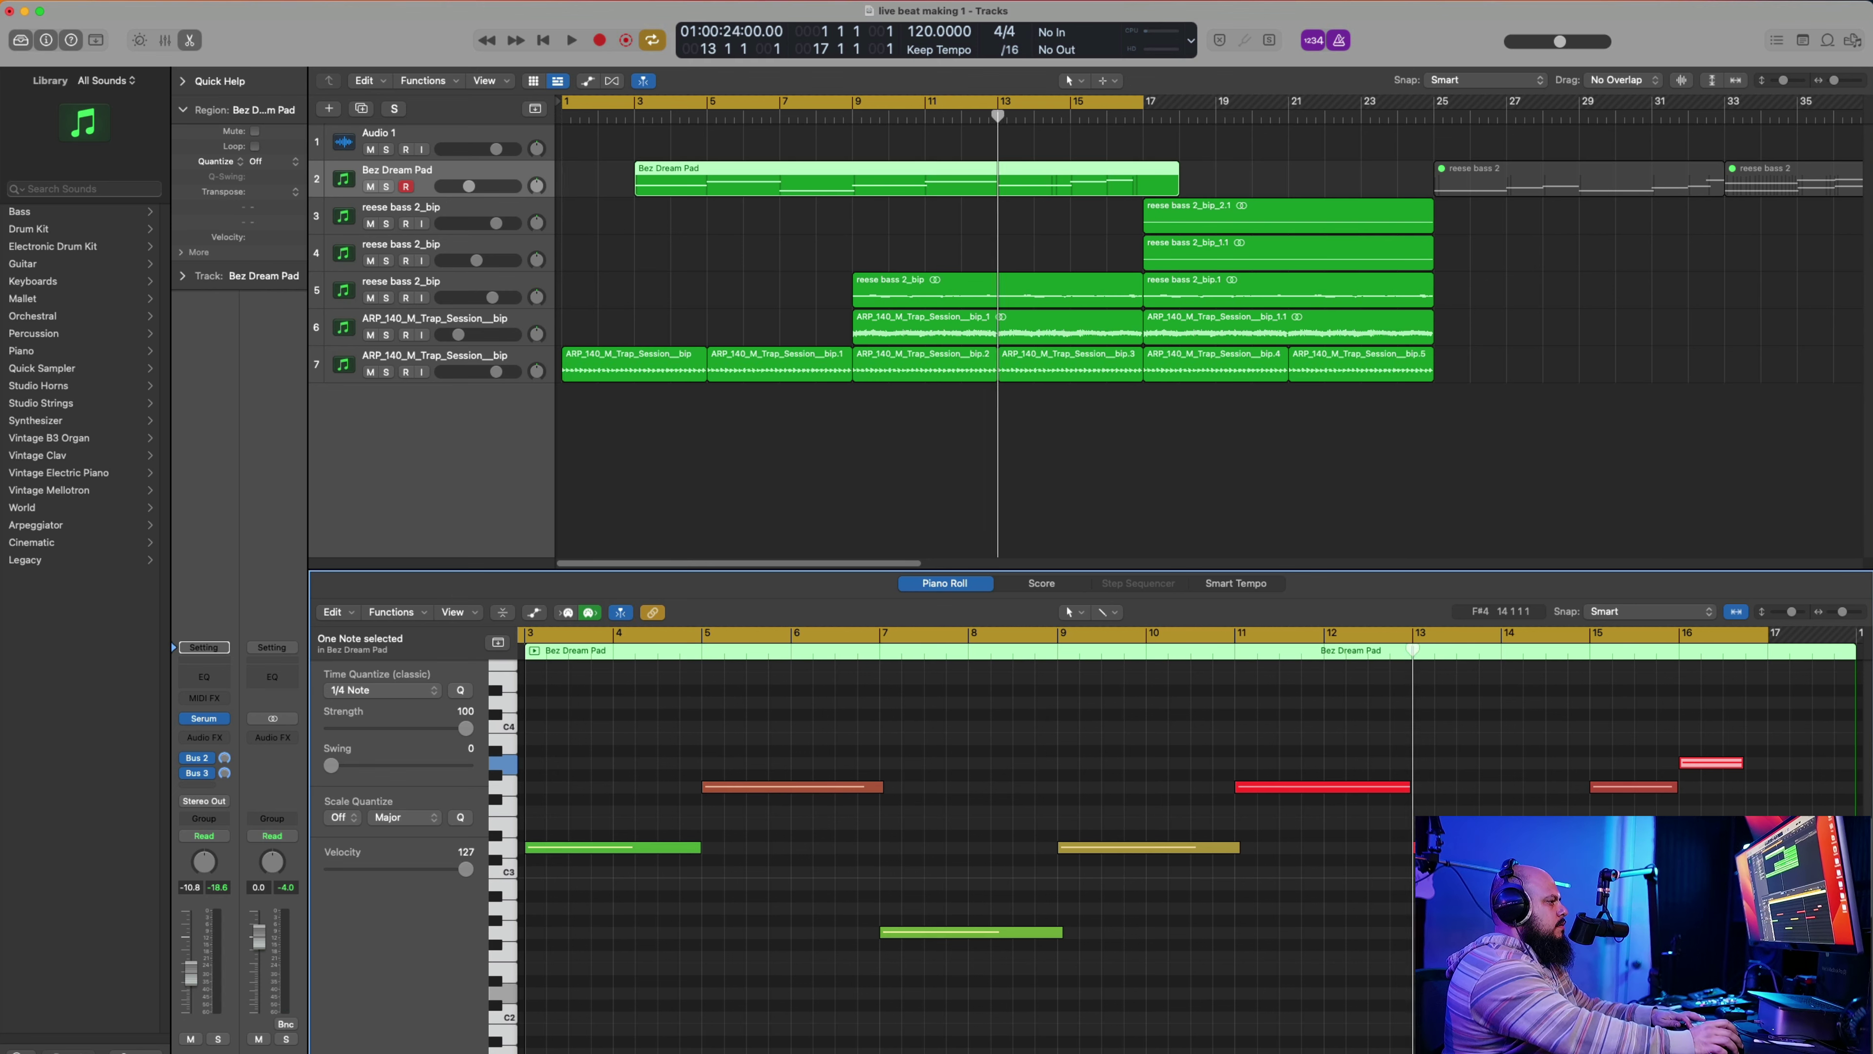
Step: Turn off Play From Cycle in the playback options, leaving the cycle mode on
key("space")
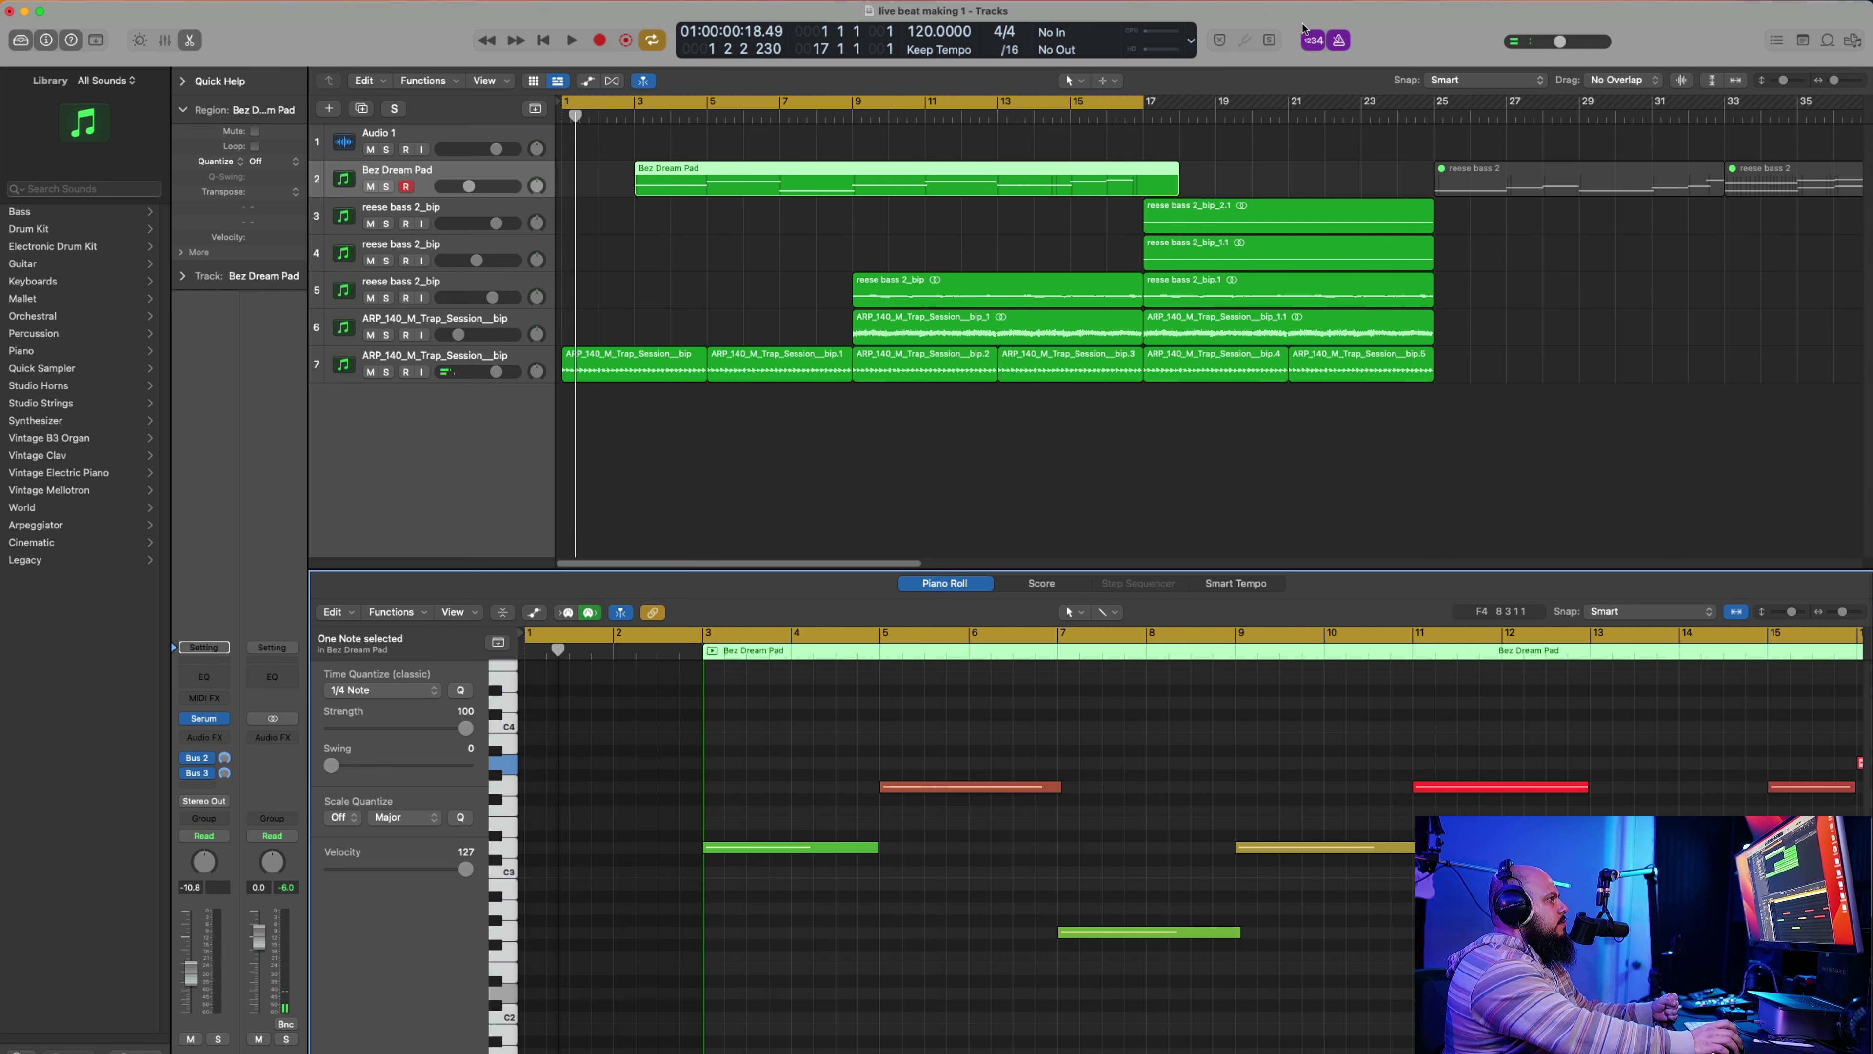
left_click(654, 43)
left_click(654, 43)
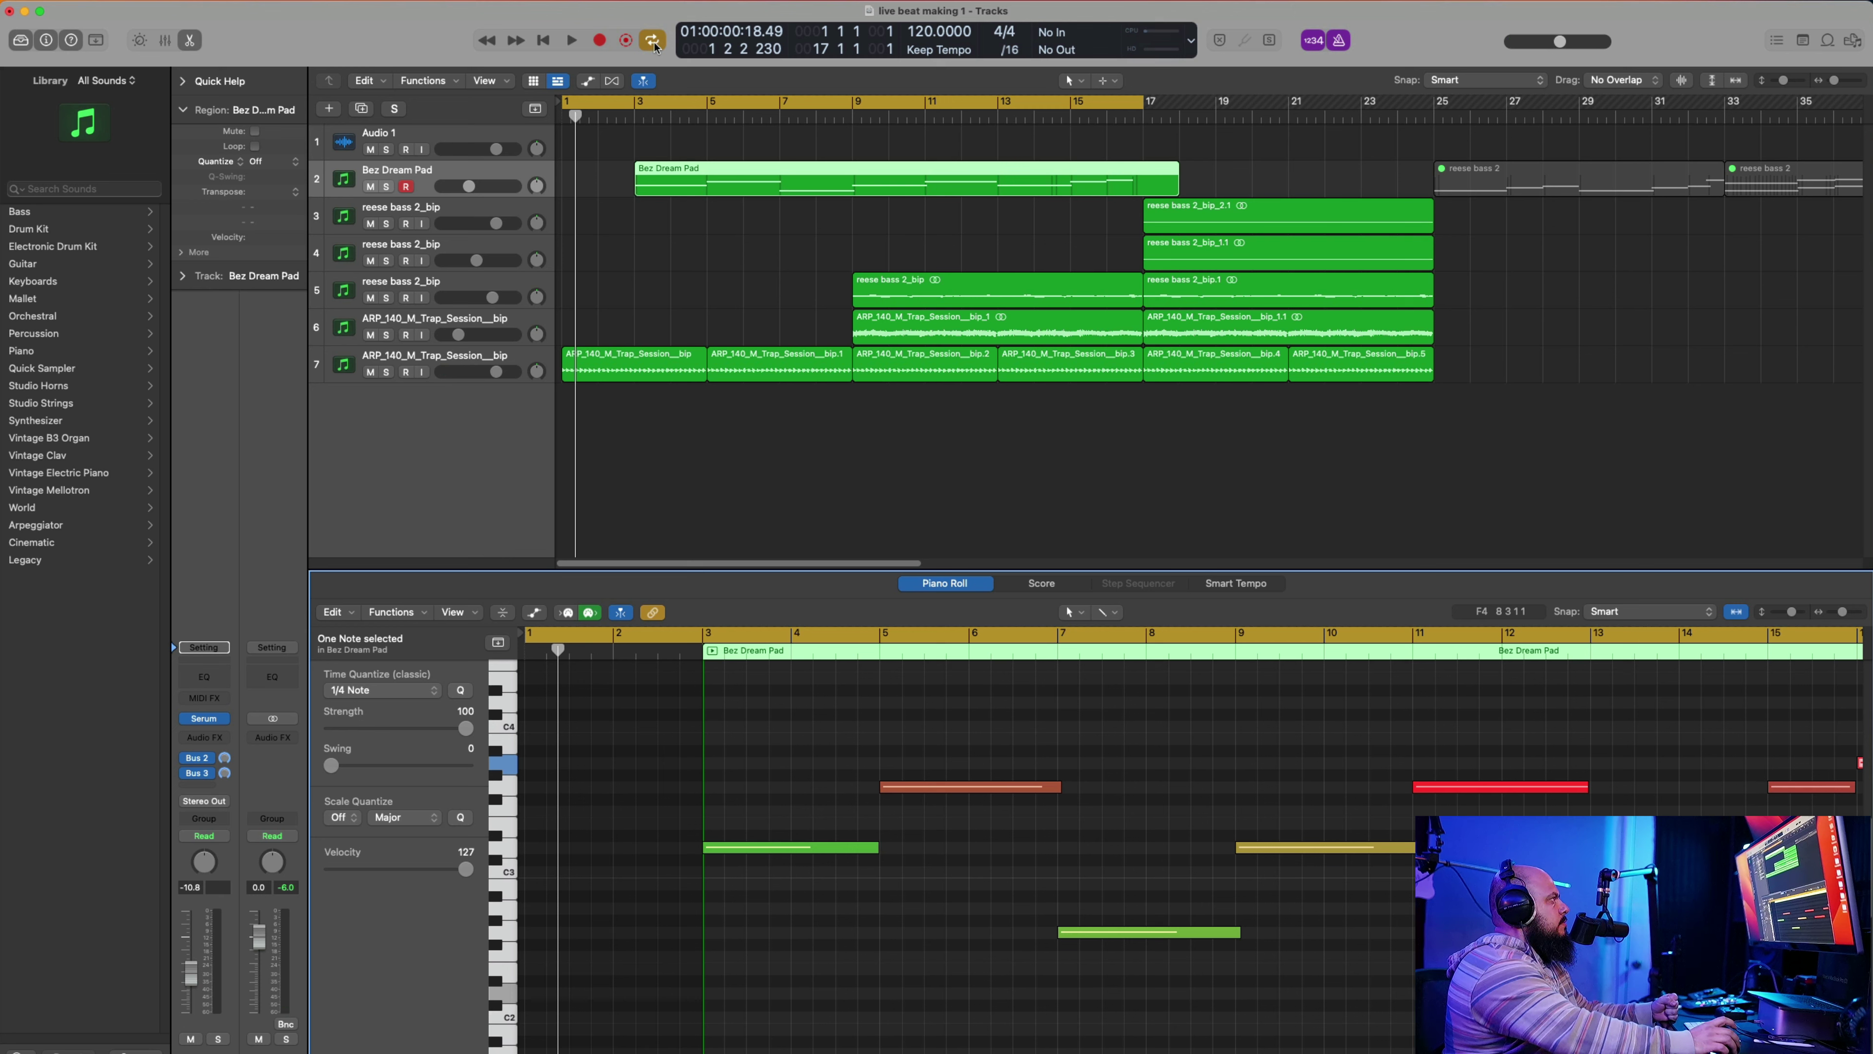
right_click(656, 46)
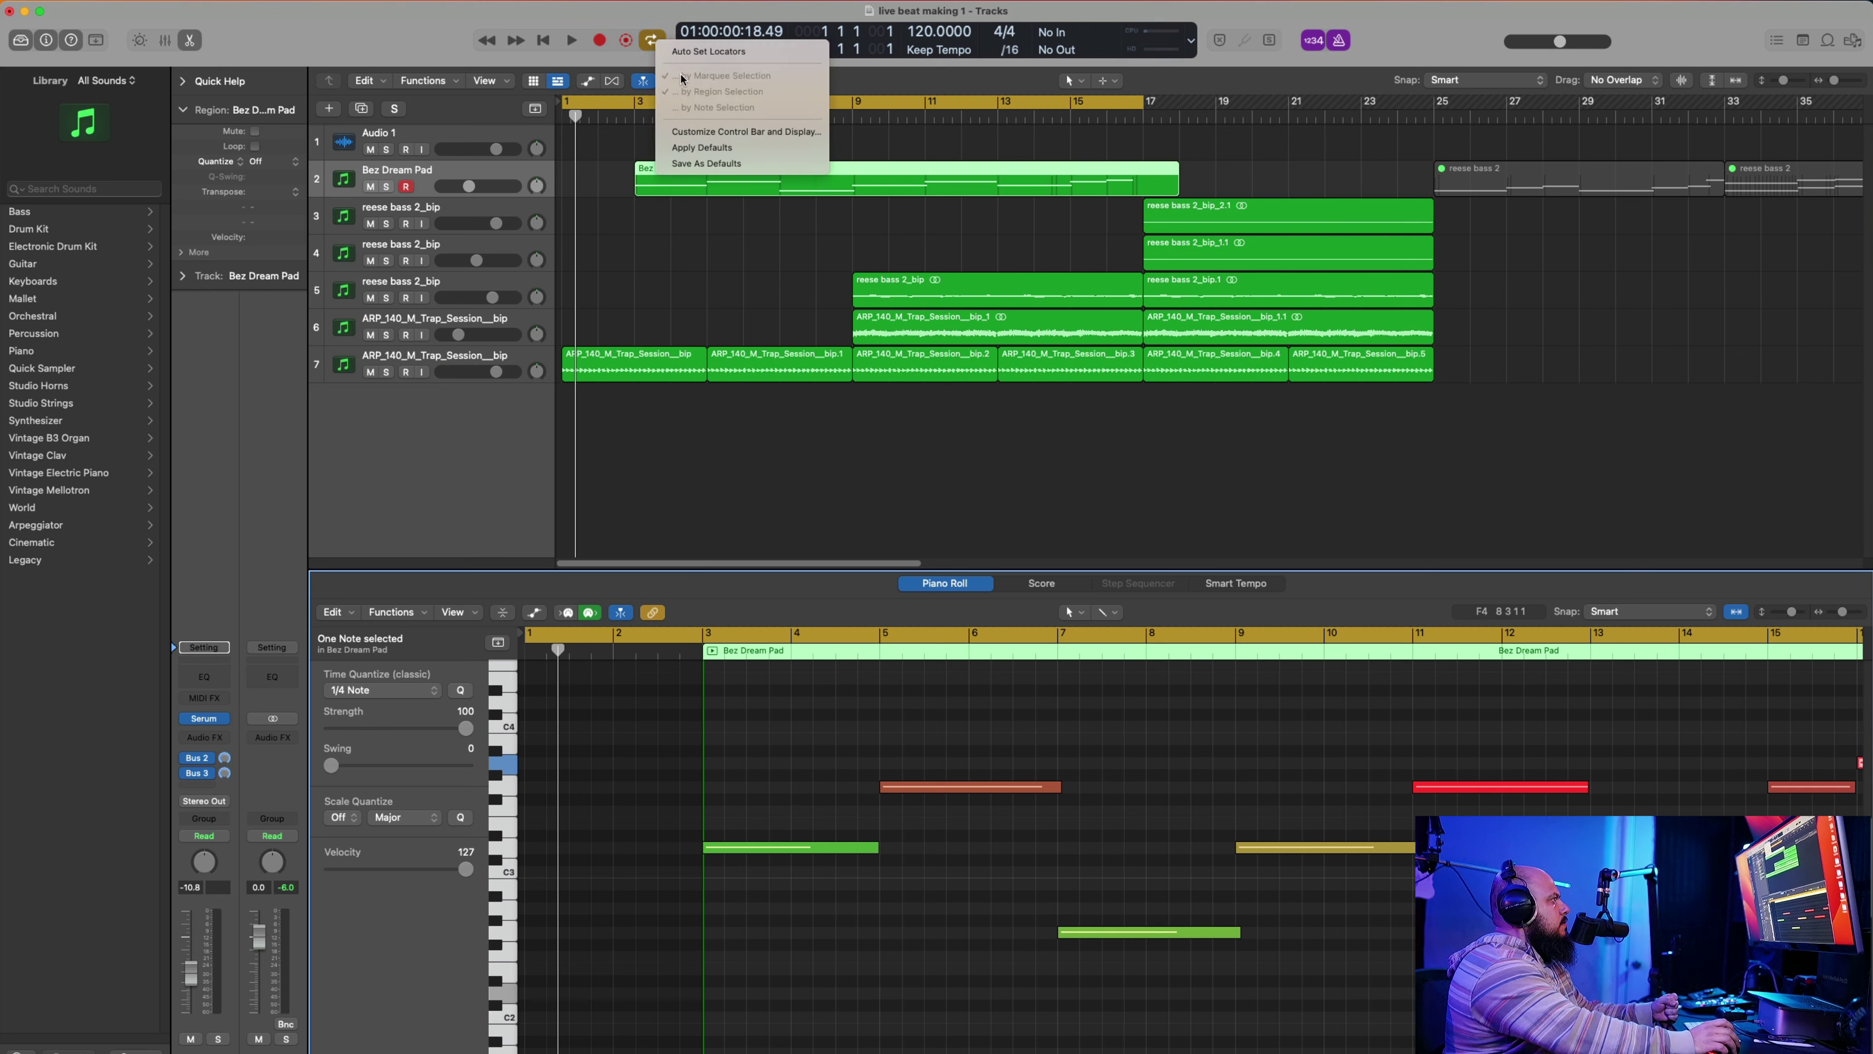
left_click(660, 20)
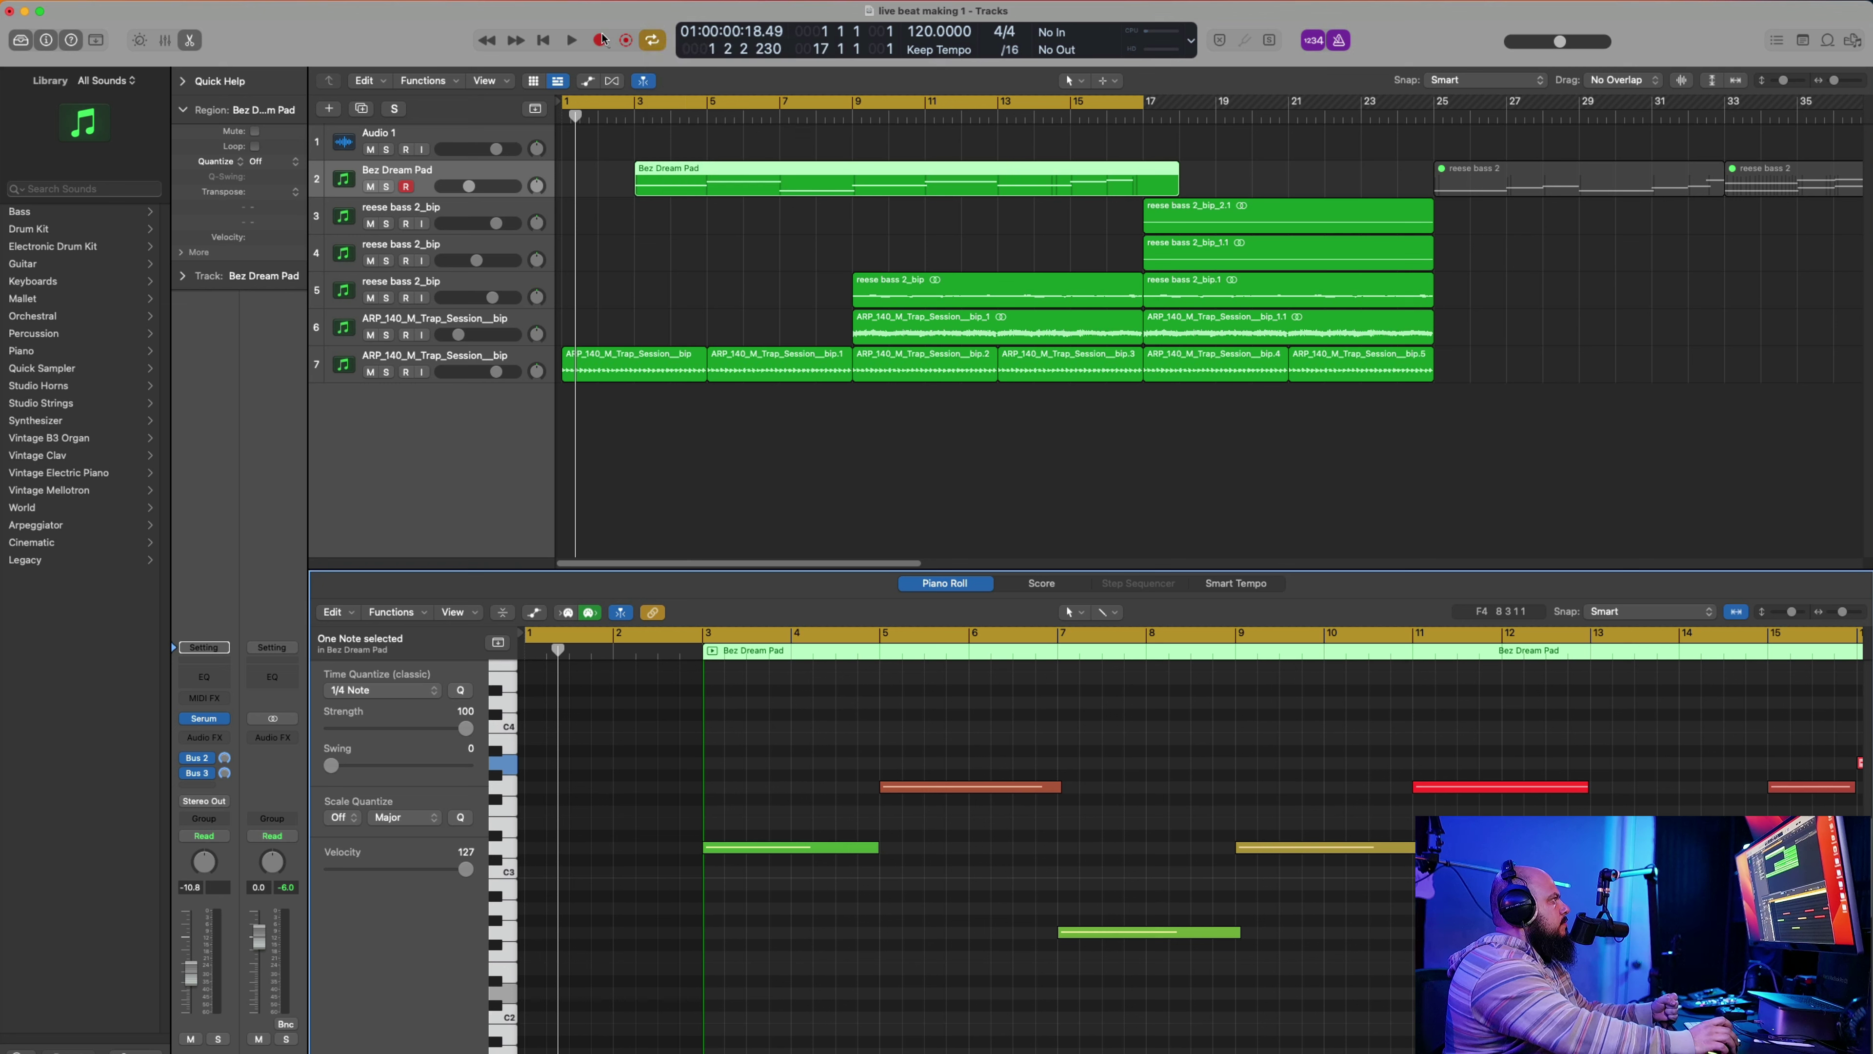
right_click(566, 43)
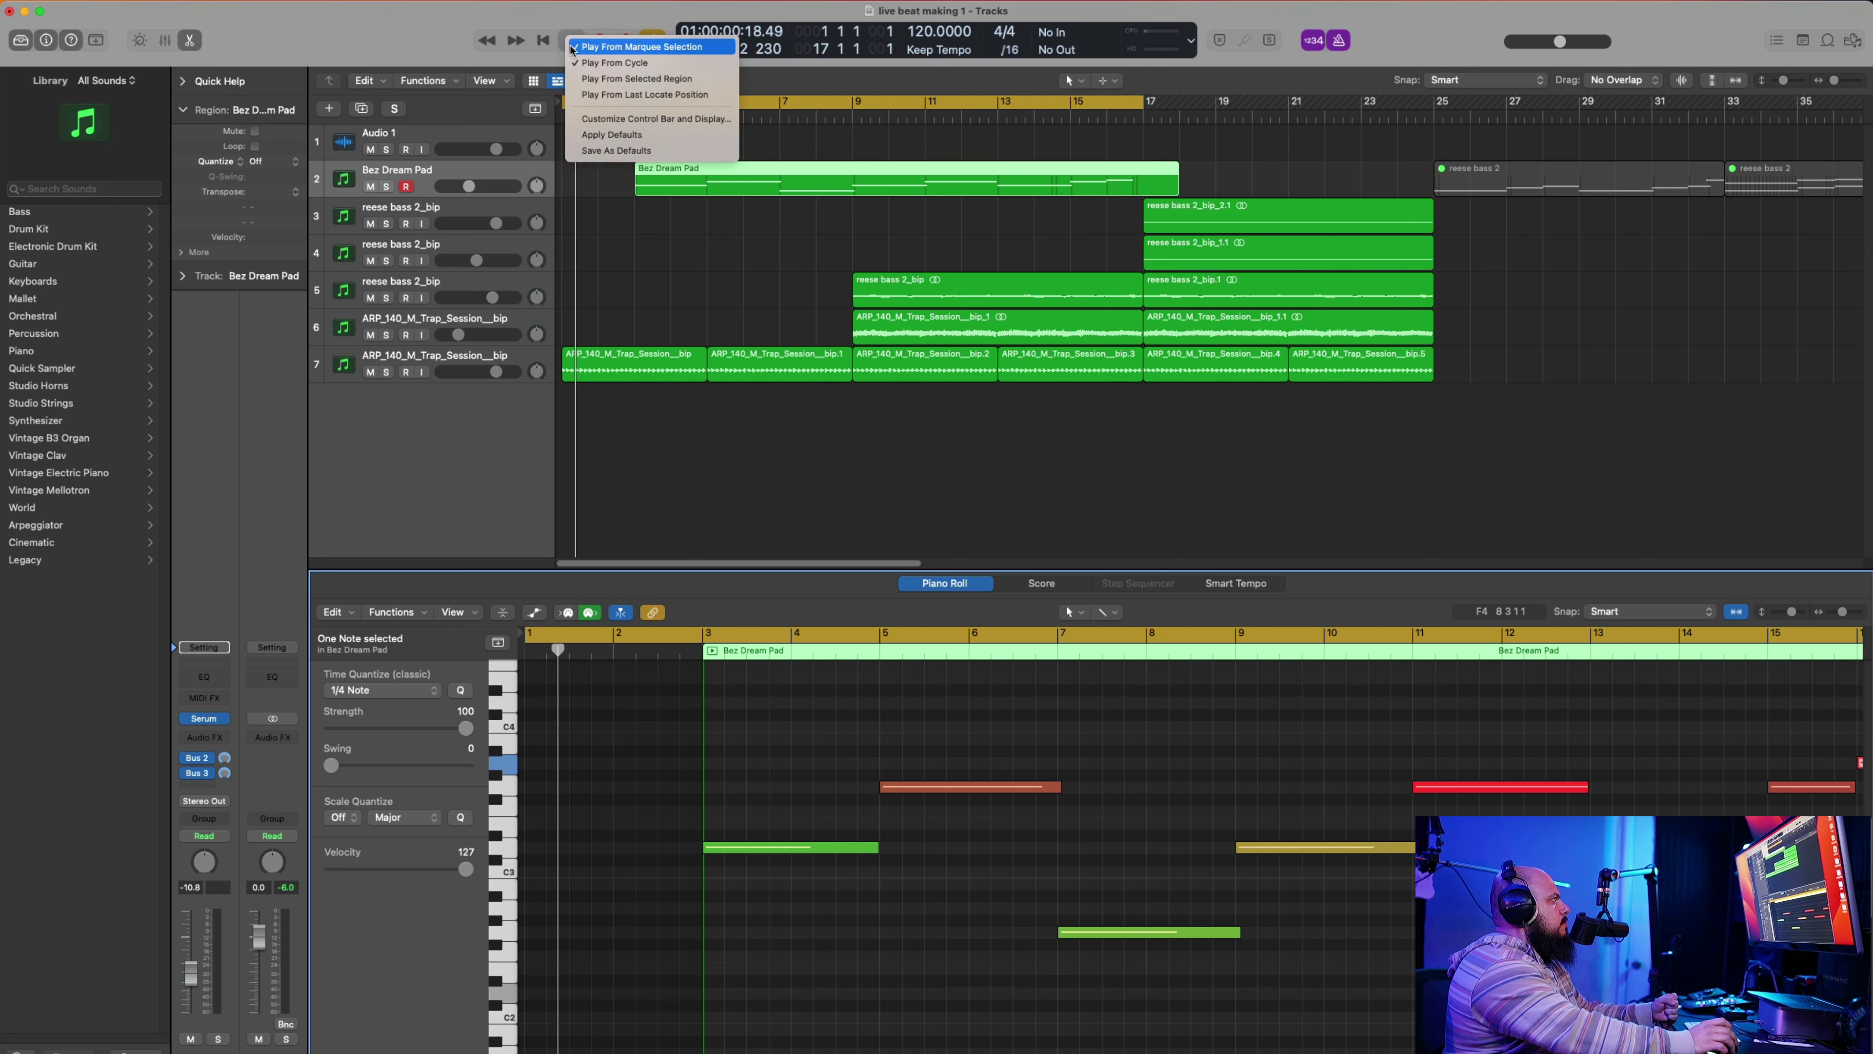
left_click(574, 50)
right_click(576, 46)
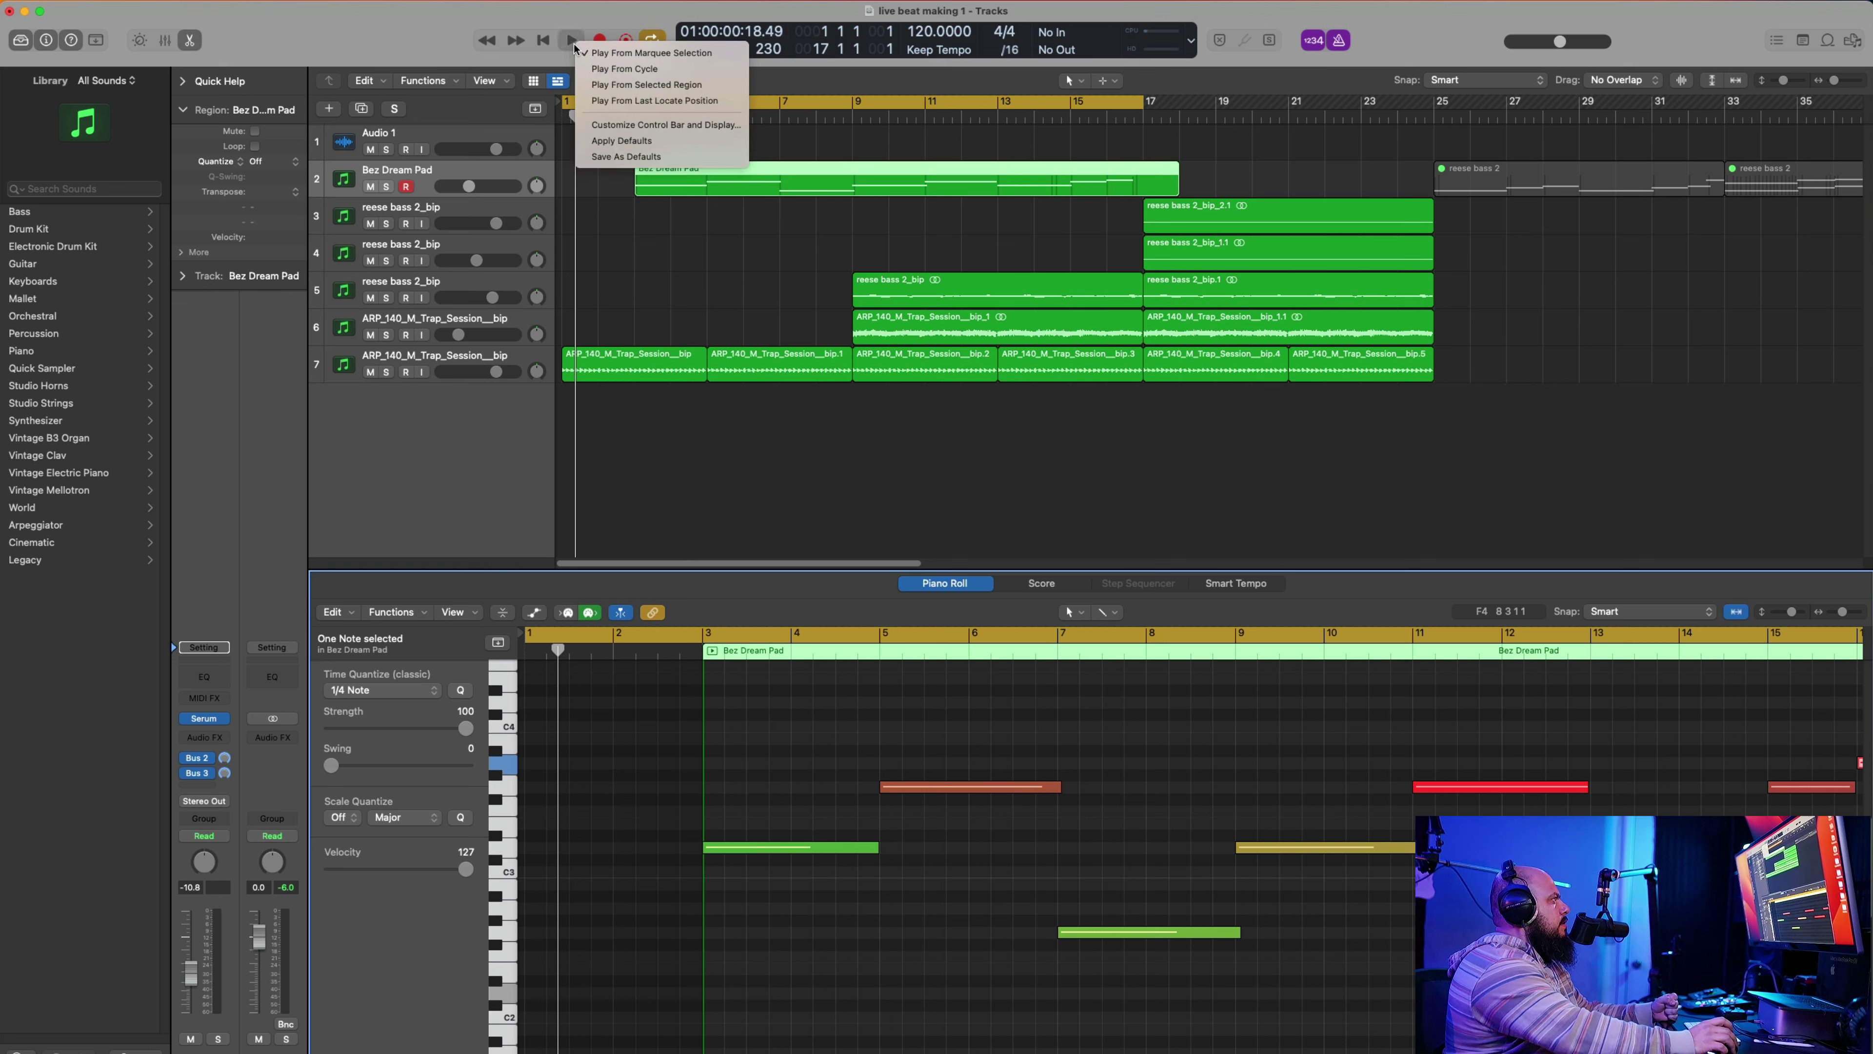
left_click(913, 223)
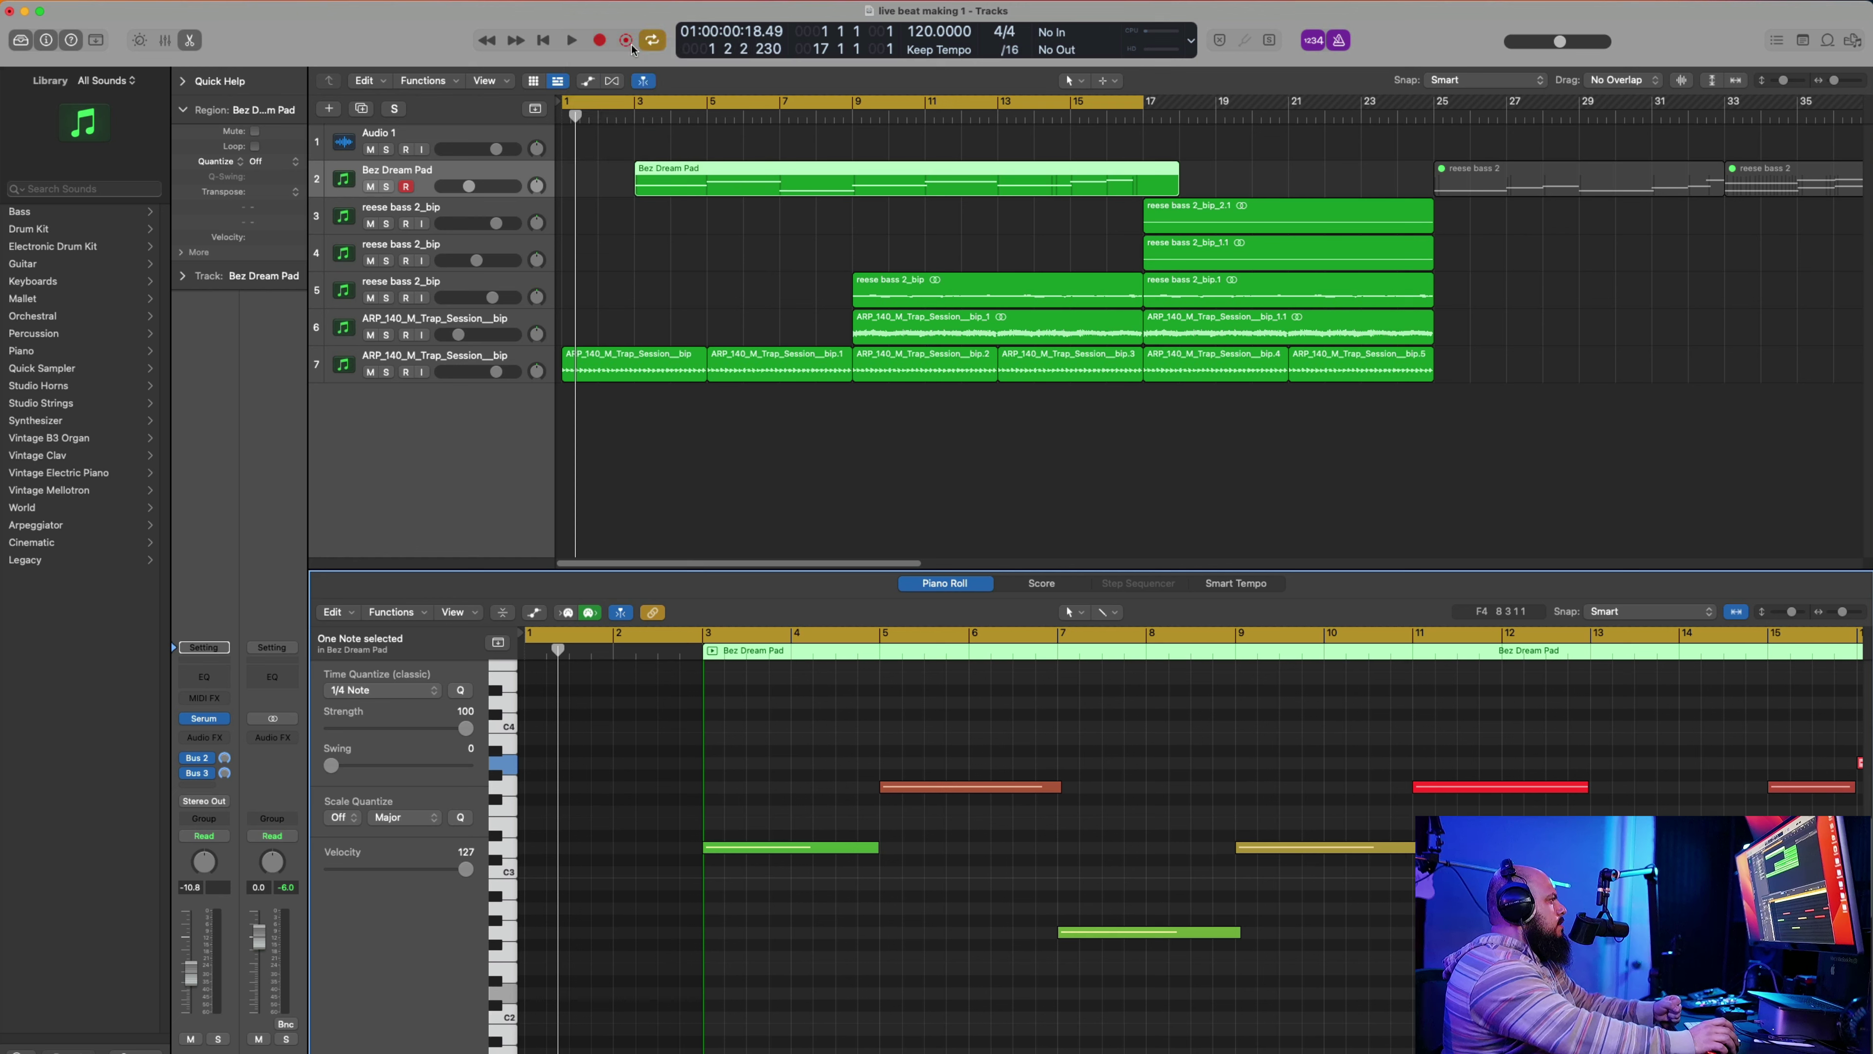
Step: Test playback from about bar 11, then listen to the pad part from the start of the project
key("space")
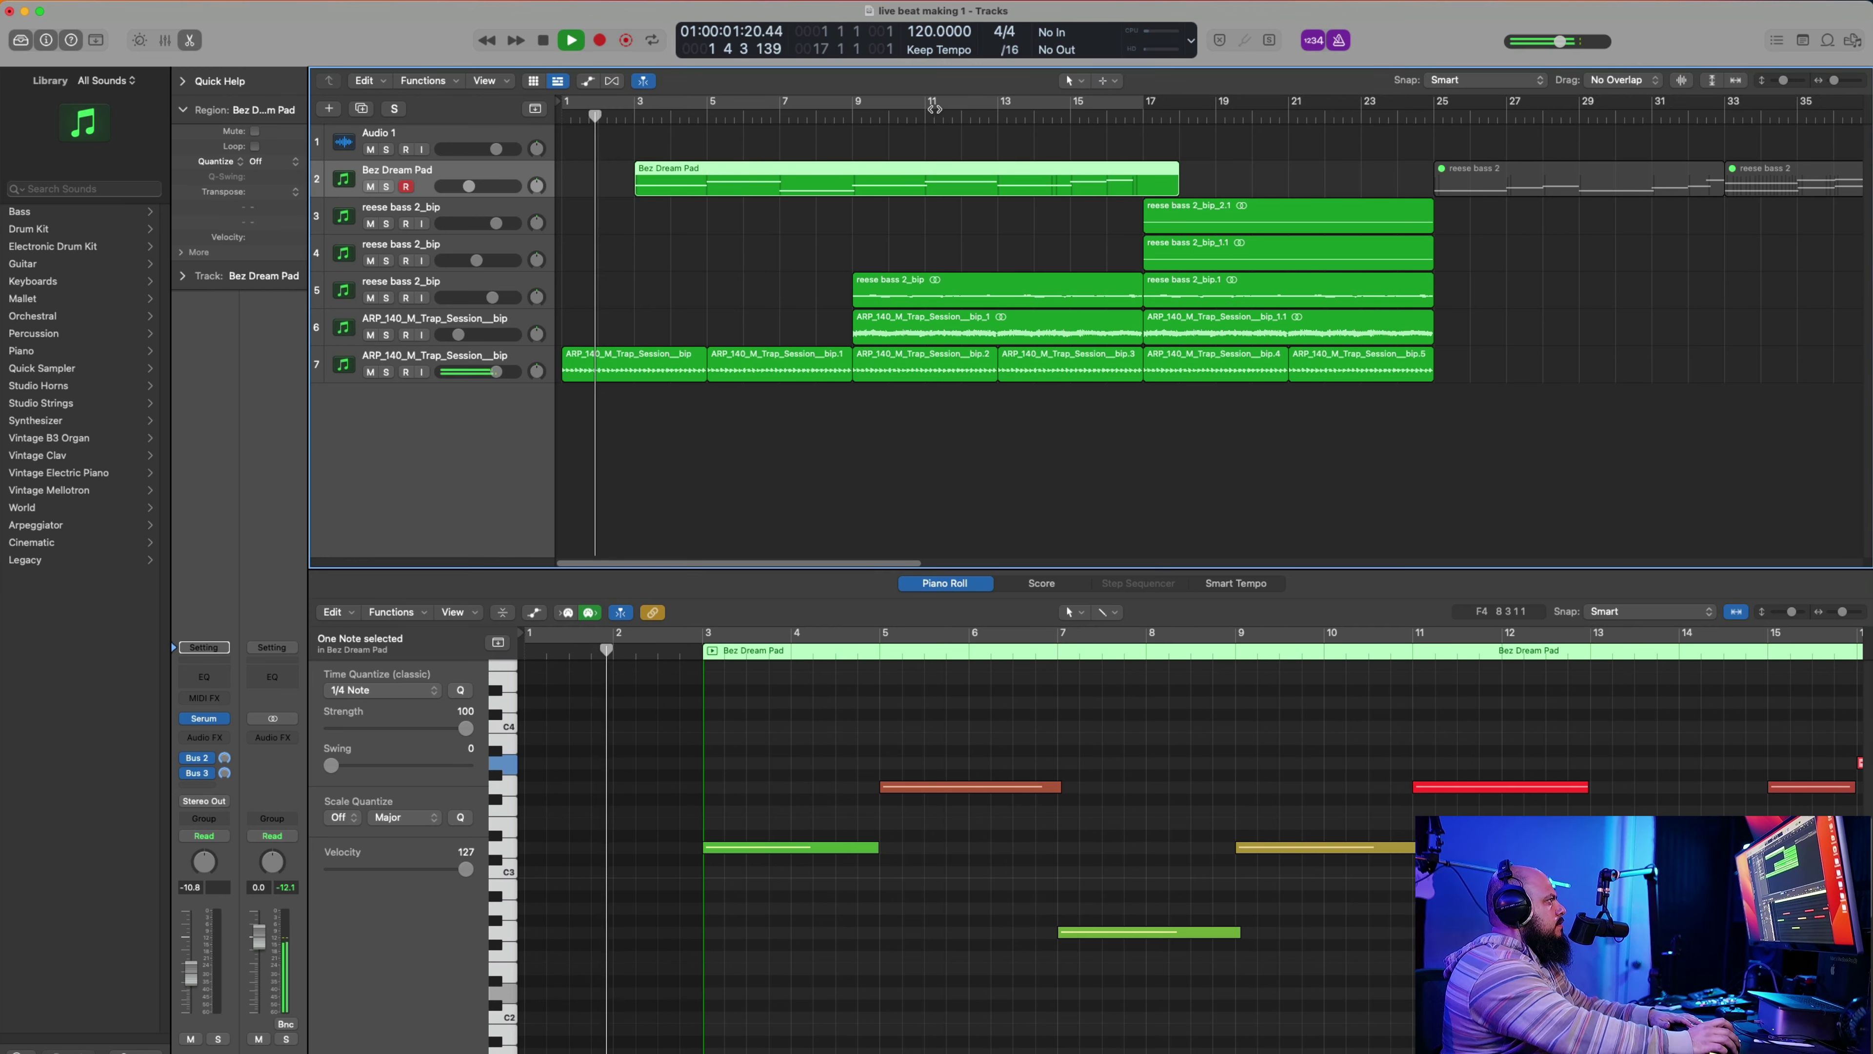
left_click(933, 110)
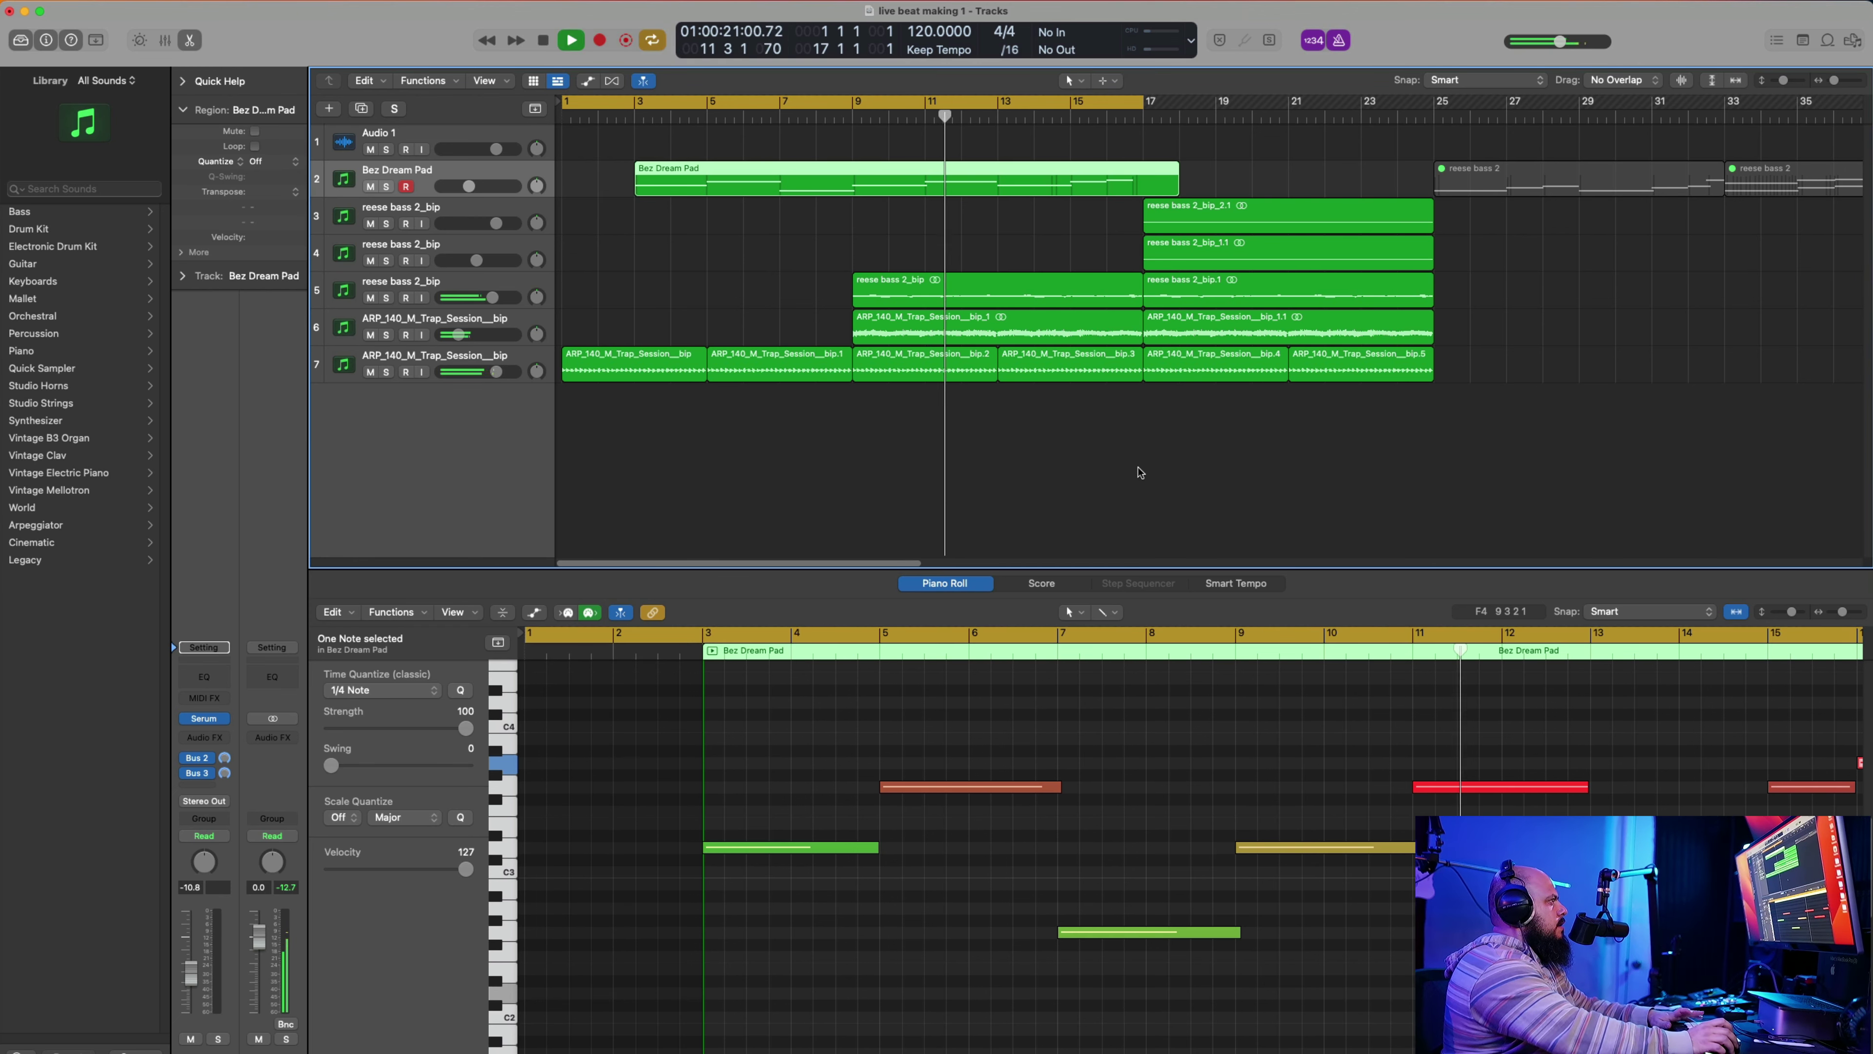
key("space")
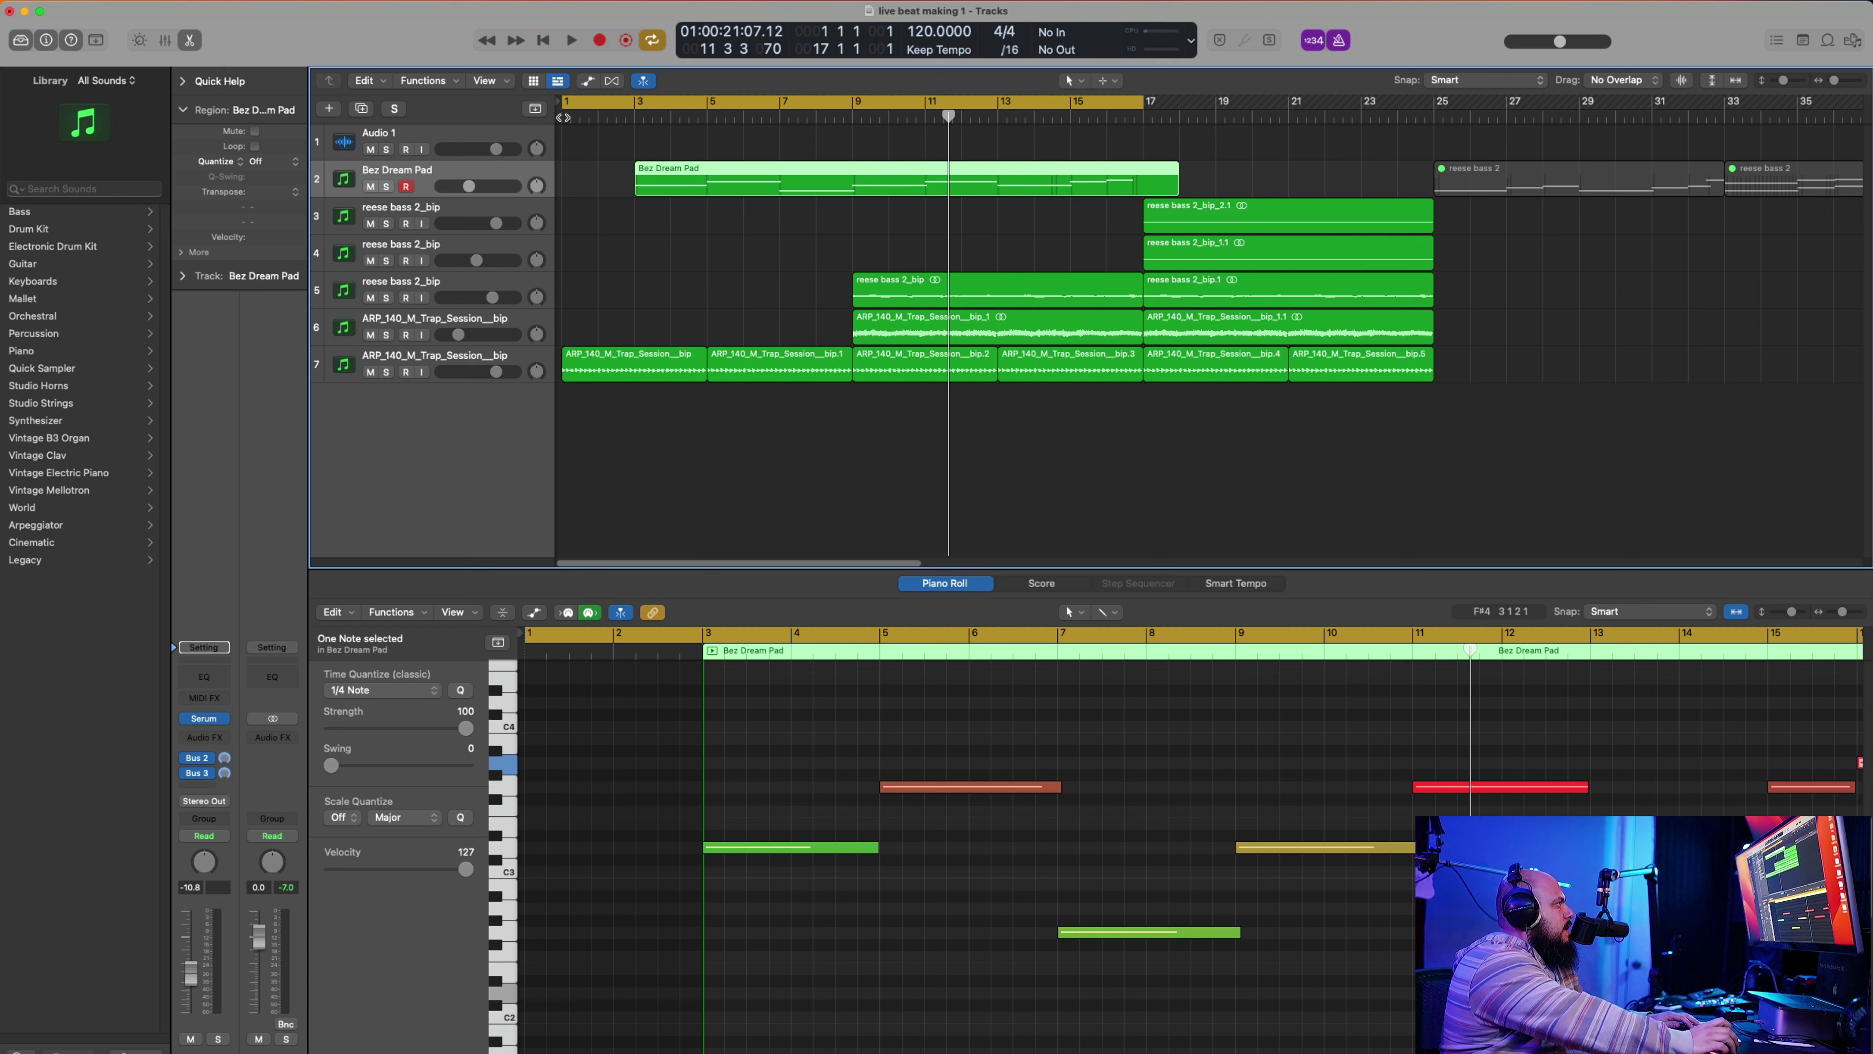
key("Return")
key("space")
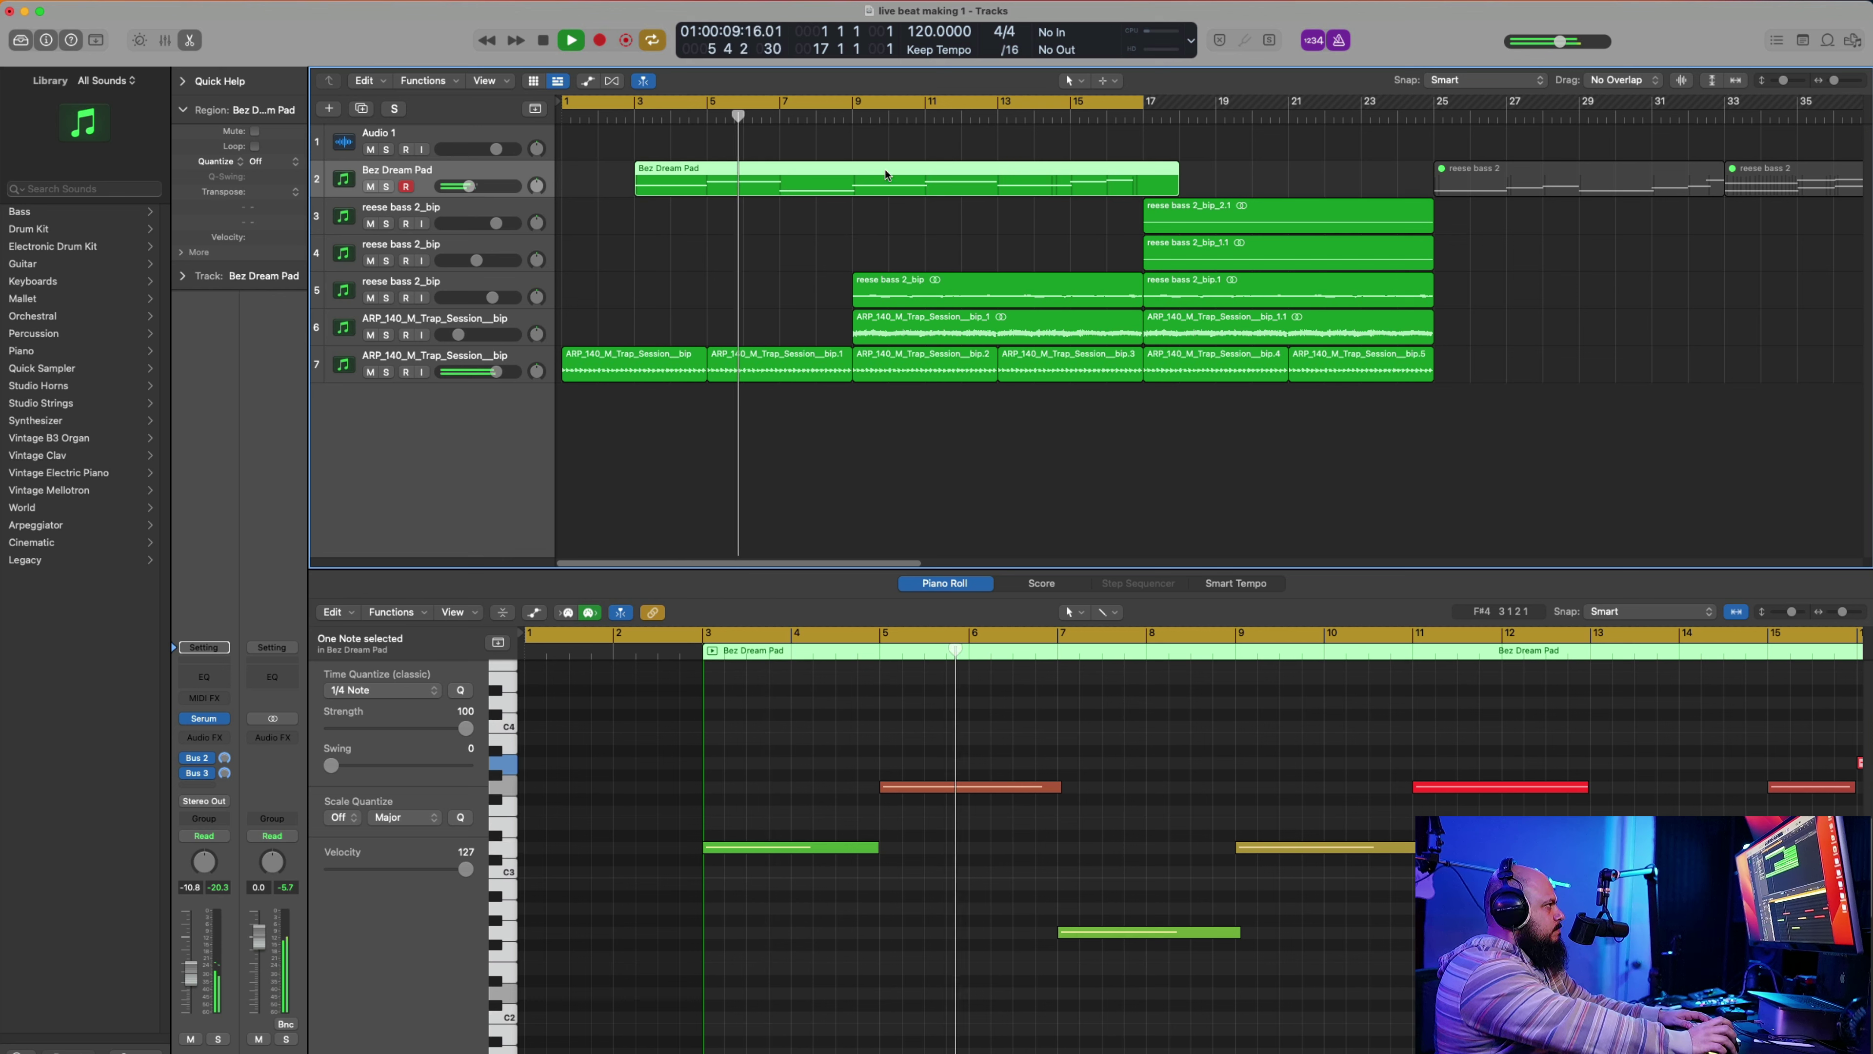
key("space")
Step: Bounce the Bez Dream Pad region in place to a new track as Bez Dream Pad_bip, muting the source region
right_click(953, 177)
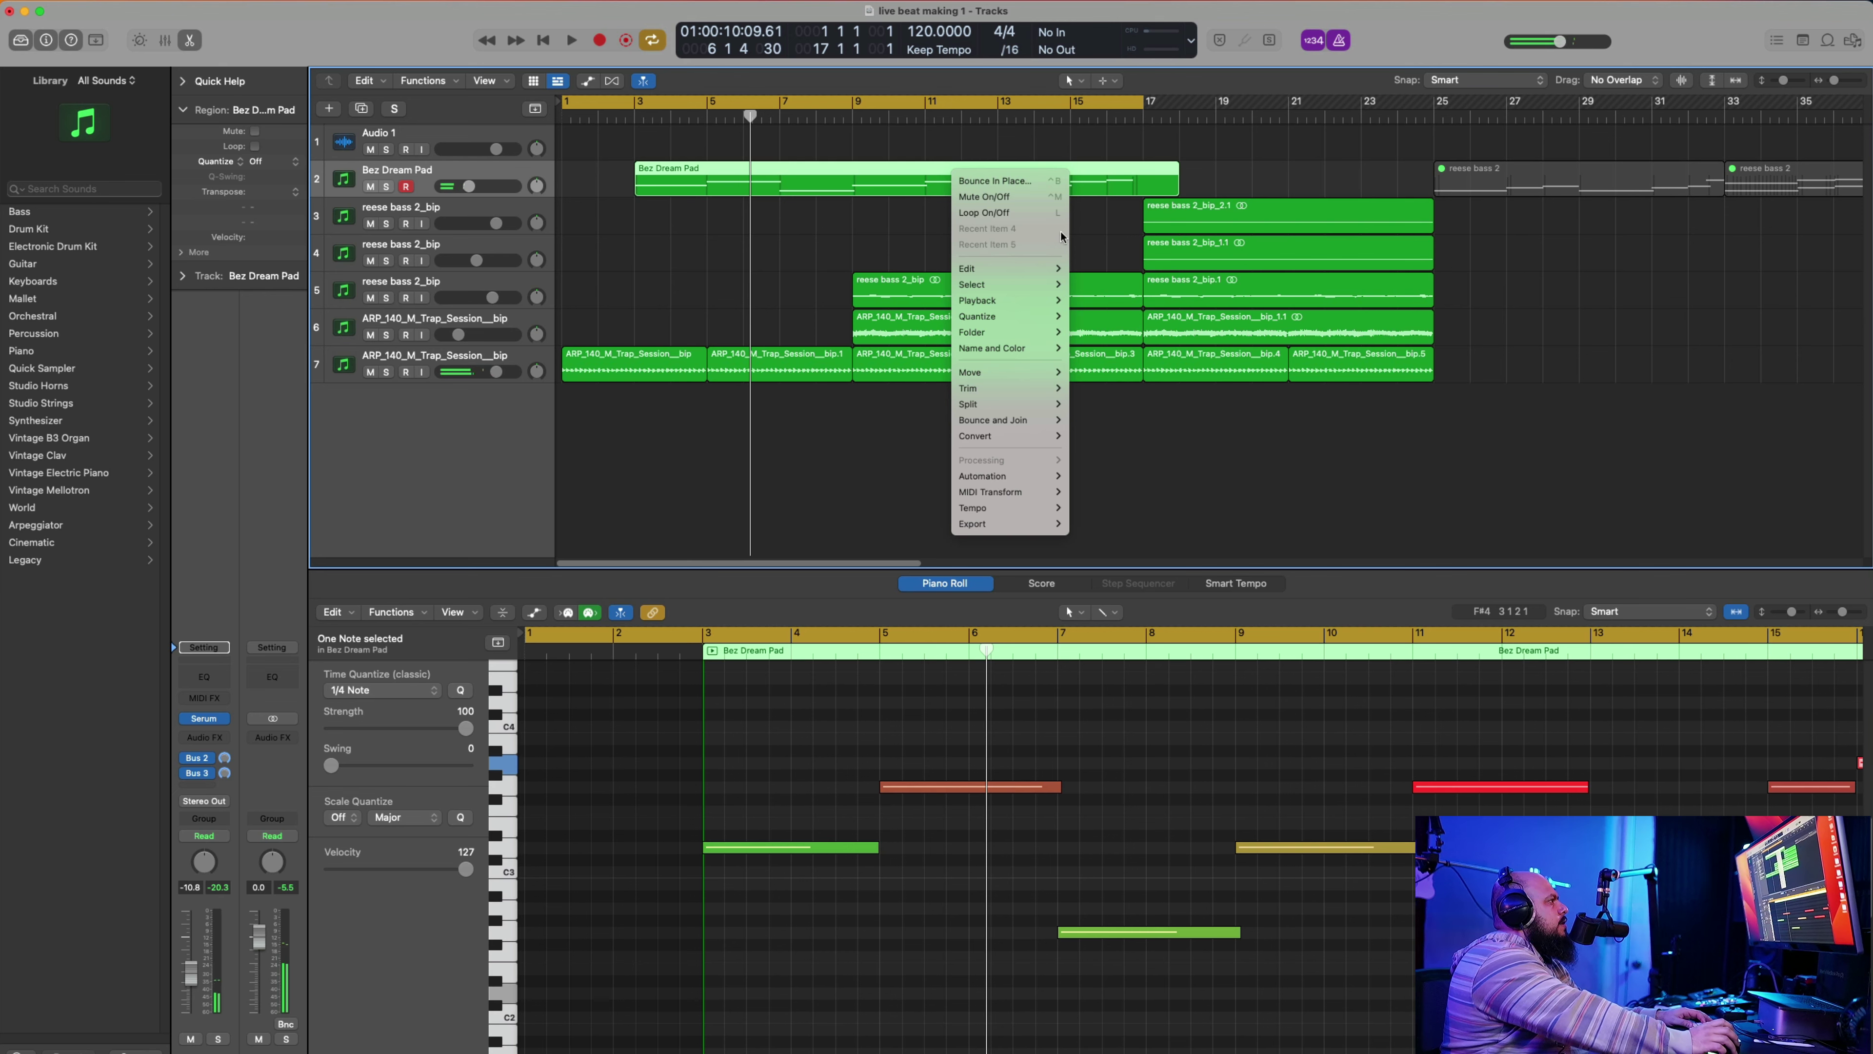
left_click(1000, 181)
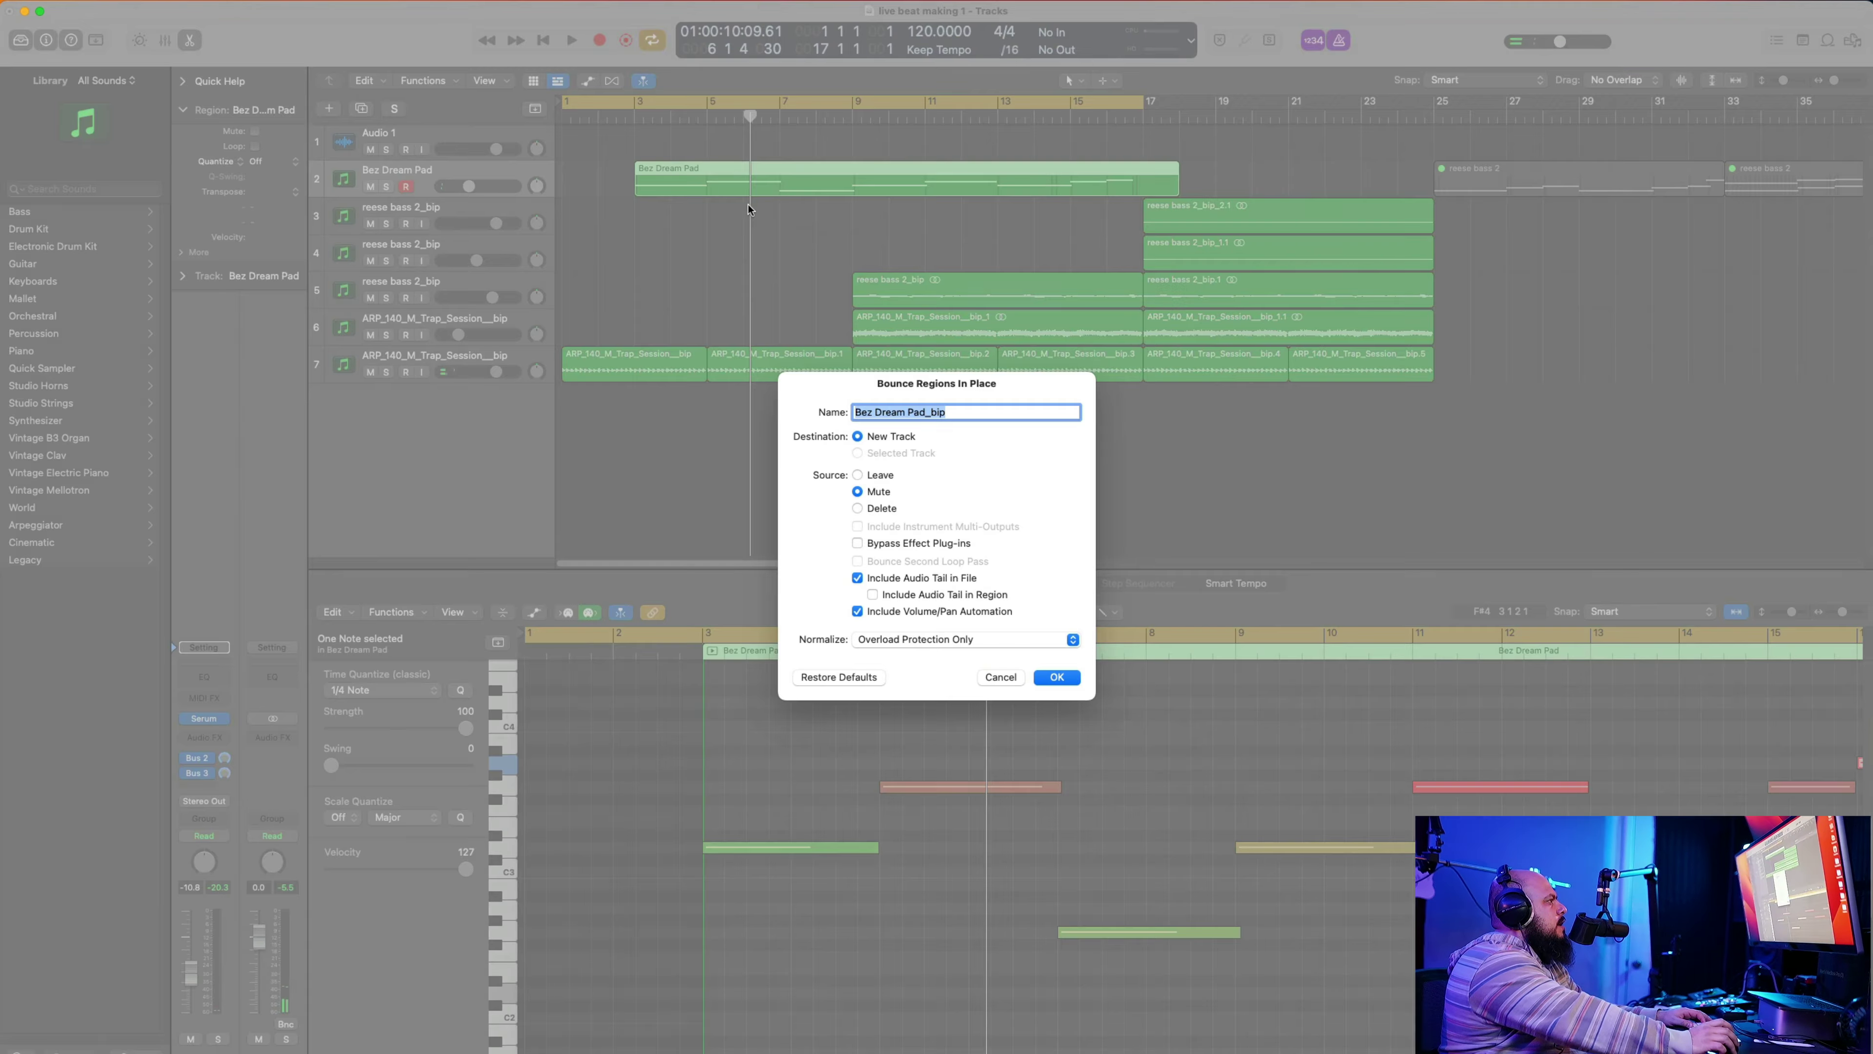
left_click(1064, 682)
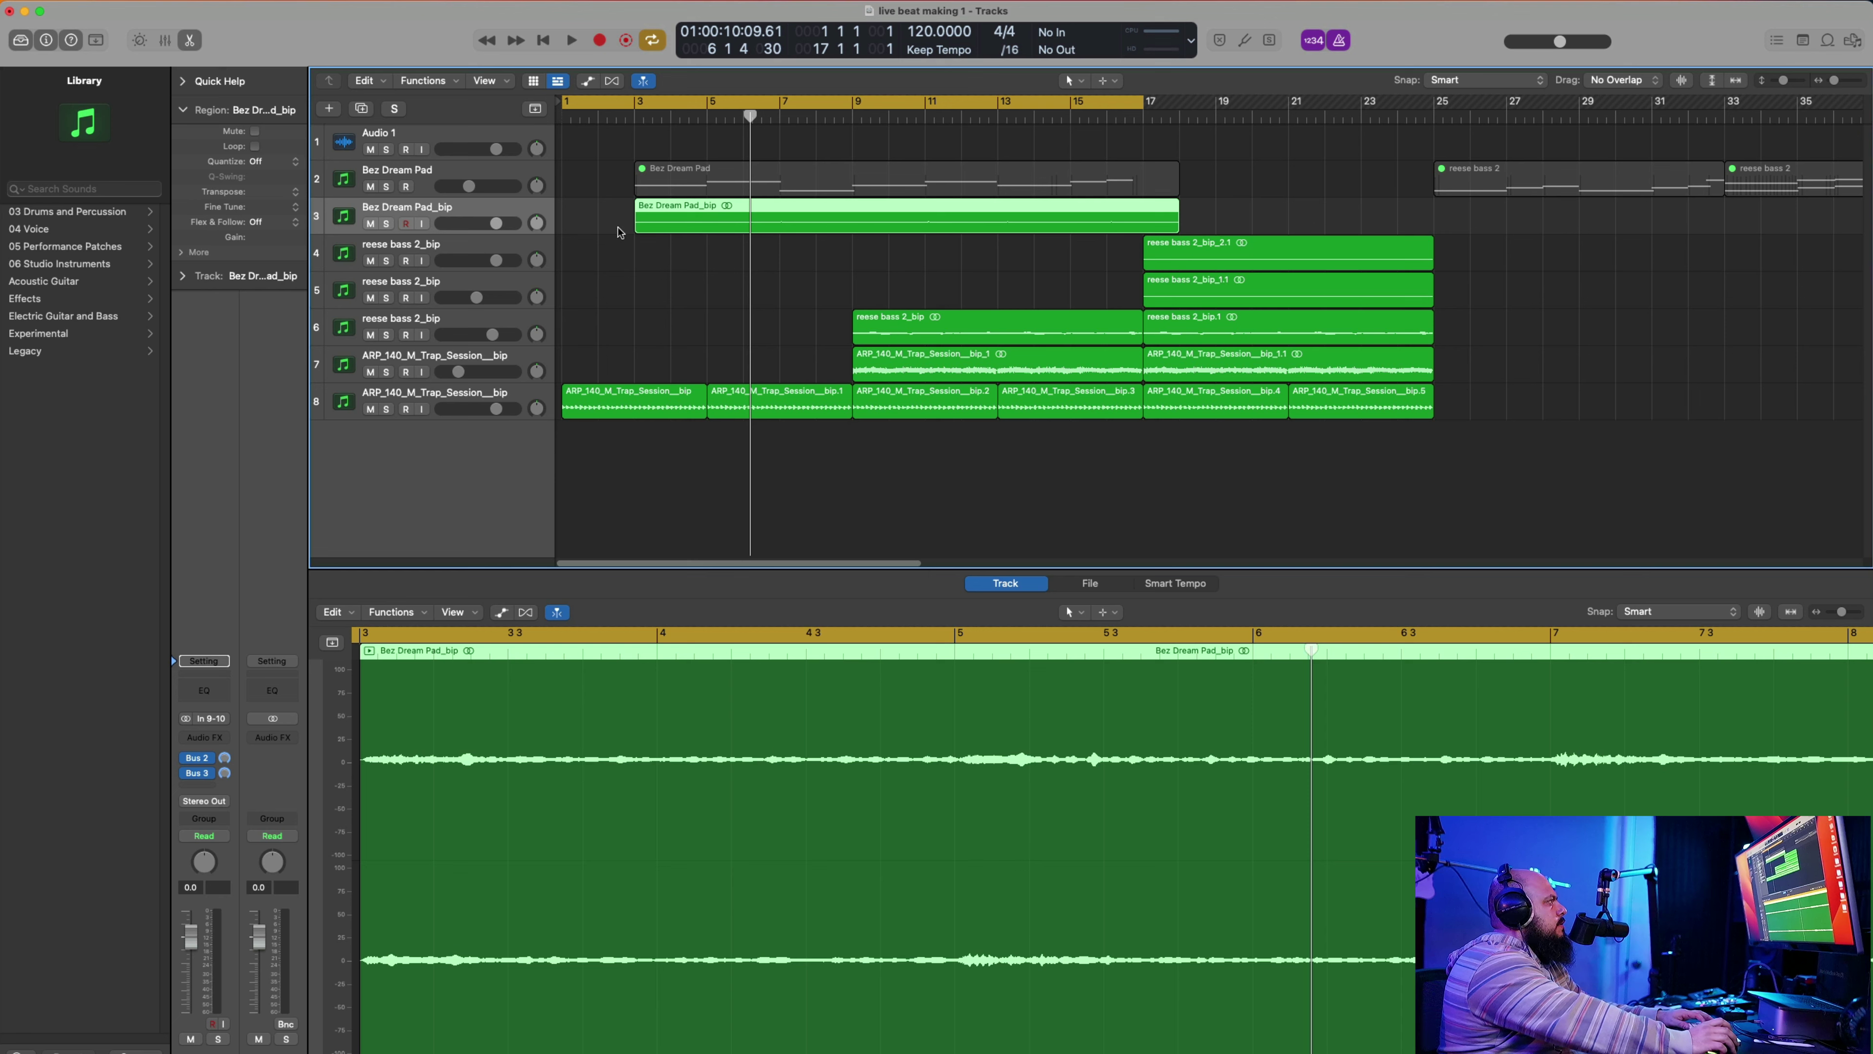
Step: Trim the start of the bounced Bez Dream Pad_bip region to bar 9 during playback
key("space")
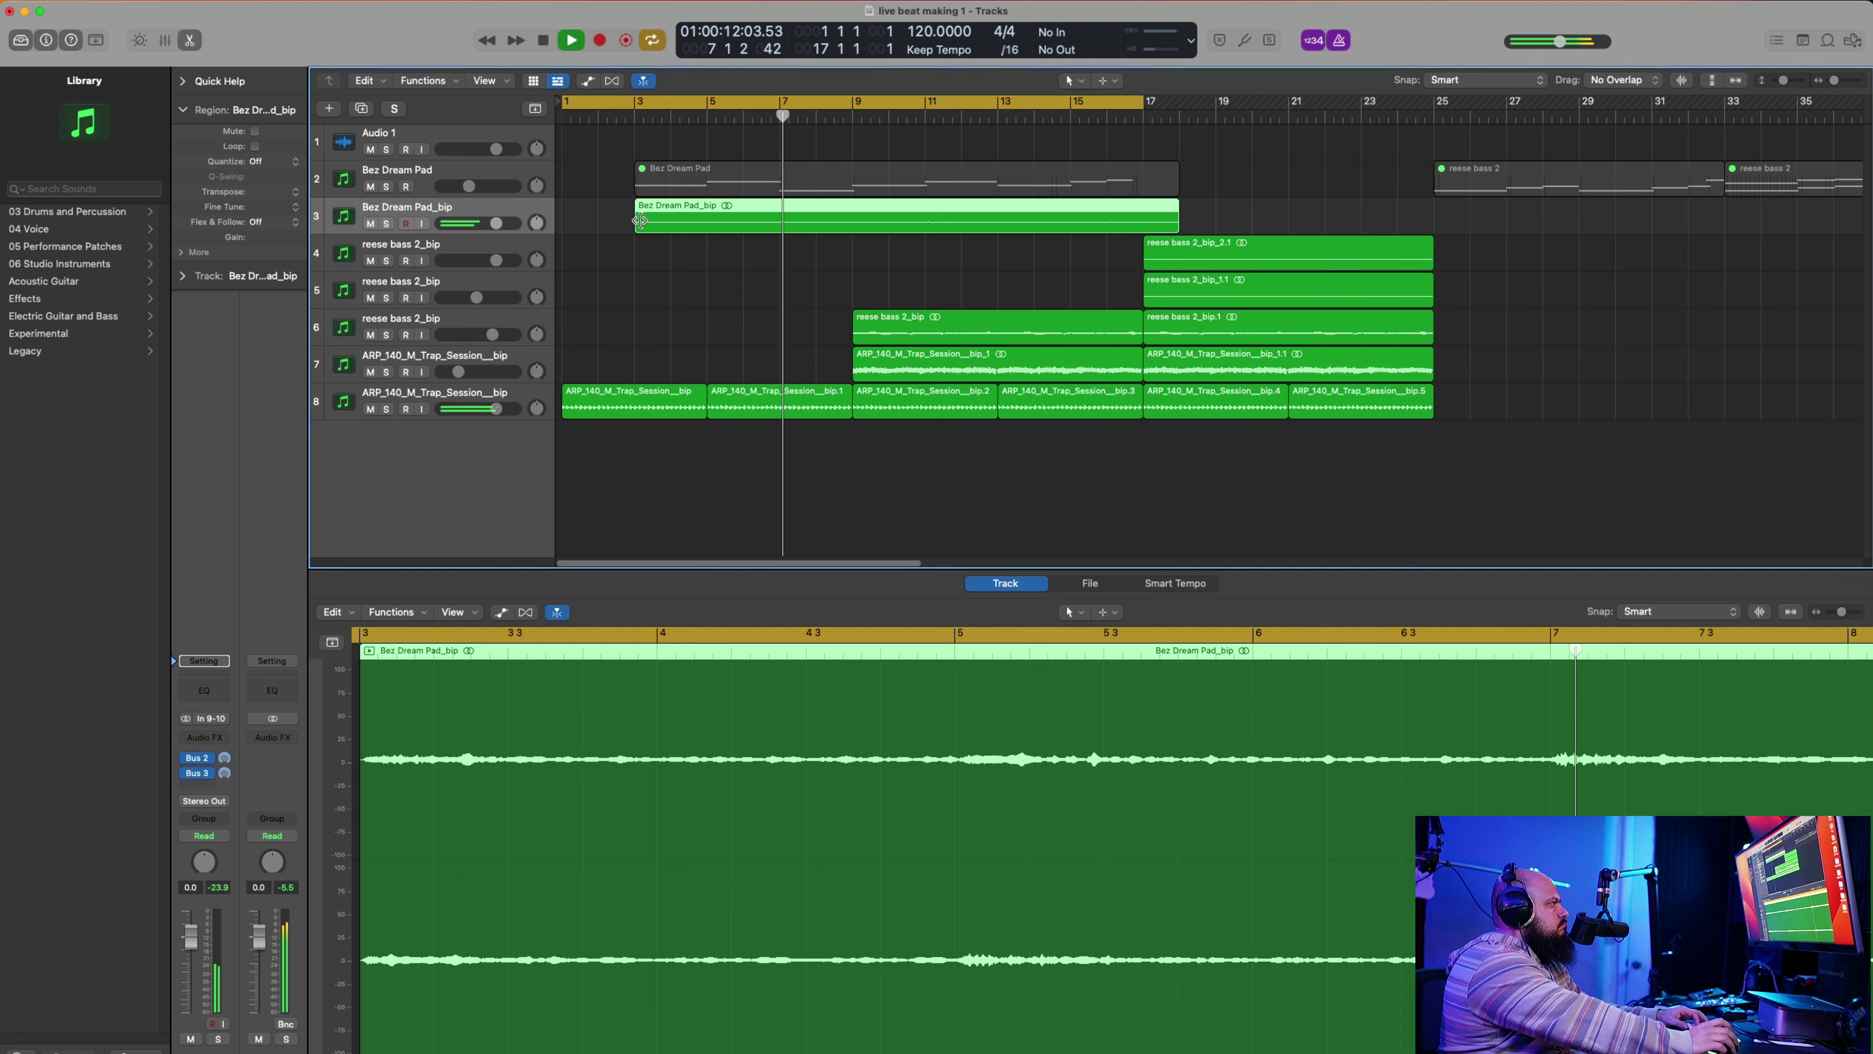
left_click_drag(640, 220, 923, 222)
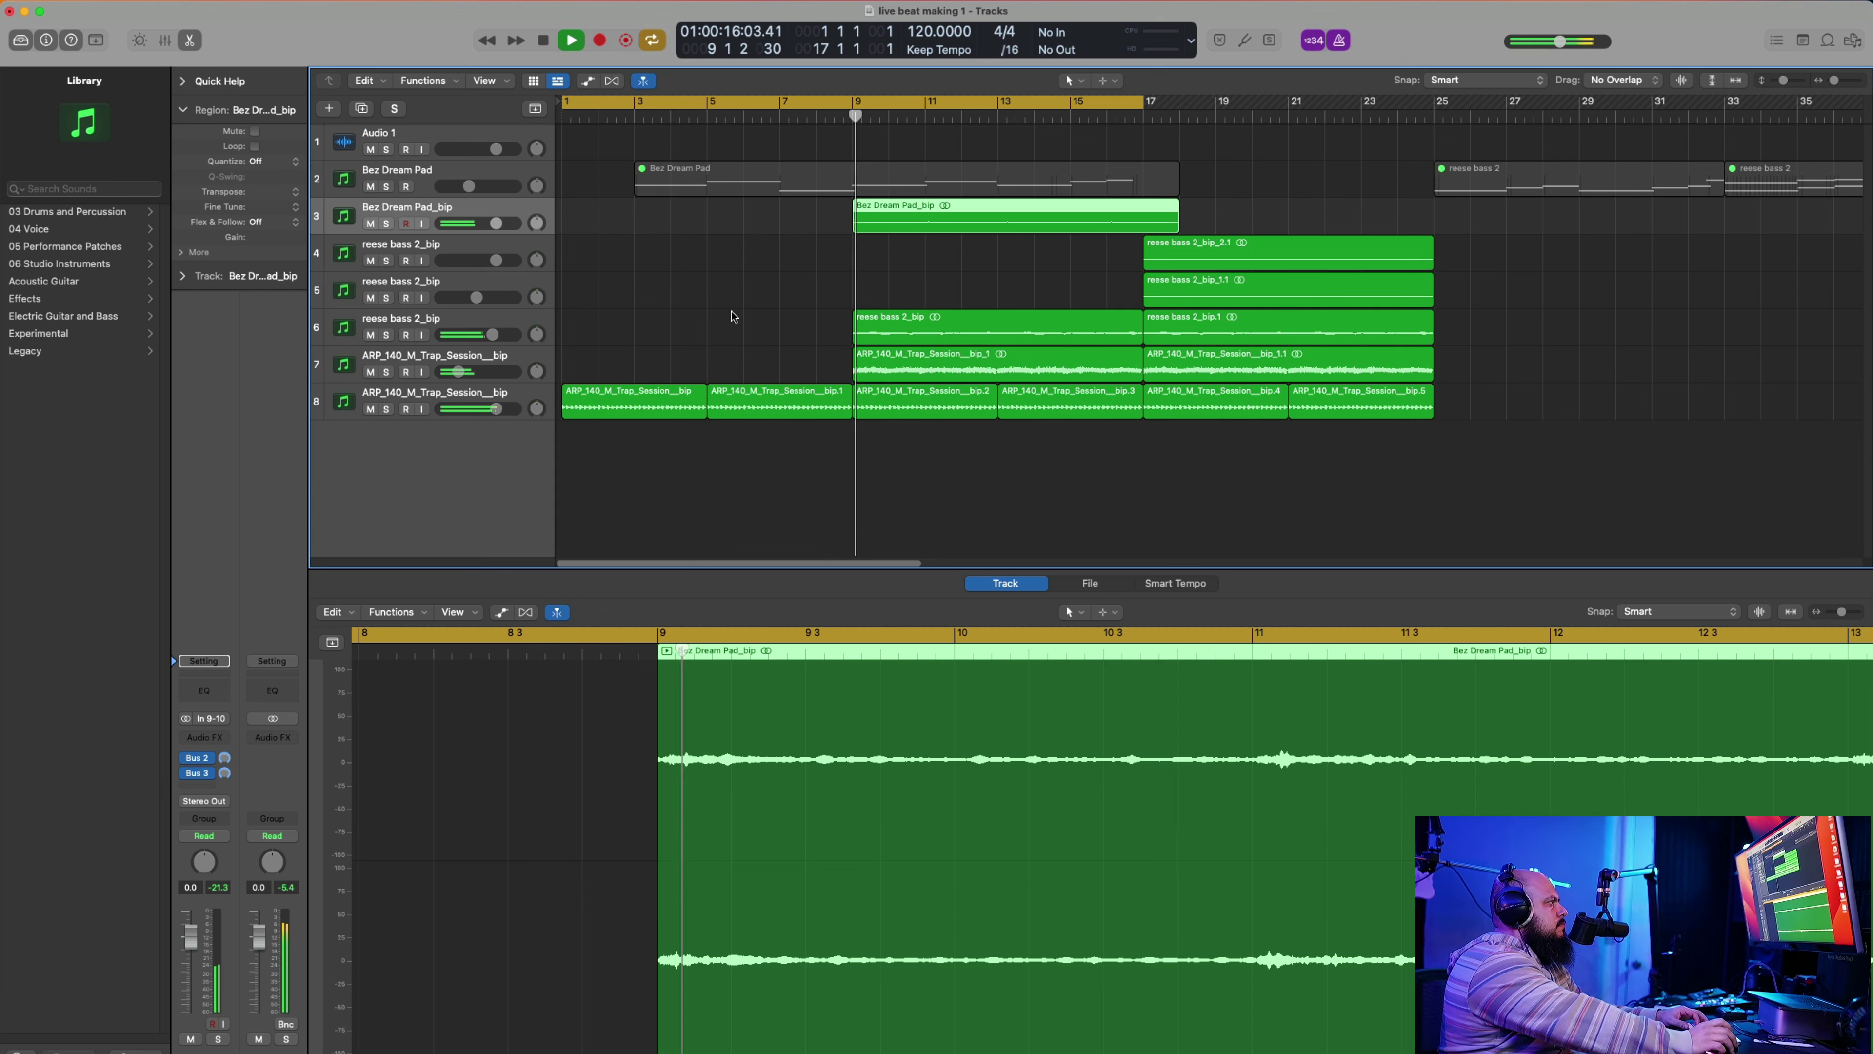
left_click(808, 179)
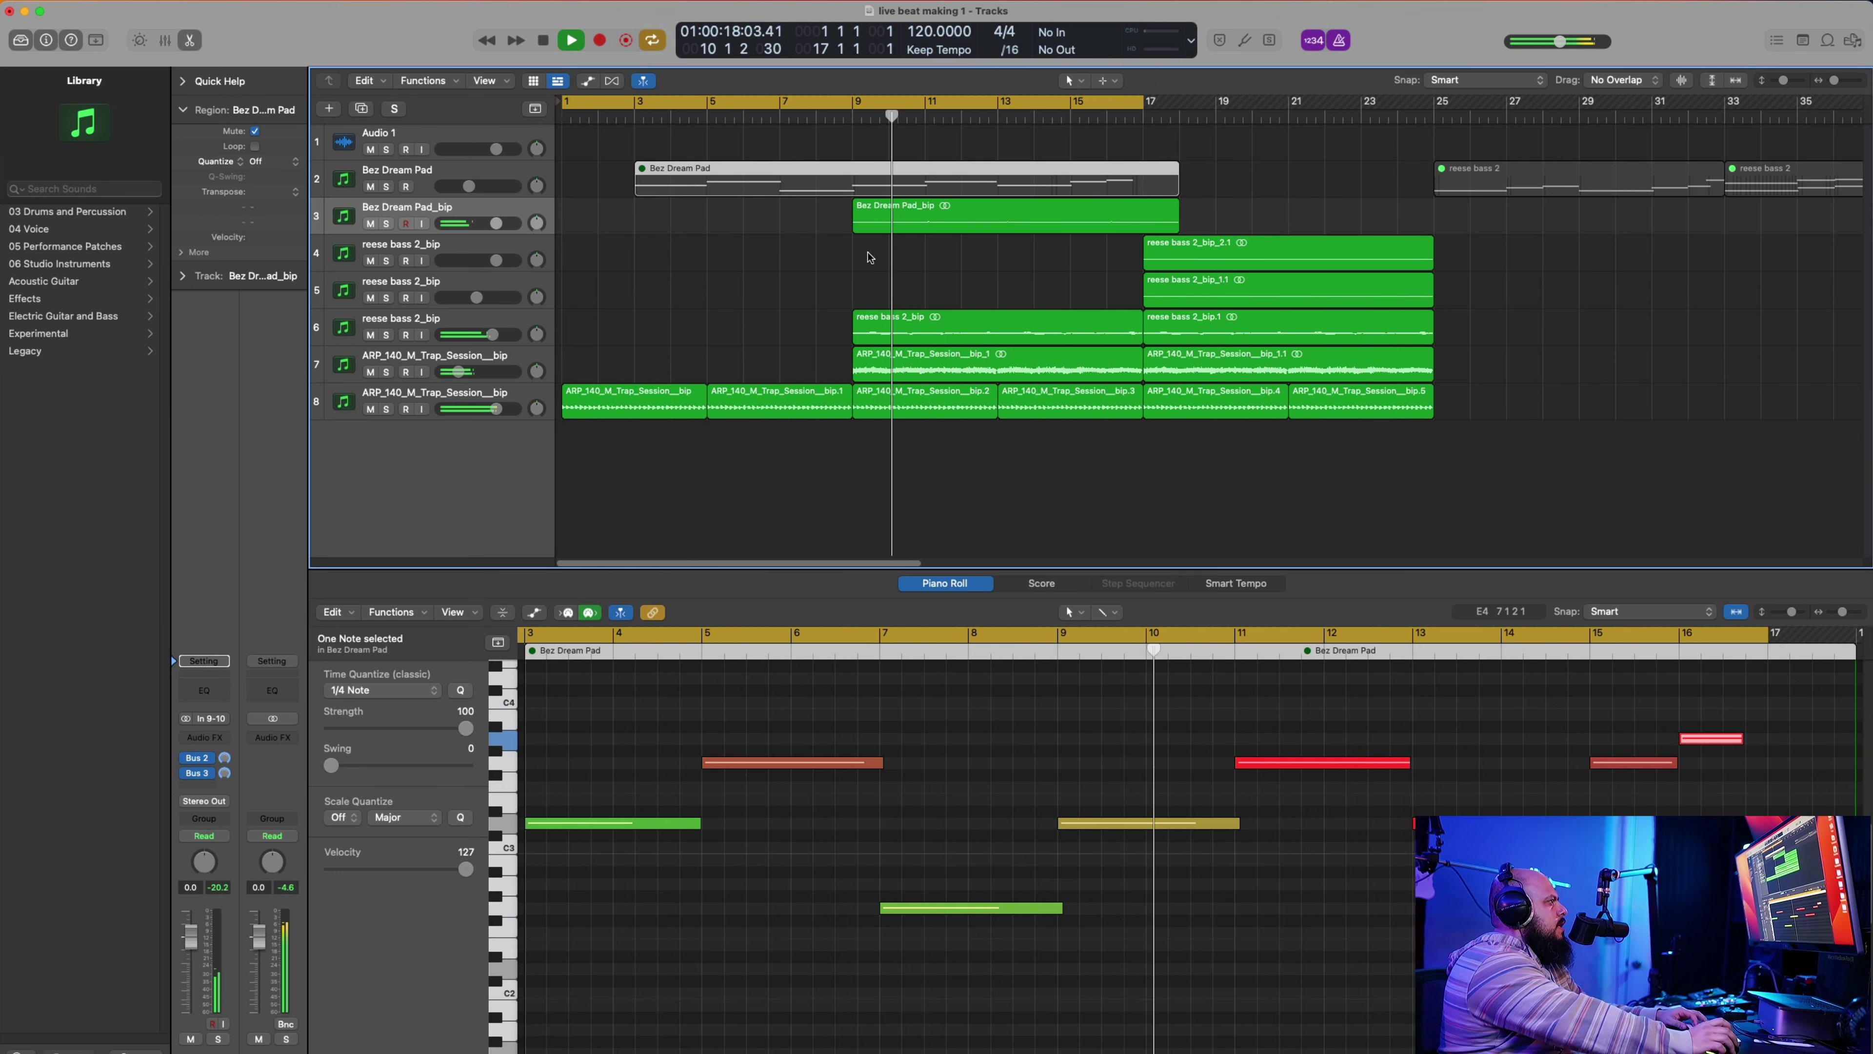
key("space")
Step: Lower the Bez Dream Pad_bip track volume to -6.6 dB and fine-tune it slightly lower during playback
left_click(872, 219)
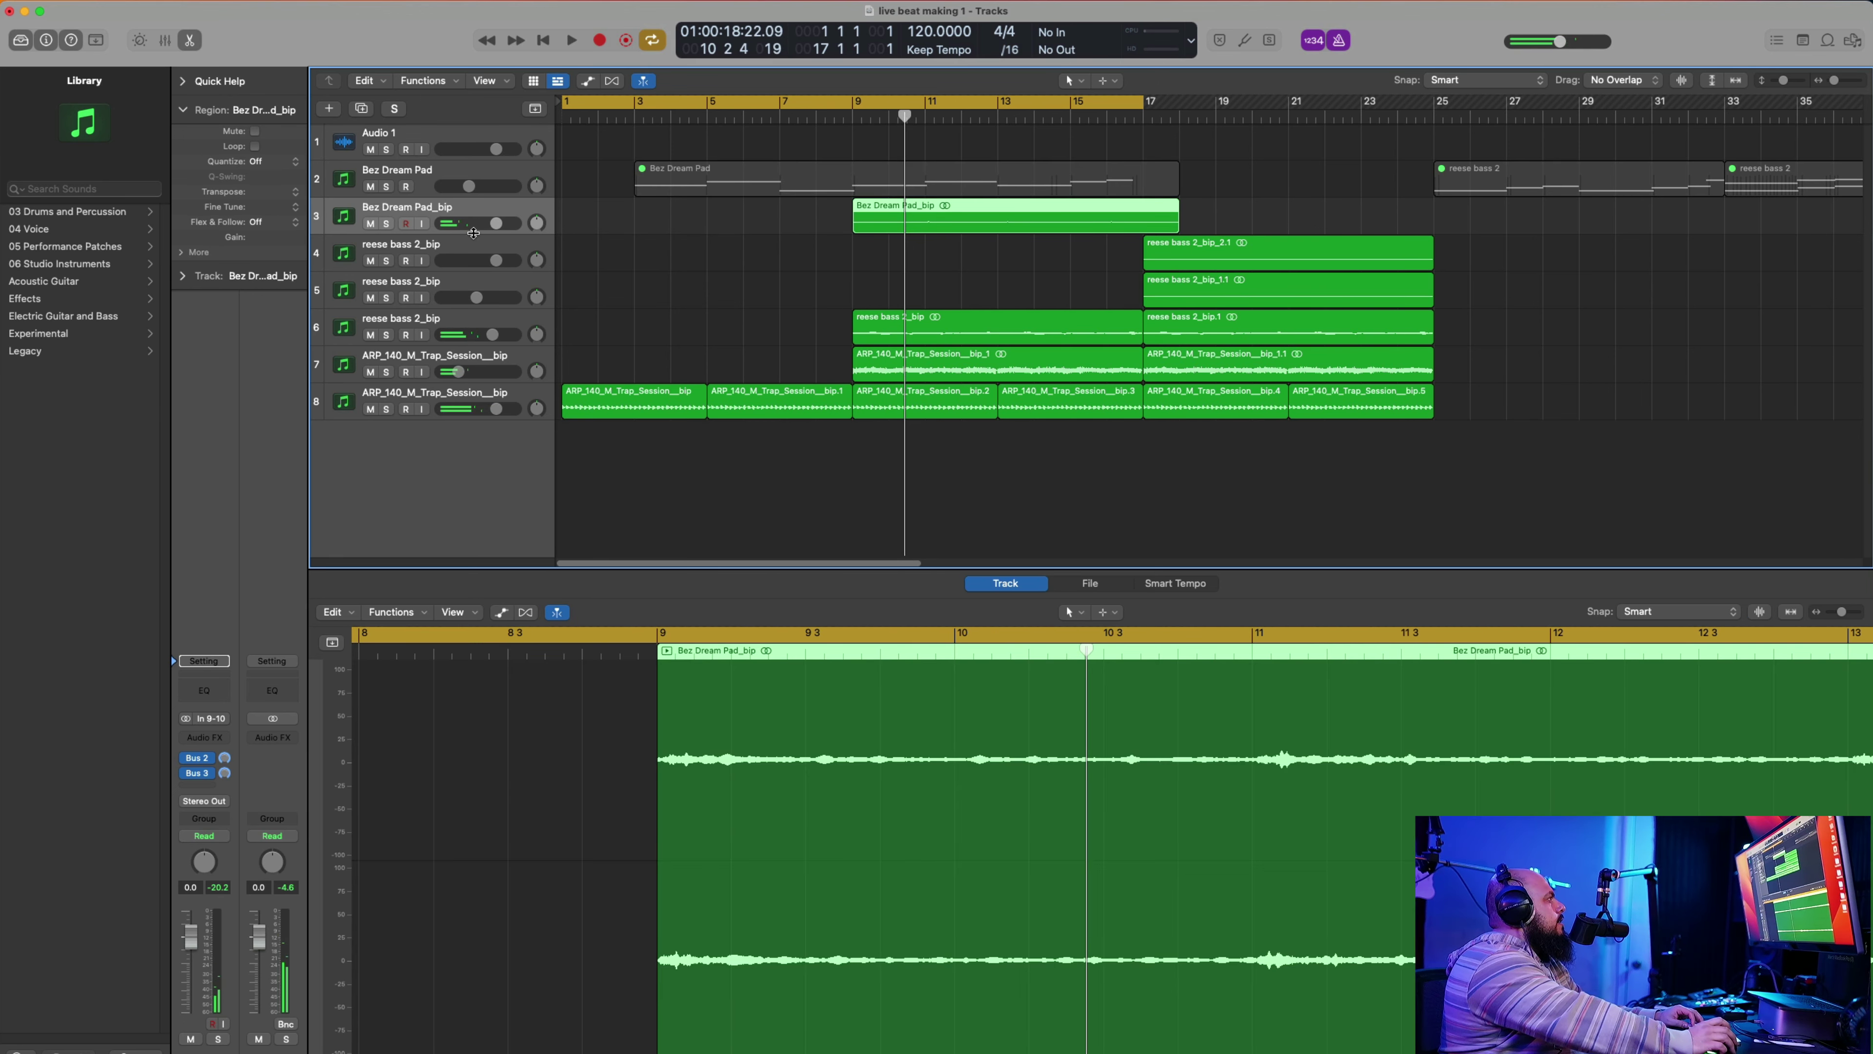
left_click_drag(494, 224, 475, 224)
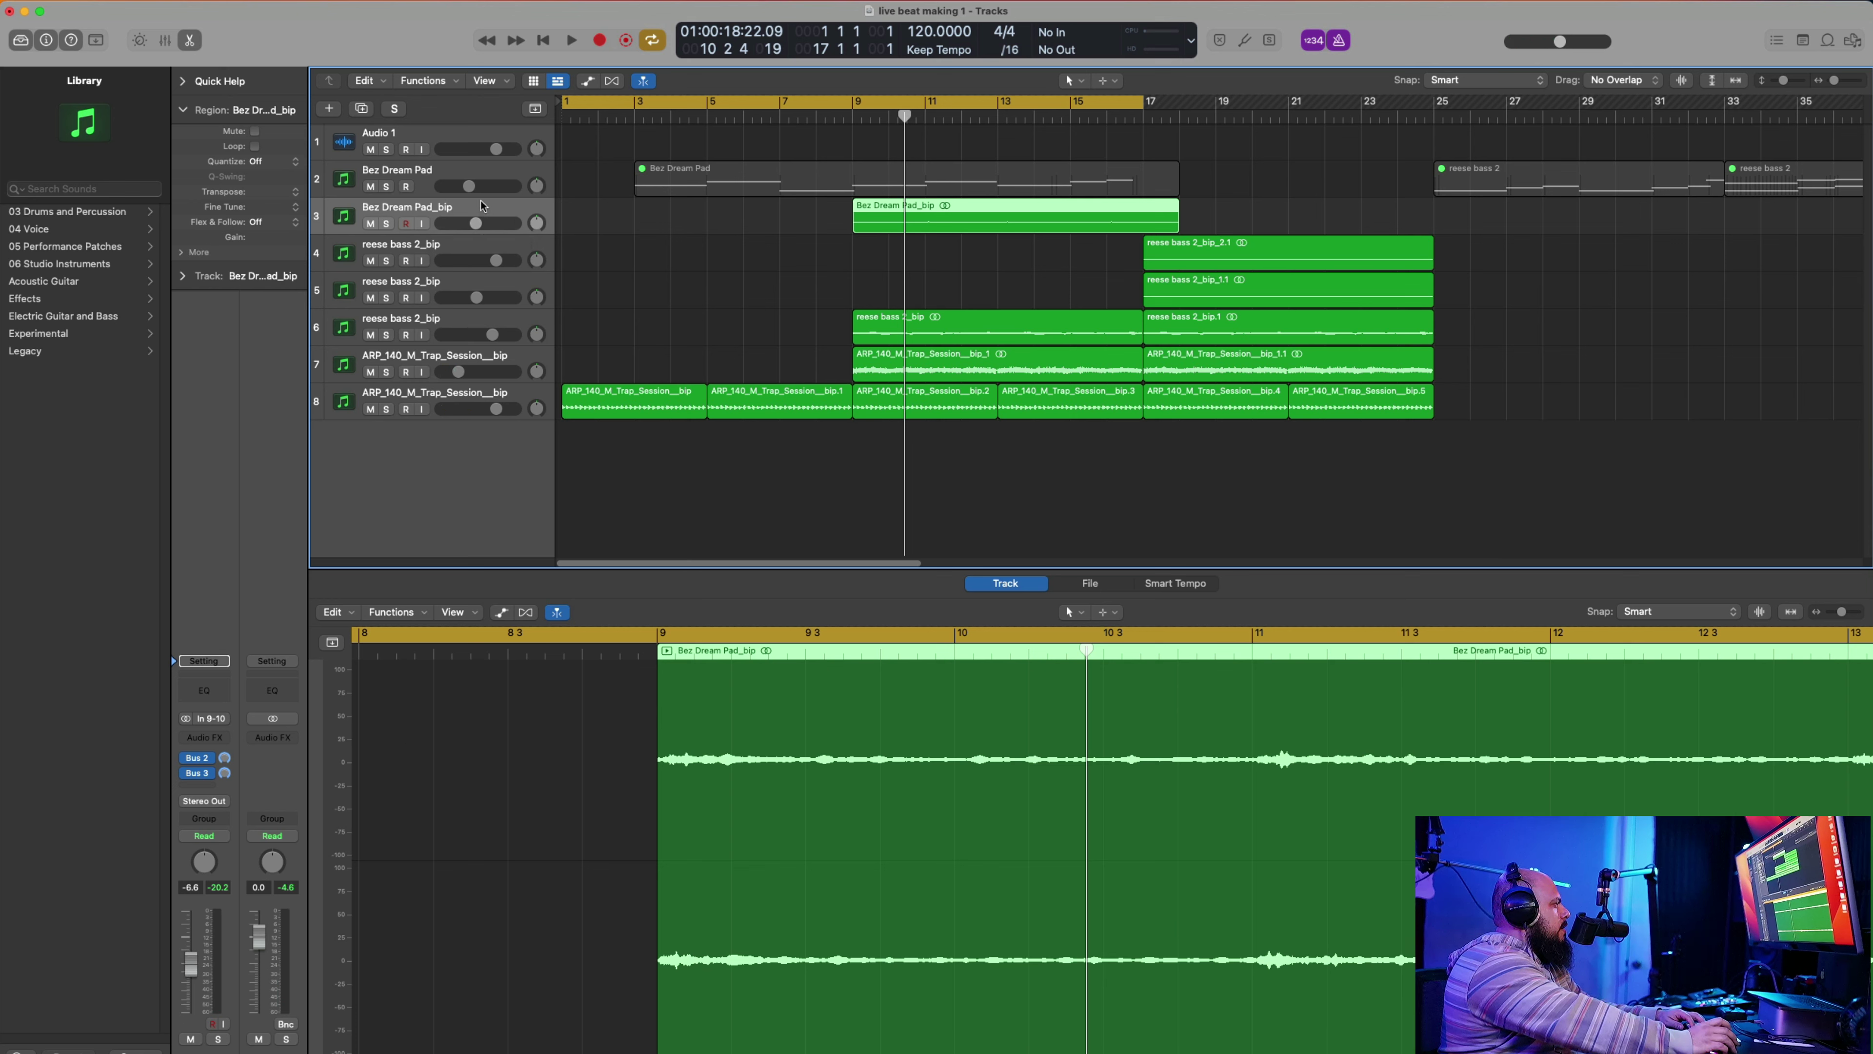
key("space")
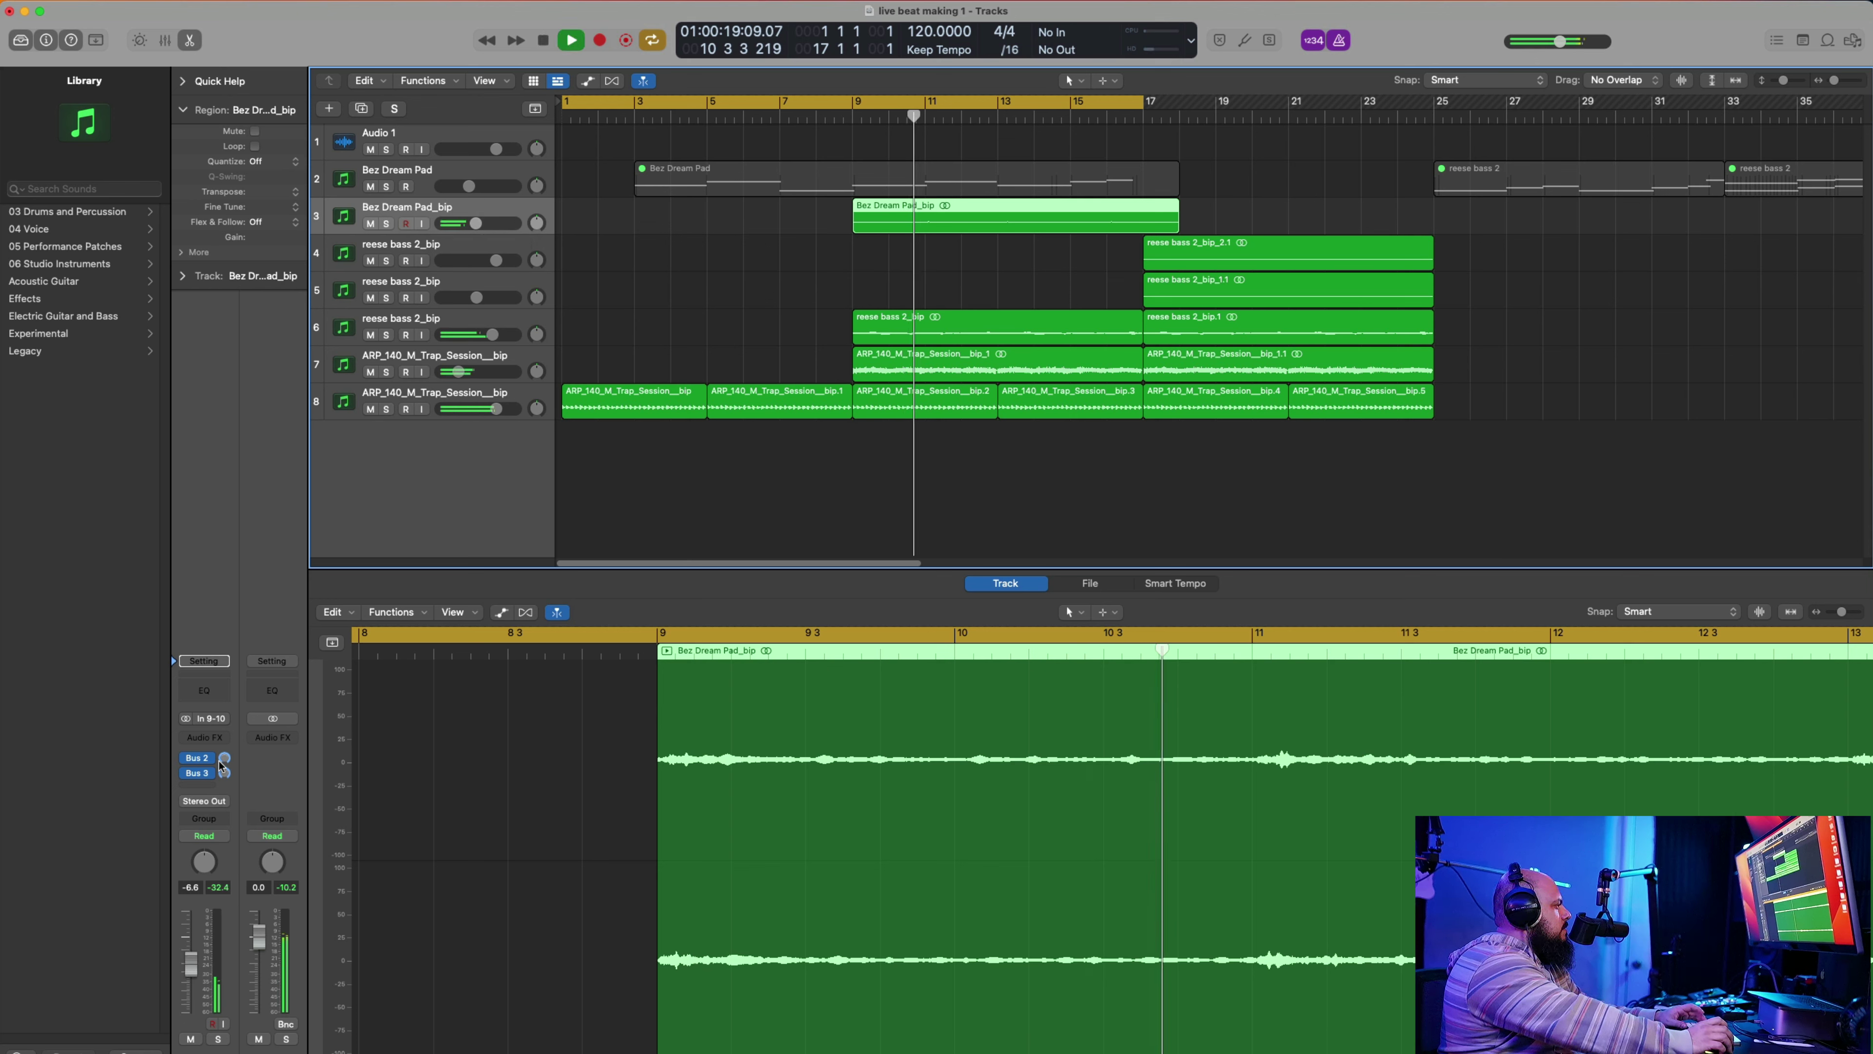
left_click_drag(475, 224, 472, 224)
Step: Extend the cycle range to bar 25 and restart playback from about bar 16
left_click(515, 177)
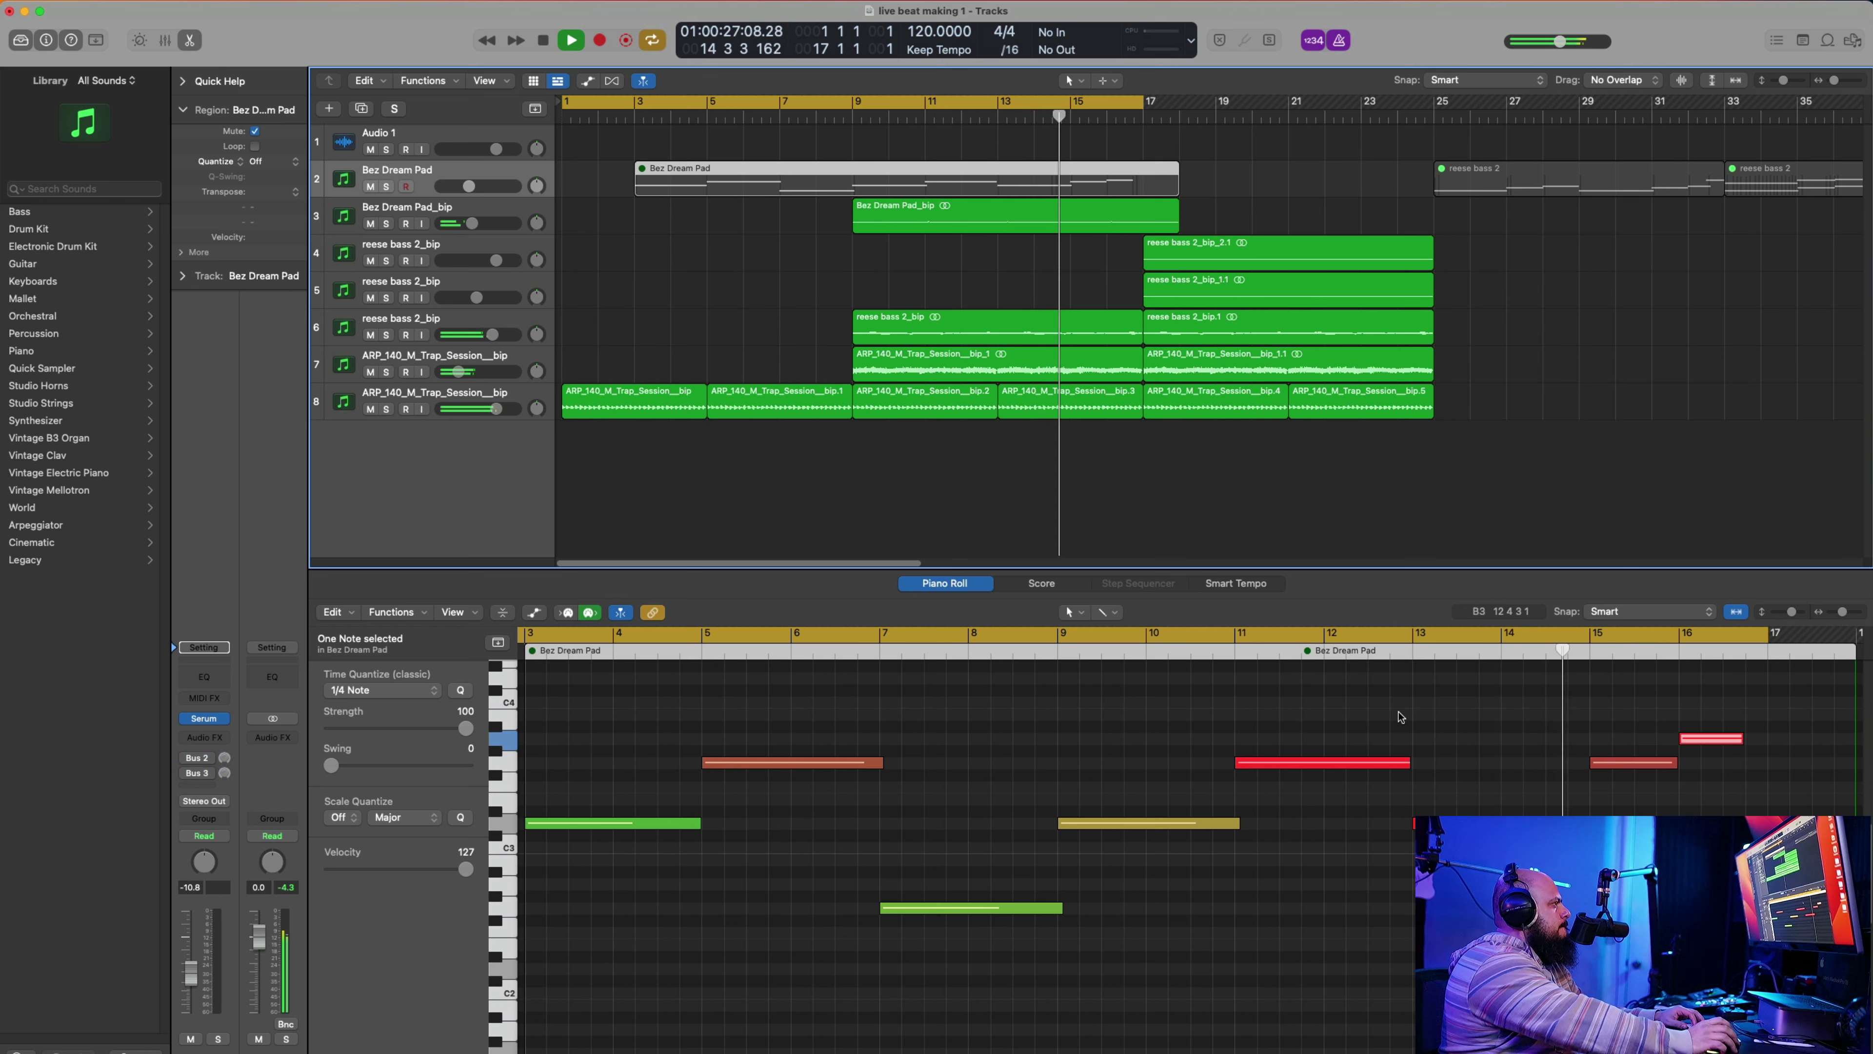
left_click_drag(1143, 103, 1431, 194)
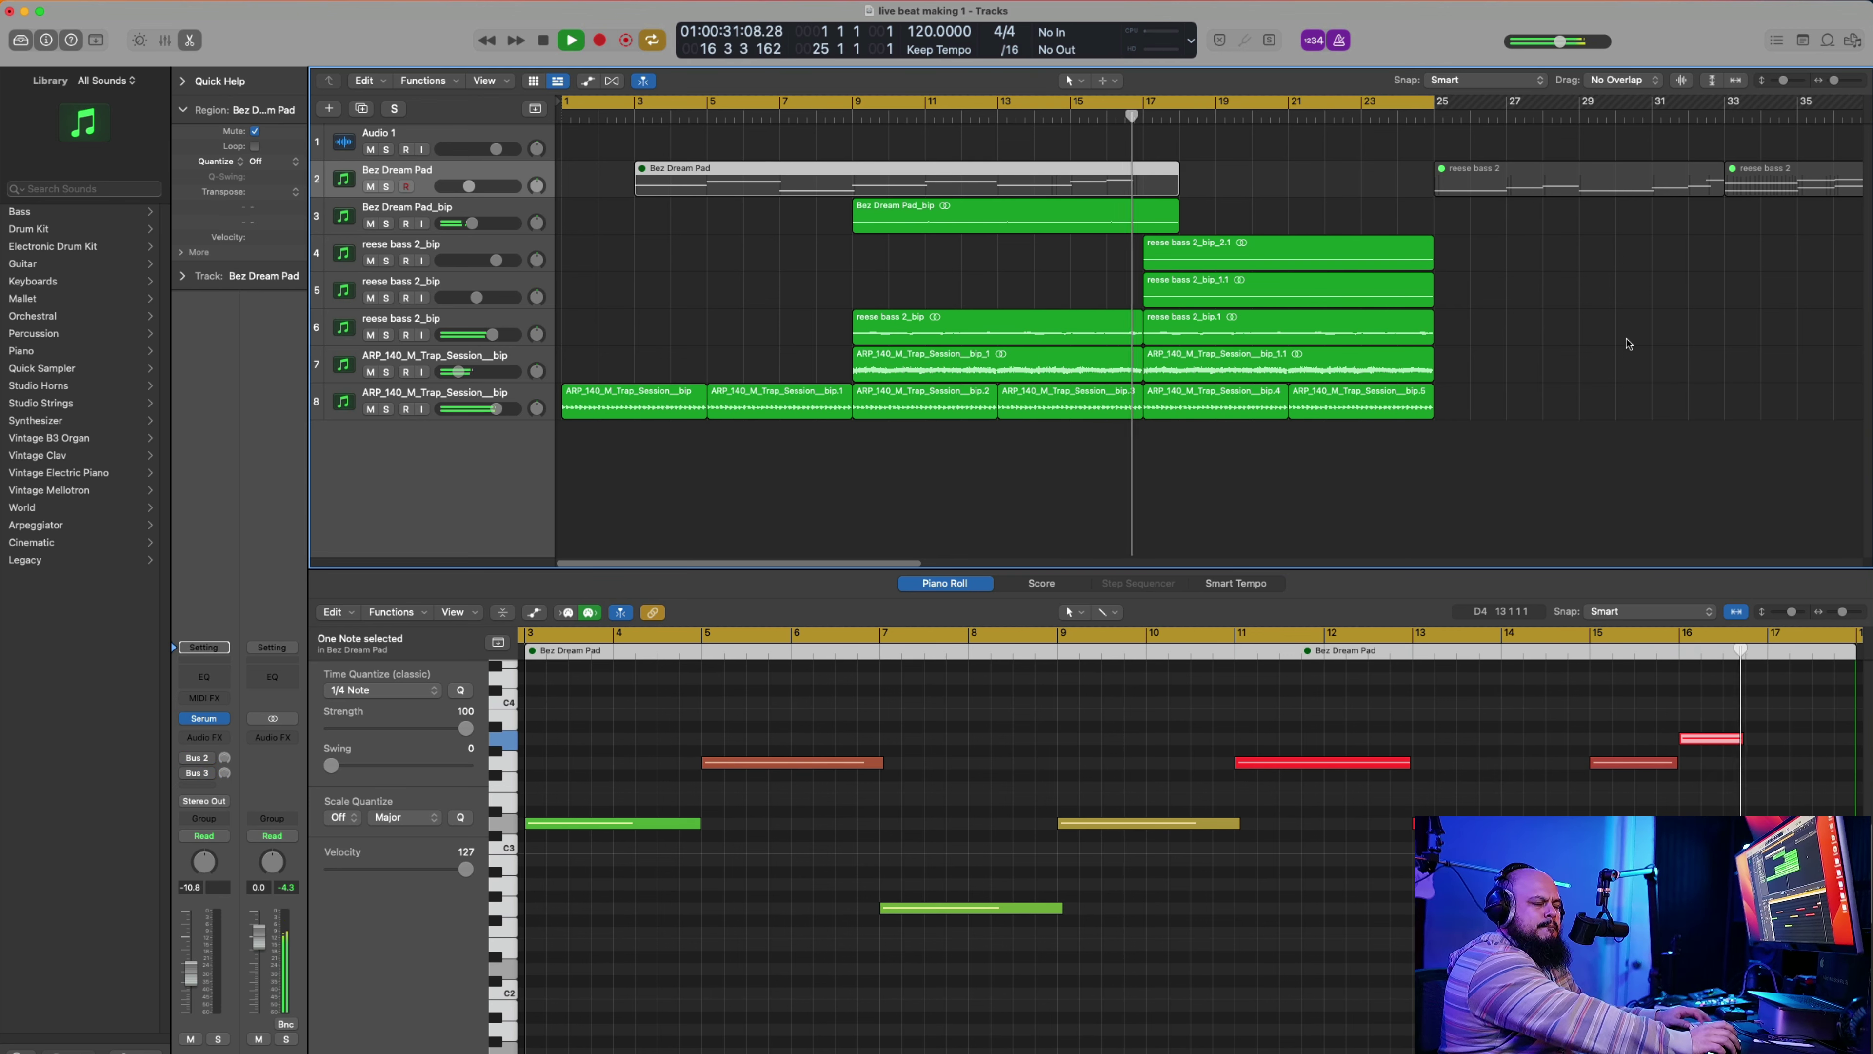
key("space")
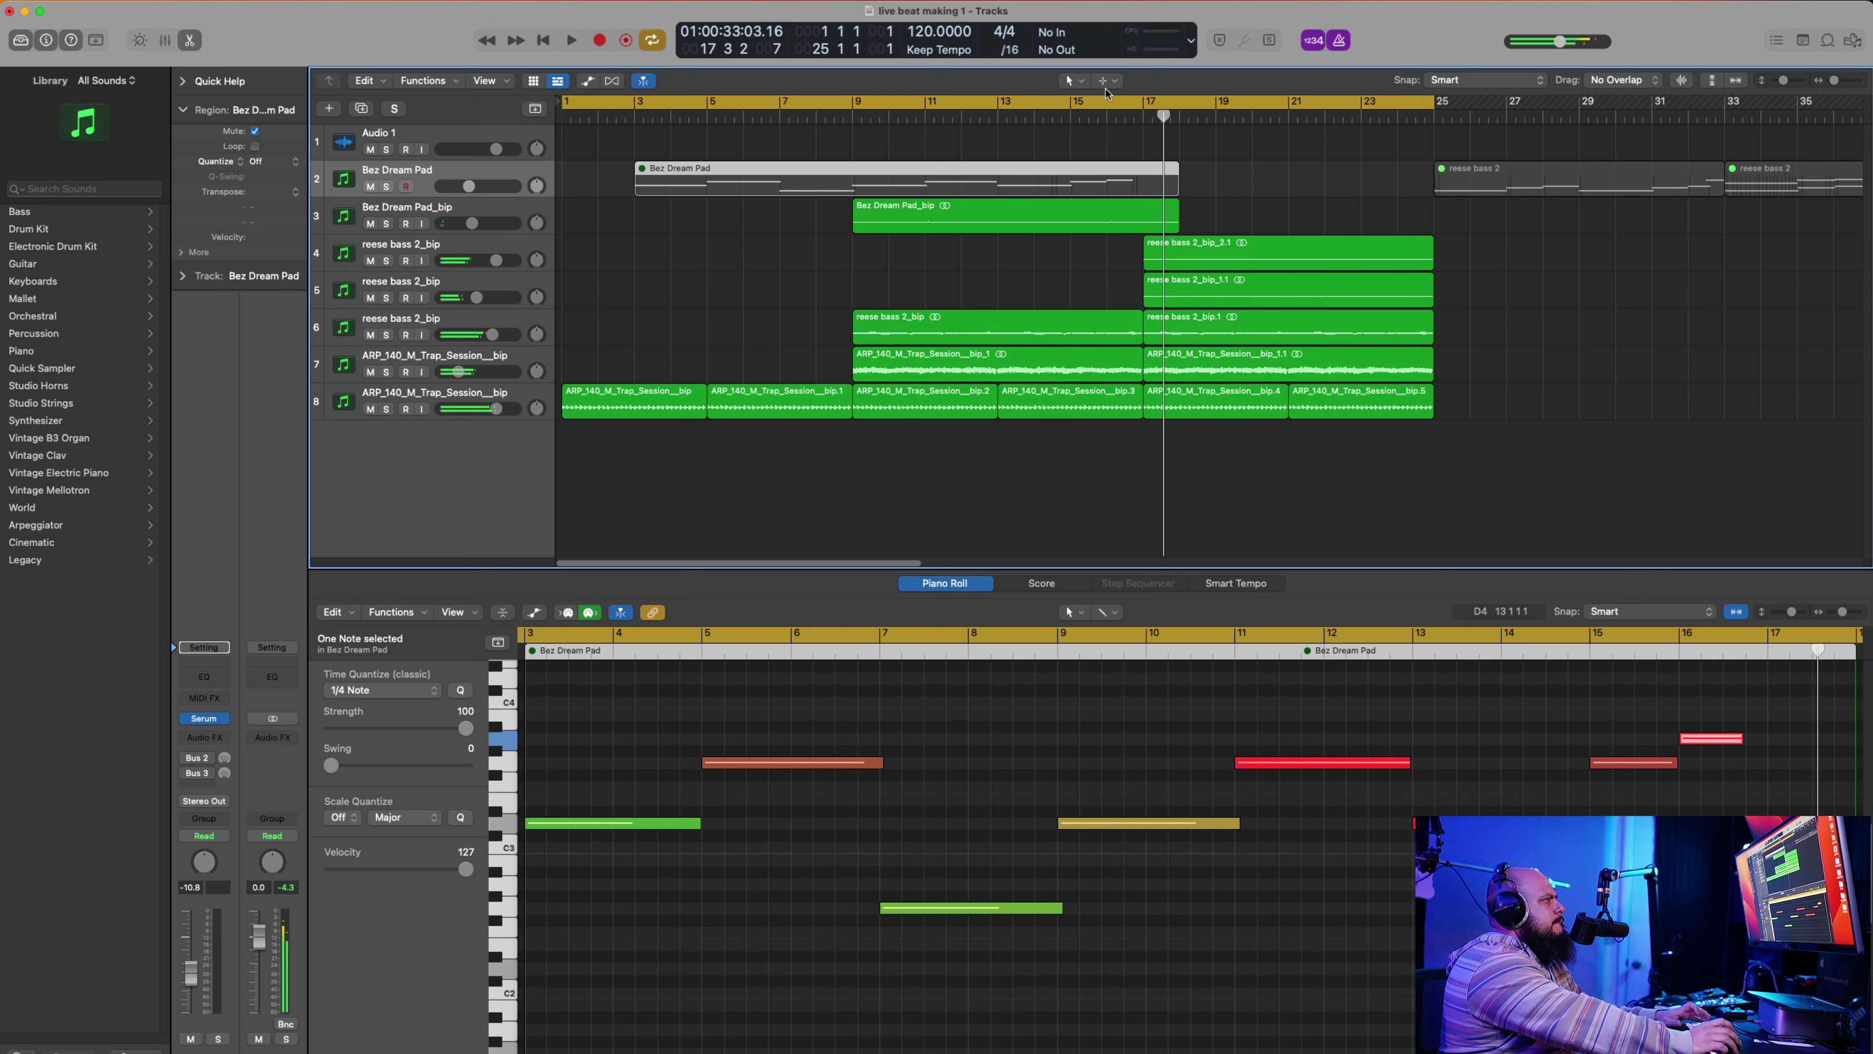
left_click(1111, 120)
key("space")
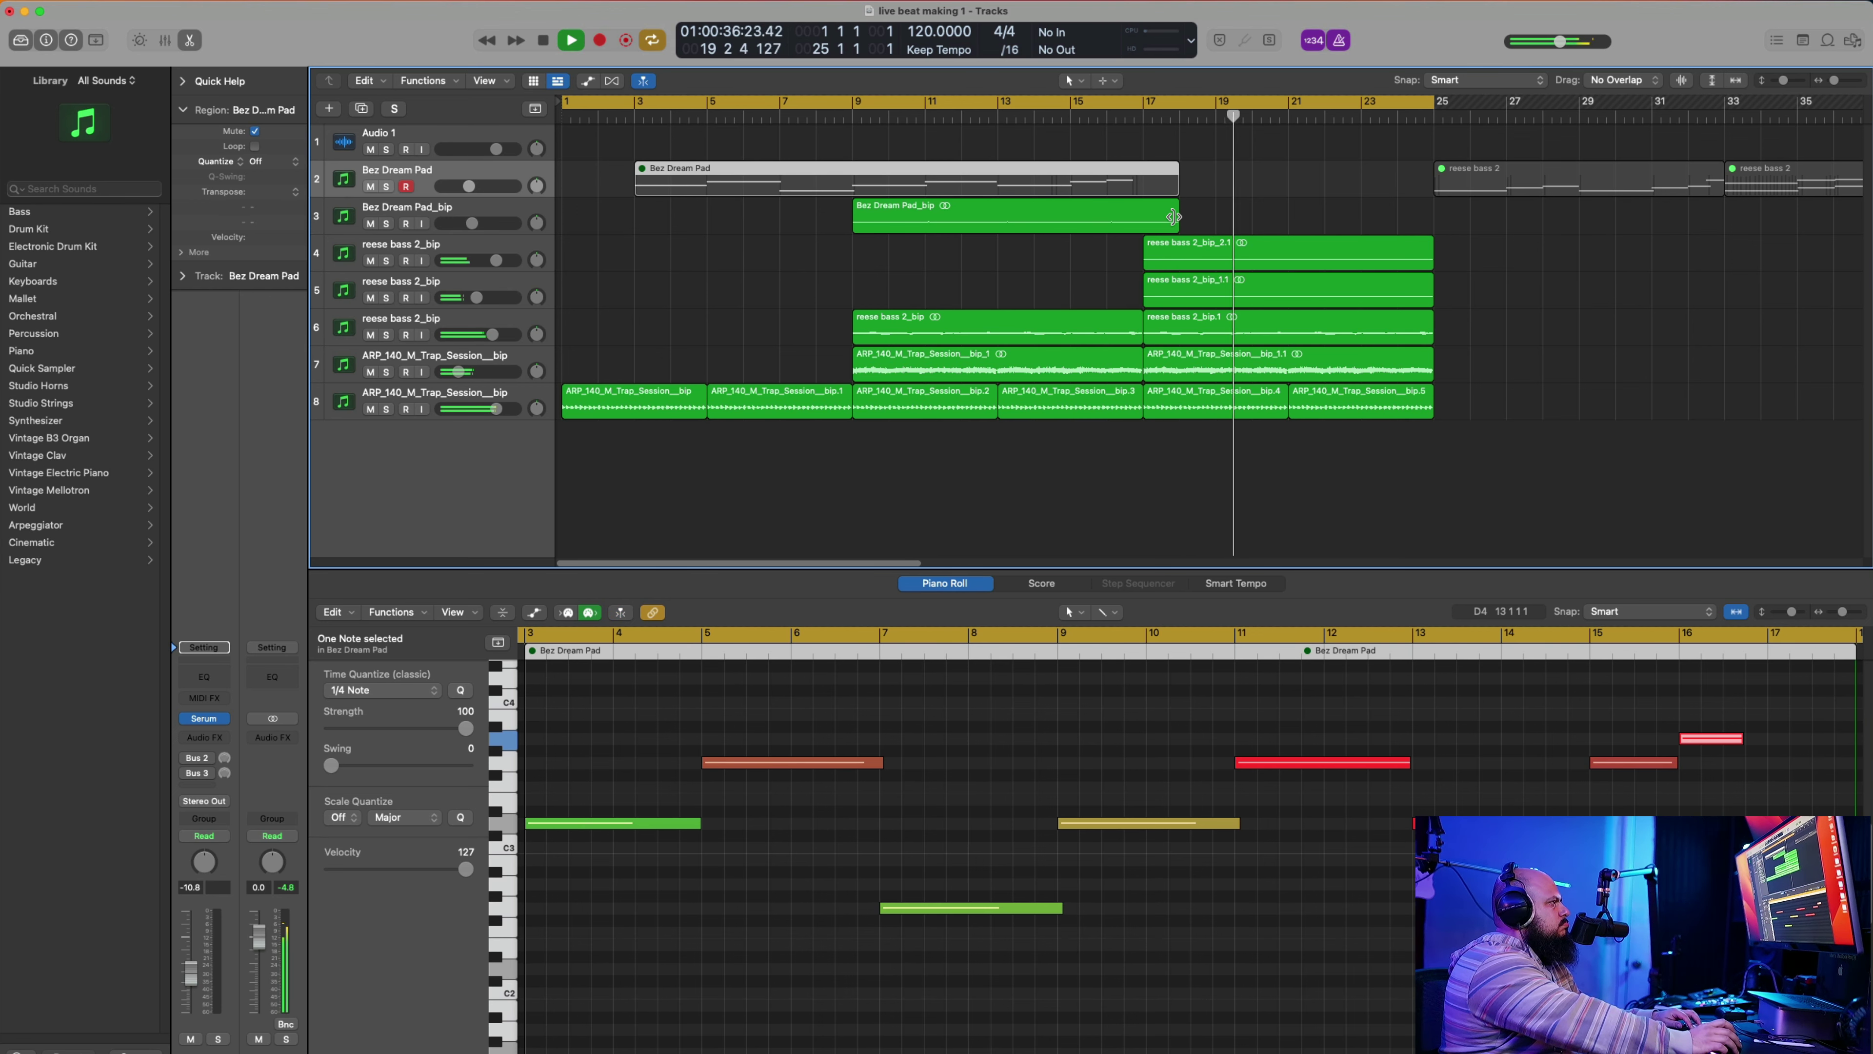
Step: Shorten the Bez Dream Pad_bip region to end at bar 17 and place a copy of it at bar 17
left_click_drag(1173, 217, 1136, 234)
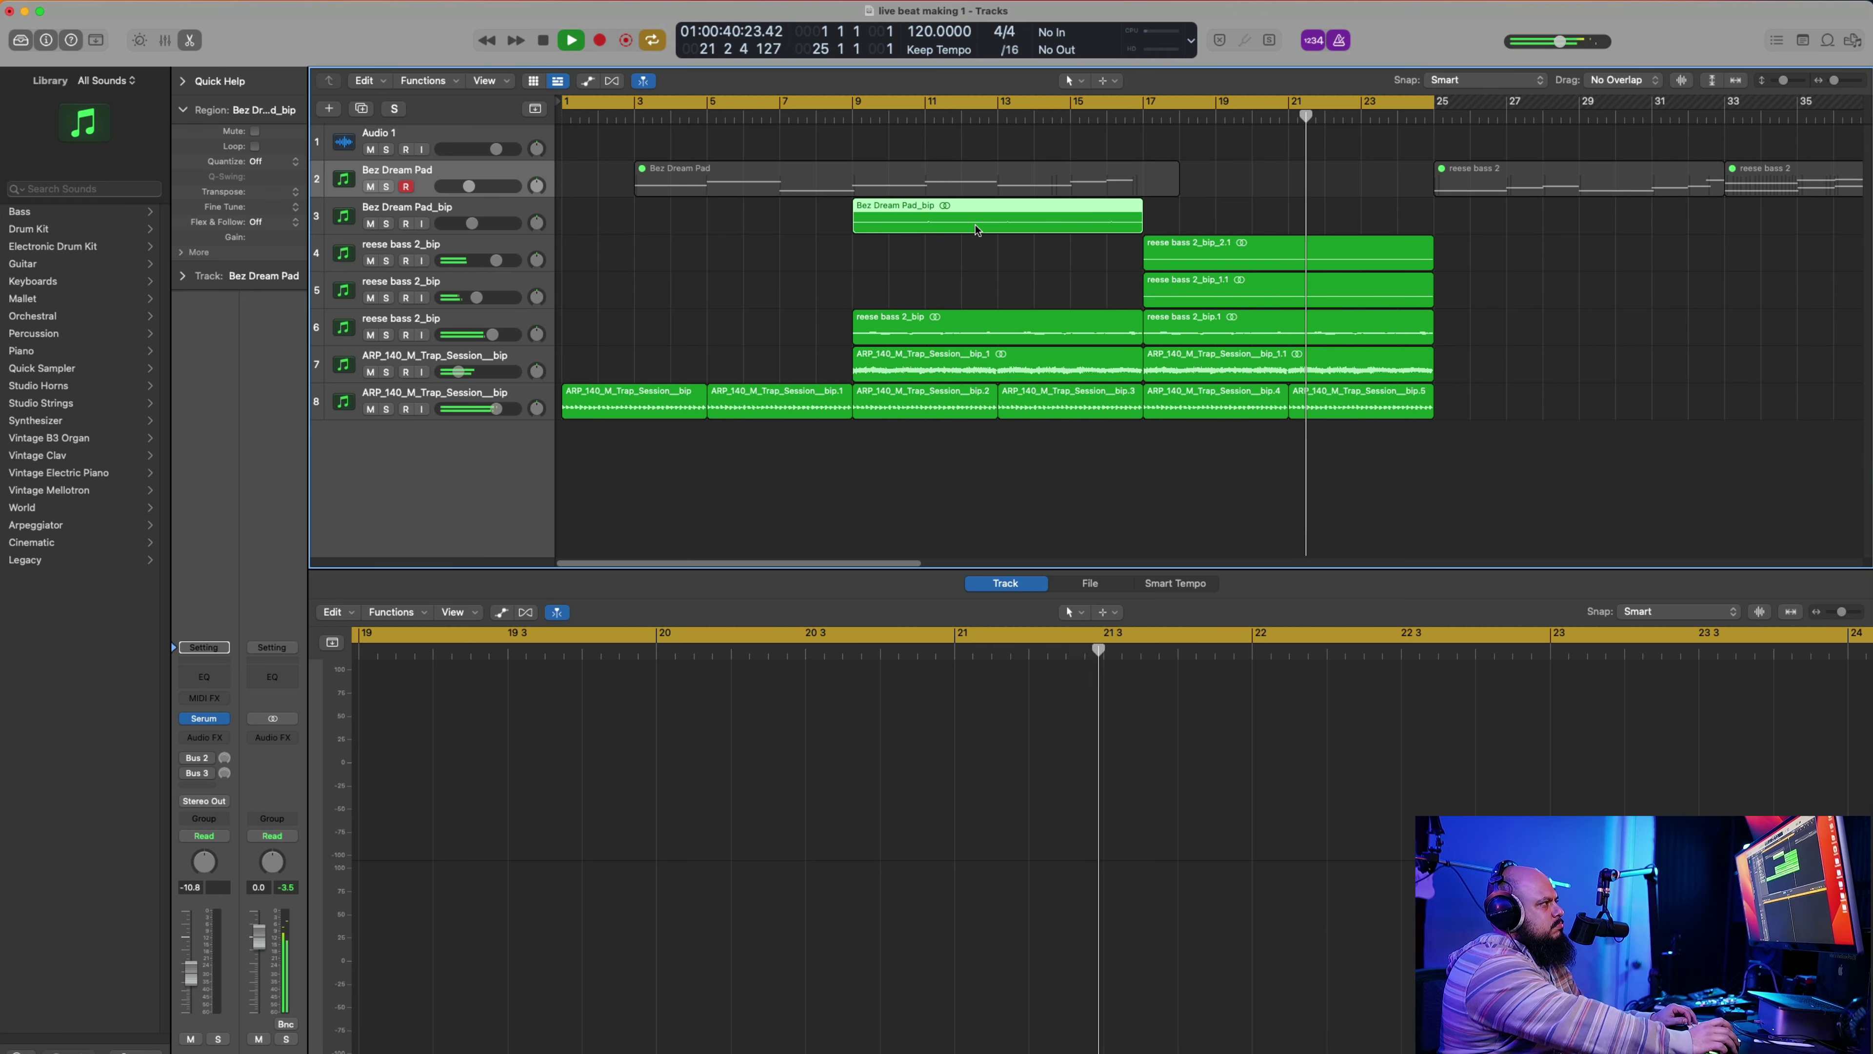
left_click_drag(981, 221, 1268, 222)
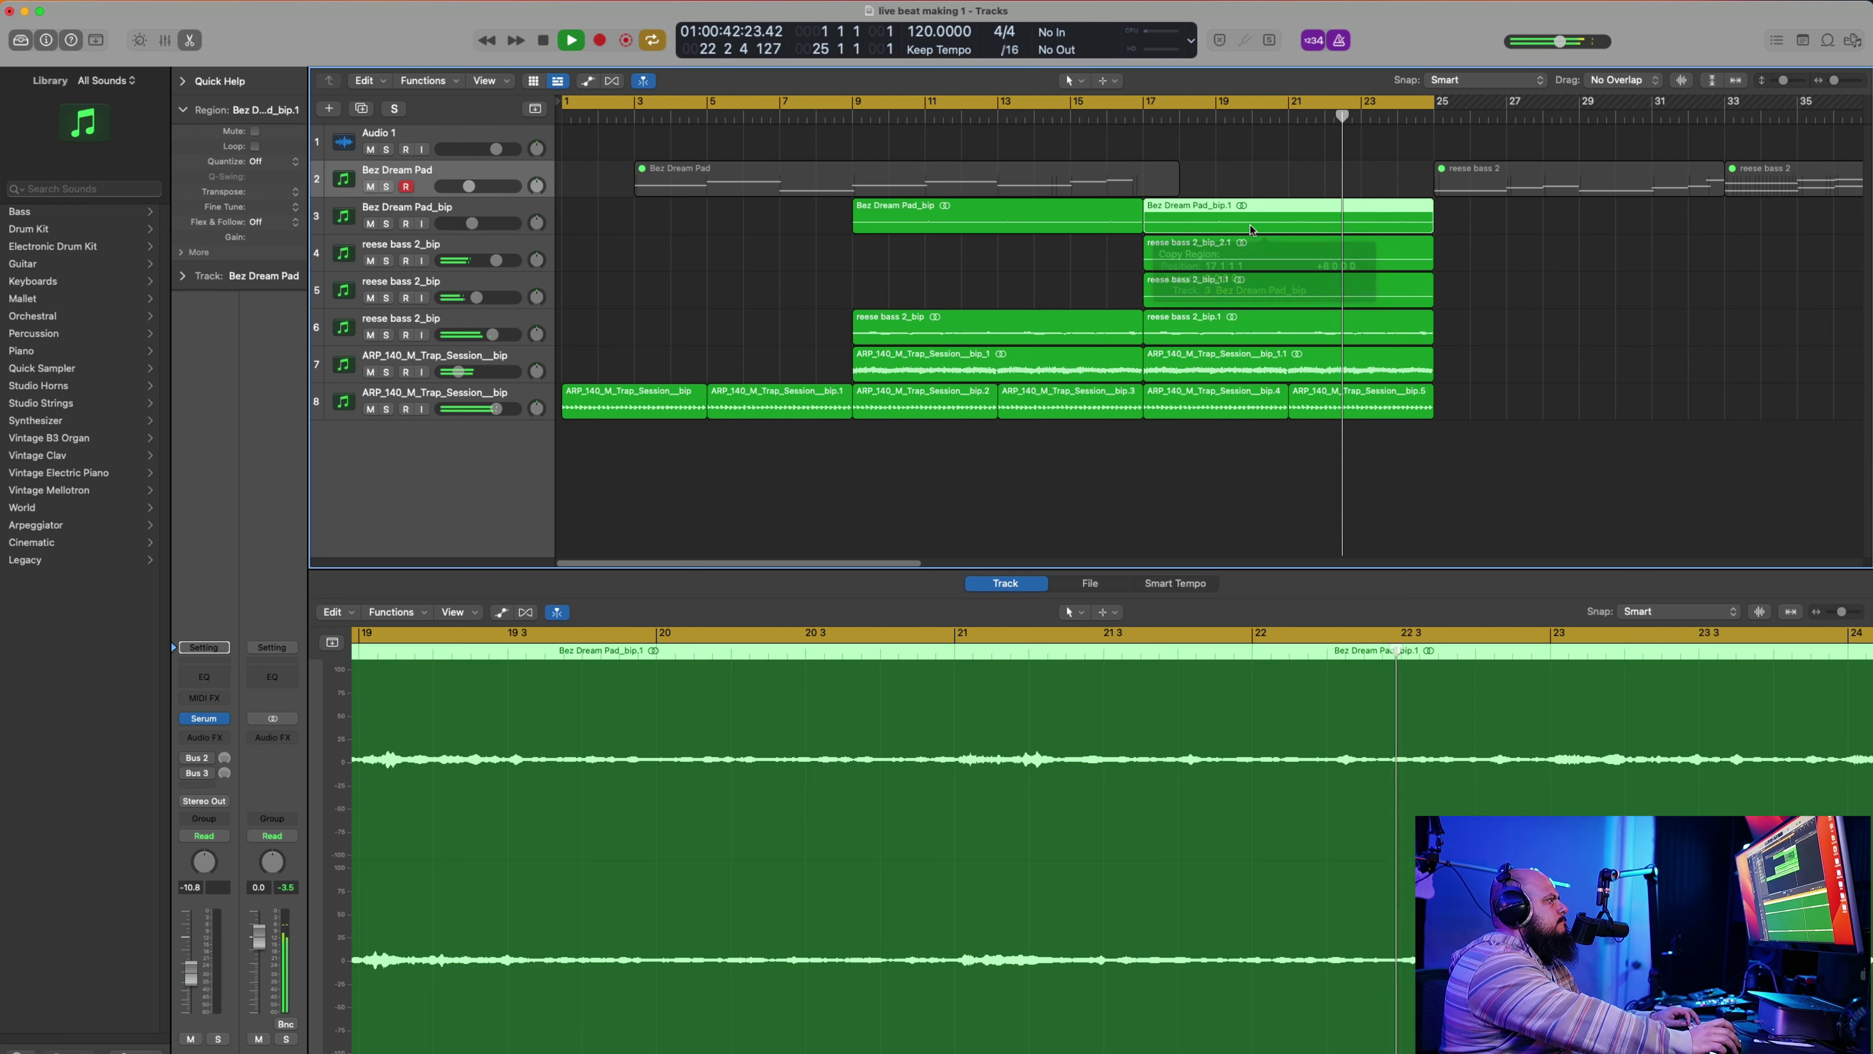
key("space")
Step: Trim the start of the copied Bez Dream Pad region to bar 21
left_click_drag(1146, 214, 1289, 226)
key("super+z")
left_click(1245, 186)
left_click(1182, 228)
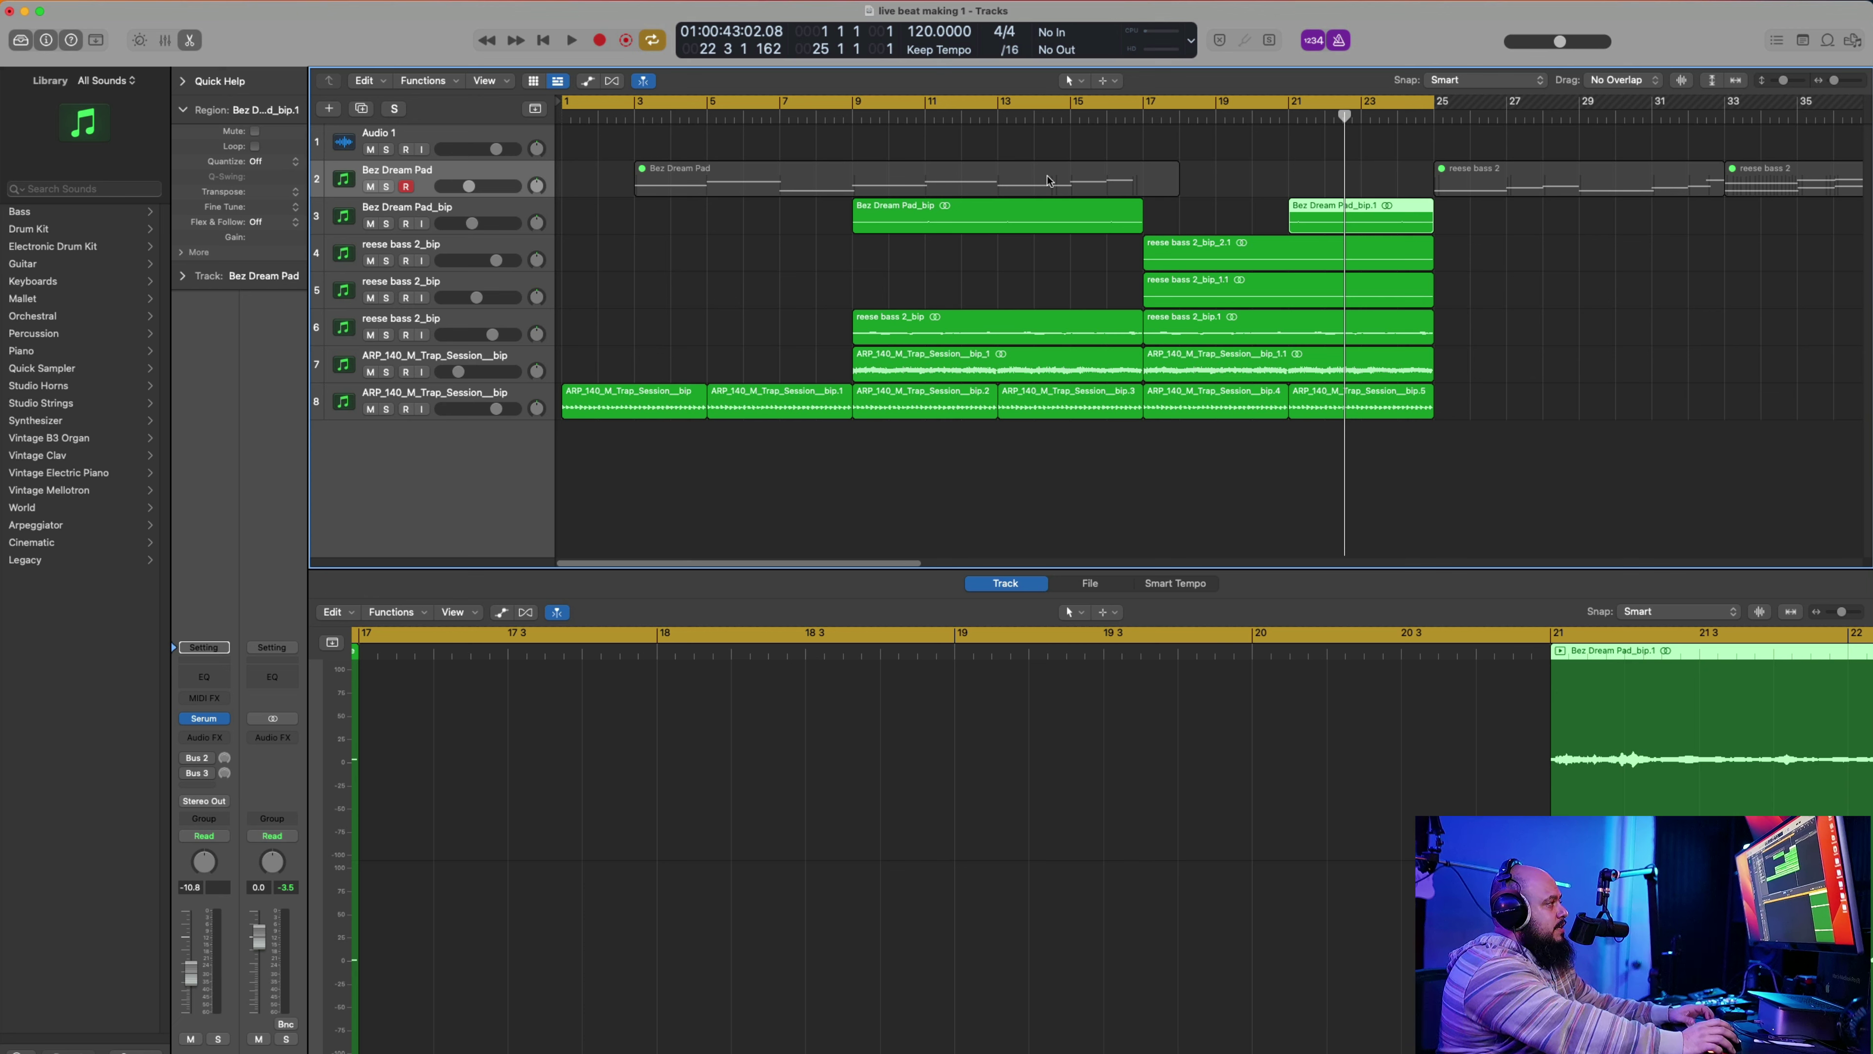
Step: Listen to the opening bars of the arrangement from bar 1
left_click(565, 120)
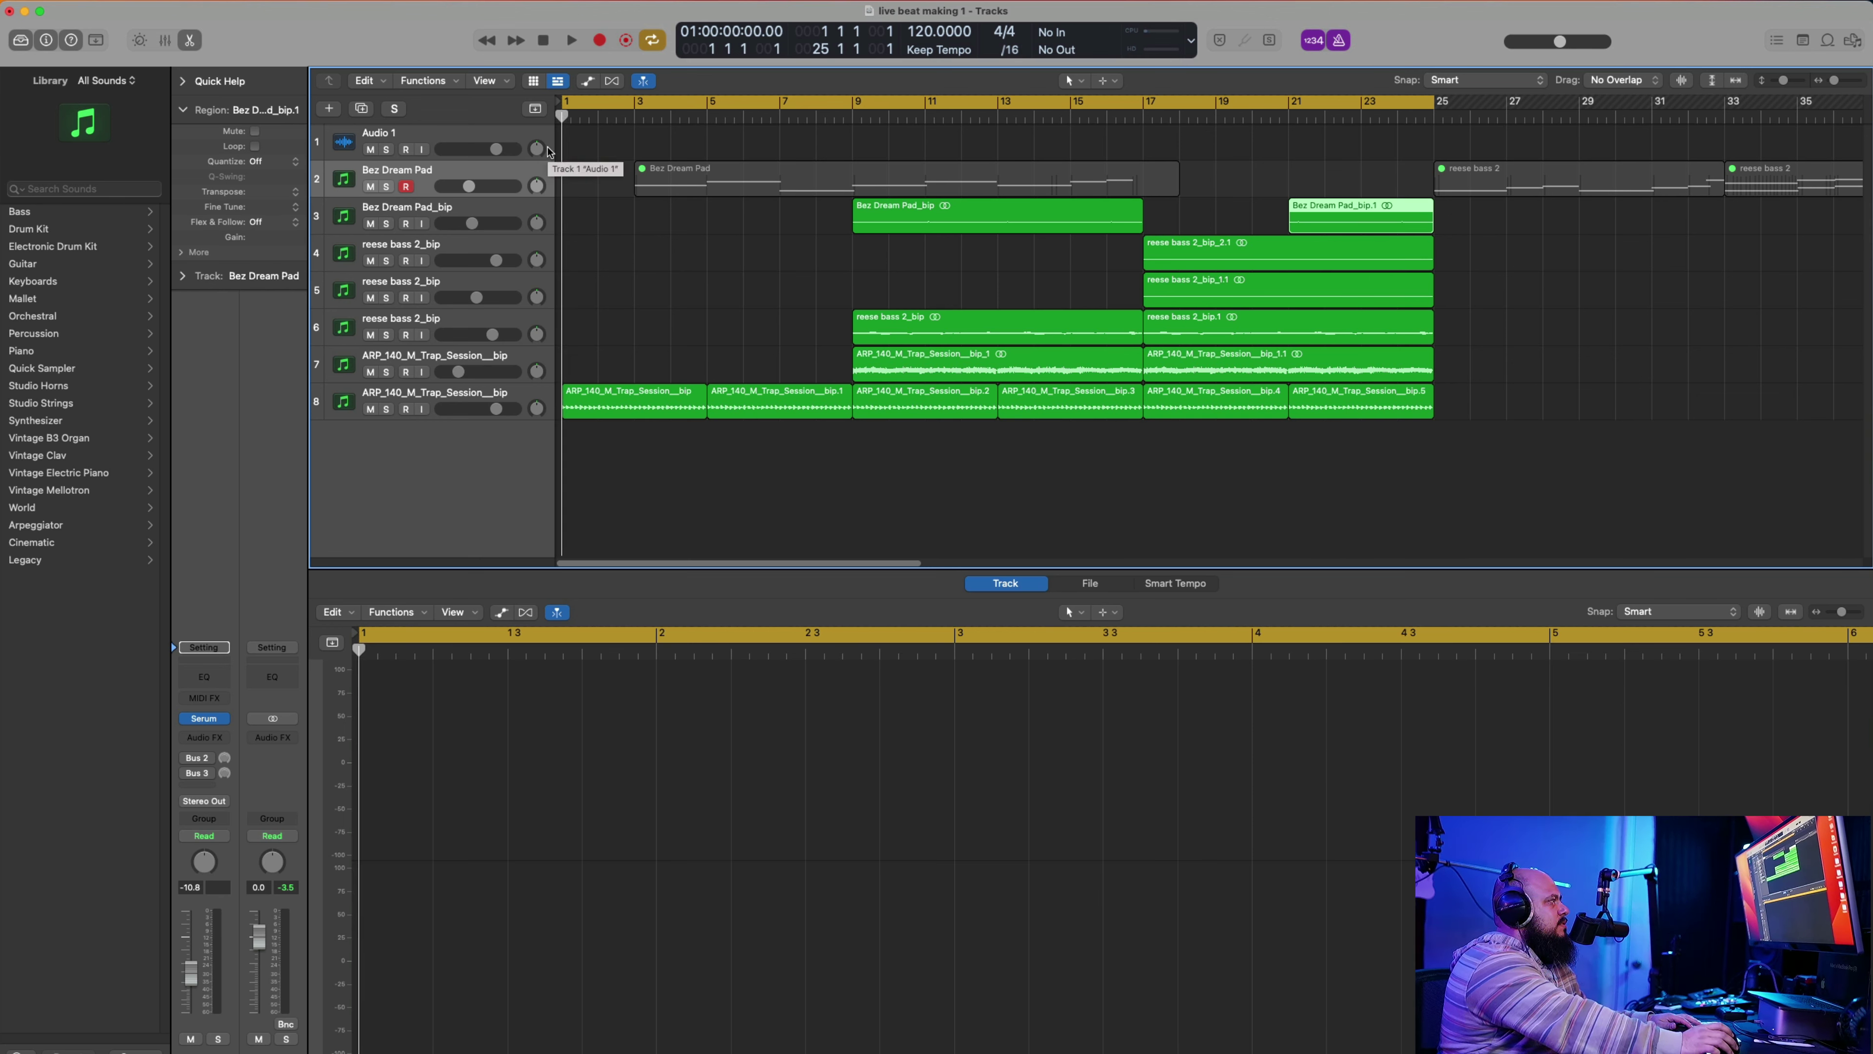
key("space")
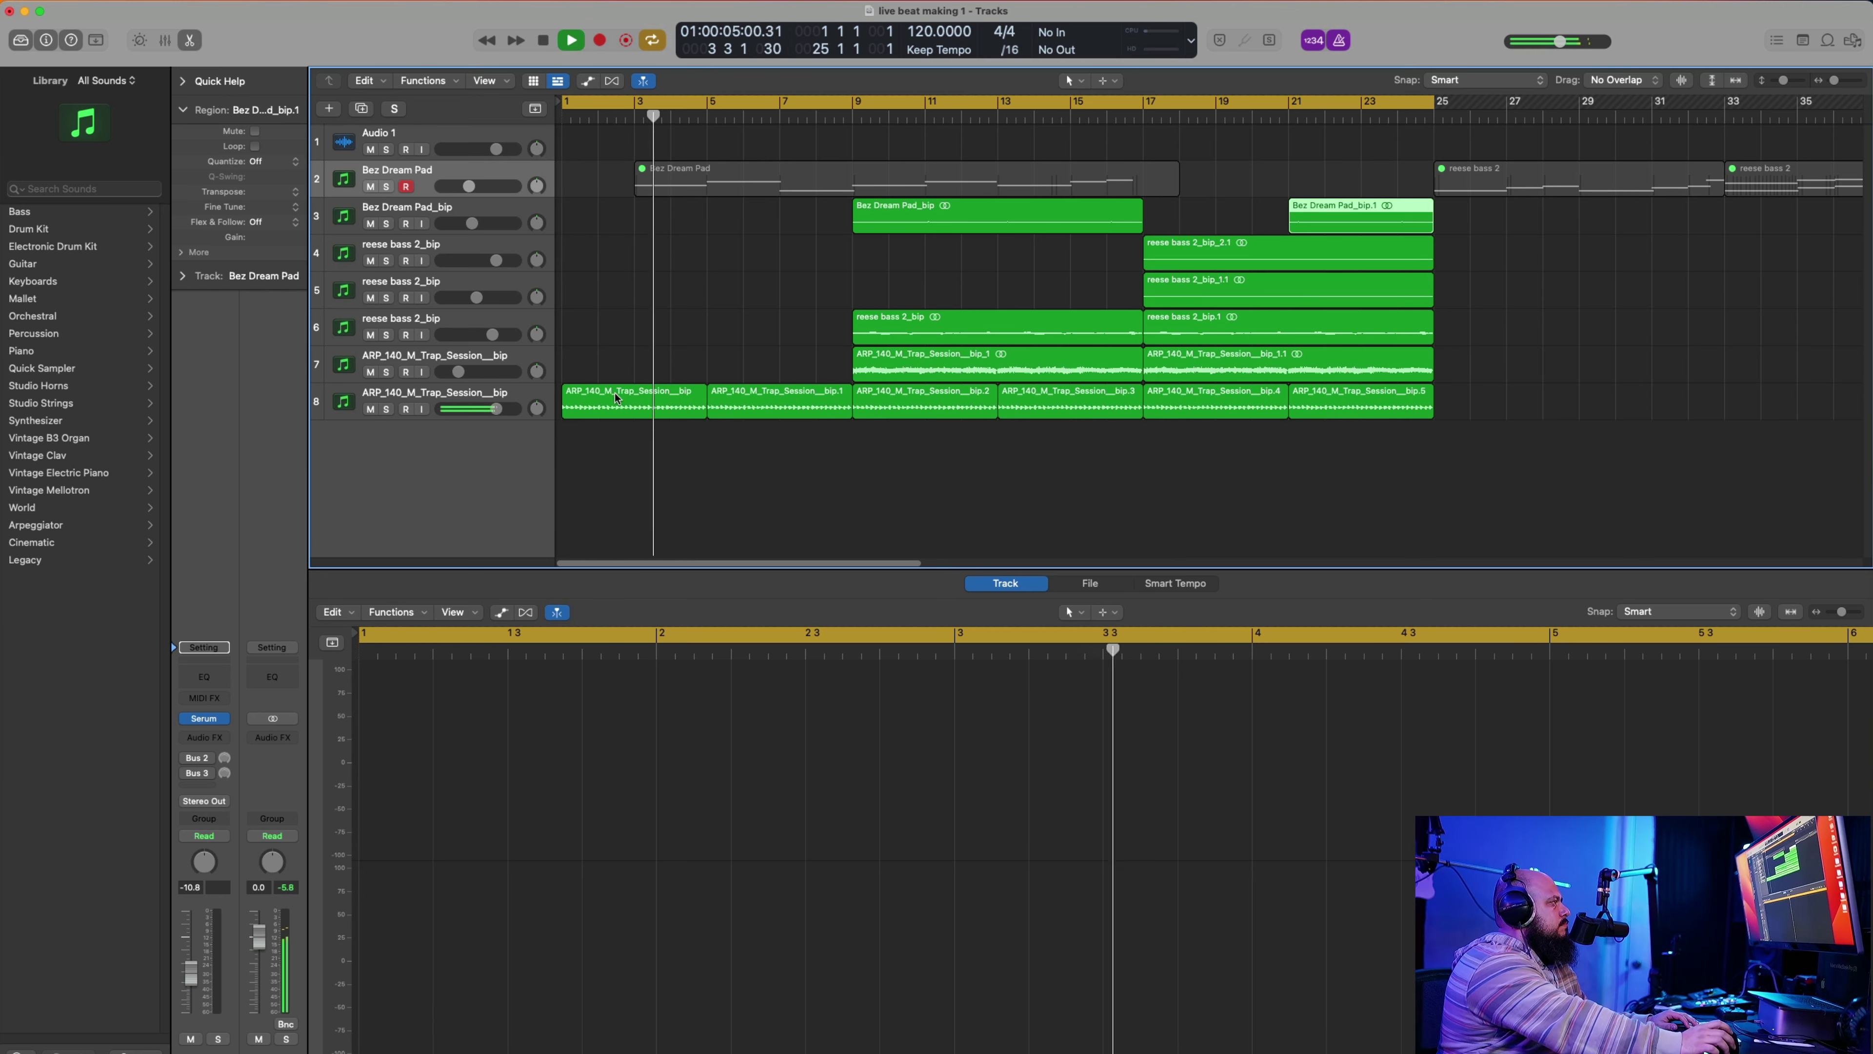
key("space")
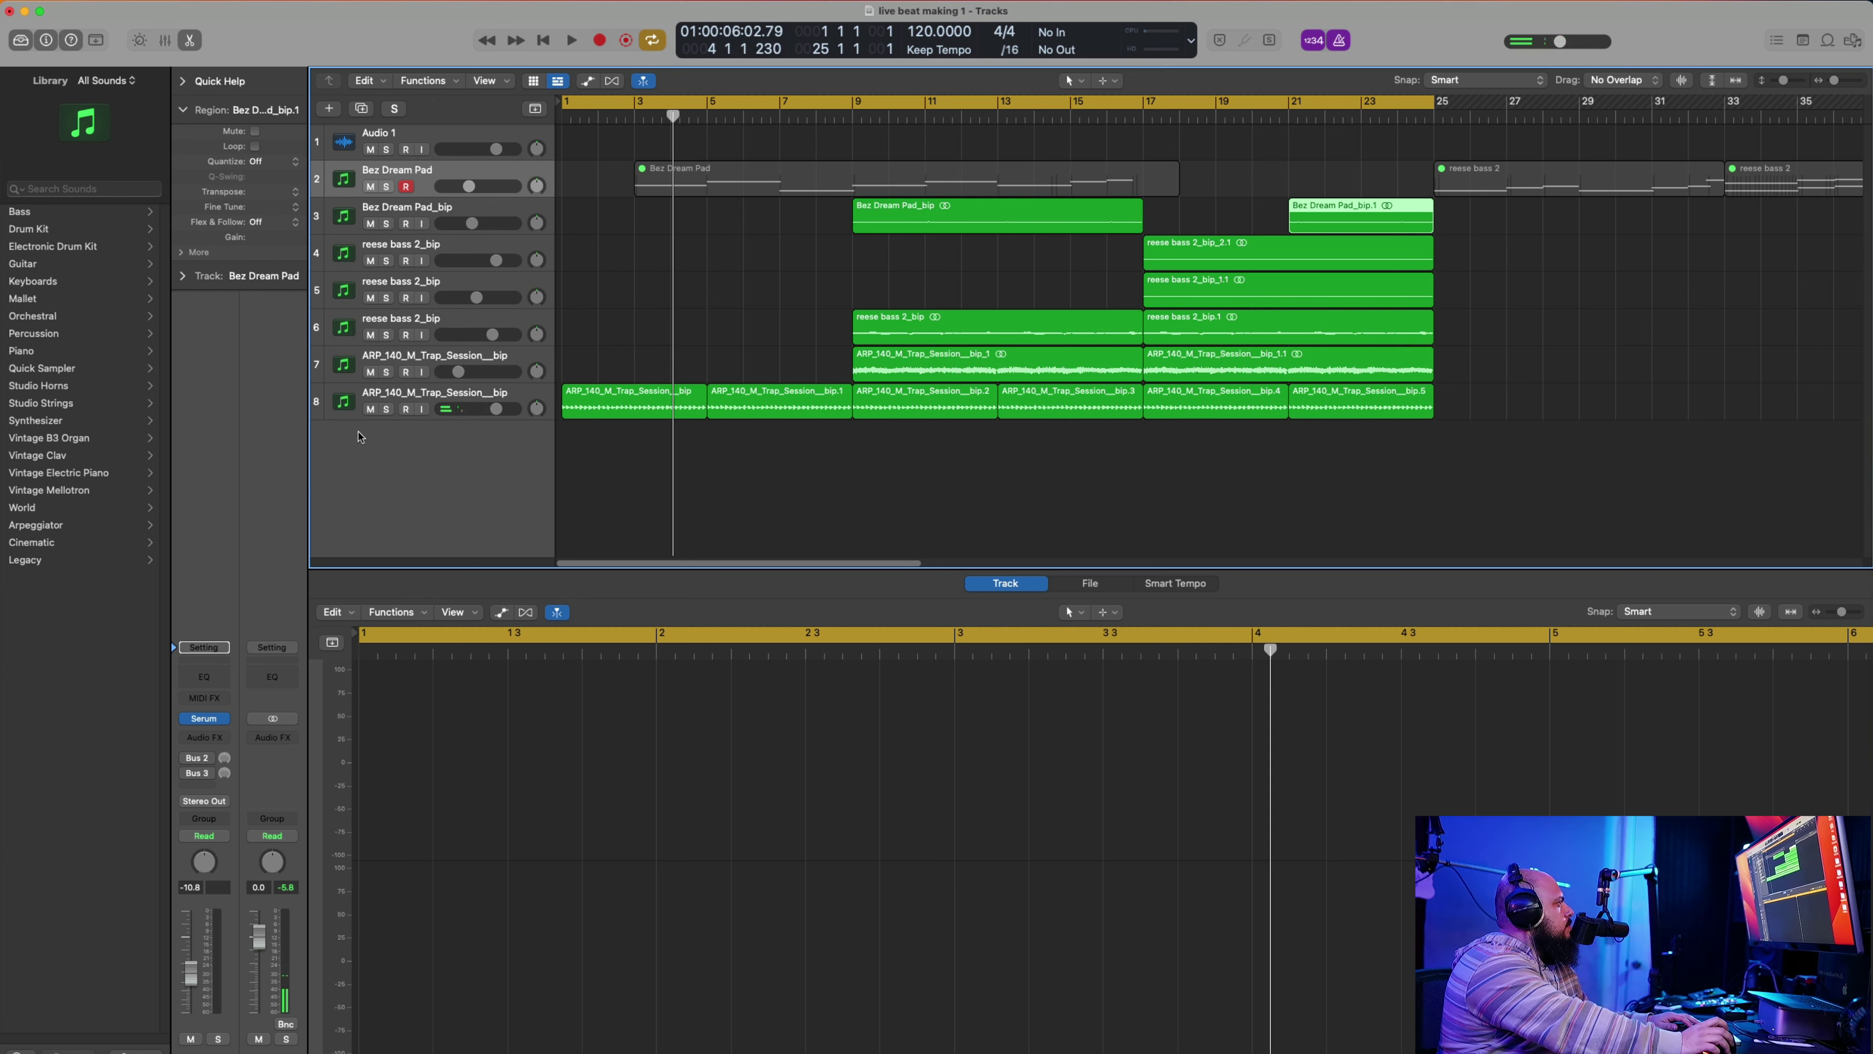
Step: Try the Brooklyn drum kit patch on the Bez Dream Pad track and undo the change
left_click(70, 189)
left_click(52, 230)
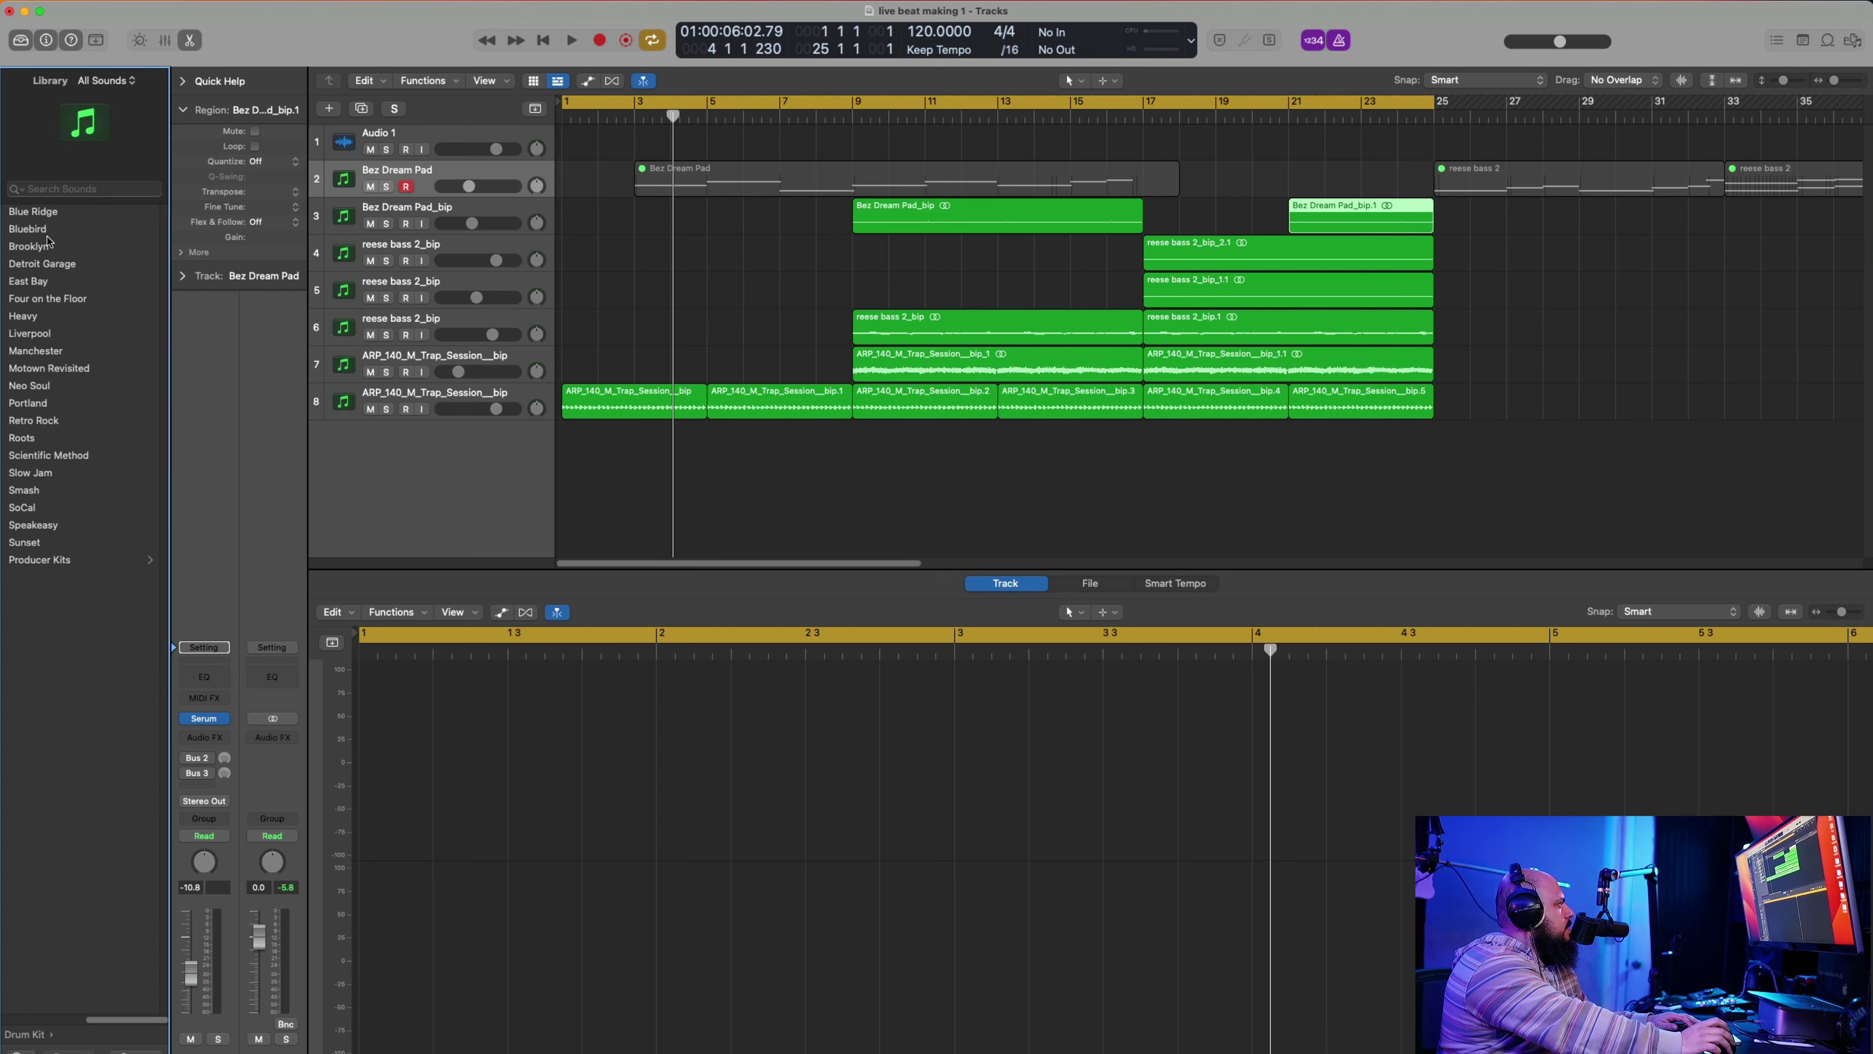
left_click(28, 249)
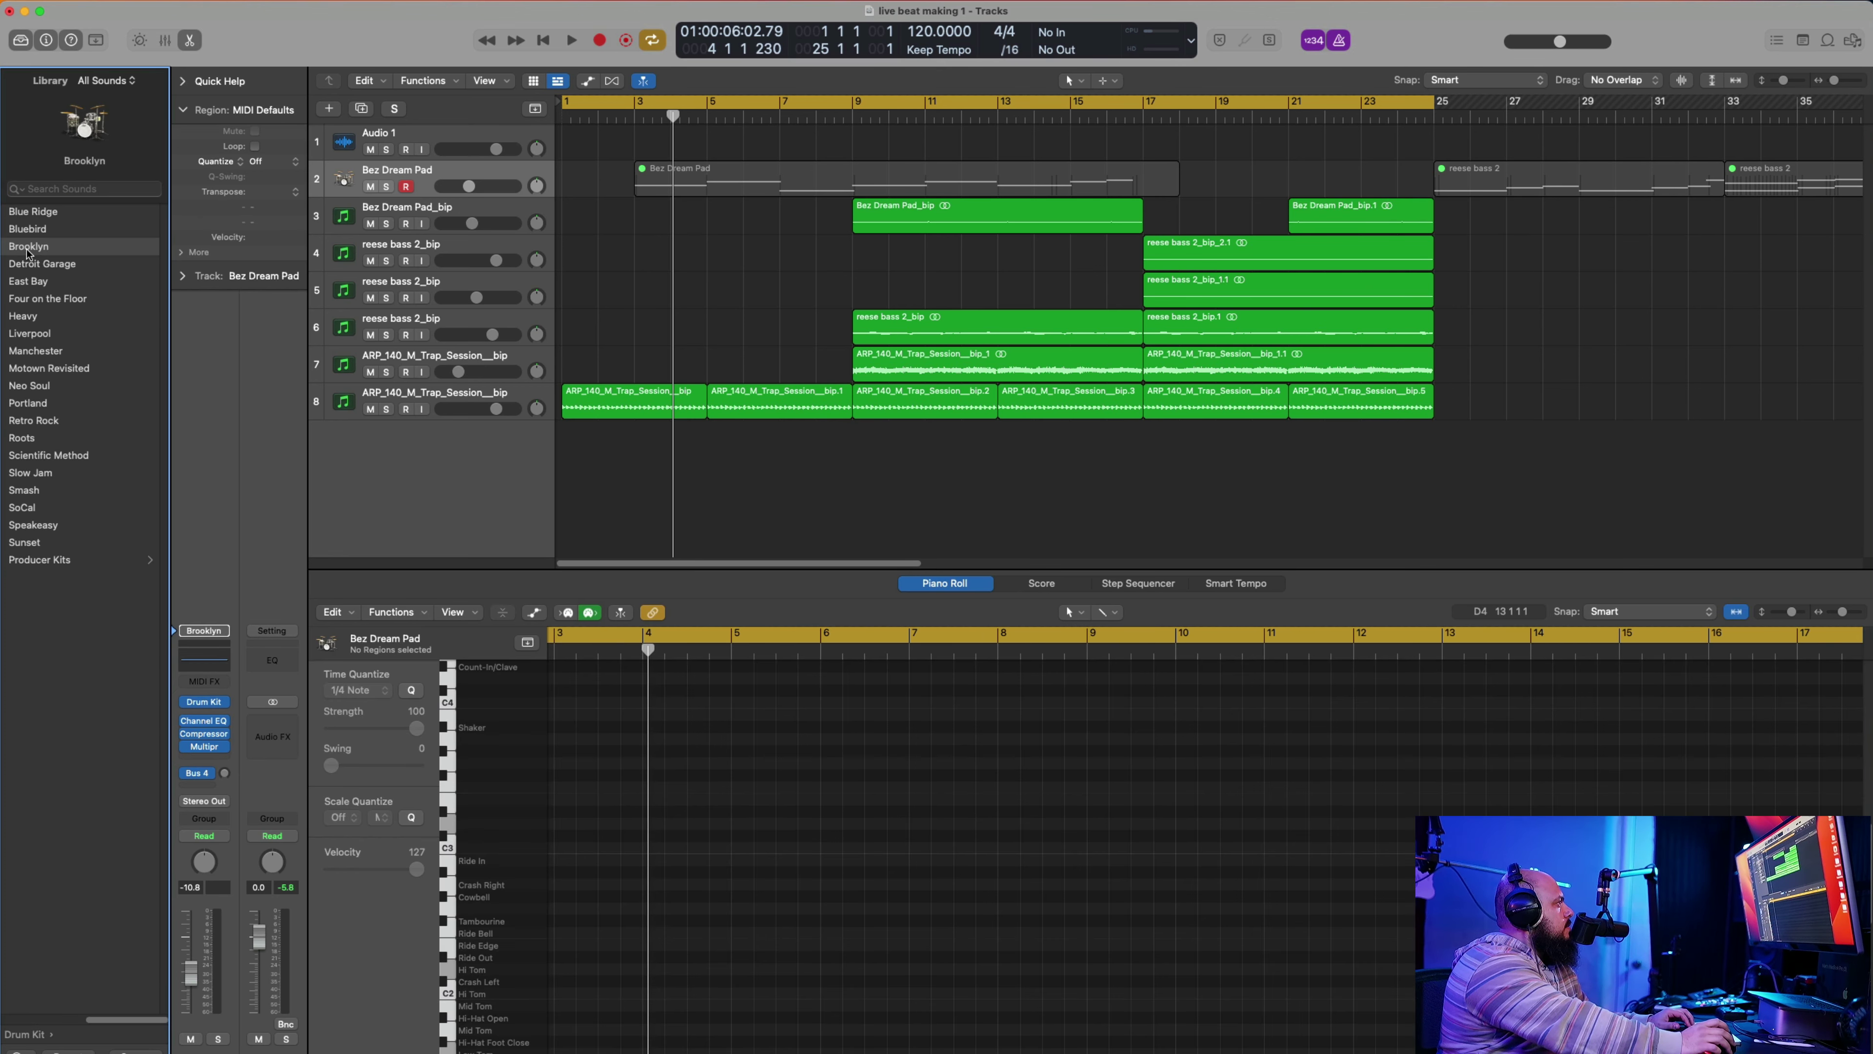
left_click(469, 501)
key("super+z")
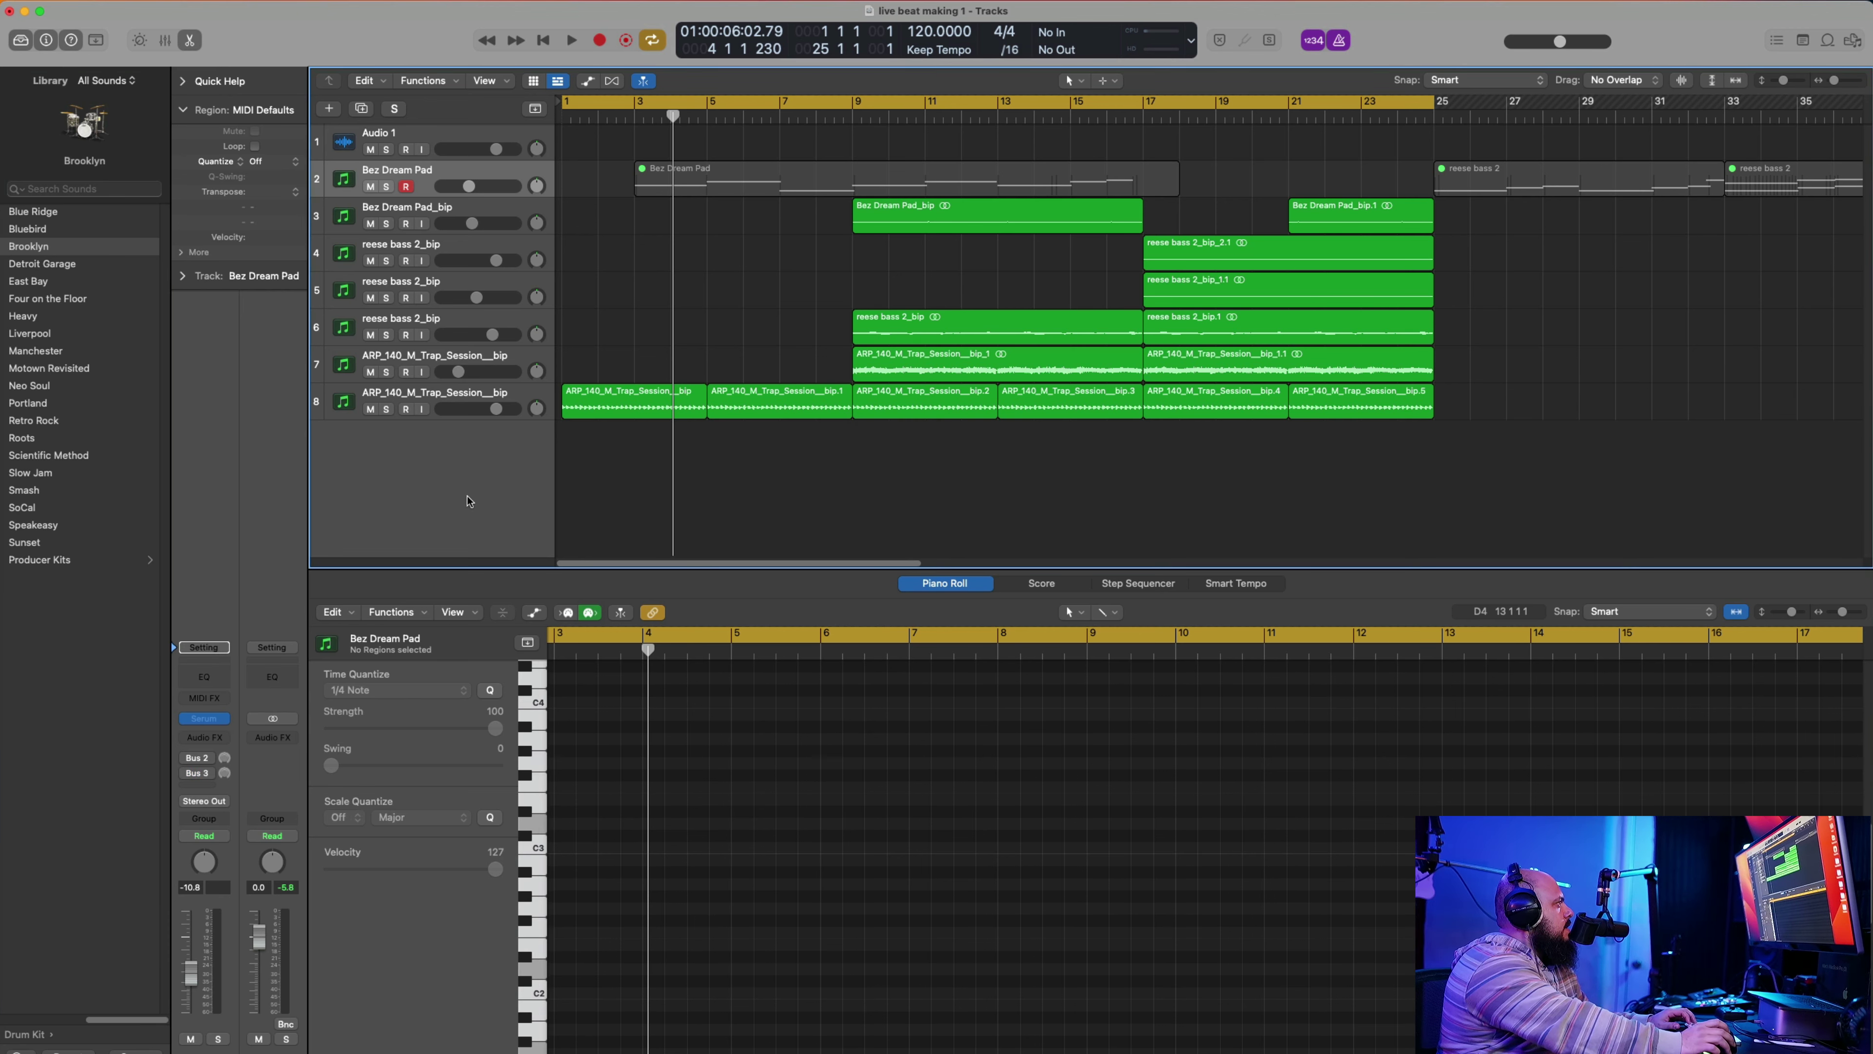
left_click(69, 254)
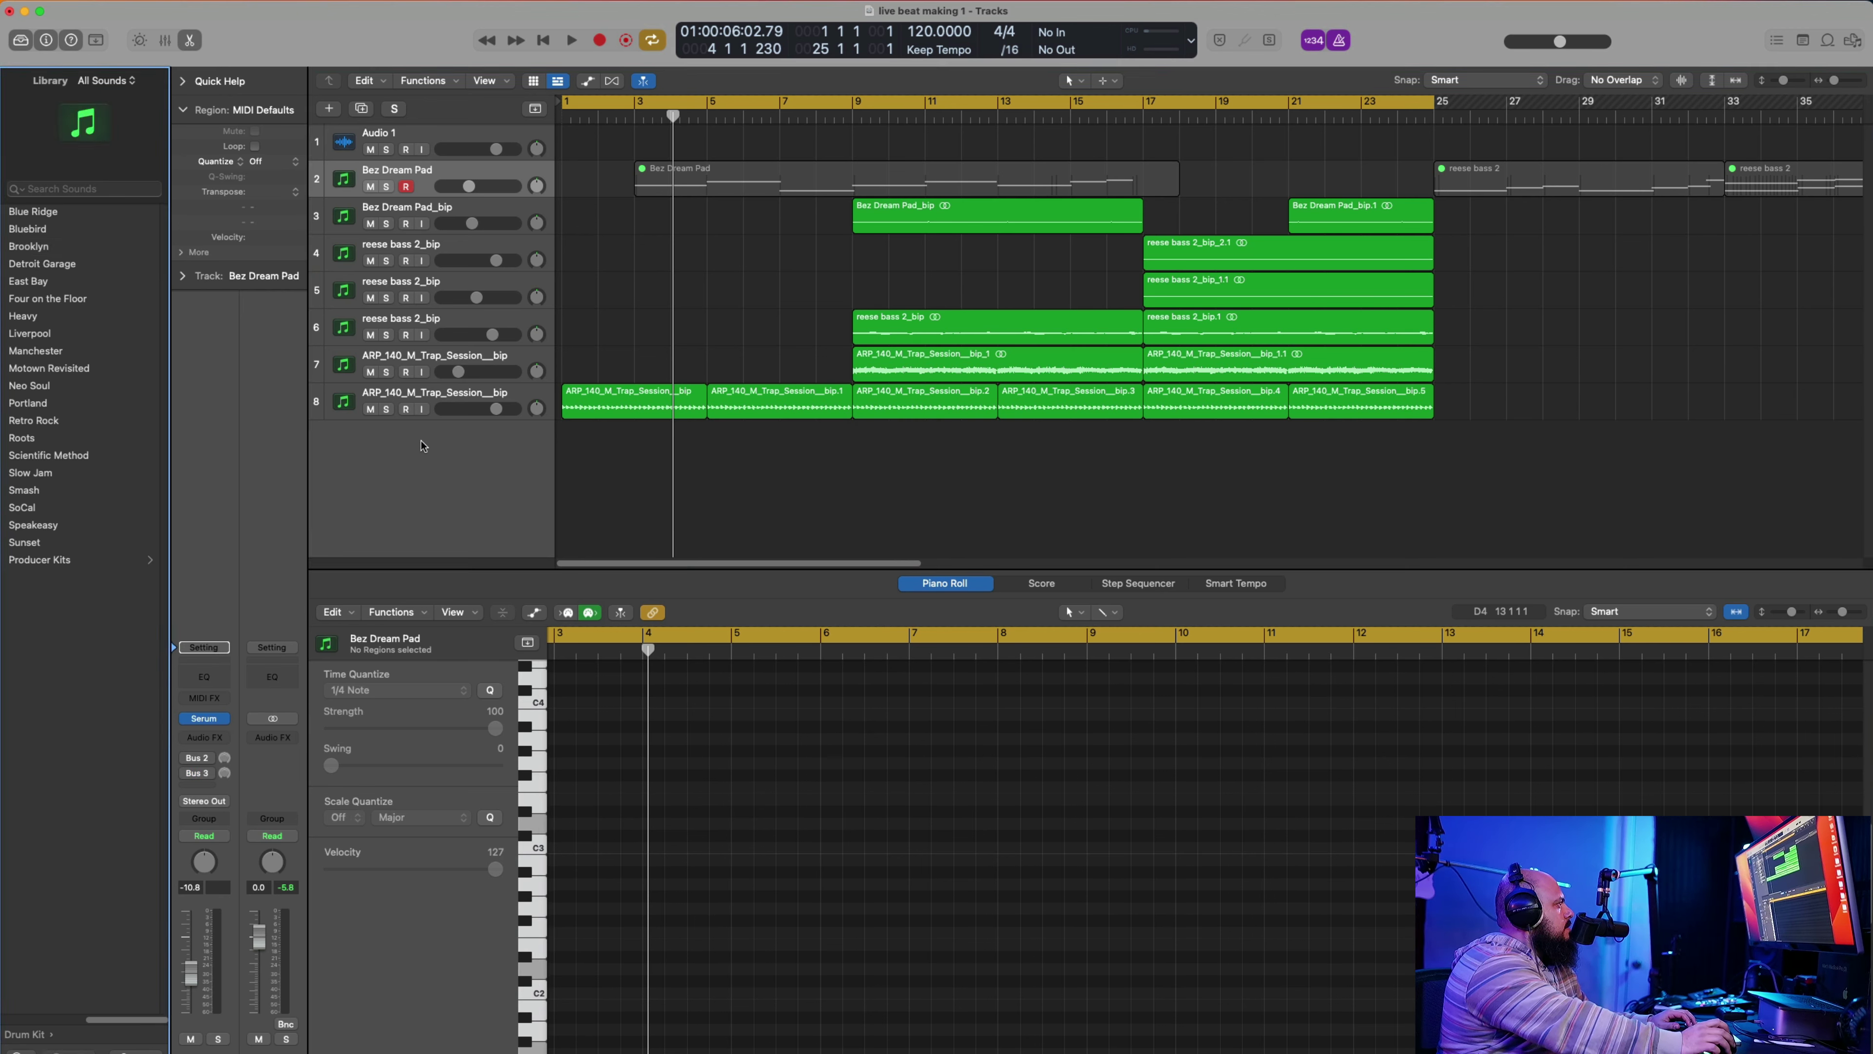
left_click(438, 470)
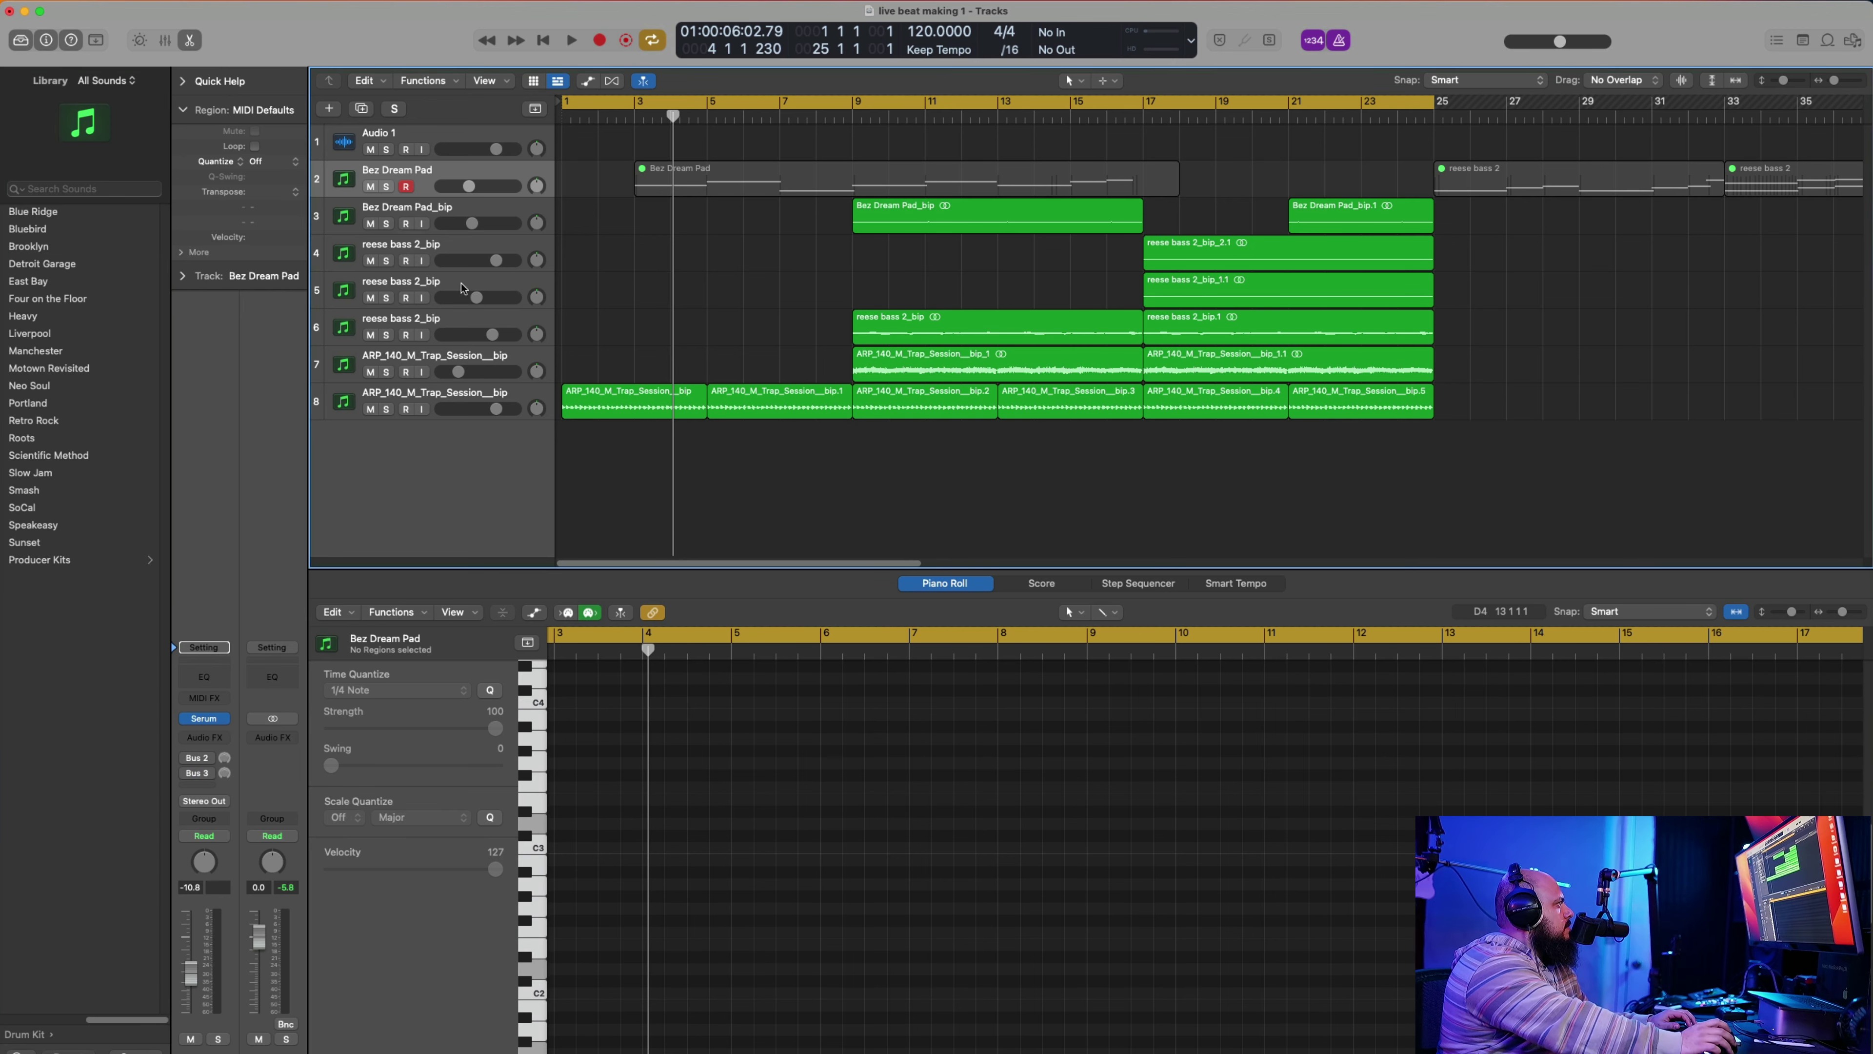
Step: Create one software instrument track with the default patch and load the Bright Suitcase electric piano on it
left_click(330, 110)
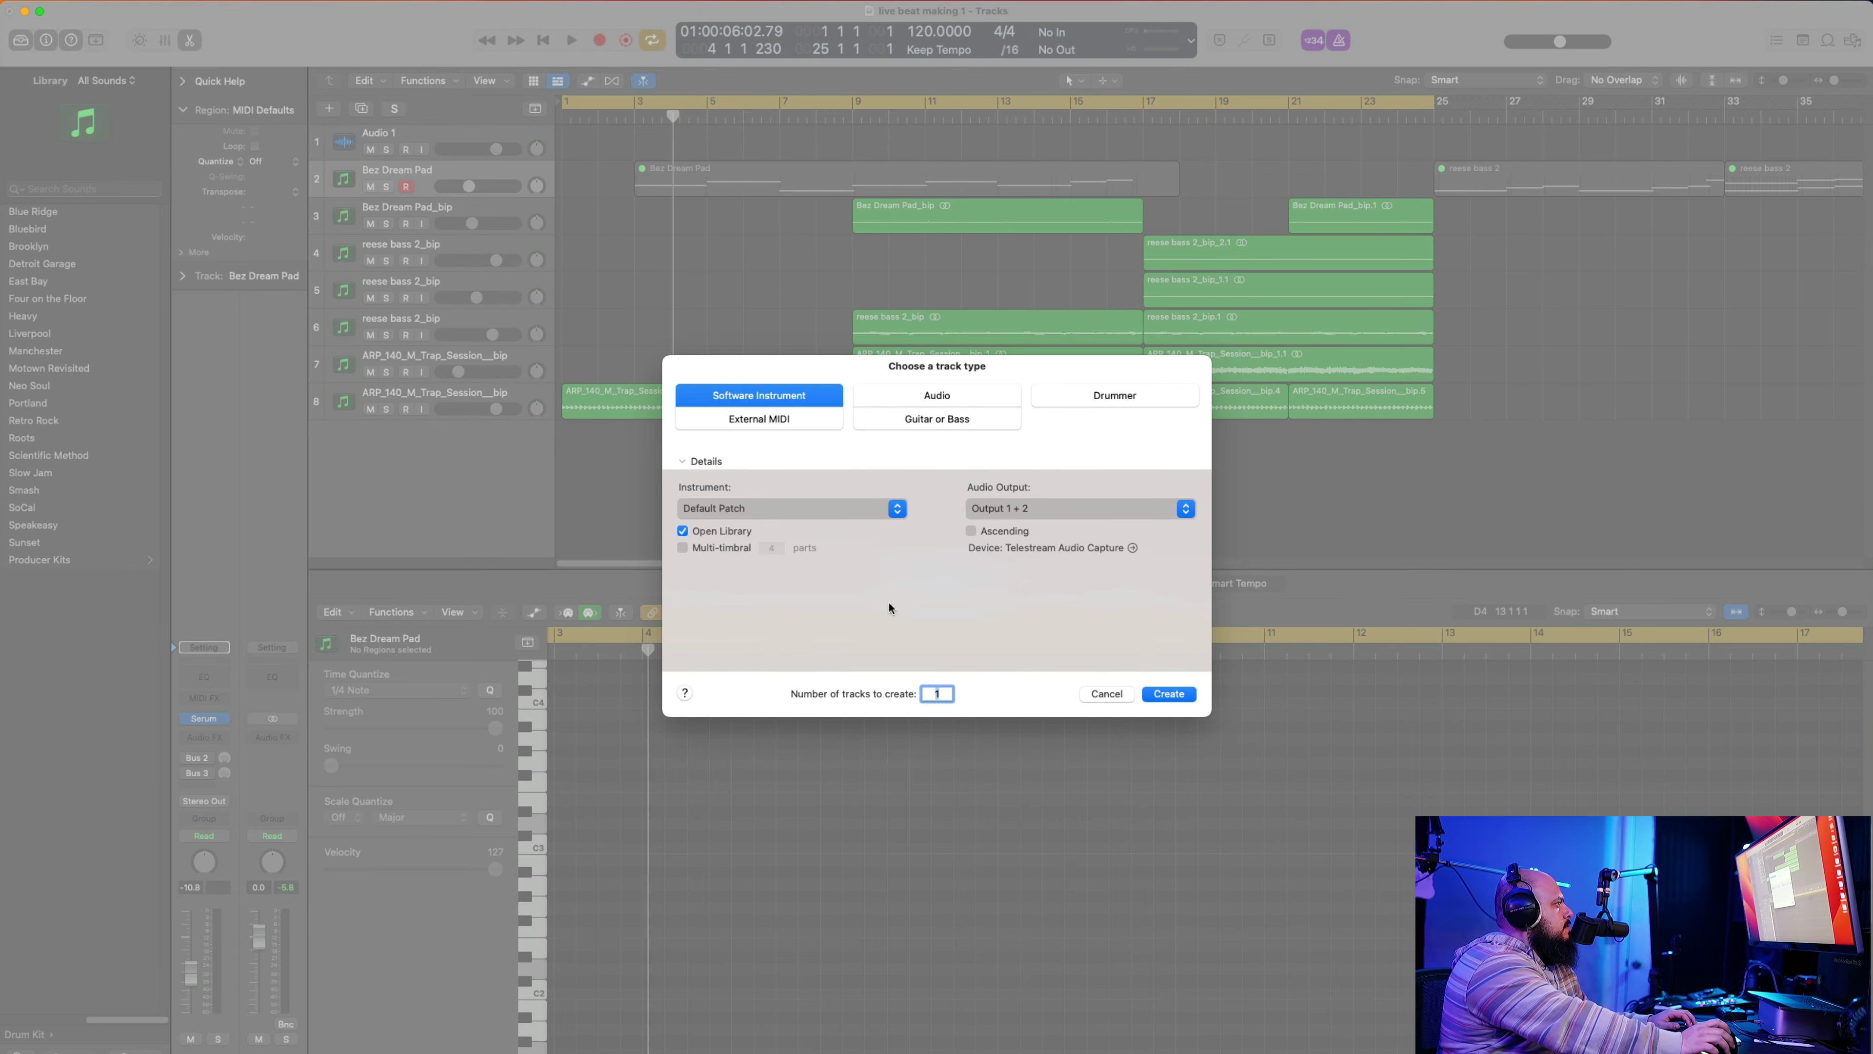
left_click(1178, 695)
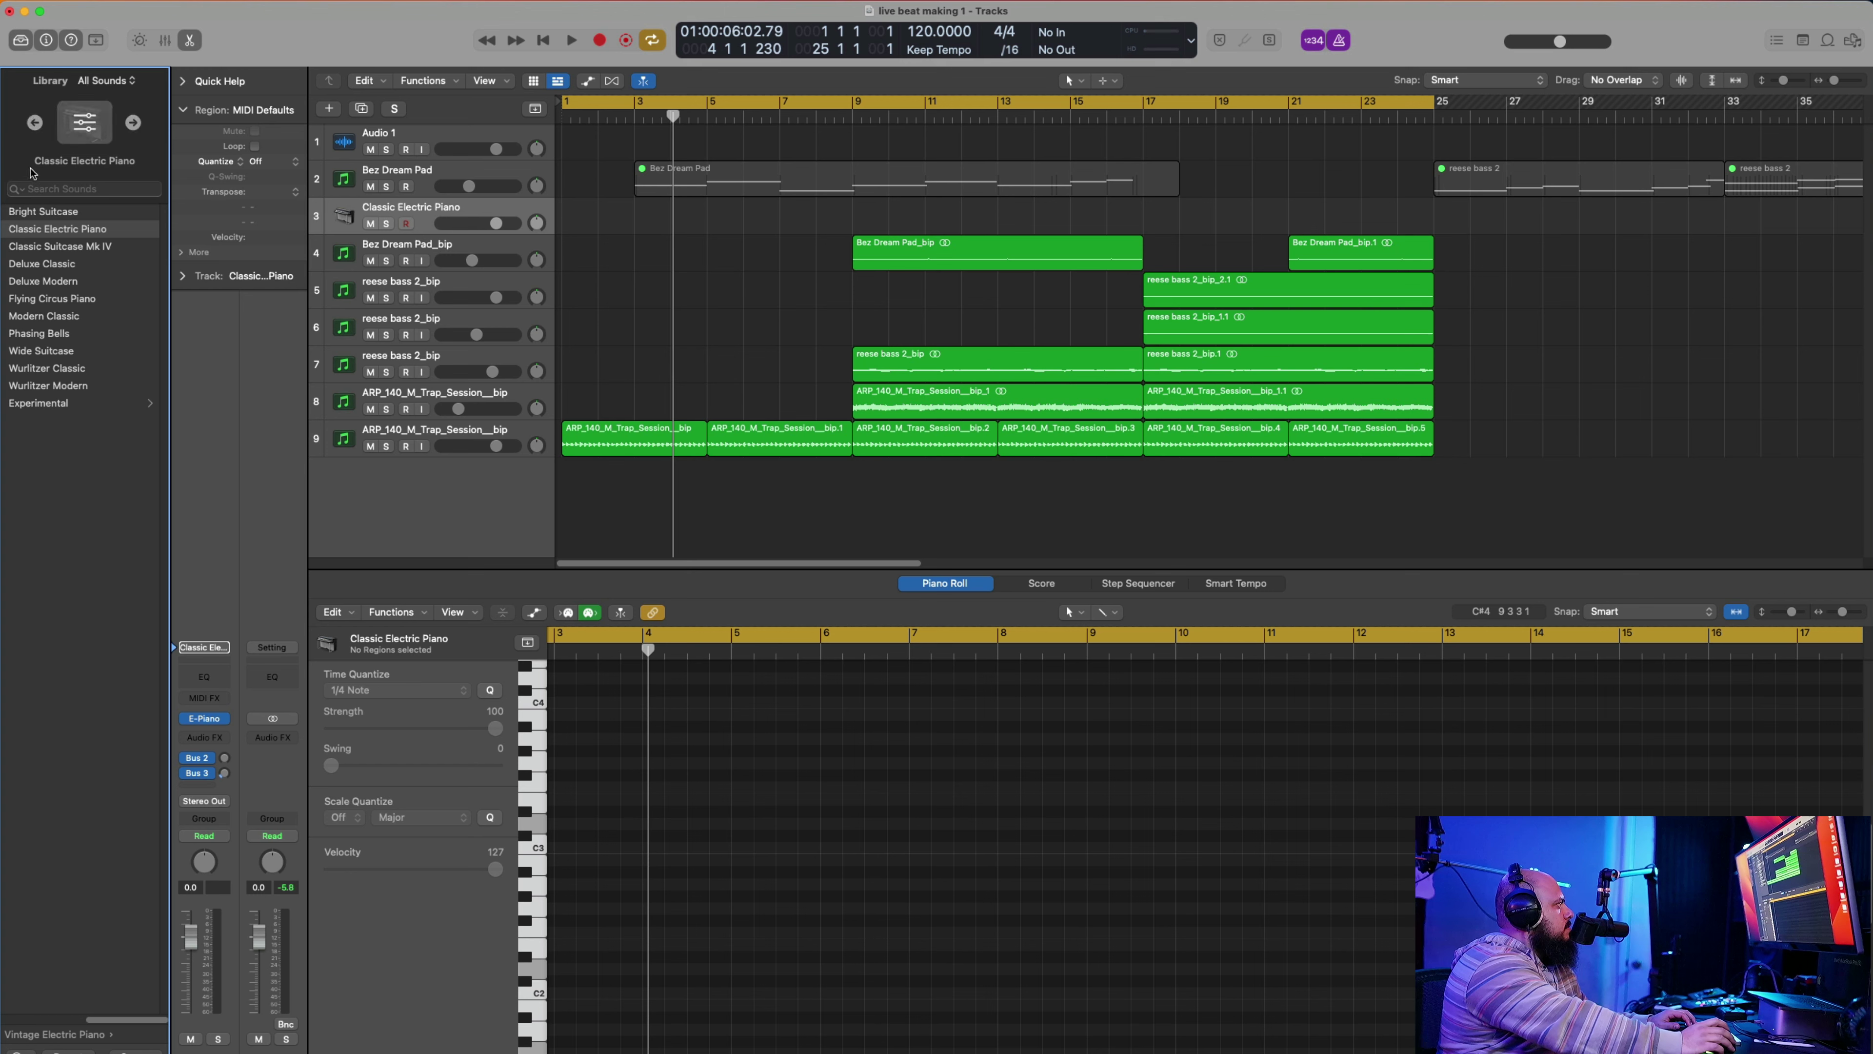
key("Up")
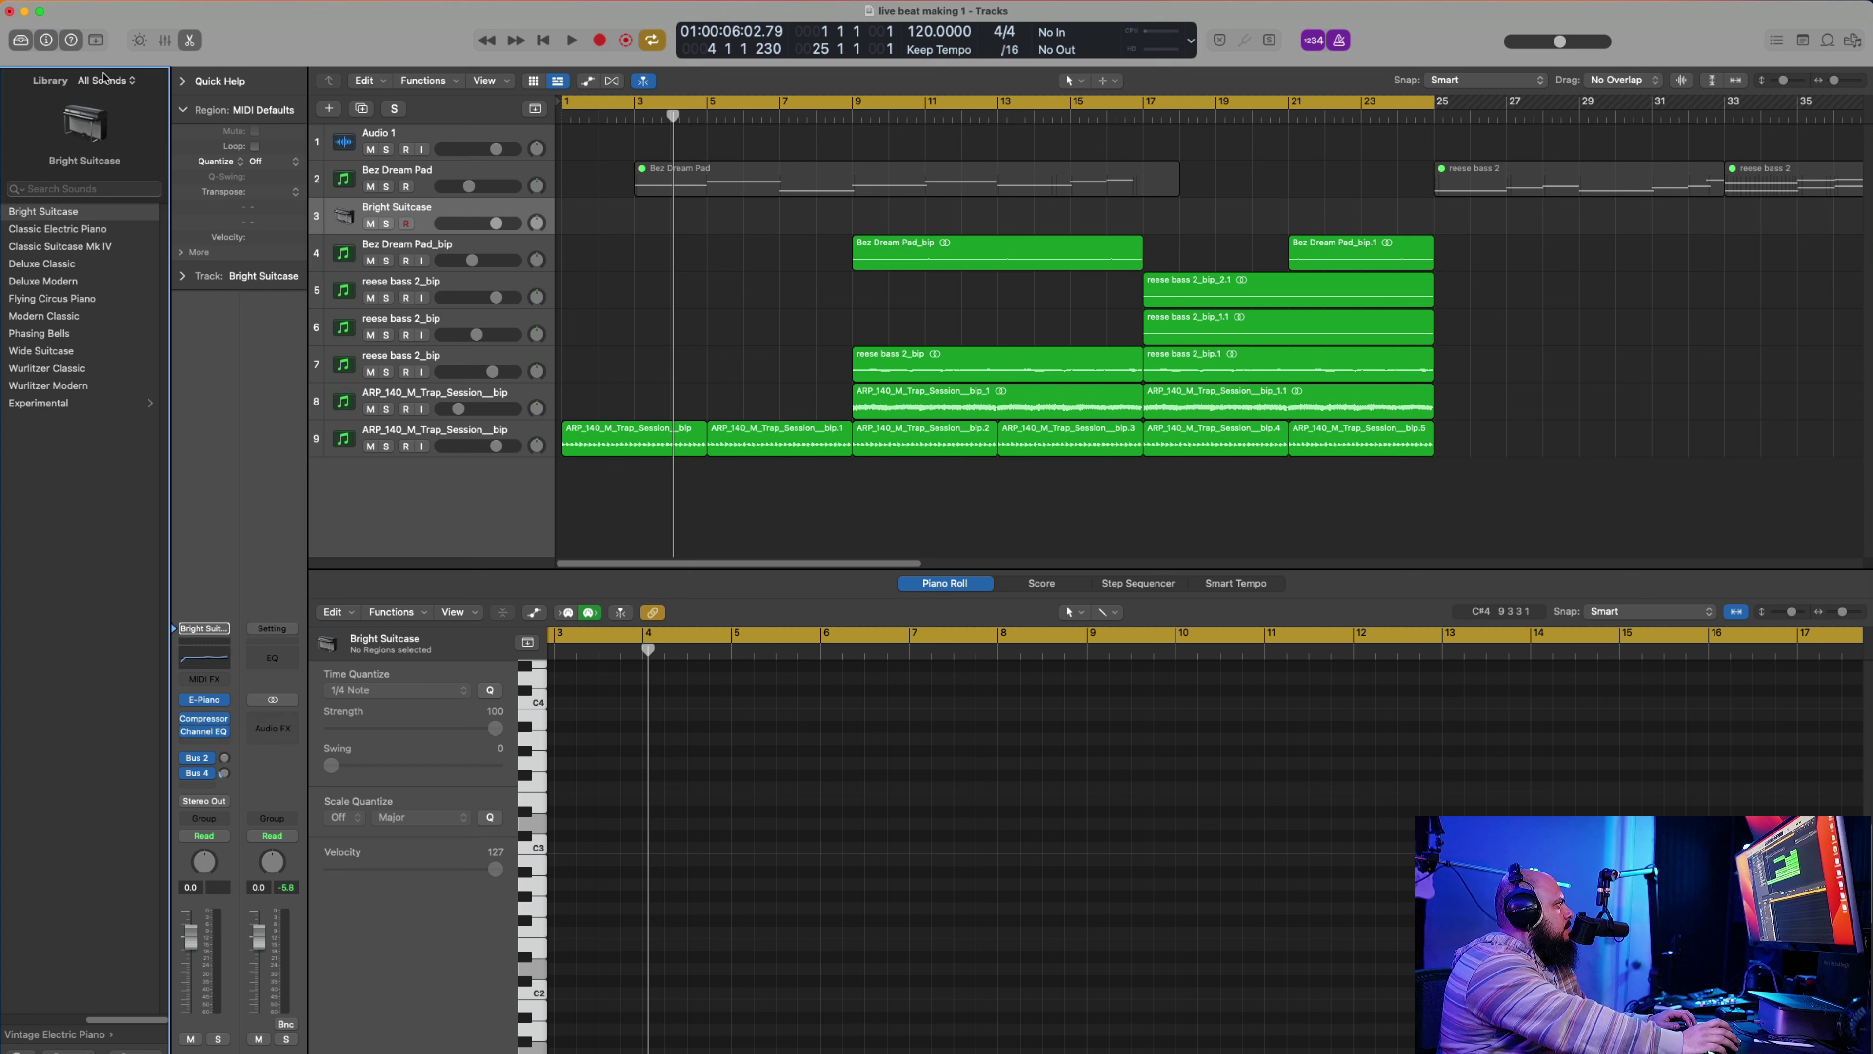
Step: Filter the sound library to the Beat Tape pack and search its sounds for "brookly"
left_click(106, 79)
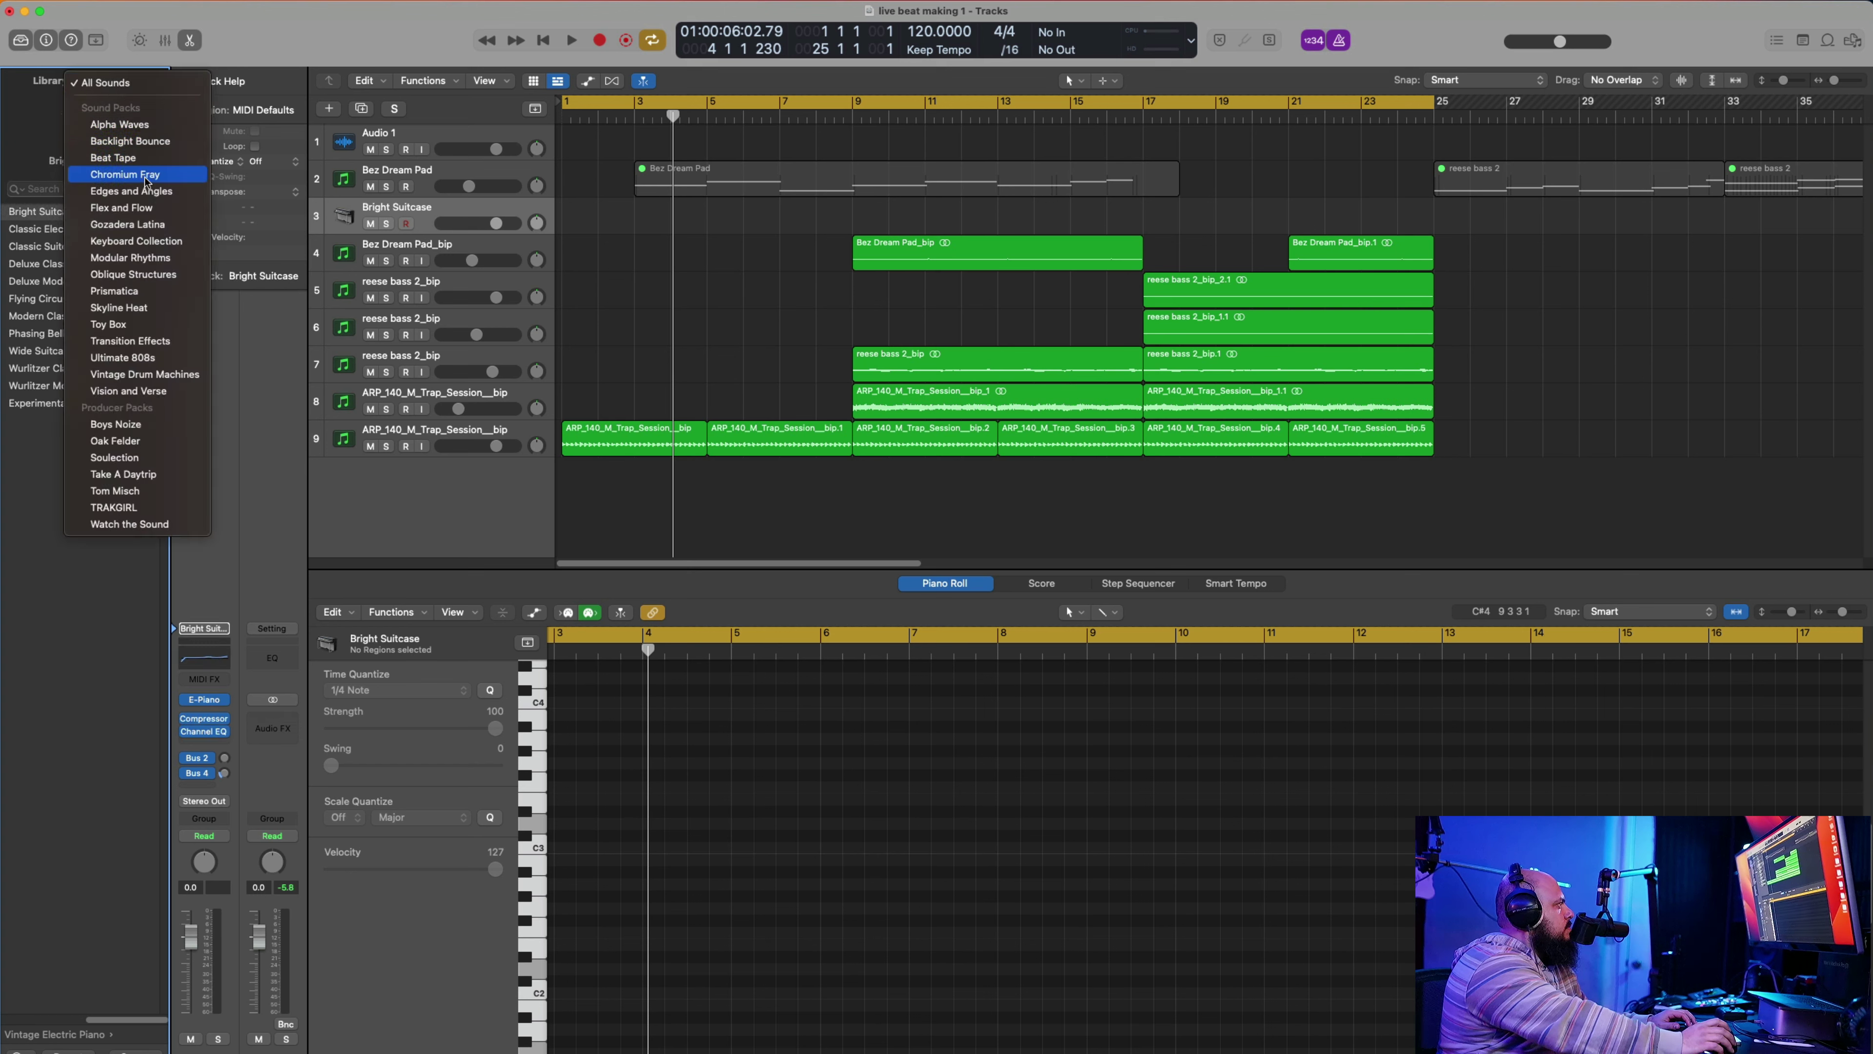
left_click(142, 158)
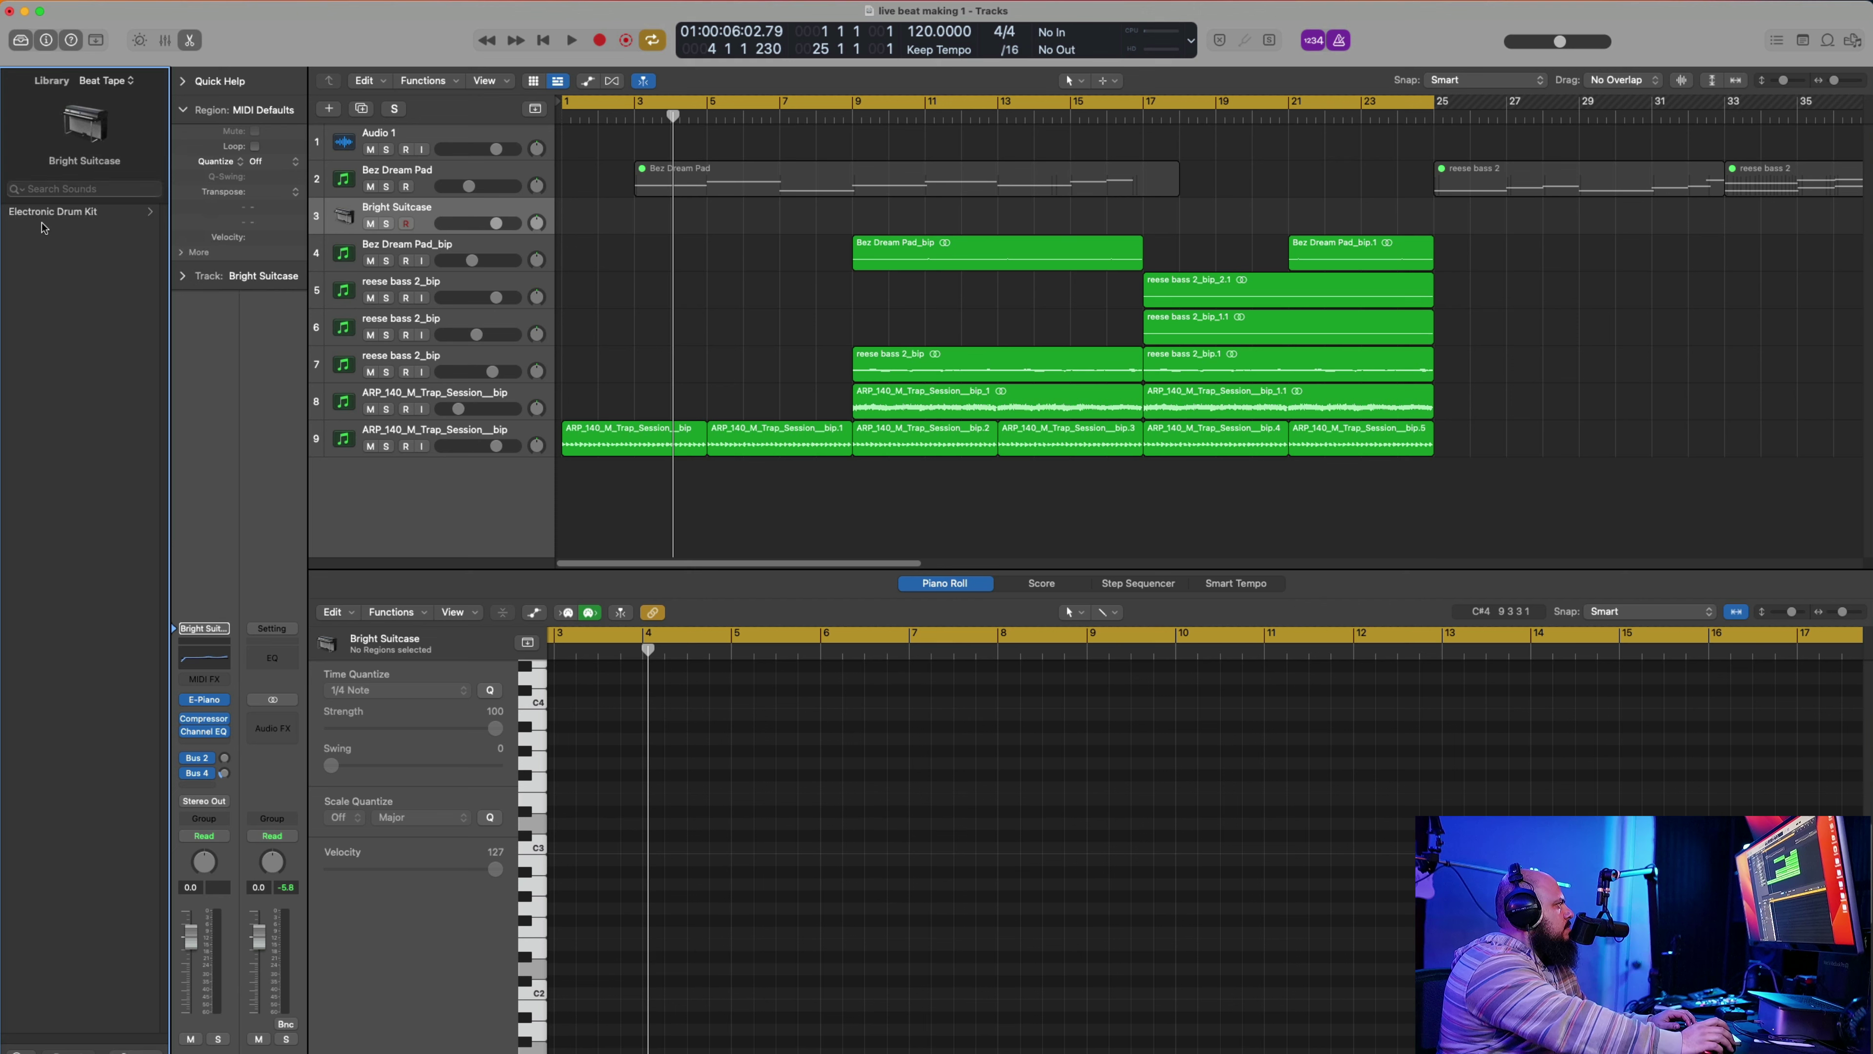
left_click(43, 214)
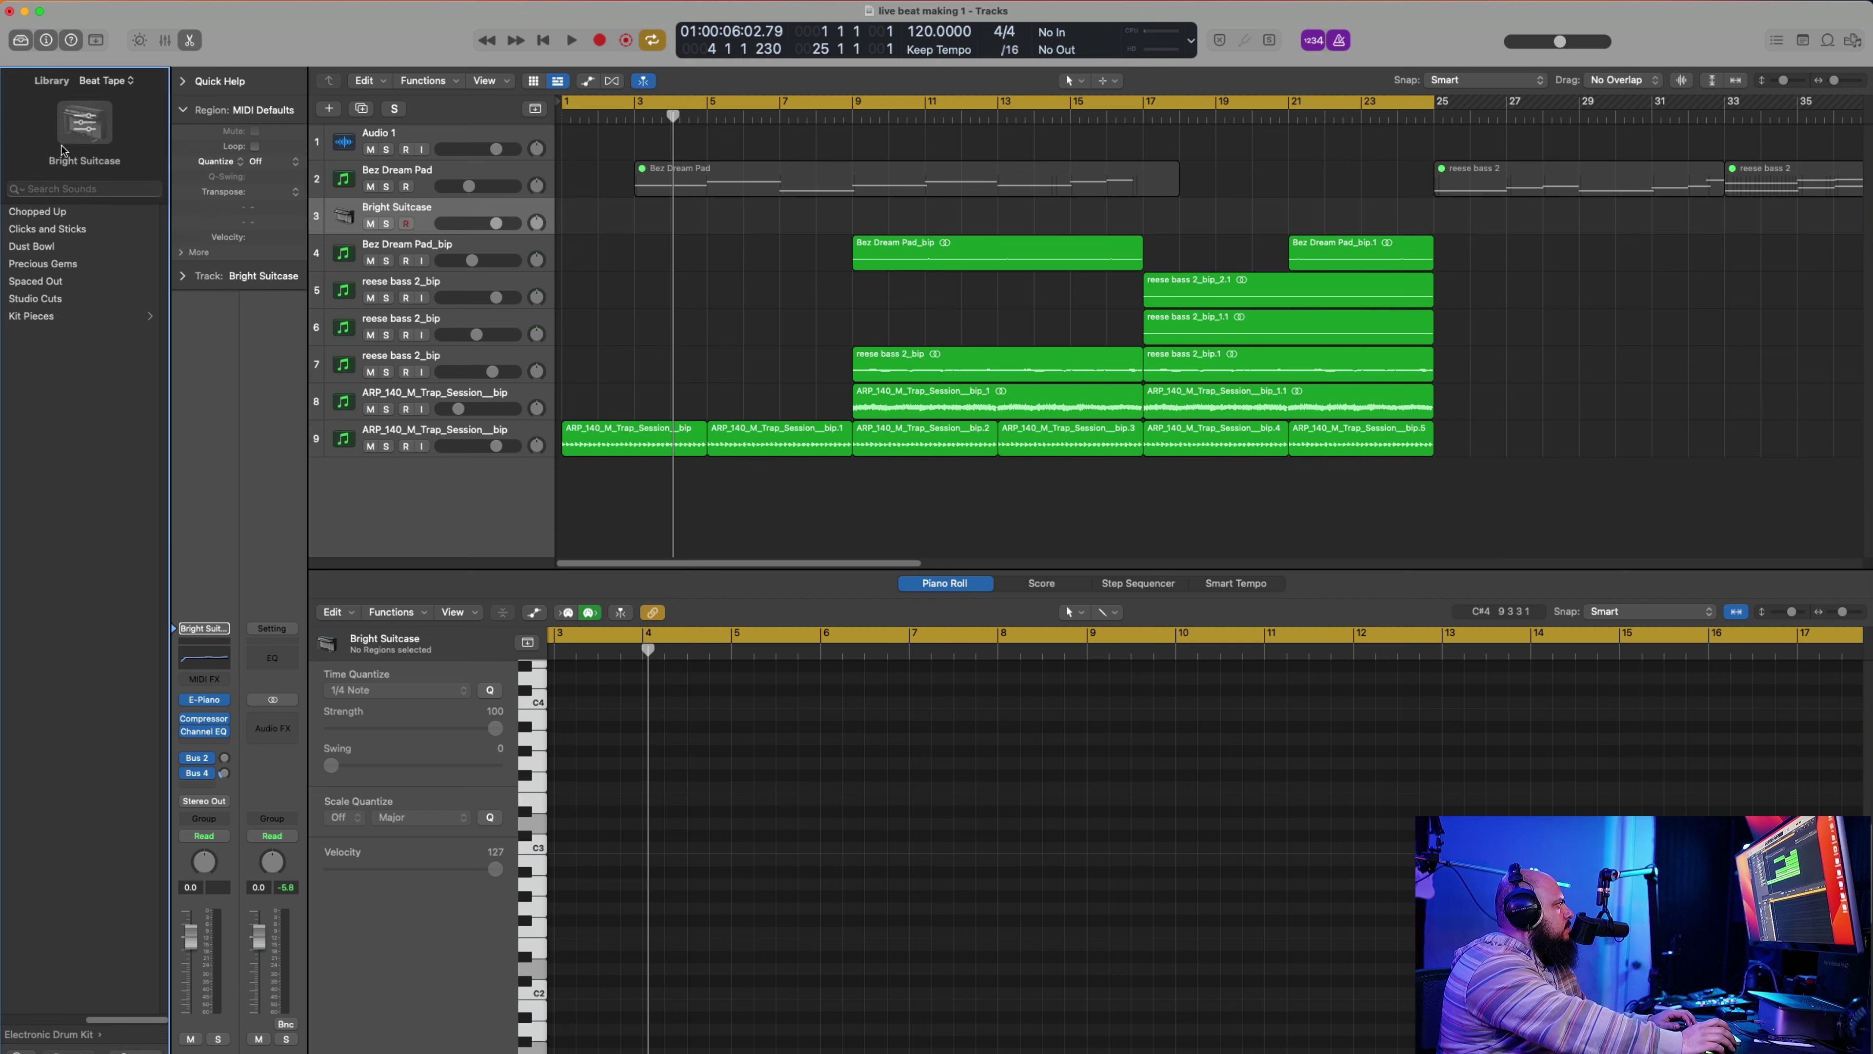
left_click(71, 189)
type("brookly")
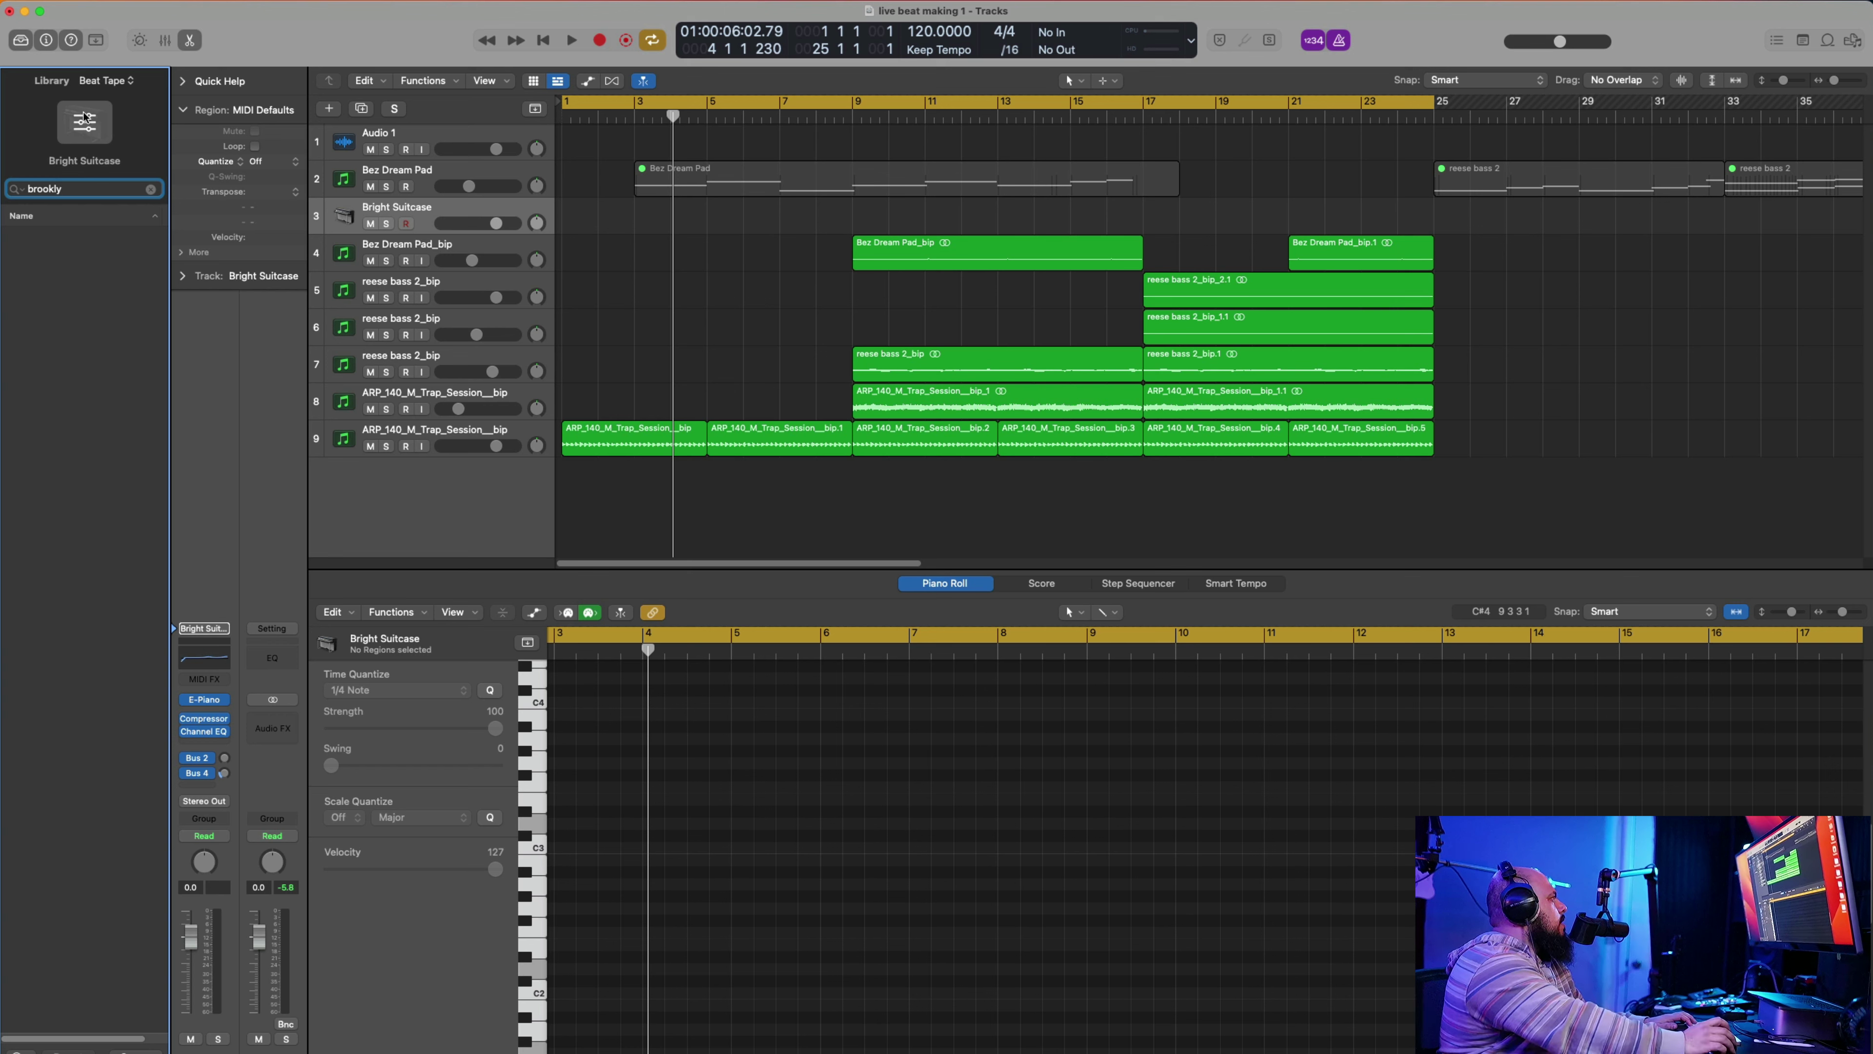
Step: Switch the sound library back to All Sounds, search for "brook" and clear the search
left_click(107, 79)
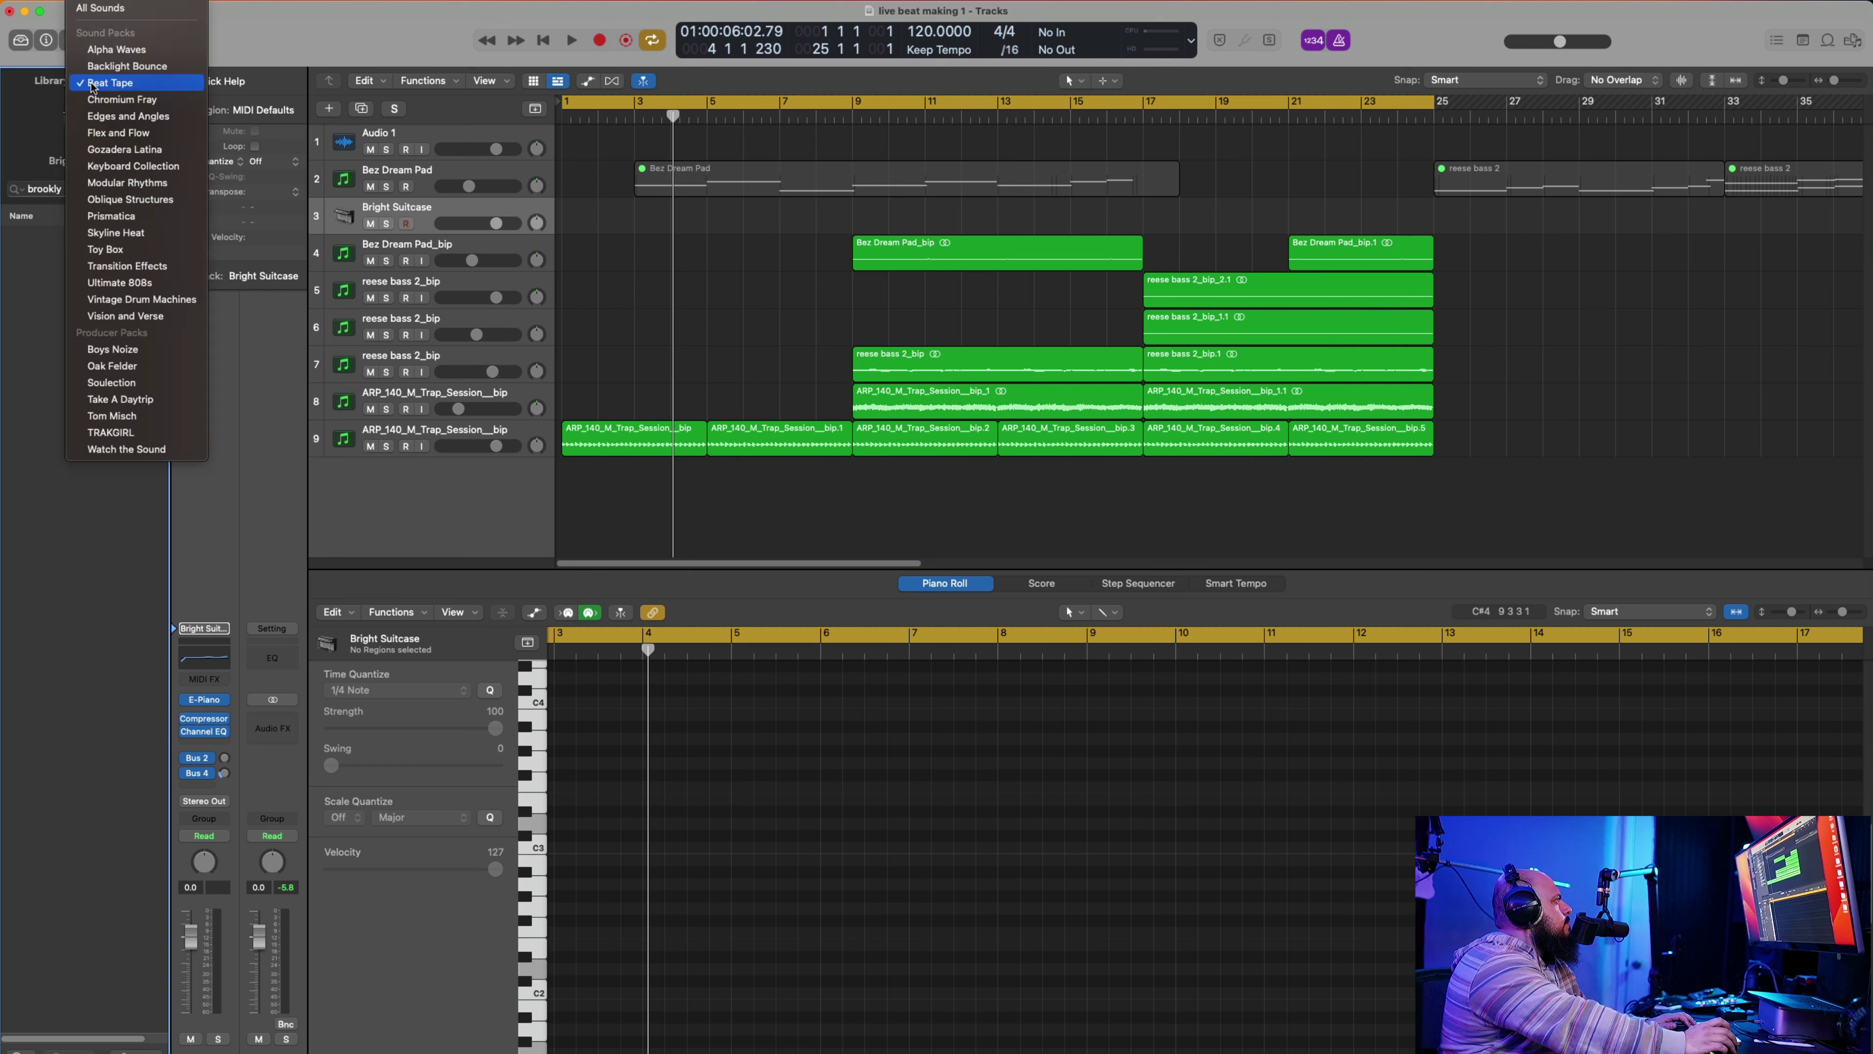
left_click(102, 9)
left_click(61, 188)
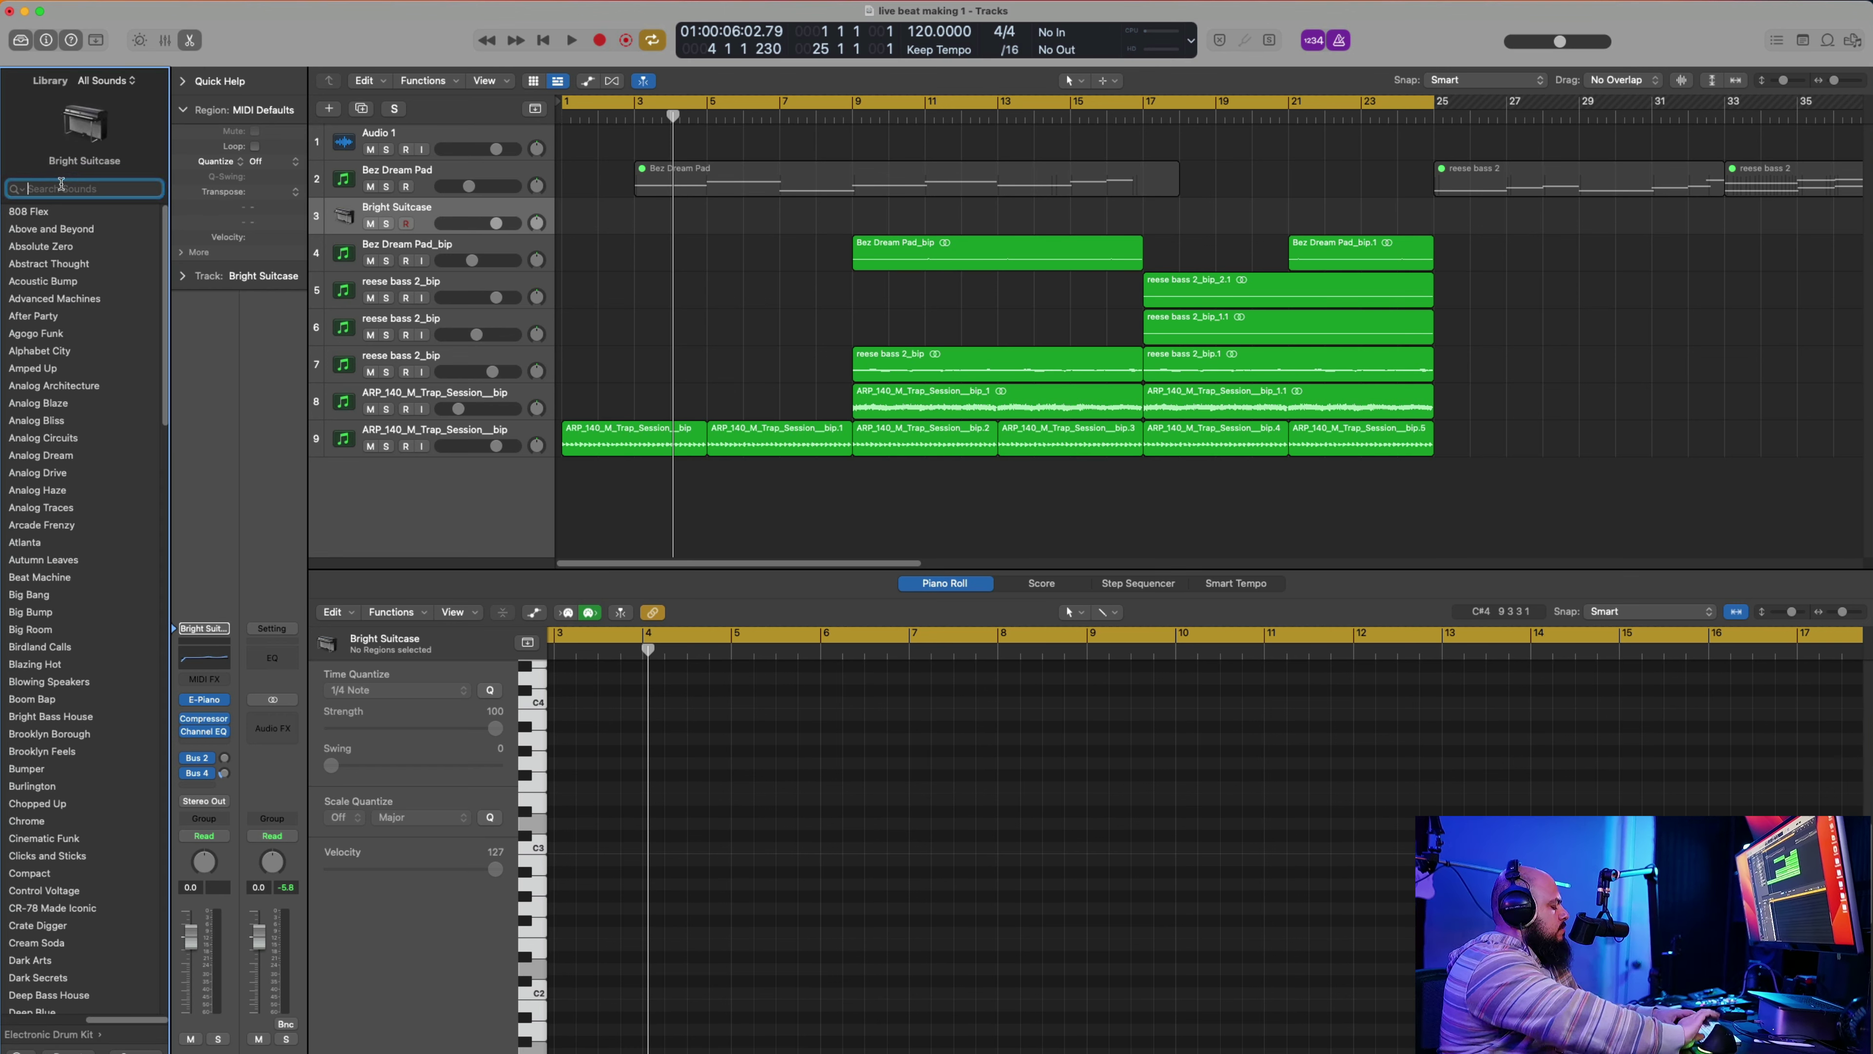
type("brook")
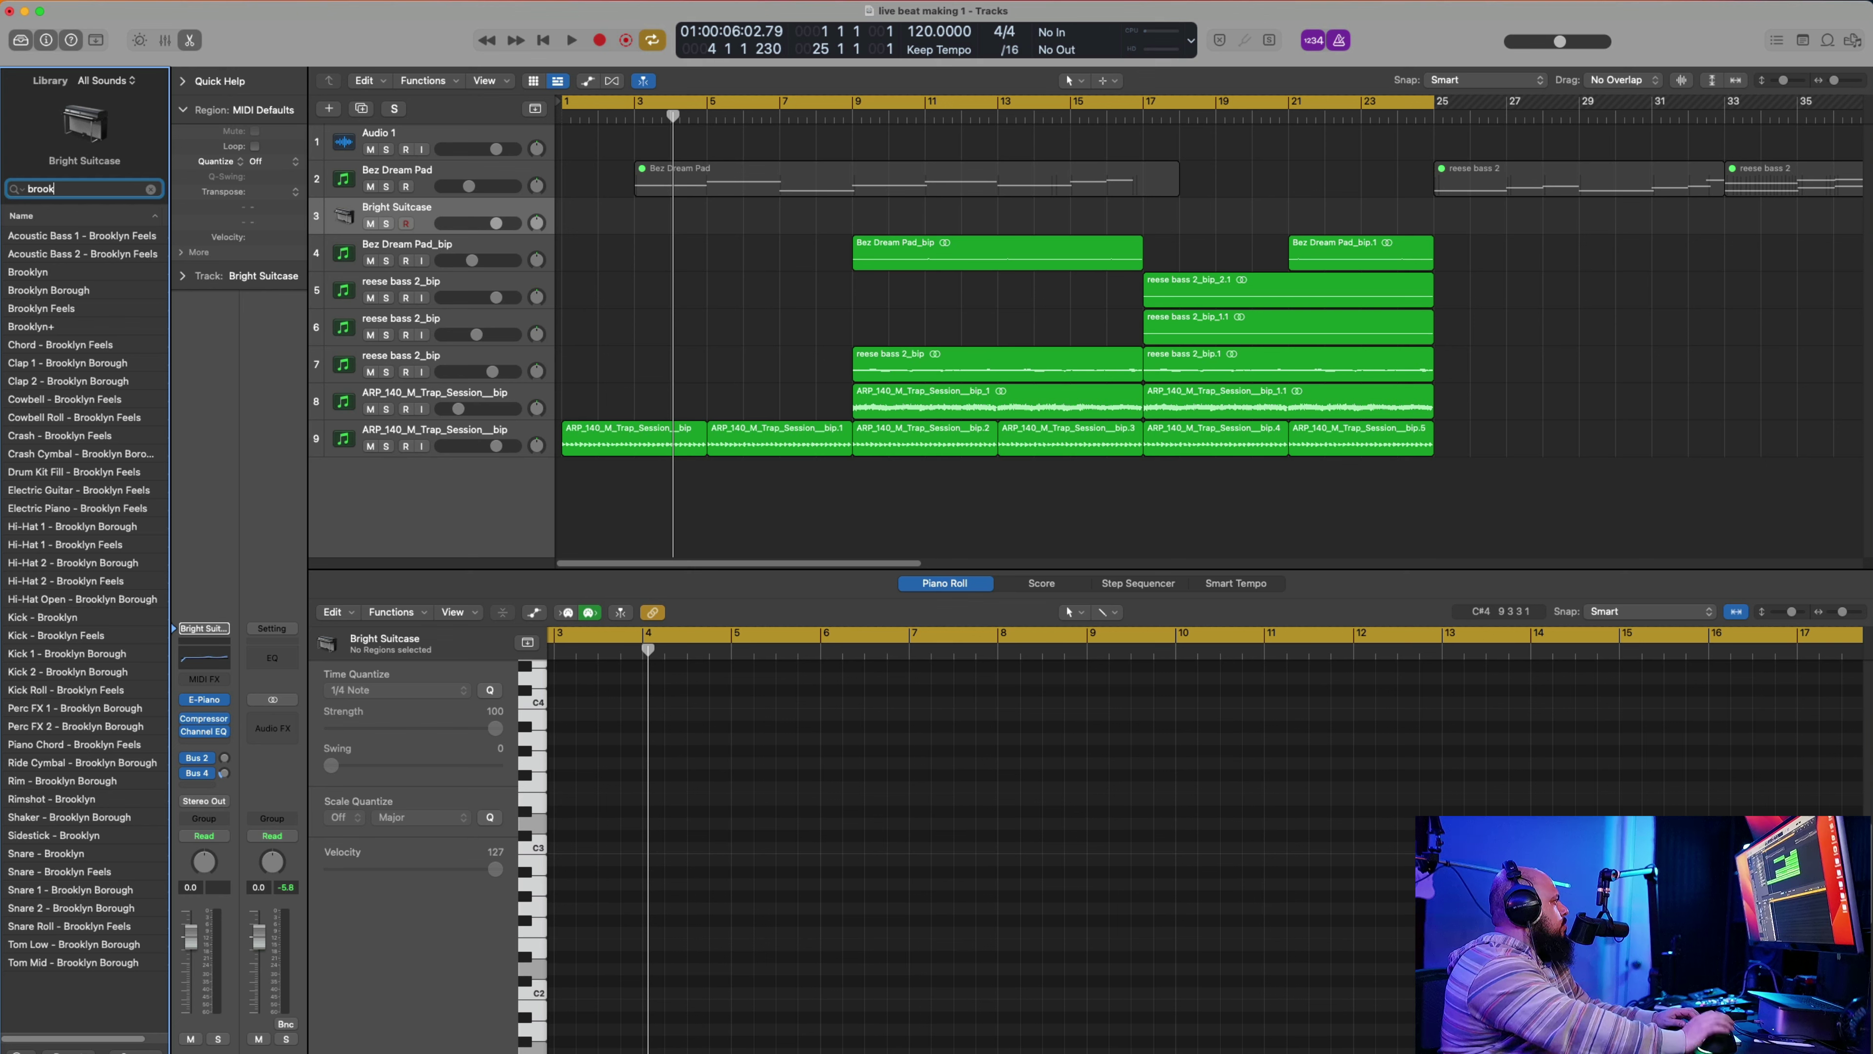
left_click(150, 188)
left_click(212, 323)
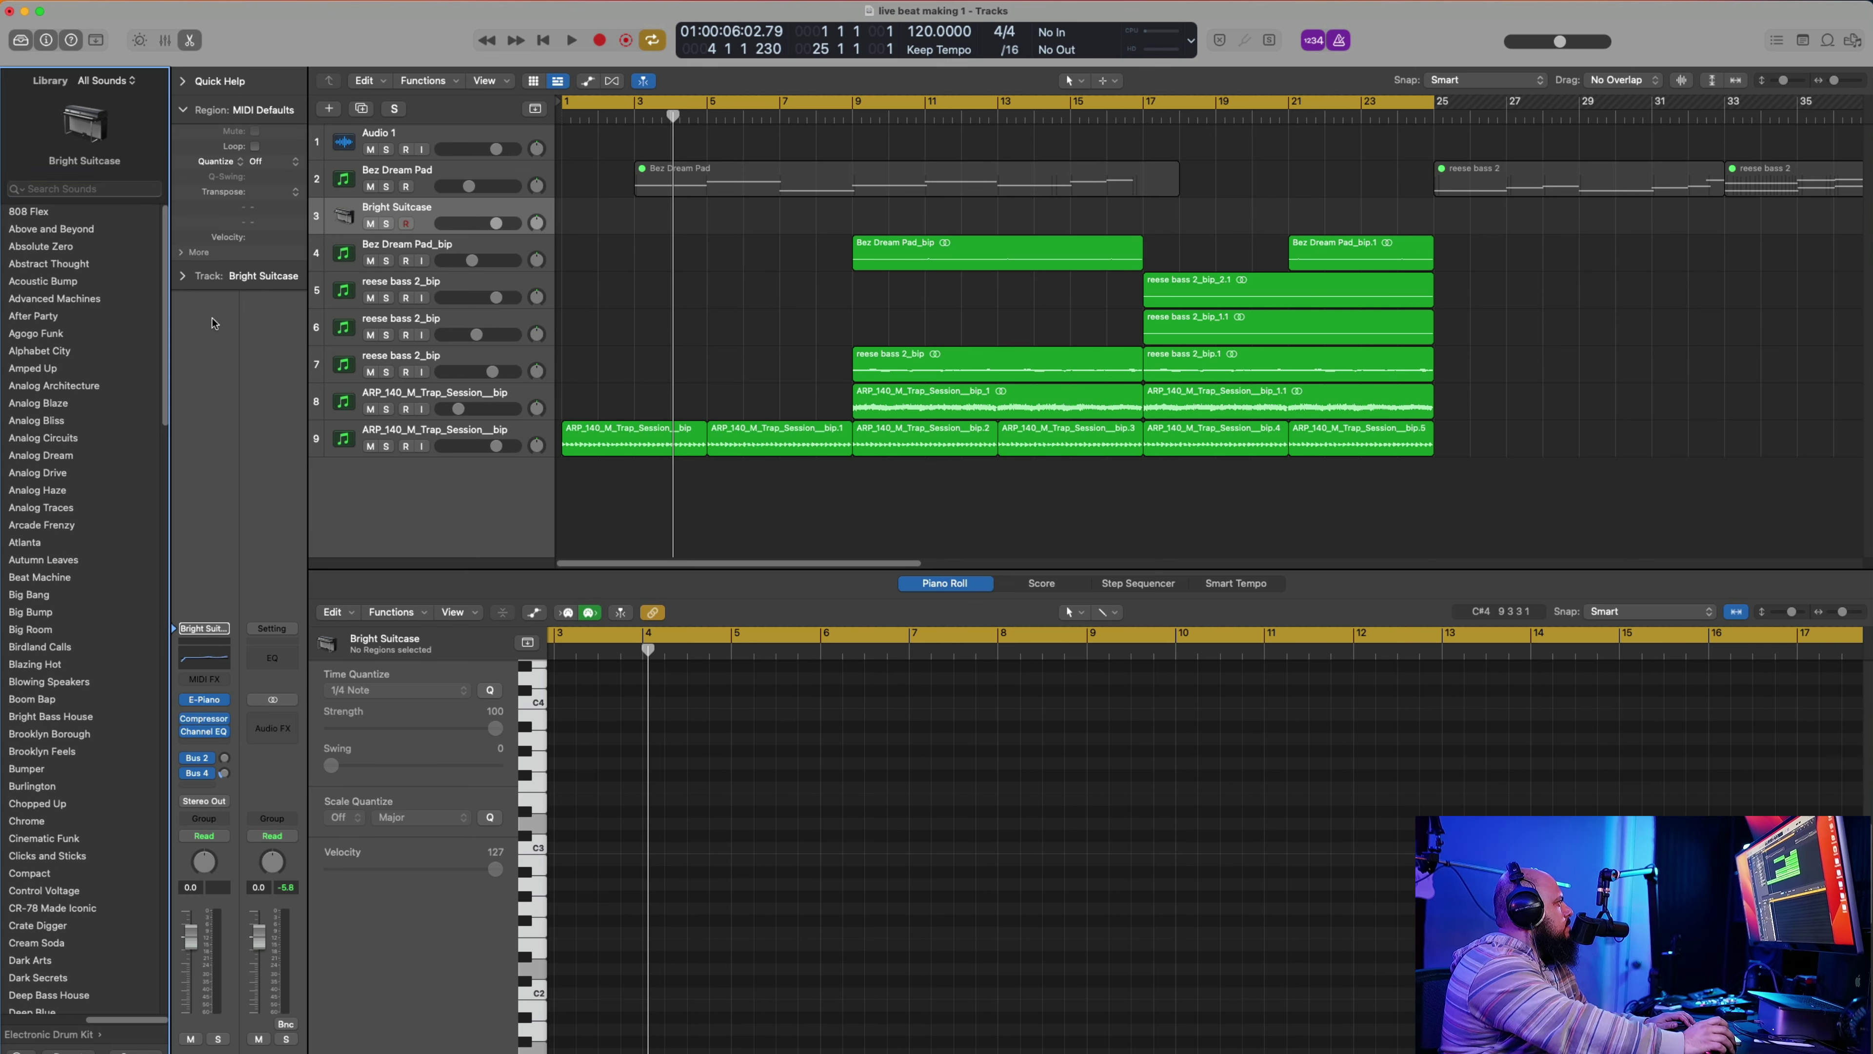
Step: Replace the electric piano instrument on the Bright Suitcase track with Drum Kit Designer in stereo
left_click(395, 214)
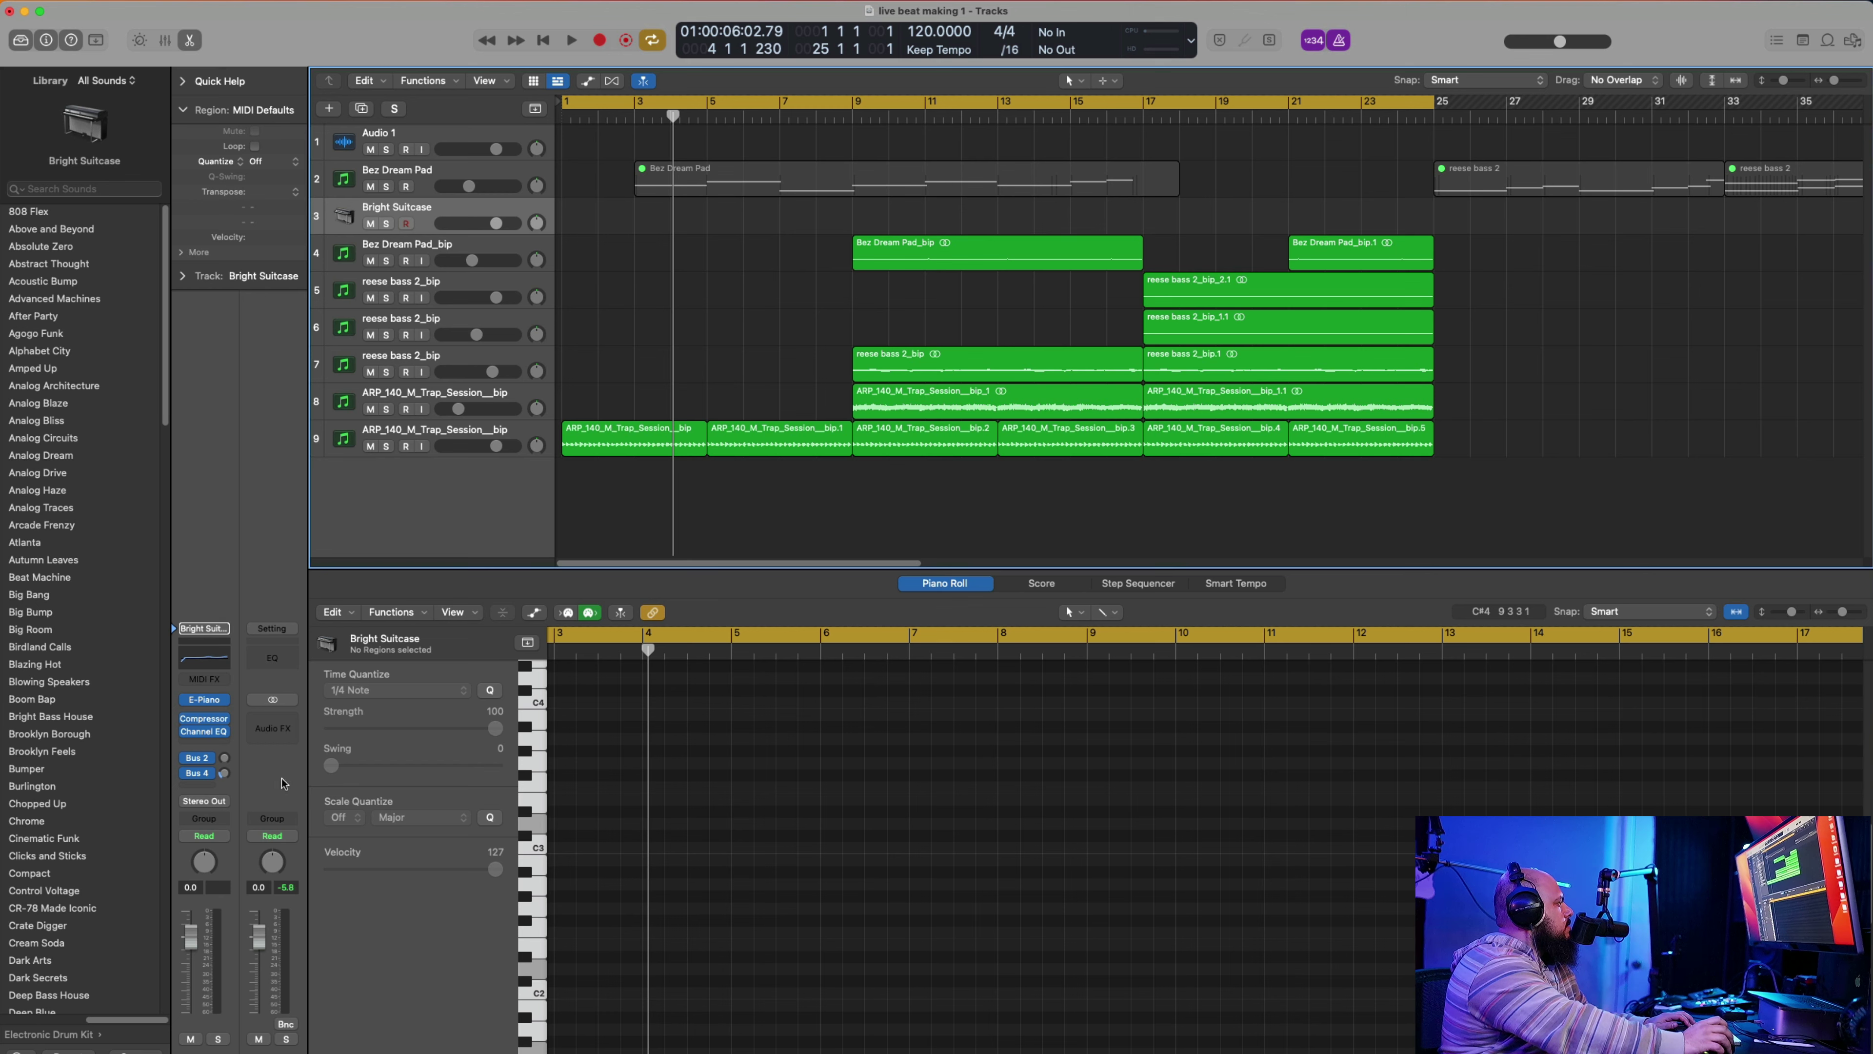
left_click(223, 700)
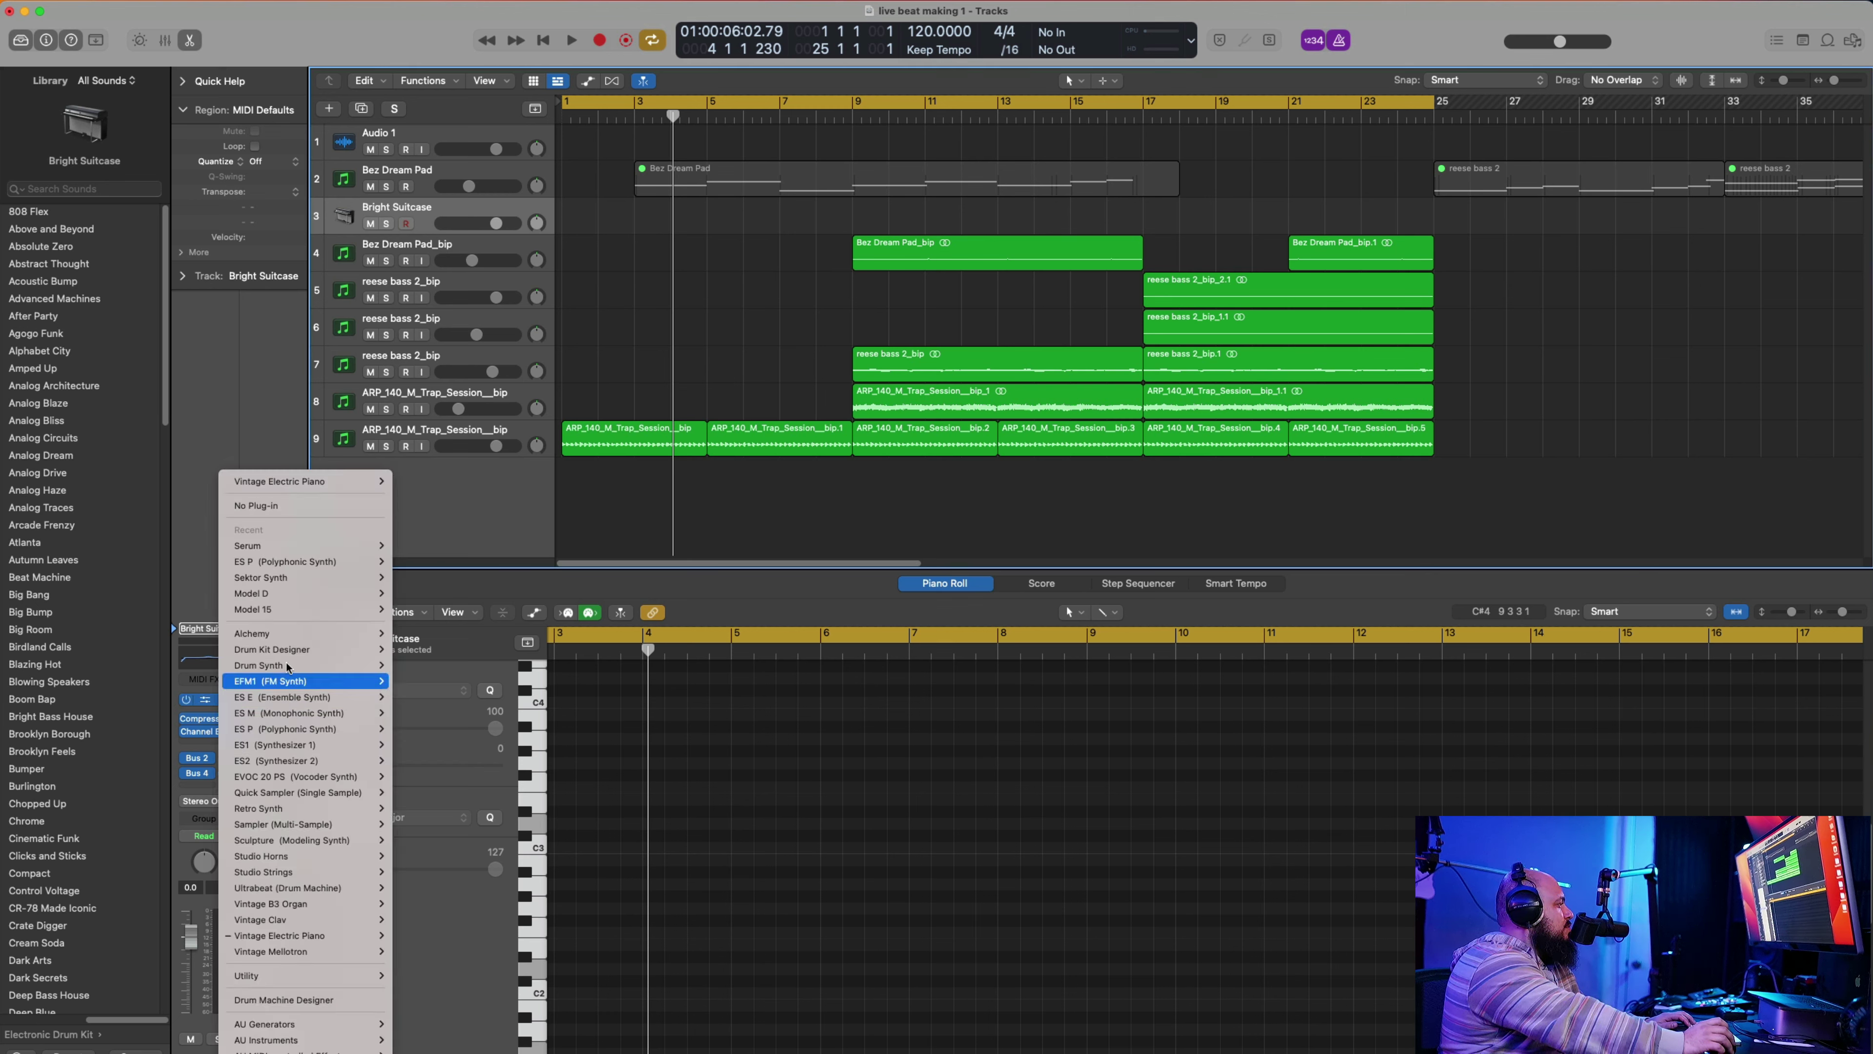
mouse_move(306, 649)
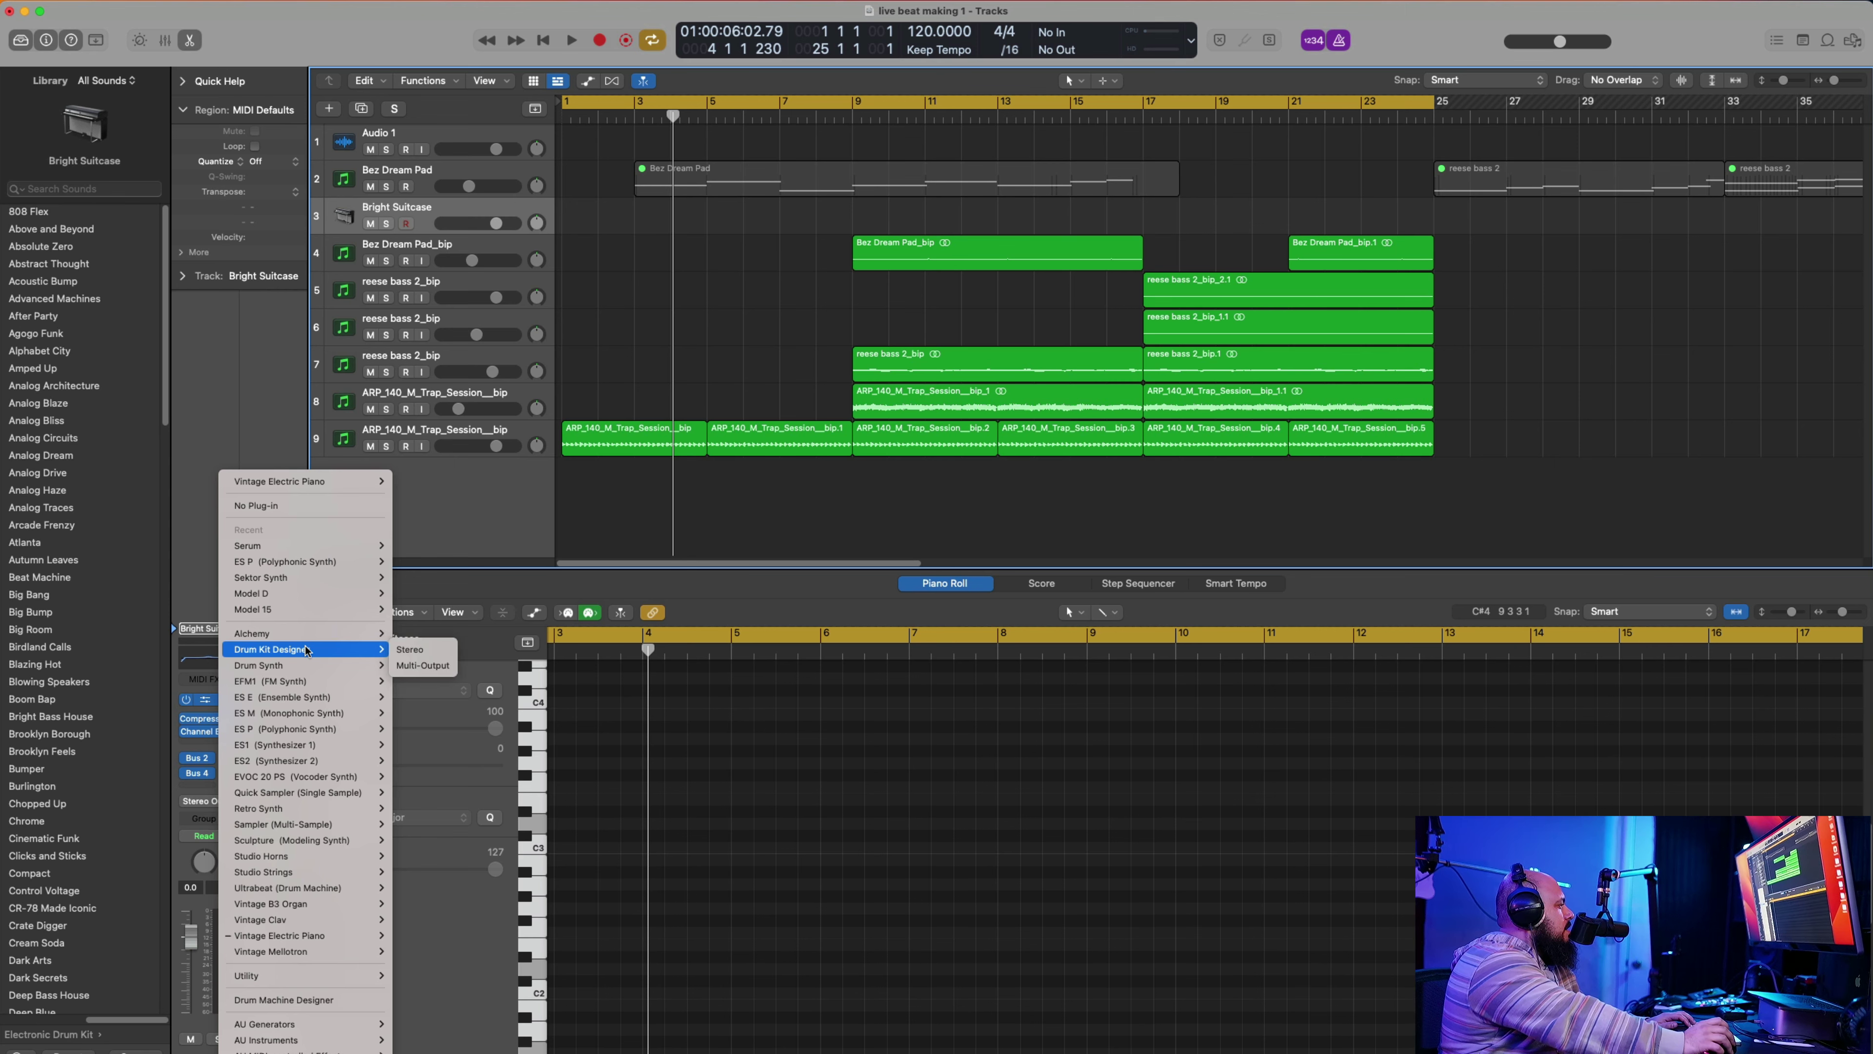
left_click(432, 651)
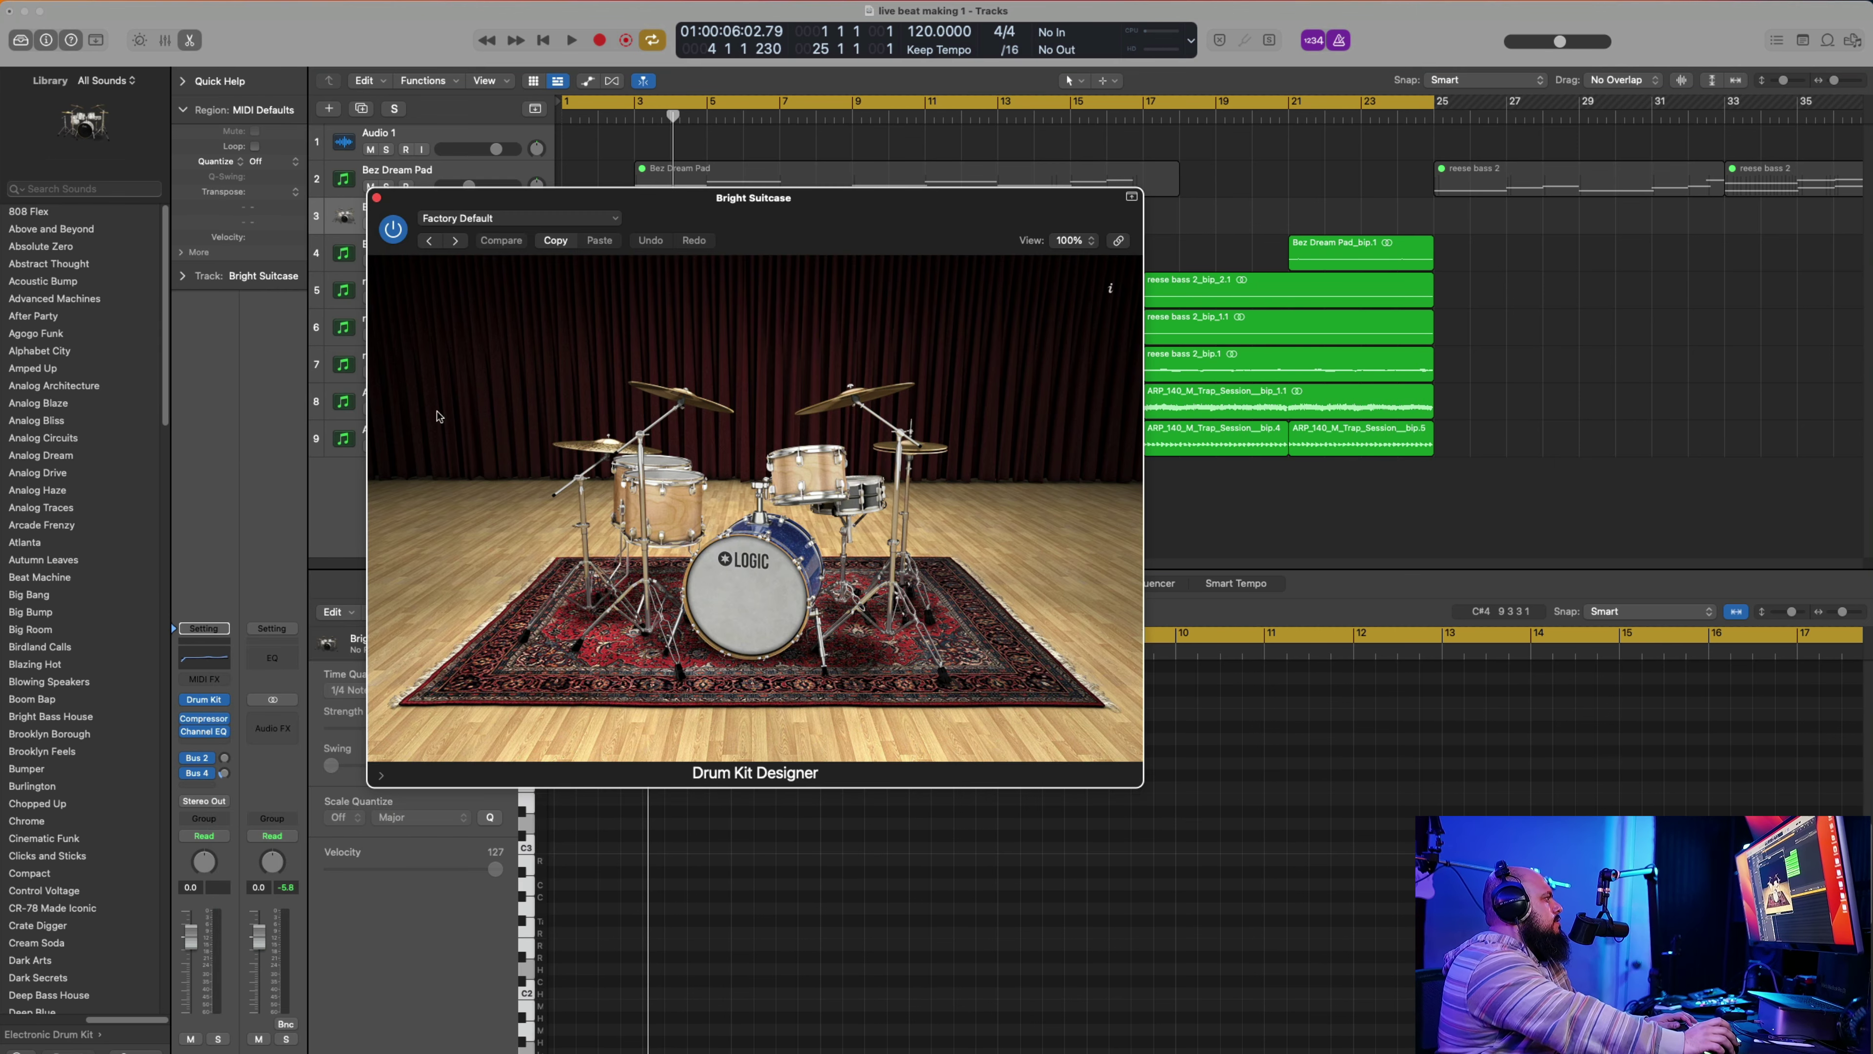
Step: Audition the kick drum and a crash cymbal in Drum Kit Designer, and close the plug-in window
left_click(766, 576)
left_click(686, 408)
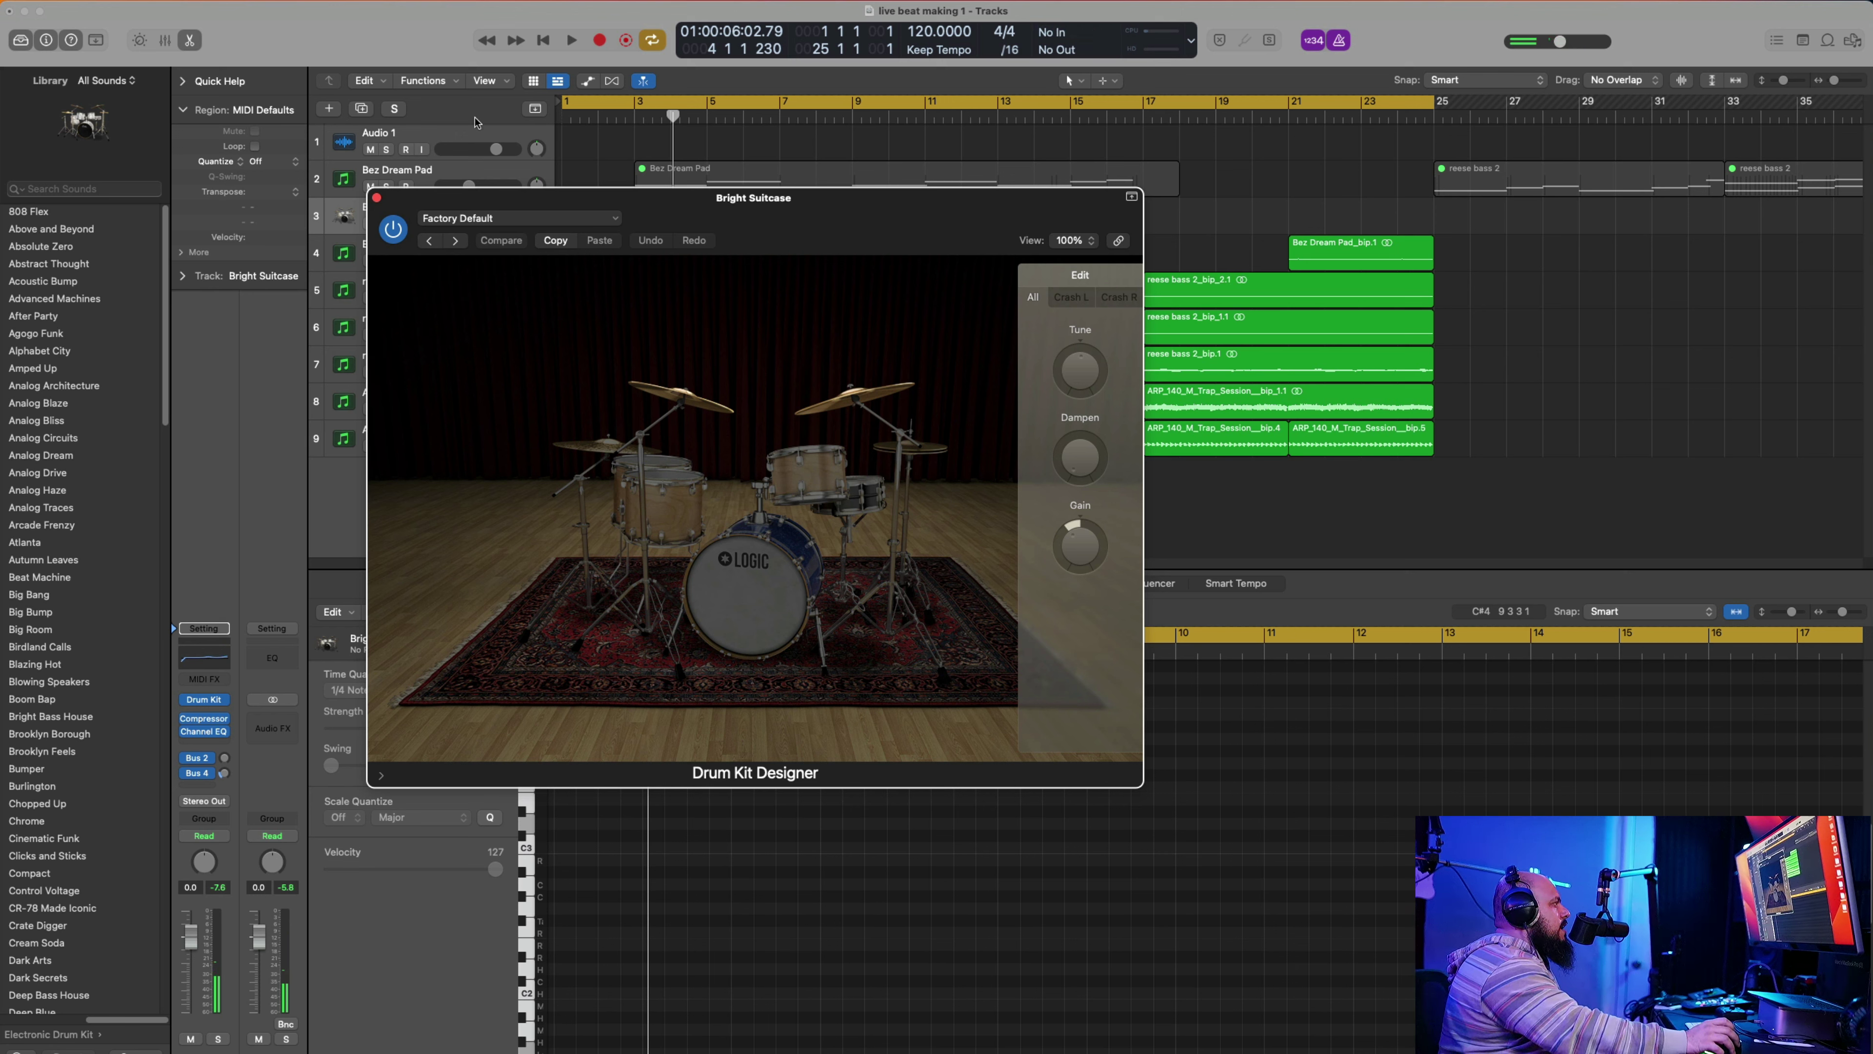
left_click(377, 199)
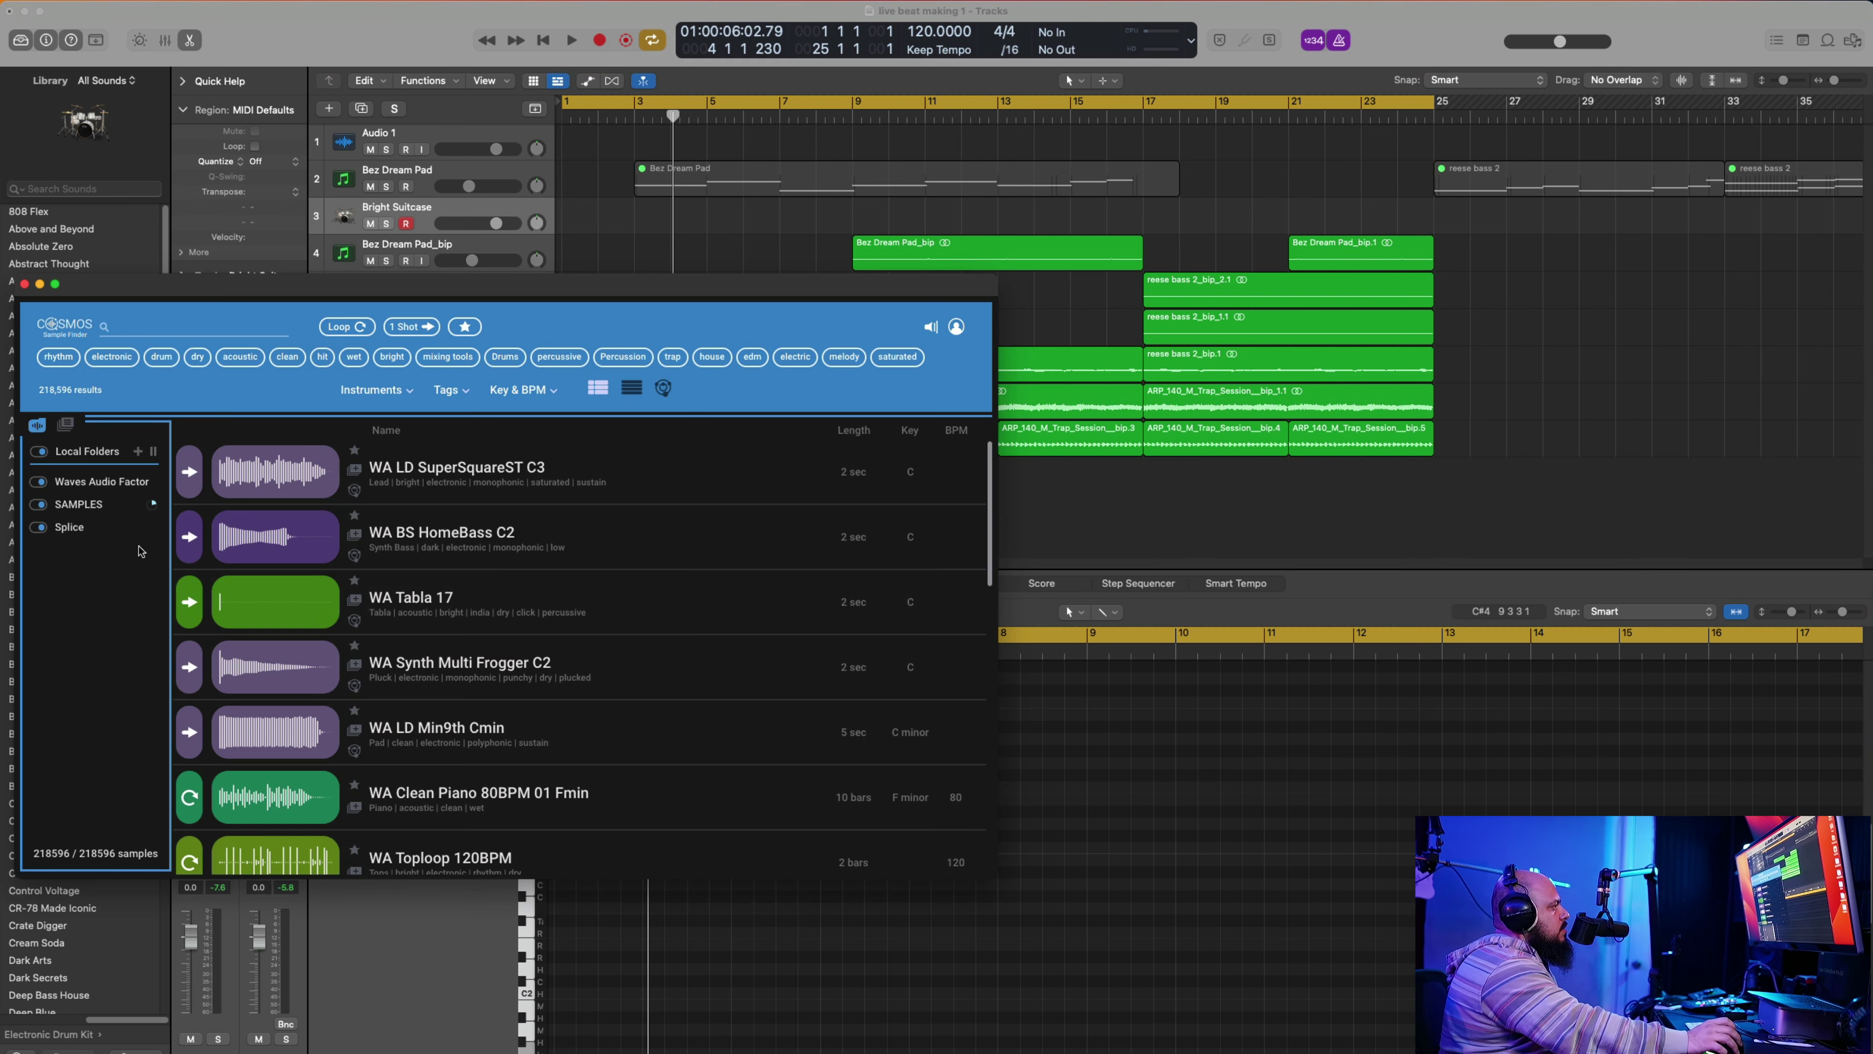
Step: Switch to COSMOS, search all local folders for "trap drums" and preview the Cymatics Orchid Trap Drum Loop 4
left_click(101, 508)
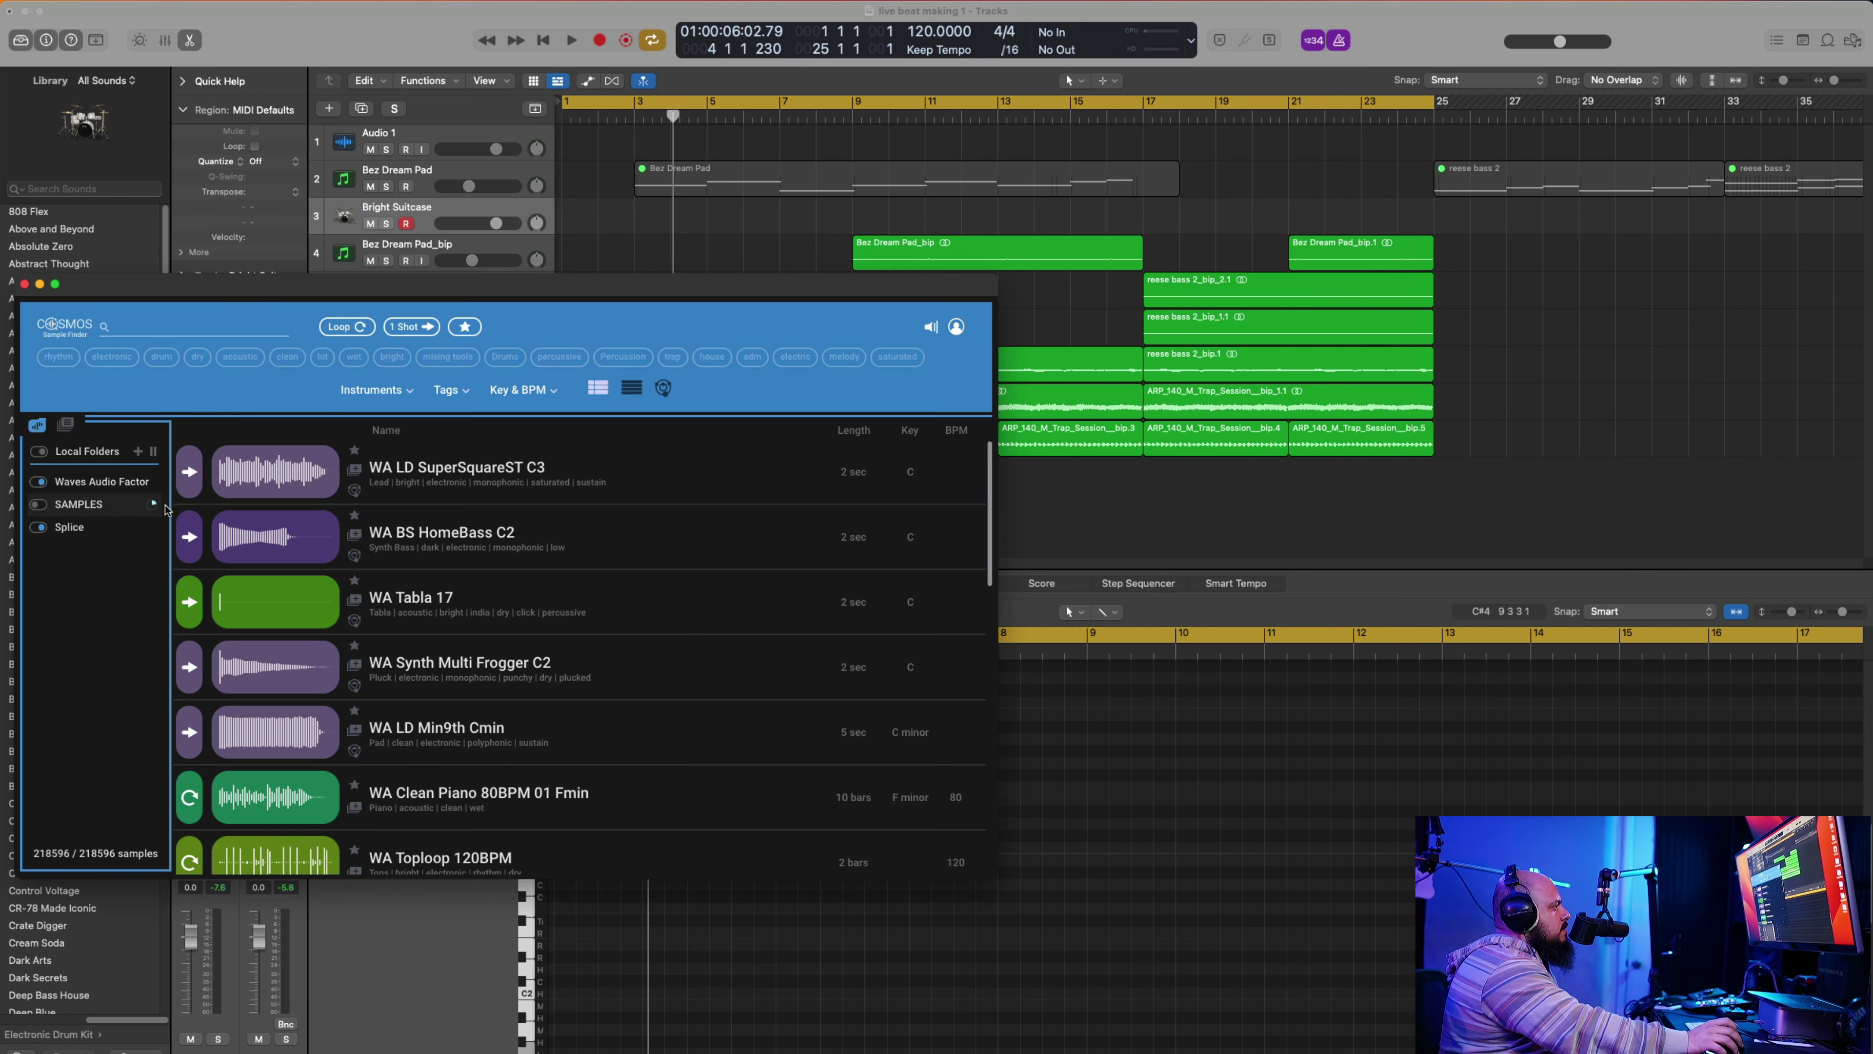
left_click(145, 328)
type("trap ")
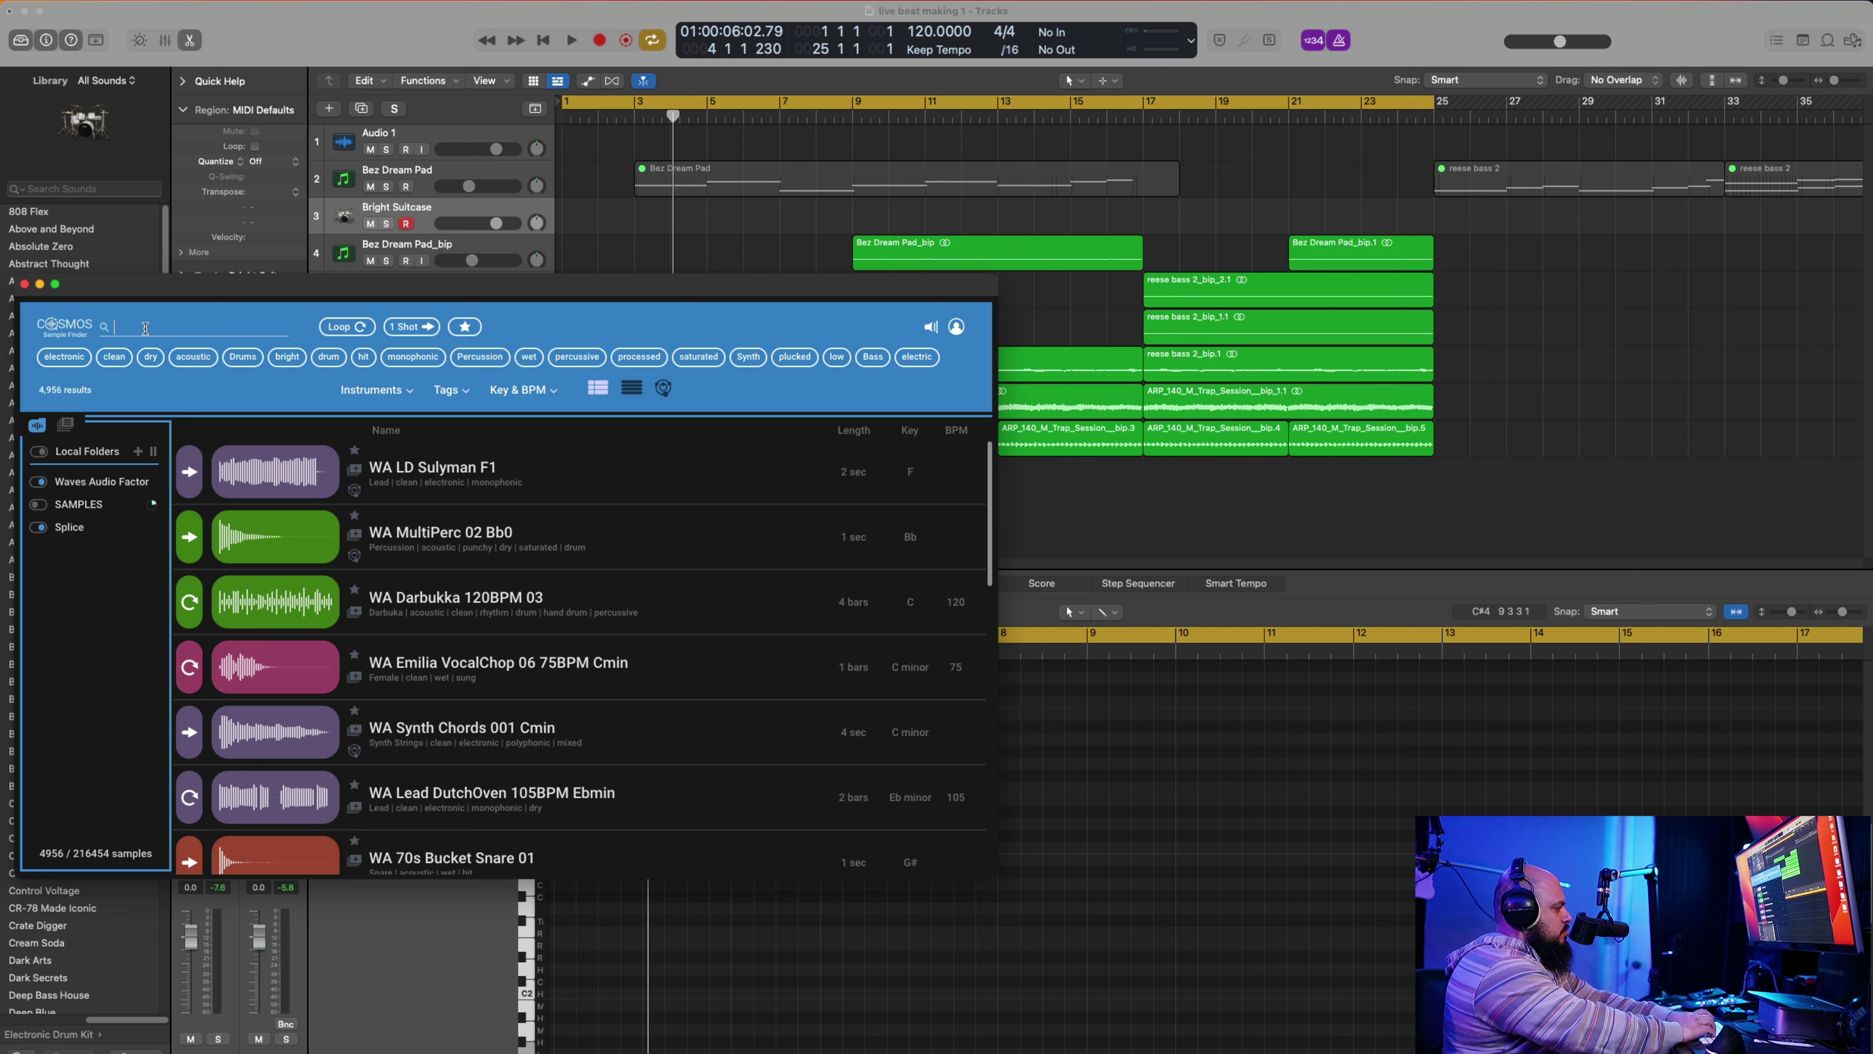
type("drums")
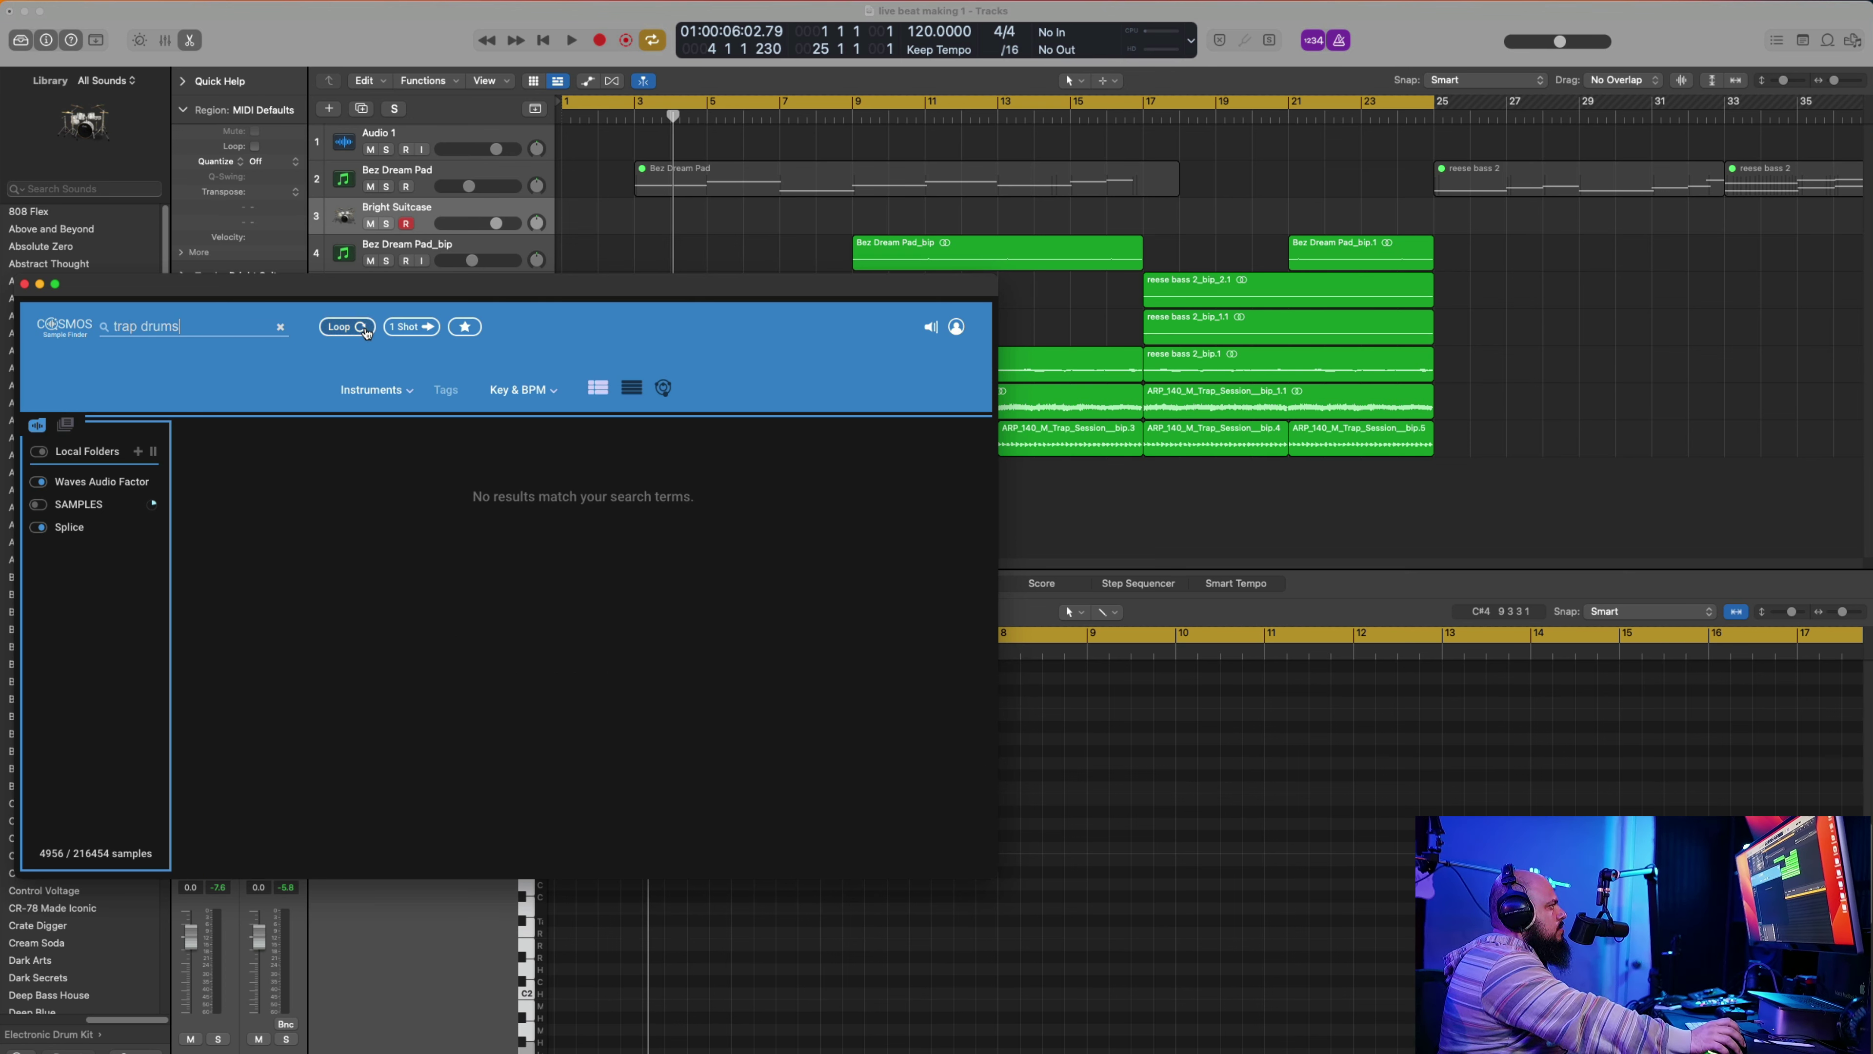
left_click(38, 505)
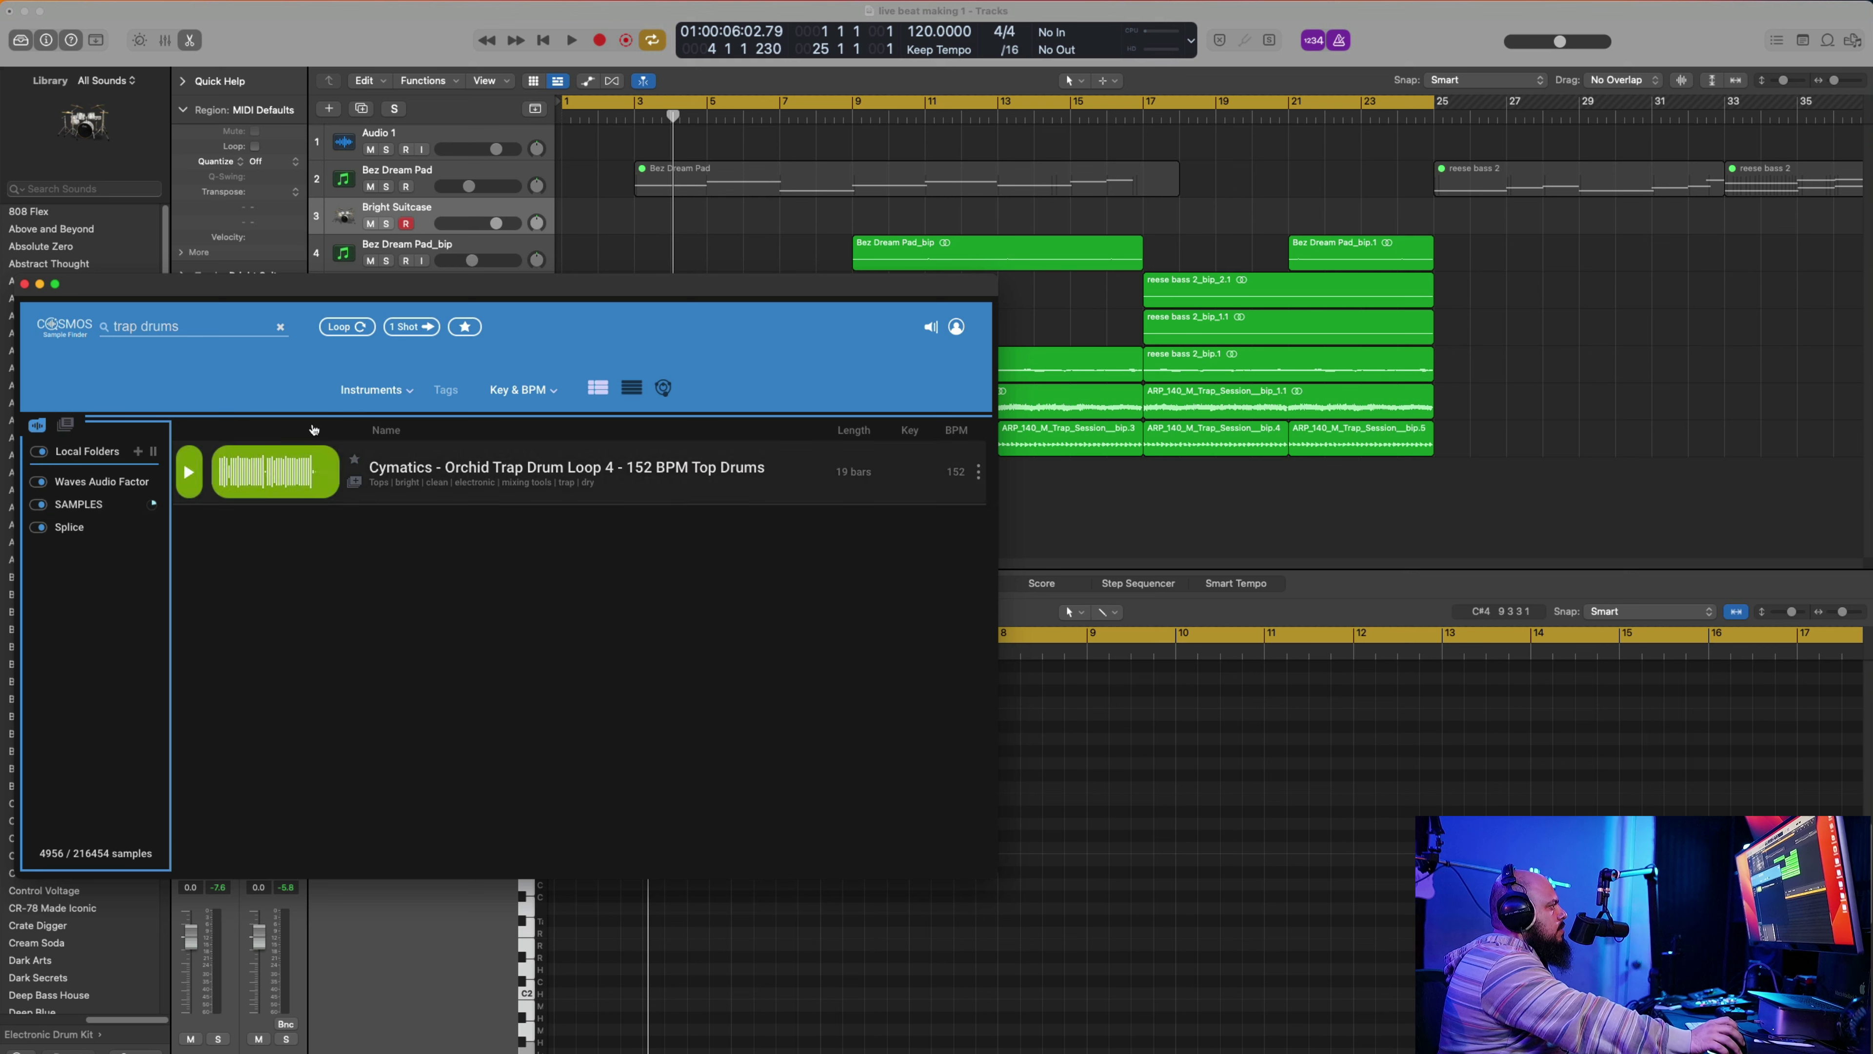
left_click(189, 476)
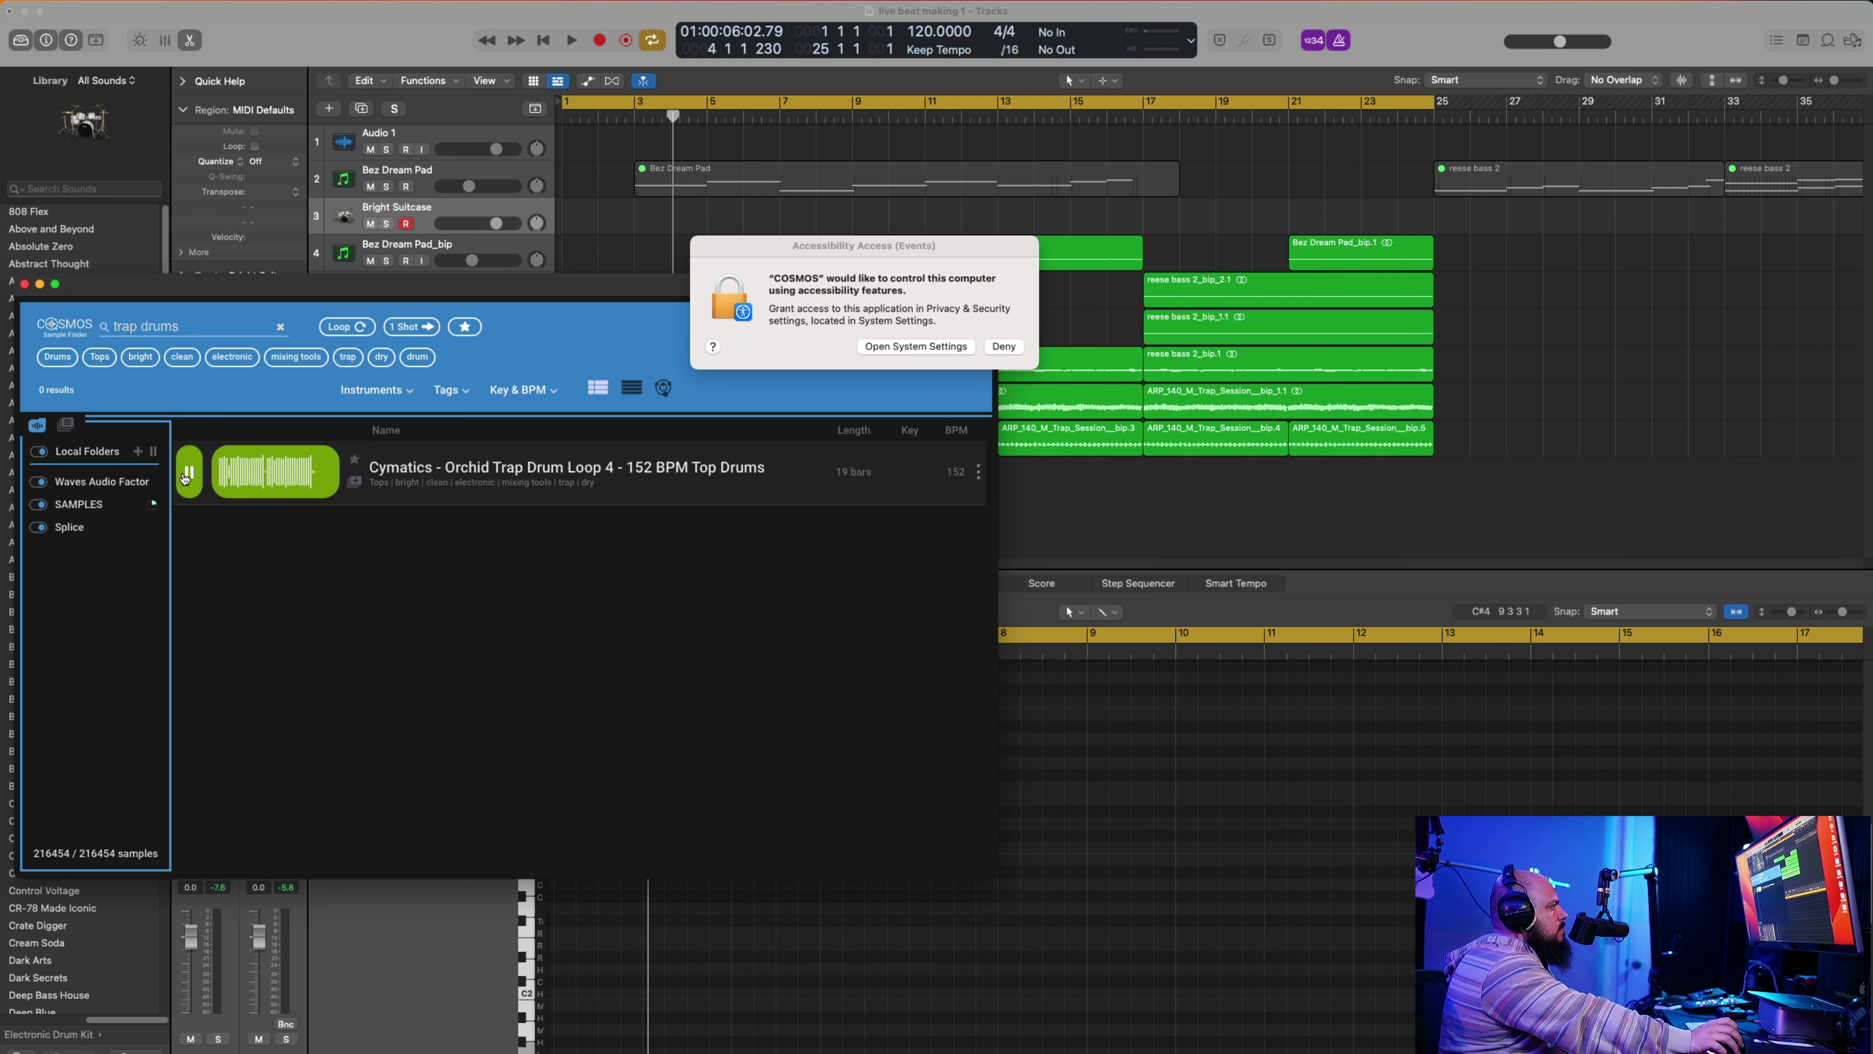
Step: Allow COSMOS to control the computer in the macOS Accessibility settings, entering the account password, and close System Settings
left_click(948, 347)
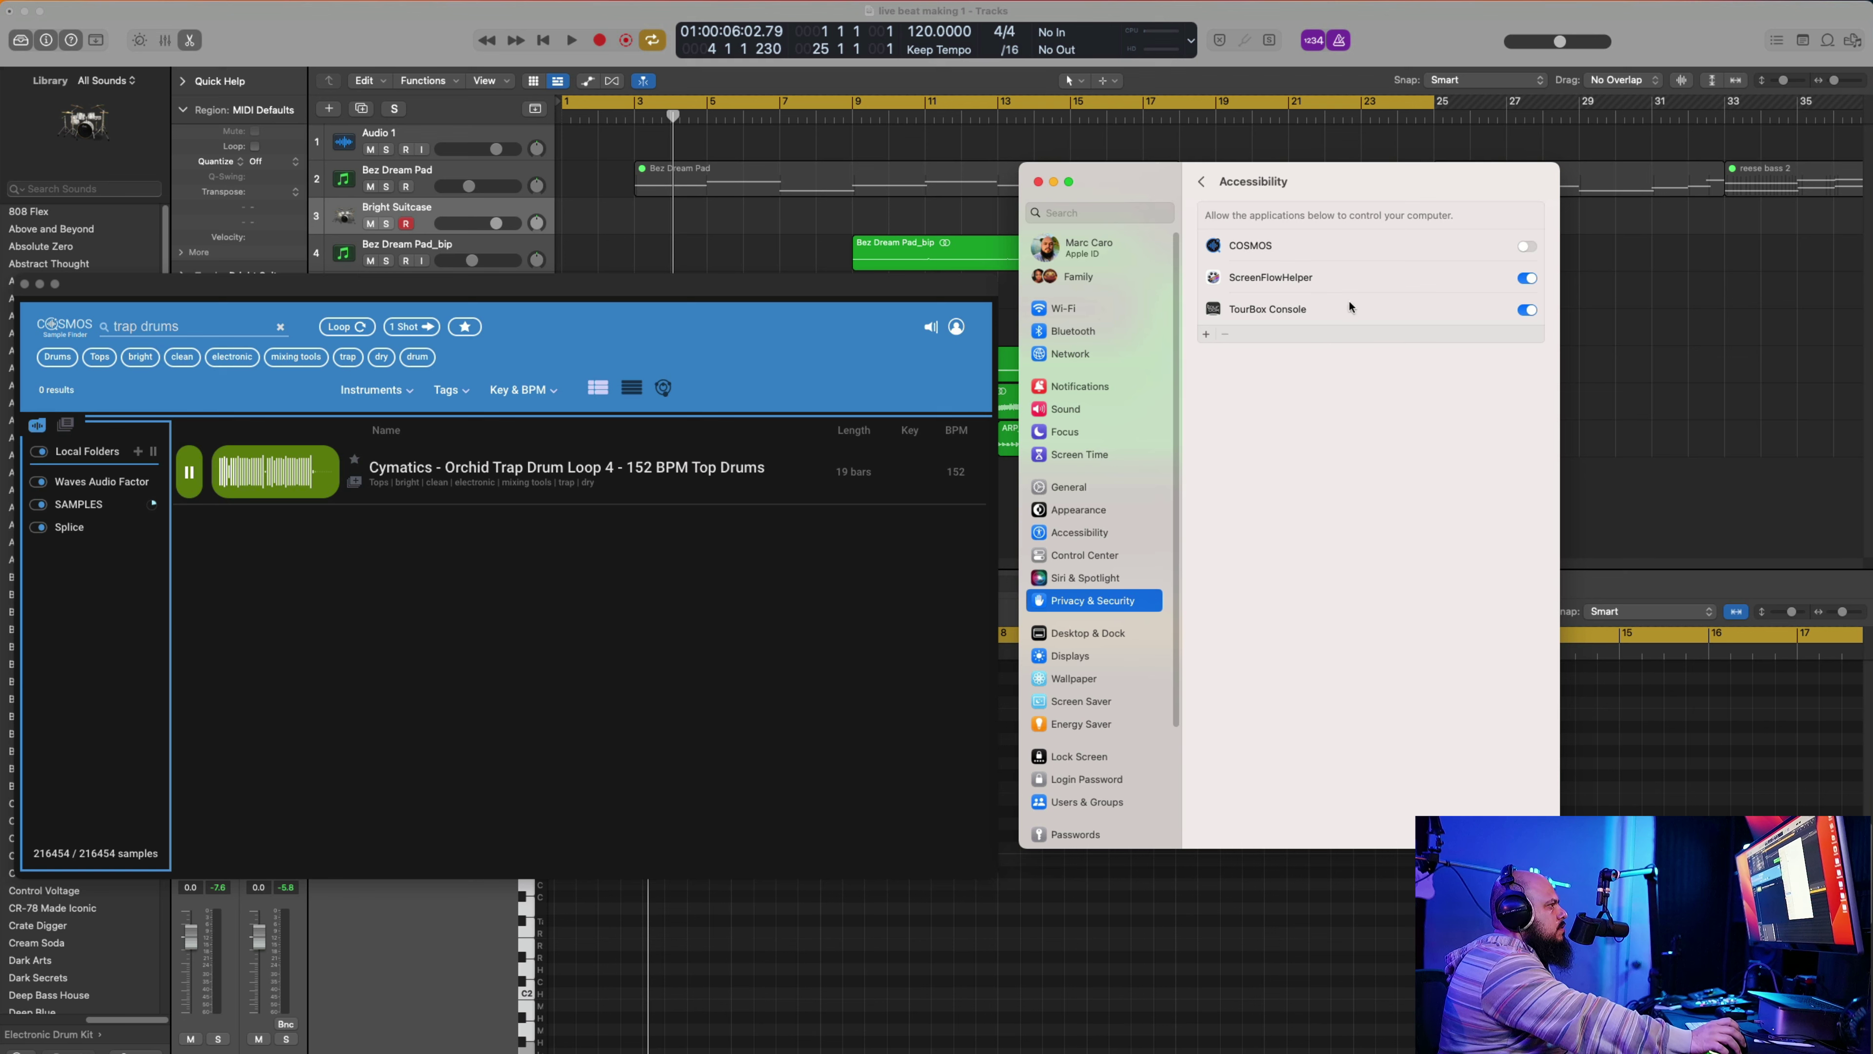
left_click(1527, 253)
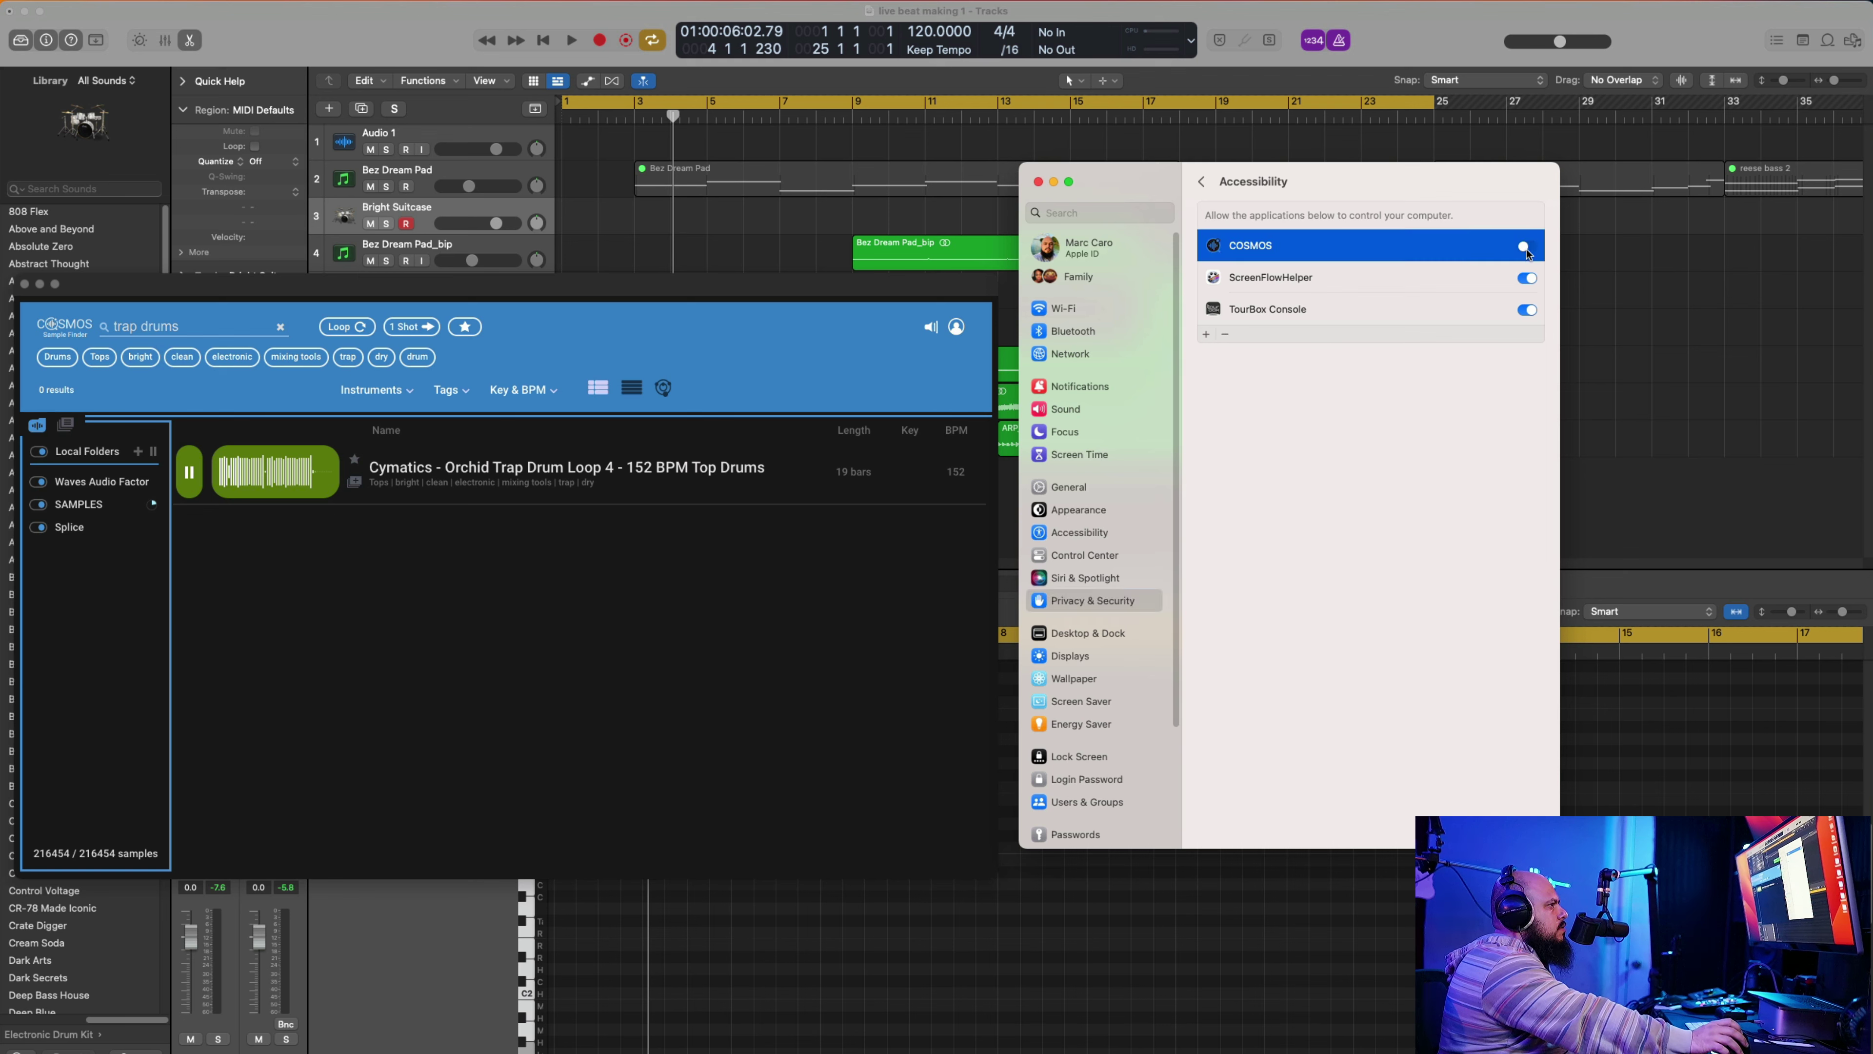
left_click(1527, 254)
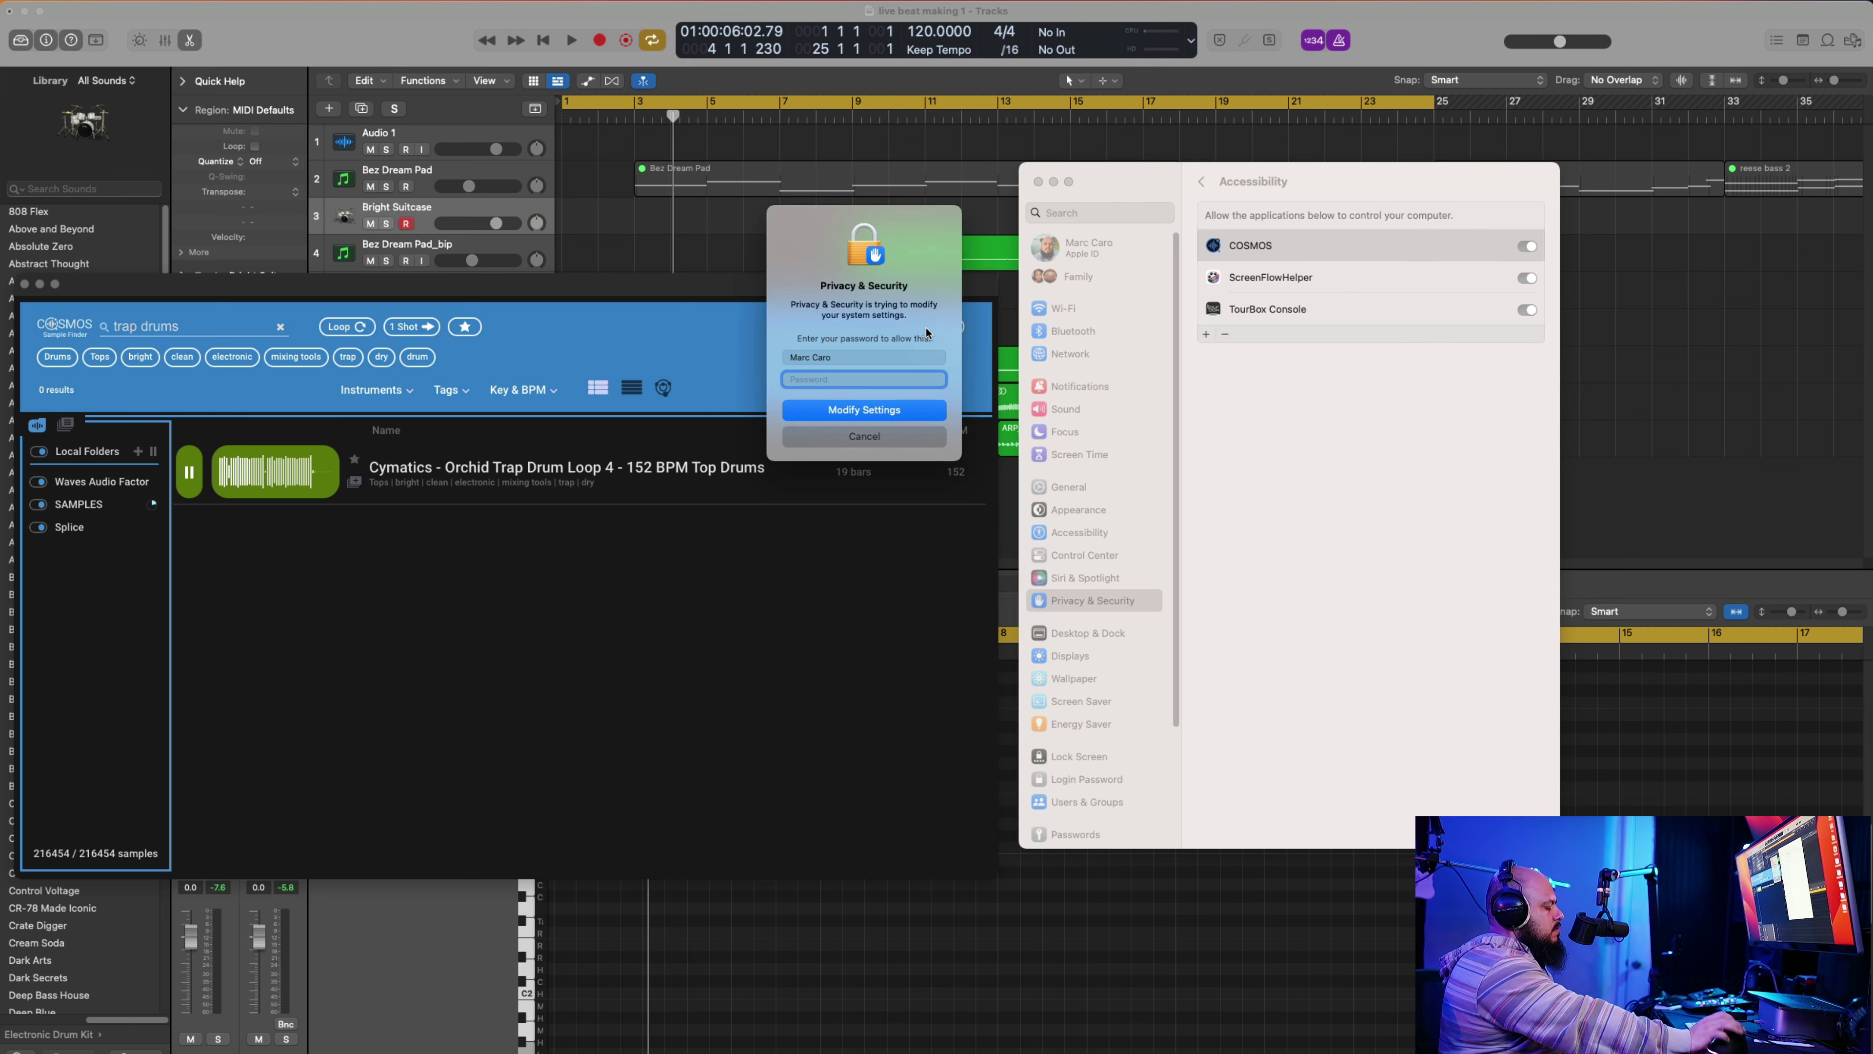
type("•••")
key("Return")
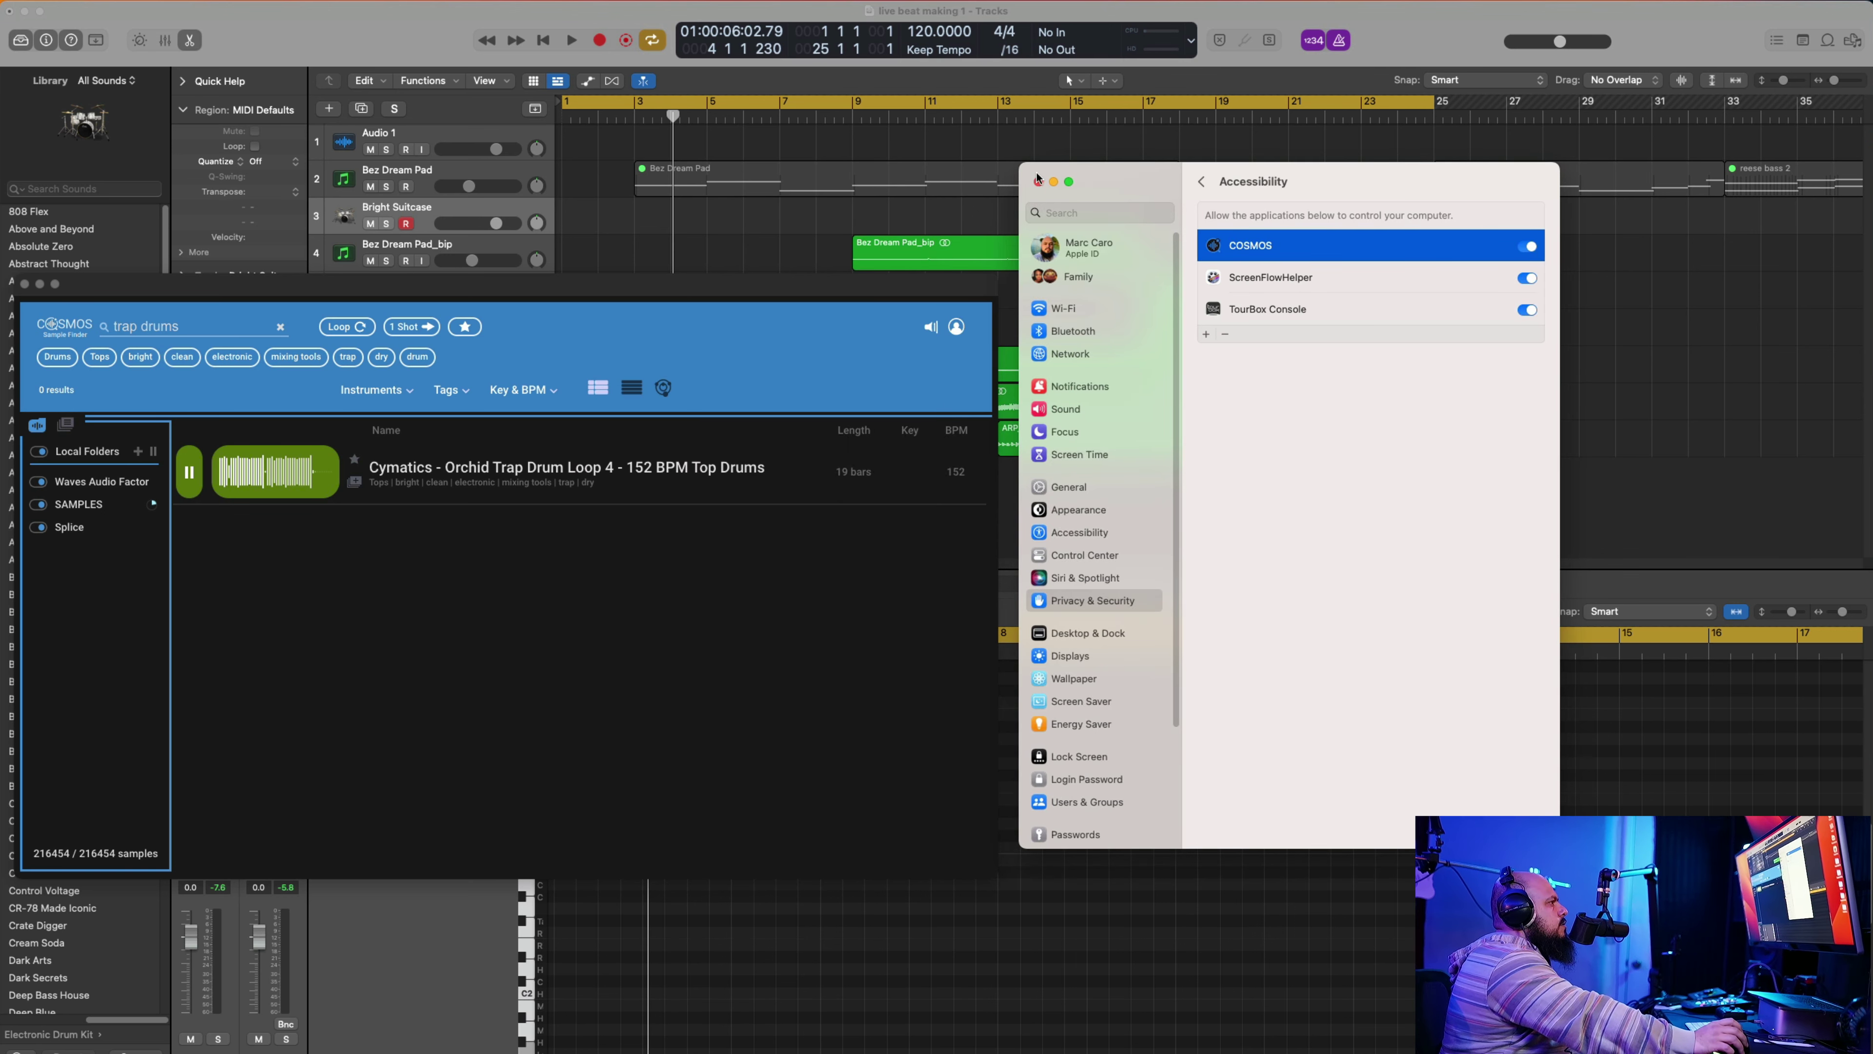
left_click(1039, 183)
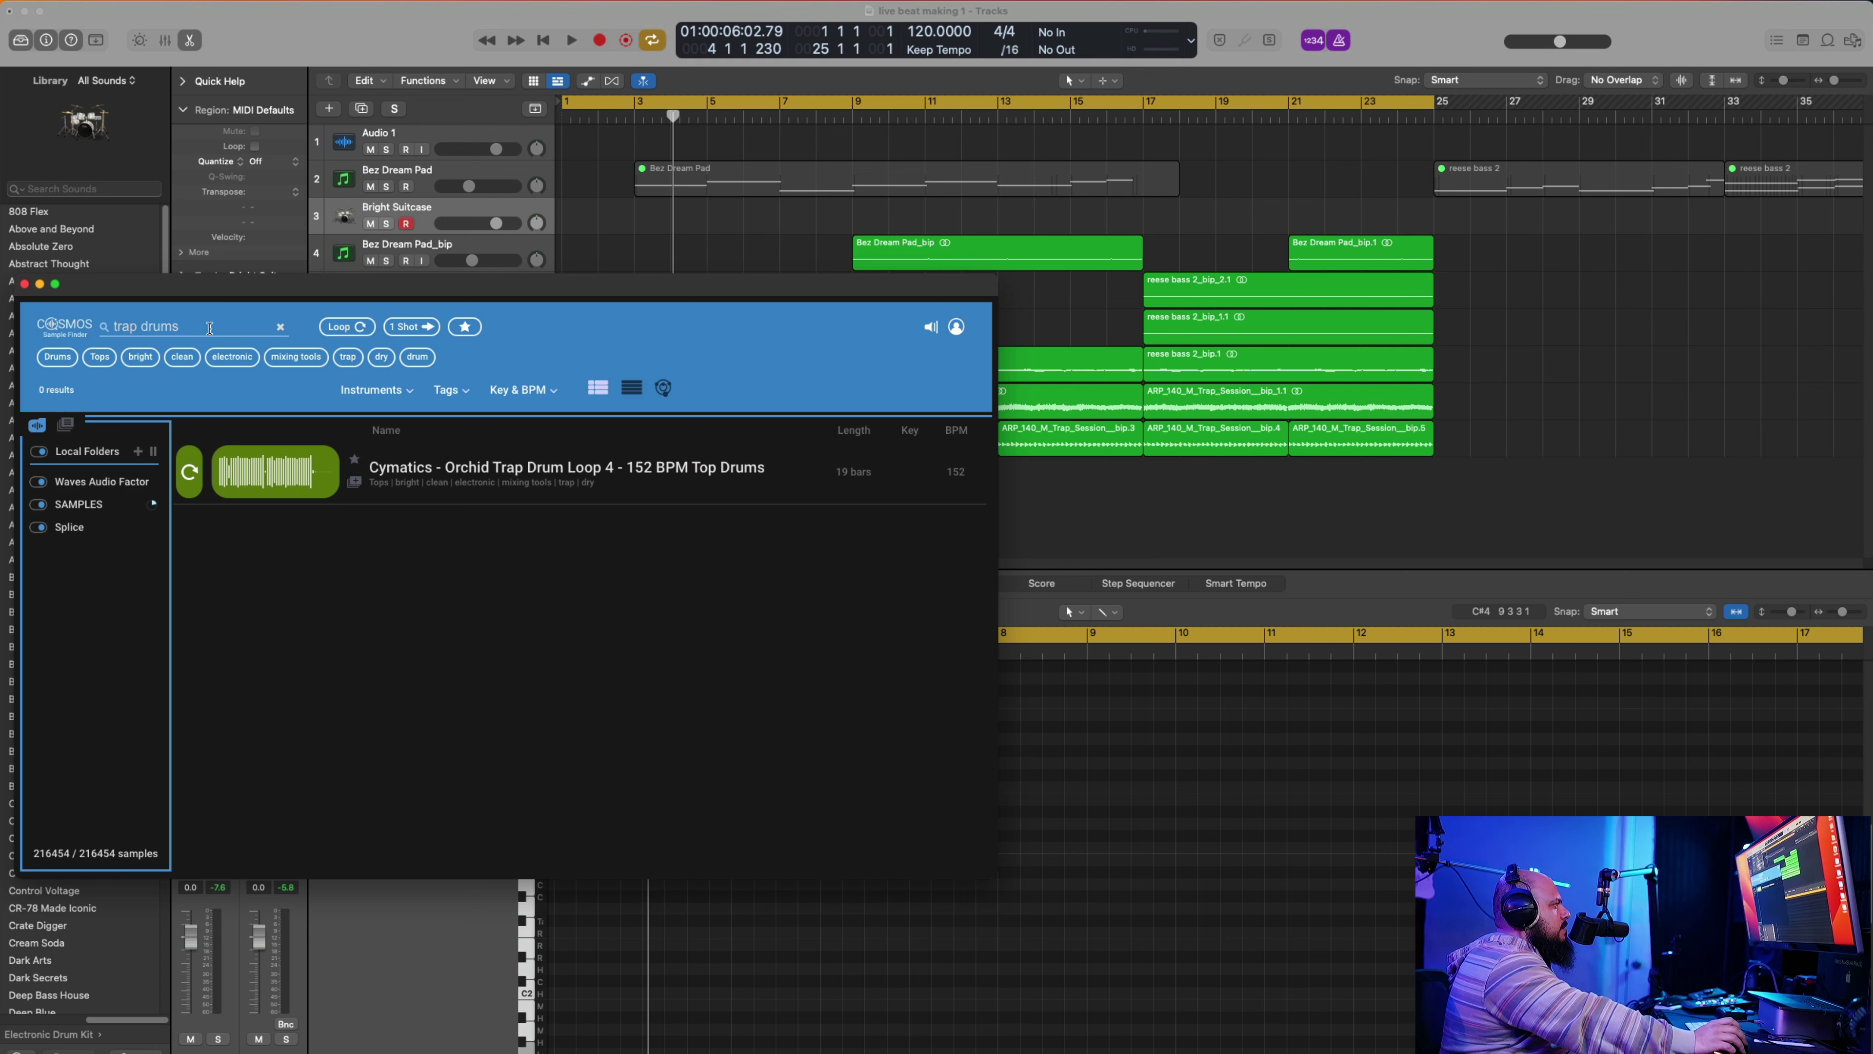
Step: Clear the search, filter the samples to Drums loops and preview several, including WA Breakbeat 90BPM 11
left_click(279, 329)
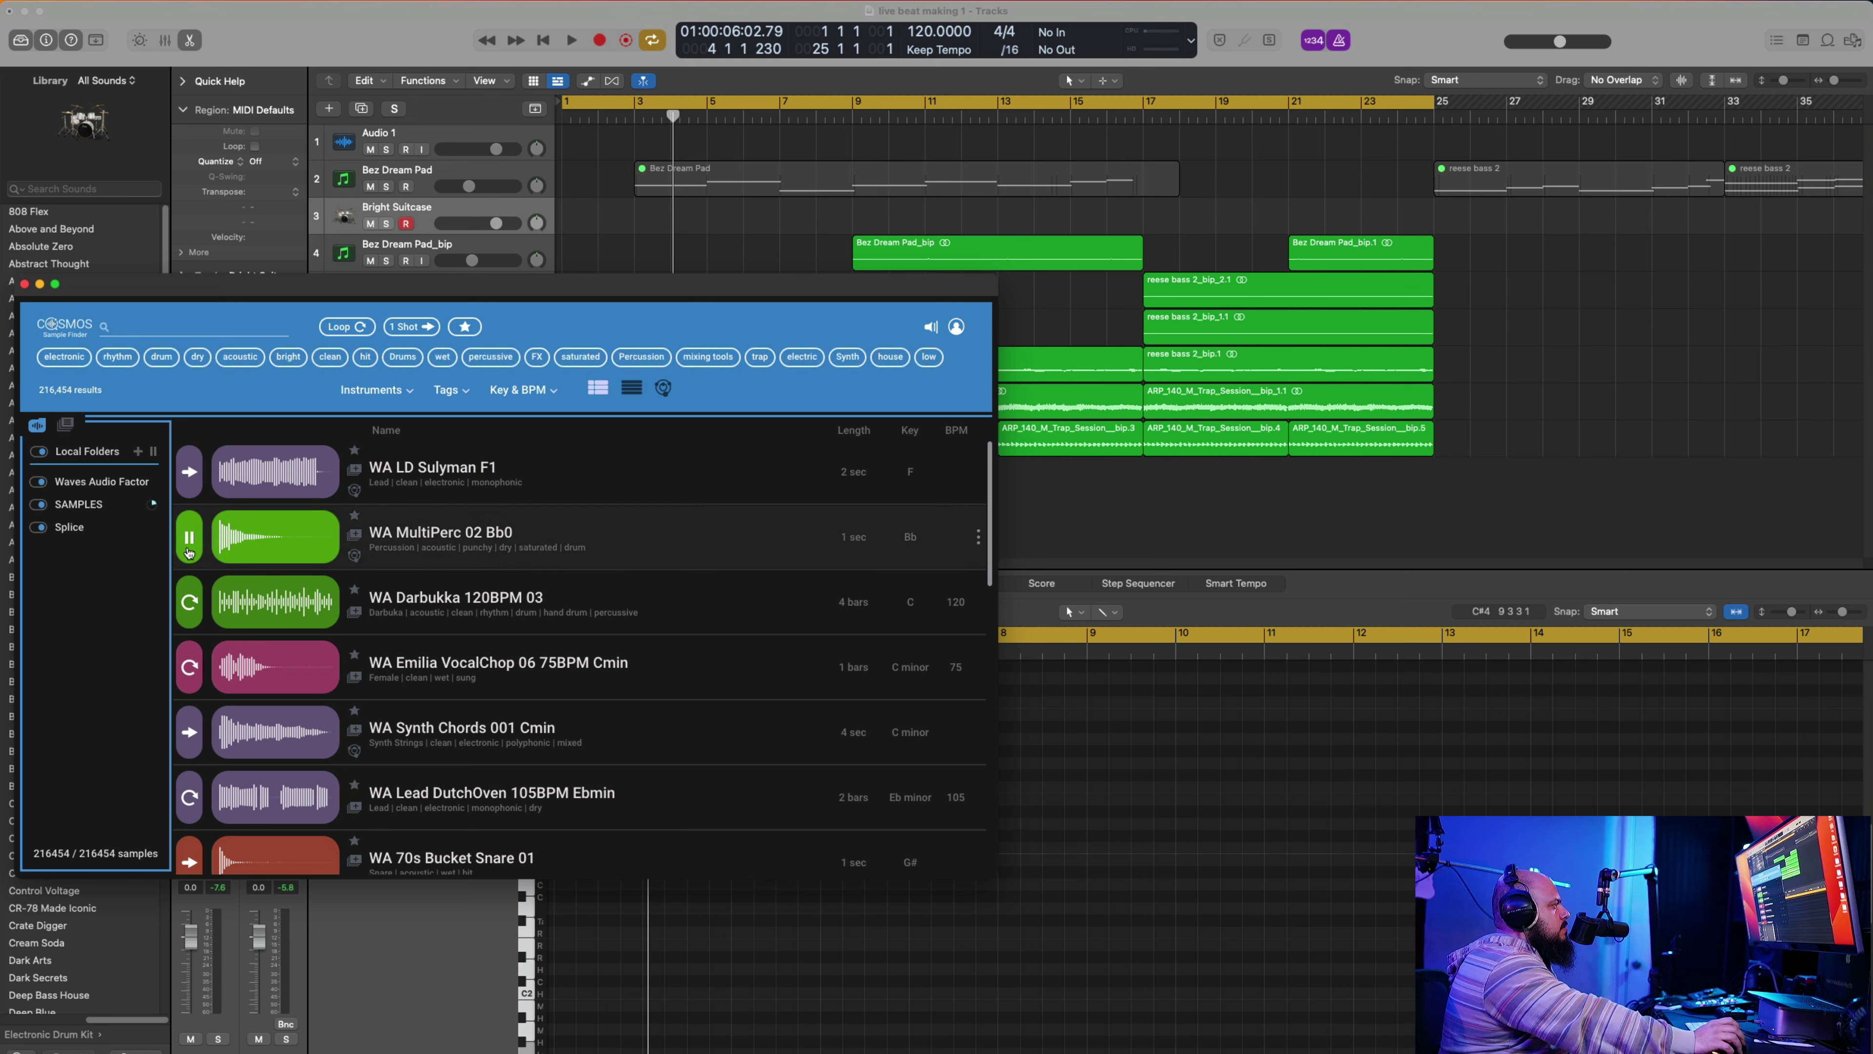
left_click(396, 357)
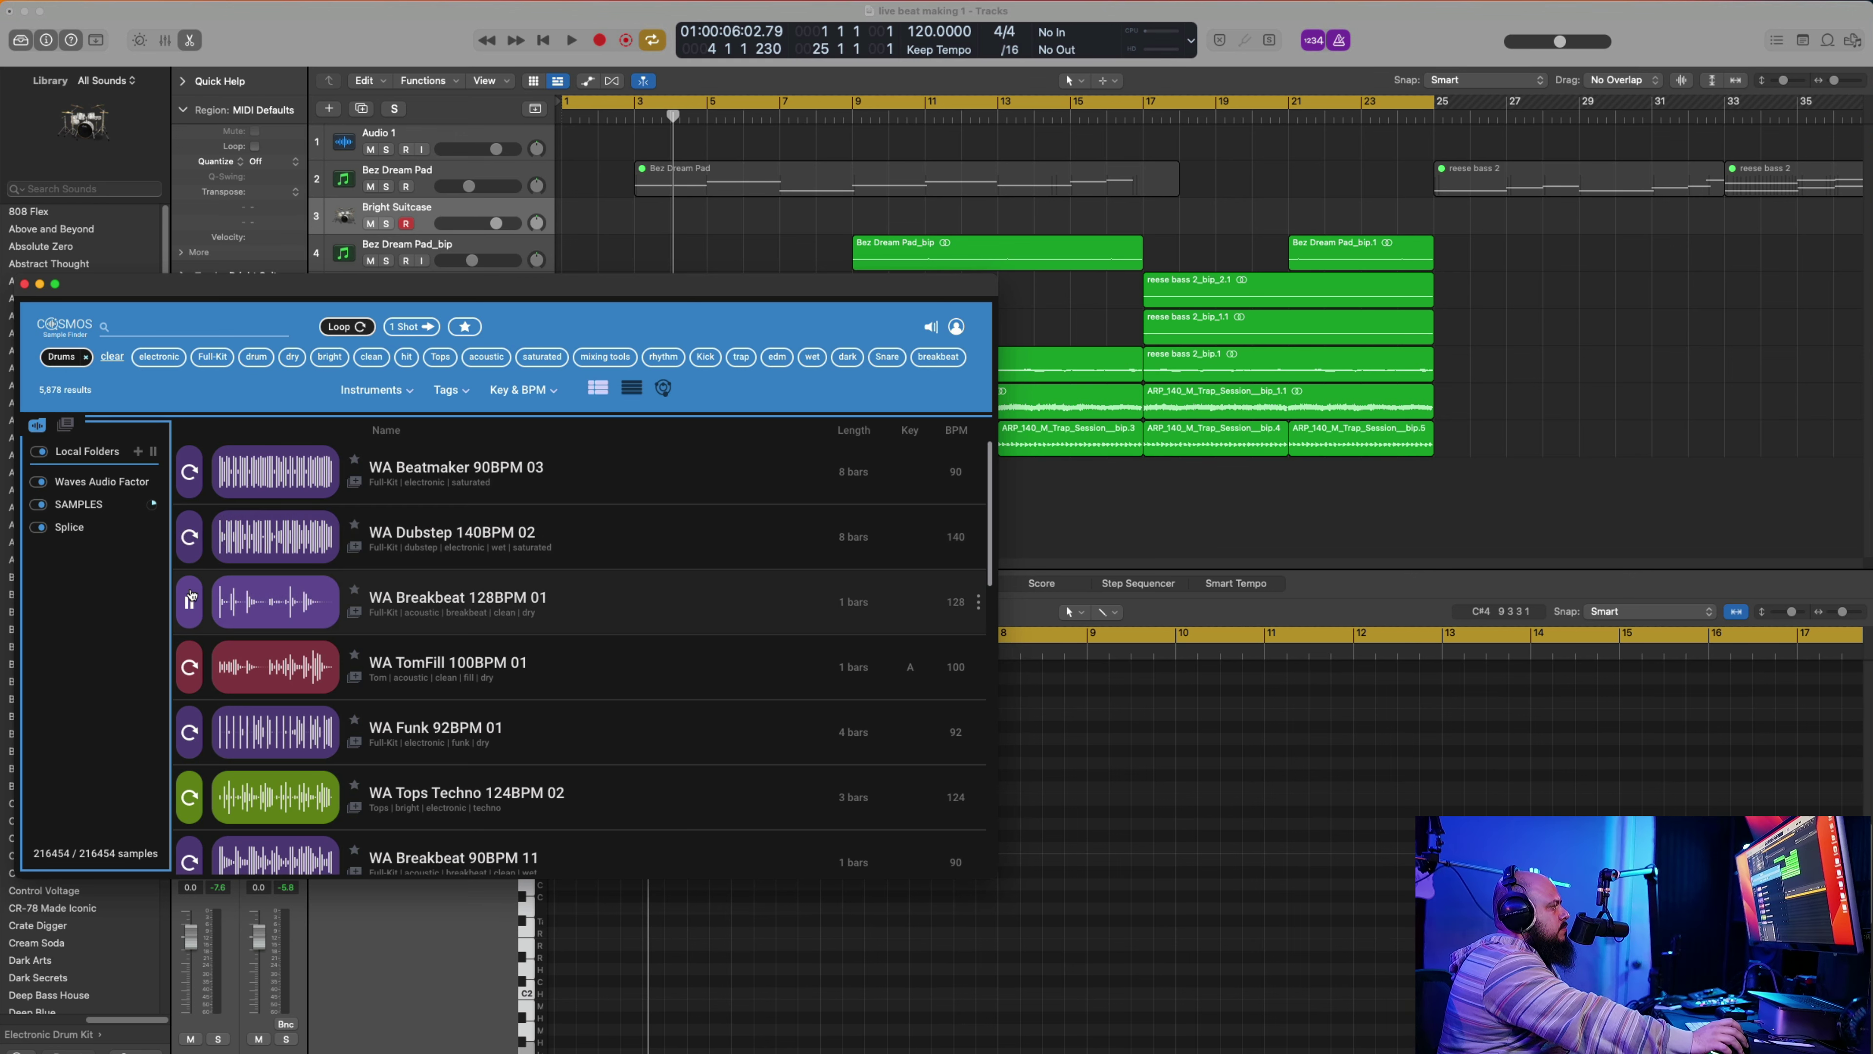
left_click(189, 797)
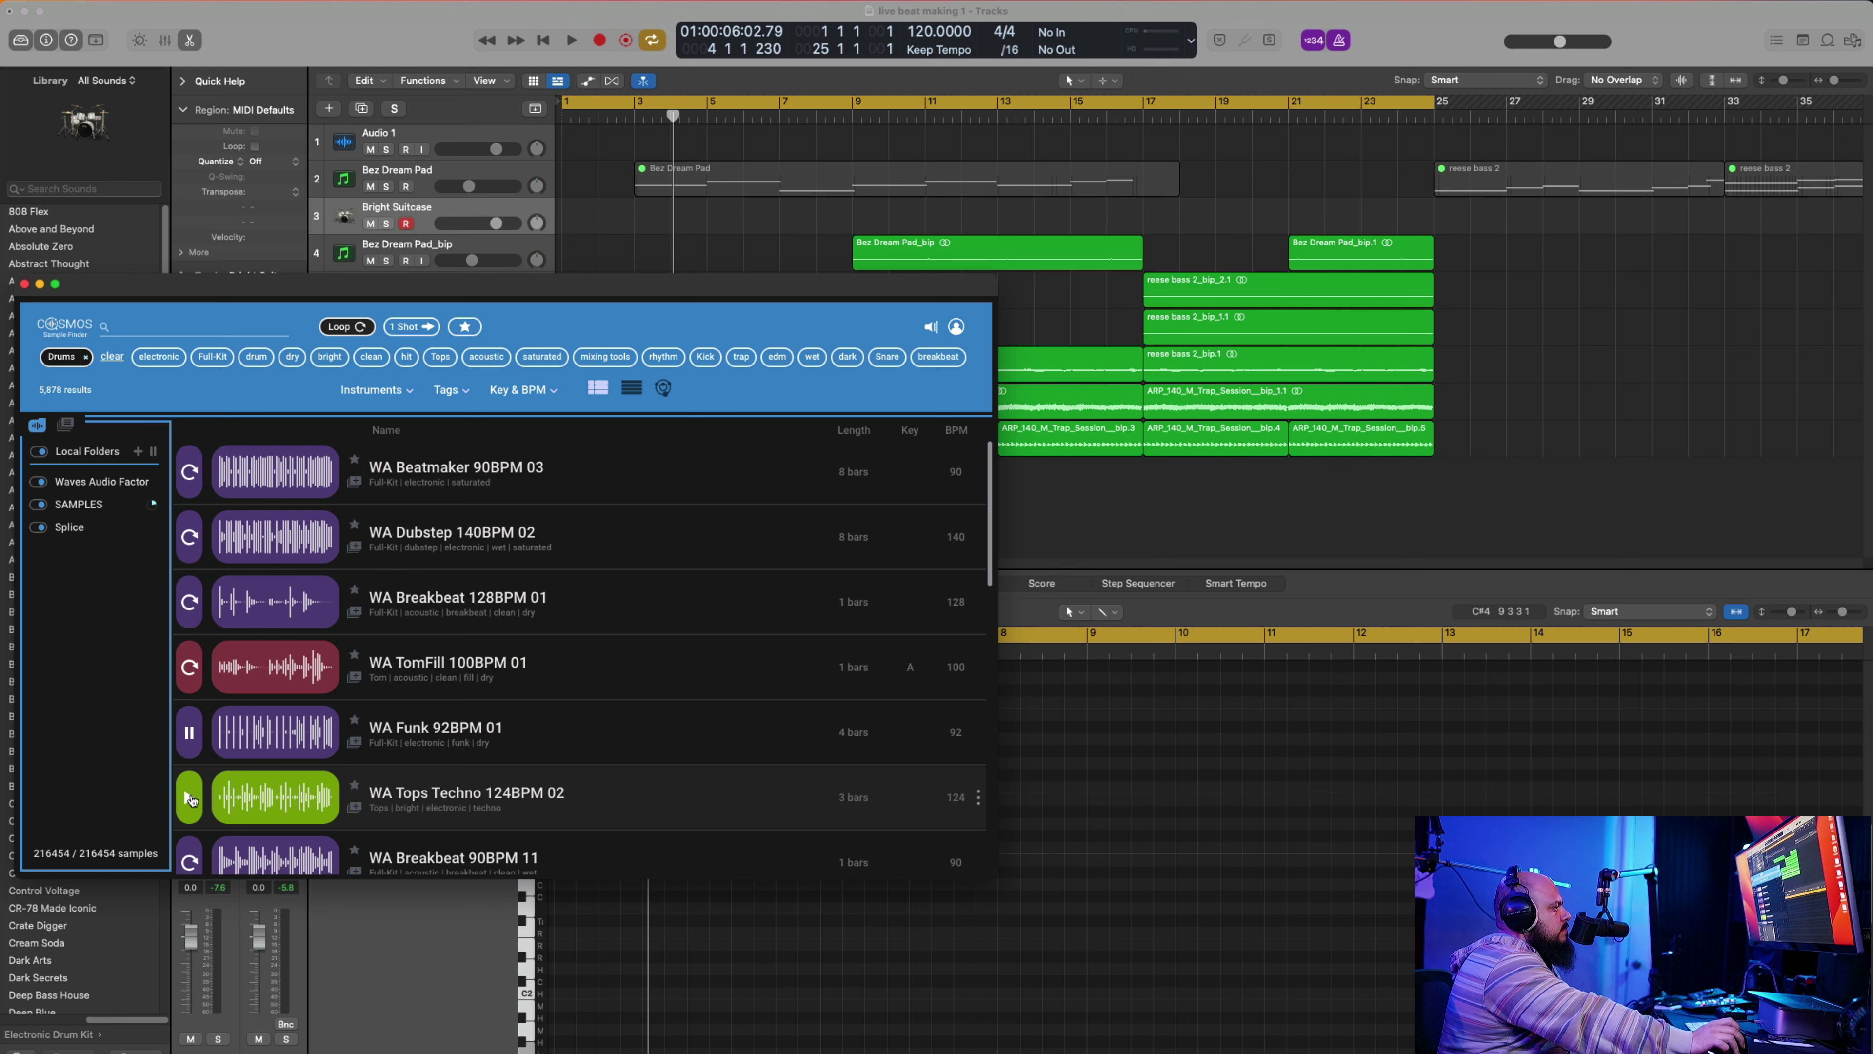
scroll(295, 664, "down", 3)
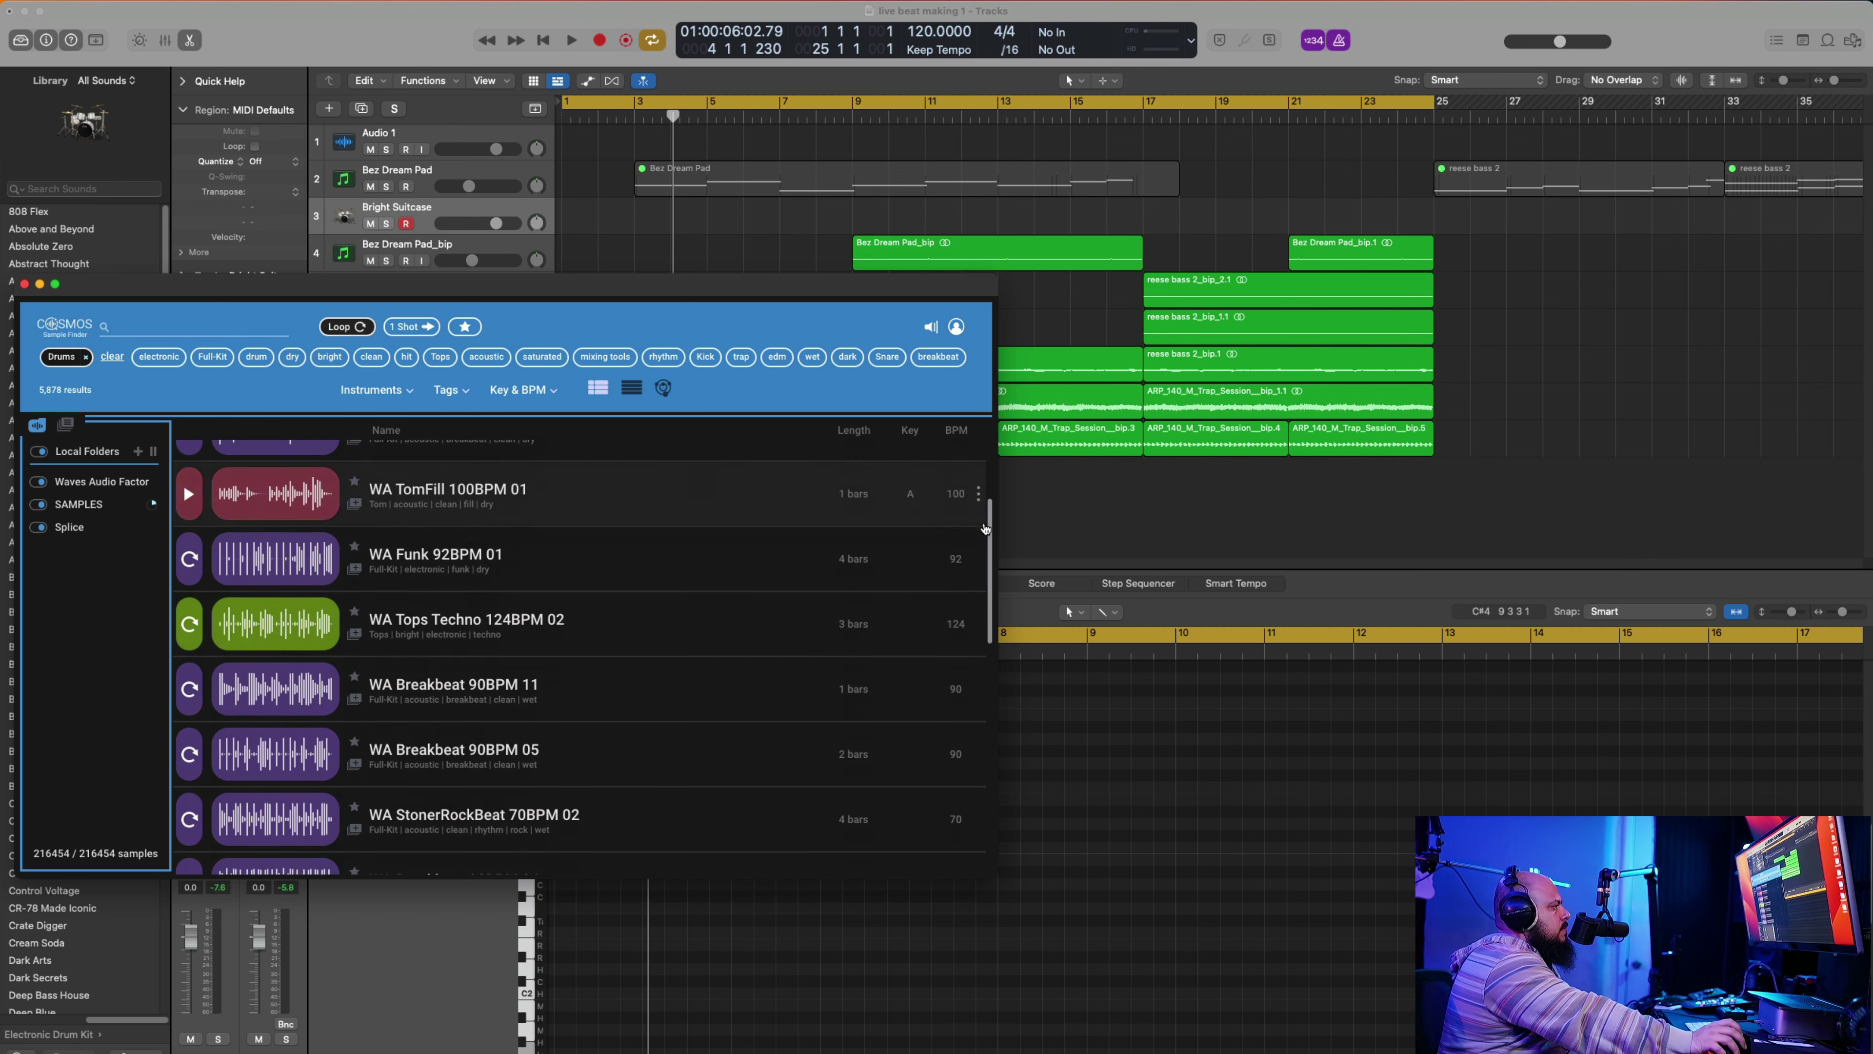
left_click(189, 691)
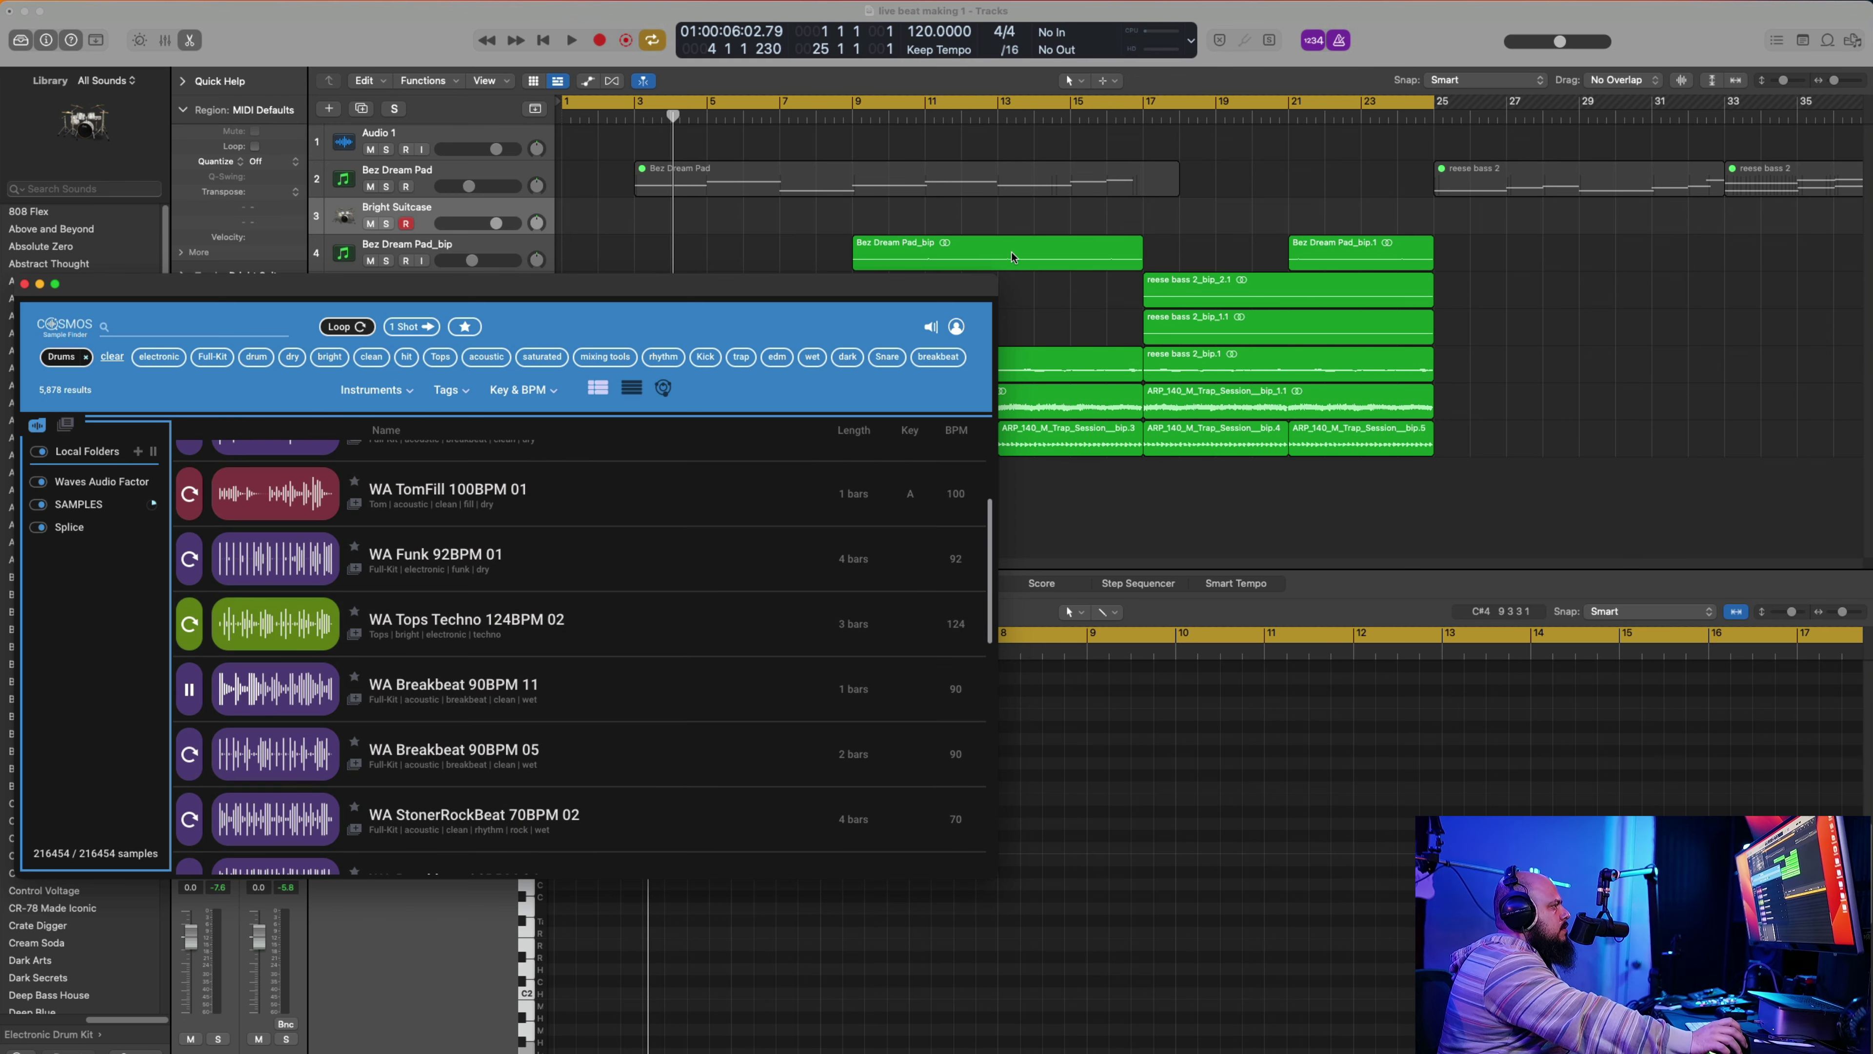
Step: Place WA Breakbeat 90BPM 11 on a new track at bar 9 in Logic Pro and audition it stretched to four bars
mouse_move(938, 331)
left_click(572, 41)
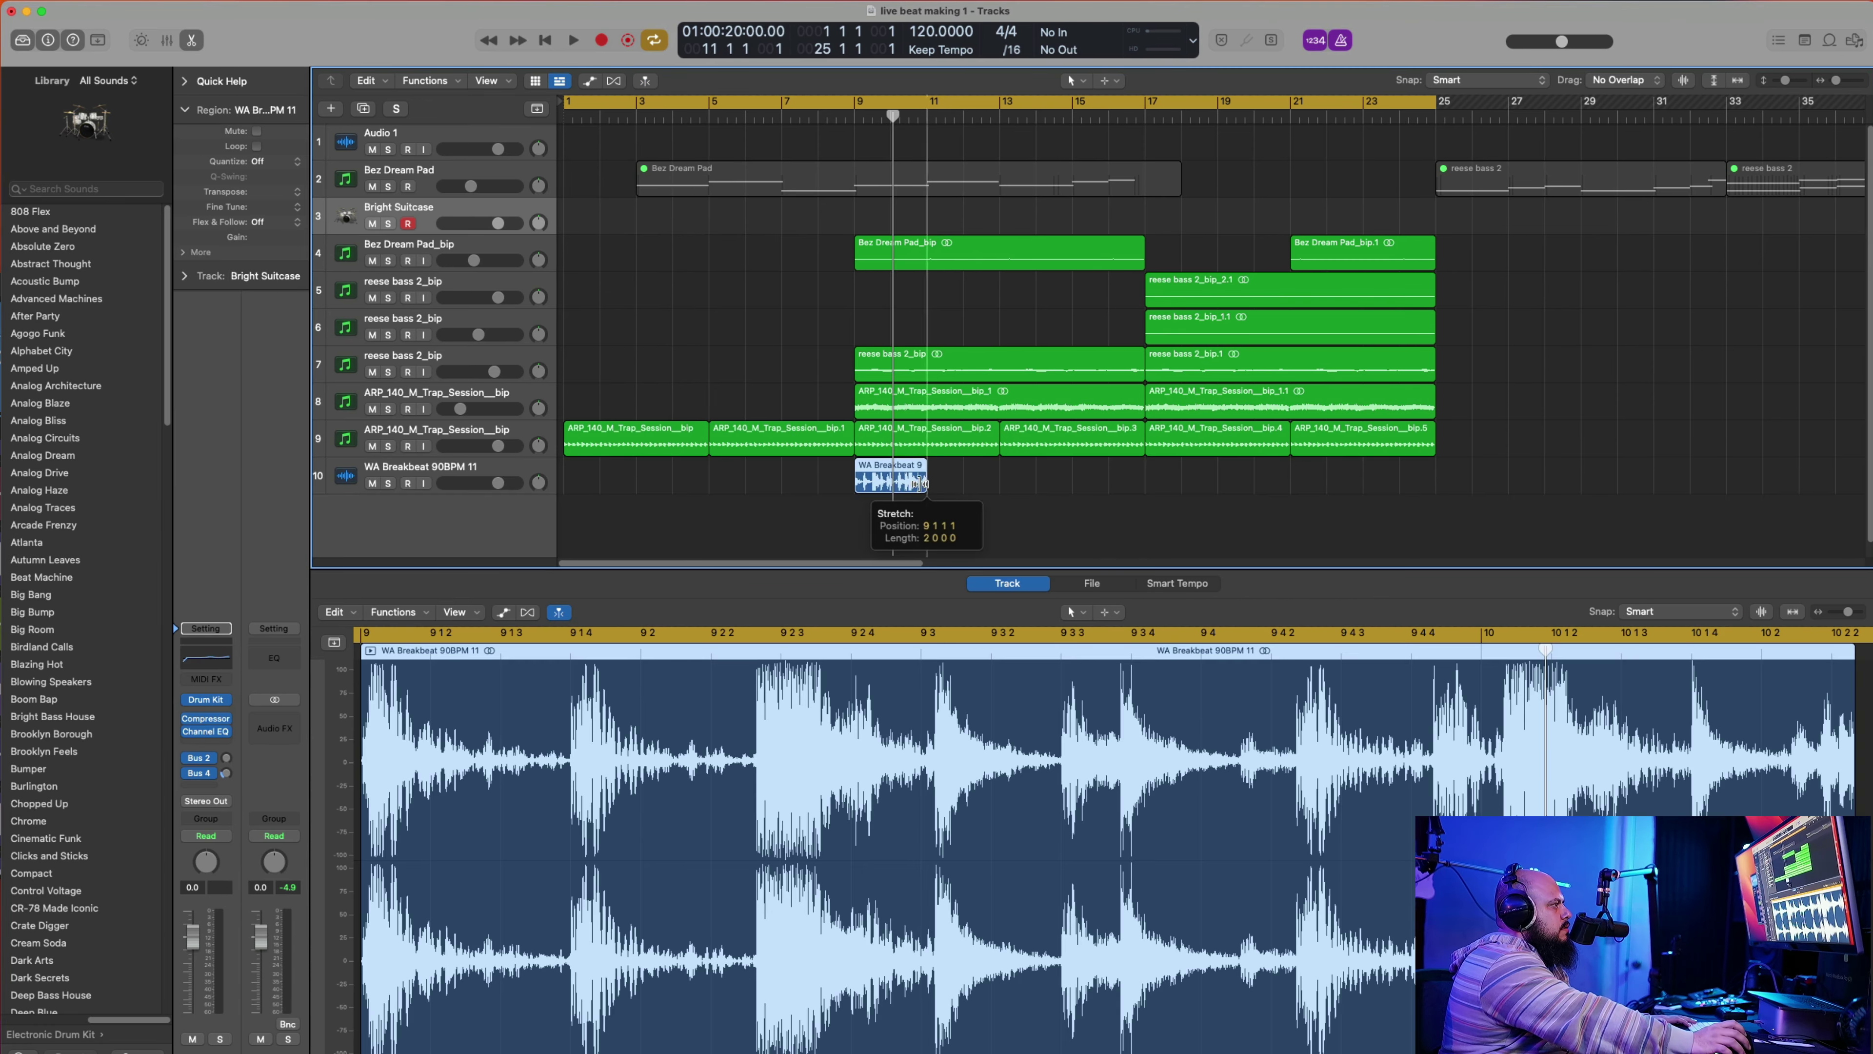
left_click_drag(908, 508, 996, 508)
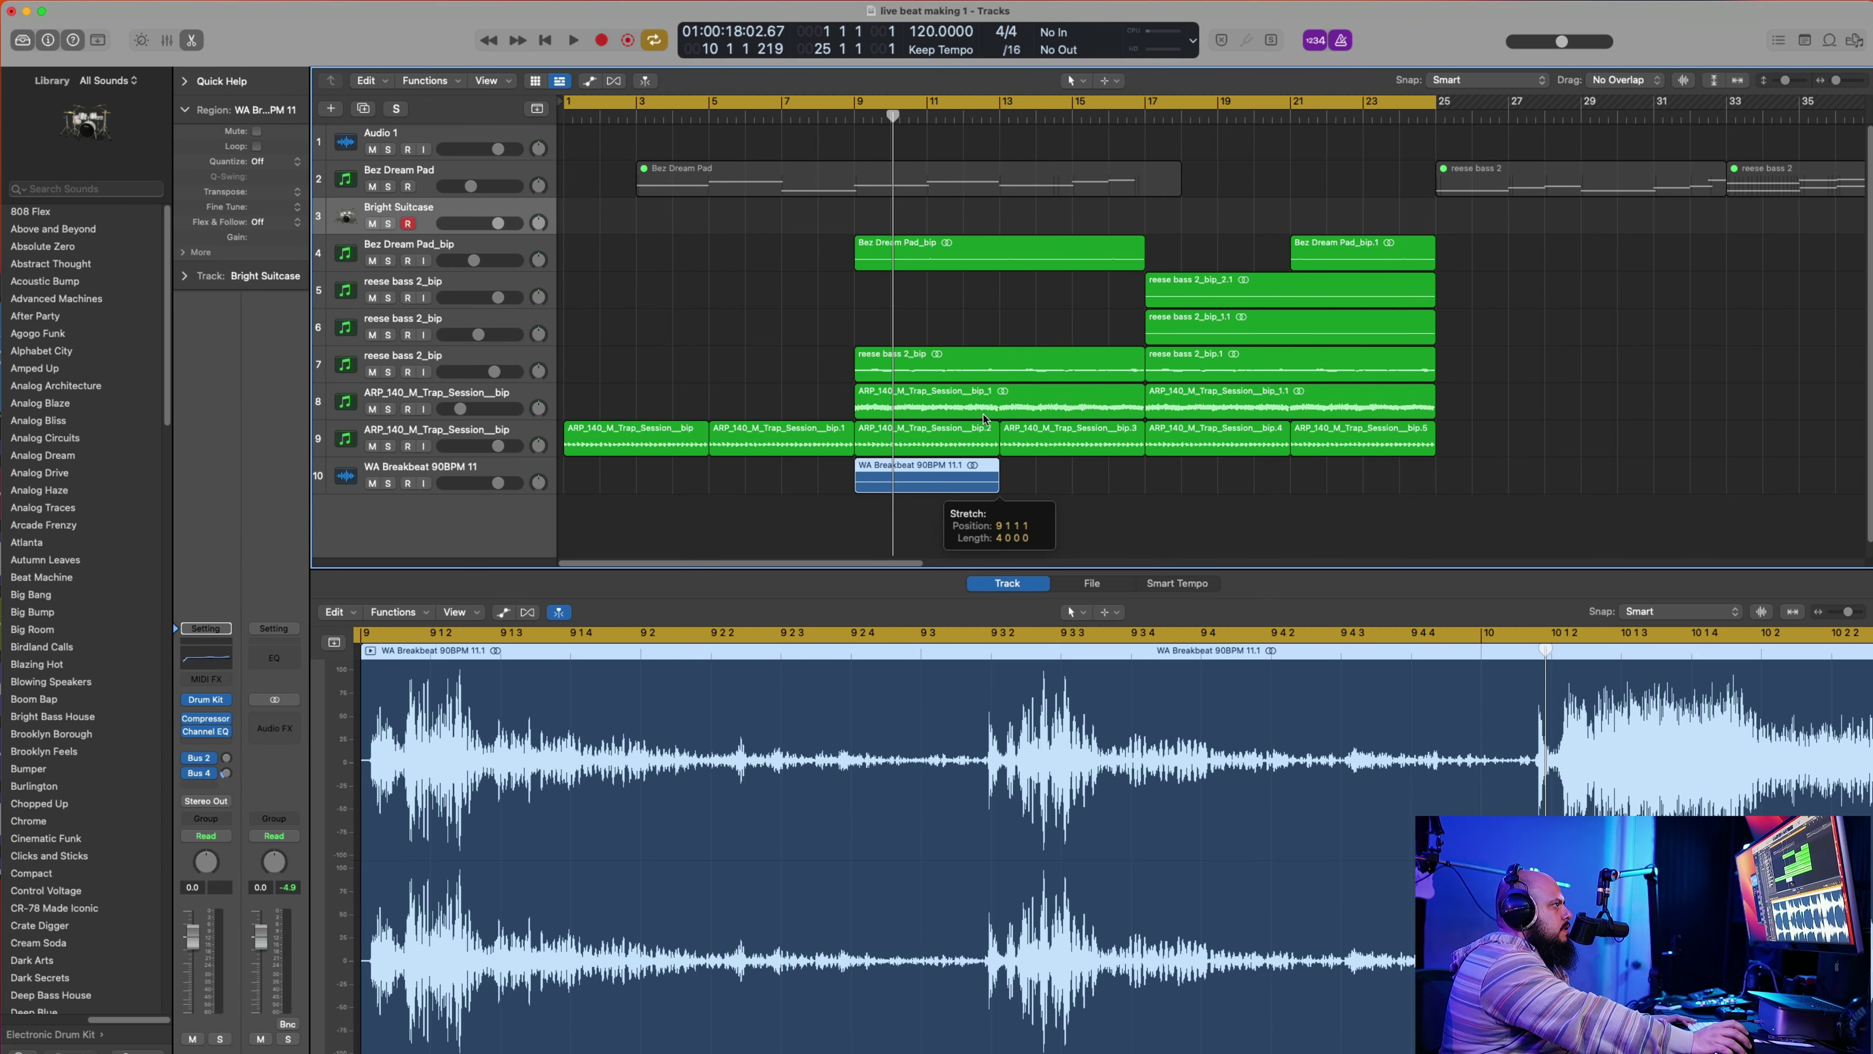
left_click(843, 132)
key("space")
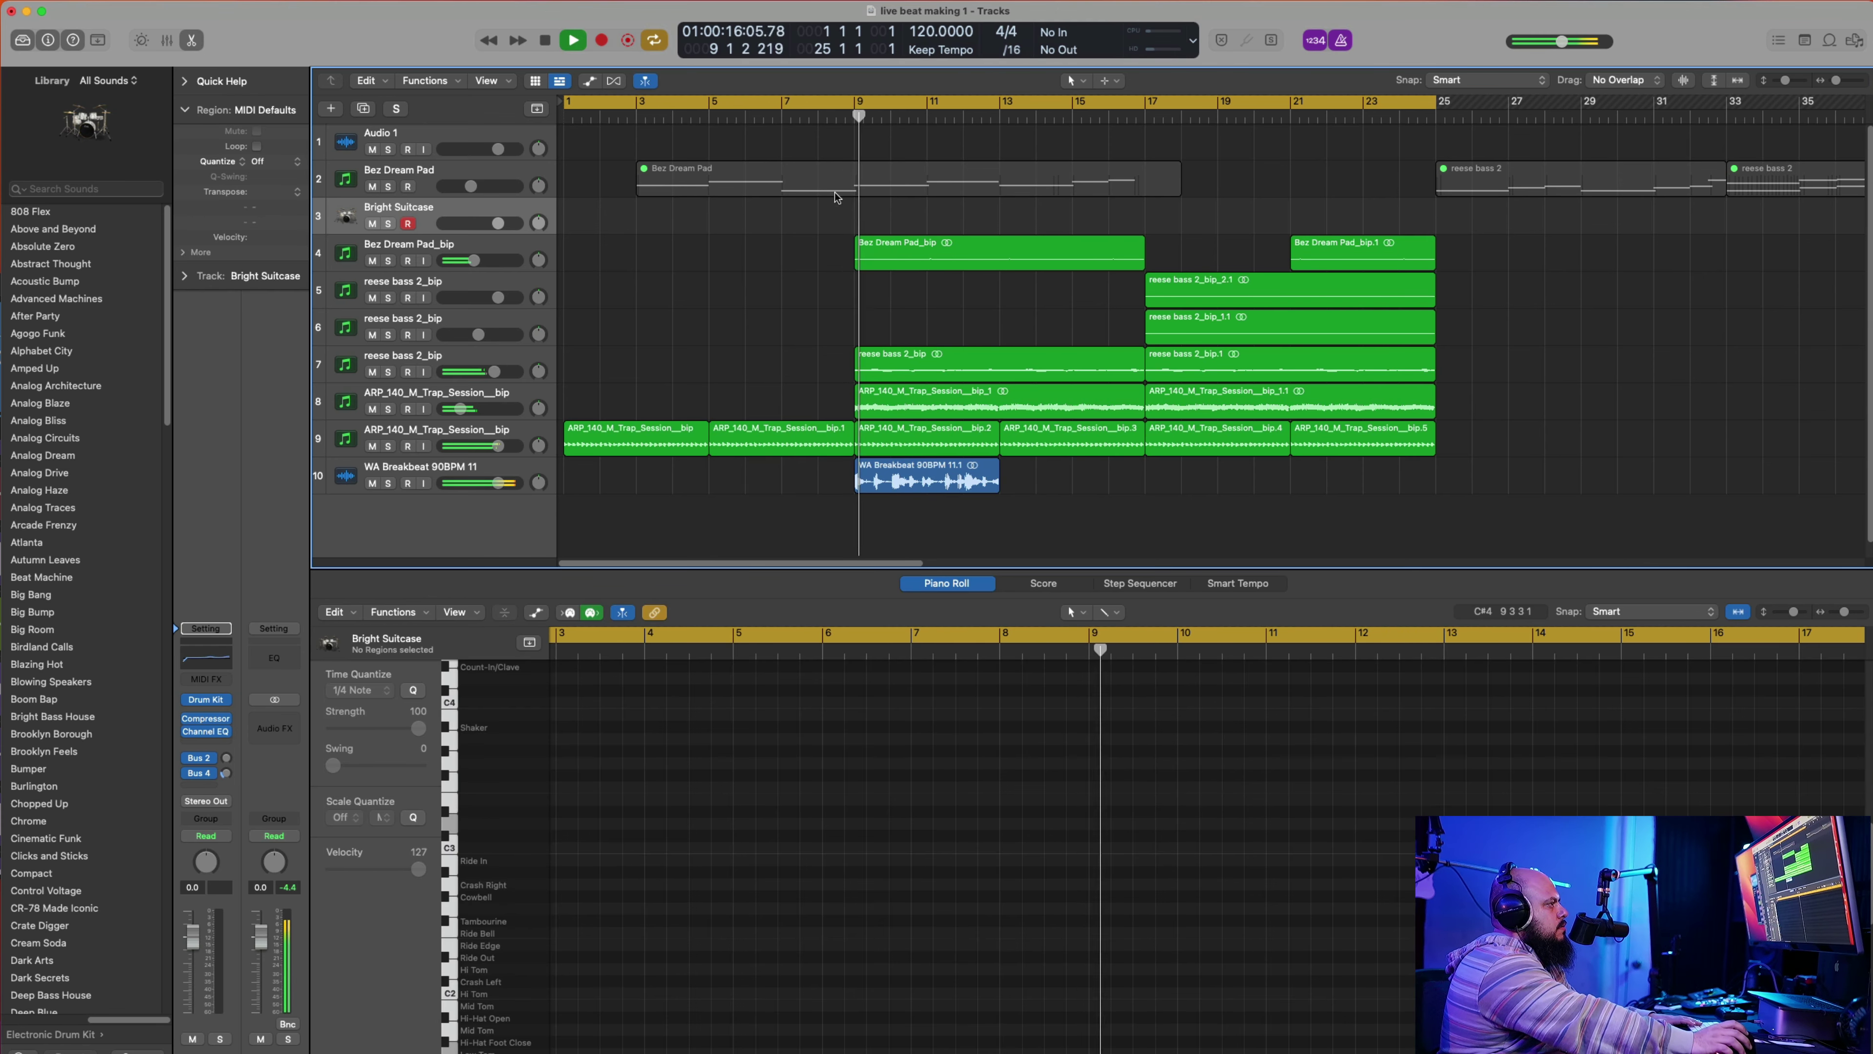
key("space")
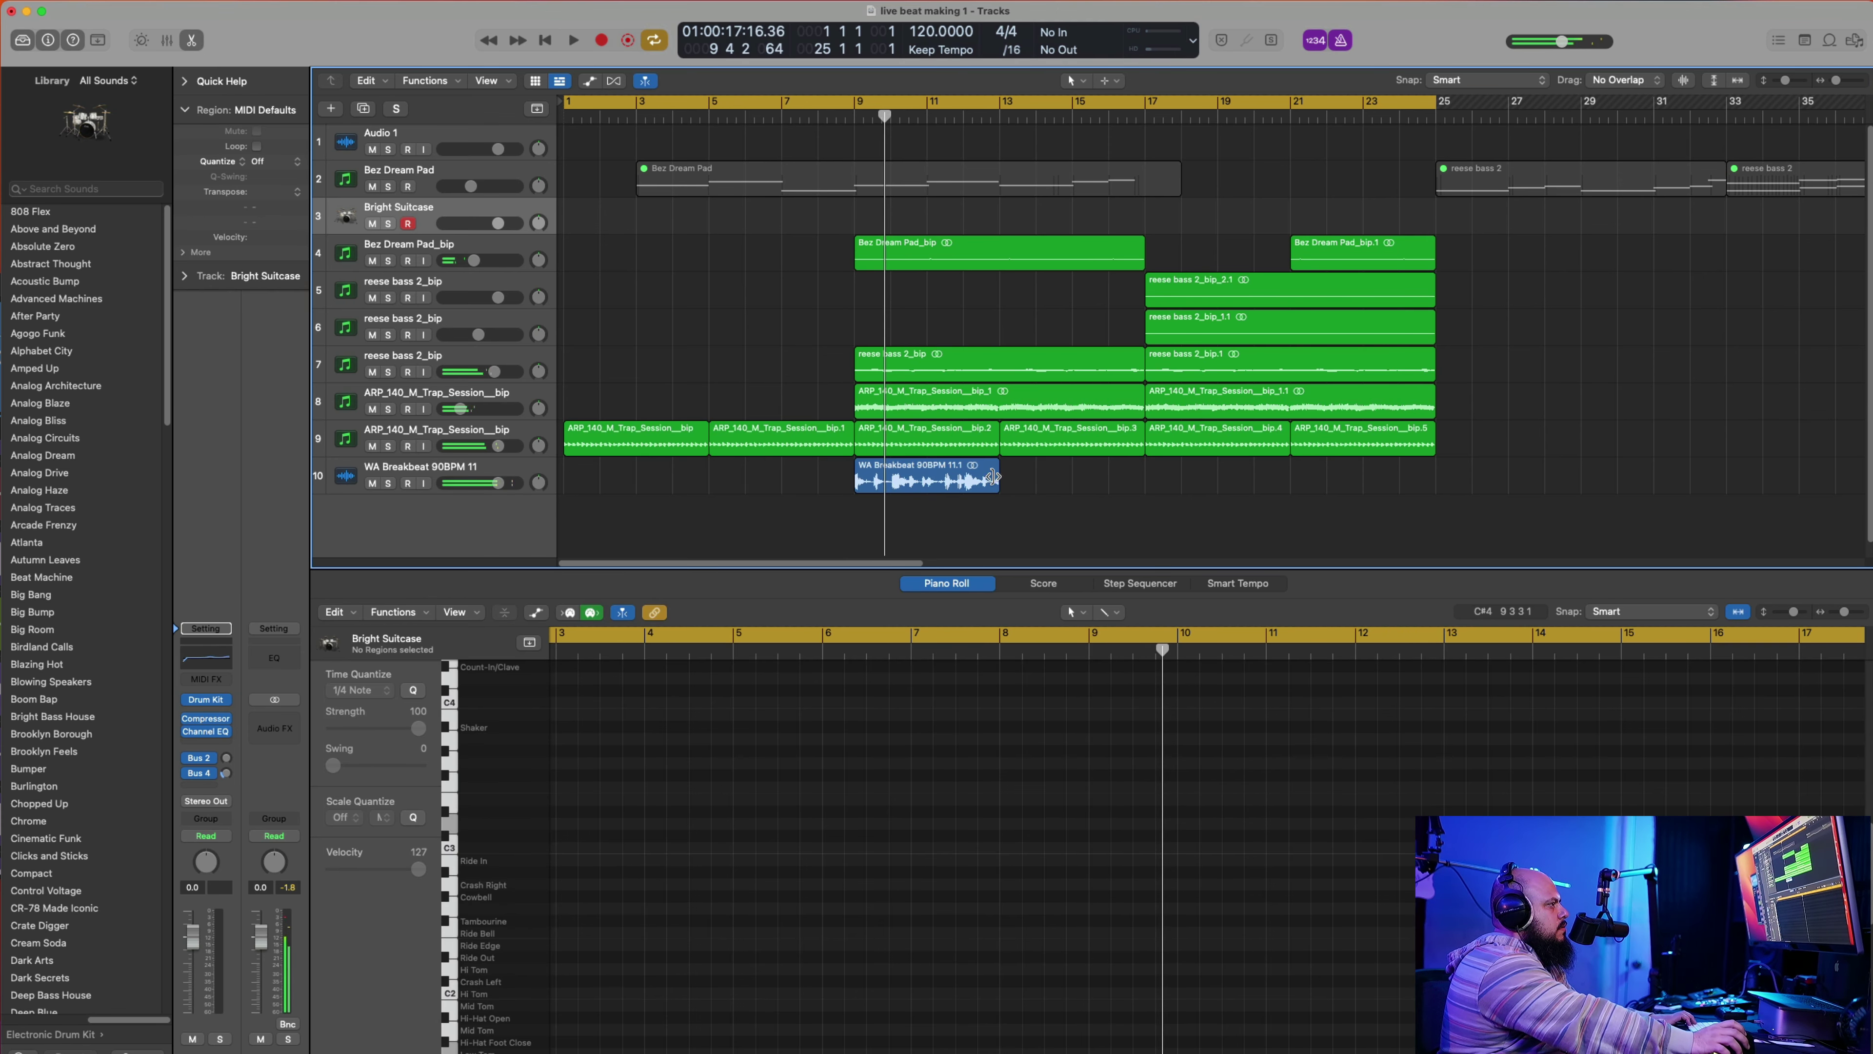
Step: Time-stretch the breakbeat region to two bars and listen to it with the beat
left_click_drag(994, 480, 927, 511)
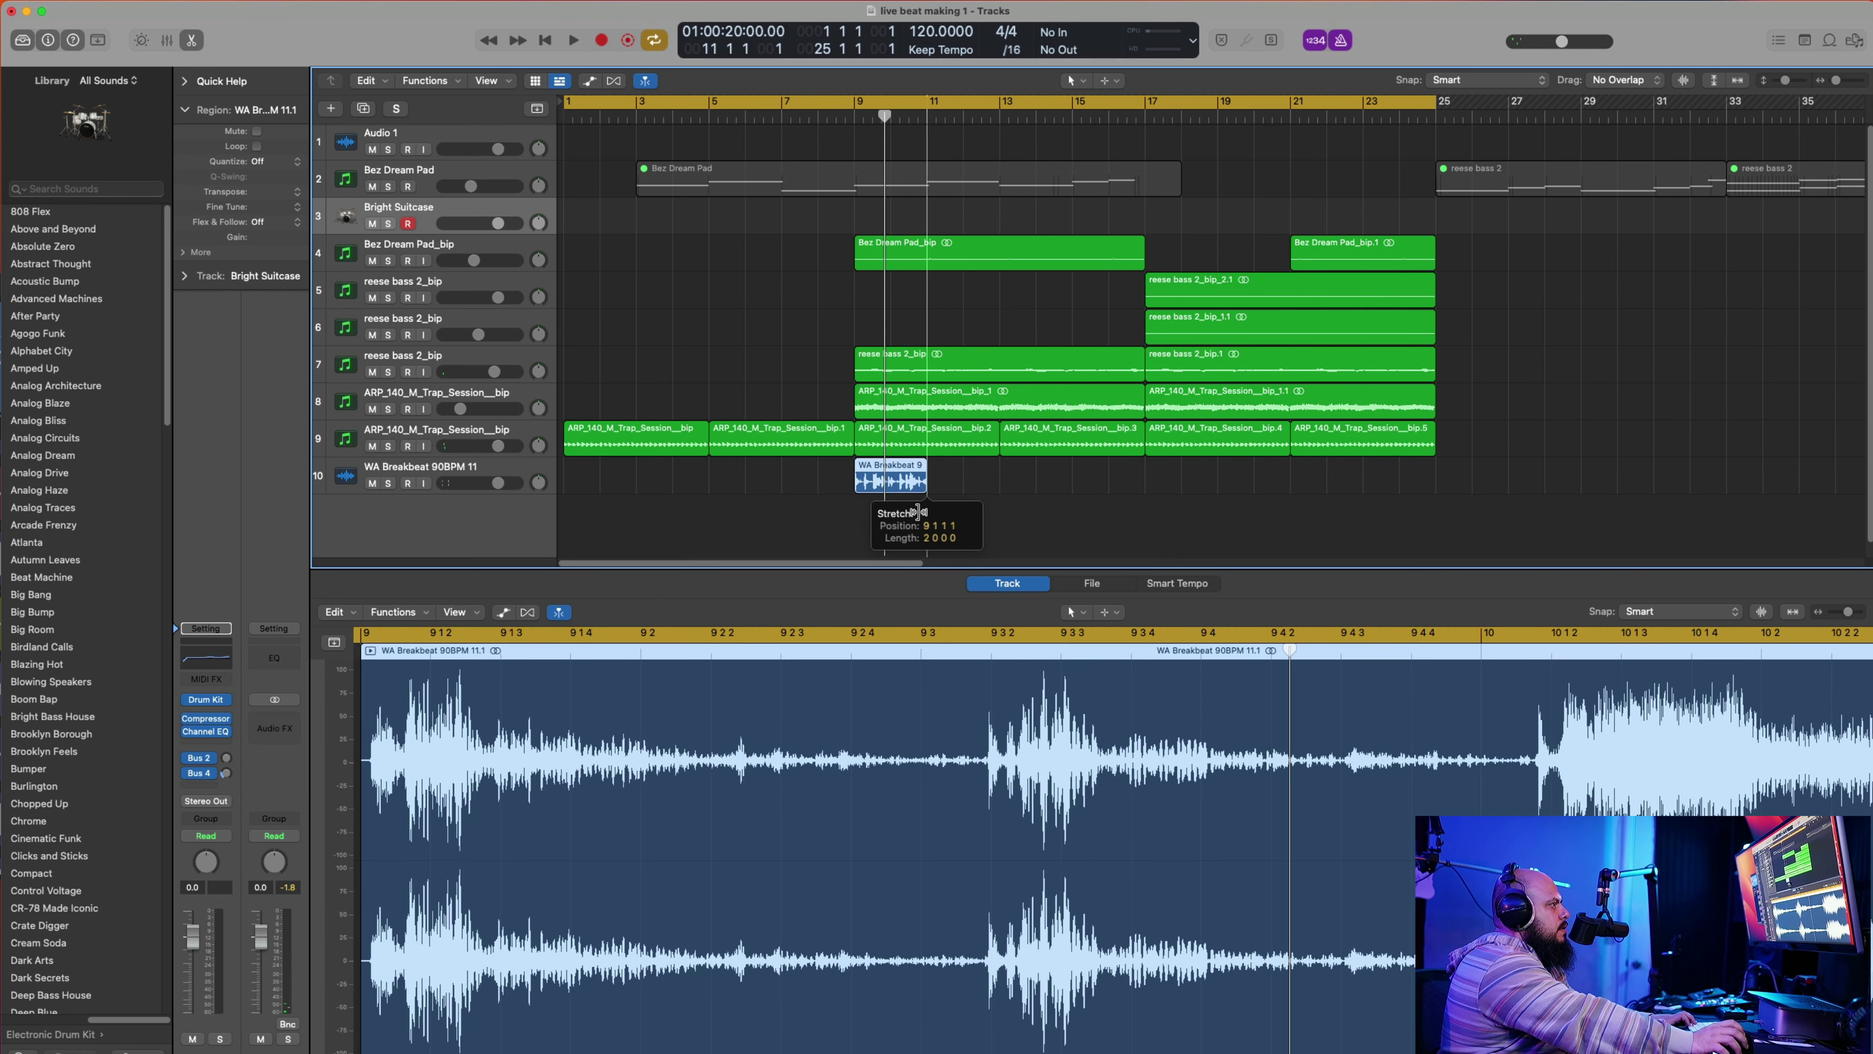
key("space")
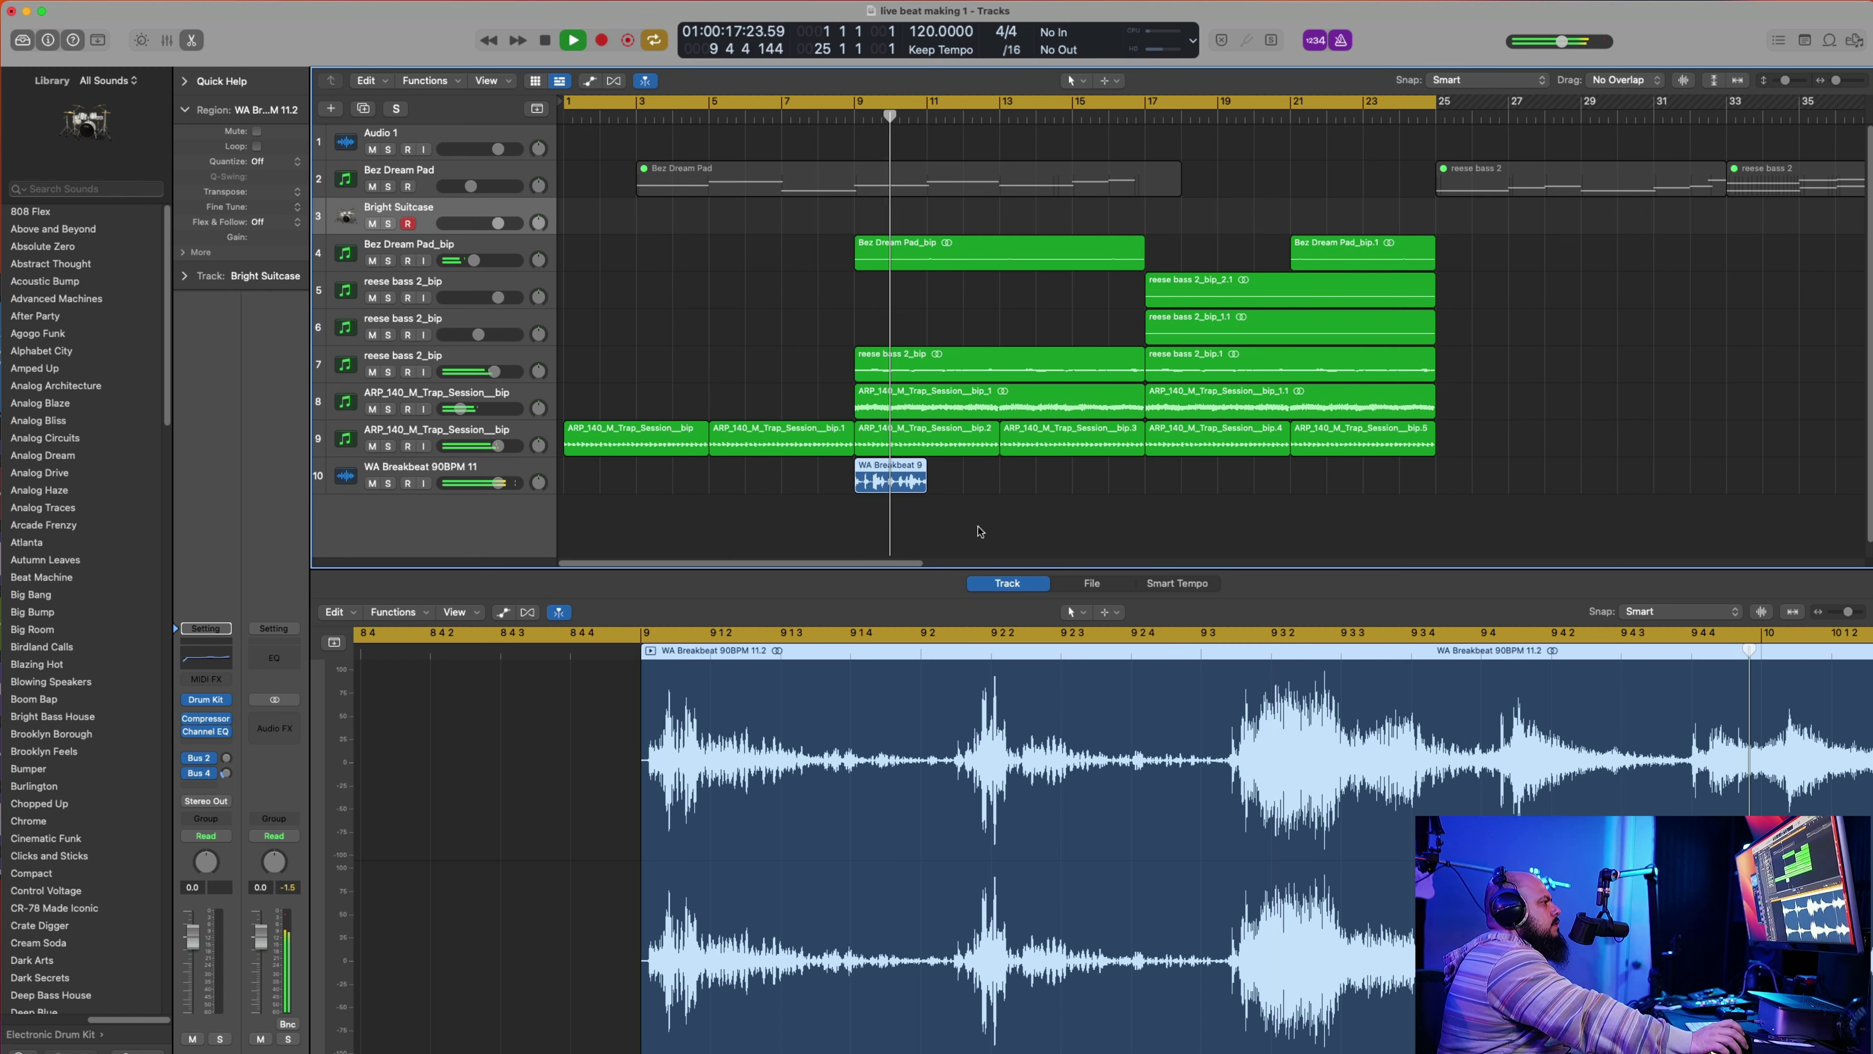
key("space")
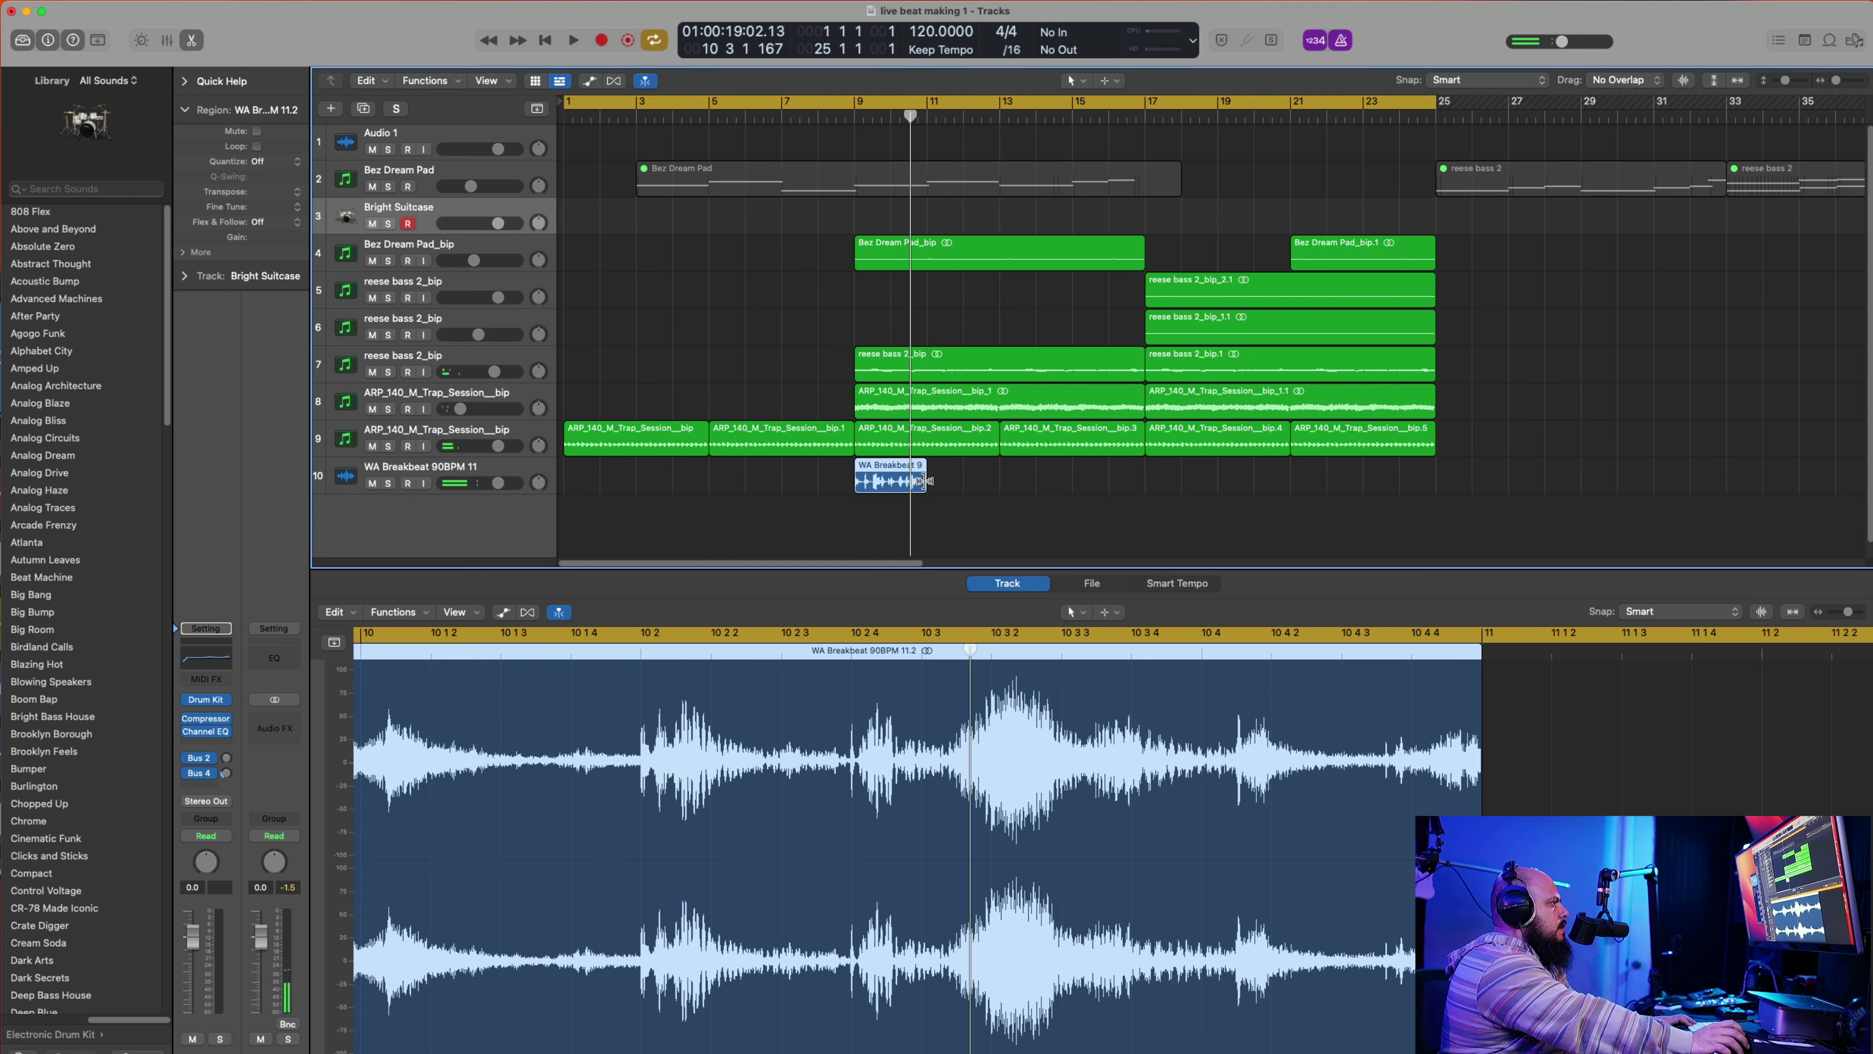
Step: Try the breakbeat region stretched to one bar against the beat, and delete the region
left_click_drag(922, 481, 886, 501)
double_click(849, 121)
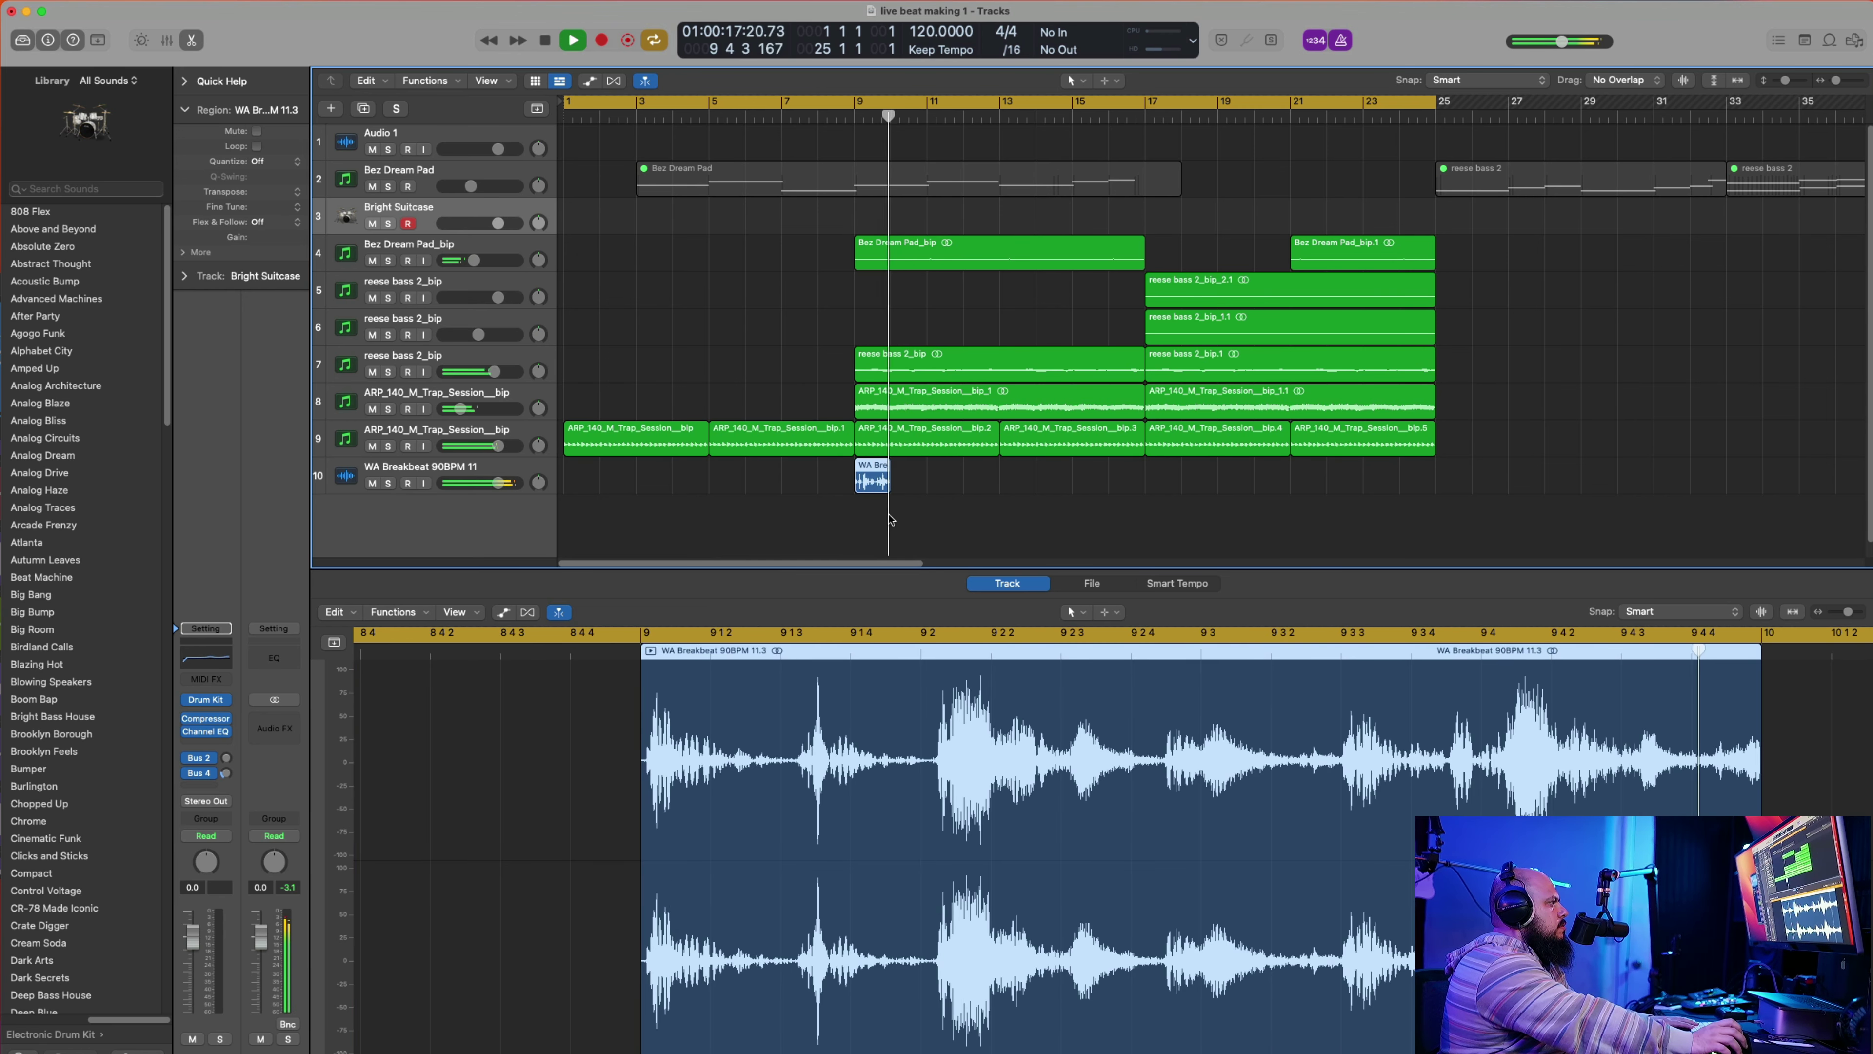
key("space")
key("Delete")
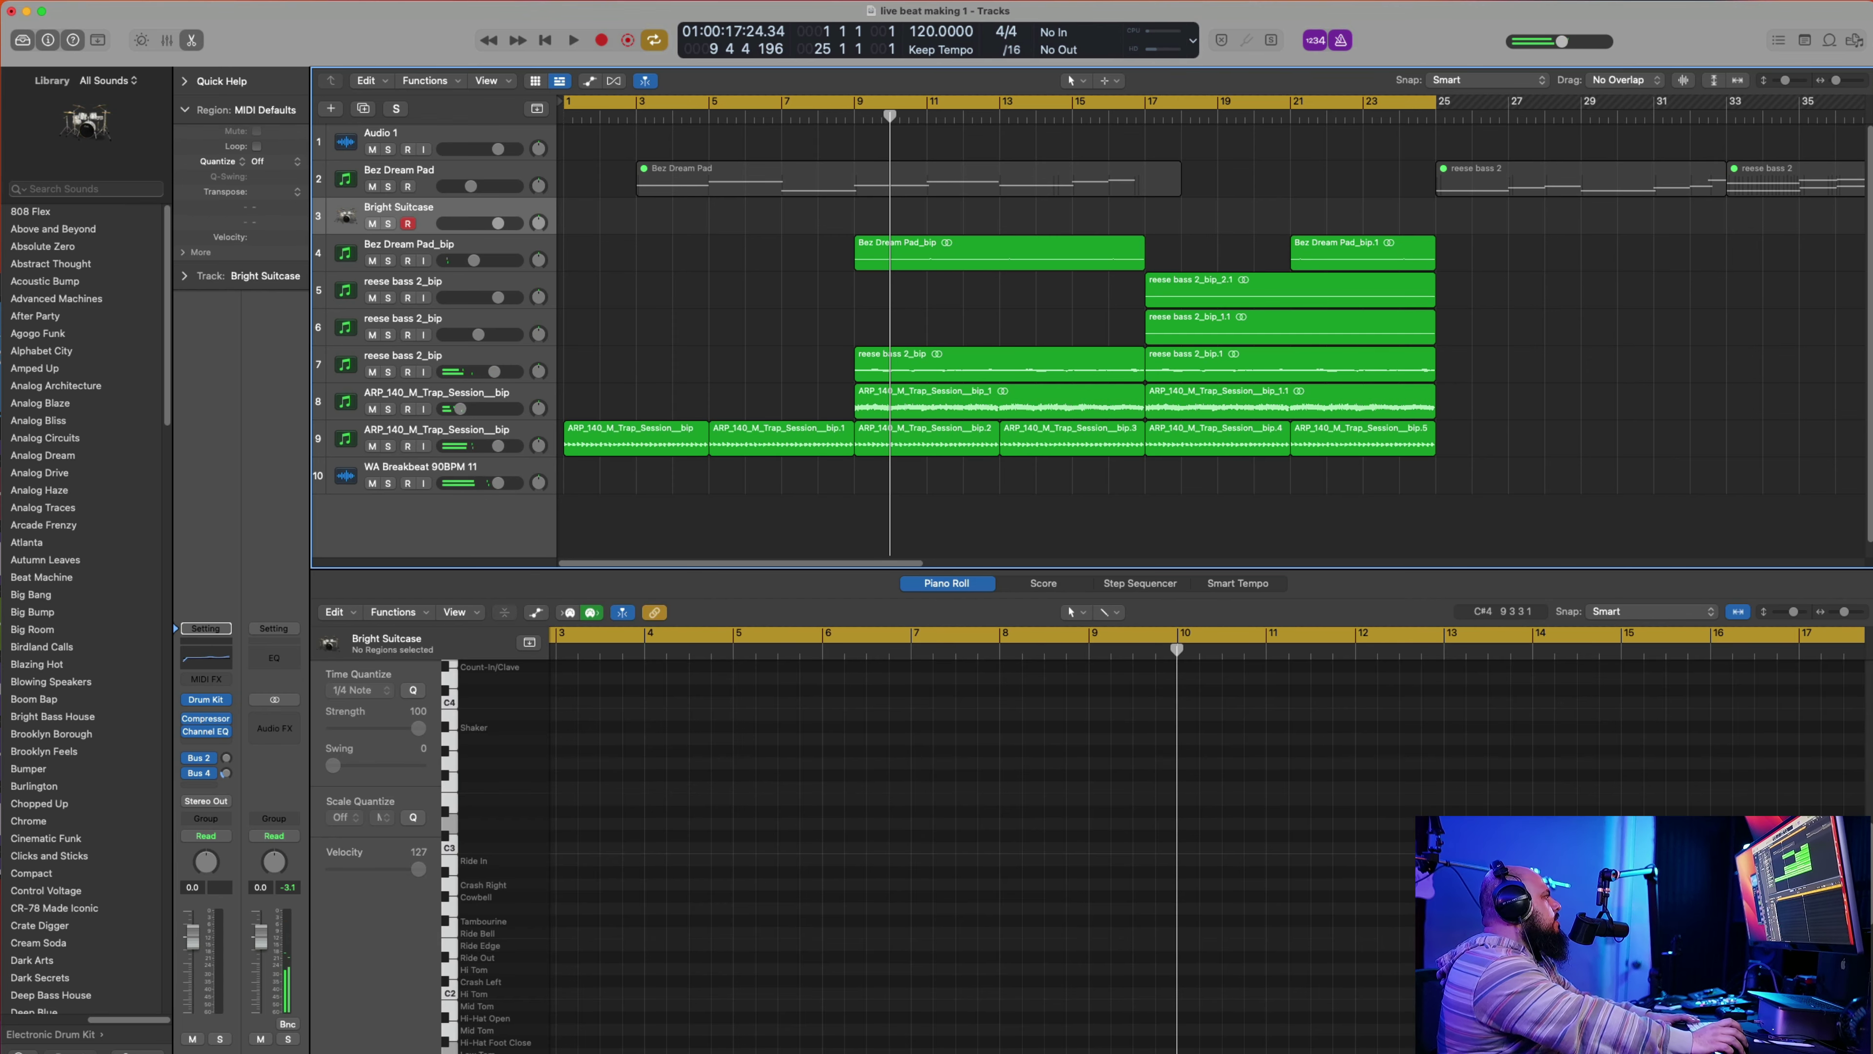
Step: Switch to COSMOS, preview WA Breakbeat 90BPM 05, browse more of the drum loops, and return to Logic Pro
key("super+Tab")
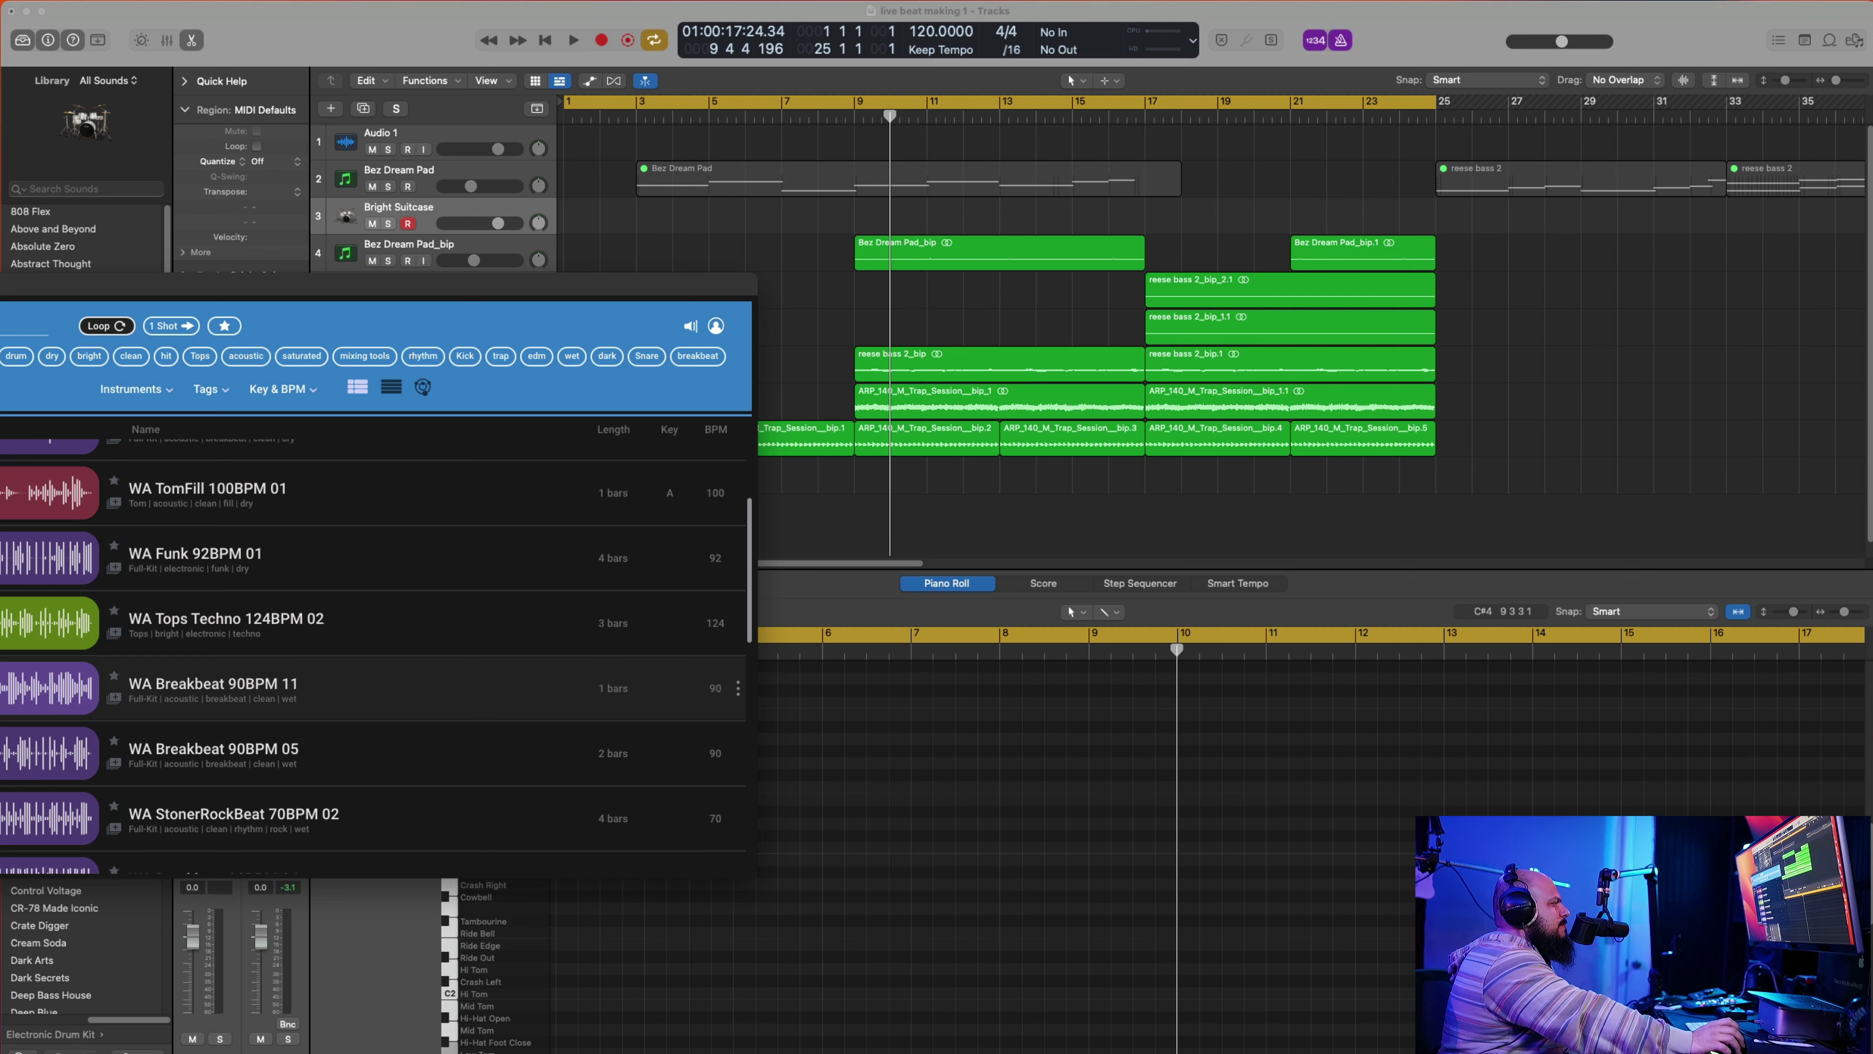
left_click(49, 752)
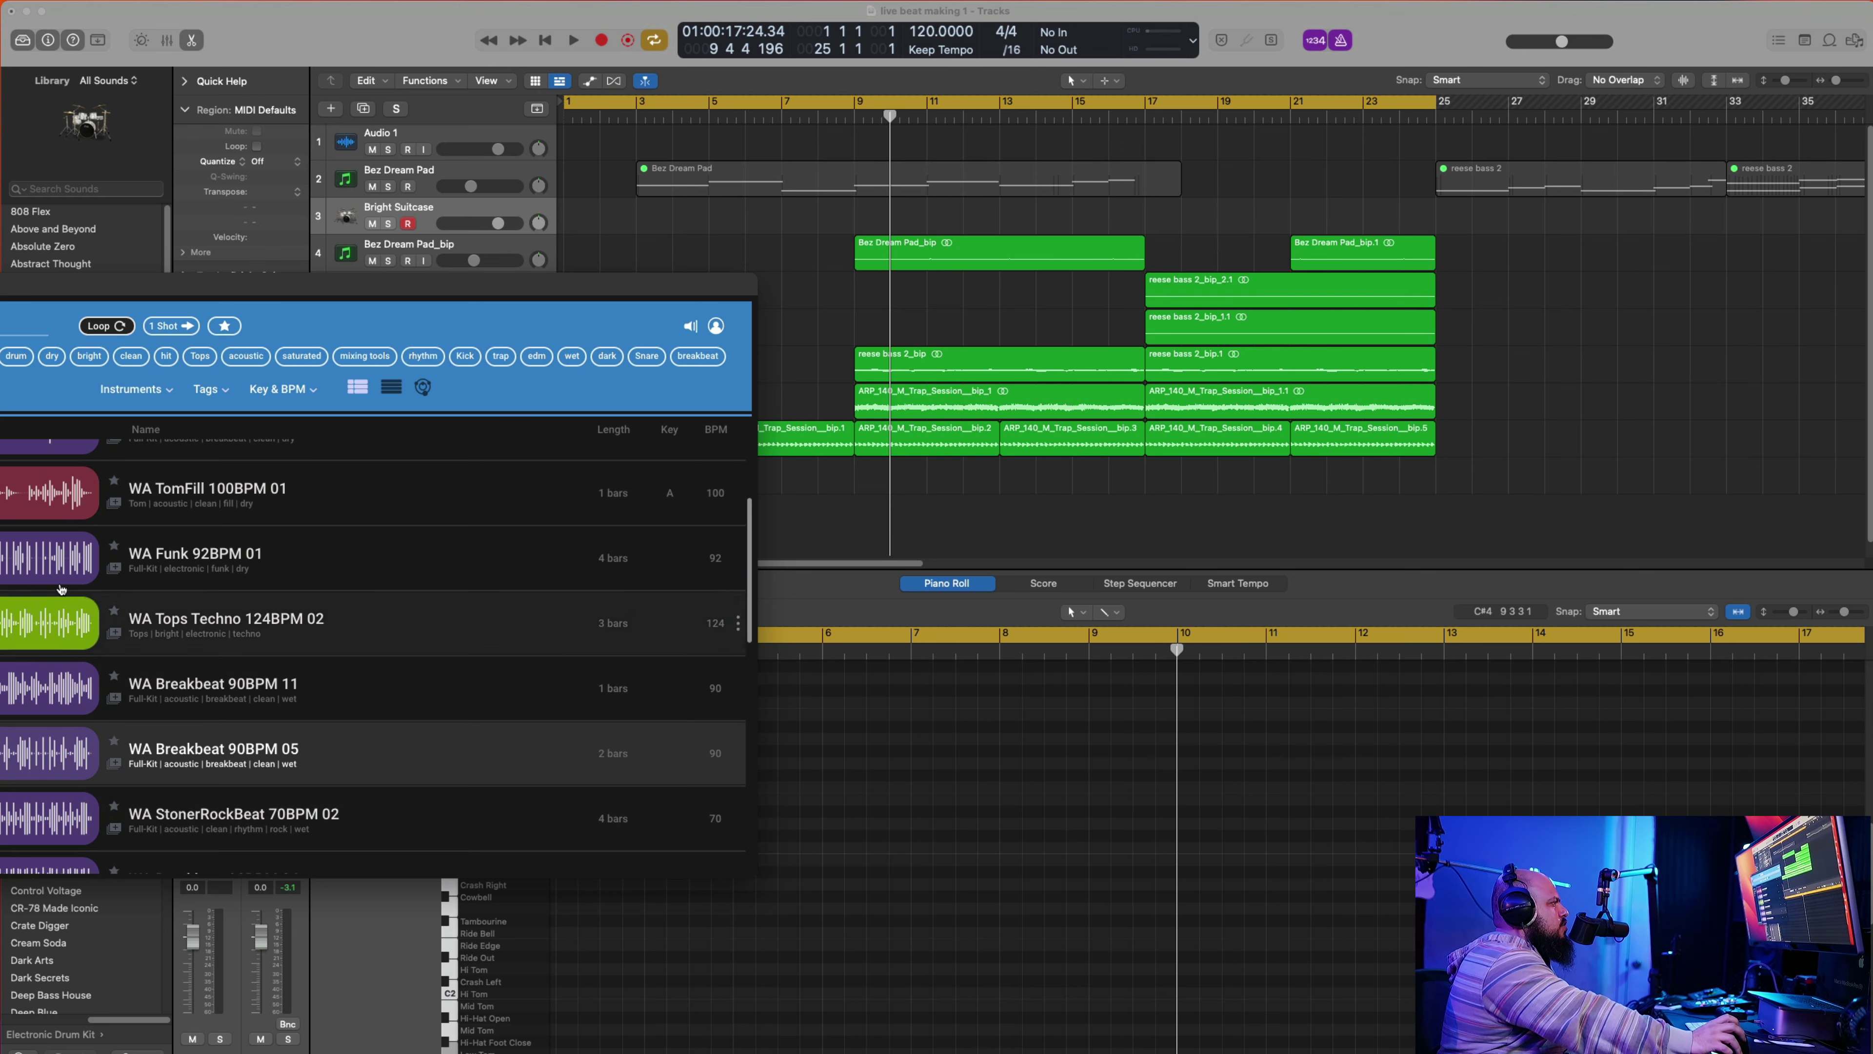
scroll(61, 589, "down", 15)
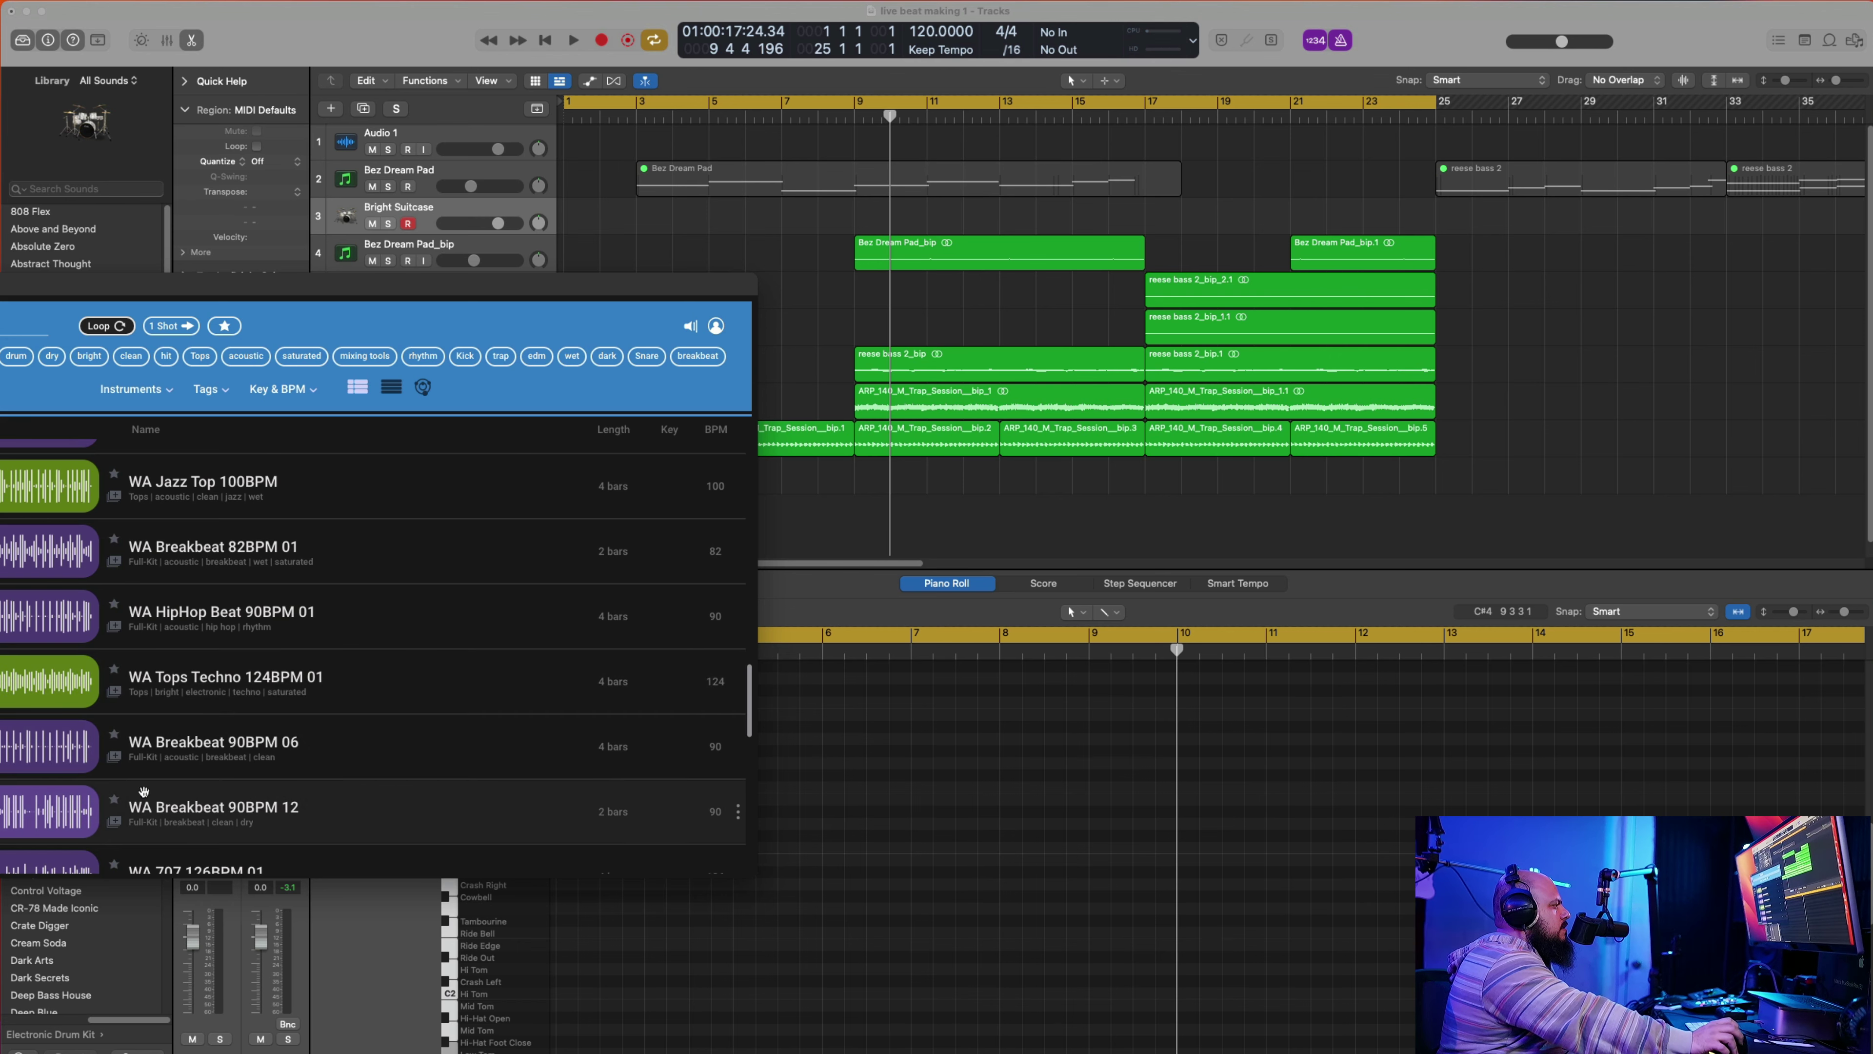
scroll(144, 792, "down", 5)
scroll(221, 738, "down", 5)
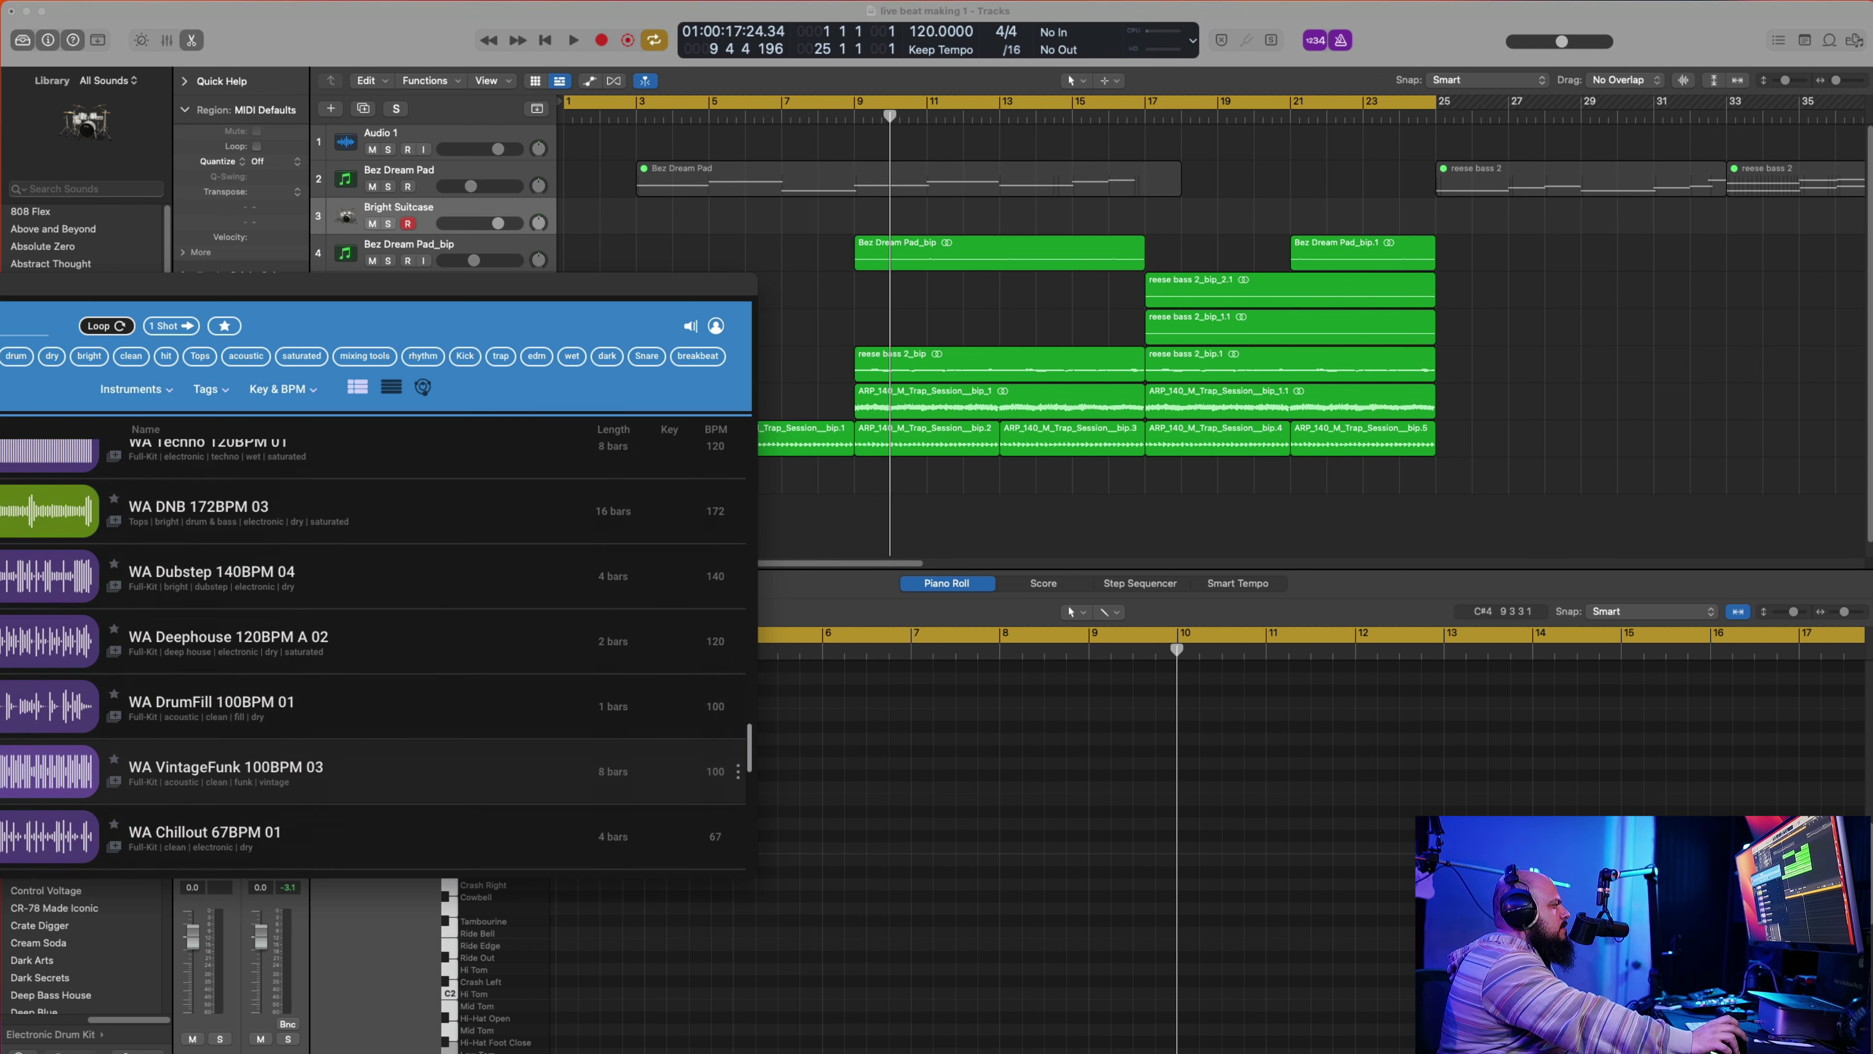
scroll(369, 782, "down", 5)
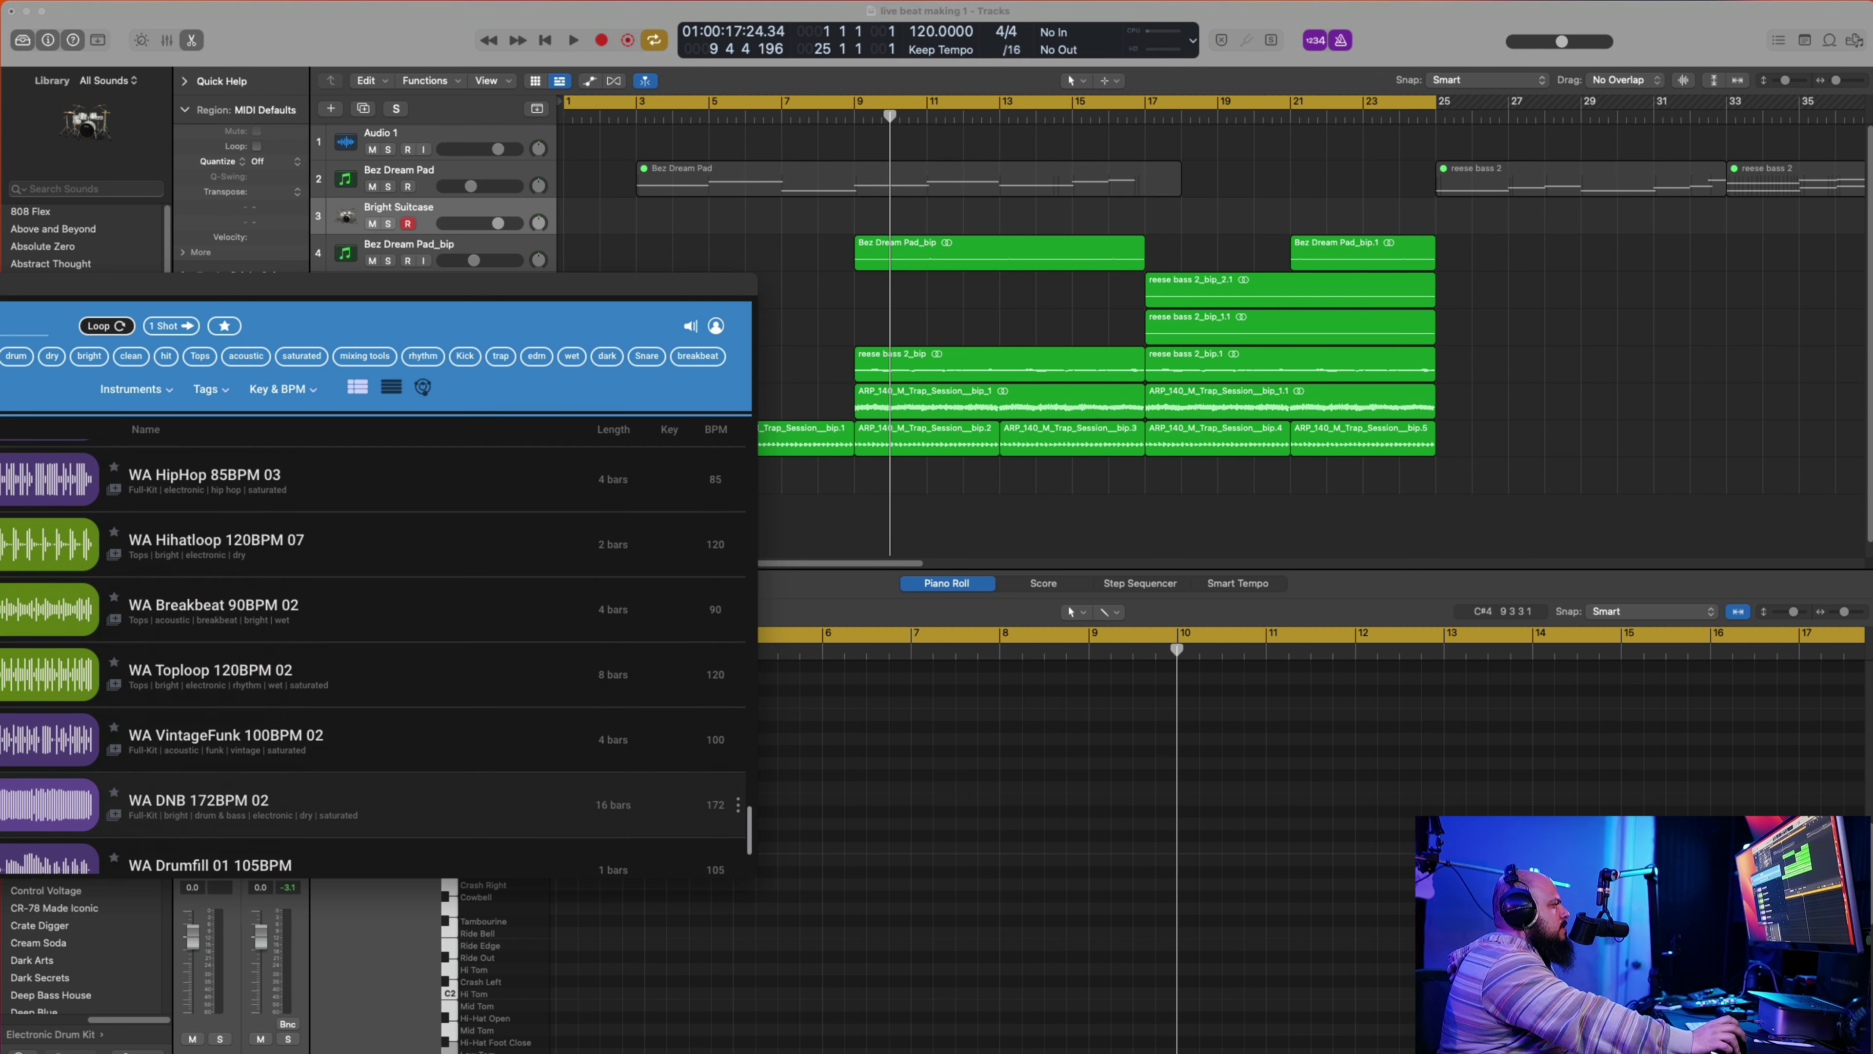
scroll(369, 739, "down", 3)
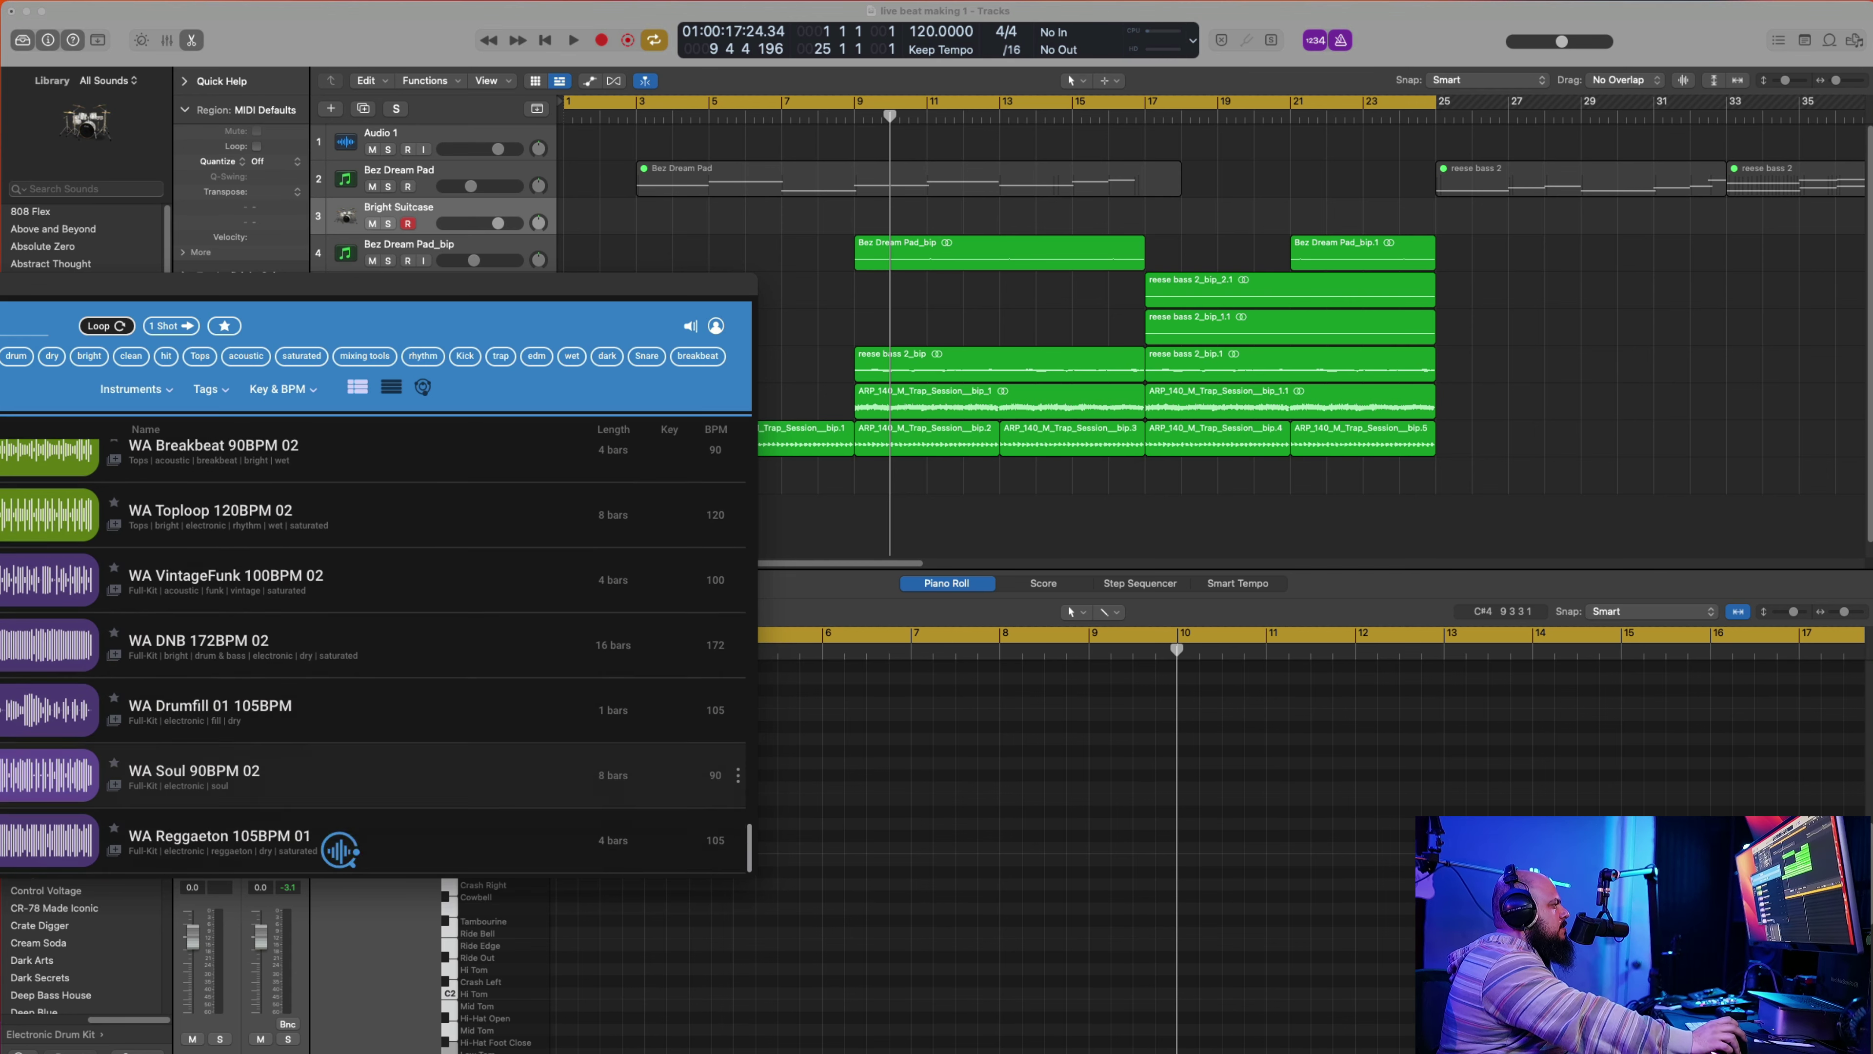
scroll(369, 739, "down", 5)
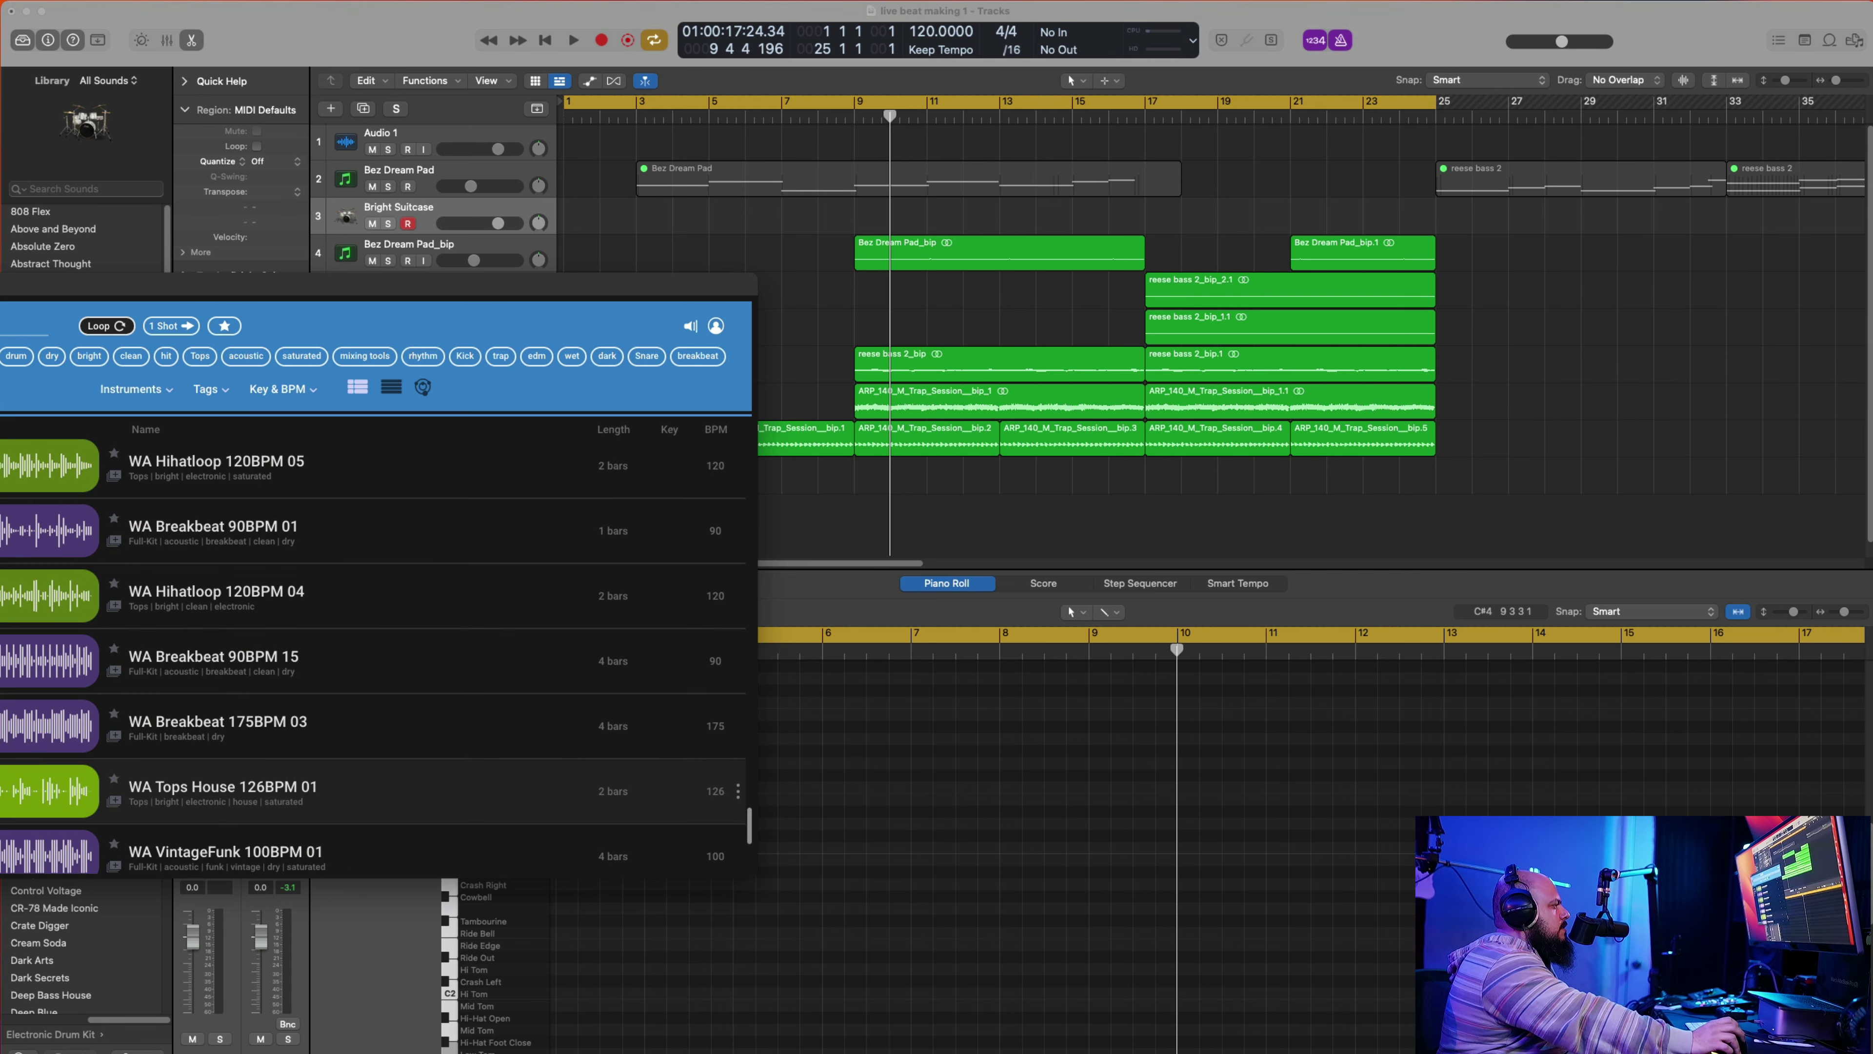
scroll(664, 782, "down", 5)
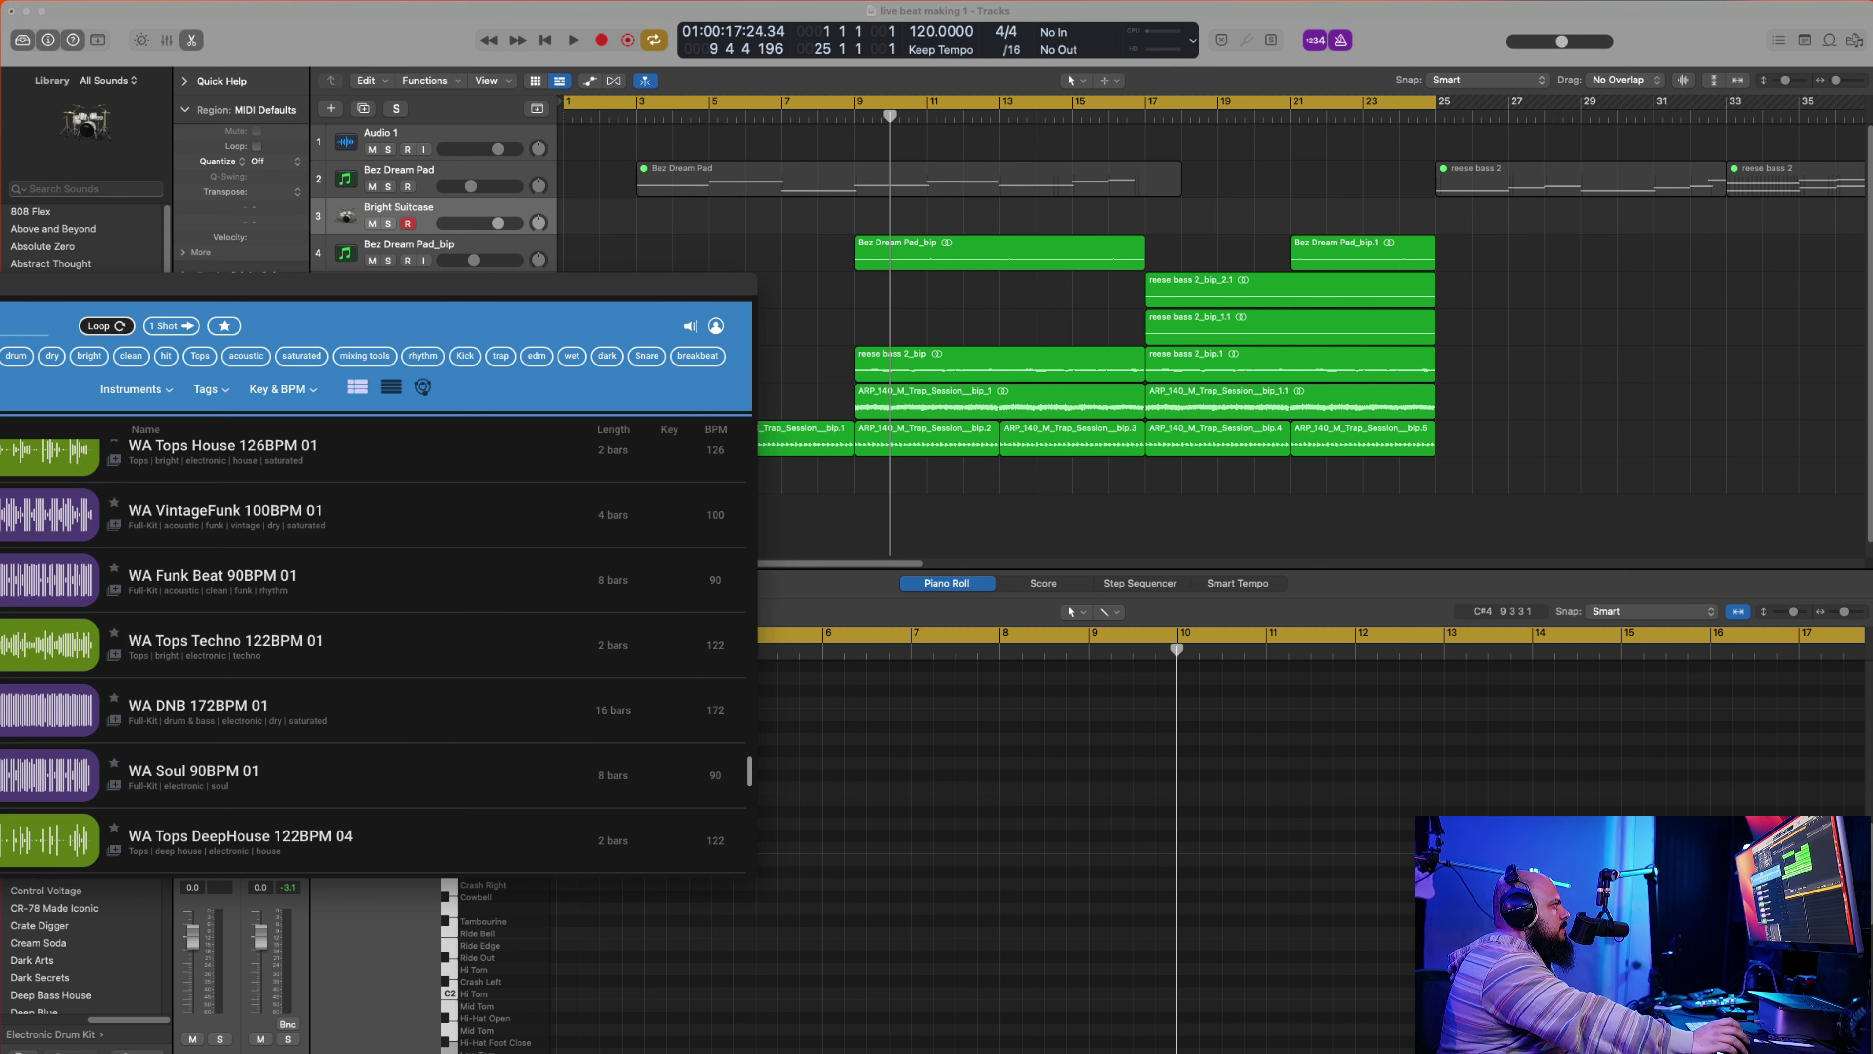
left_click(840, 529)
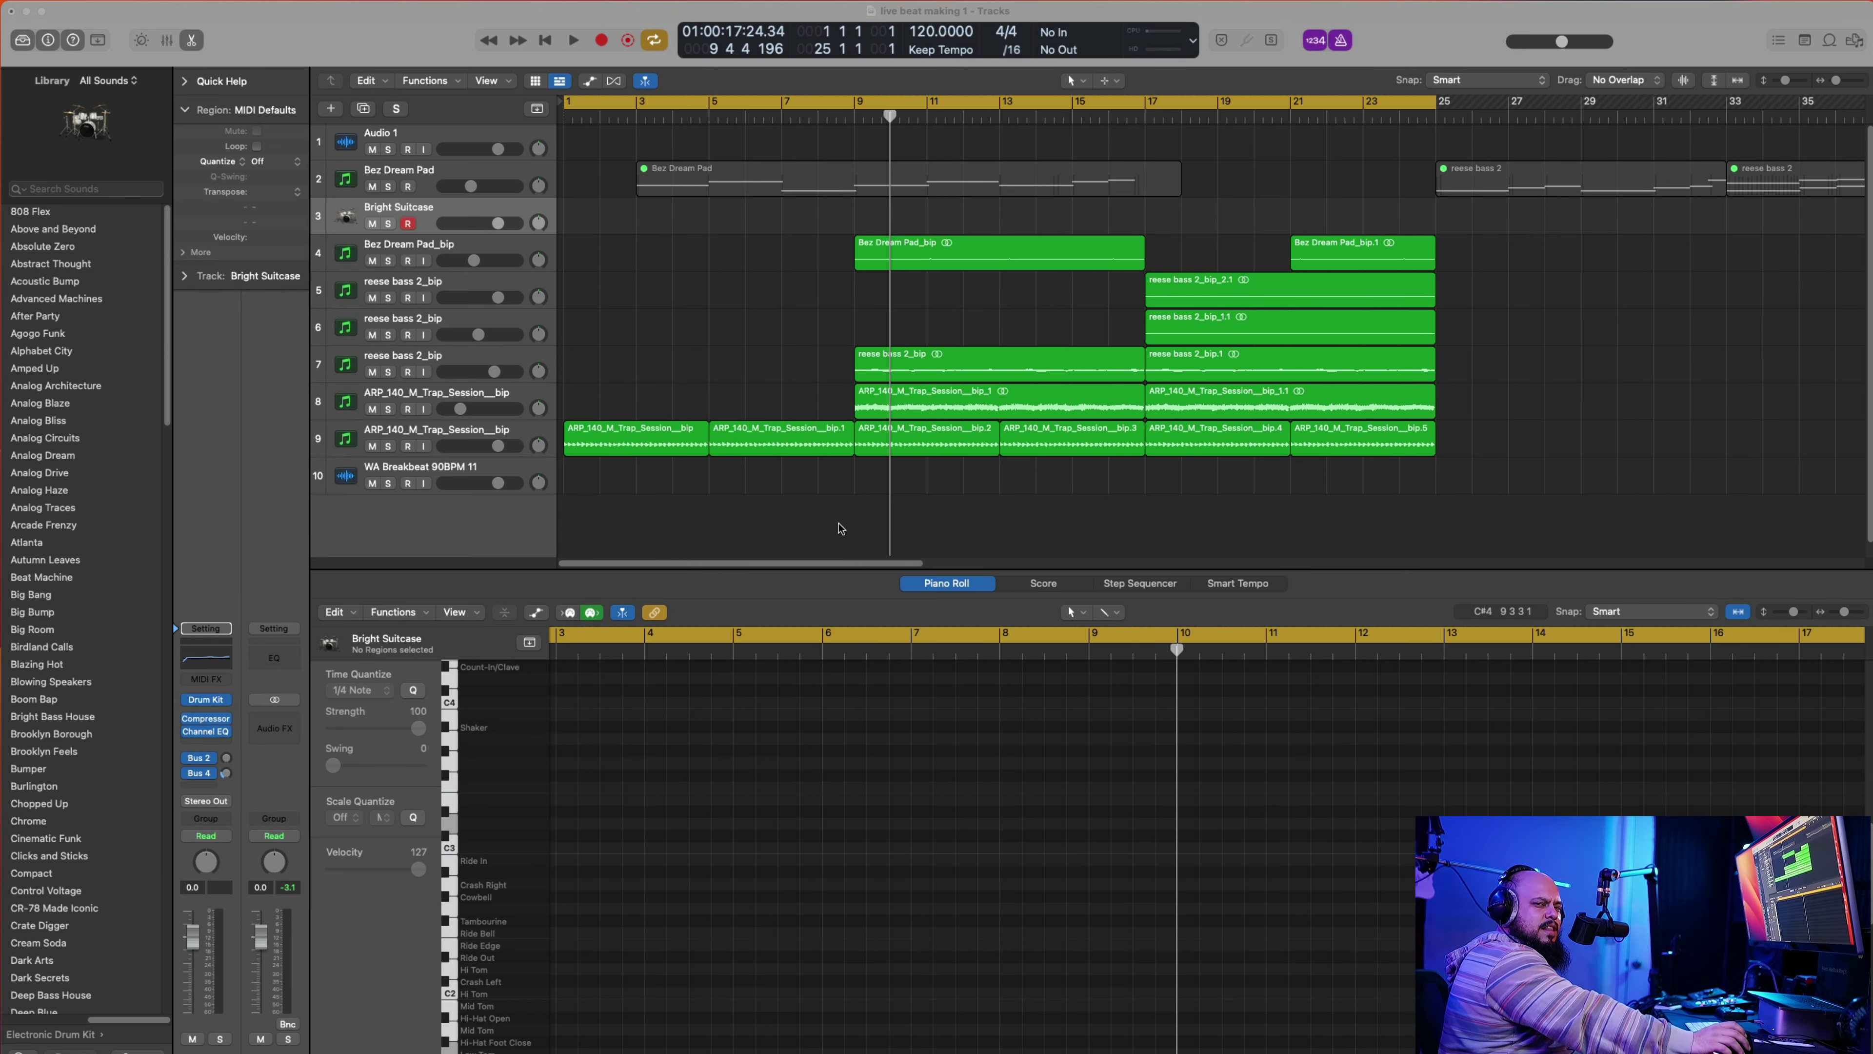
Step: Create a new Drummer track with the Rock genre
left_click(383, 529)
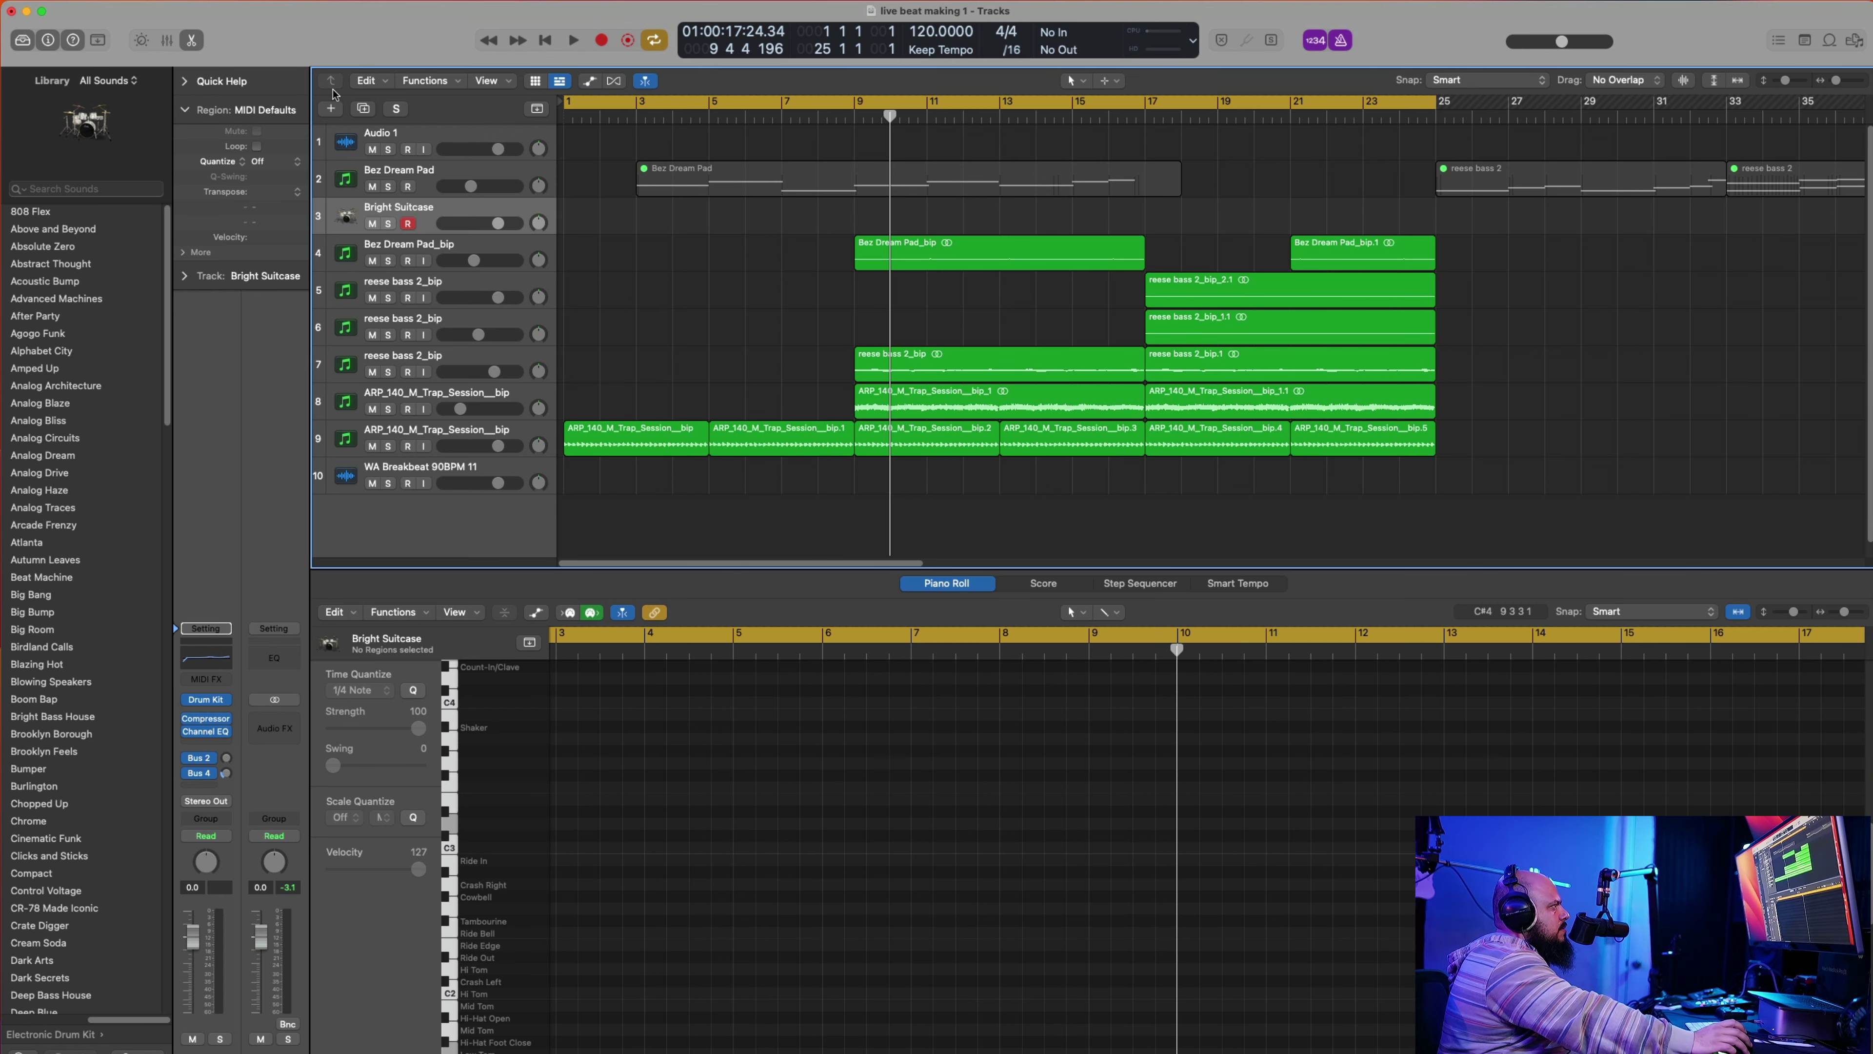
left_click(331, 108)
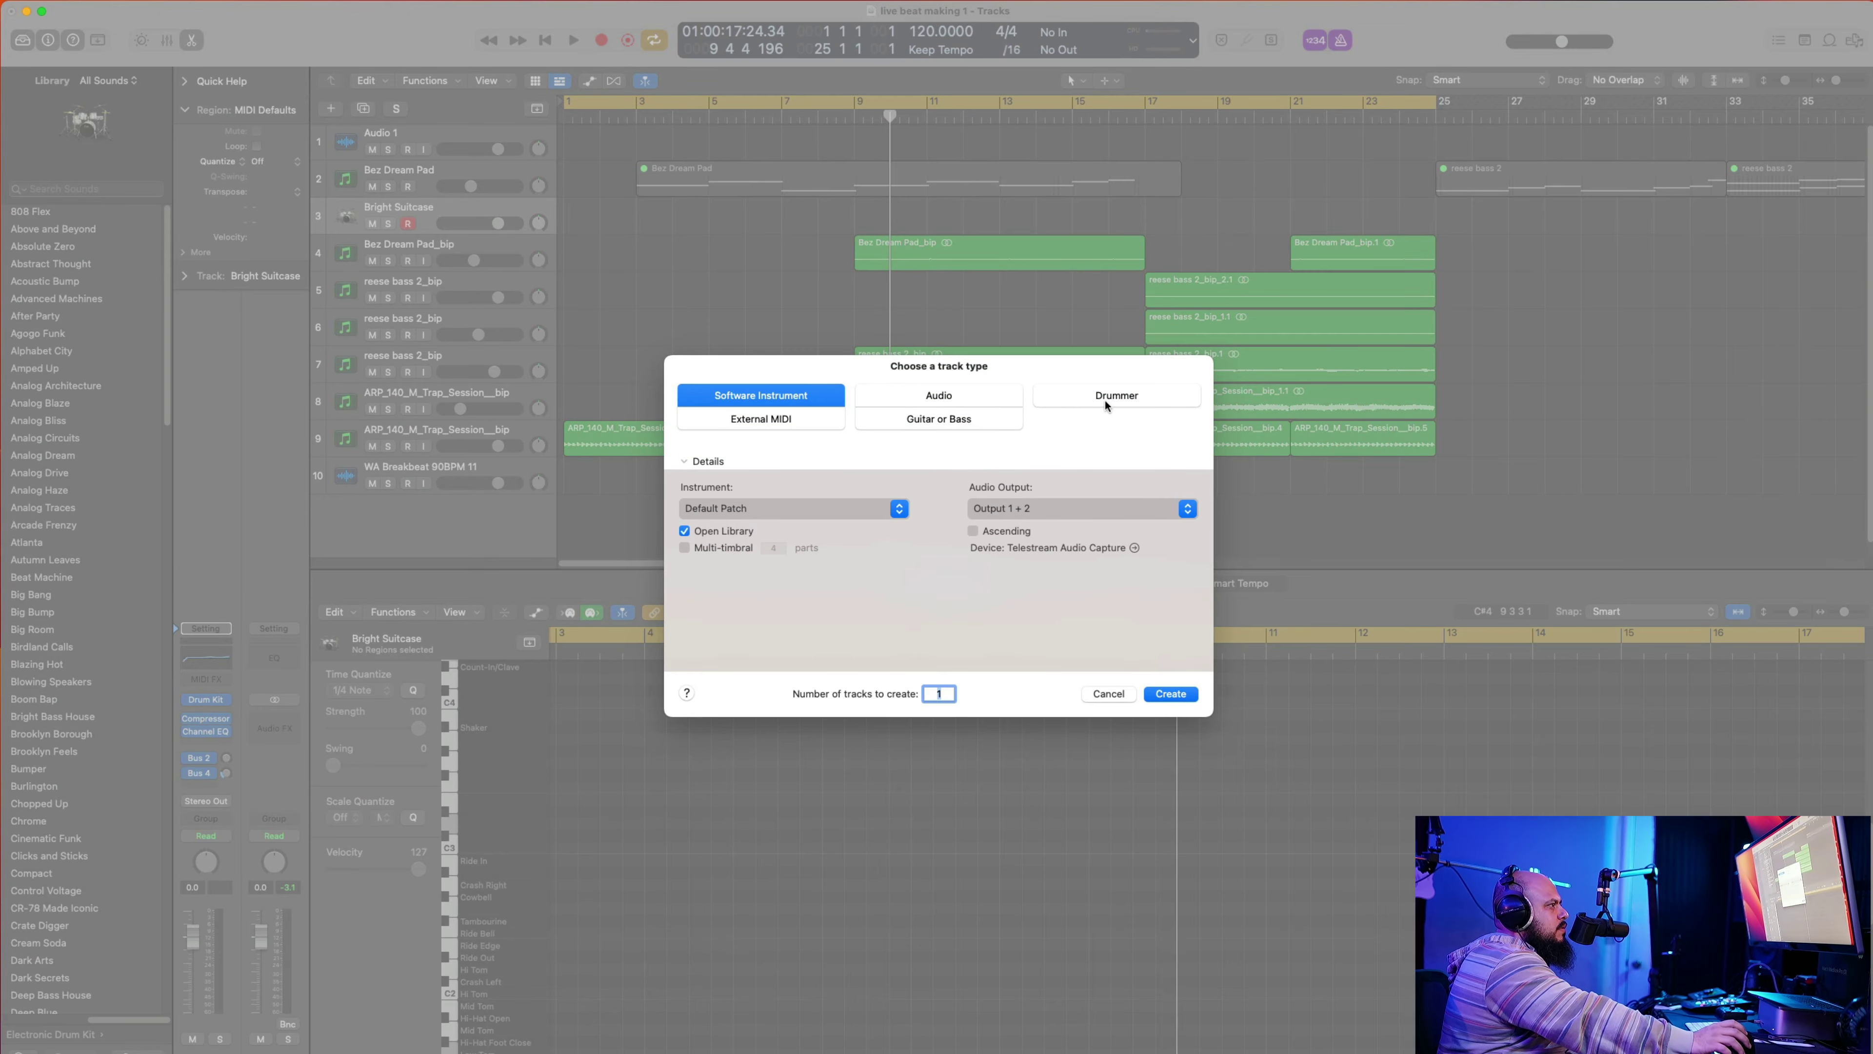
left_click(1107, 402)
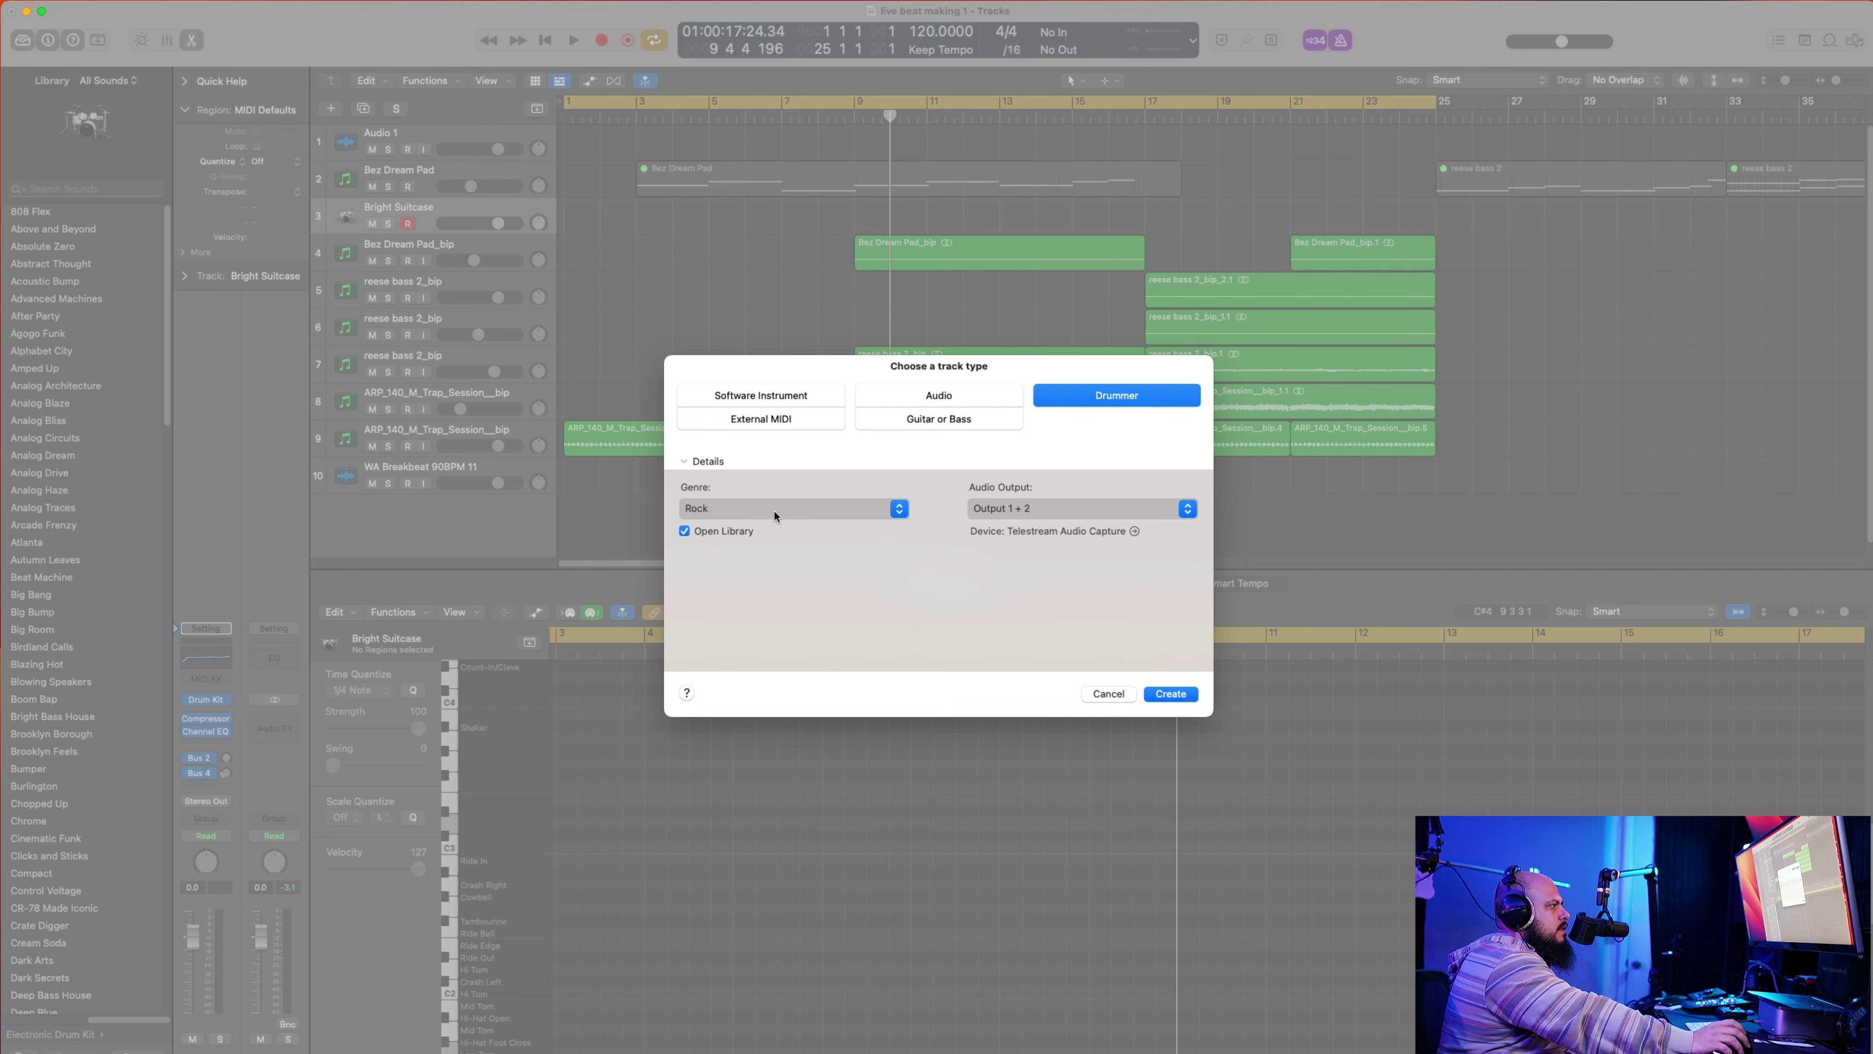
left_click(1166, 695)
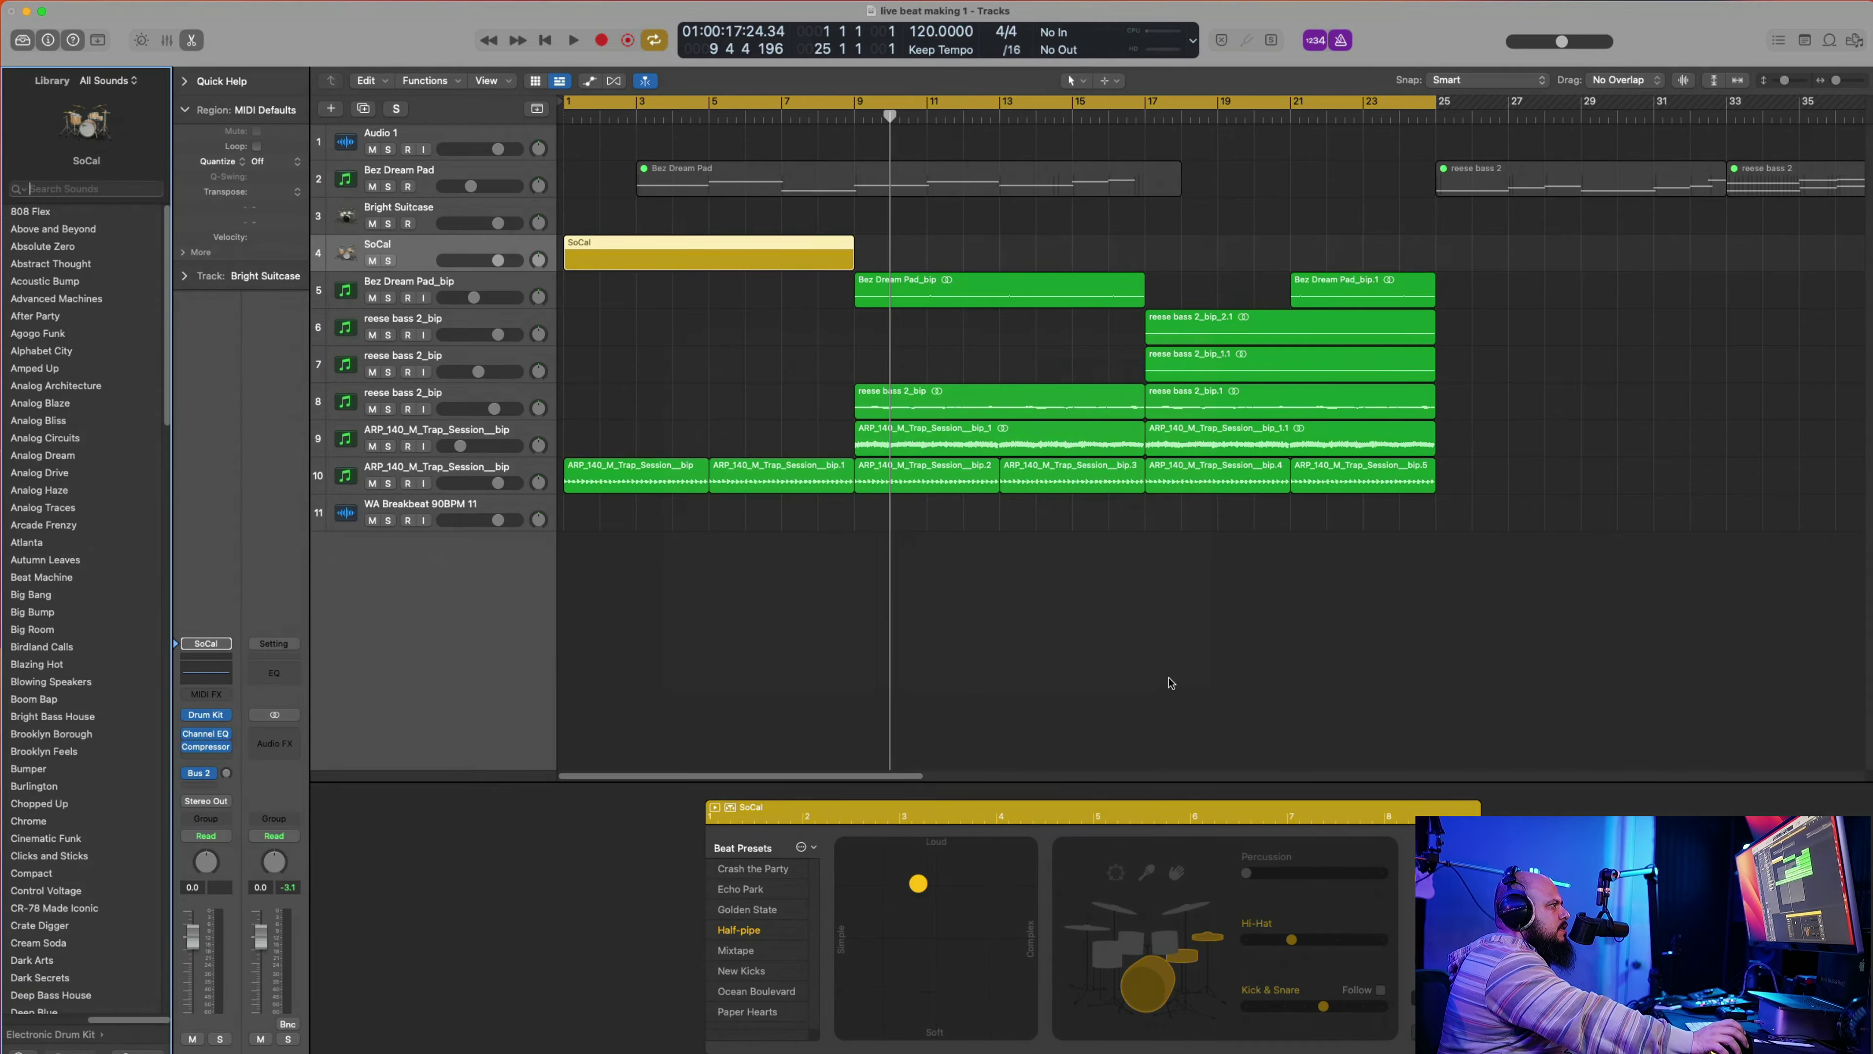
Step: Play the SoCal drummer region from bar 1 against the beat for a few bars, and stop playback
left_click(566, 131)
key("space")
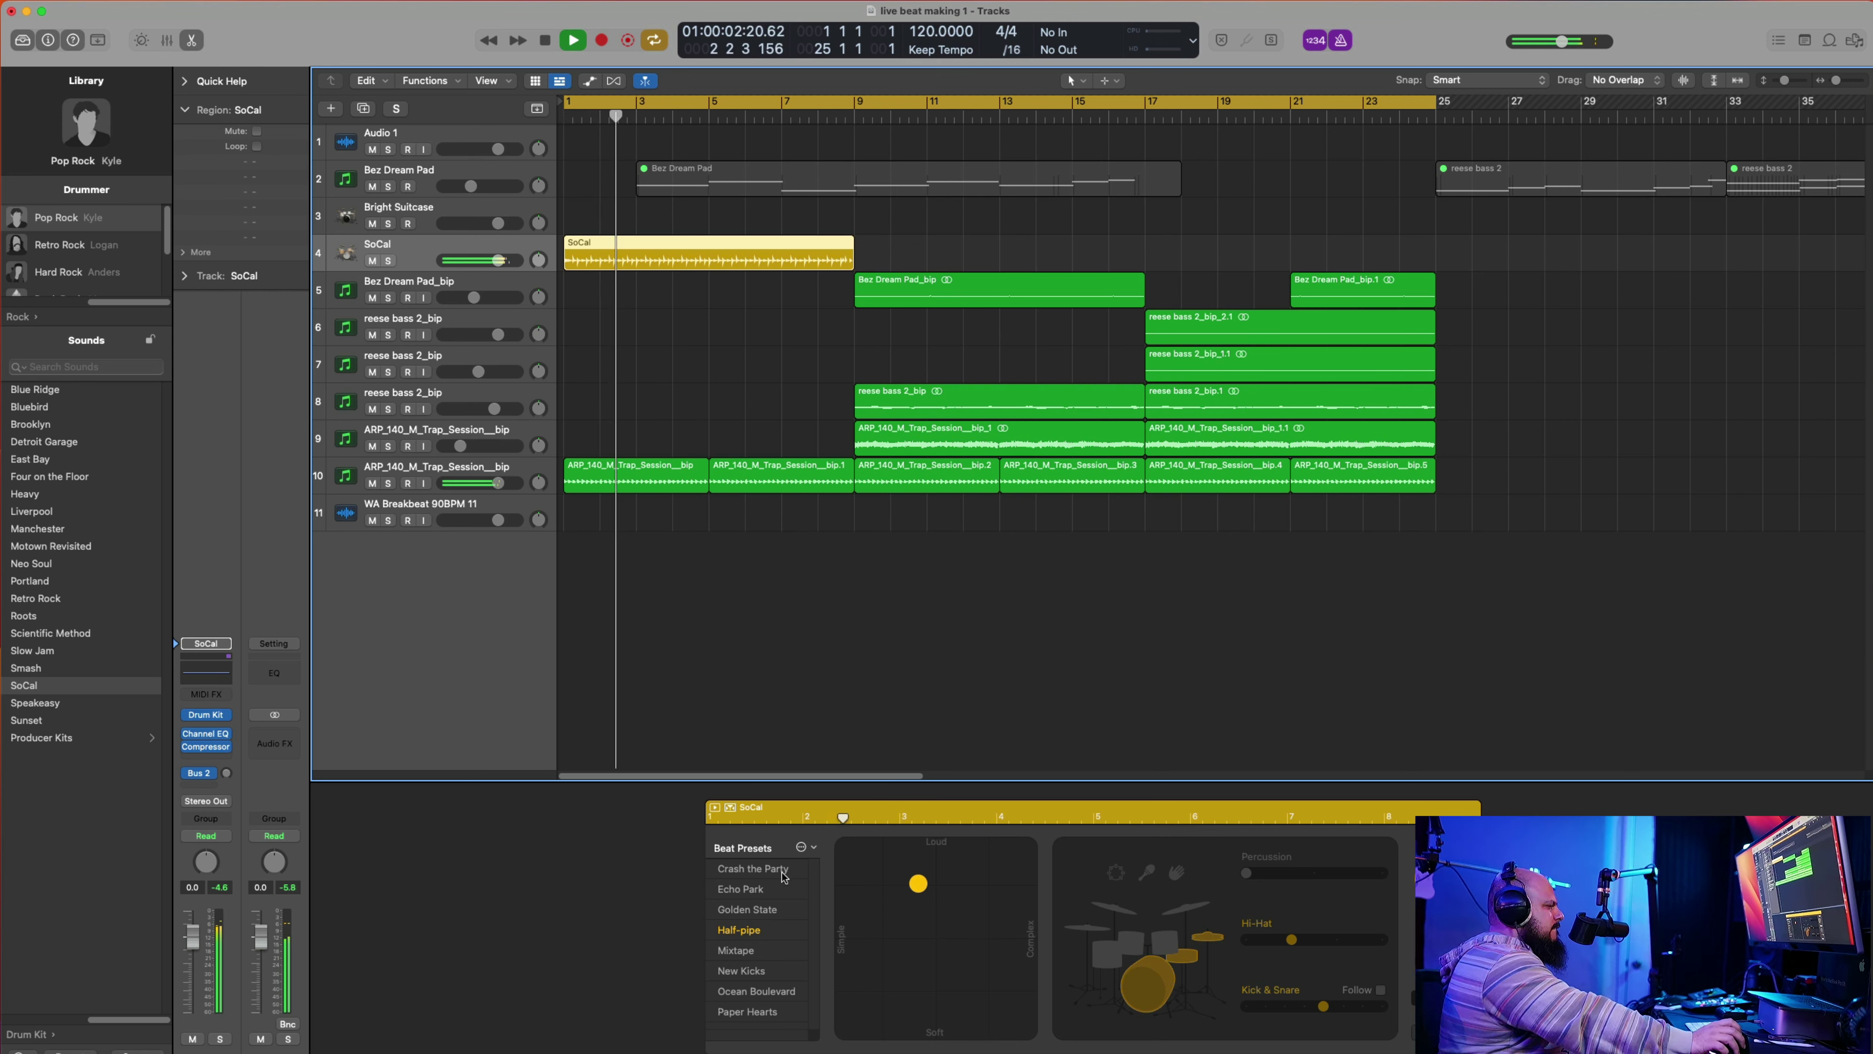
mouse_move(91, 140)
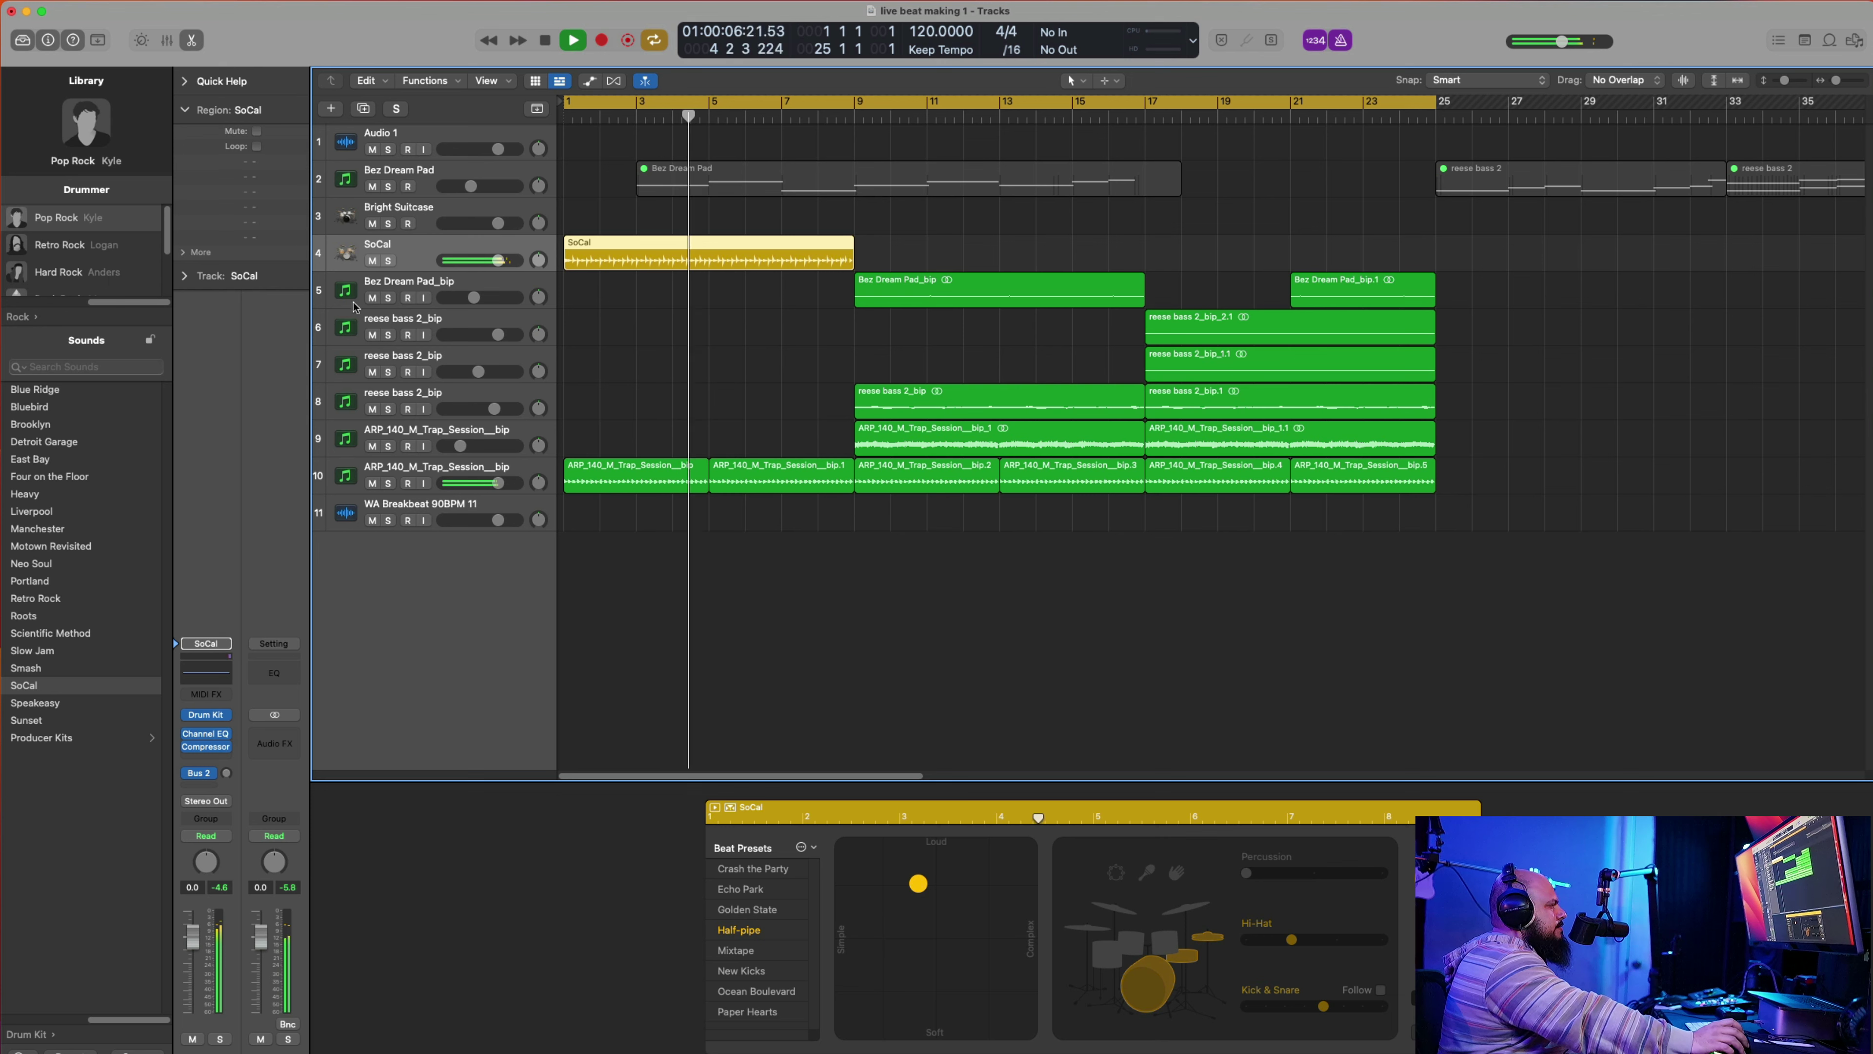
key("space")
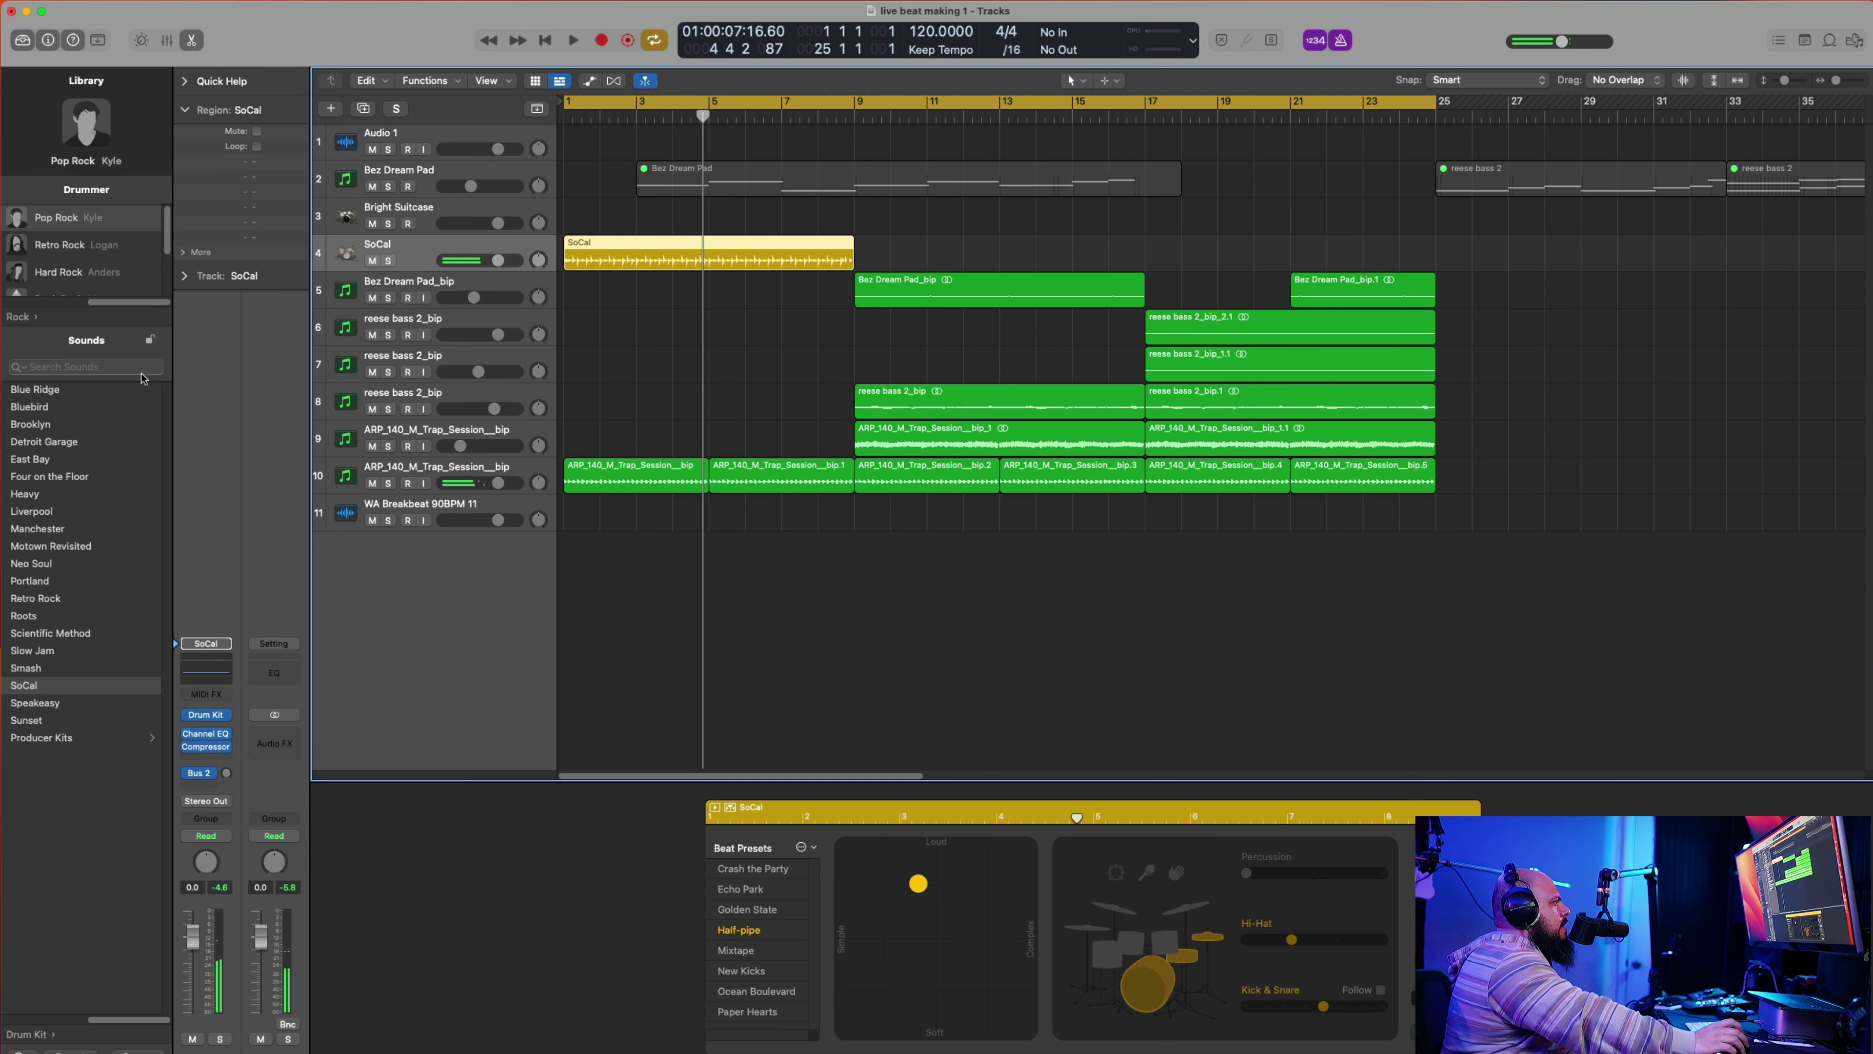
Step: Try the Britpop drummer on the new track, and switch to the Trap drummer from the Hip Hop genre
left_click_drag(169, 225, 169, 273)
left_click(79, 285)
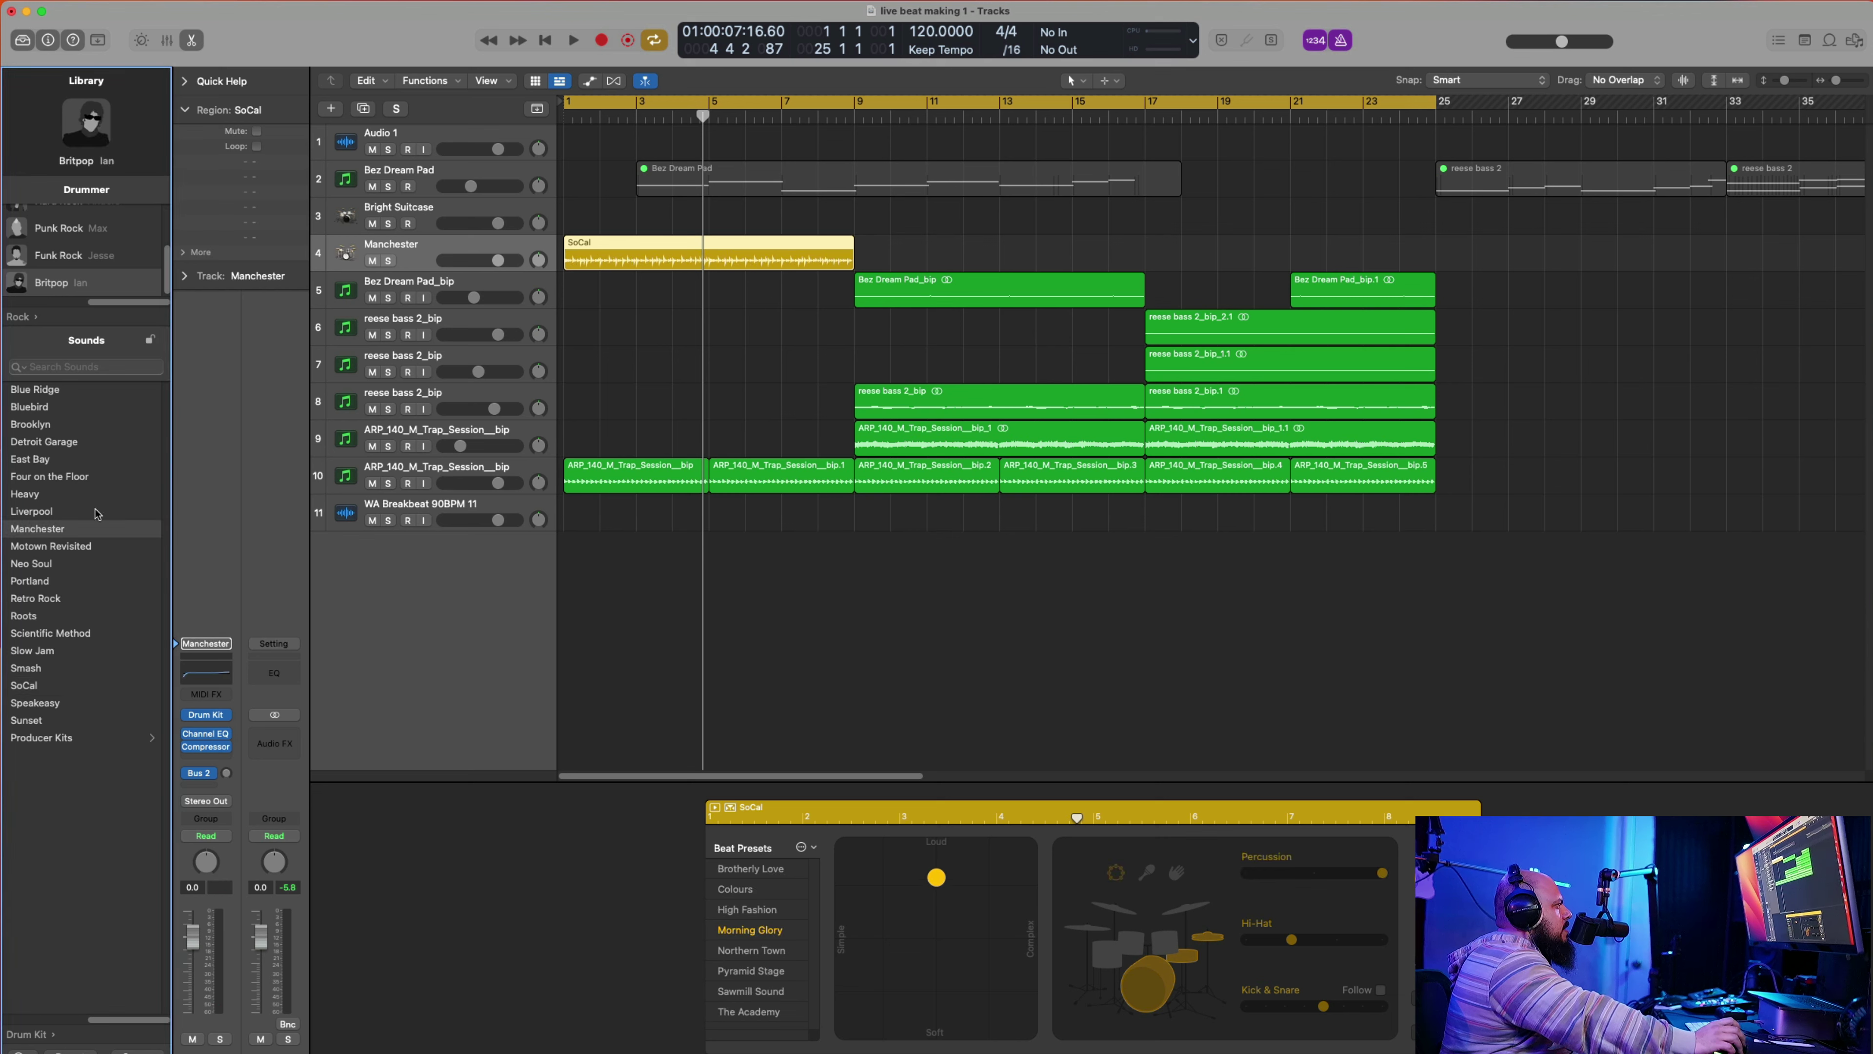
left_click(26, 322)
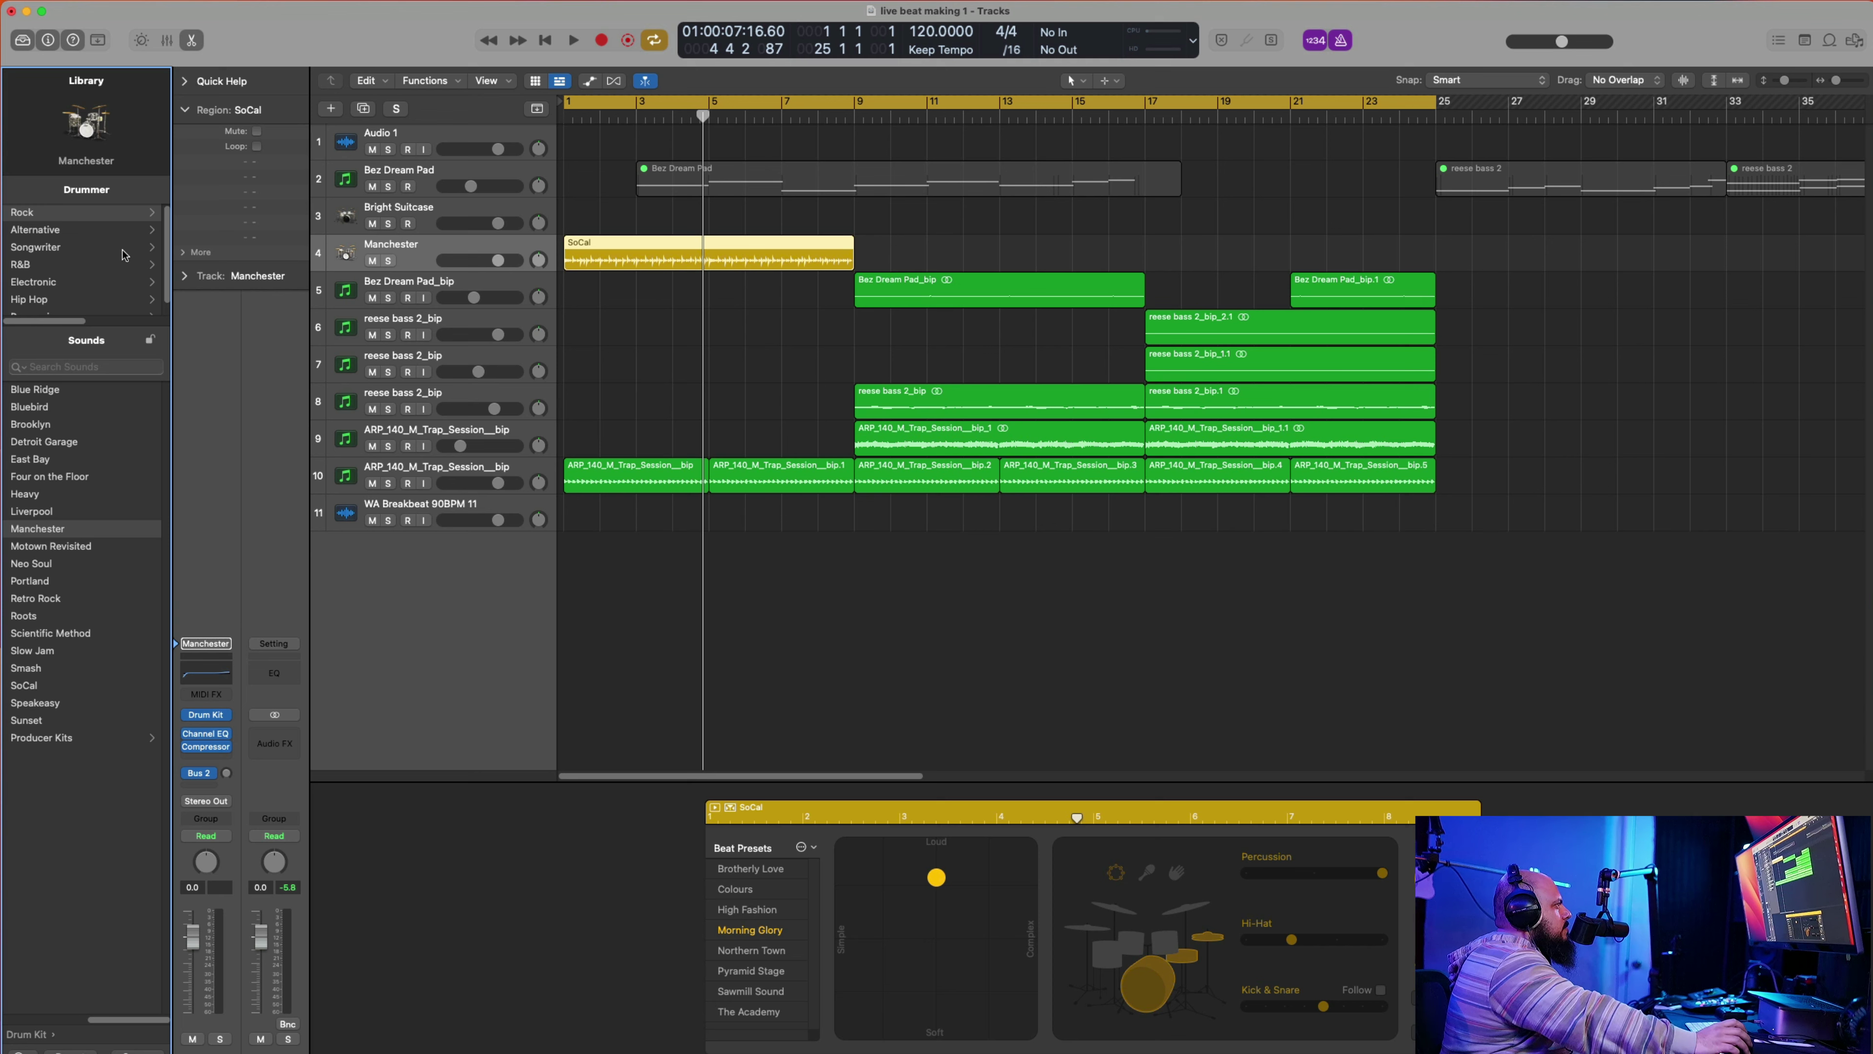
left_click_drag(169, 251, 166, 261)
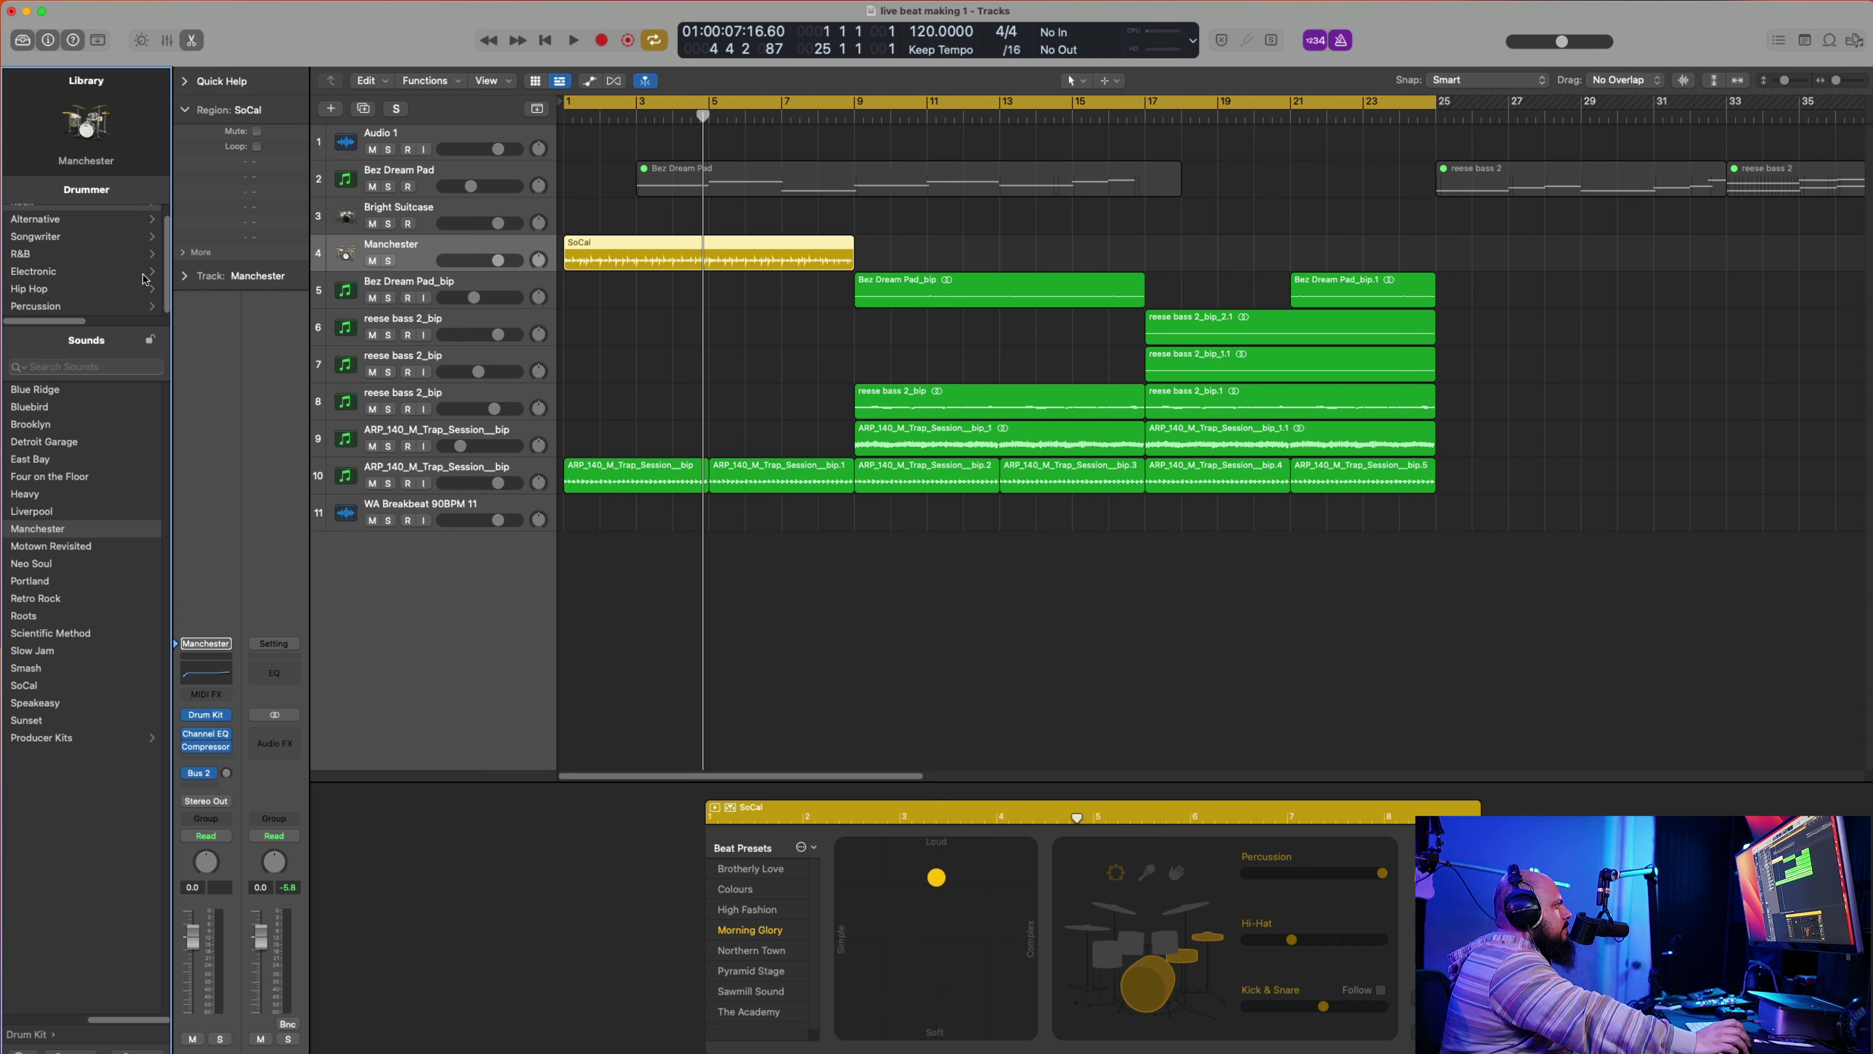
left_click(51, 289)
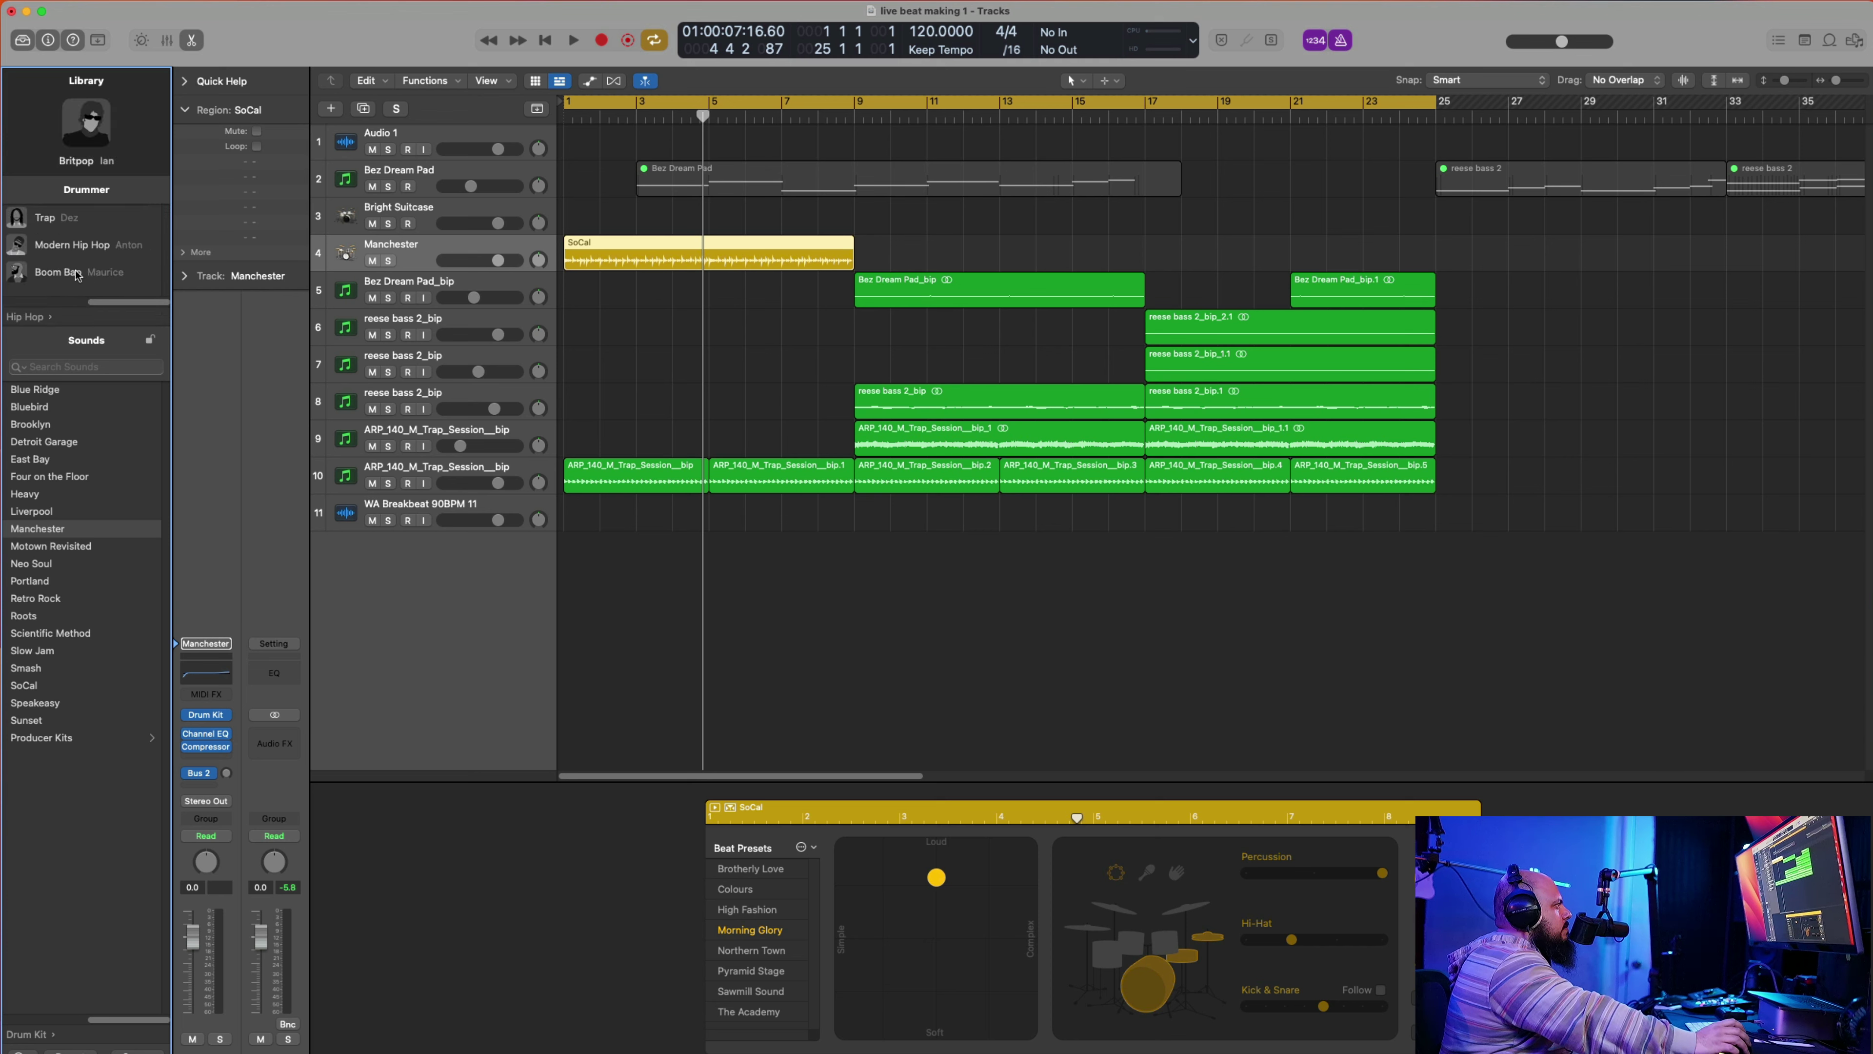
left_click(40, 228)
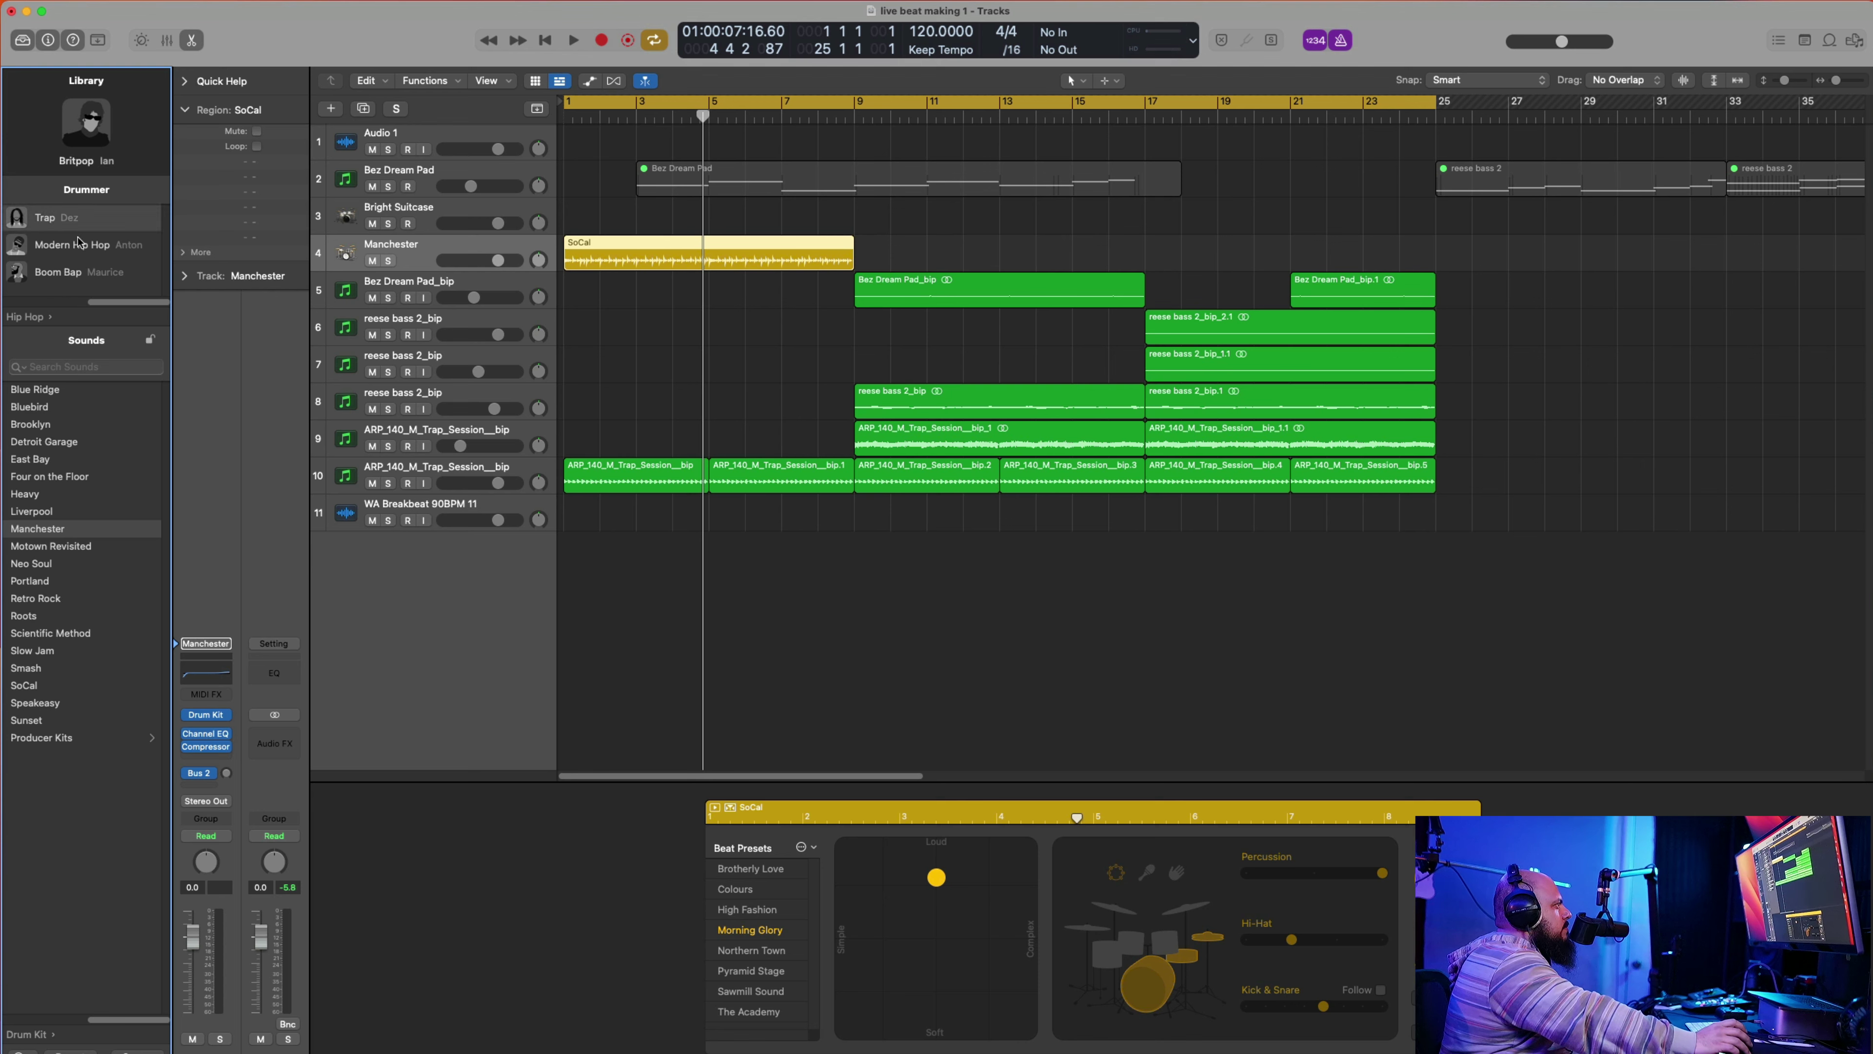
Step: Play the beat from the start, apply the Double Vision beat preset, and make the drum pattern as simple and soft as possible
key("Return")
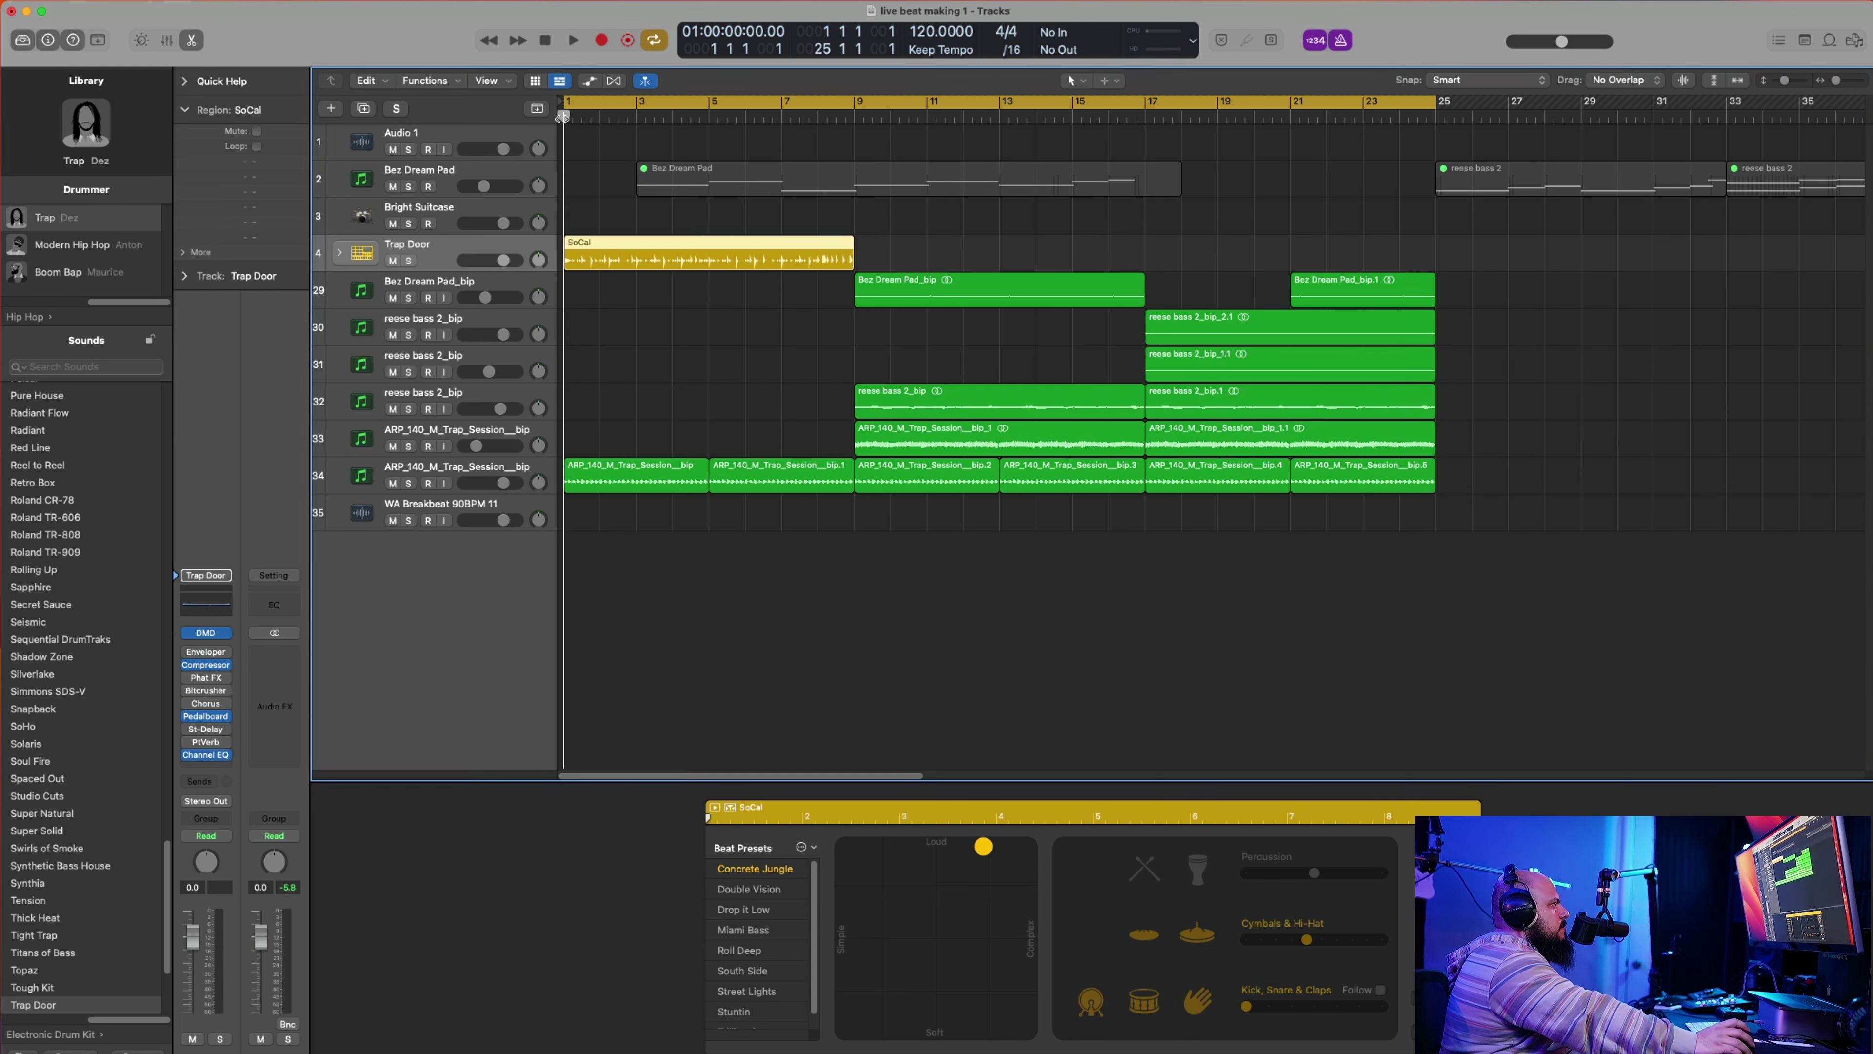
left_click(573, 41)
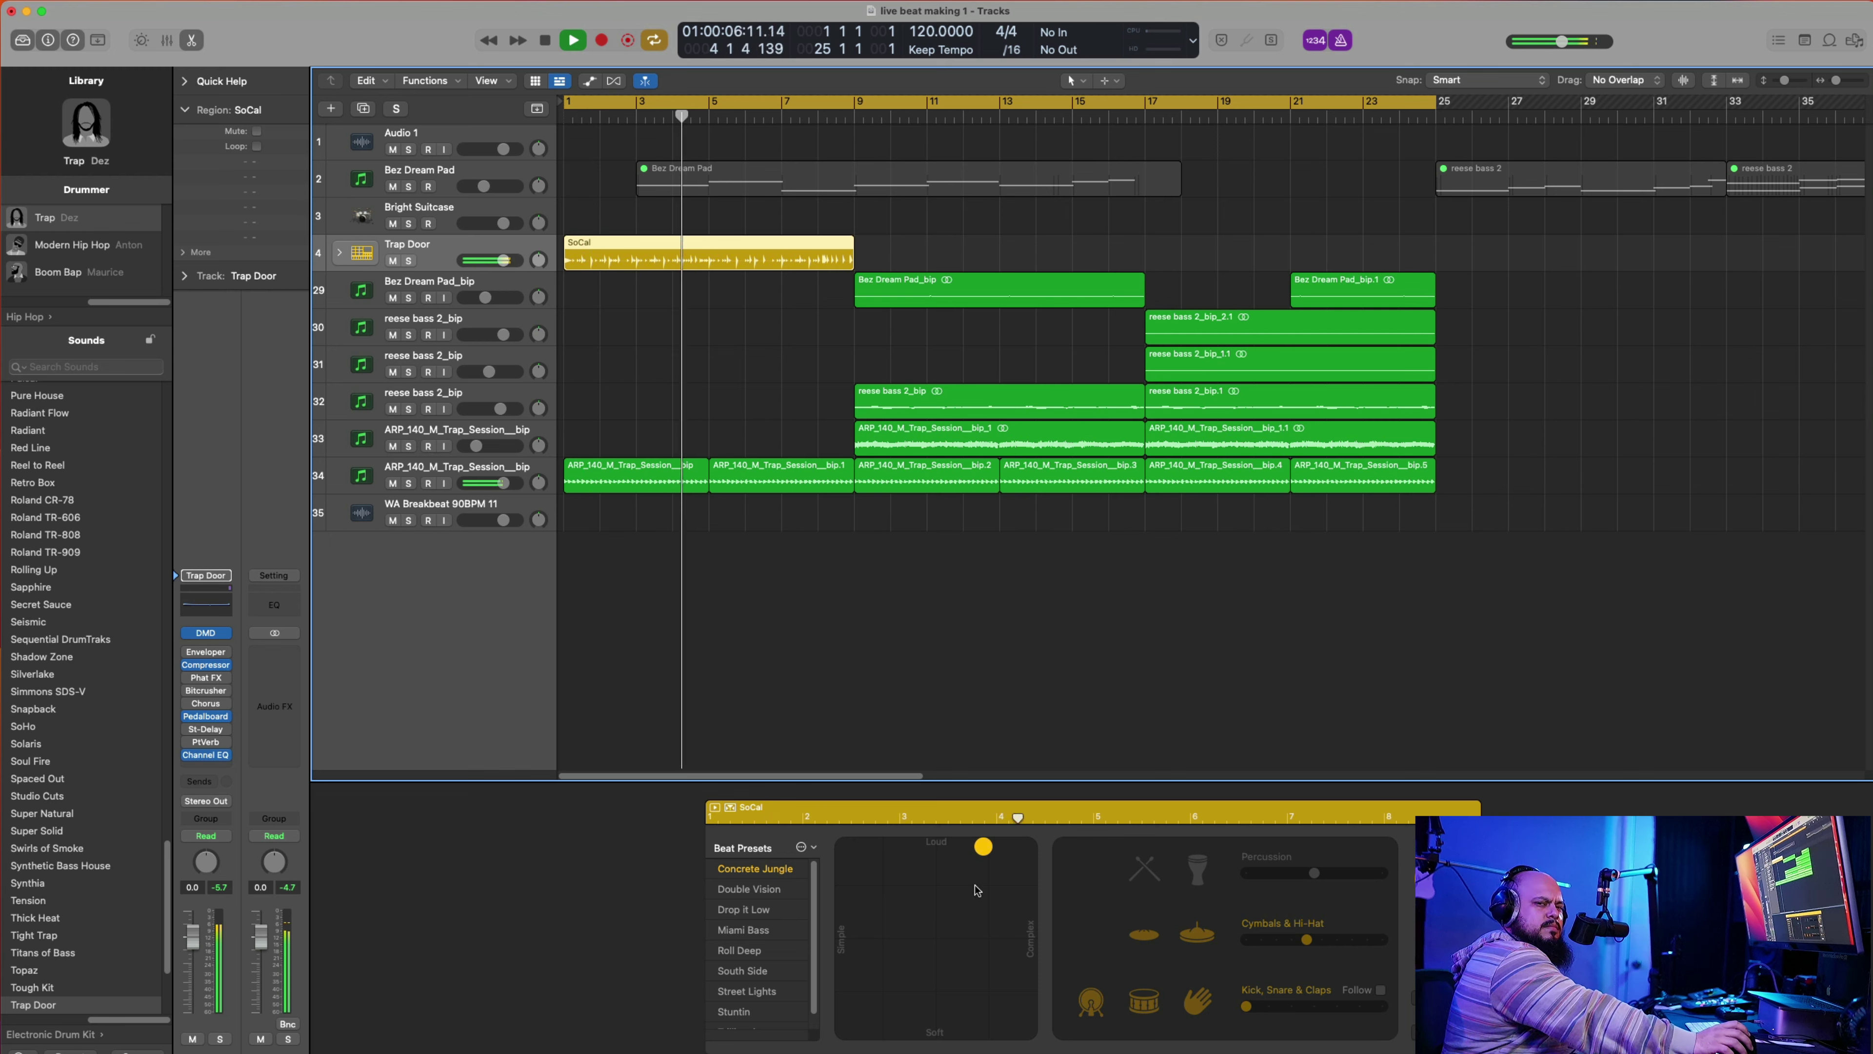
left_click(767, 889)
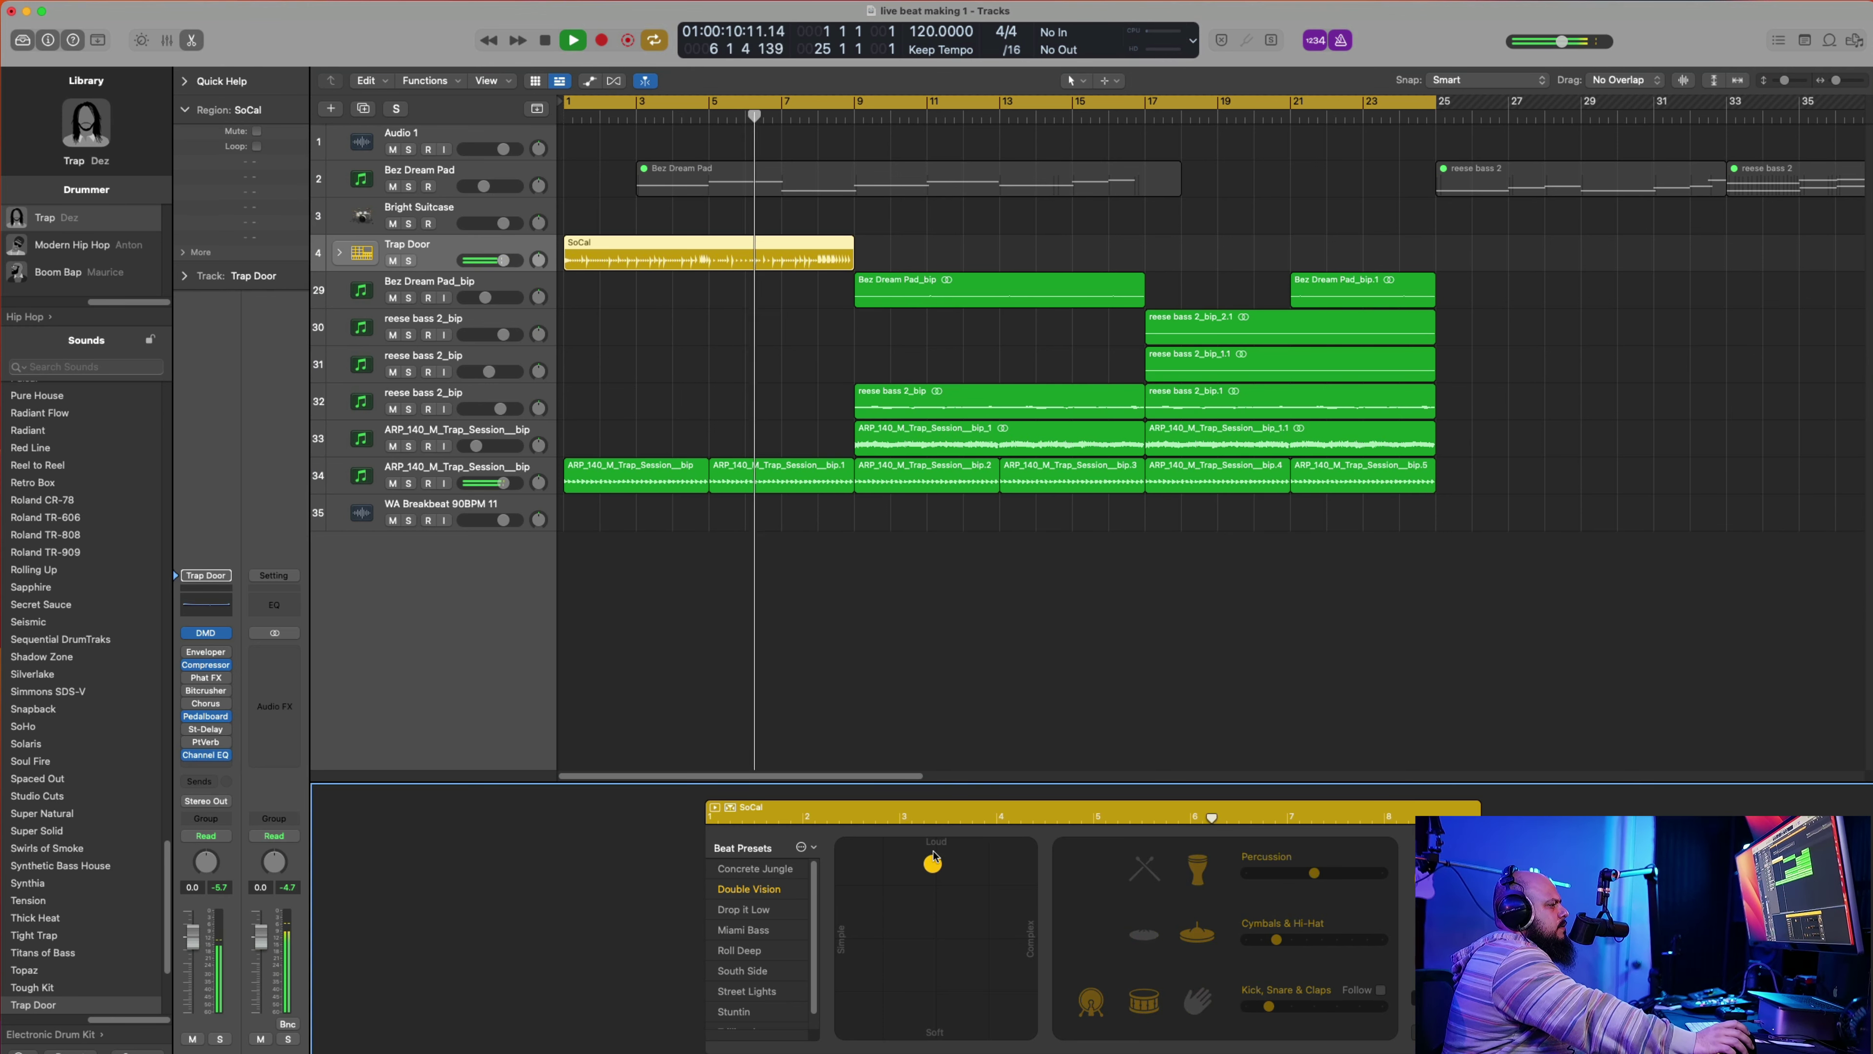
left_click_drag(933, 864, 819, 1030)
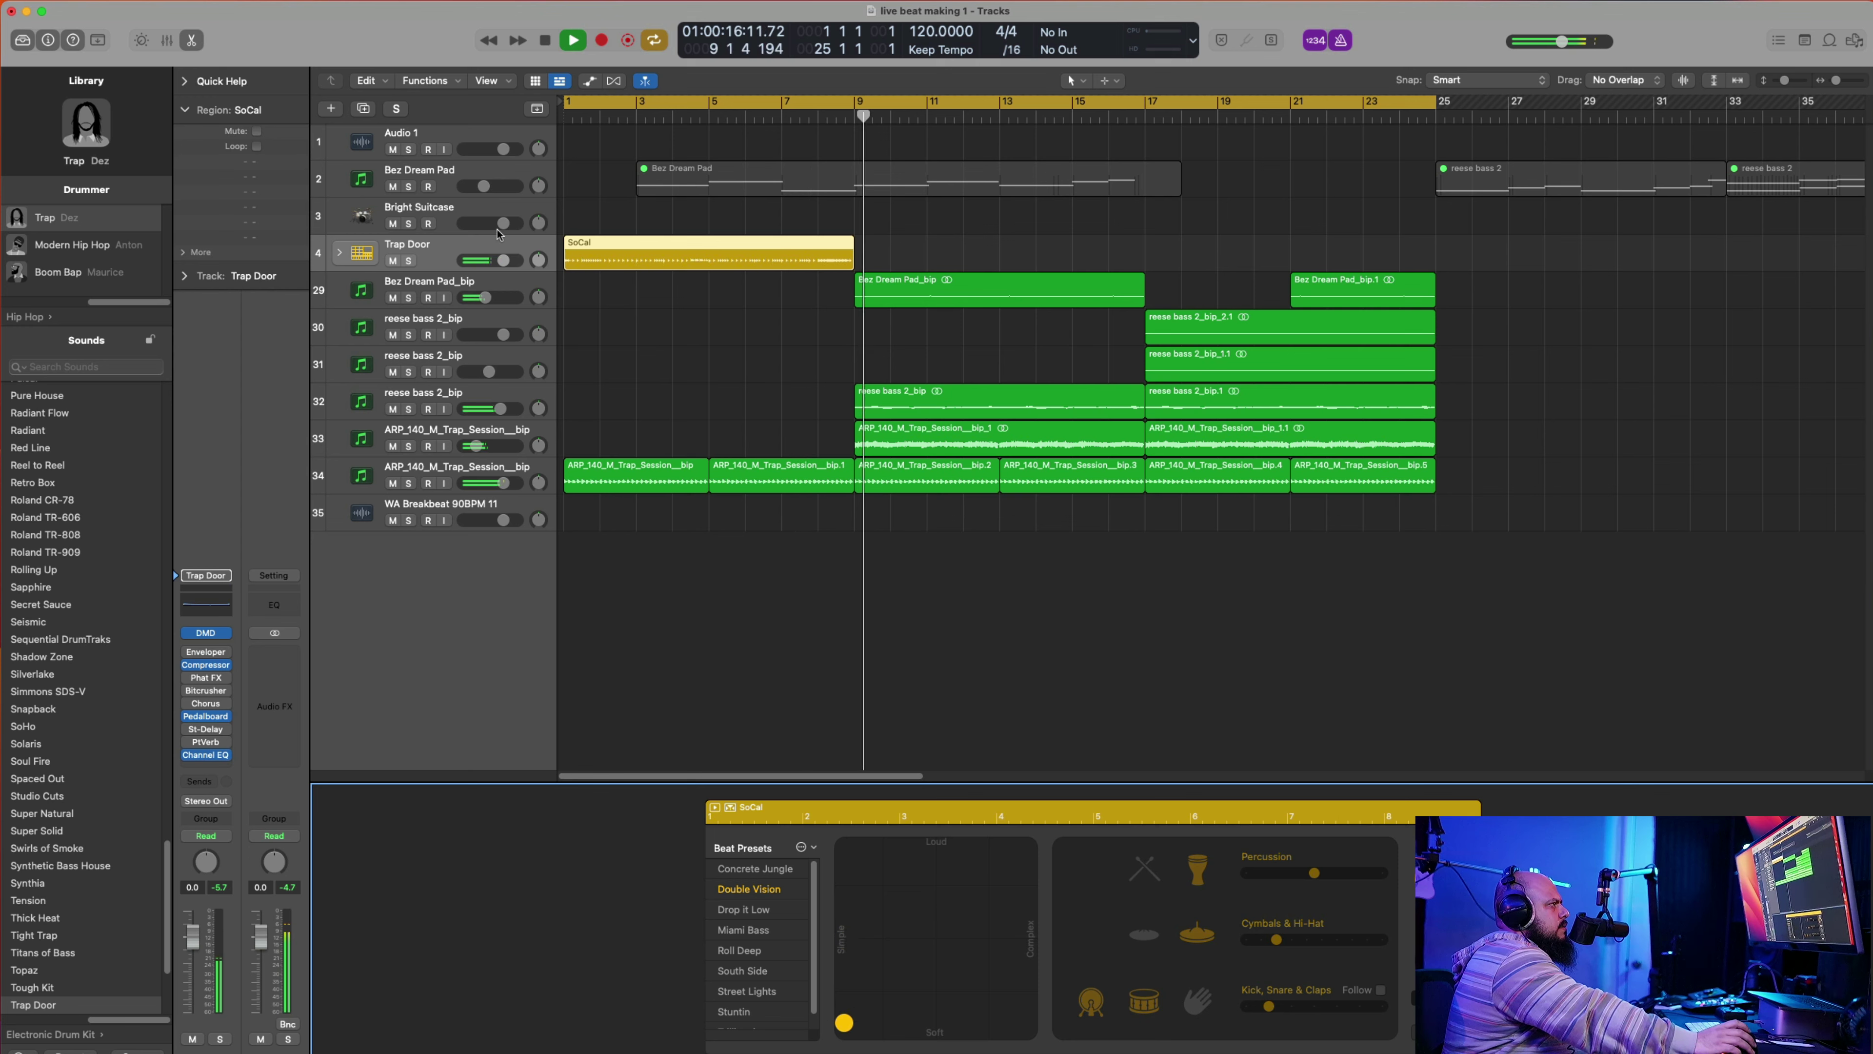
Step: Return playback to bar 1, shorten the cycle range to bars 1 through 9, and listen to the drummer region in it
left_click(566, 121)
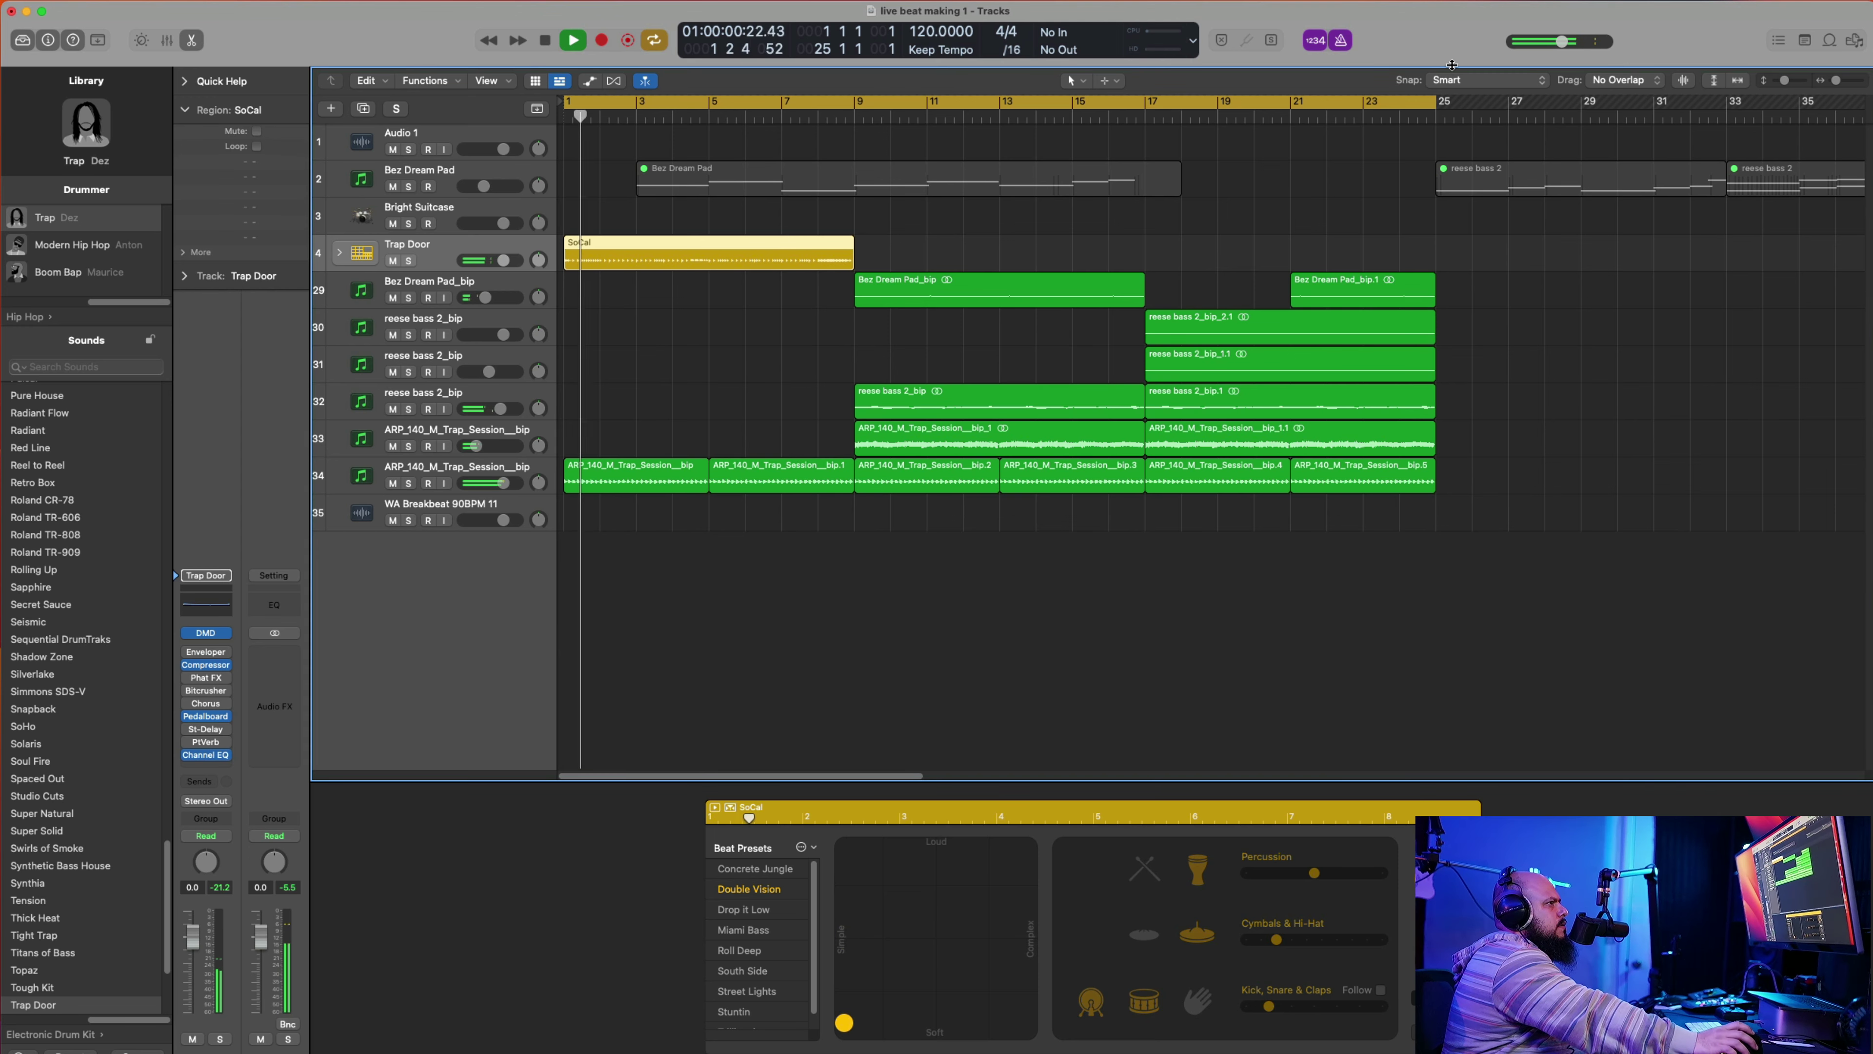
left_click_drag(1435, 101, 856, 274)
key("space")
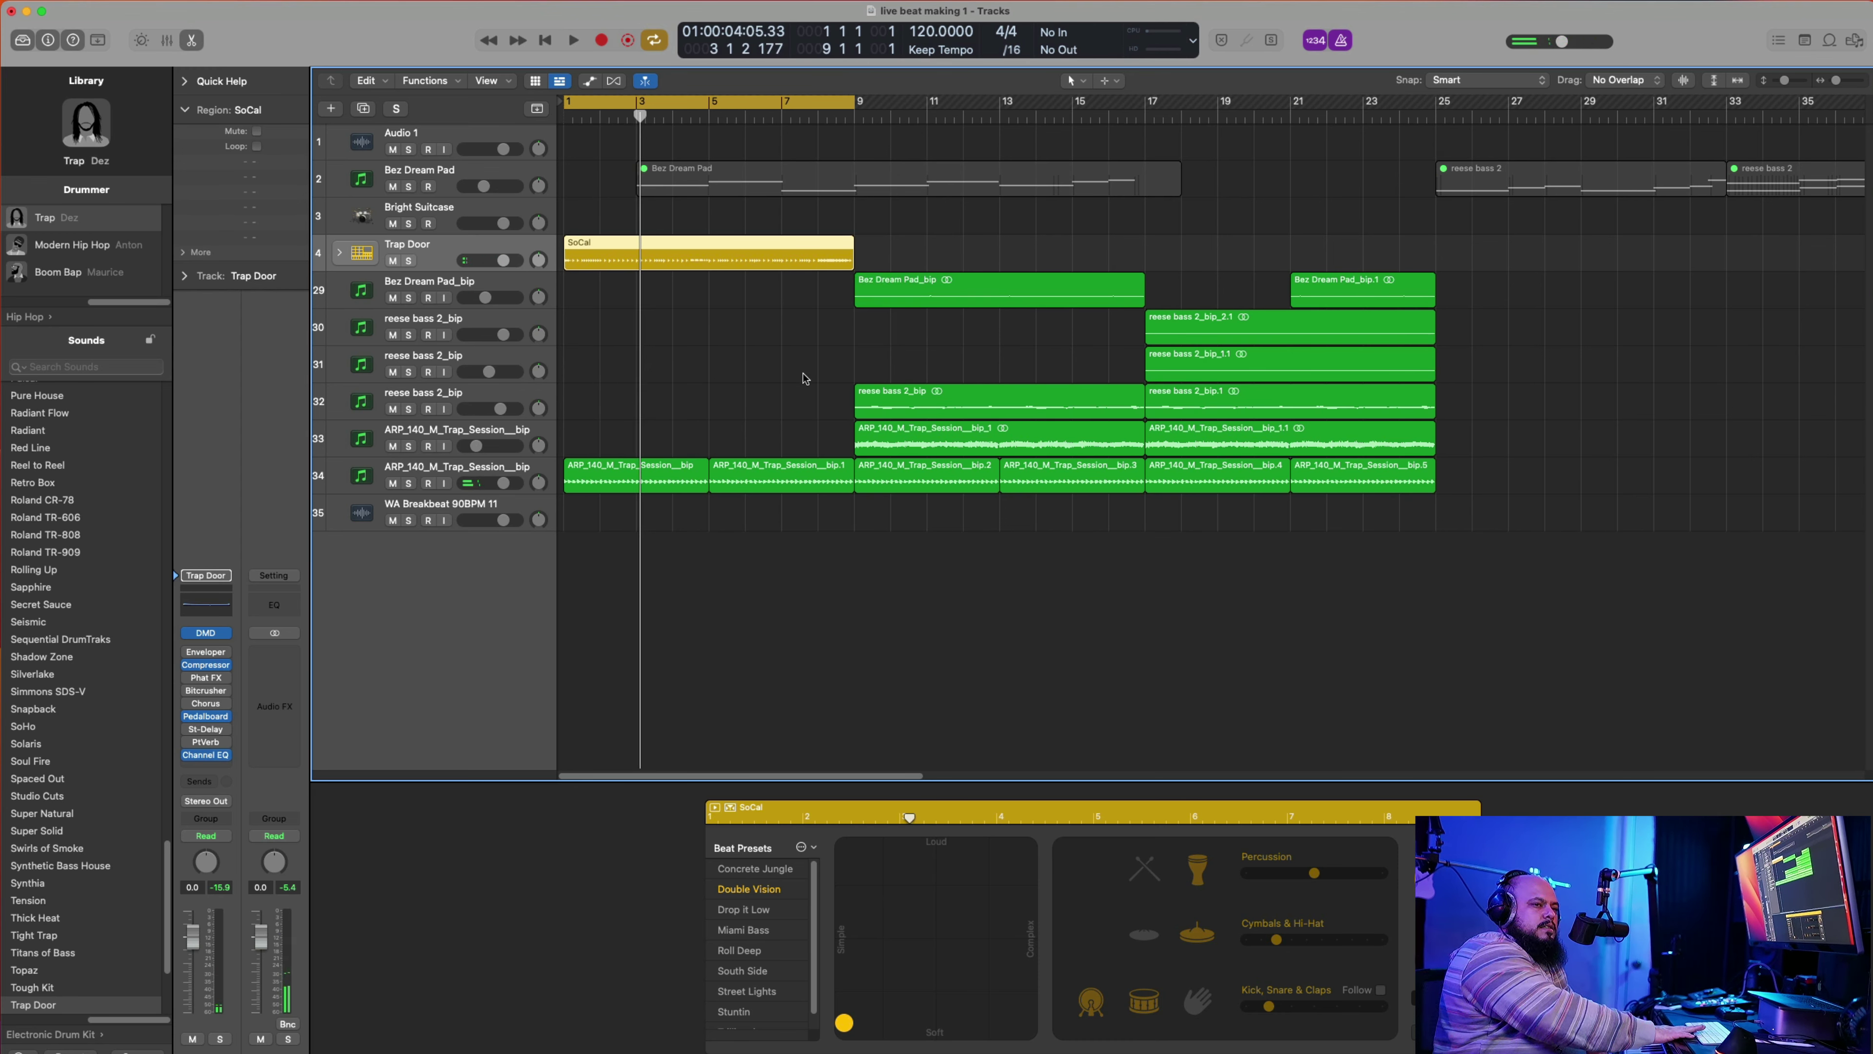
key("space")
key("space")
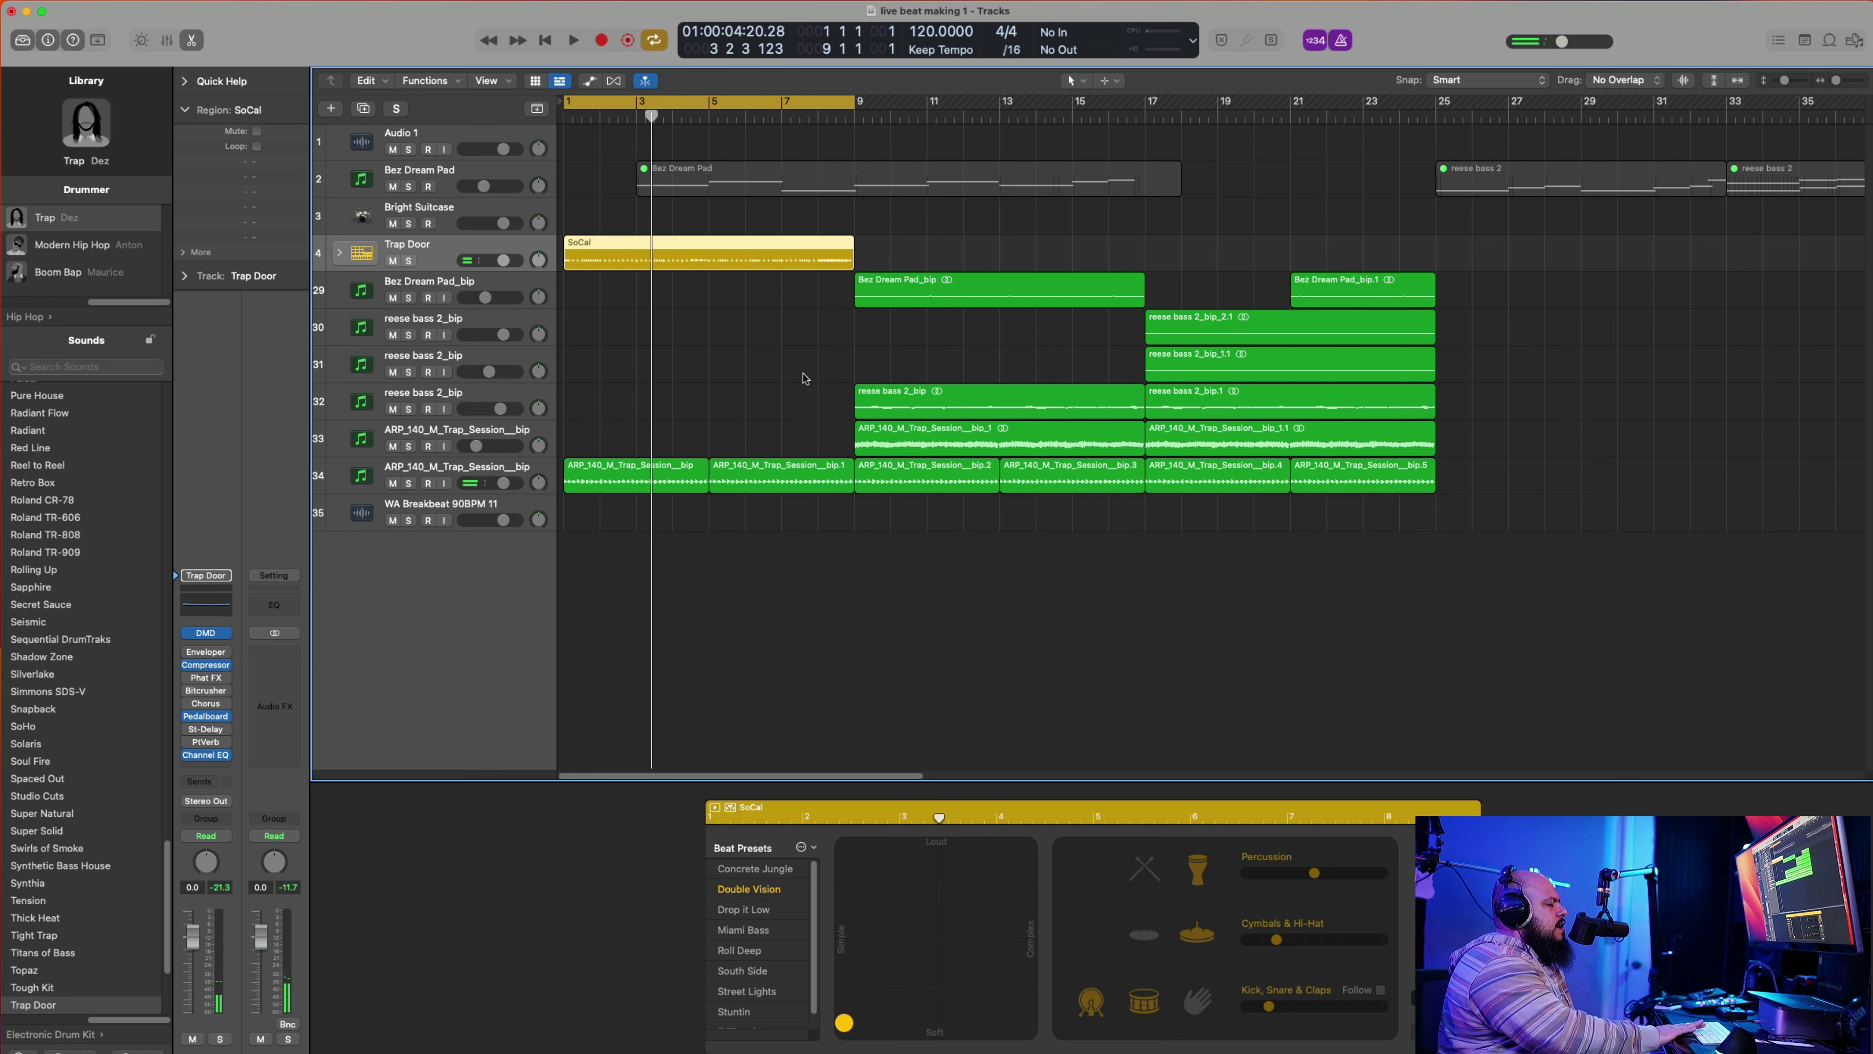
key("space")
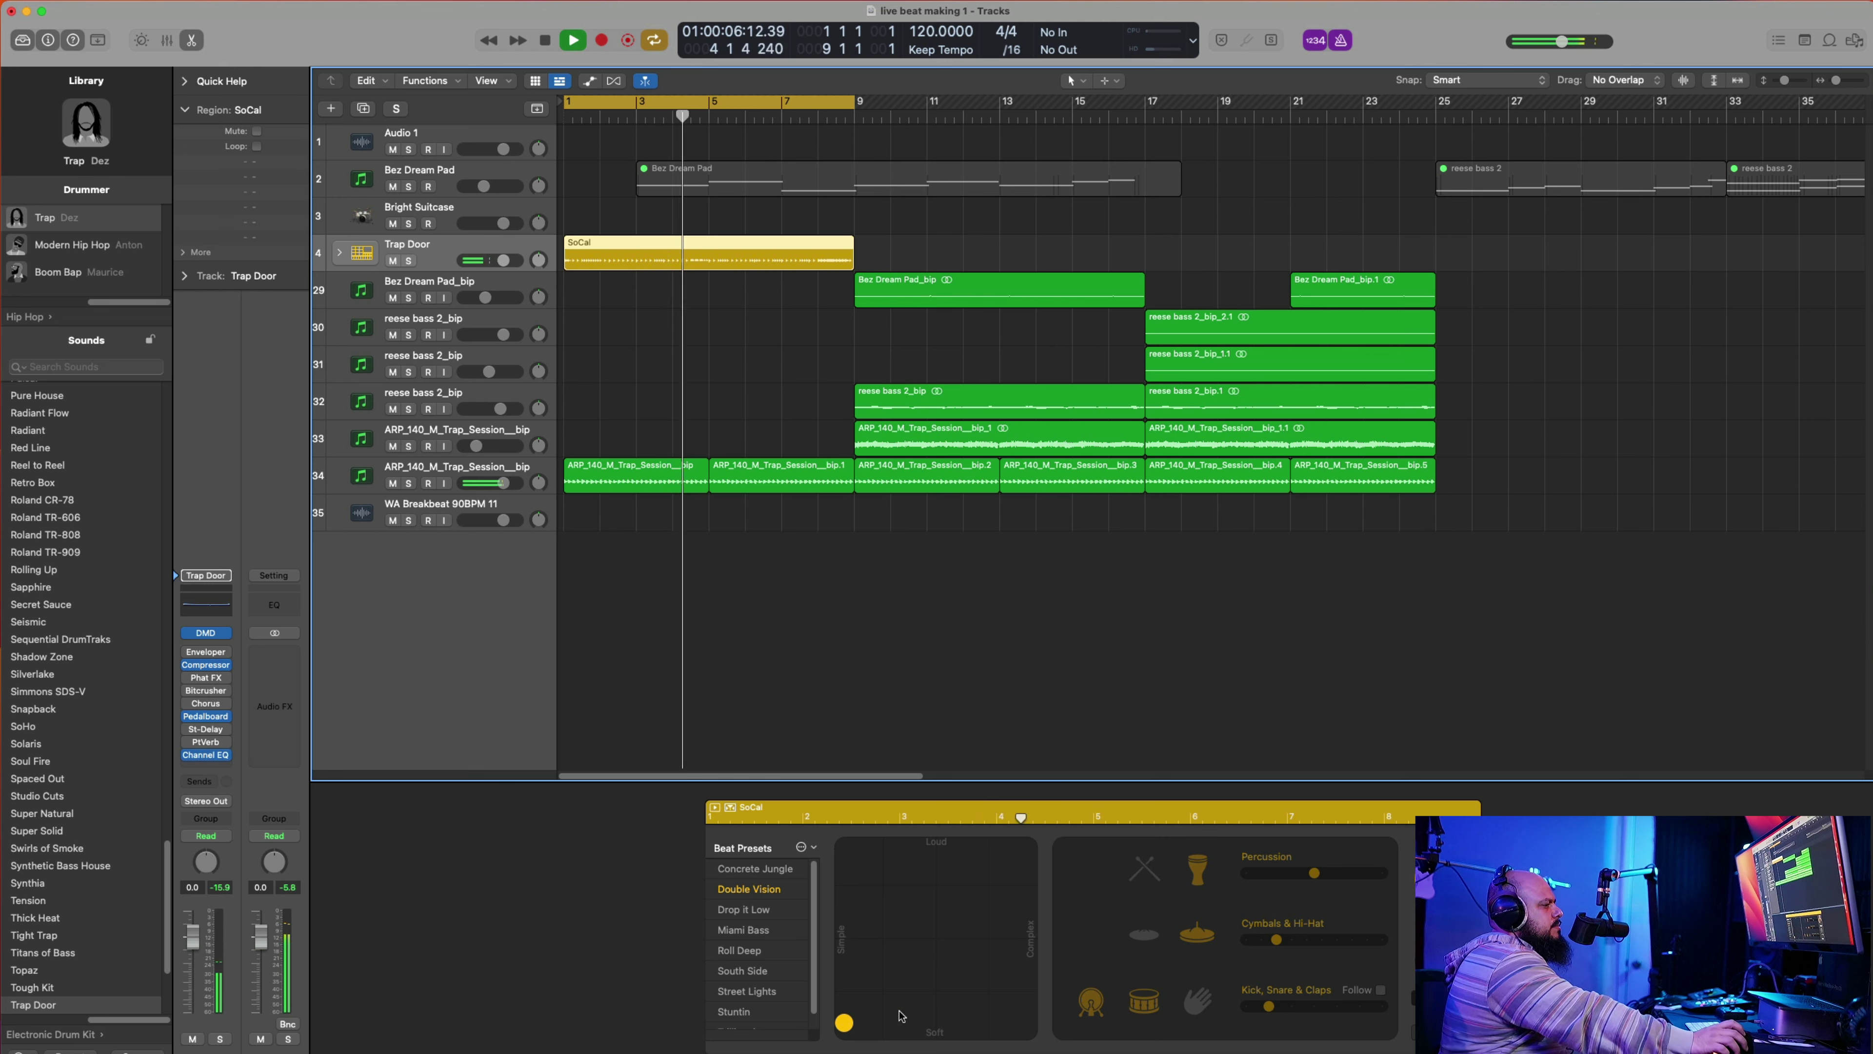
Step: Raise the drummer's Percussion to maximum, lower Kick, Snare & Claps to minimum, set Cymbals & Hi-Hat about midway, and enable all kit pieces
left_click(1326, 874)
left_click_drag(1328, 875, 1383, 873)
left_click_drag(1303, 939, 1401, 941)
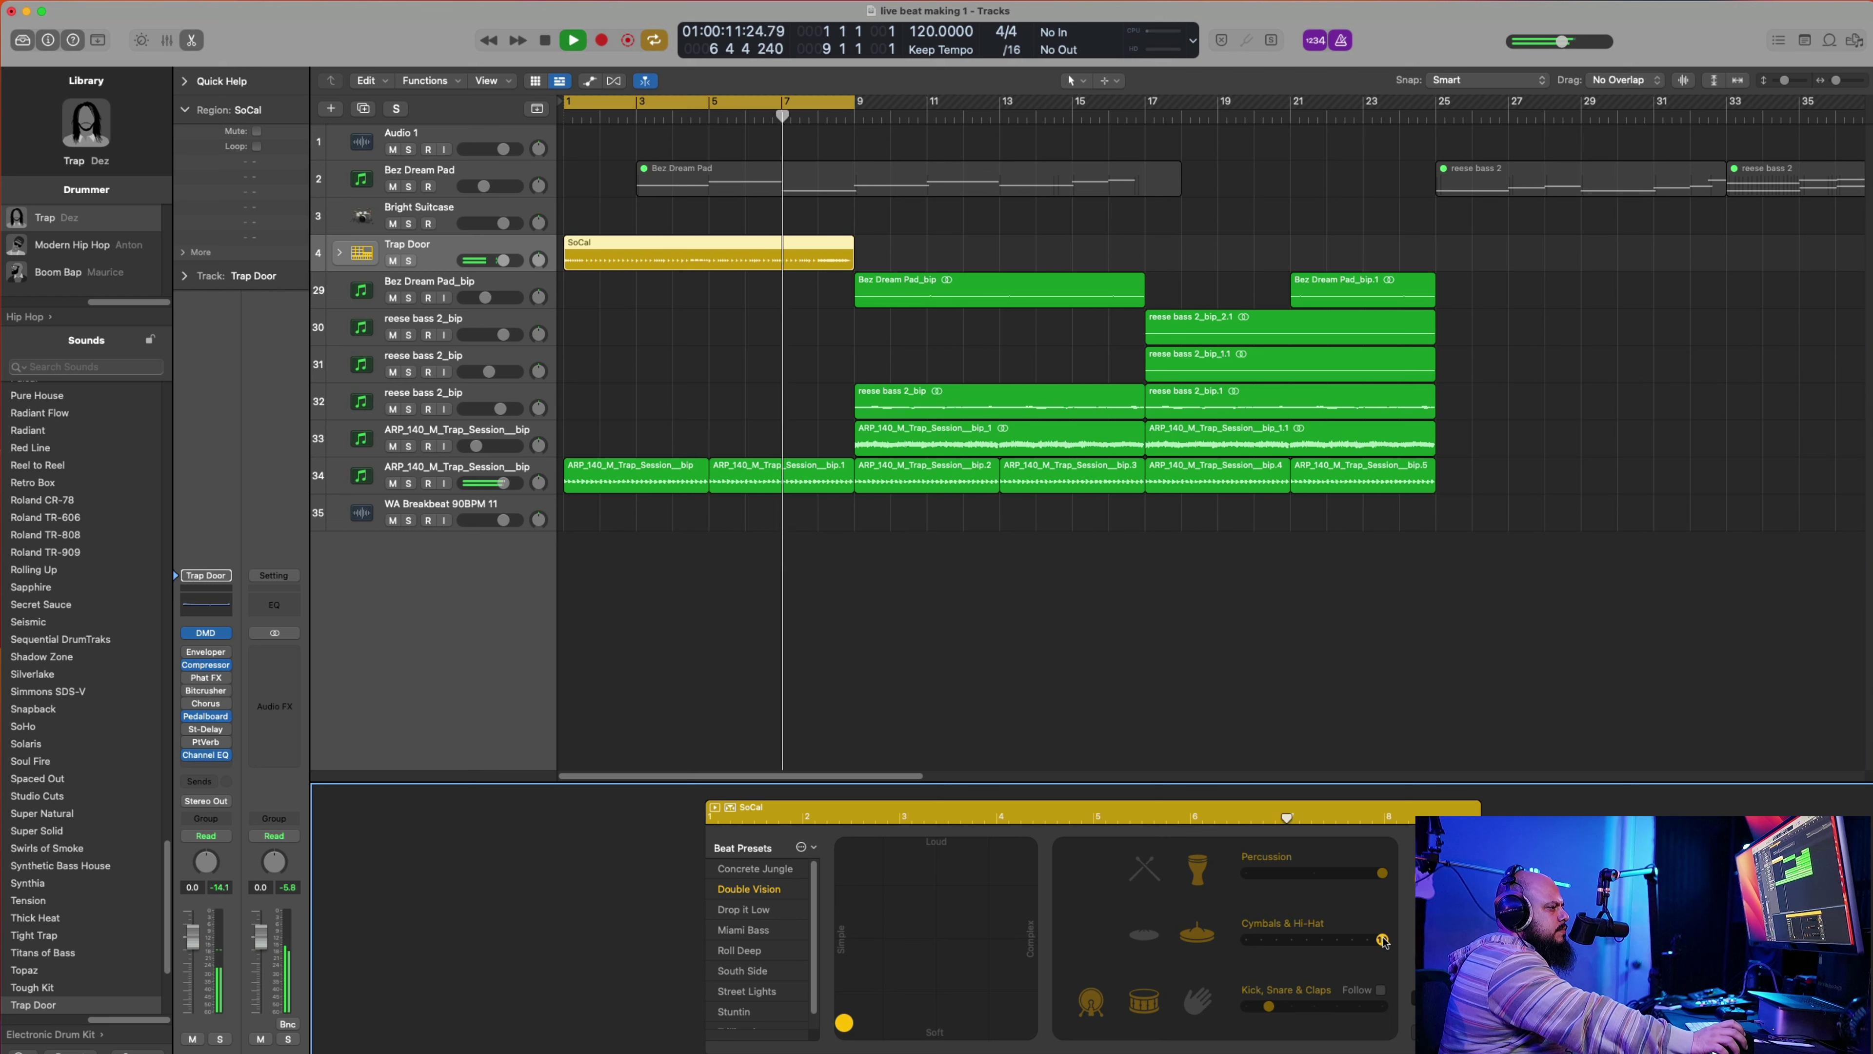
left_click_drag(1384, 942, 1246, 940)
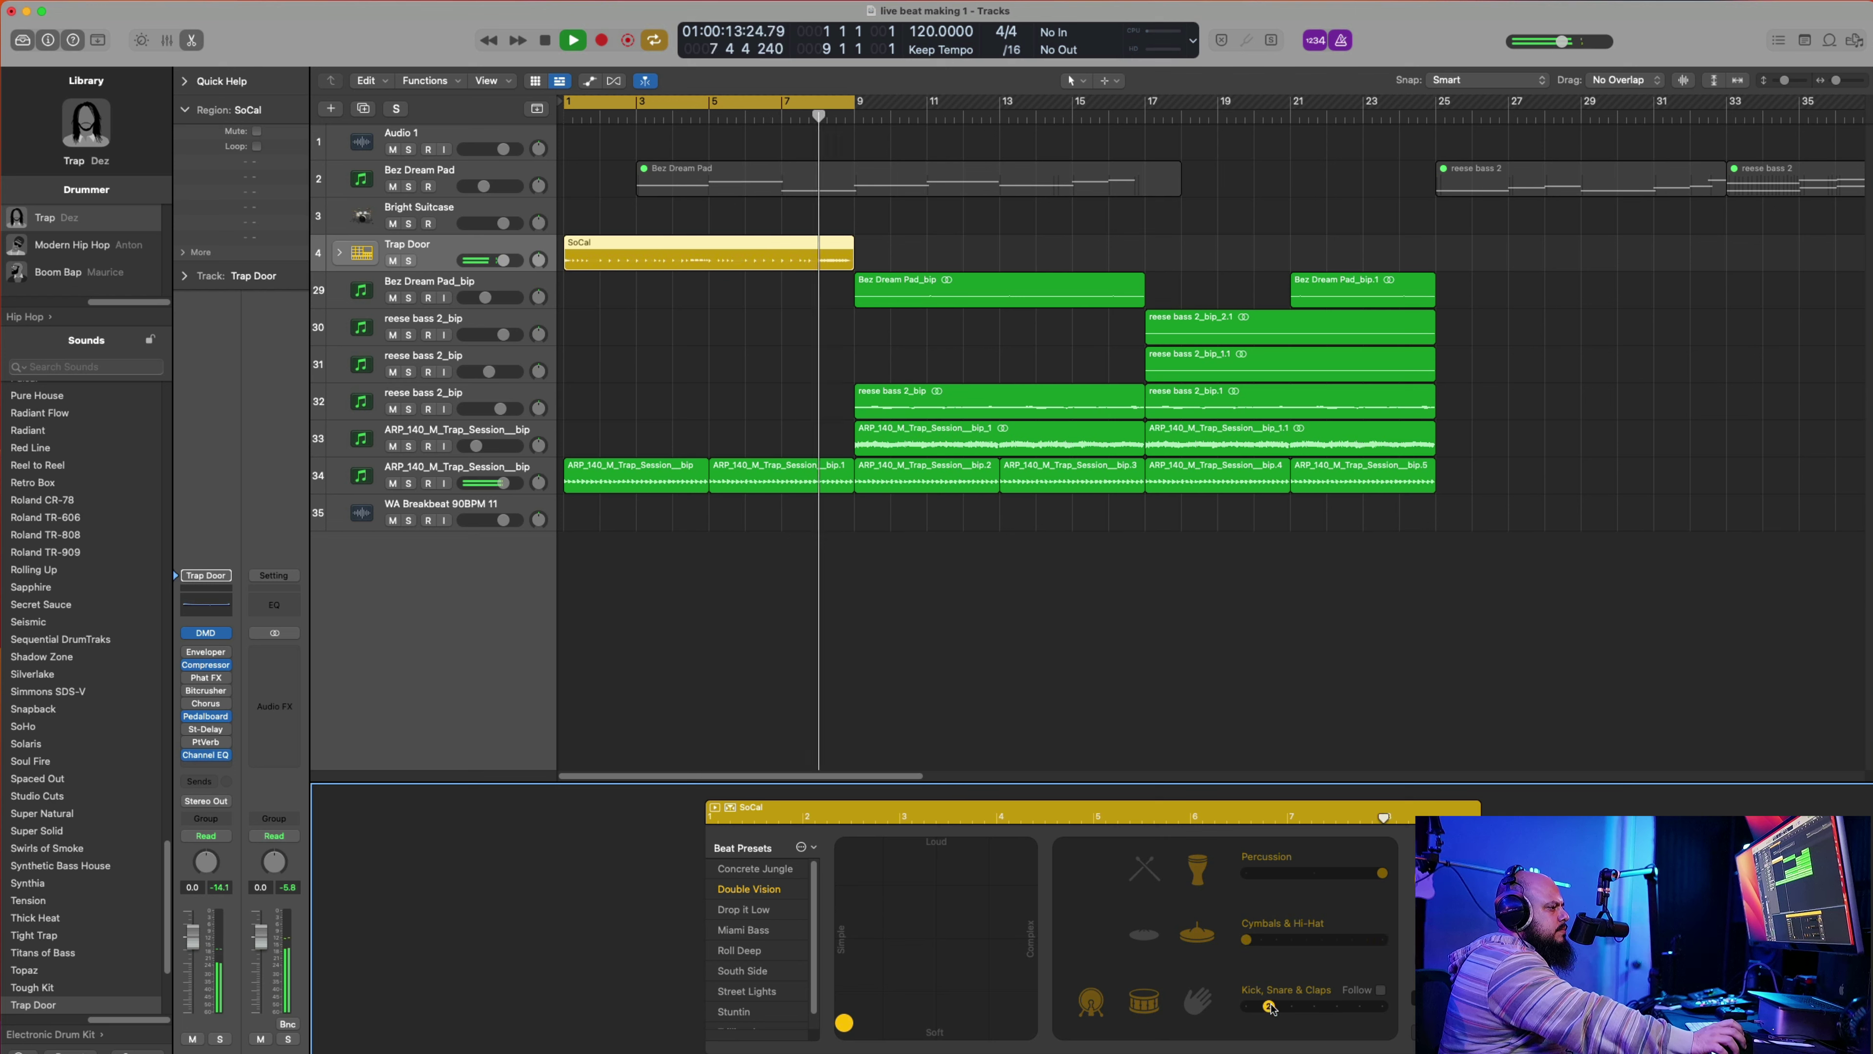
left_click_drag(1271, 1007, 1246, 1008)
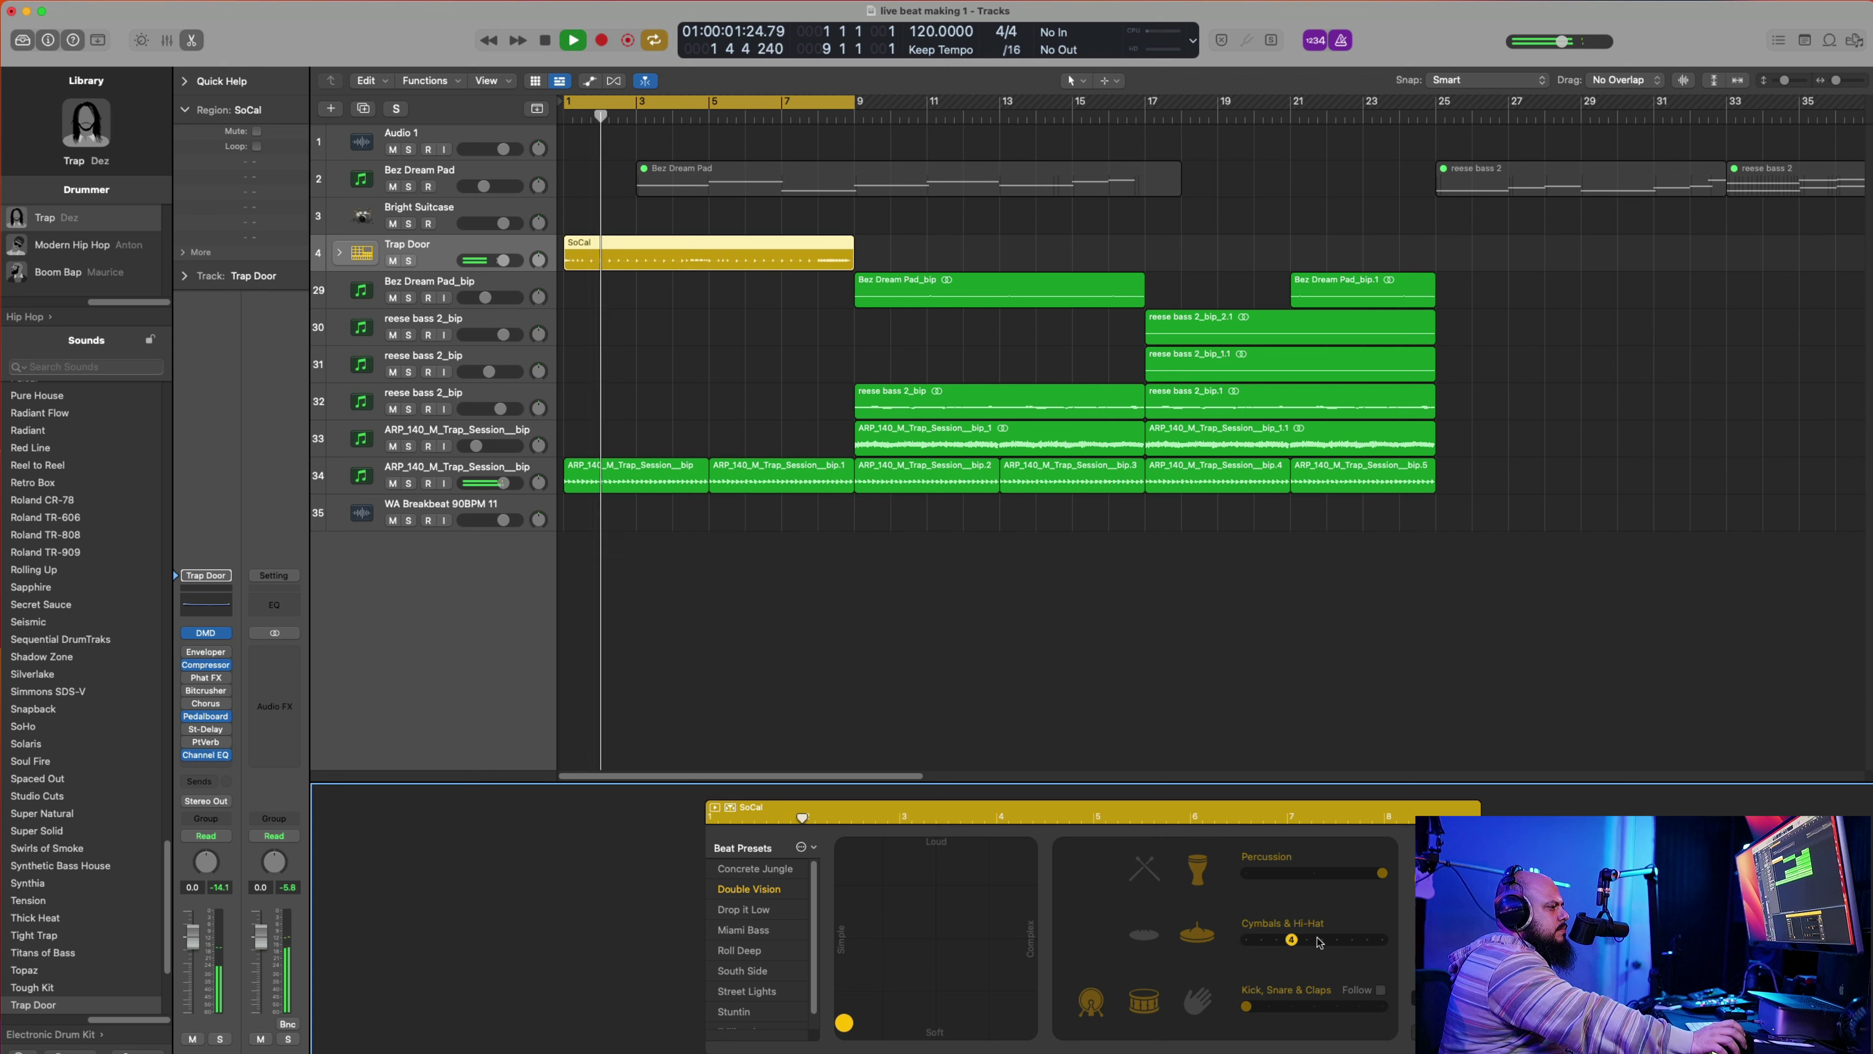
left_click_drag(1319, 942, 1382, 931)
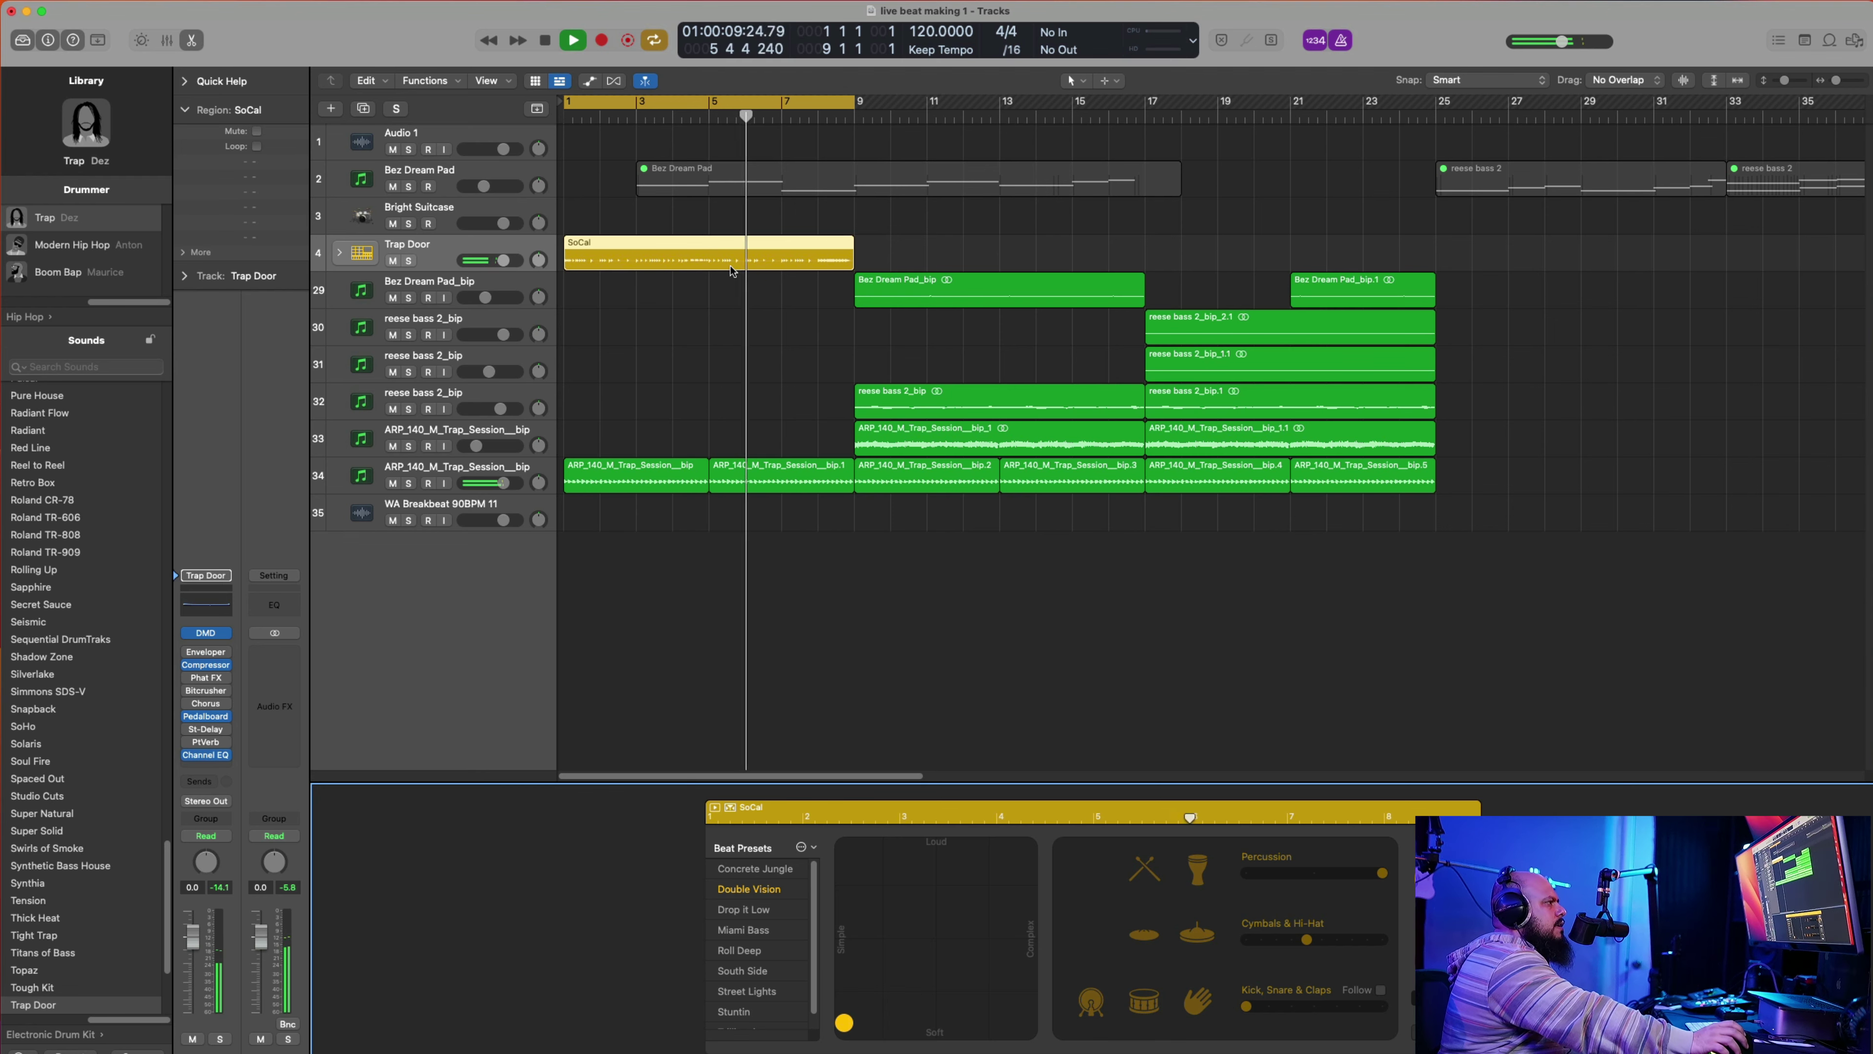
Step: Stop playback and bounce the SoCal drummer region in place to a new track, muting the source region
key("space")
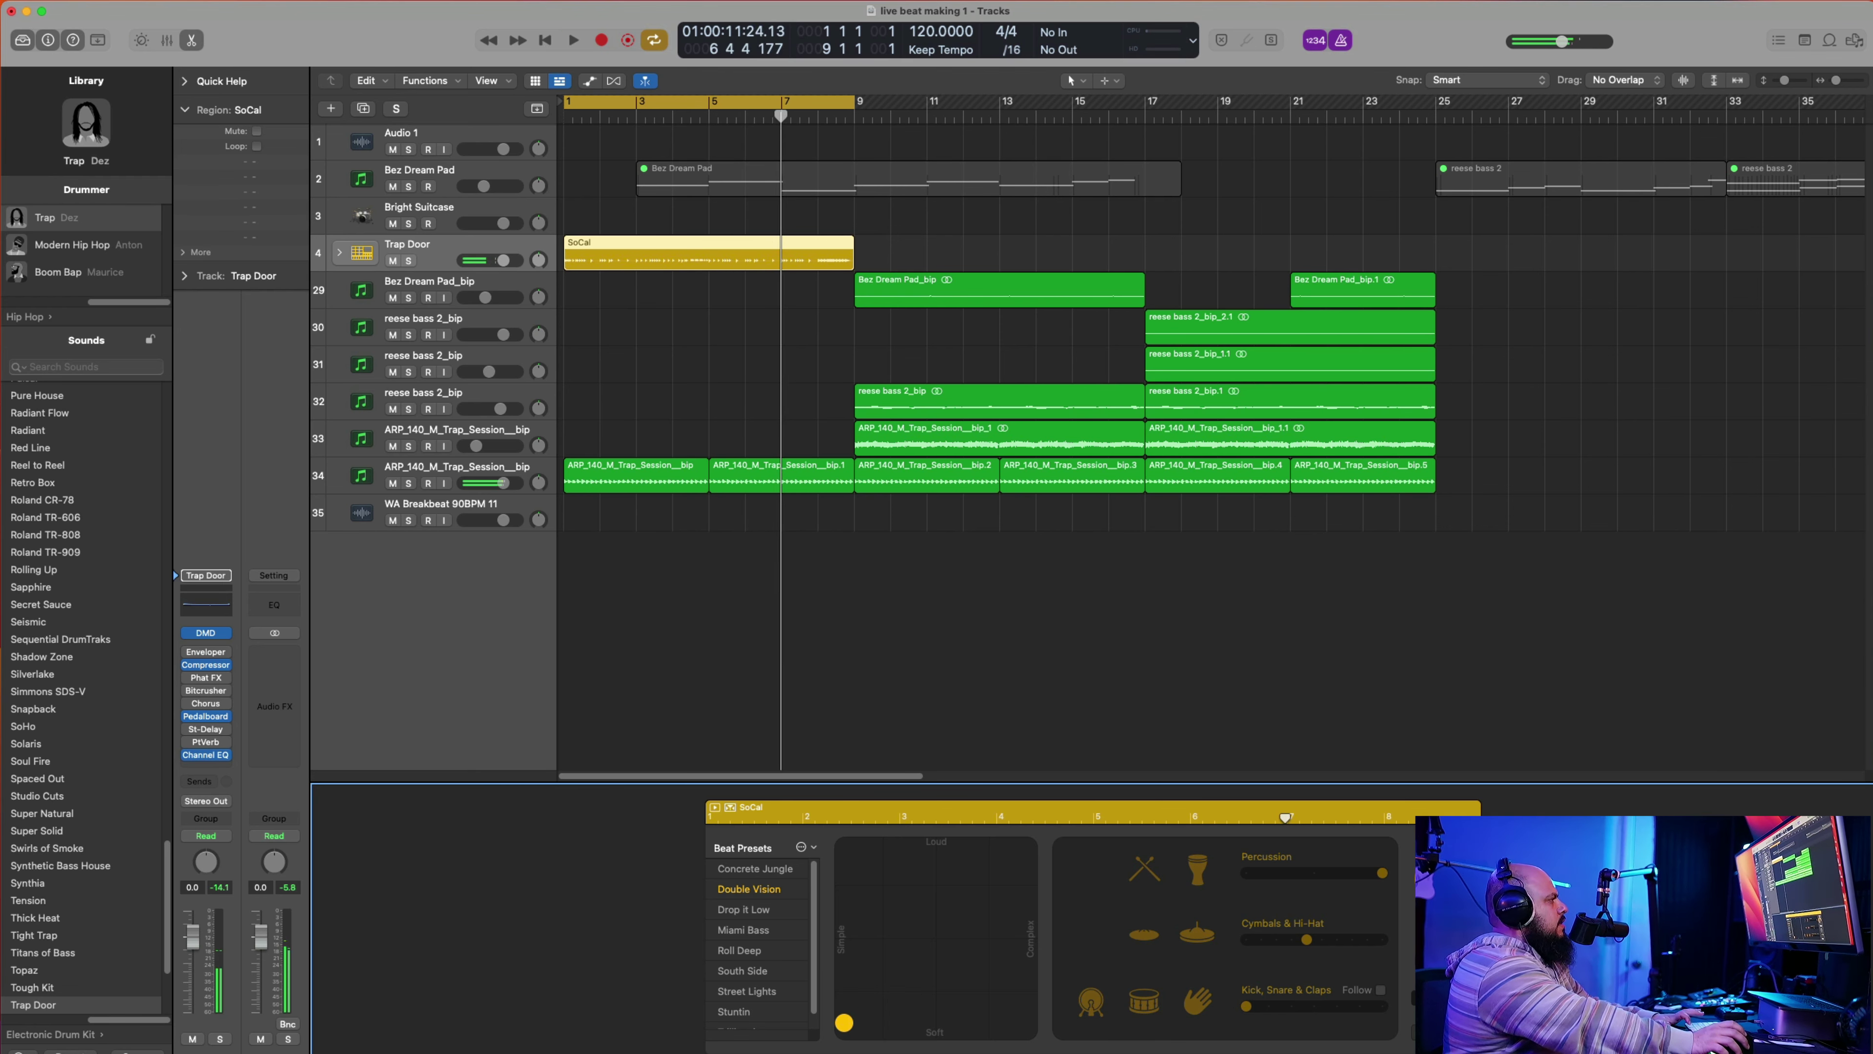
right_click(767, 245)
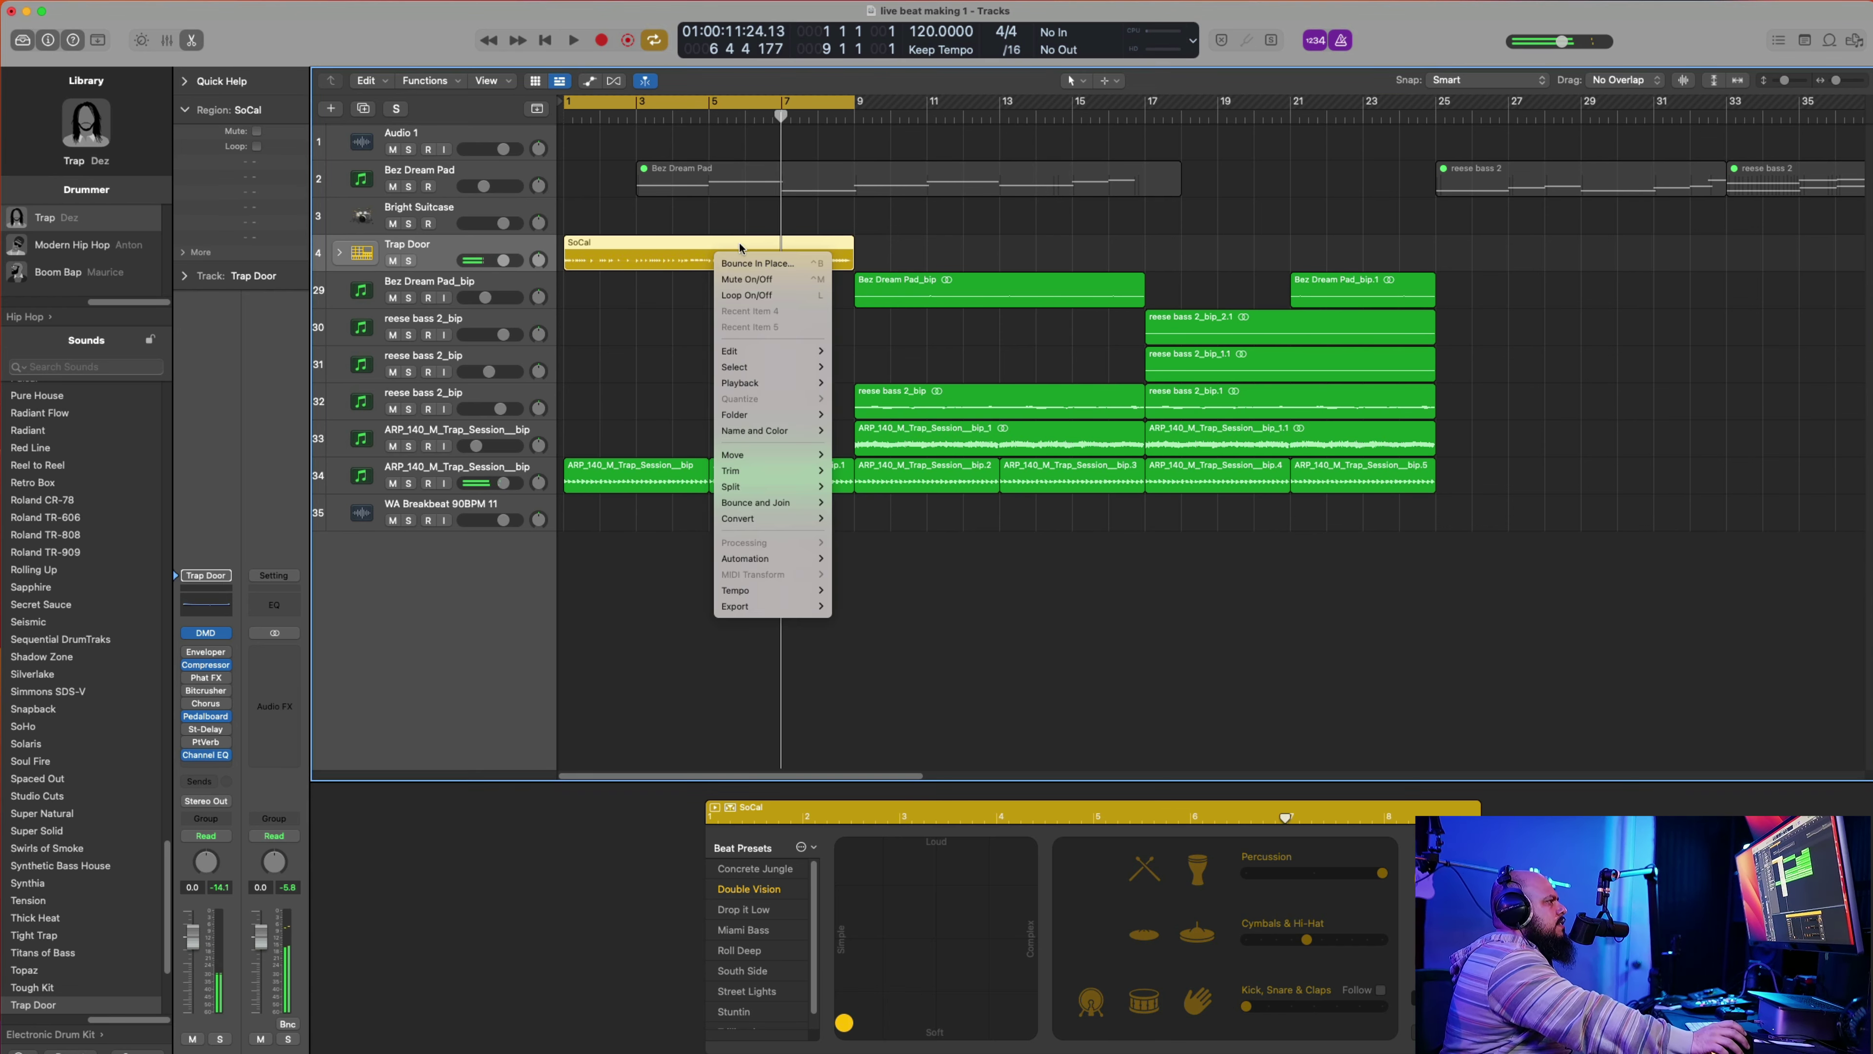
left_click(772, 268)
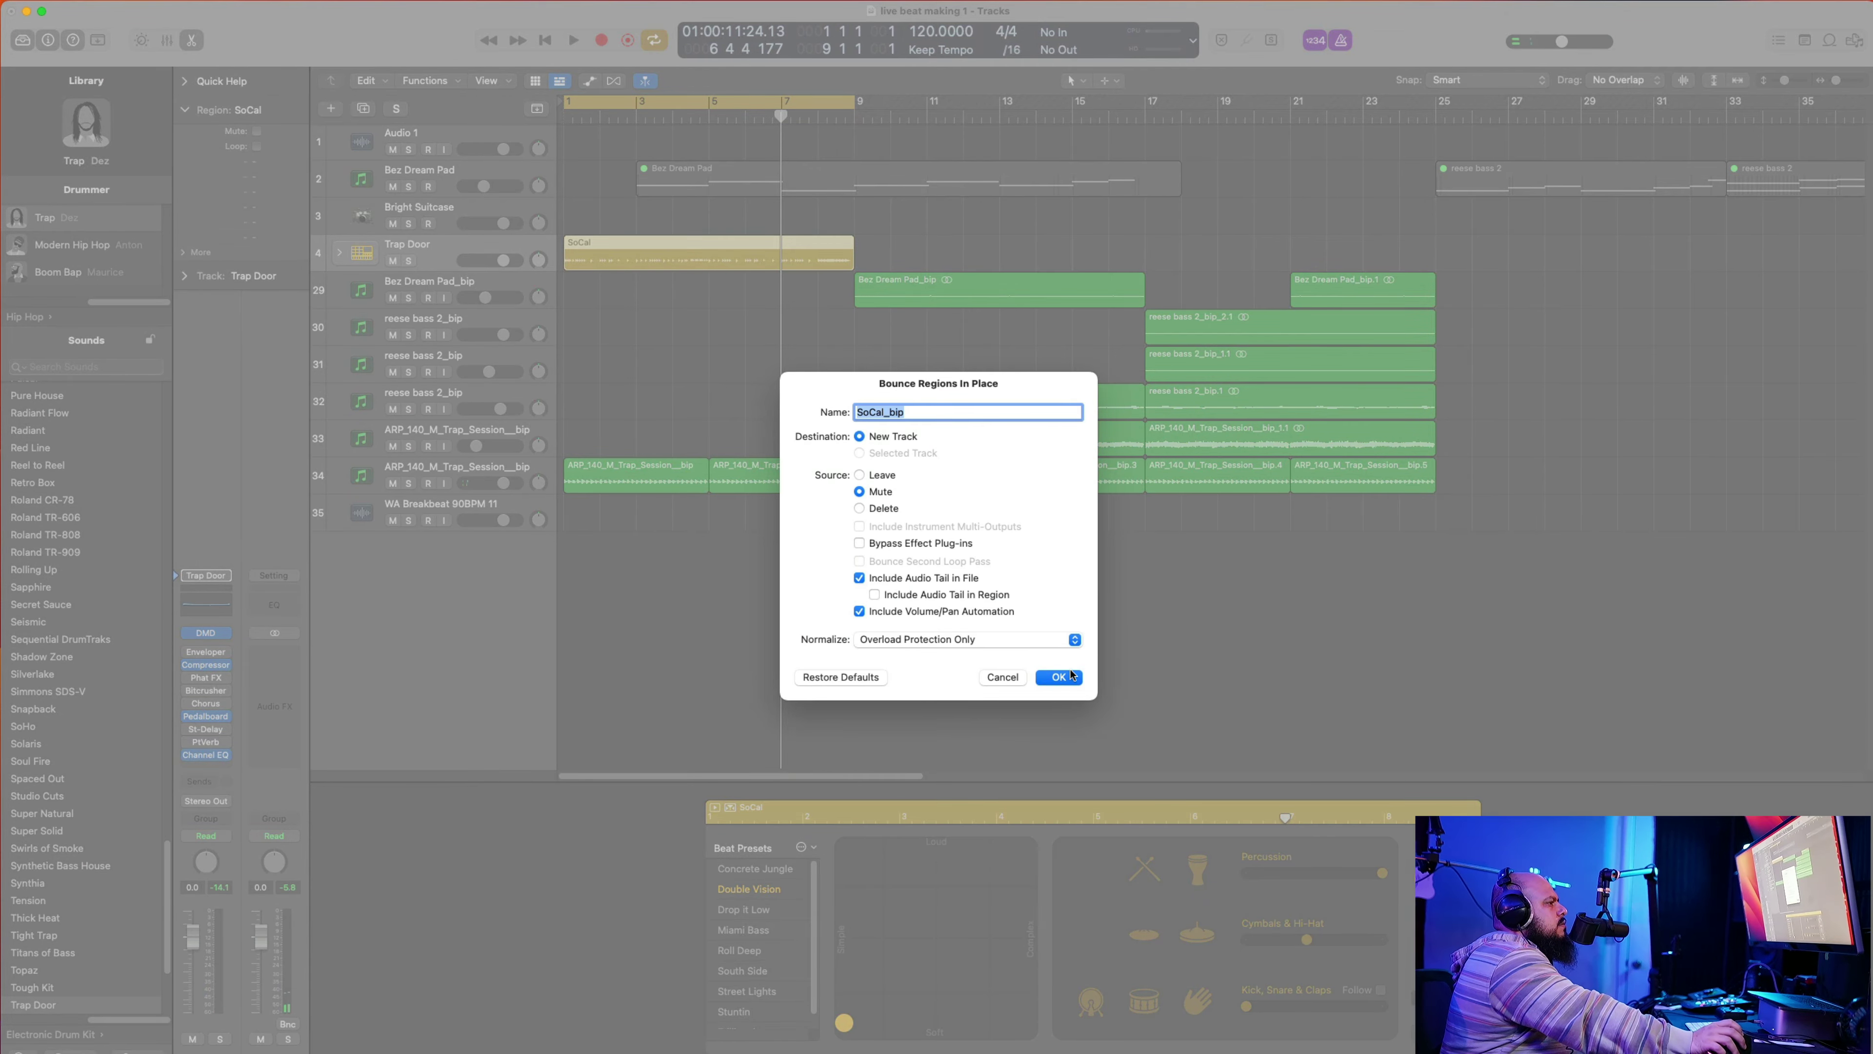
left_click(1059, 677)
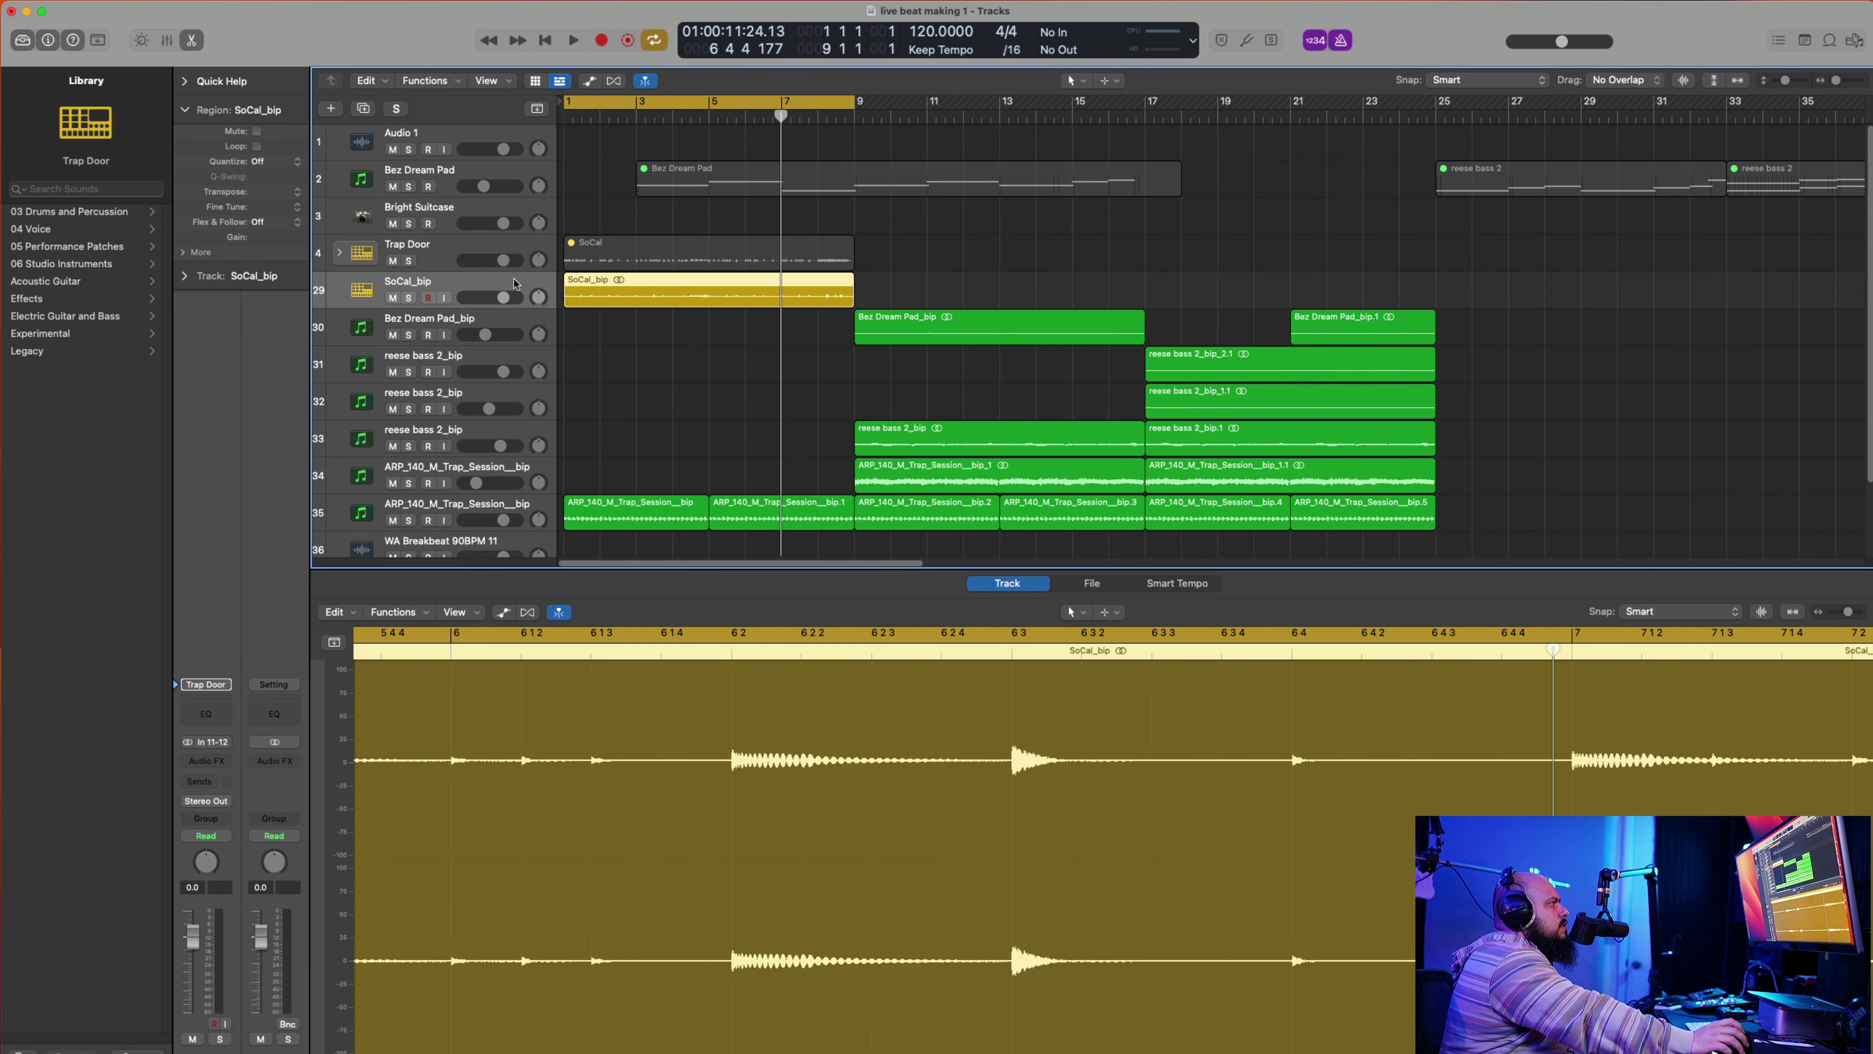
Step: On the original drummer region, set Percussion and Cymbals & Hi-Hat to minimum, Kick, Snare & Claps to maximum, and disable the handclaps
left_click(611, 252)
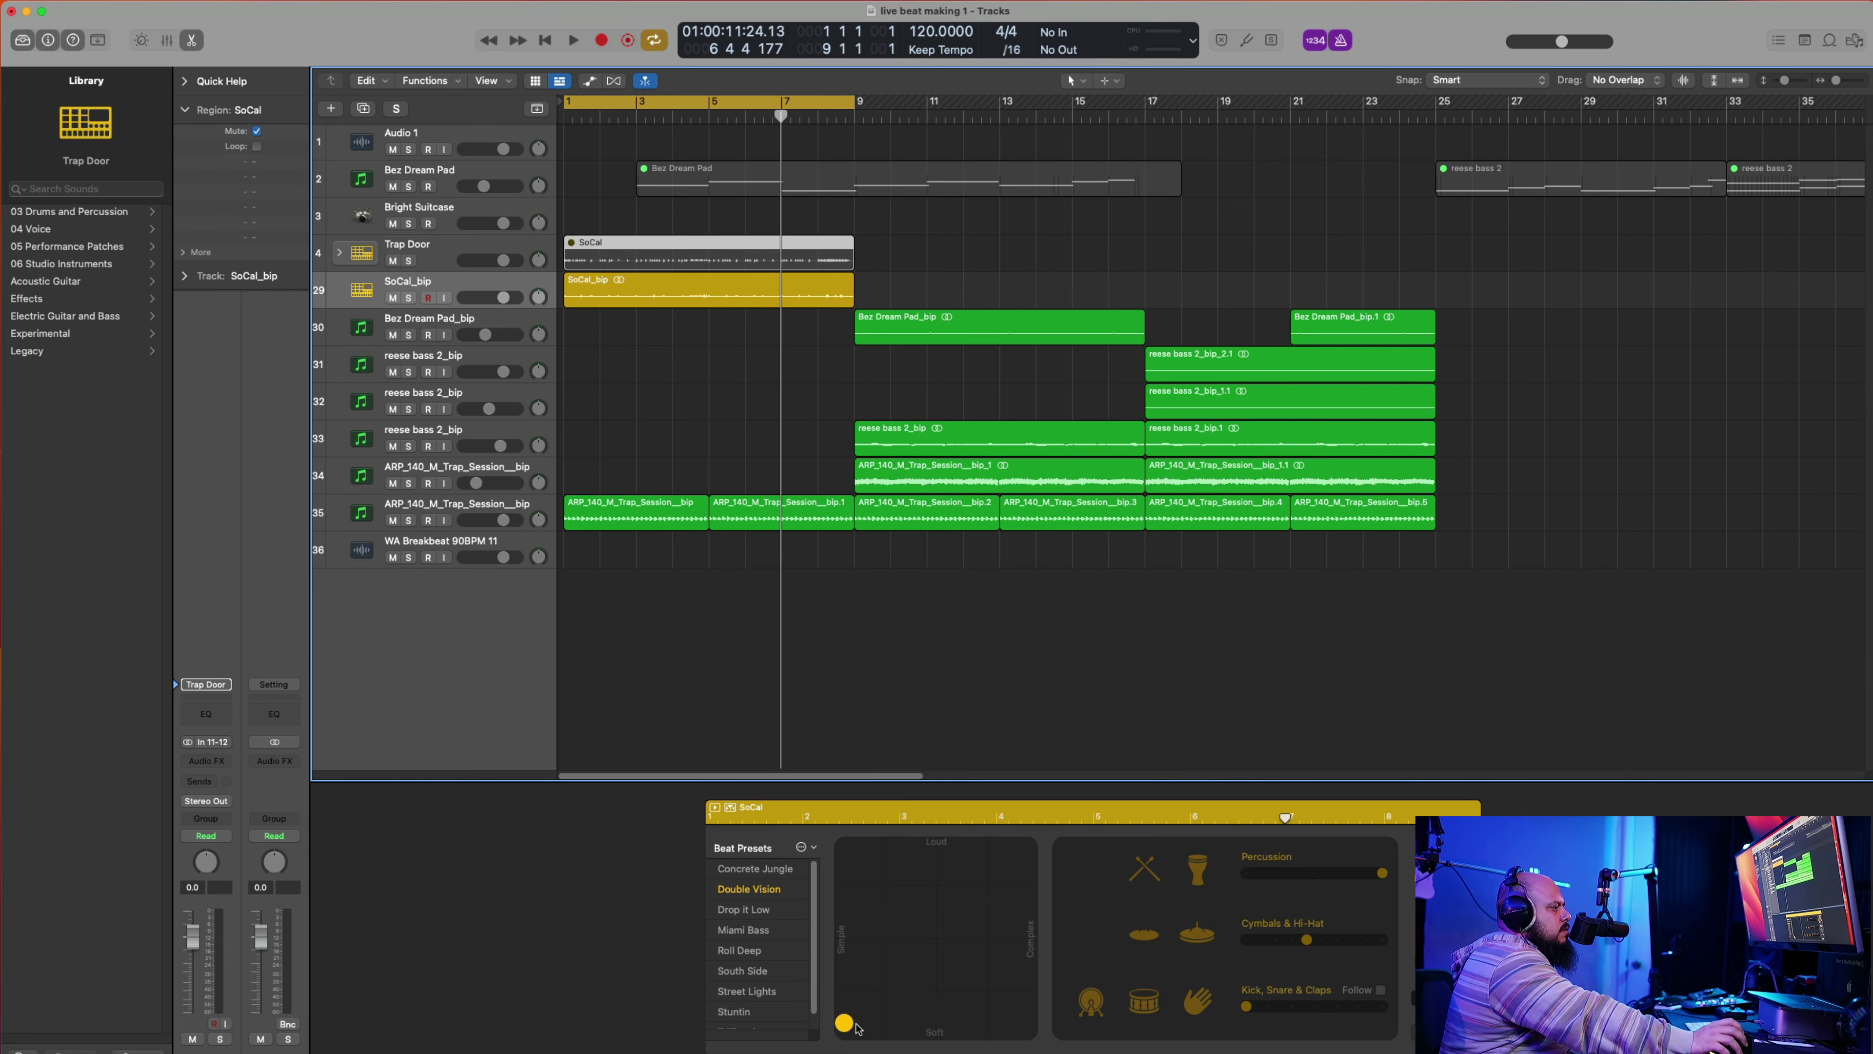
left_click_drag(849, 1029, 839, 1037)
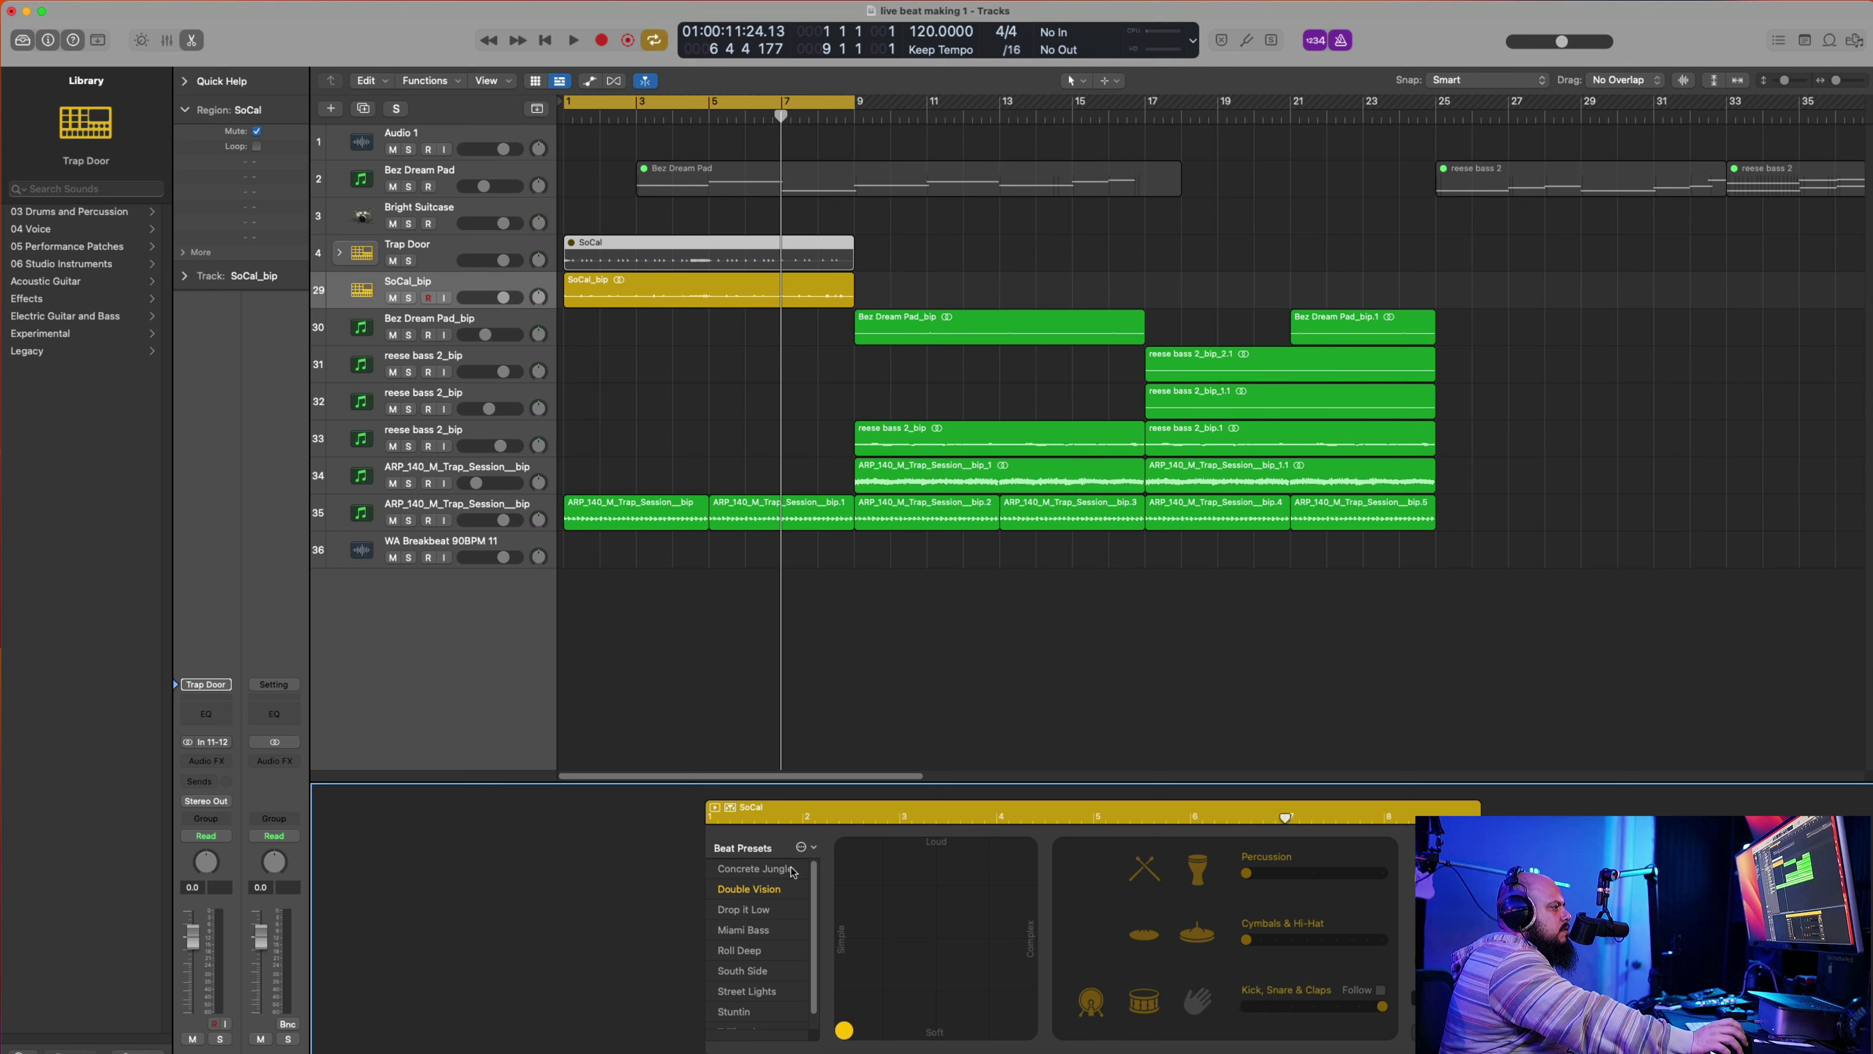
Step: Play from bar 1 with the drummer region unmuted and its bounced track muted, and raise the Trap Door track's volume
left_click(559, 120)
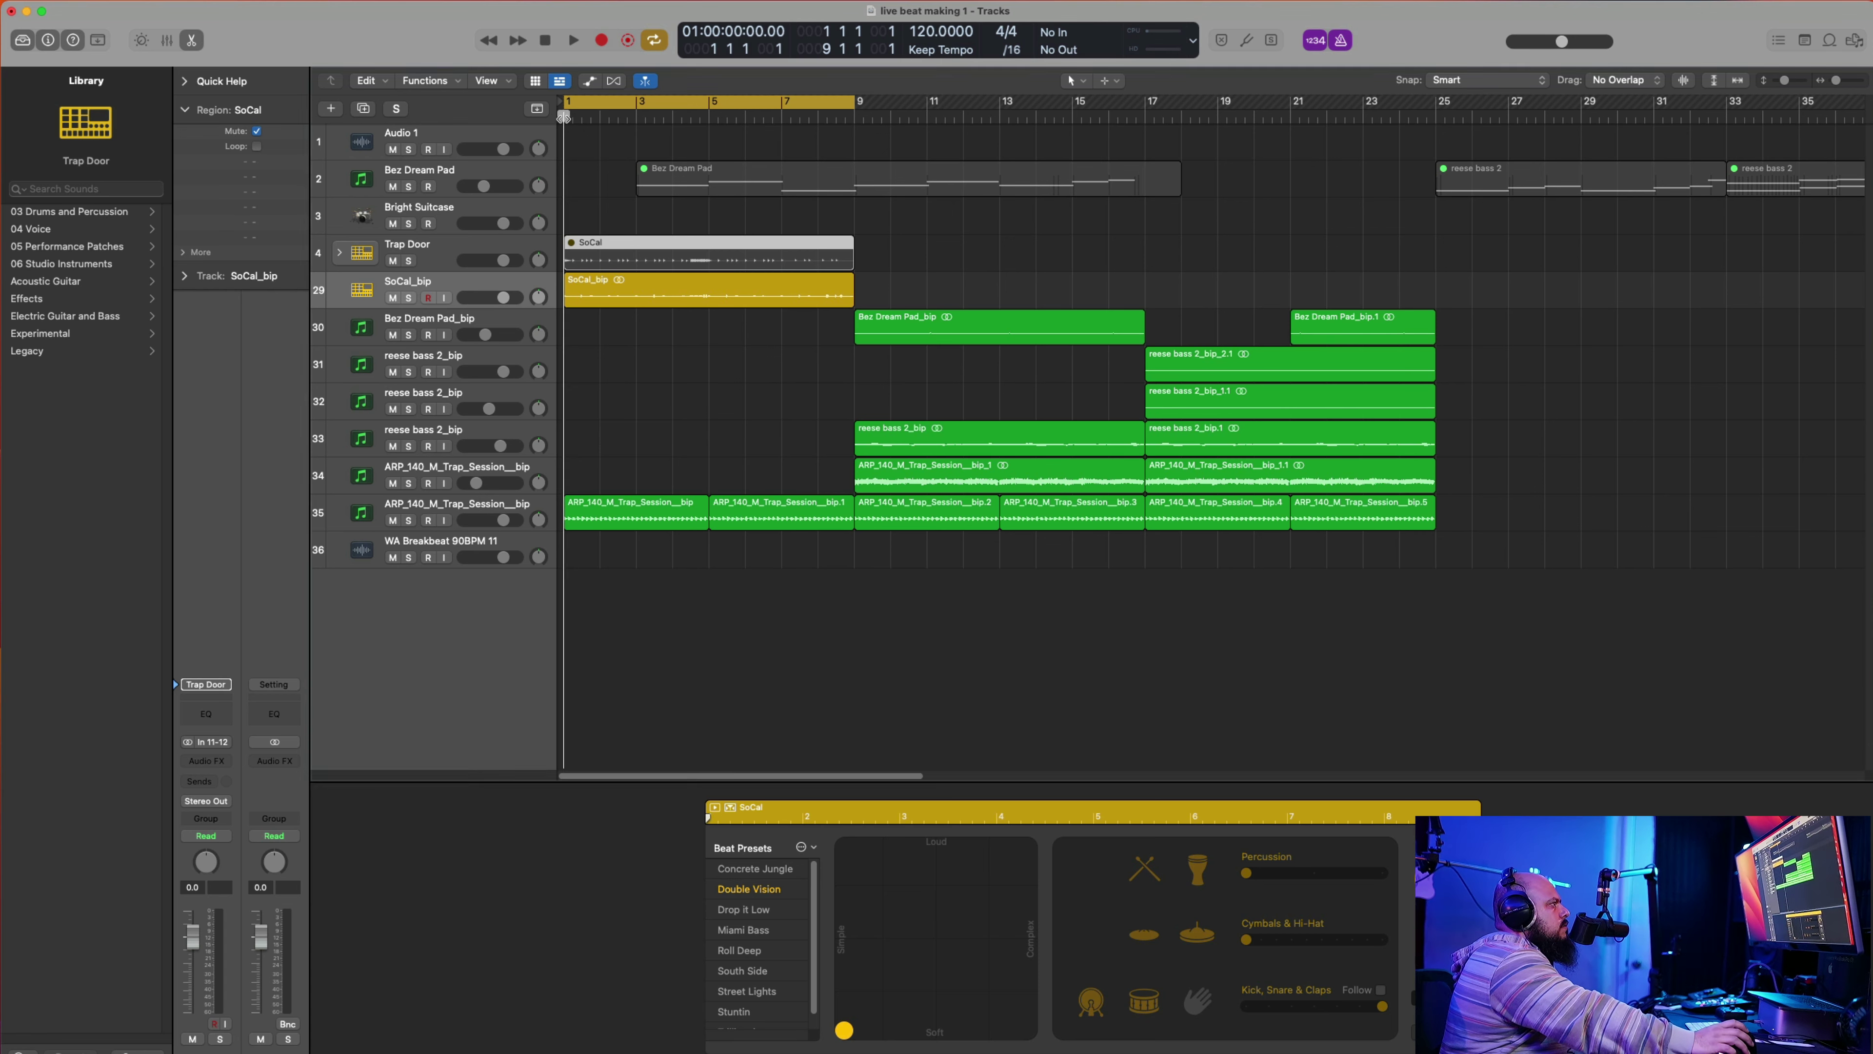
left_click(582, 41)
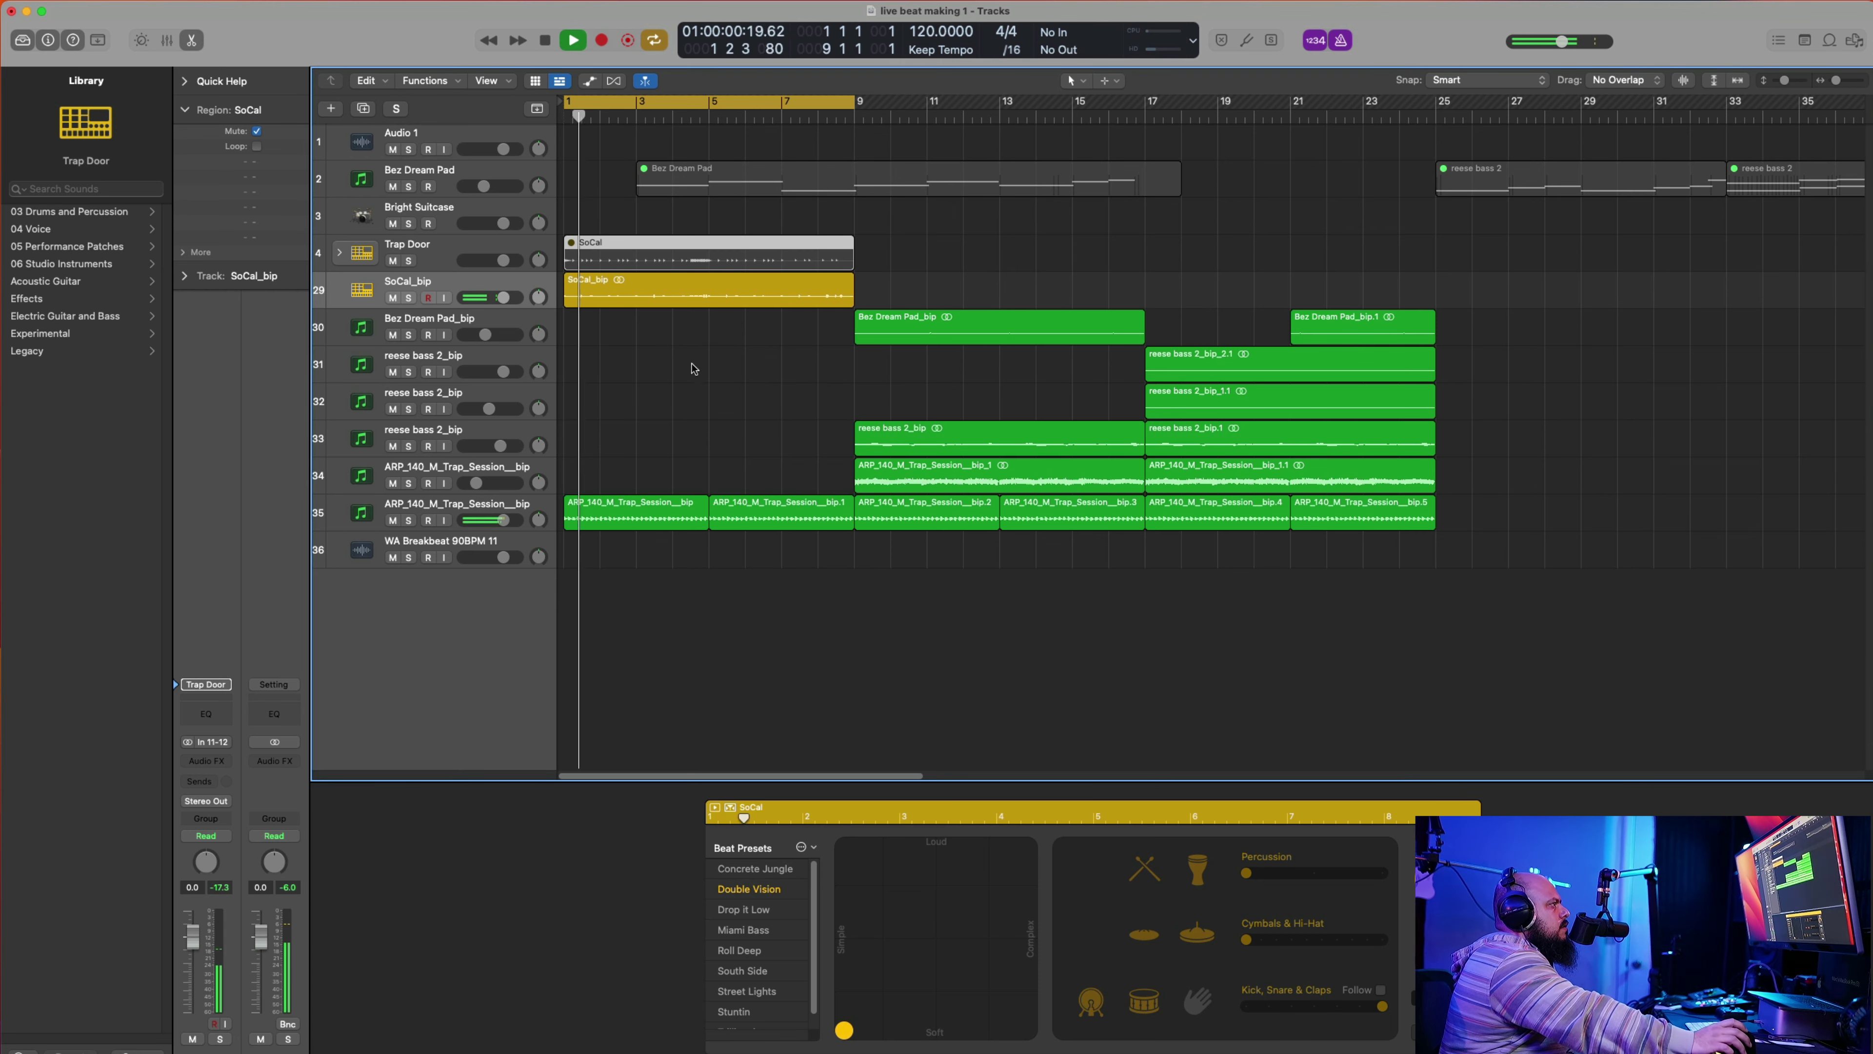
right_click(720, 240)
left_click(763, 260)
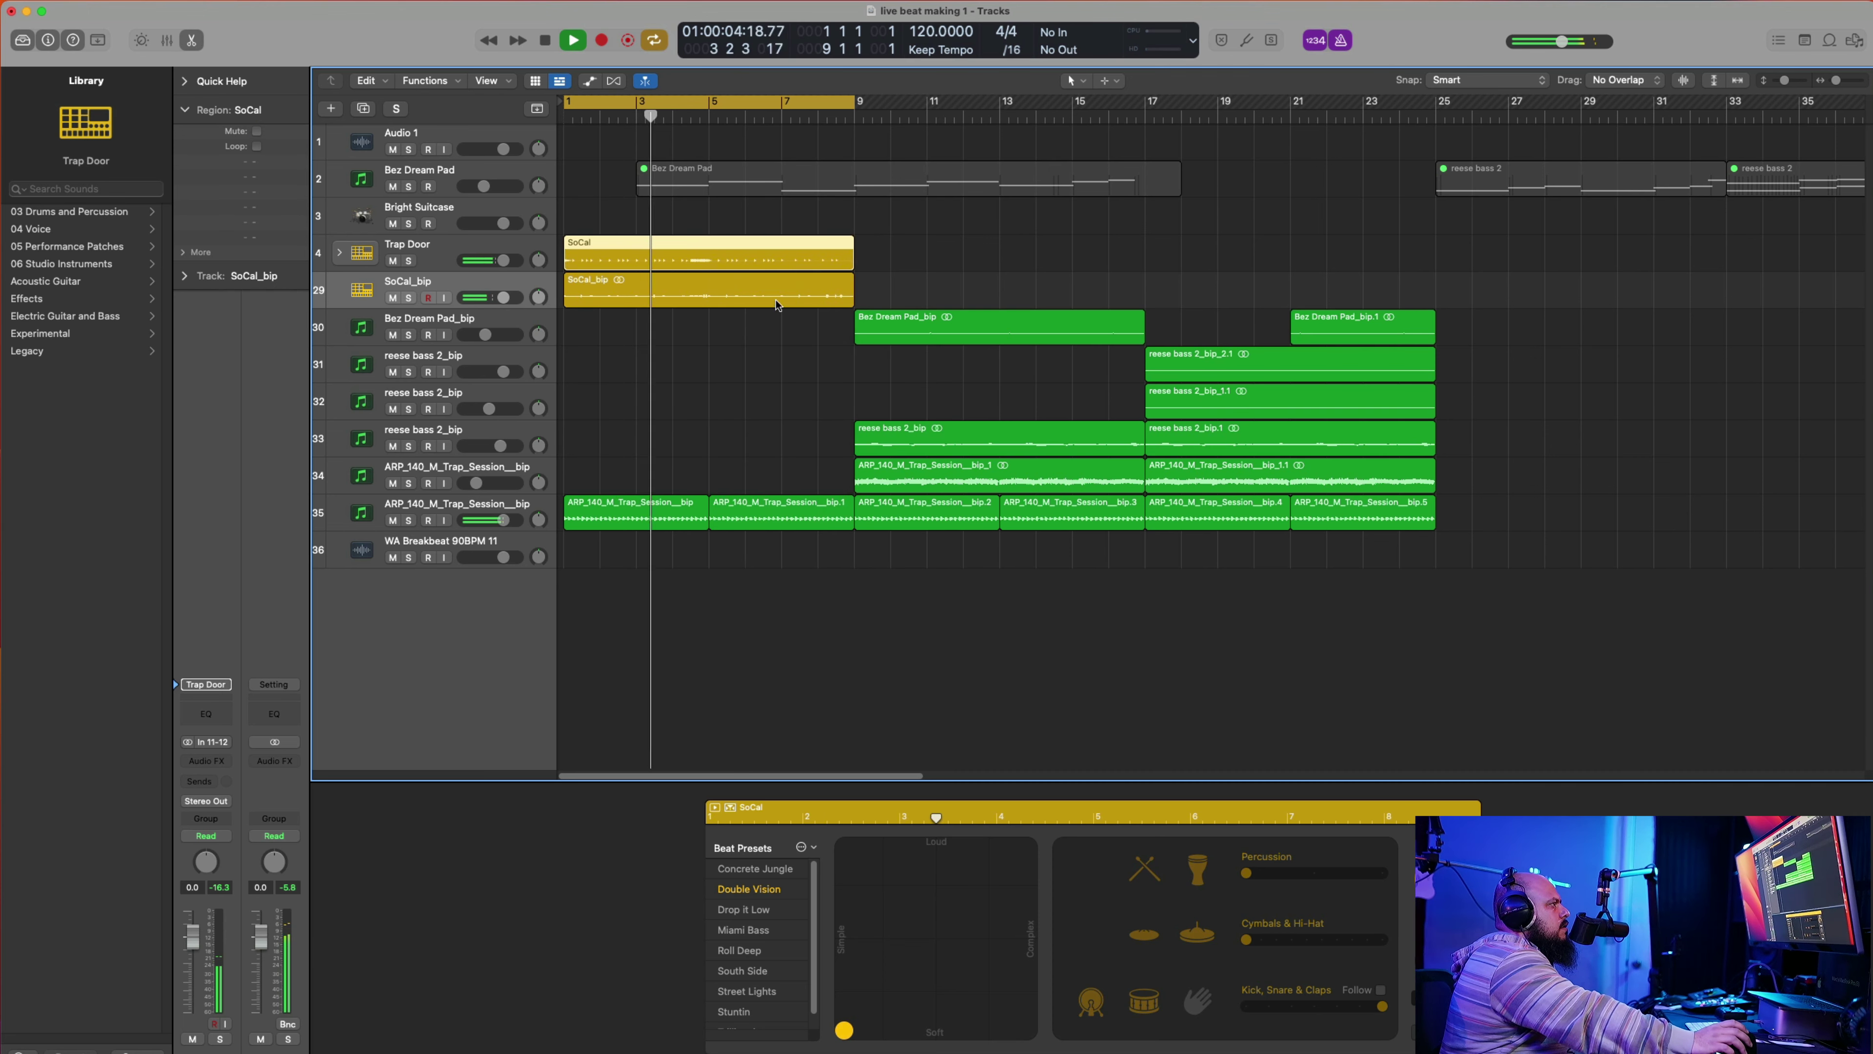
left_click(392, 297)
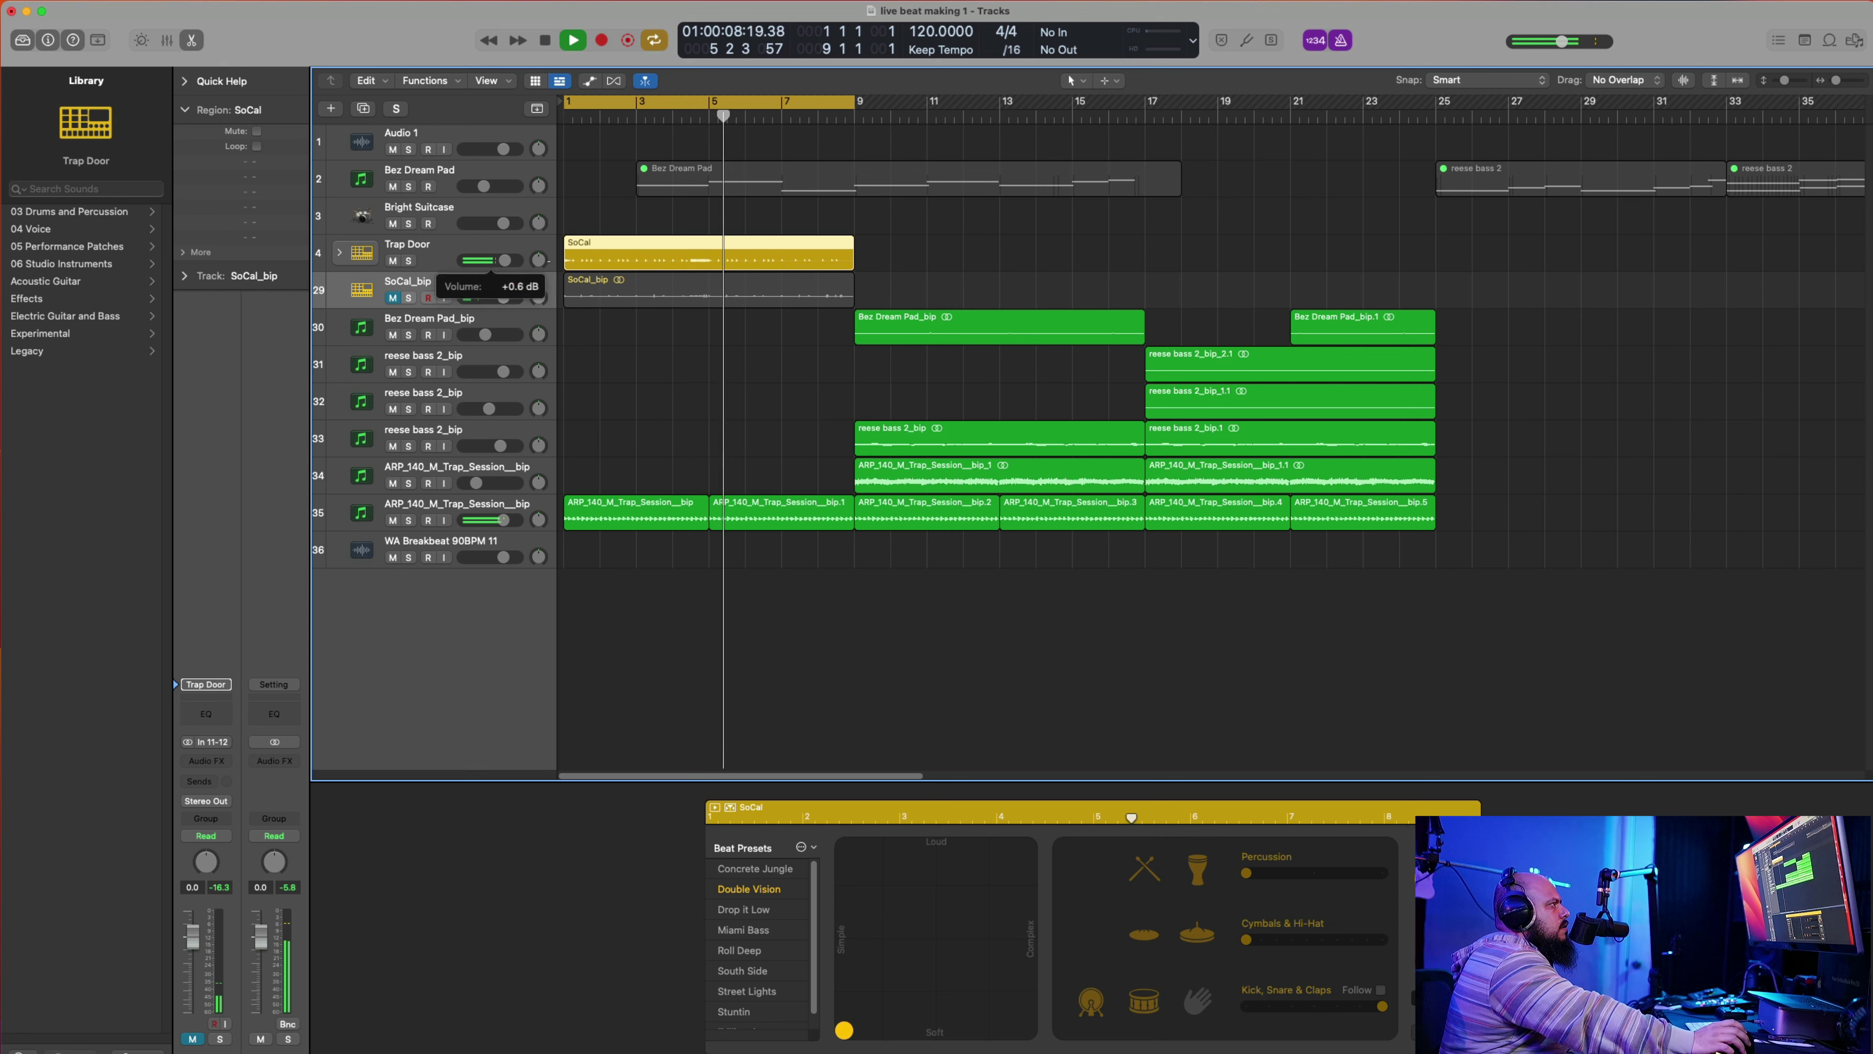
left_click_drag(505, 260, 517, 260)
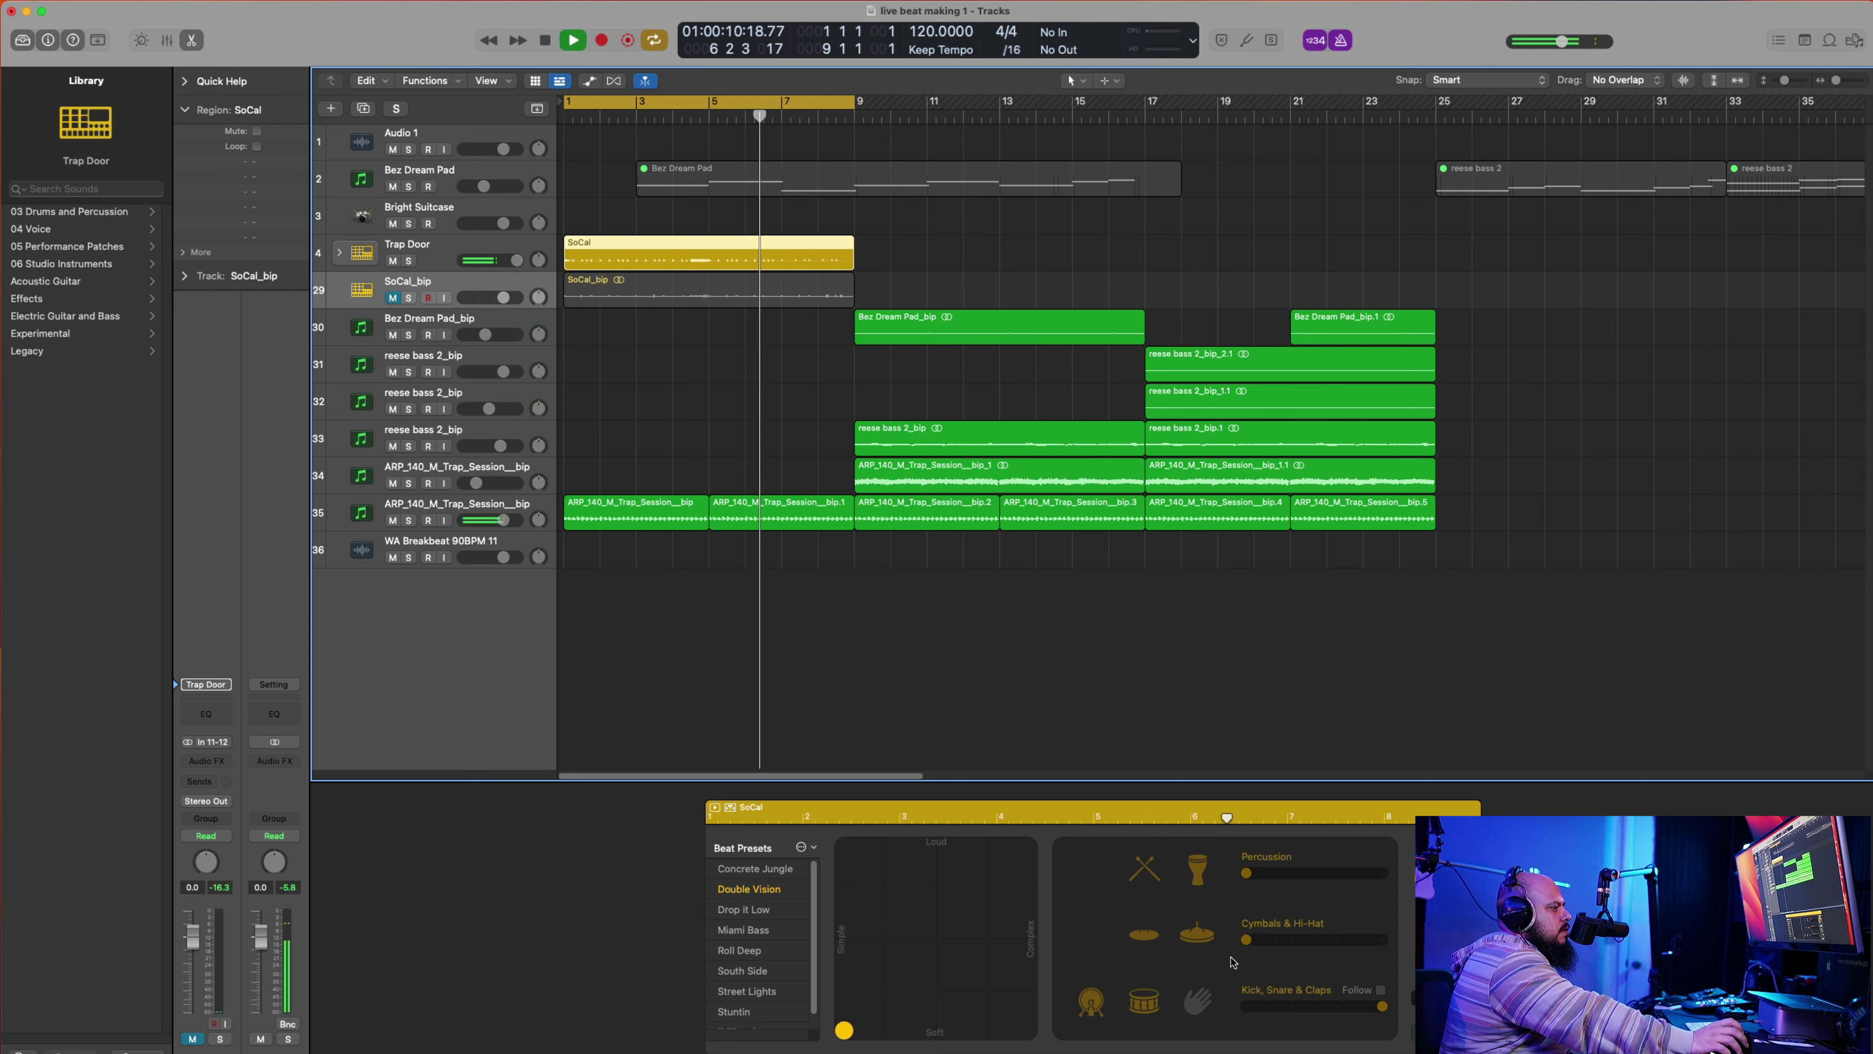
Step: Disable the drummer's percussion, cymbal and hi-hat pieces, and make the kick and snare pattern as simple and loud as possible
left_click(1197, 934)
left_click(1143, 934)
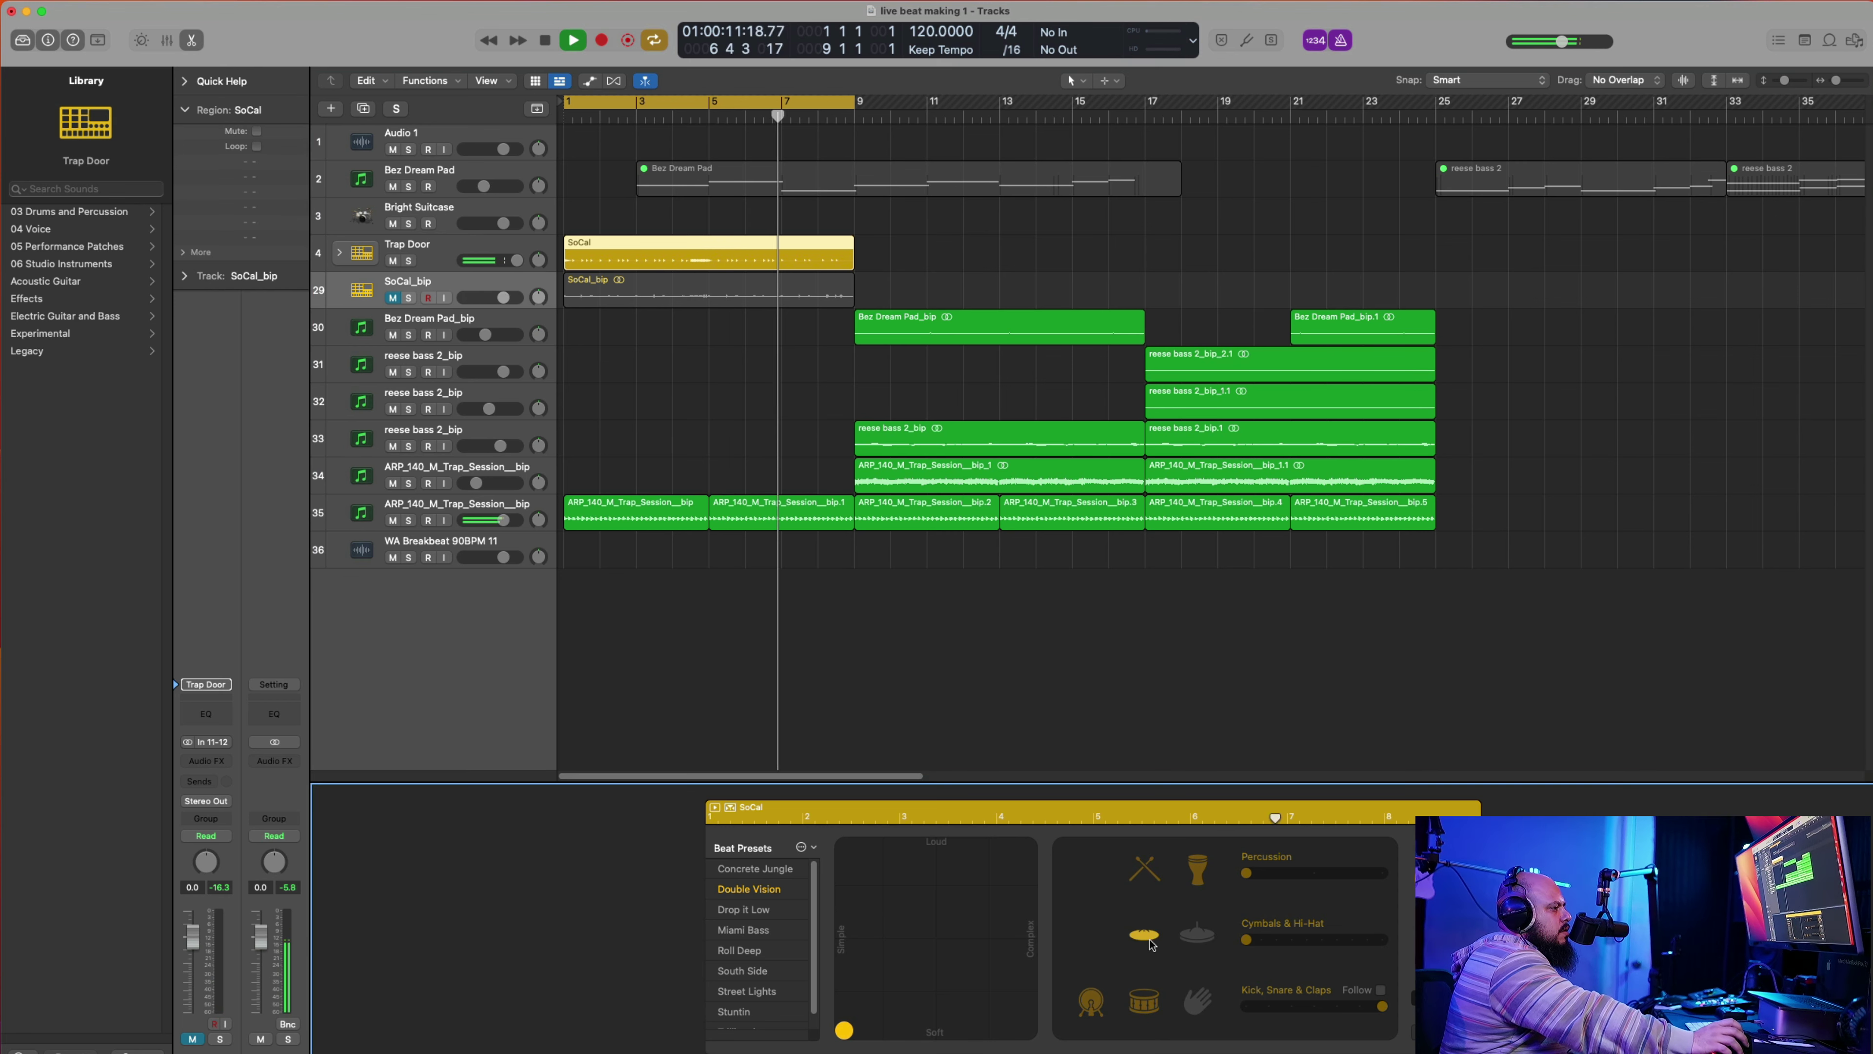
left_click(1157, 870)
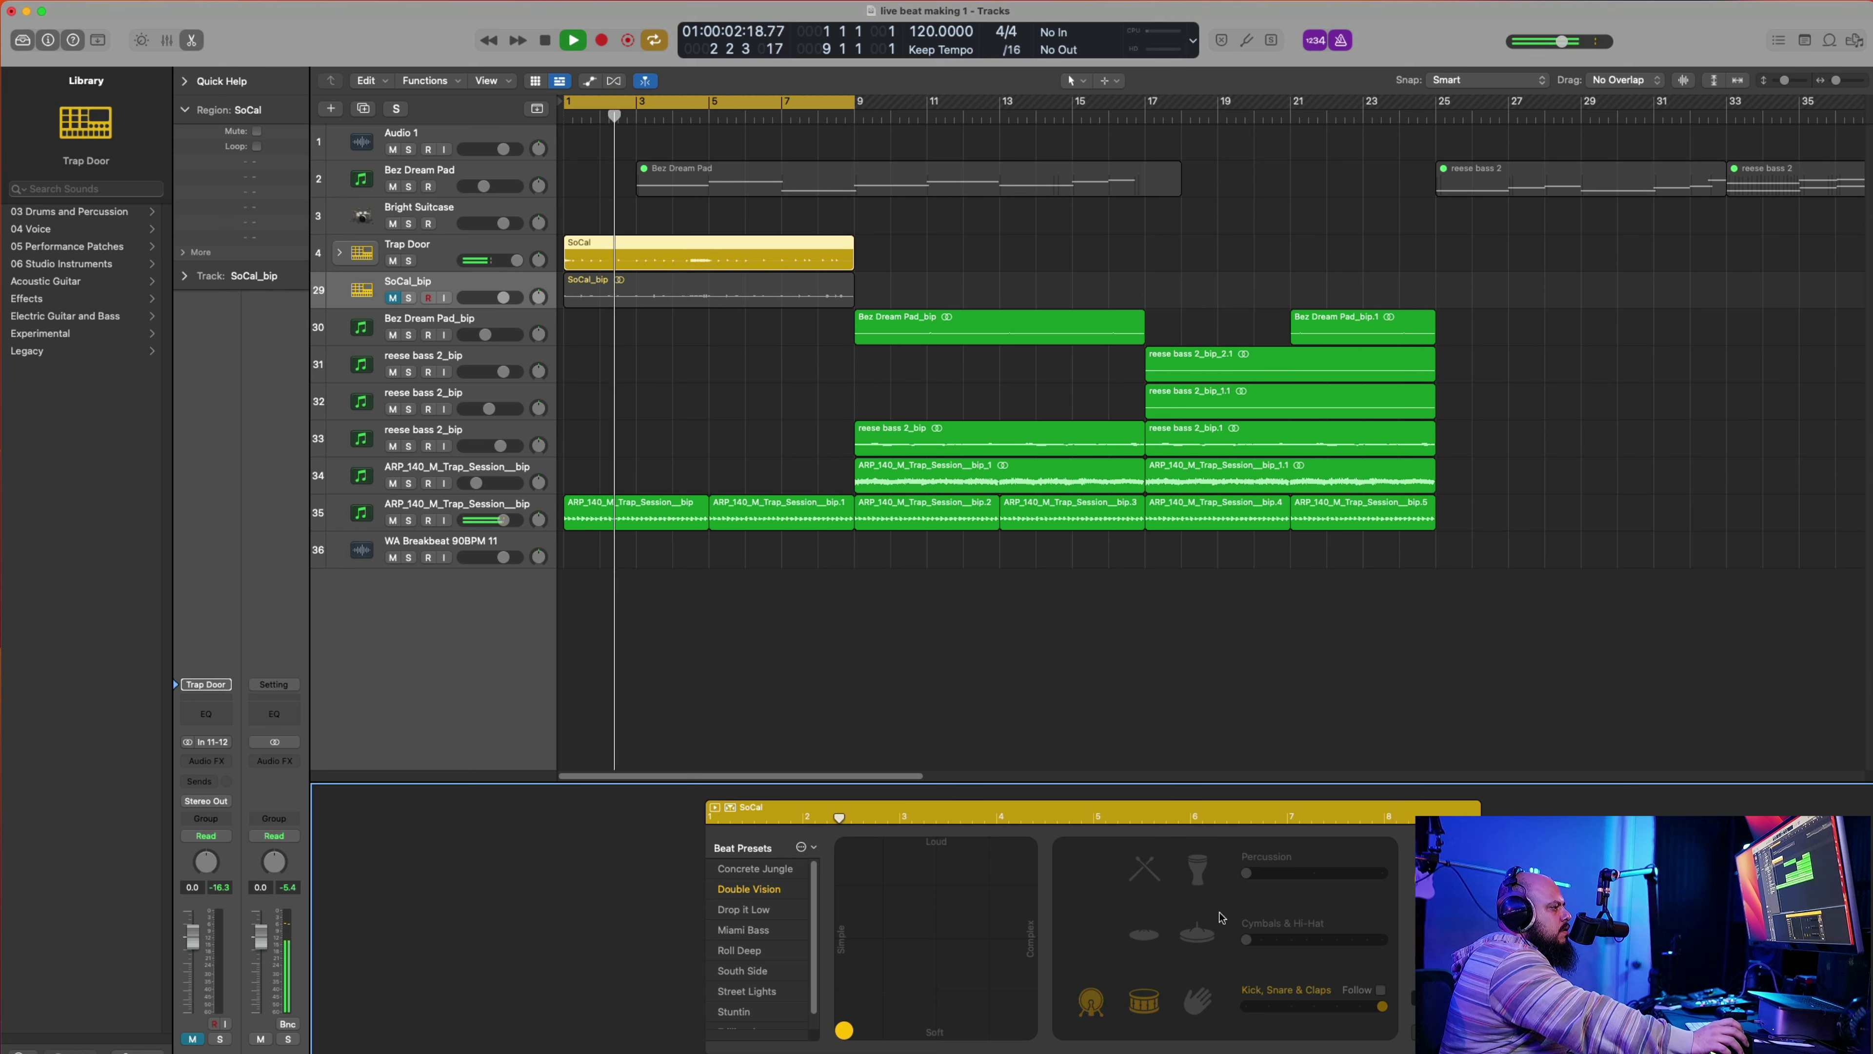
left_click_drag(858, 1036, 815, 841)
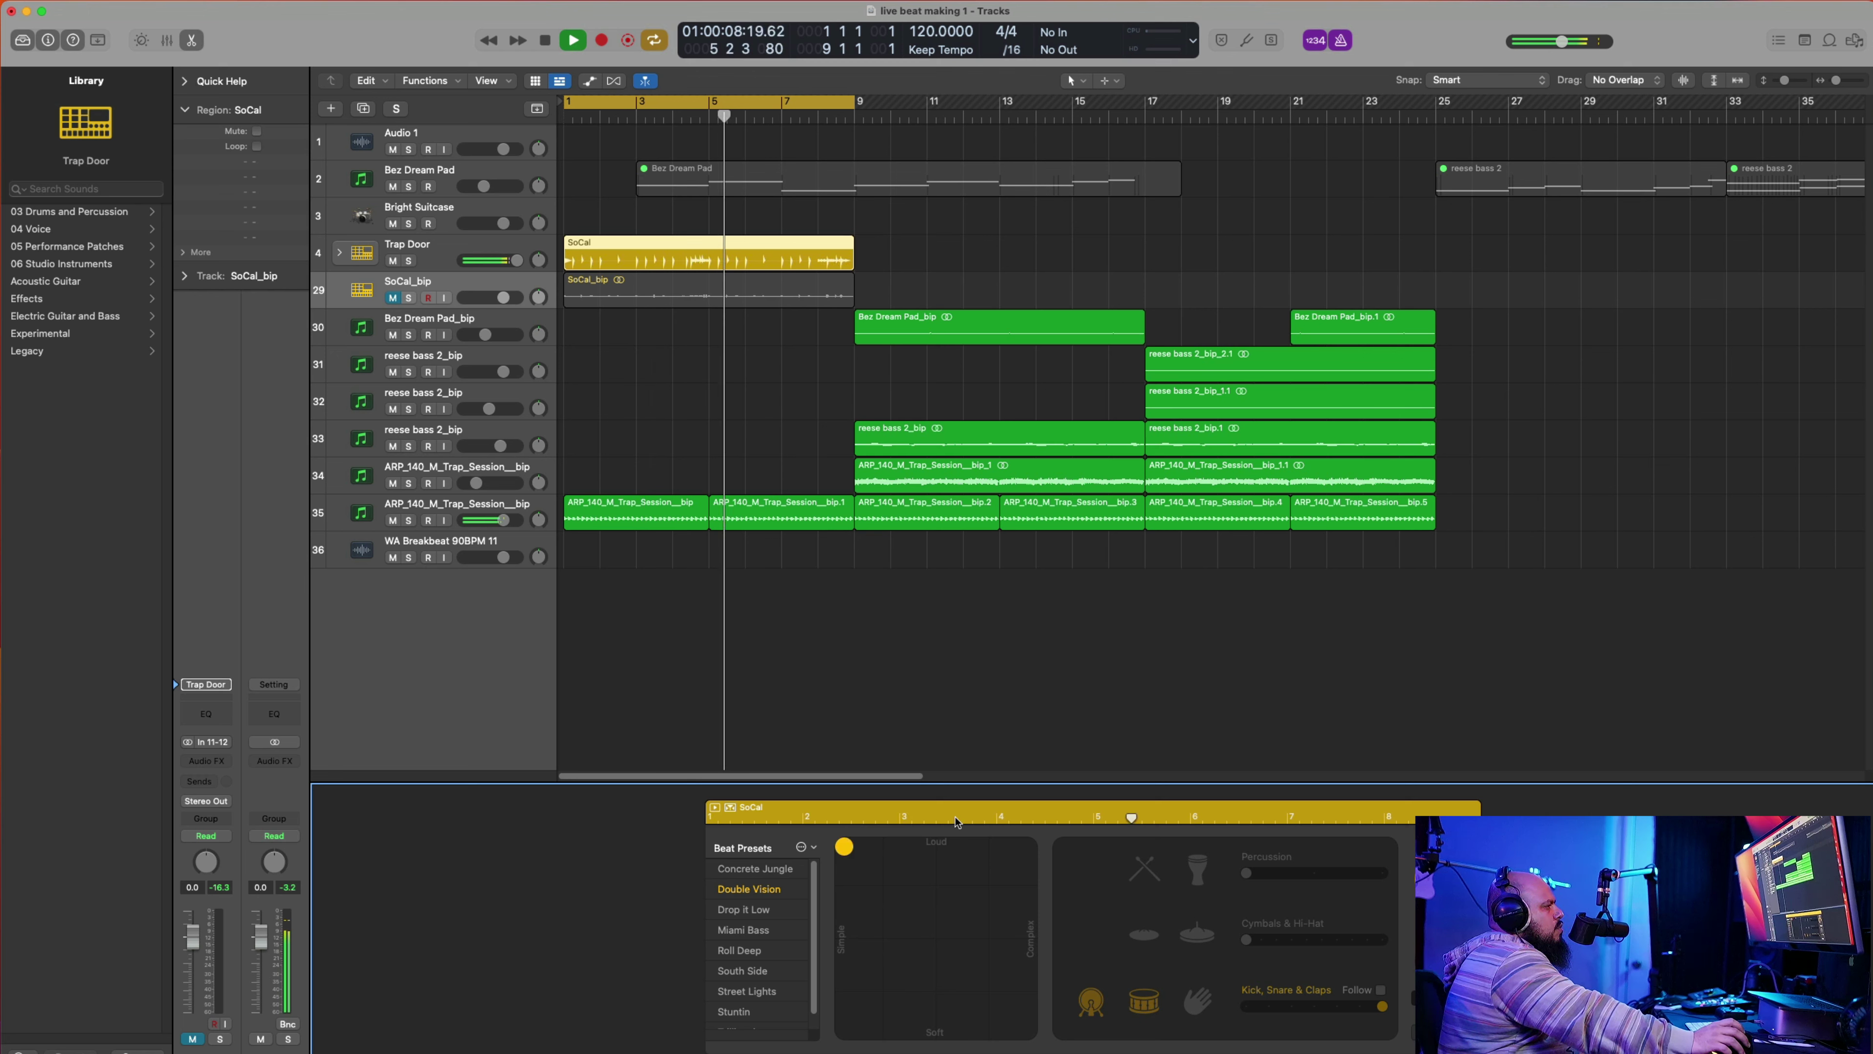
Step: Briefly hear the drummer with the bounced track, mute that track again, and bounce the reworked SoCal region in place
left_click(398, 296)
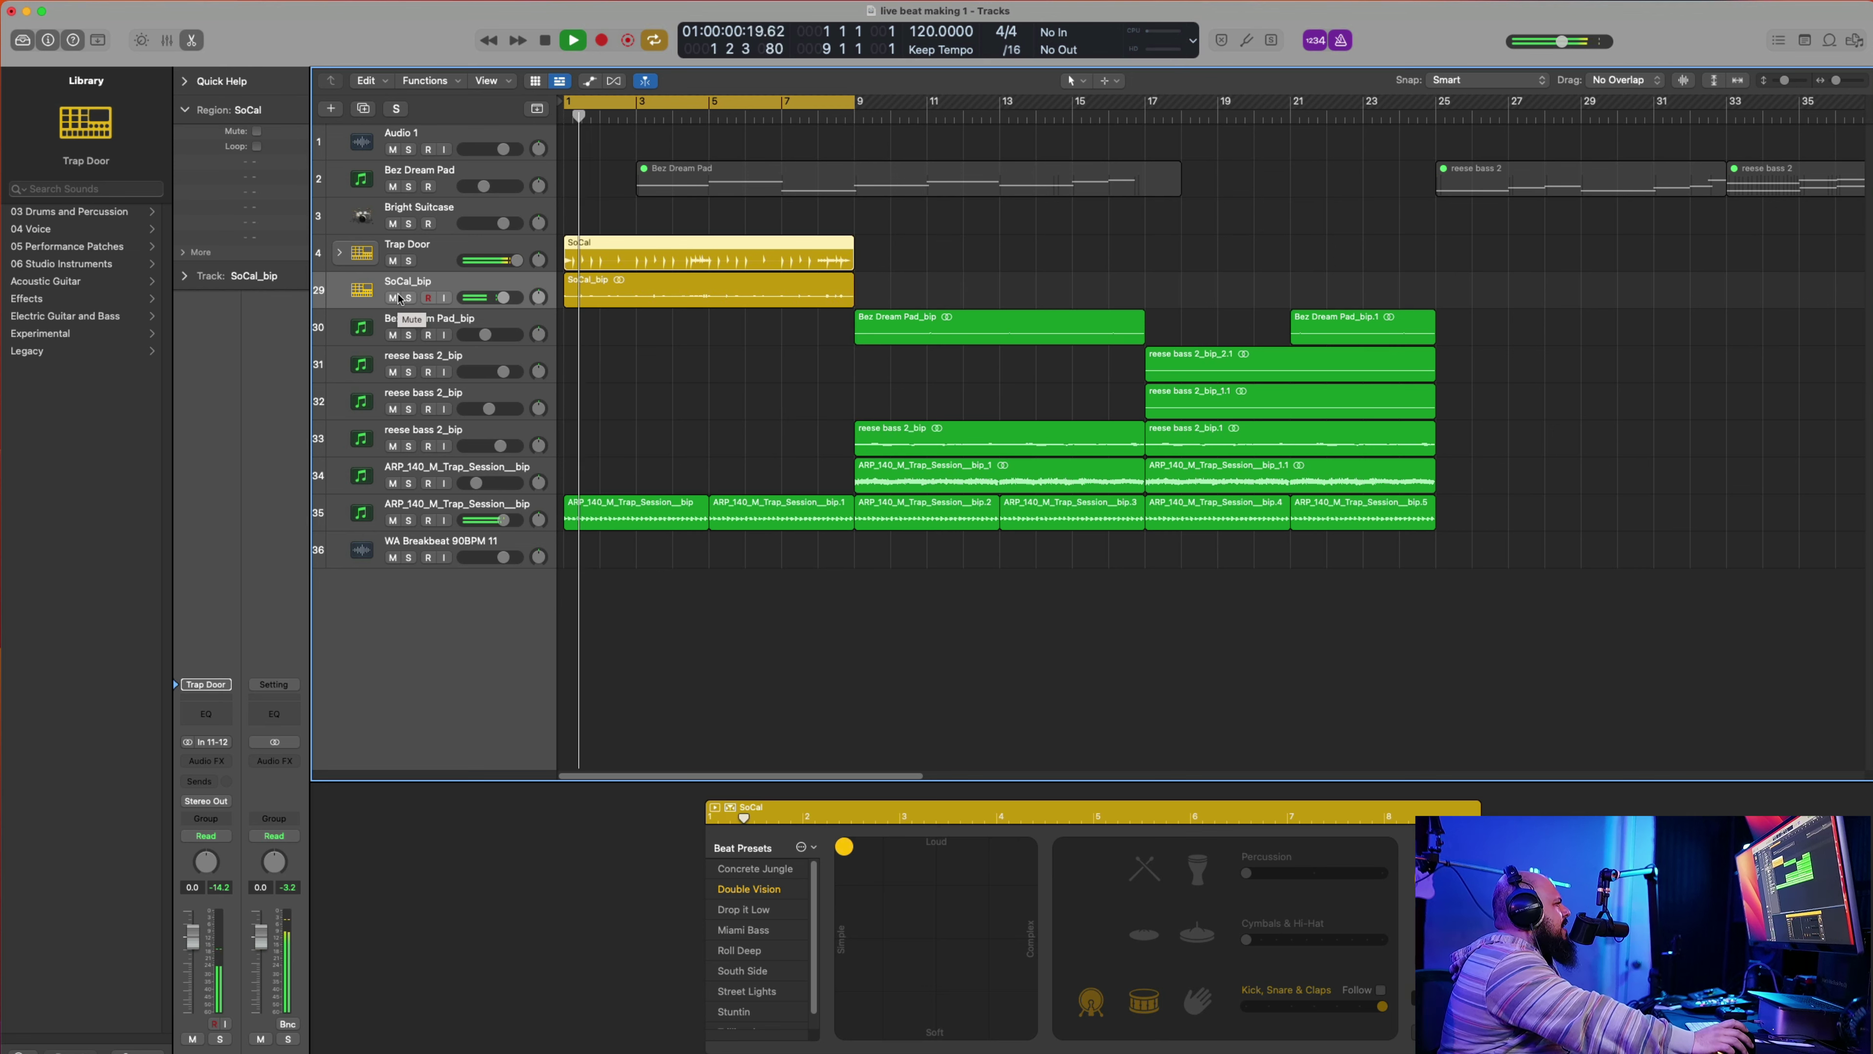
left_click(393, 297)
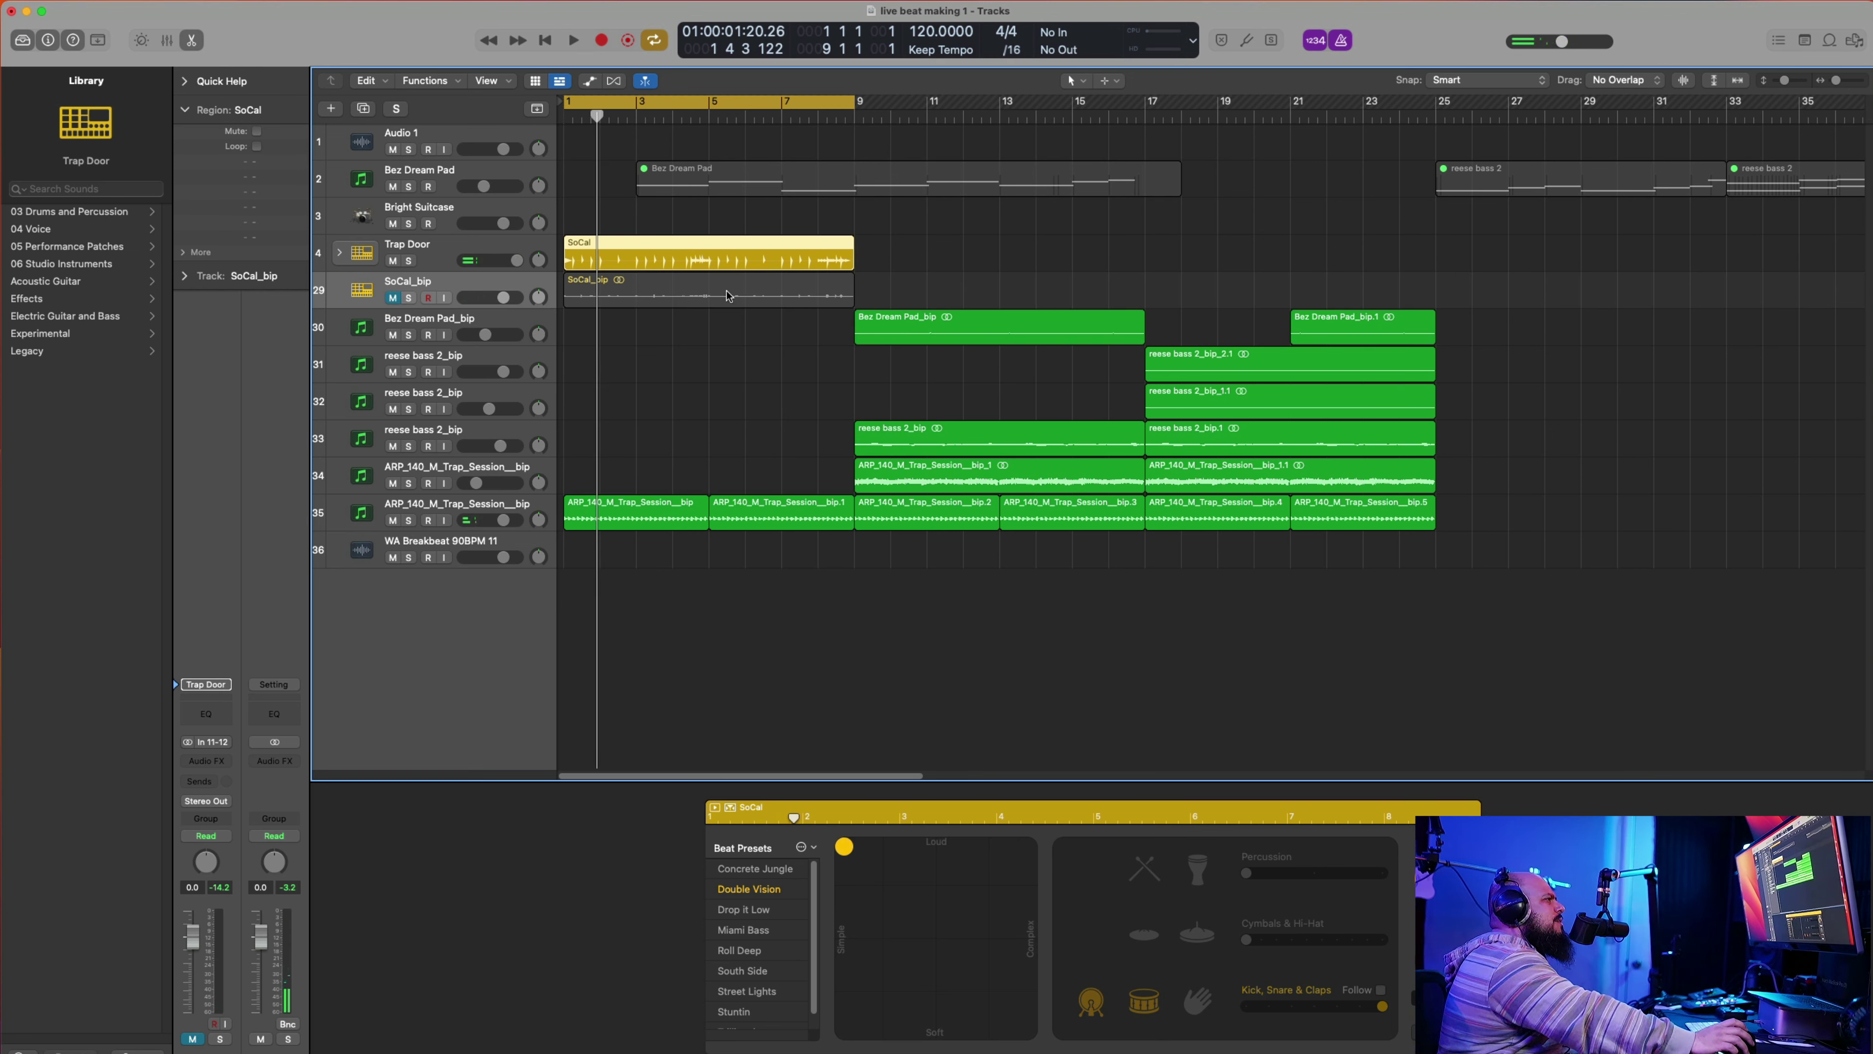
right_click(702, 260)
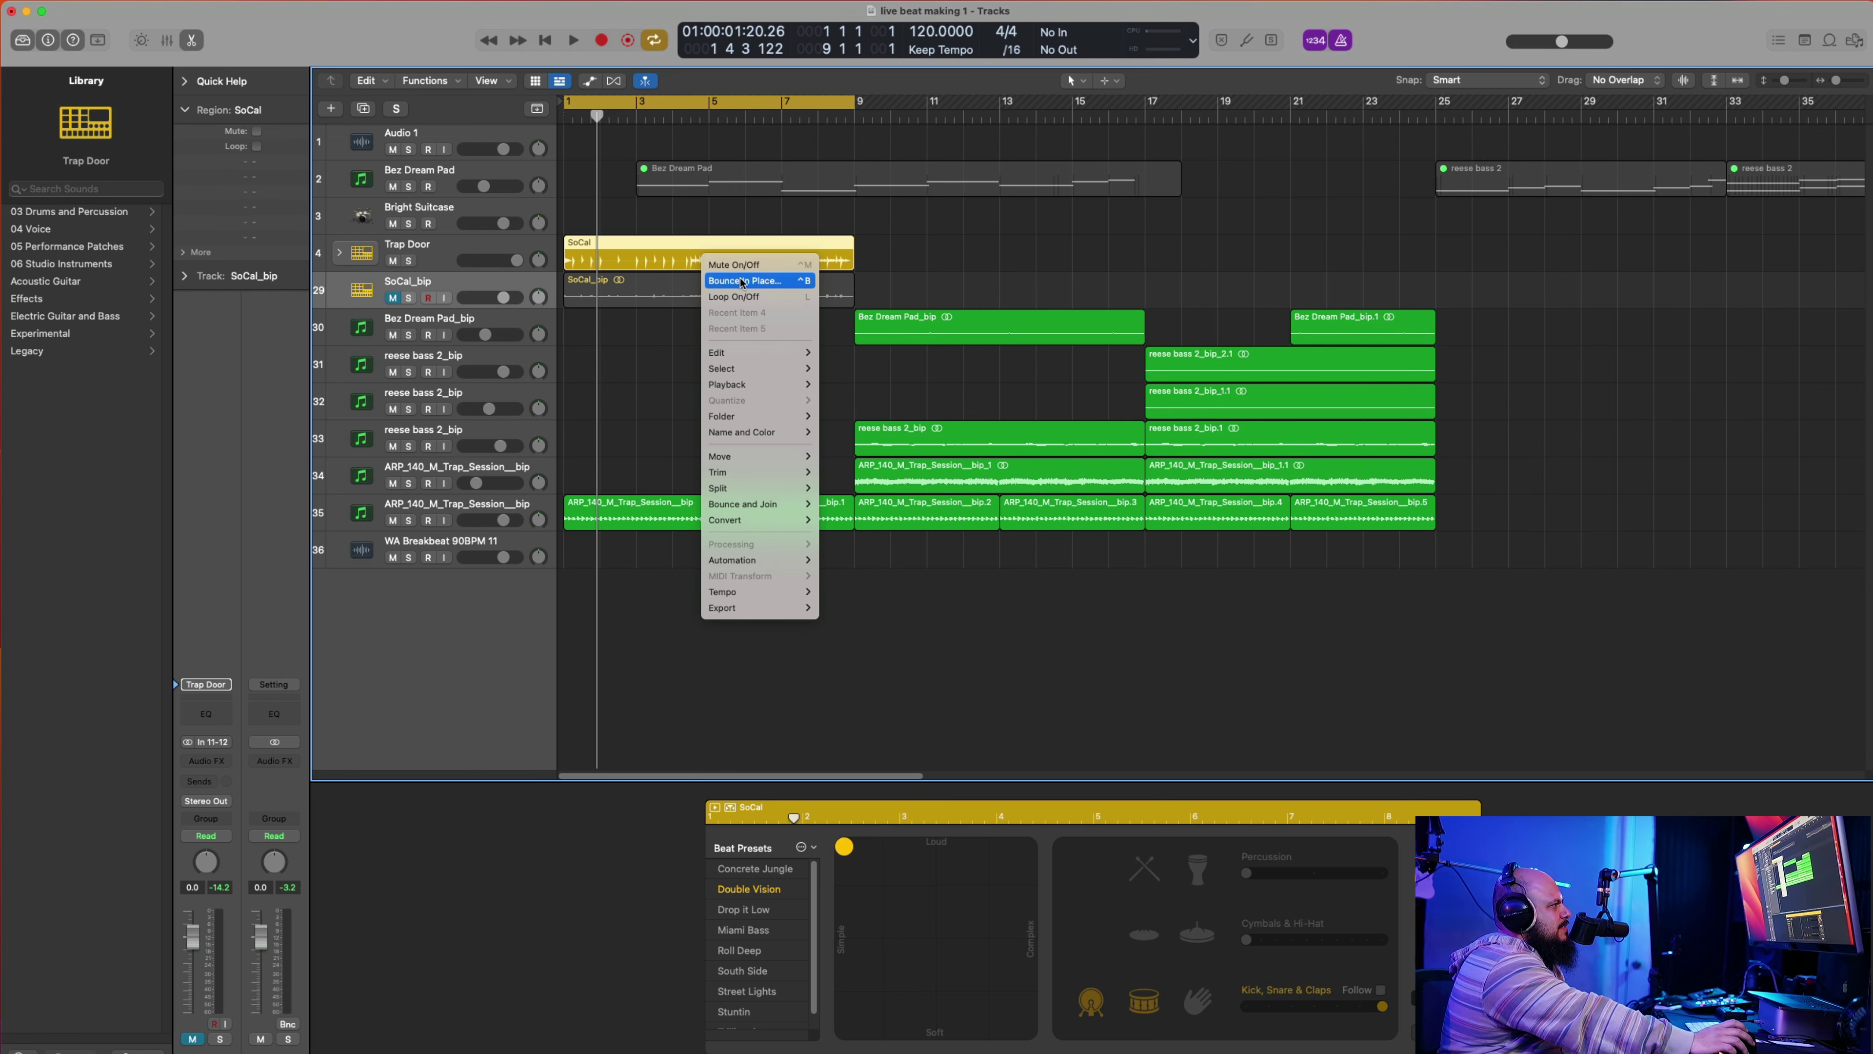
left_click(741, 281)
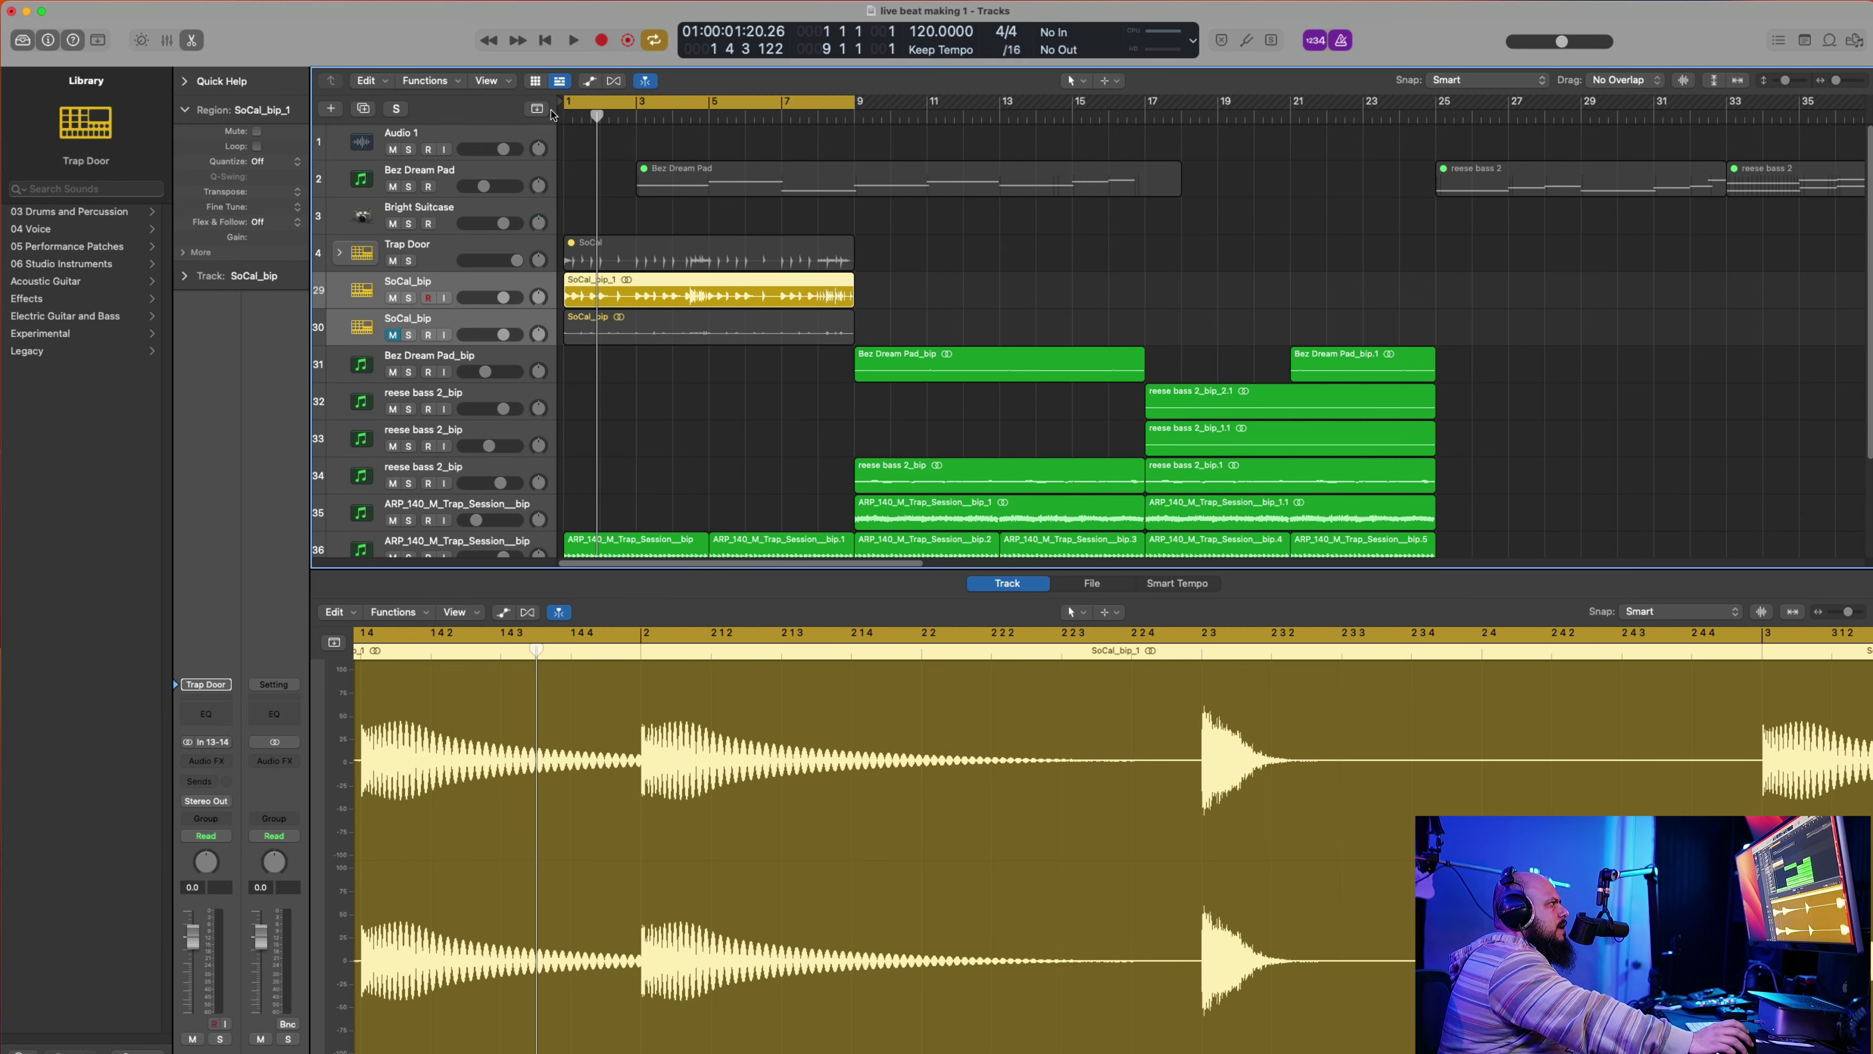
Step: Play from bar 1, unmute the first bounced drum track, and copy both bounced drum regions to bar 9
left_click(562, 117)
key("space")
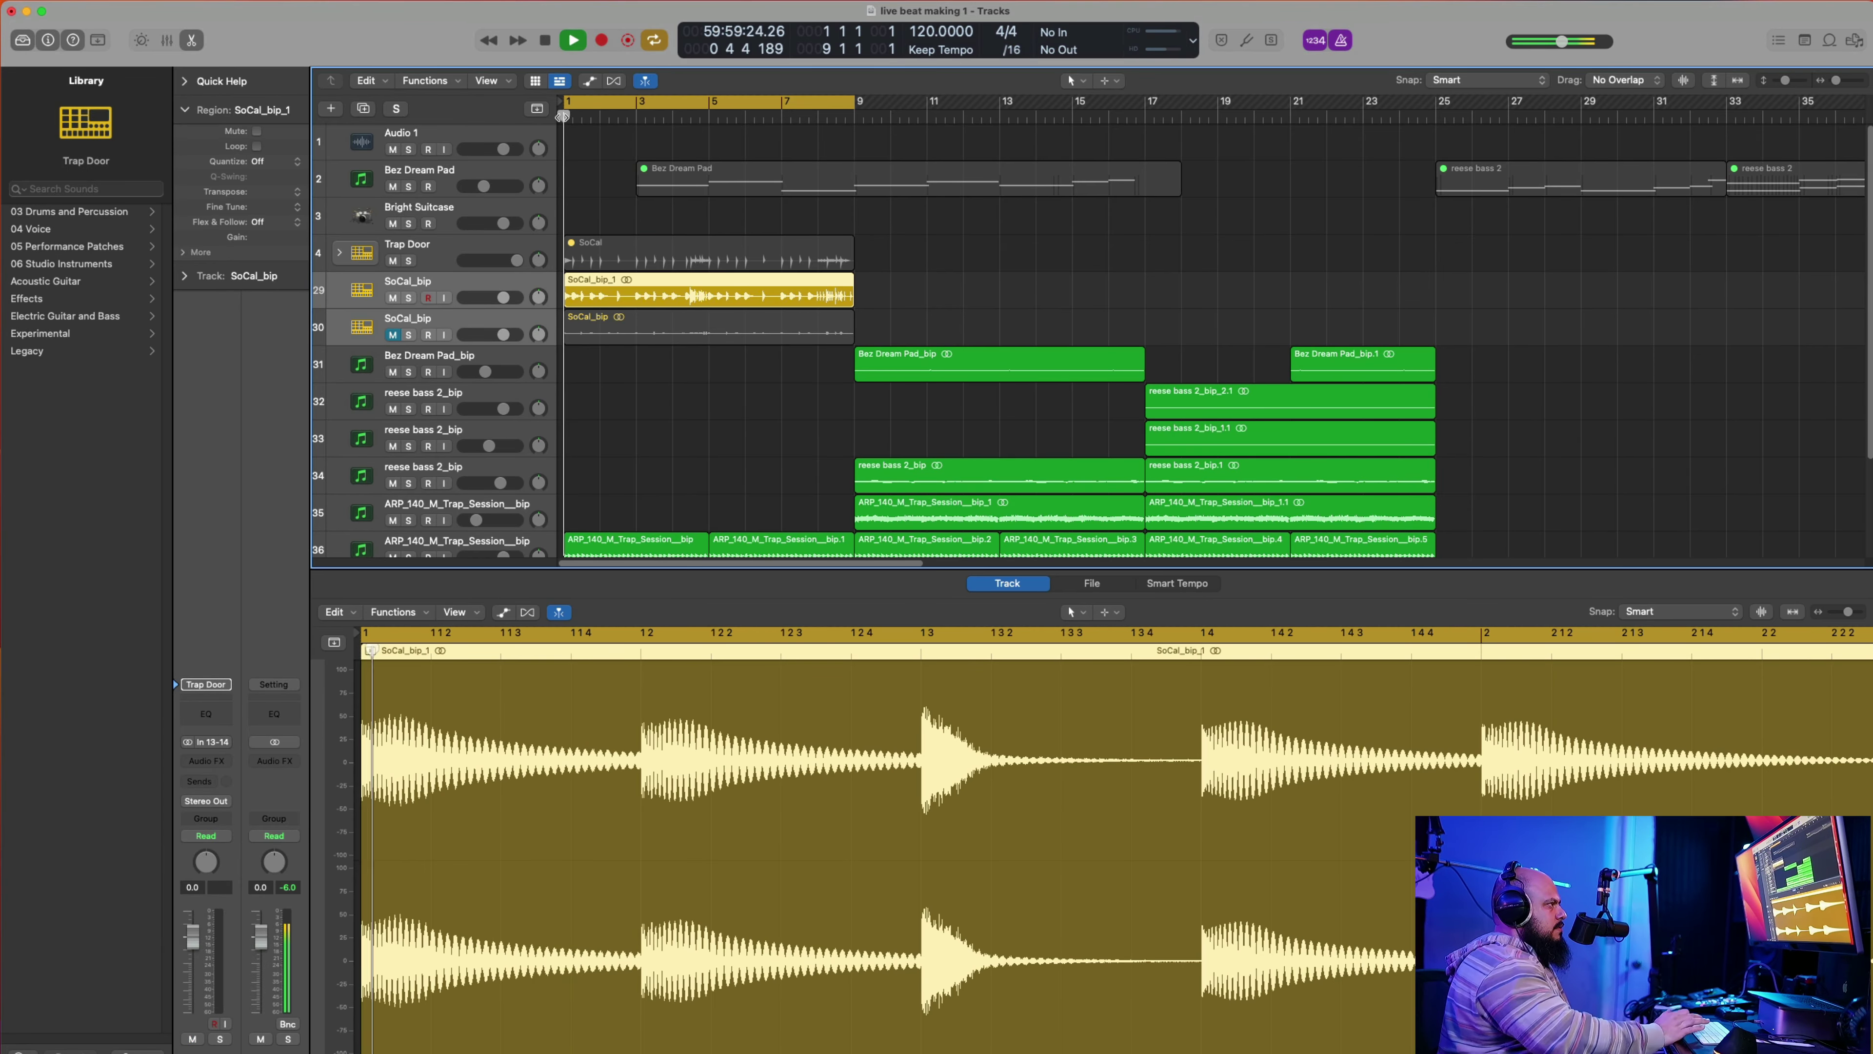
left_click(392, 336)
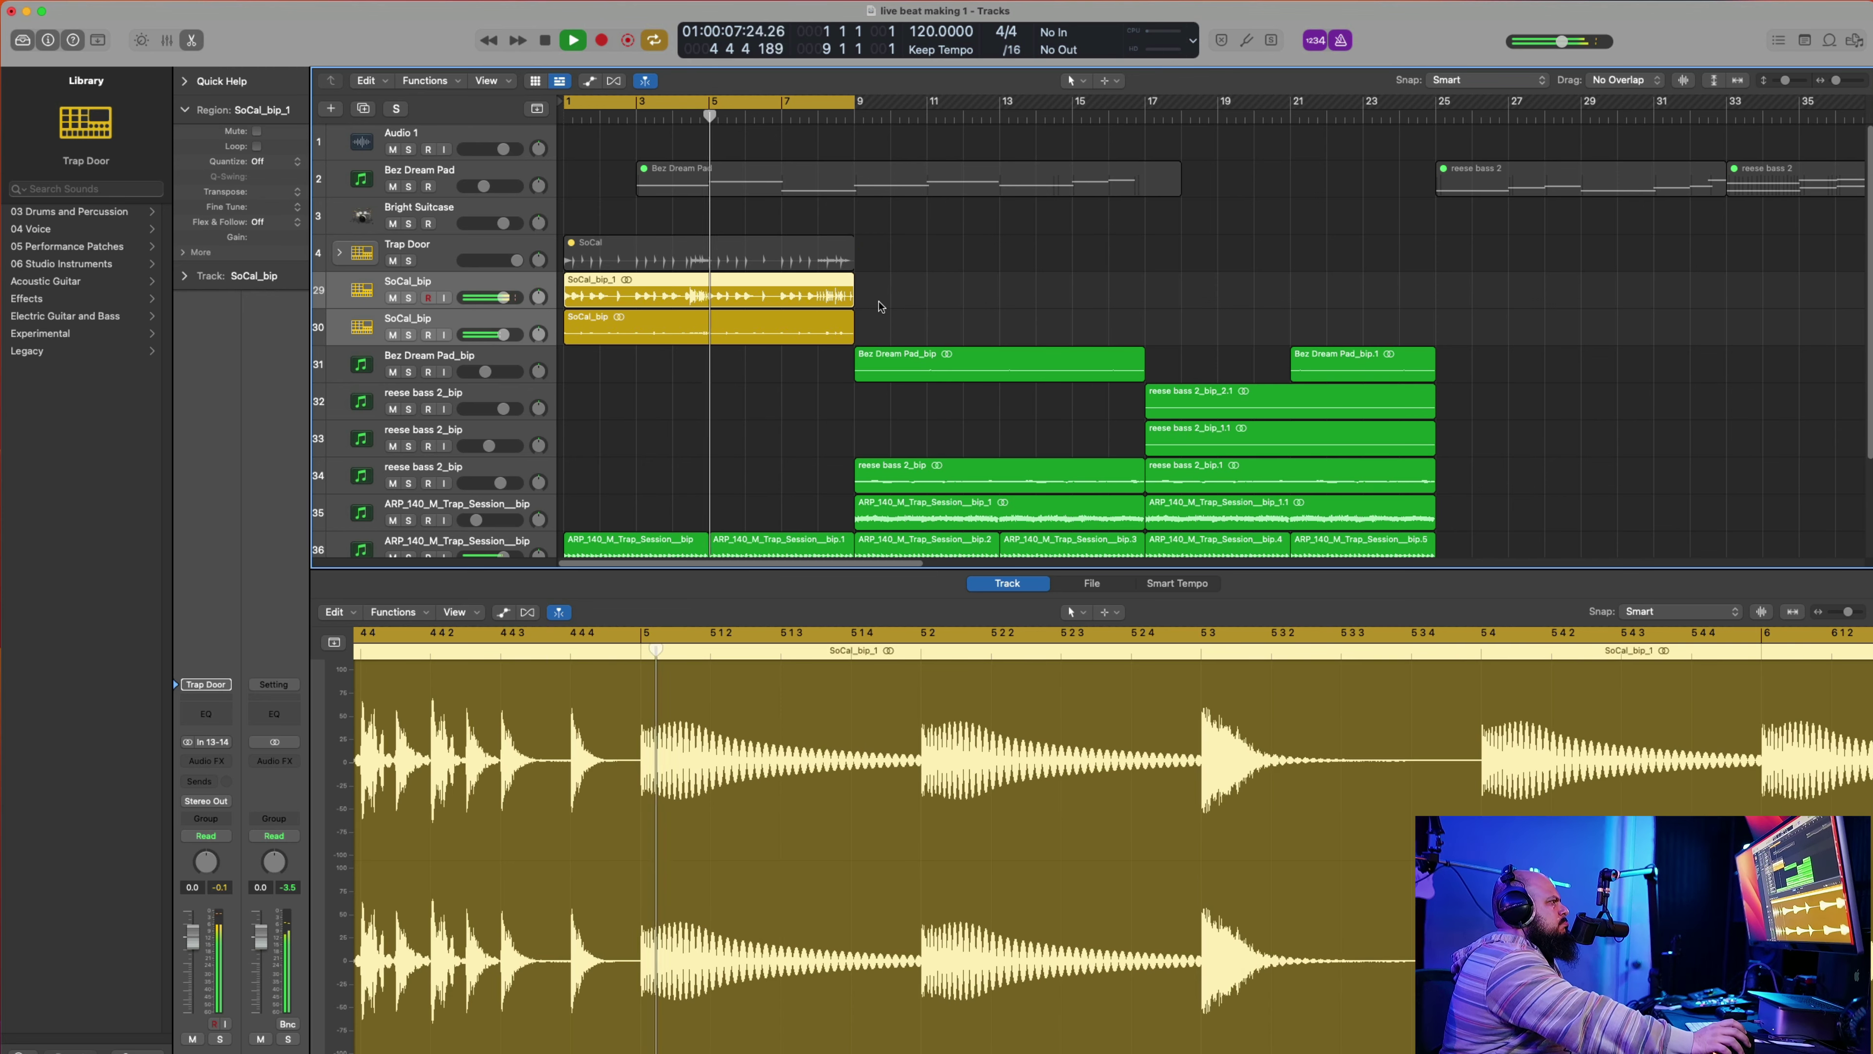
mouse_move(897, 301)
left_mouse_down()
mouse_move(587, 349)
mouse_move(874, 311)
left_mouse_up()
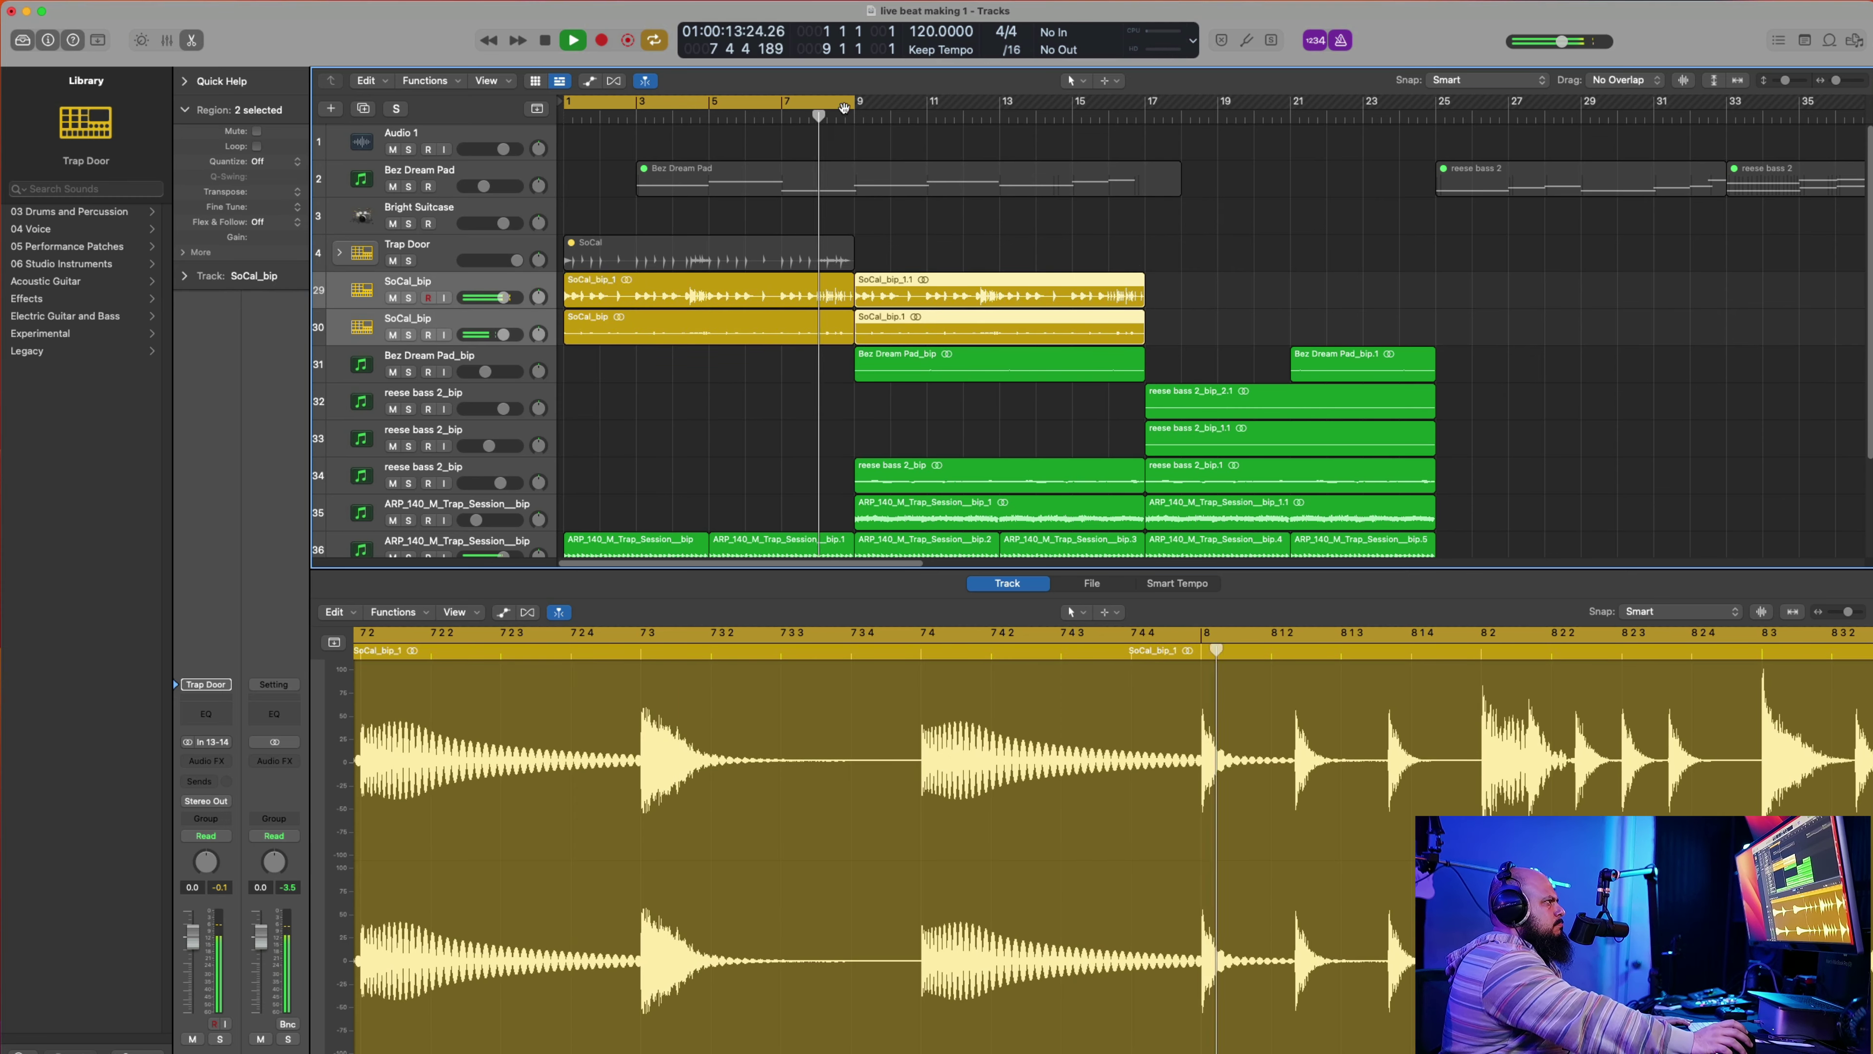
Step: Extend the cycle range past bar 16 and replay the transition into the copied drums from just before bar 9
left_click_drag(853, 103, 1129, 104)
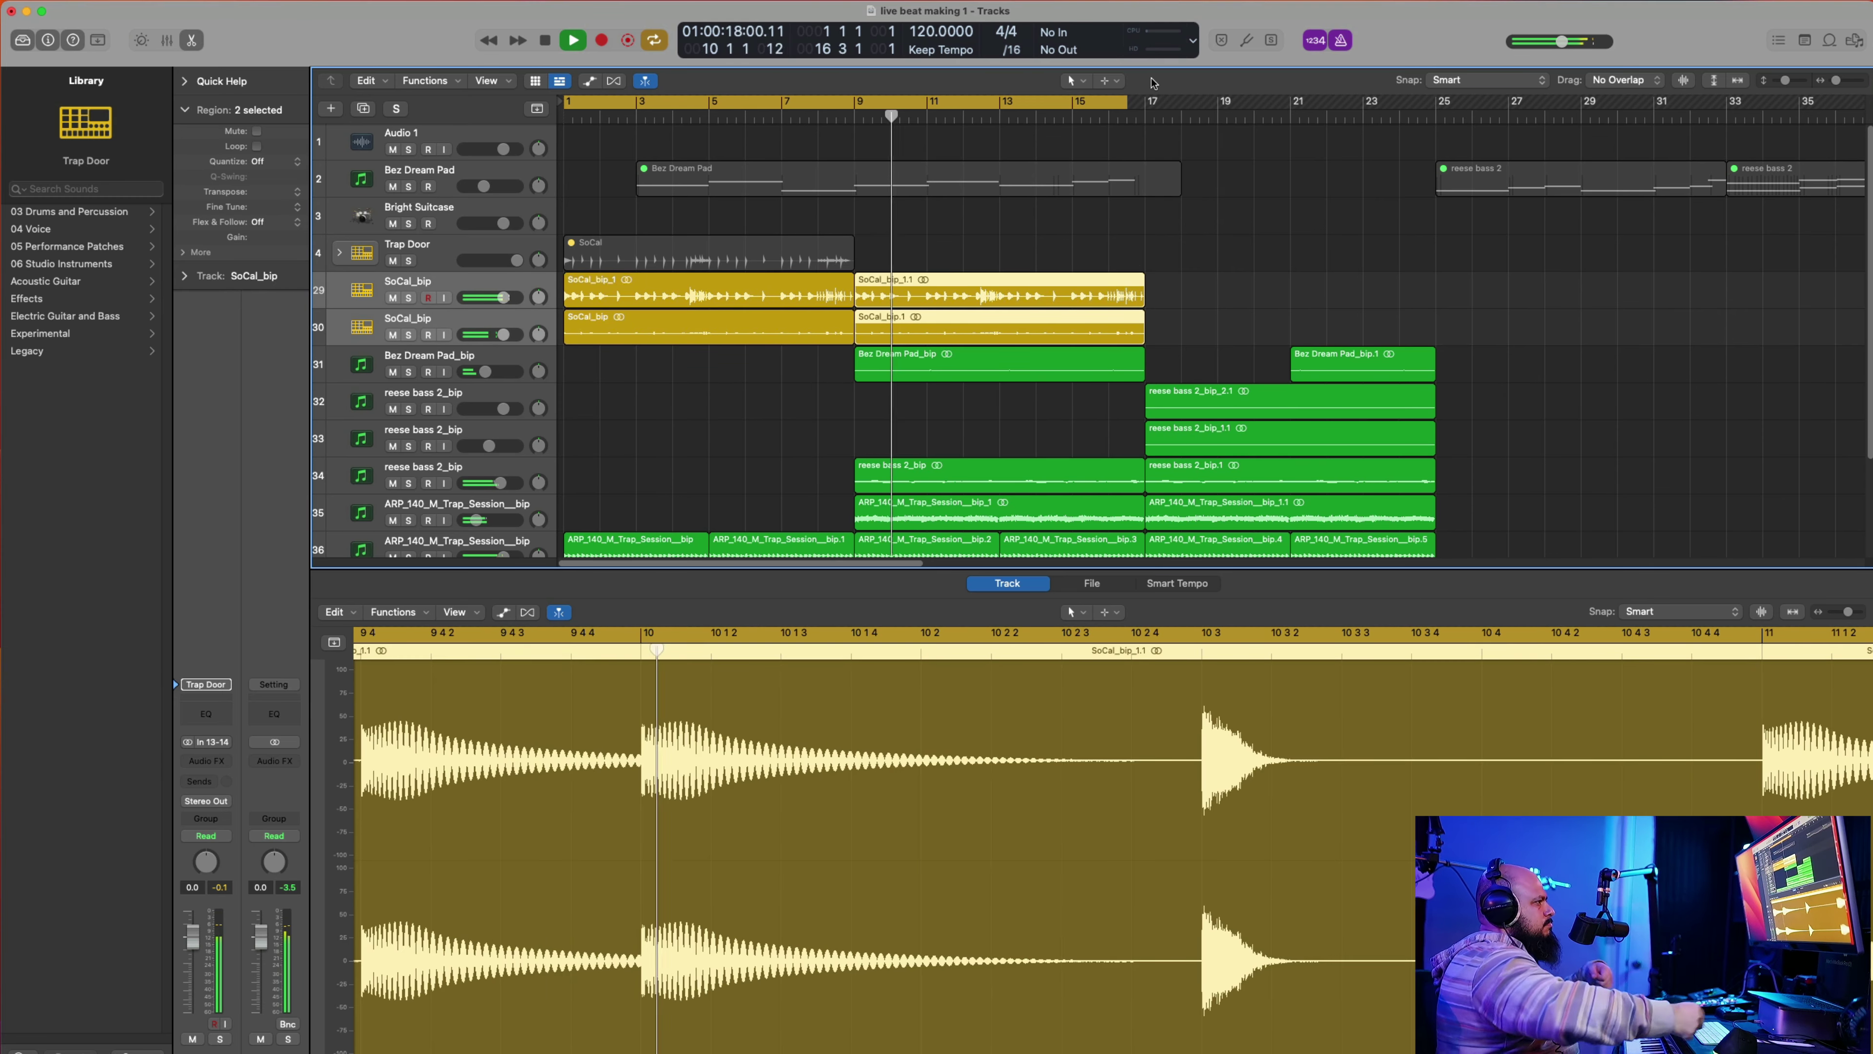
key("space")
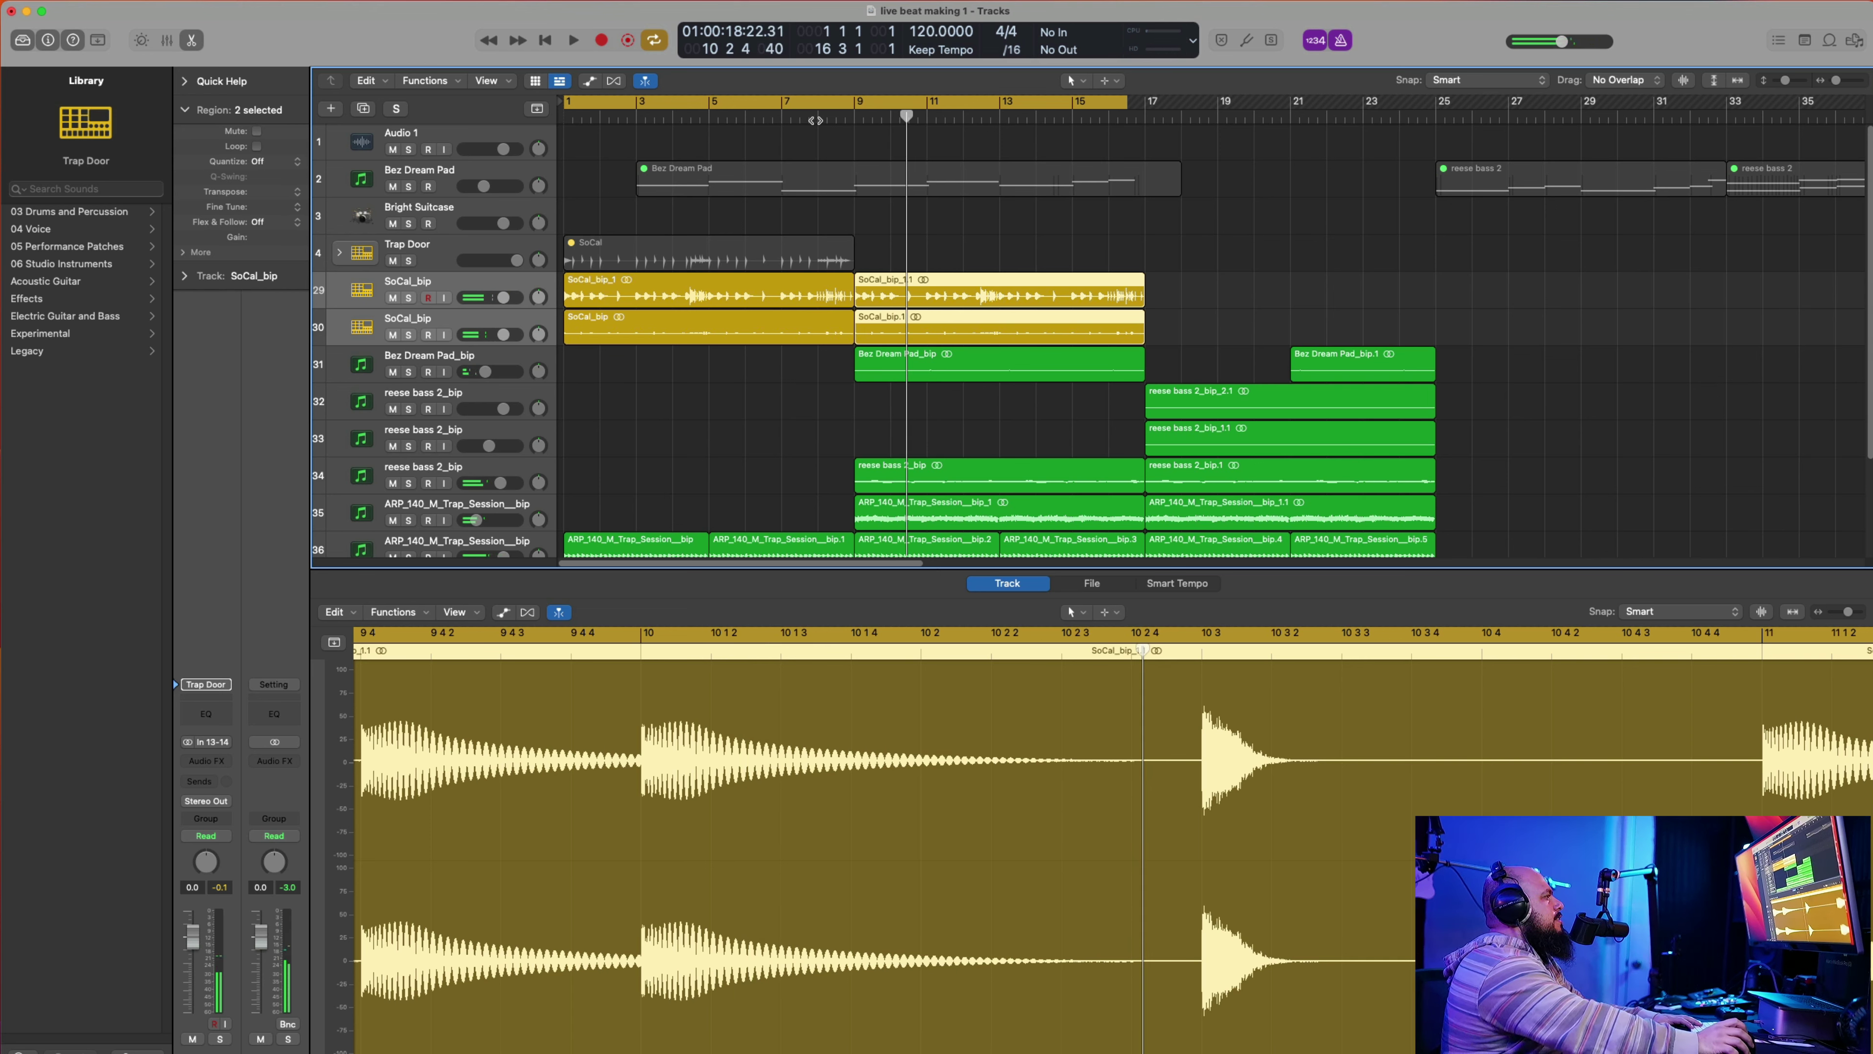
left_click(814, 121)
key("space")
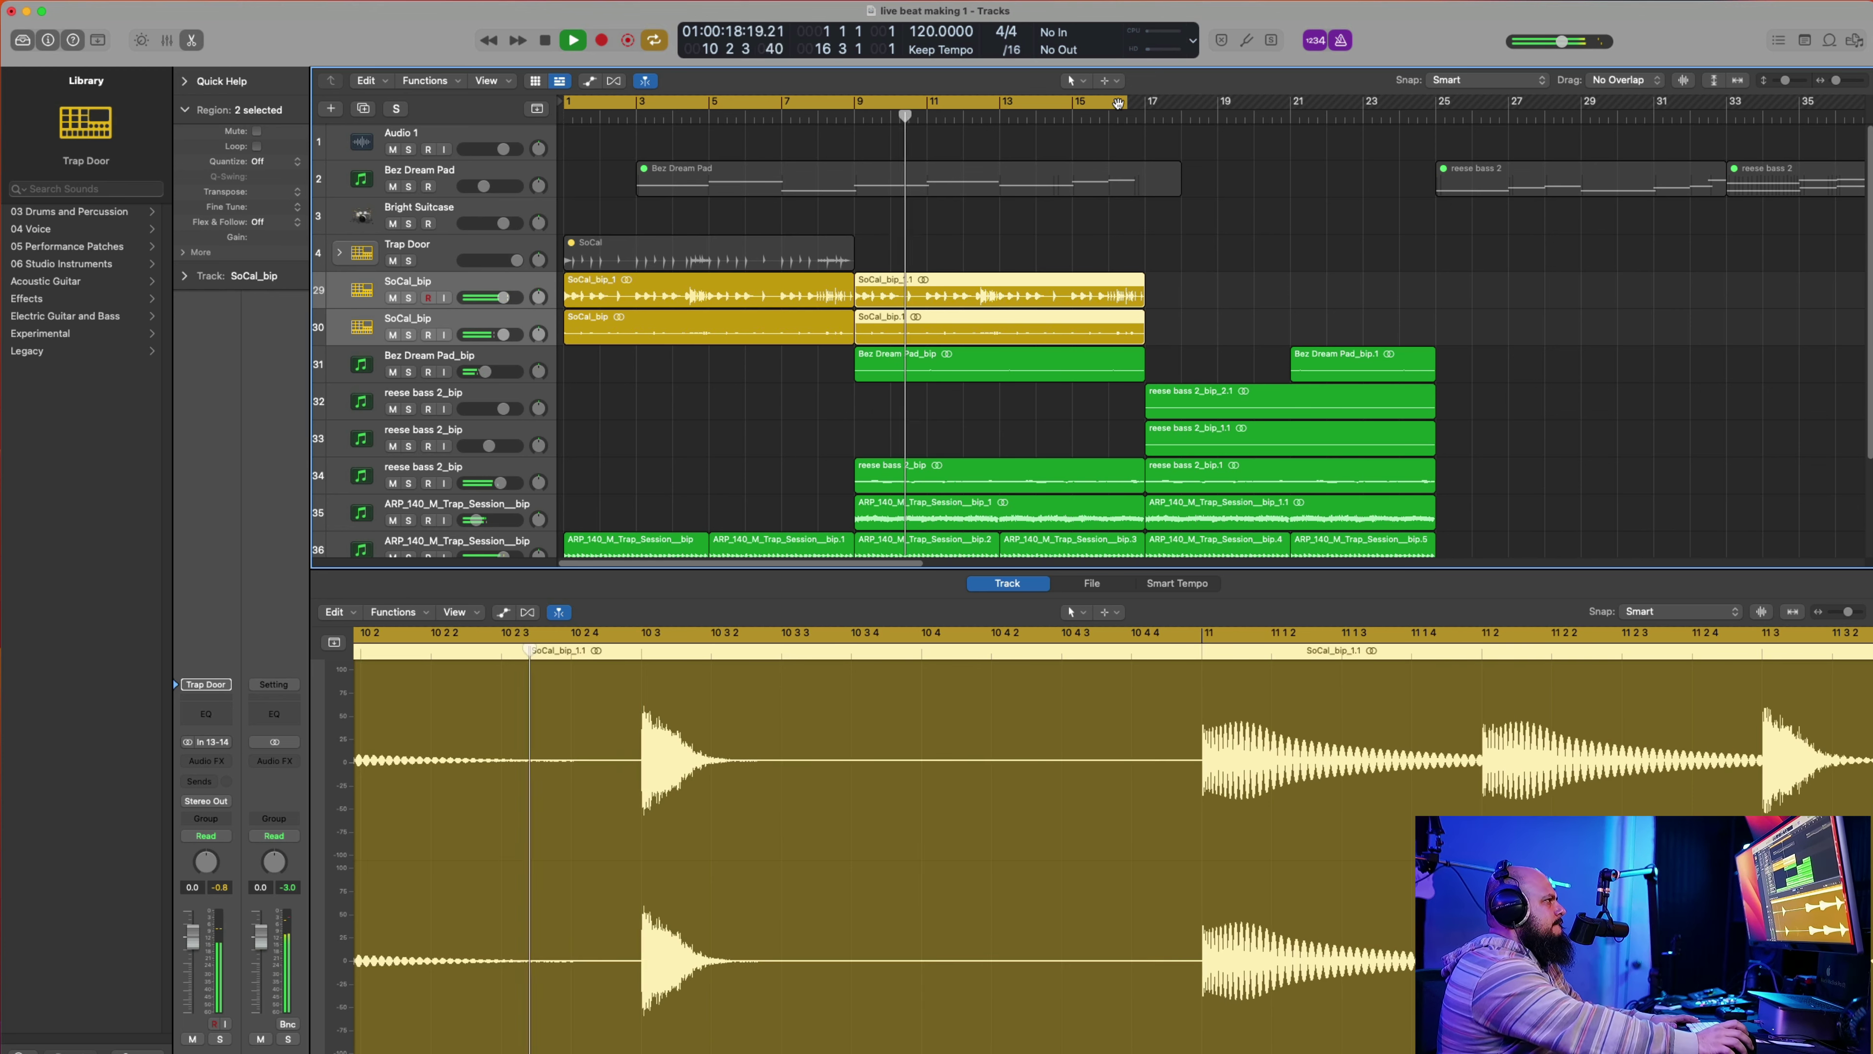
Step: Extend the cycle range to bar 25 and raise both bounced drum tracks' volumes, setting the softer one to 2.5 dB
left_click_drag(1127, 103, 1437, 103)
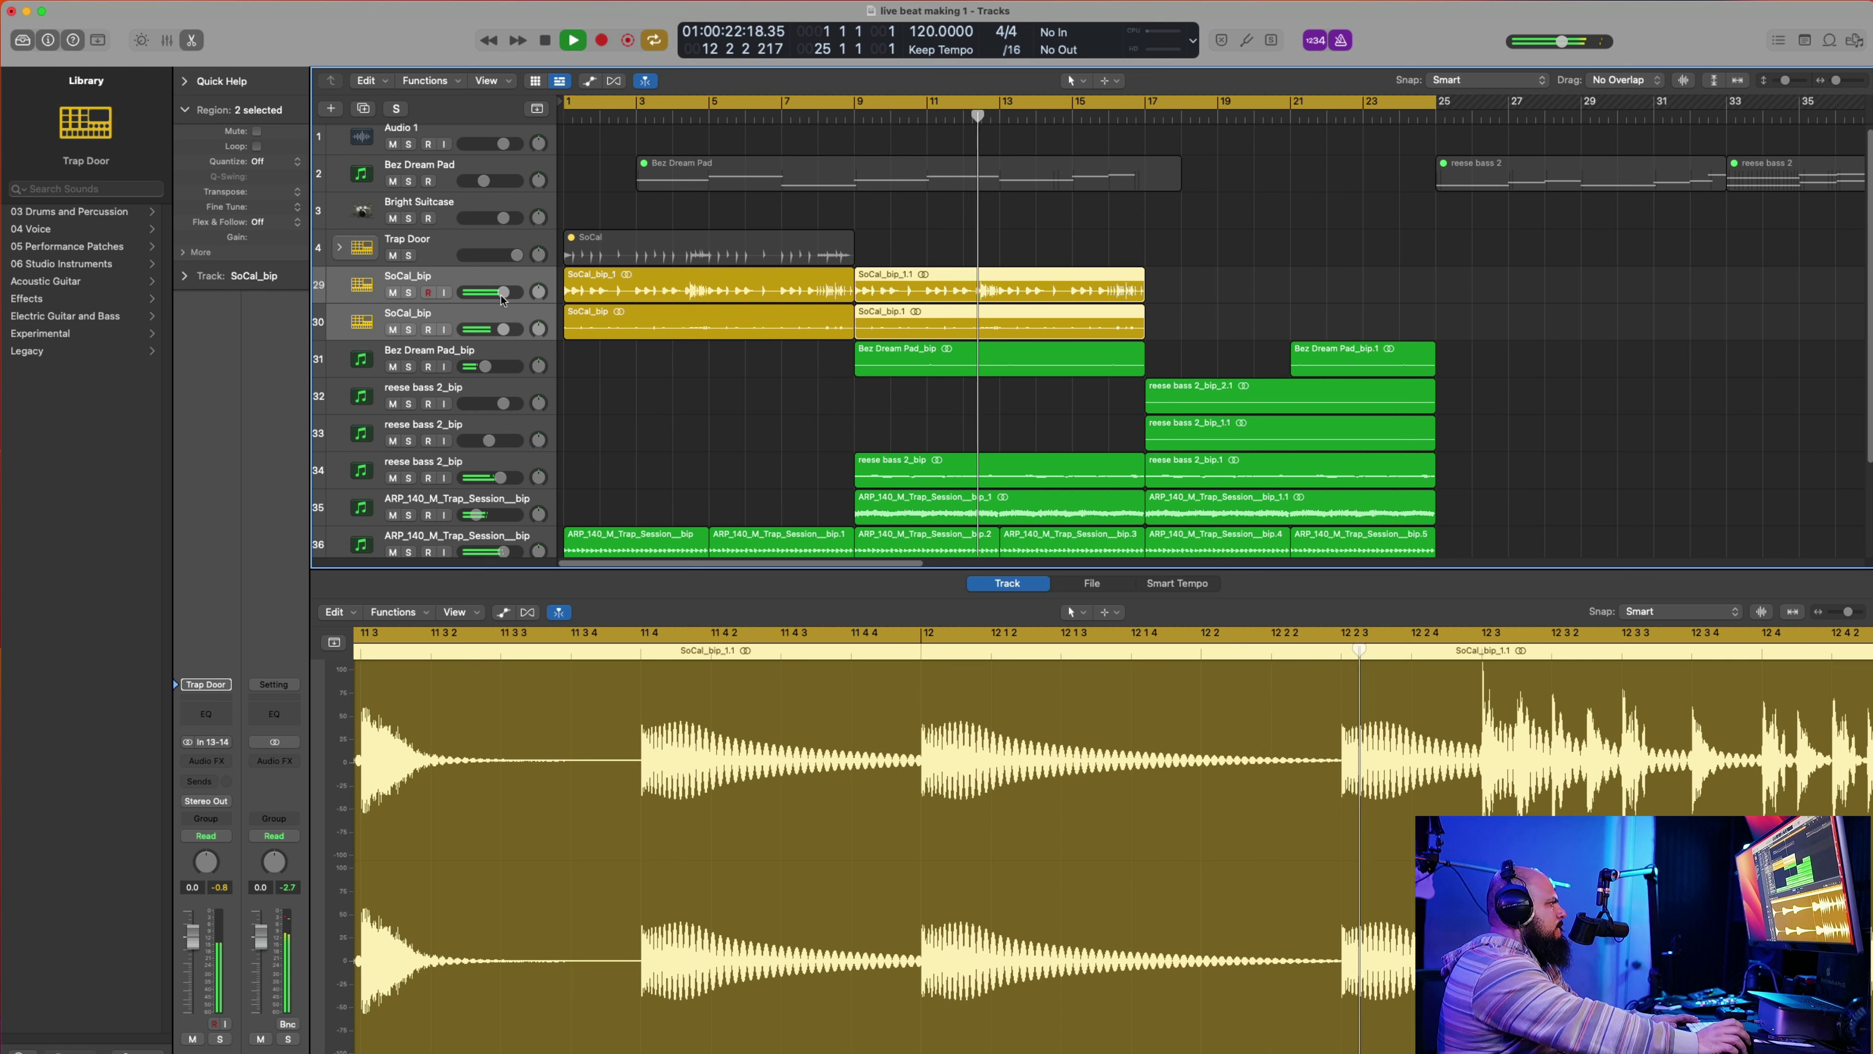
left_click_drag(503, 292, 509, 329)
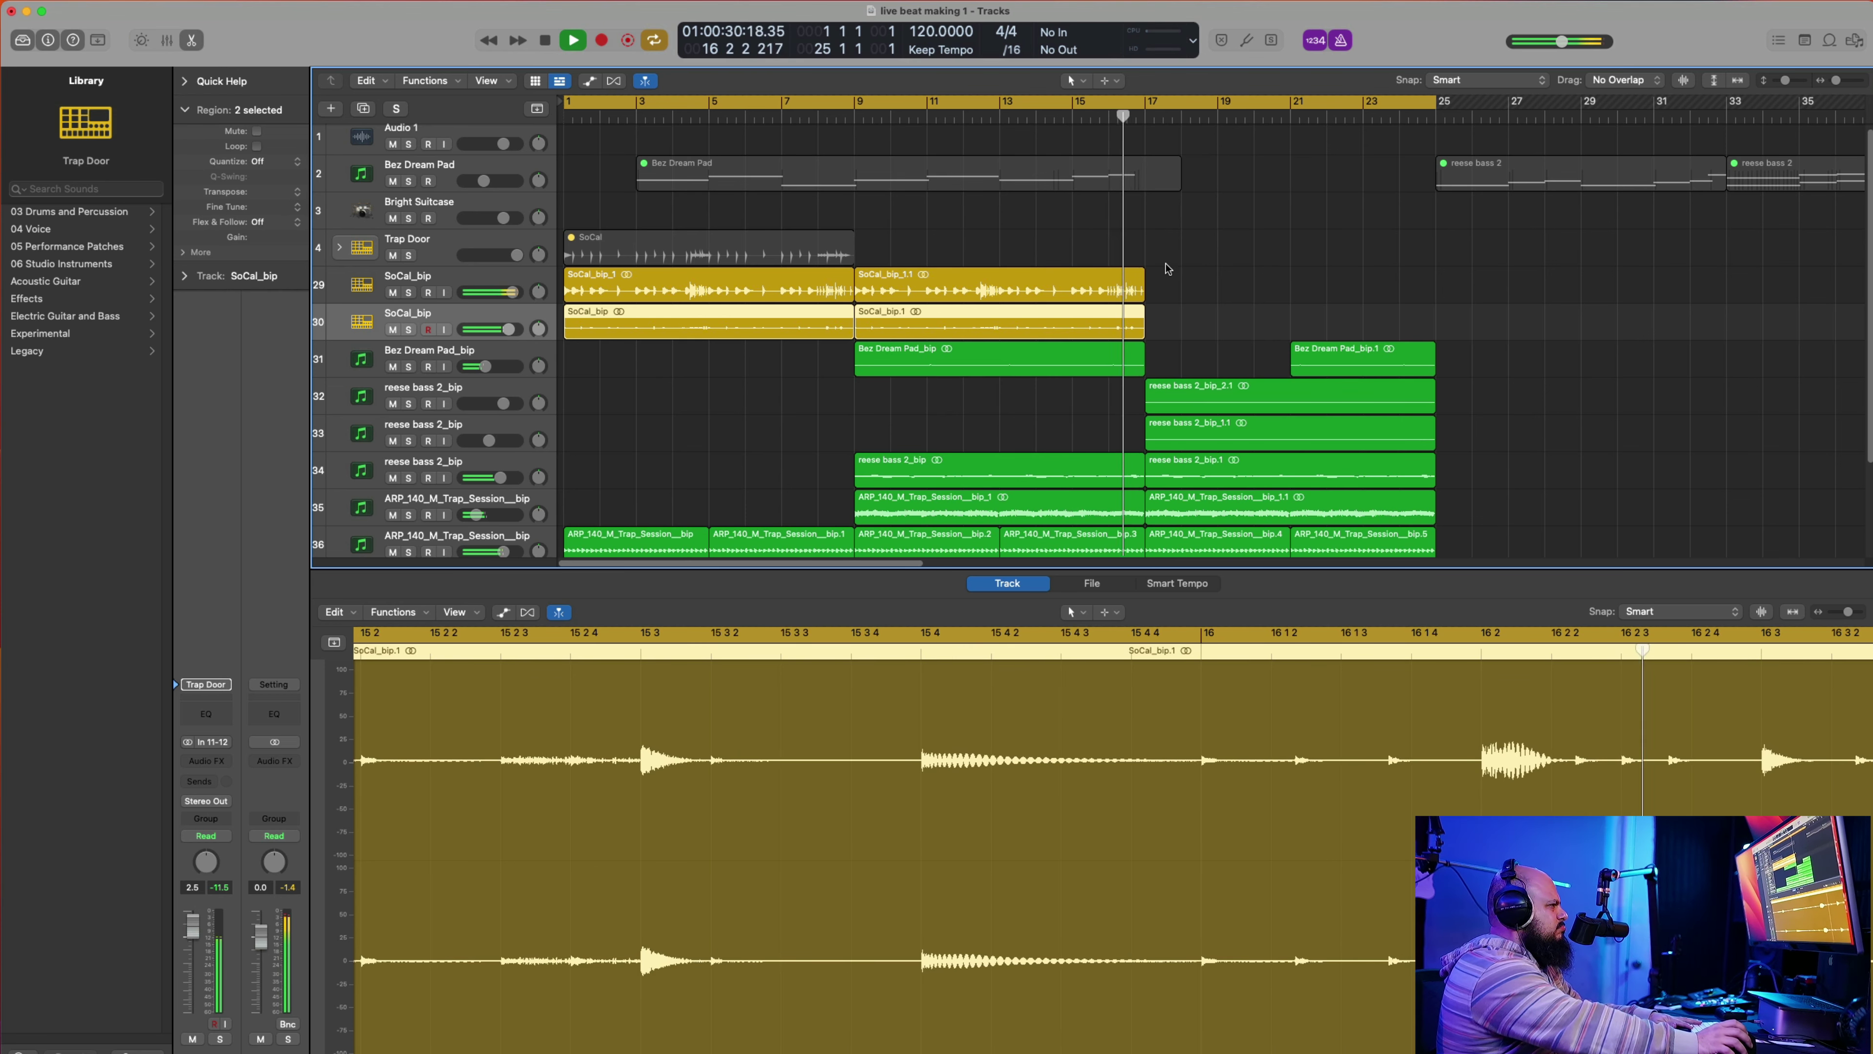
Step: Copy both drum regions from bar 9 to bar 21 and trim the copies to end at bar 25
left_click_drag(1167, 269, 1101, 296)
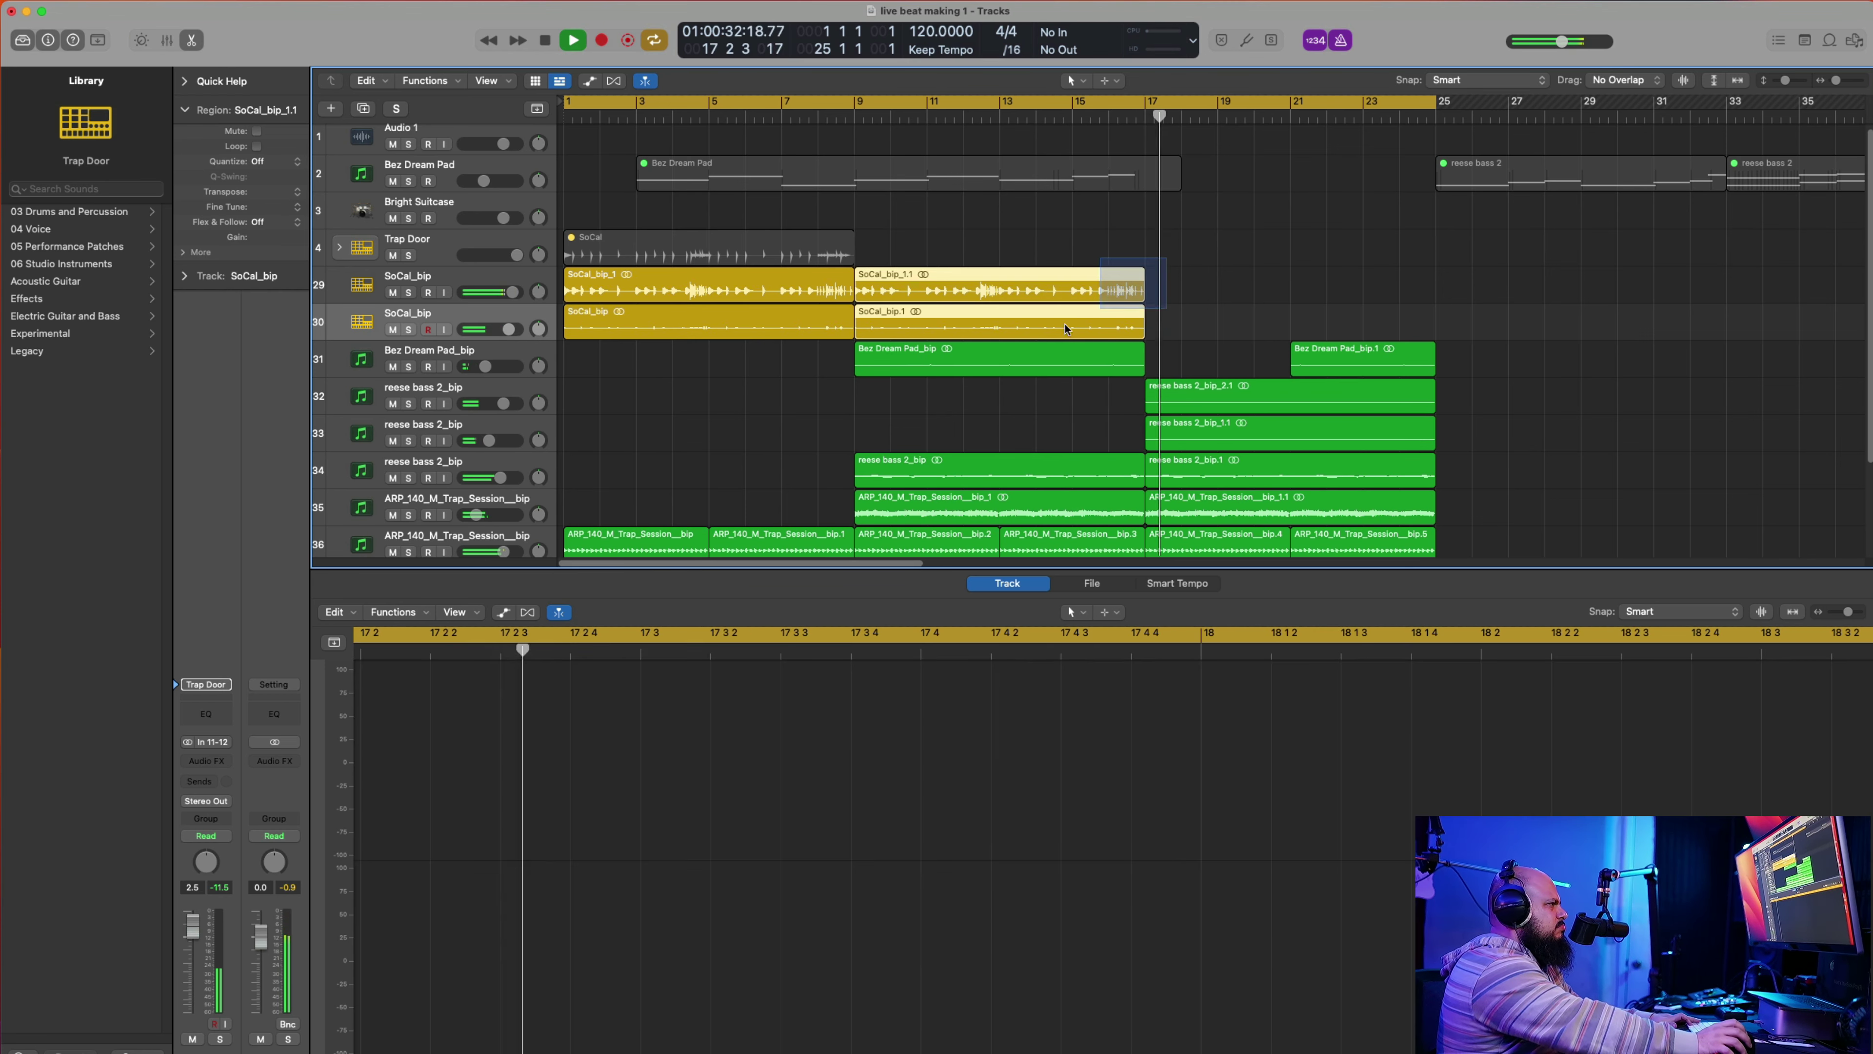
left_click(1067, 329, "shift")
left_click_drag(879, 312, 1320, 280)
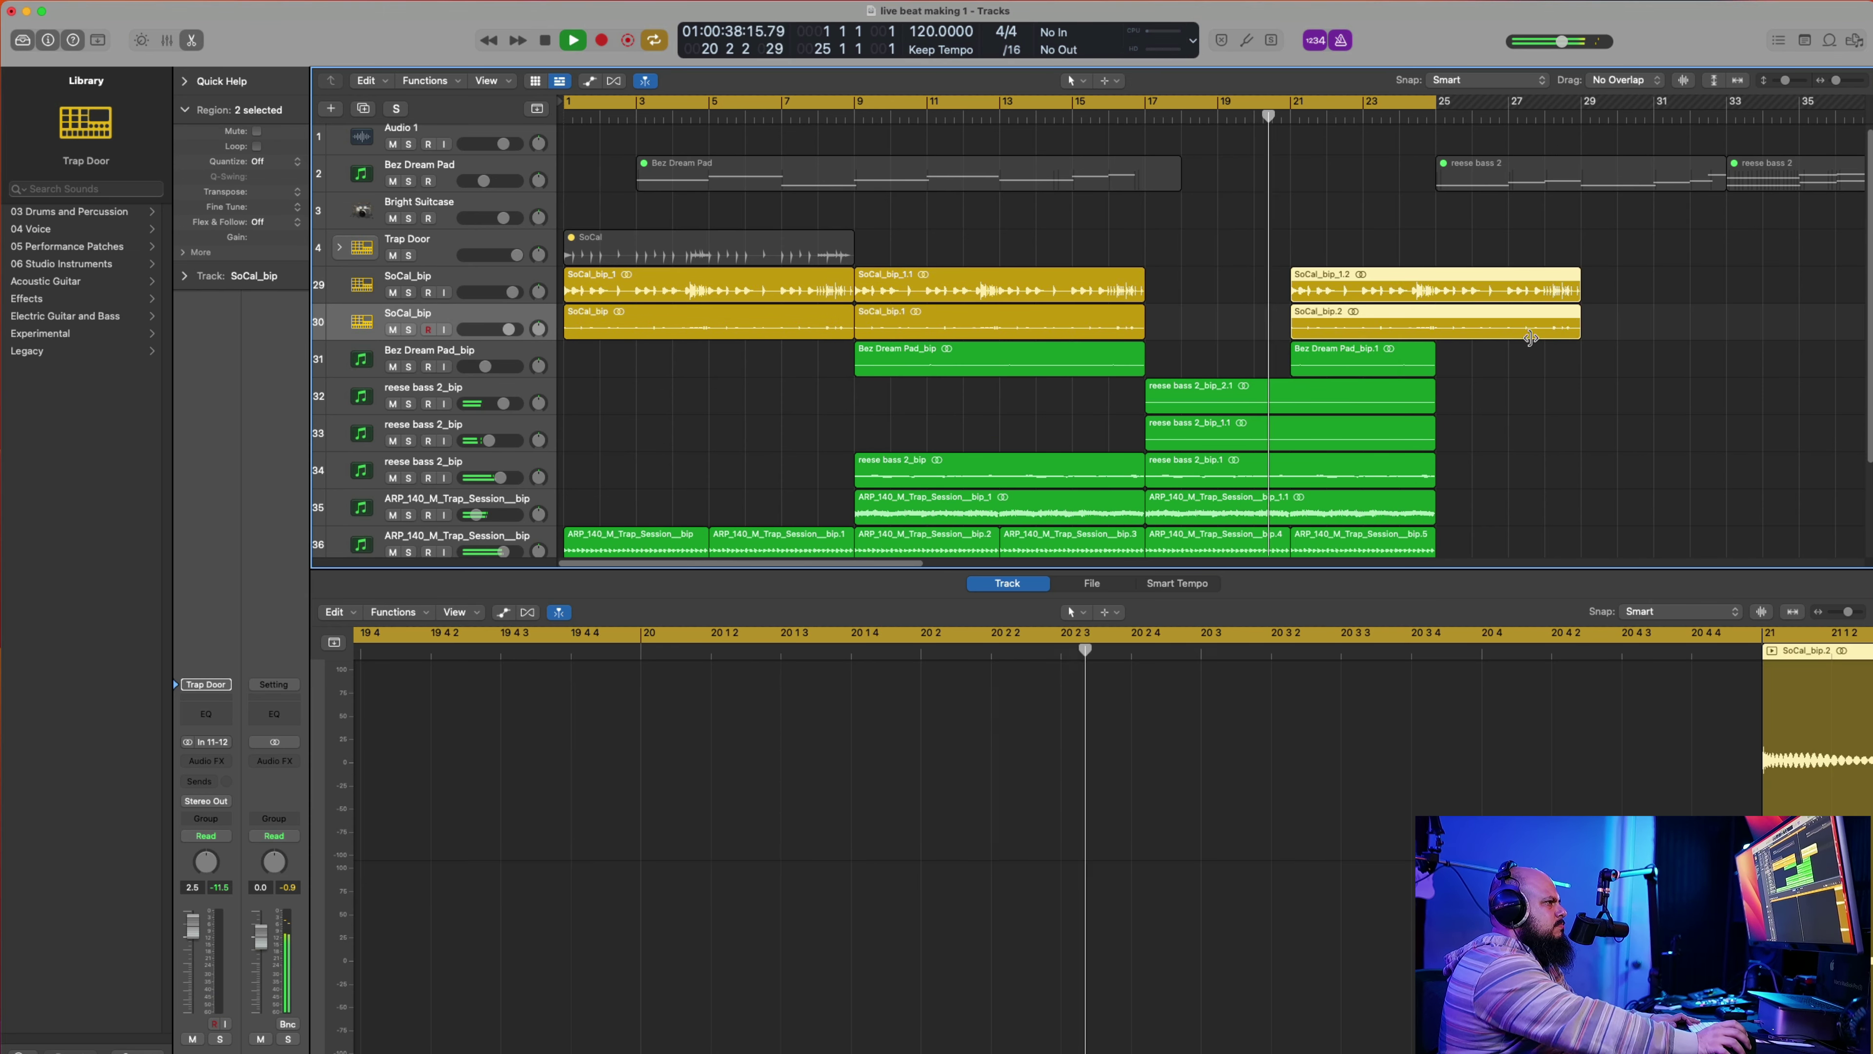
left_click_drag(1530, 338, 1435, 339)
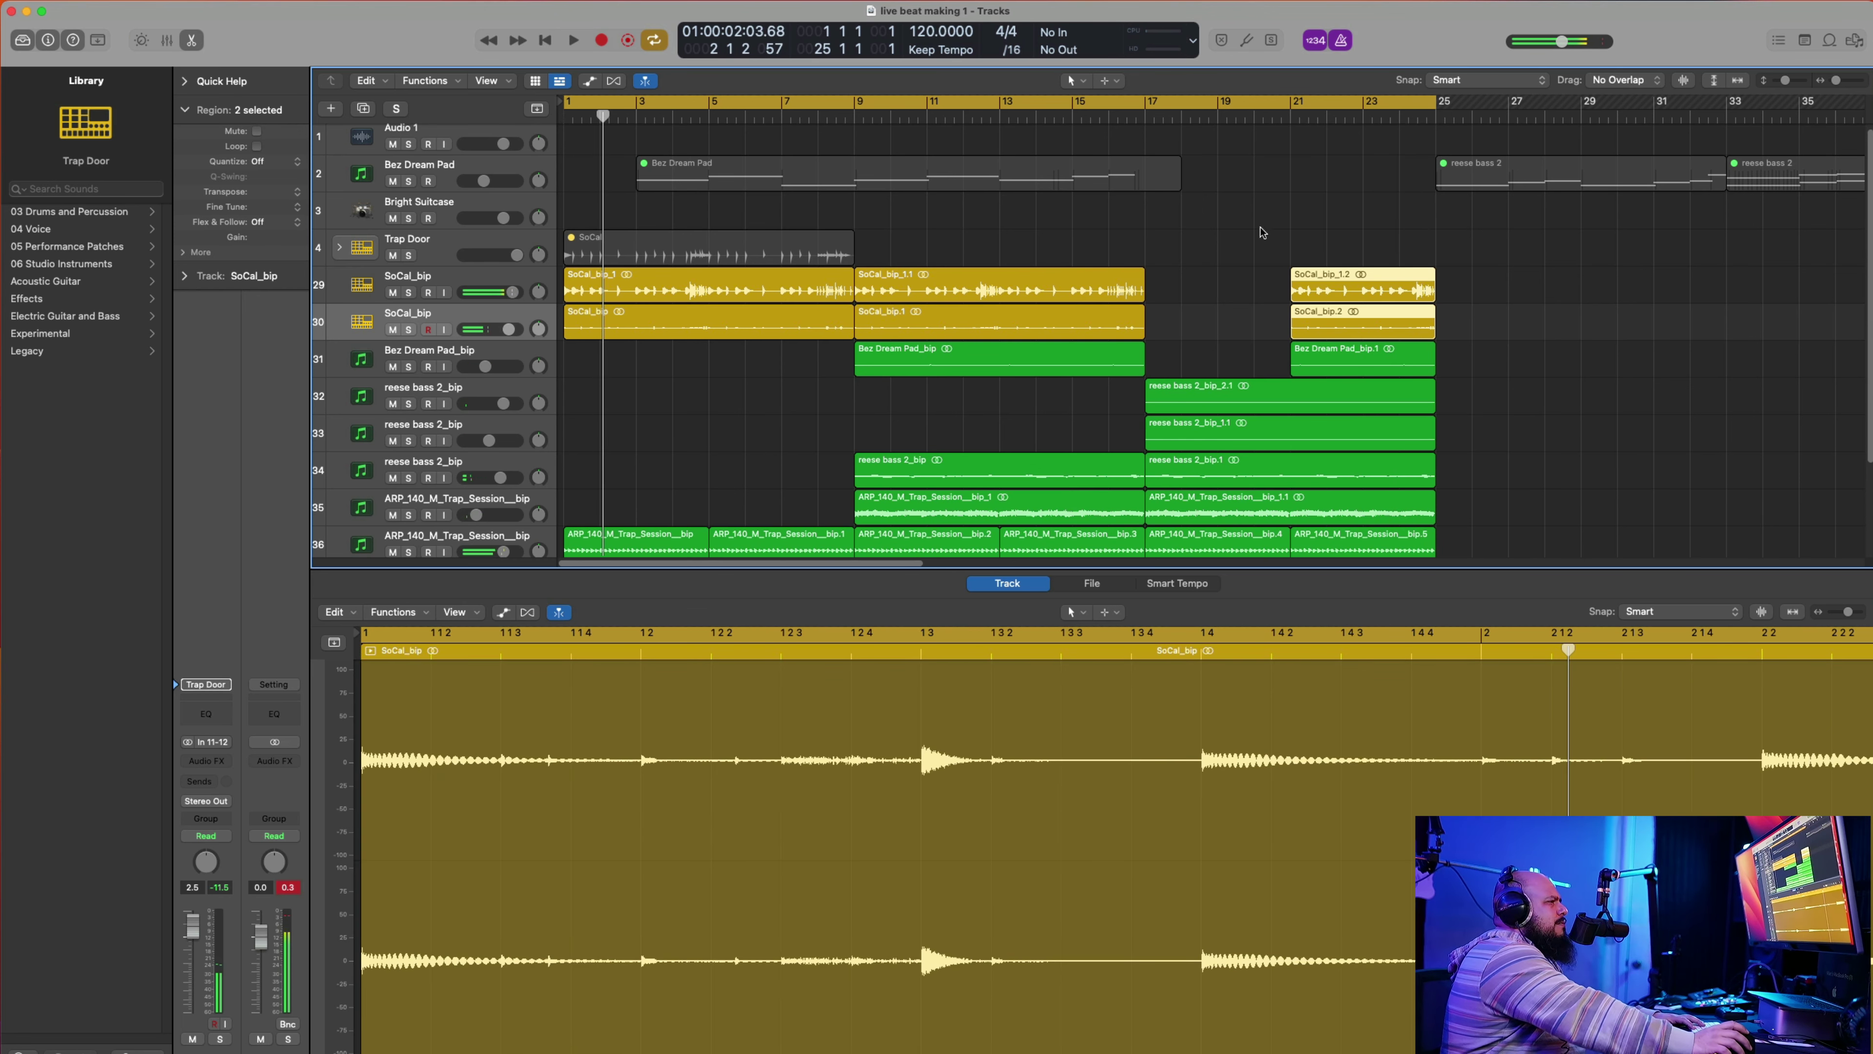
Step: Copy all the arranged regions from bars 1 to 25 so they repeat from bar 25, and extend the cycle range to bar 49
left_click_drag(1533, 245, 605, 760)
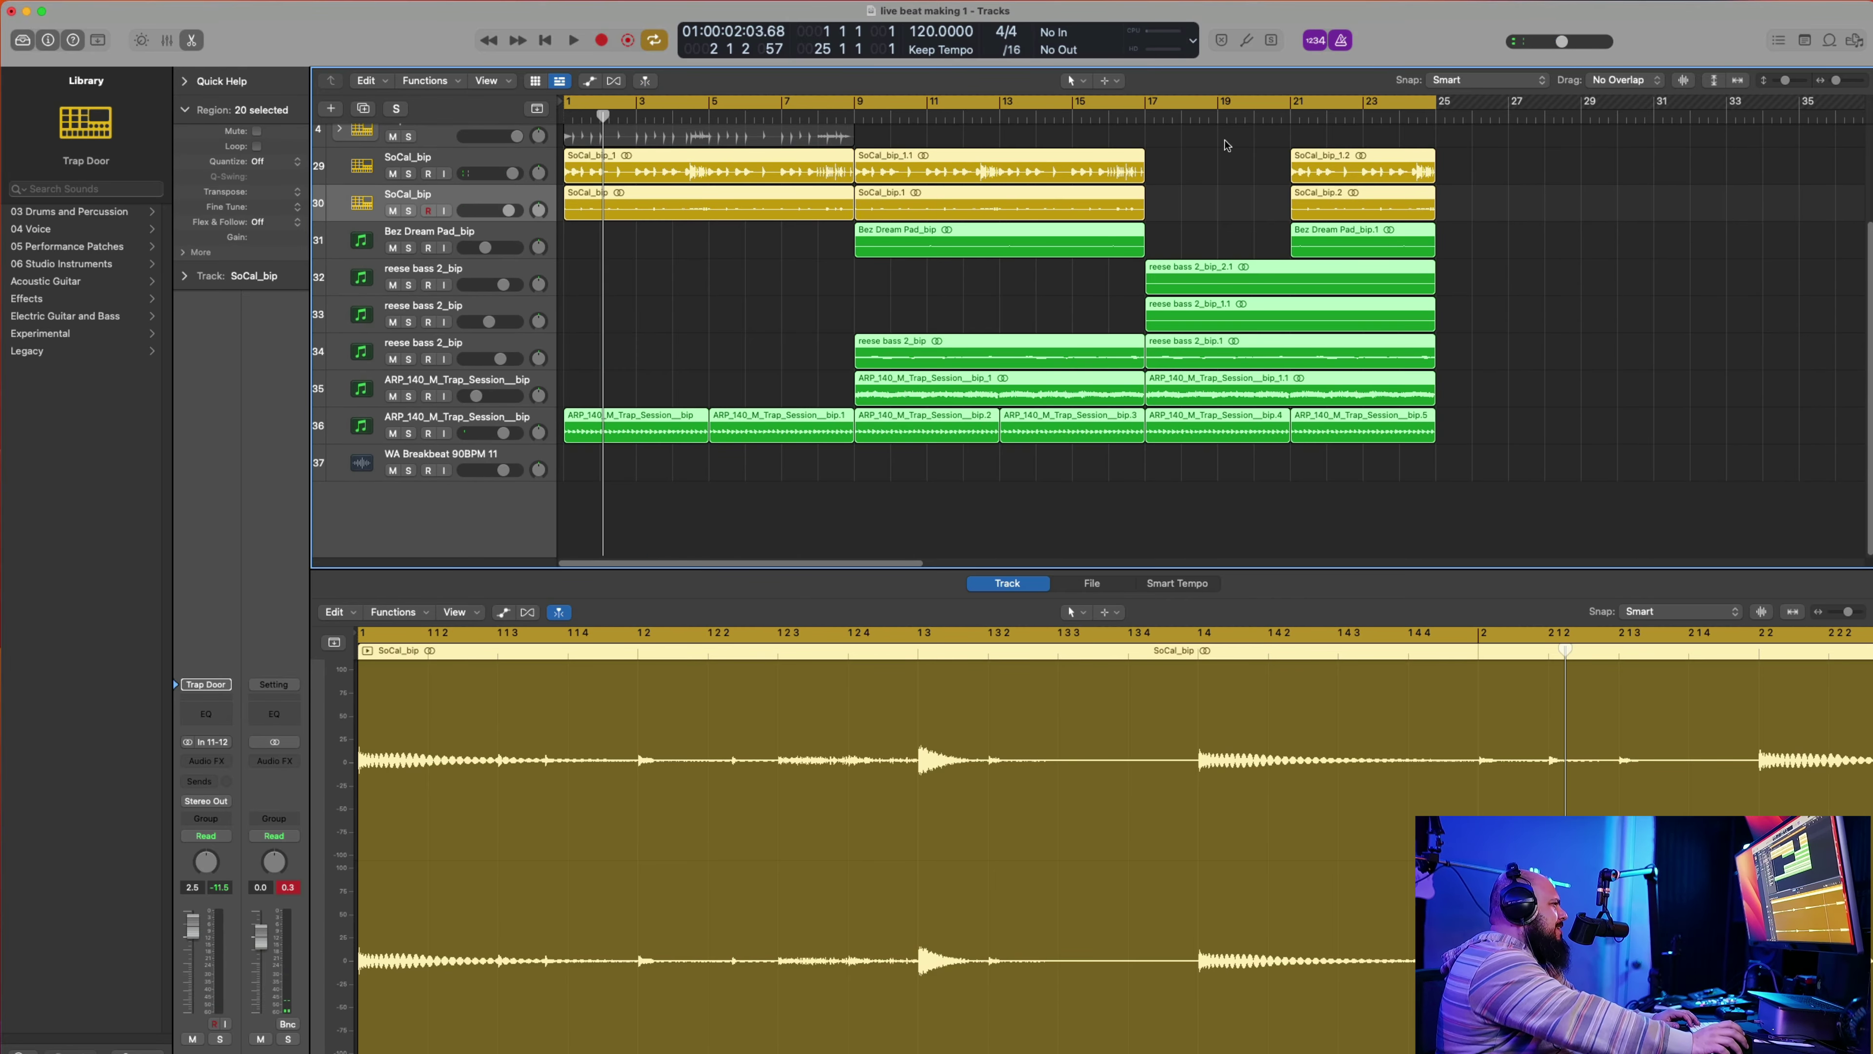
left_click_drag(565, 183, 1448, 191)
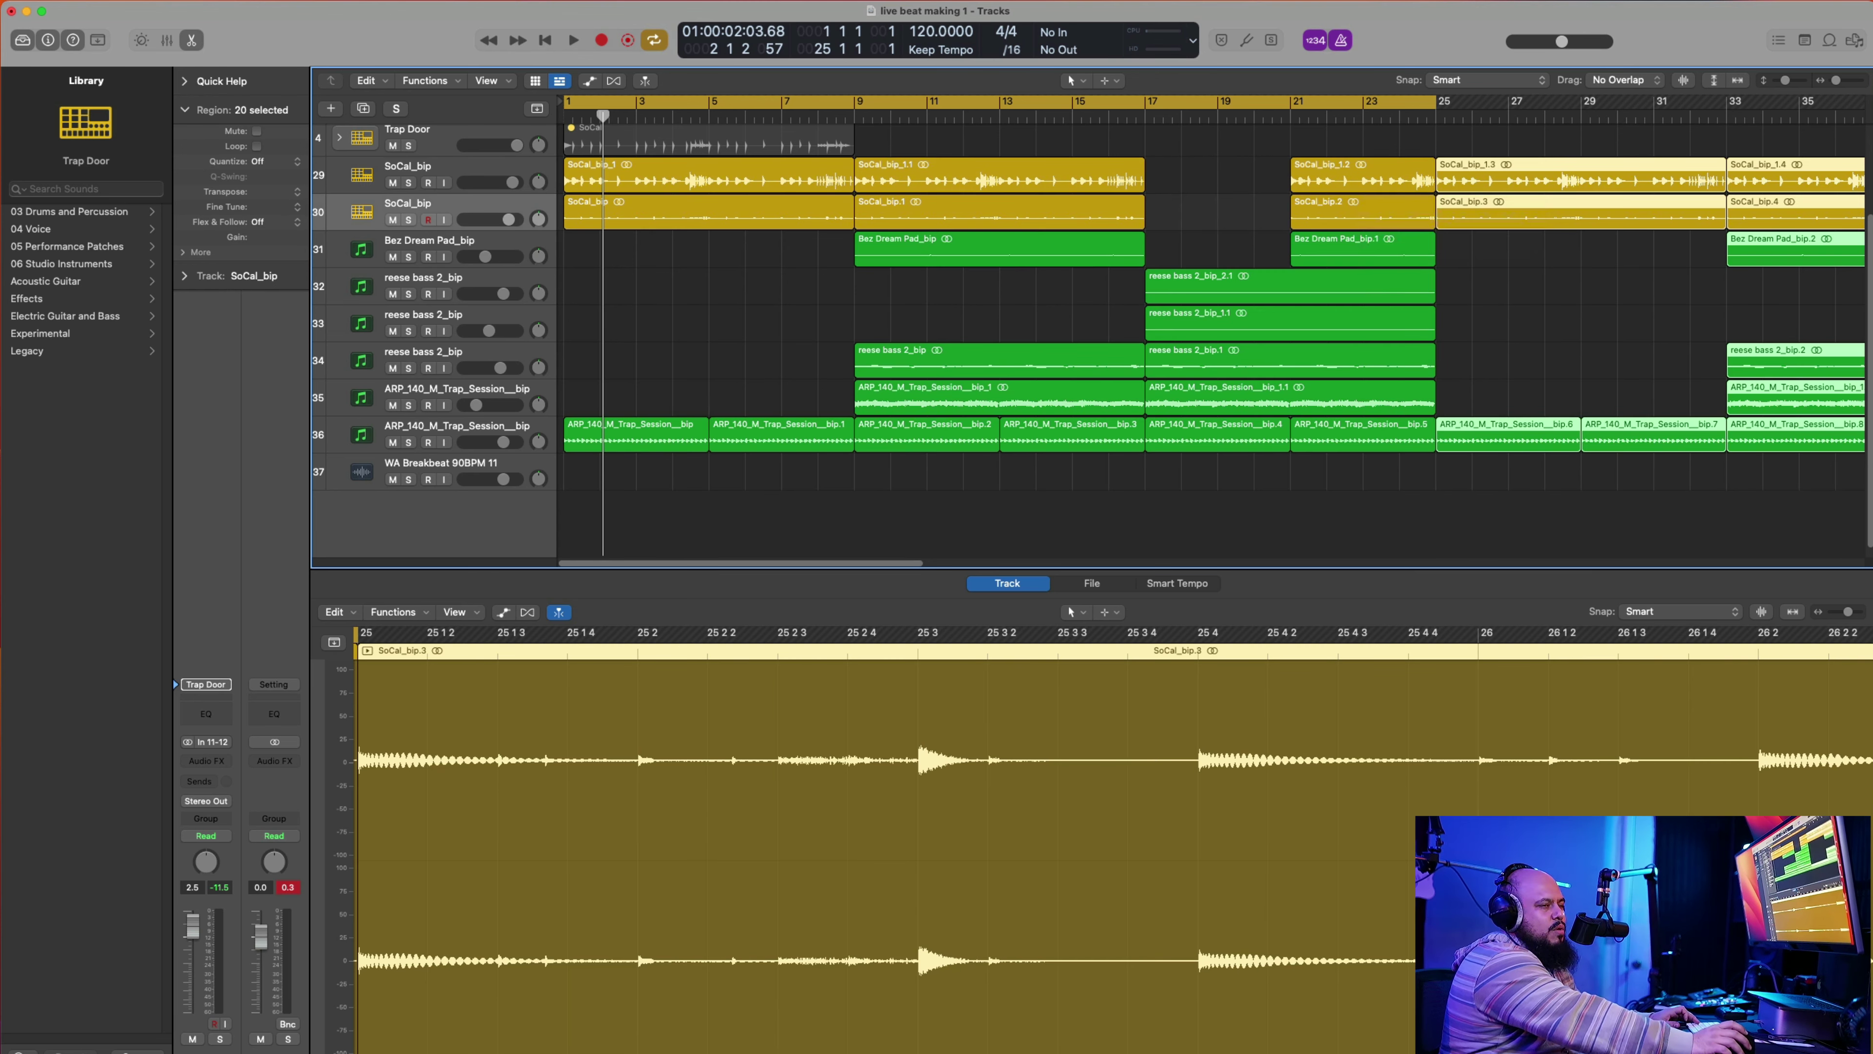
left_click_drag(1431, 96, 1851, 102)
left_click_drag(1734, 118, 1693, 118)
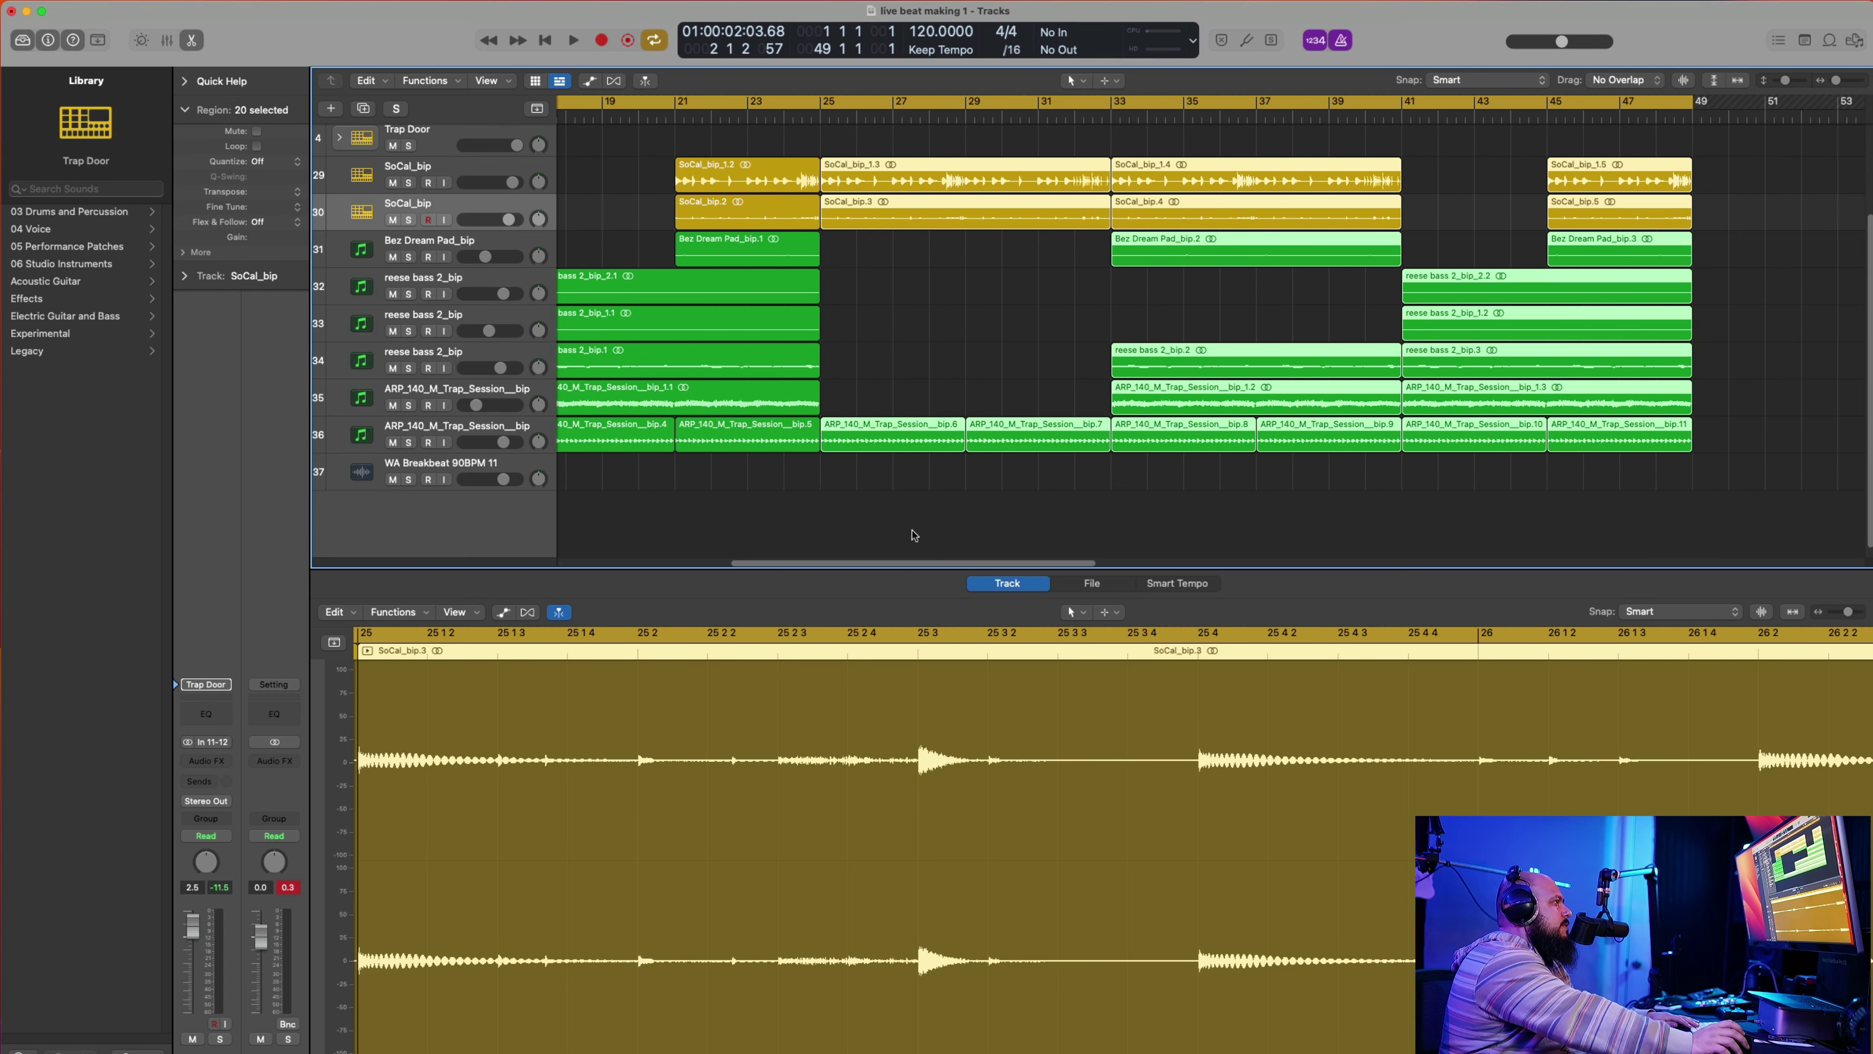
Step: Play the extended arrangement from bar 1 and bring the upper tracks back into view
left_click(544, 42)
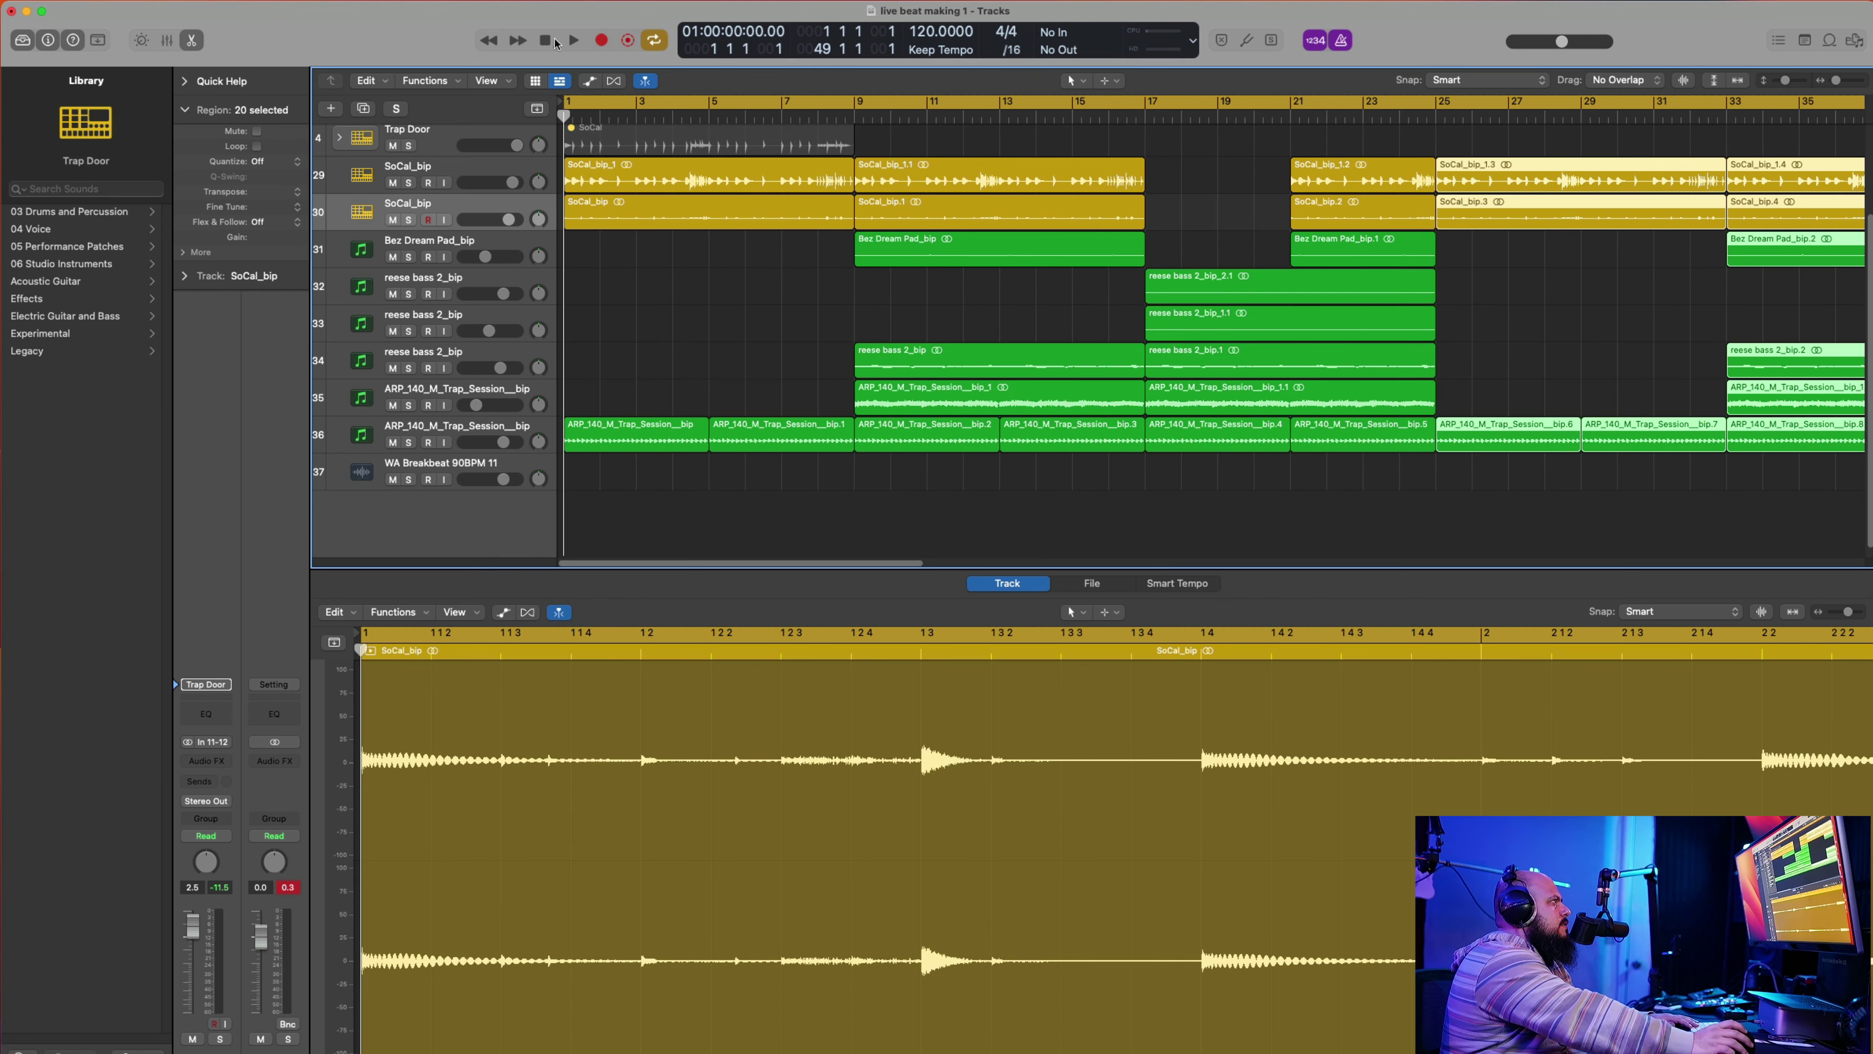
left_click(573, 40)
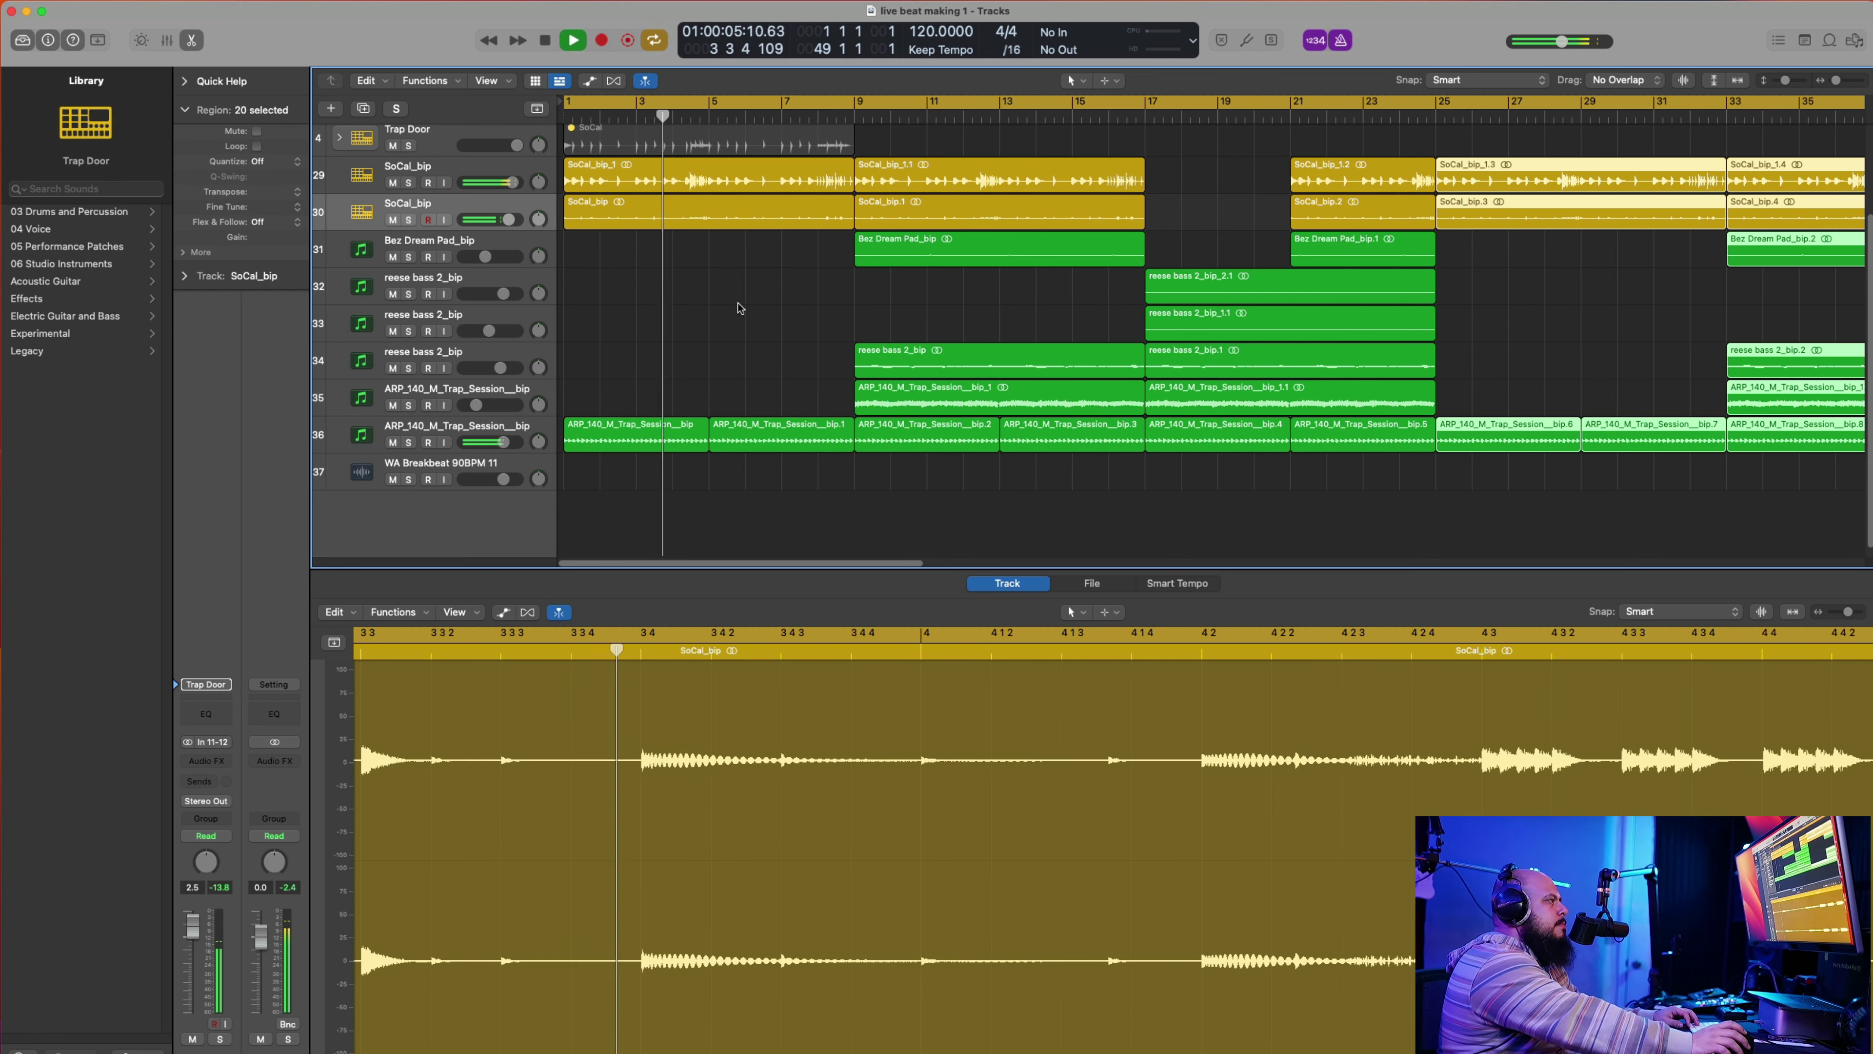
scroll(745, 317, "up", 3)
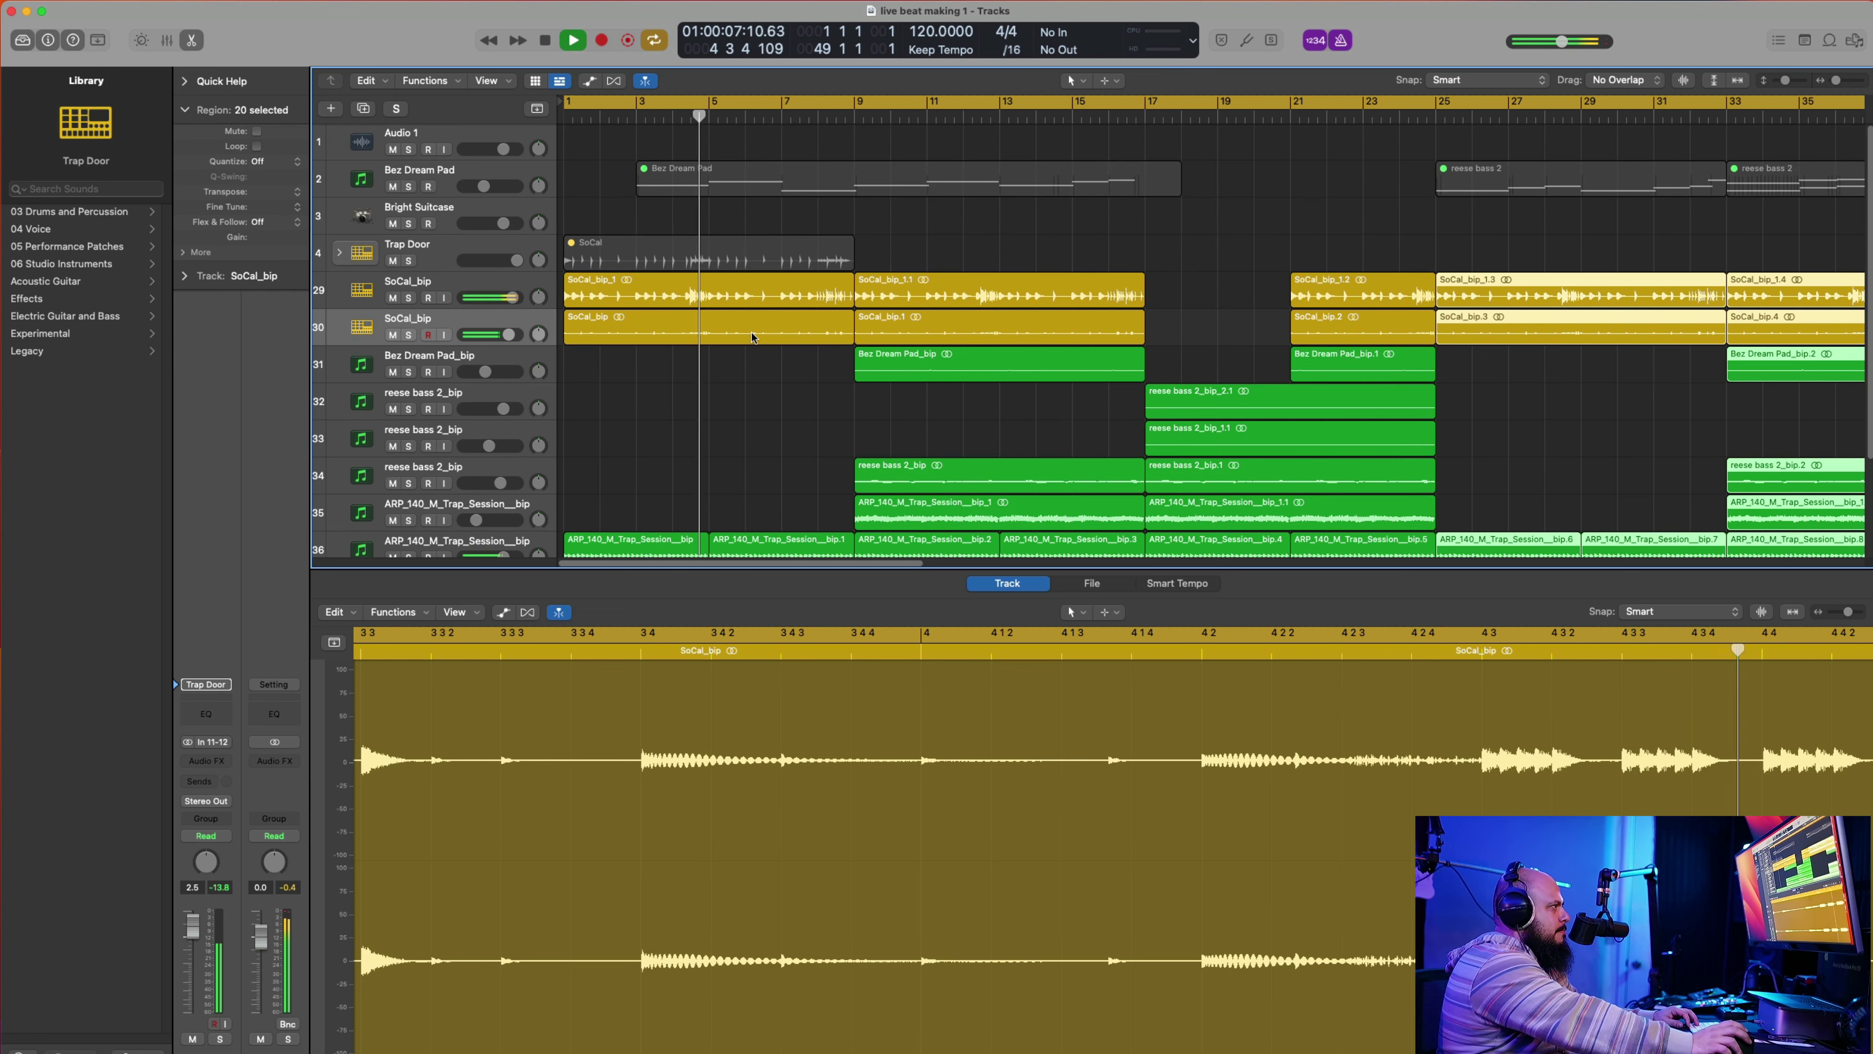
Step: Stop playback and unmute the original SoCal drummer region on the Trap Door track
left_click(609, 261)
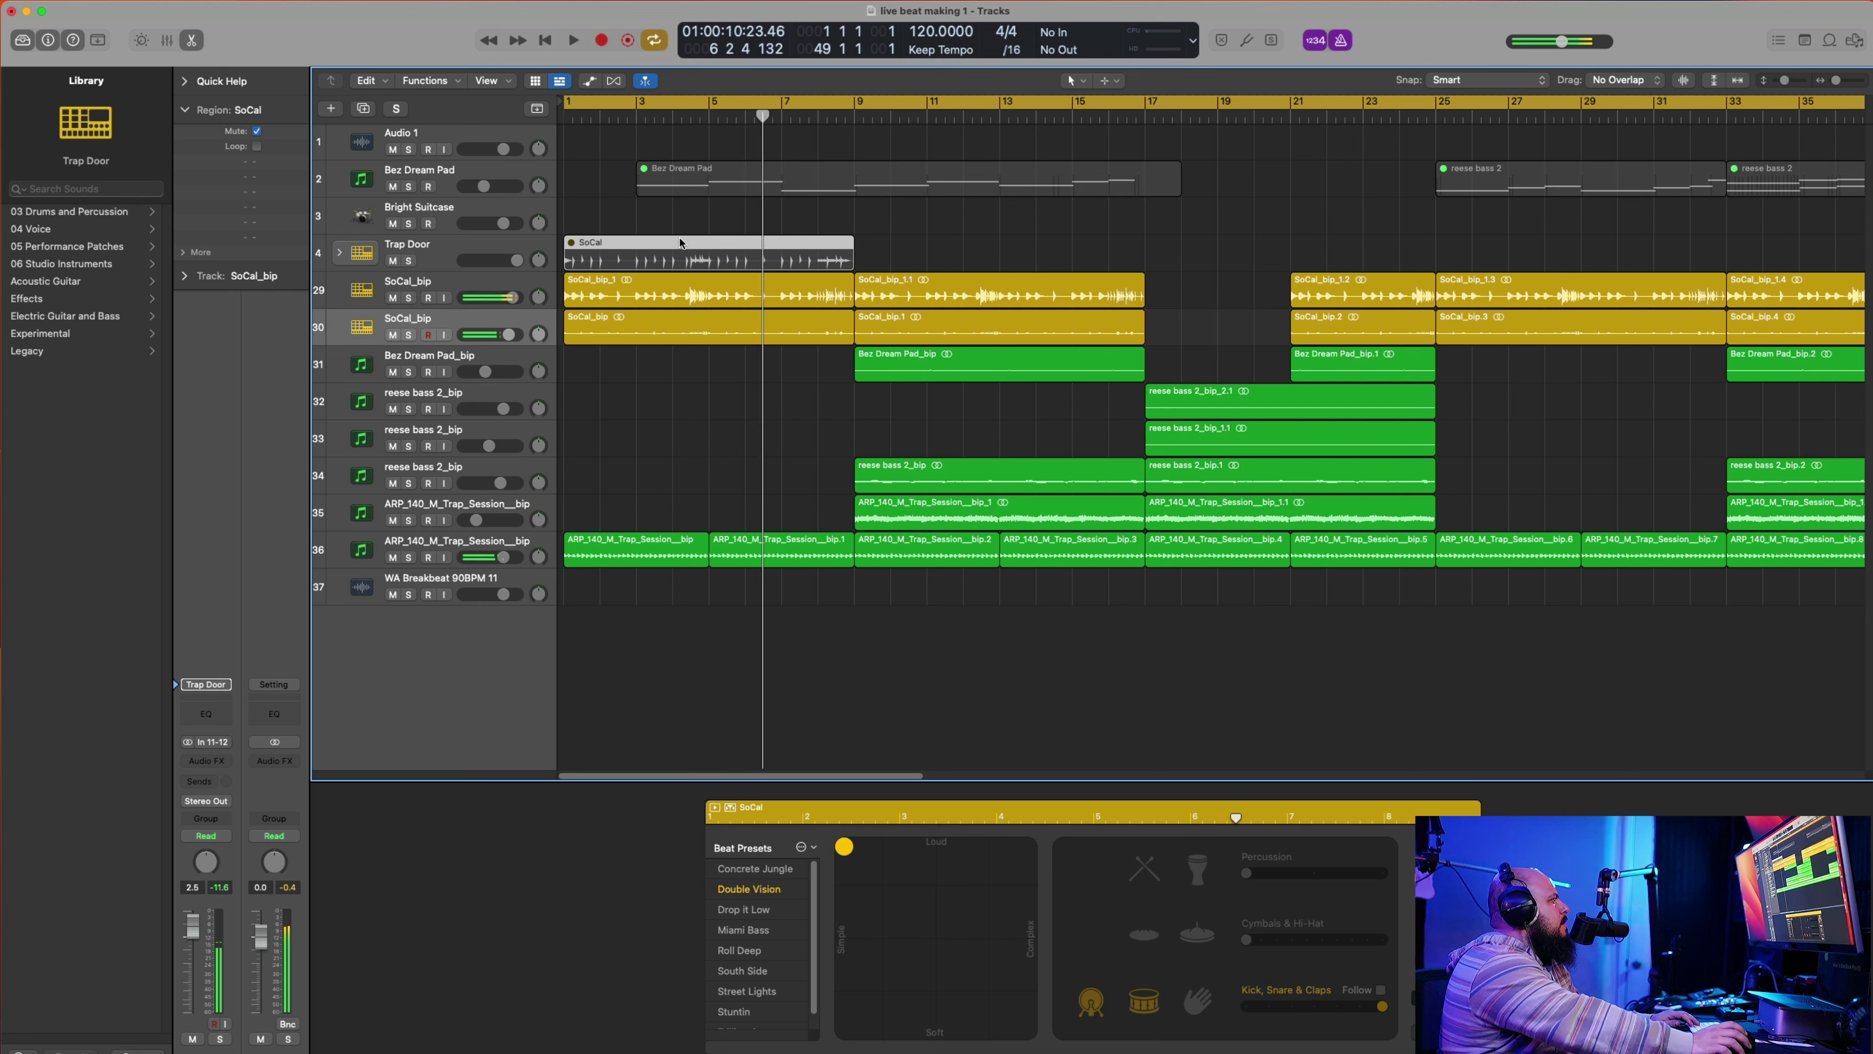
right_click(630, 244)
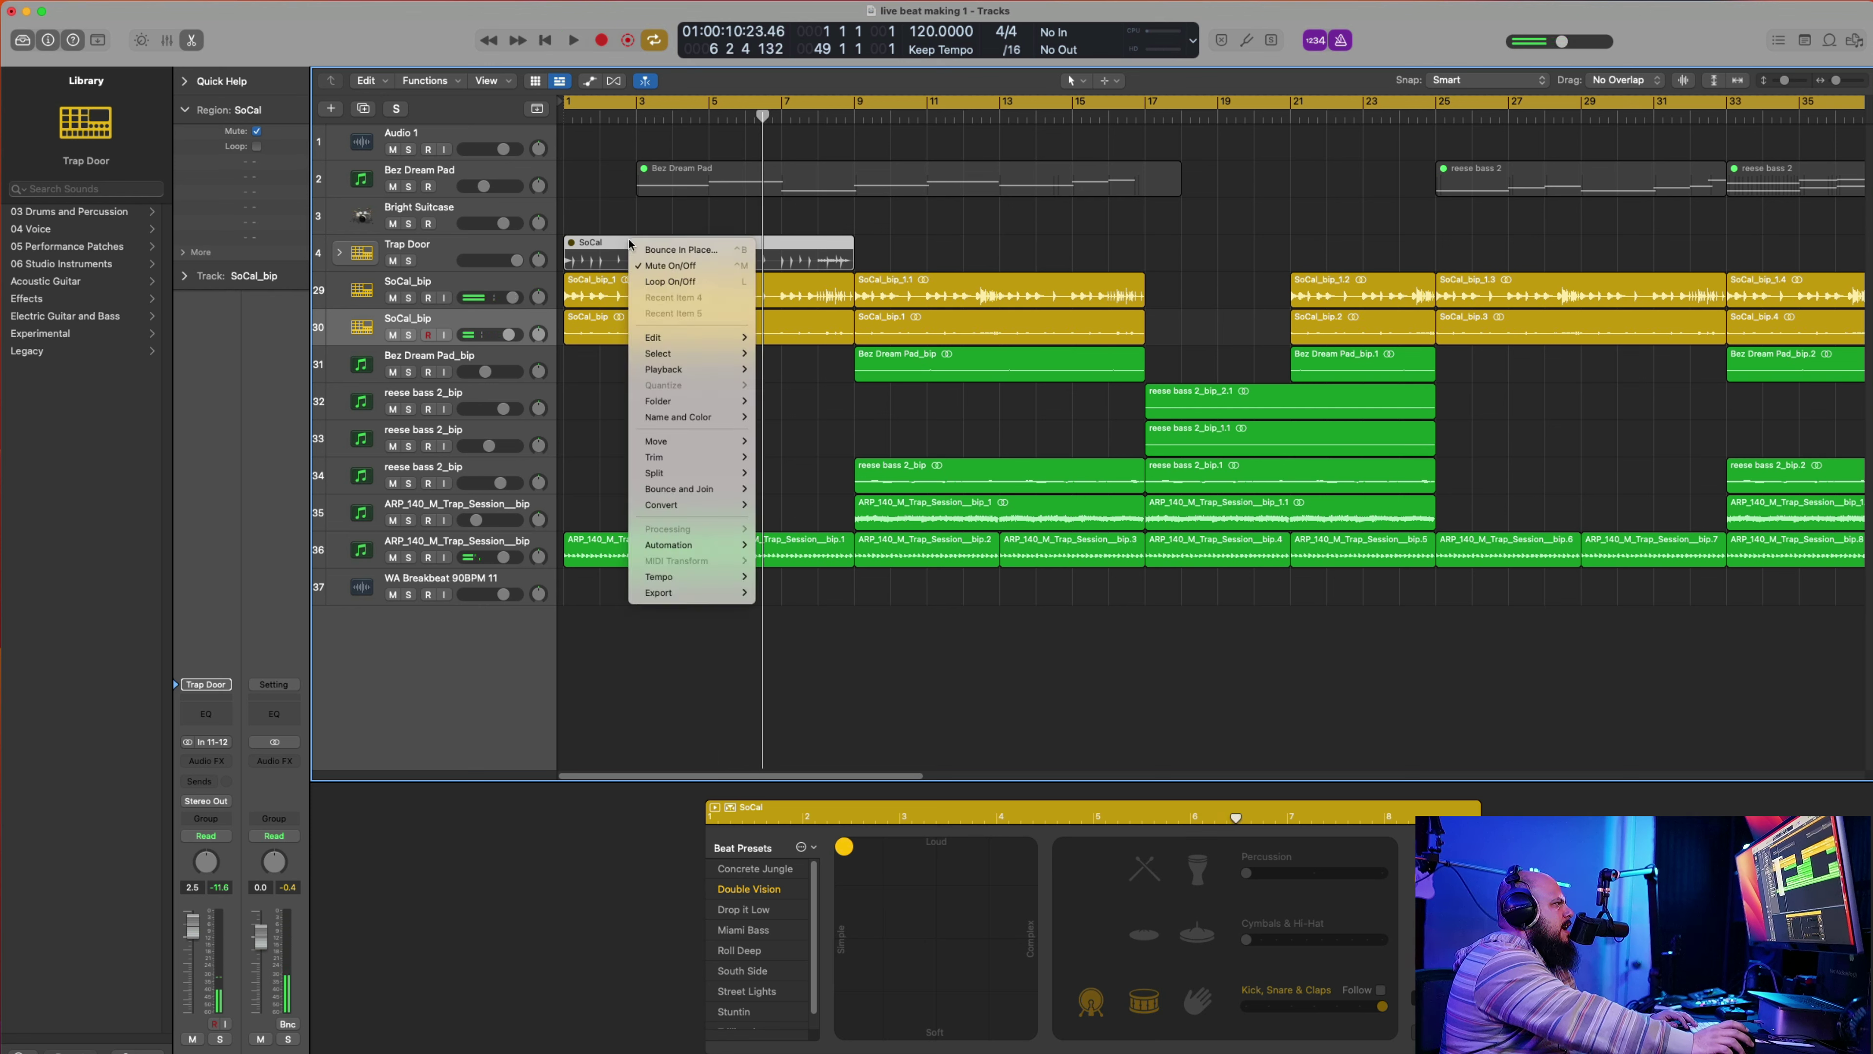
left_click(720, 264)
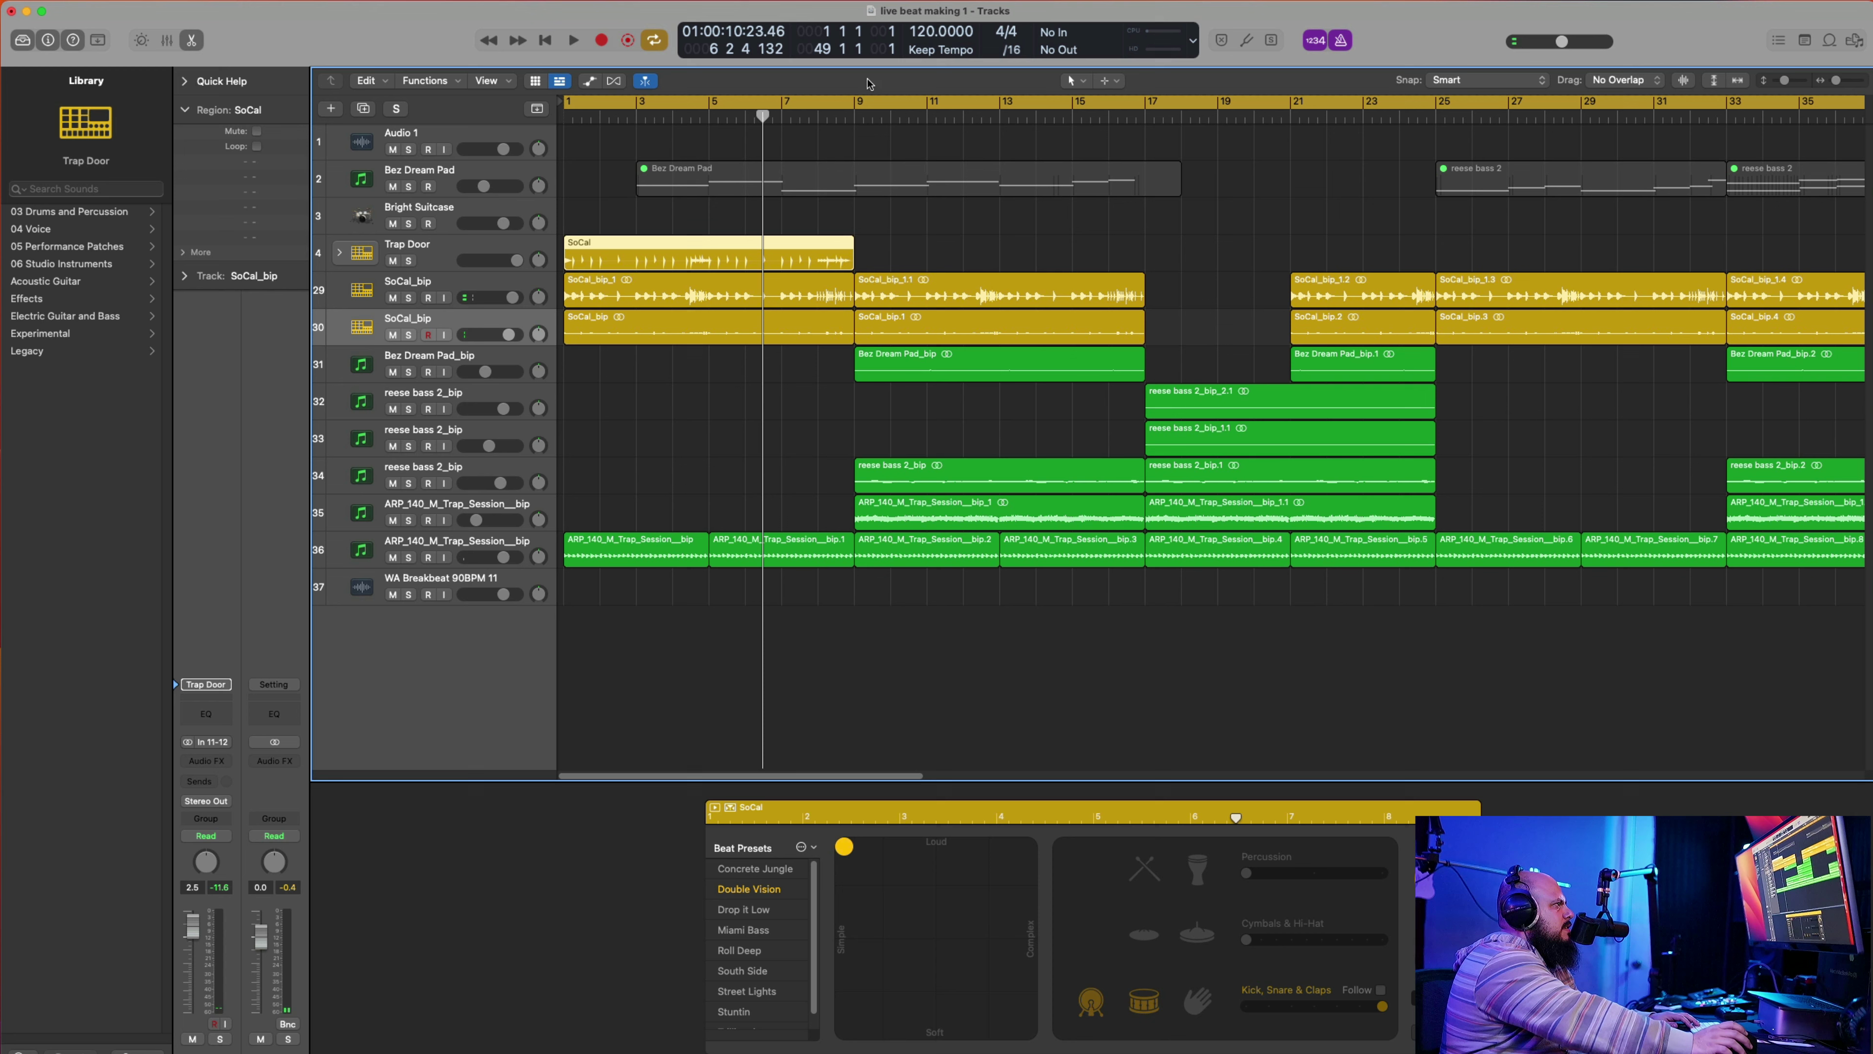
Step: Set the cycle range to bars 1 to 9 and mute both bounced SoCal_bip tracks
left_click_drag(852, 111, 525, 320)
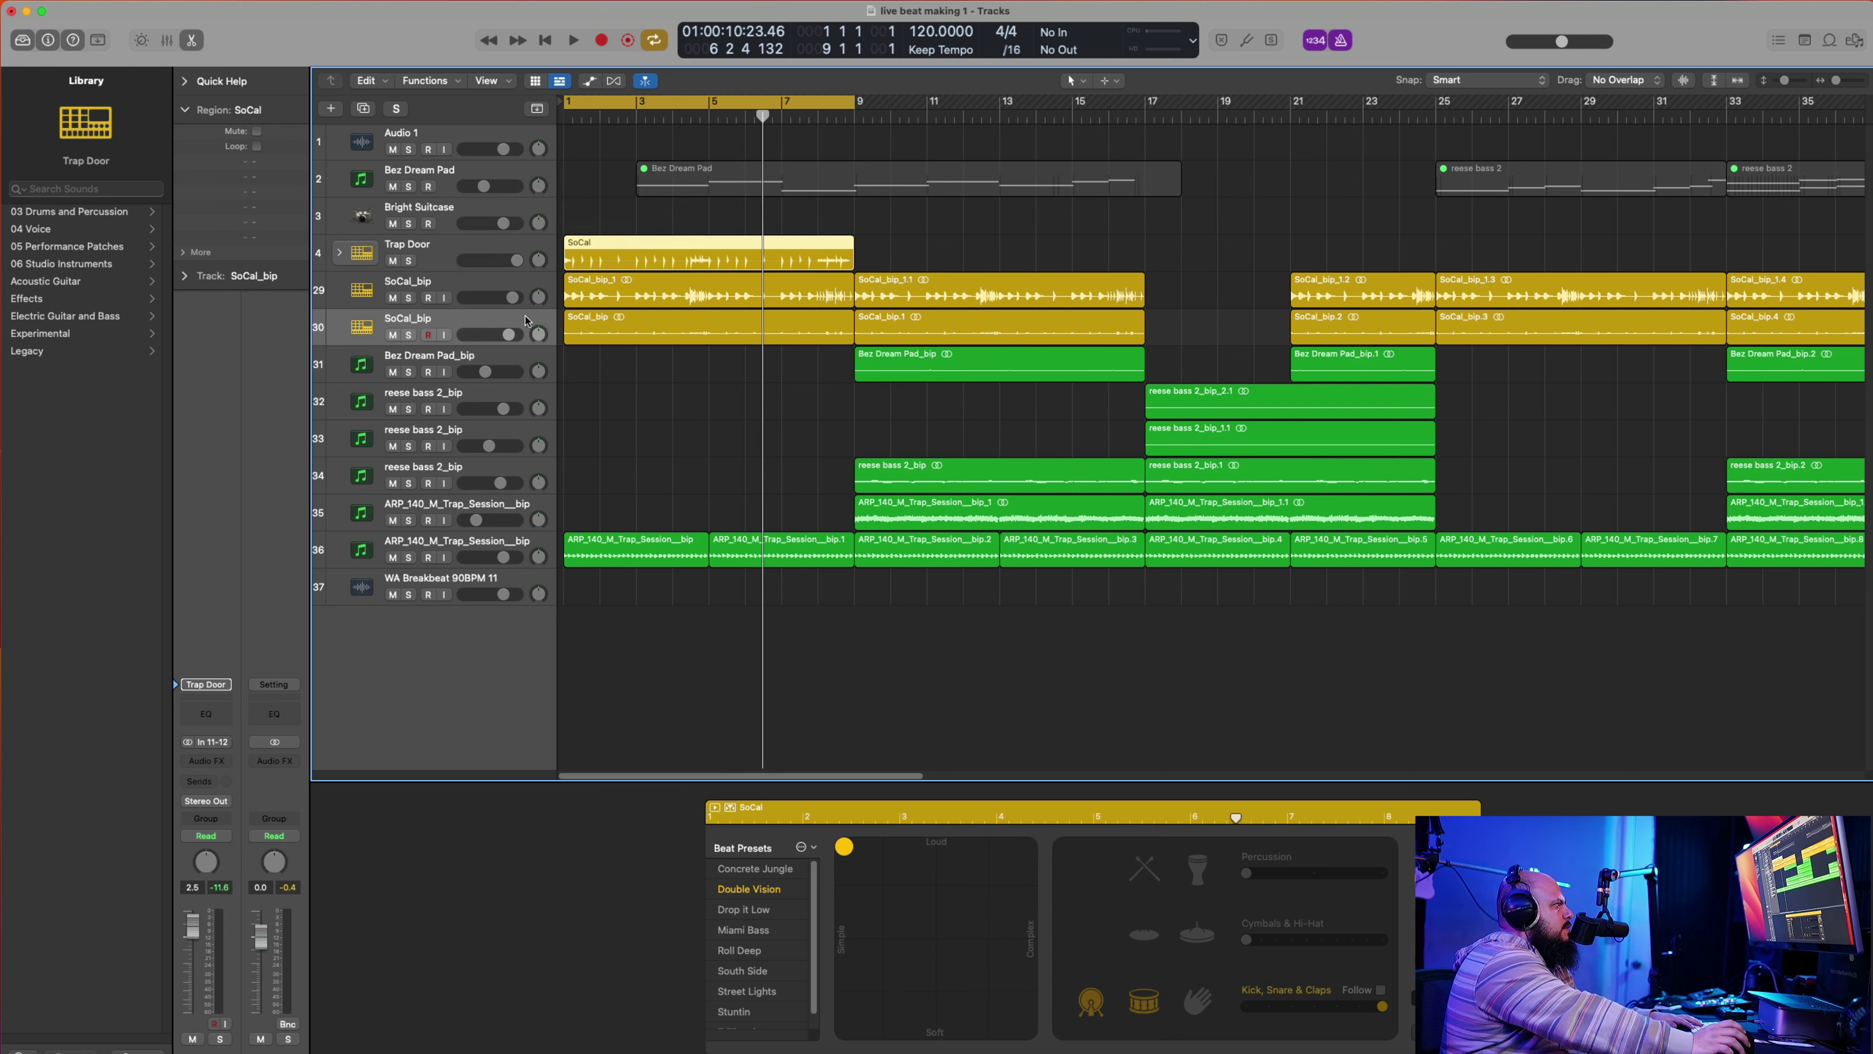
left_click(393, 298)
left_click(393, 335)
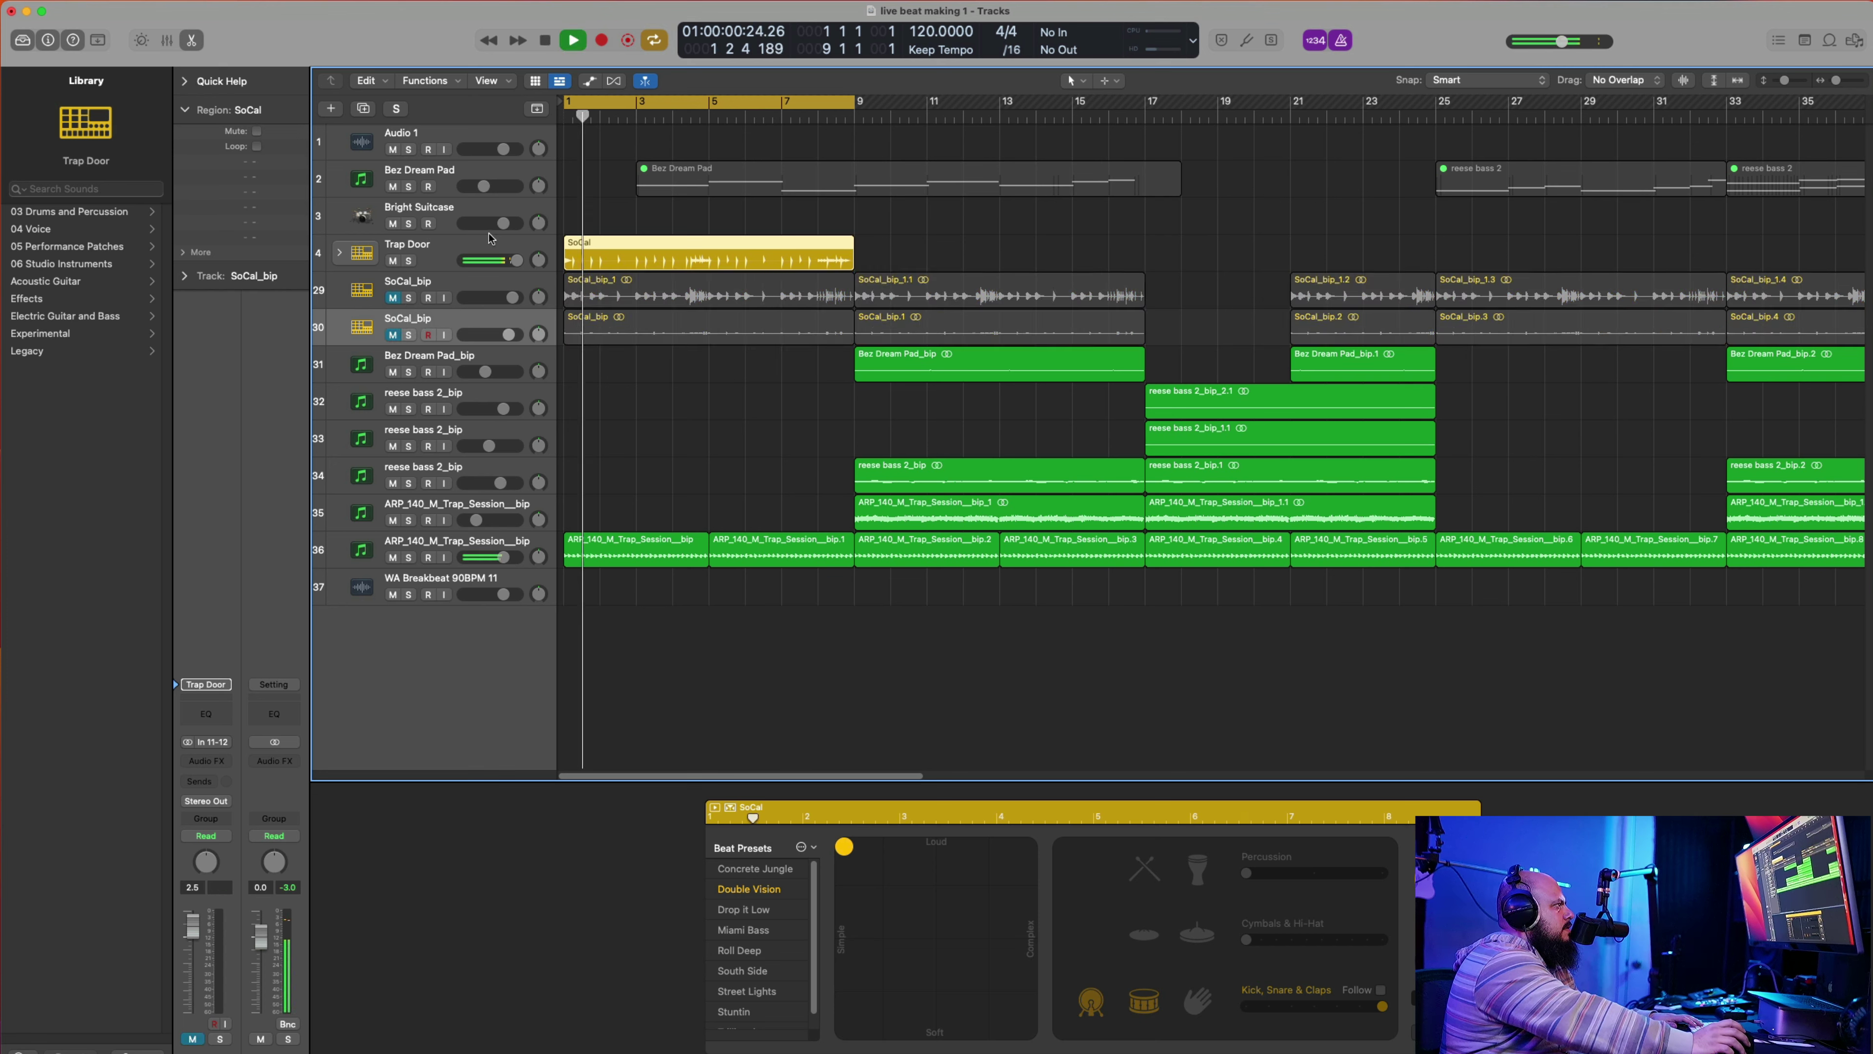
Step: Expand the Trap Door track and audition the Drop It Low and Concrete Jungle beat presets on the SoCal region
left_click(369, 262)
left_click(339, 252)
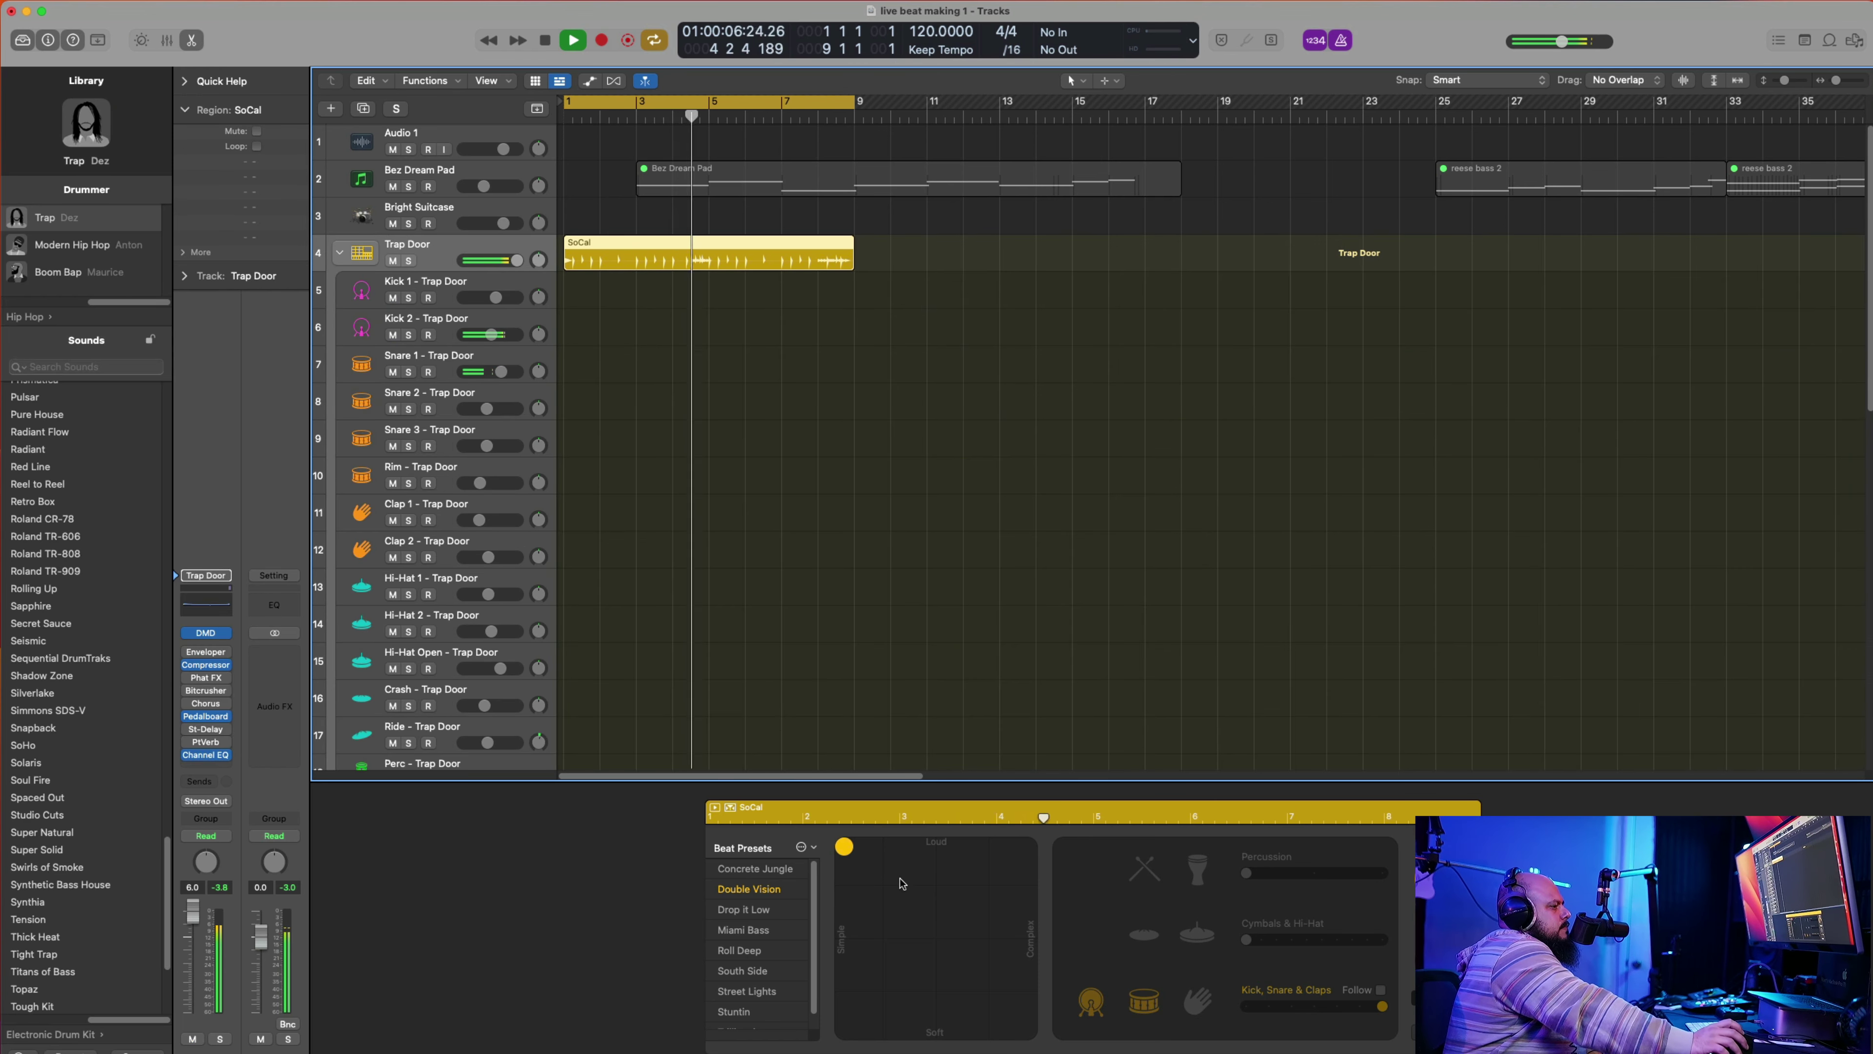
left_click(745, 909)
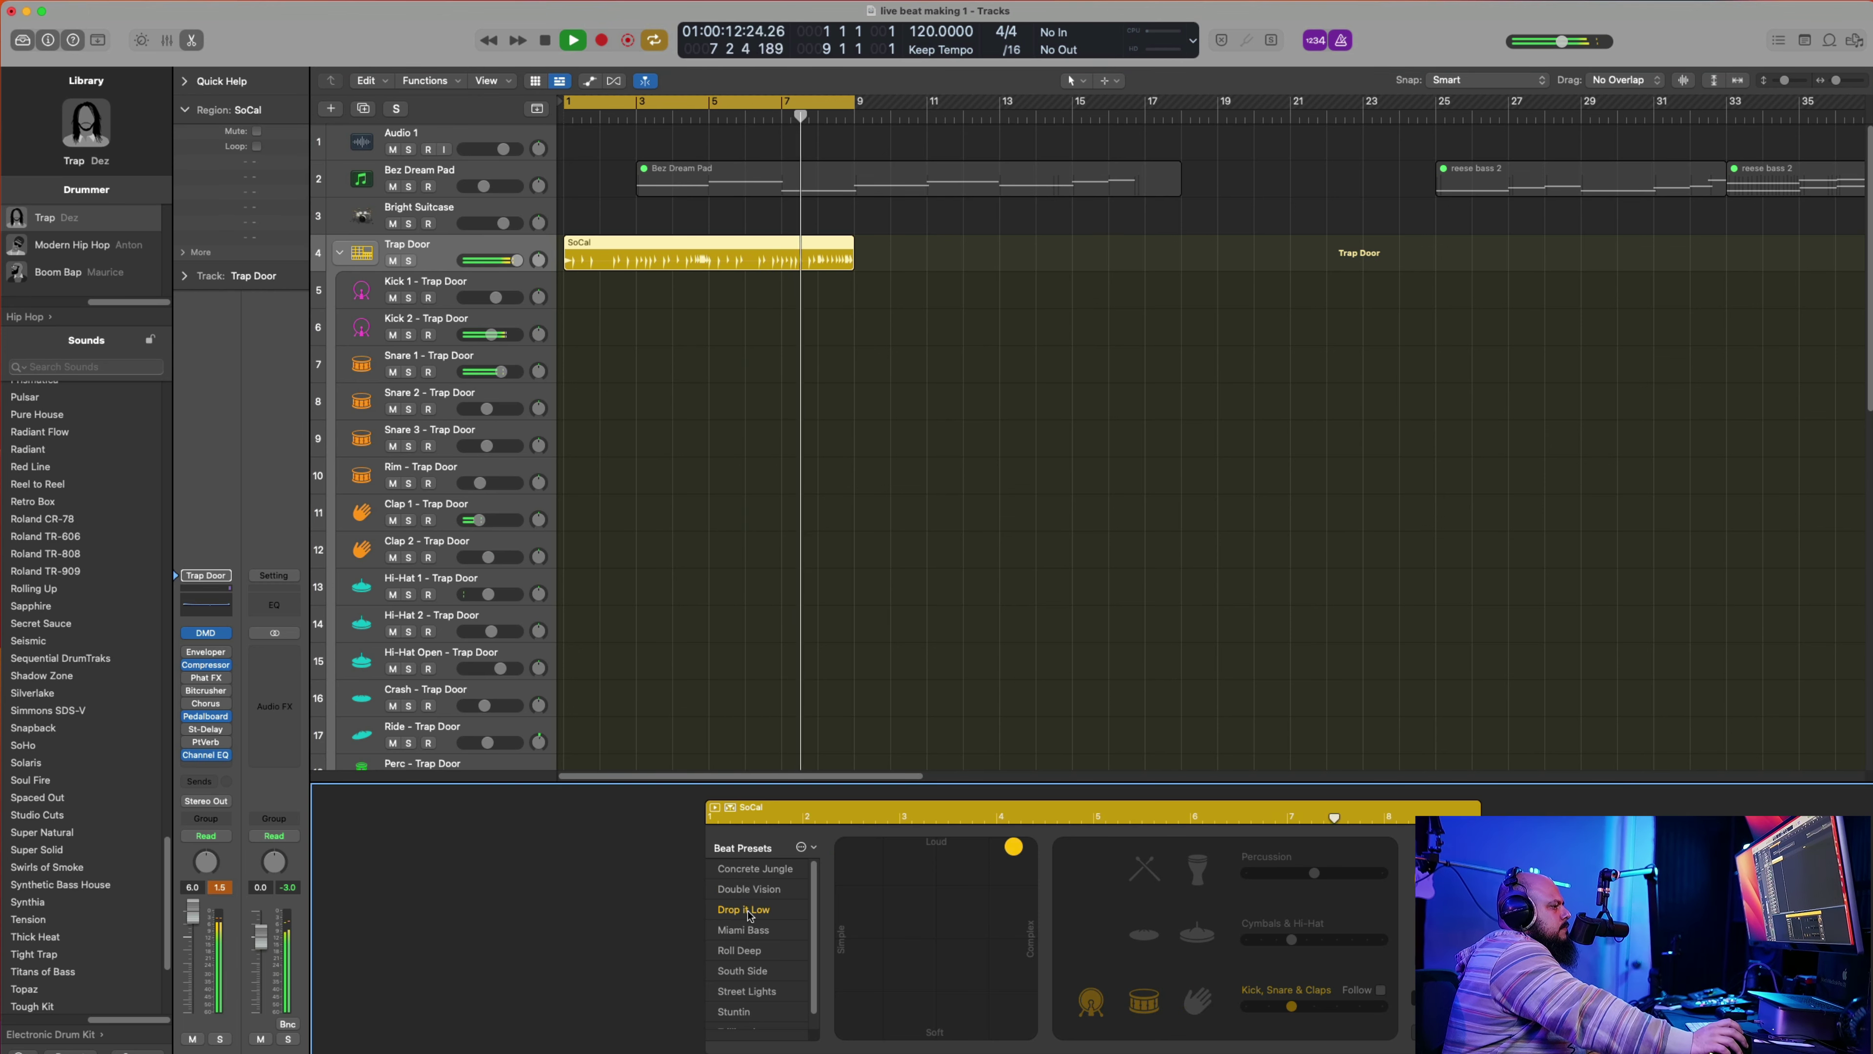
left_click(759, 869)
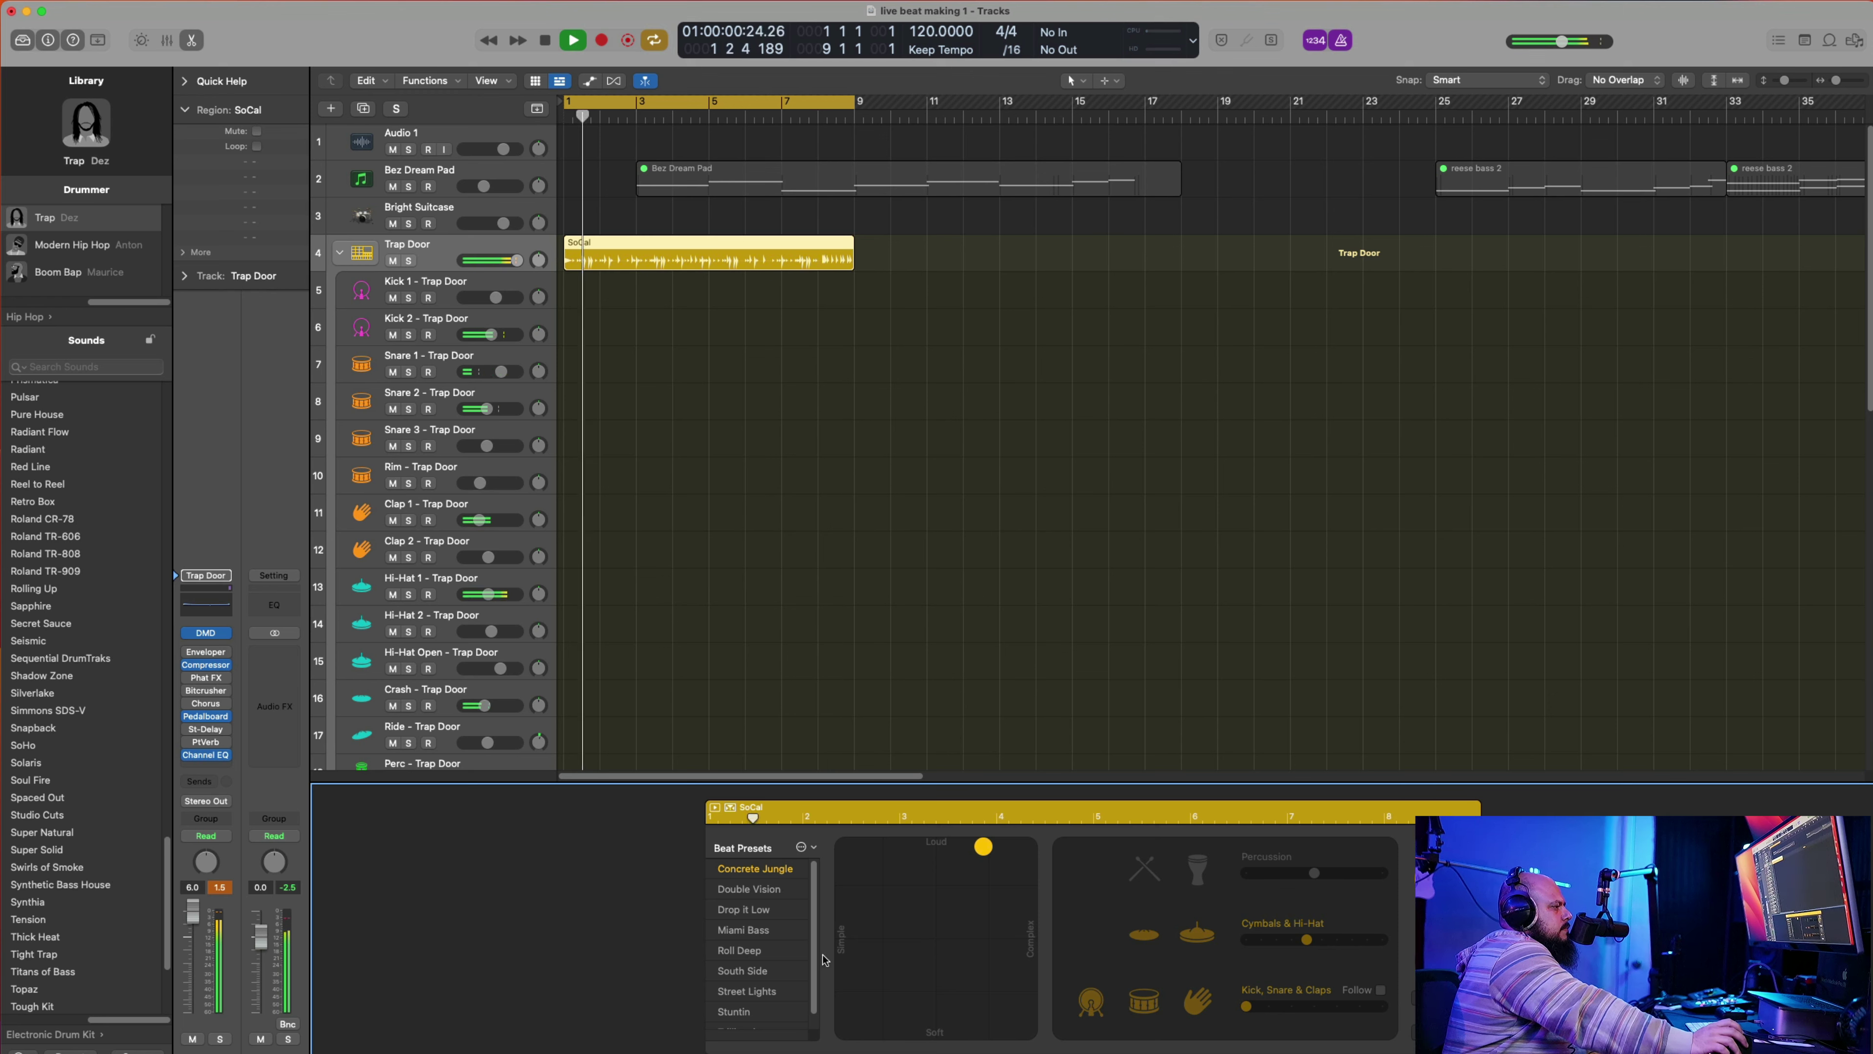
Step: Try Concrete Jungle without hi-hats and claps, with the kick and snare pattern at maximum and the feel moved to simple and loud
left_click(1202, 941)
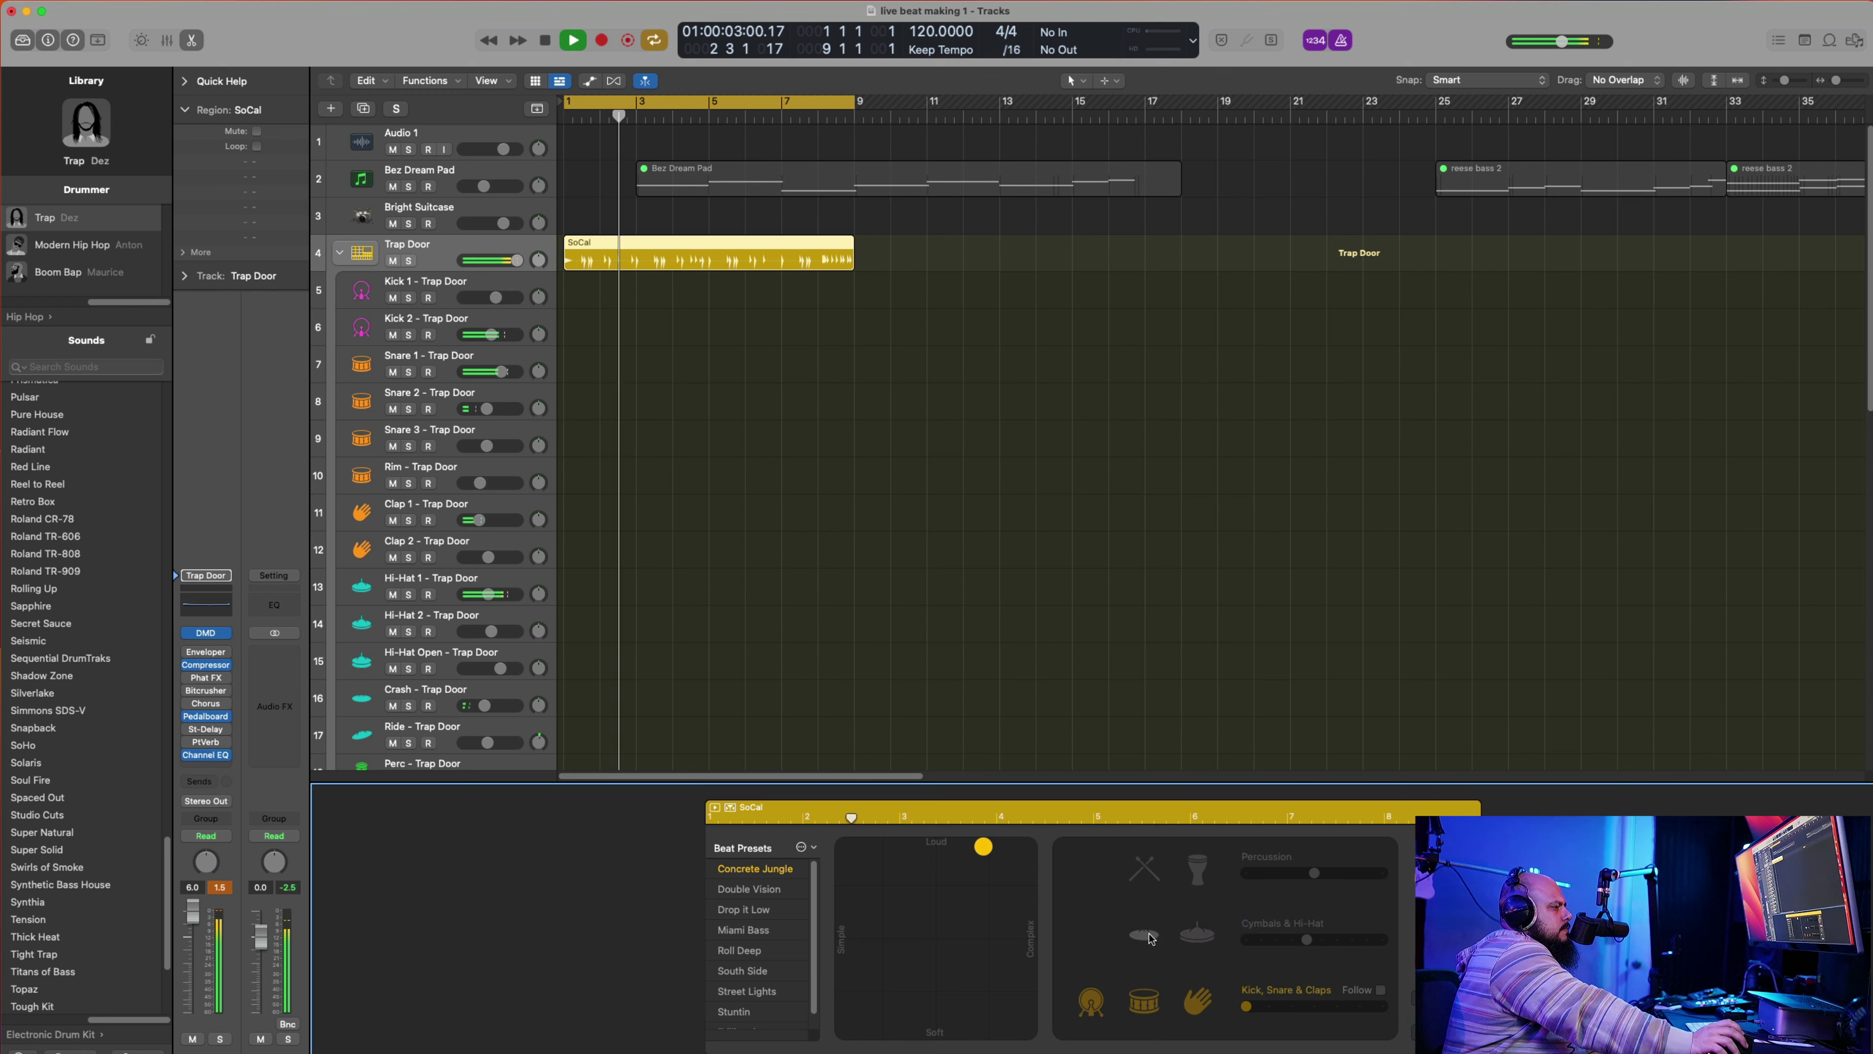
left_click(1197, 1000)
left_click_drag(1267, 1005, 1381, 1006)
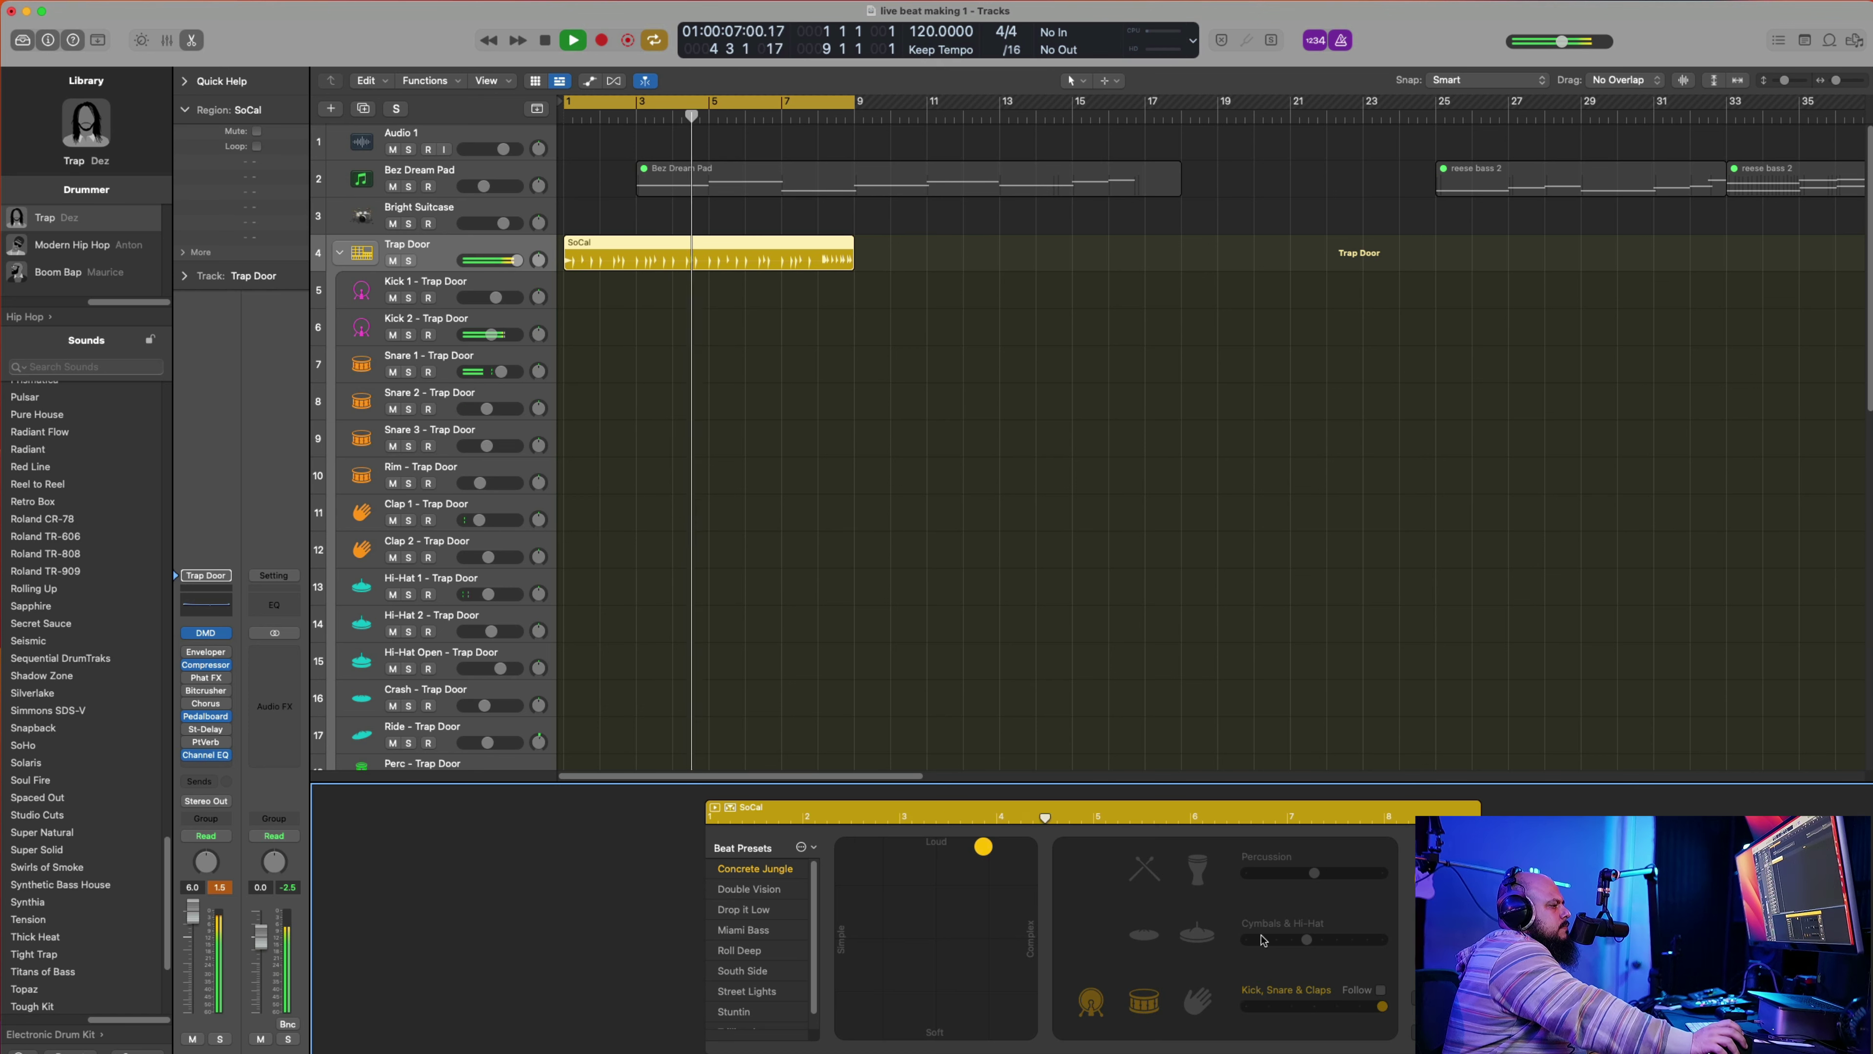
left_click_drag(981, 848, 1046, 836)
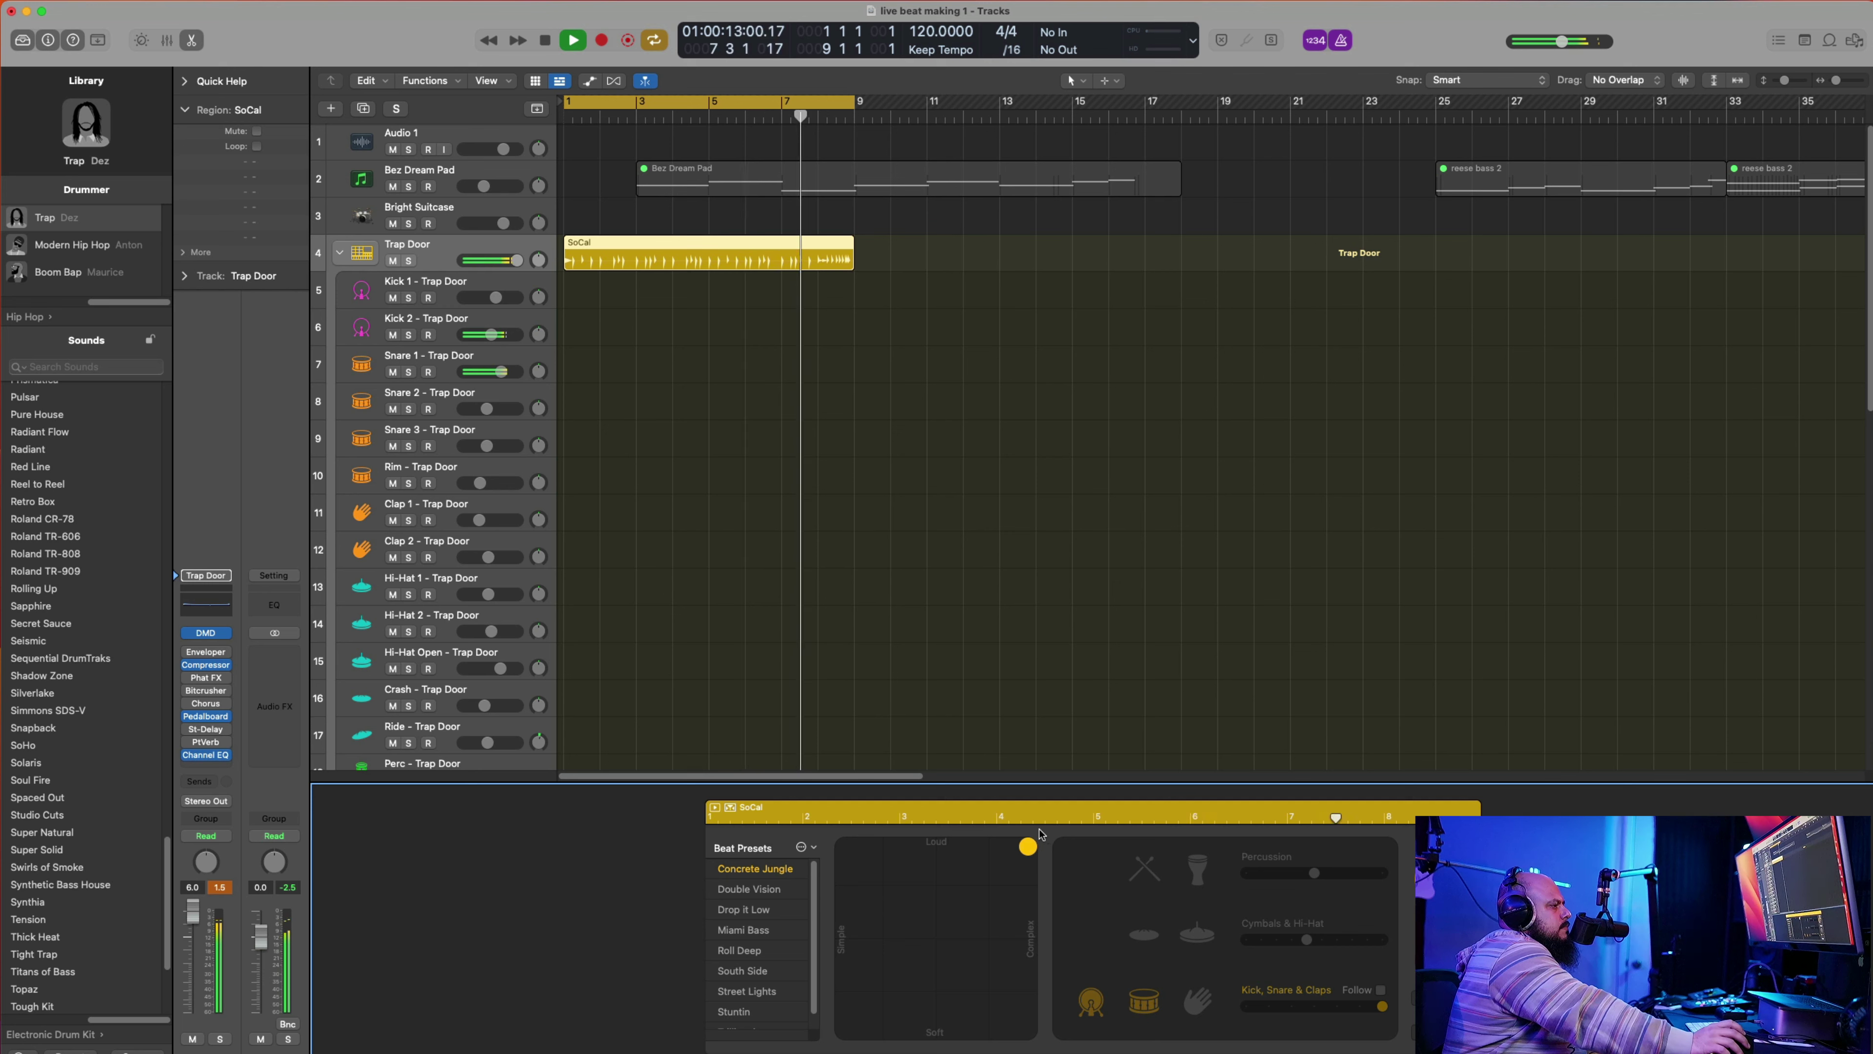
left_click_drag(1036, 840, 845, 846)
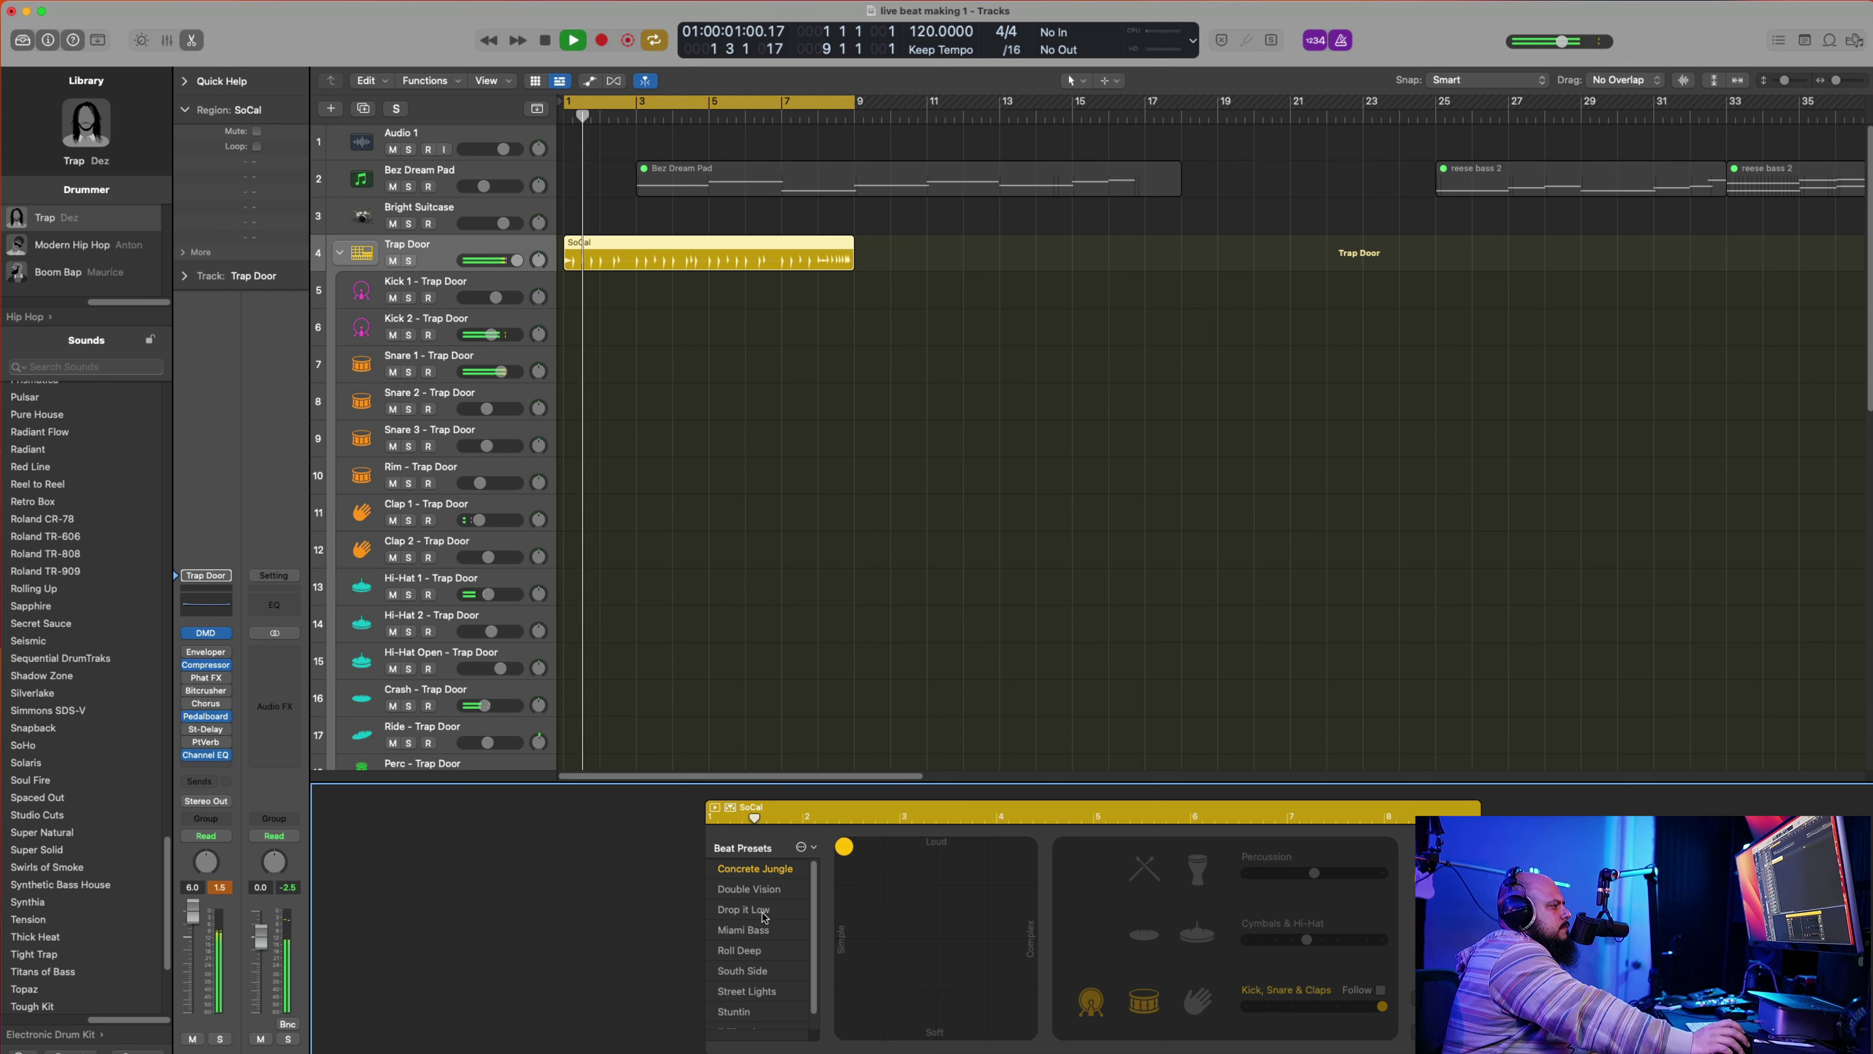
Step: Apply the South Side beat preset to the SoCal region, turn off its percussion and make the pattern loud and simple
left_click(753, 972)
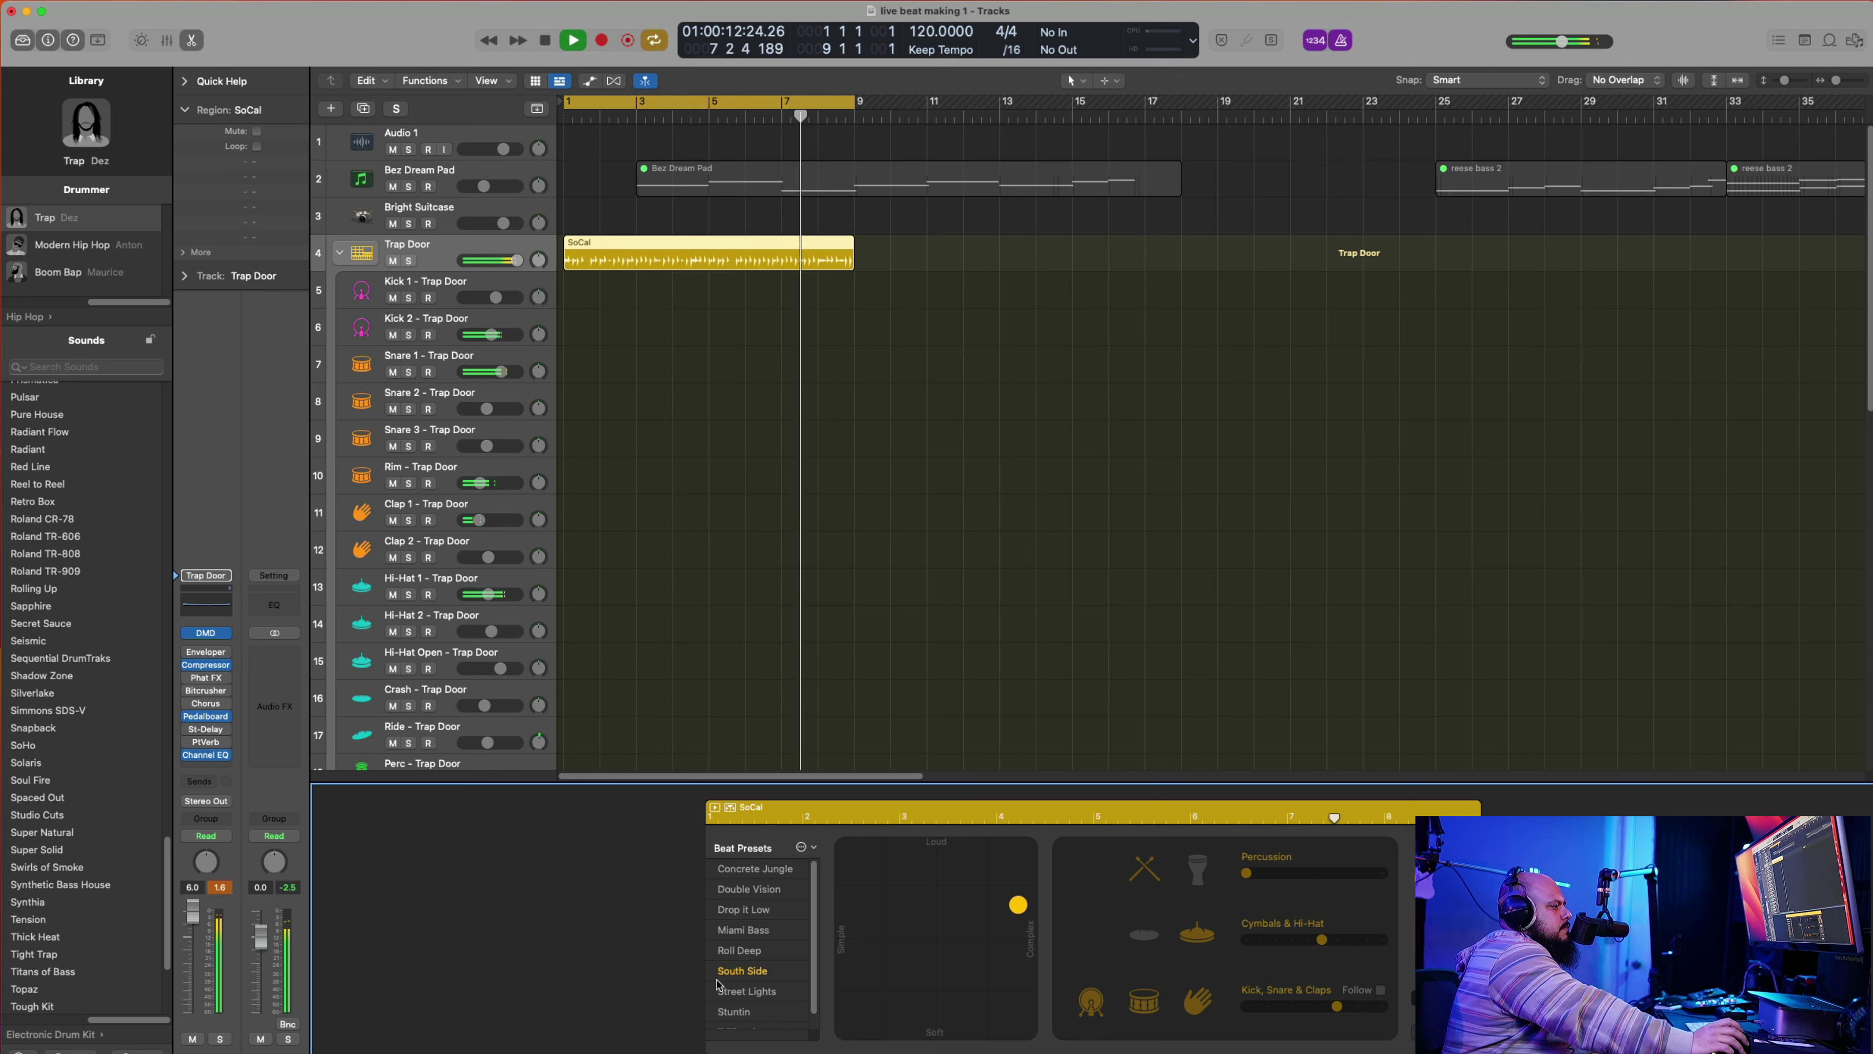
left_click_drag(1019, 904, 732, 809)
left_click(1145, 867)
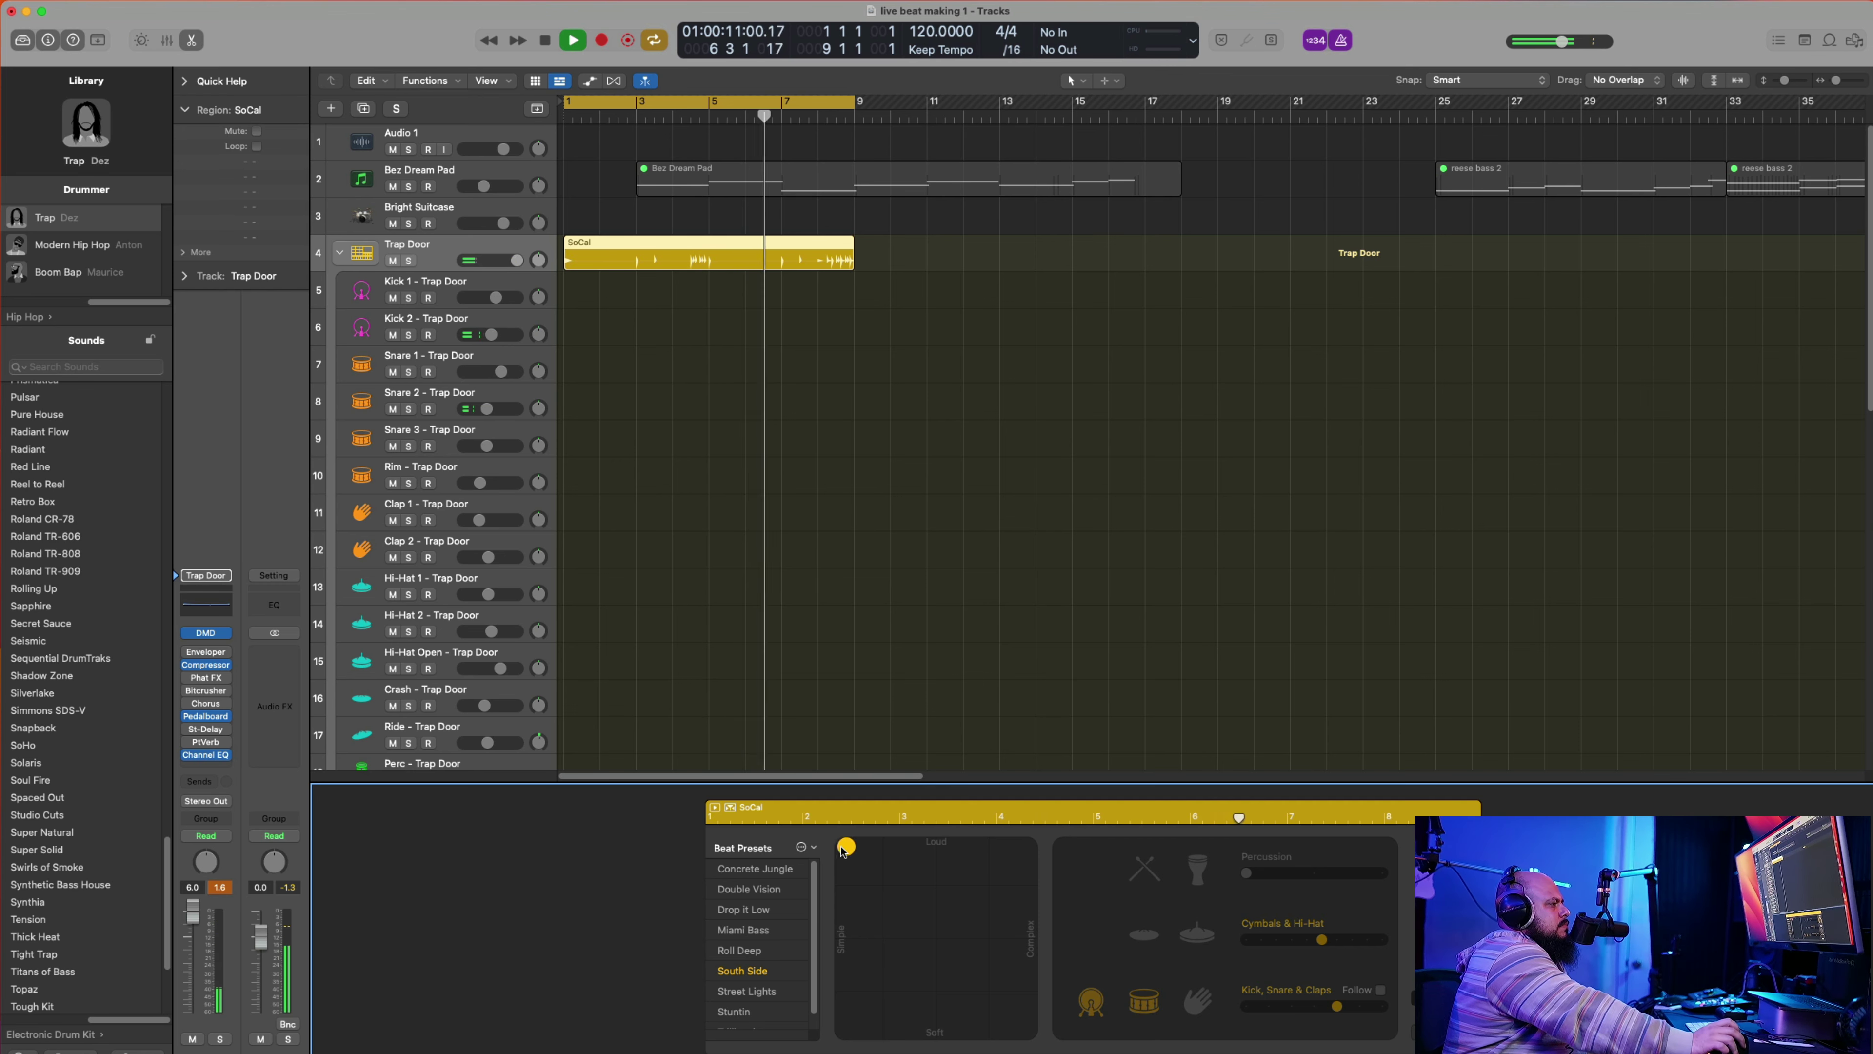
left_click_drag(859, 834, 880, 821)
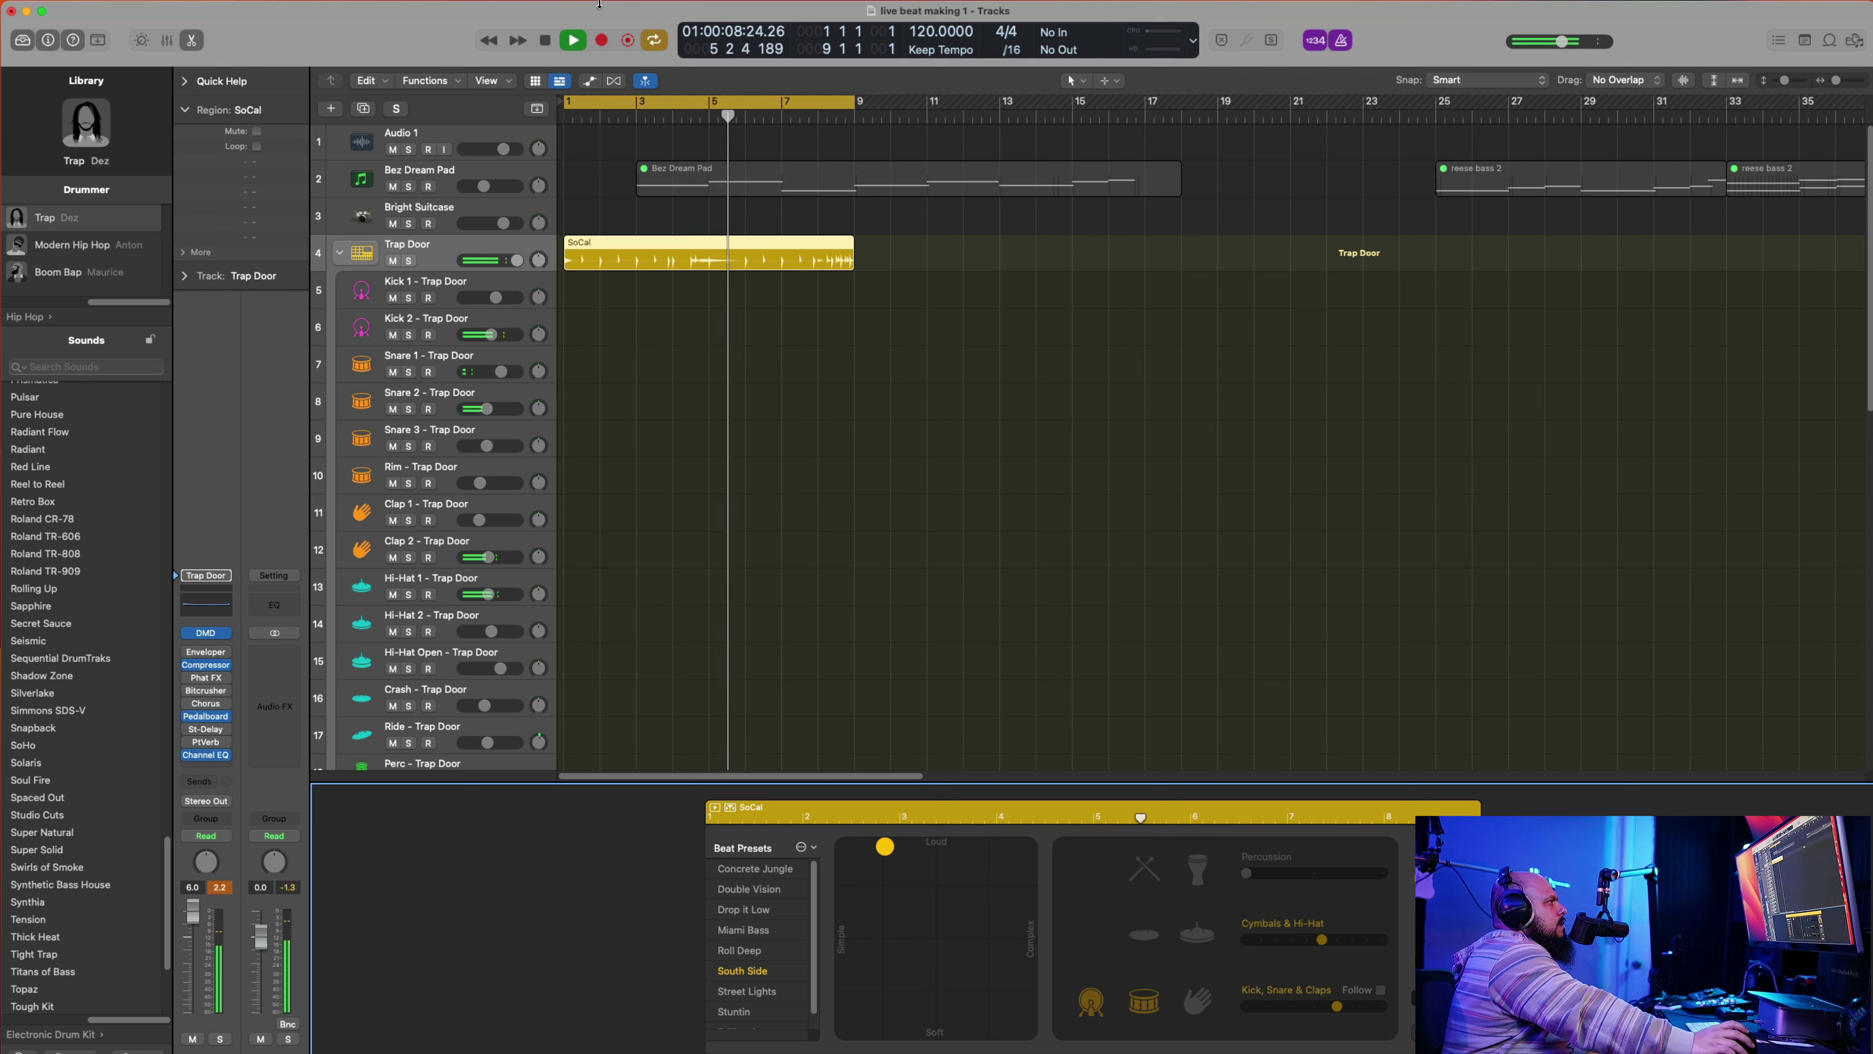
key("space")
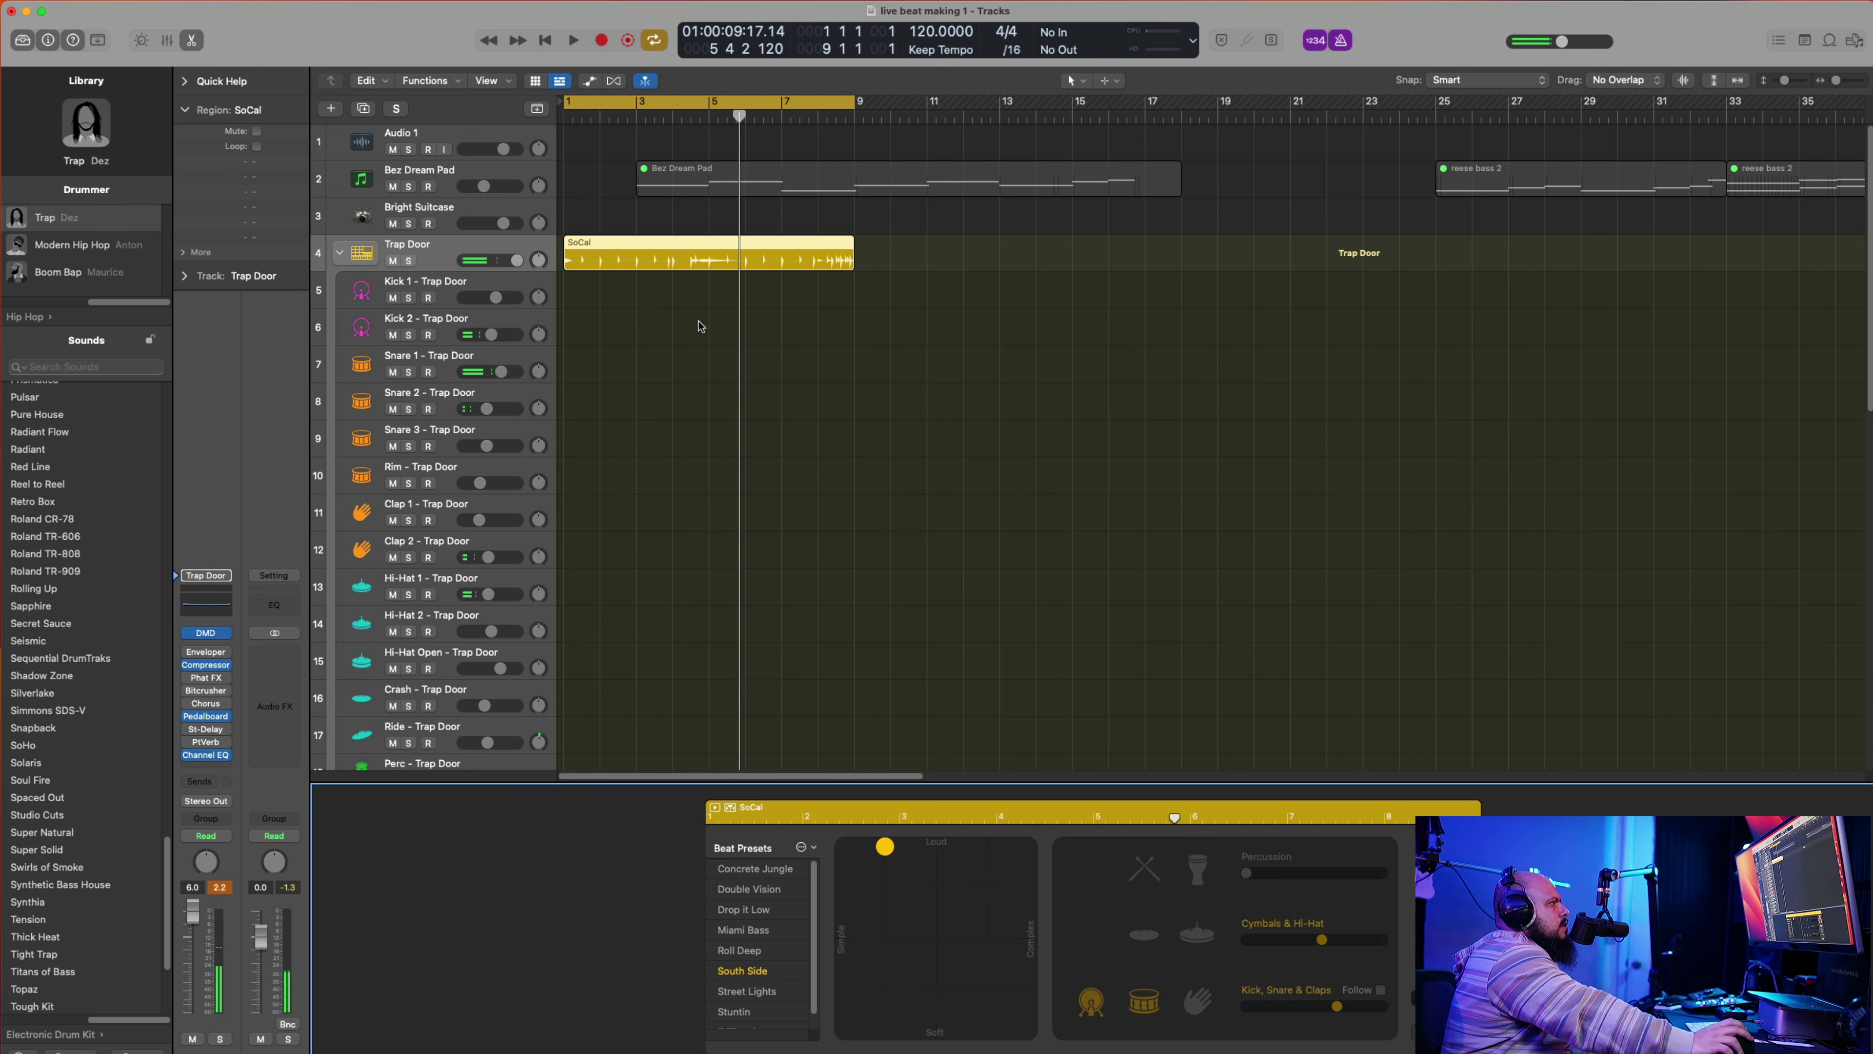
Step: Collapse the Trap Door track and bounce the SoCal region in place to a new track, muting the source
left_click(347, 270)
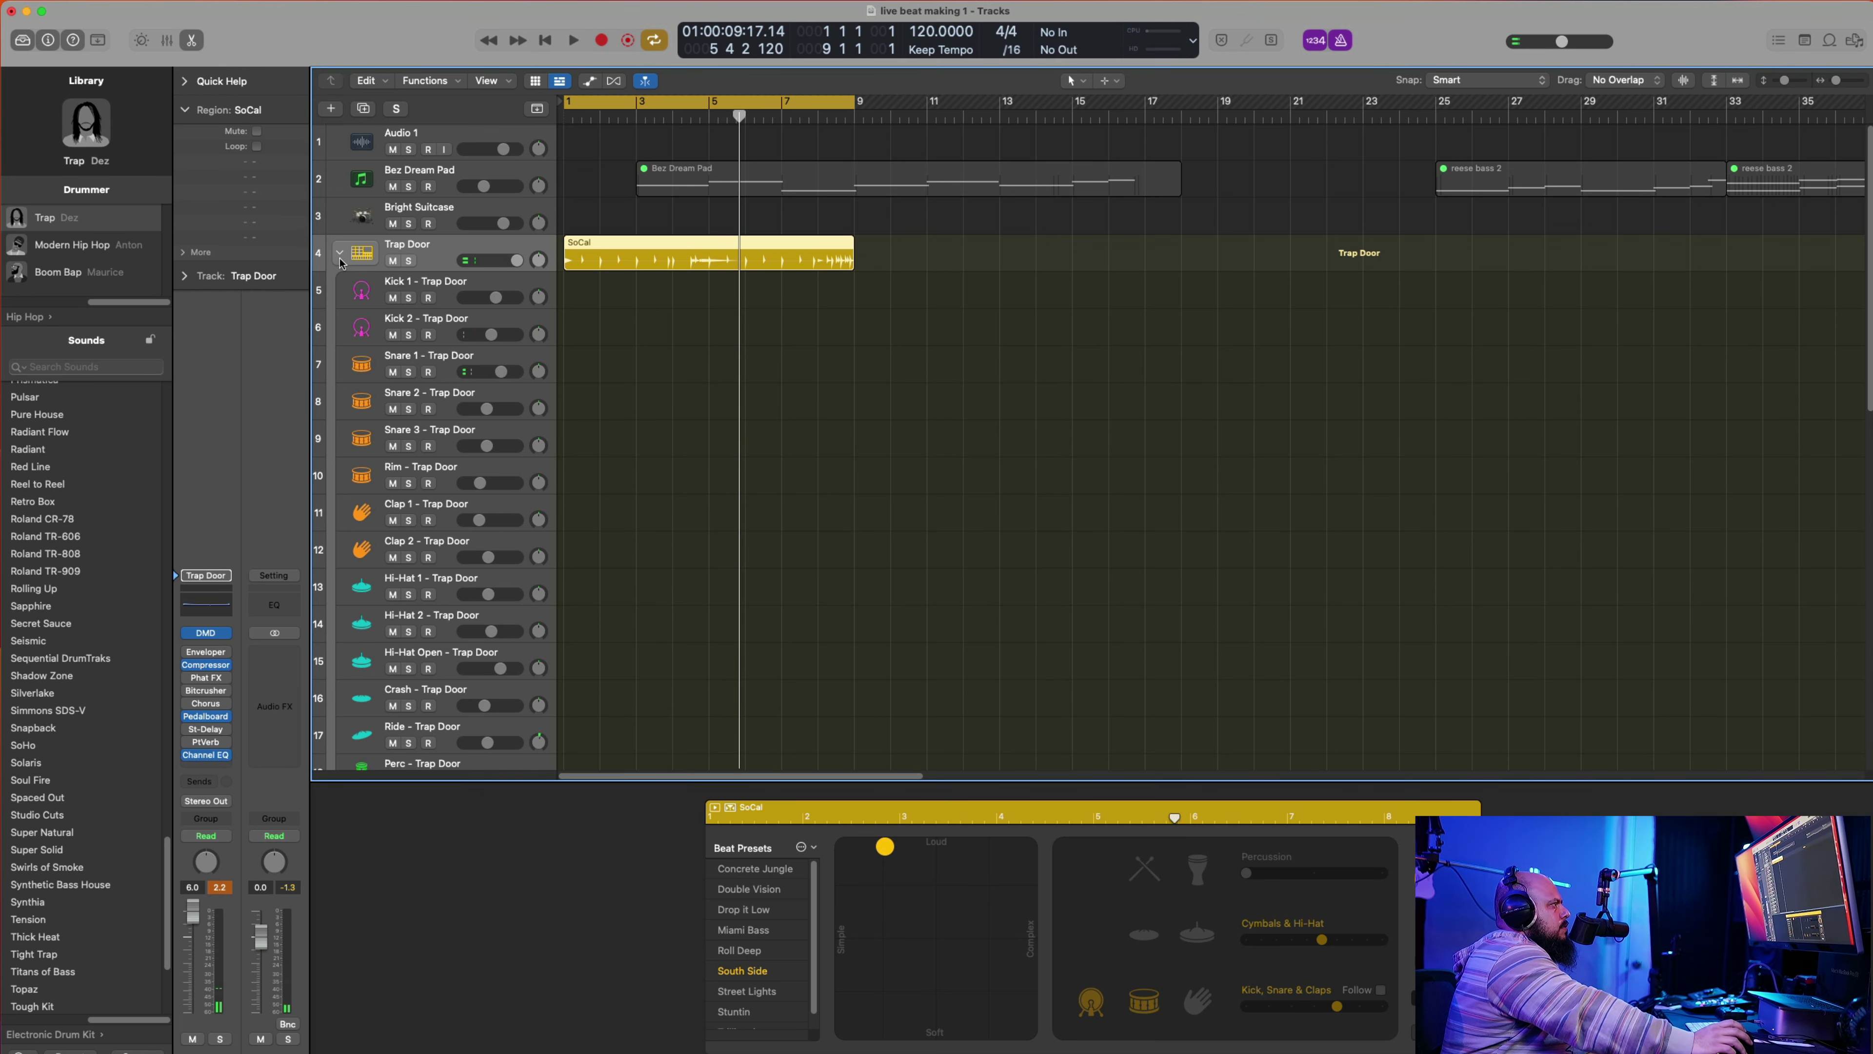
left_click(340, 255)
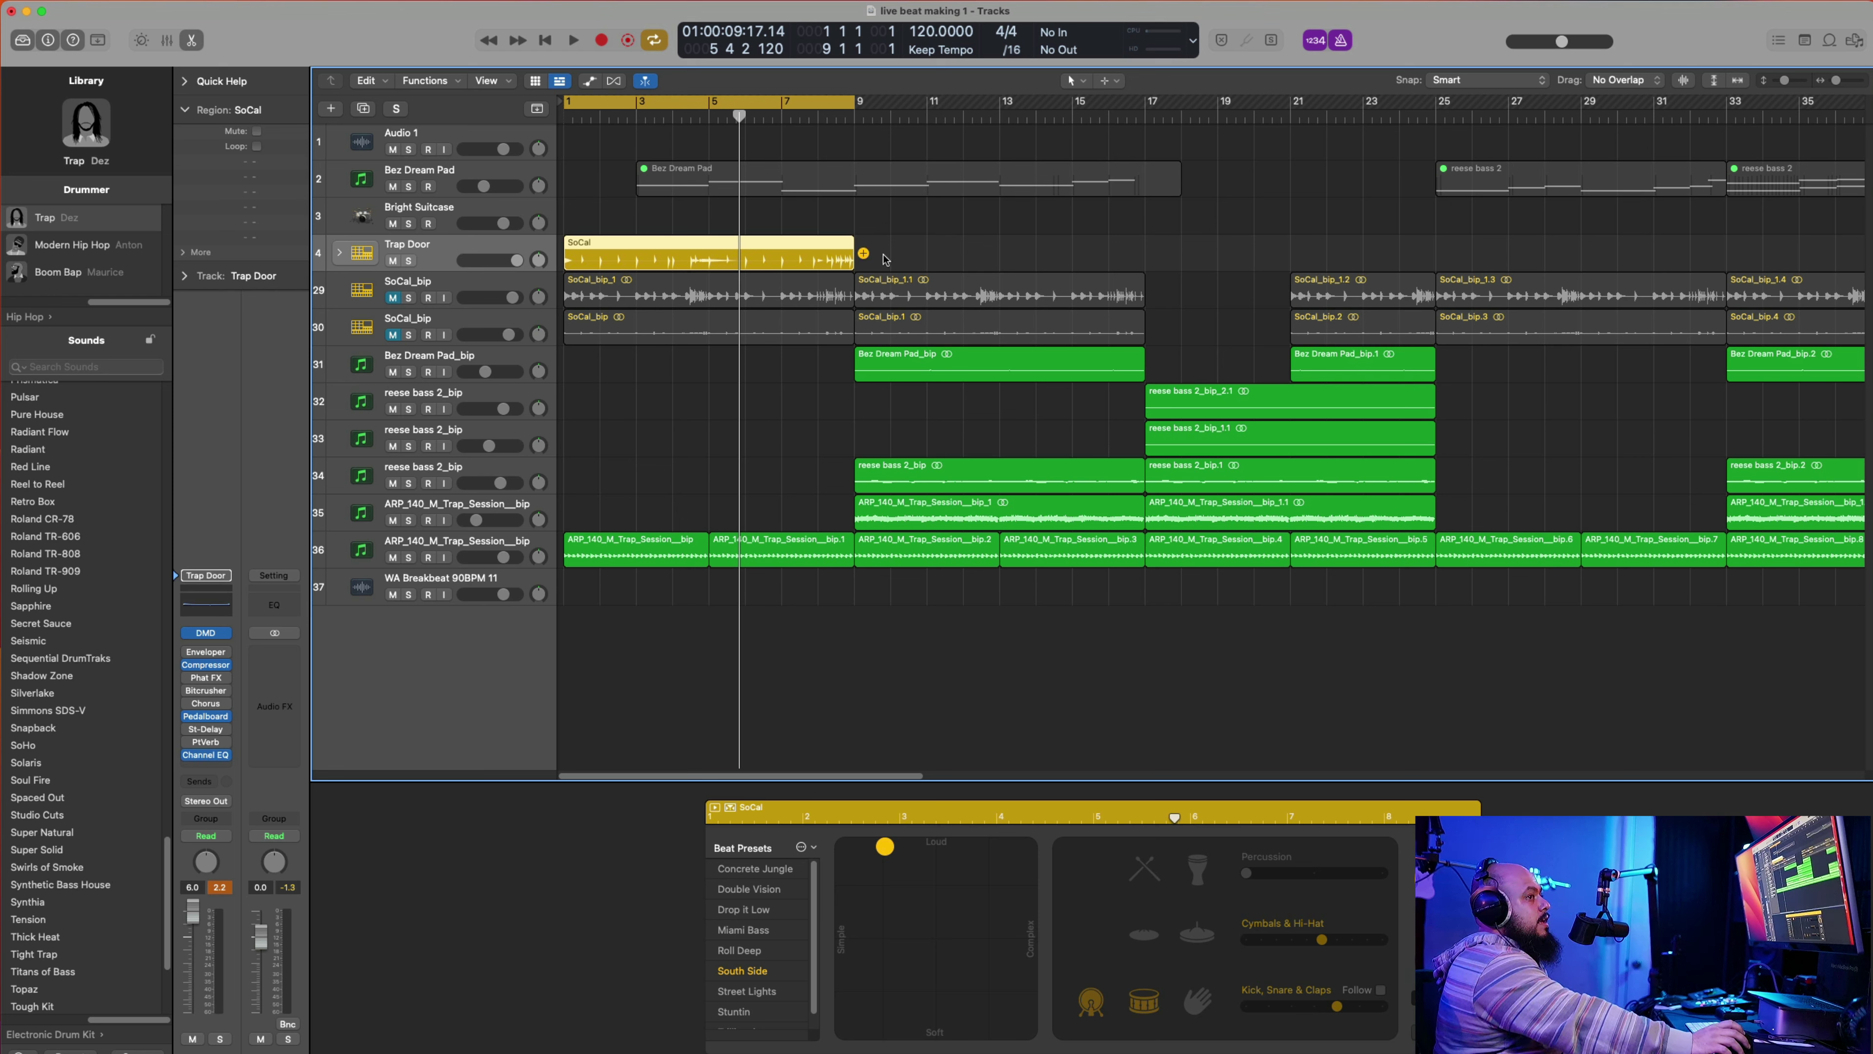
right_click(677, 248)
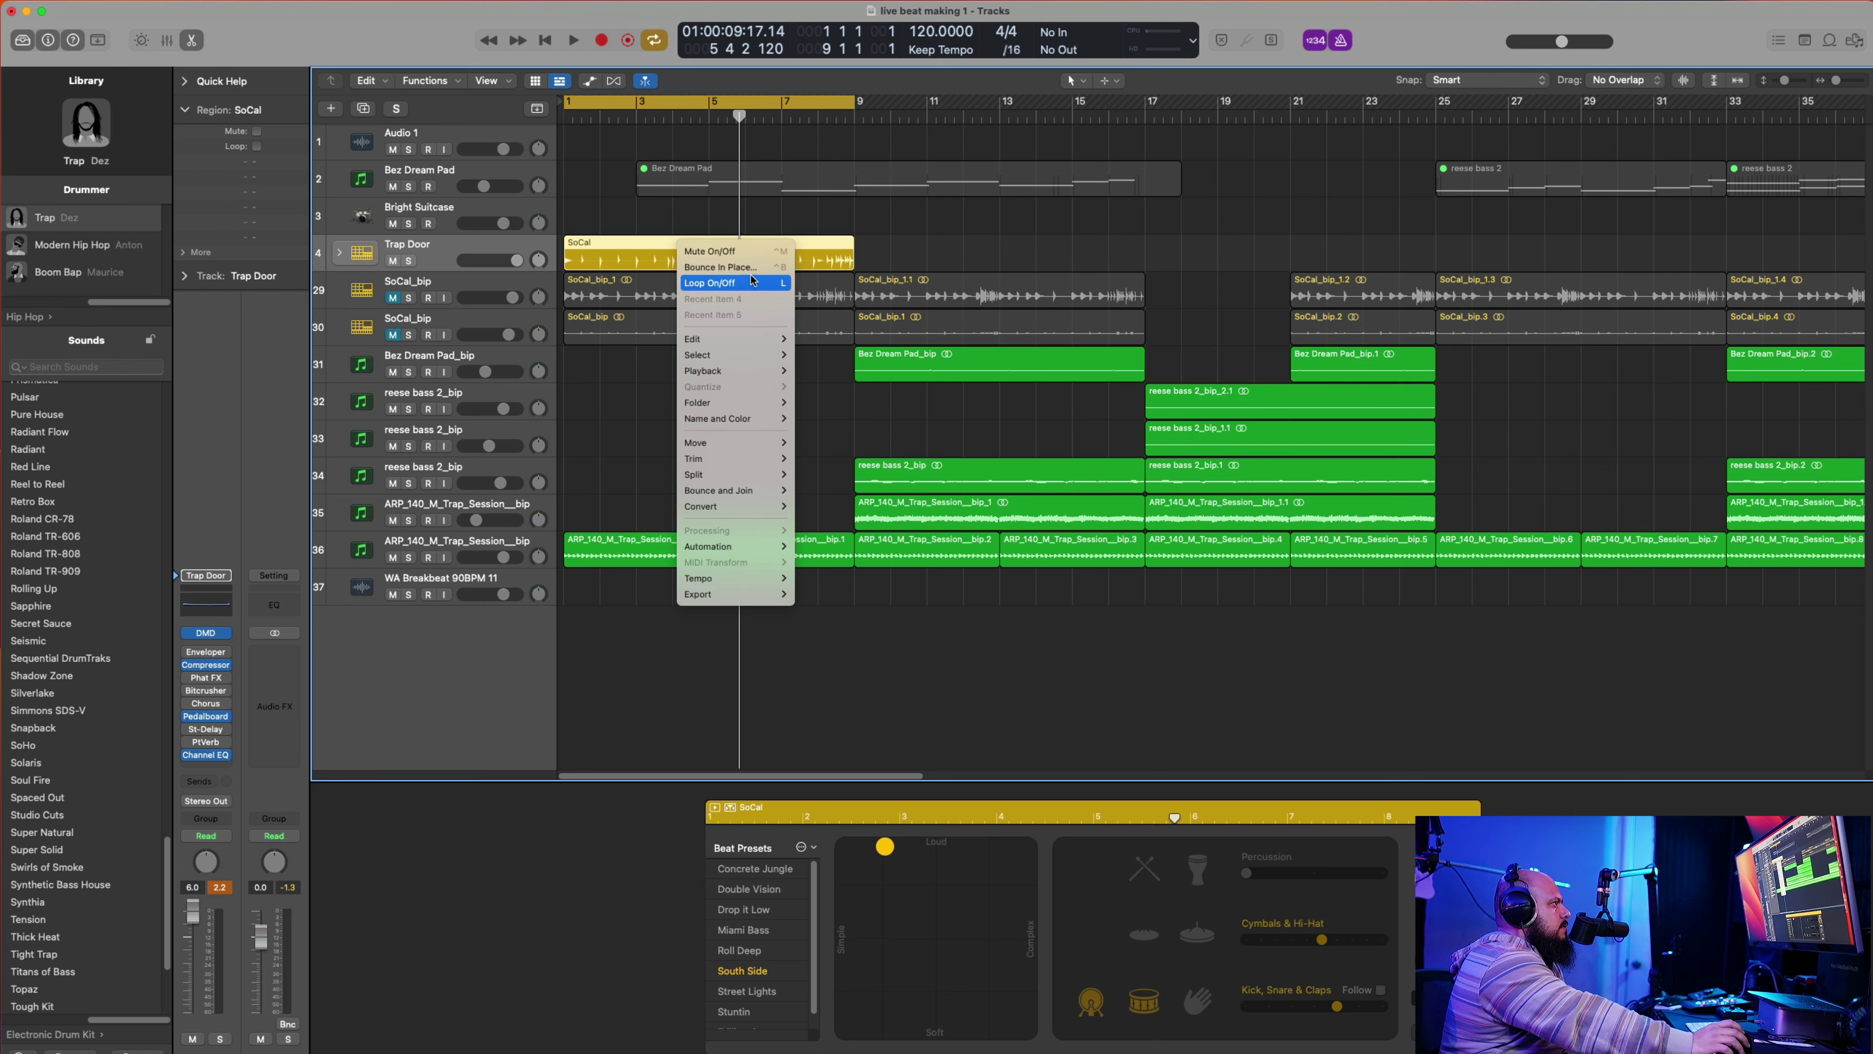
left_click(737, 267)
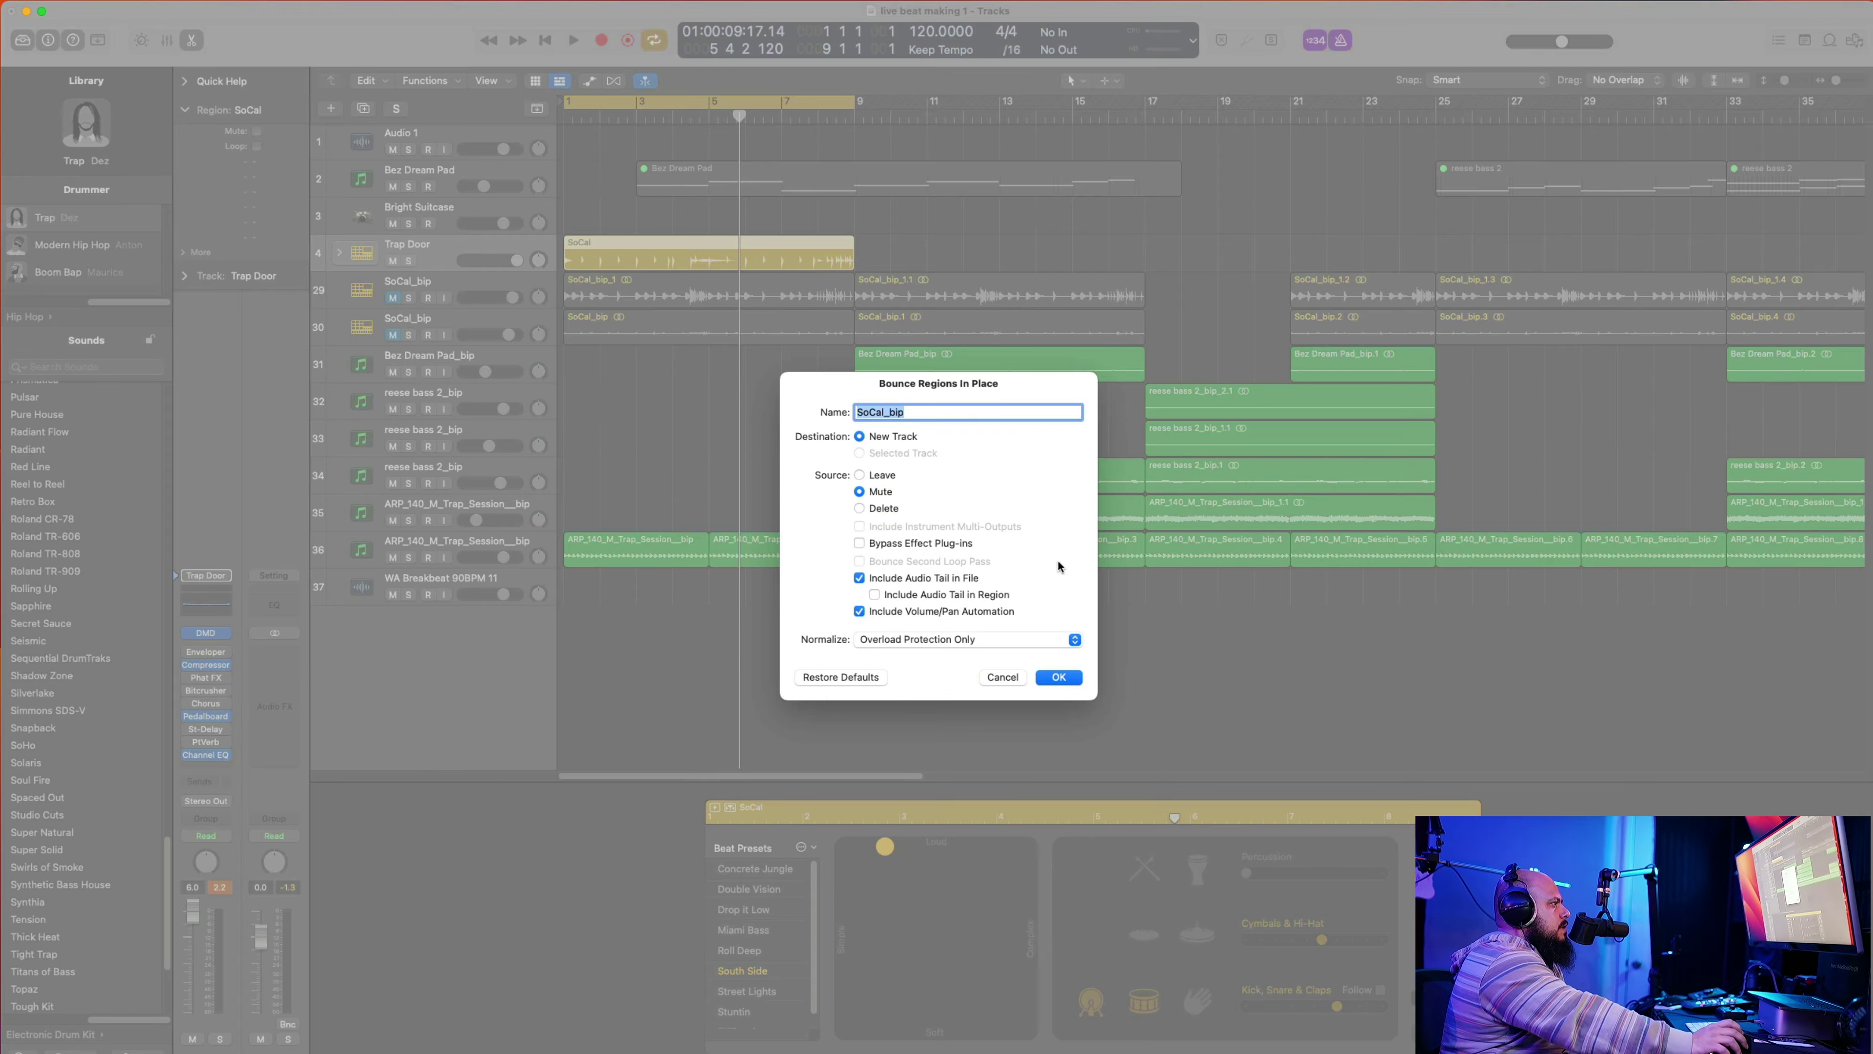
left_click(1067, 683)
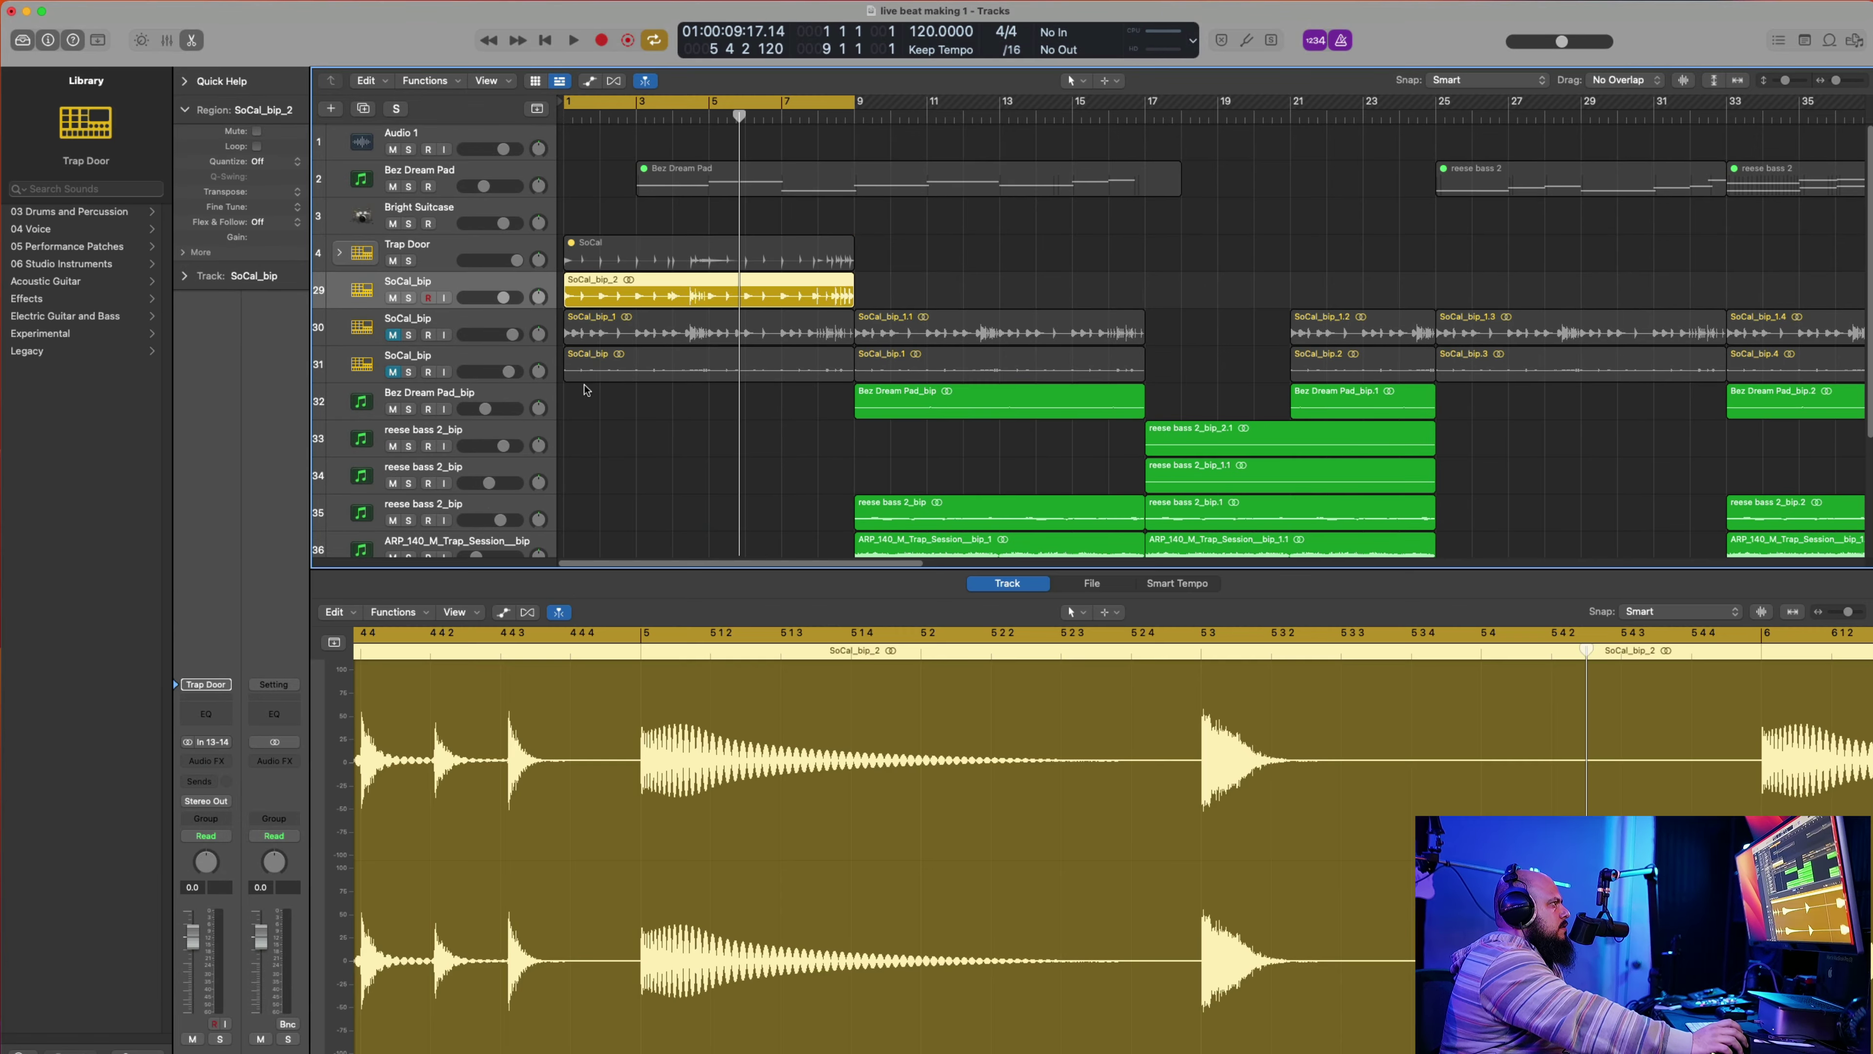
Step: Delete the older SoCal_bip_1 region at bar 1 and copy the new SoCal_bip_2 region from bar 1 to bar 9
left_click(624, 334)
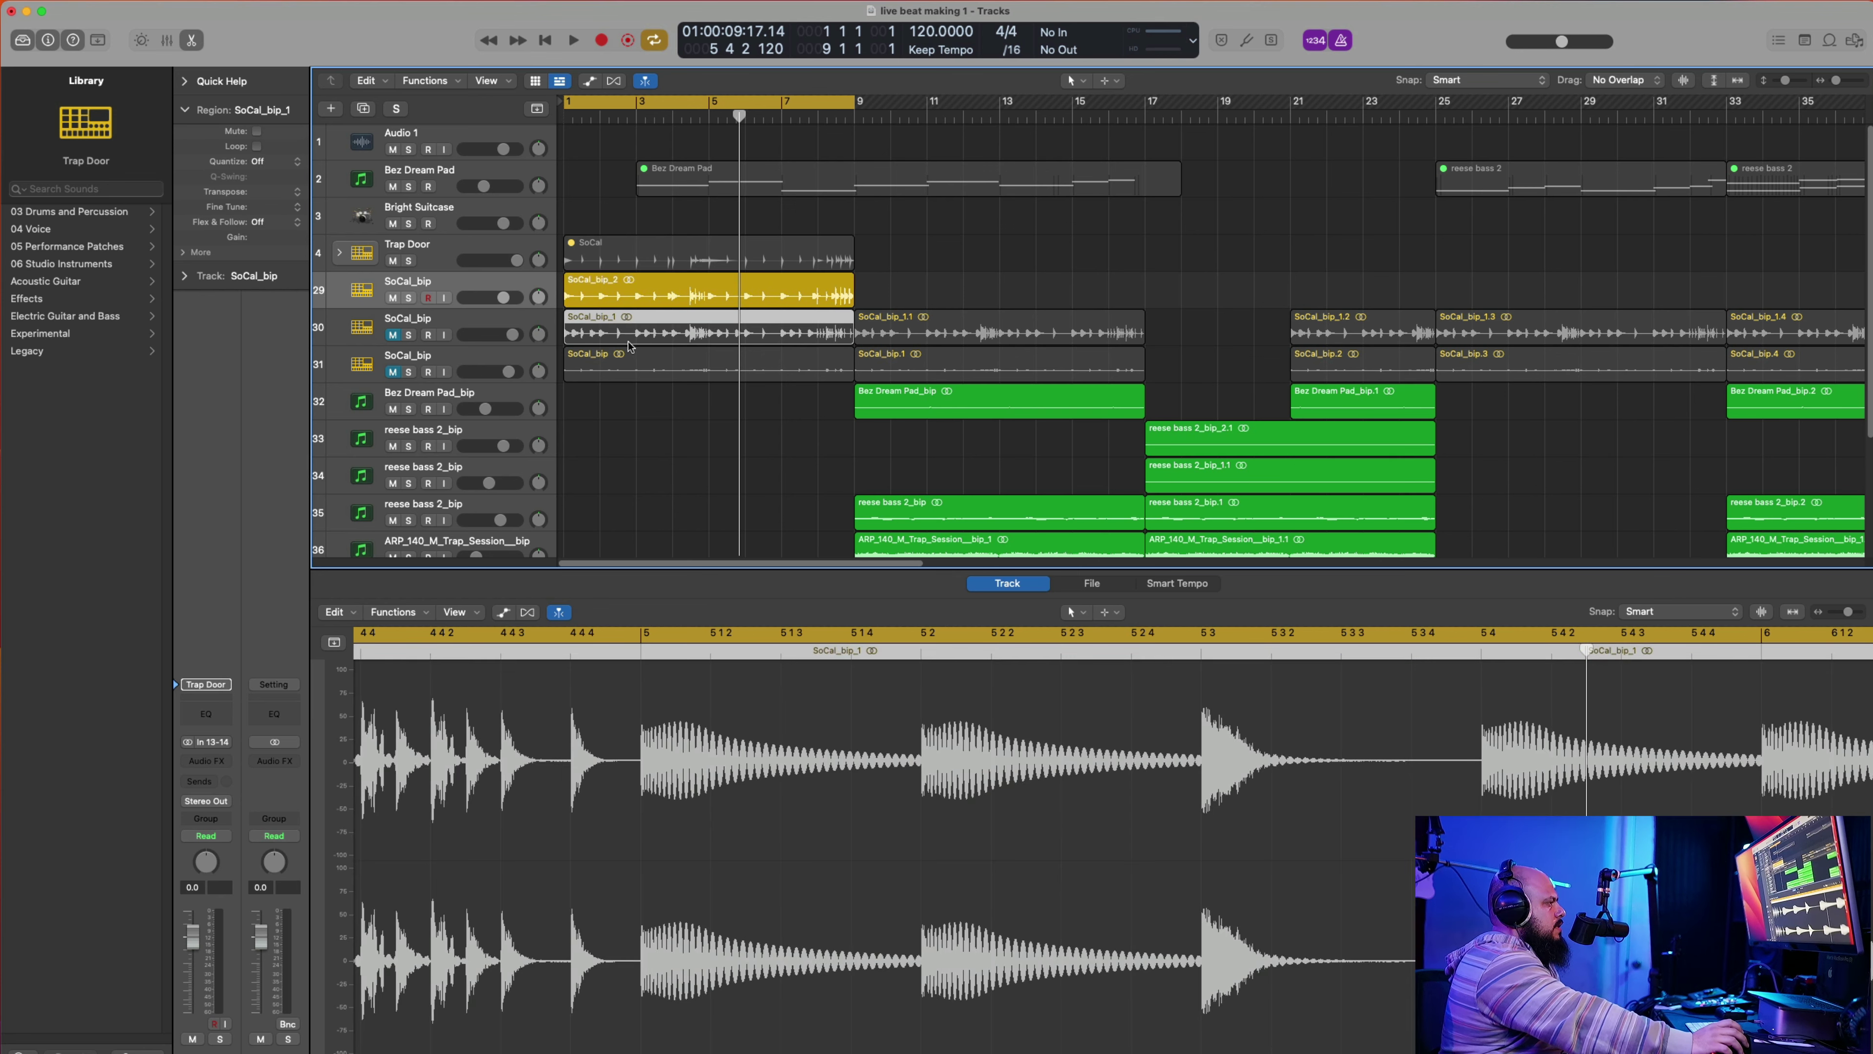
key("Delete")
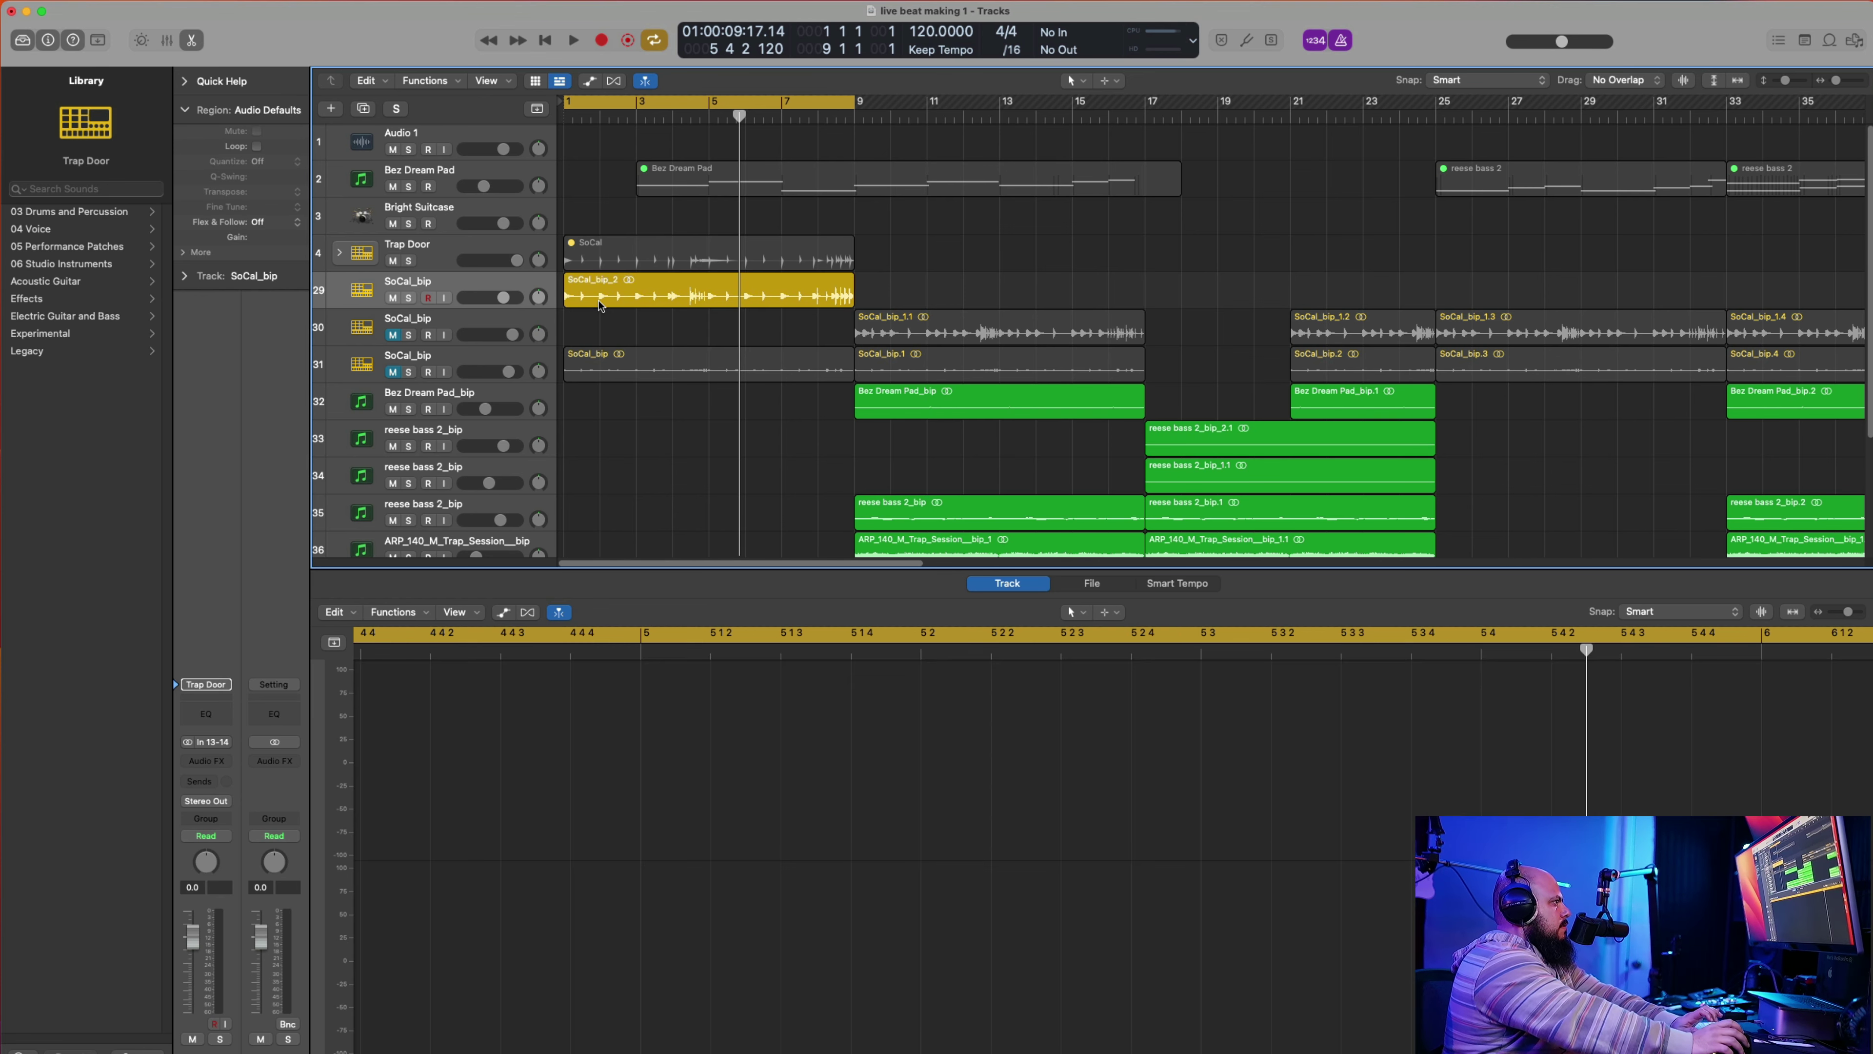
left_click_drag(657, 294, 948, 287)
left_click(633, 413)
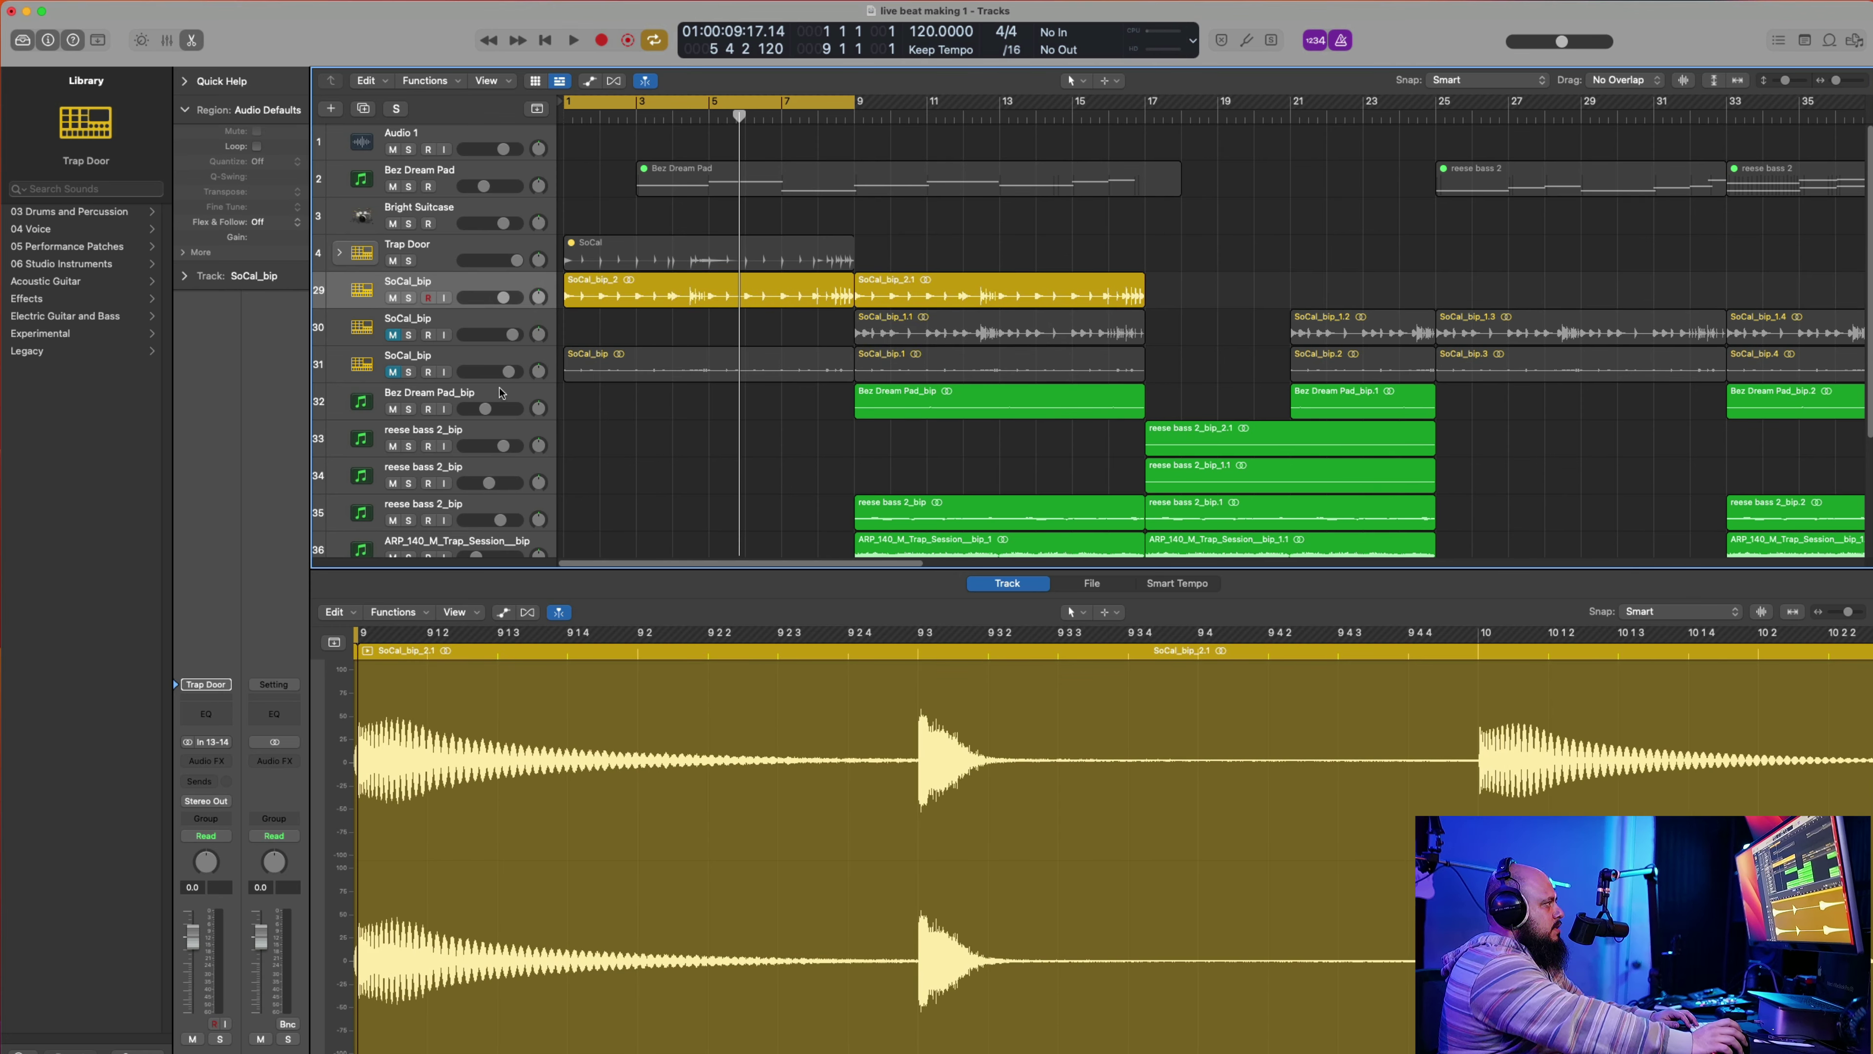
Step: Unmute both older SoCal_bip tracks and extend the cycle range to bar 33
left_click(394, 371)
left_click(392, 336)
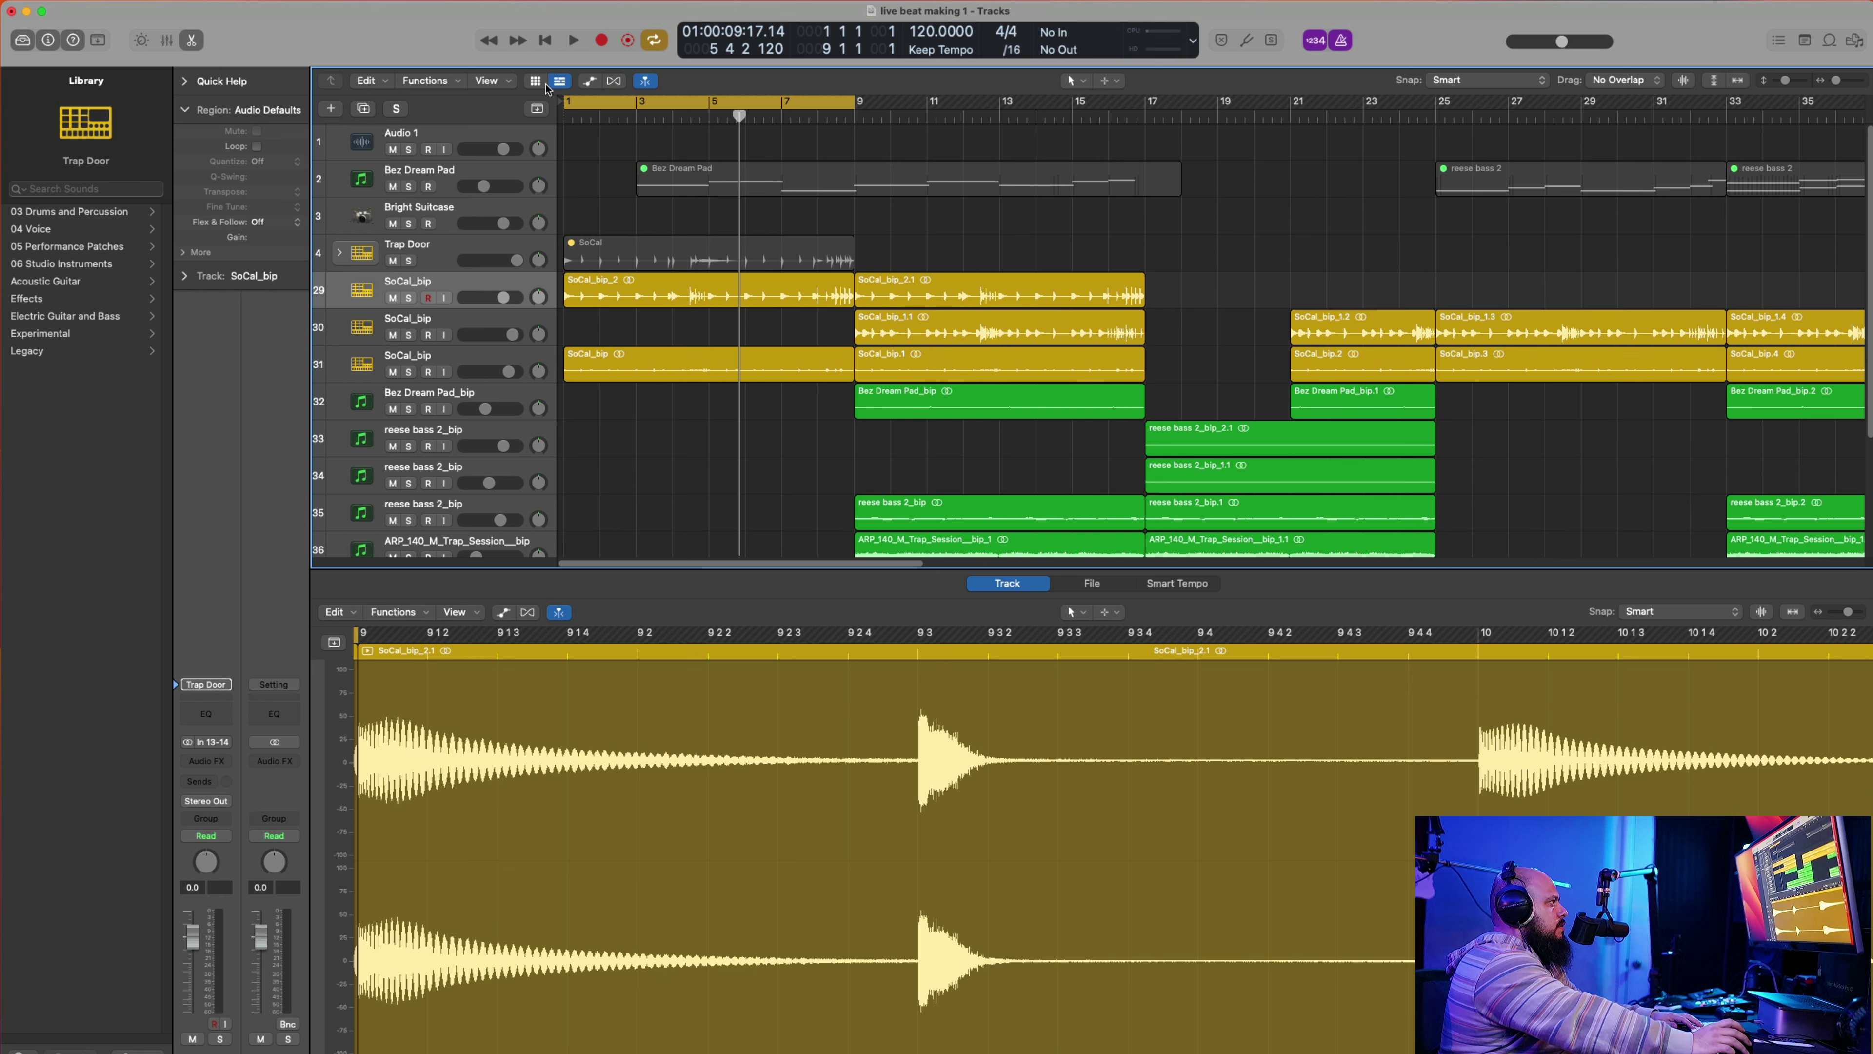
left_click_drag(856, 102, 1727, 131)
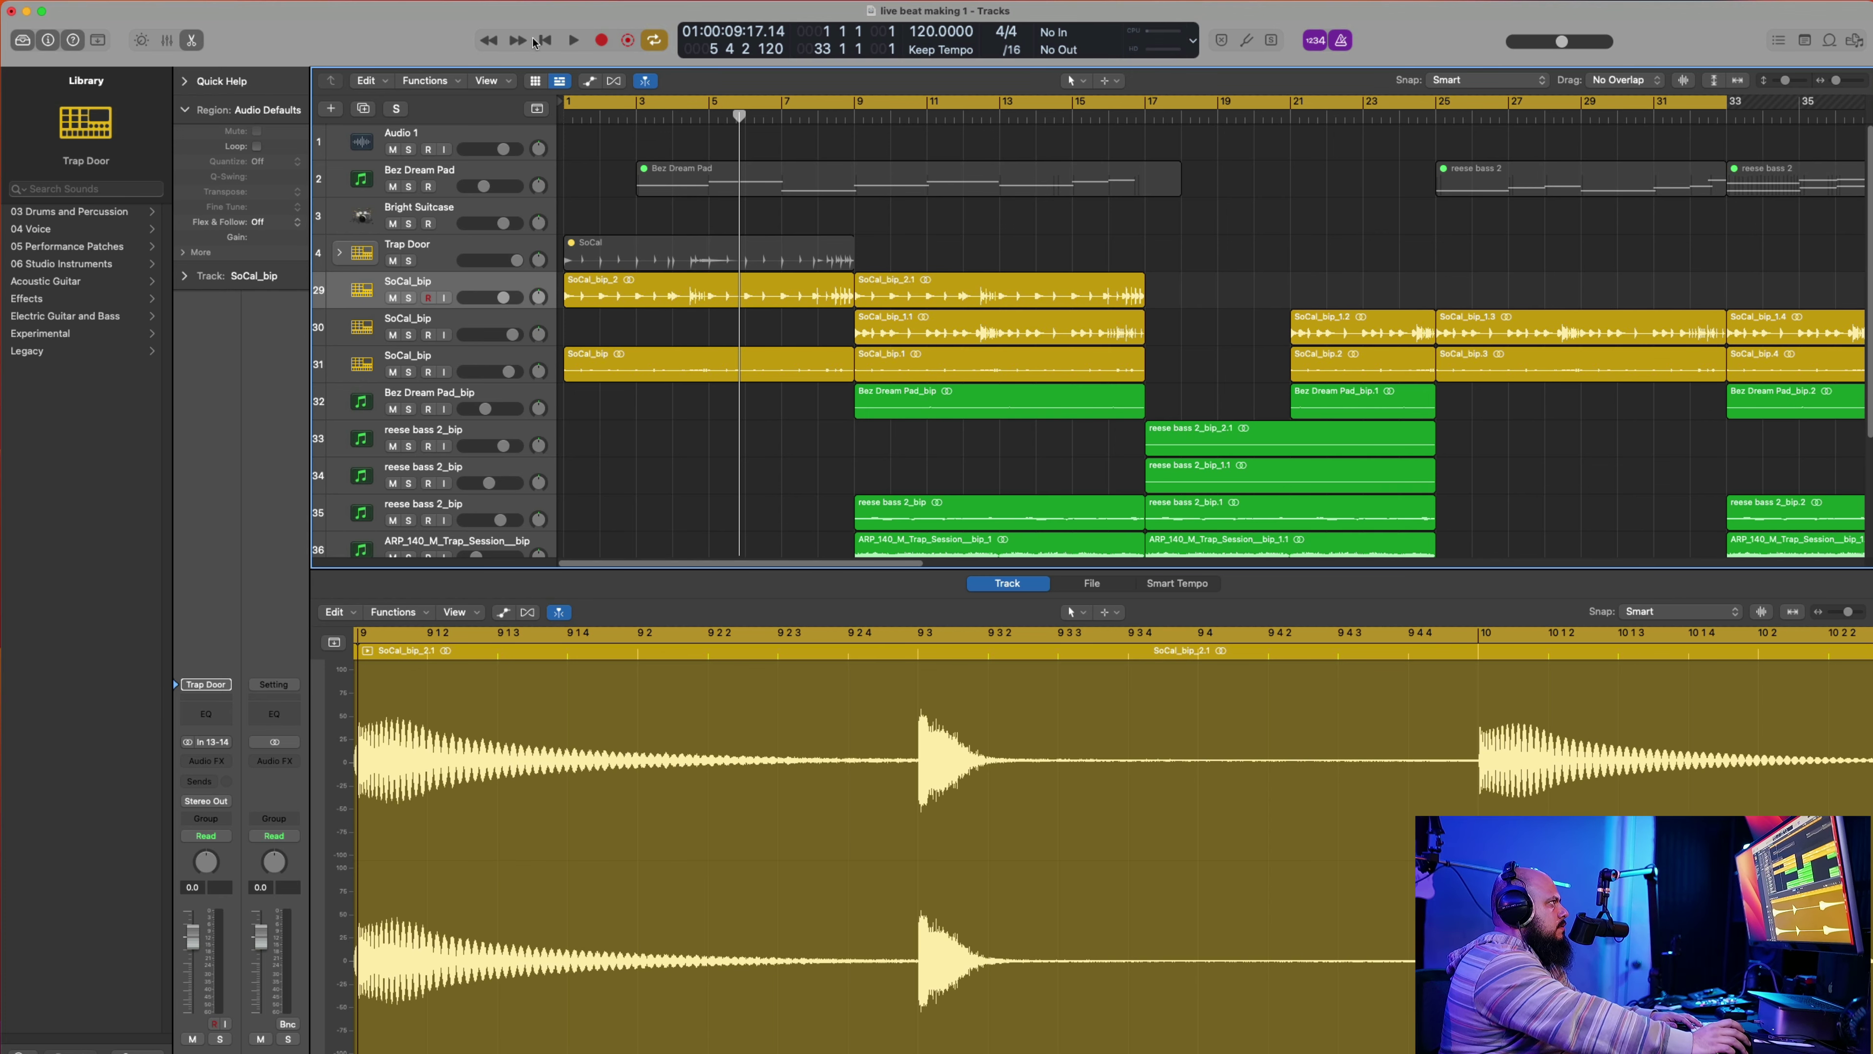
Step: Play the arrangement from bar 1 to check the new drums in the intro
left_click(543, 40)
left_click(573, 40)
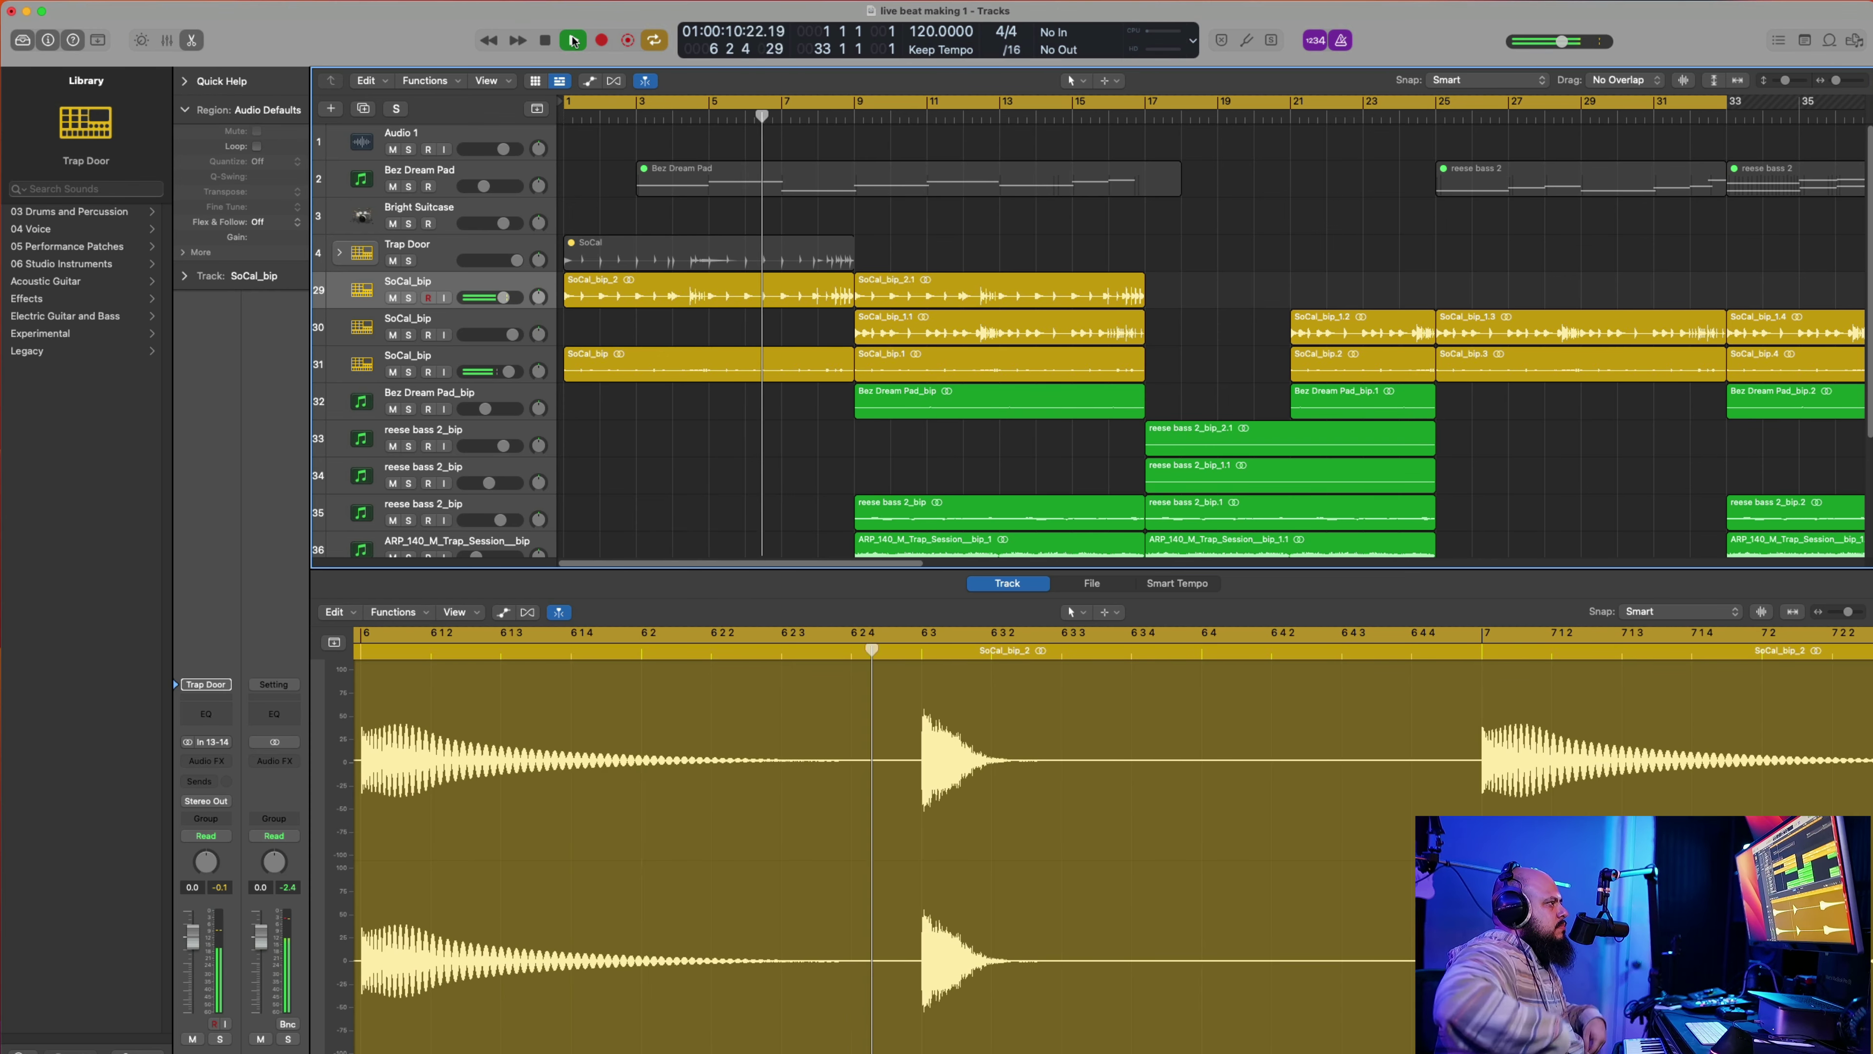
scroll(811, 276, "down", 1)
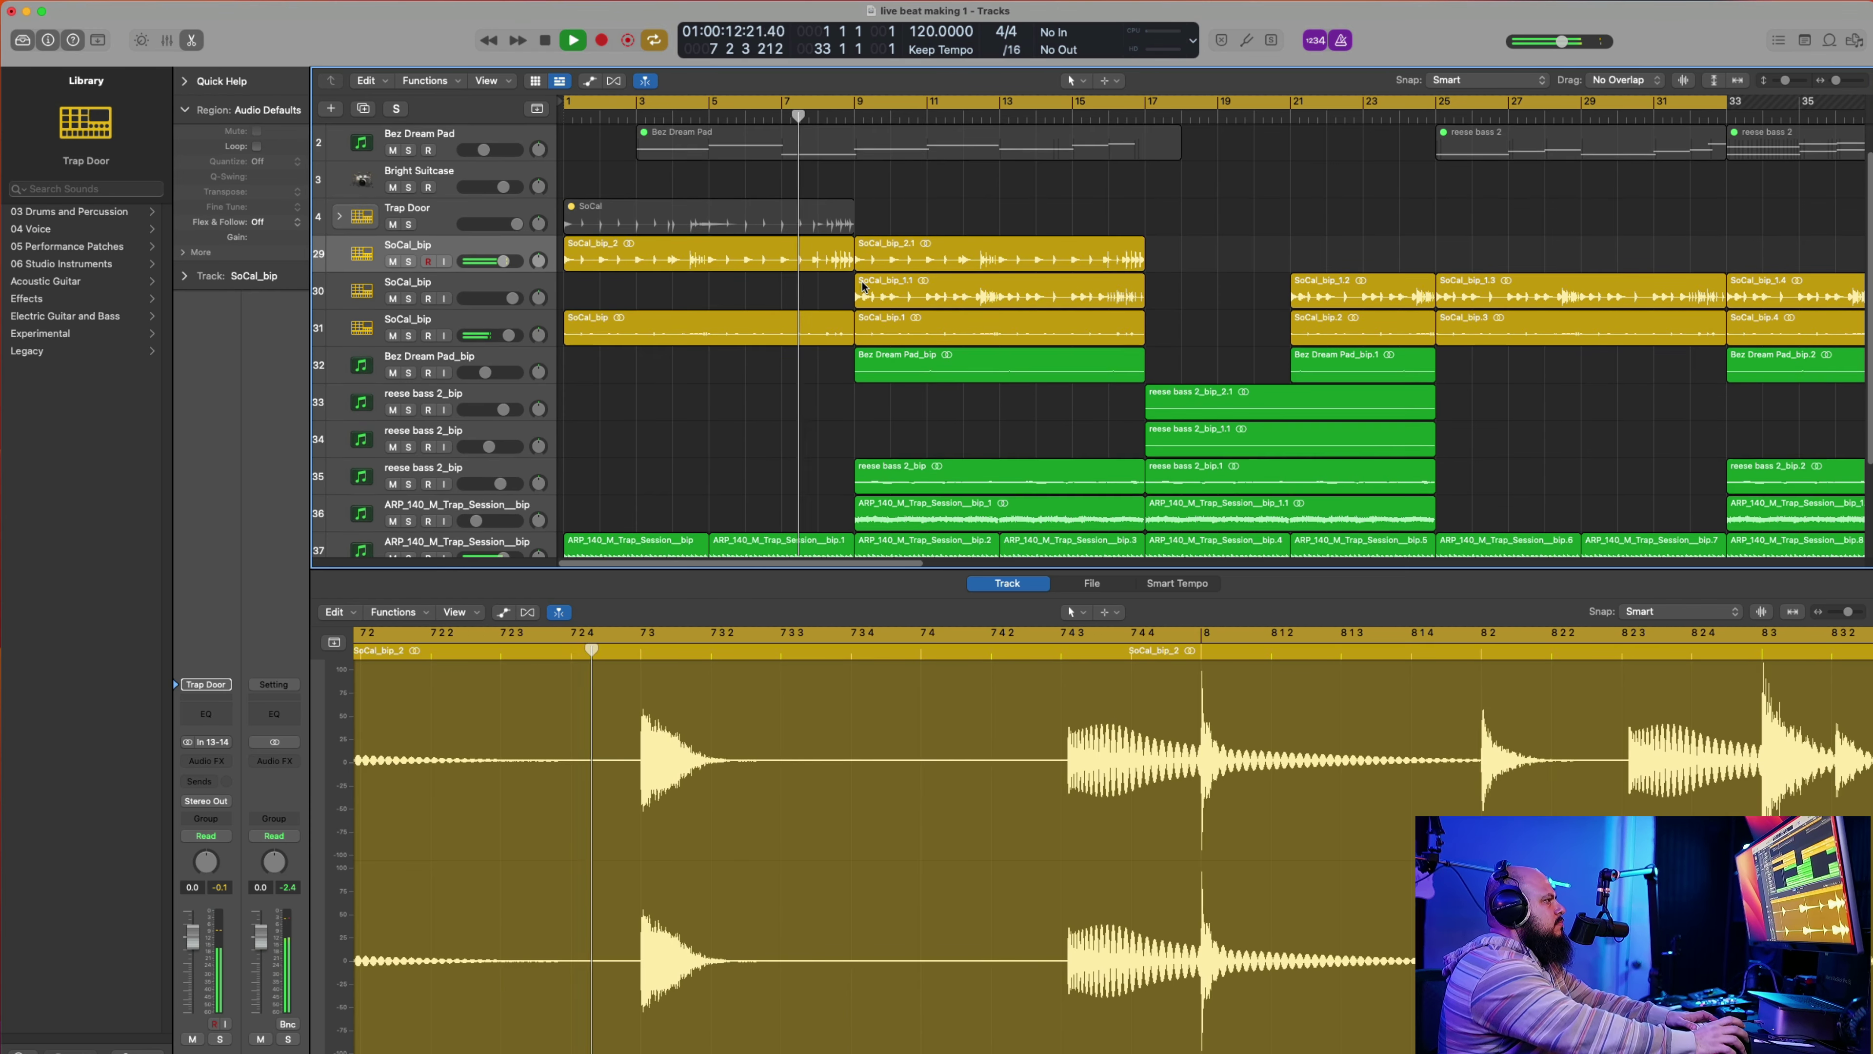
key("space")
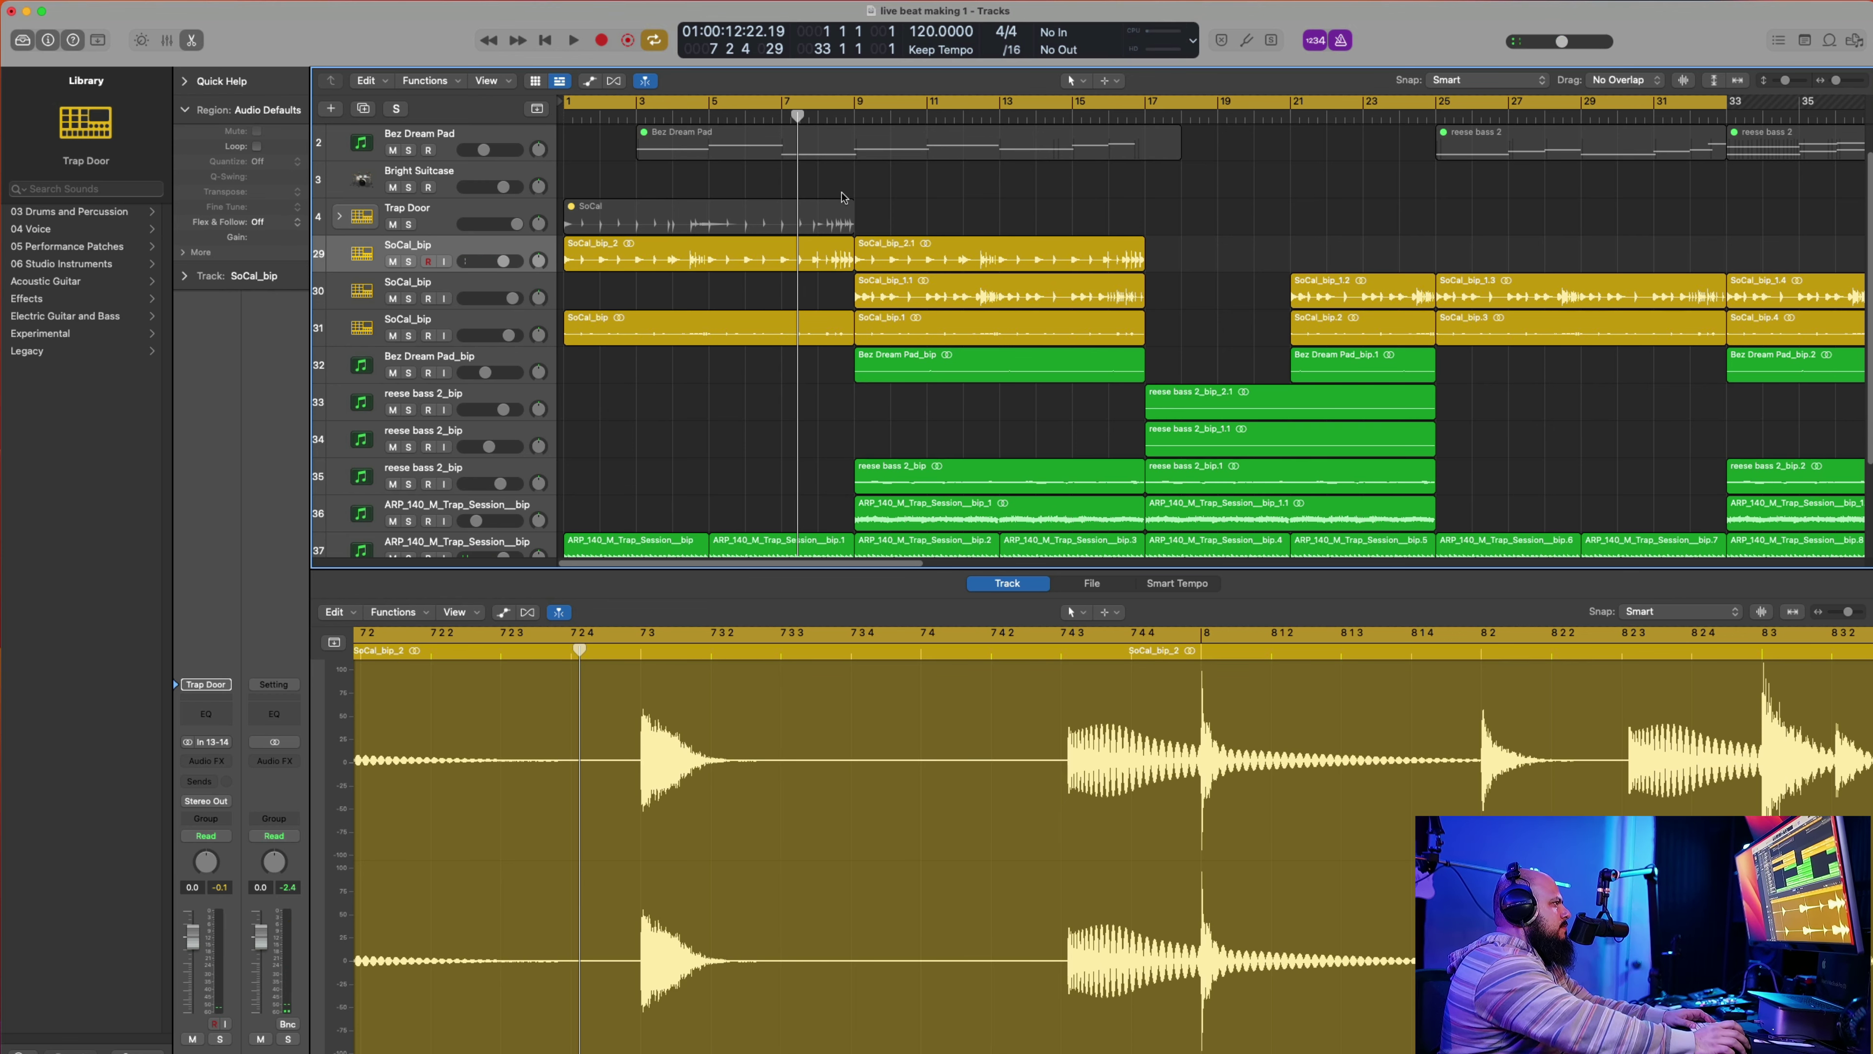
Step: Shorten the ARP_140 region on track 37 and the SoCal_bip region on track 31 to end about half a bar before bar 9
left_click_drag(844, 197, 845, 484)
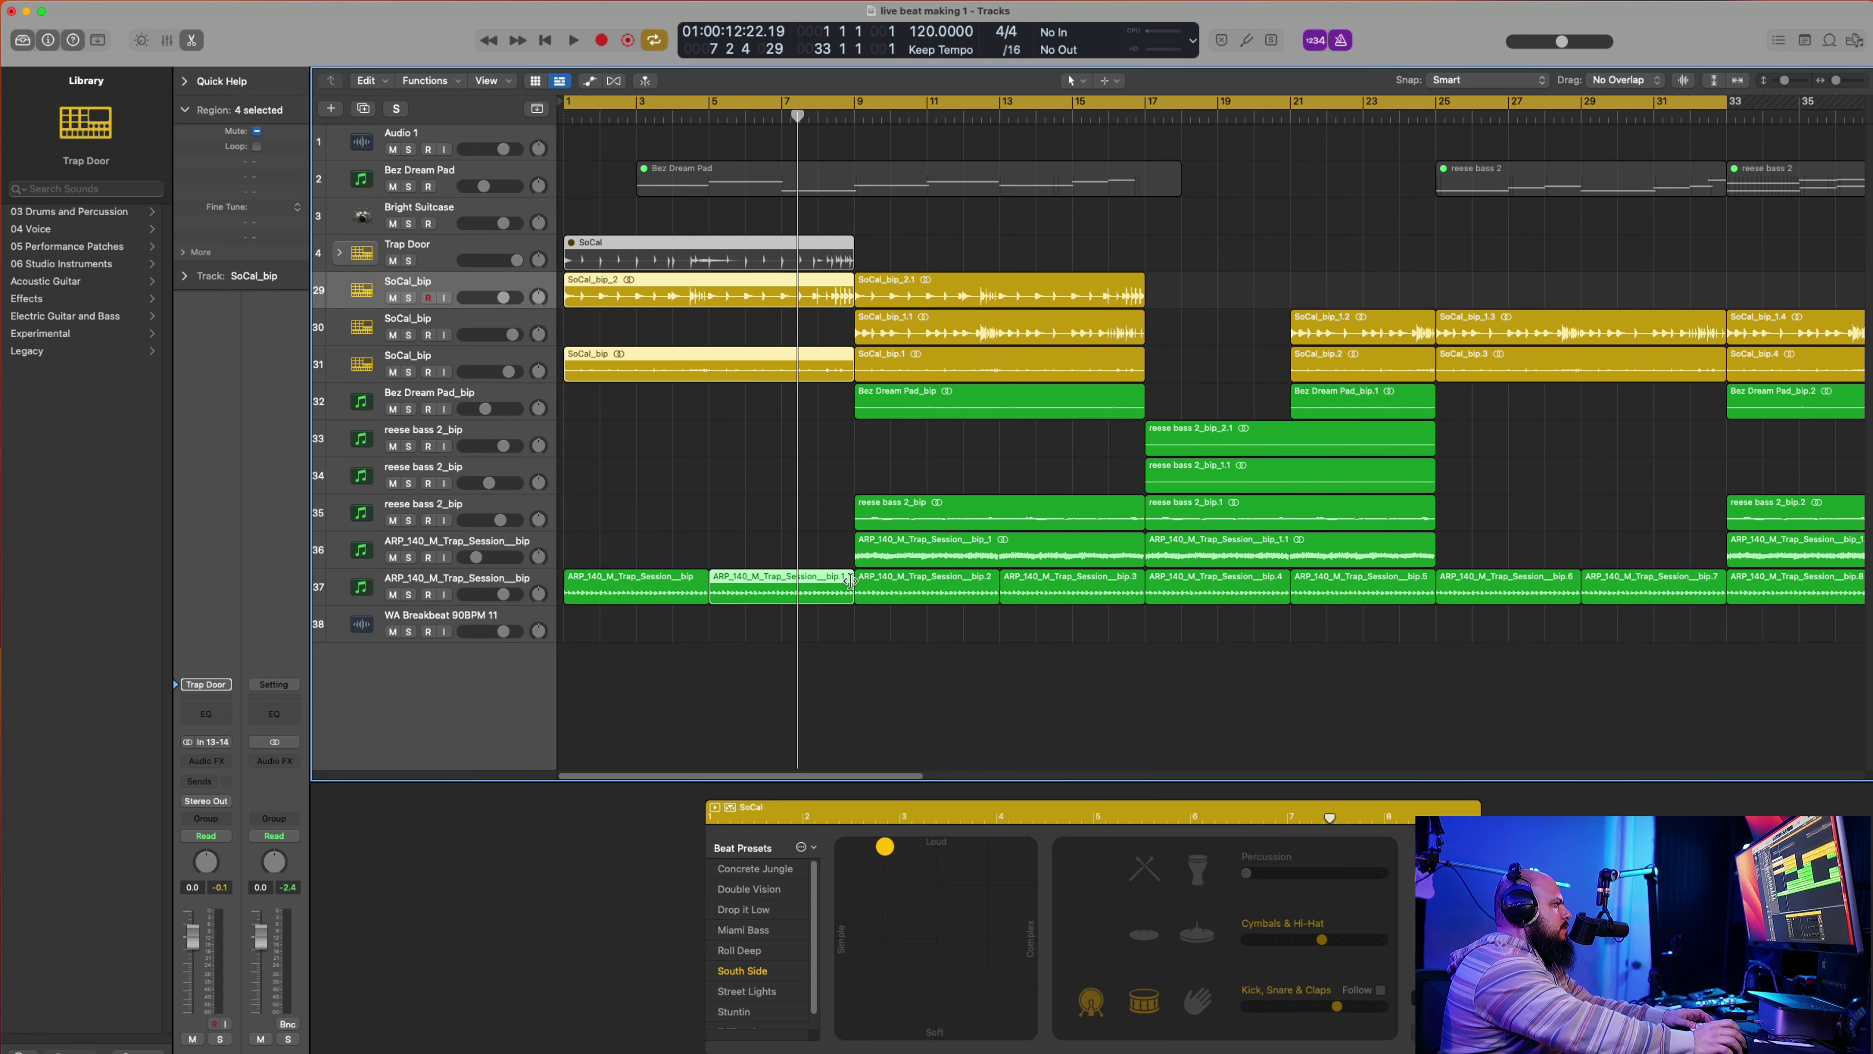
left_click_drag(850, 580, 831, 579)
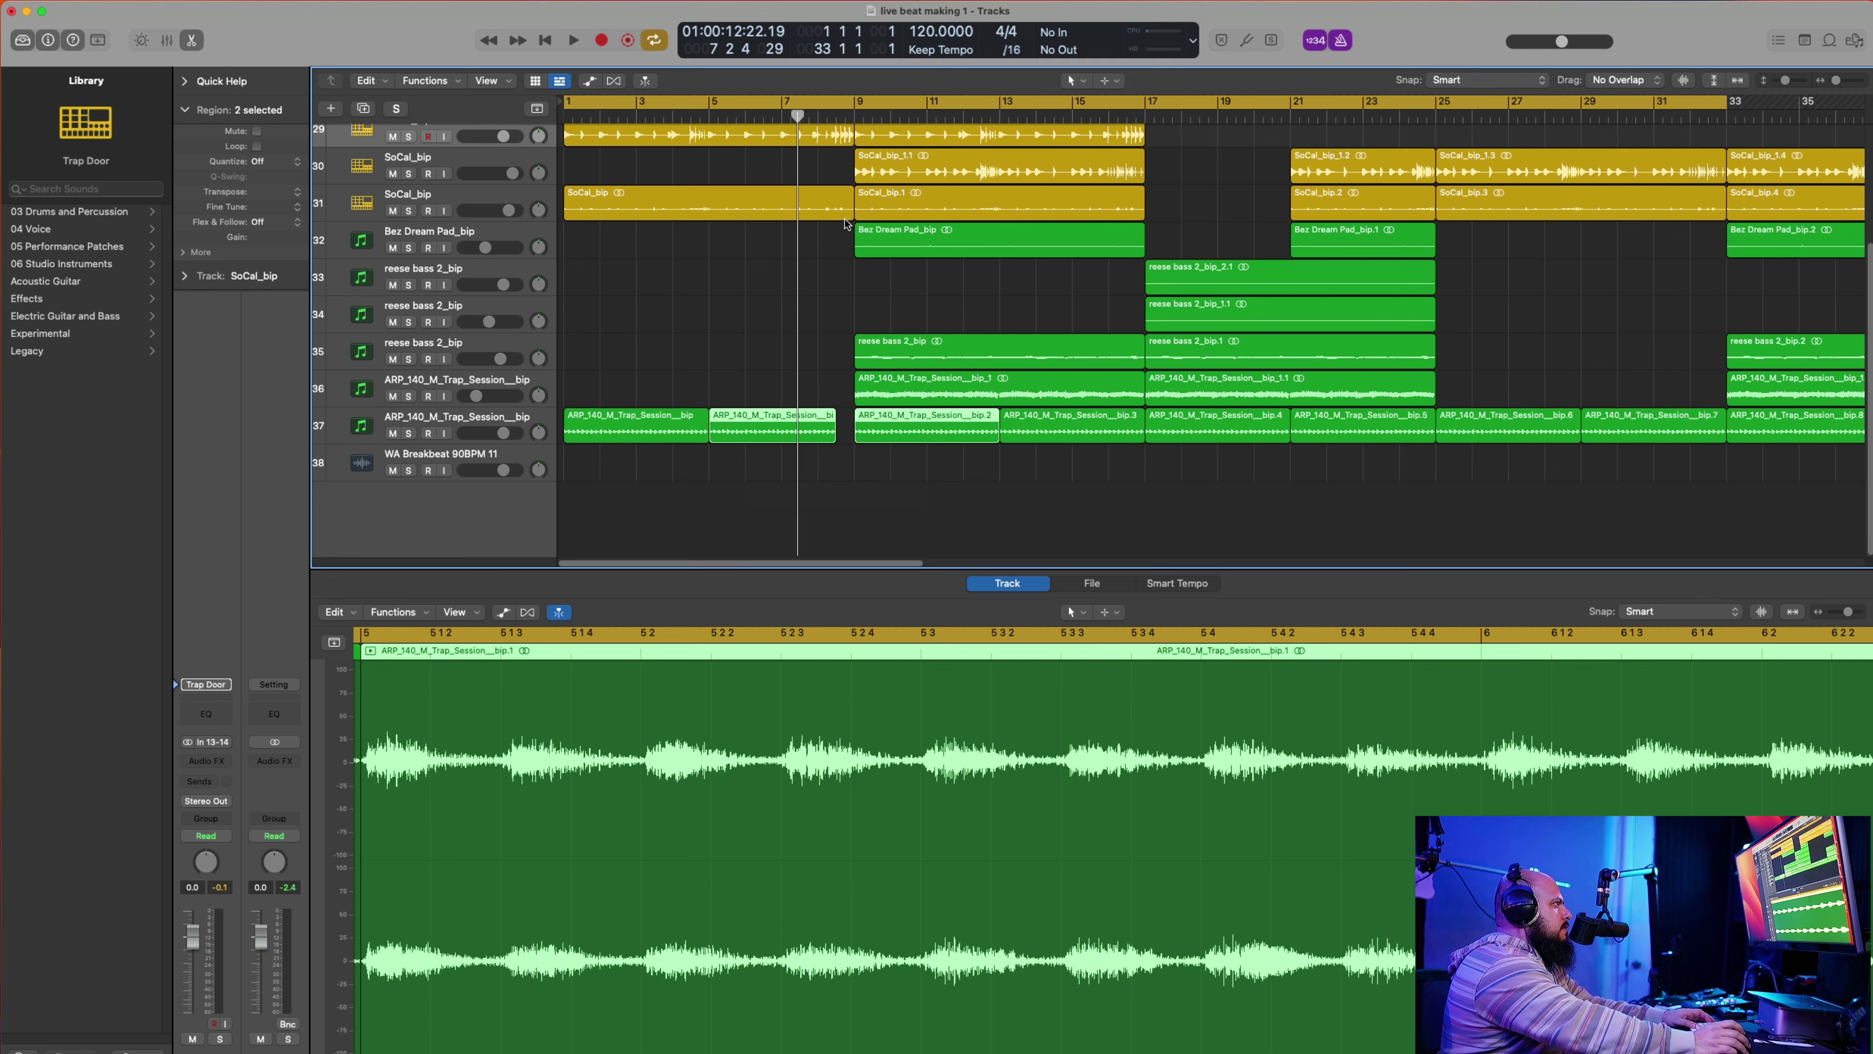
left_click_drag(847, 212, 830, 215)
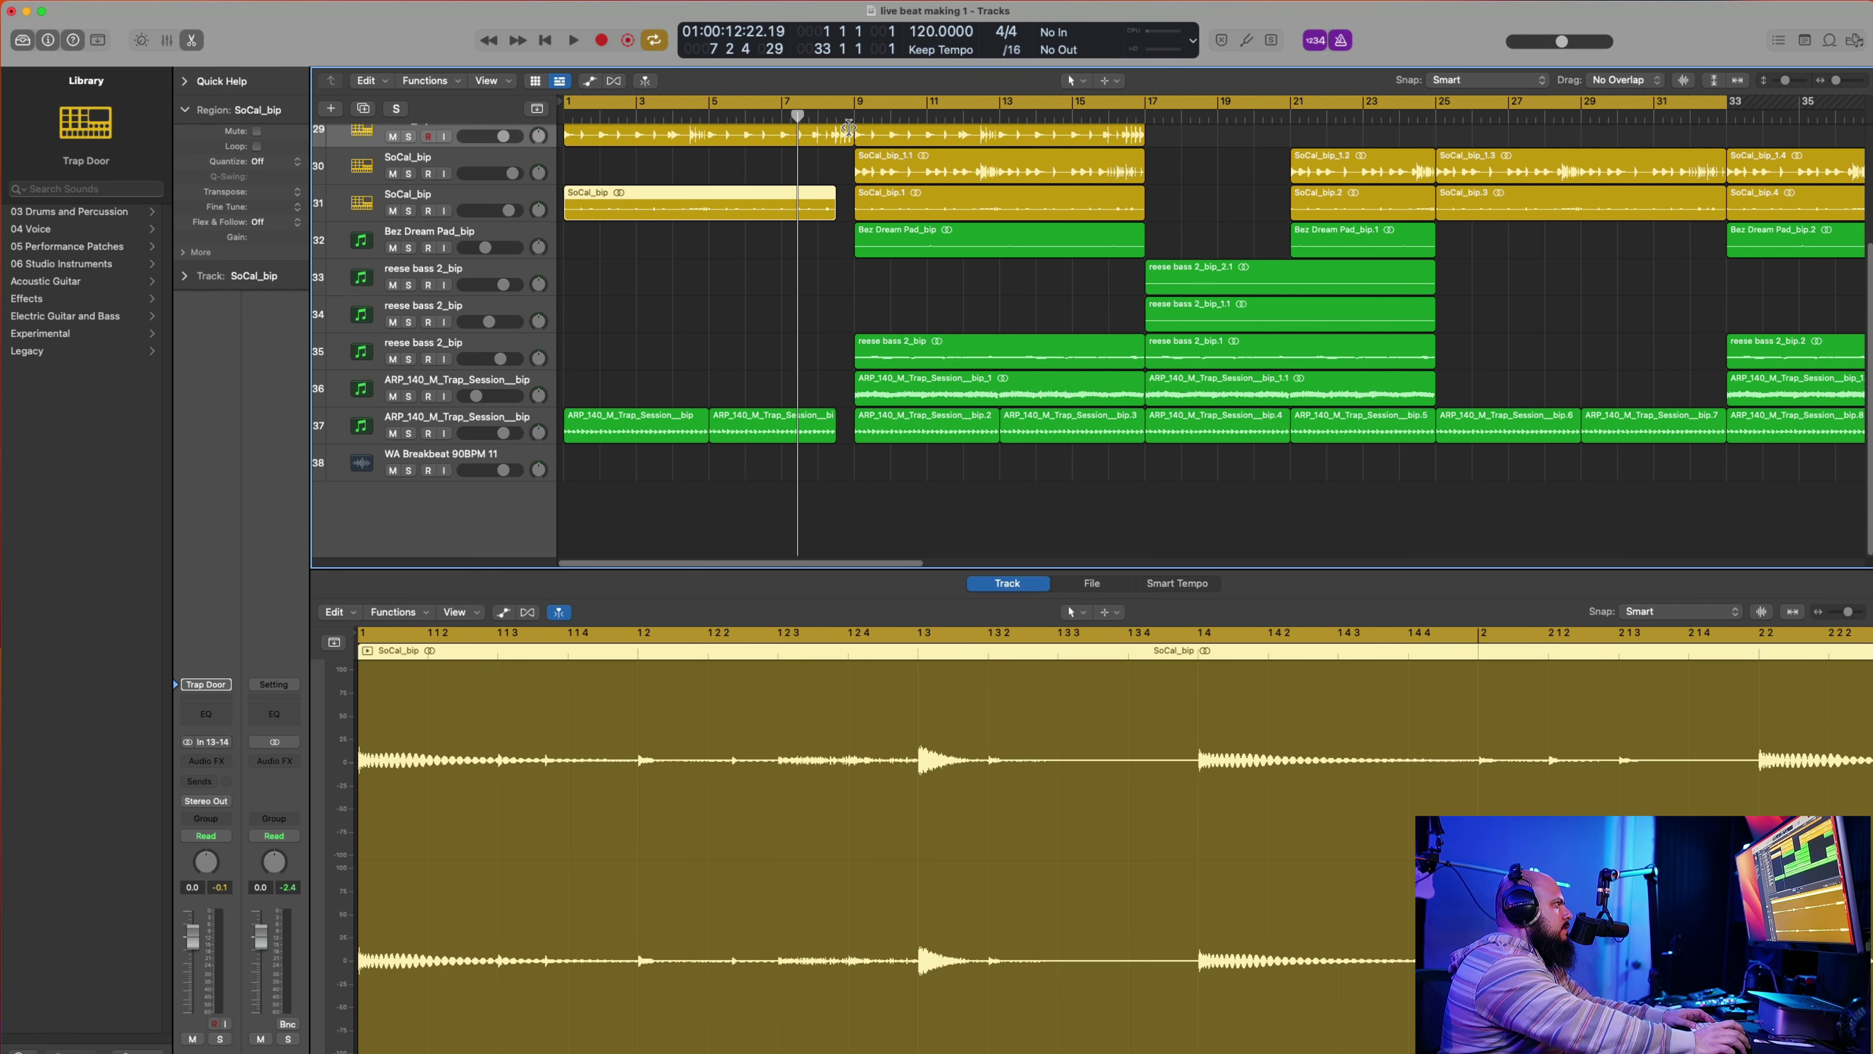
Step: Play through the trimmed transition into bar 9 and replay the arrangement from bar 1
key("space")
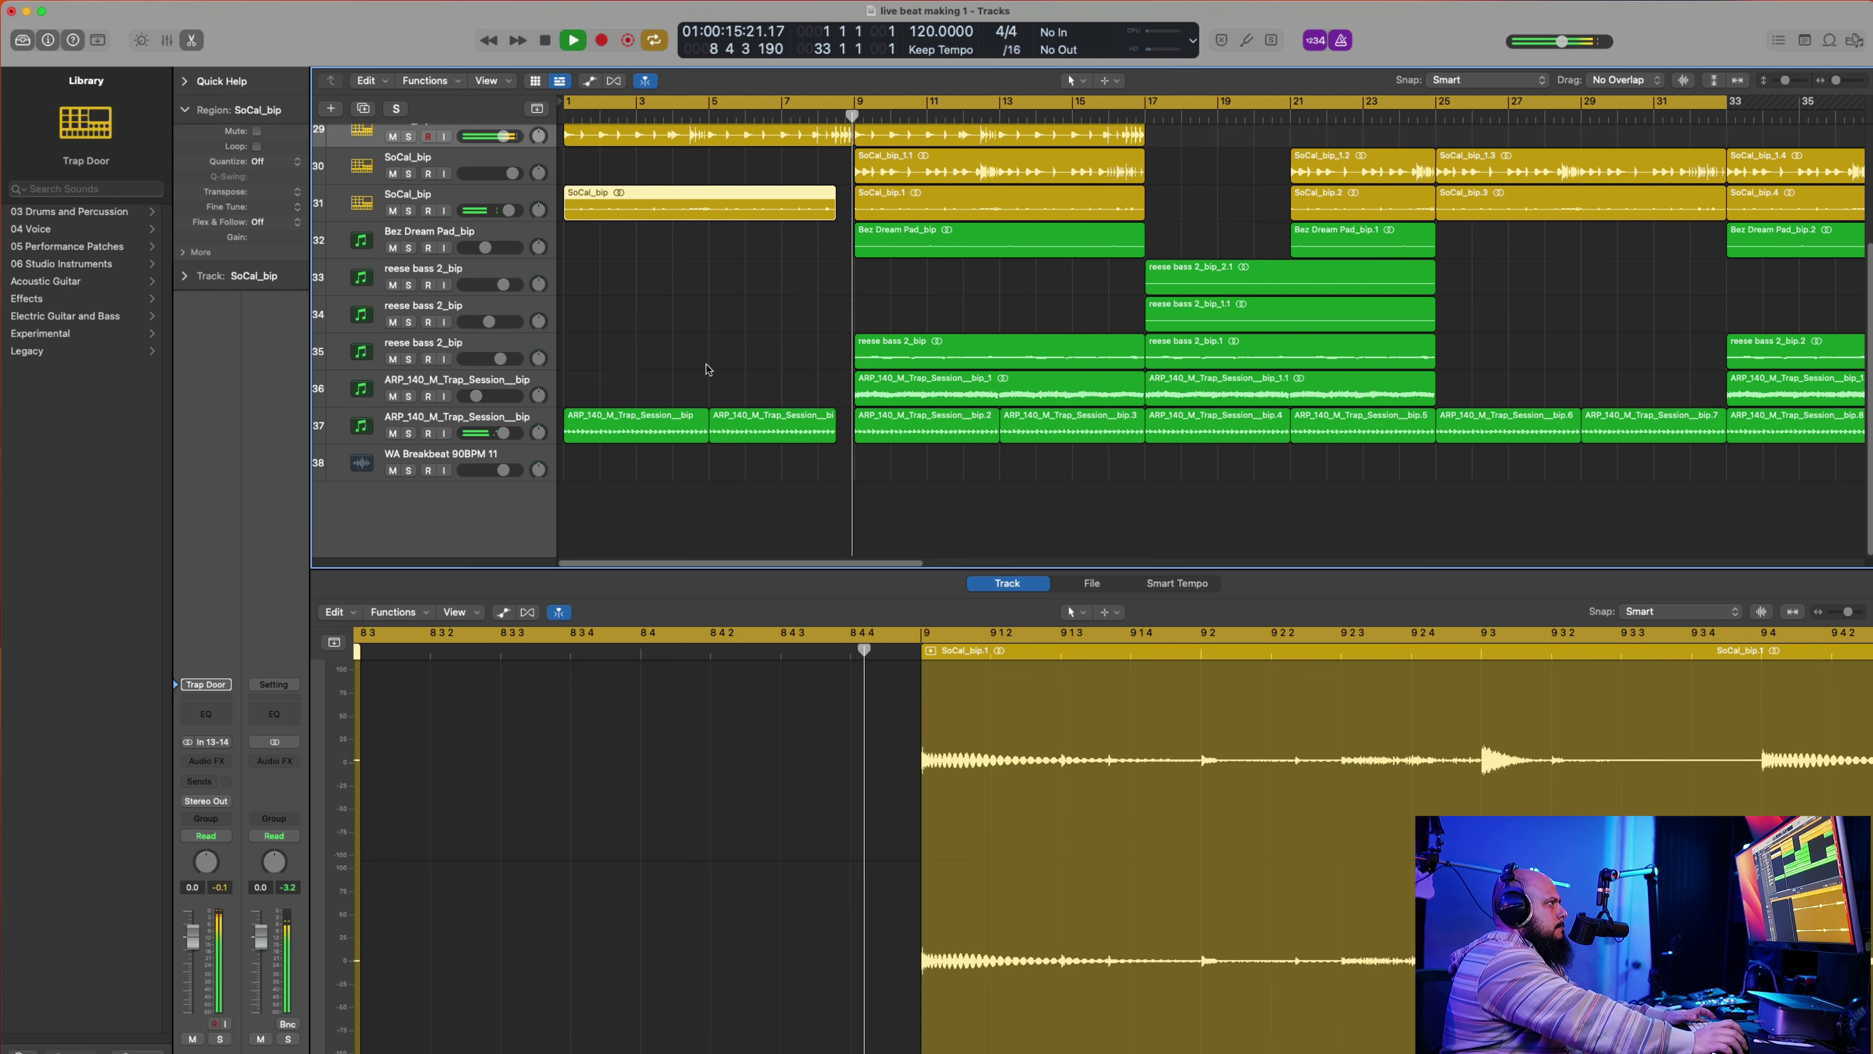
key("space")
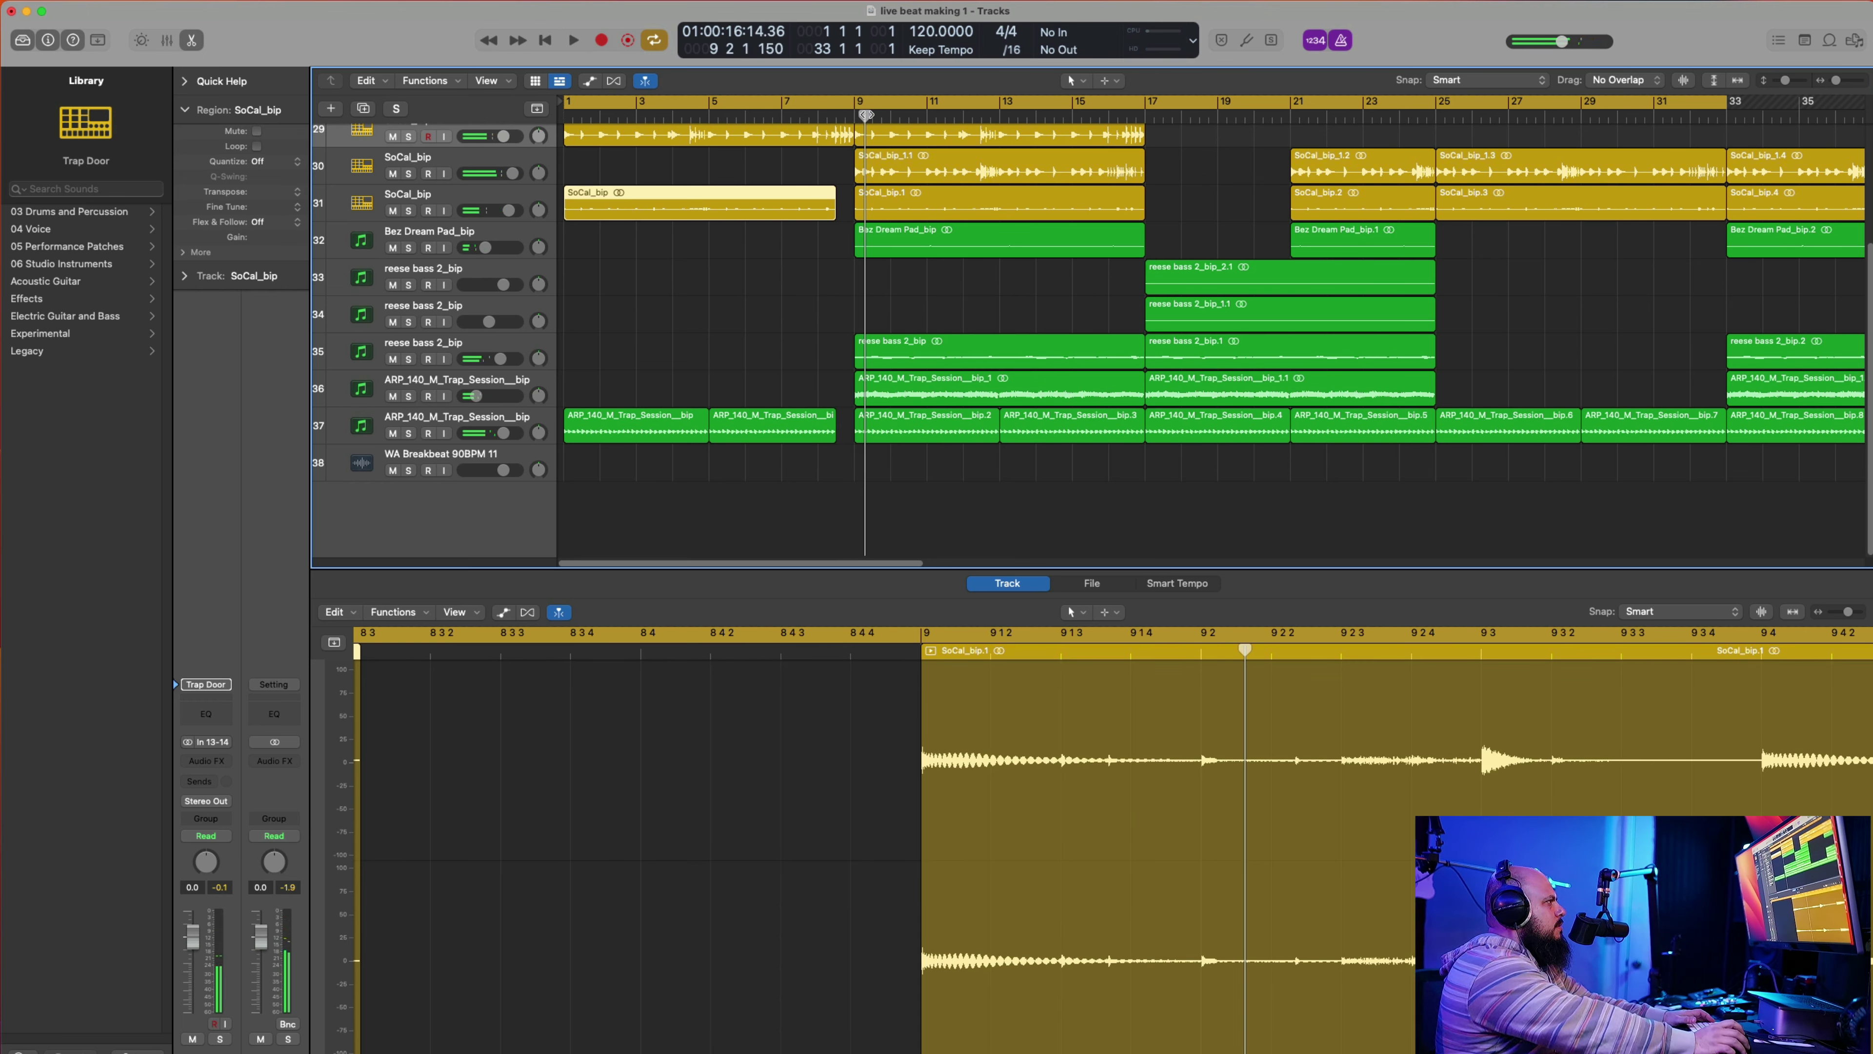
key("Return")
key("space")
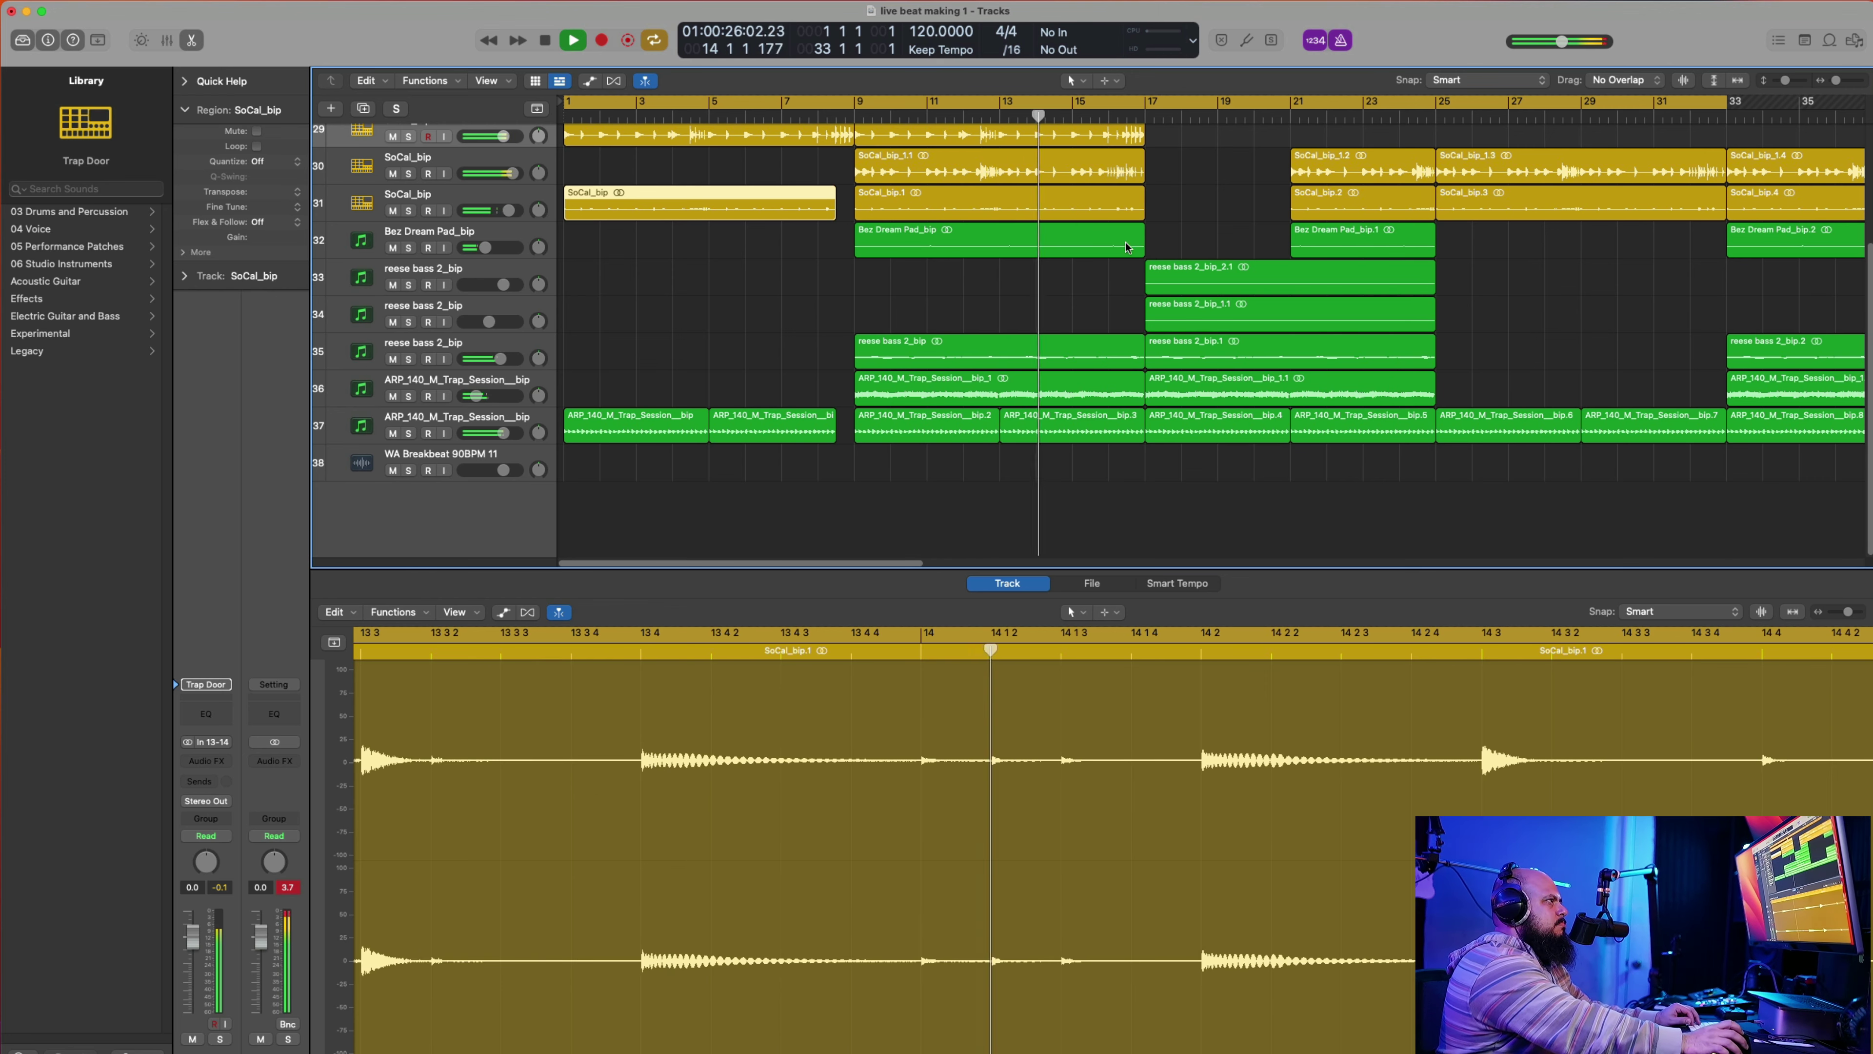
Step: Copy the SoCal_bip_2.1 region on track 29 to bar 17 and raise that track's volume to 2.7 dB
scroll(976, 164, "up", 3)
left_click(921, 219)
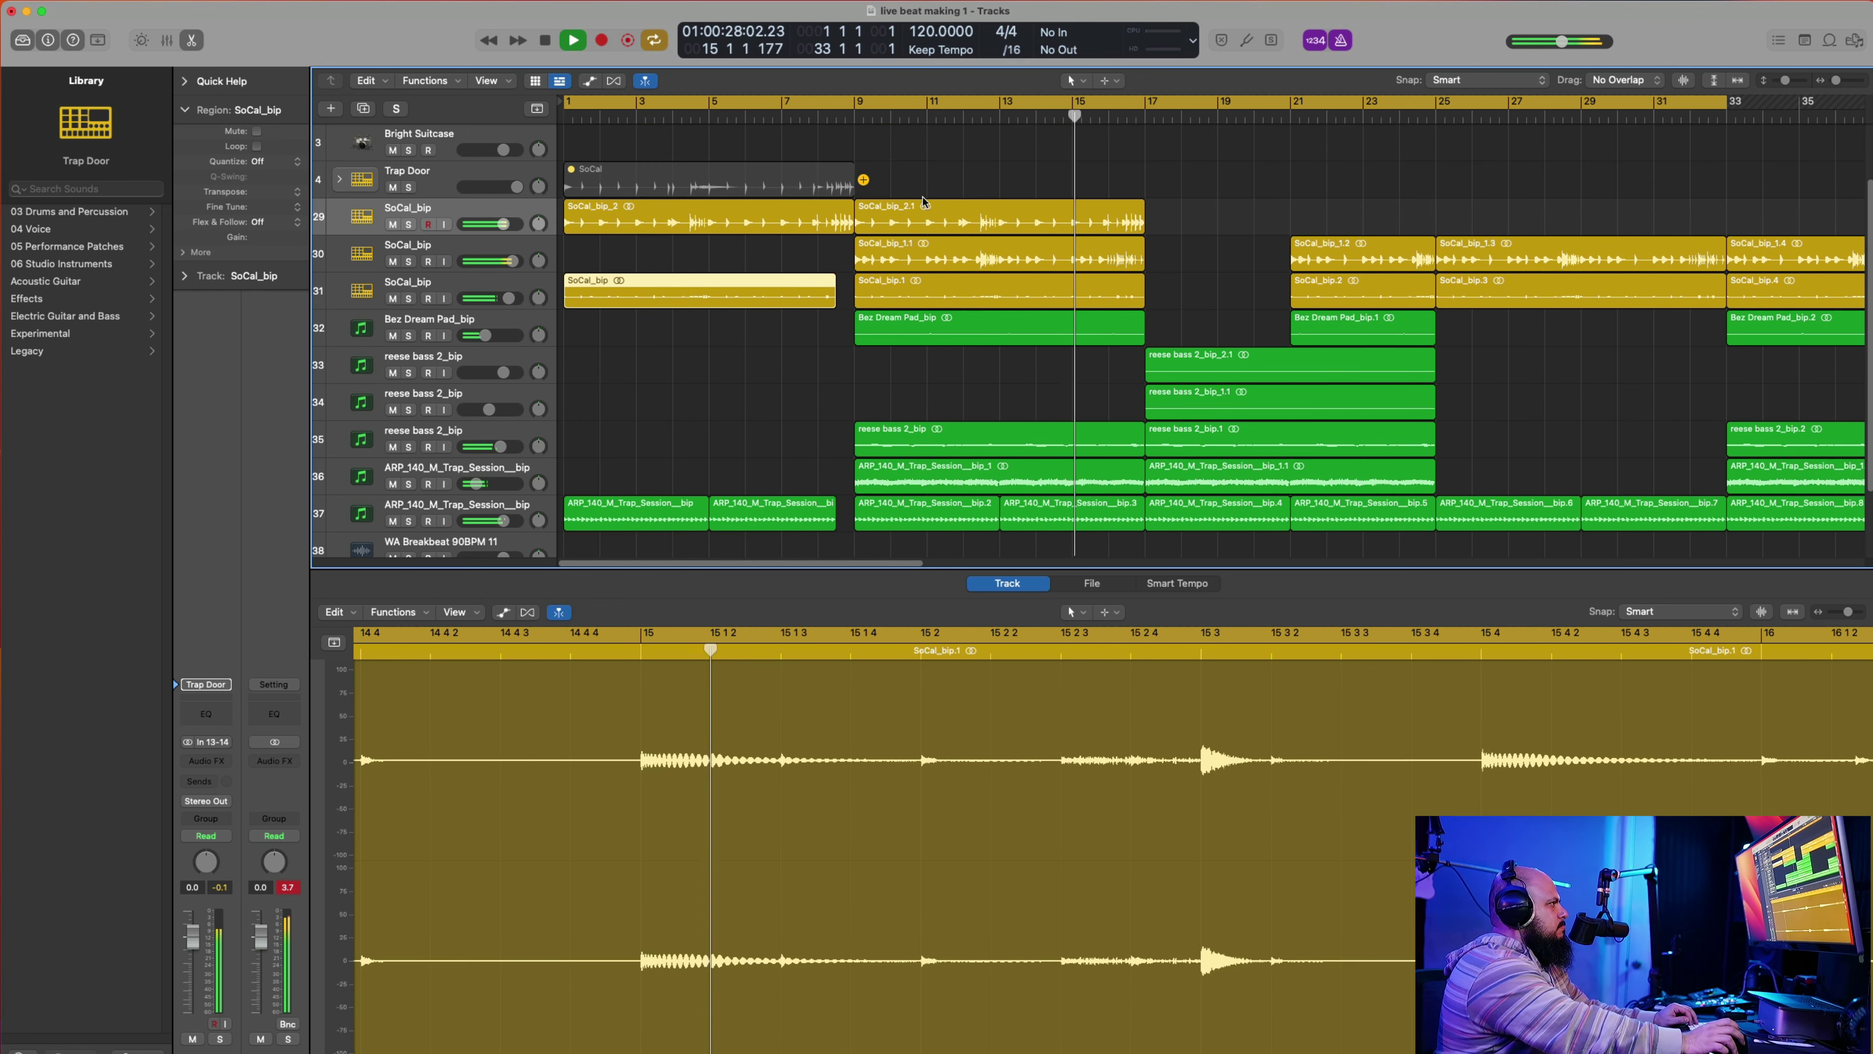
left_click_drag(922, 219, 1214, 222)
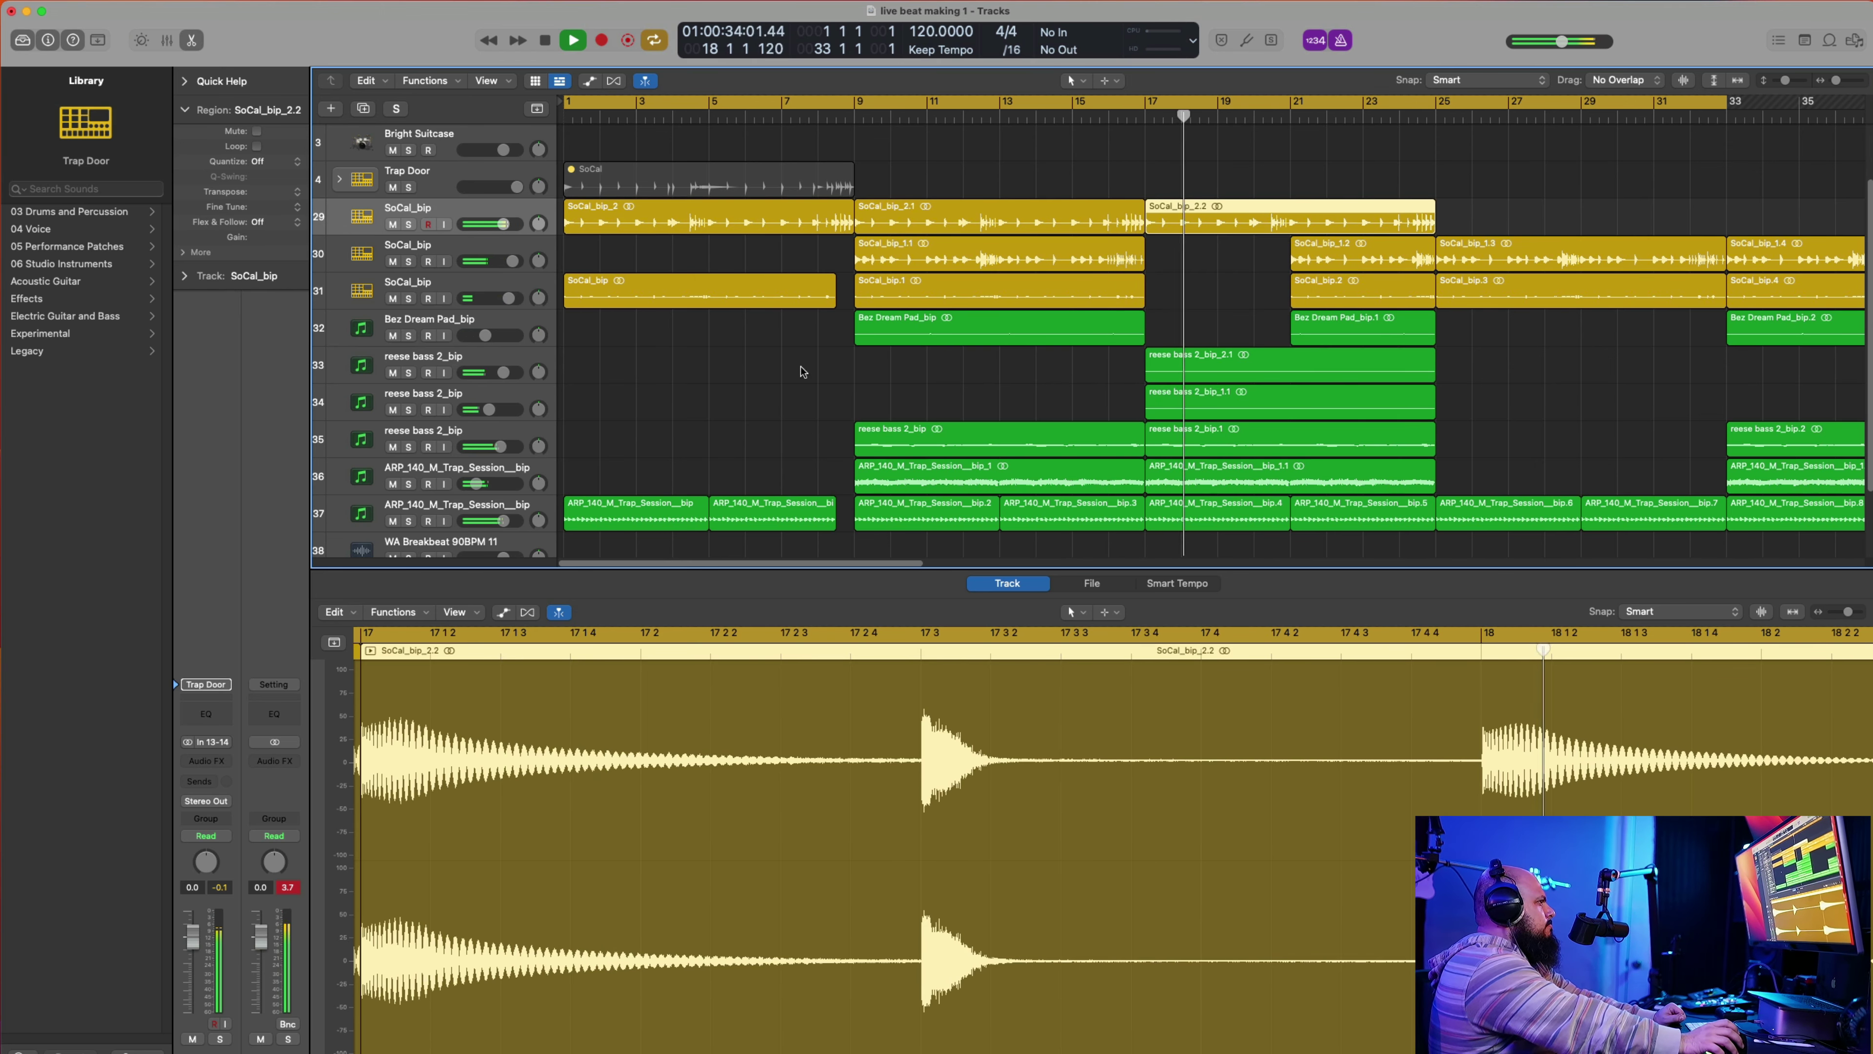
left_click_drag(503, 223, 505, 224)
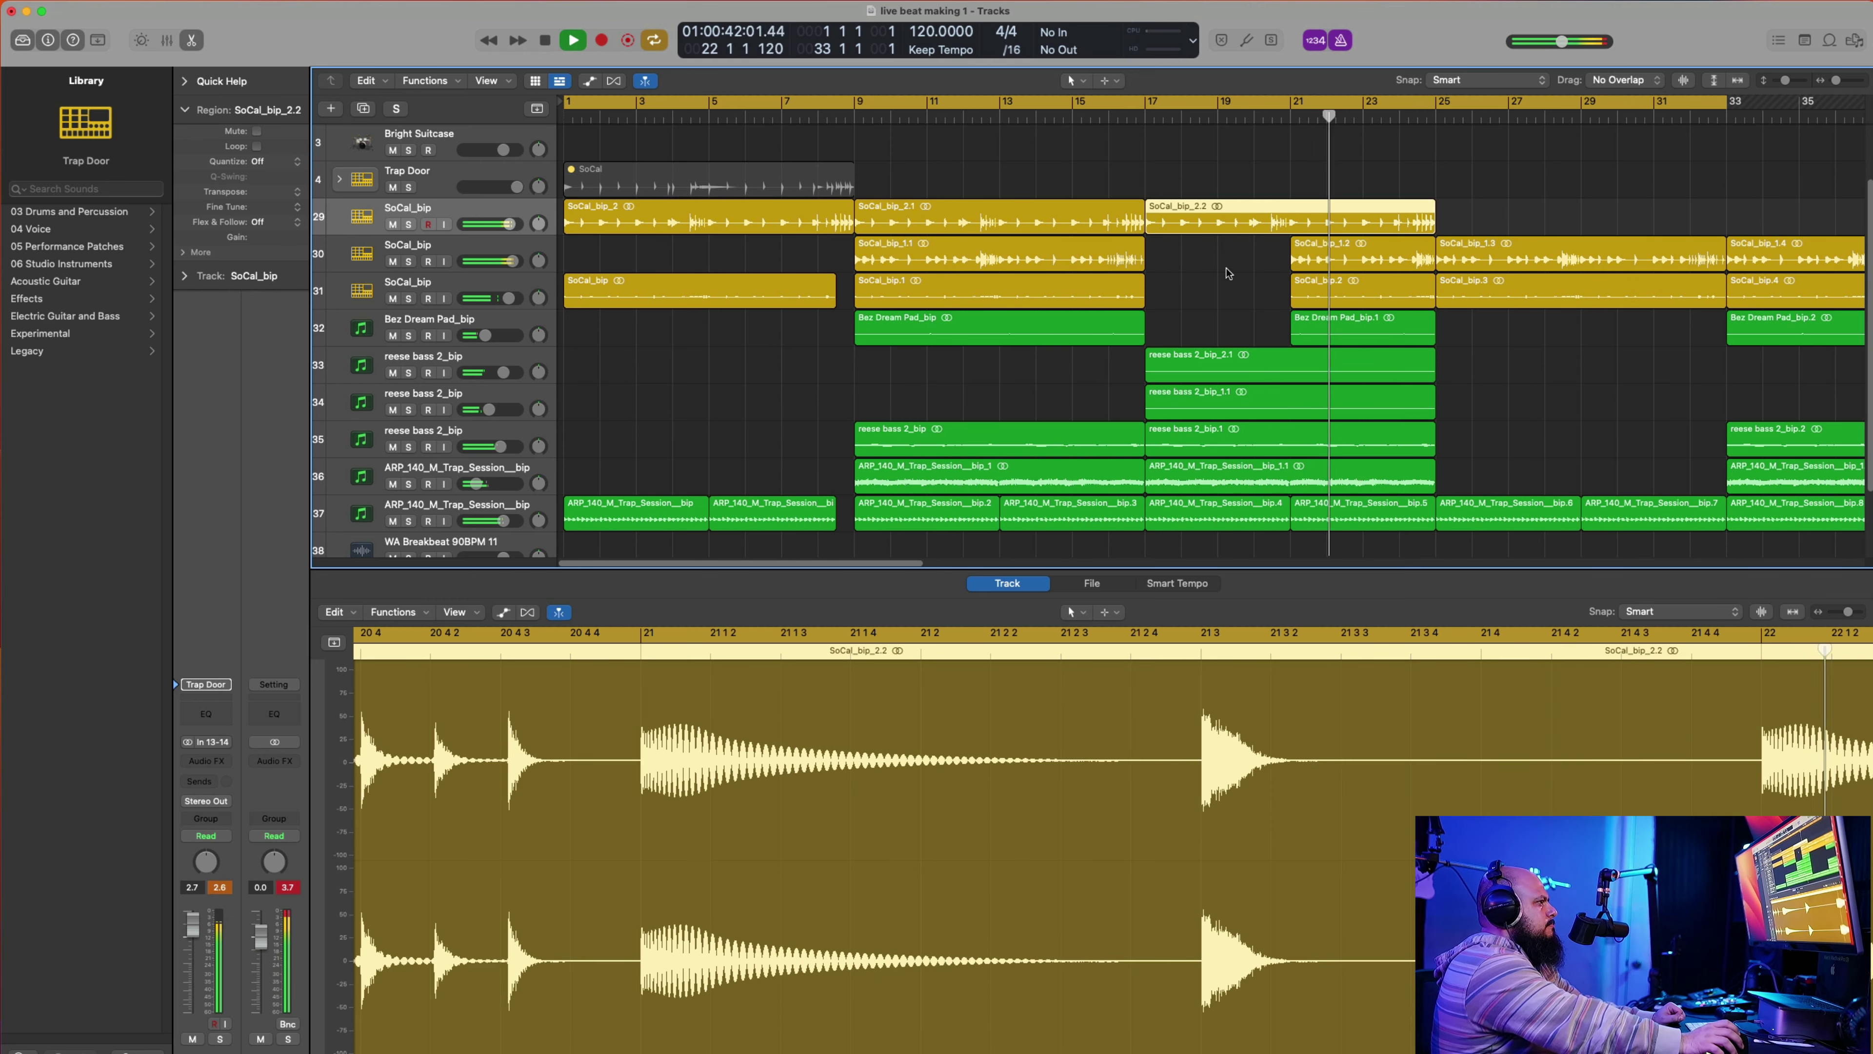
Step: Extend the cycle range to bar 49 and stop playback
scroll(1247, 299, "down", 2)
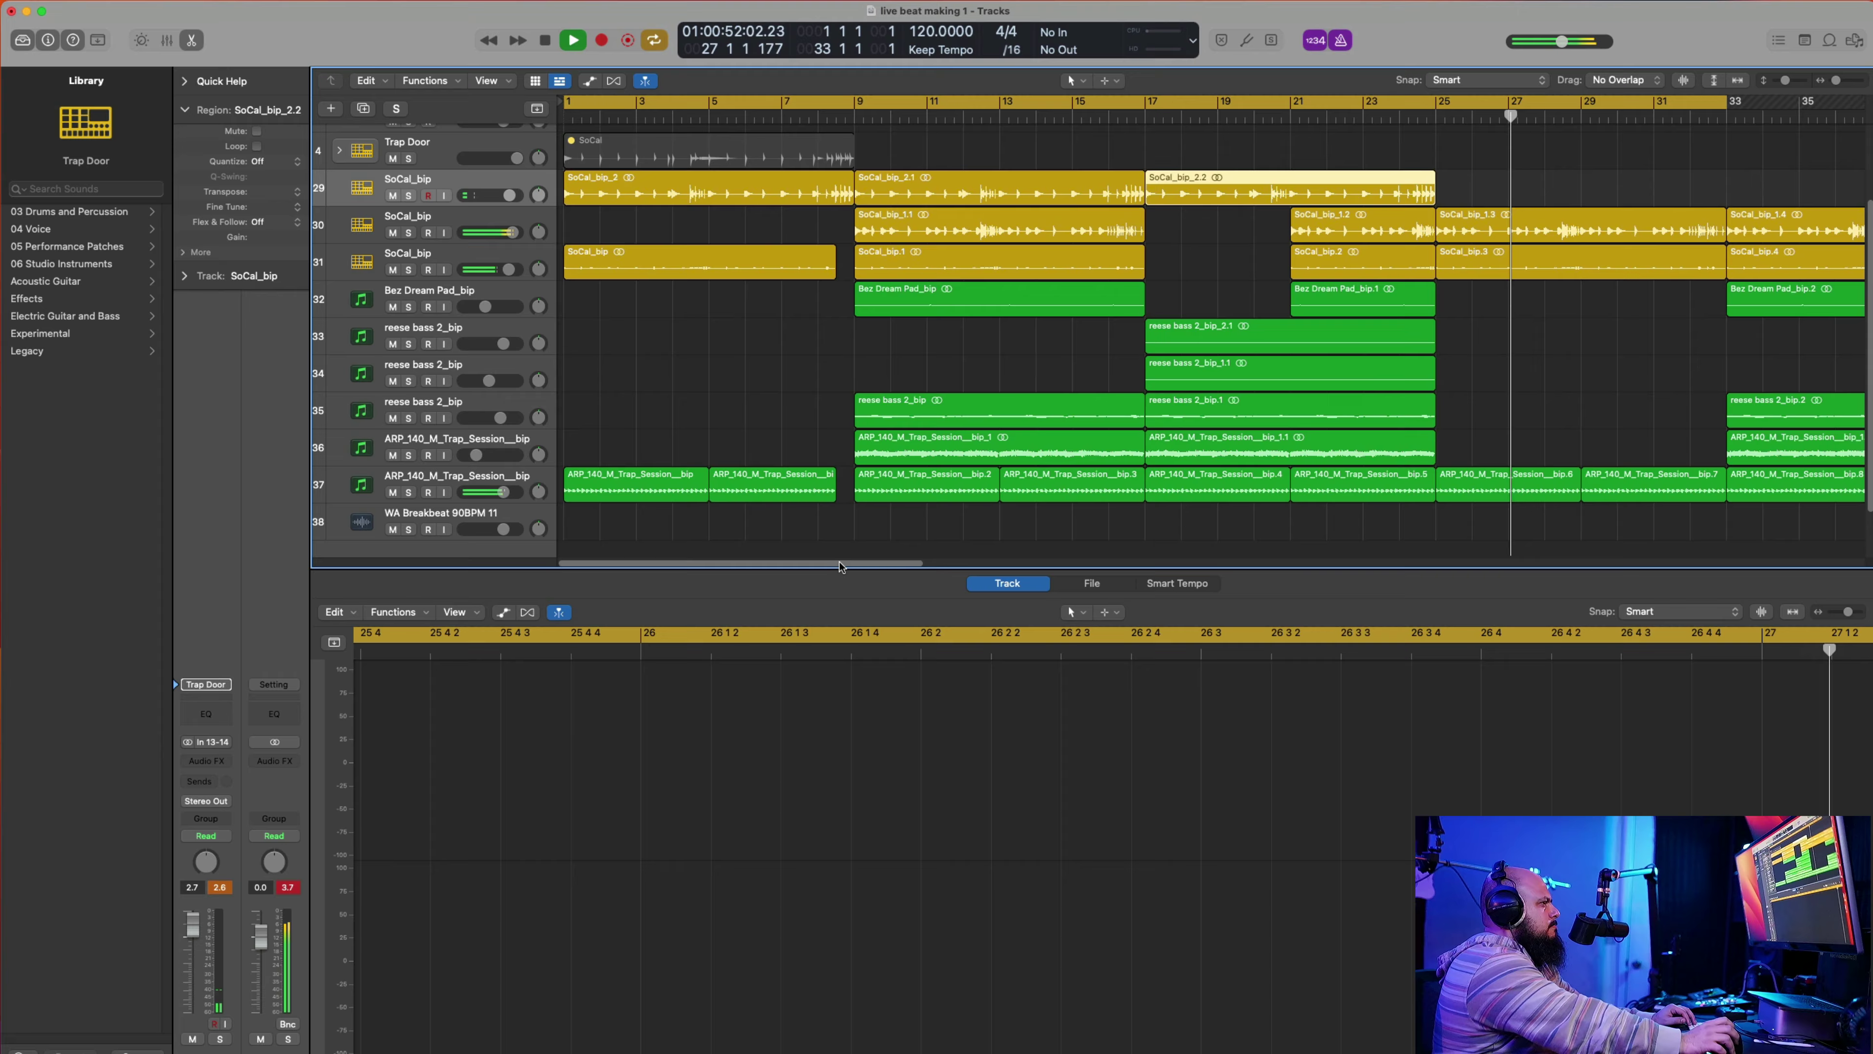
left_click_drag(840, 567, 986, 565)
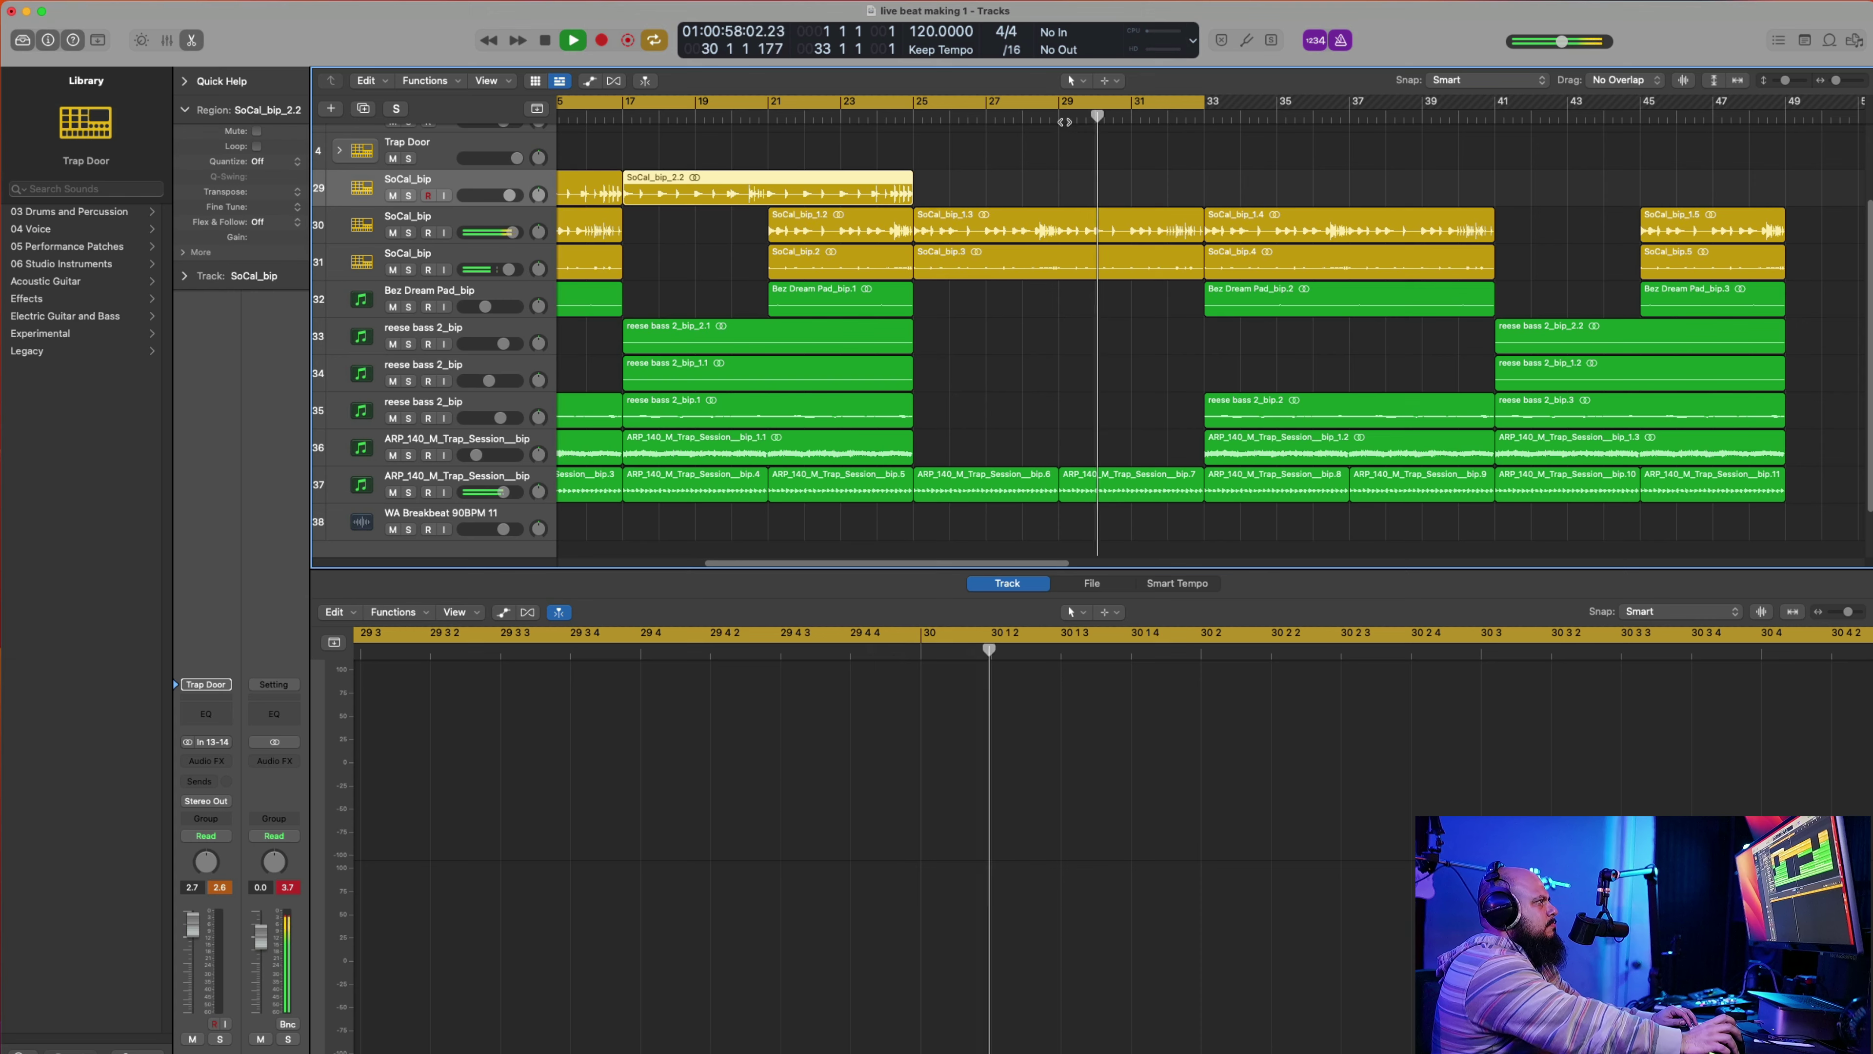
scroll(1094, 517, "down", 1)
scroll(1052, 567, "right", 2)
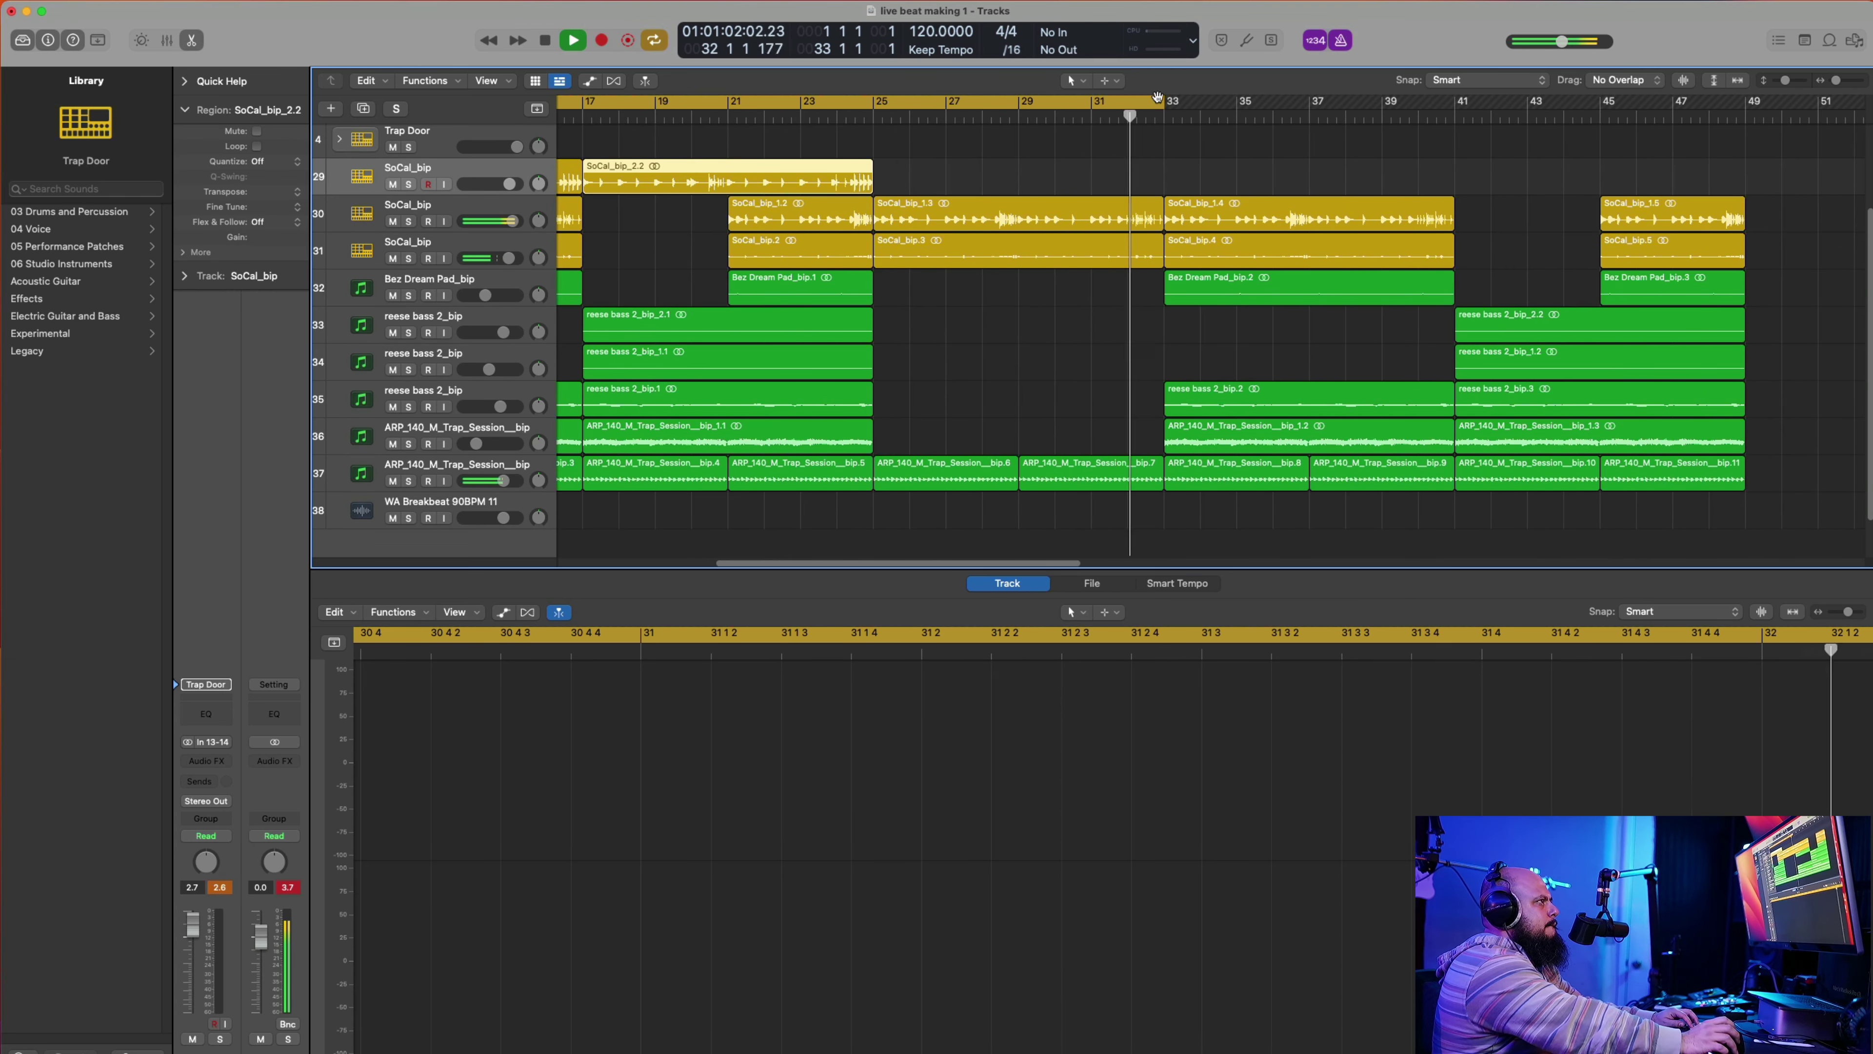
mouse_move(1158, 97)
left_mouse_down()
mouse_move(1176, 119)
mouse_move(1615, 133)
mouse_move(1748, 161)
left_mouse_up()
left_click(851, 152)
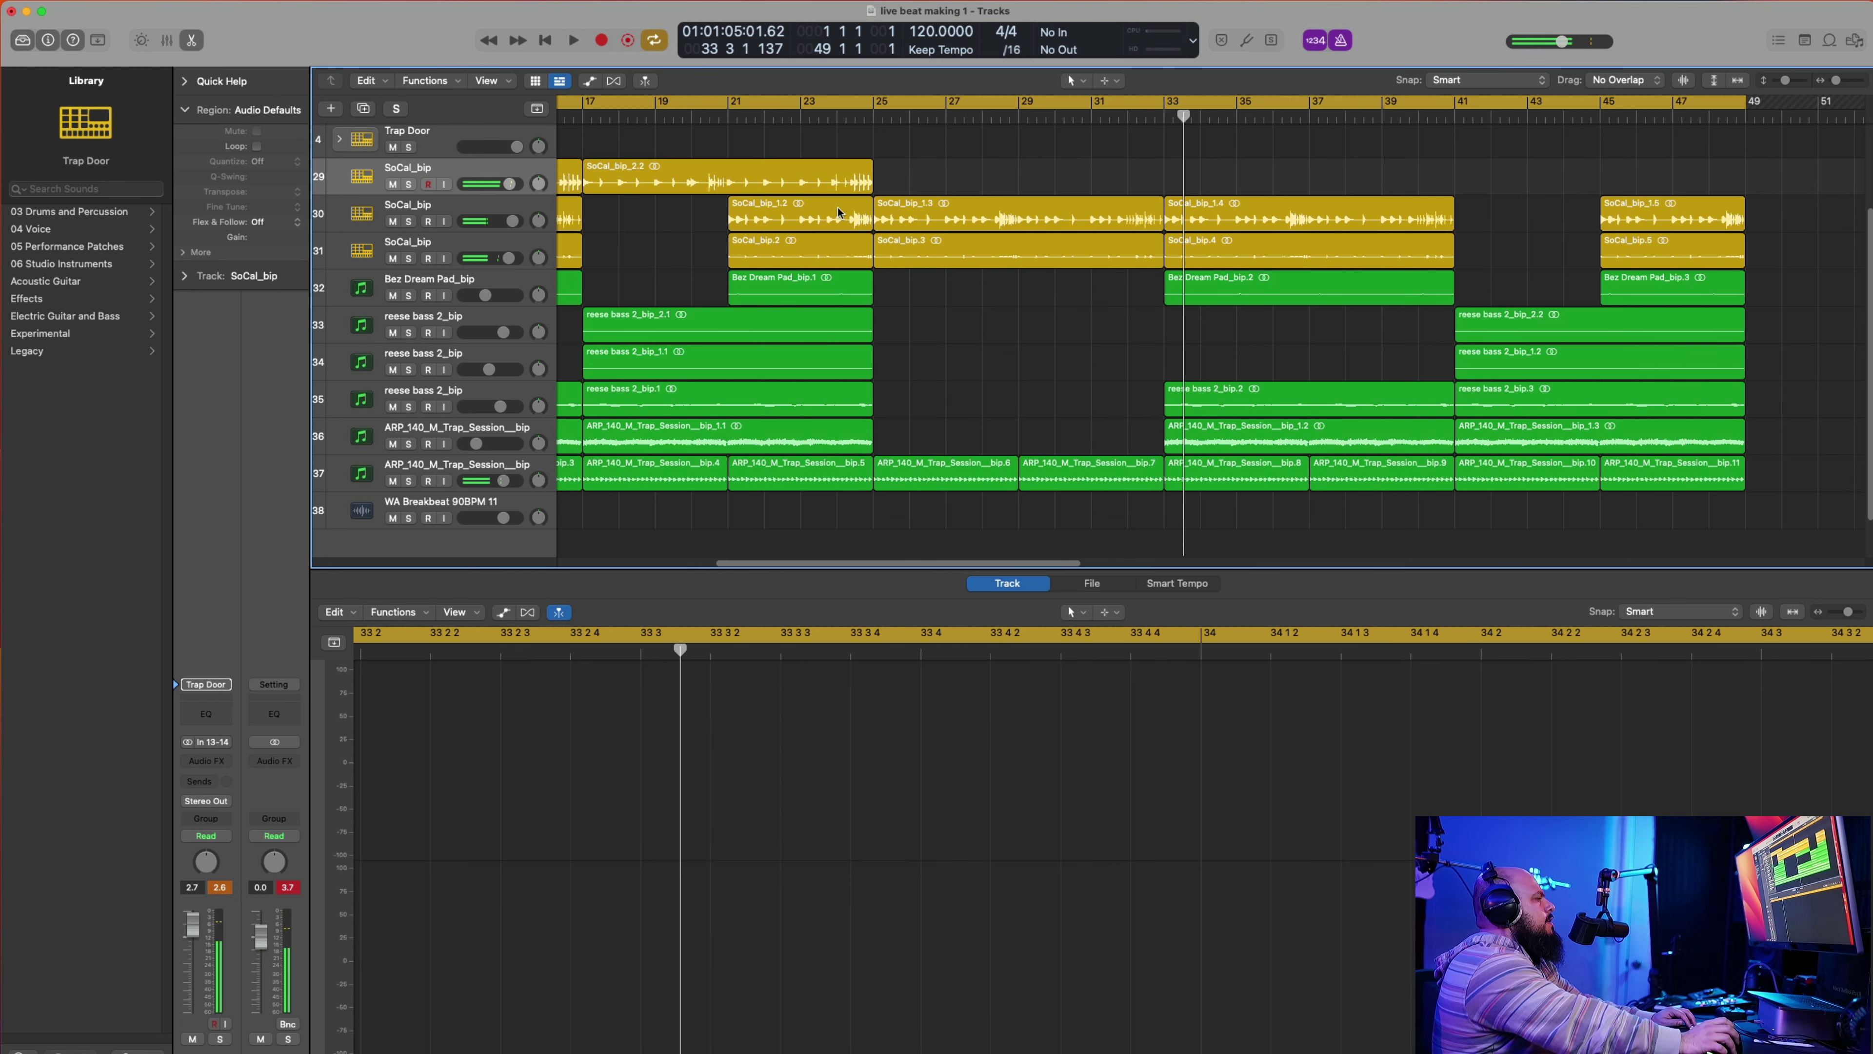
Step: Shift all regions from bar 25 onward eight bars later so they start at bar 33
left_click(765, 186)
mouse_move(1003, 565)
left_mouse_down()
mouse_move(962, 565)
mouse_move(1023, 565)
mouse_move(797, 553)
mouse_move(990, 543)
left_mouse_up()
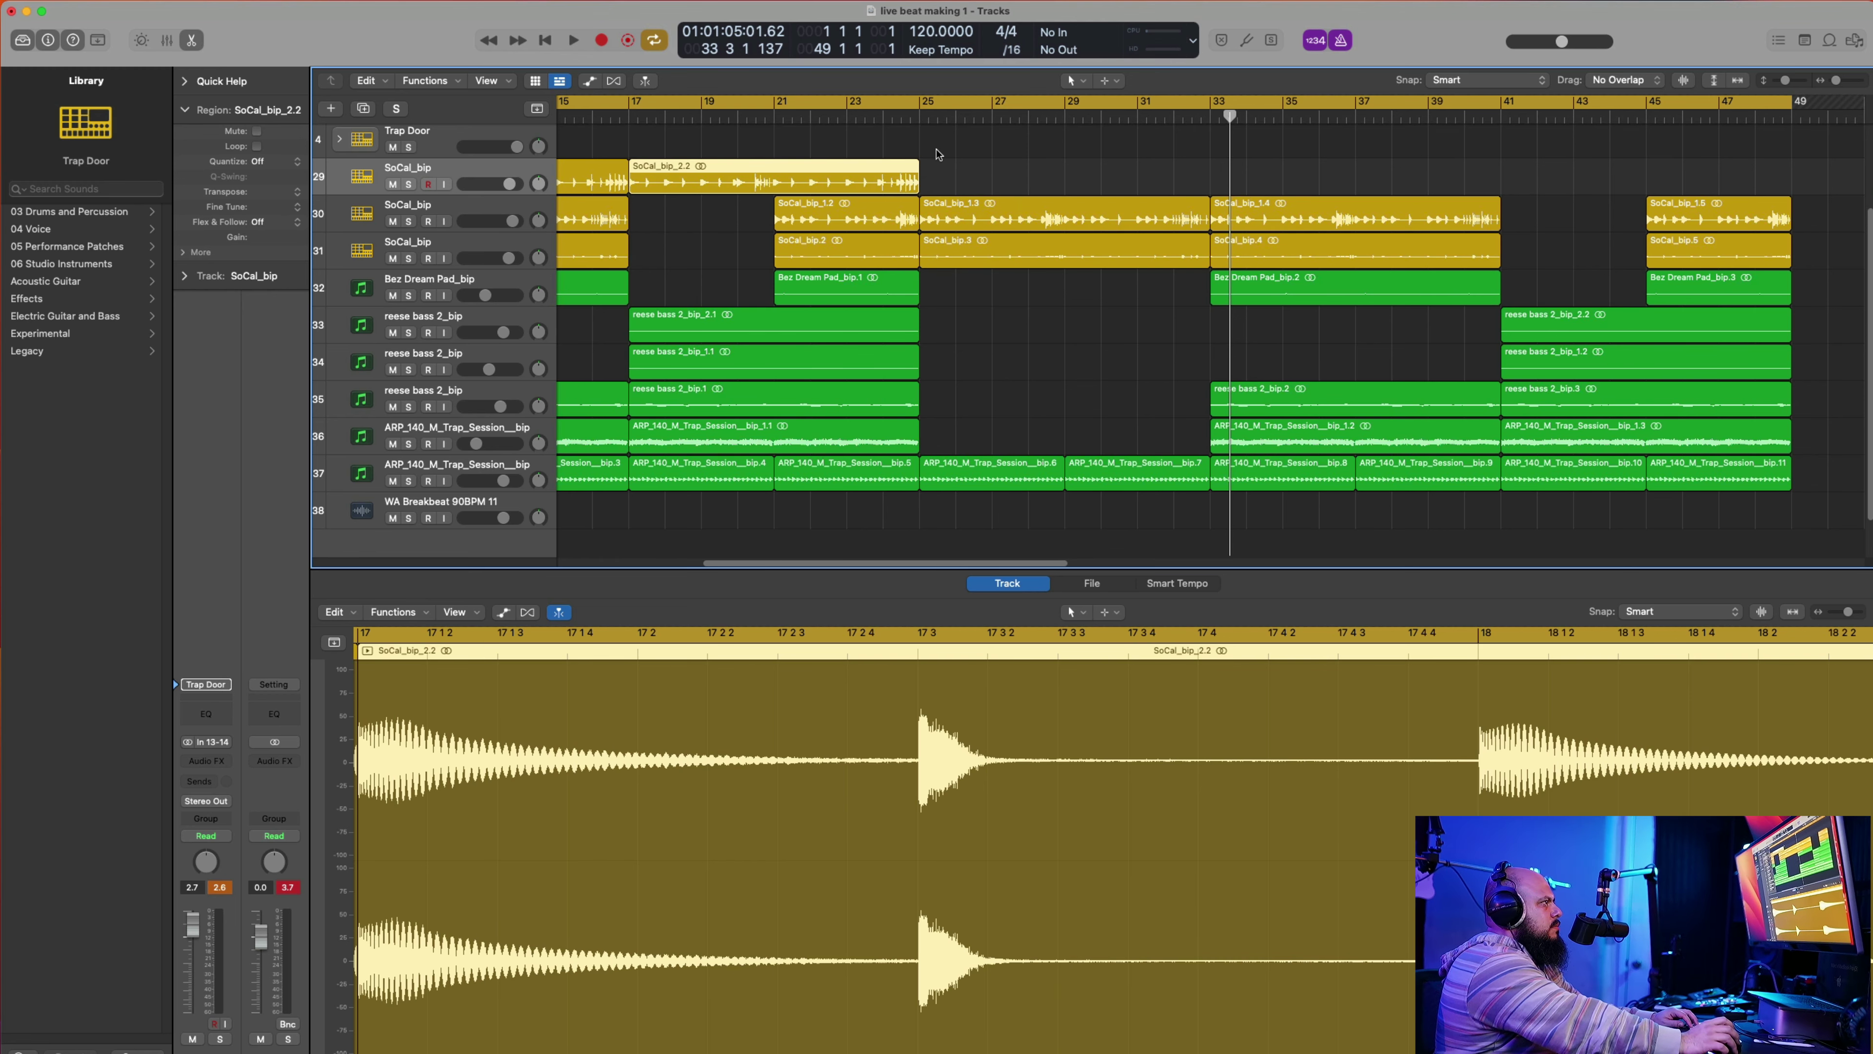
left_click_drag(926, 148, 1762, 515)
left_click_drag(999, 479, 1268, 470)
left_click(1169, 380)
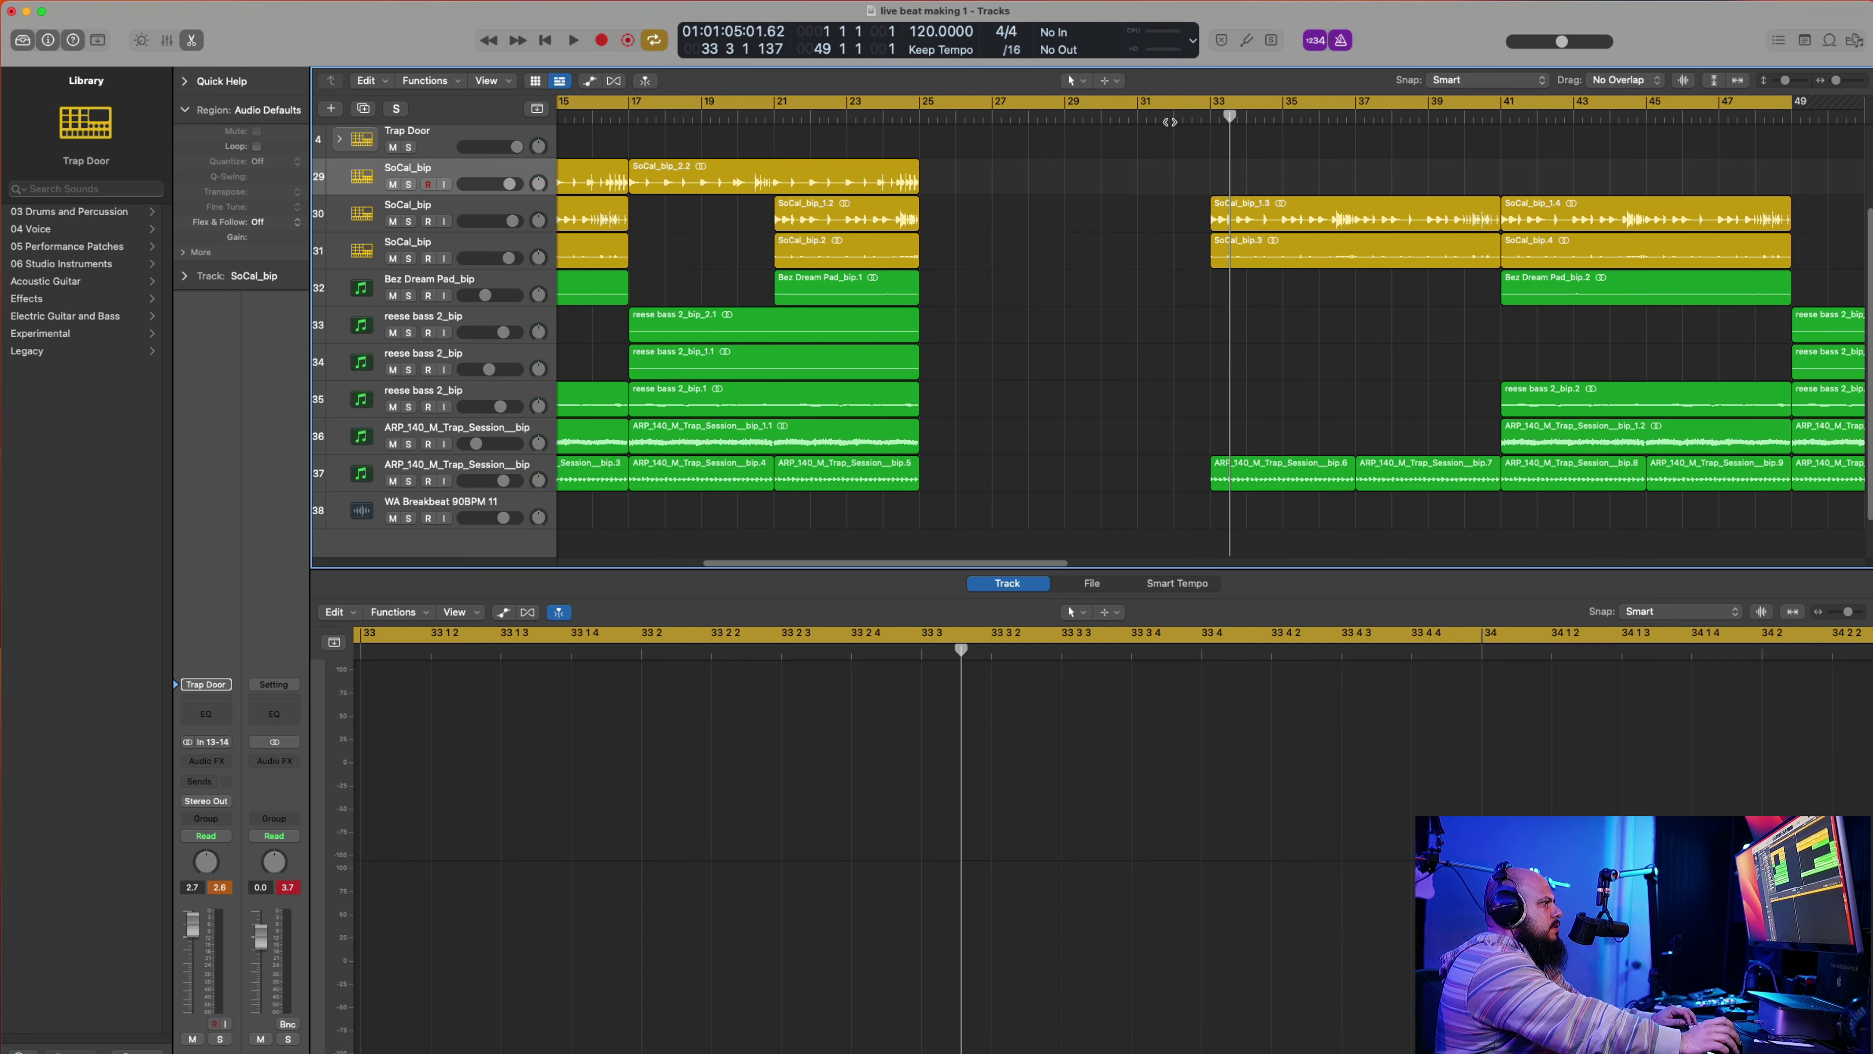
Step: Move the SoCal_bip and ARP_140 regions spanning bars 33 to 41 back to bar 25, and copy them to bar 33
left_click_drag(1220, 182, 1155, 487)
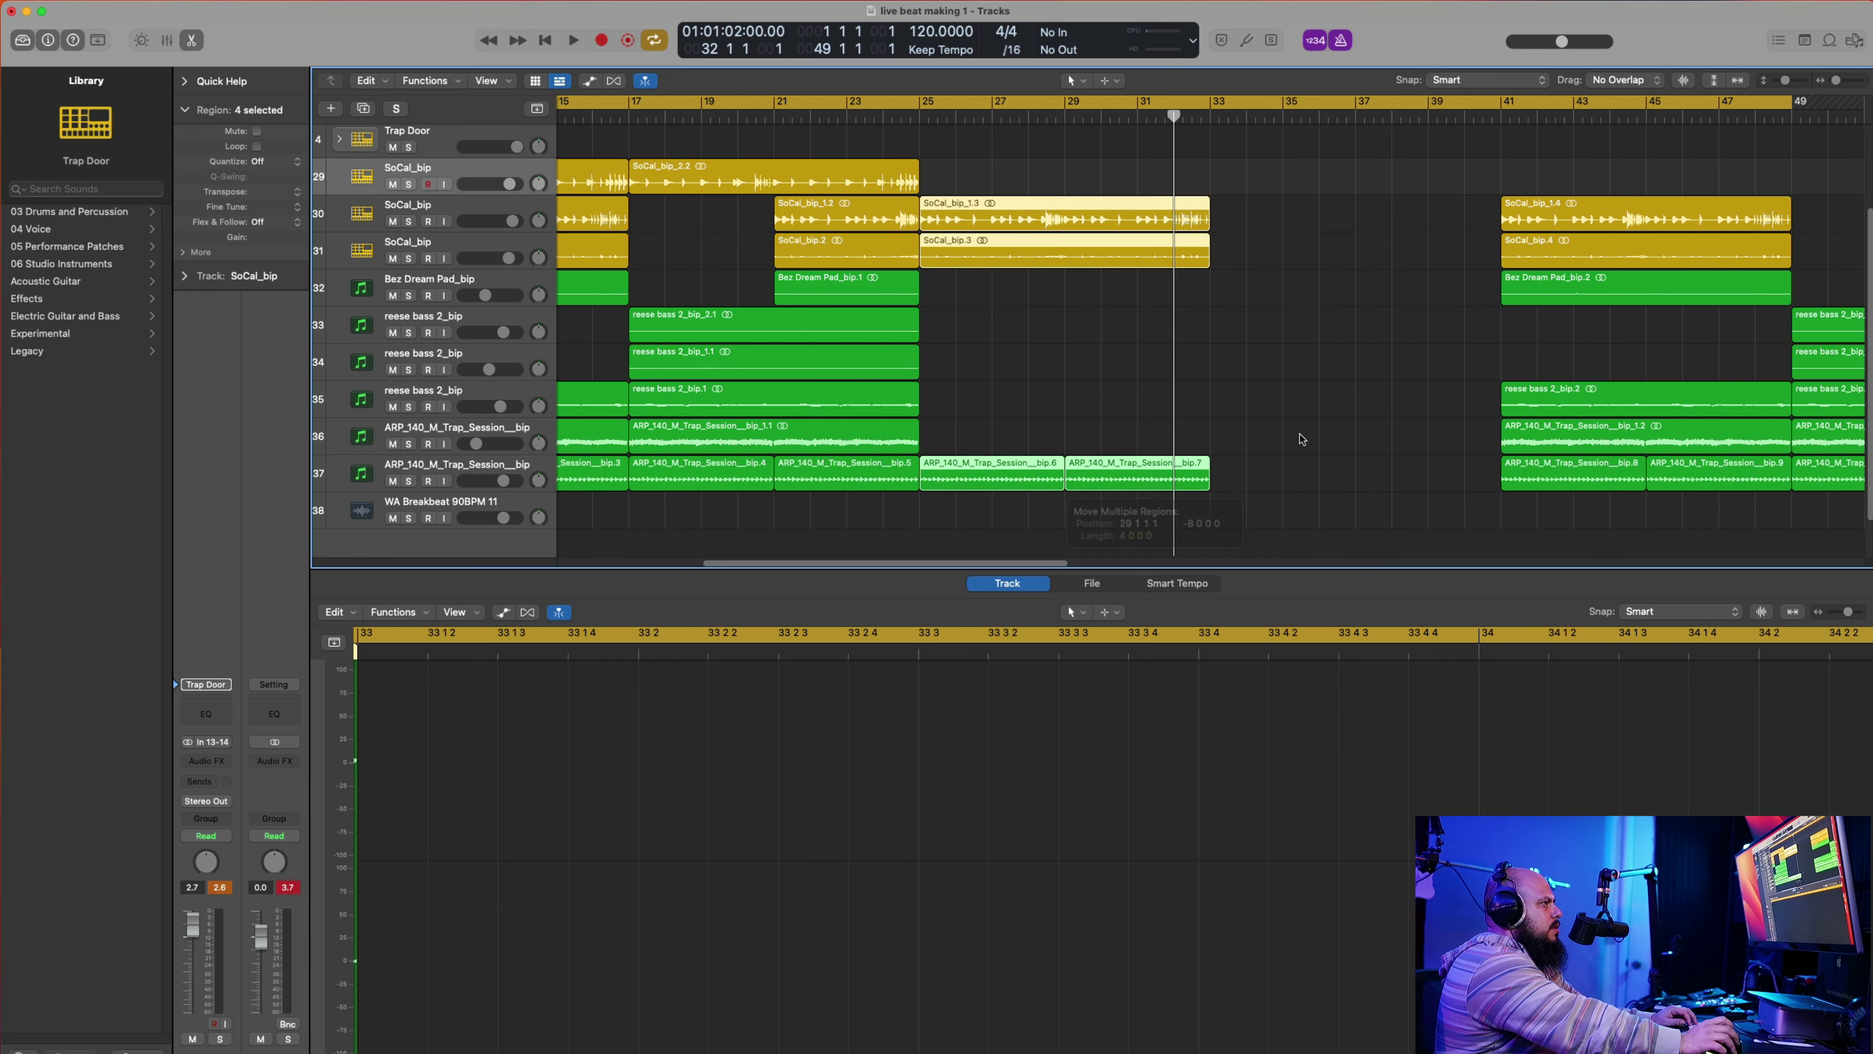
left_click(1236, 231)
left_click_drag(1268, 190, 1252, 486)
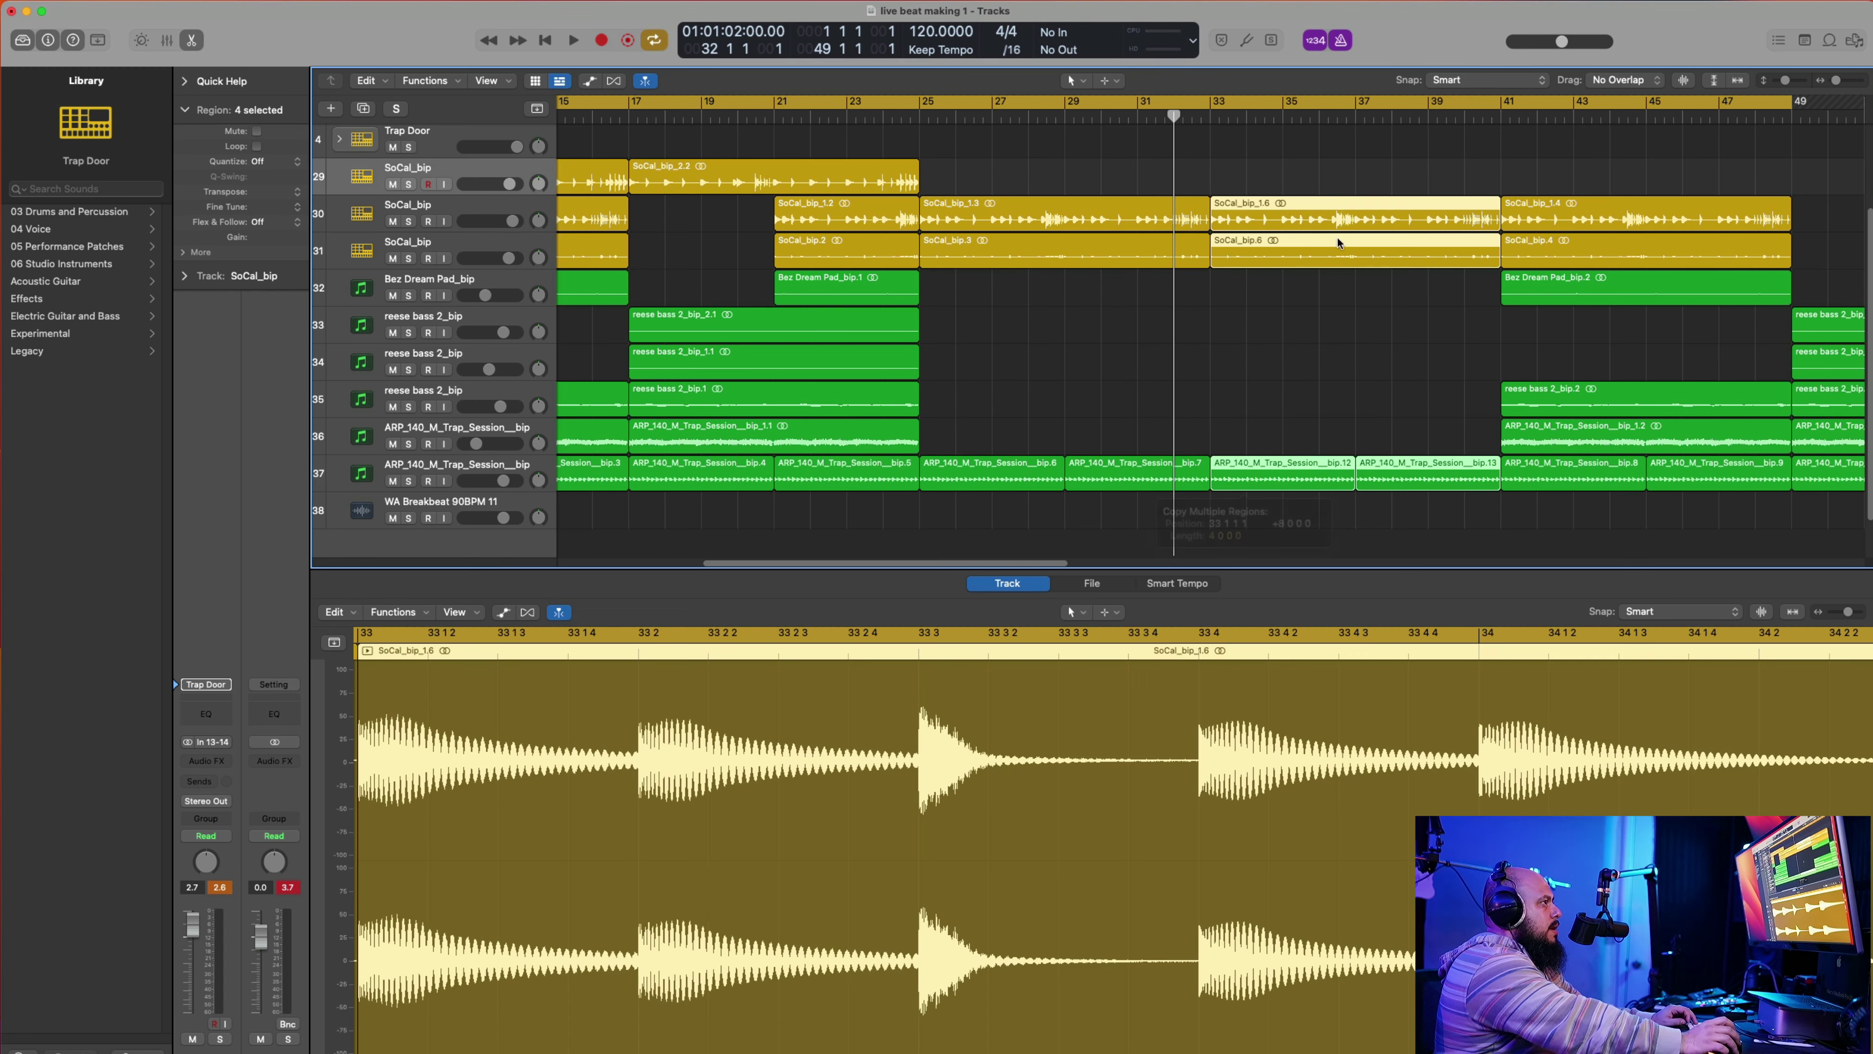
Step: Place the playhead at bar 33 and set the cycle range to bars 33 to 41
left_click(1220, 119)
left_click(1211, 114)
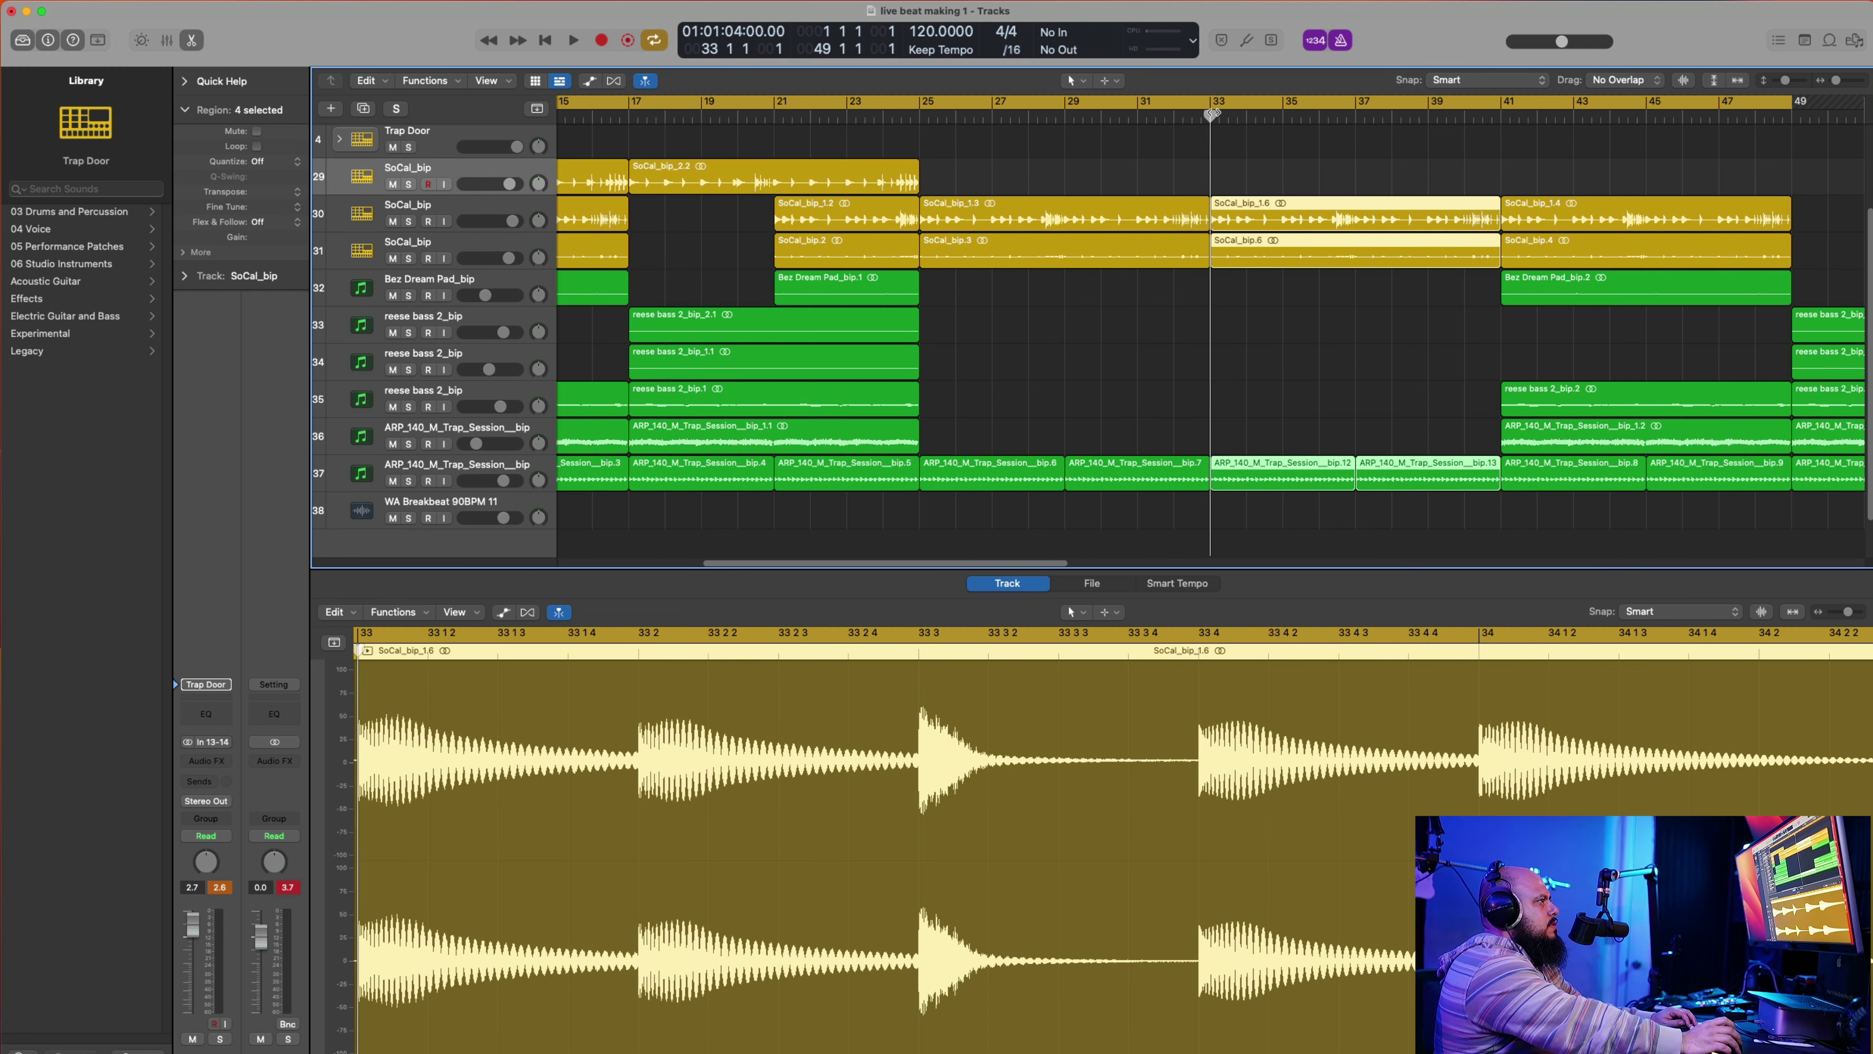
left_click(1214, 107)
left_click_drag(1215, 104, 1501, 106)
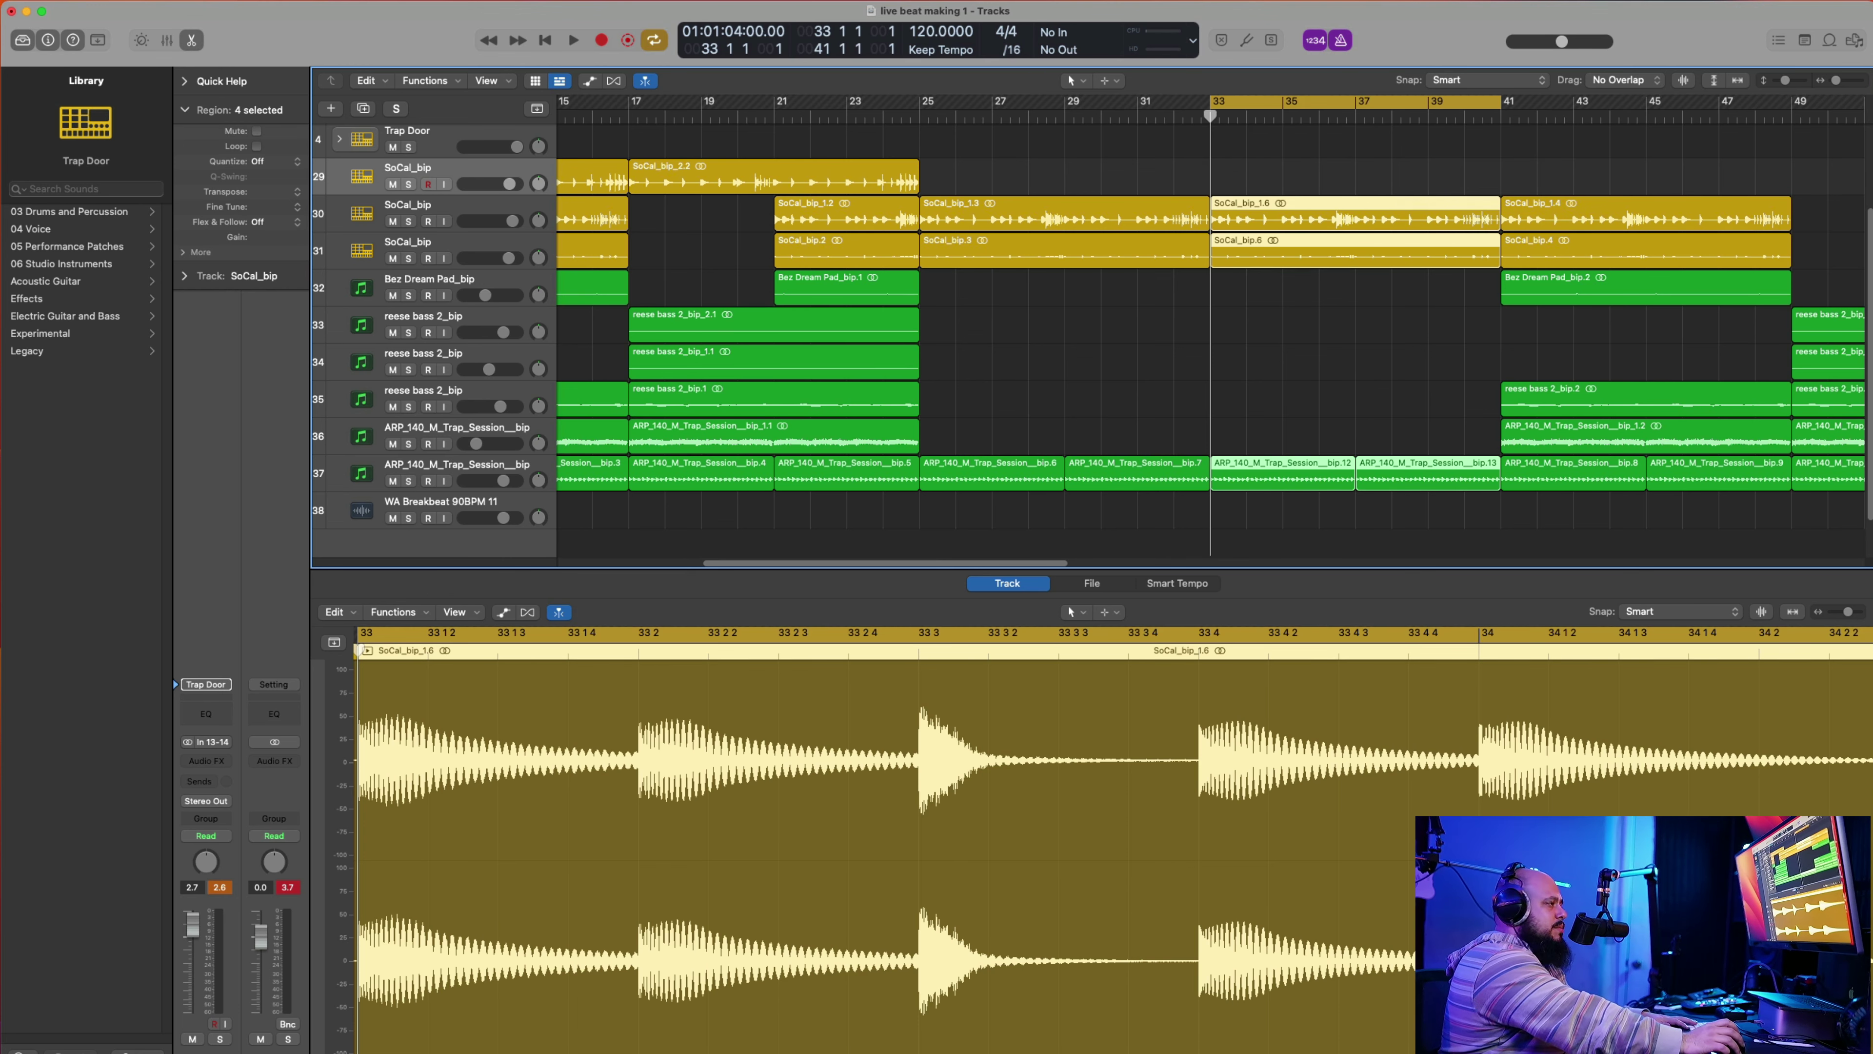
Step: Unmute the two reese bass 2 MIDI regions at bars 25 and 33 on the Bez Dream Pad track
scroll(866, 380, "up", 3)
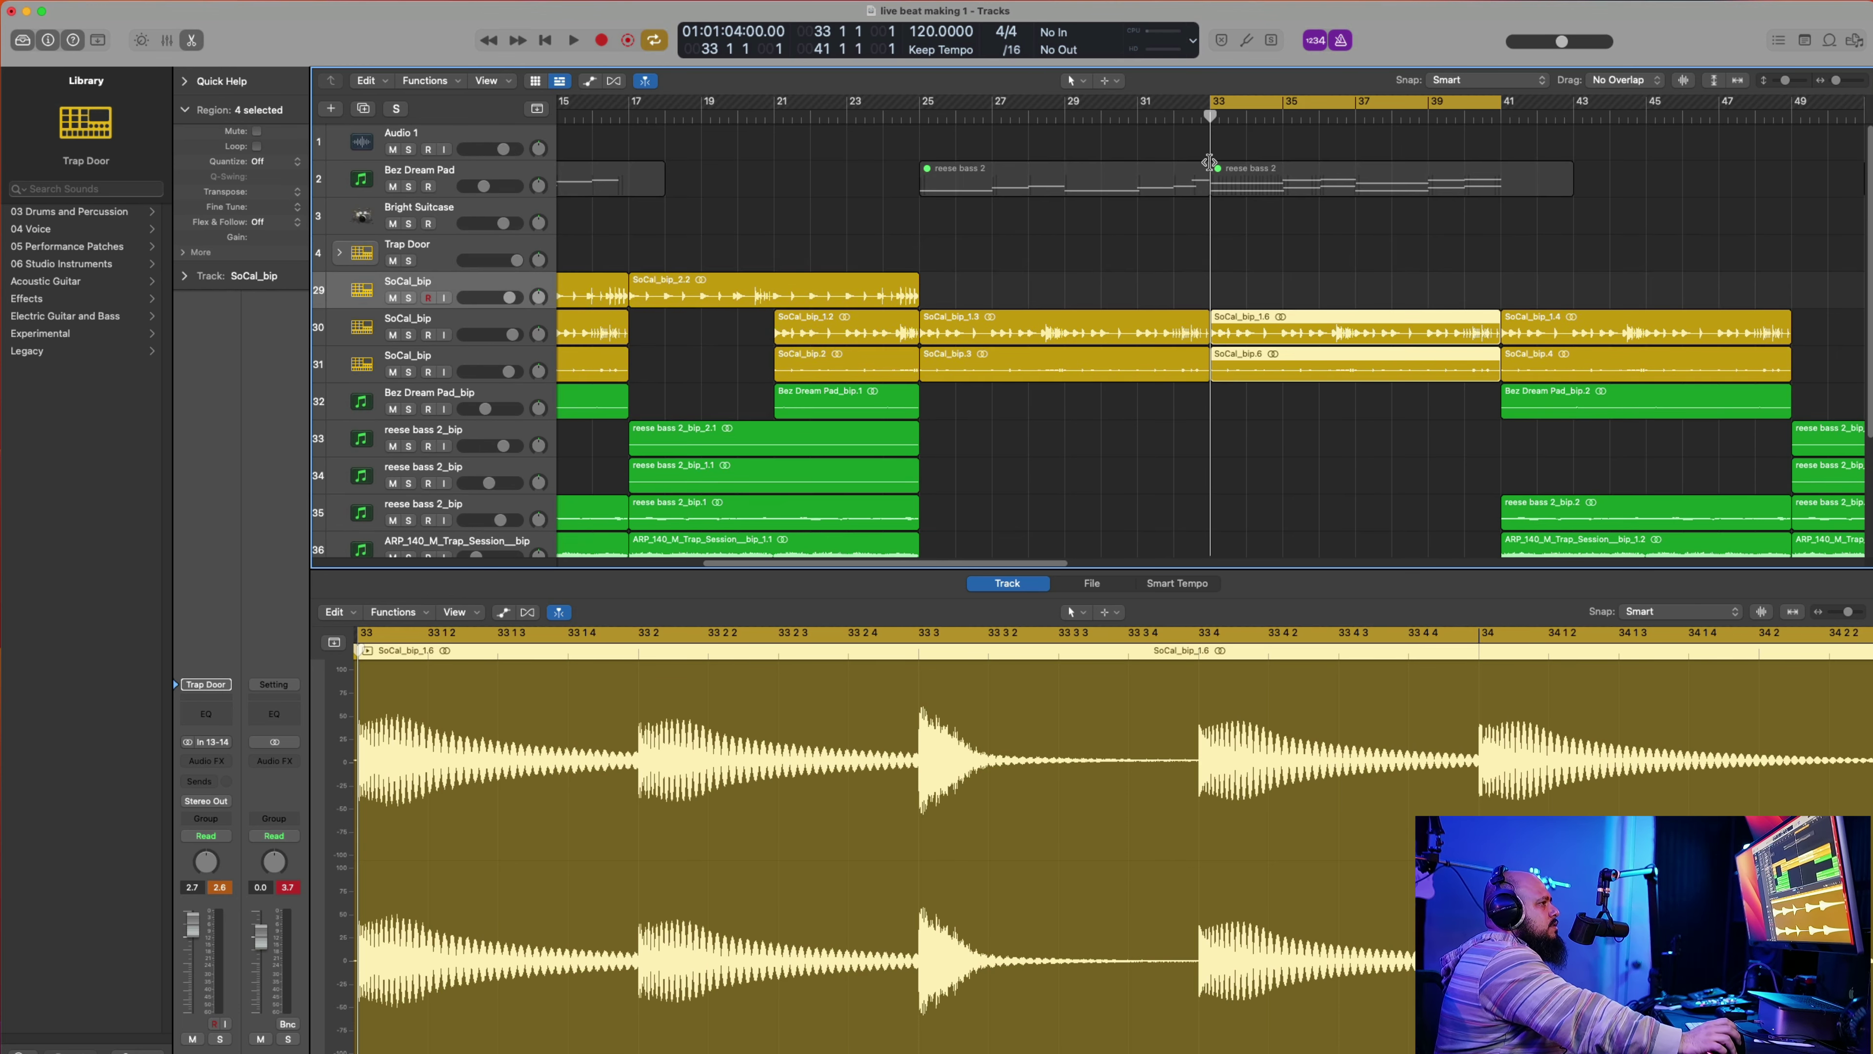
left_click(1354, 188)
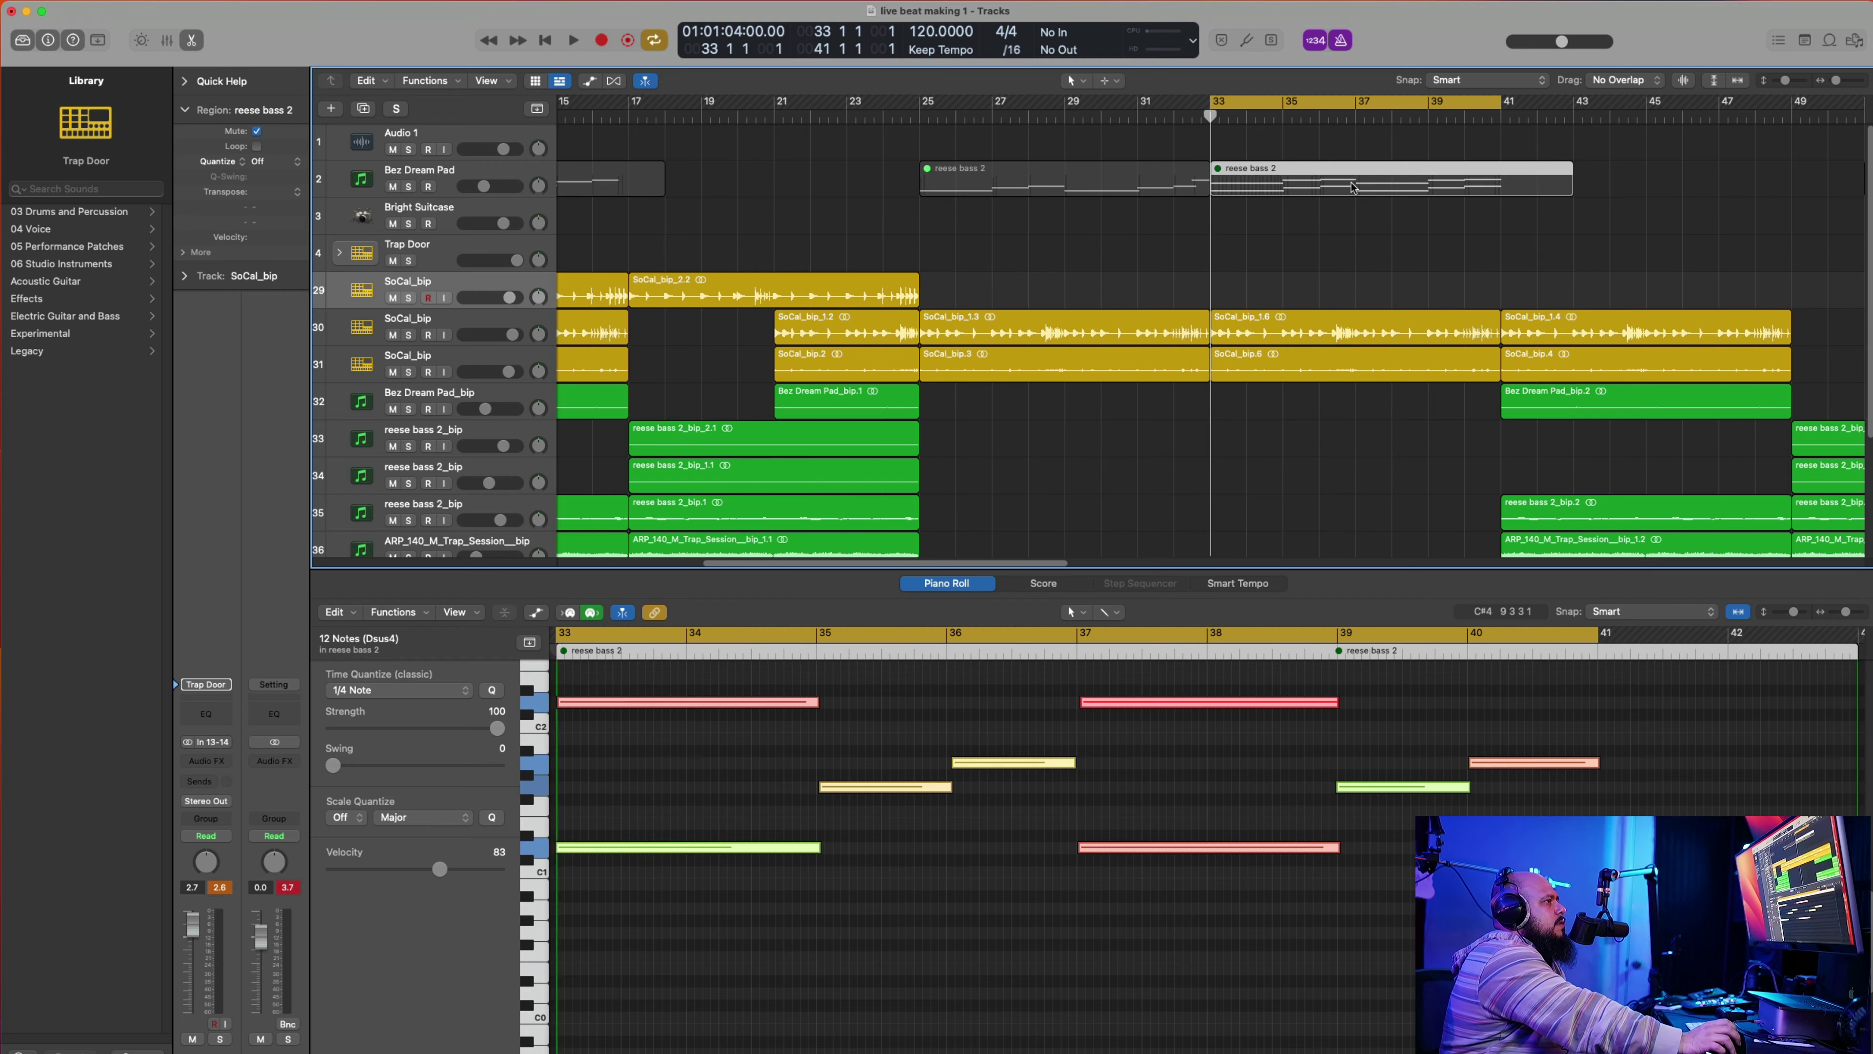
left_click(1133, 185, "shift")
right_click(1410, 169)
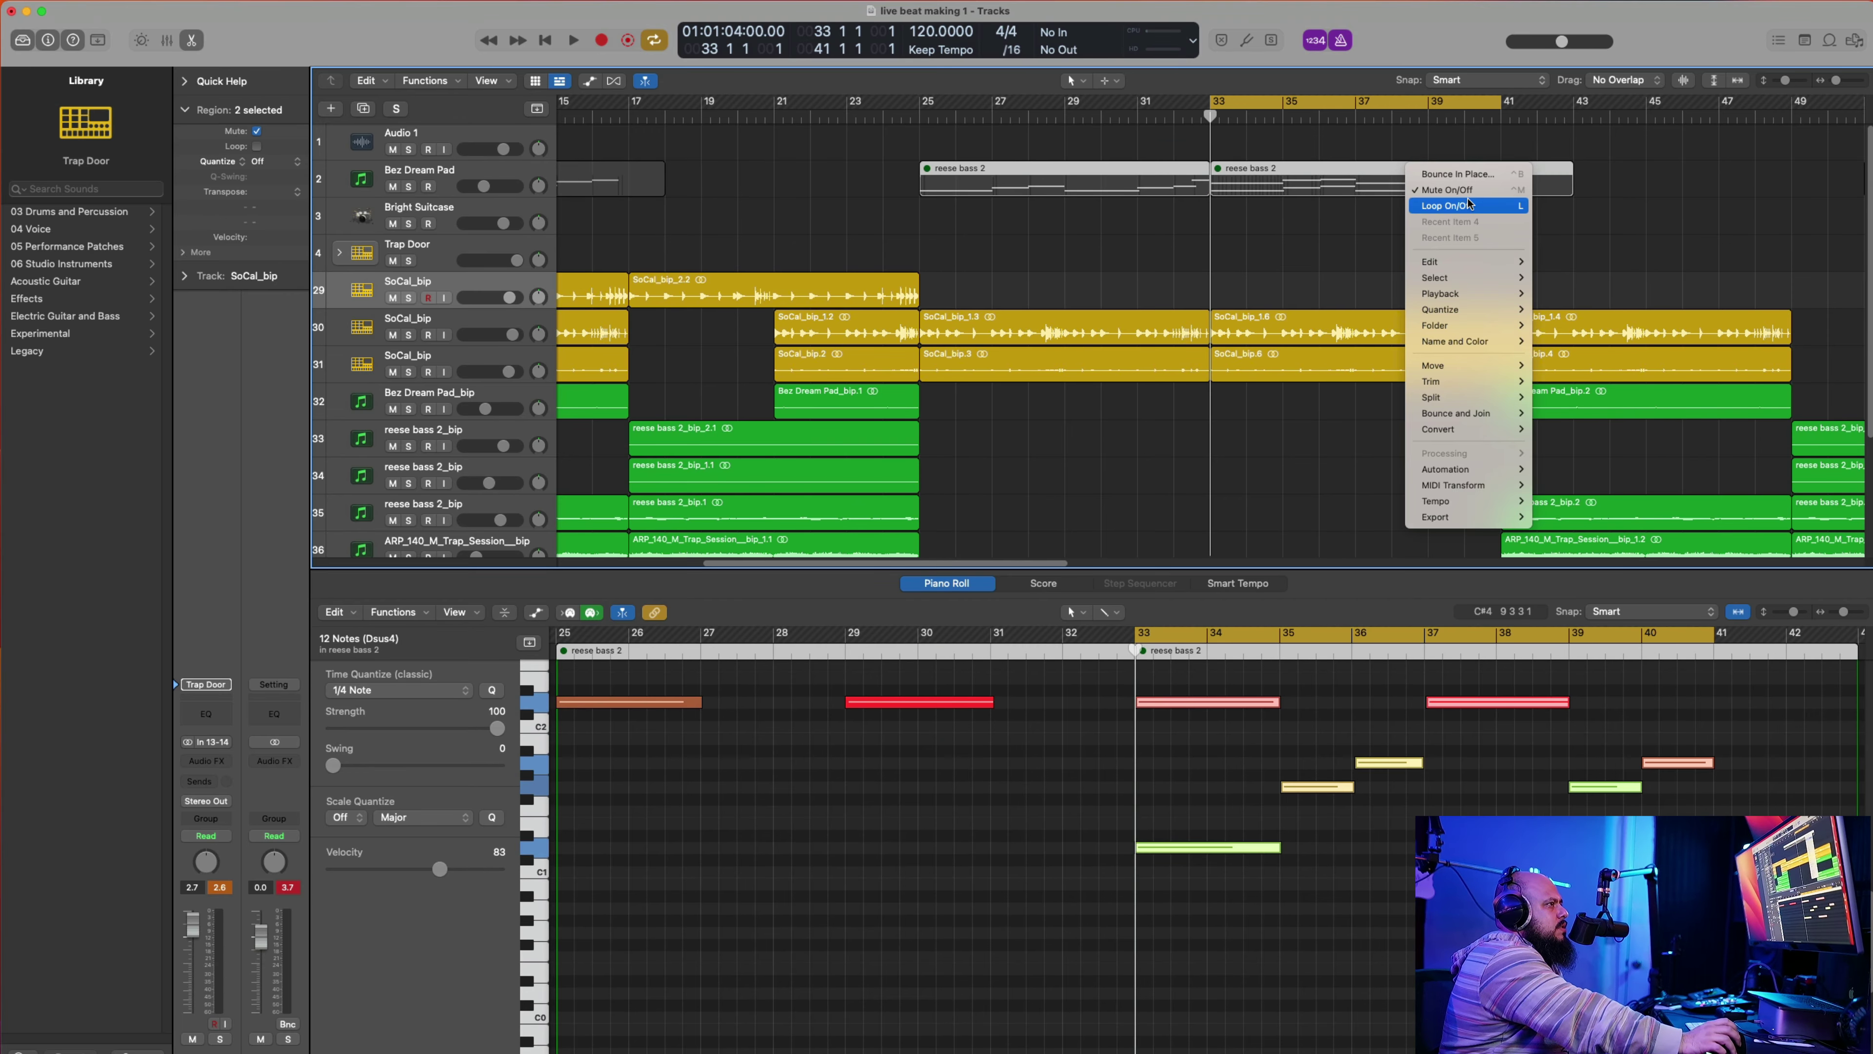
left_click(1469, 194)
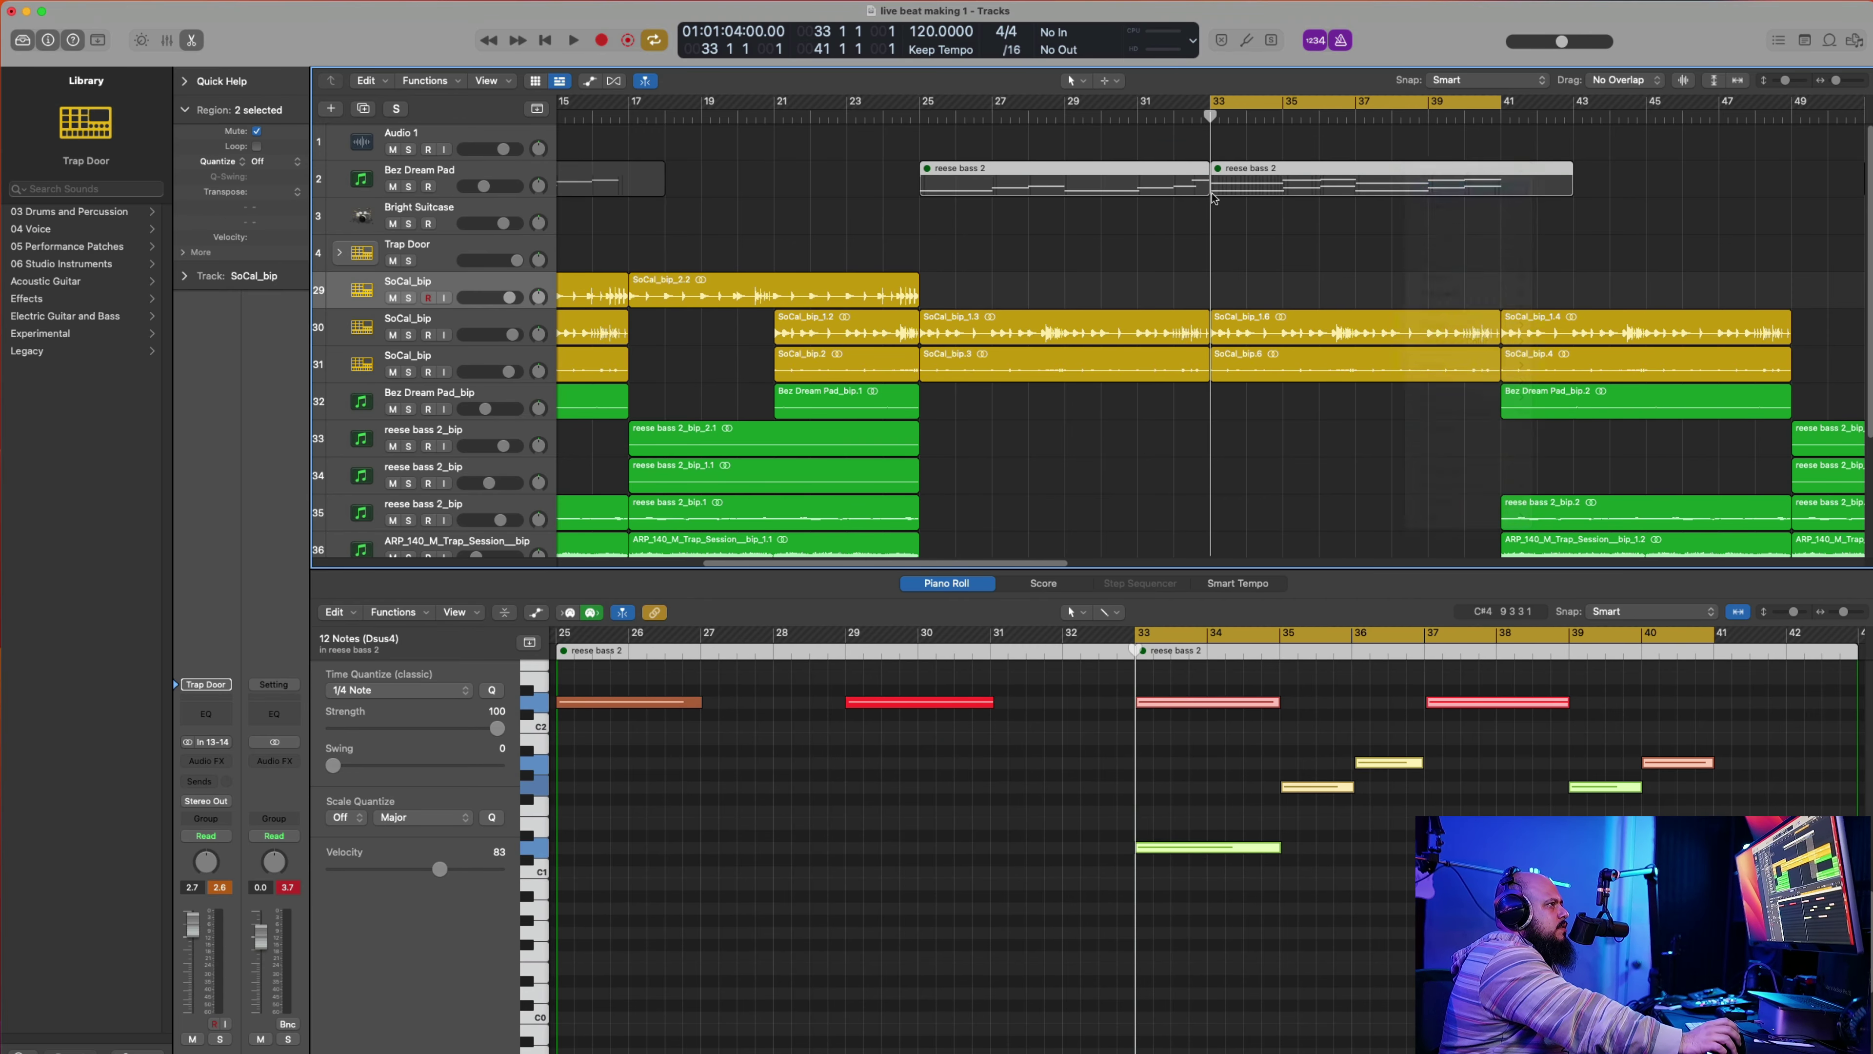
Step: Open Serum on the Bez Dream Pad track, start playback from bar 33, and solo the track
left_click(357, 183)
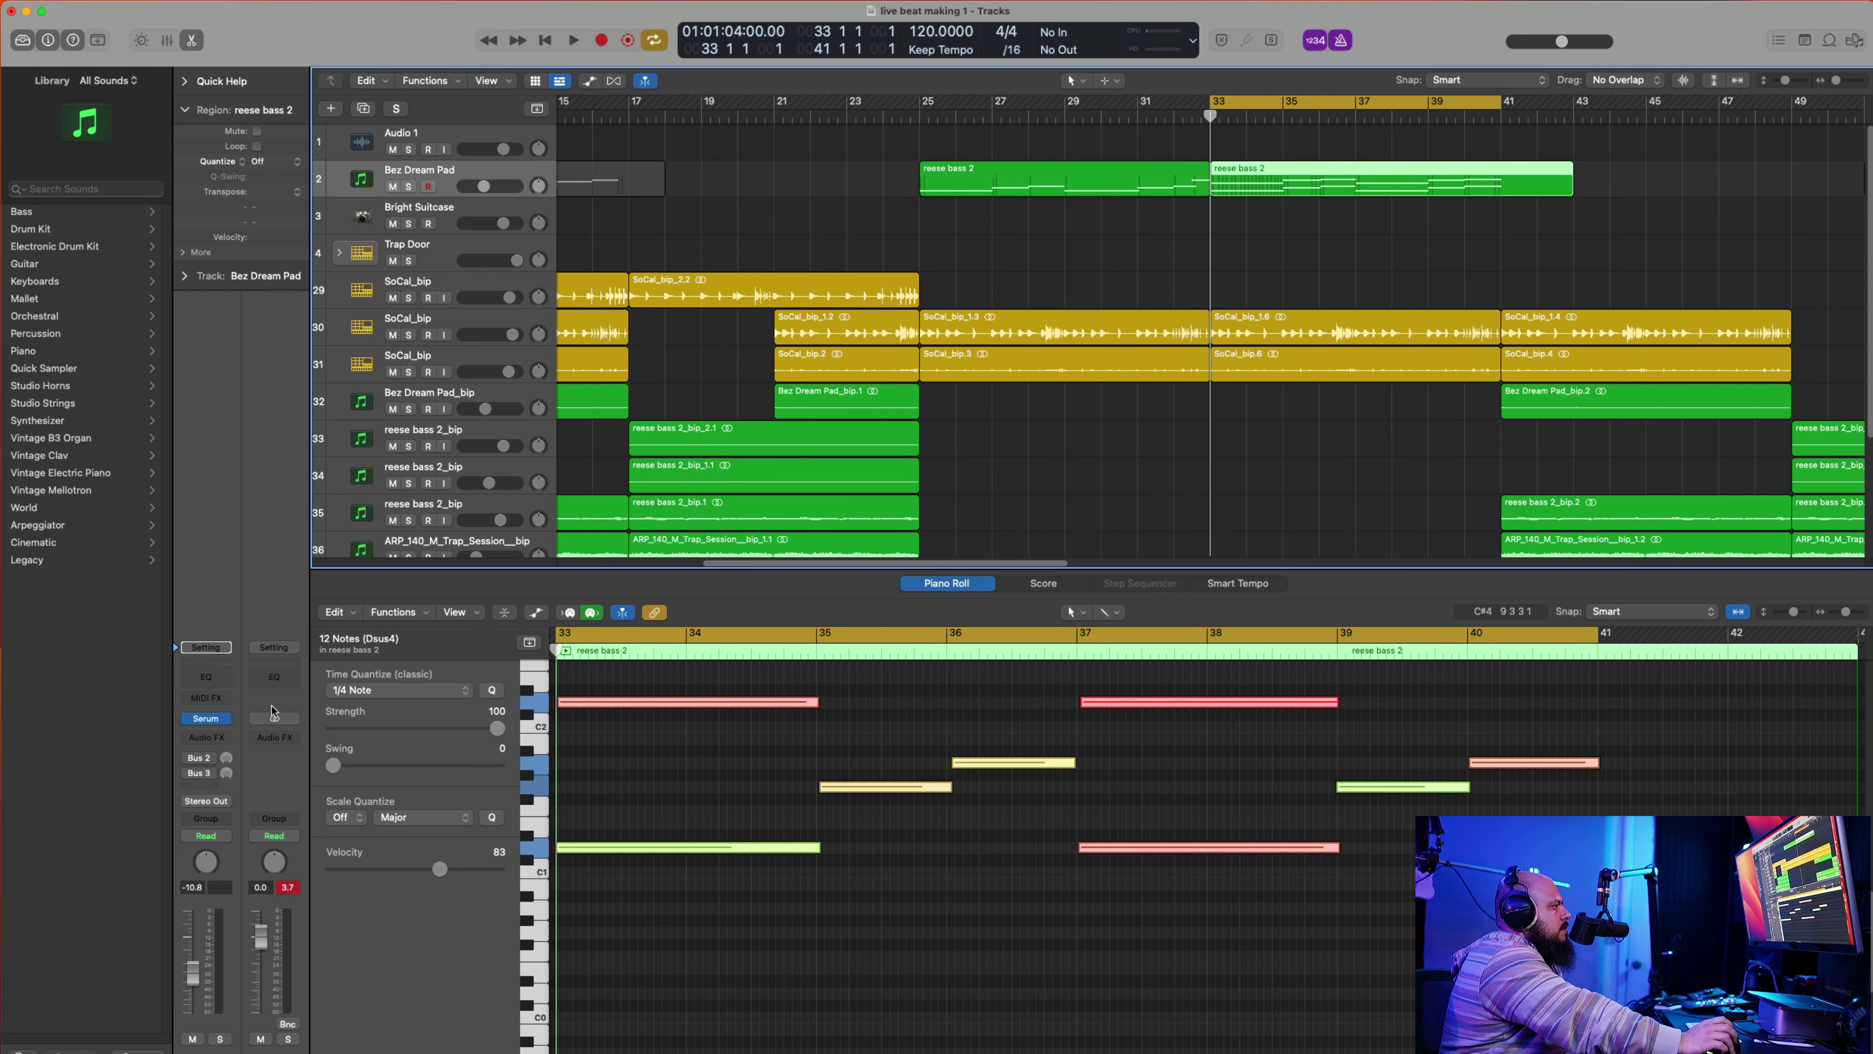
left_click(208, 719)
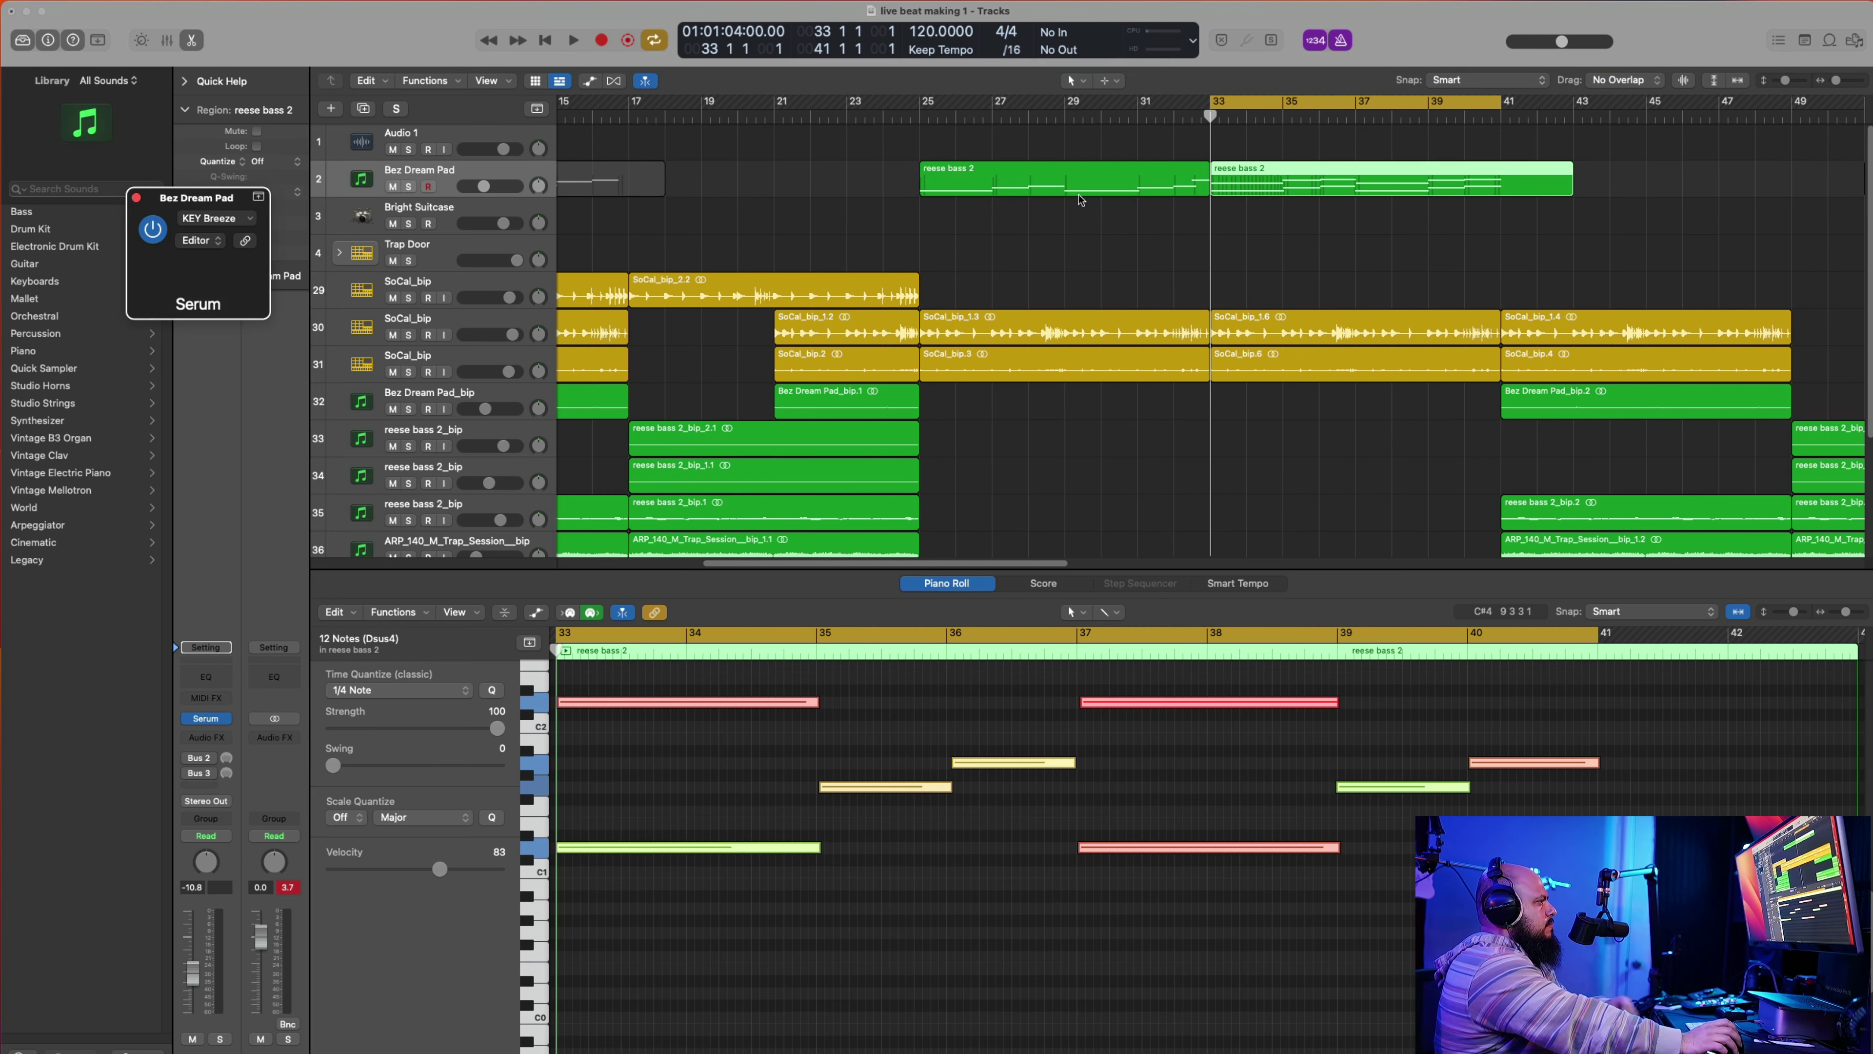
key("space")
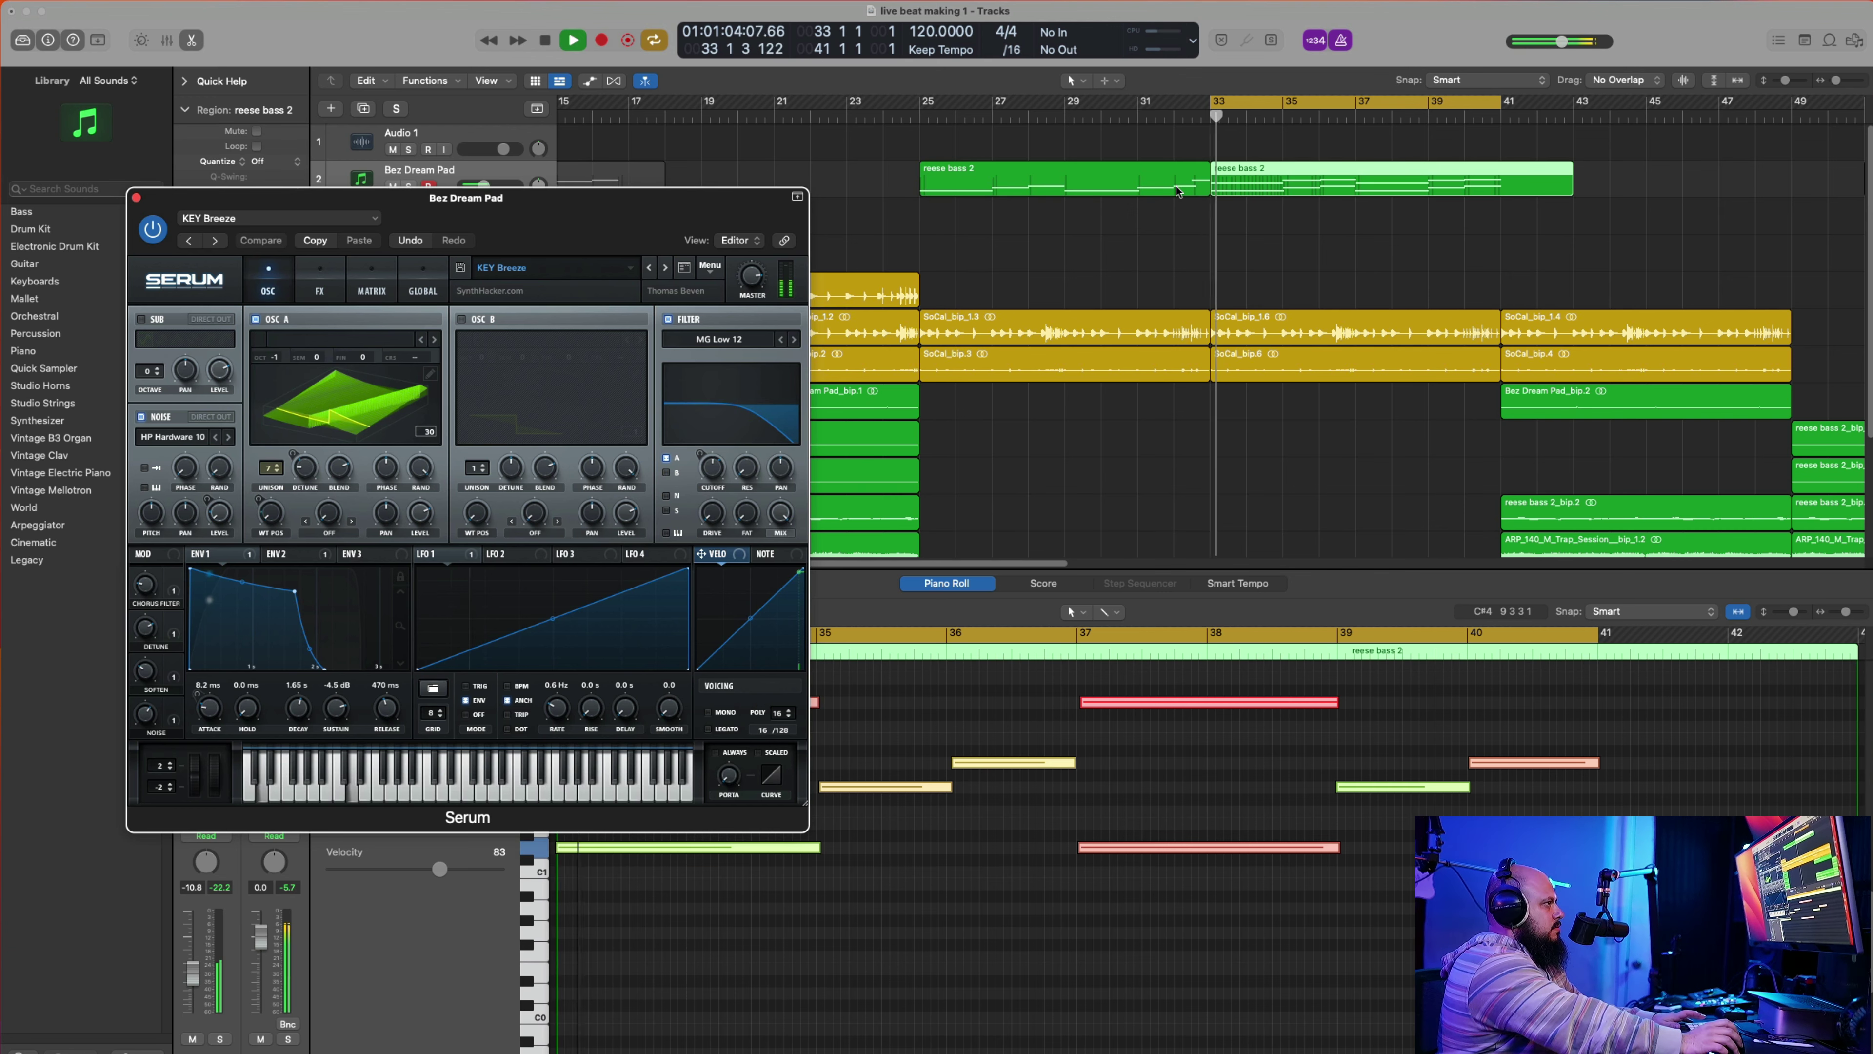
left_click_drag(632, 206, 638, 361)
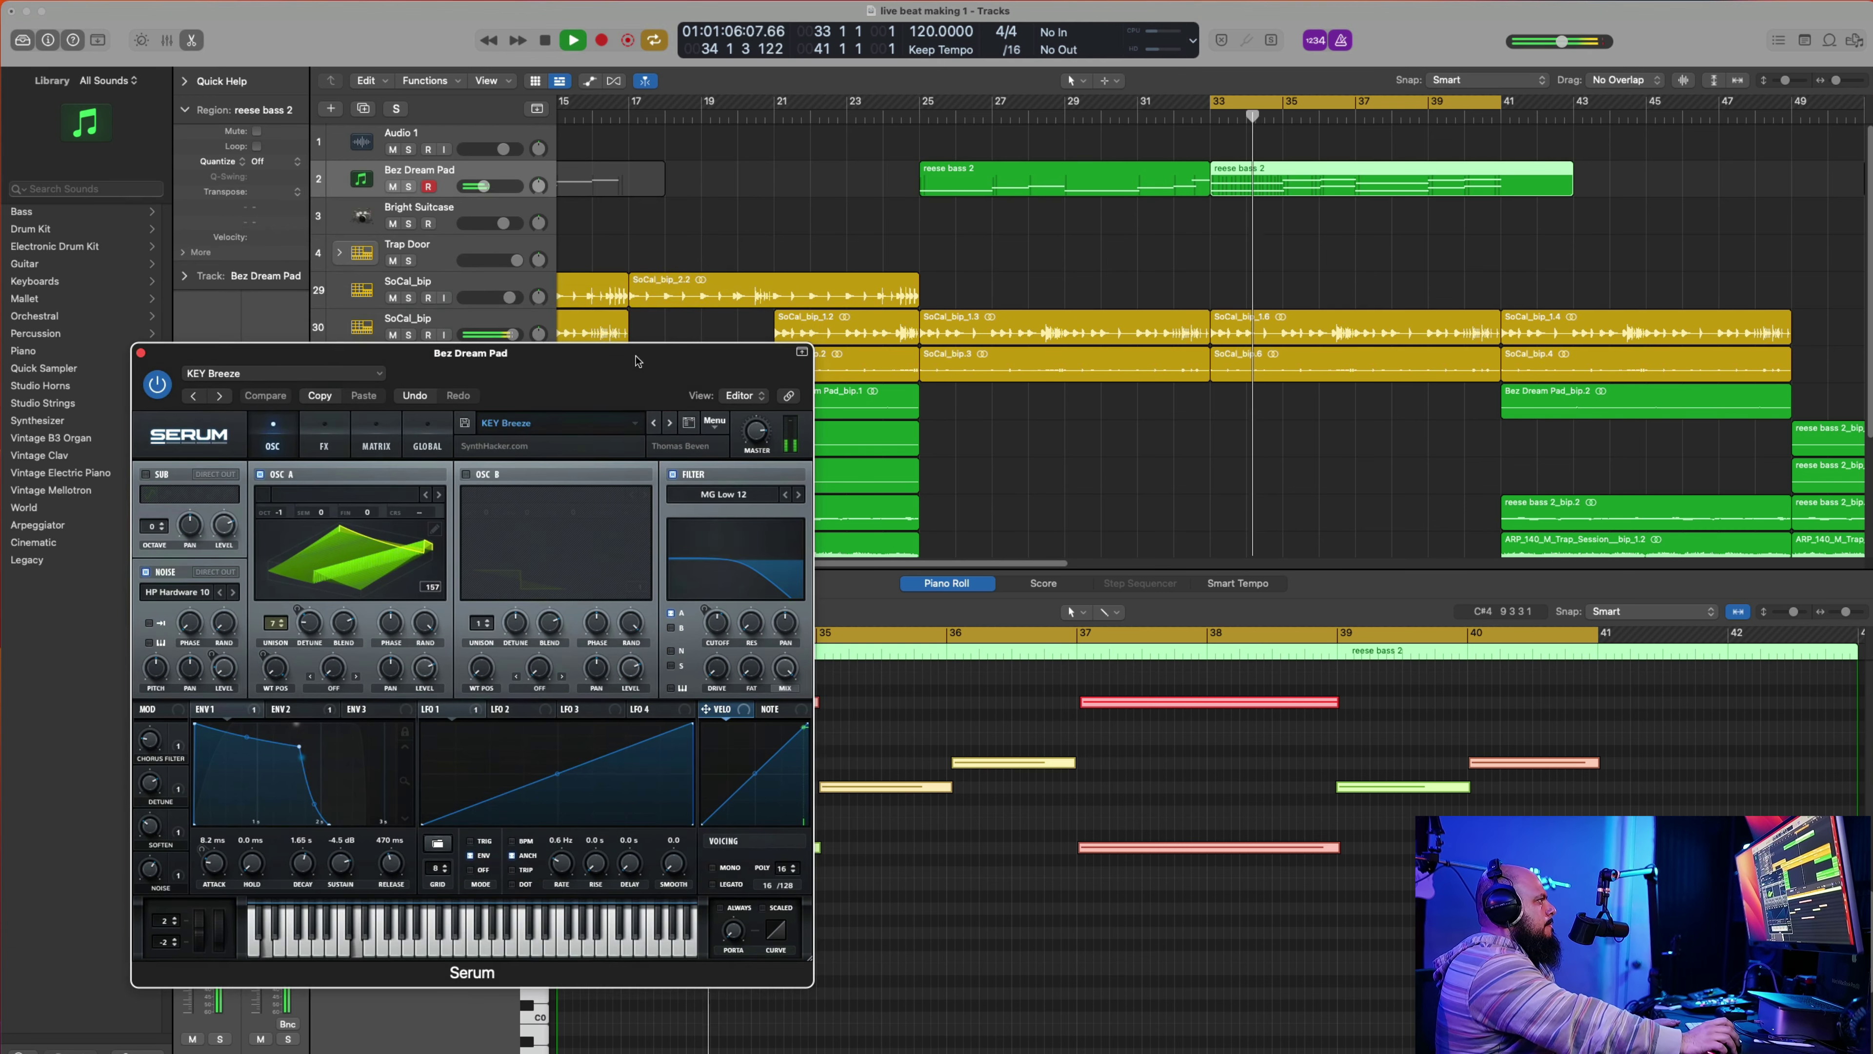
left_click(409, 187)
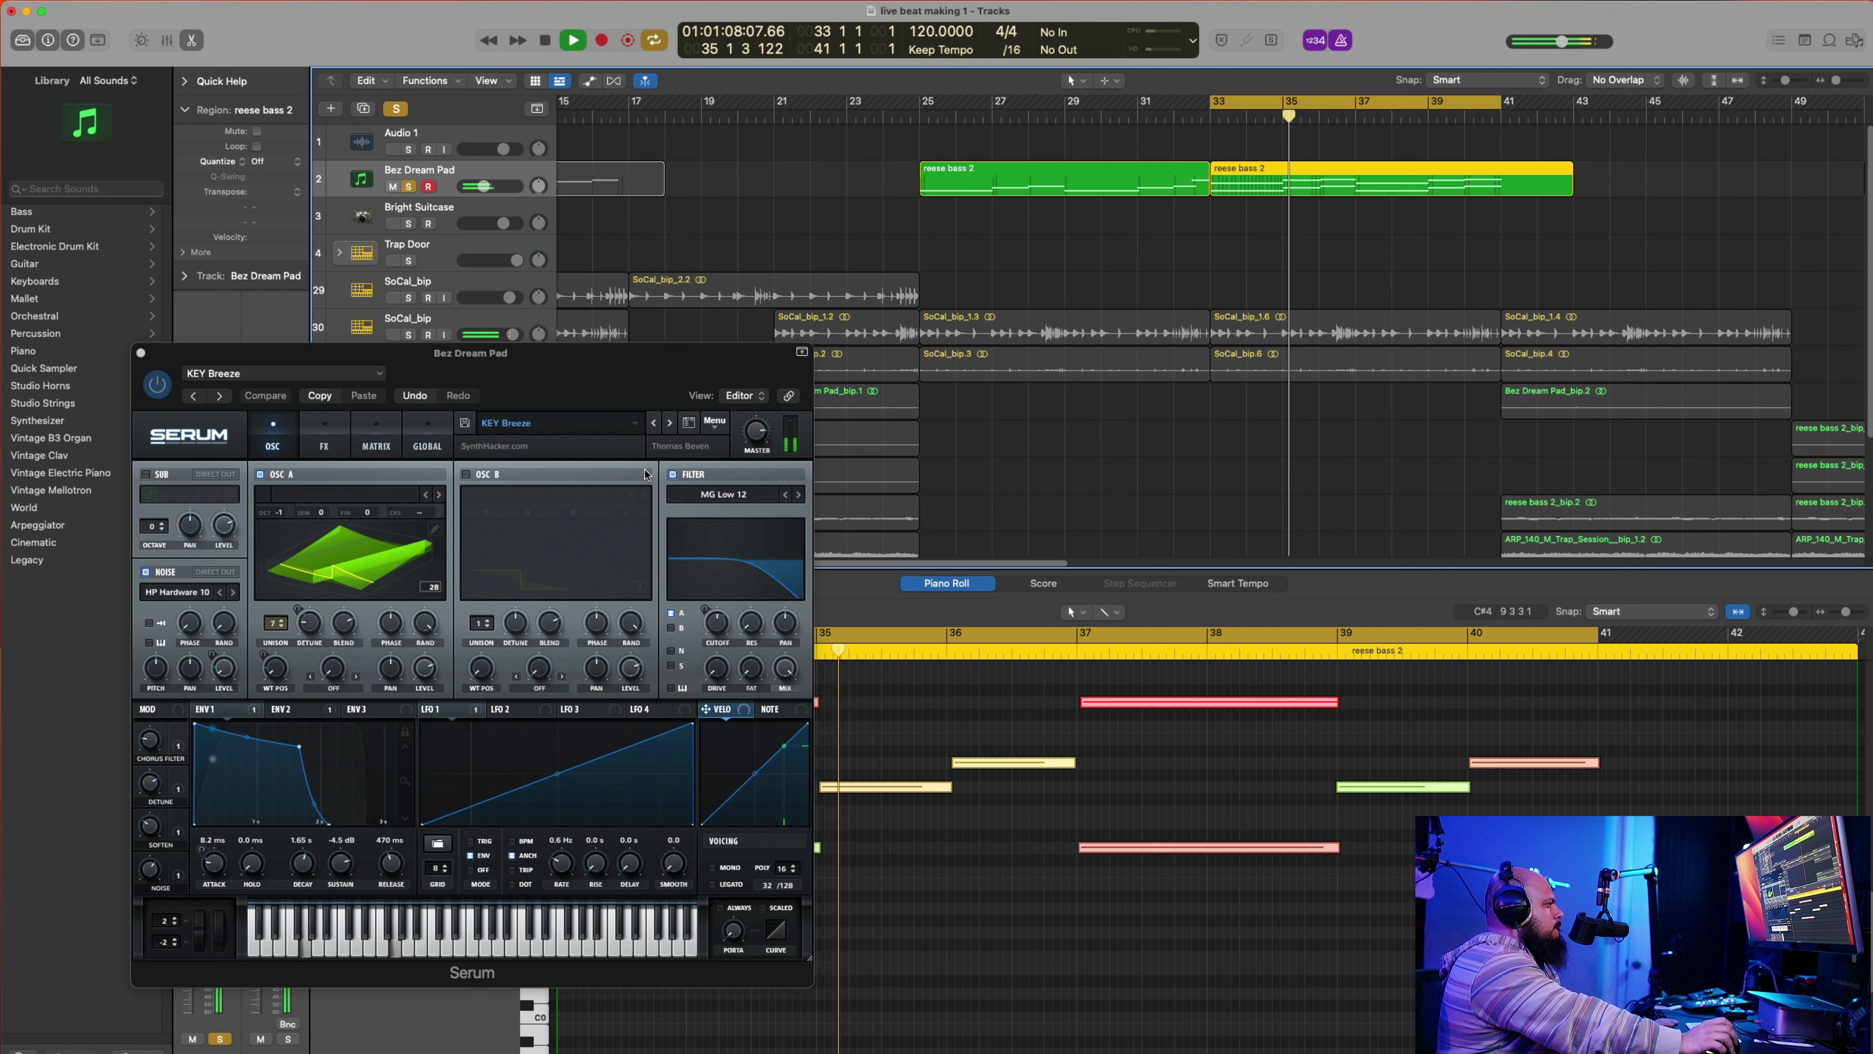
Step: Load the PAD Choral preset from the RnB SOULECT bank in Serum
left_click(643, 432)
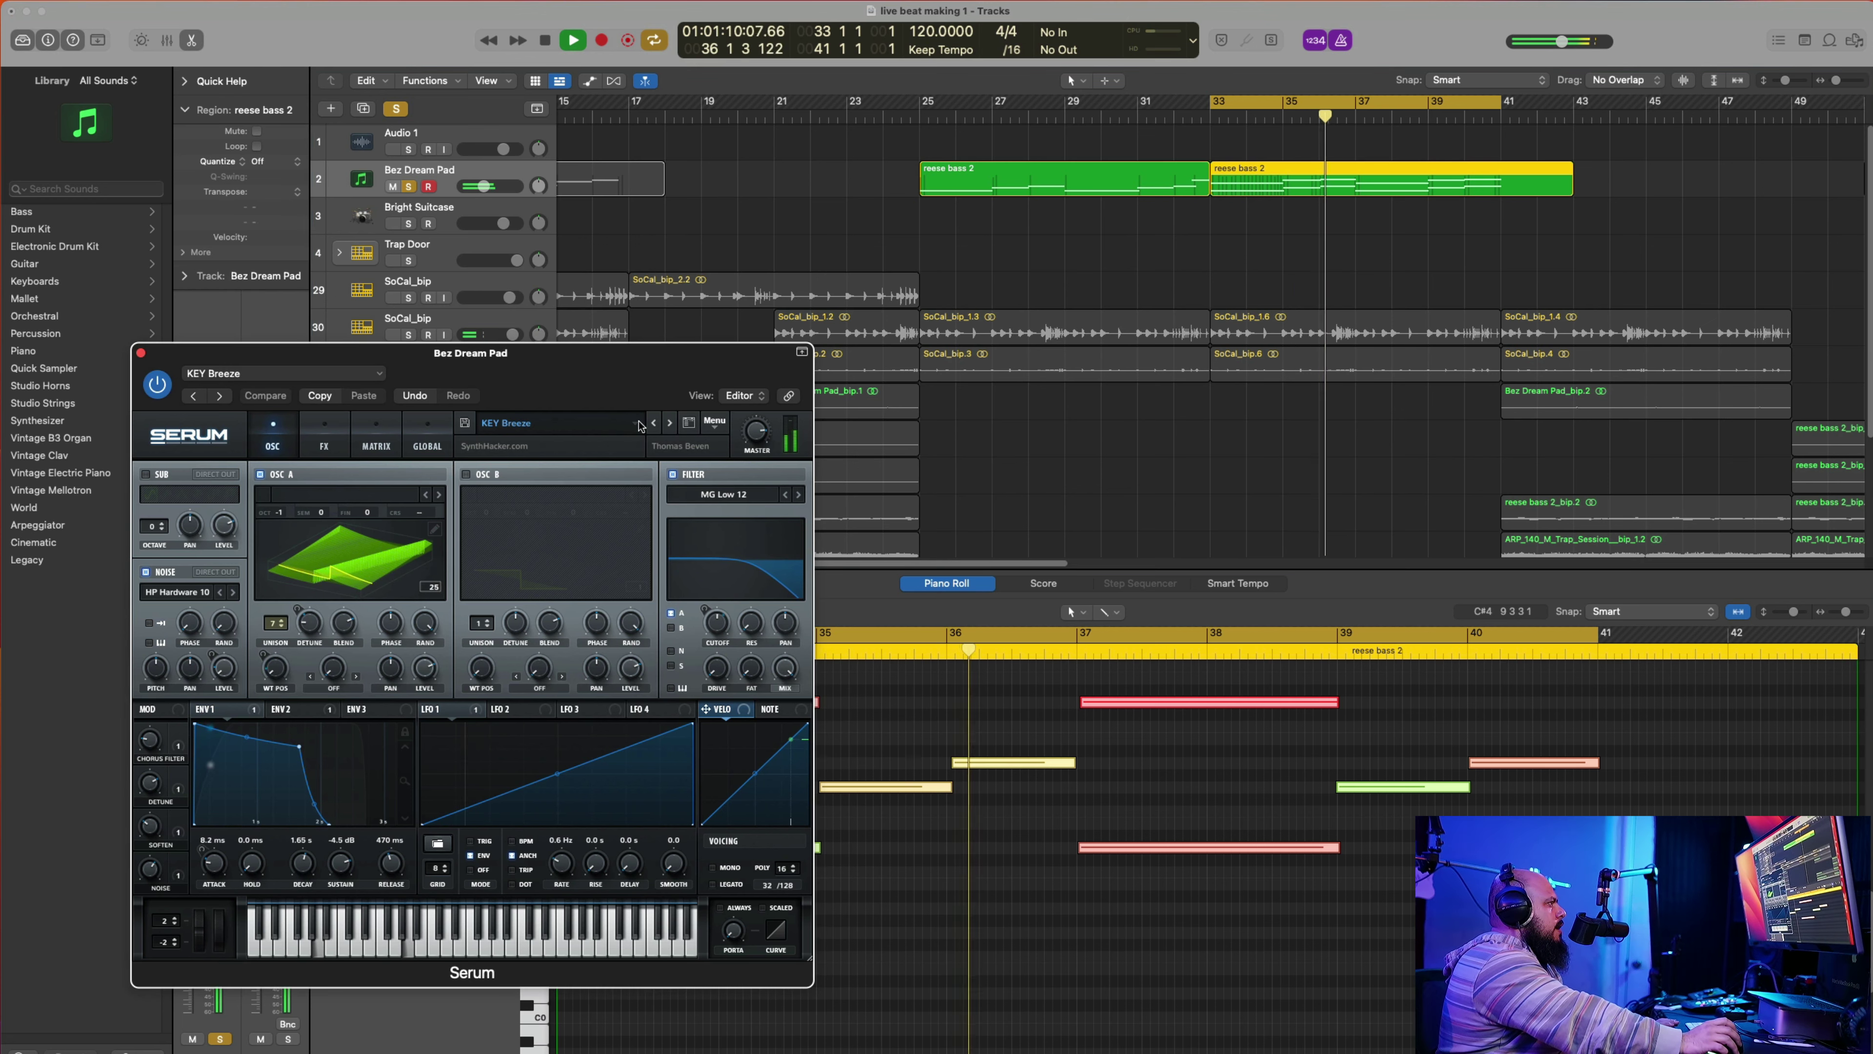
left_click(640, 432)
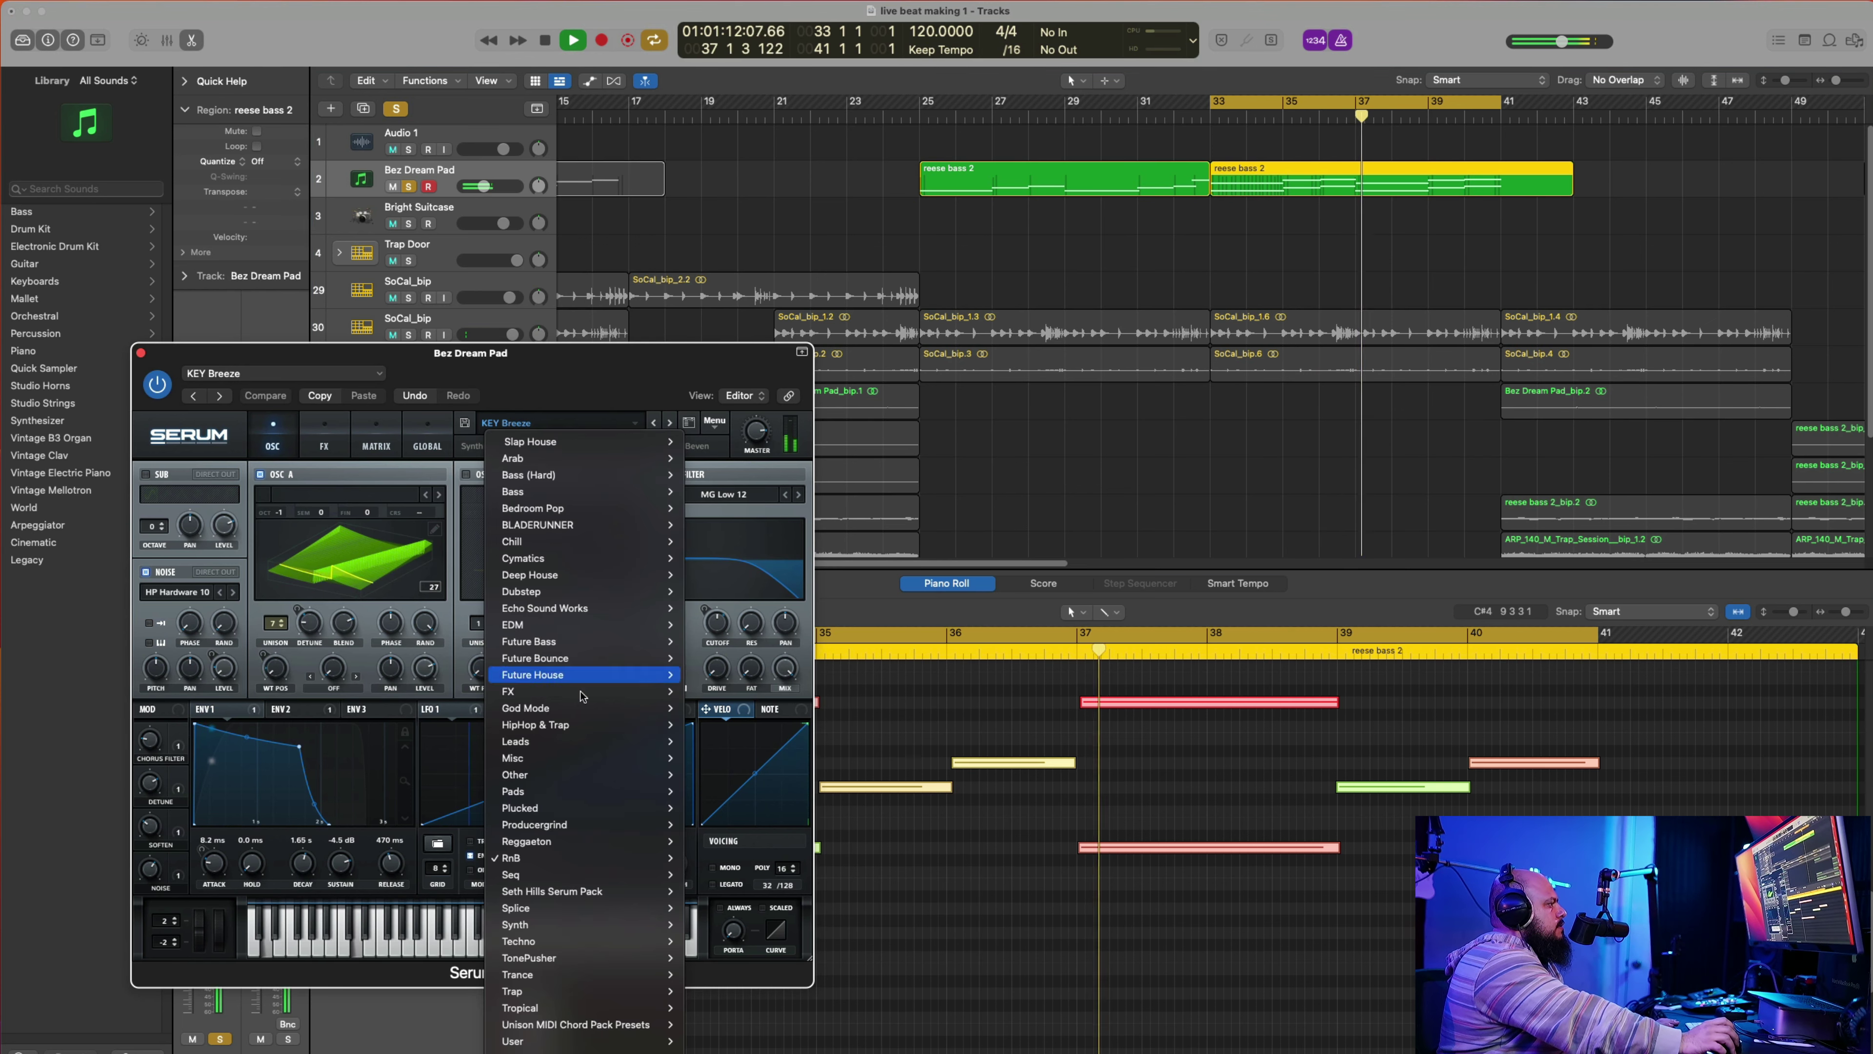
mouse_move(536, 881)
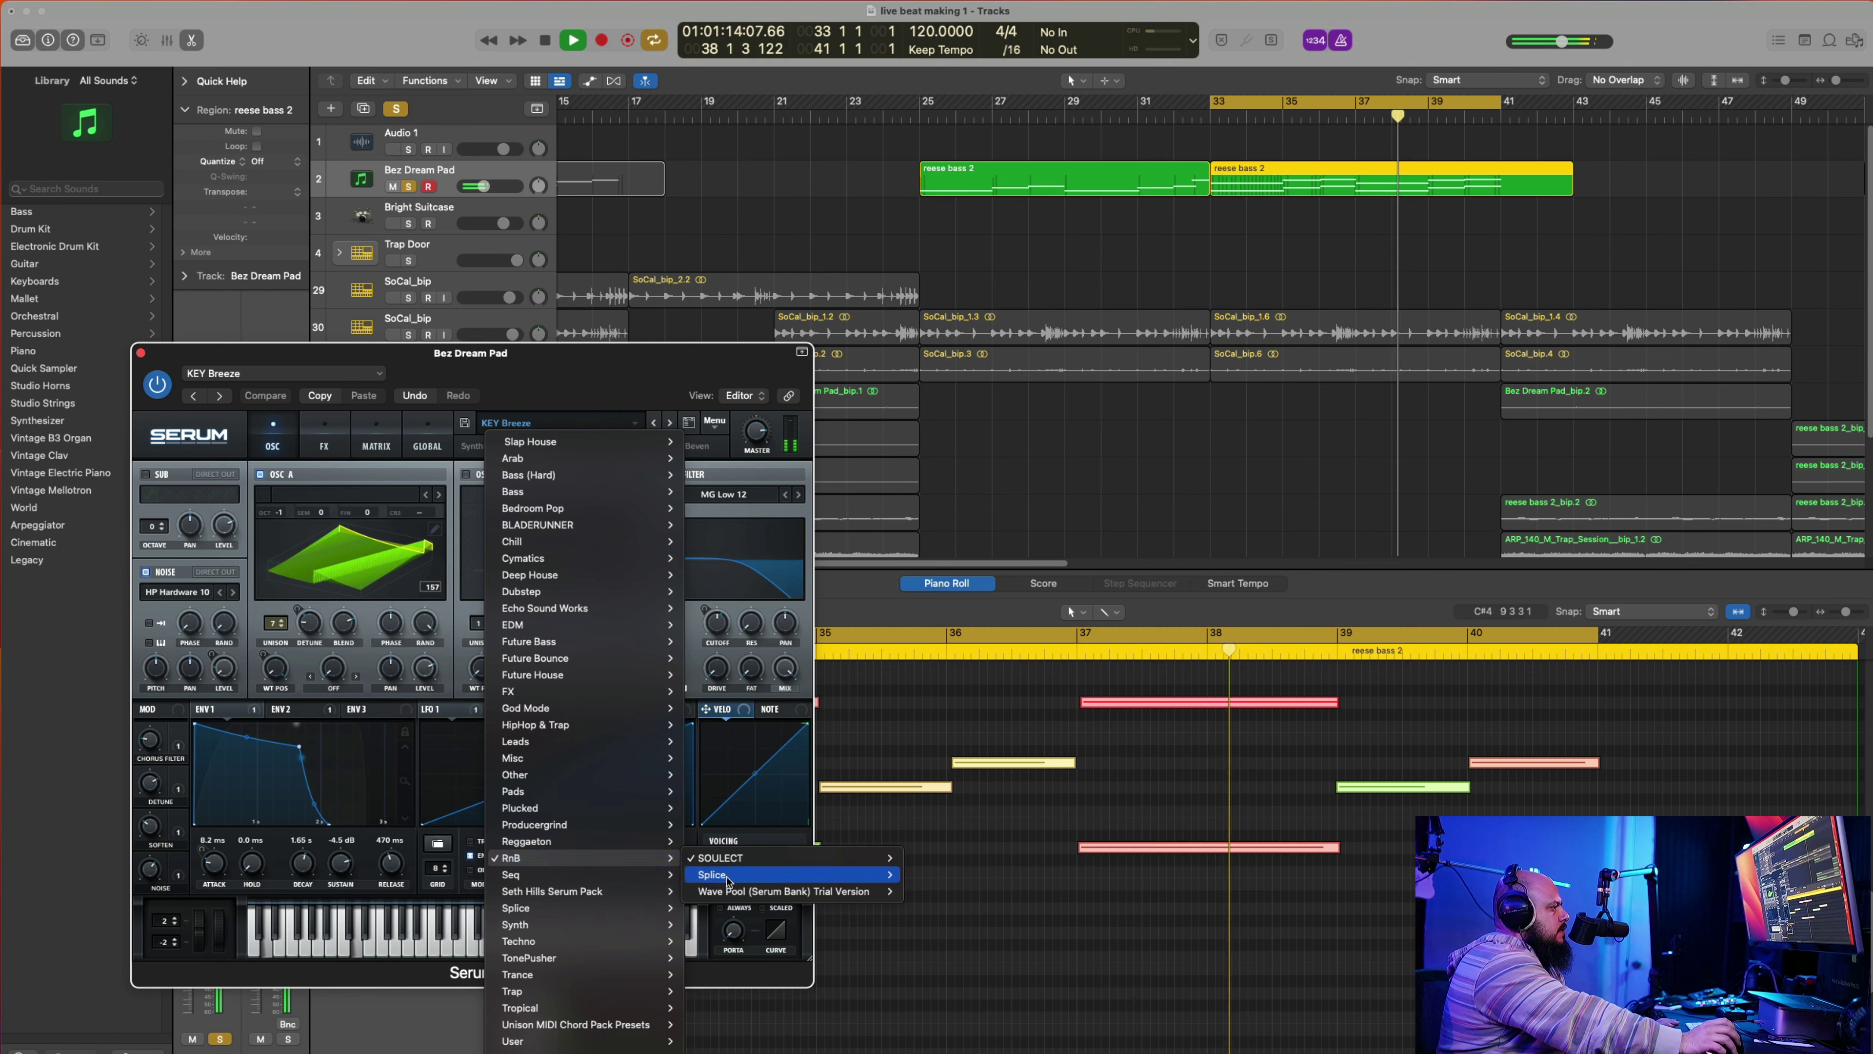
mouse_move(748, 862)
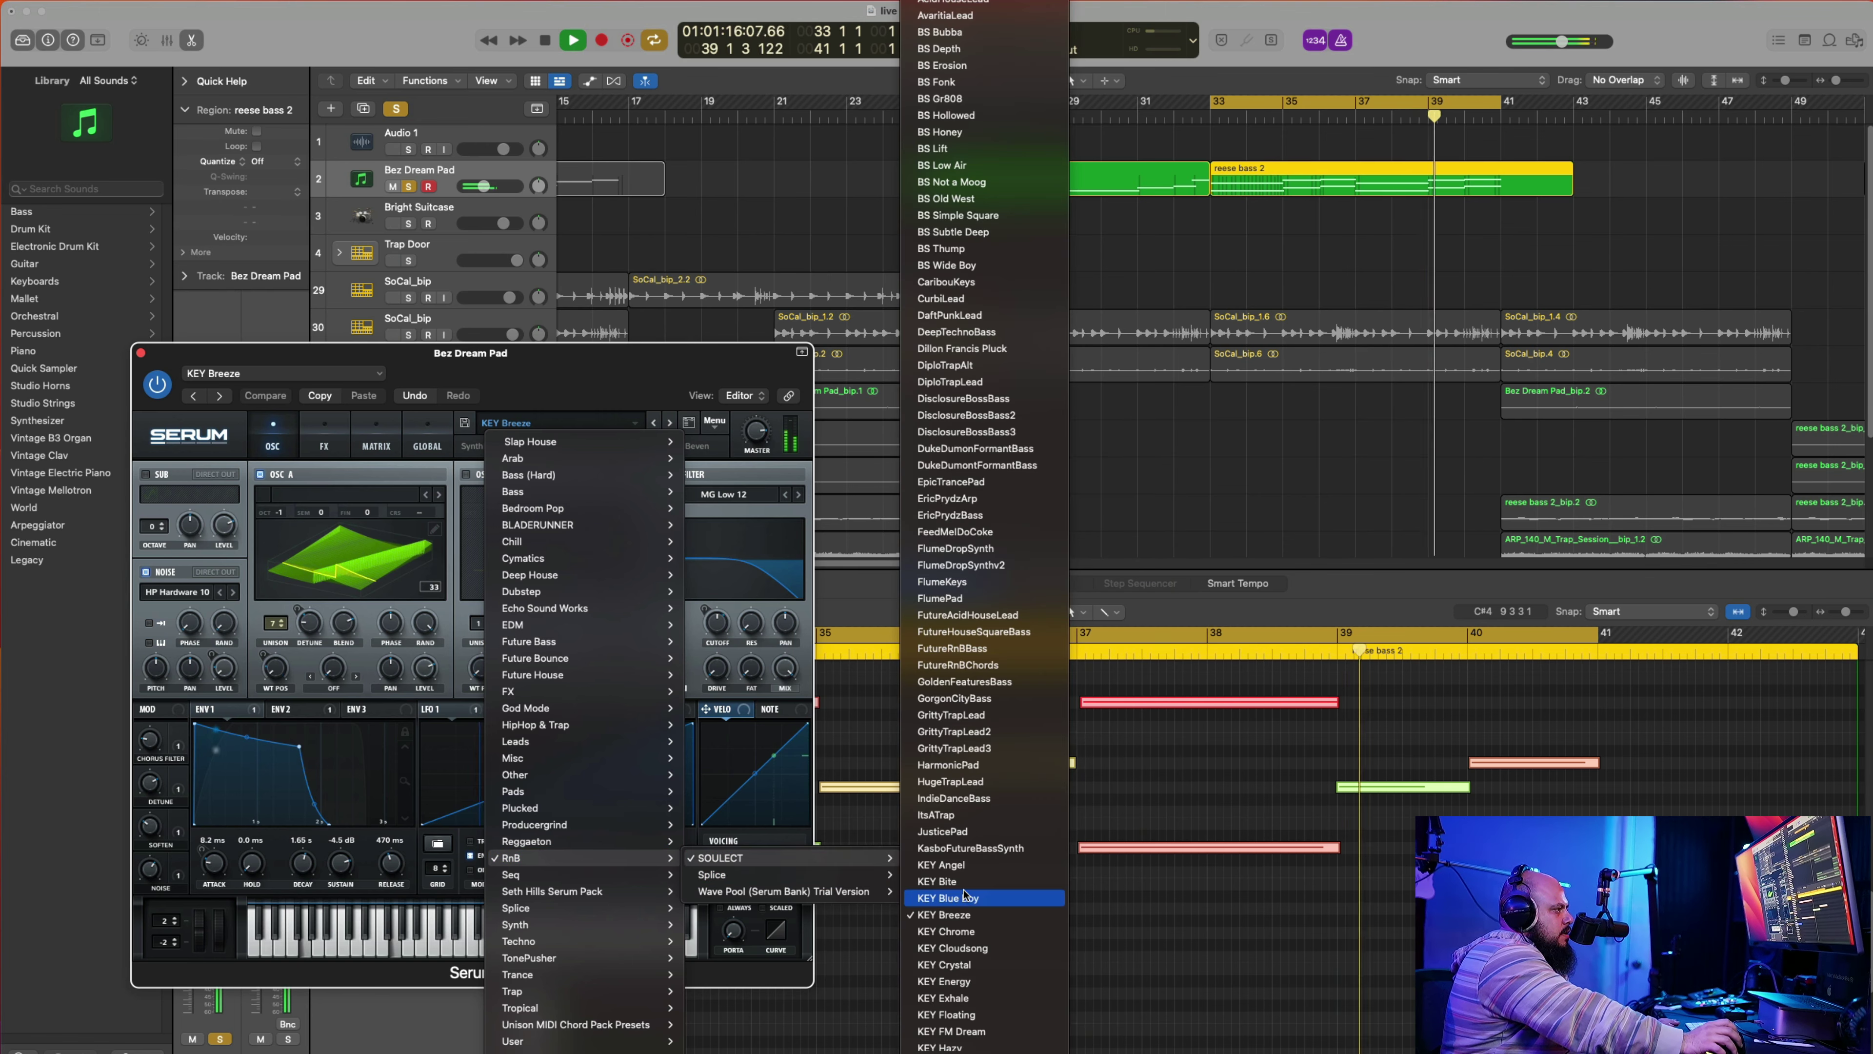
scroll(981, 871, "down", 20)
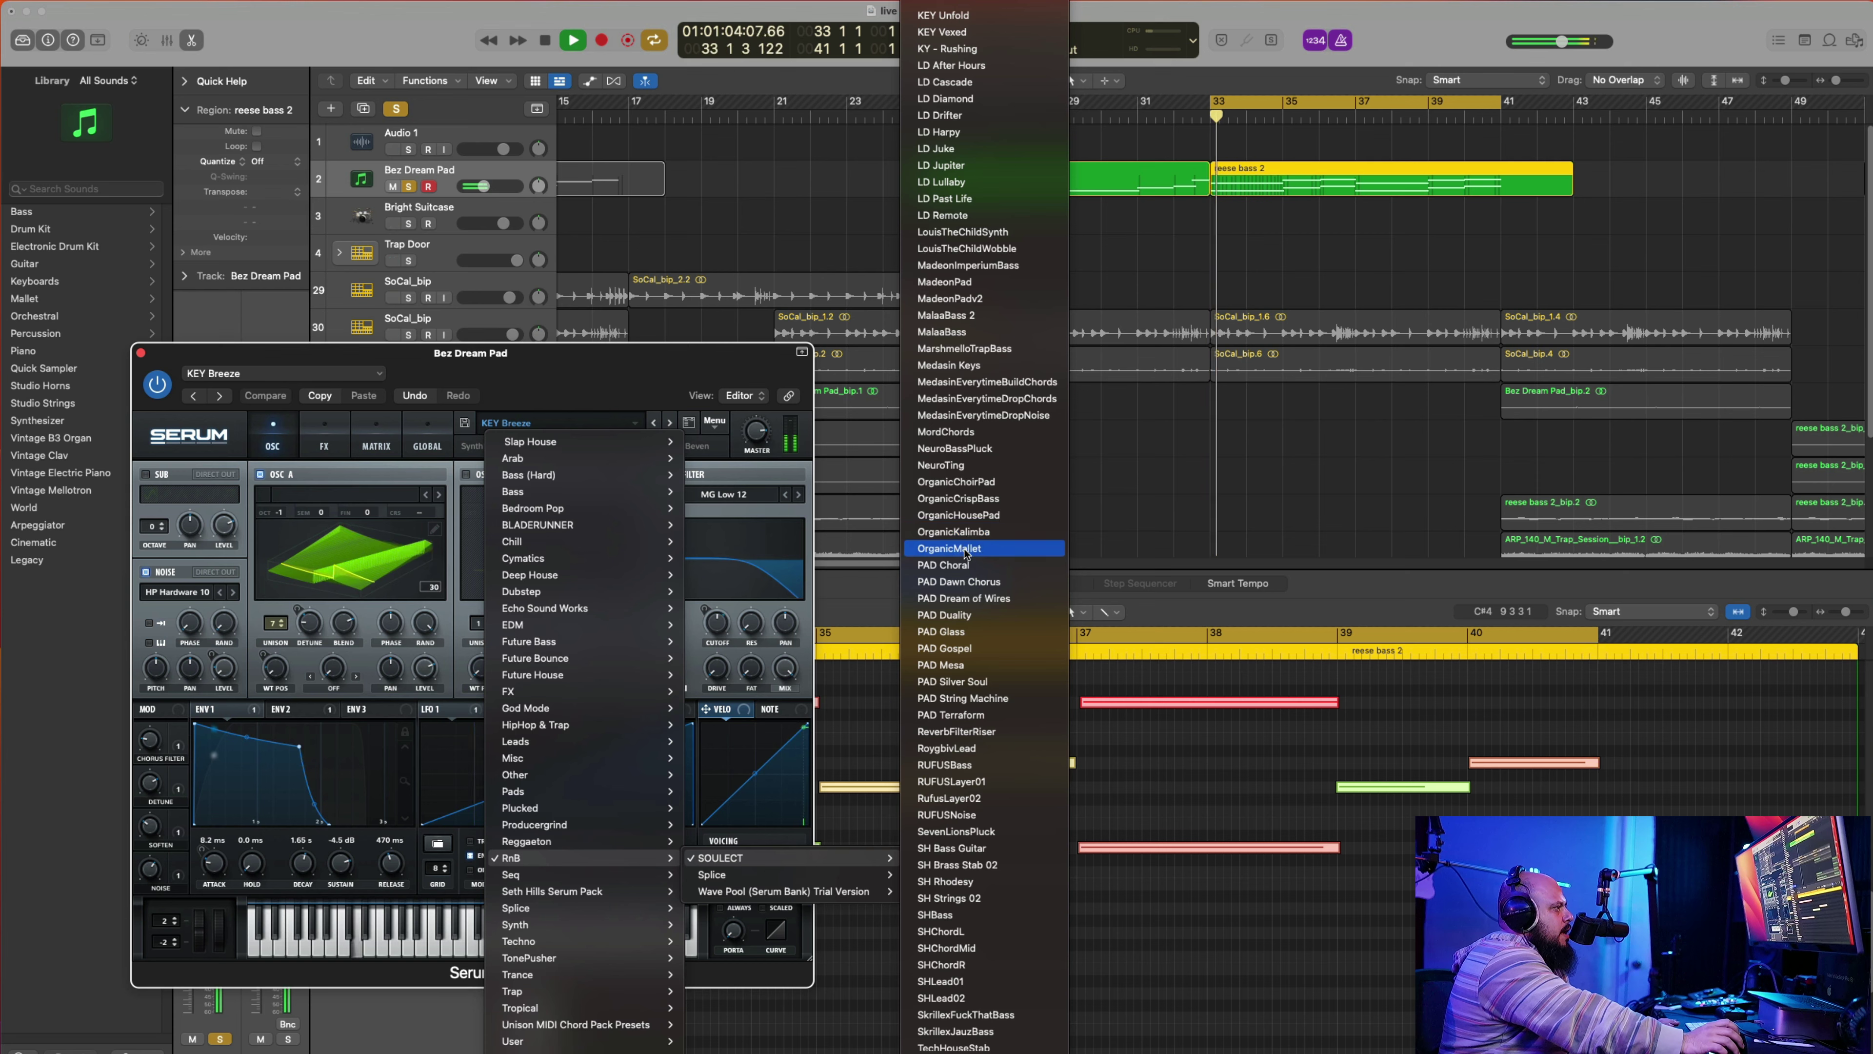
left_click(951, 565)
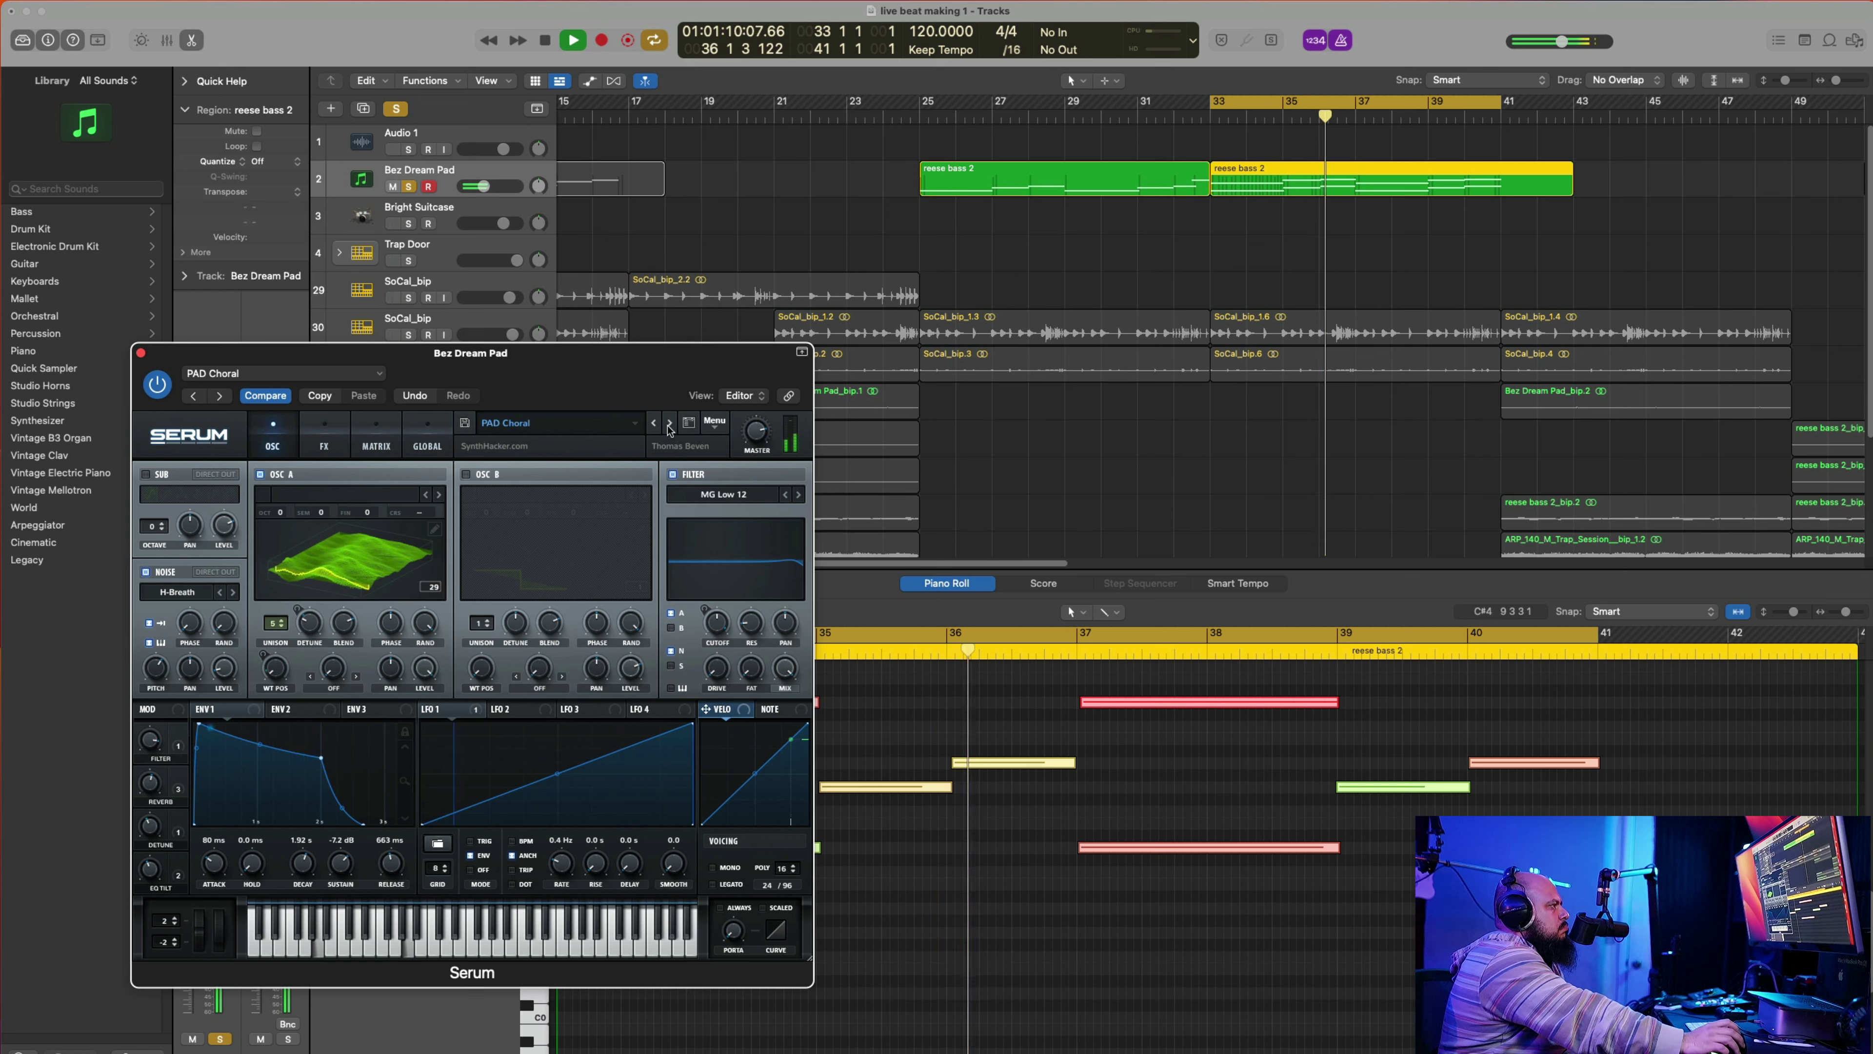
Step: Load the GO TO BASS TIGHT PT1 preset from the User bank in Serum
left_click(635, 425)
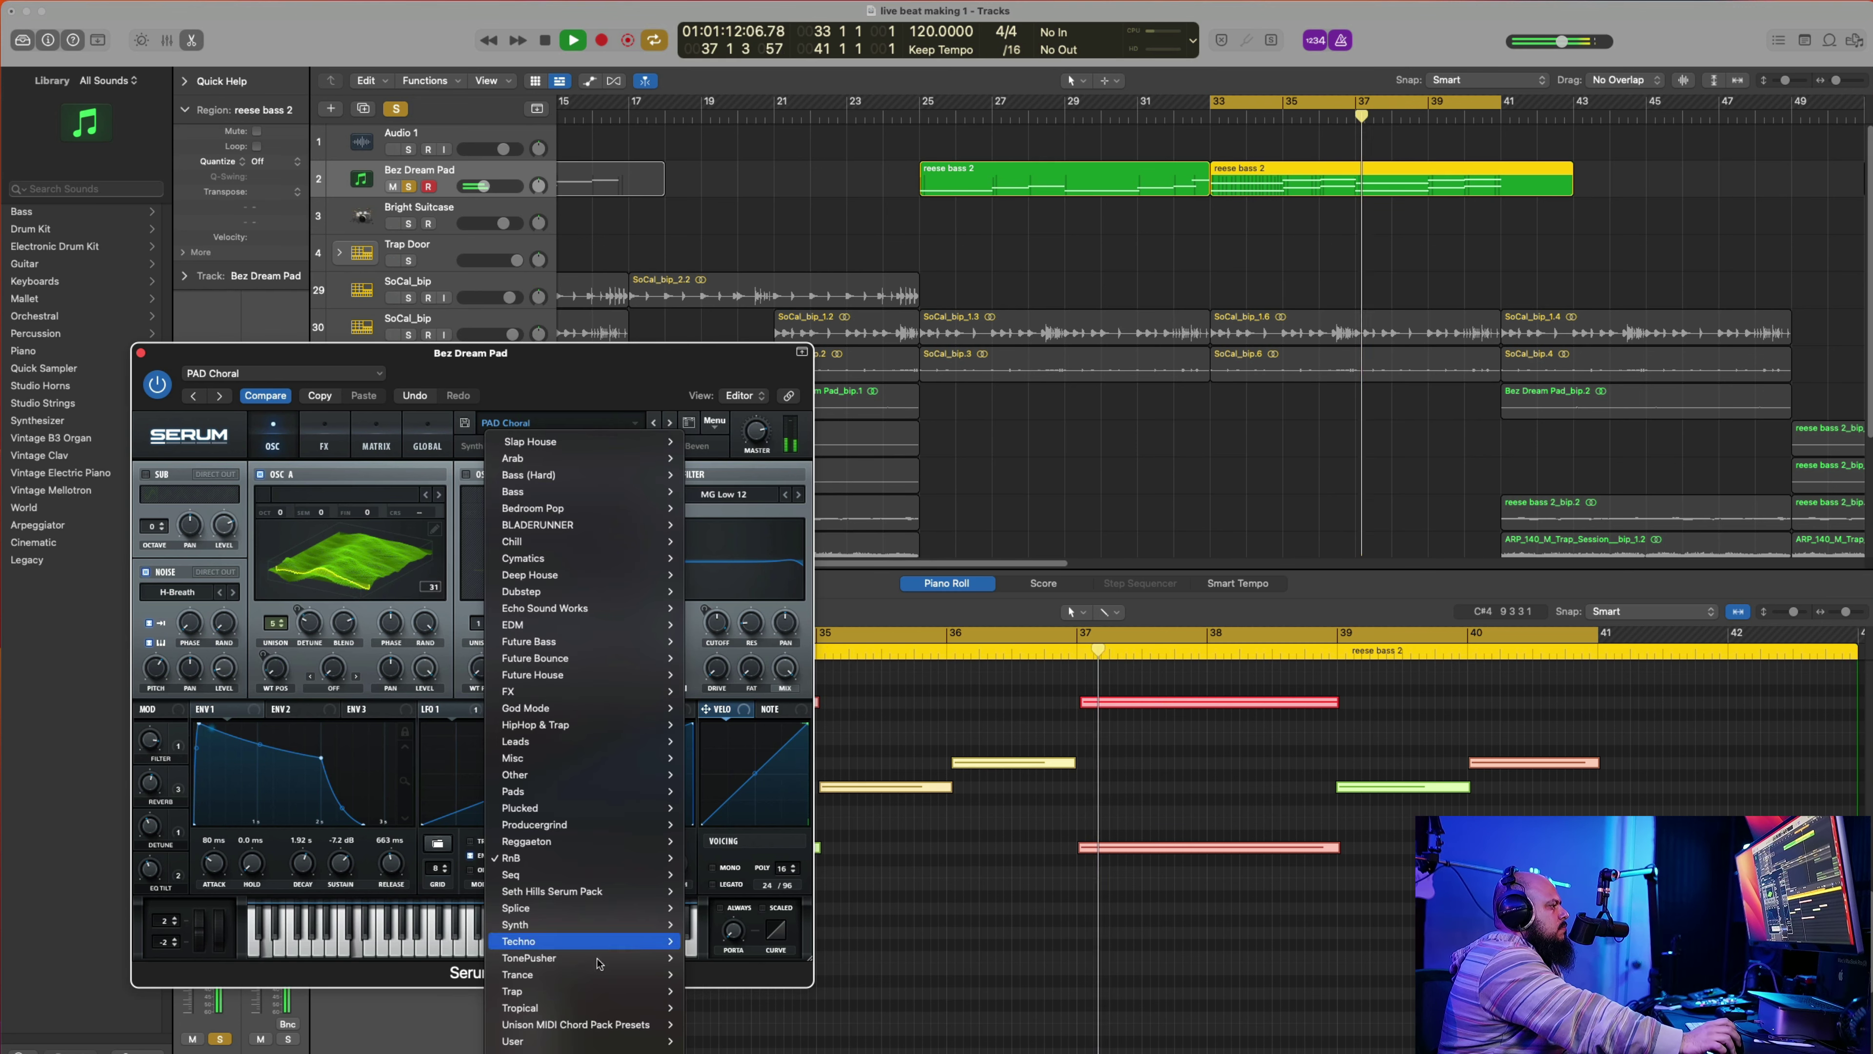
mouse_move(513, 1039)
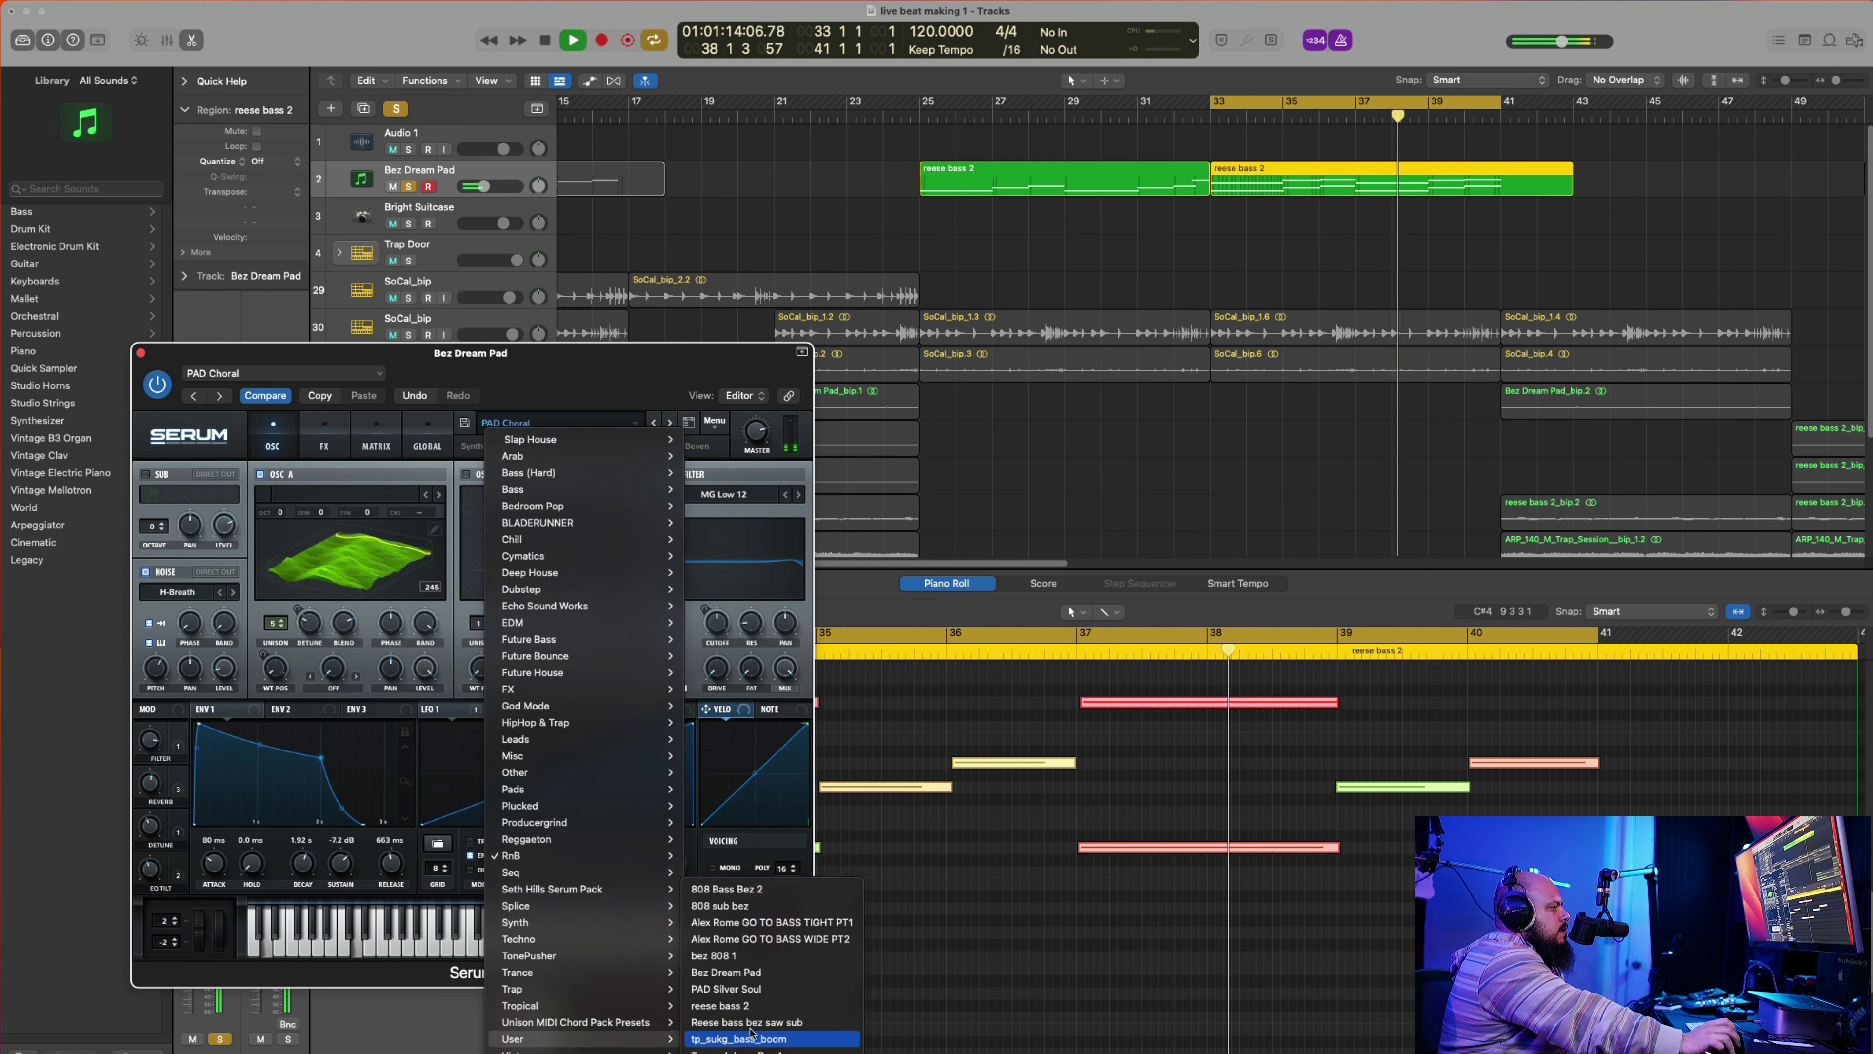
left_click(773, 924)
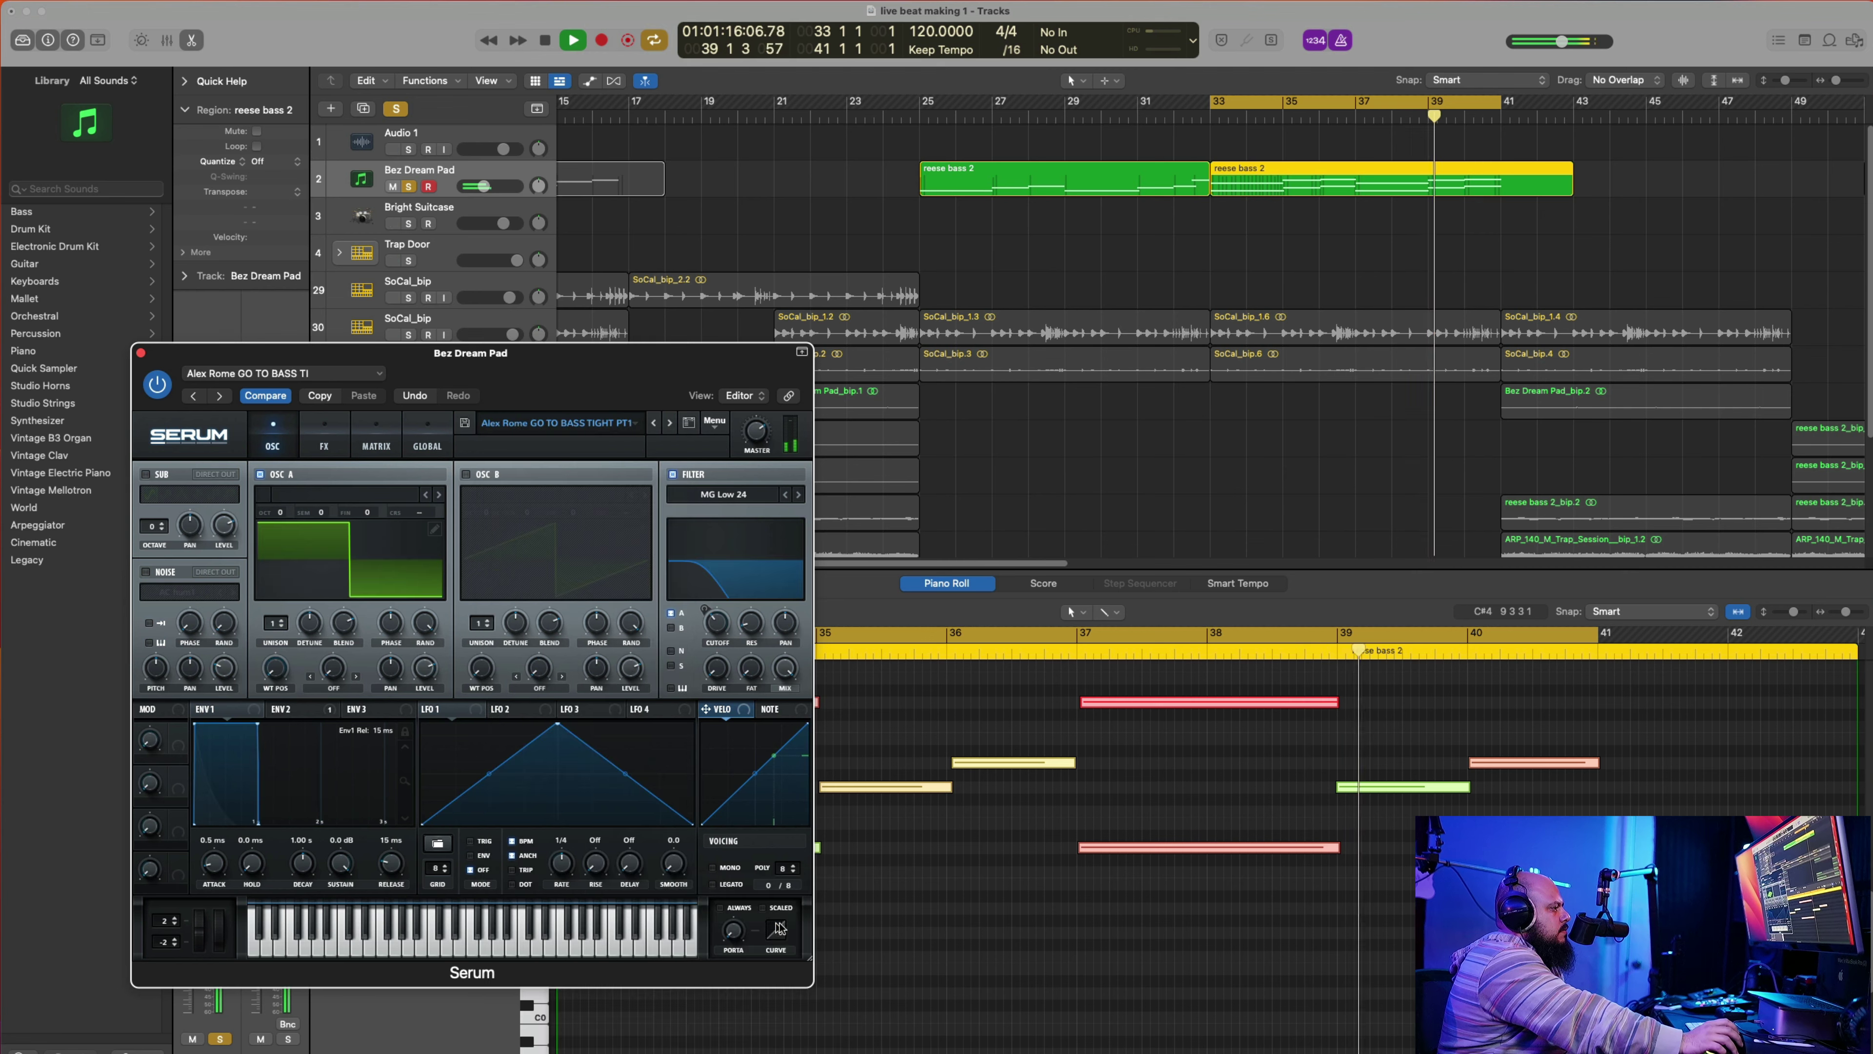
Step: Open Serum's full preset browser and sort the preset list by category
left_click(634, 422)
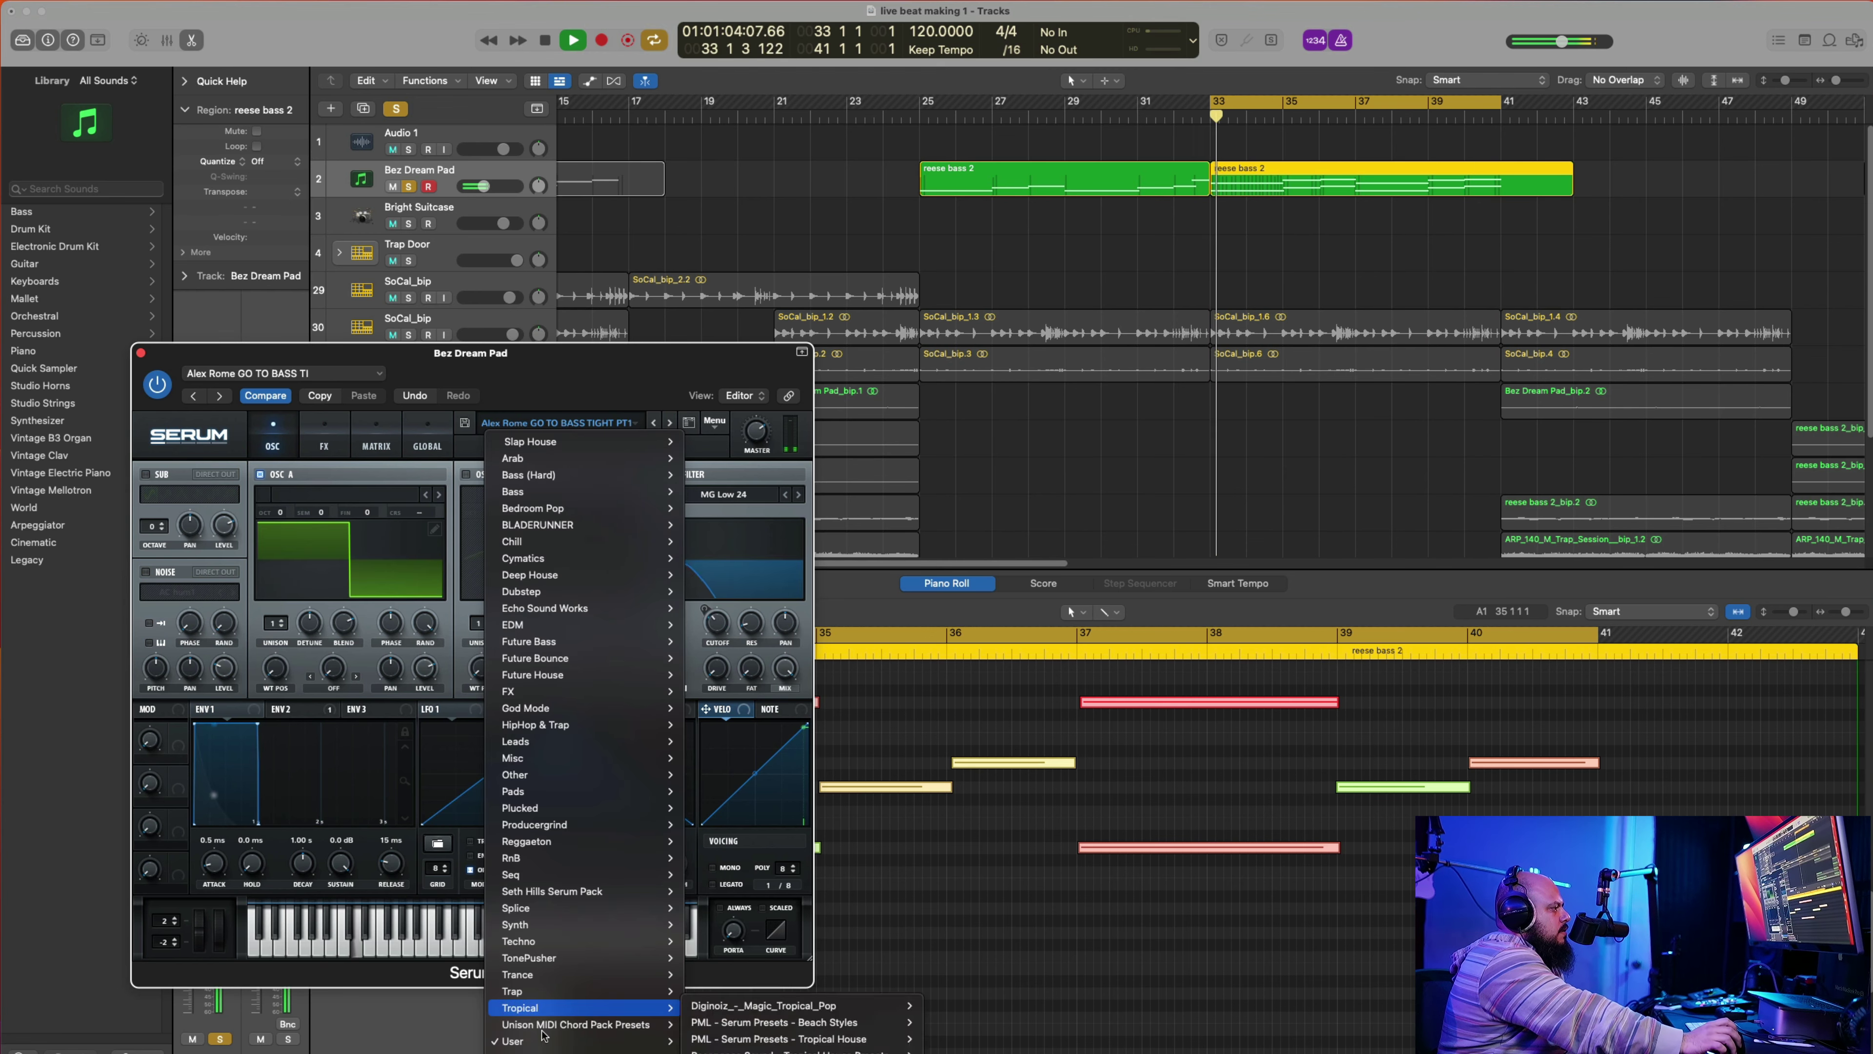
left_click(640, 386)
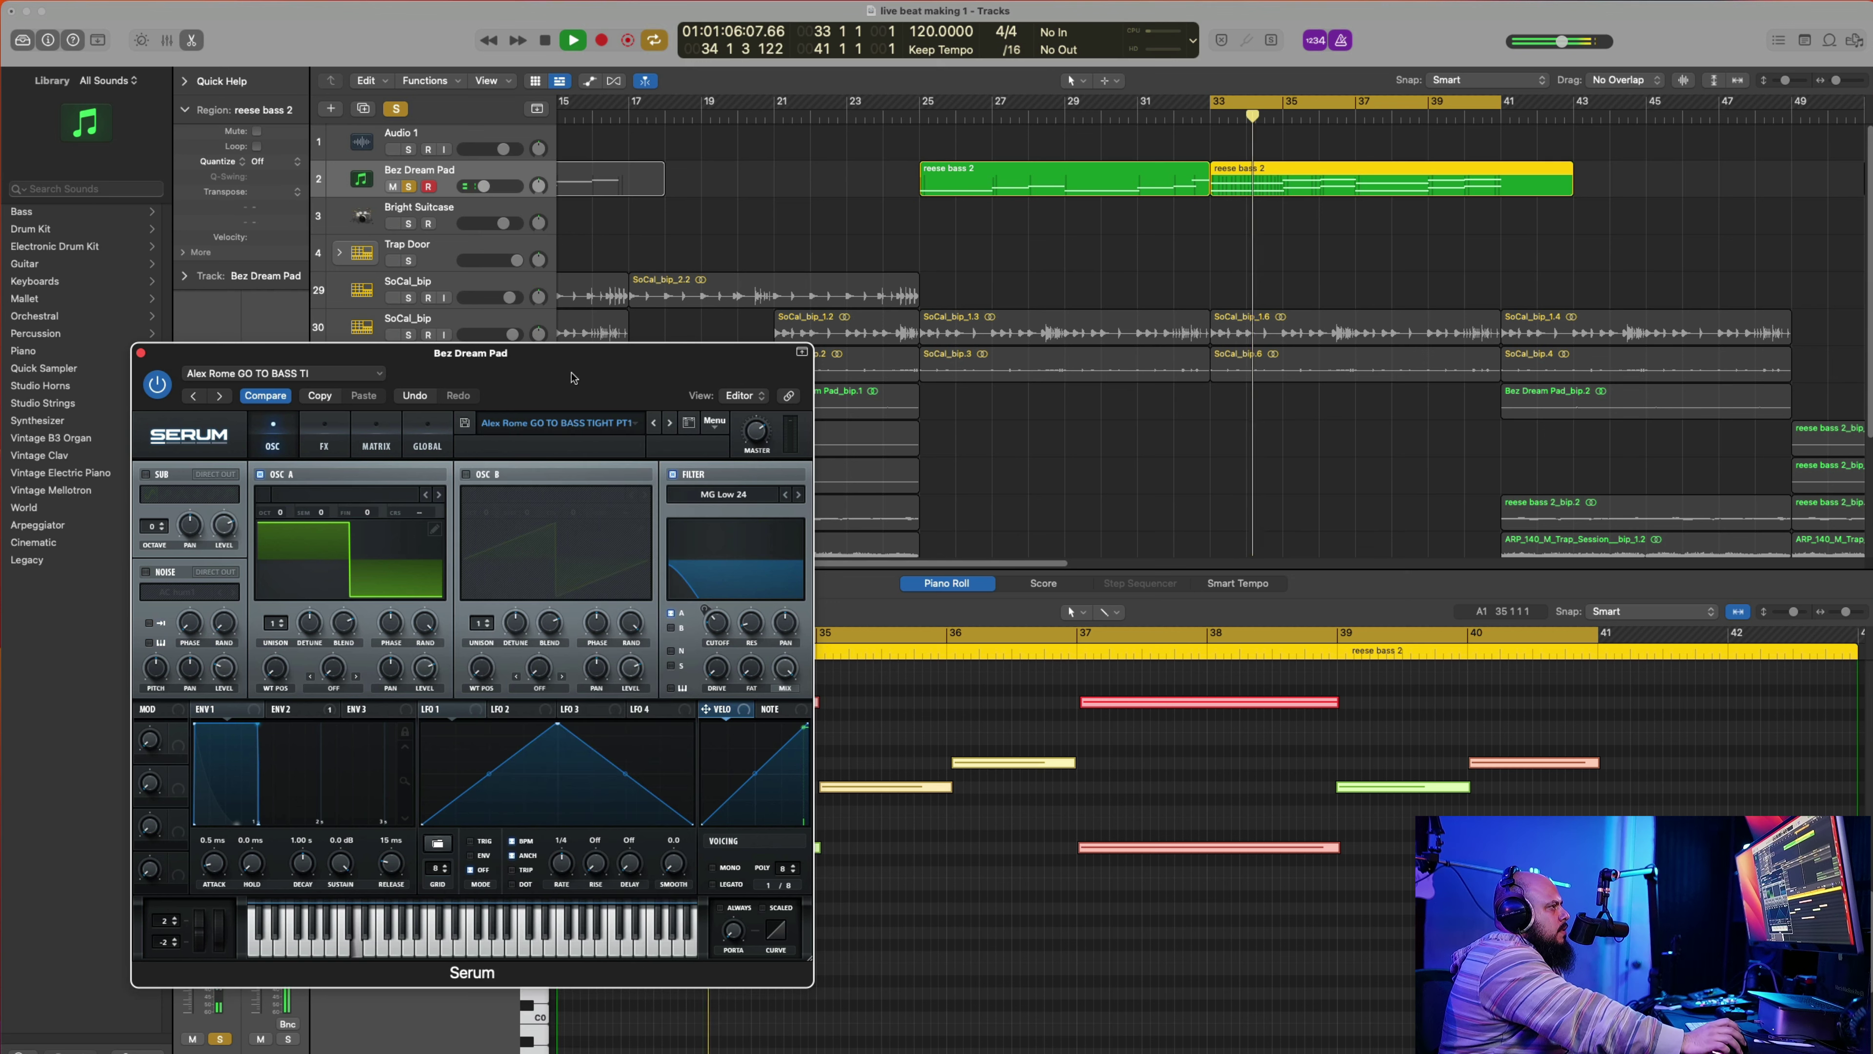
left_click(691, 426)
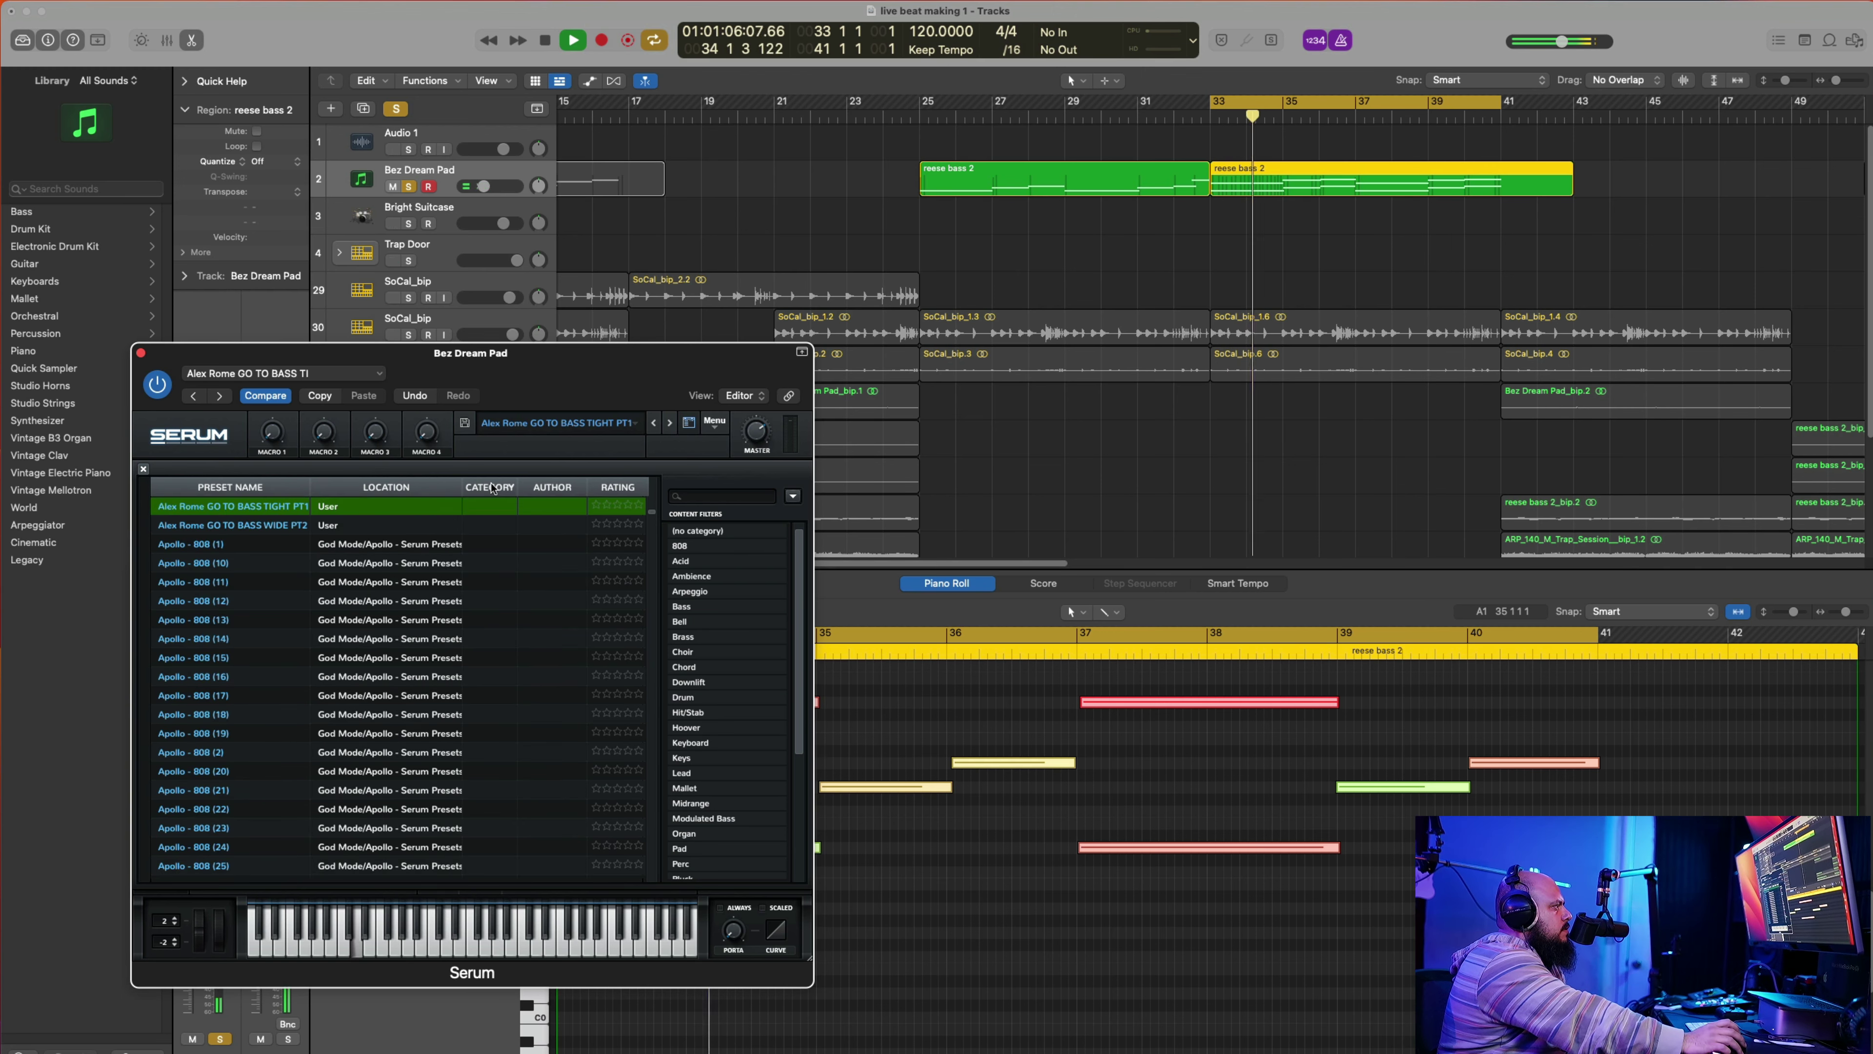
left_click(493, 488)
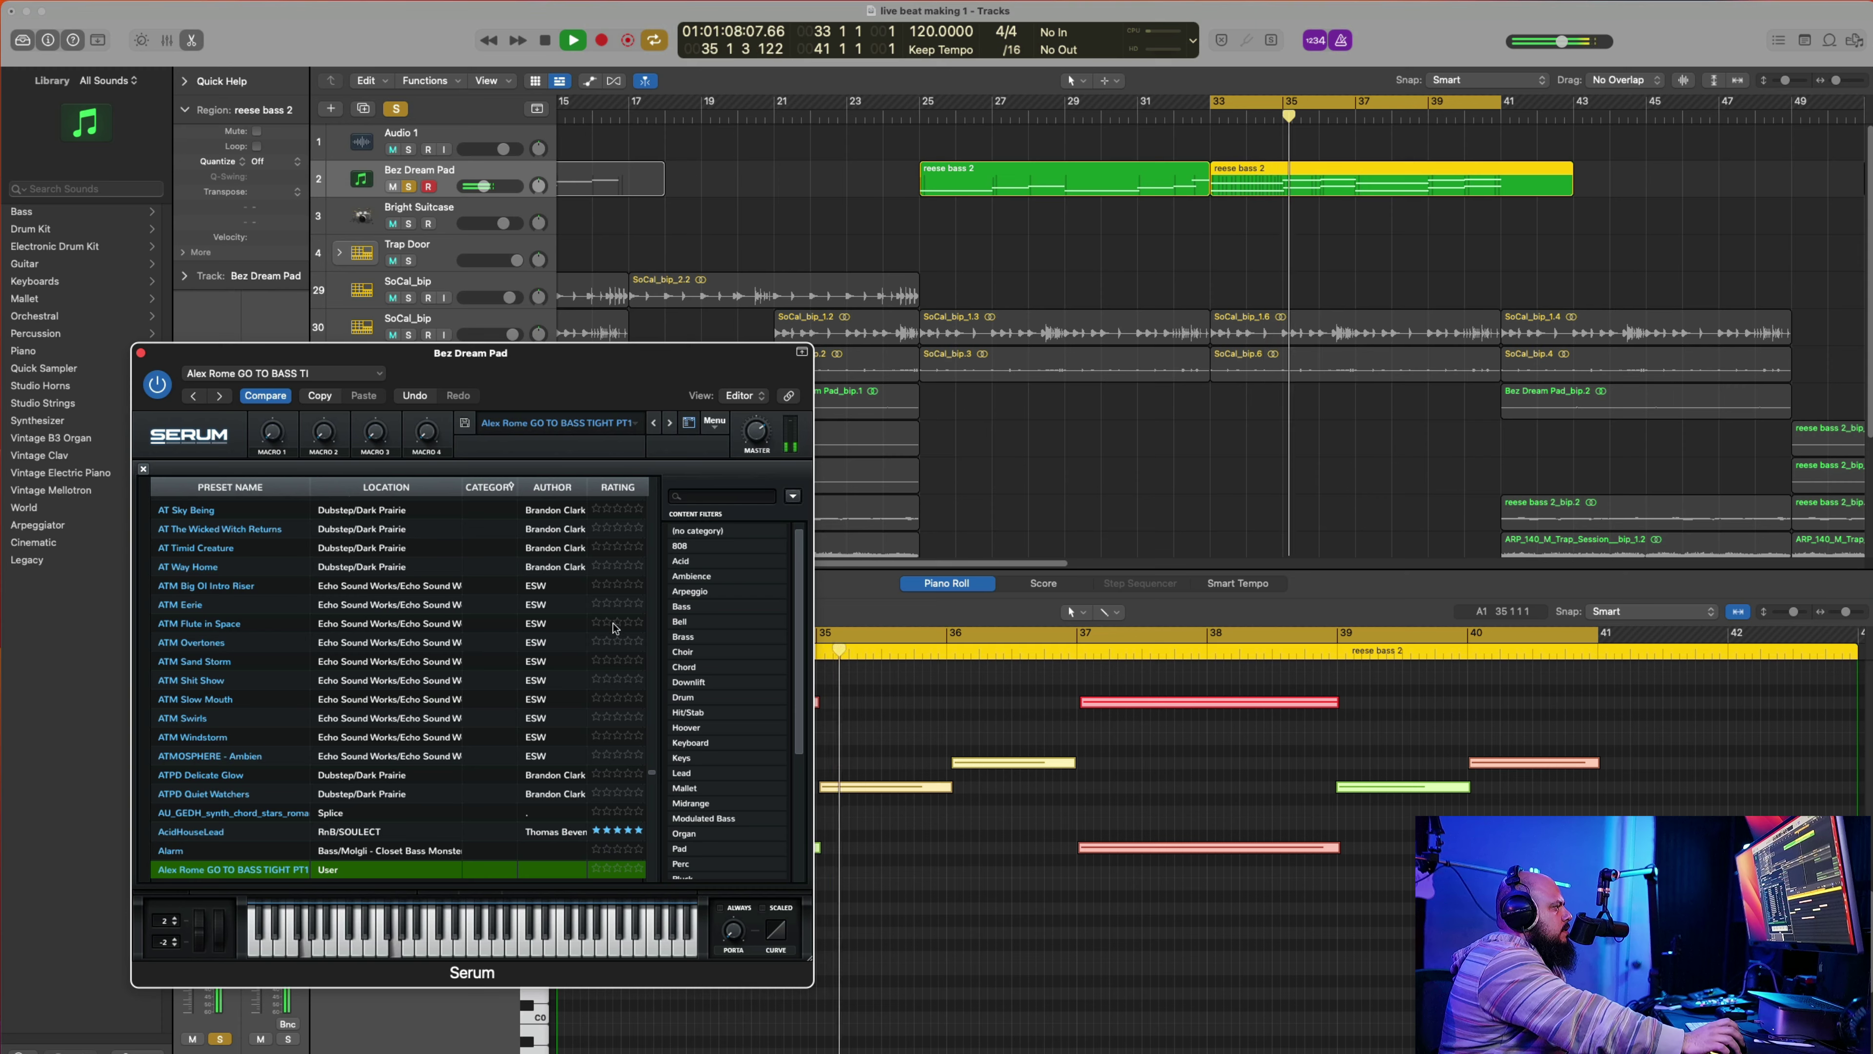
Step: Sort Serum's presets by rating with the five-star ones first and load the Chick Pluck preset
left_click_drag(652, 772, 652, 580)
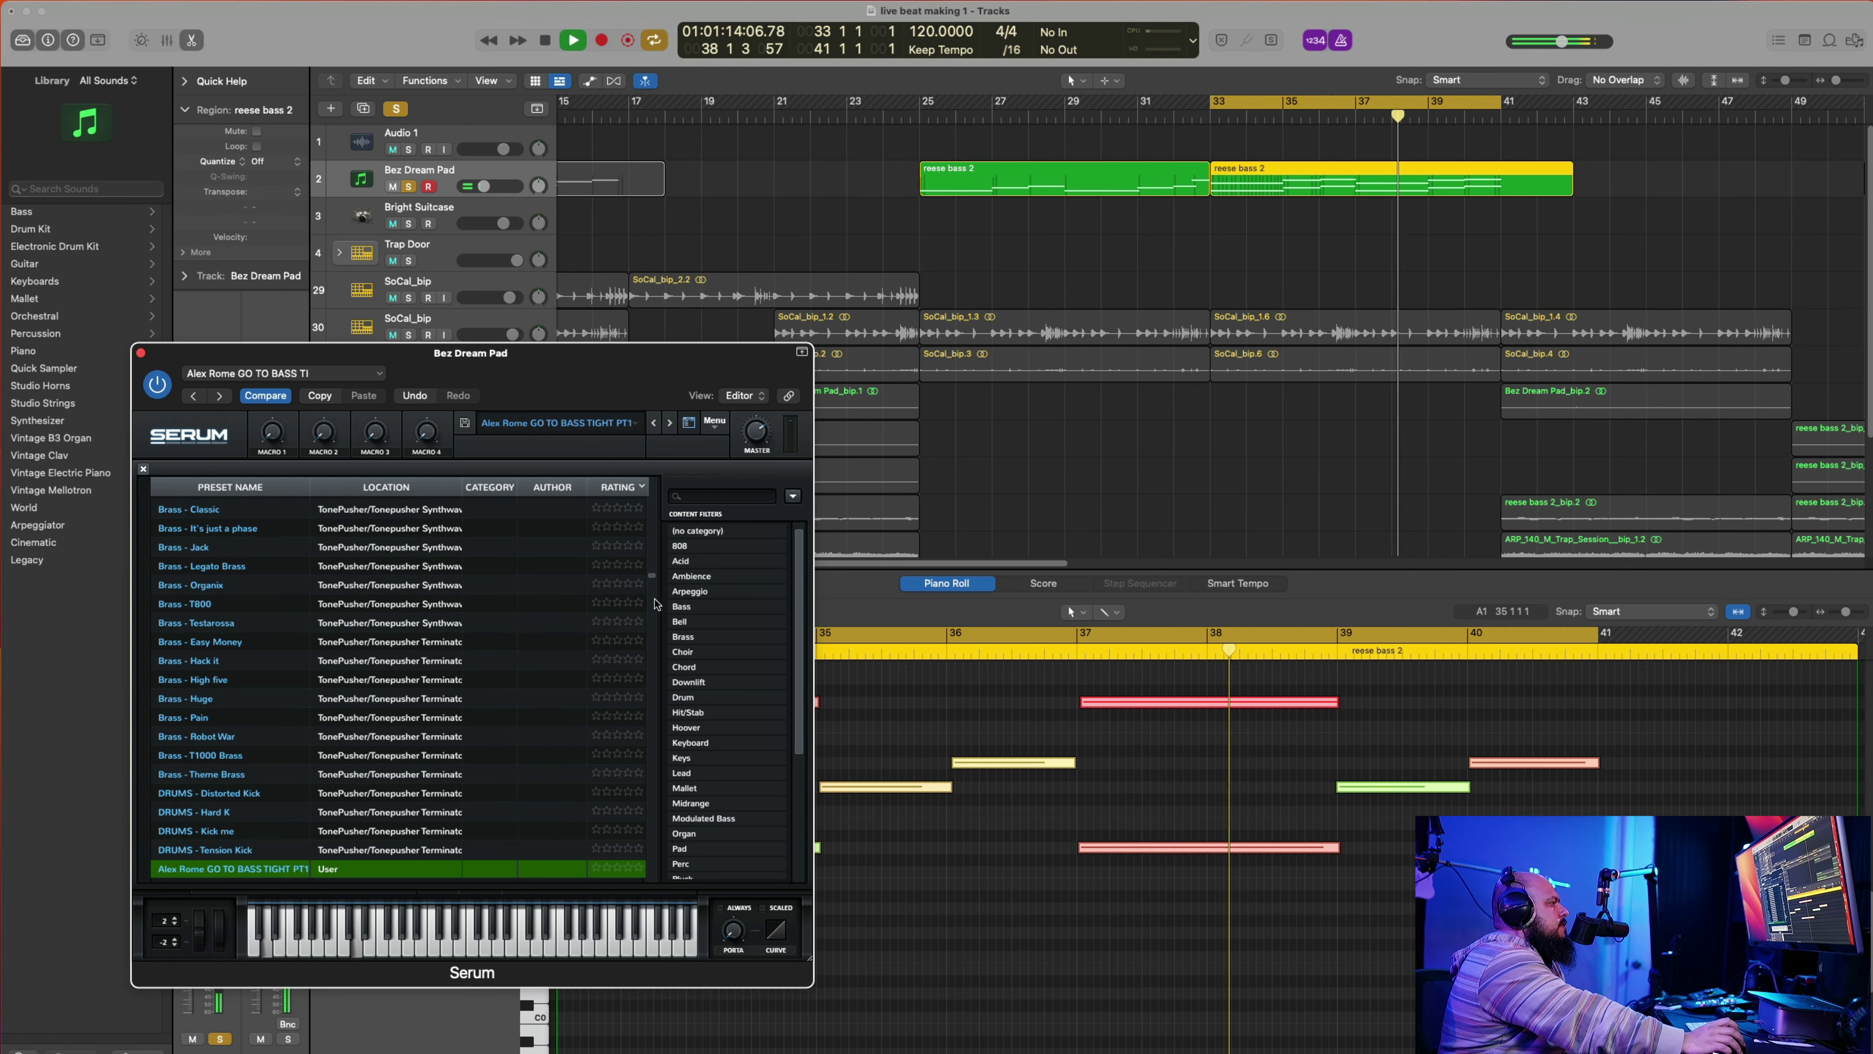
left_click(627, 487)
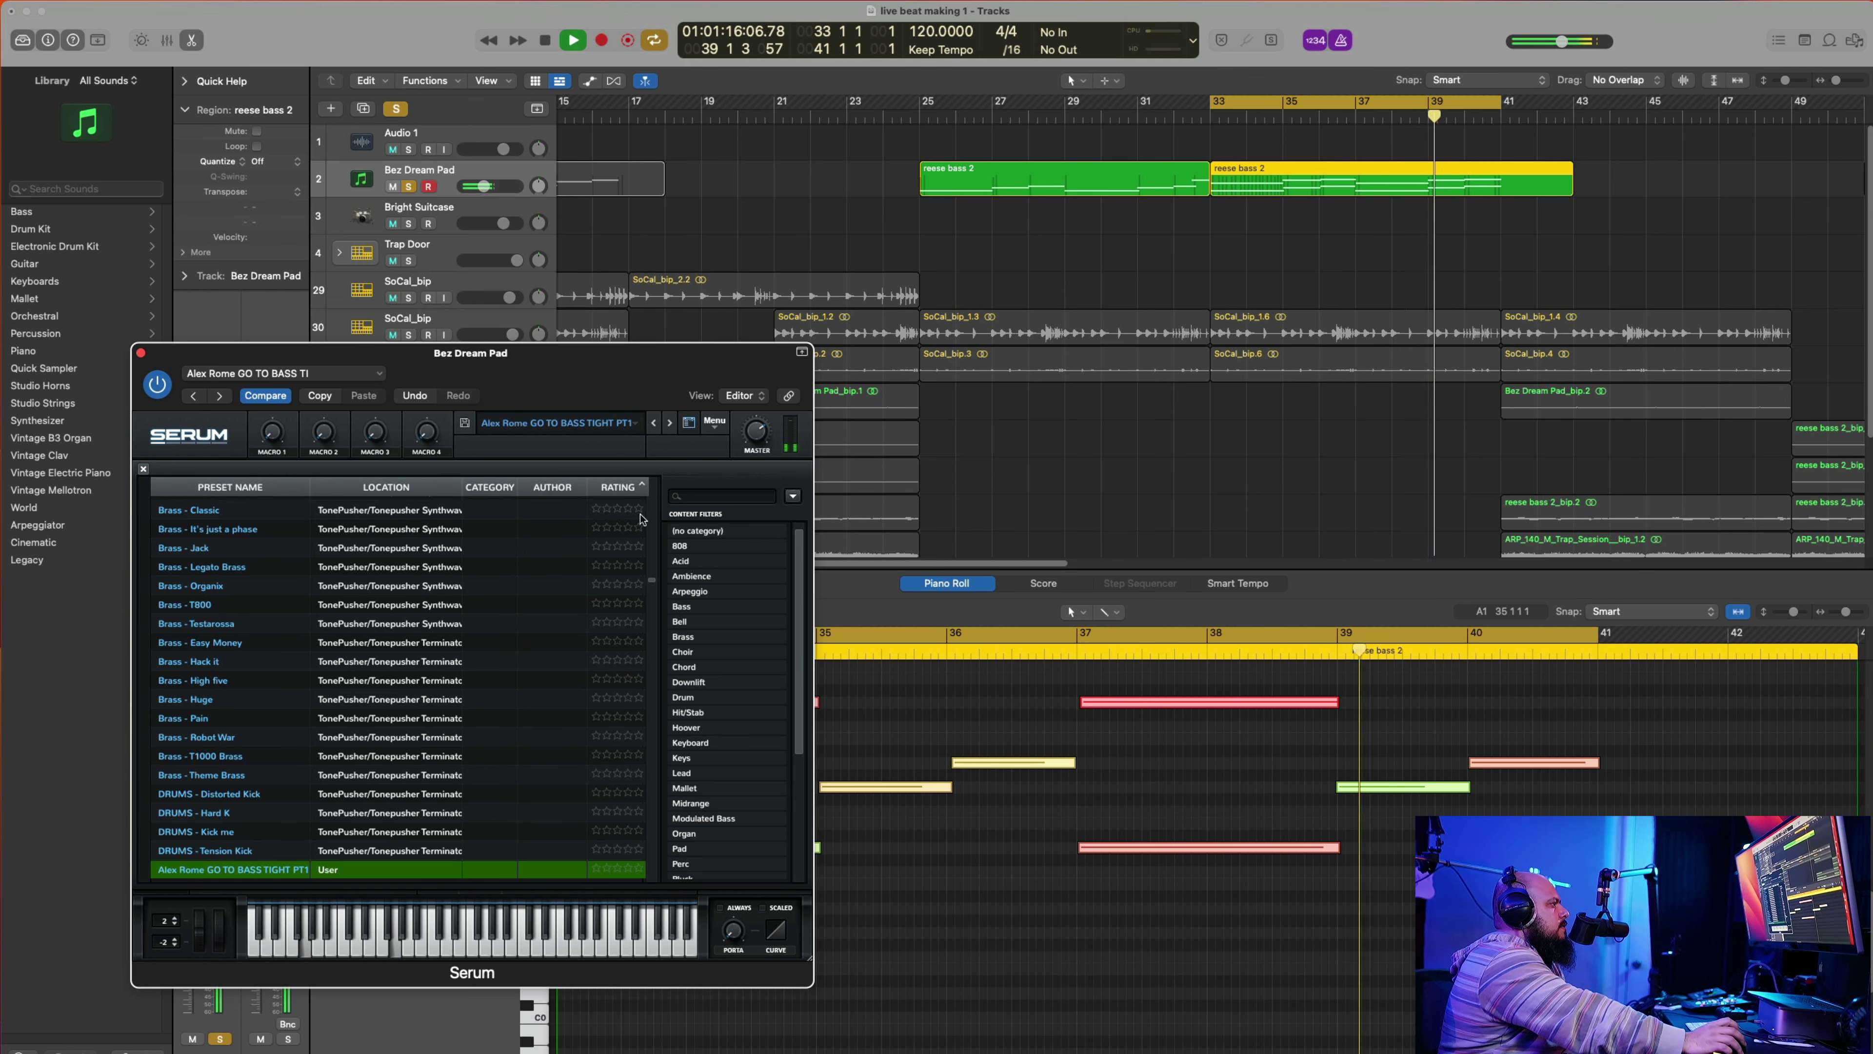
left_click(653, 592)
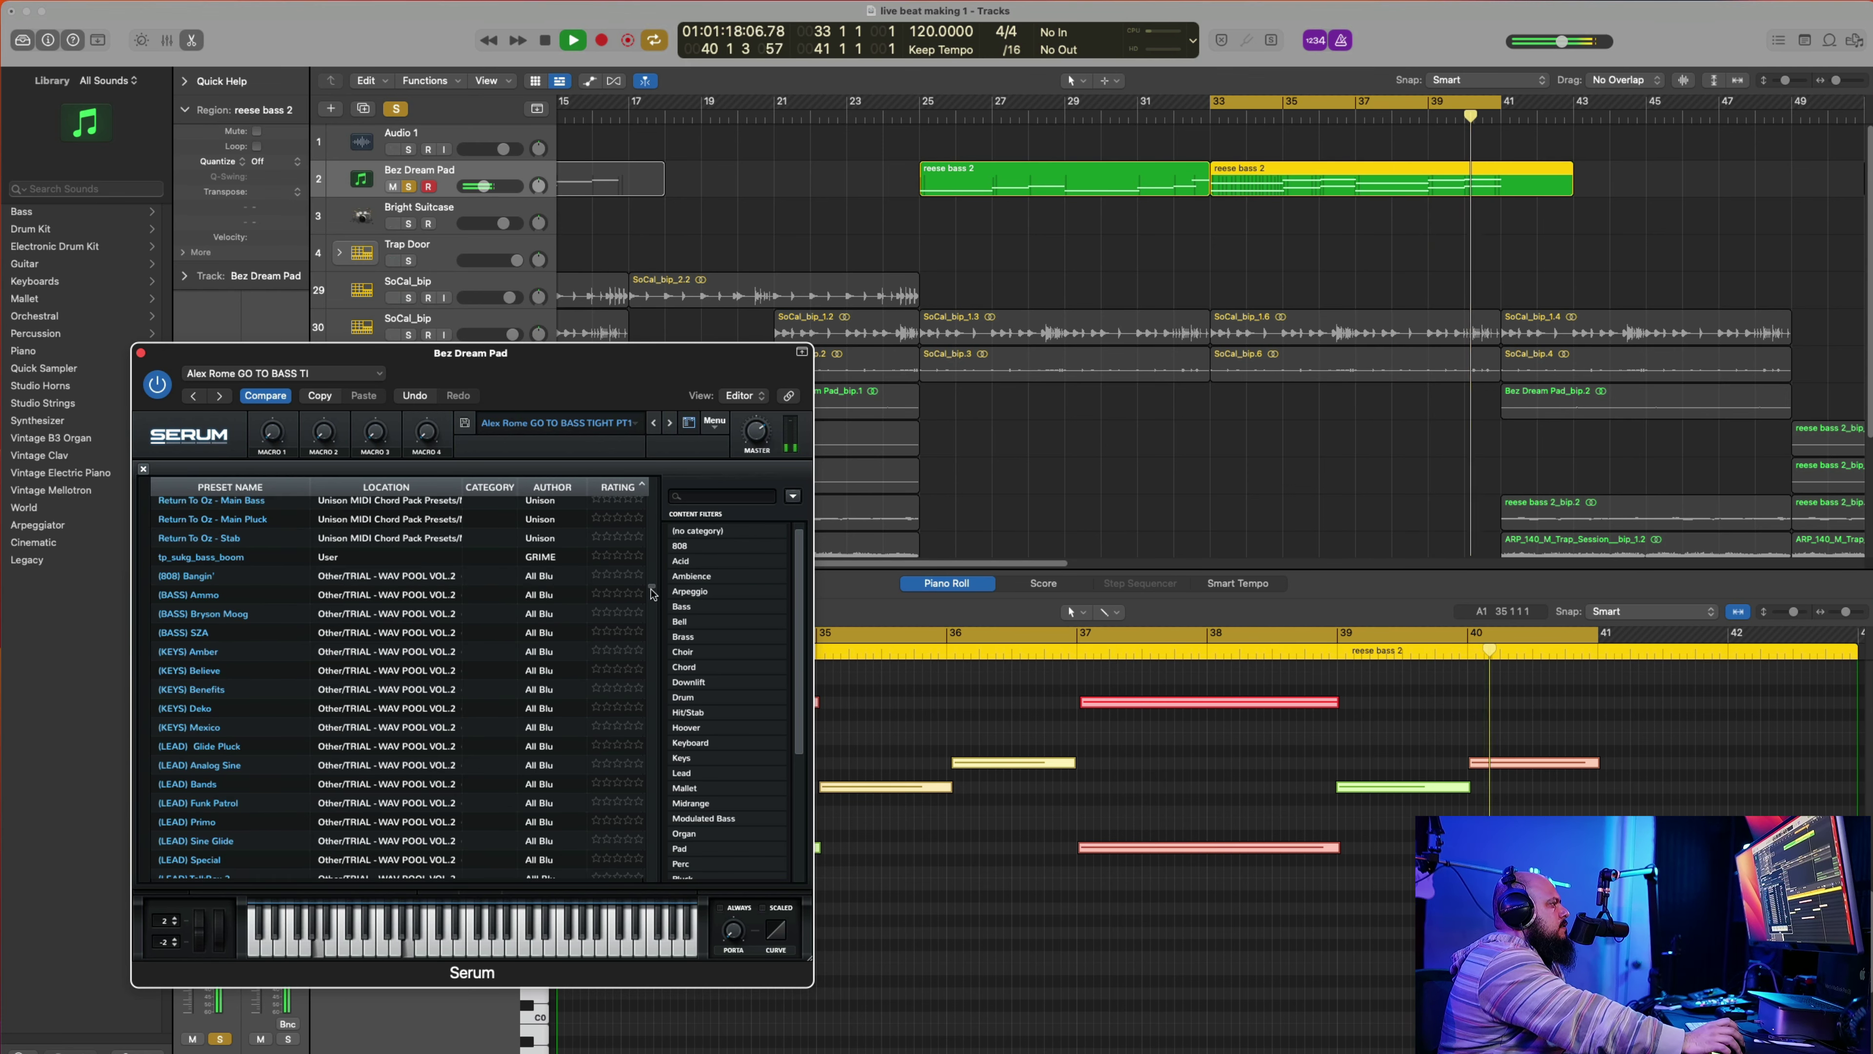
left_click_drag(653, 592, 649, 484)
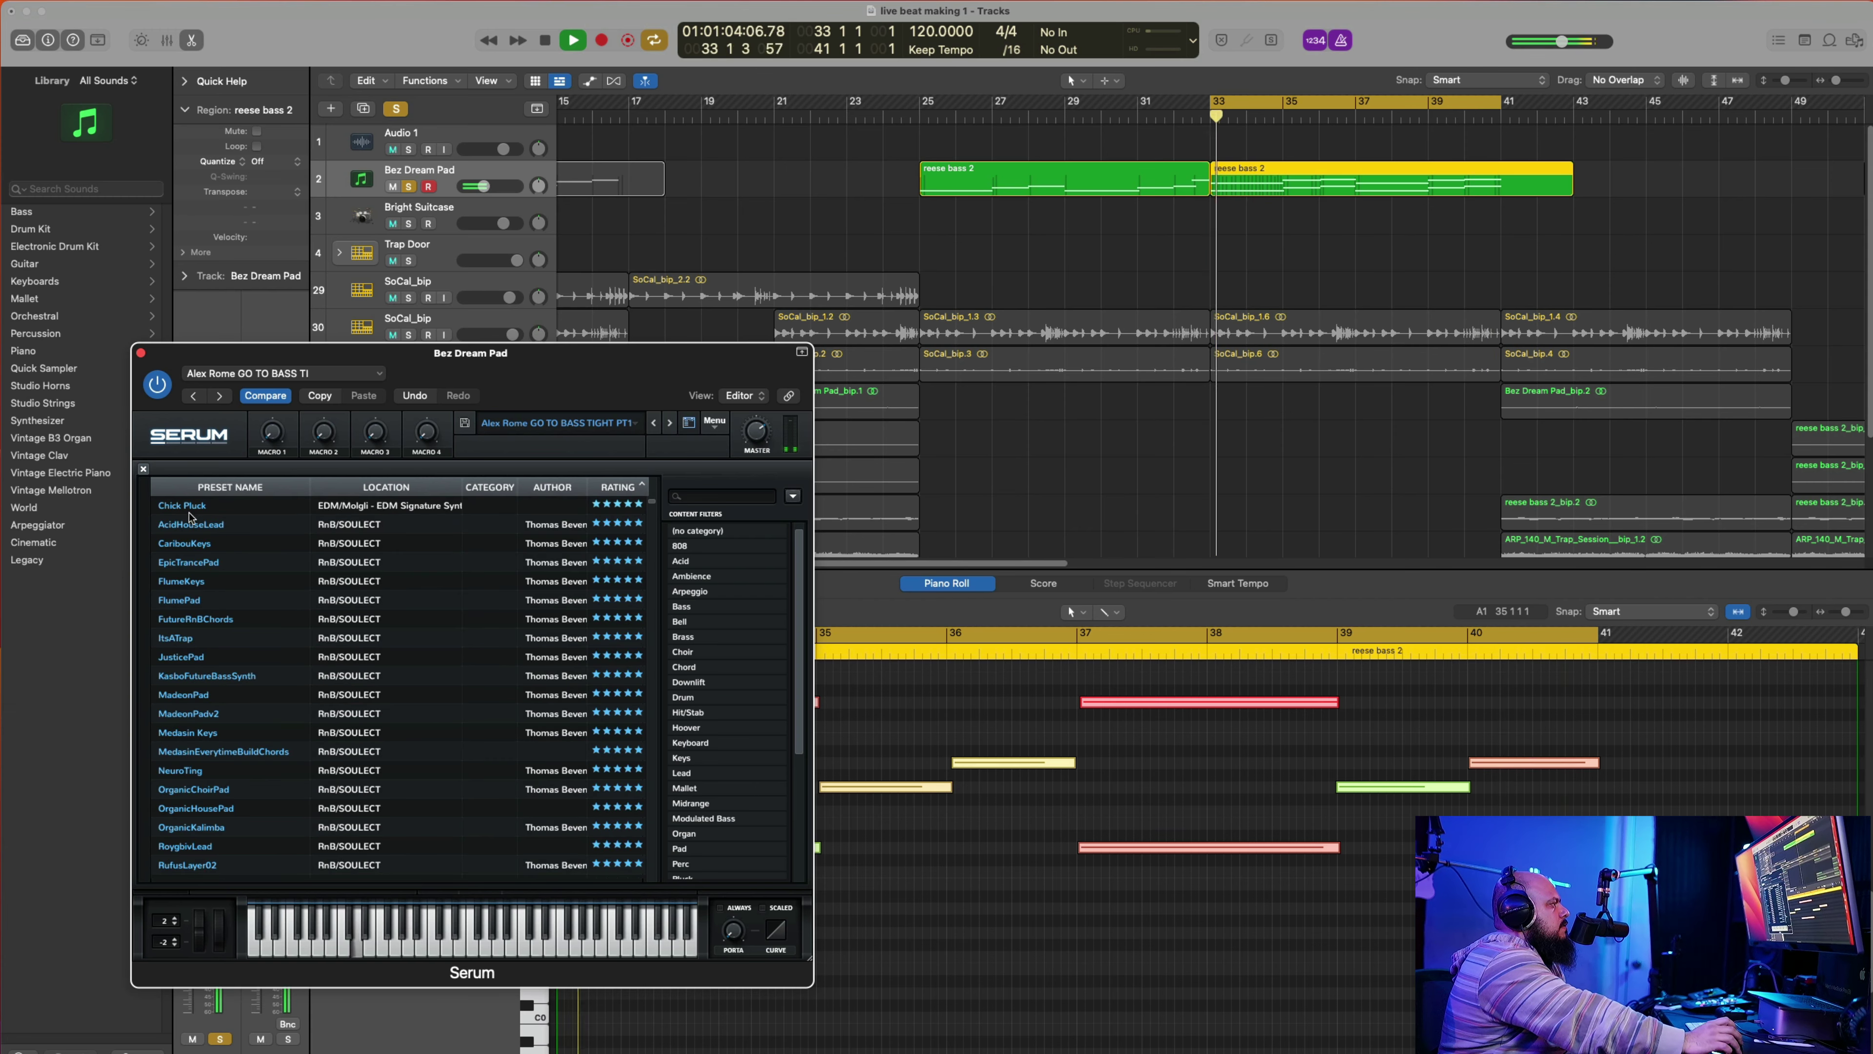
left_click(229, 504)
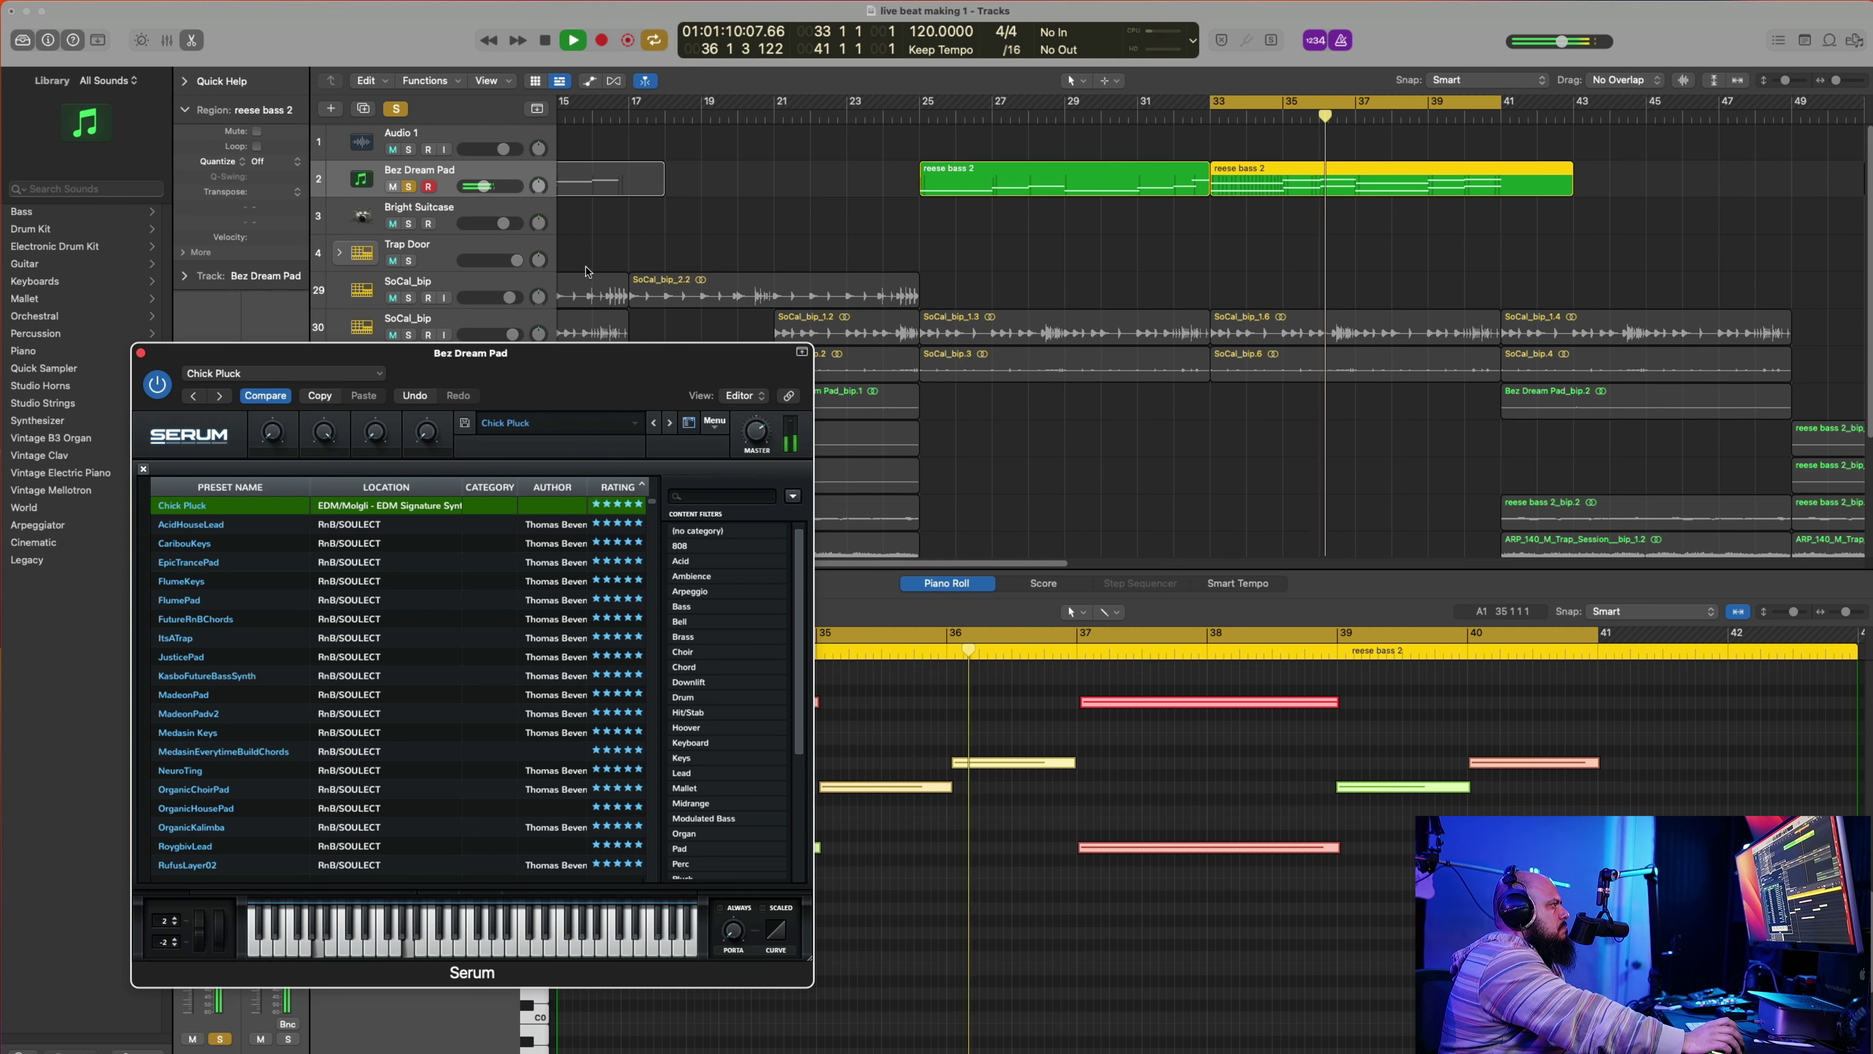
Step: Take the Bez Dream Pad track out of solo and raise its volume to -3.0 dB
left_click_drag(589, 380, 990, 355)
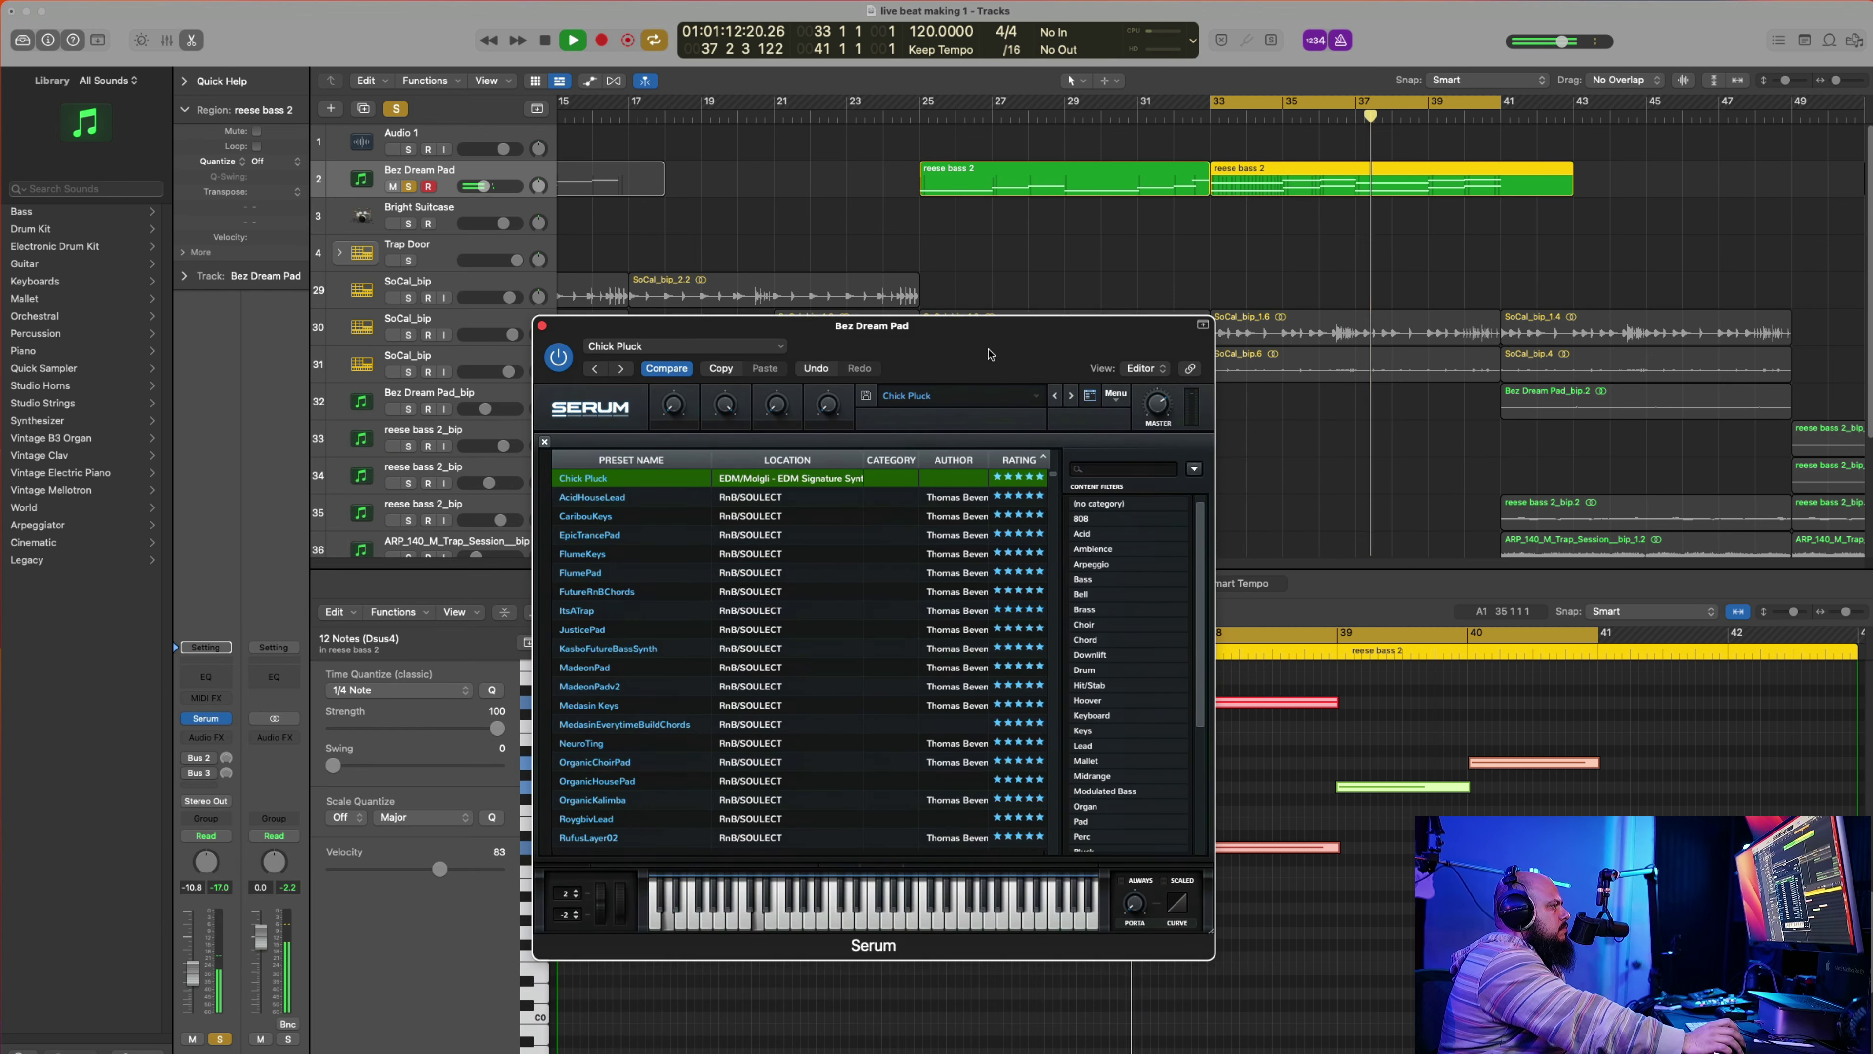
left_click(411, 187)
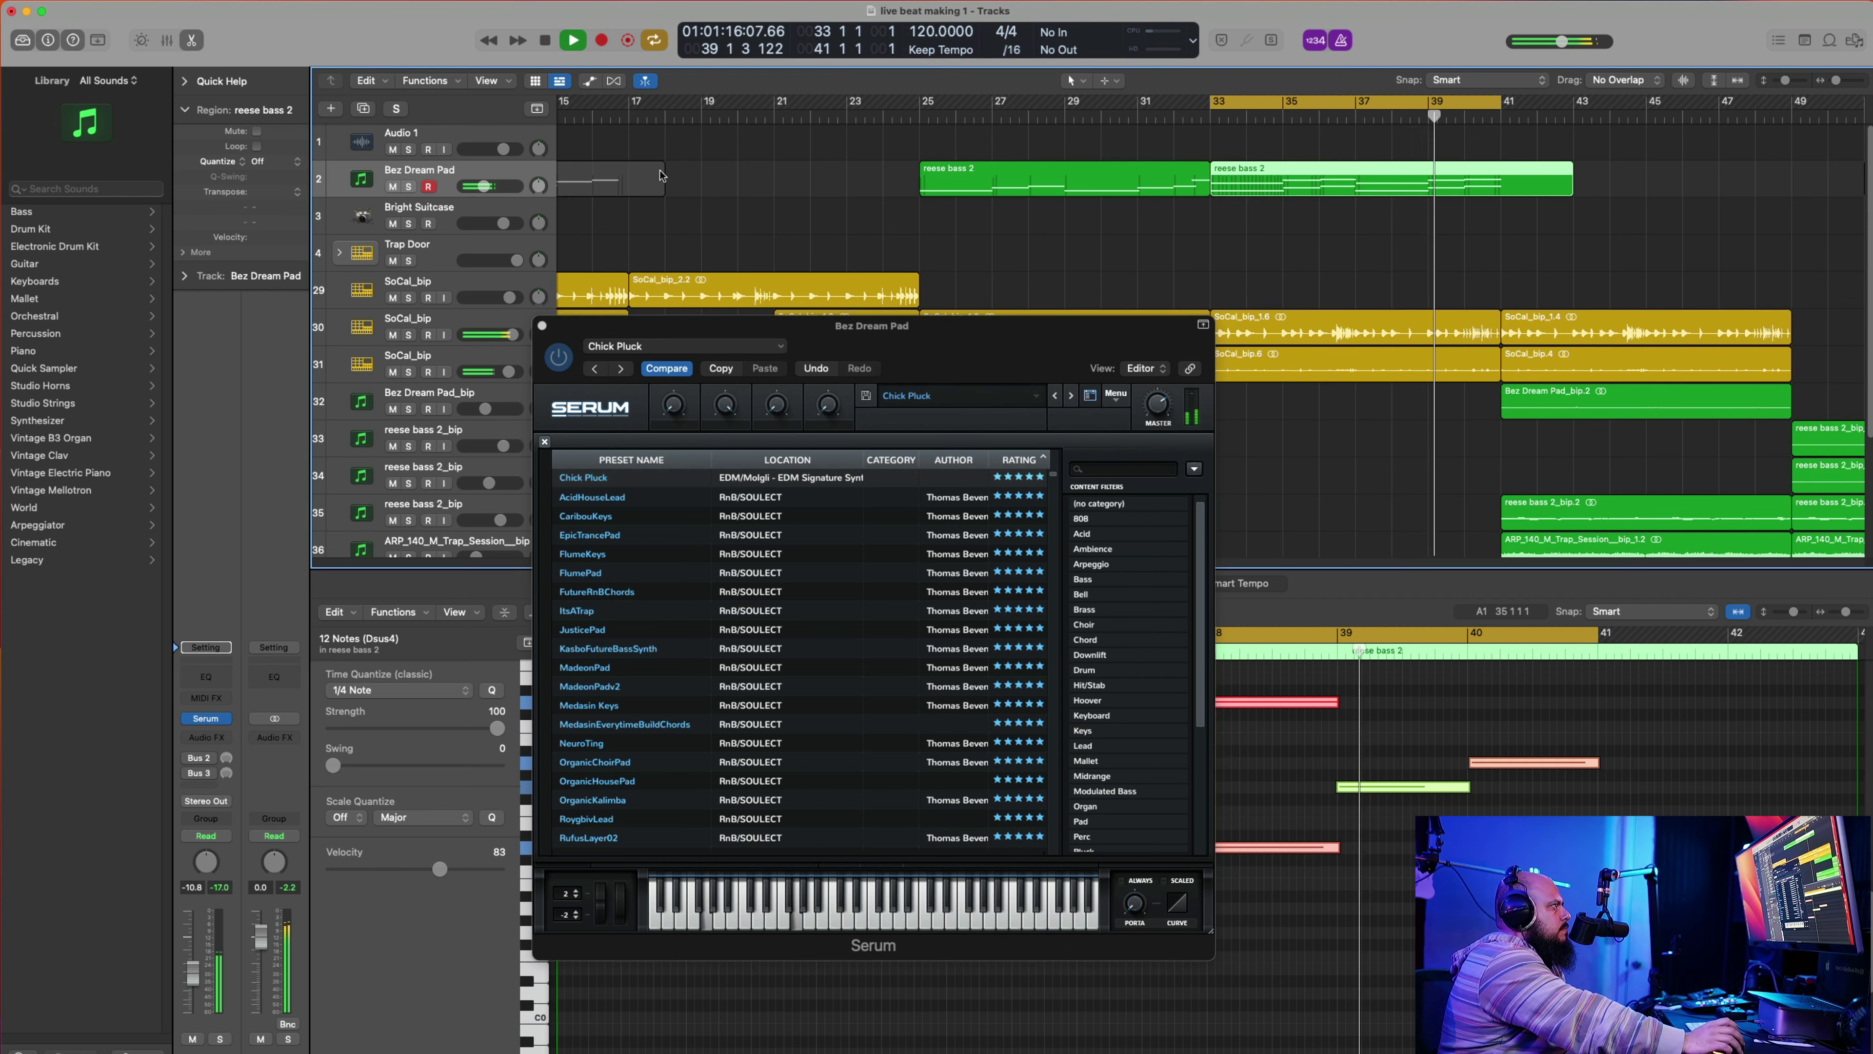
left_click_drag(472, 189, 488, 190)
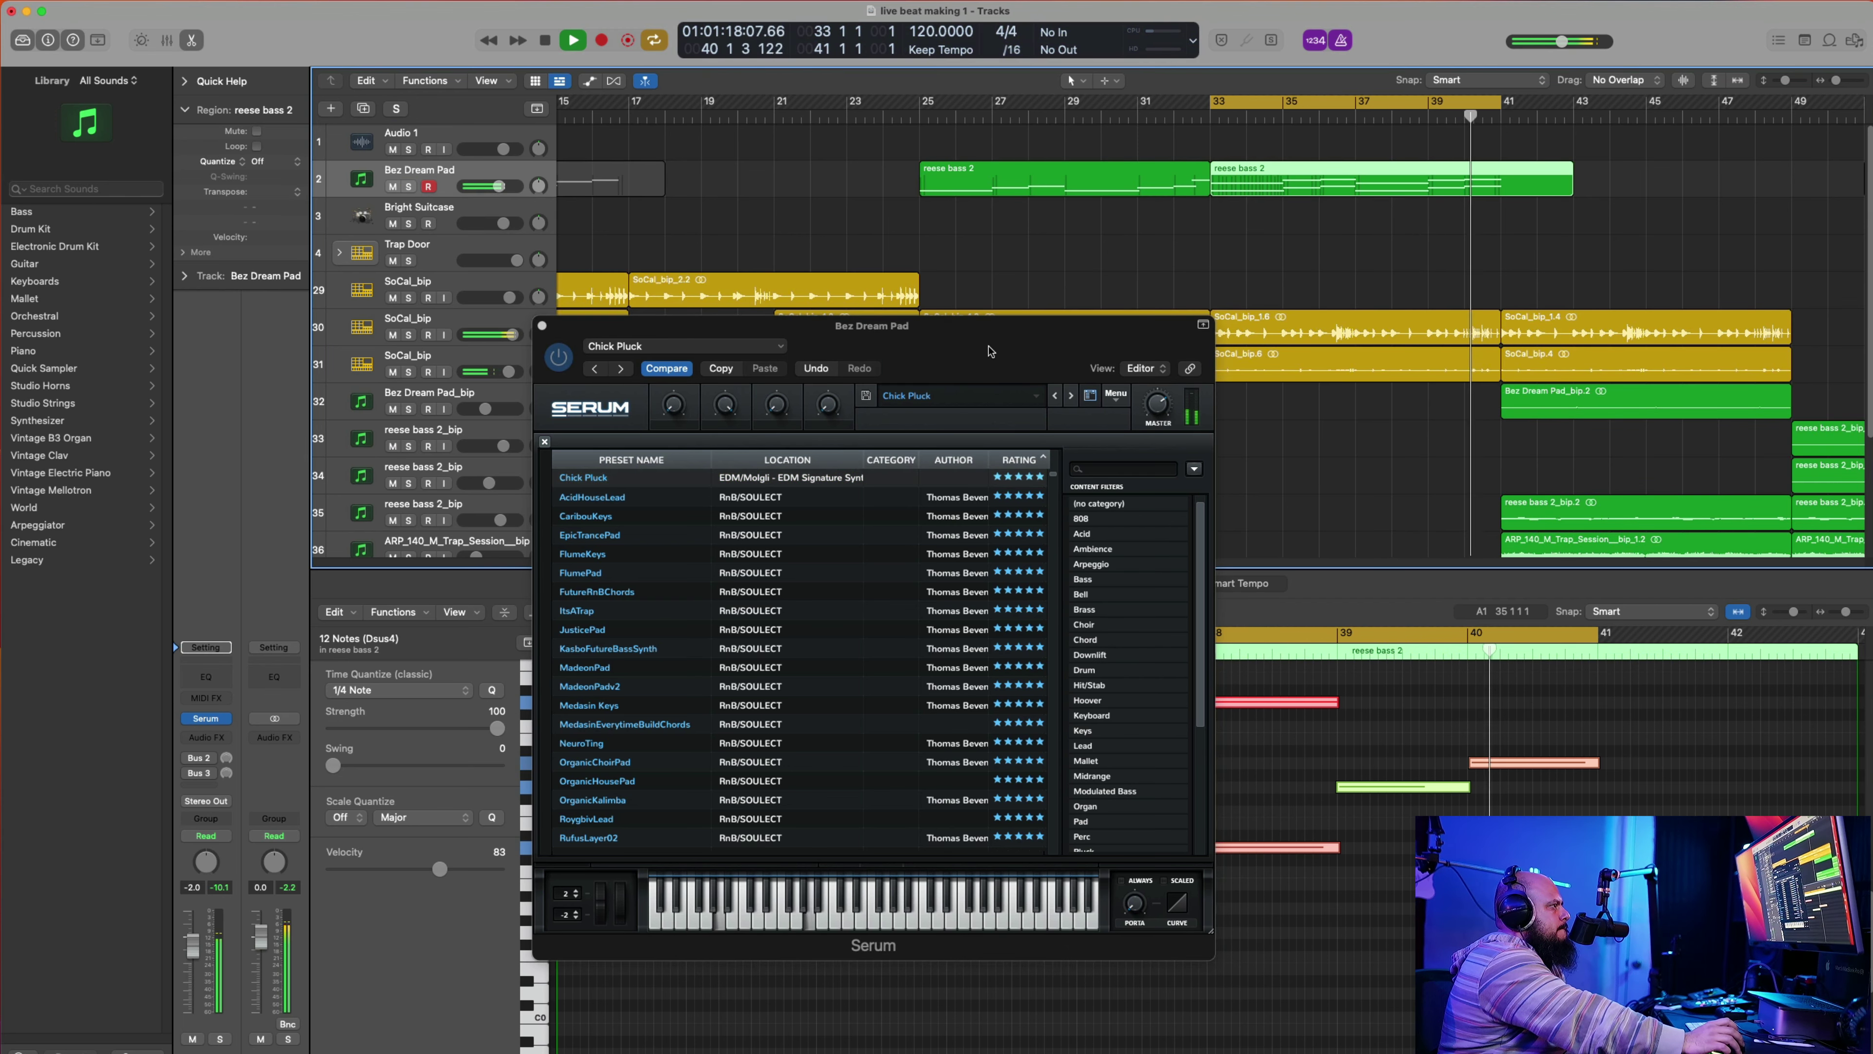
Step: Mute the two ARP_140_M_Trap_Session regions between bars 33 and 41
left_click_drag(989, 334, 650, 308)
scroll(1455, 422, "down", 1)
scroll(1455, 422, "up", 1)
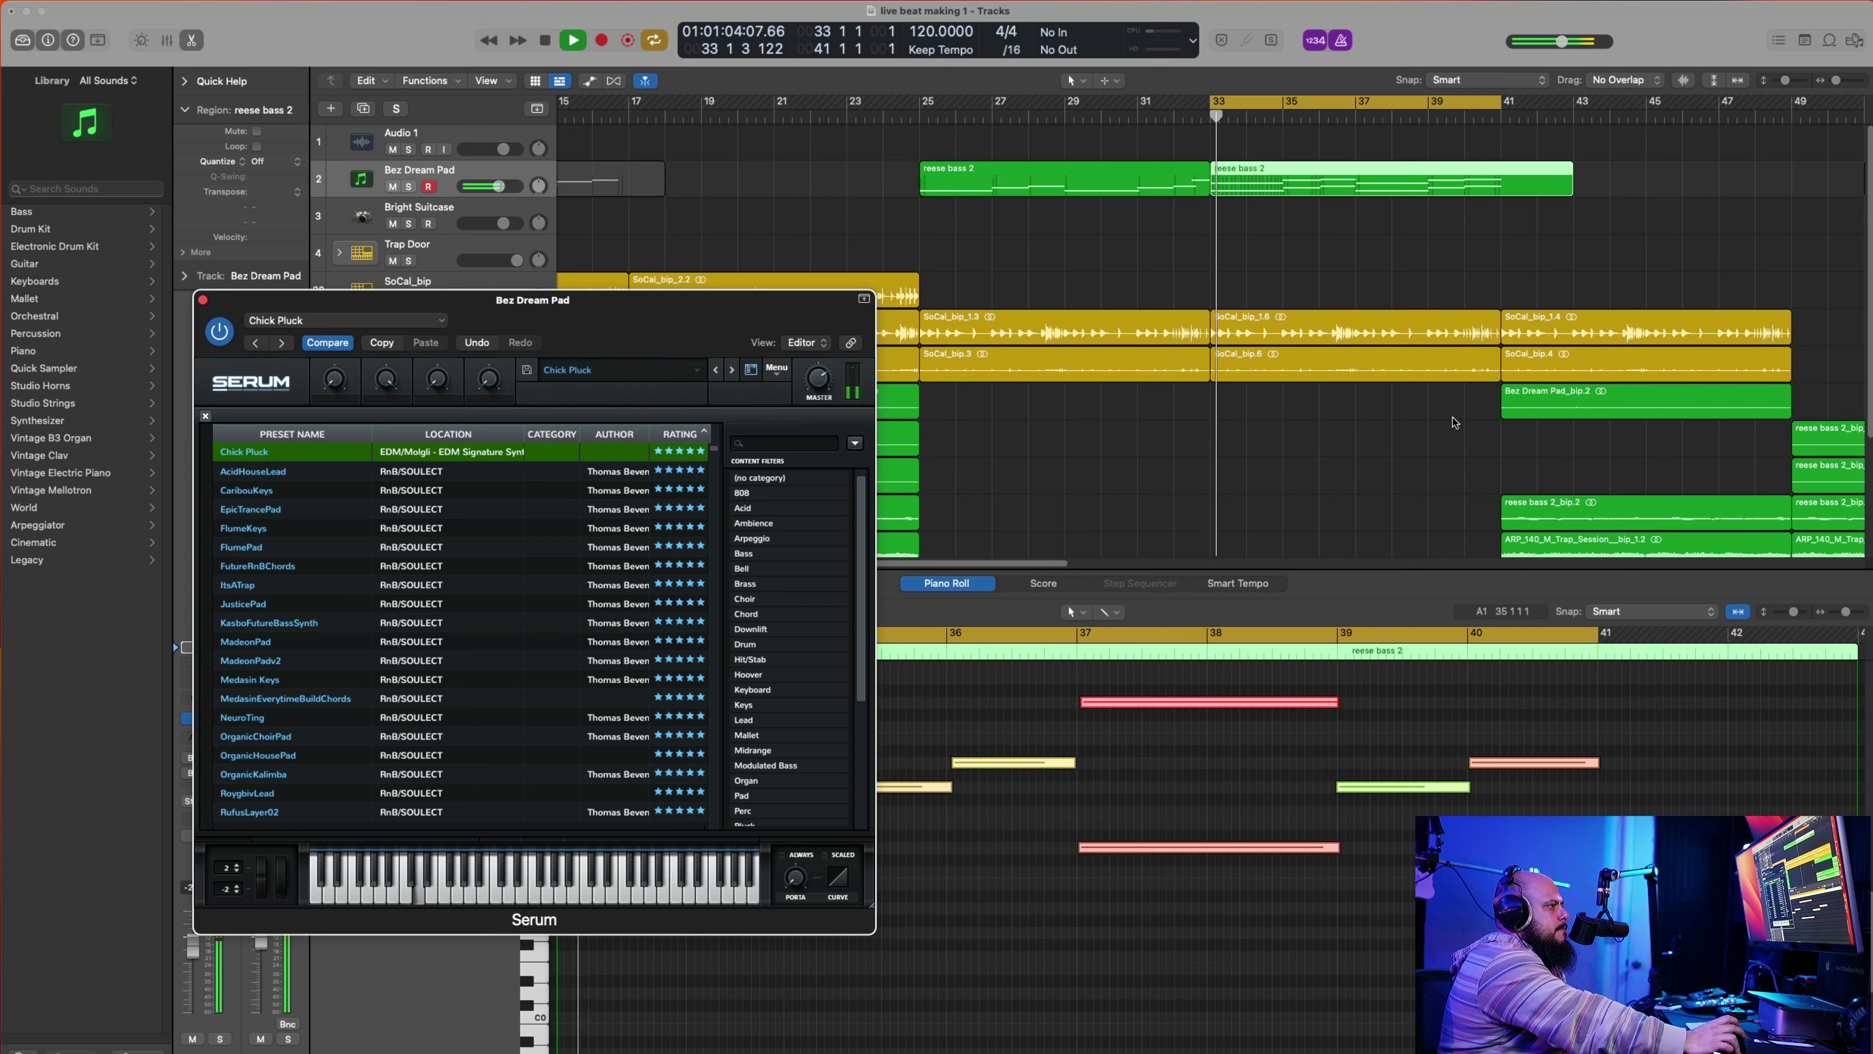
scroll(1453, 423, "down", 5)
left_click_drag(1272, 405, 1401, 505)
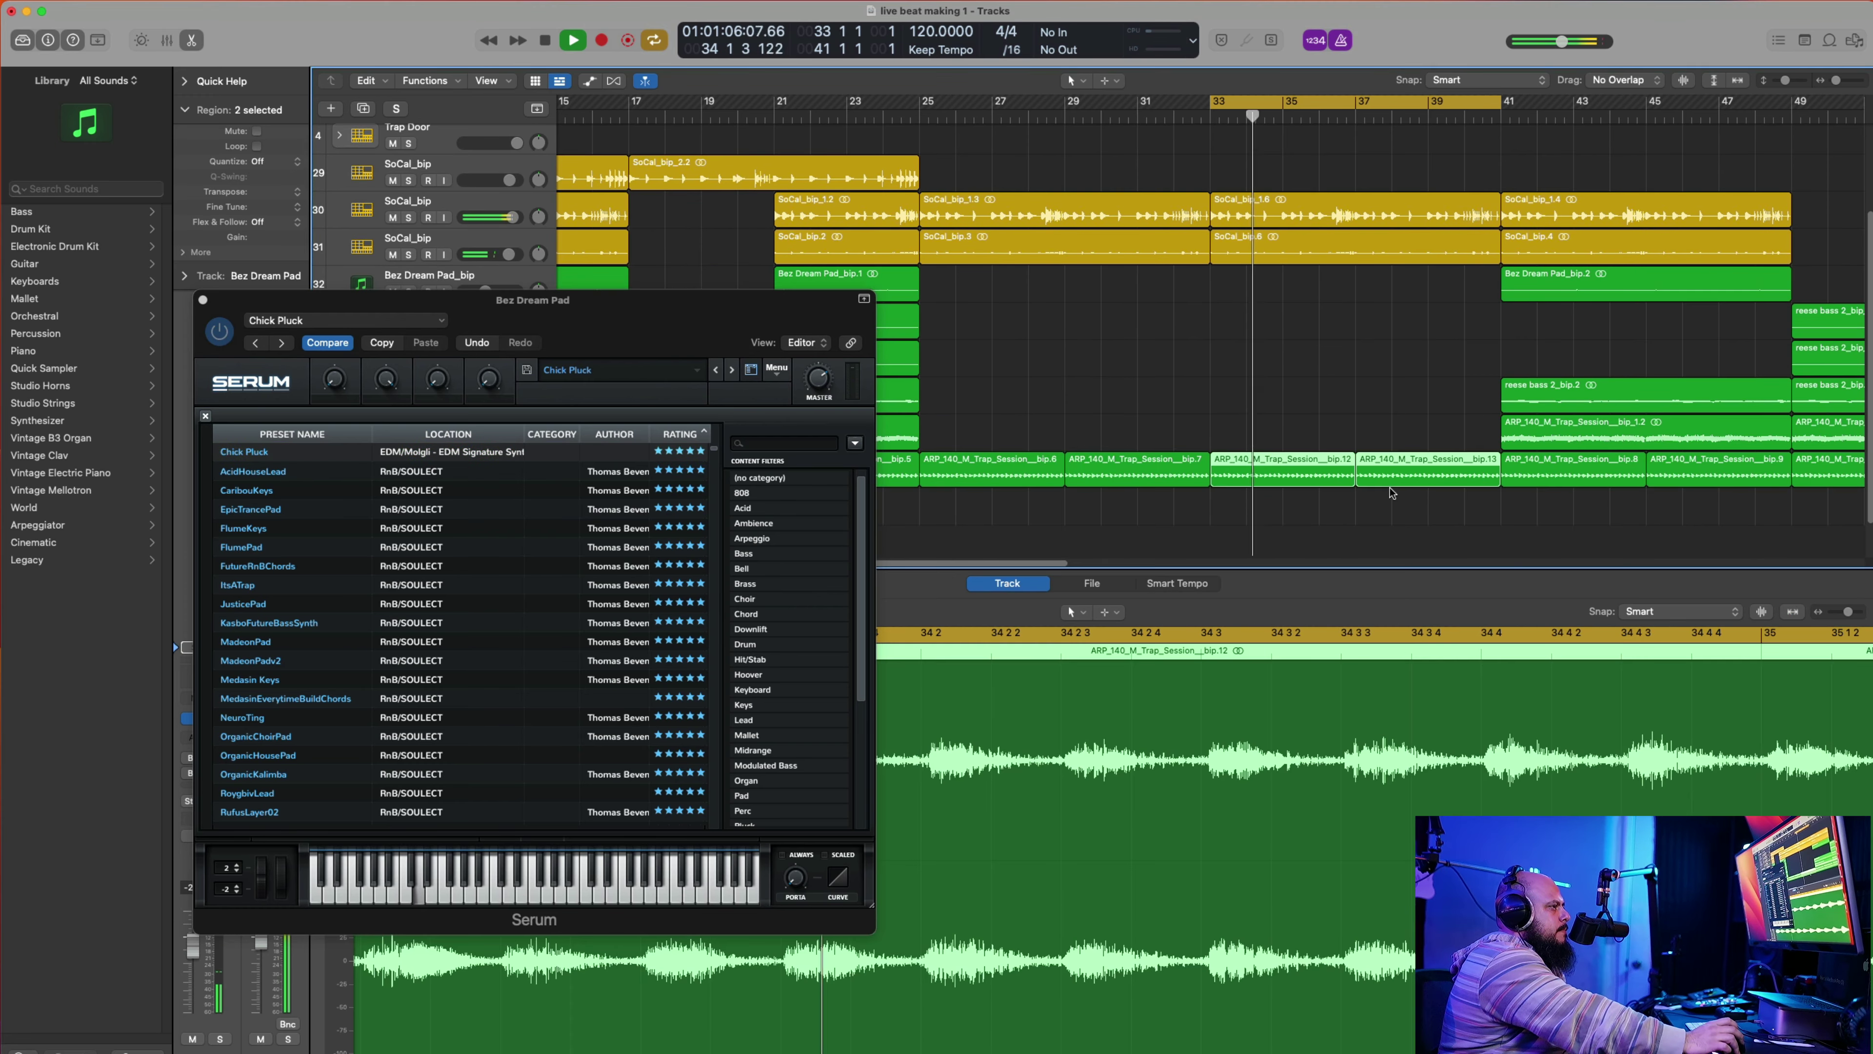
right_click(1393, 487)
left_click(1424, 495)
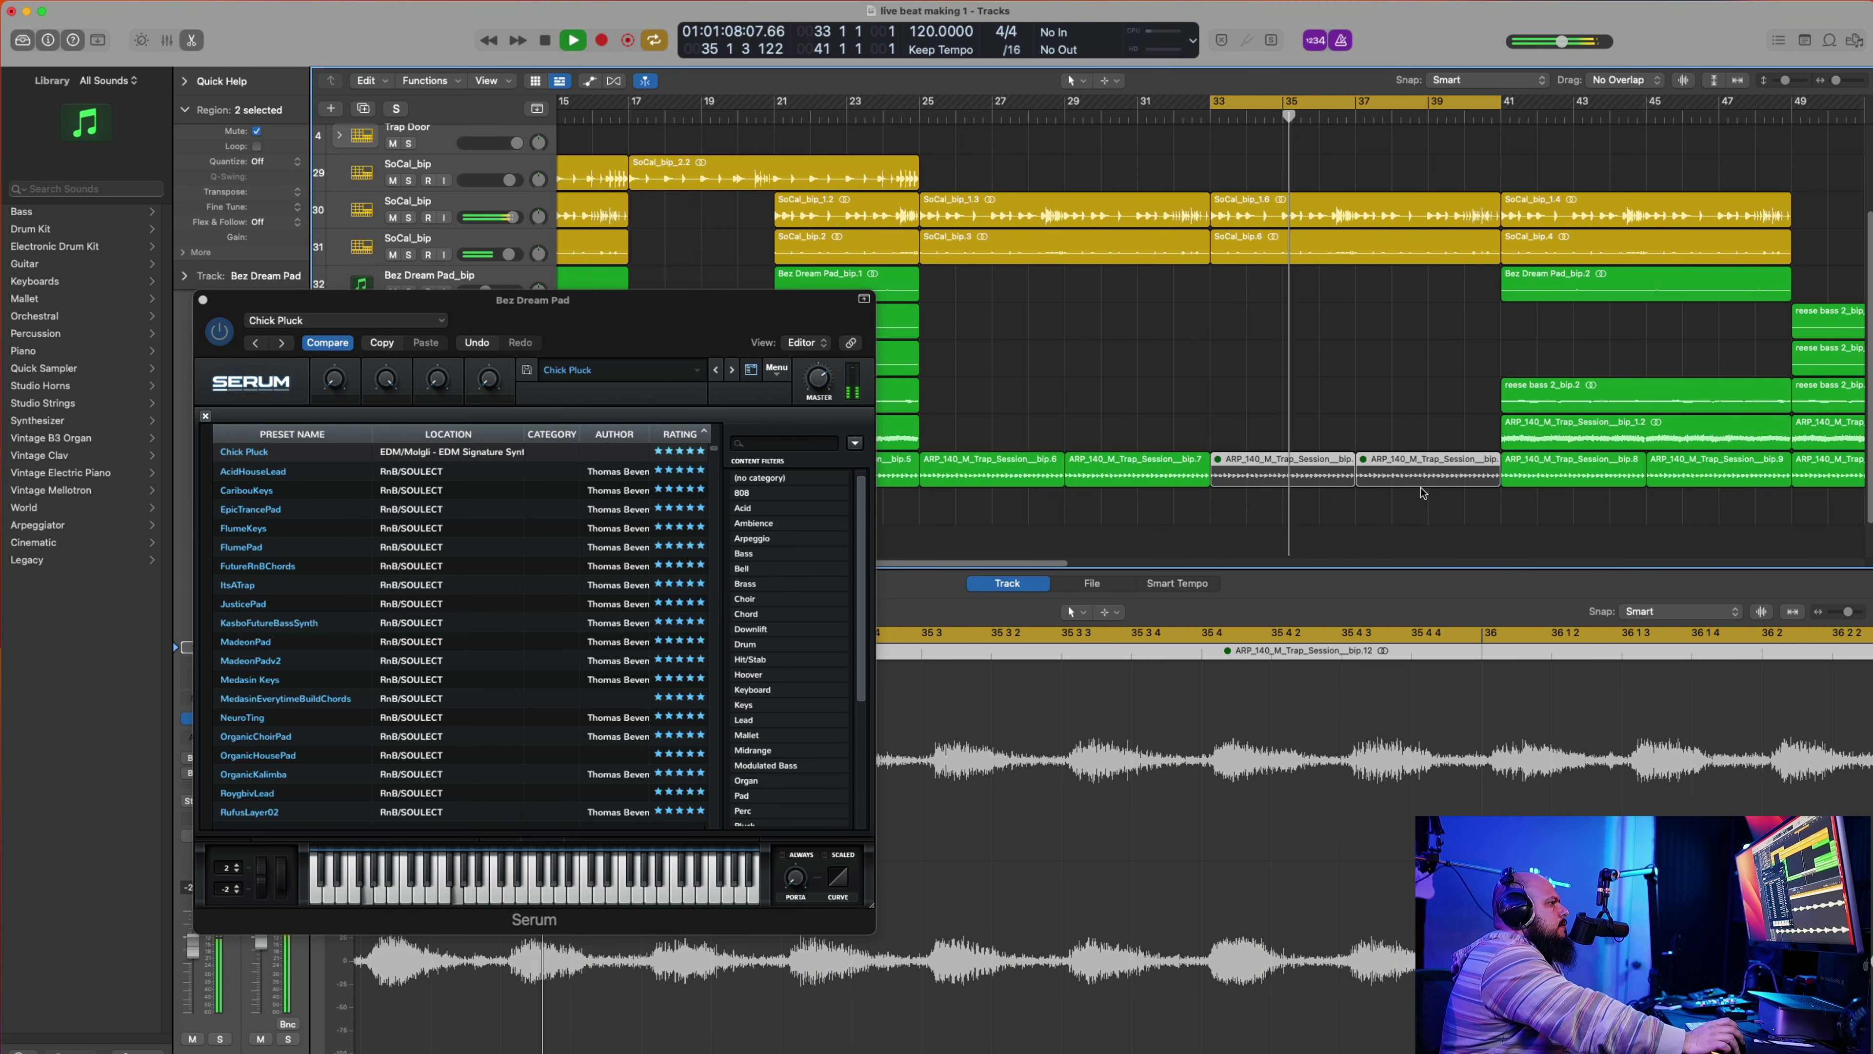
scroll(1427, 386, "up", 1)
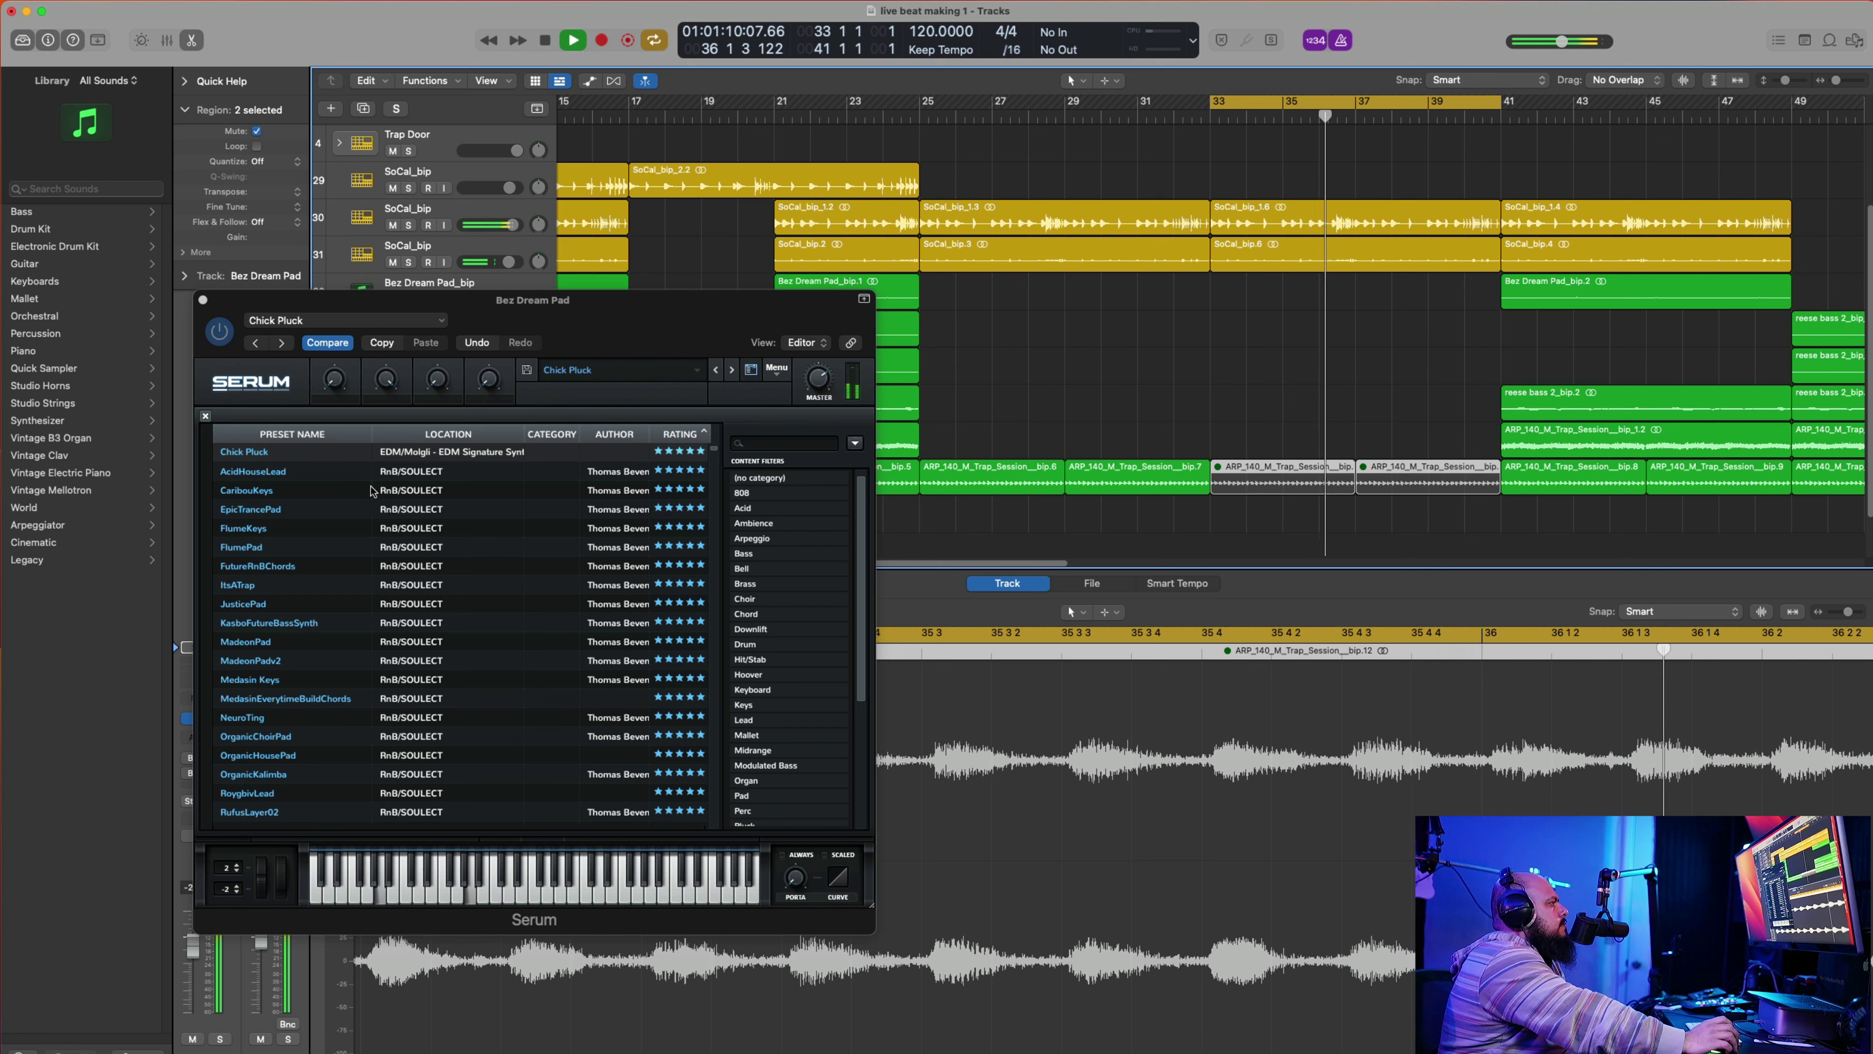
Step: Audition the AcidHouseLead and CaribouKeys presets in Serum, and load EpicTrancePad for the Bez Dream Pad track
left_click(261, 477)
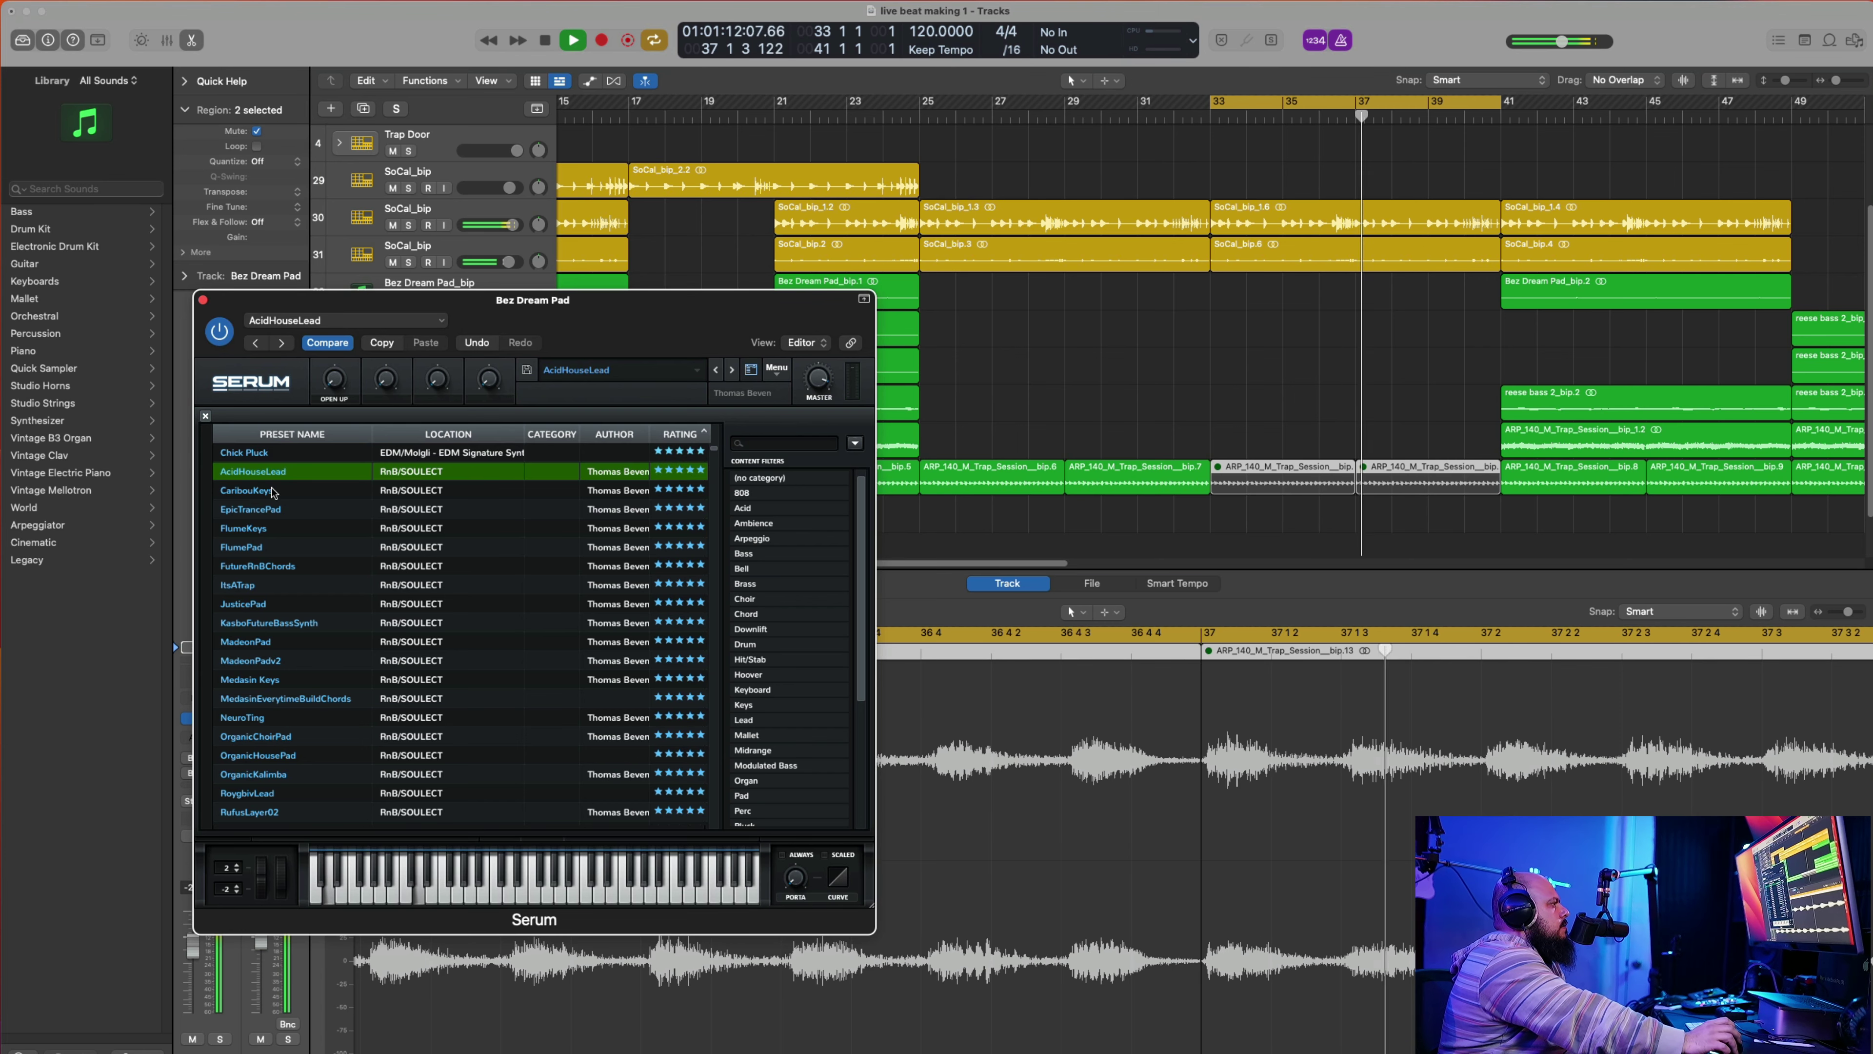
left_click(267, 490)
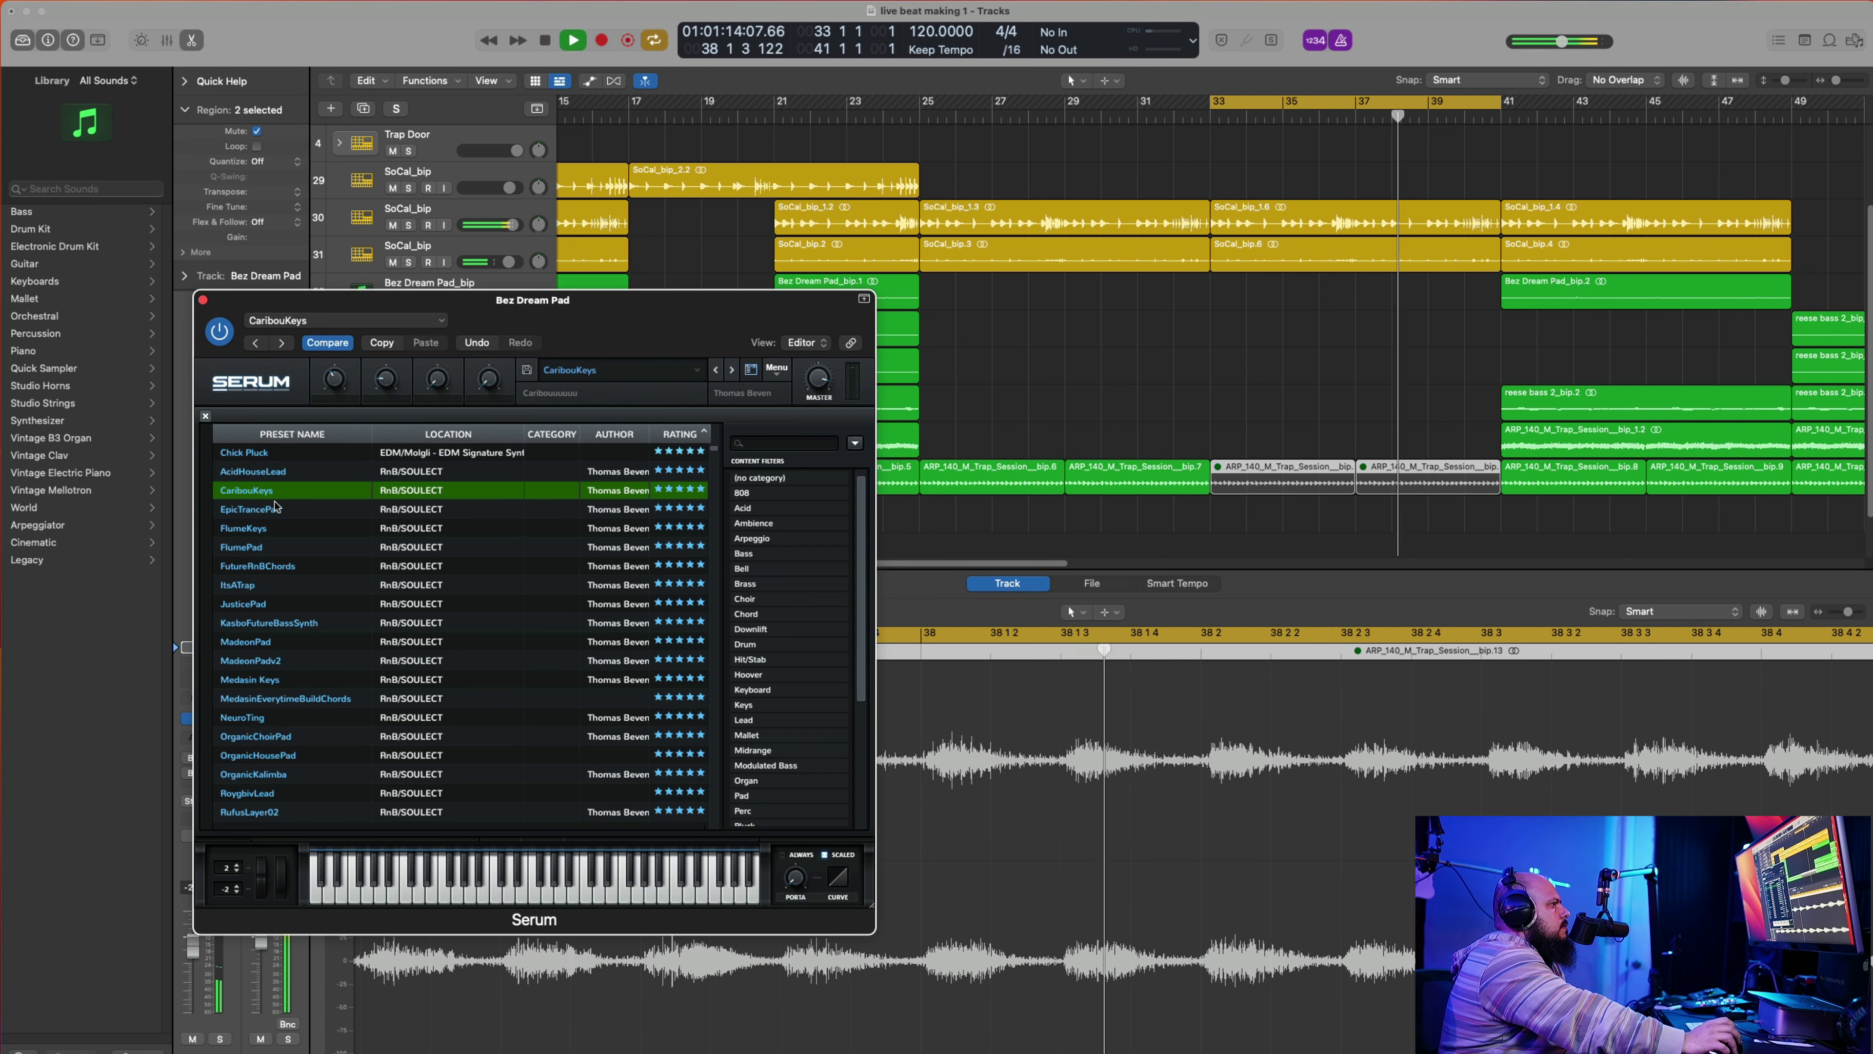
scroll(988, 420, "up", 3)
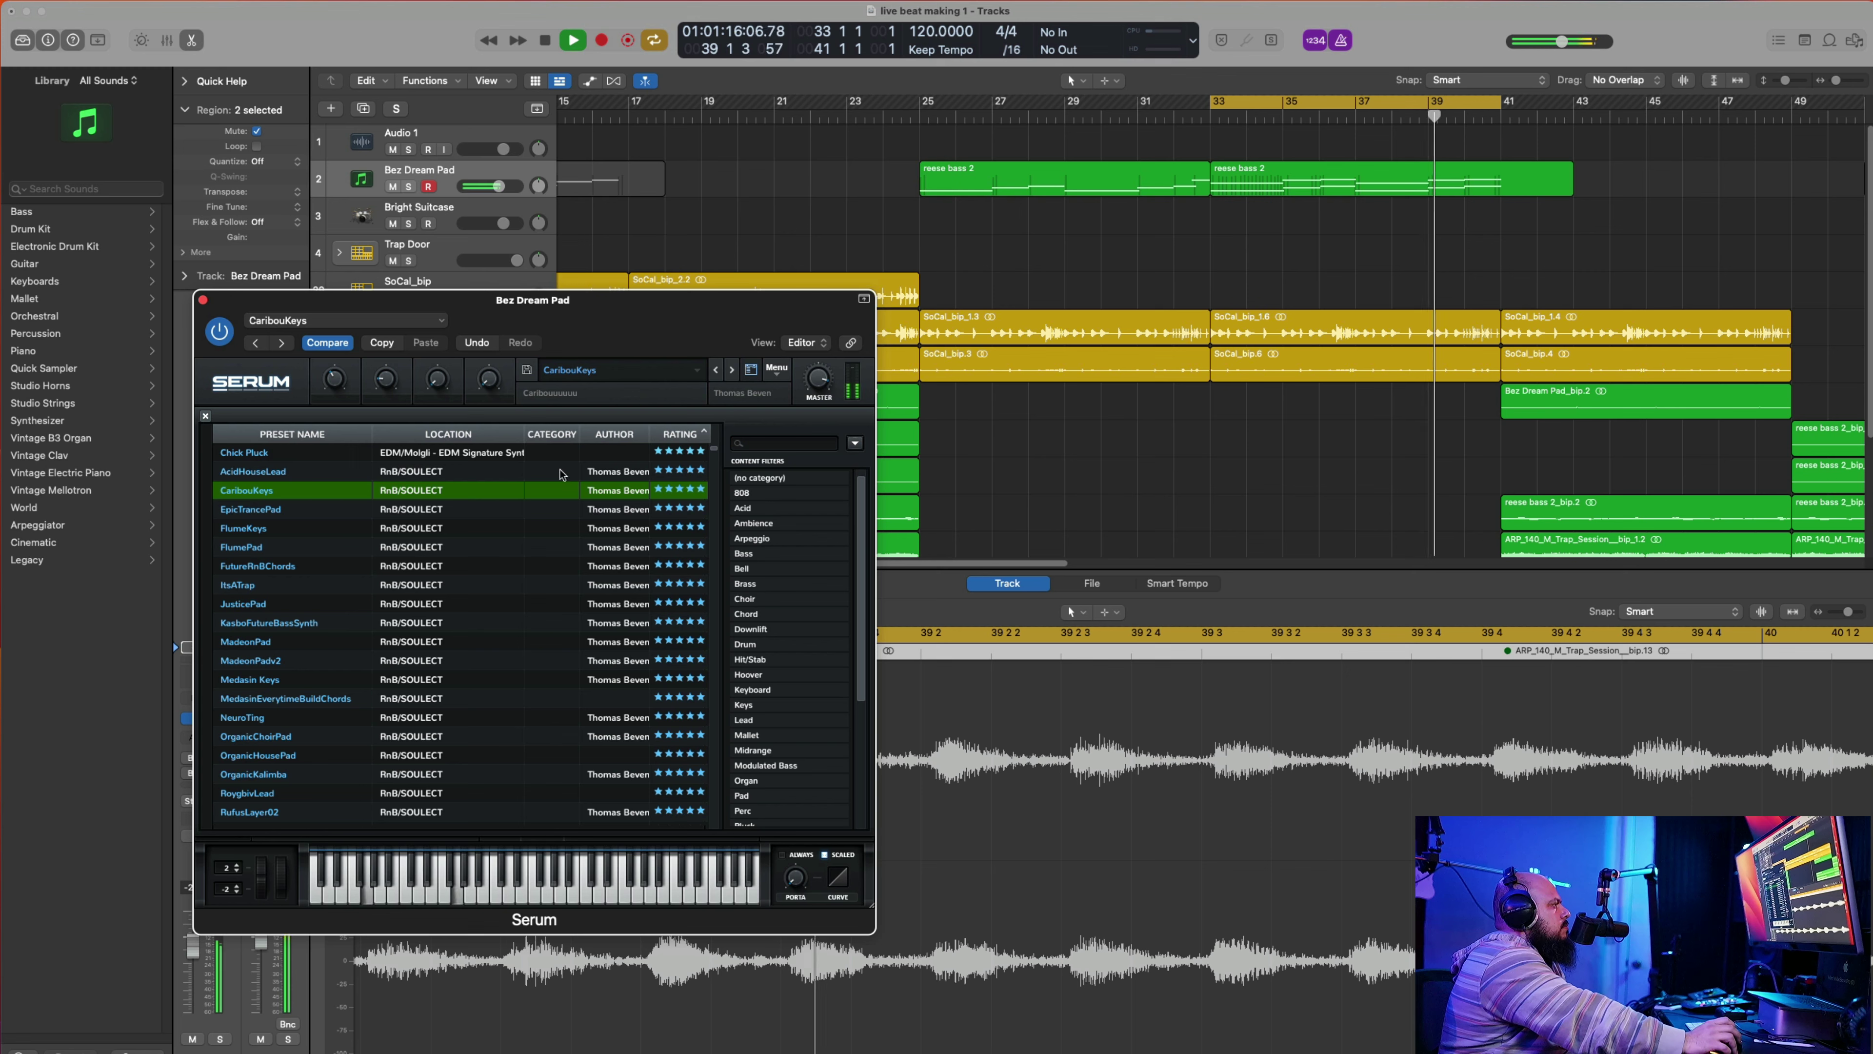
left_click(265, 515)
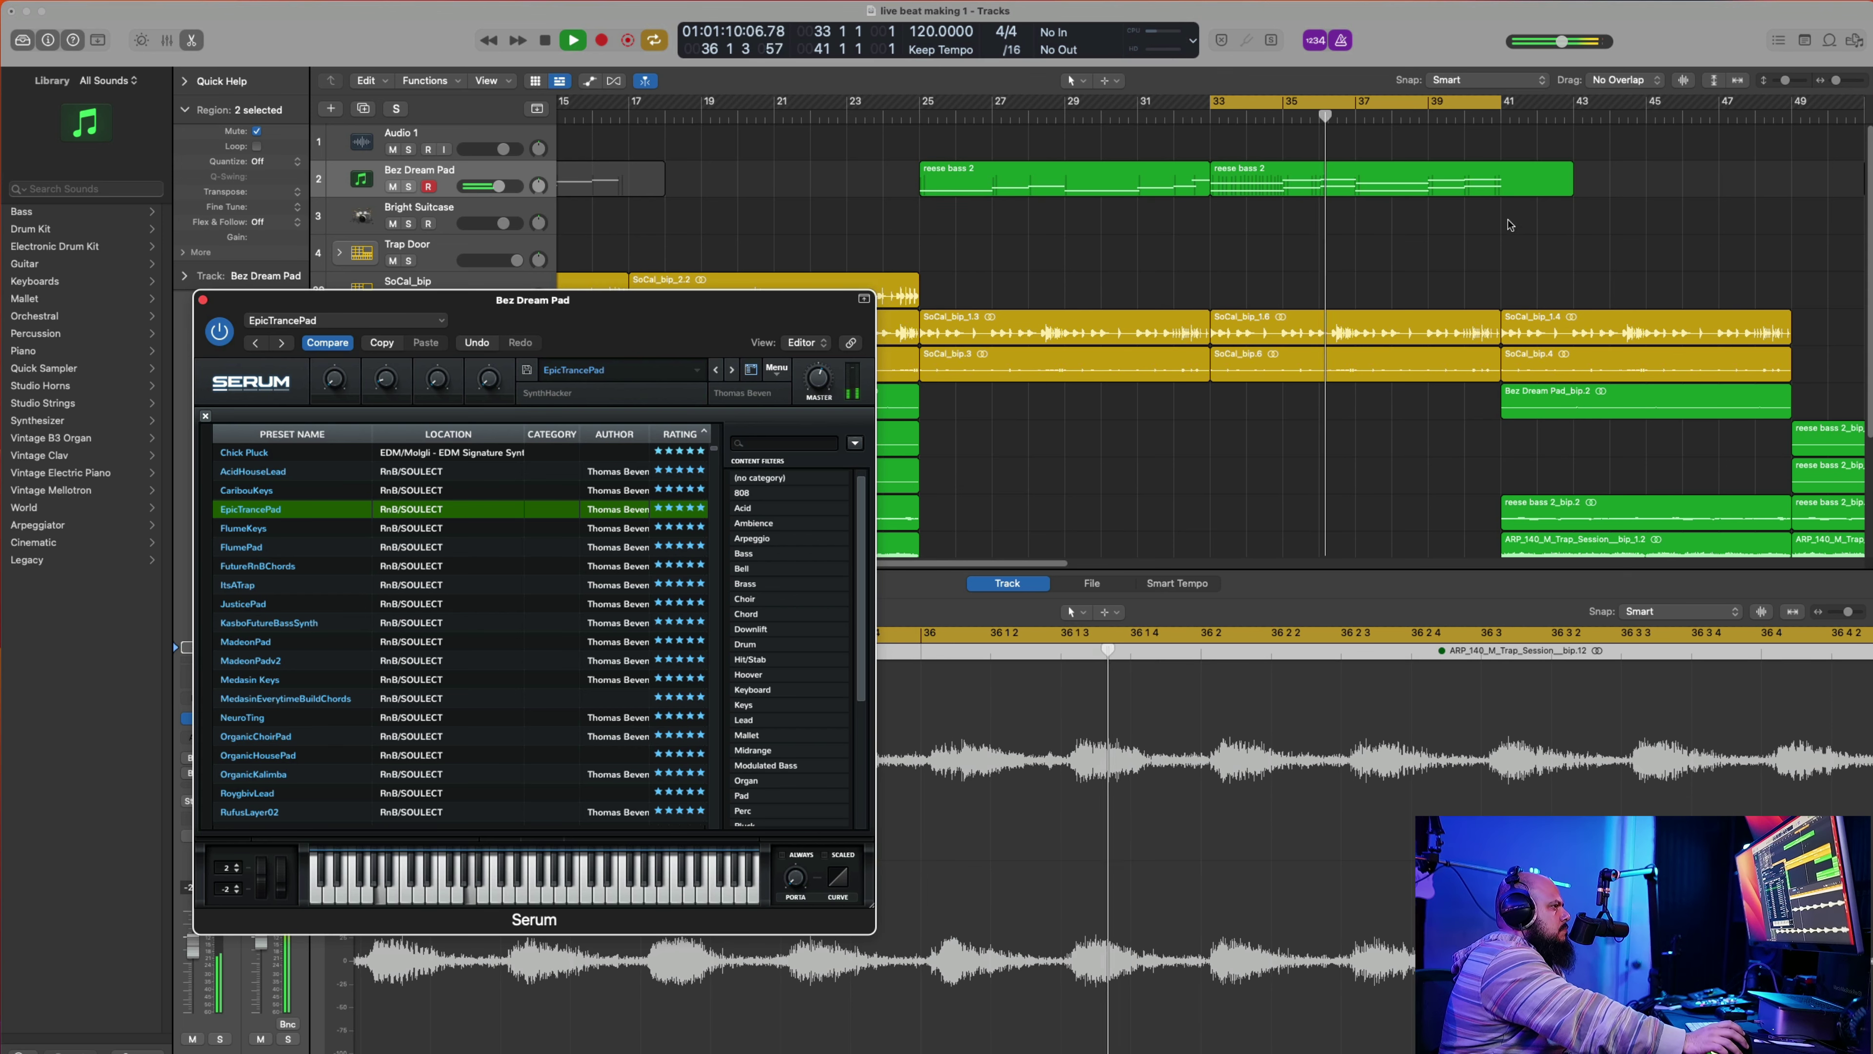
Step: Bounce the reese bass 2 region at bar 33 in place to a new track, muting the source region
right_click(1477, 182)
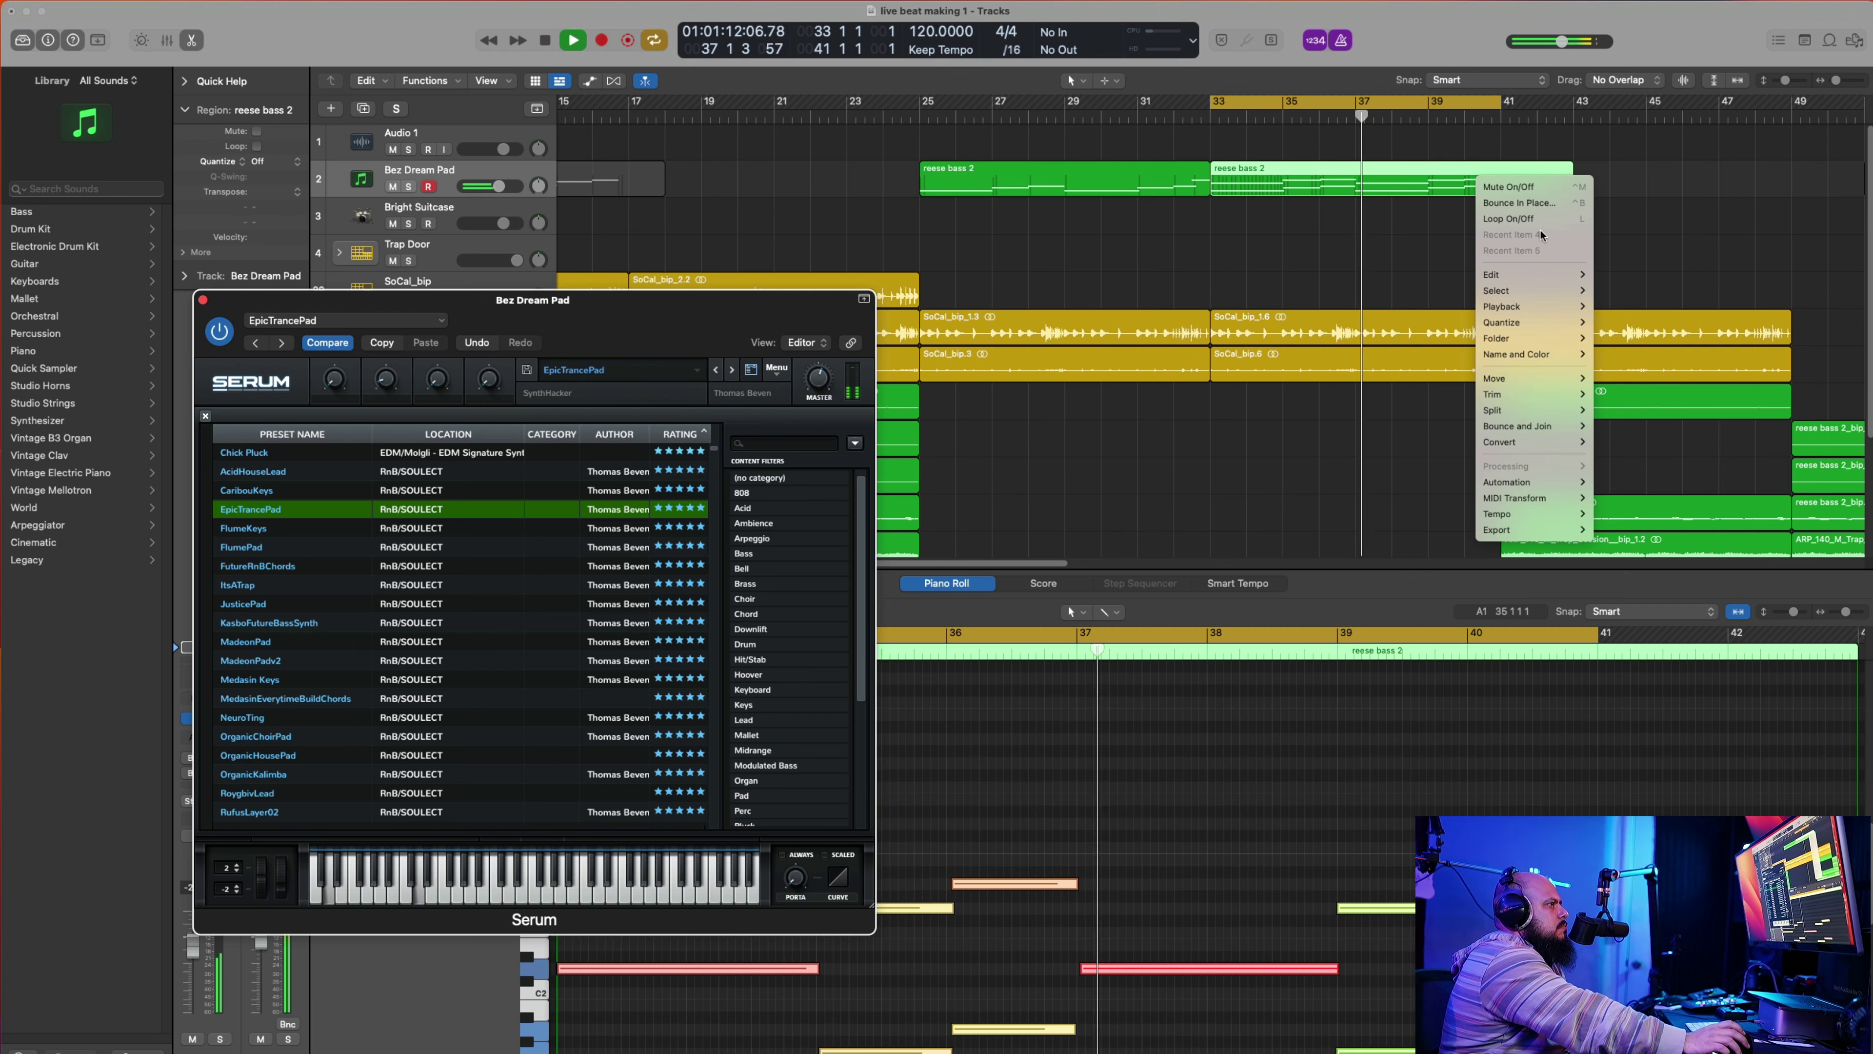
left_click(1508, 203)
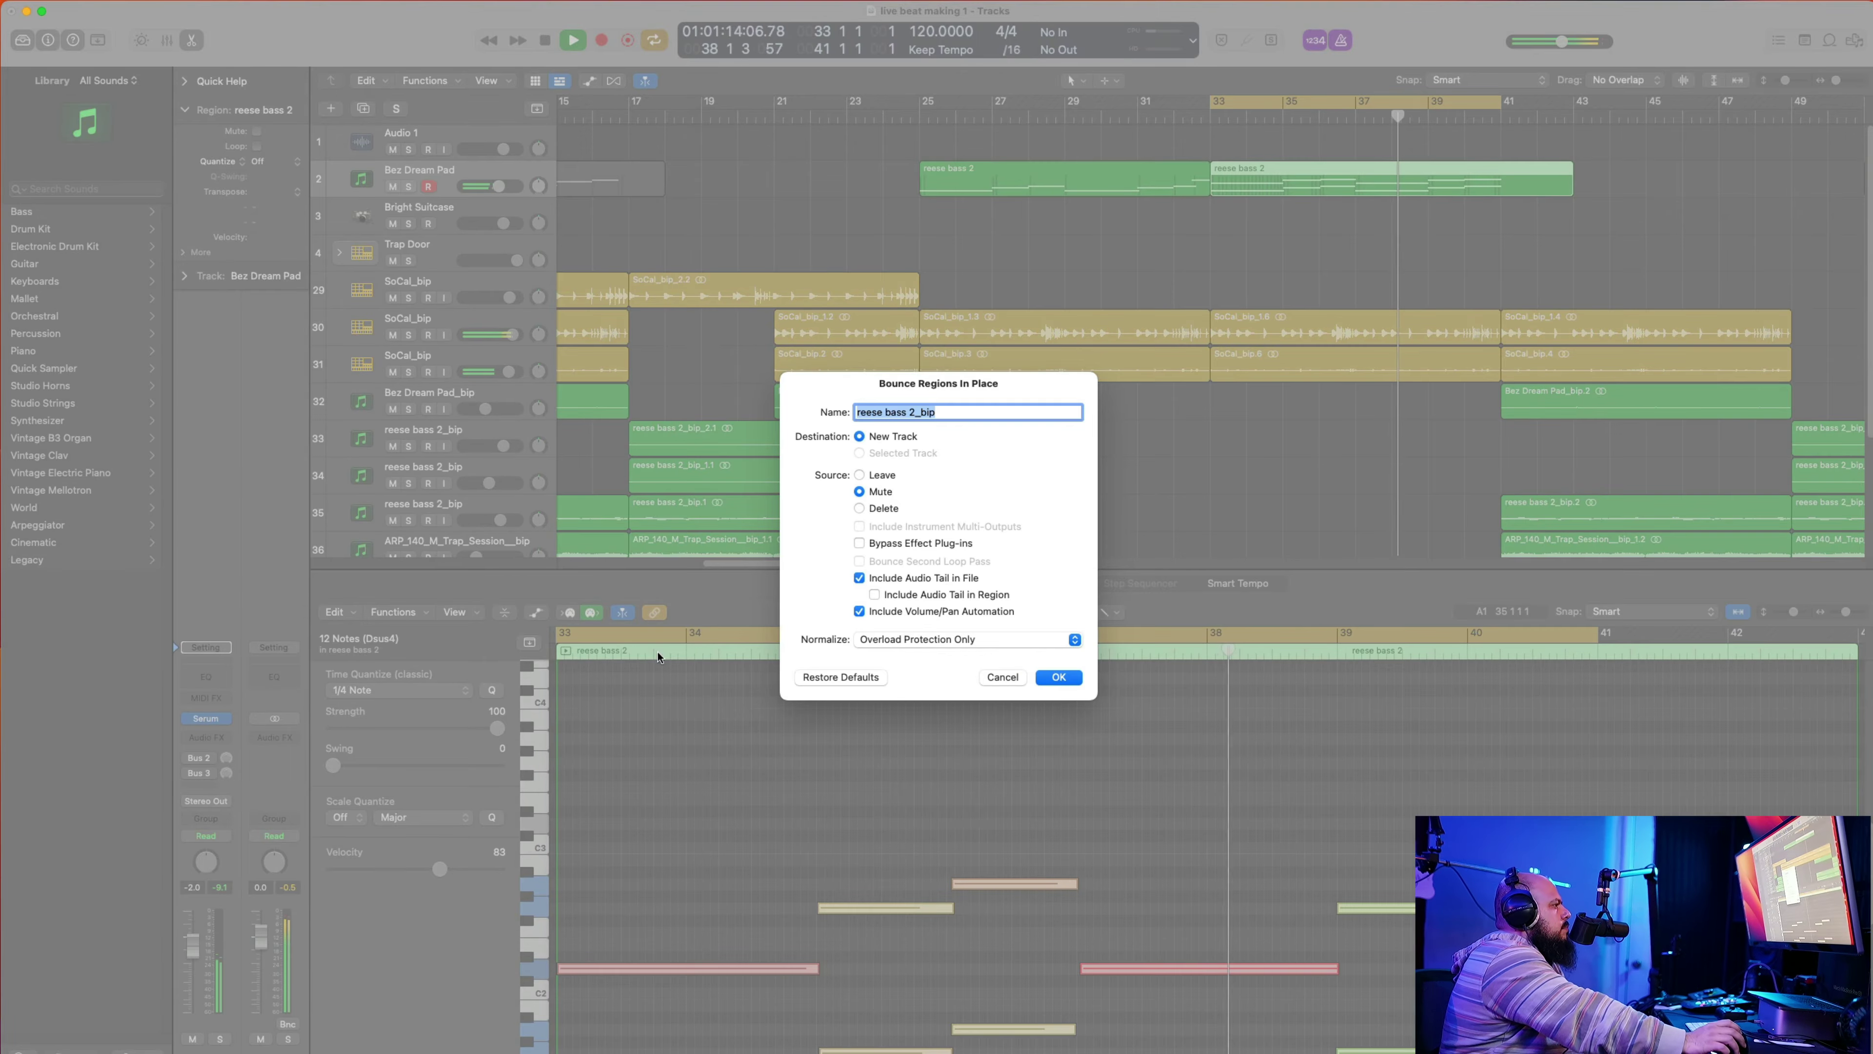
left_click(1058, 676)
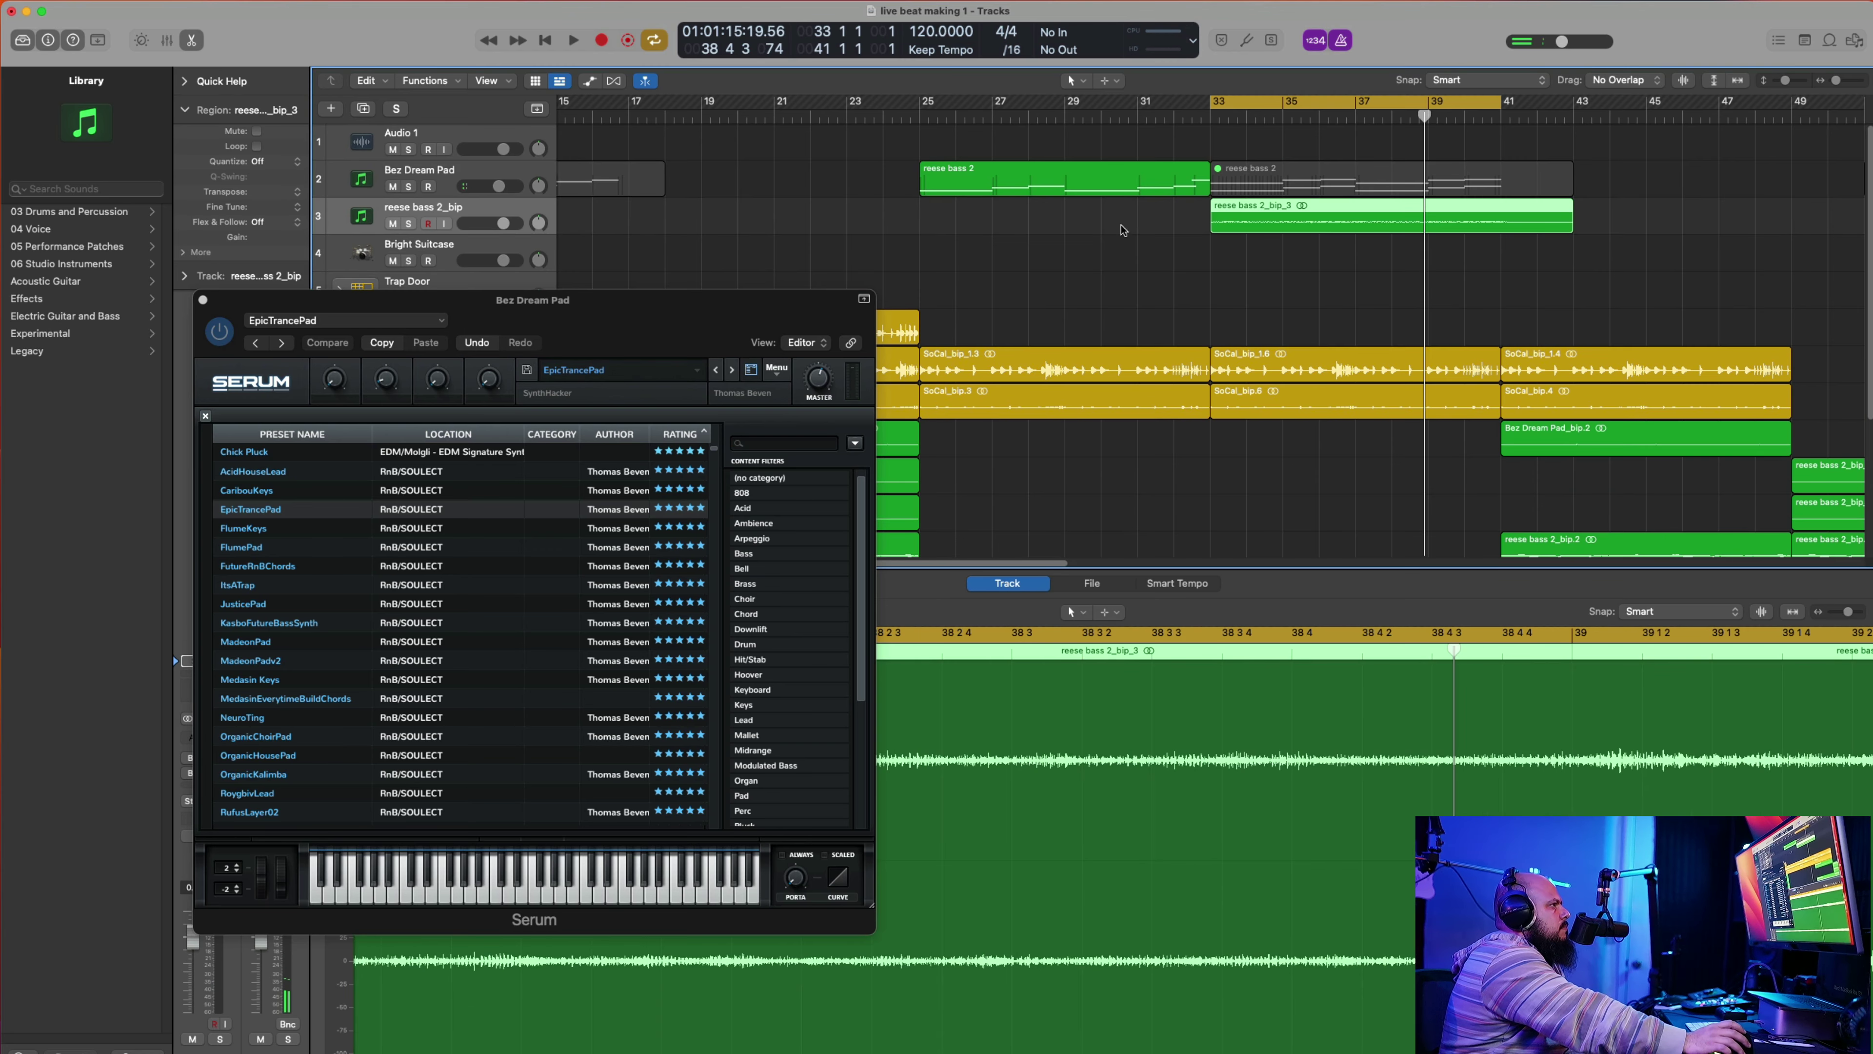
Step: Unmute the original reese bass 2 region at bar 33 on the Bez Dream Pad track
right_click(1295, 157)
left_click(1253, 179)
right_click(1254, 180)
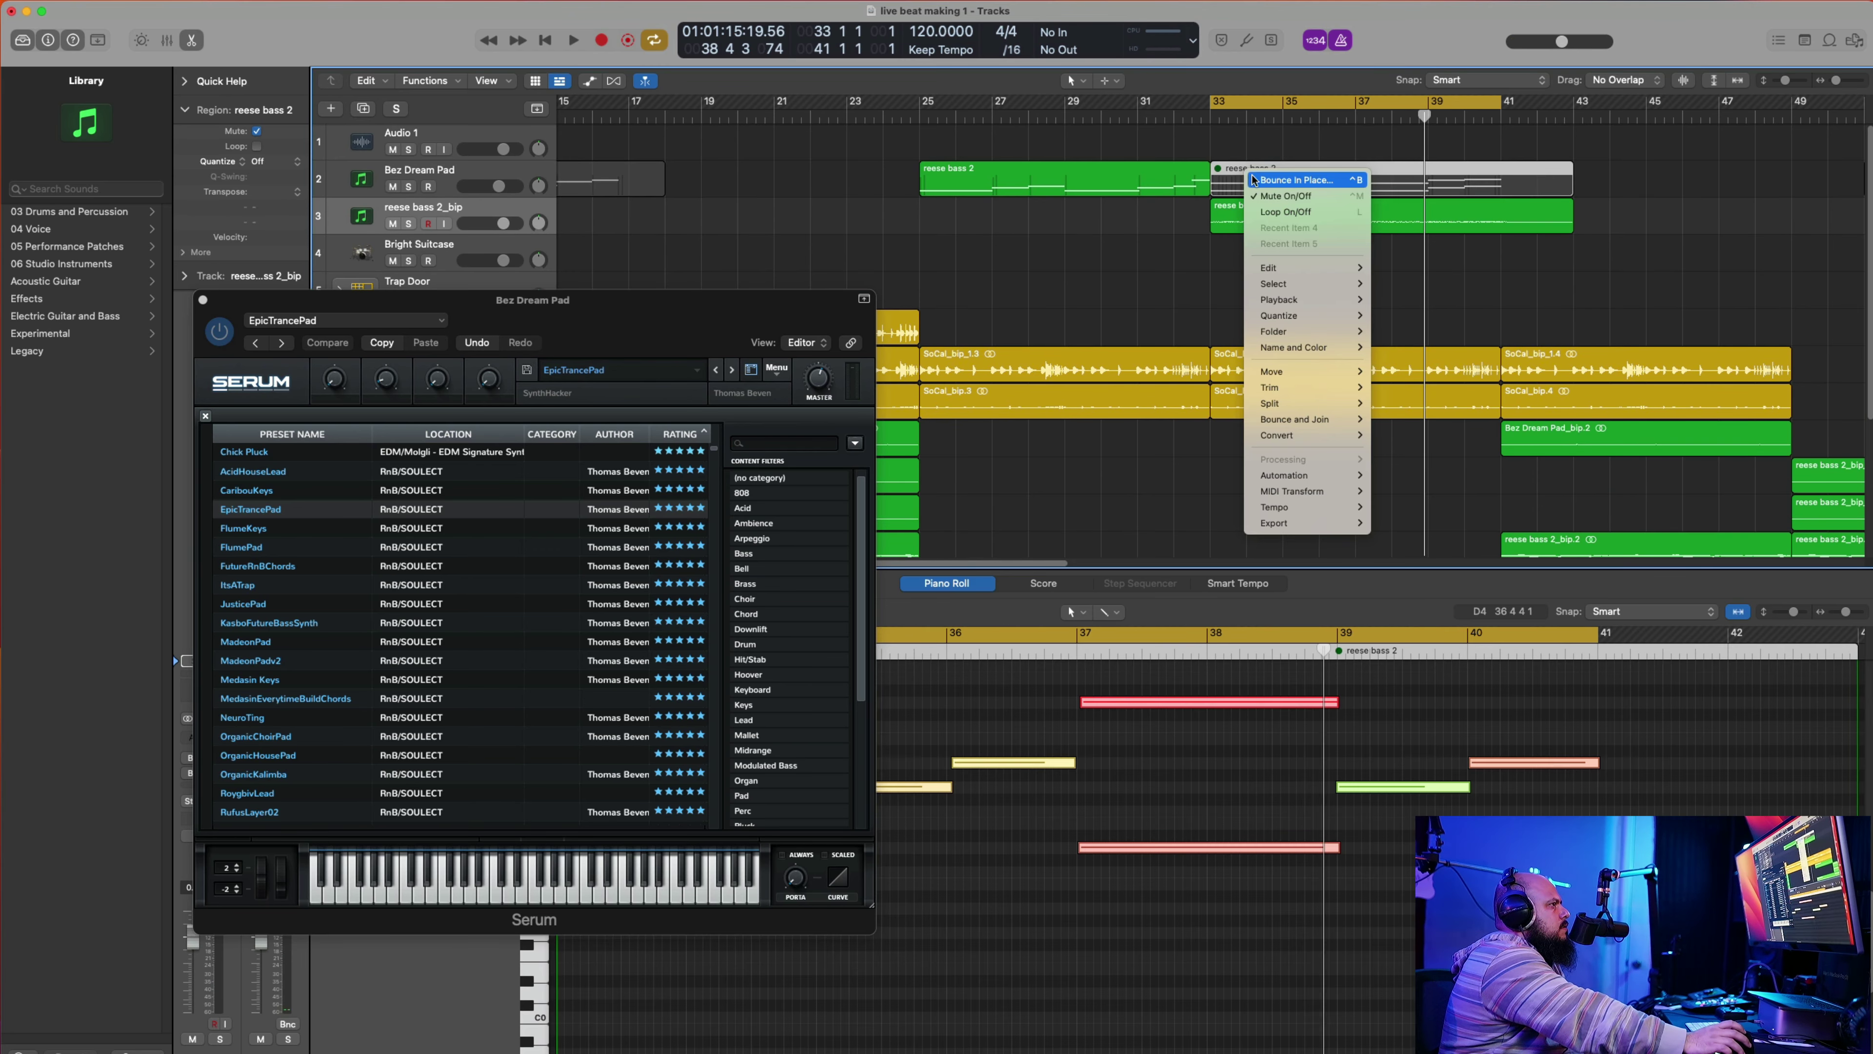
left_click(1270, 197)
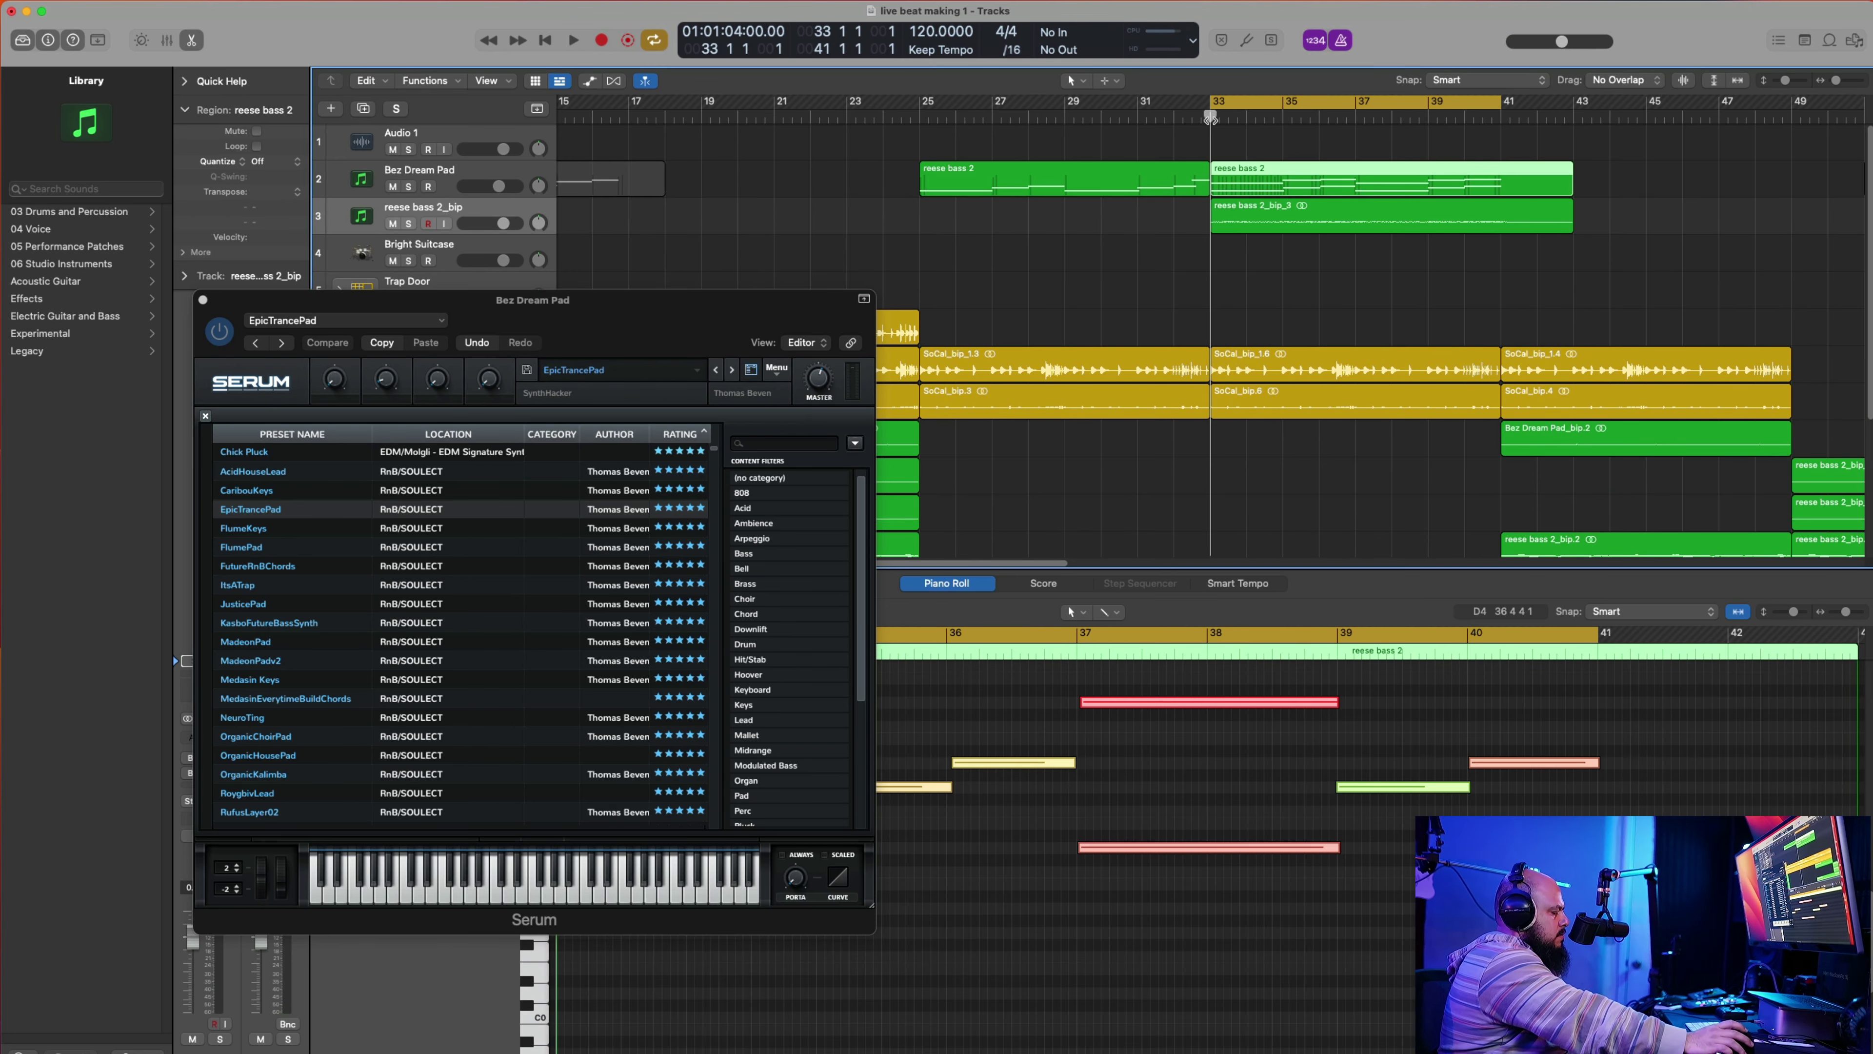
Step: Audition the FlumeKeys, FlumePad, FutureRnBChords, ItsATrap, KasboFutureBassSynth and Medasin Keys presets in Serum against the bounced layer
left_click(428, 534)
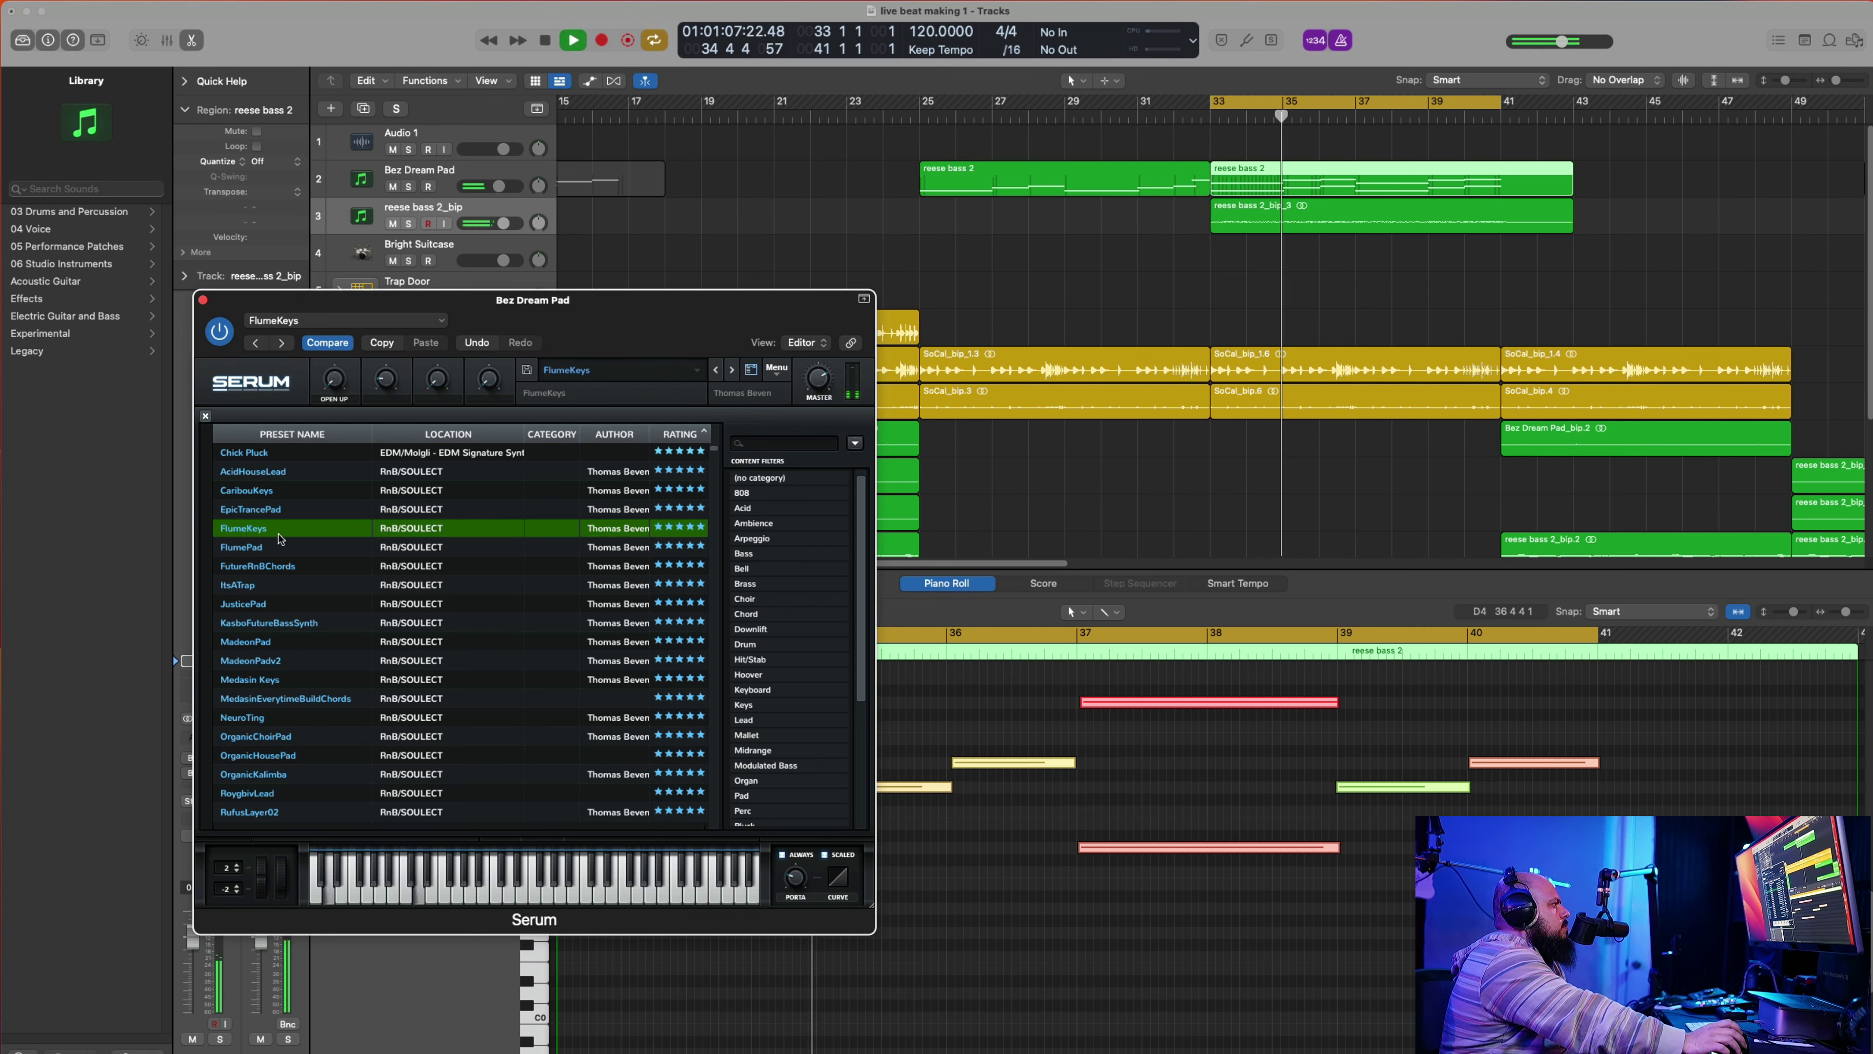
left_click(307, 550)
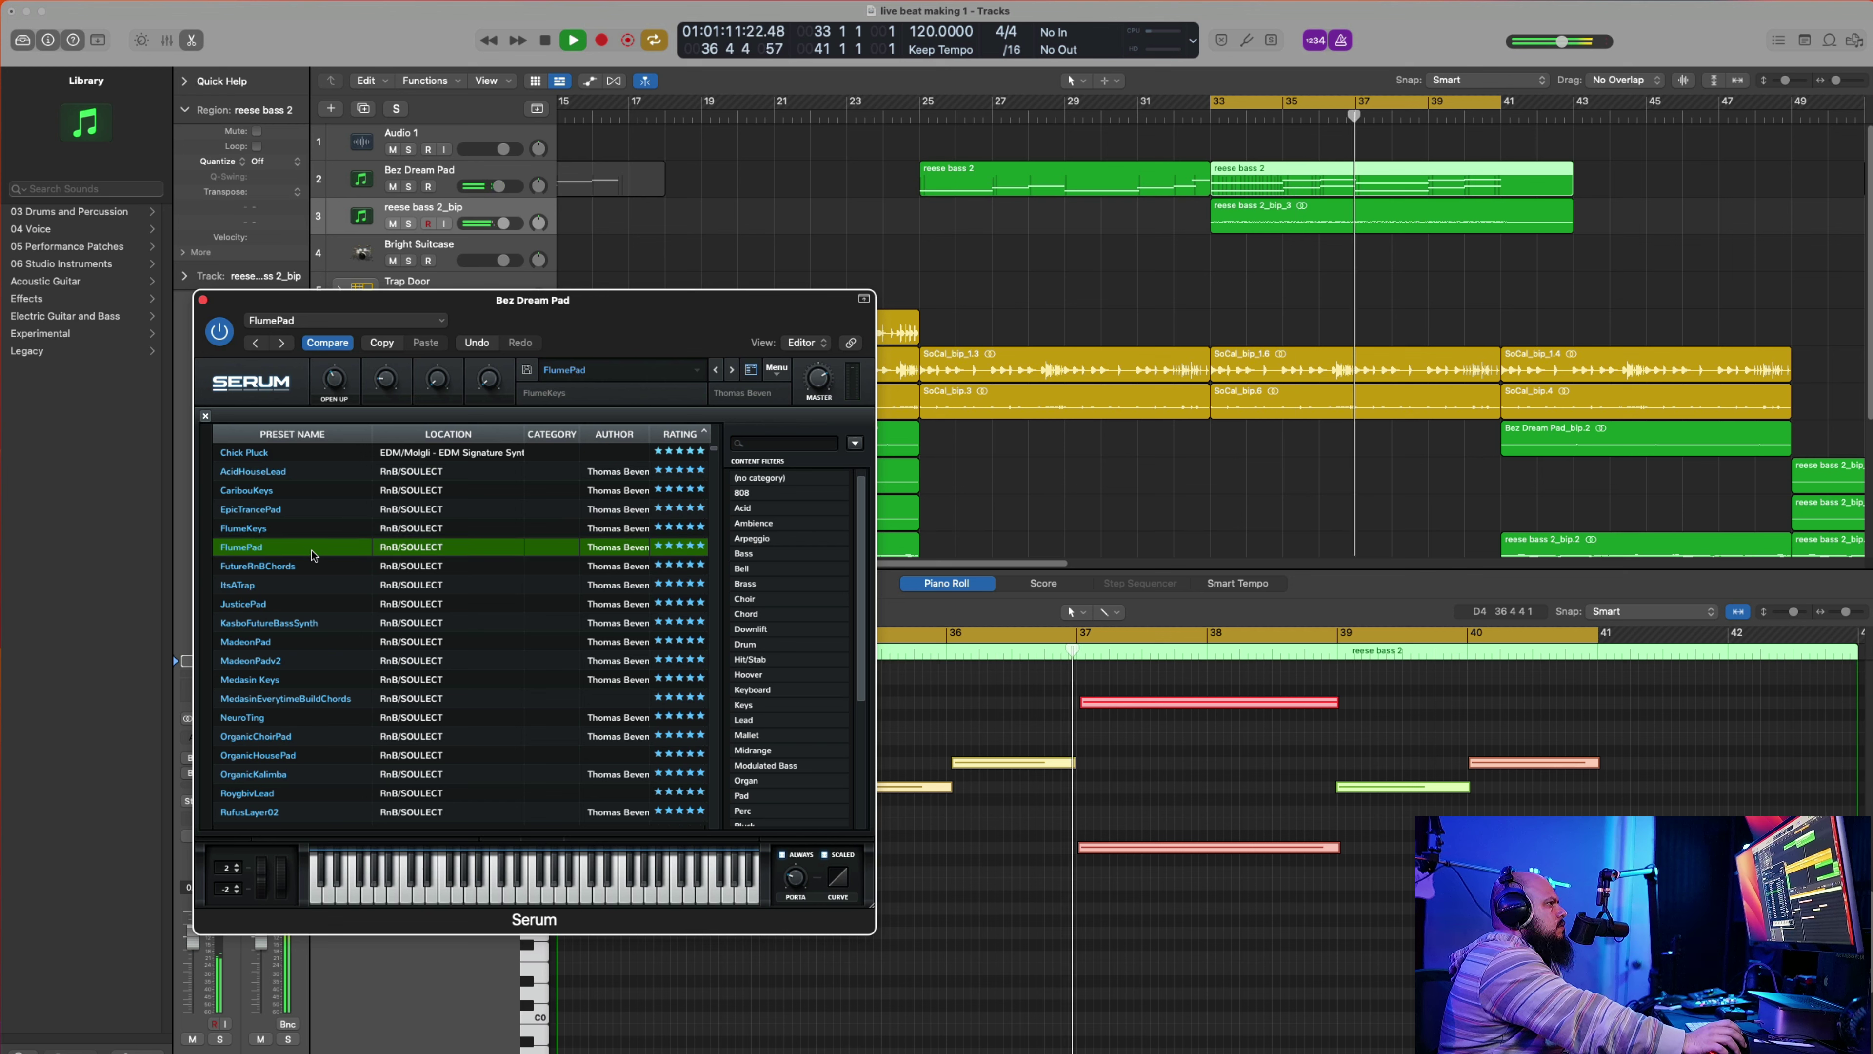
left_click(343, 566)
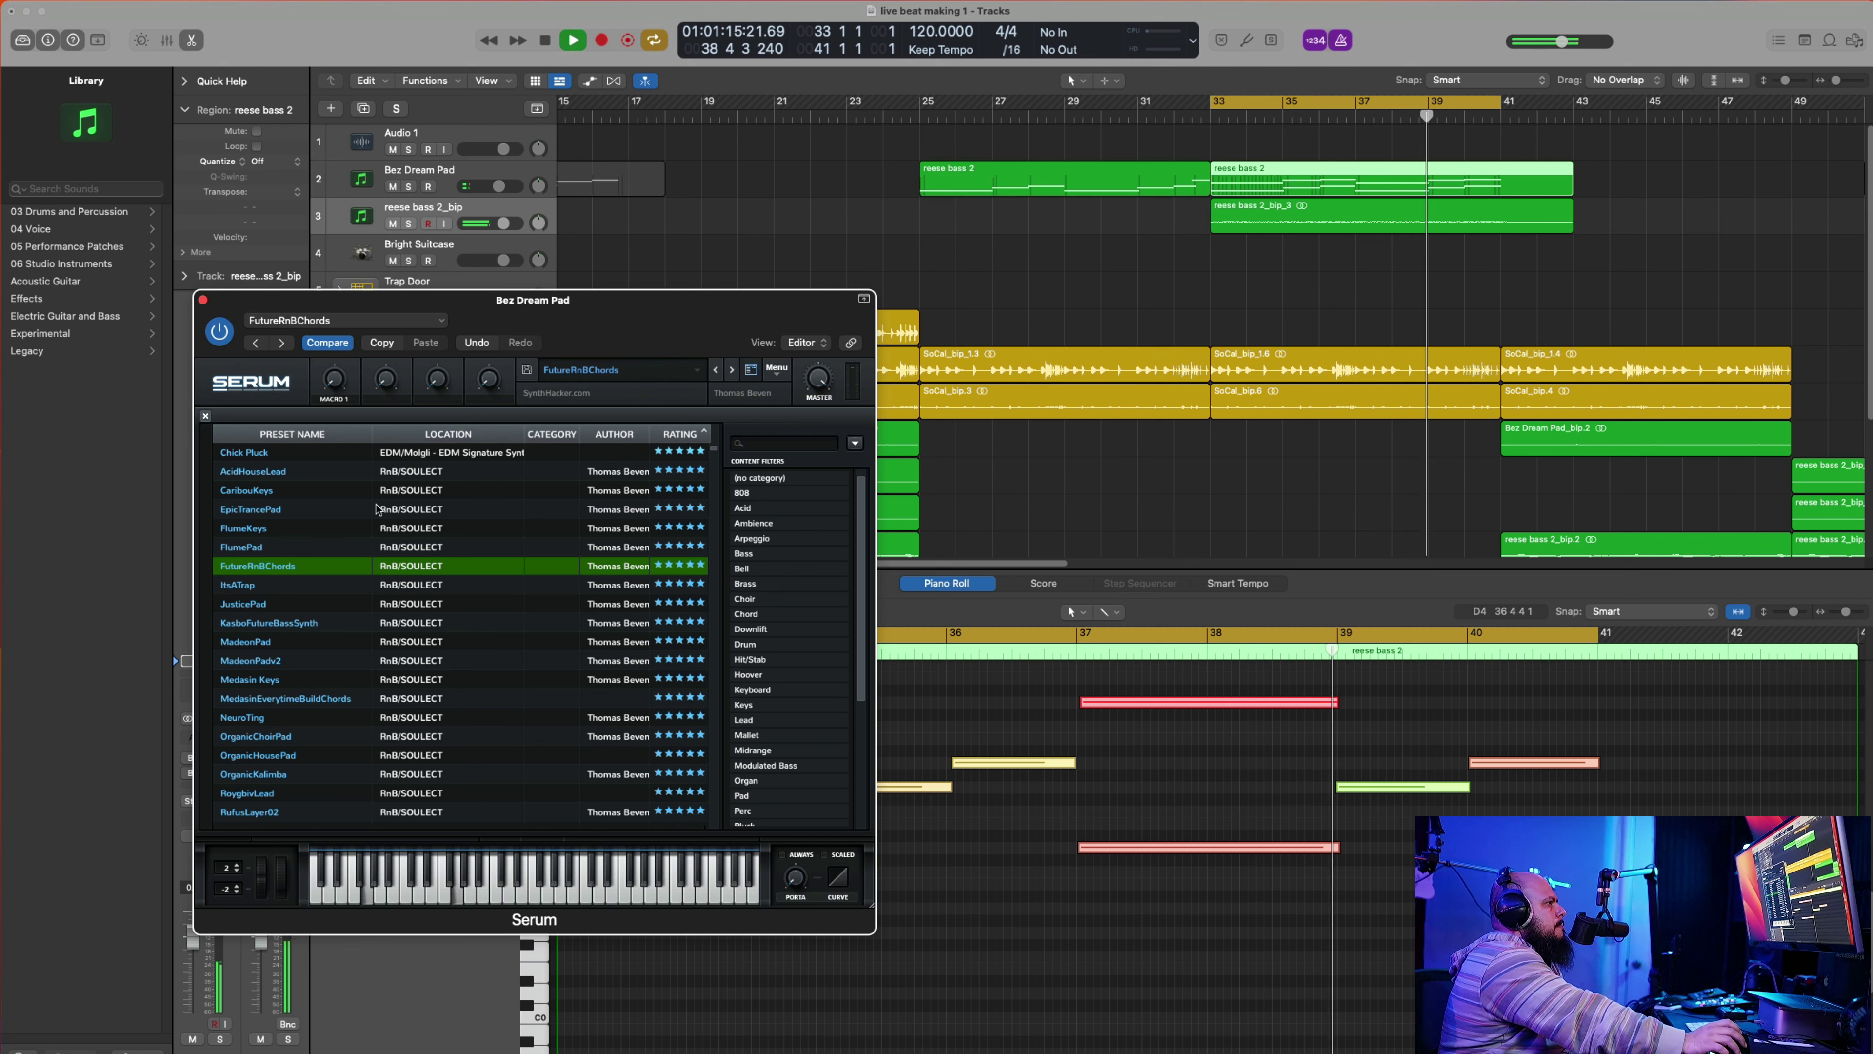
left_click(336, 586)
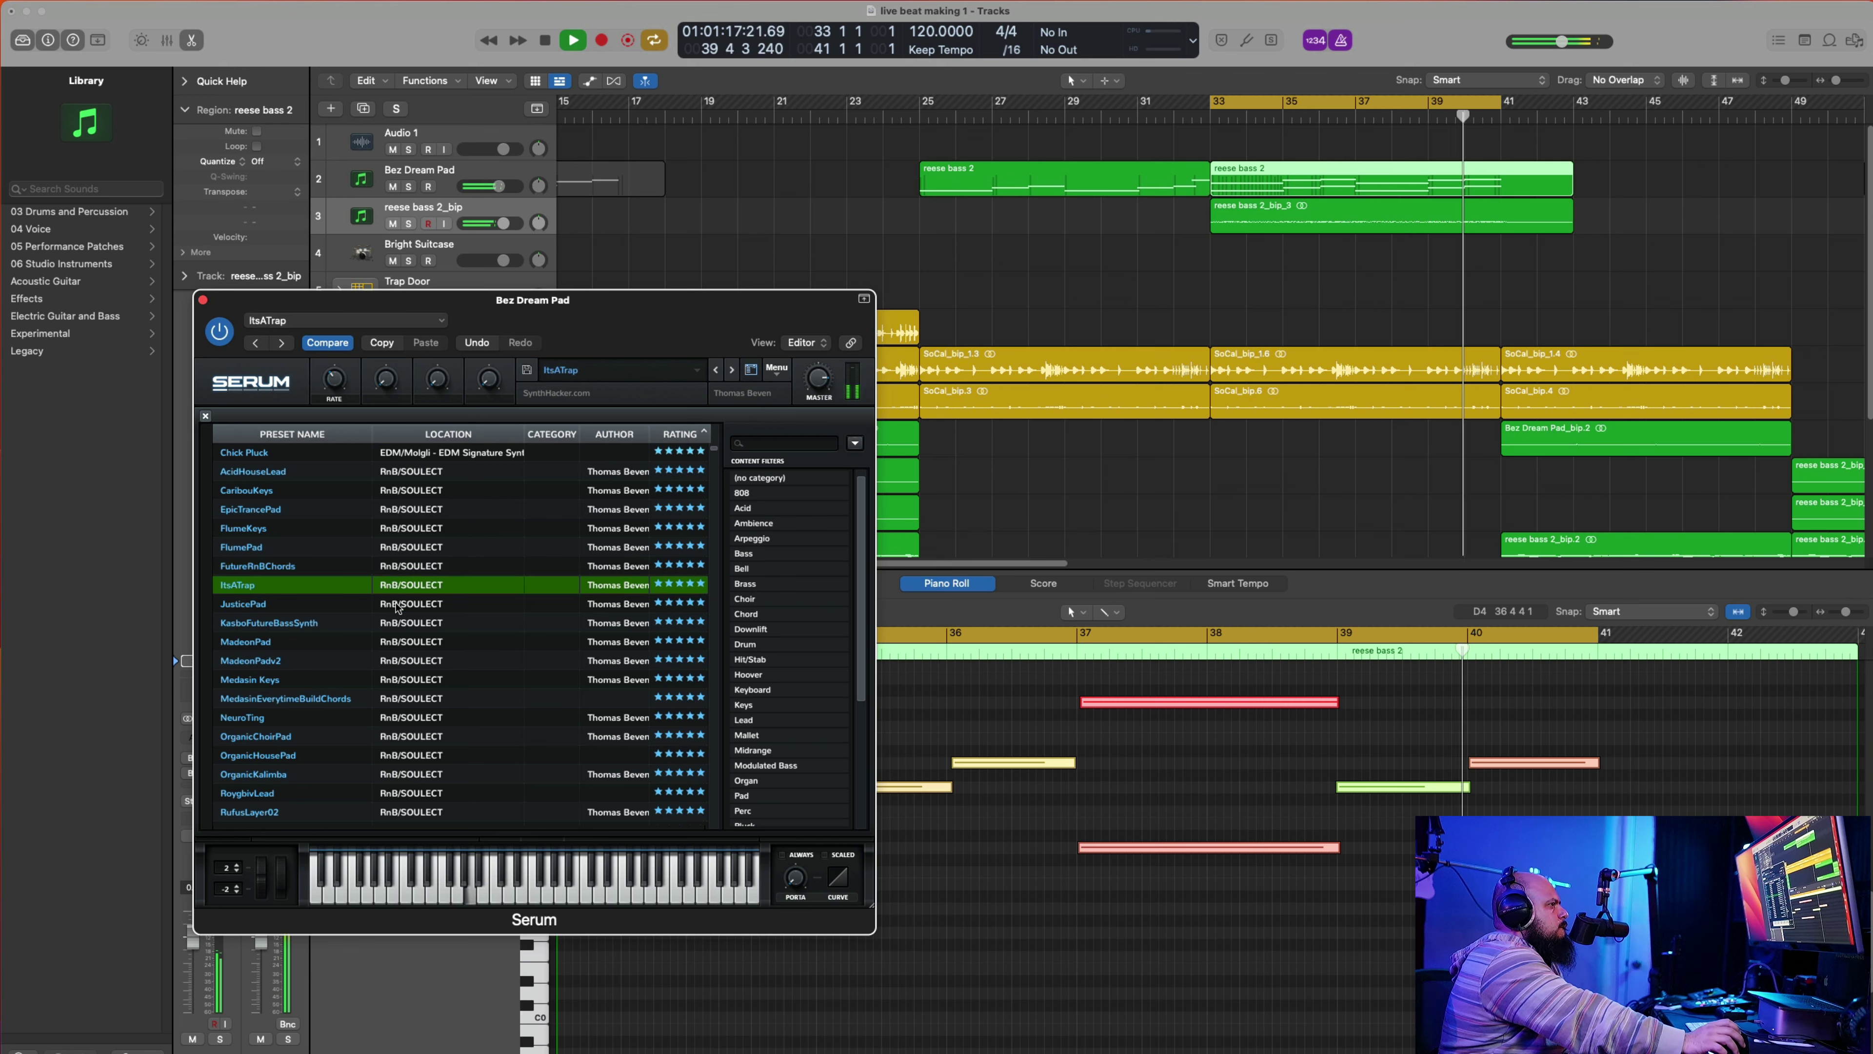
left_click(329, 622)
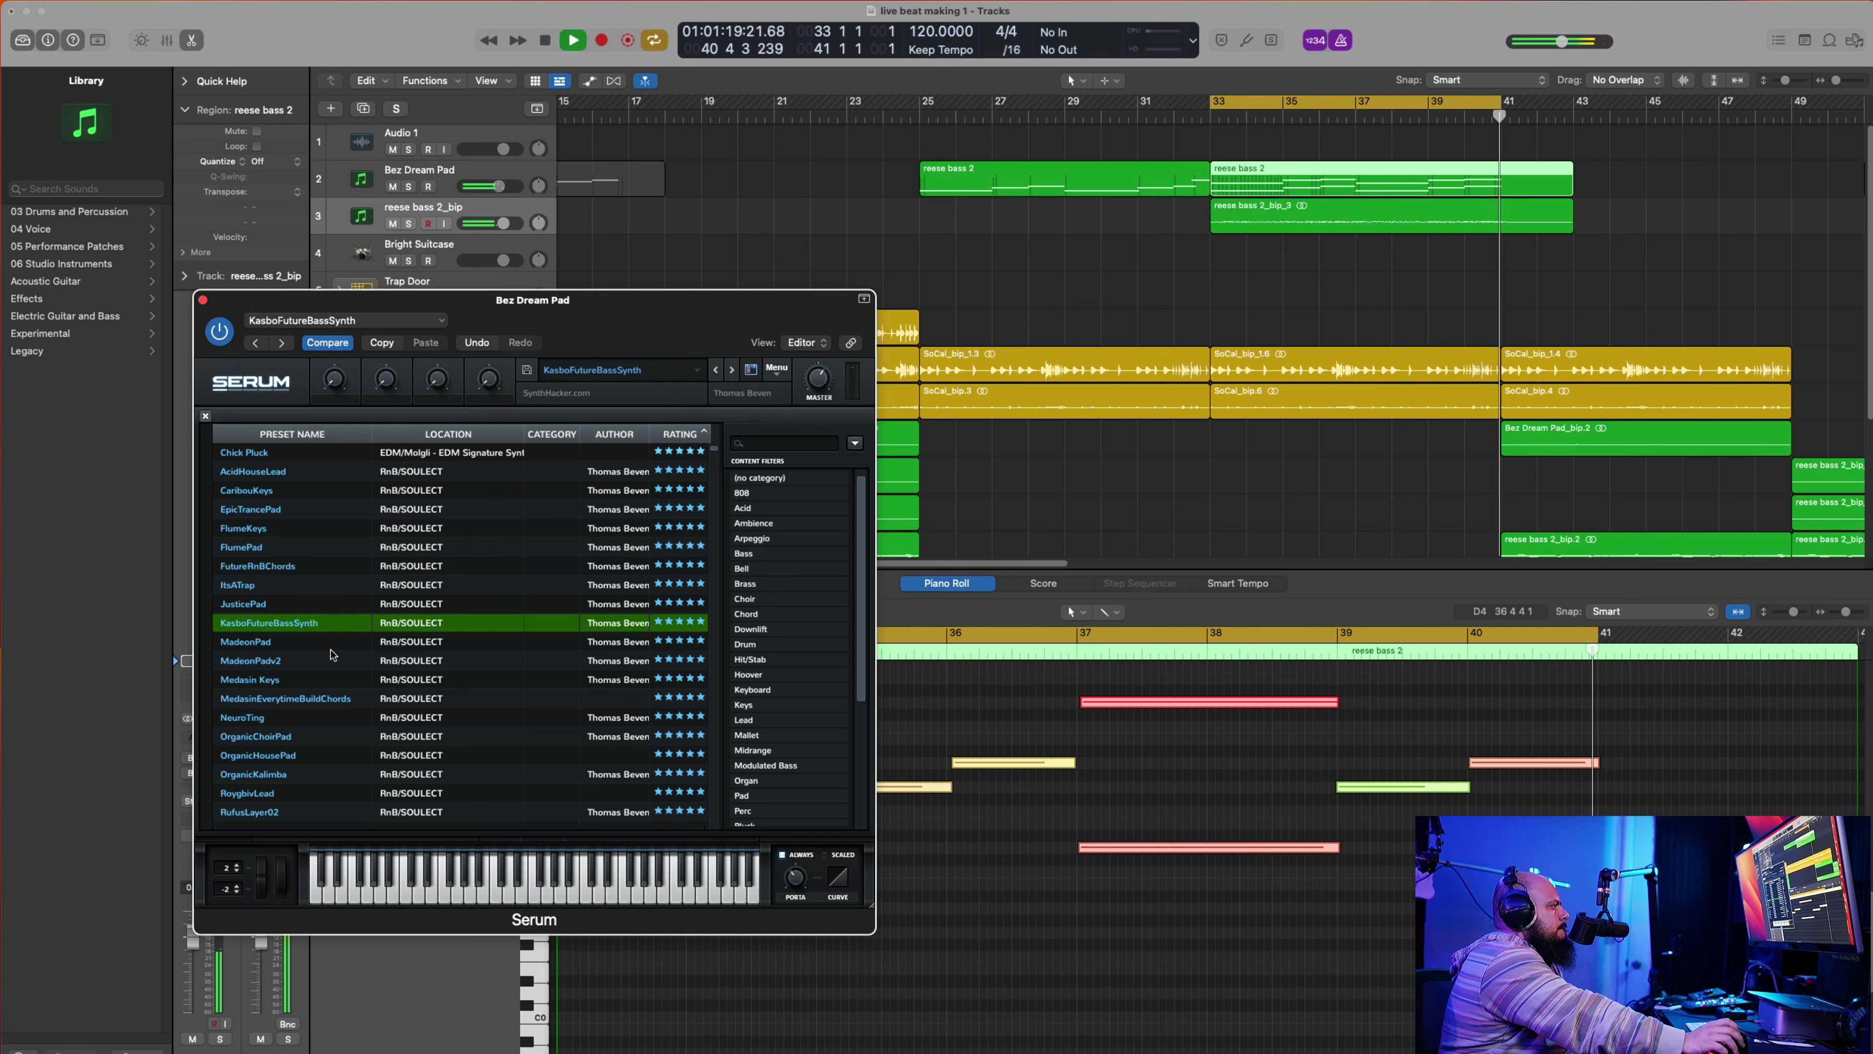
left_click(330, 680)
Step: Try the OrganicKalimba, RoygbivLead and RufusLayer02 presets from the RnB/SOULECT bank in Serum
scroll(324, 697, "down", 3)
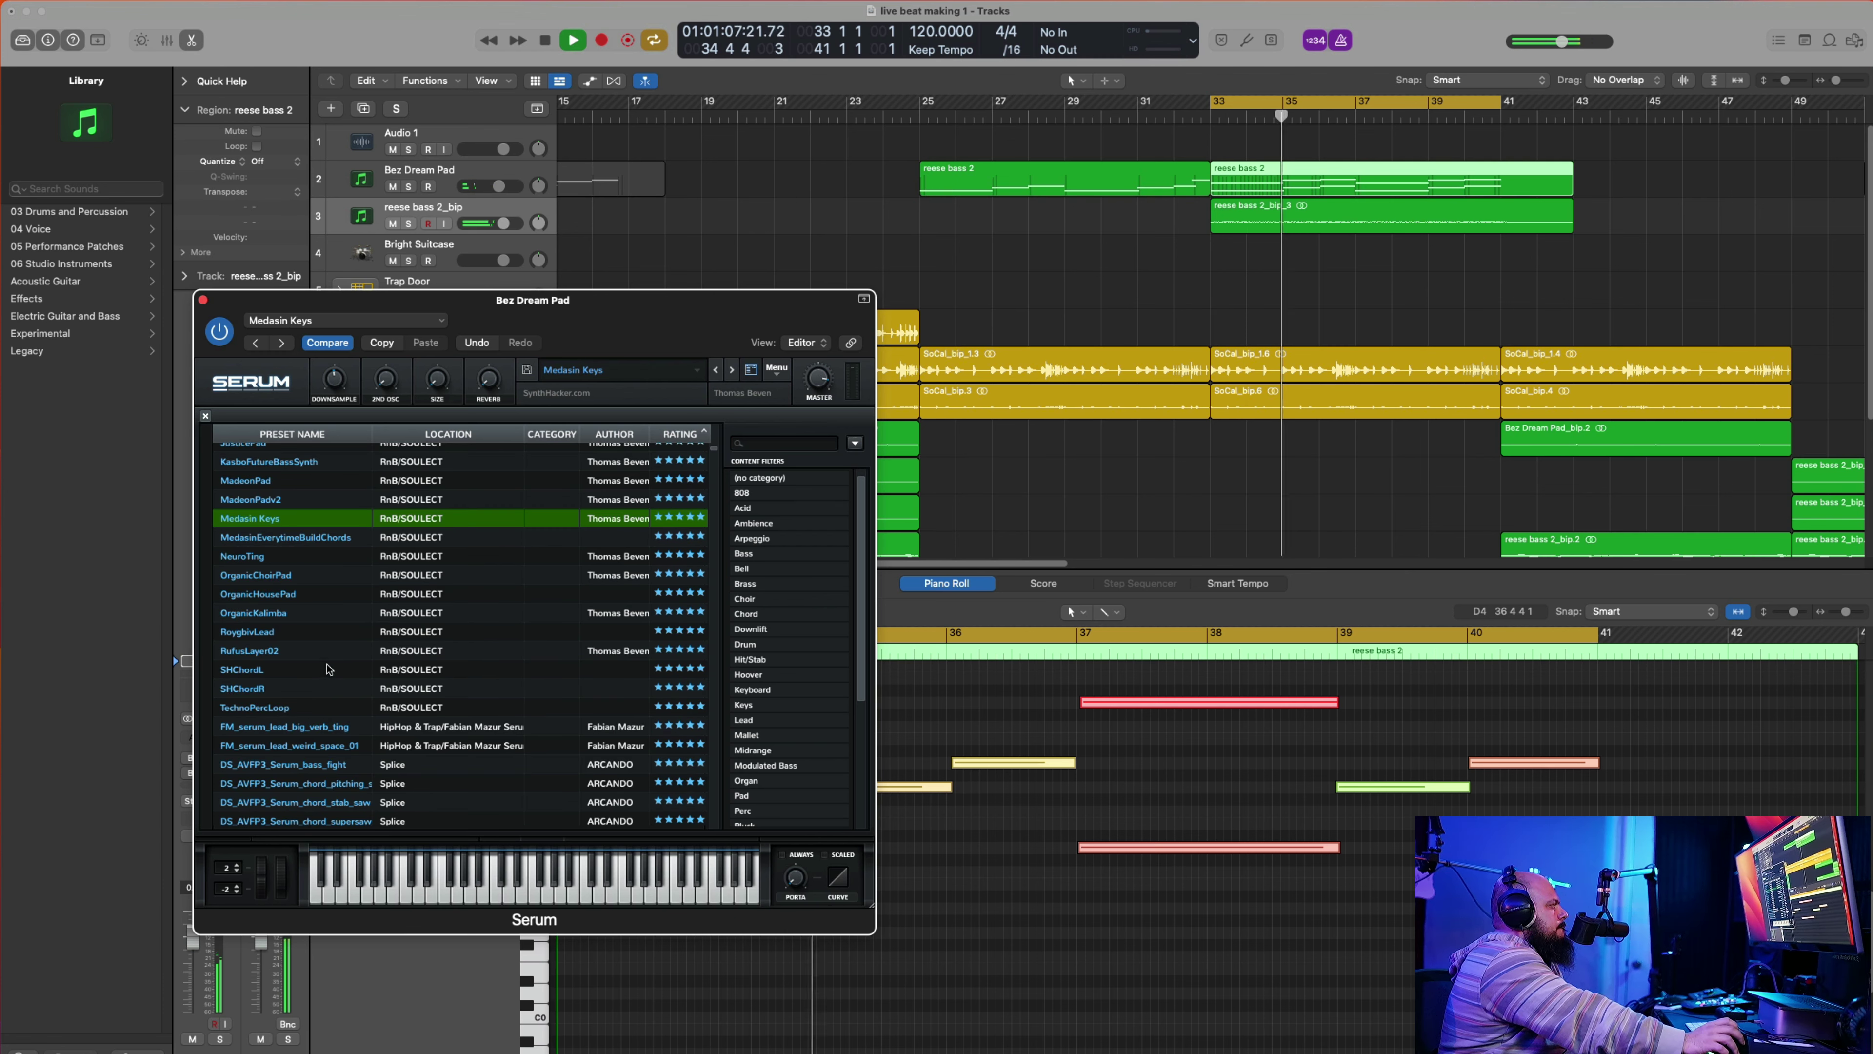
left_click(322, 614)
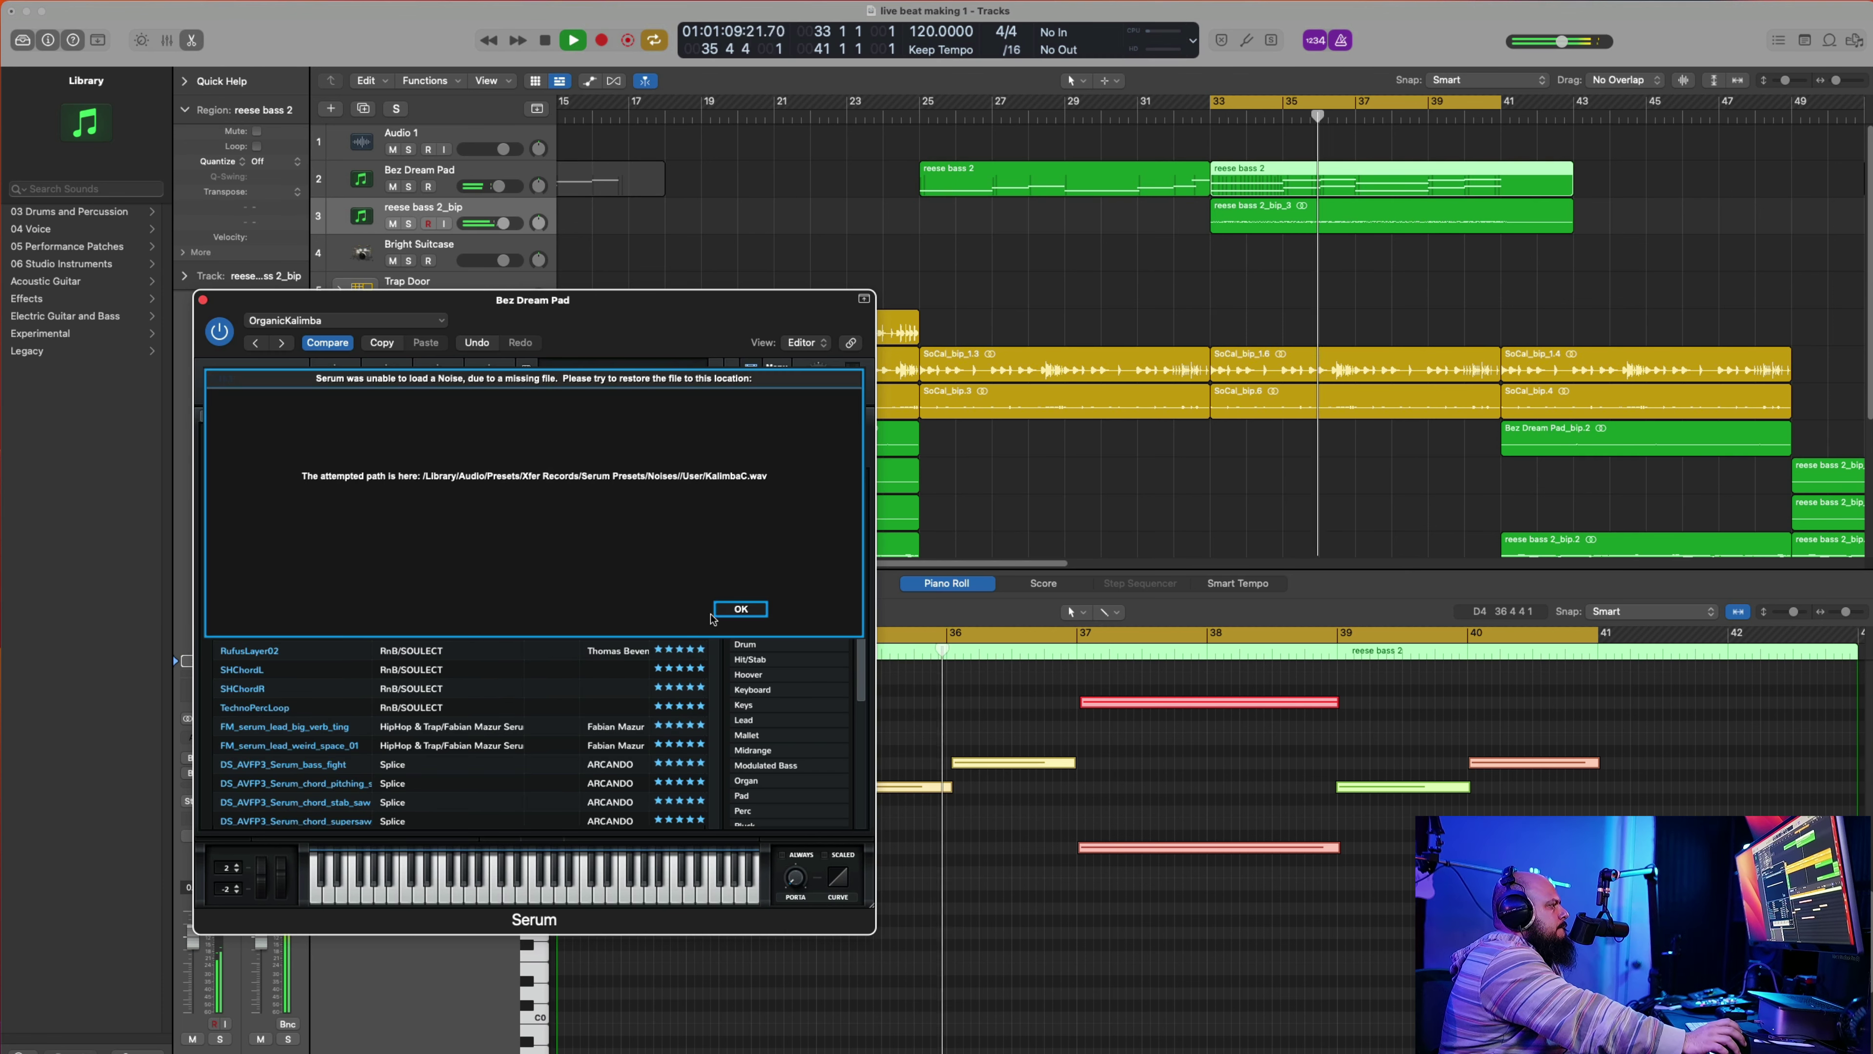
left_click(741, 612)
left_click(288, 632)
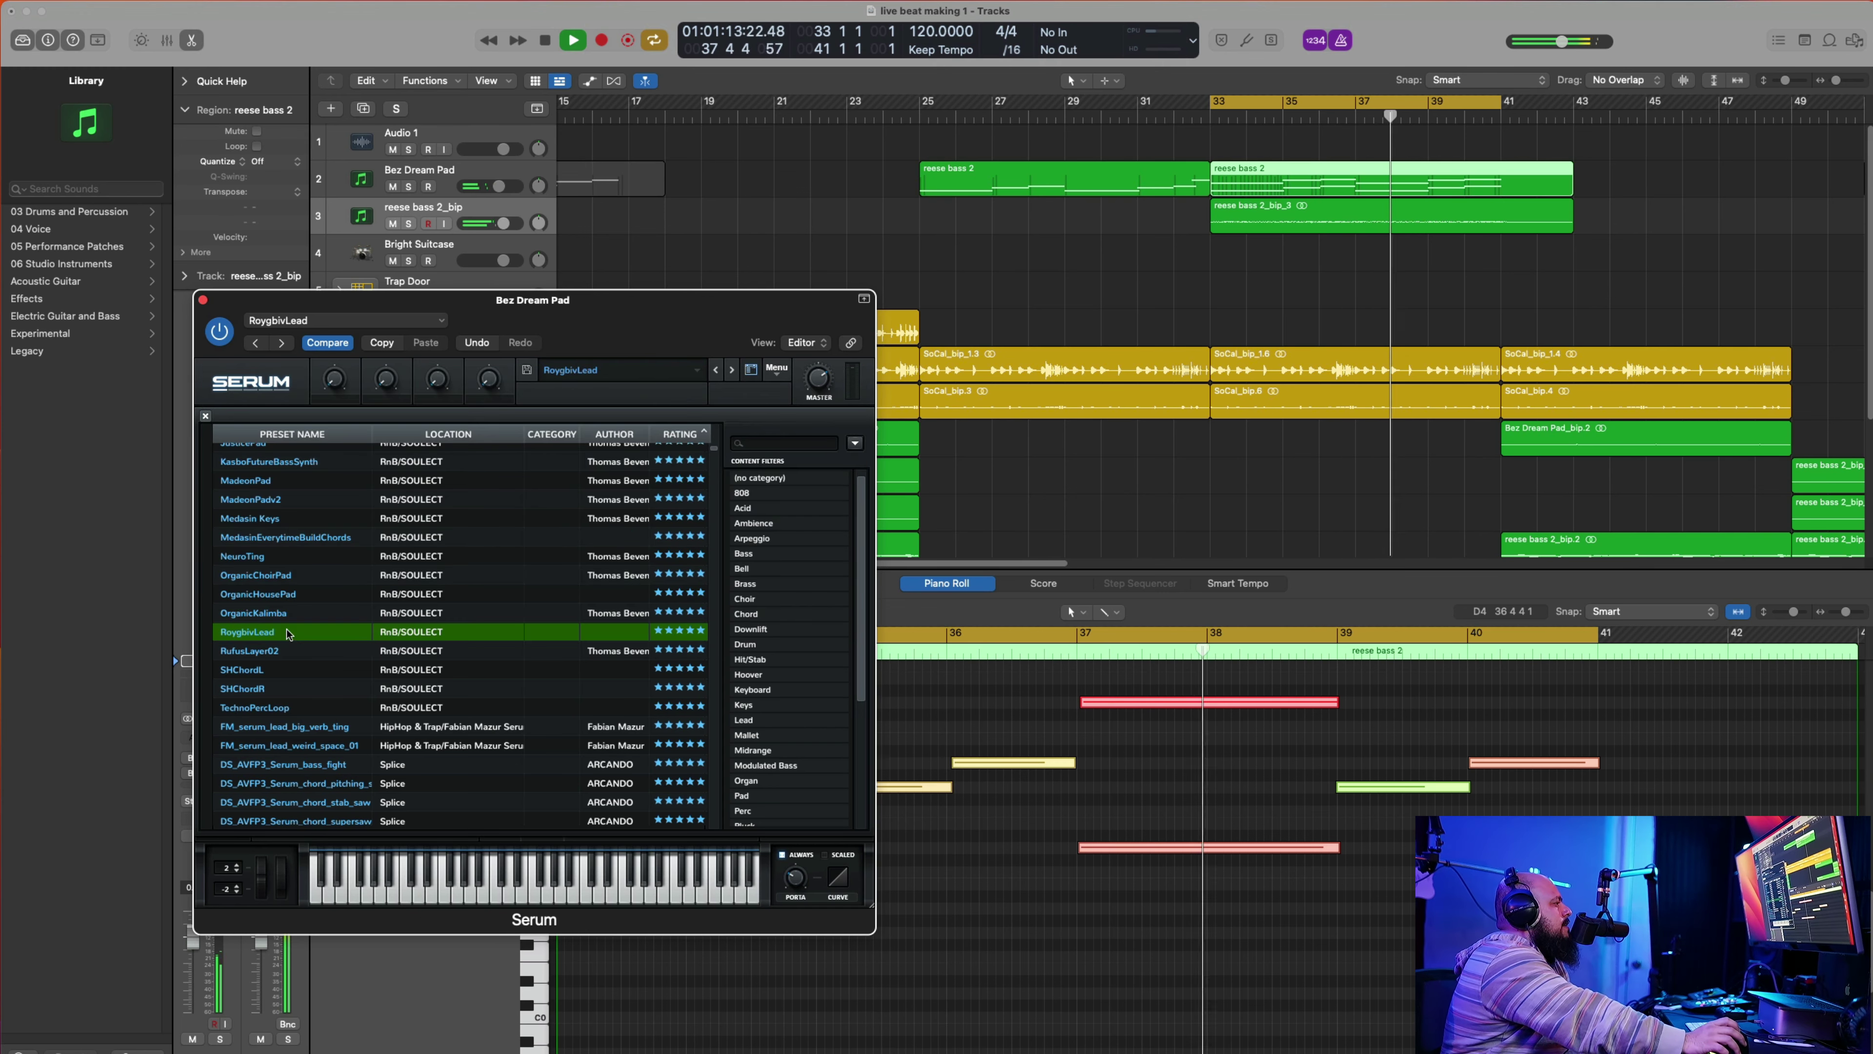
left_click(314, 653)
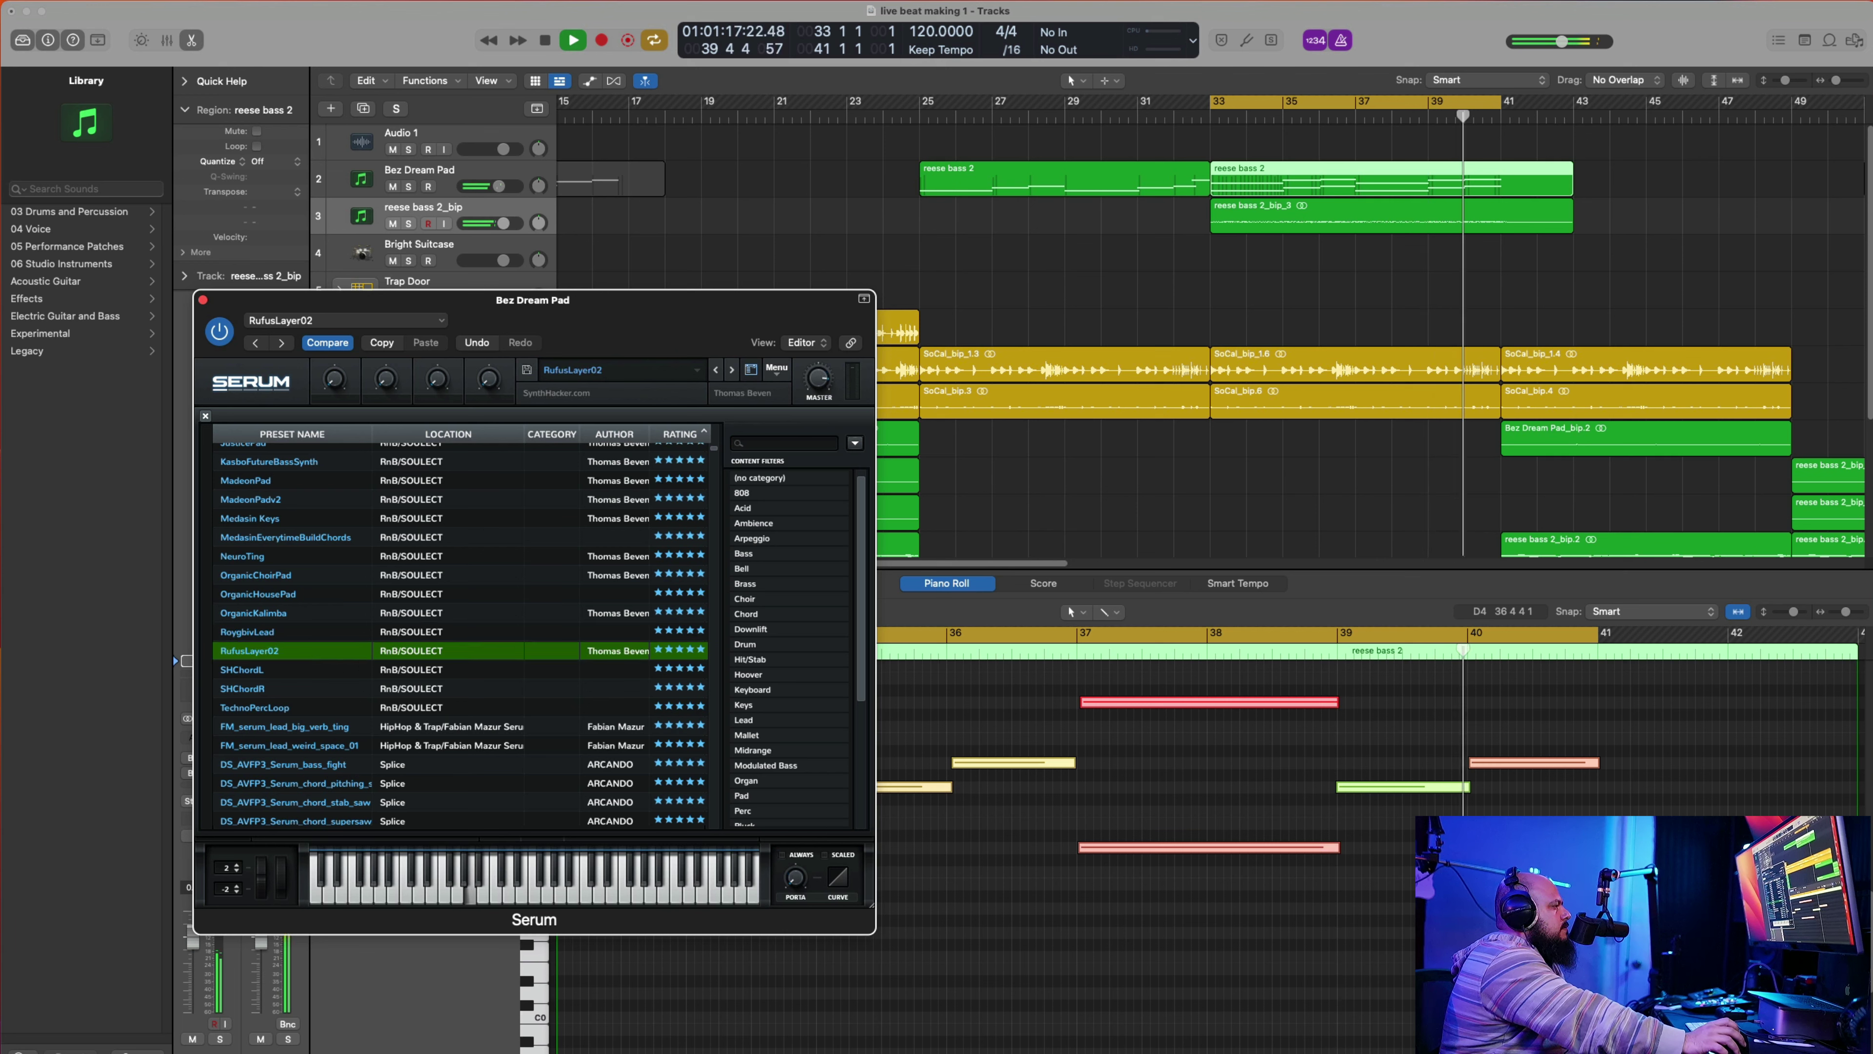
Step: Audition the SHChordL and SHChordR presets, load TechnoPercLoop in Serum, and stop playback
left_click(305, 671)
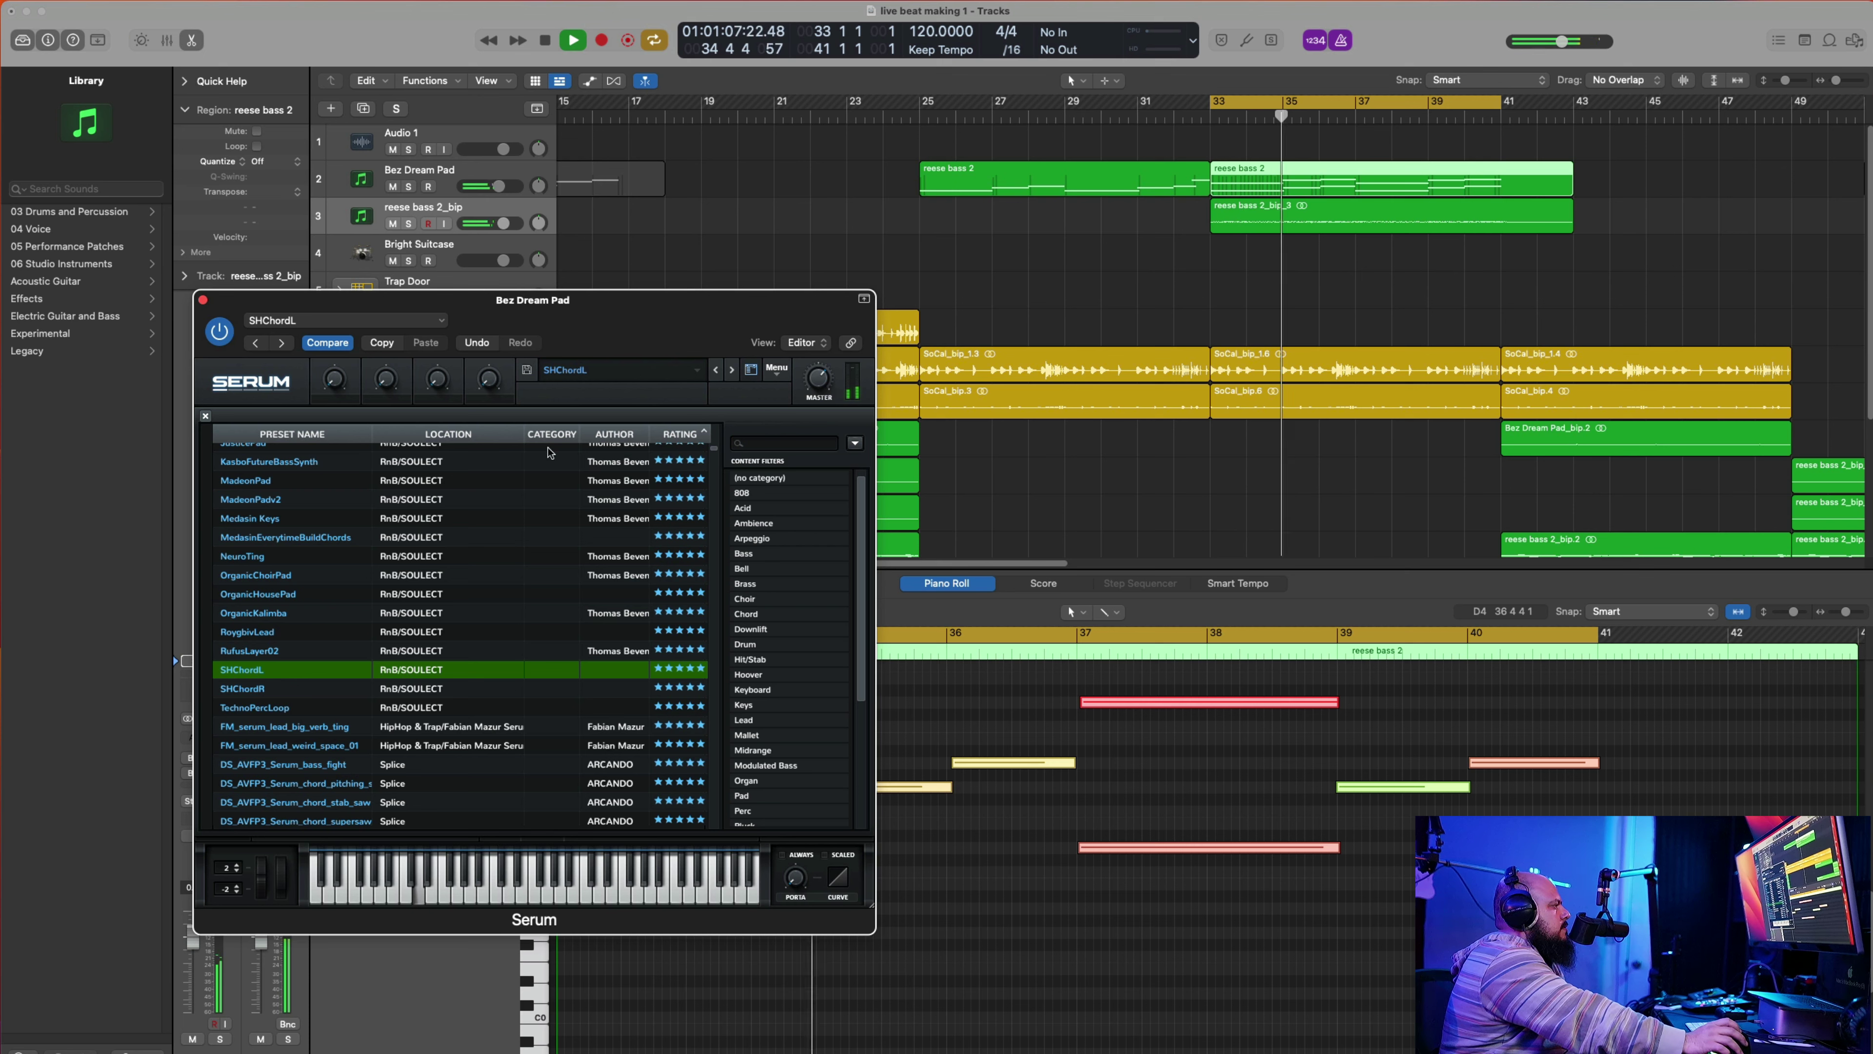
left_click(329, 690)
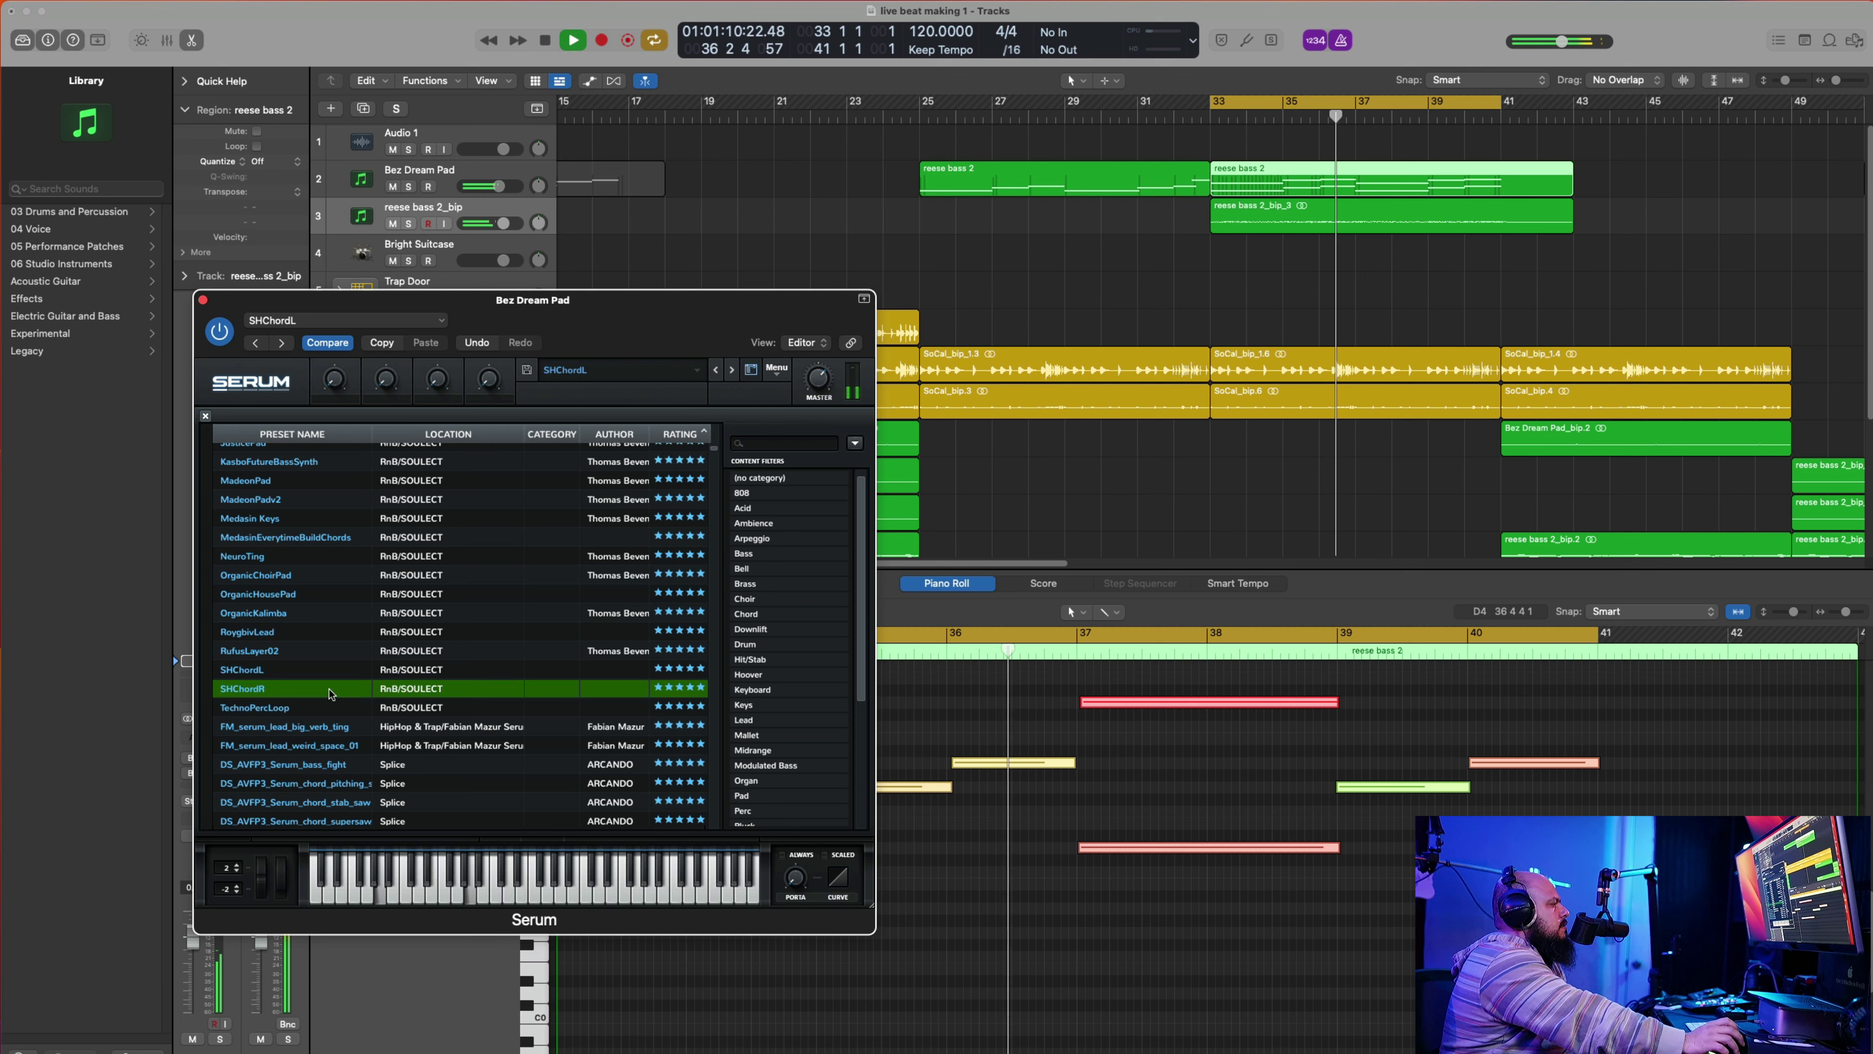
left_click(357, 706)
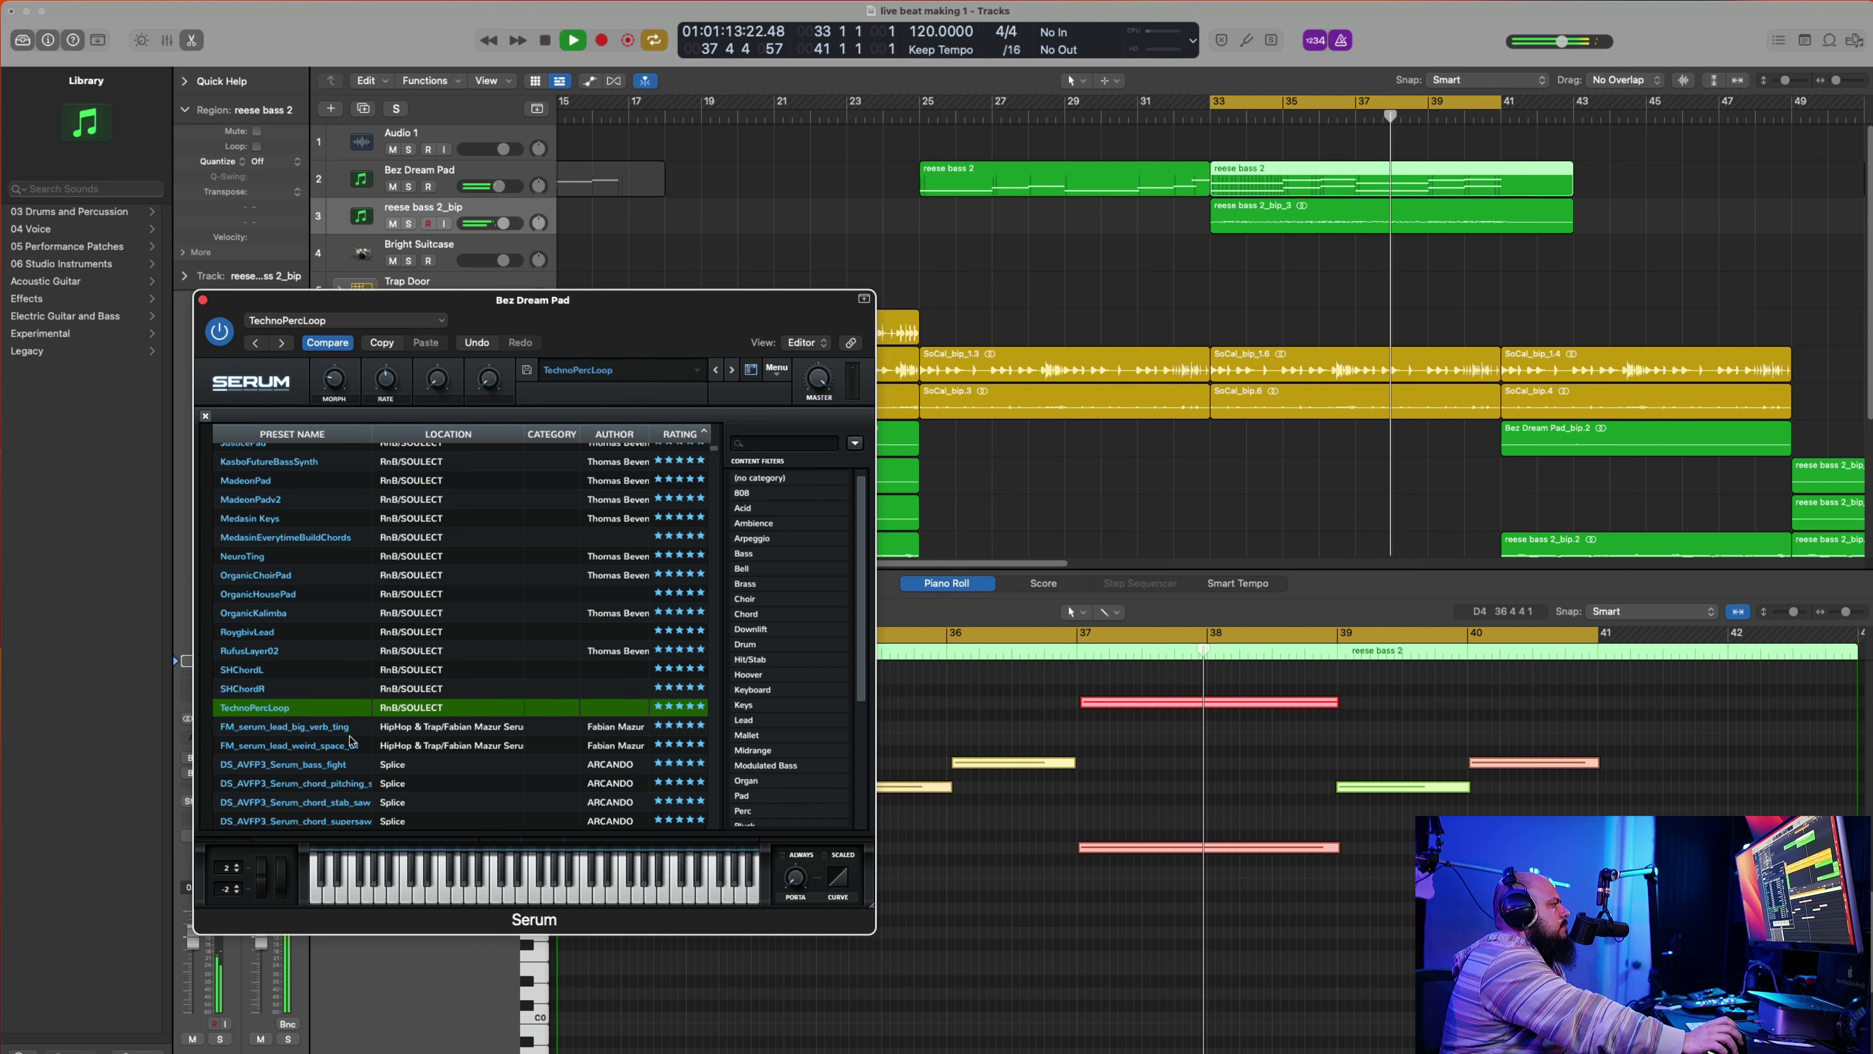
scroll(359, 716, "down", 3)
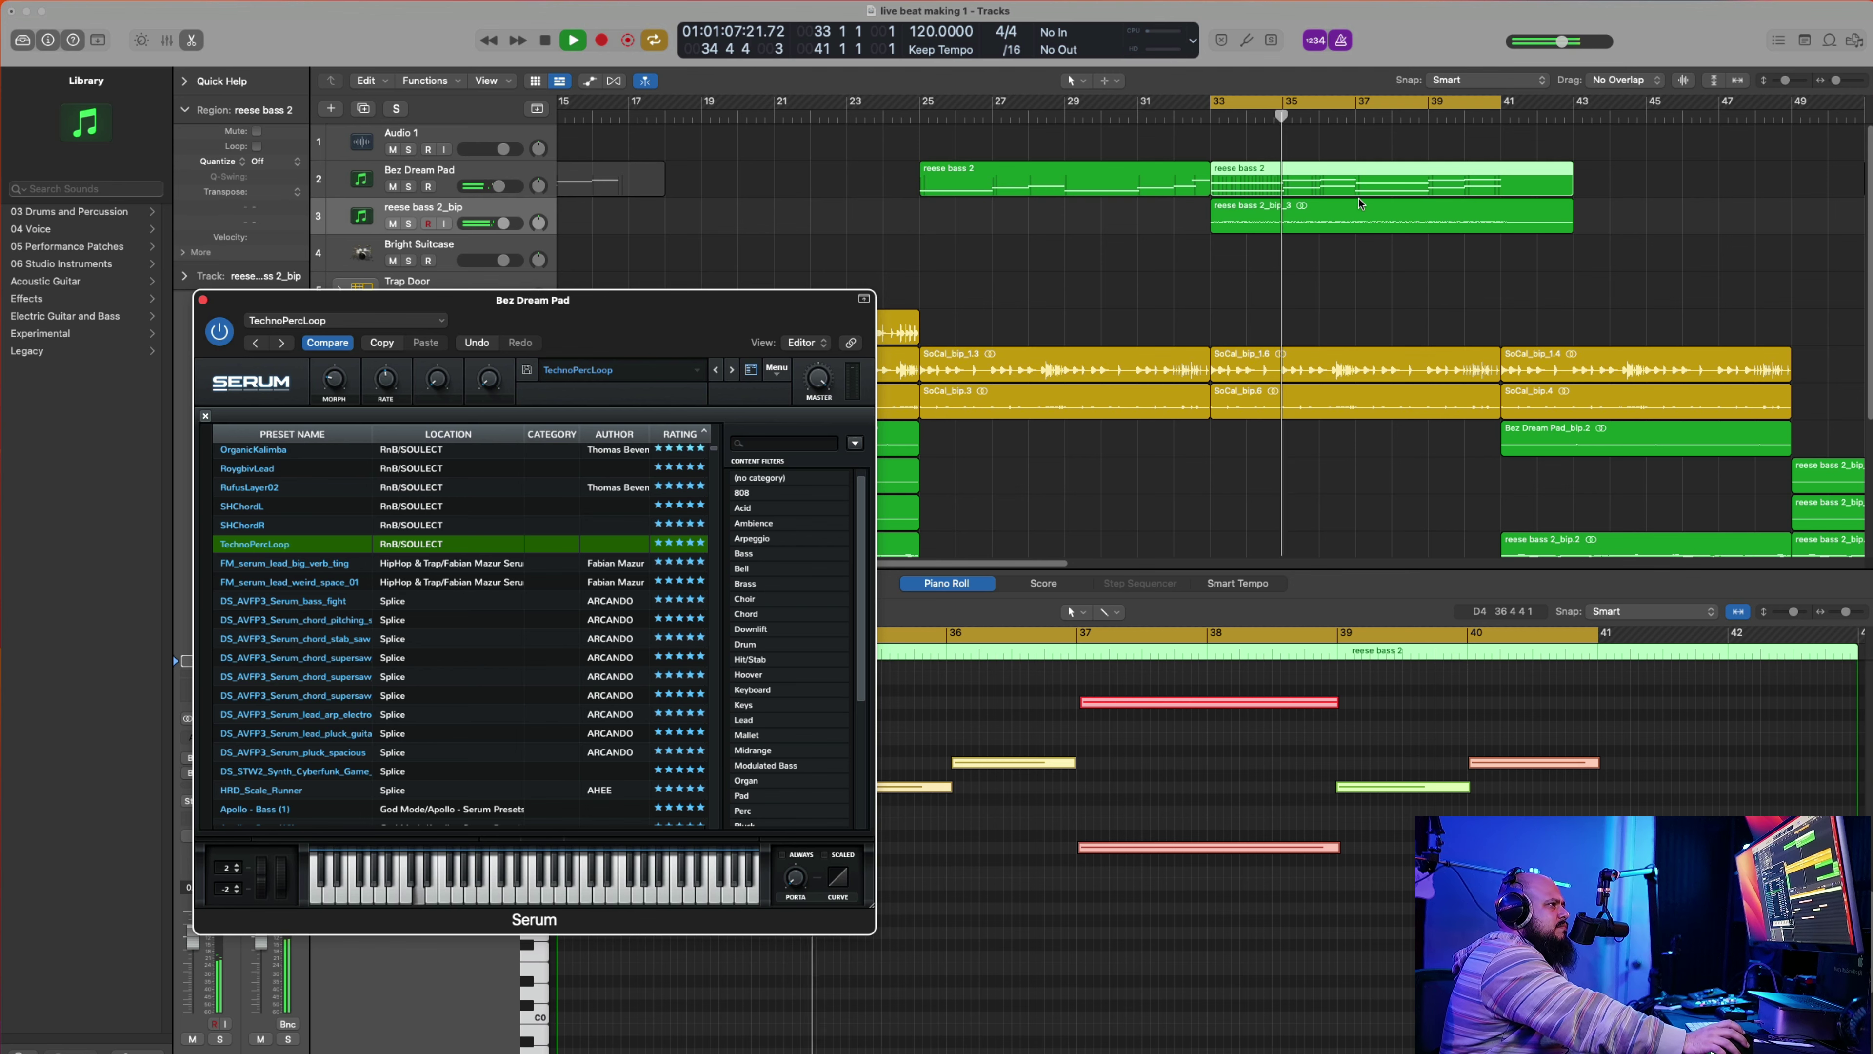
key("space")
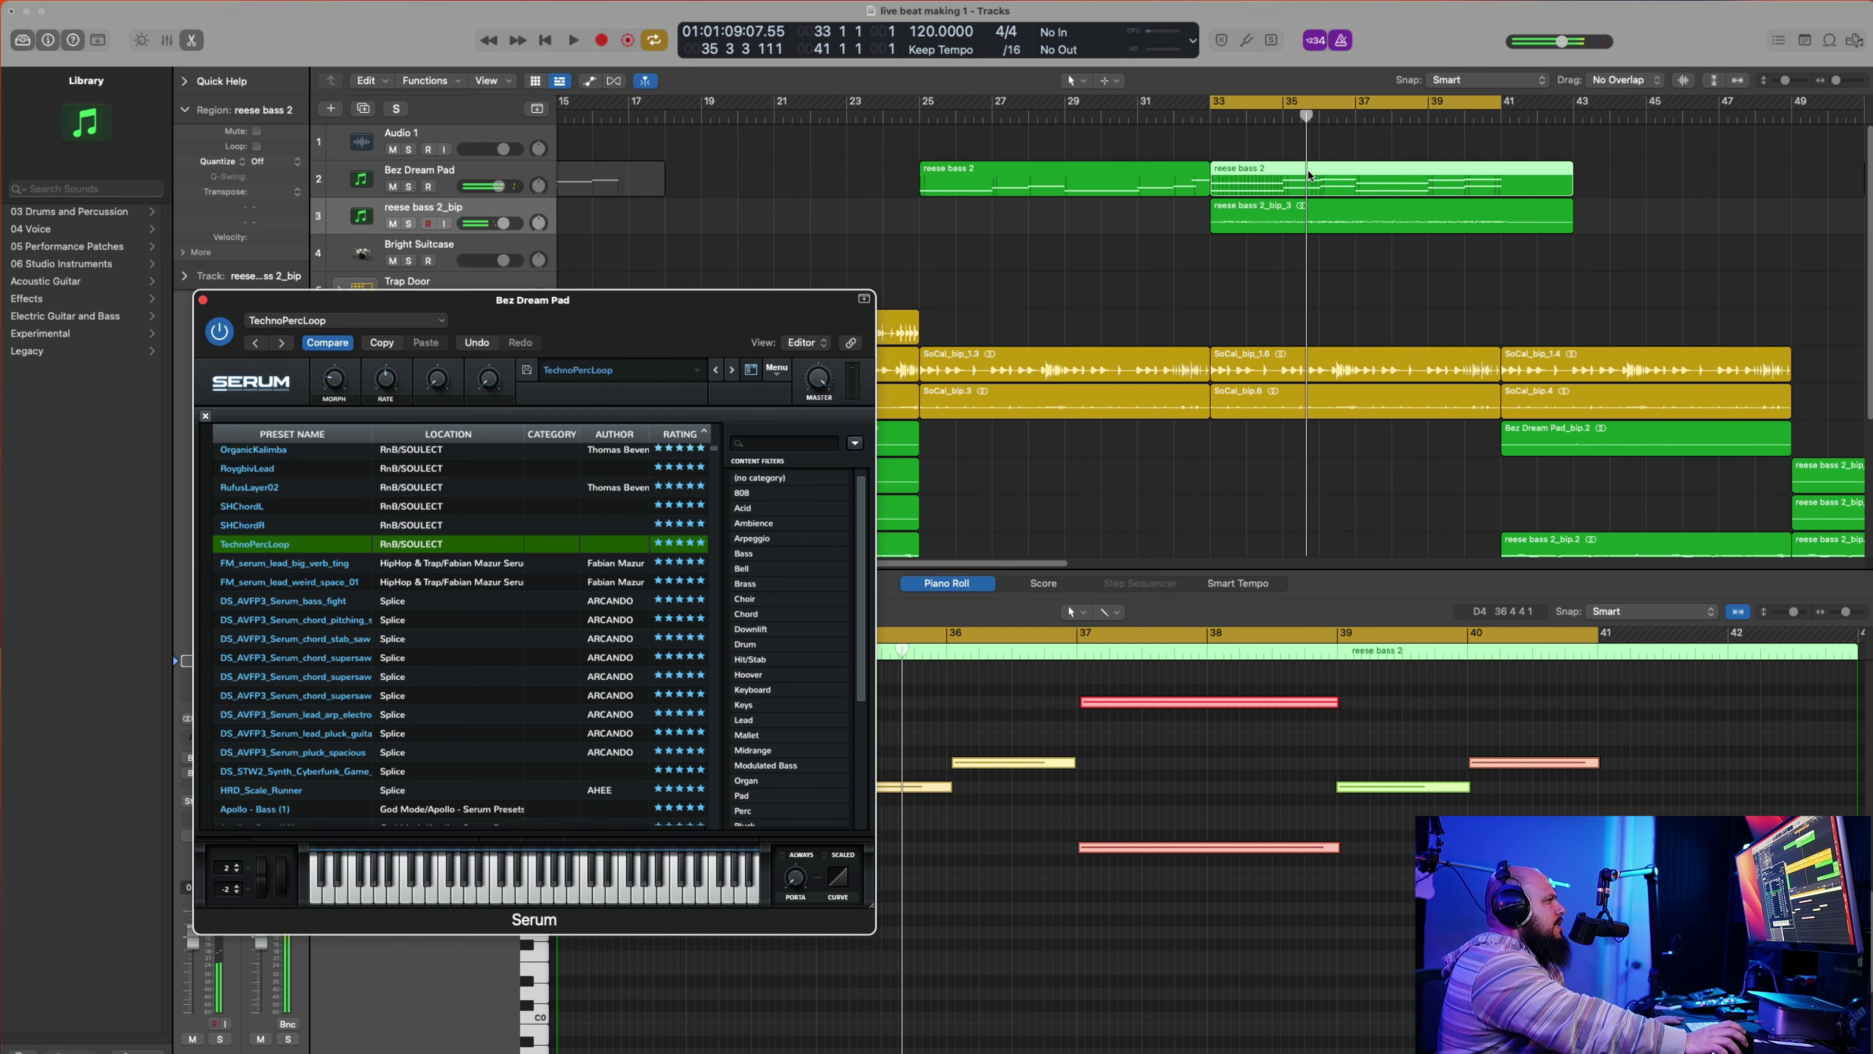
Step: Bounce the reese bass 2 region at bar 33 in place to a new track, muting the source
right_click(1310, 175)
left_click(1358, 194)
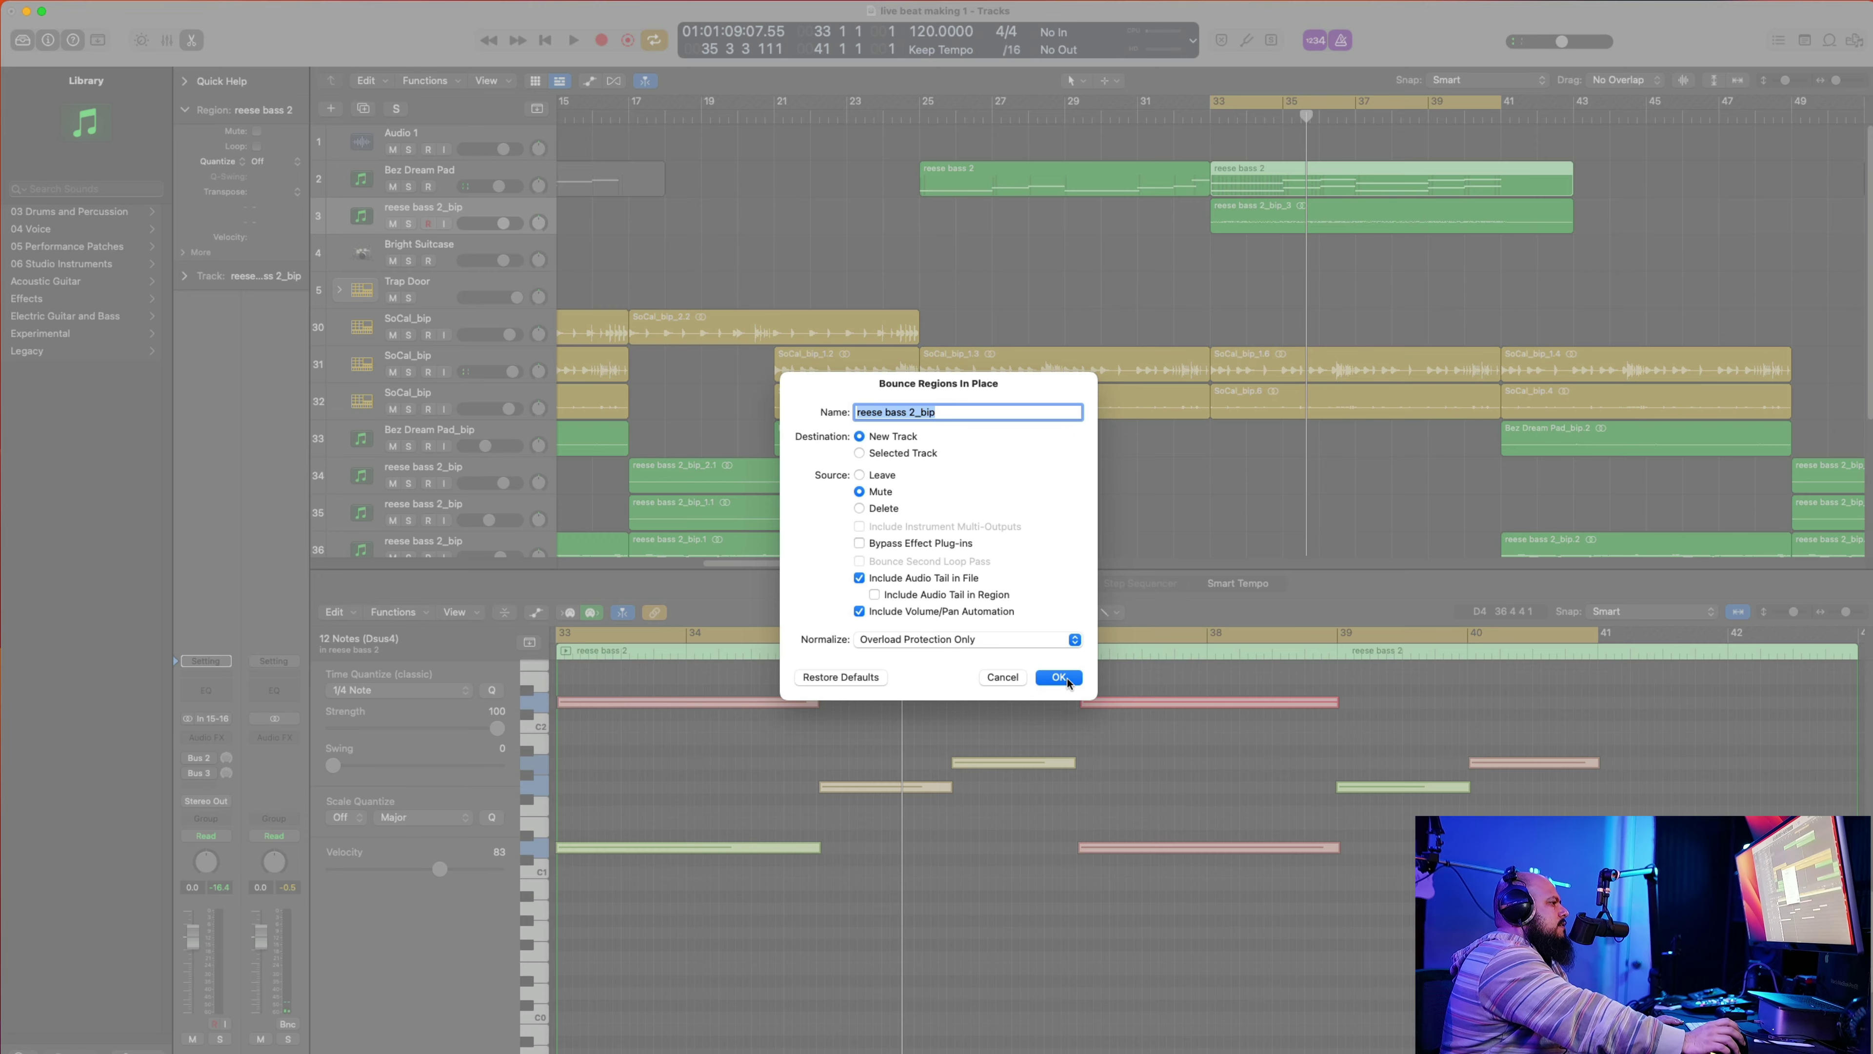
left_click(1059, 678)
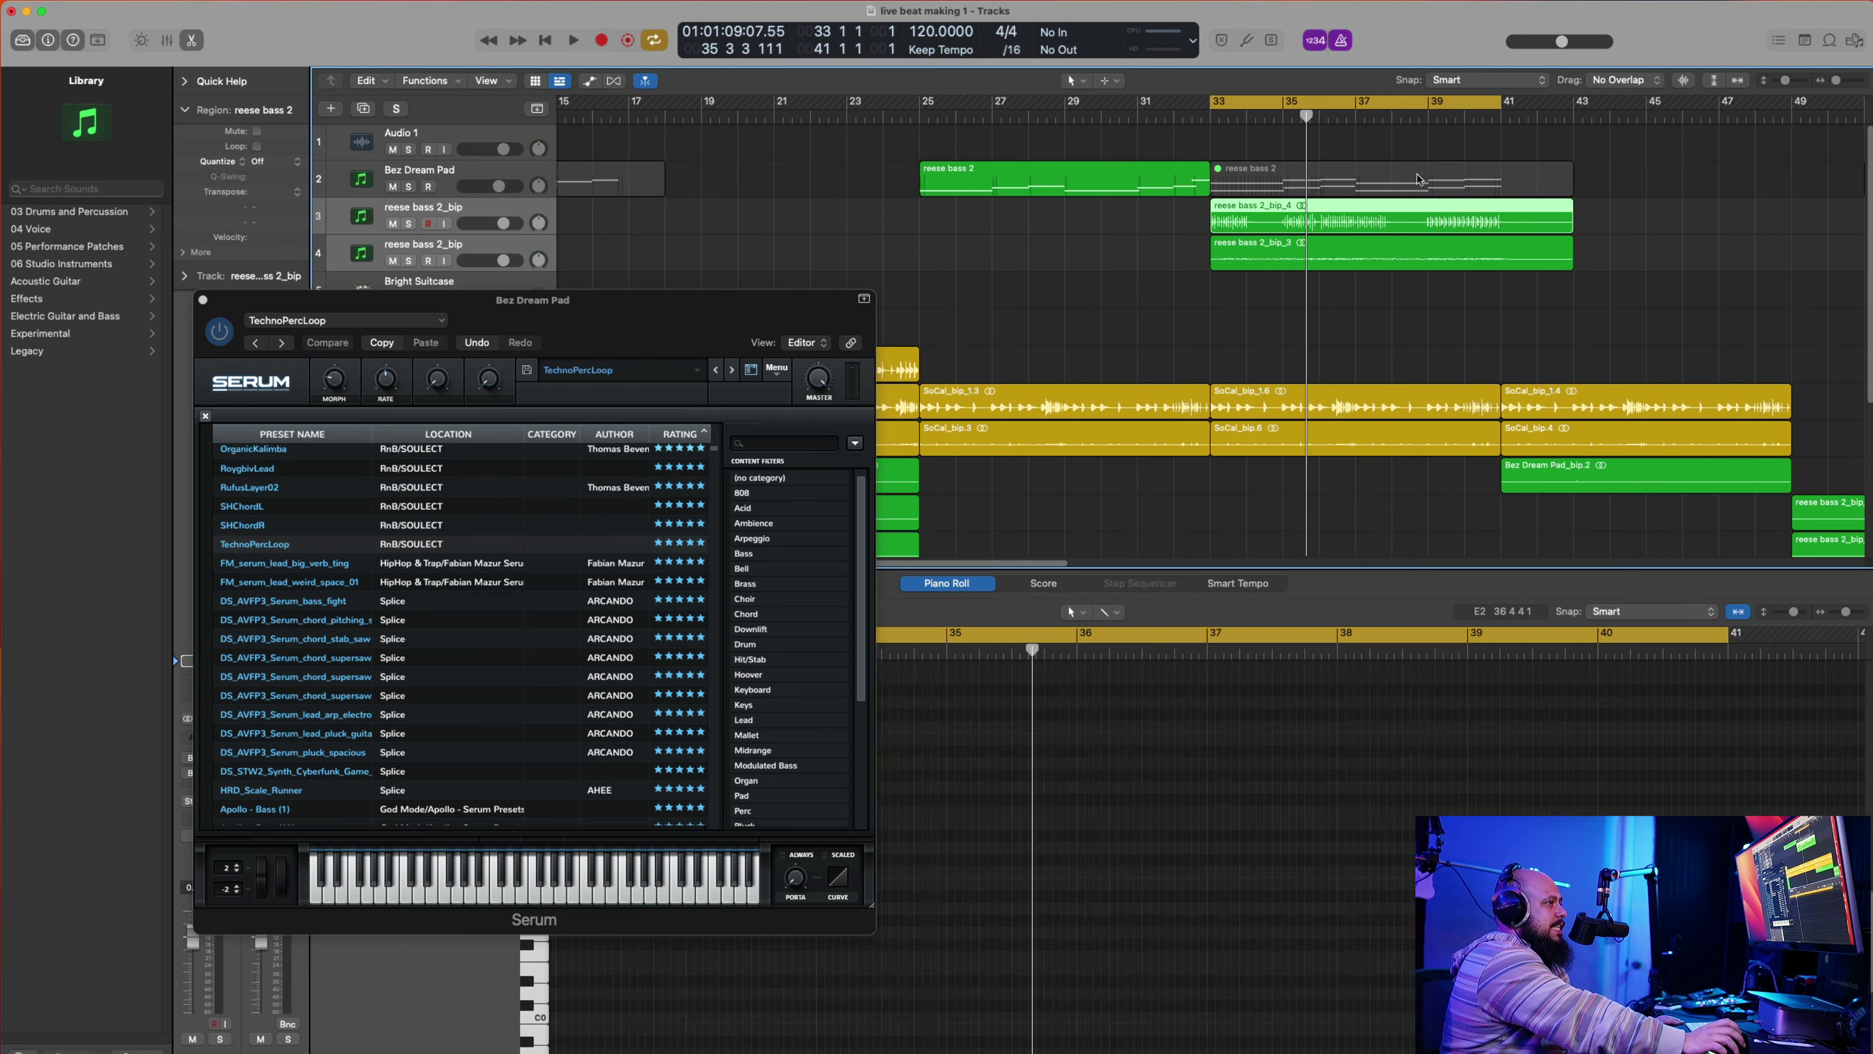
Step: Move the newly bounced reese bass 2_bip_4 region to bar 17 and play the arrangement from just before it
left_click(1301, 231)
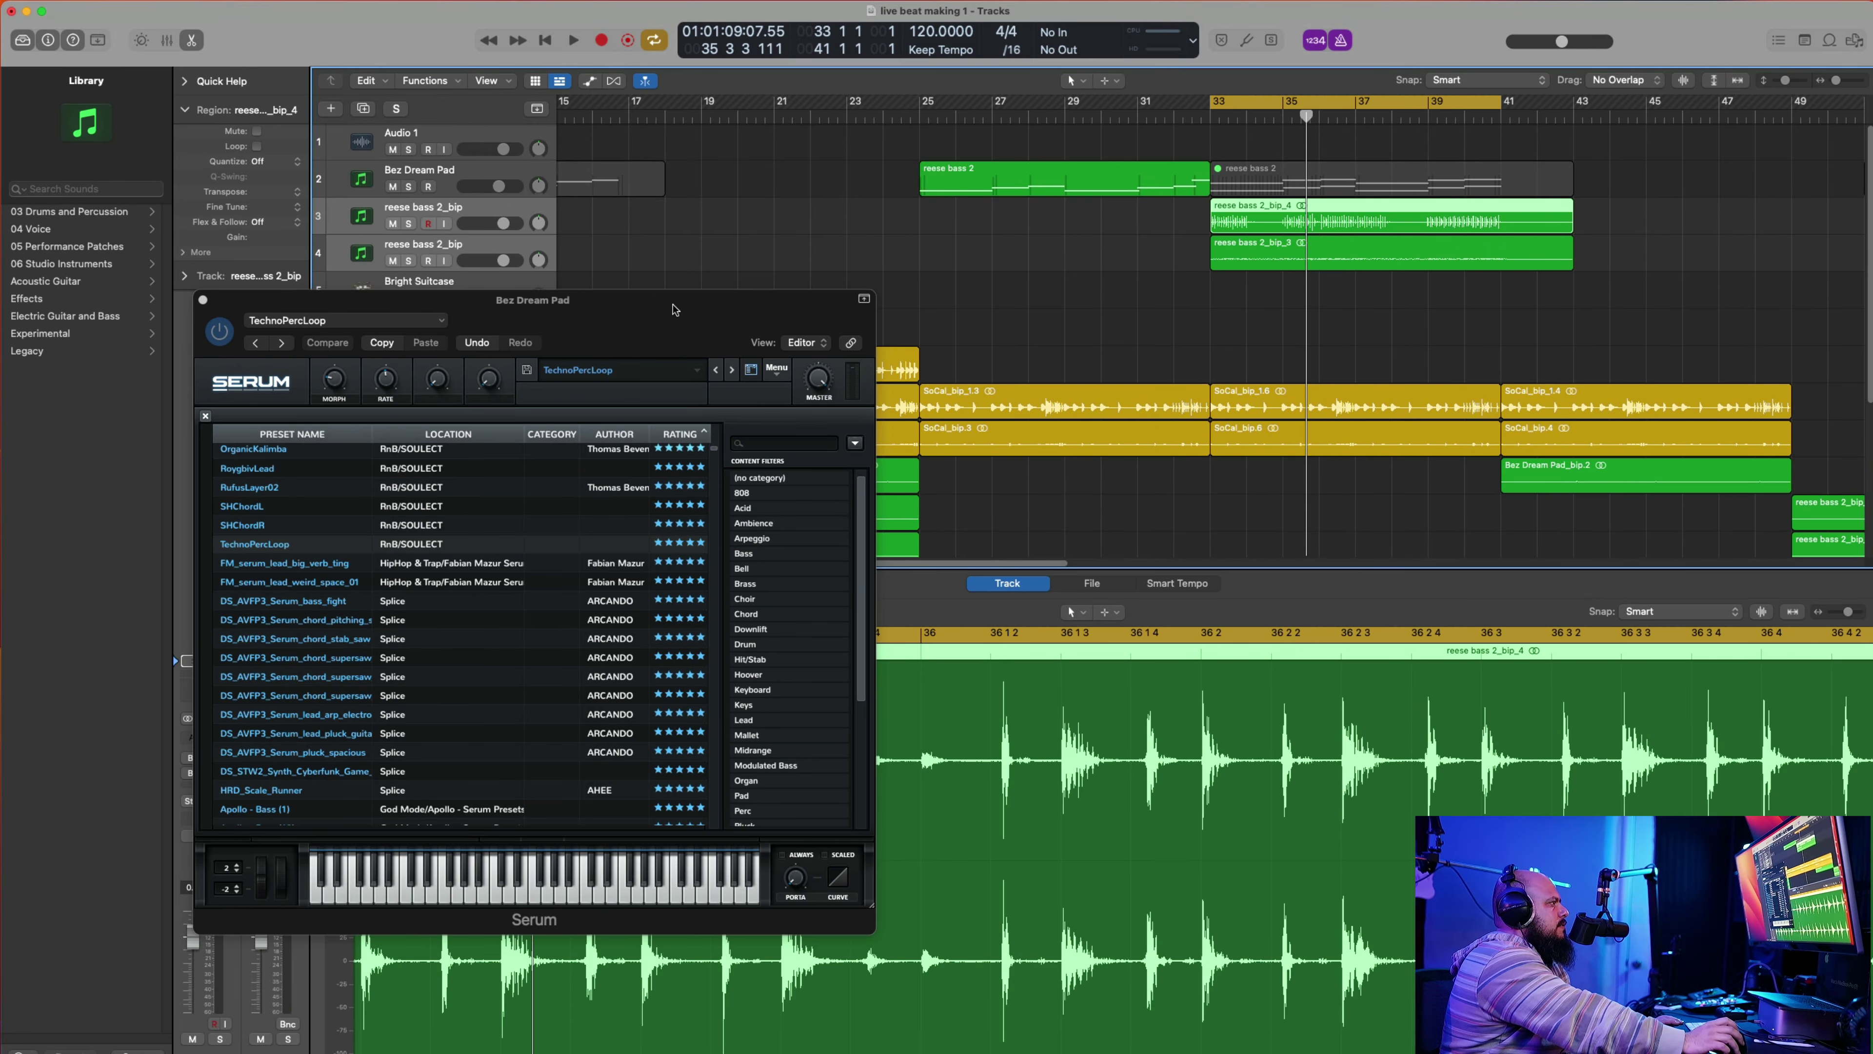
left_click_drag(673, 309, 172, 331)
left_click_drag(1457, 230, 860, 233)
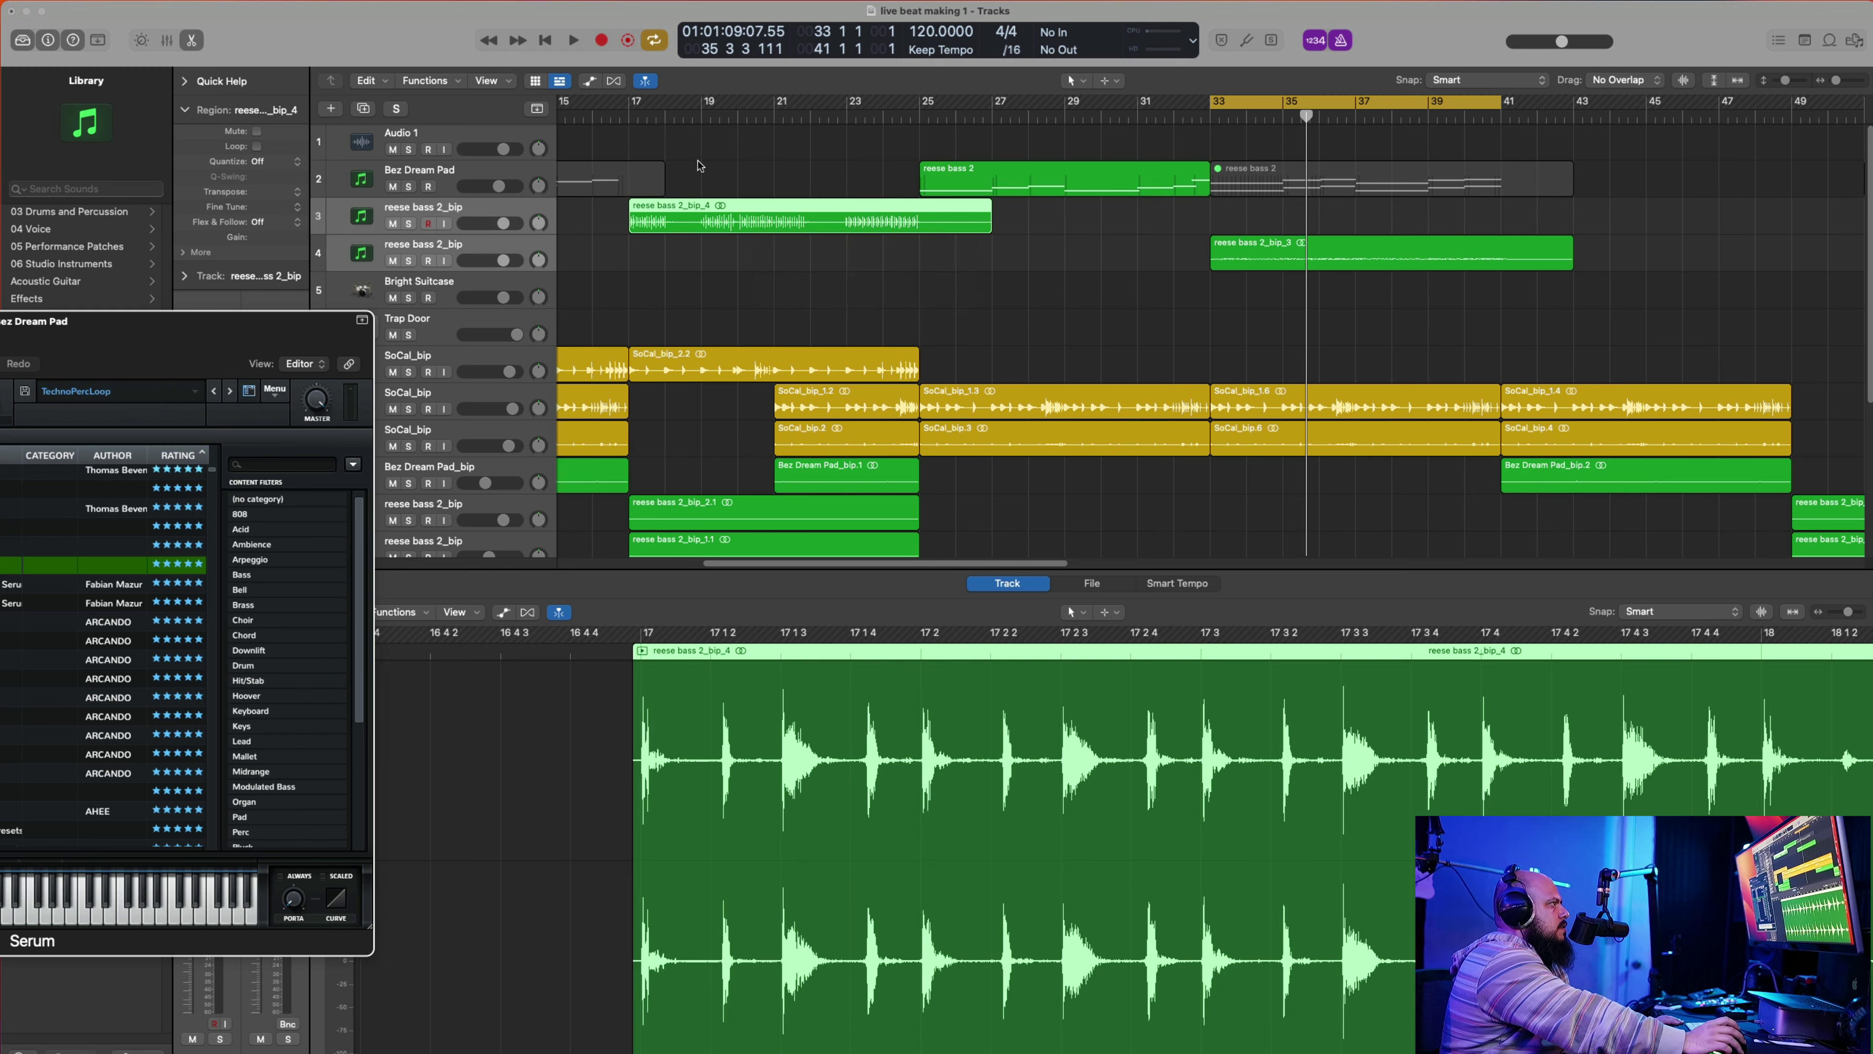
left_click(599, 122)
key("space")
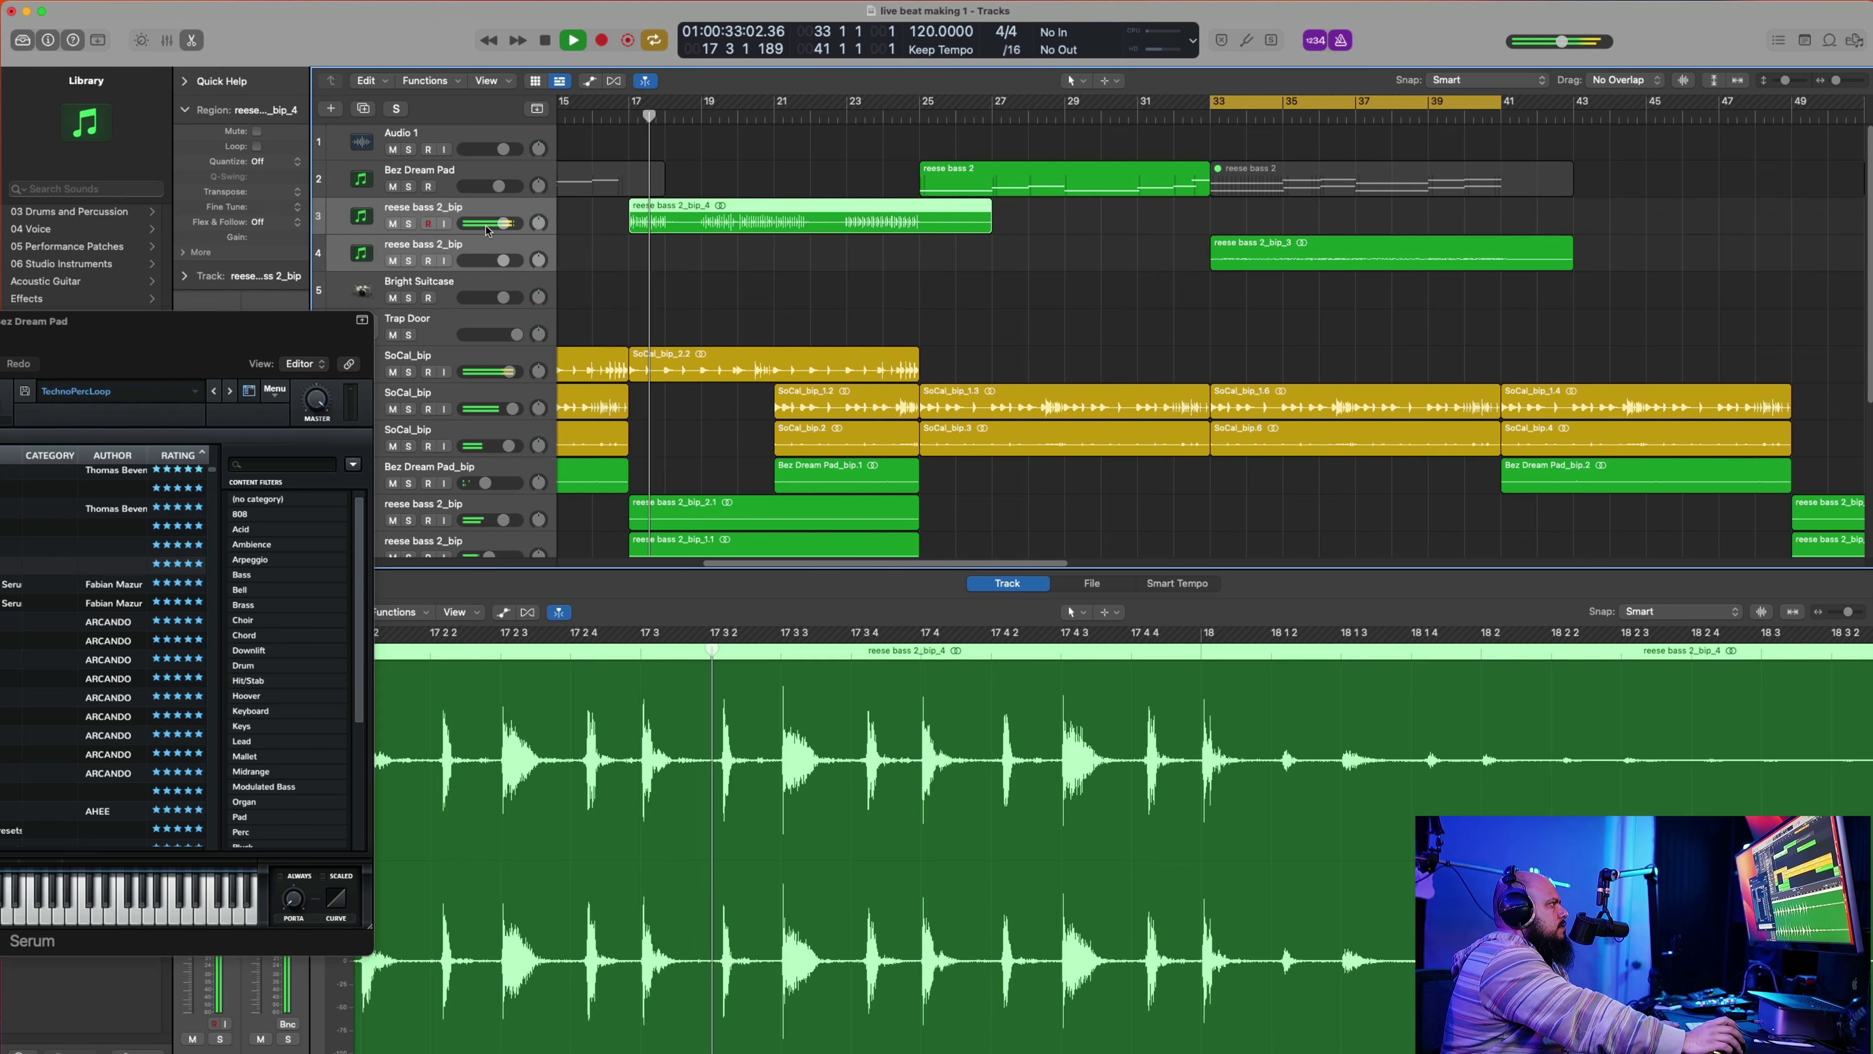
Step: Lower the volume of the new bounced track 3 to -13.2 dB and adjust its sends to Bus 2 and Bus 3 during playback
left_click_drag(493, 228, 483, 228)
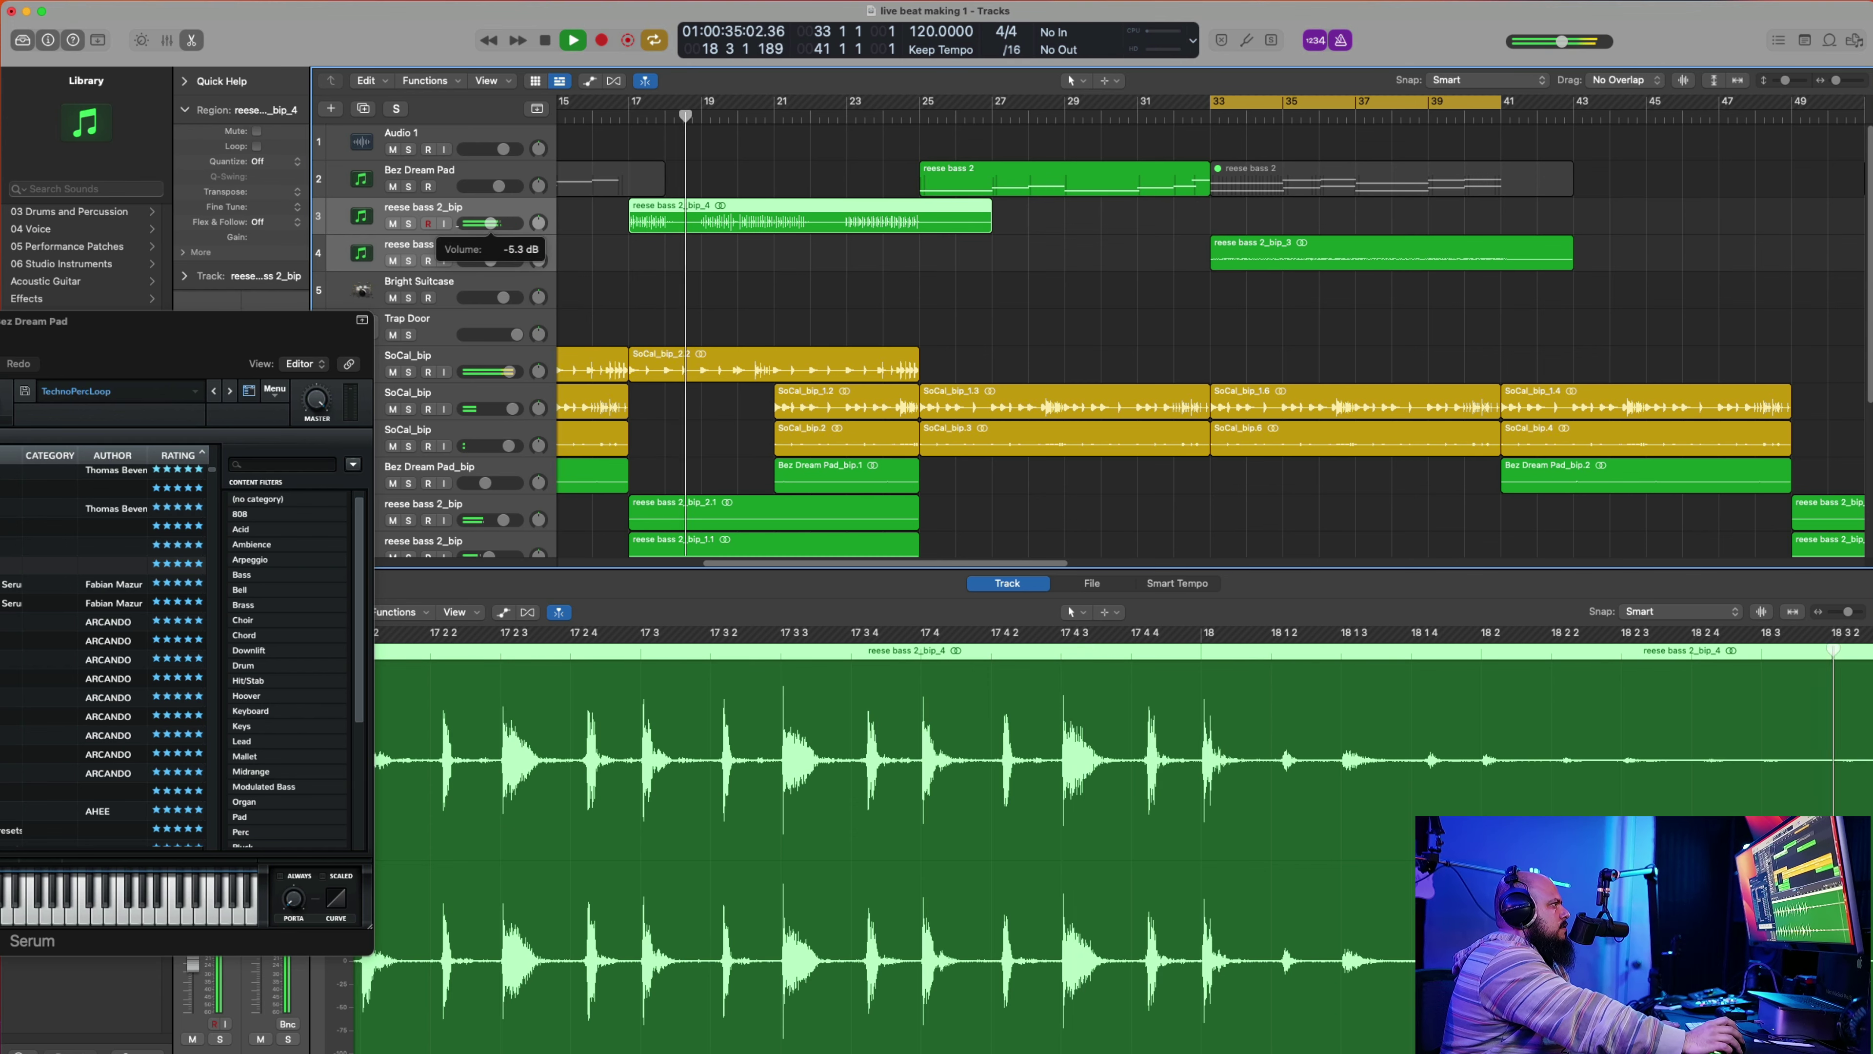
left_click_drag(332, 321, 22, 347)
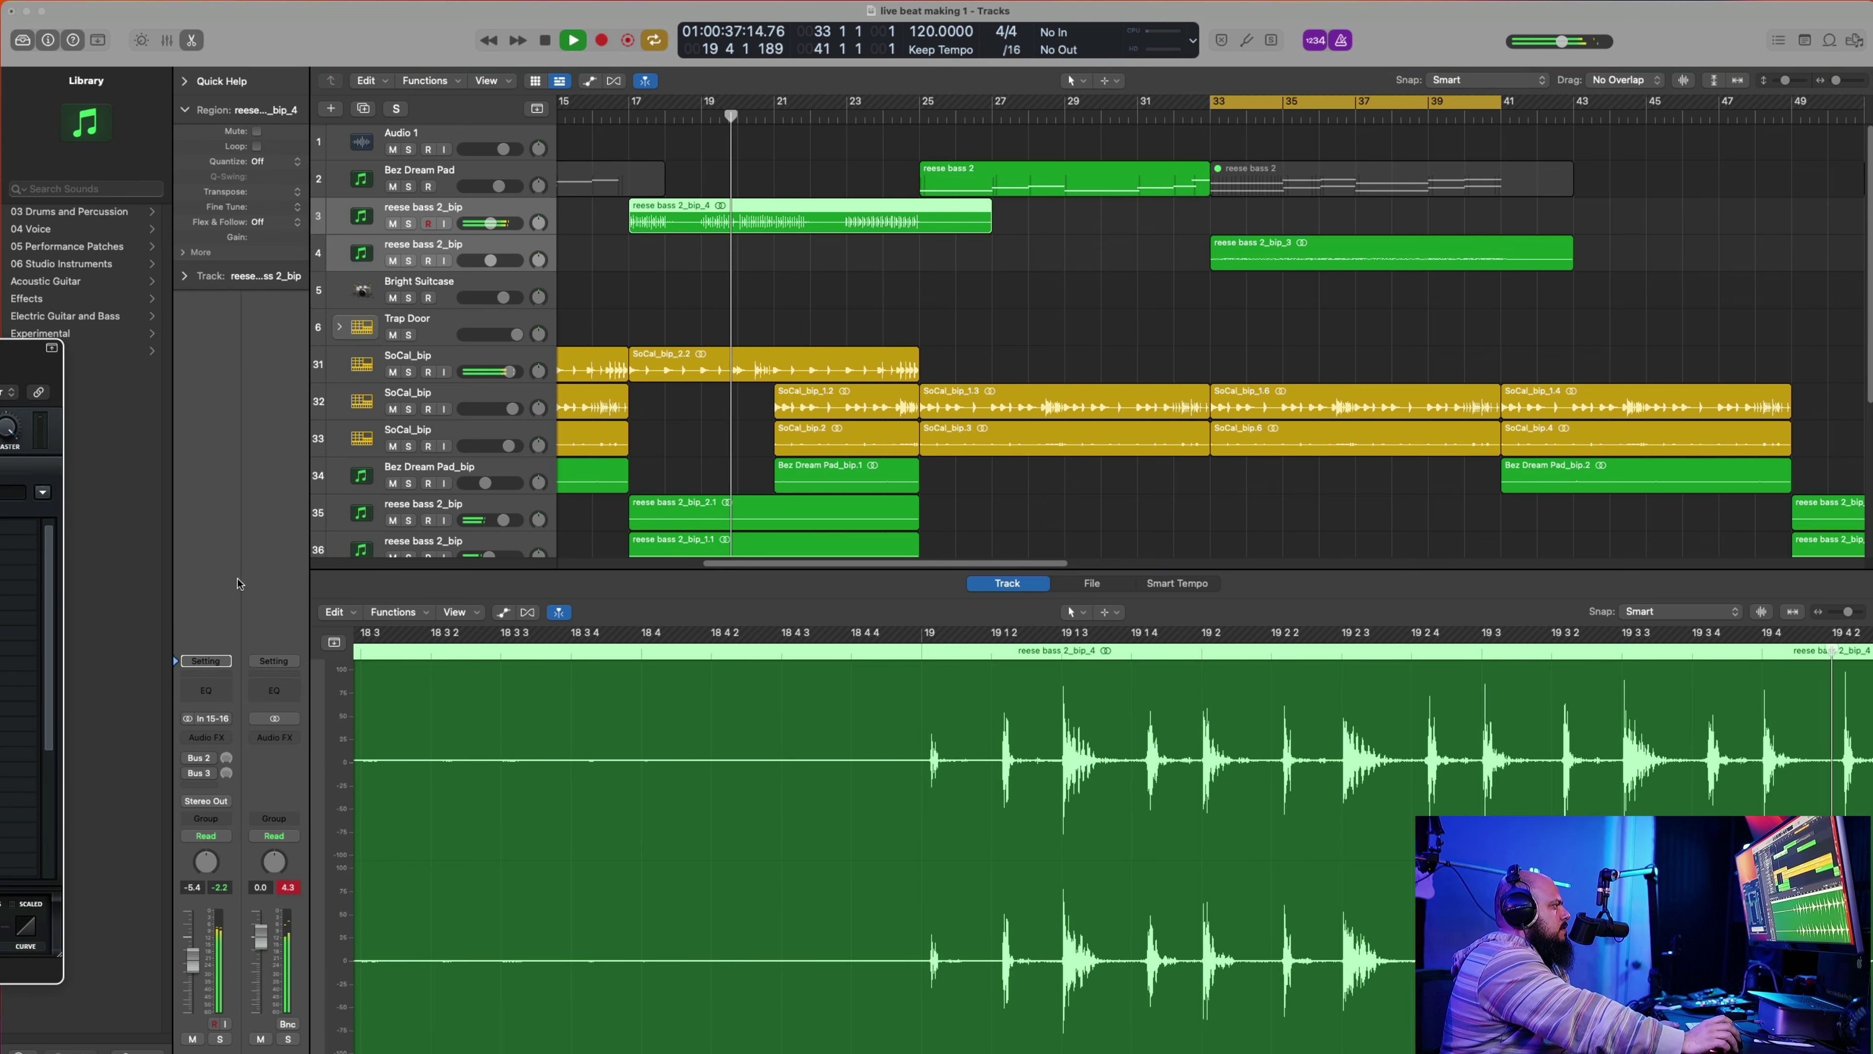
left_click(408, 210)
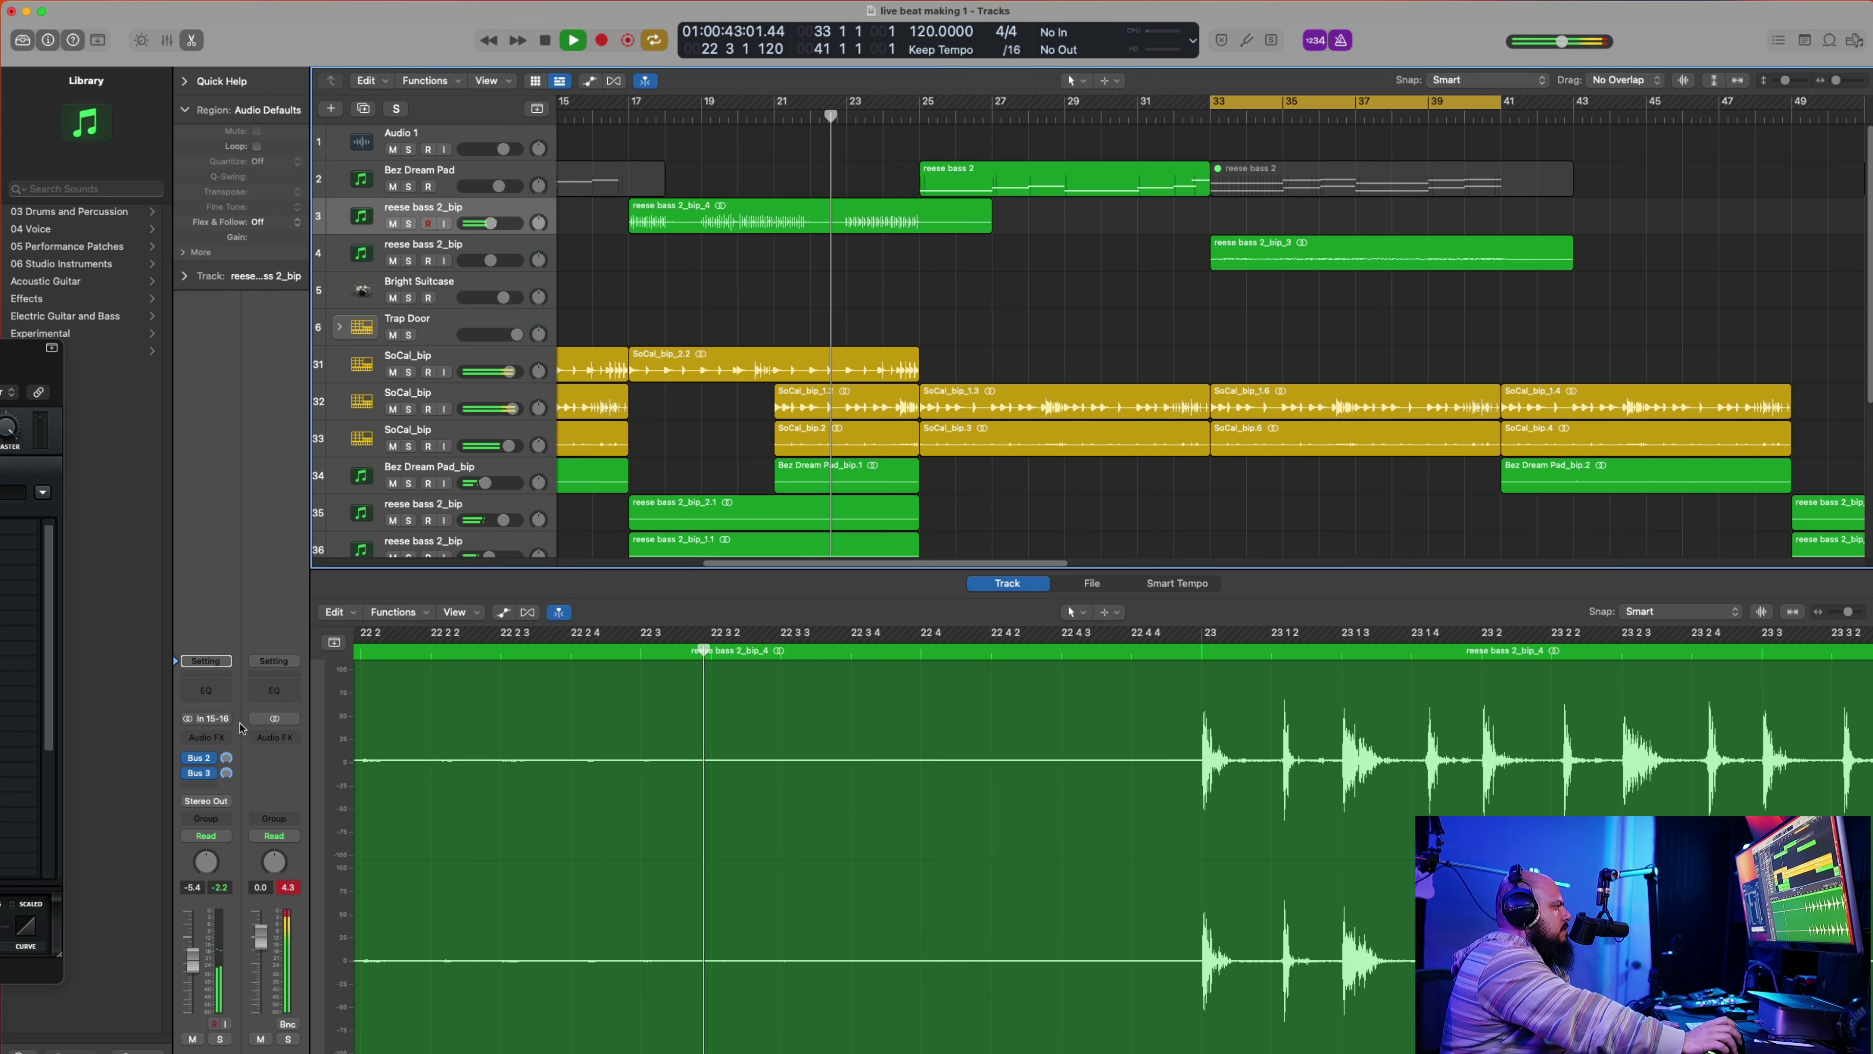
left_click_drag(227, 771, 226, 867)
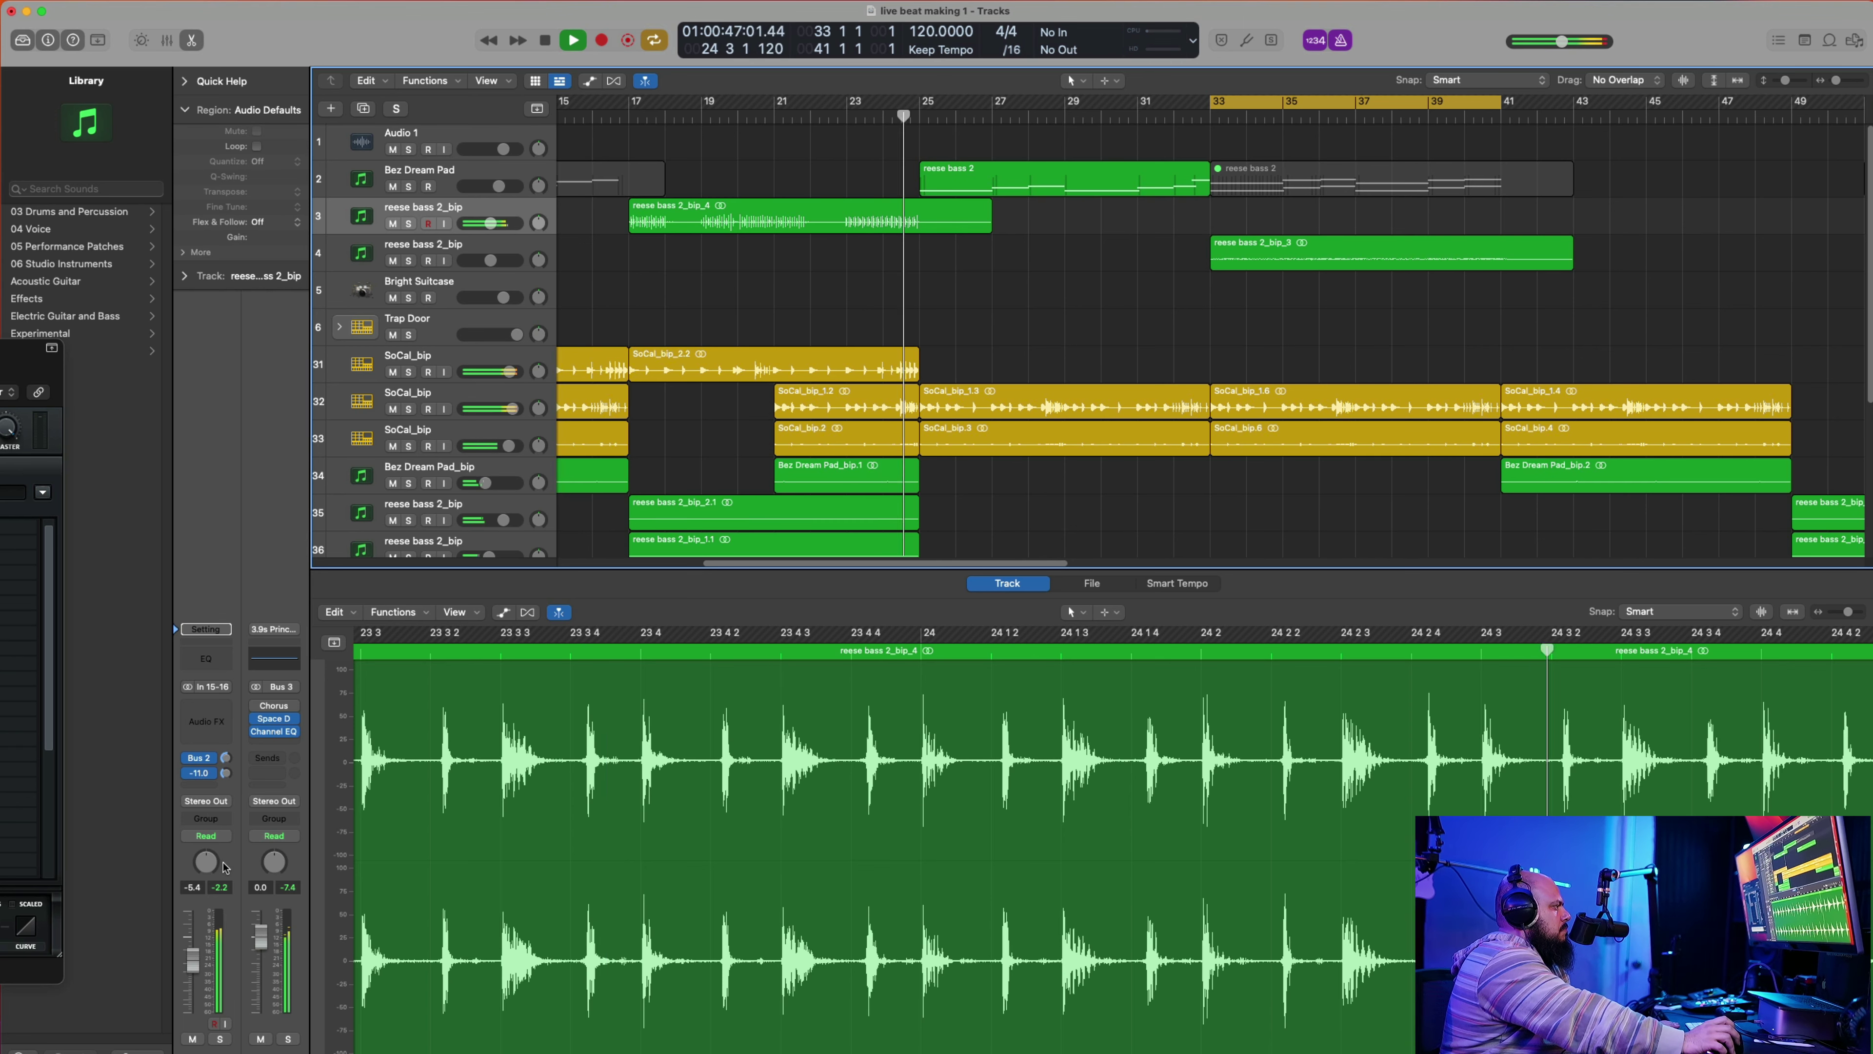
left_click(226, 757)
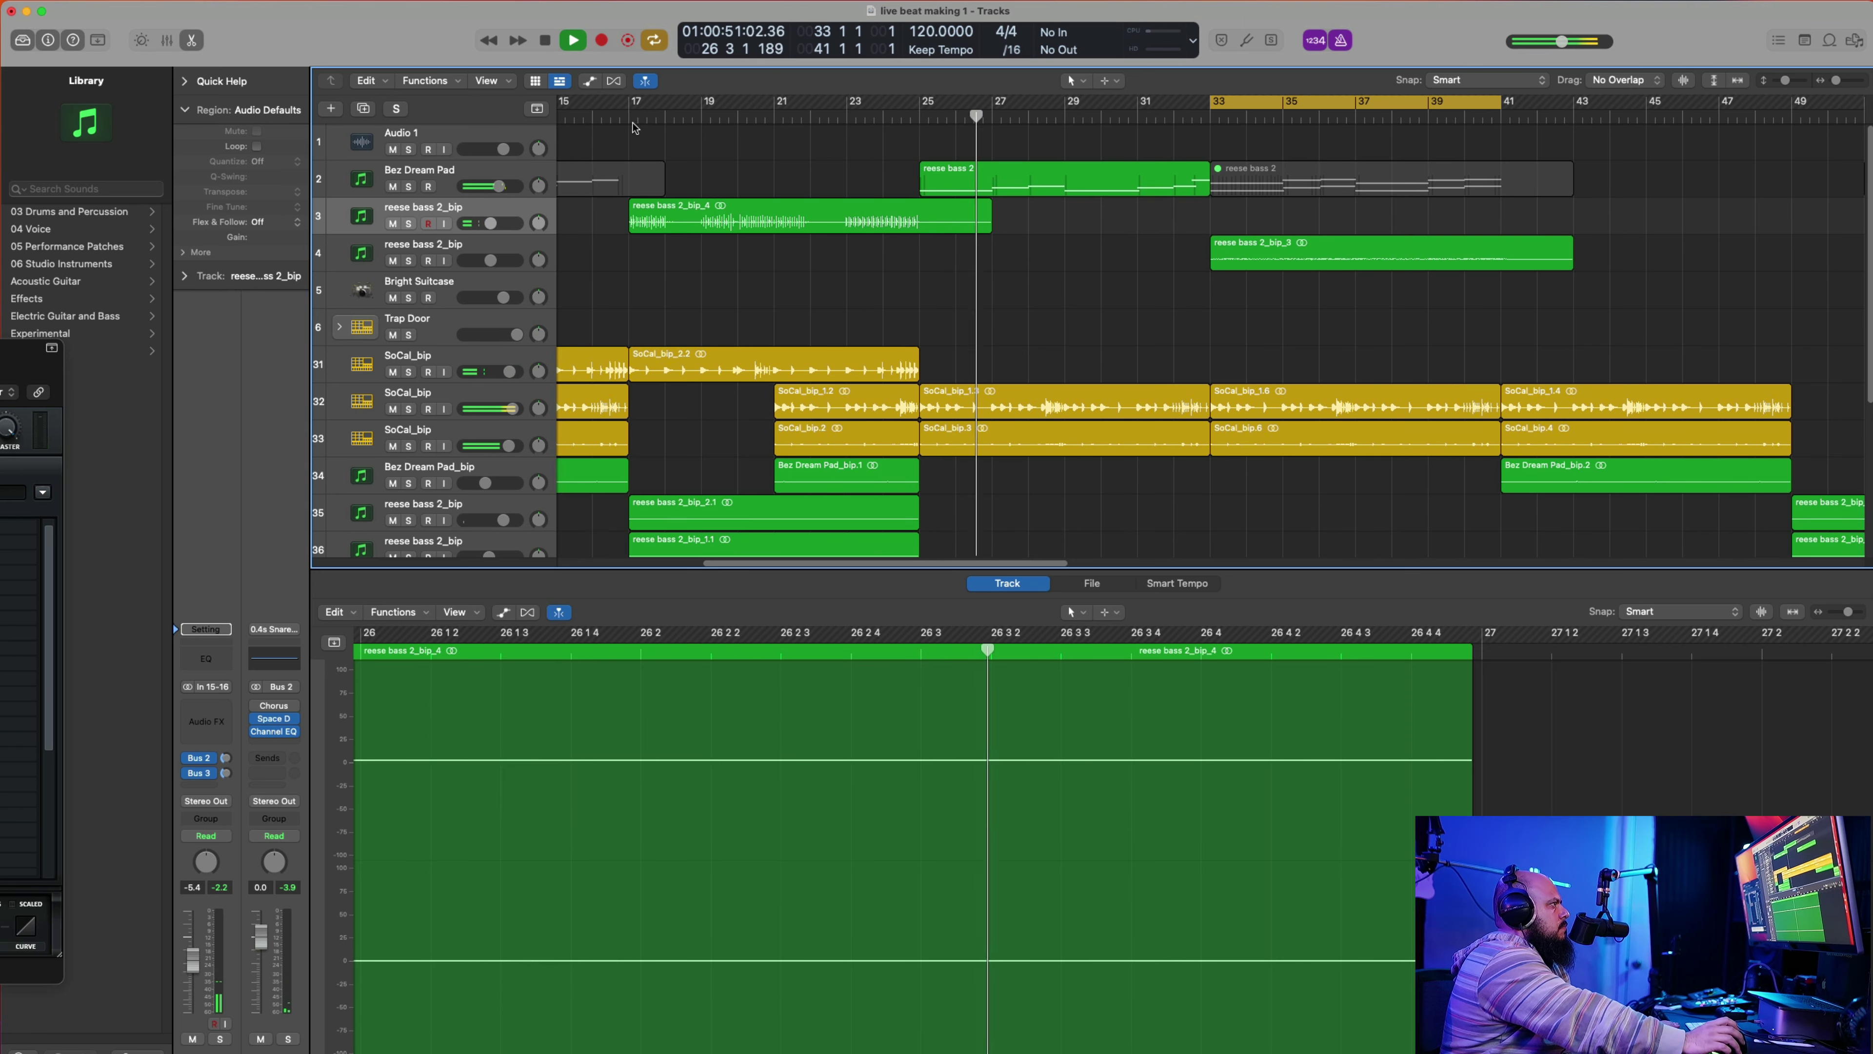
key("shift+space")
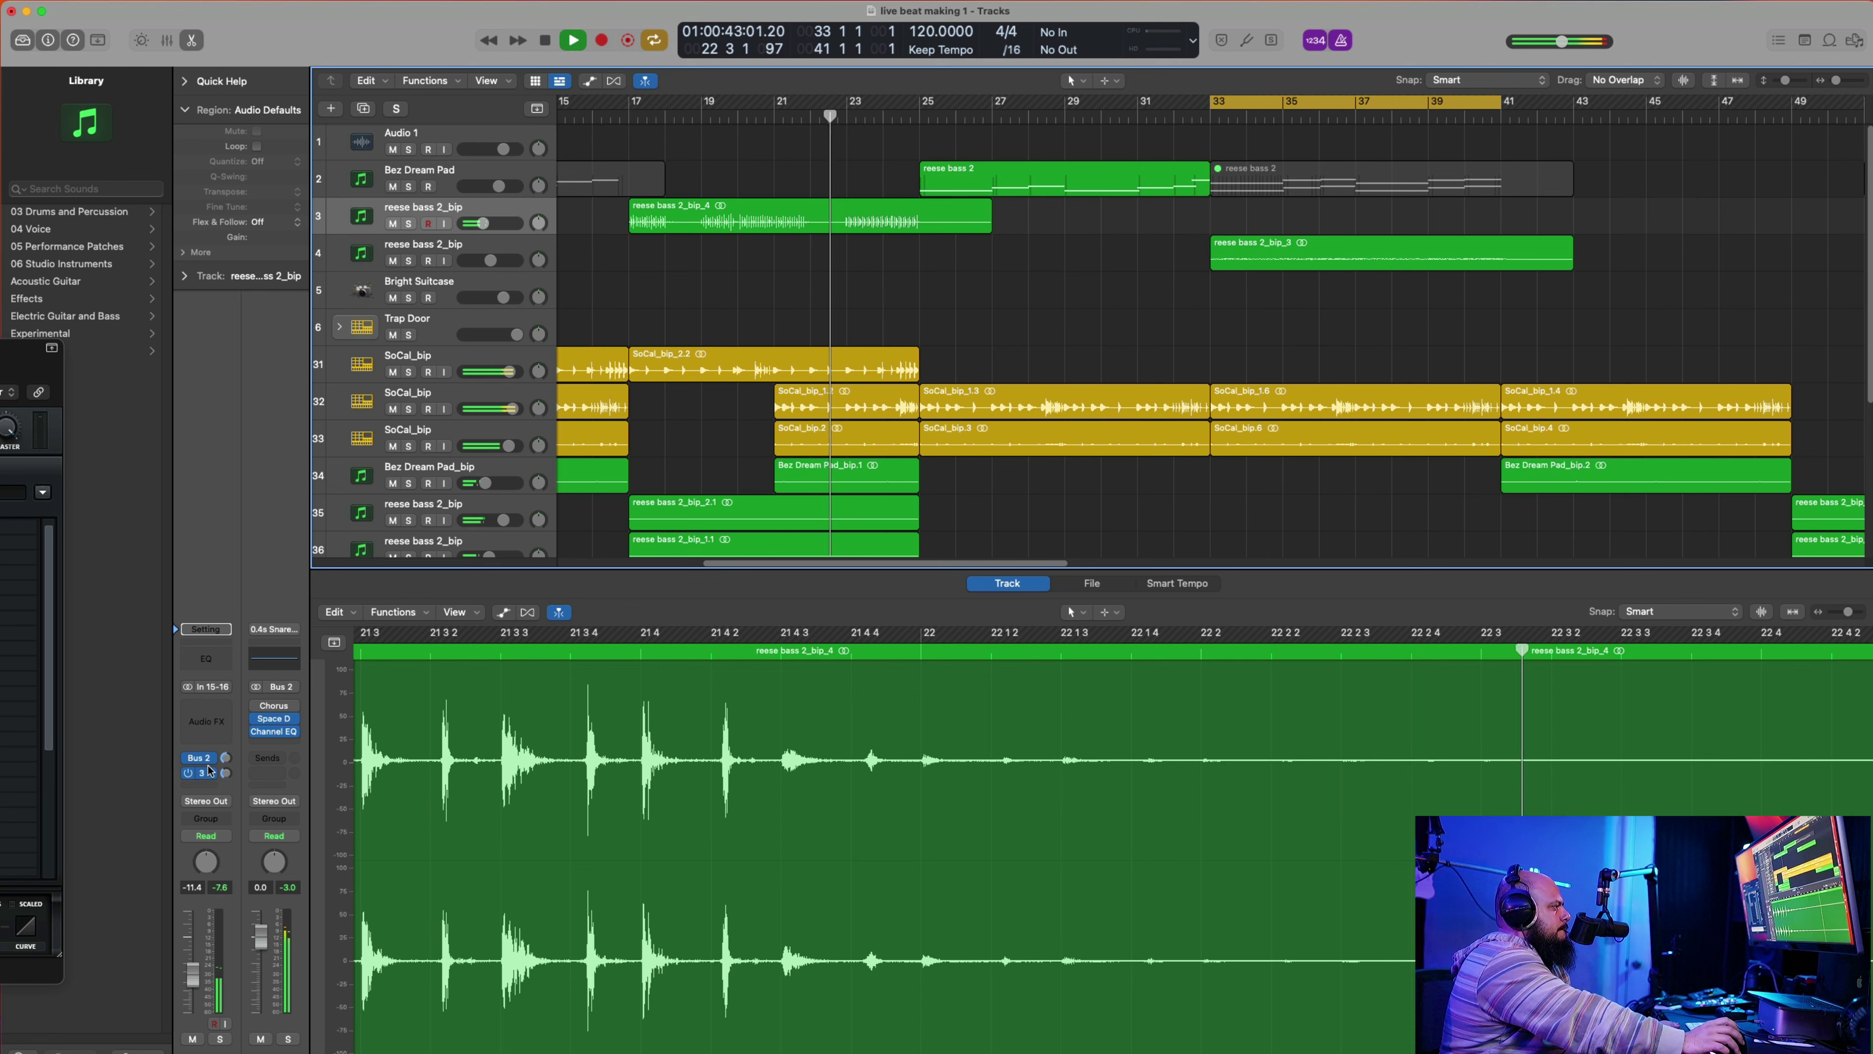
left_click_drag(226, 773, 223, 791)
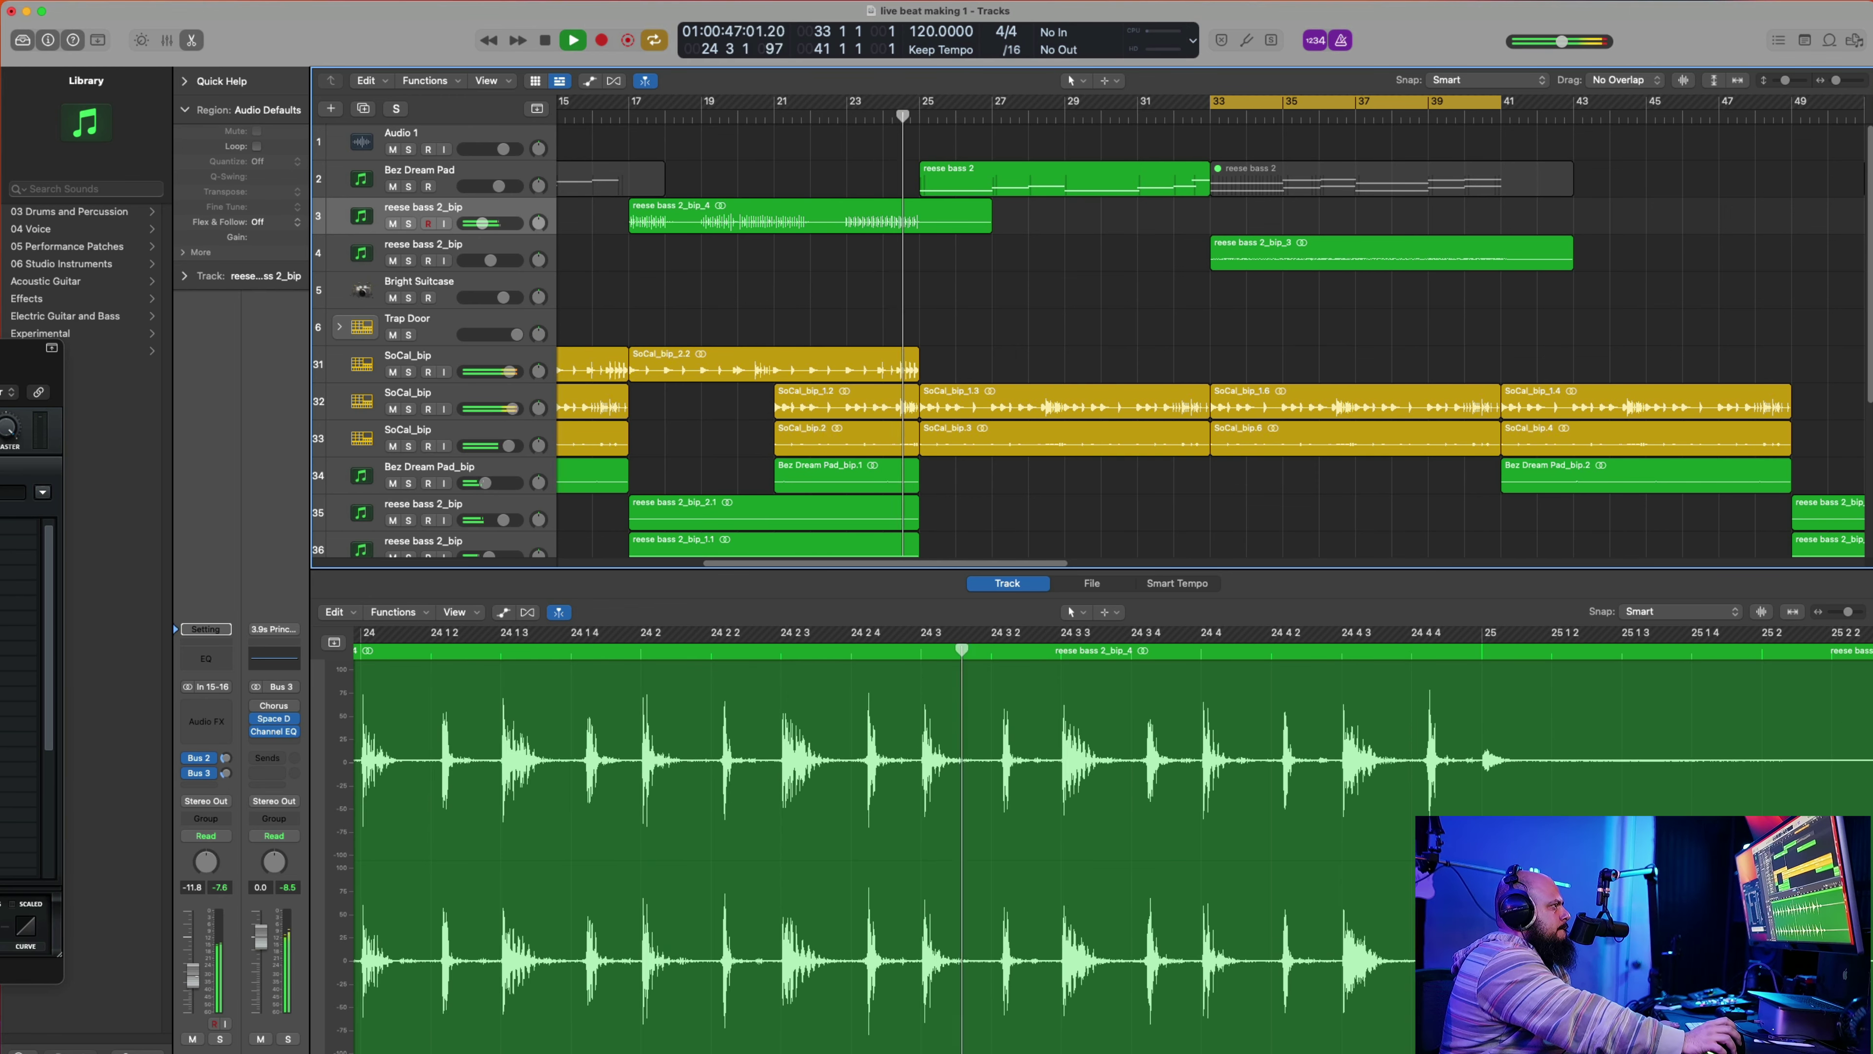
left_click(619, 111)
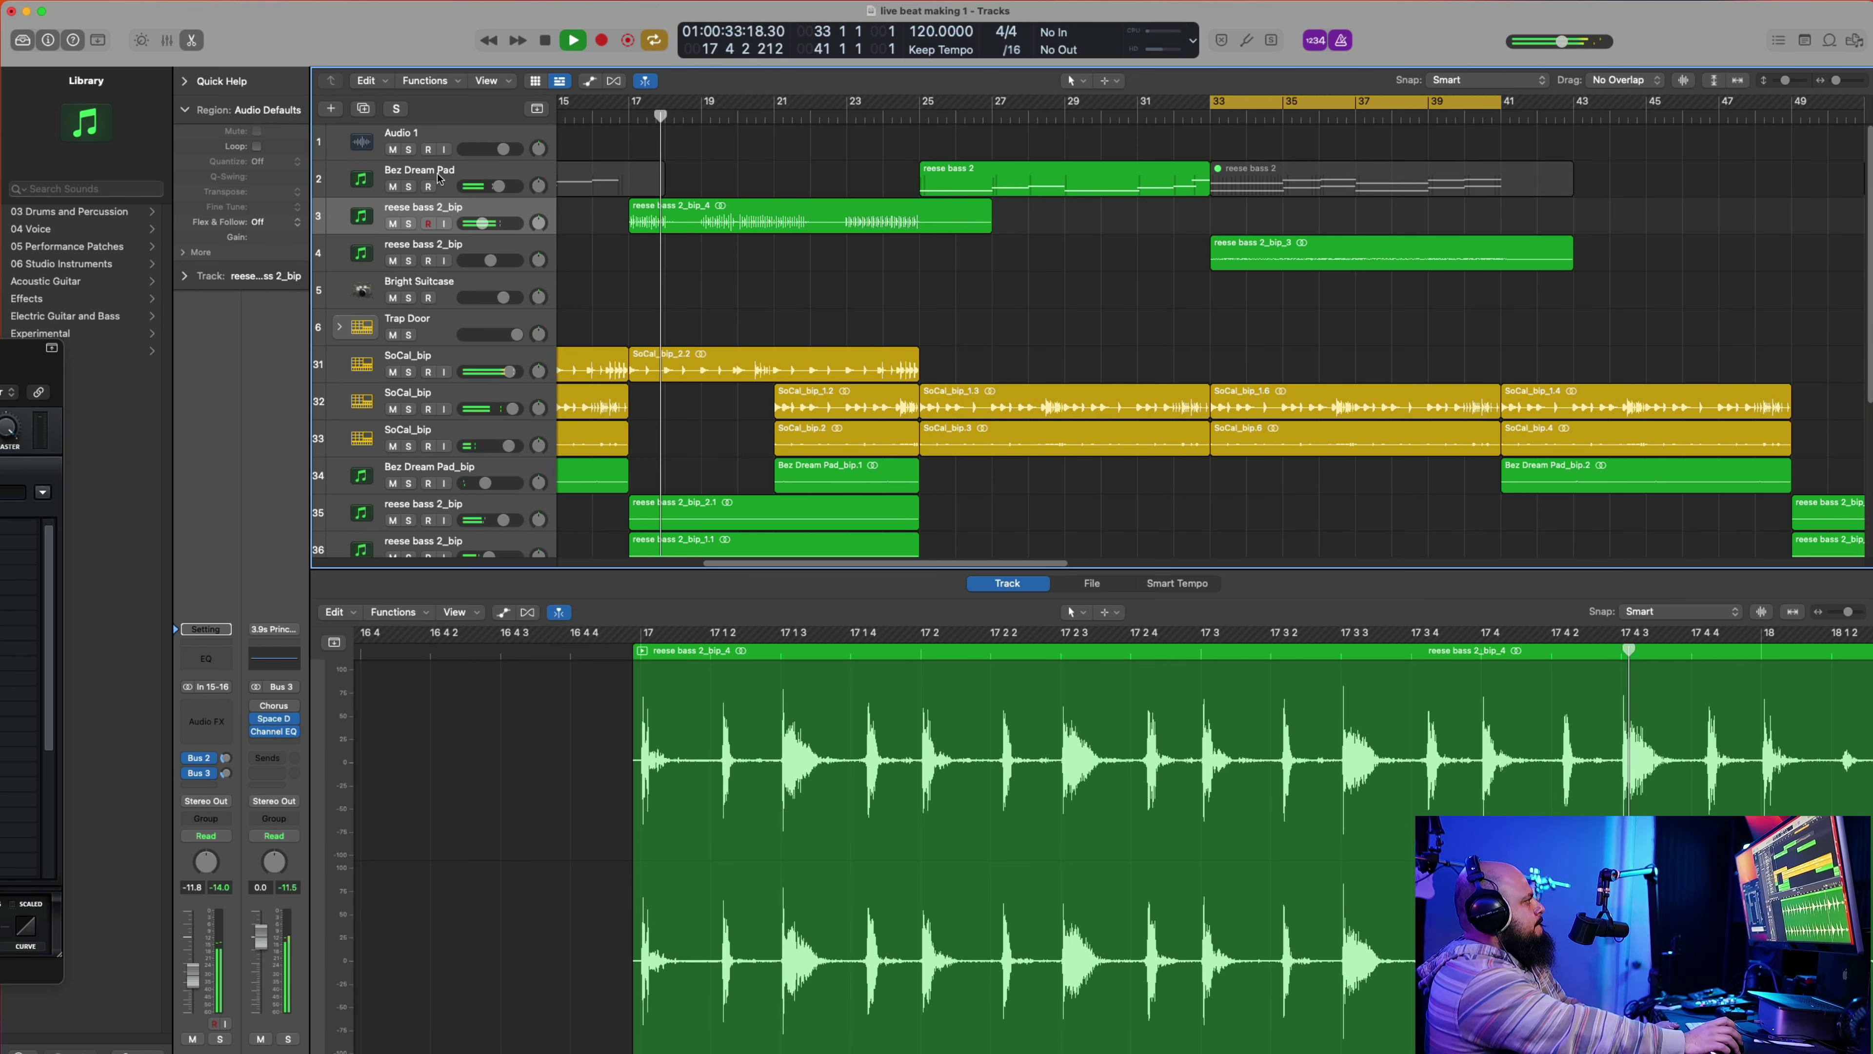
left_click_drag(482, 223, 476, 223)
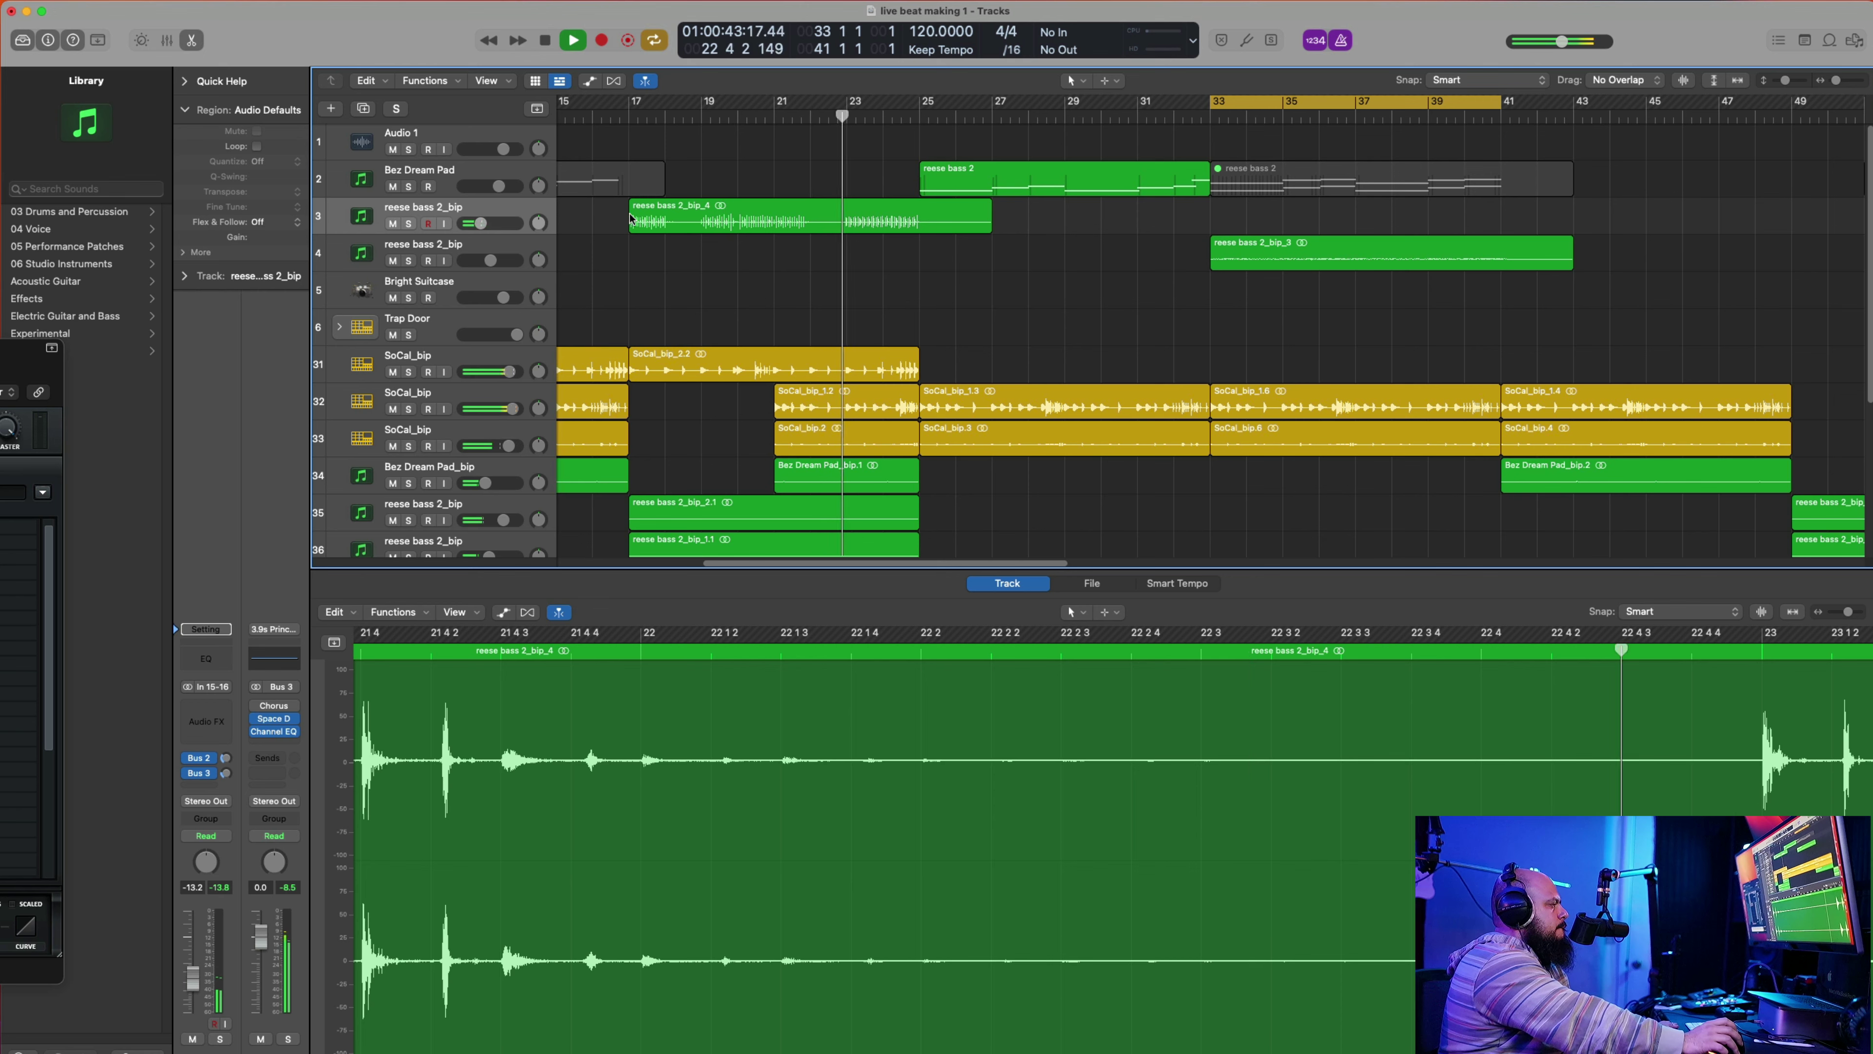
Step: Trim the reese bass 2_bip_4 region so it spans only bars 23 to 25, and audition it in the arrangement
left_click_drag(630, 218, 847, 246)
left_click_drag(987, 223, 921, 254)
key("space")
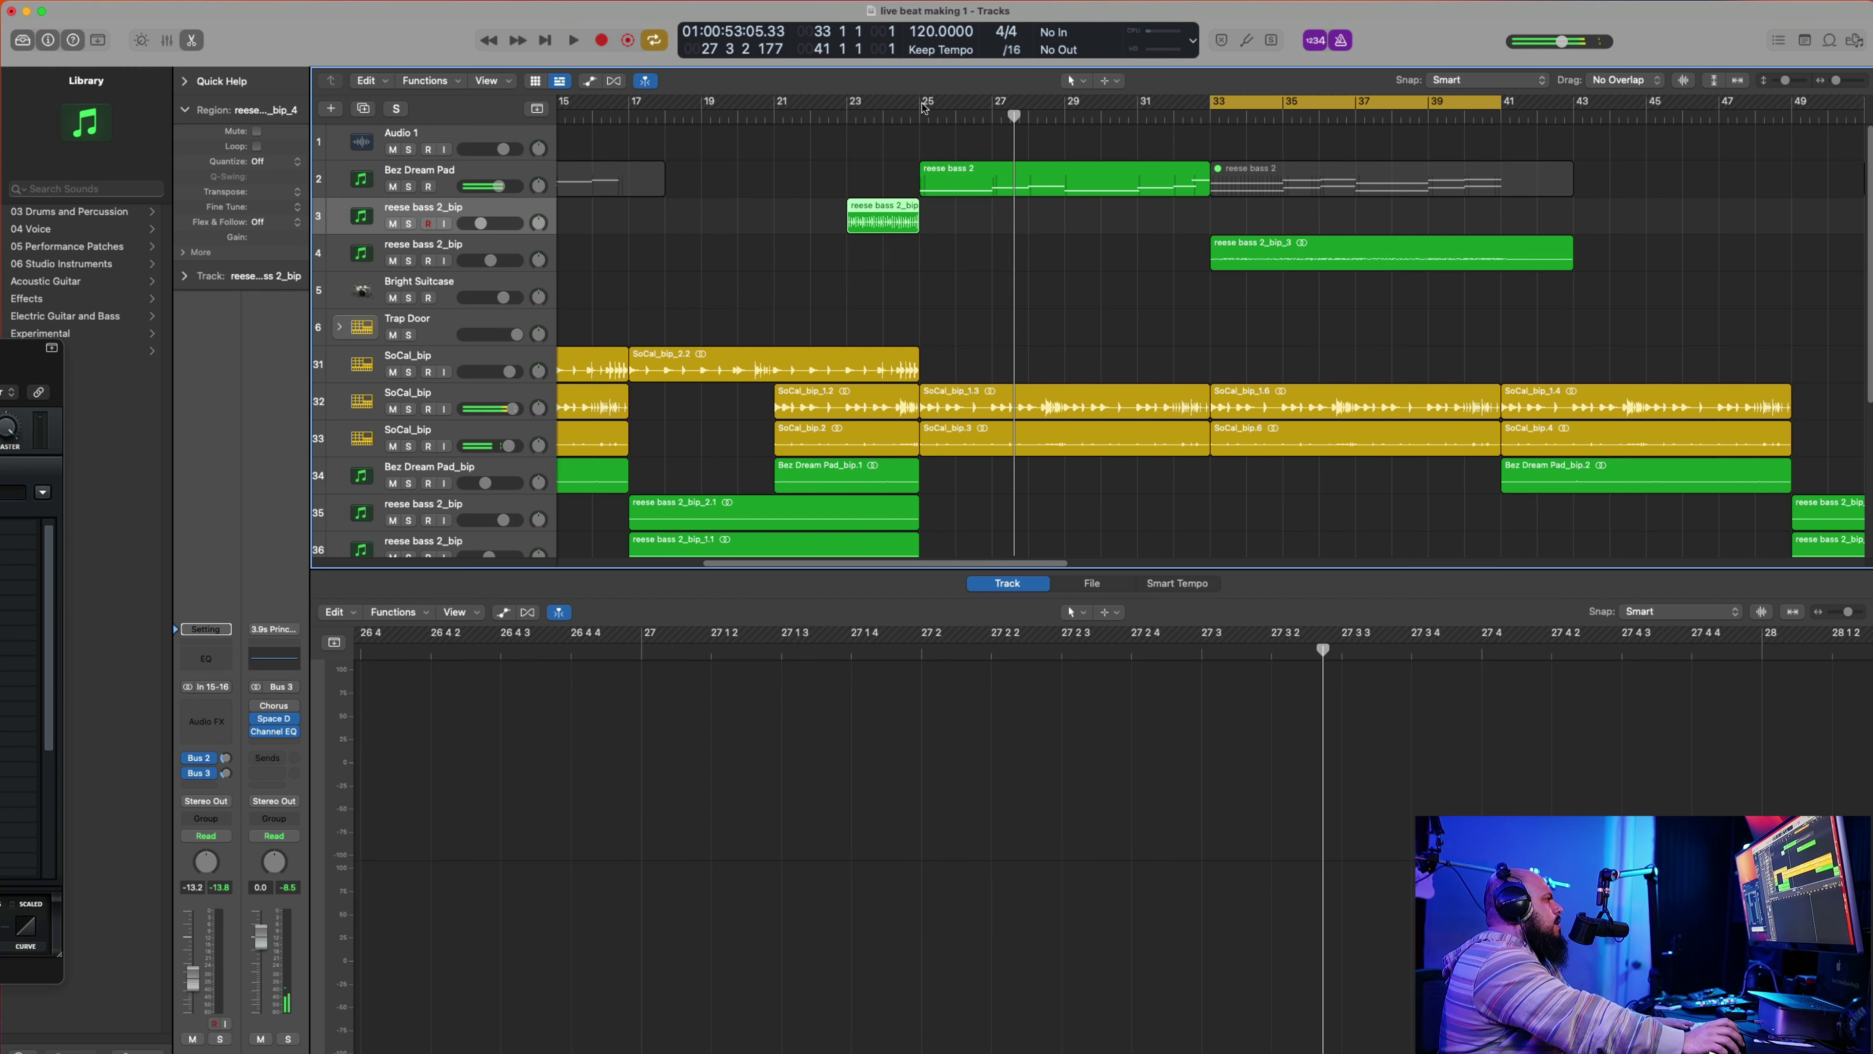
left_click(834, 113)
key("space")
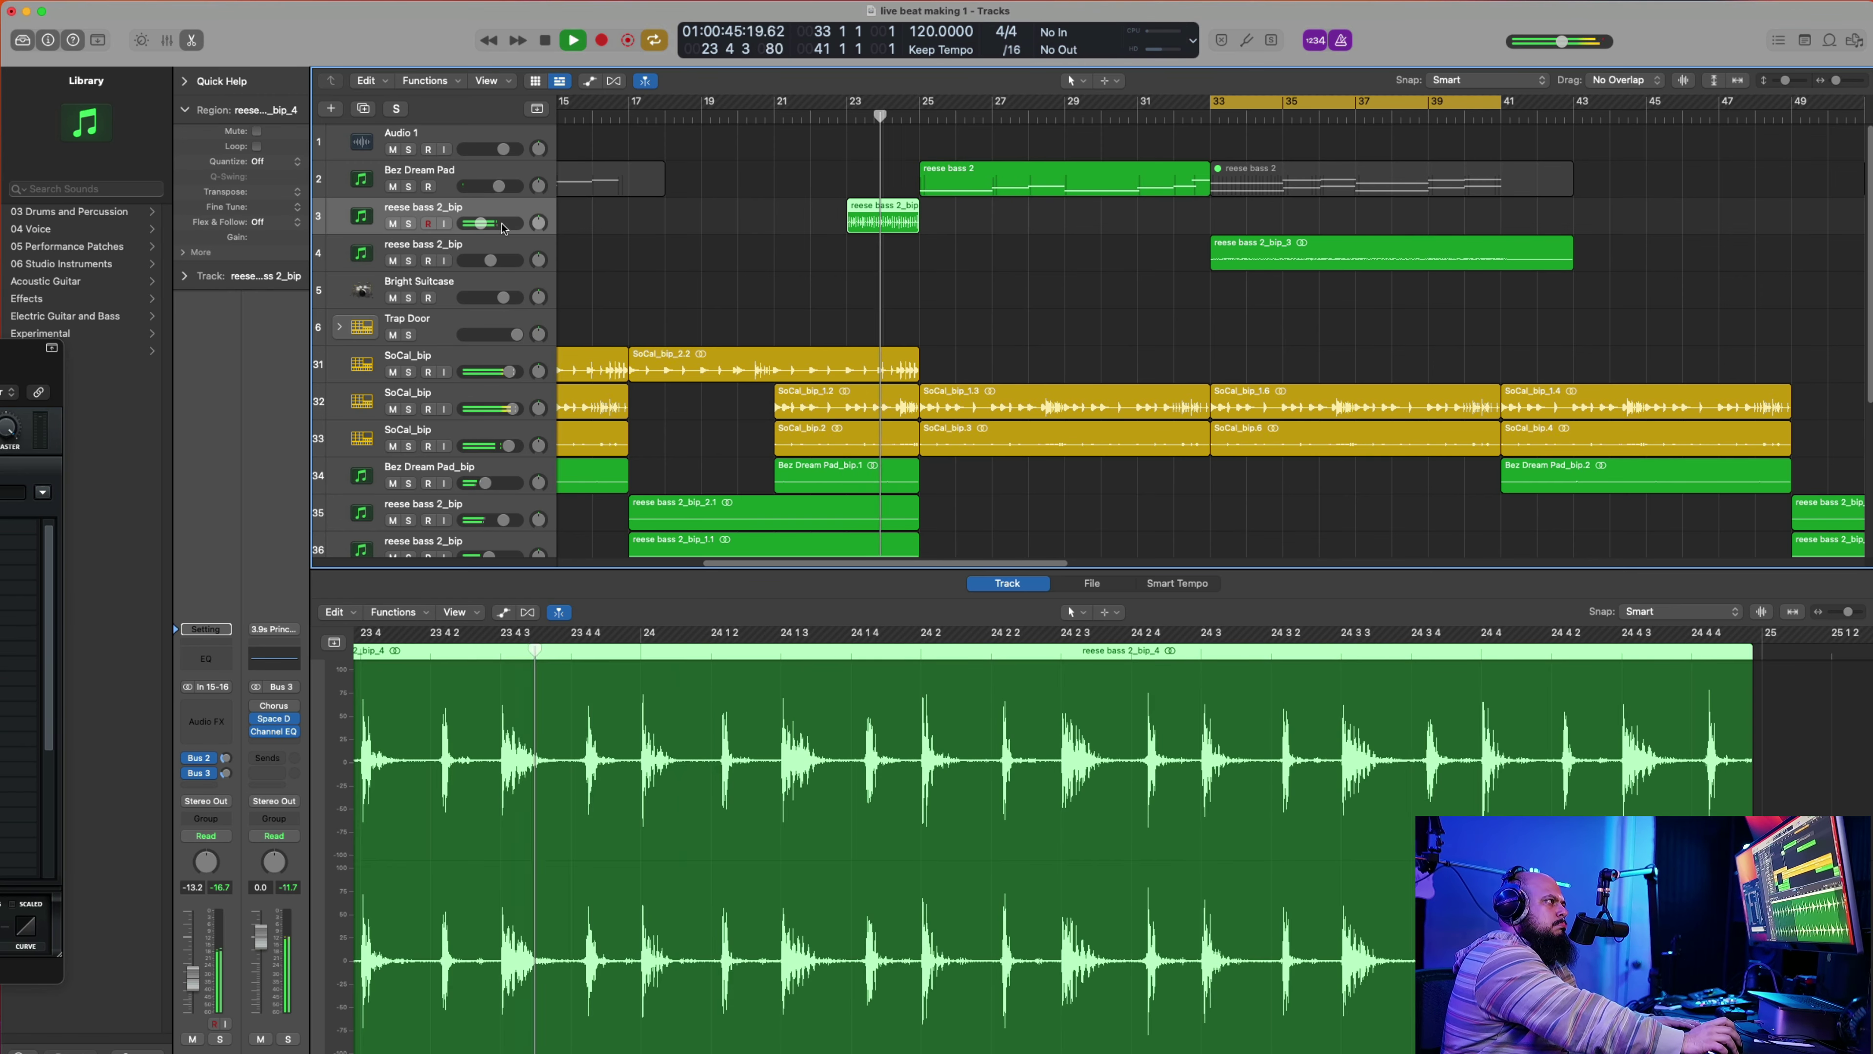
key("space")
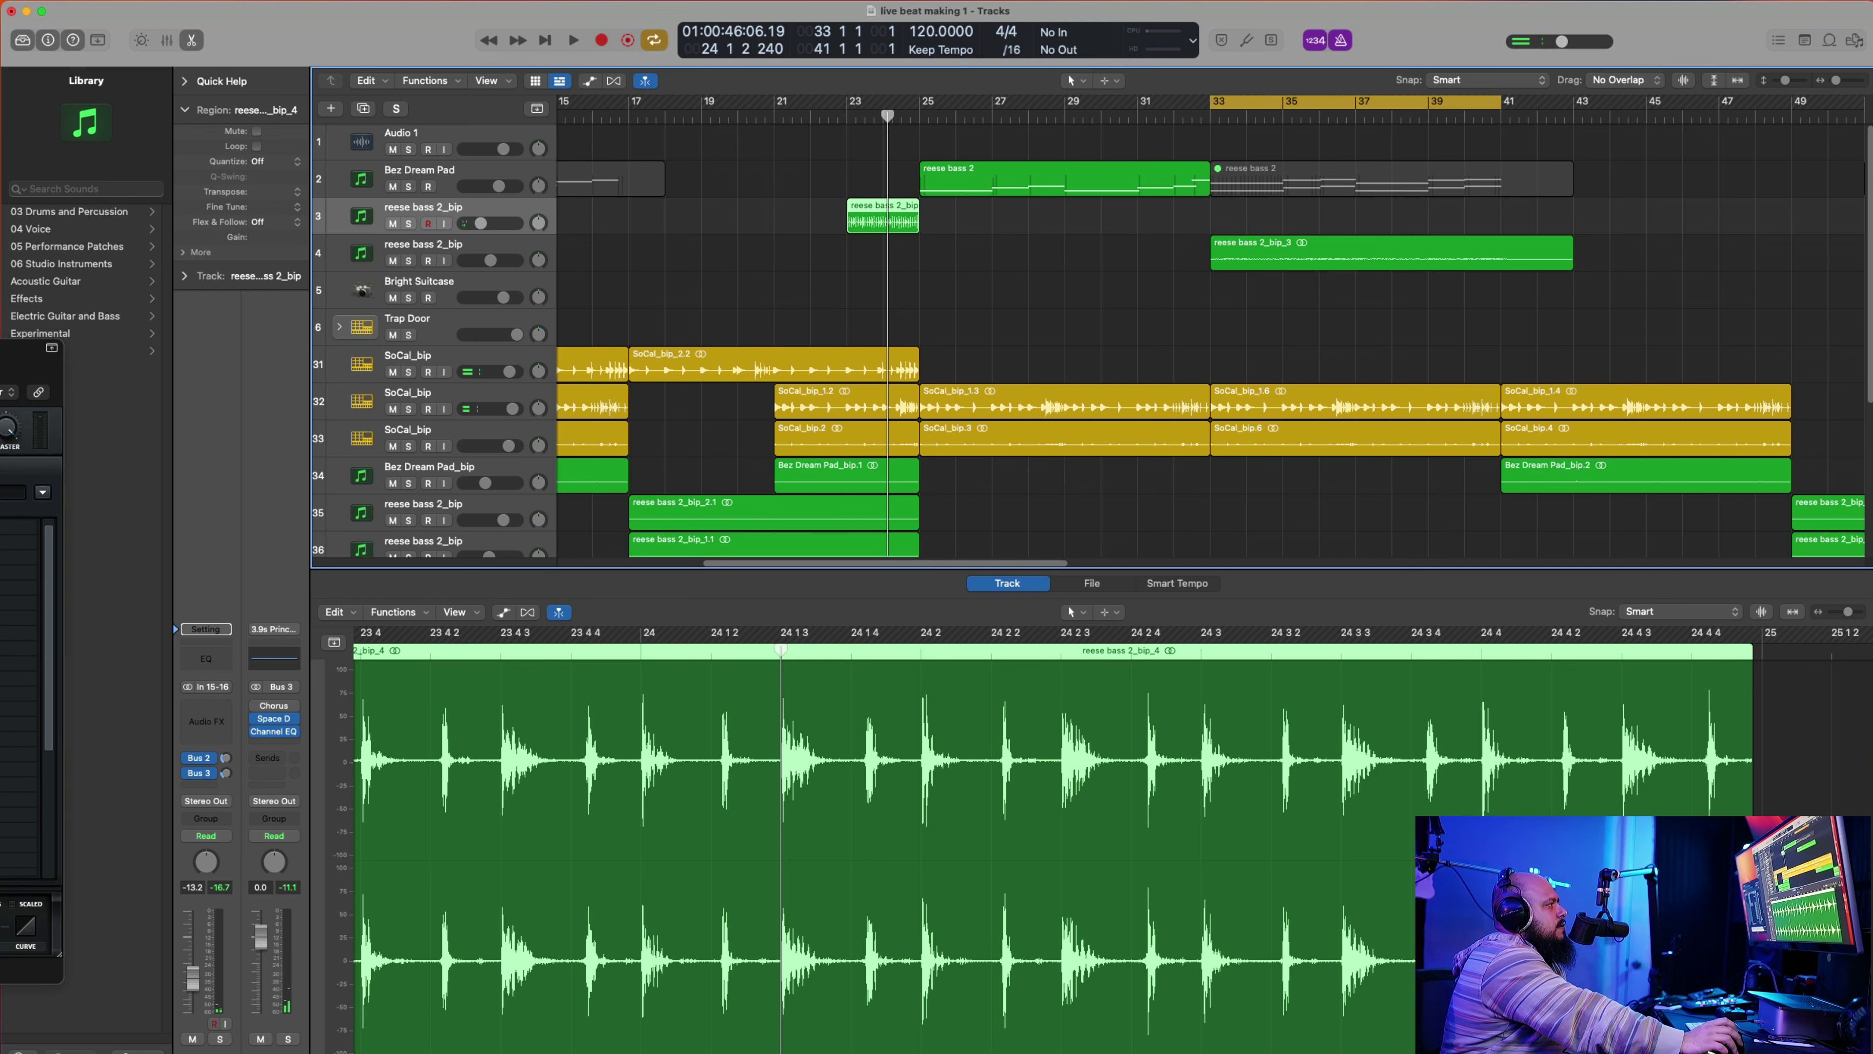
Step: Audition FM_serum_lead_big_verb_ting in Serum on the Bez Dream Pad track and switch to the FM_serum_lead_weird_space_01 preset
left_click_drag(1, 370, 1679, 321)
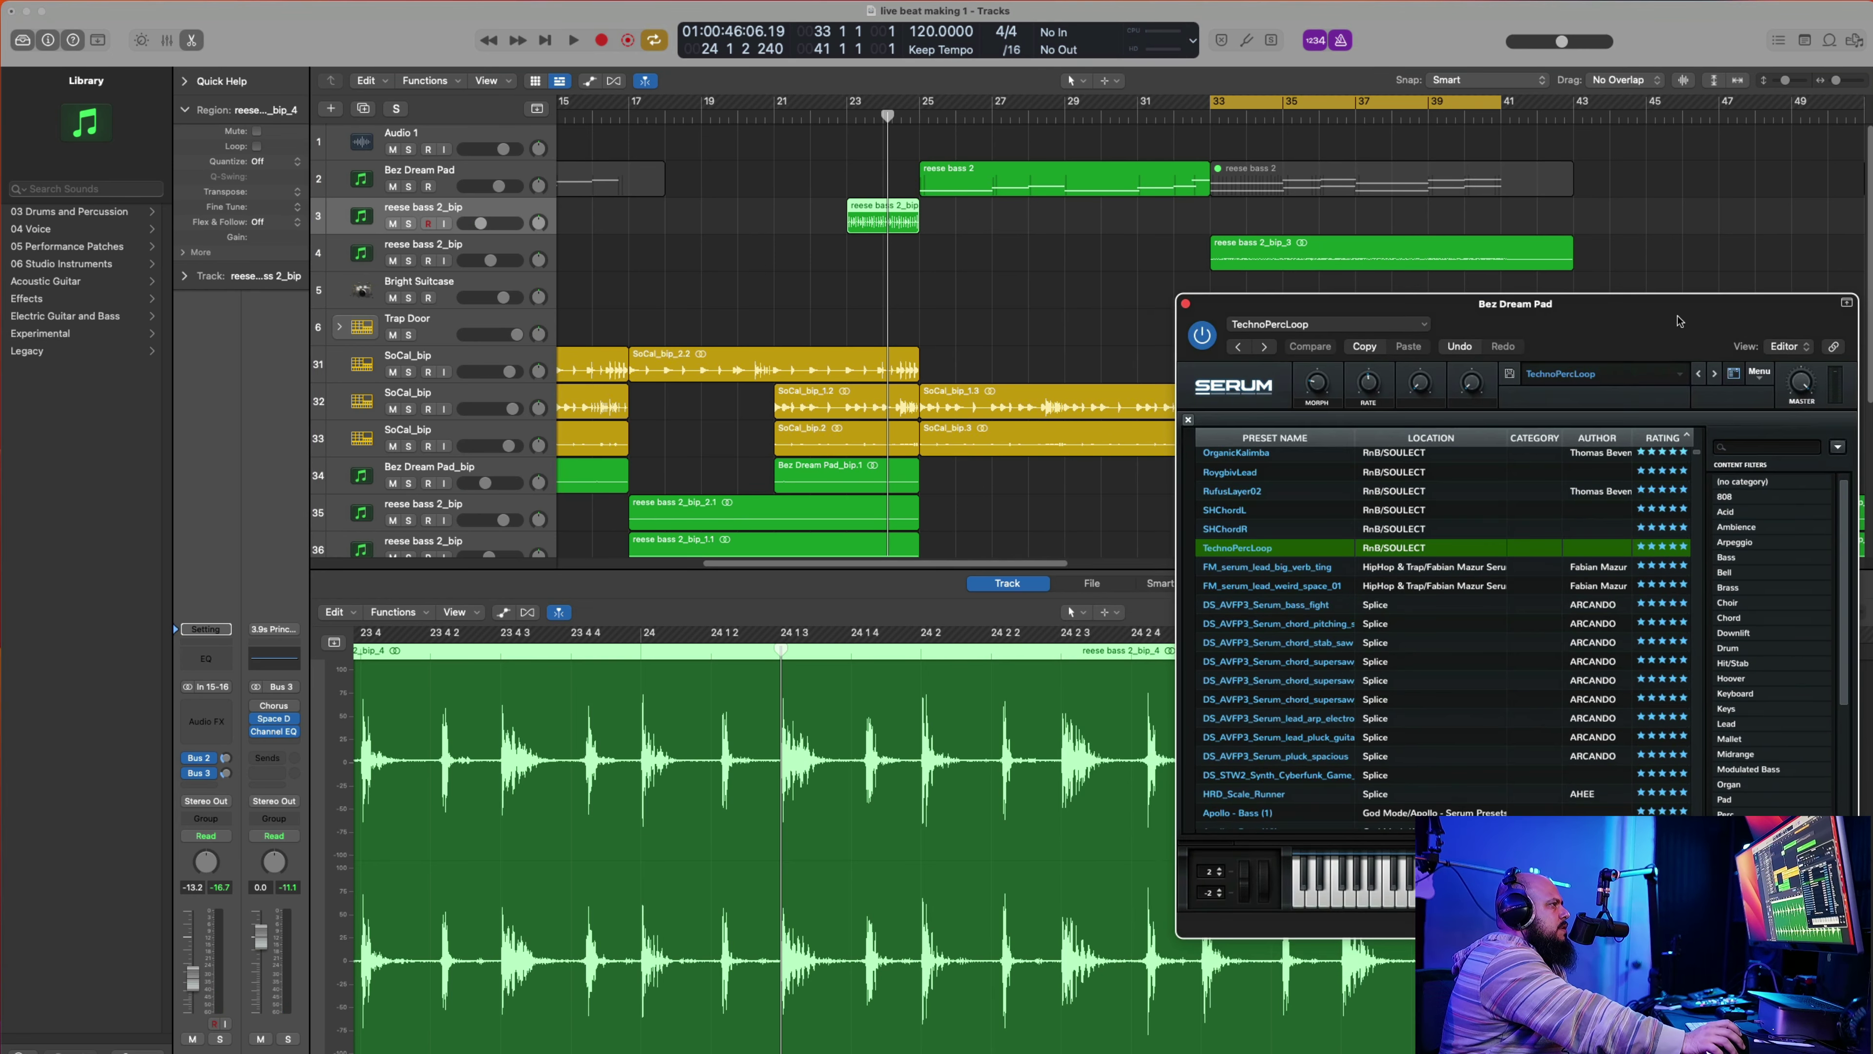
left_click(484, 164)
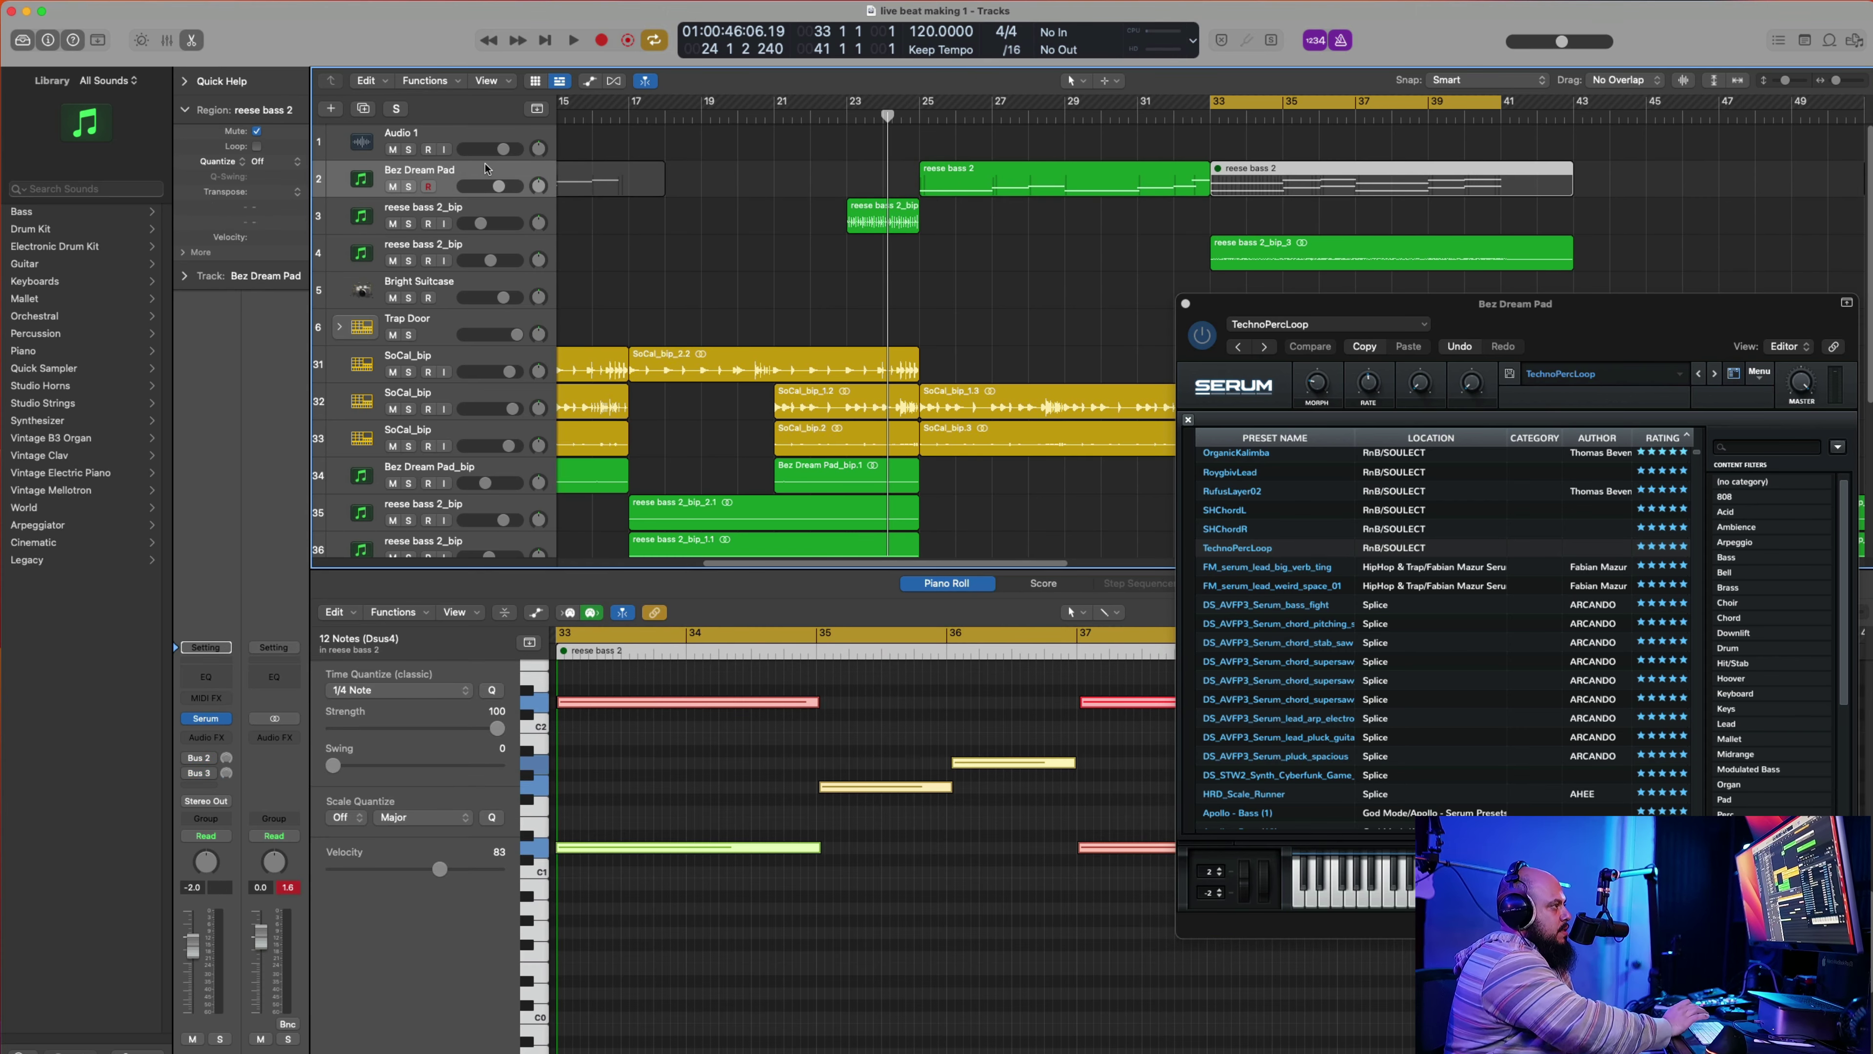
left_click(1338, 570)
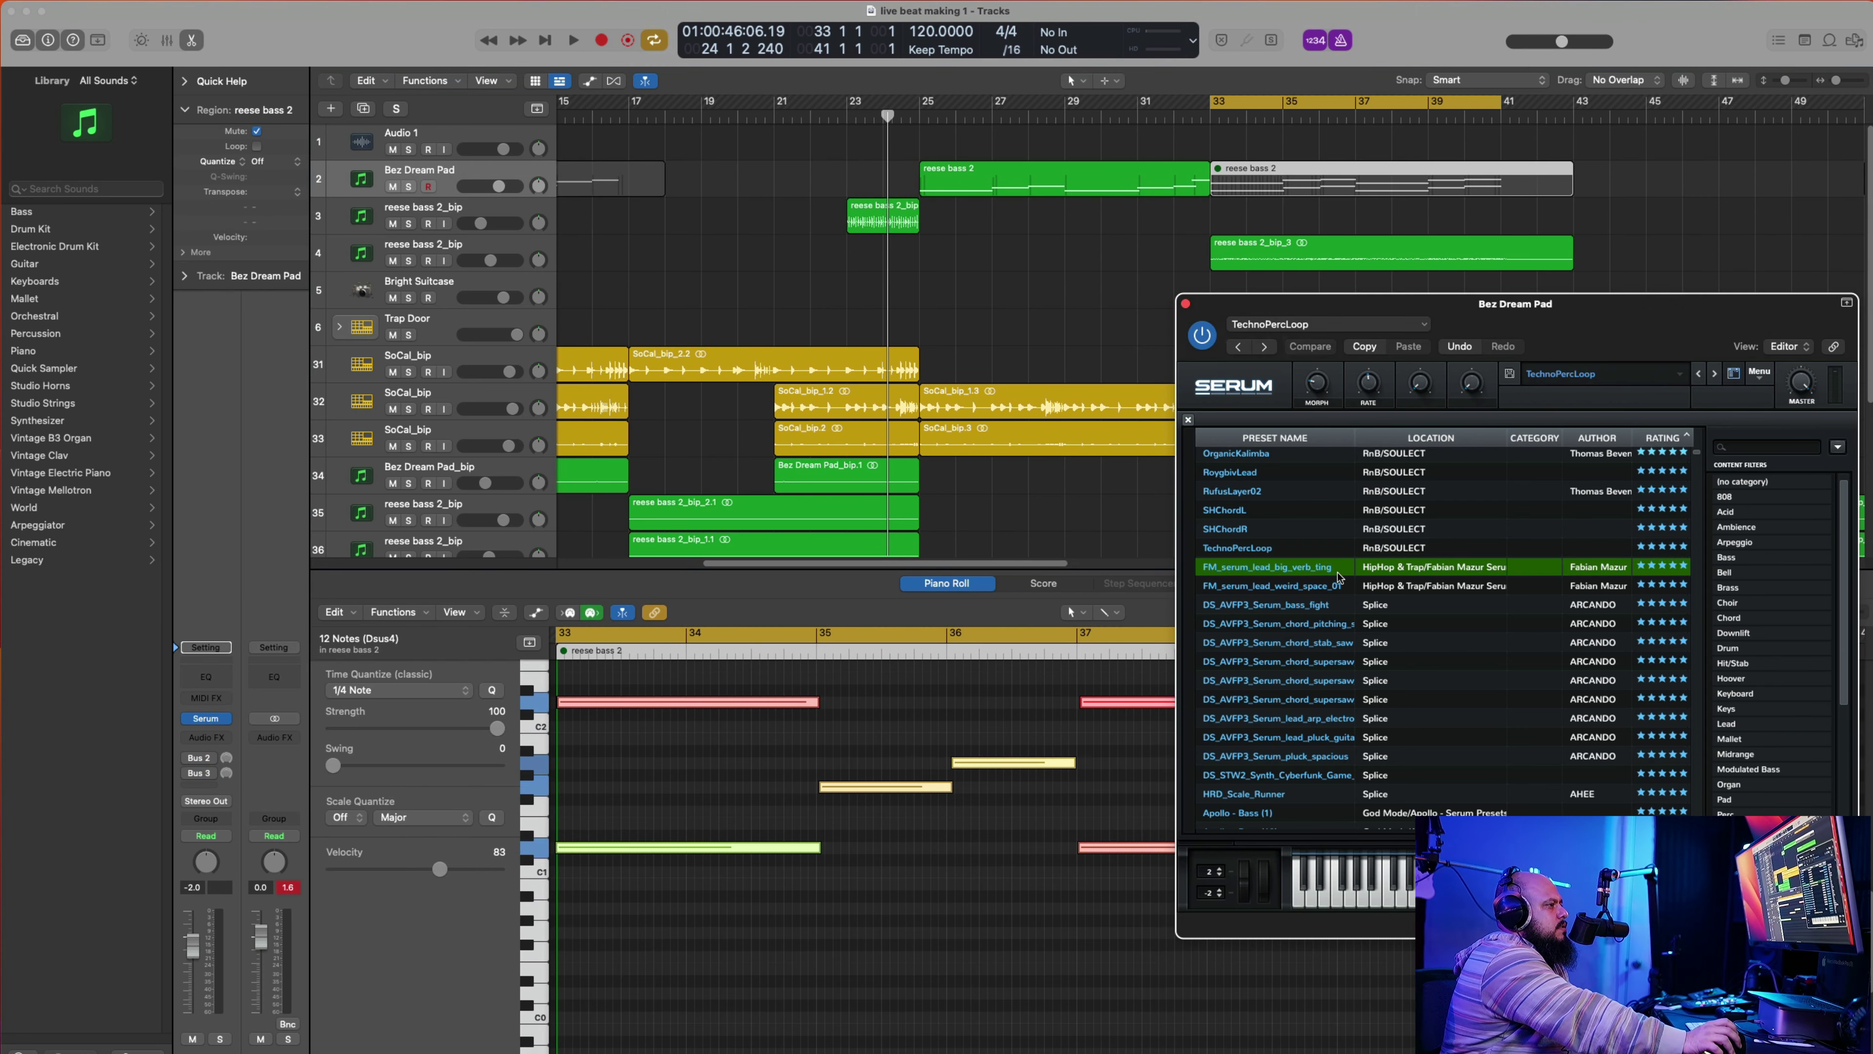
key("space")
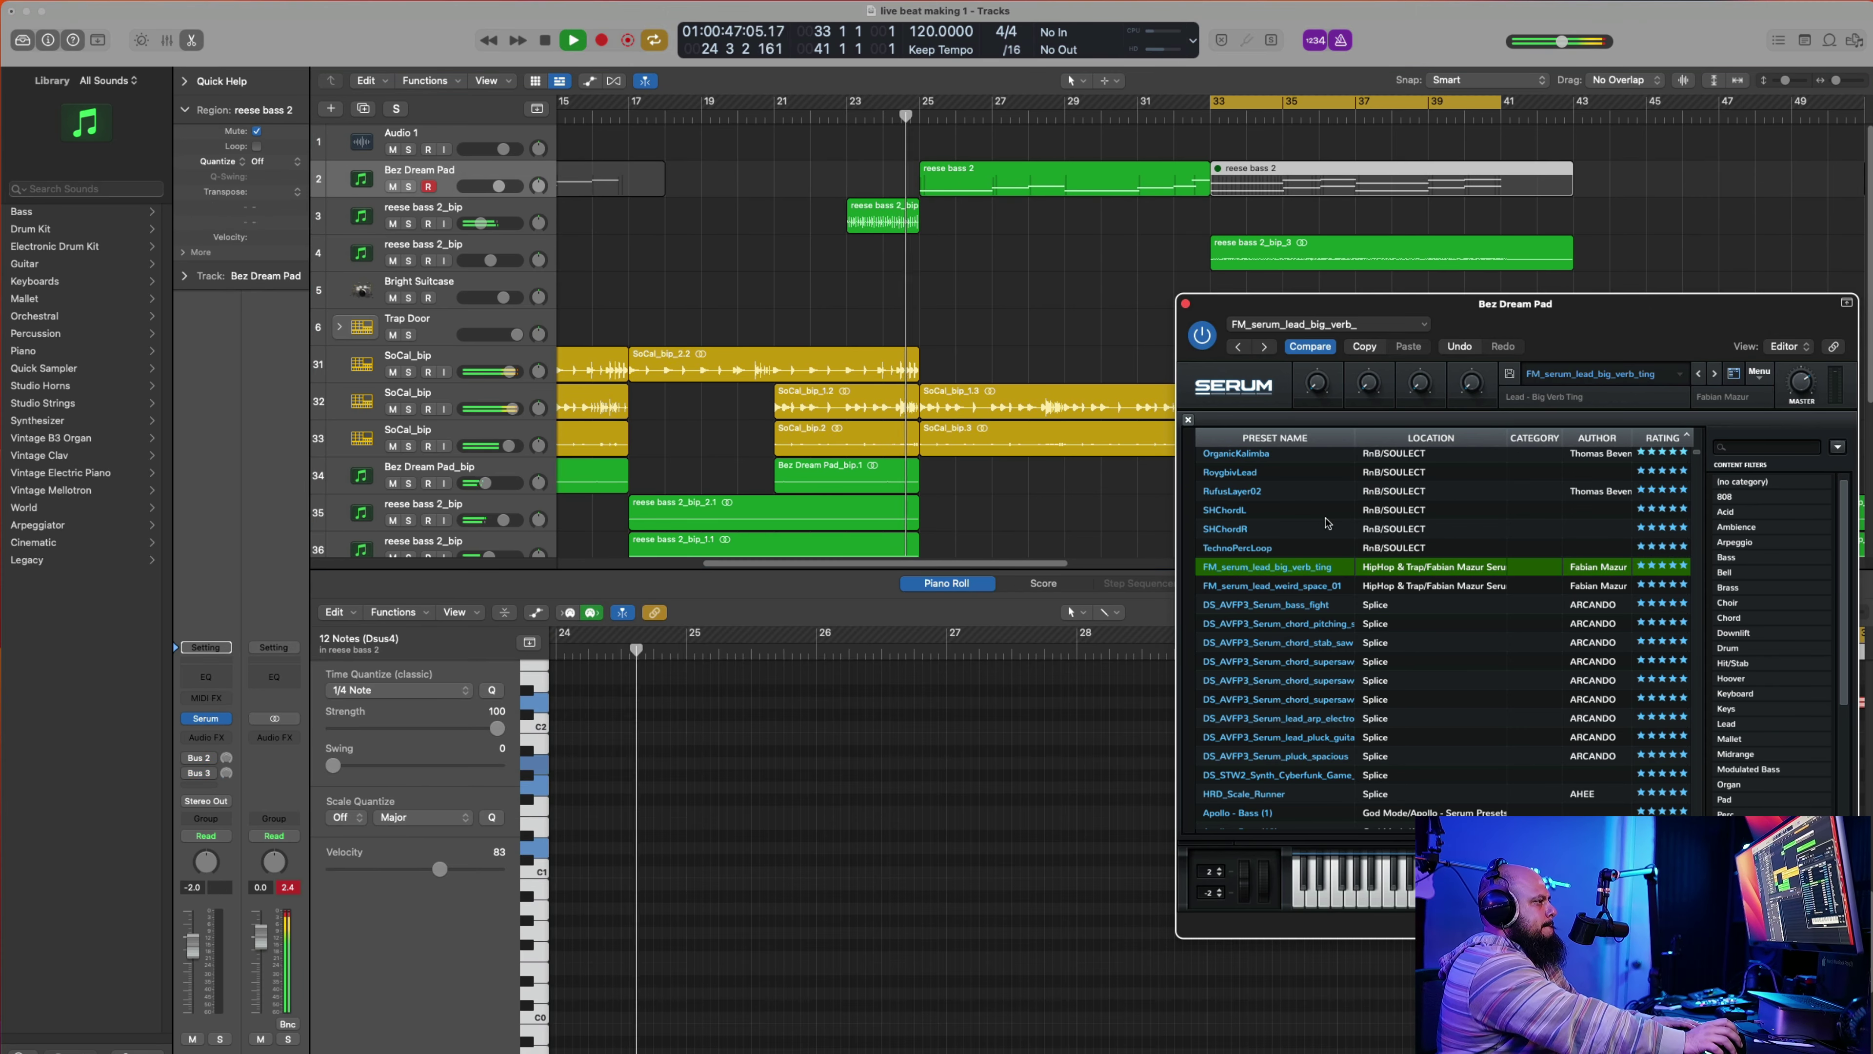
left_click(1287, 587)
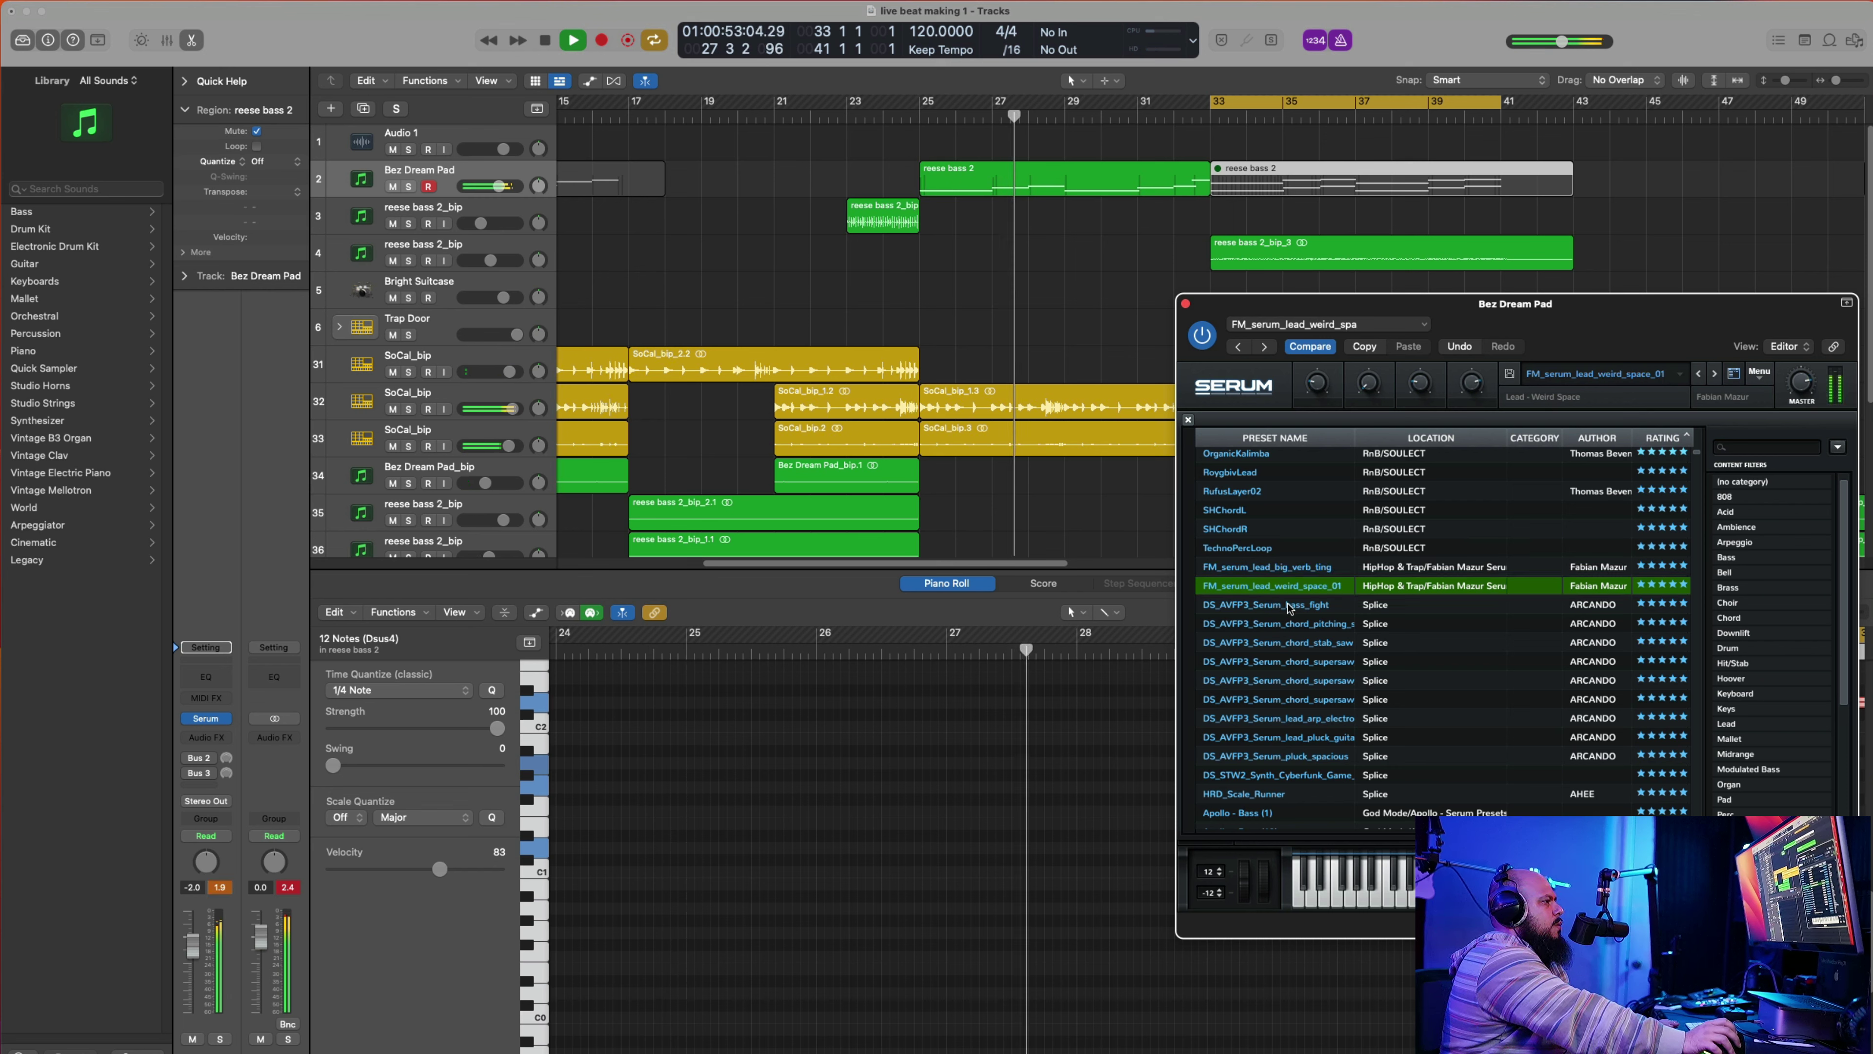
Step: Unmute the reese bass 2 region at bar 33, and set the Bez Dream Pad volume to -10.6 dB and track 4 to -0.7 dB
left_click_drag(499, 186, 483, 186)
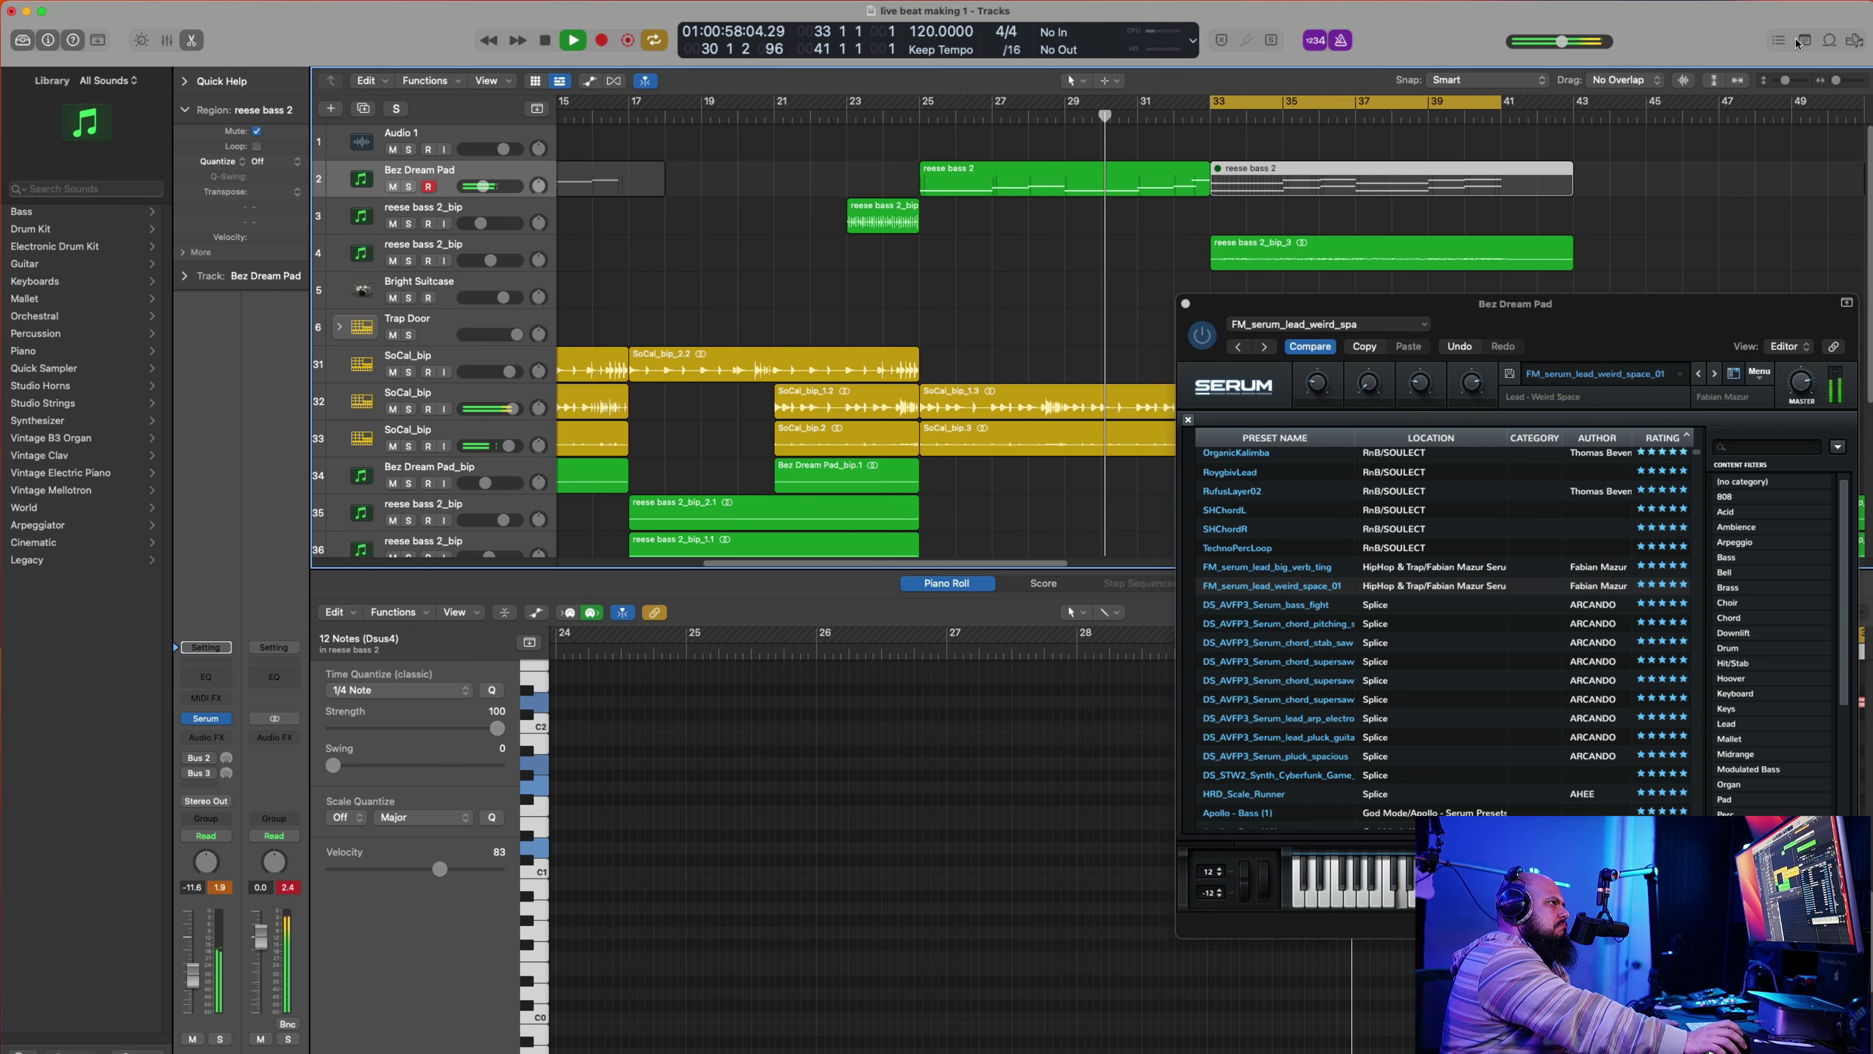
right_click(1451, 179)
left_click(1471, 190)
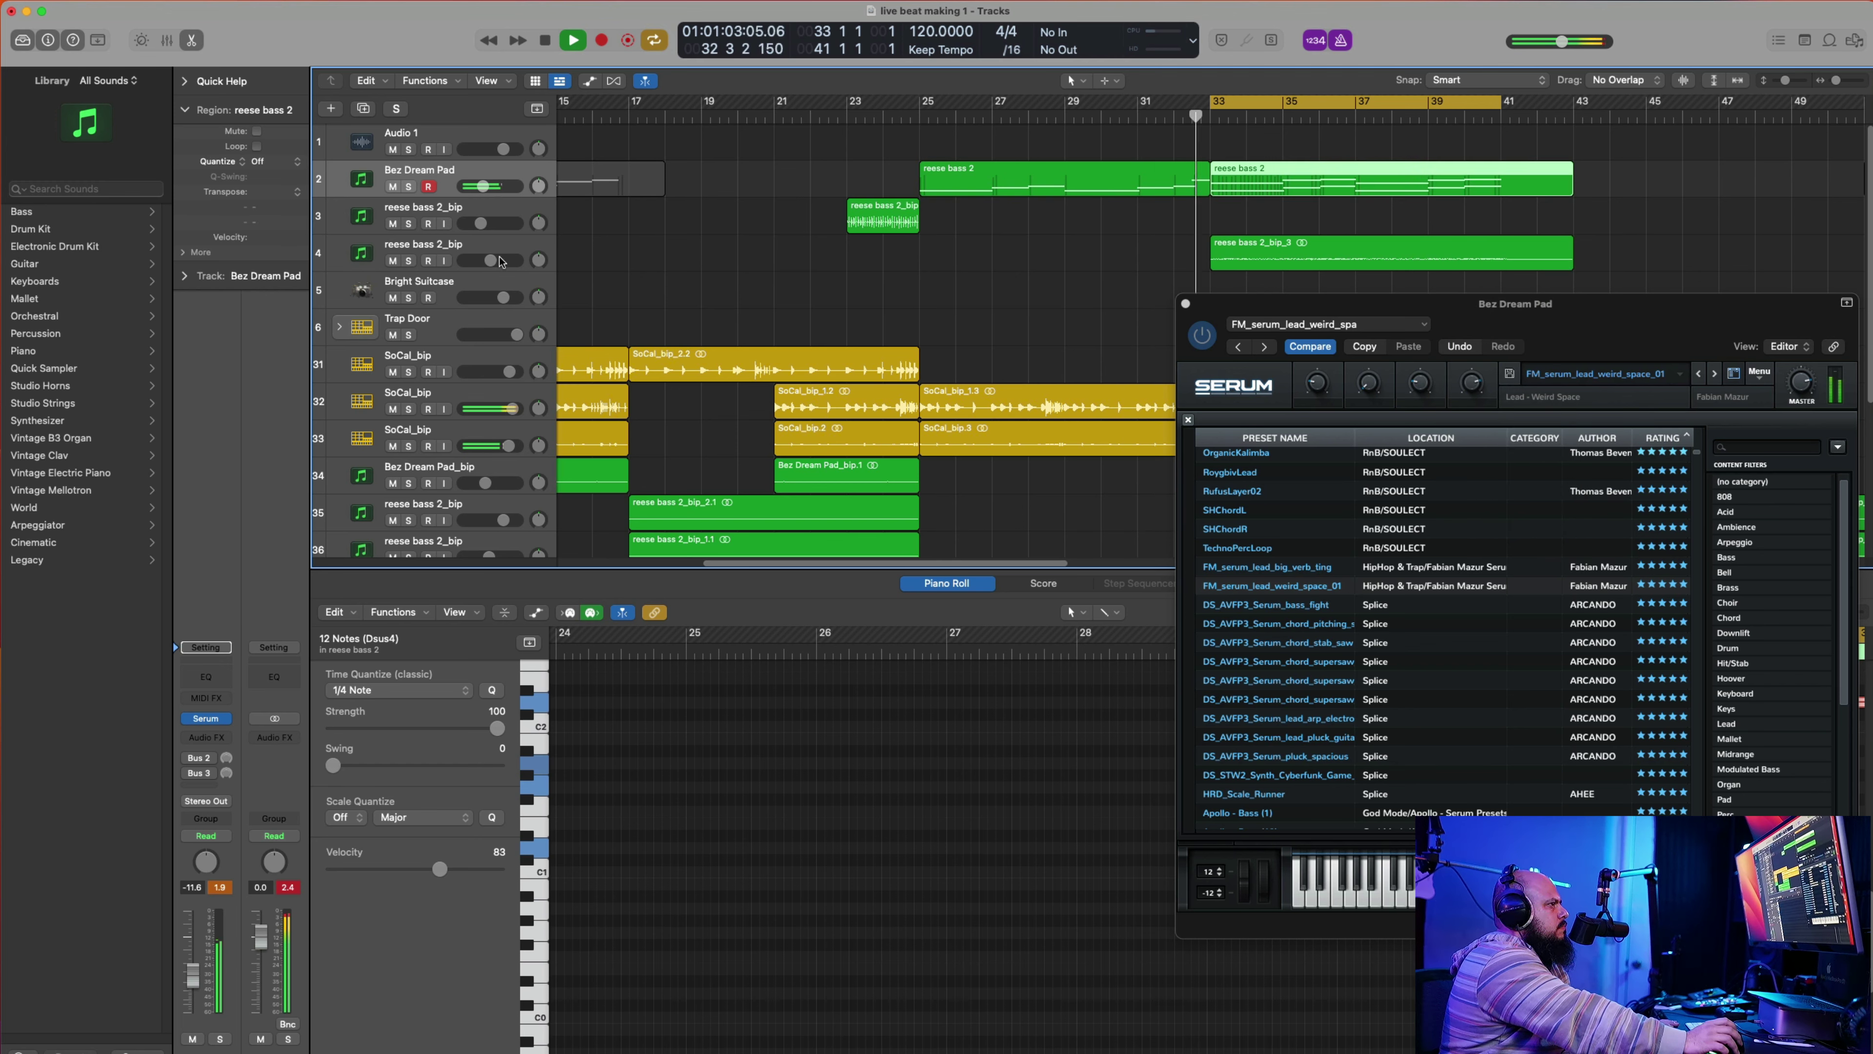
left_click_drag(490, 260, 490, 260)
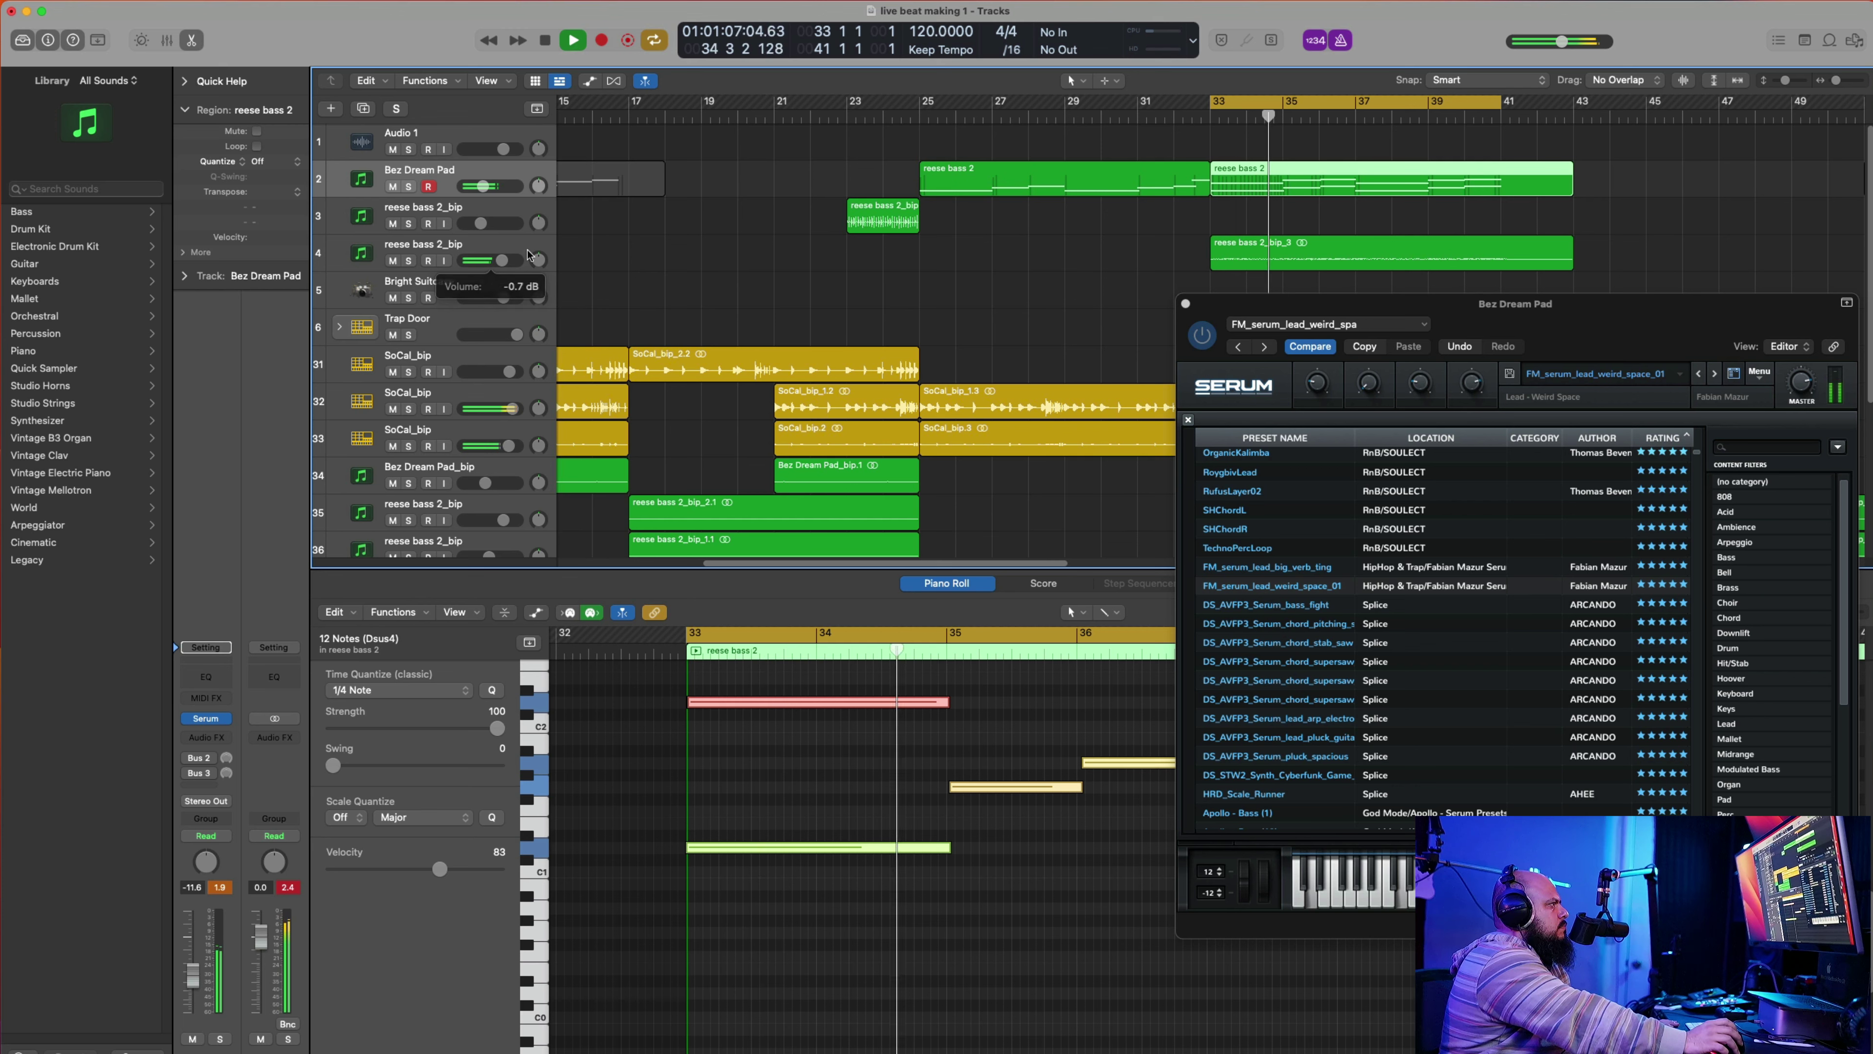
left_click_drag(482, 186, 484, 186)
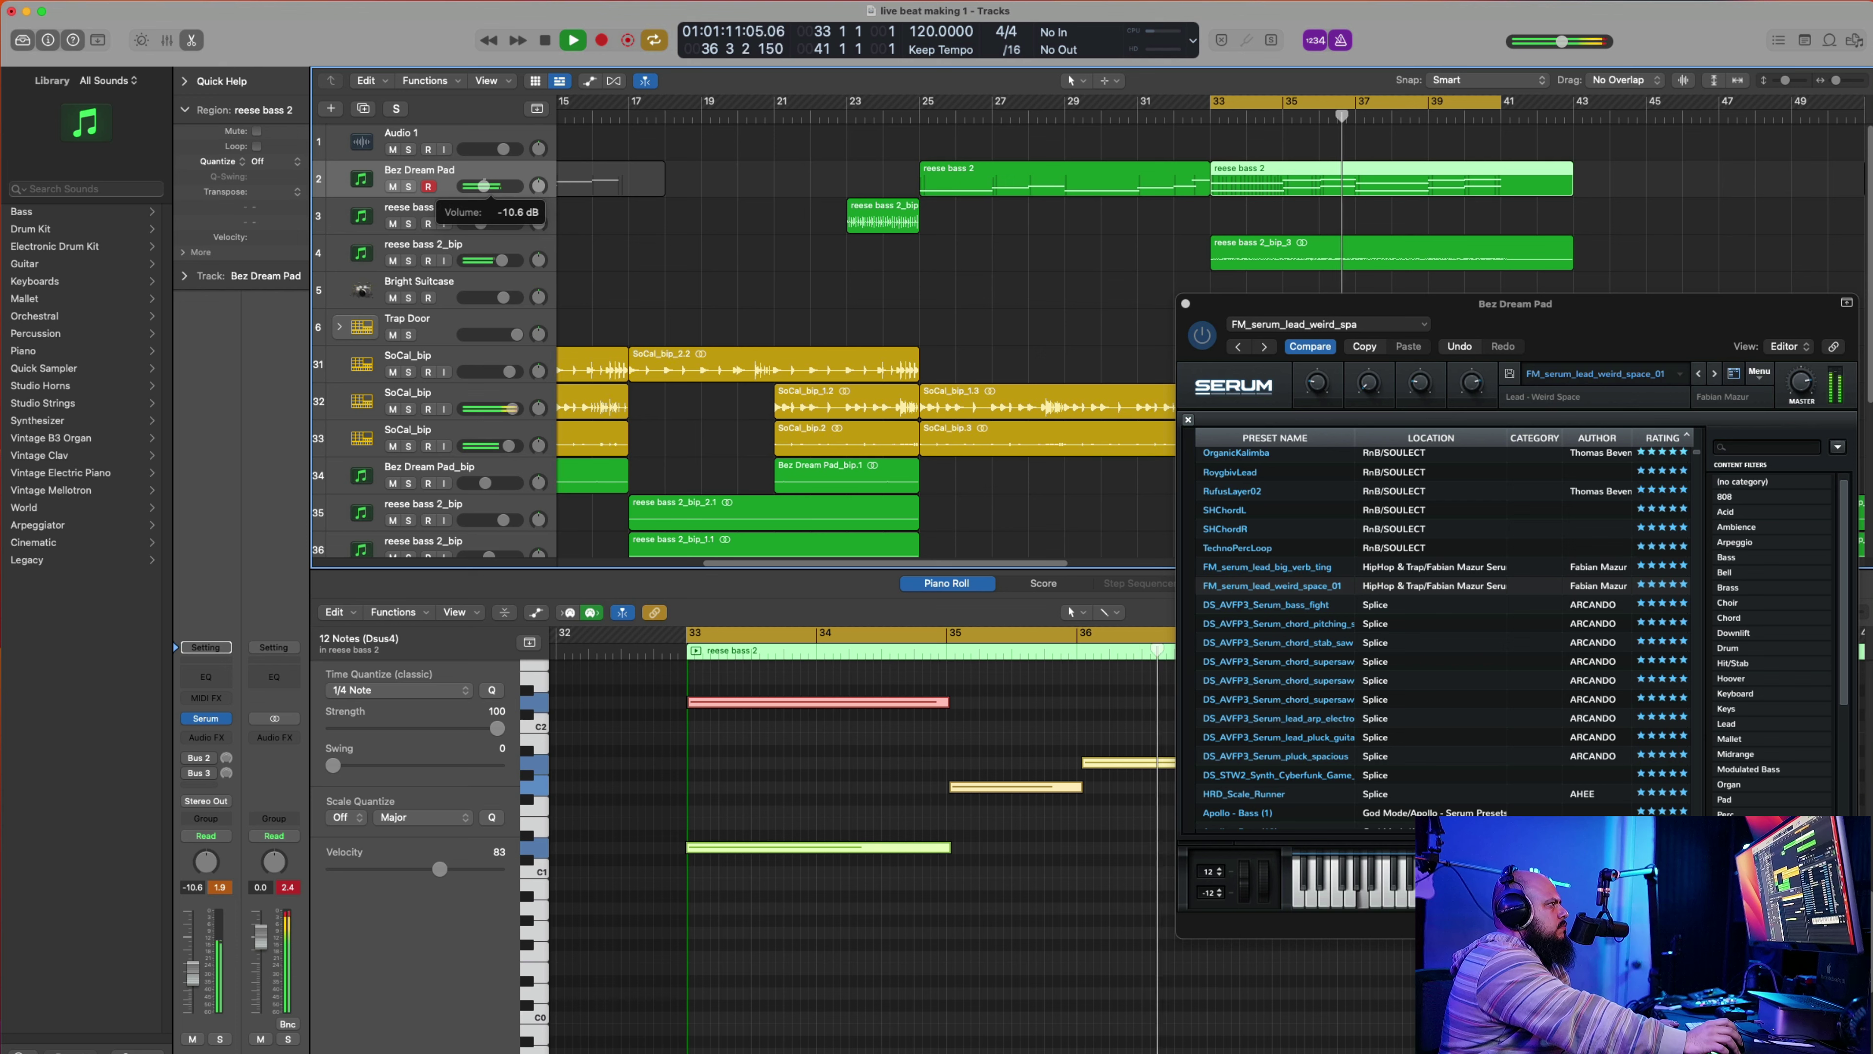
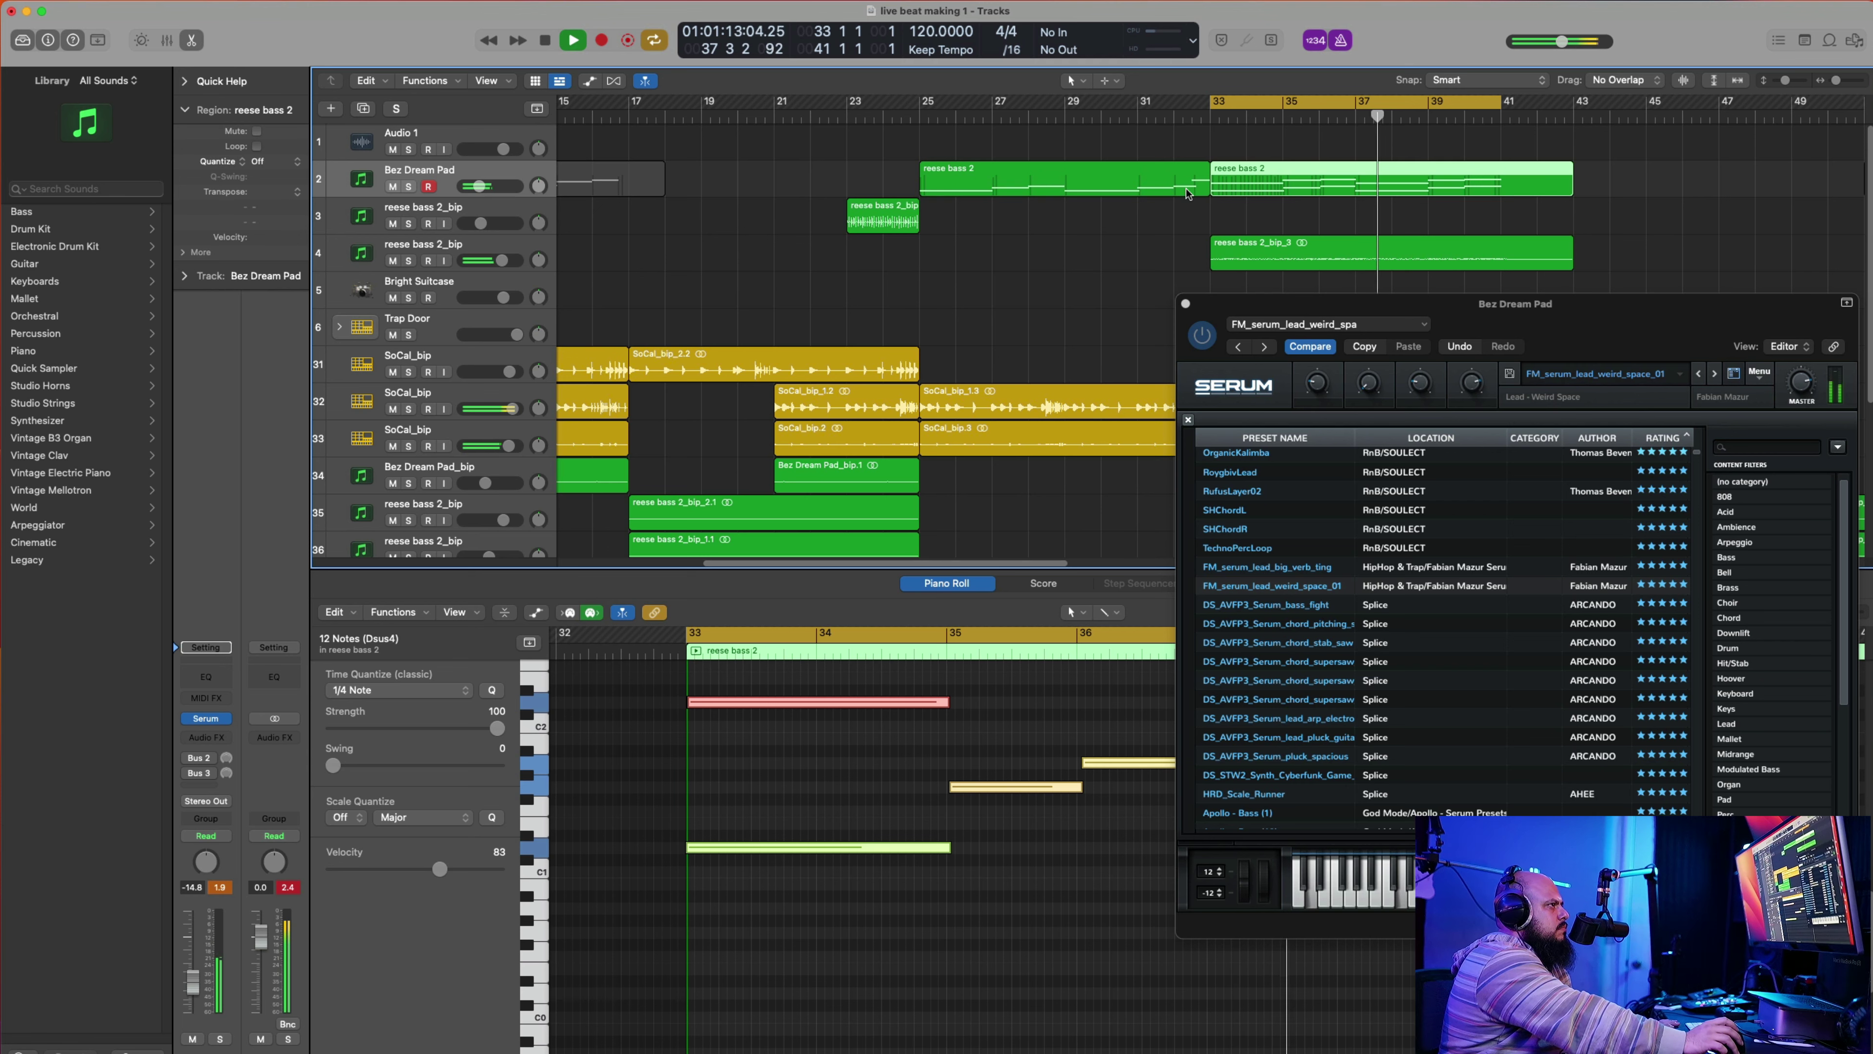
Step: Move the reese bass 2 regions from bars 33 and 25 to bars 44 and 33, and extend the region at bar 33 to bar 42
left_click_drag(1248, 190, 1540, 197)
left_click_drag(1067, 188, 1361, 196)
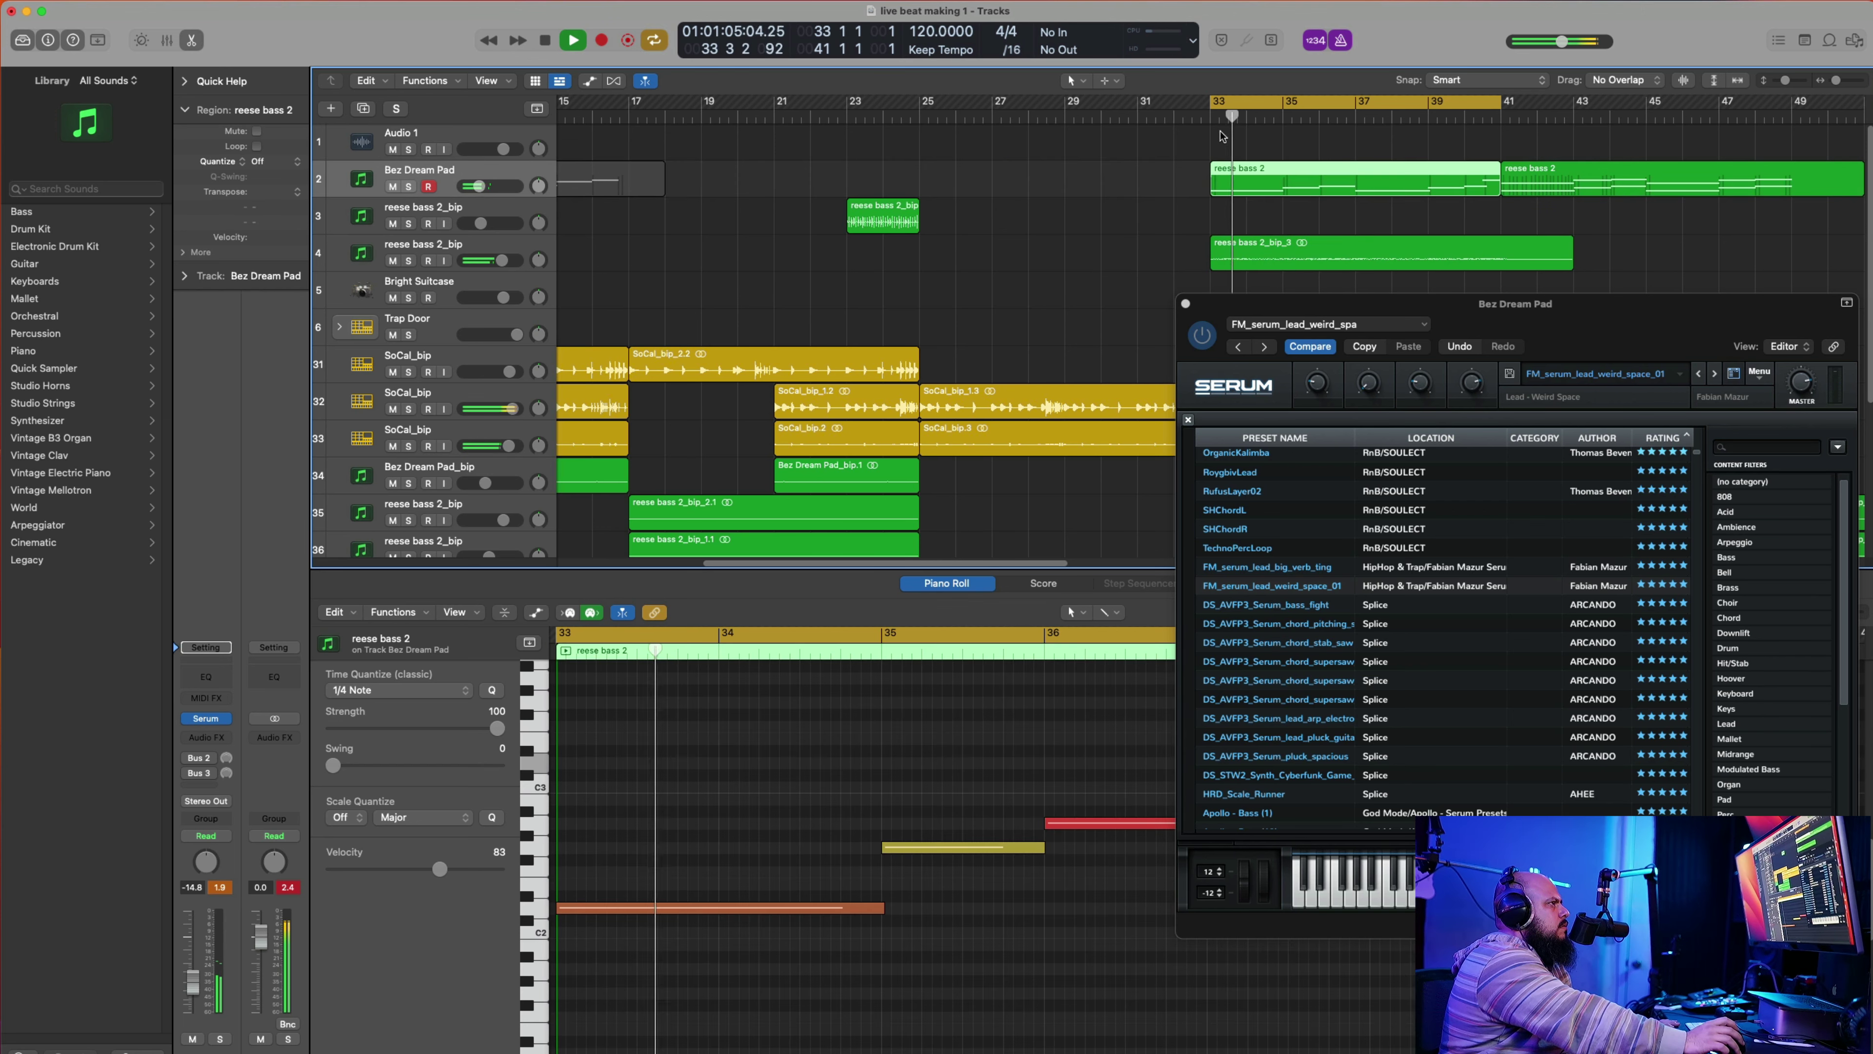
left_click(1200, 116)
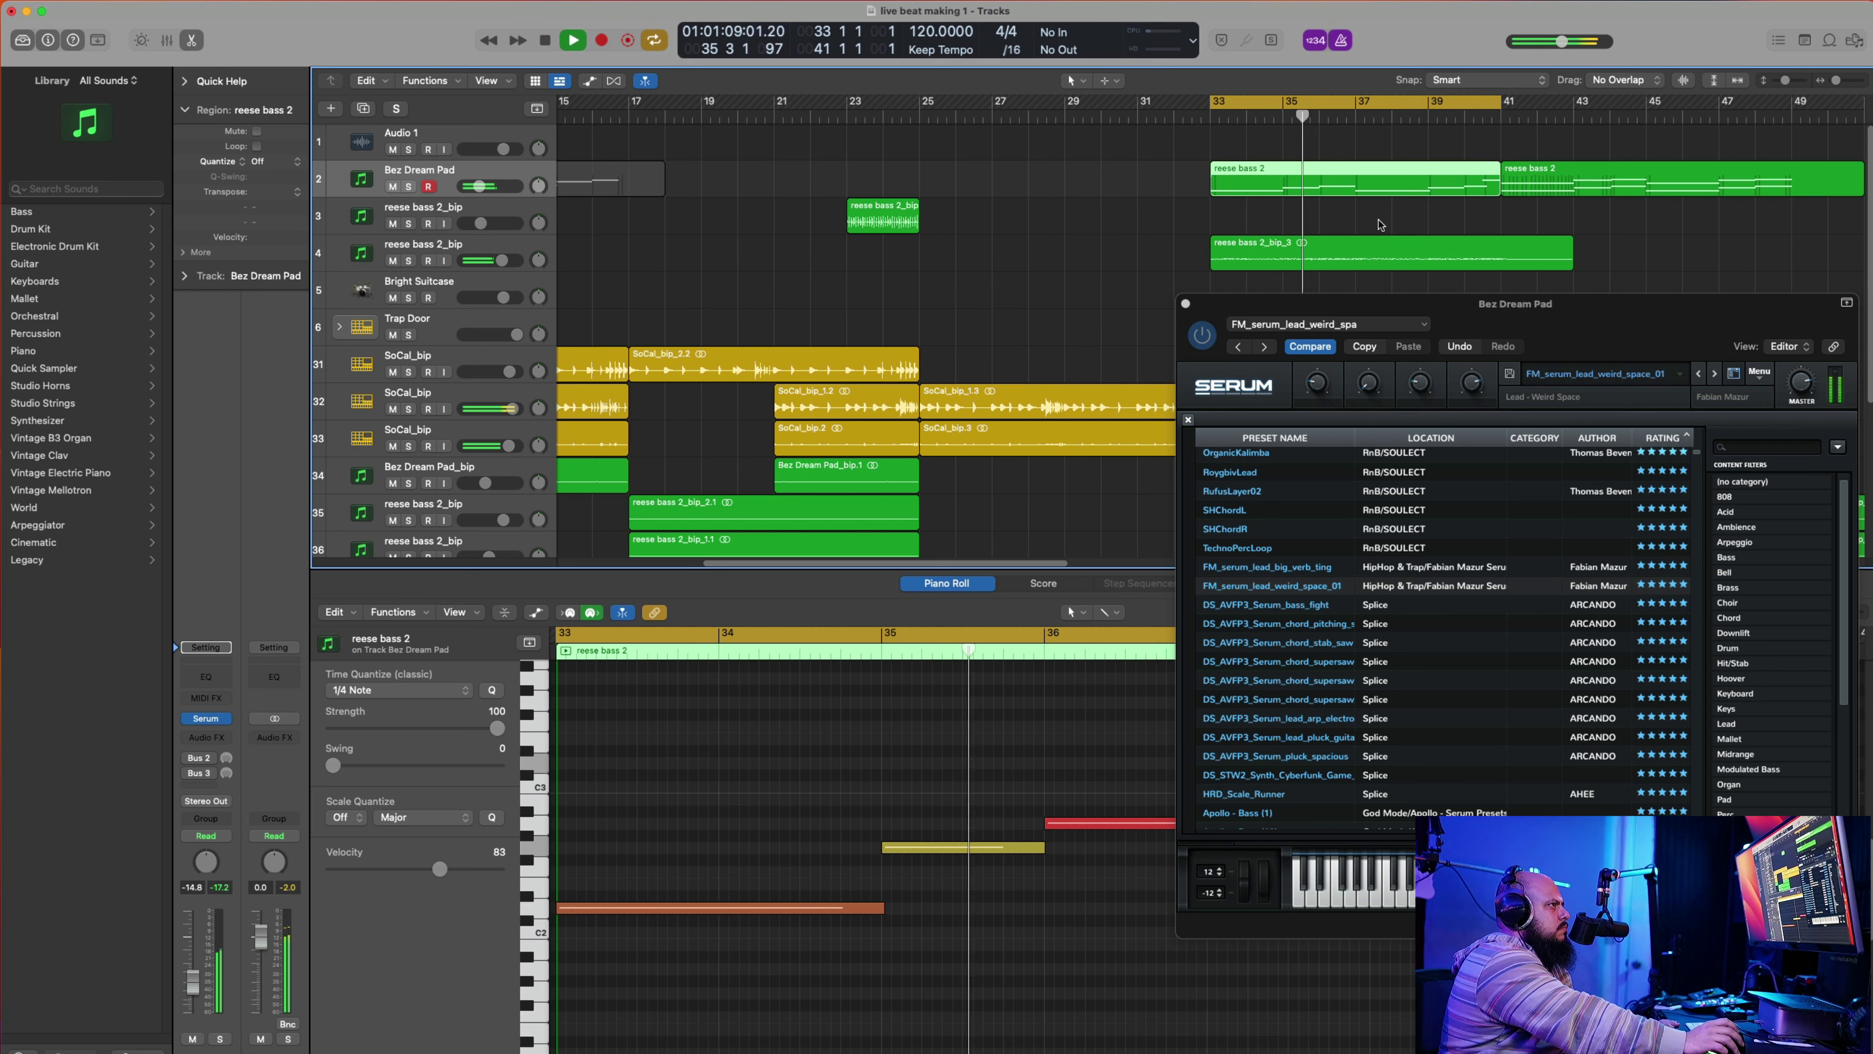
left_click_drag(1587, 174, 1635, 188)
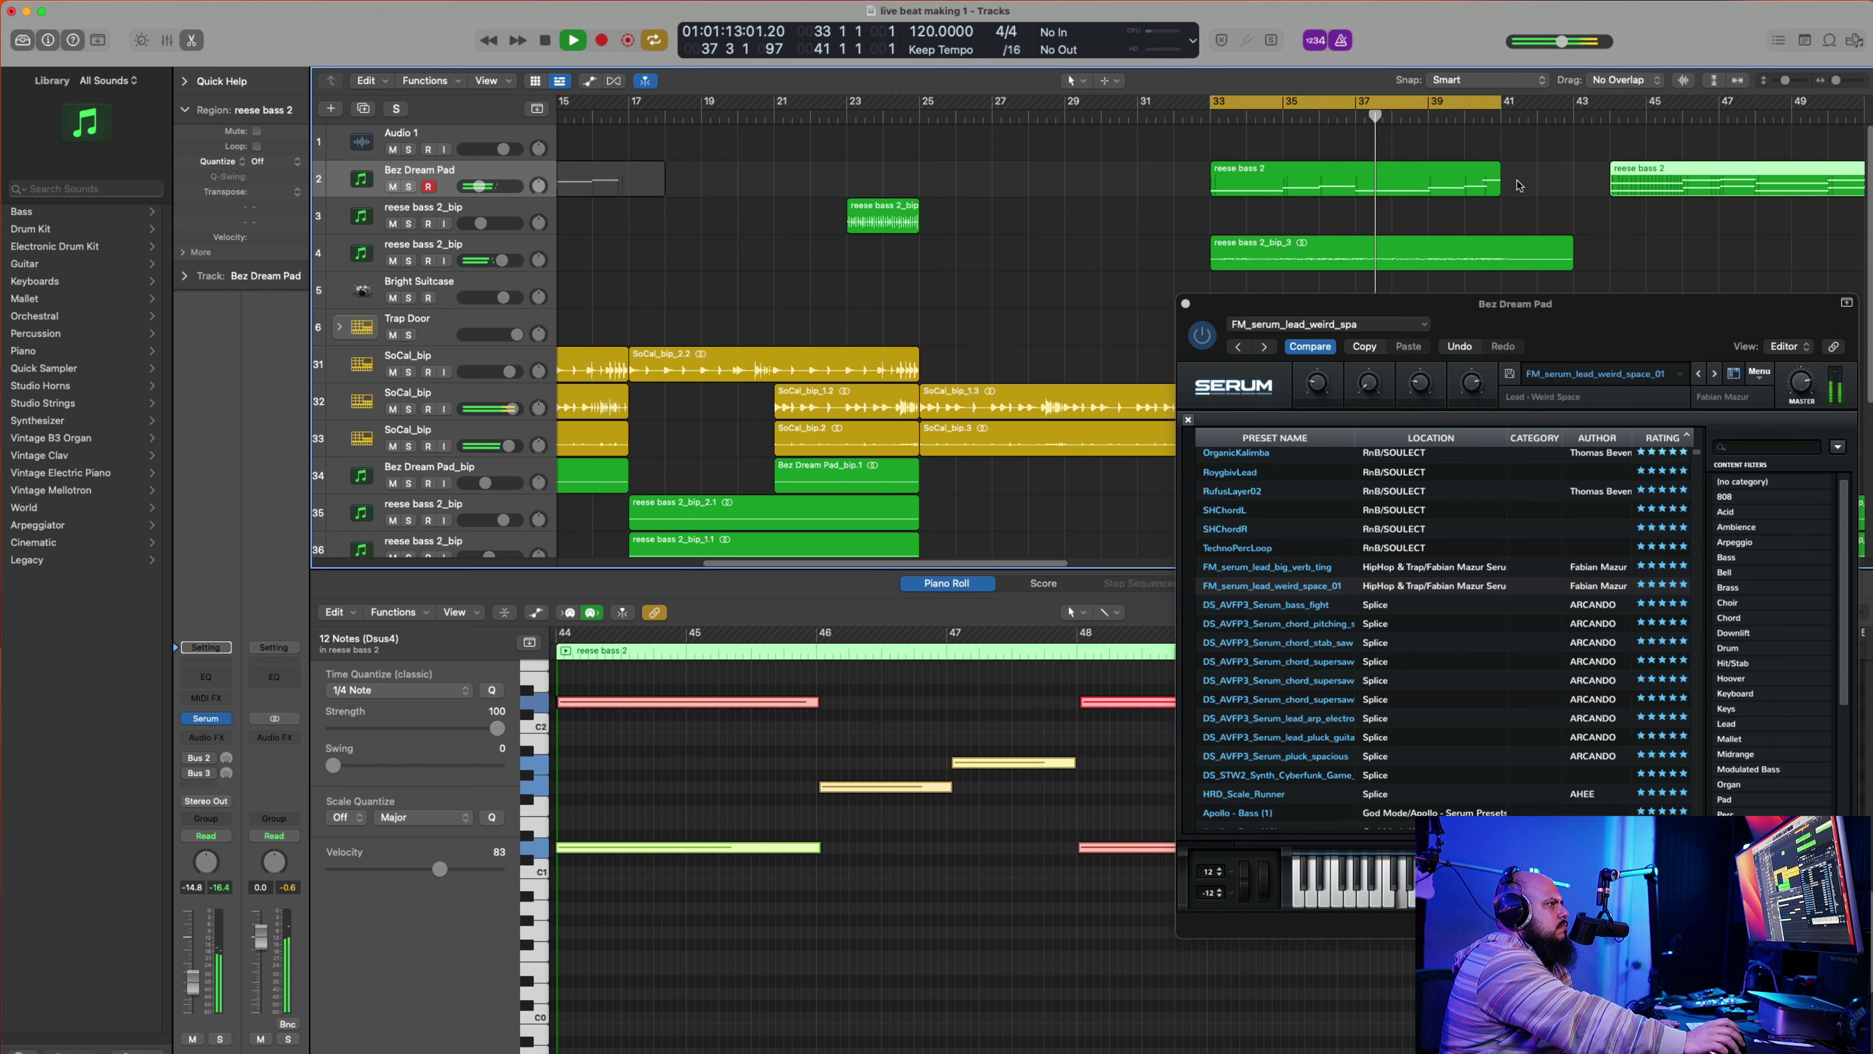
left_click_drag(1504, 184, 1535, 190)
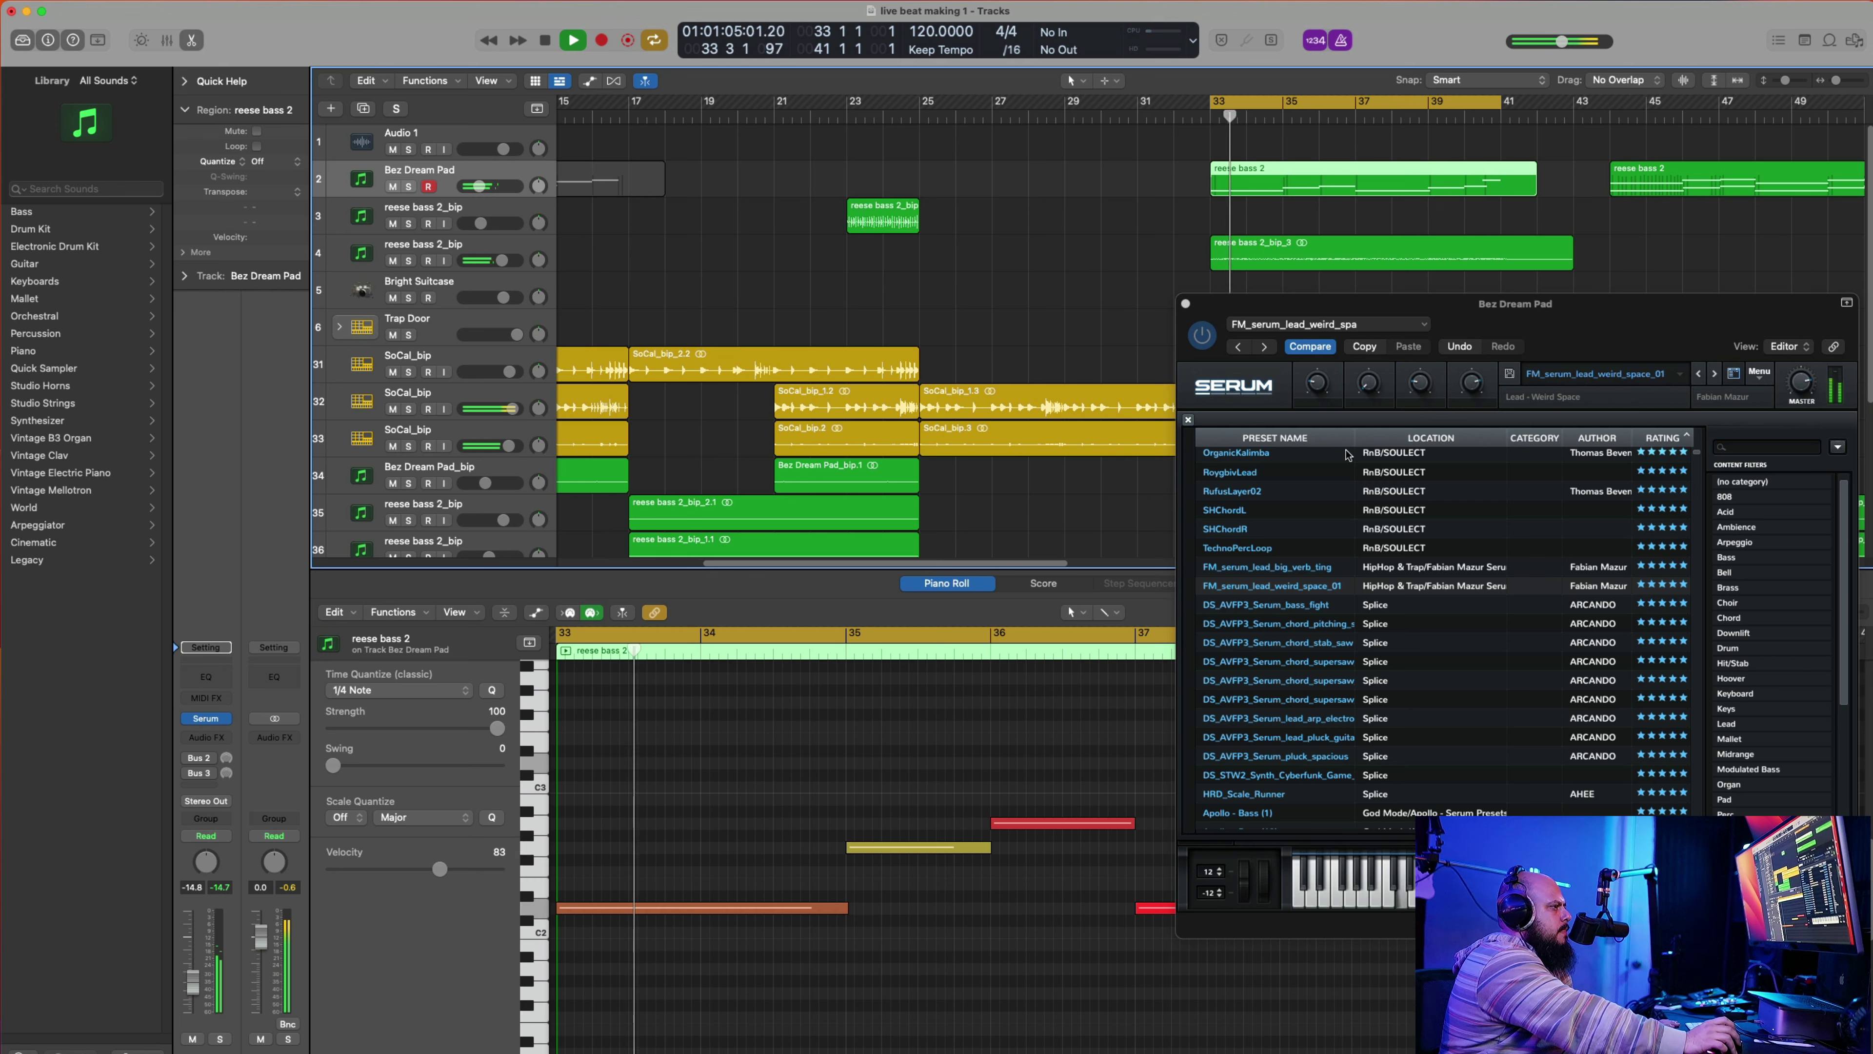
Step: Audition the DS_AVFP3_Serum_bass_fight and chord_pitching presets in Serum against the looped section, and load HRD_Scale_Runner
left_click(1281, 605)
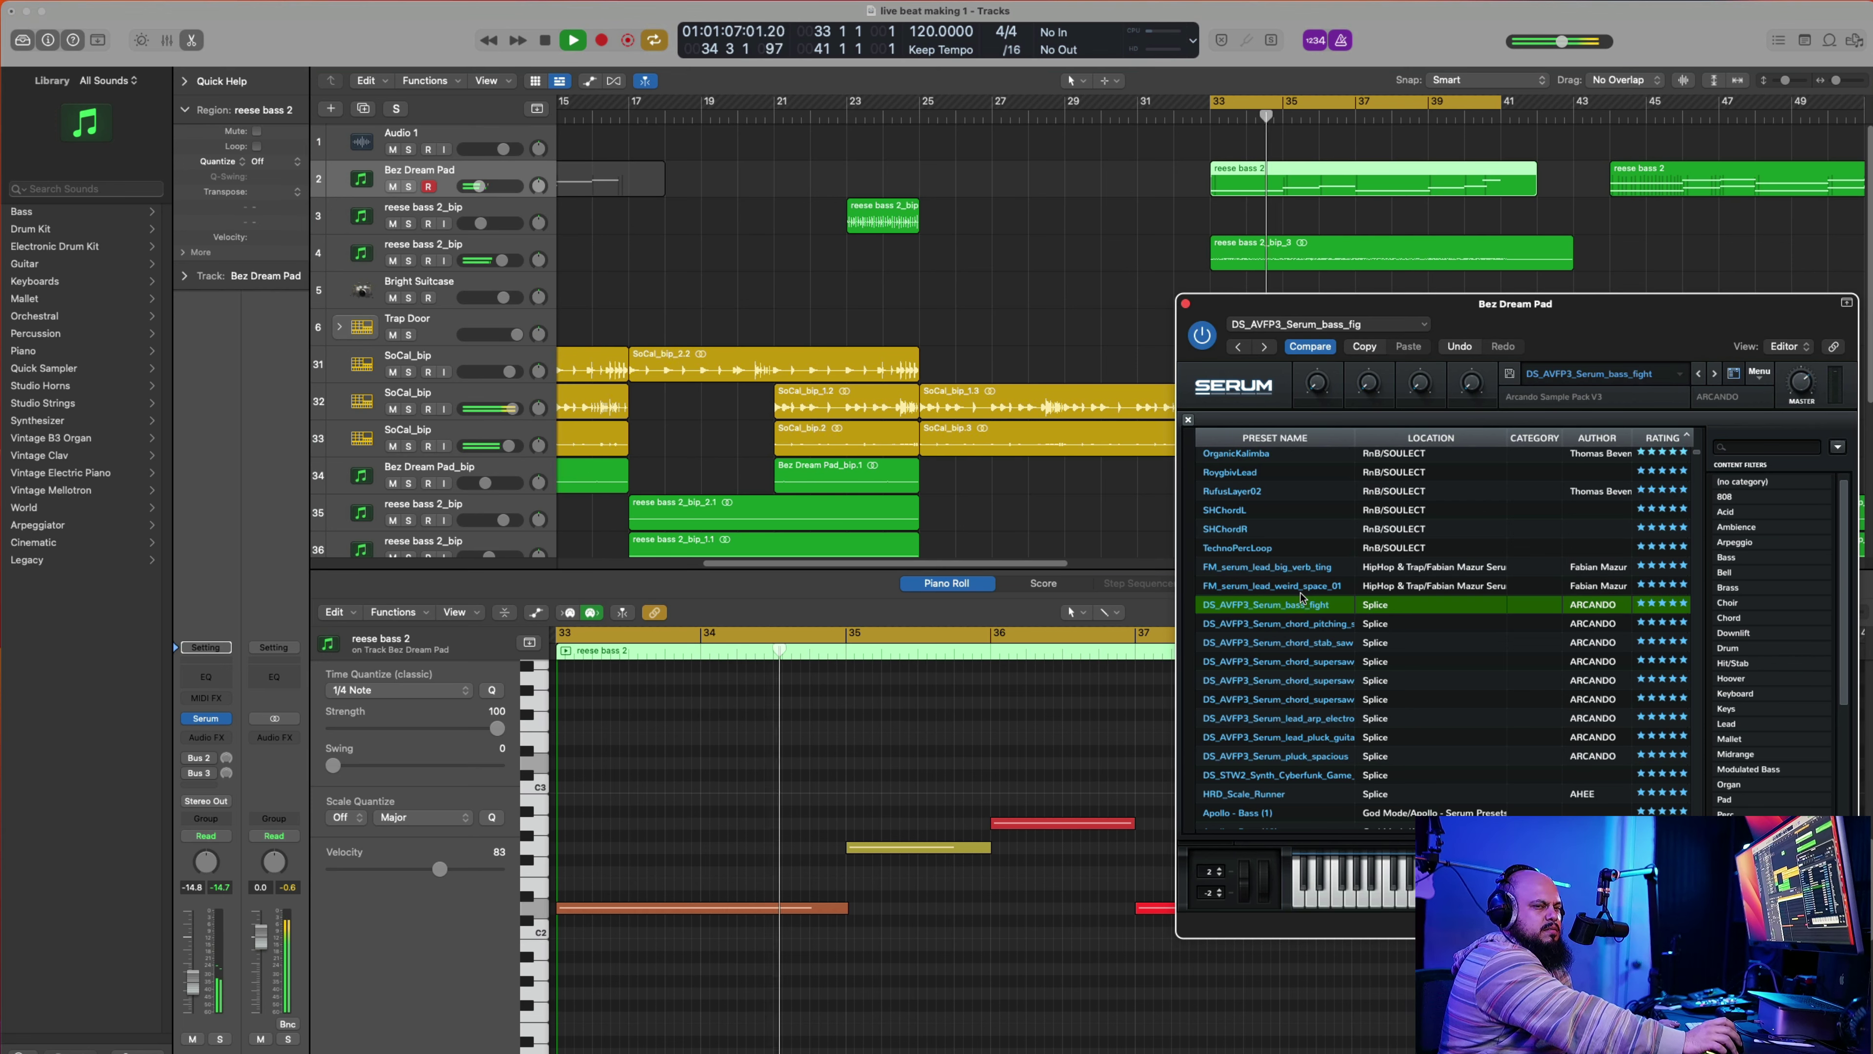
left_click(1269, 623)
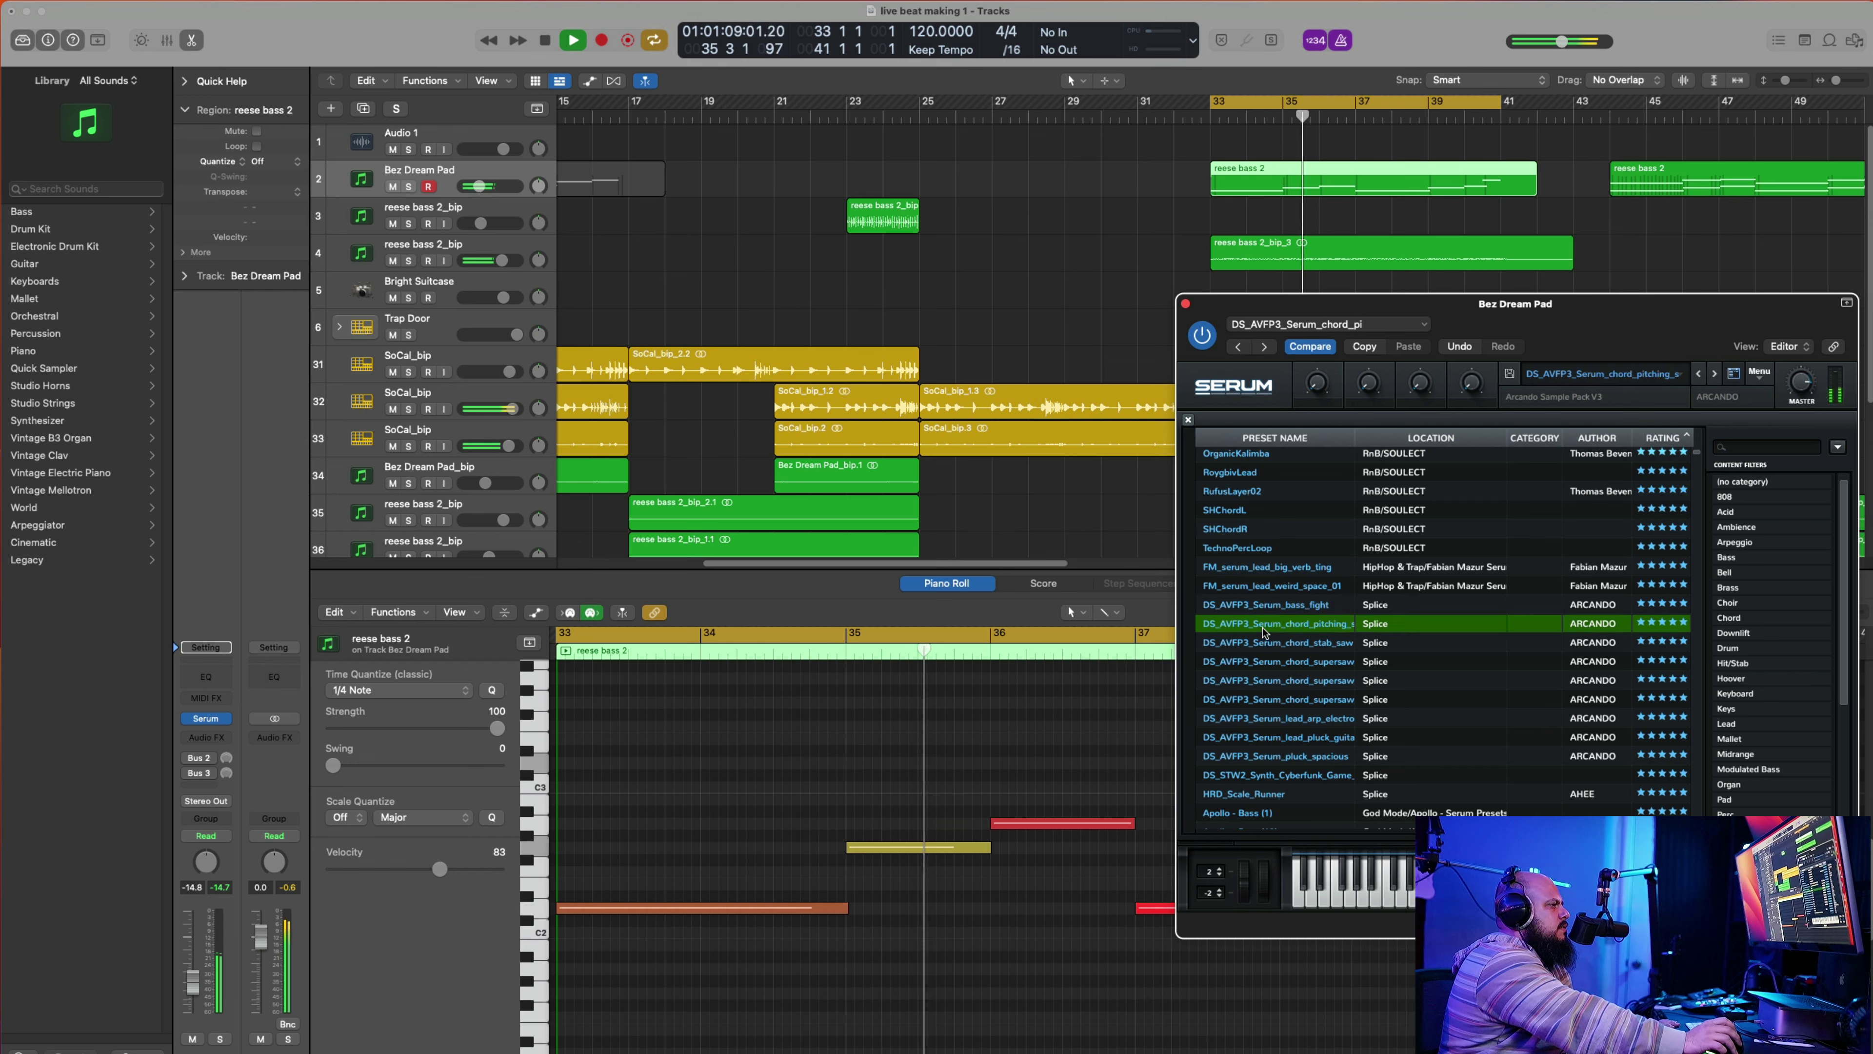
scroll(1281, 689, "down", 1)
scroll(1281, 690, "down", 6)
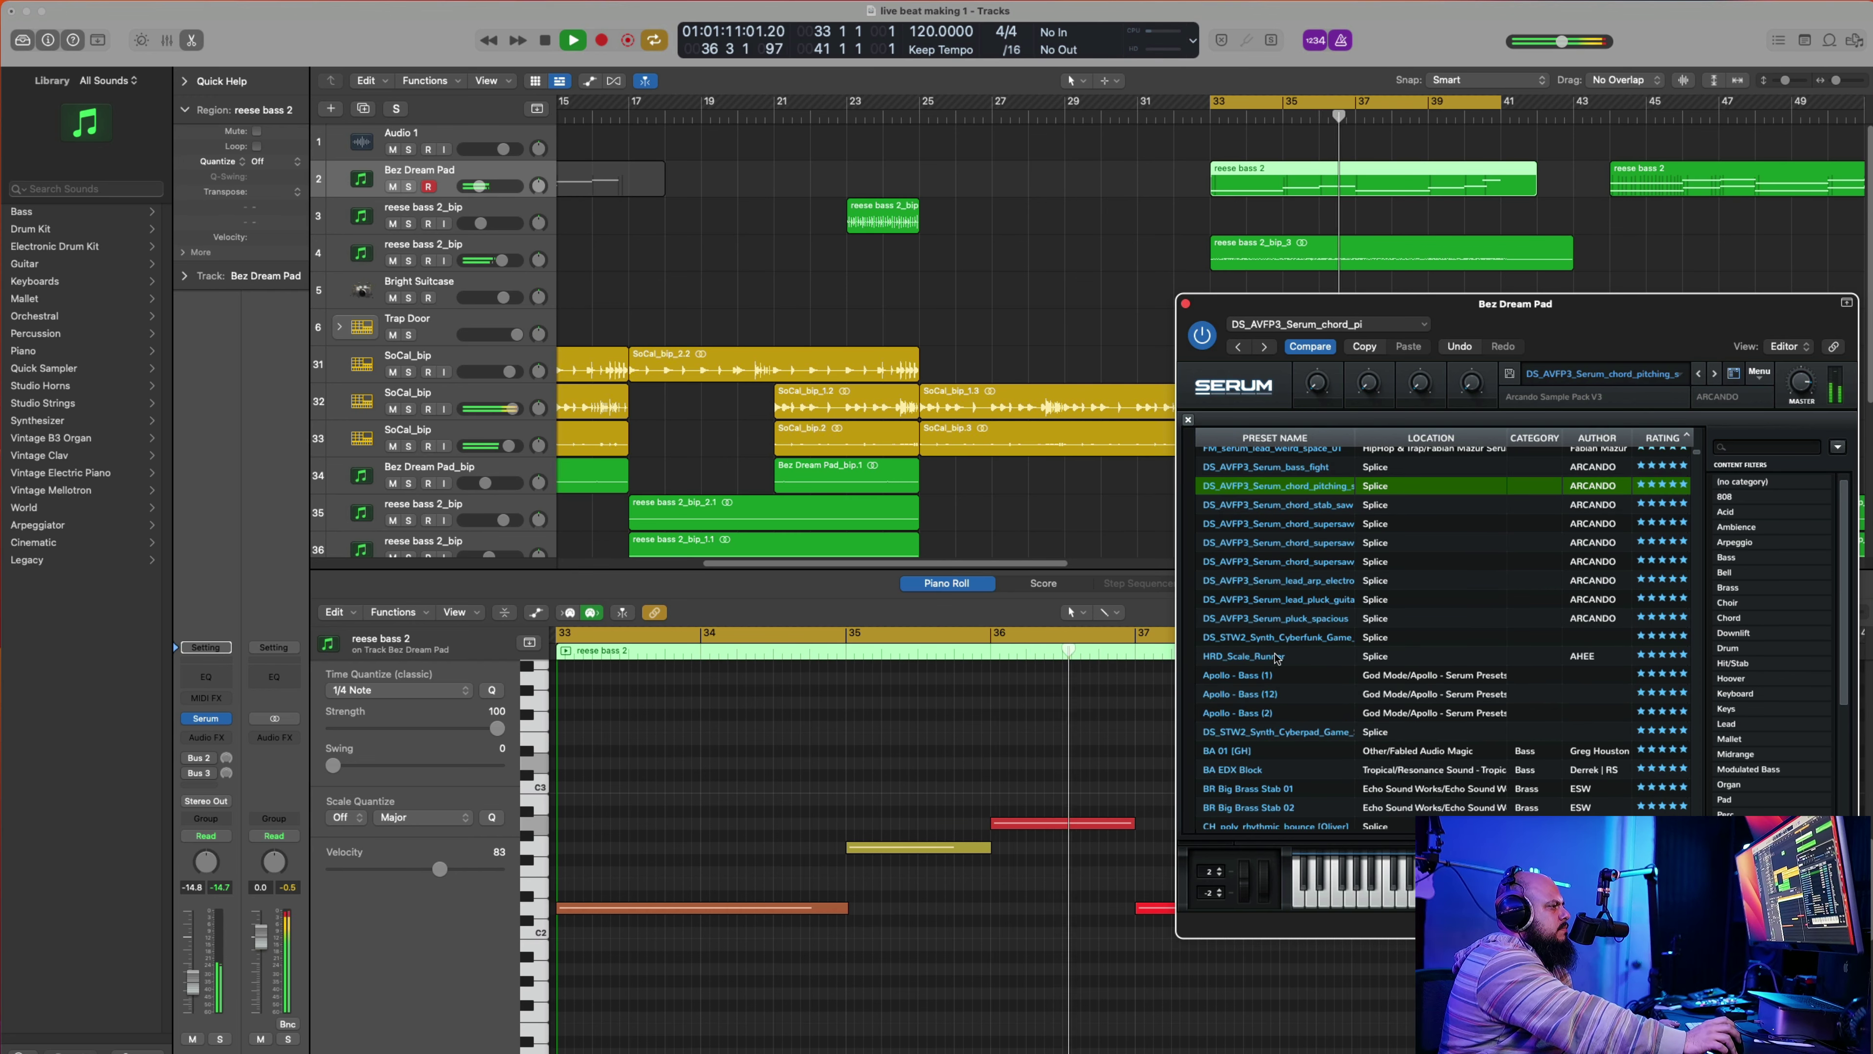
left_click(1277, 656)
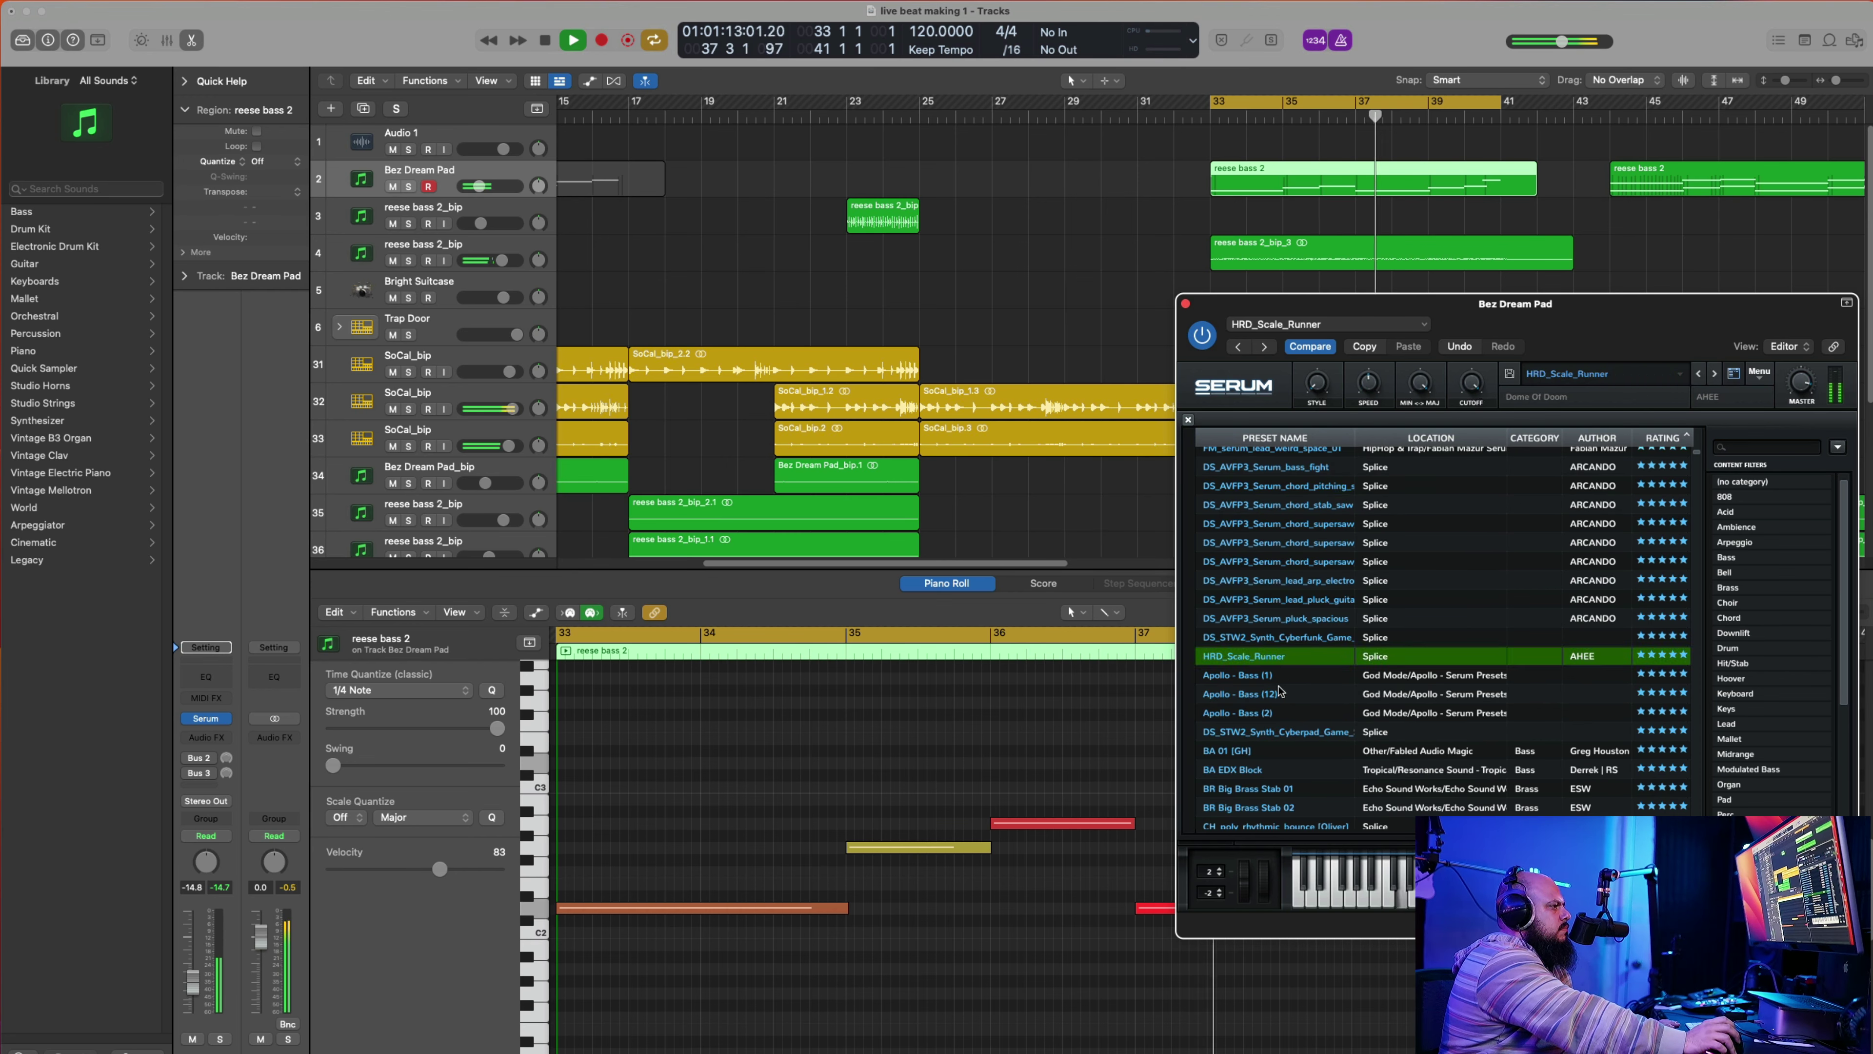
Step: Audition the BA EDX Block, BR Big Brass Stab 01 and CH_stackers presets in Serum against the looped section, and load KEY Angel
left_click(1281, 748)
left_click(1292, 770)
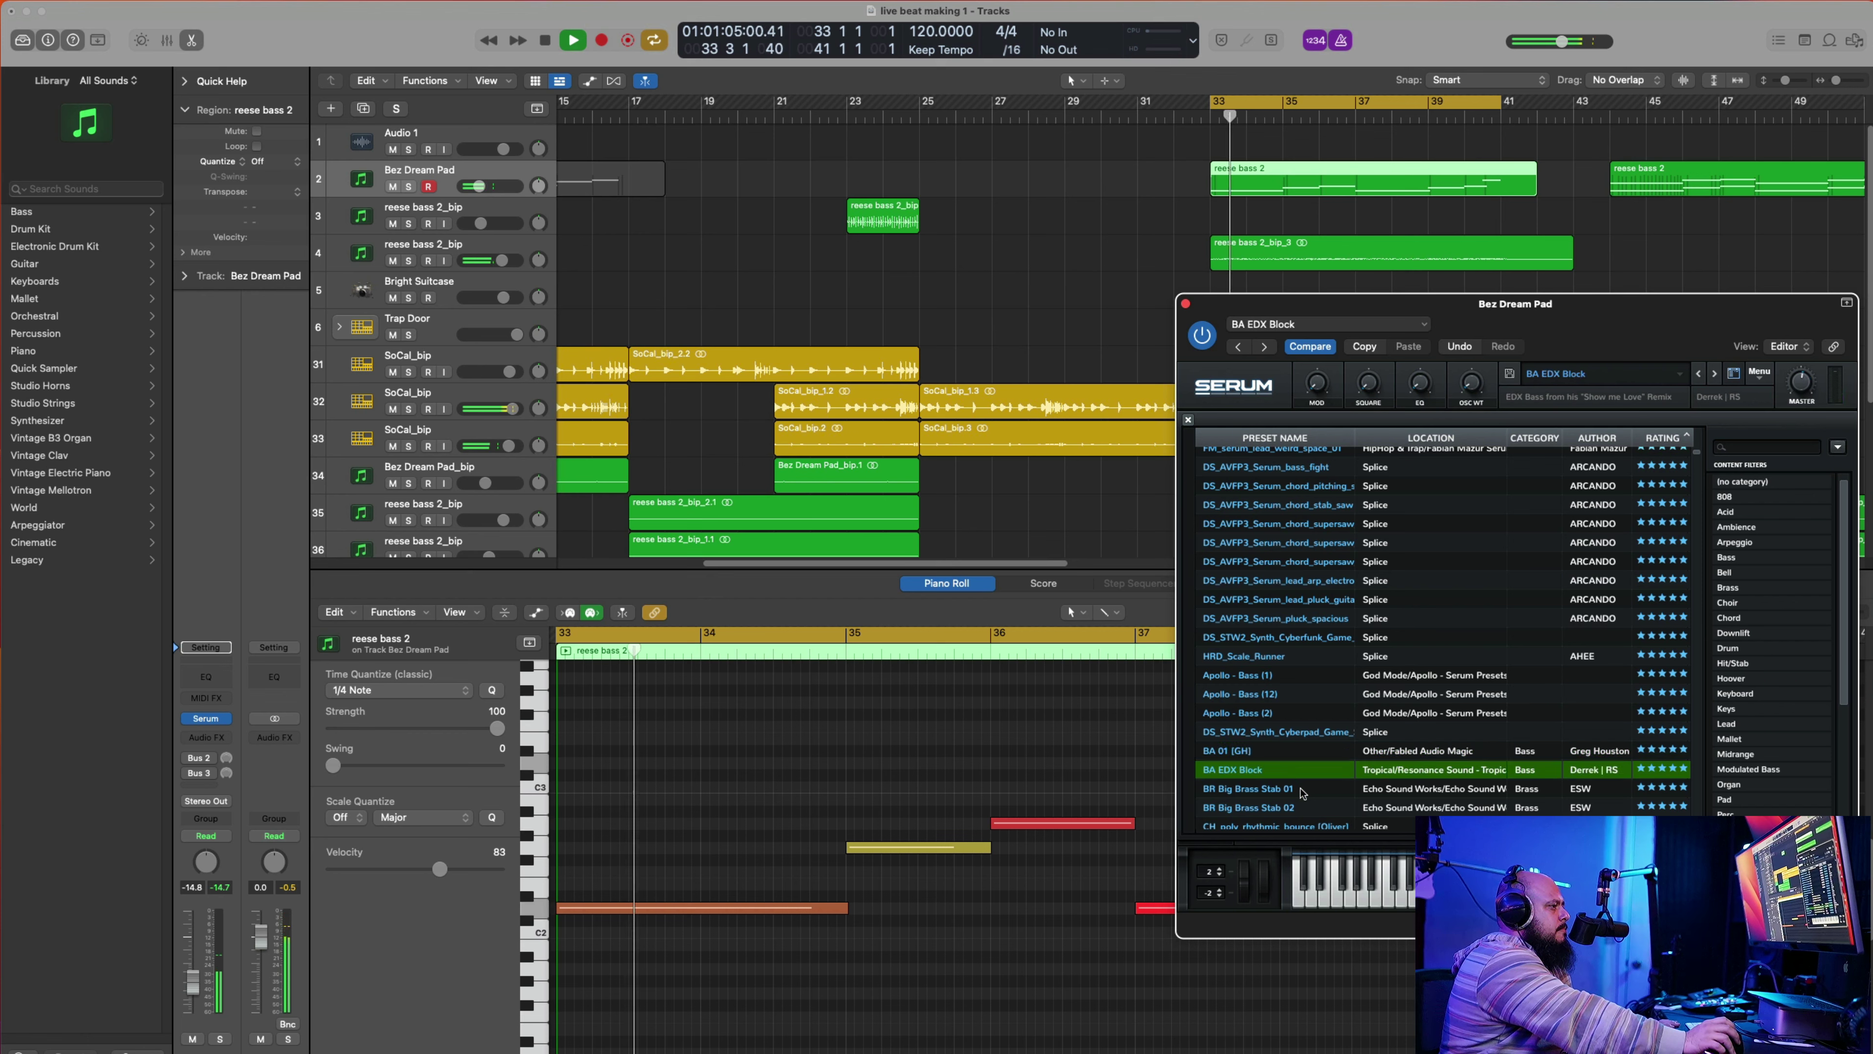
left_click(1302, 788)
scroll(1298, 767, "down", 3)
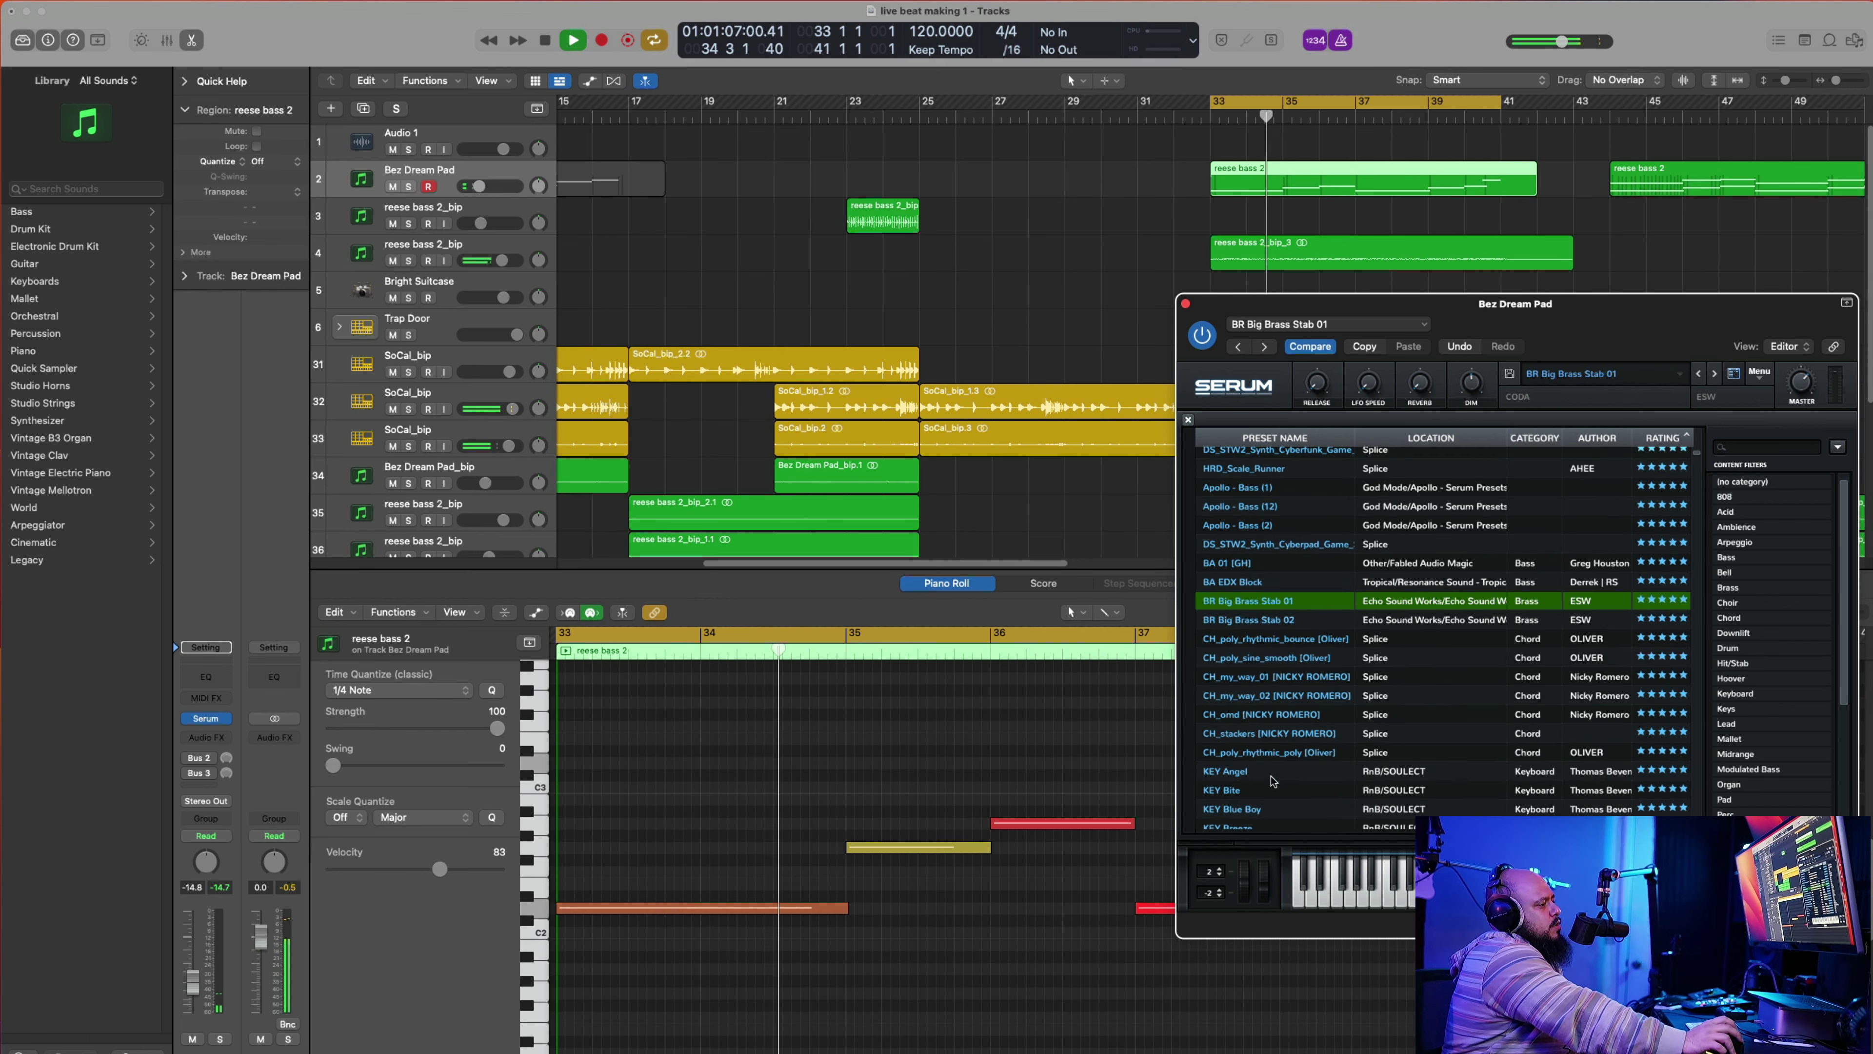
left_click(1288, 717)
left_click(1288, 733)
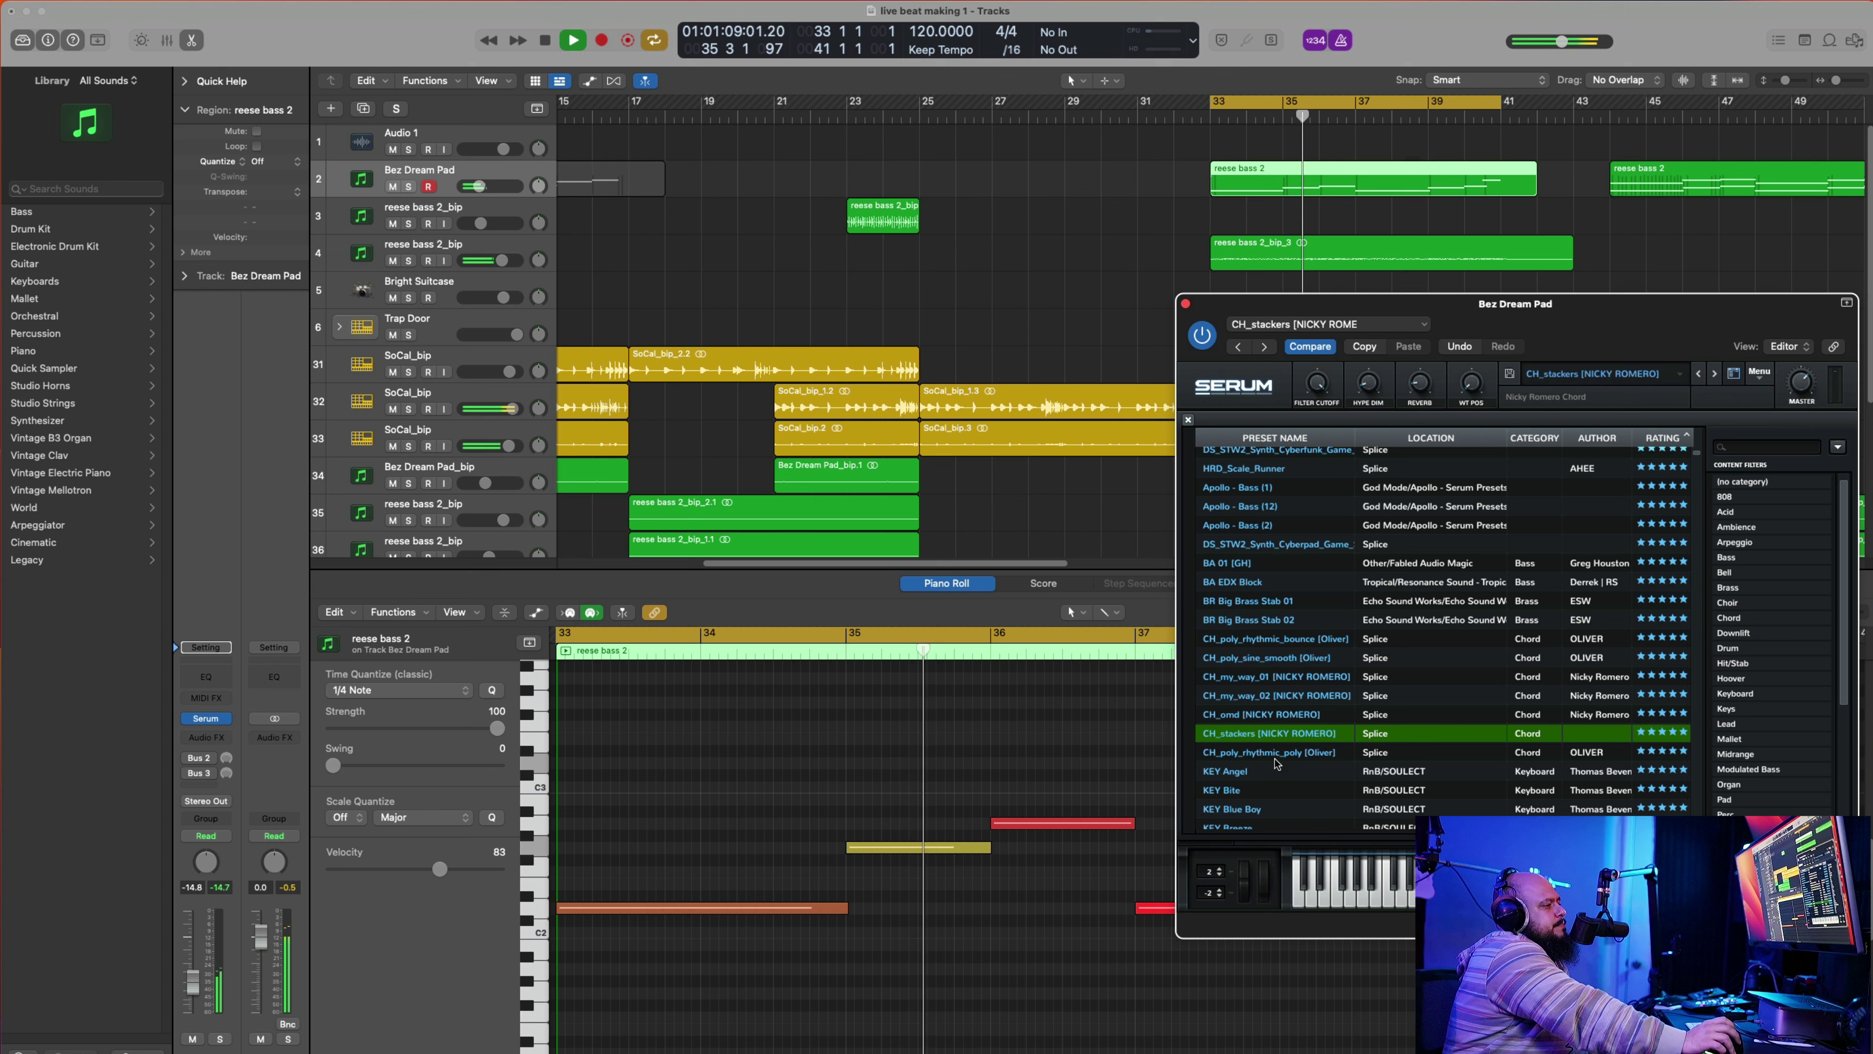
left_click(1254, 772)
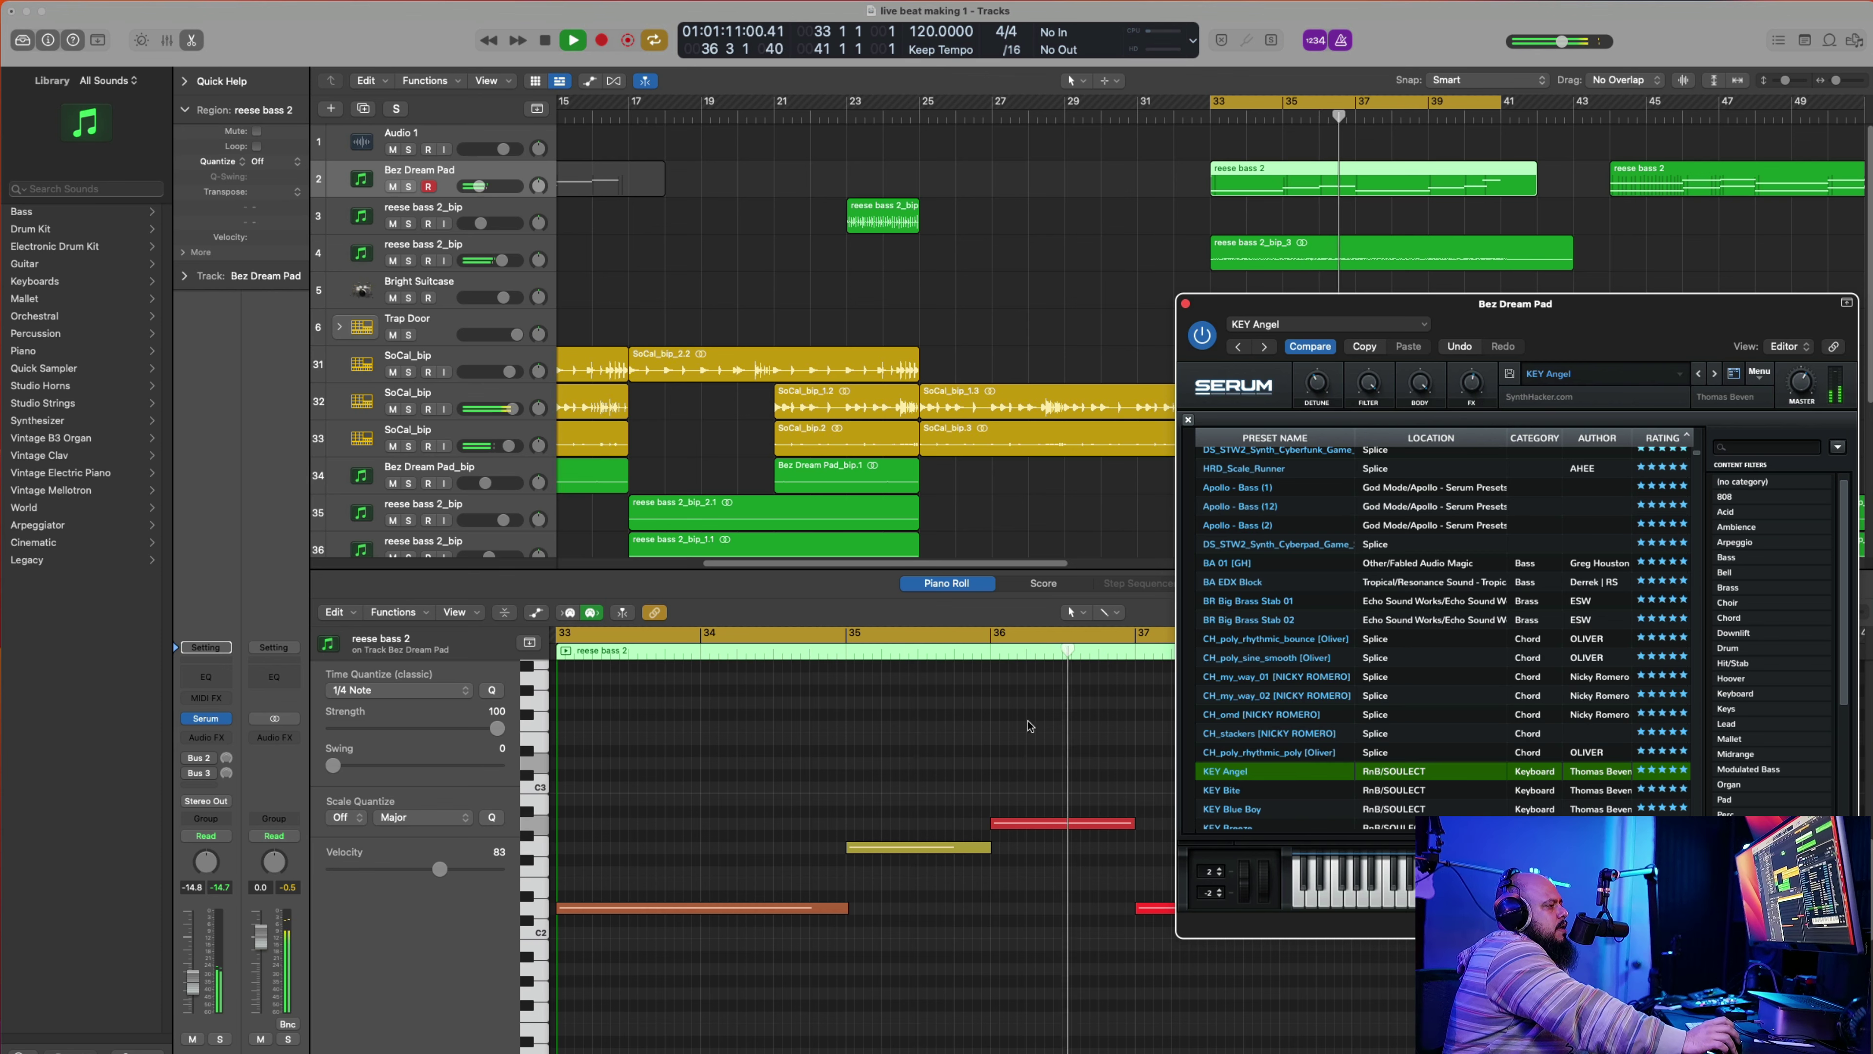
Step: Solo the Bez Dream Pad track during playback and move its reese bass 2 regions from bars 33 and 44 to bars 25 and 33
left_click(1166, 173)
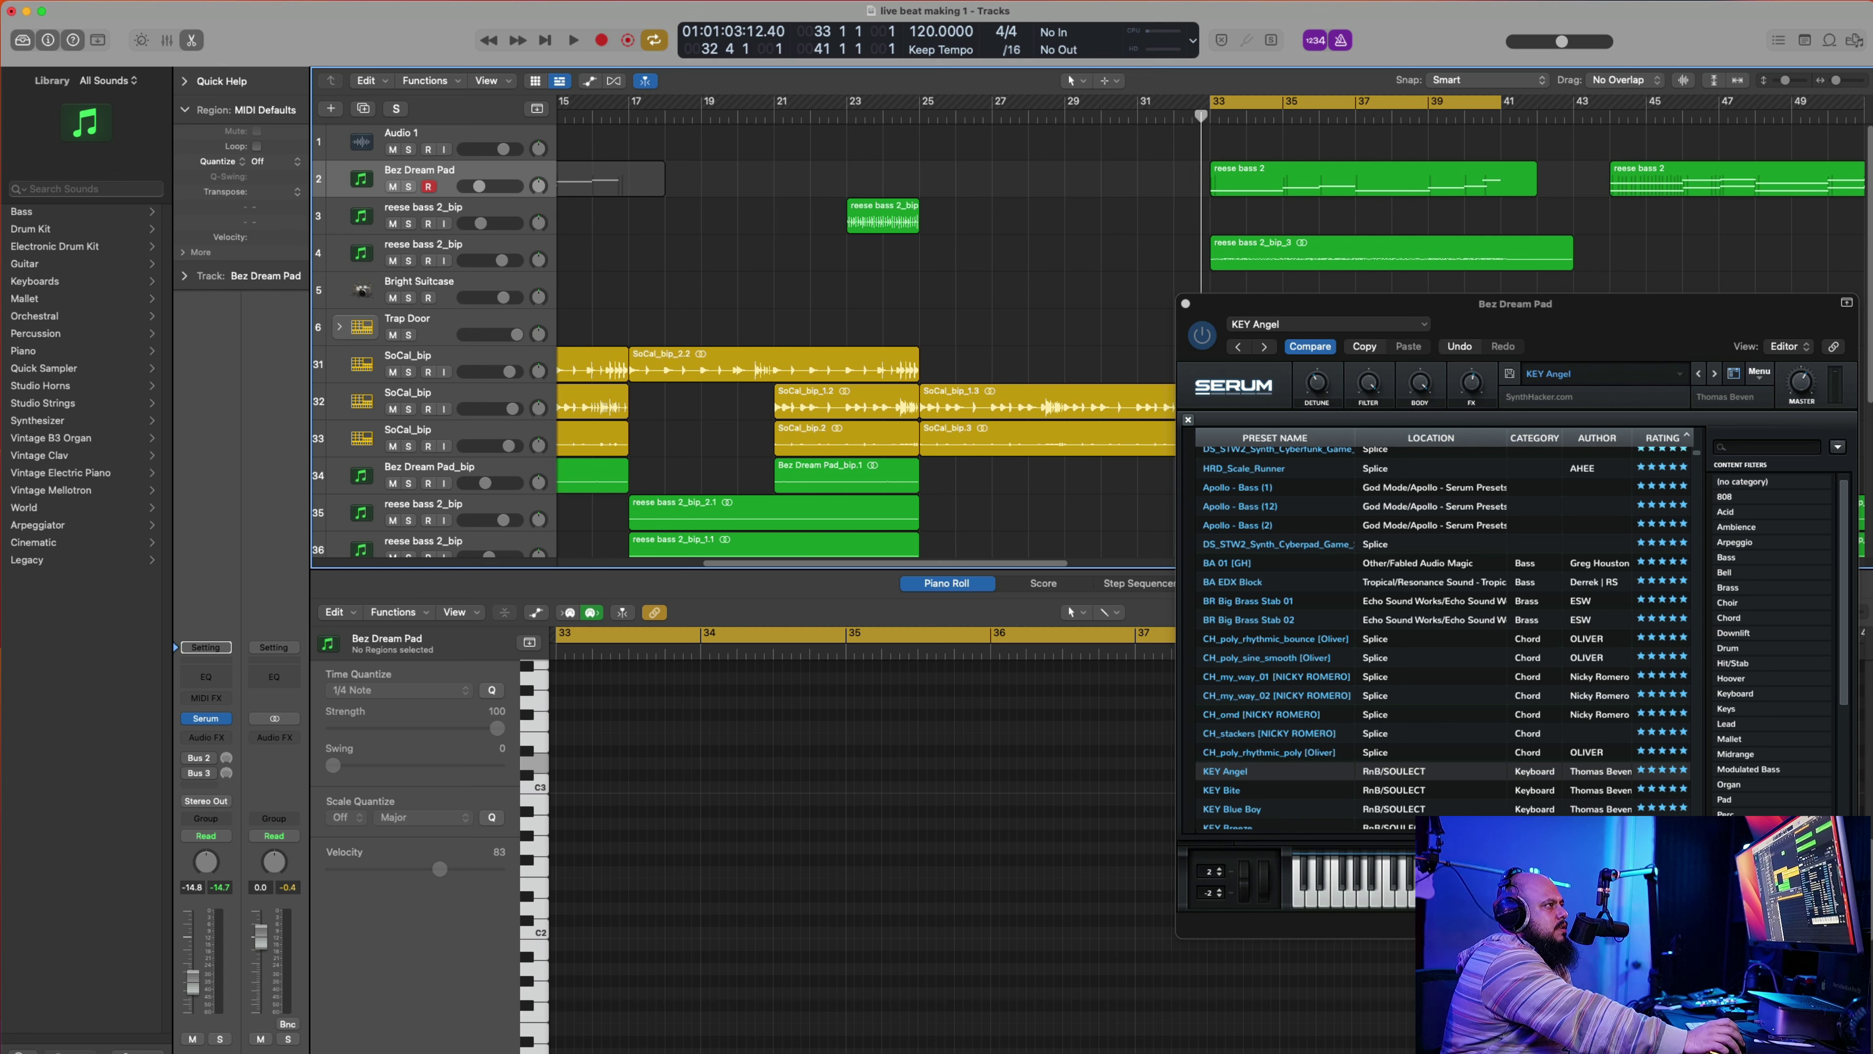
left_click(1200, 120)
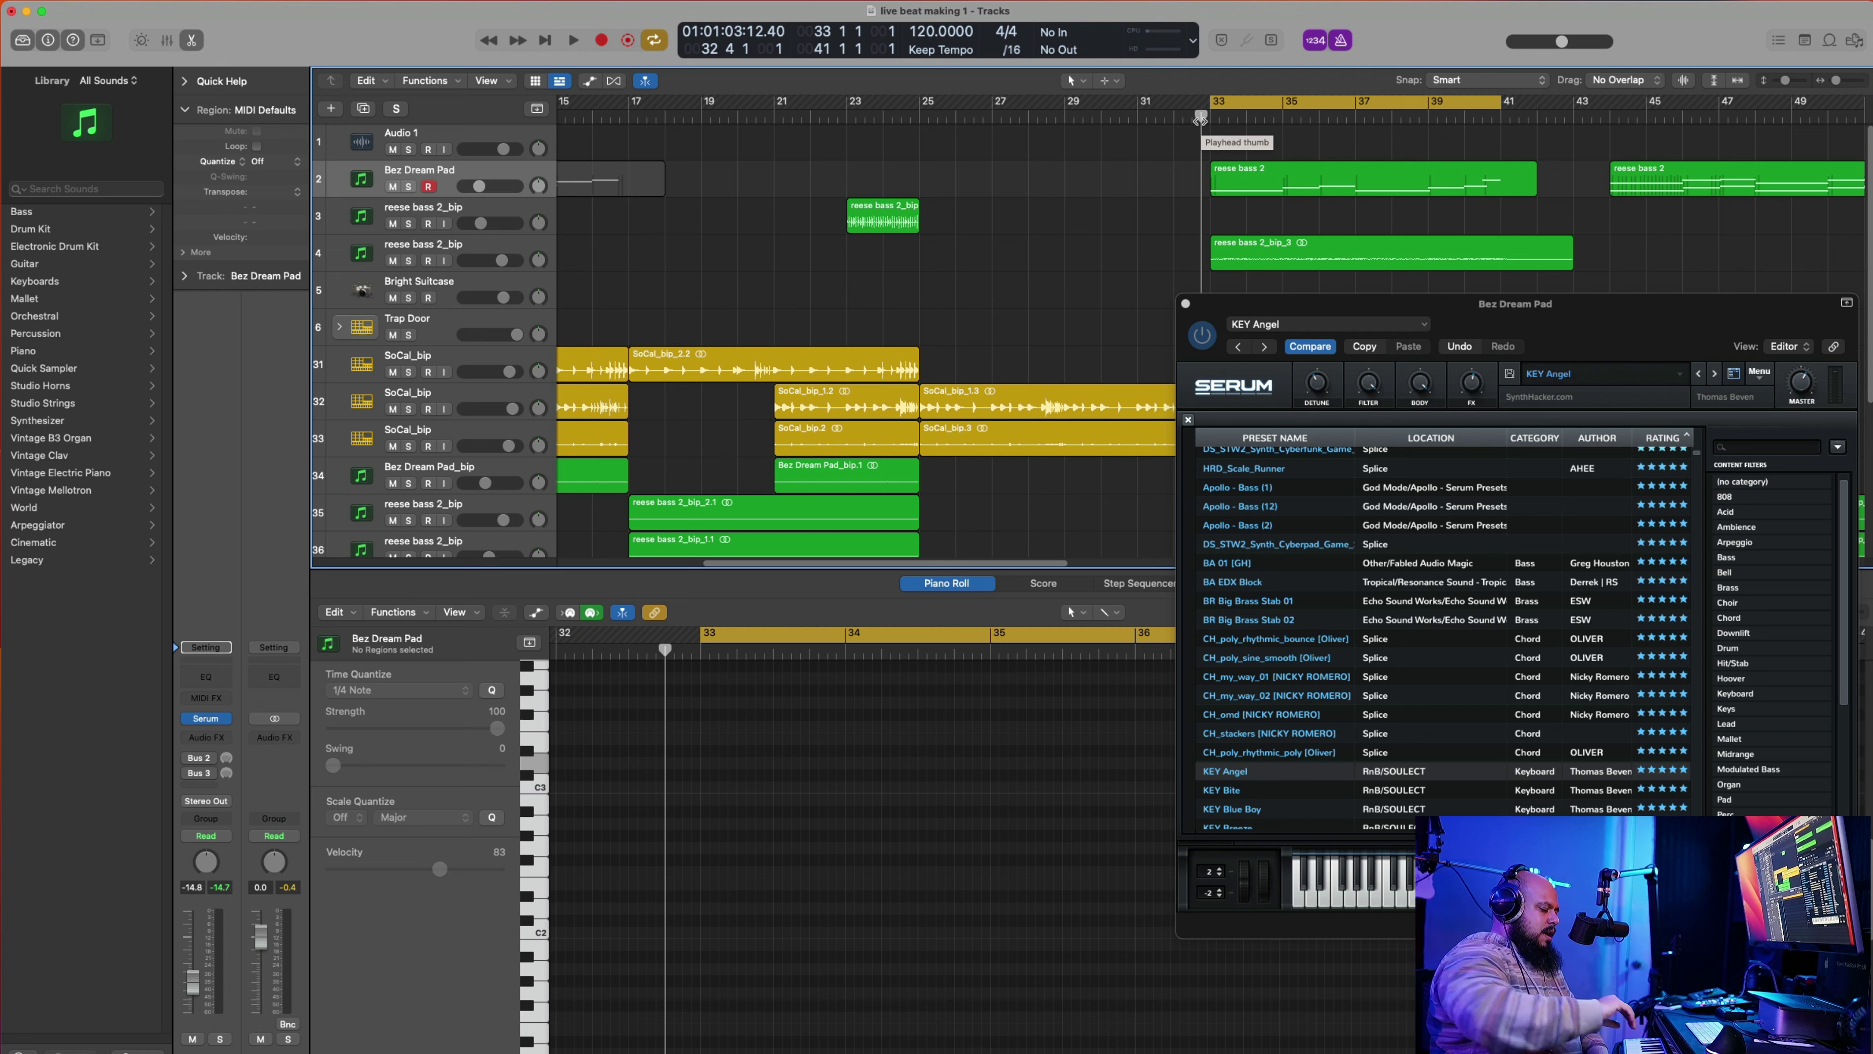
key("space")
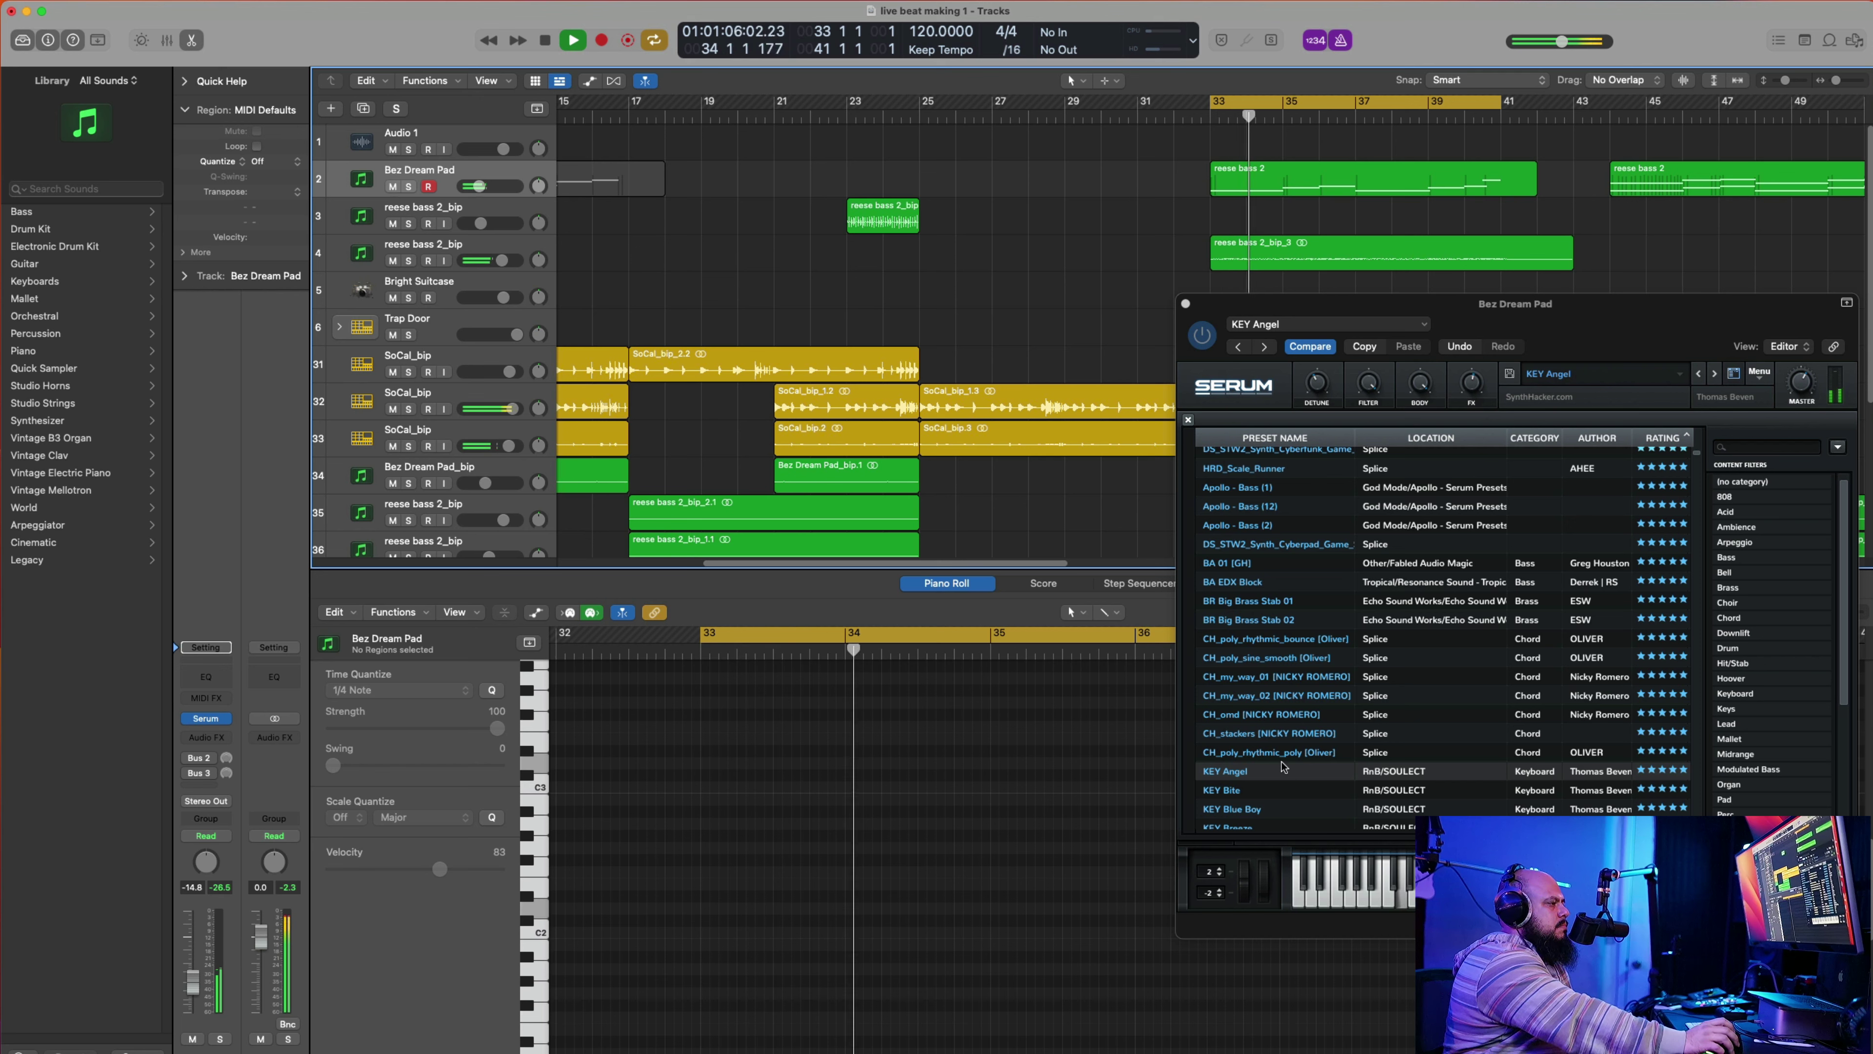
left_click(409, 186)
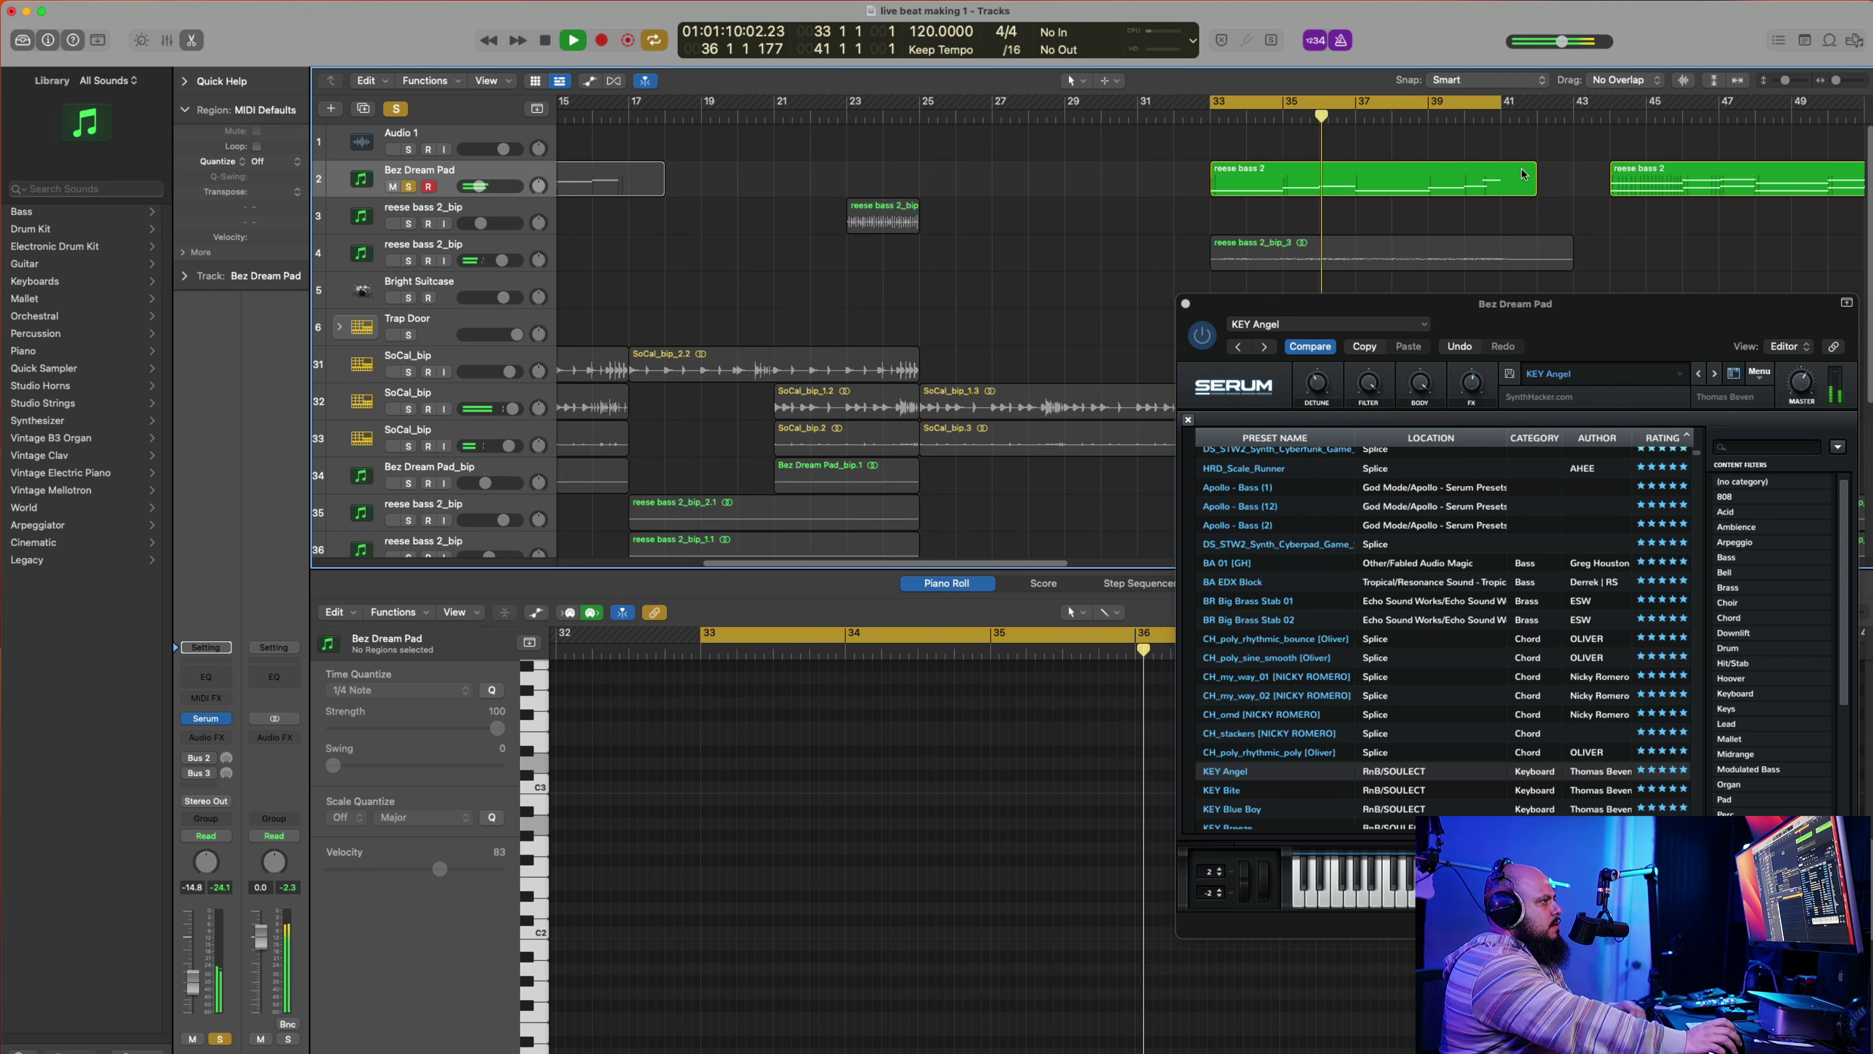
left_click_drag(1512, 181, 1210, 189)
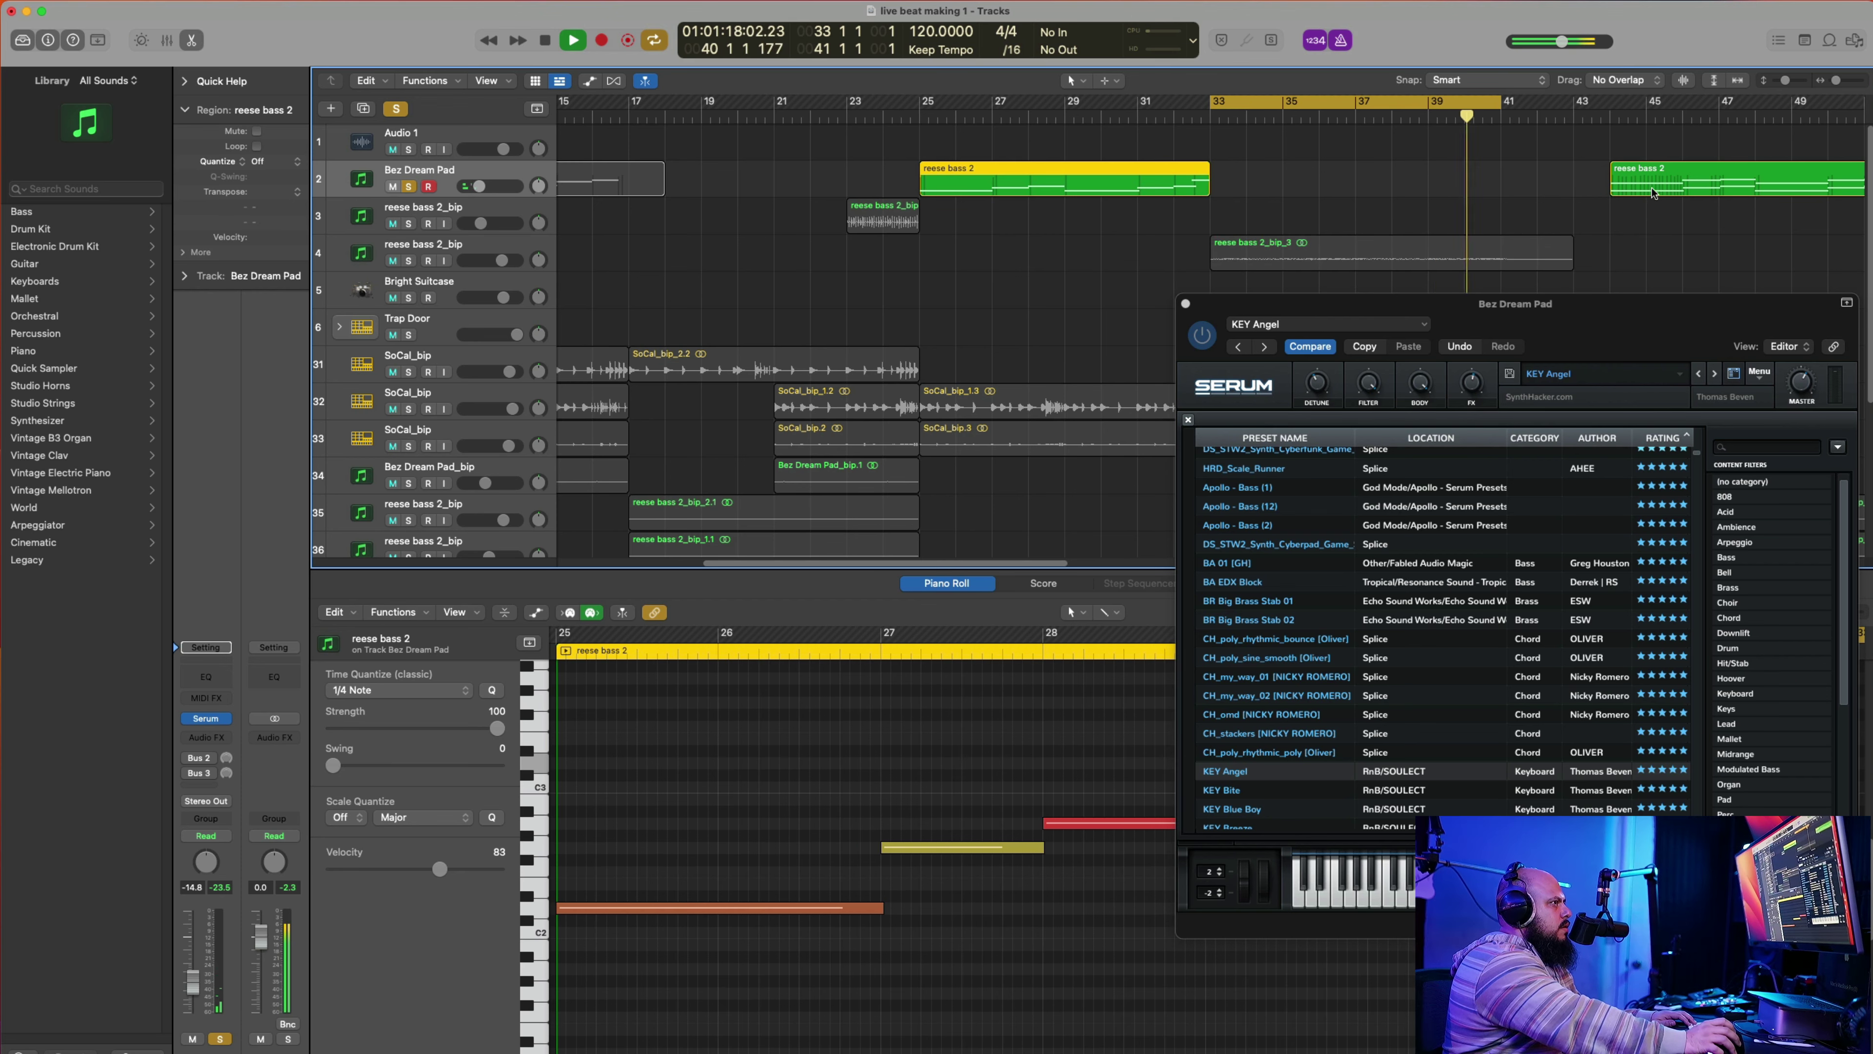
left_click_drag(1654, 193, 1255, 192)
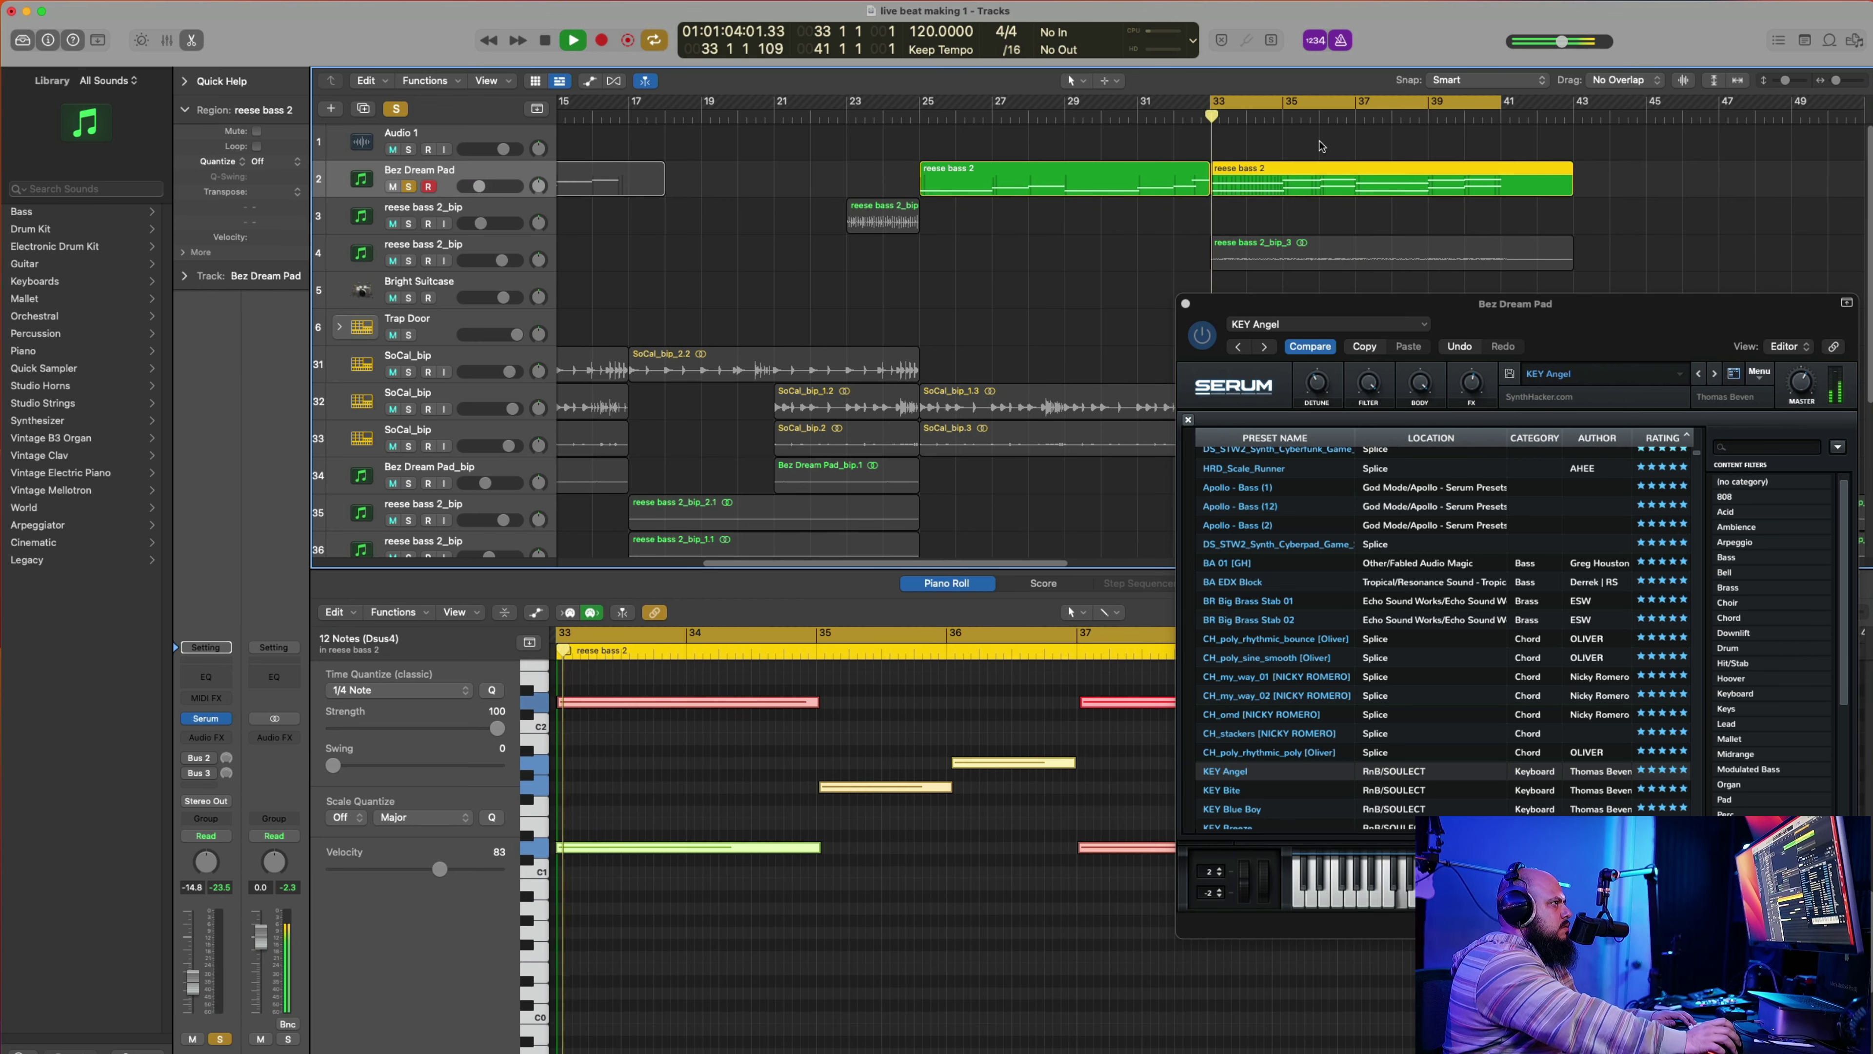
Step: Audition KEY Bite and KEY Old School in Serum, load LEAD - Distance, then unsolo the Bez Dream Pad track and lower its volume to -18.5 dB
left_click(1307, 791)
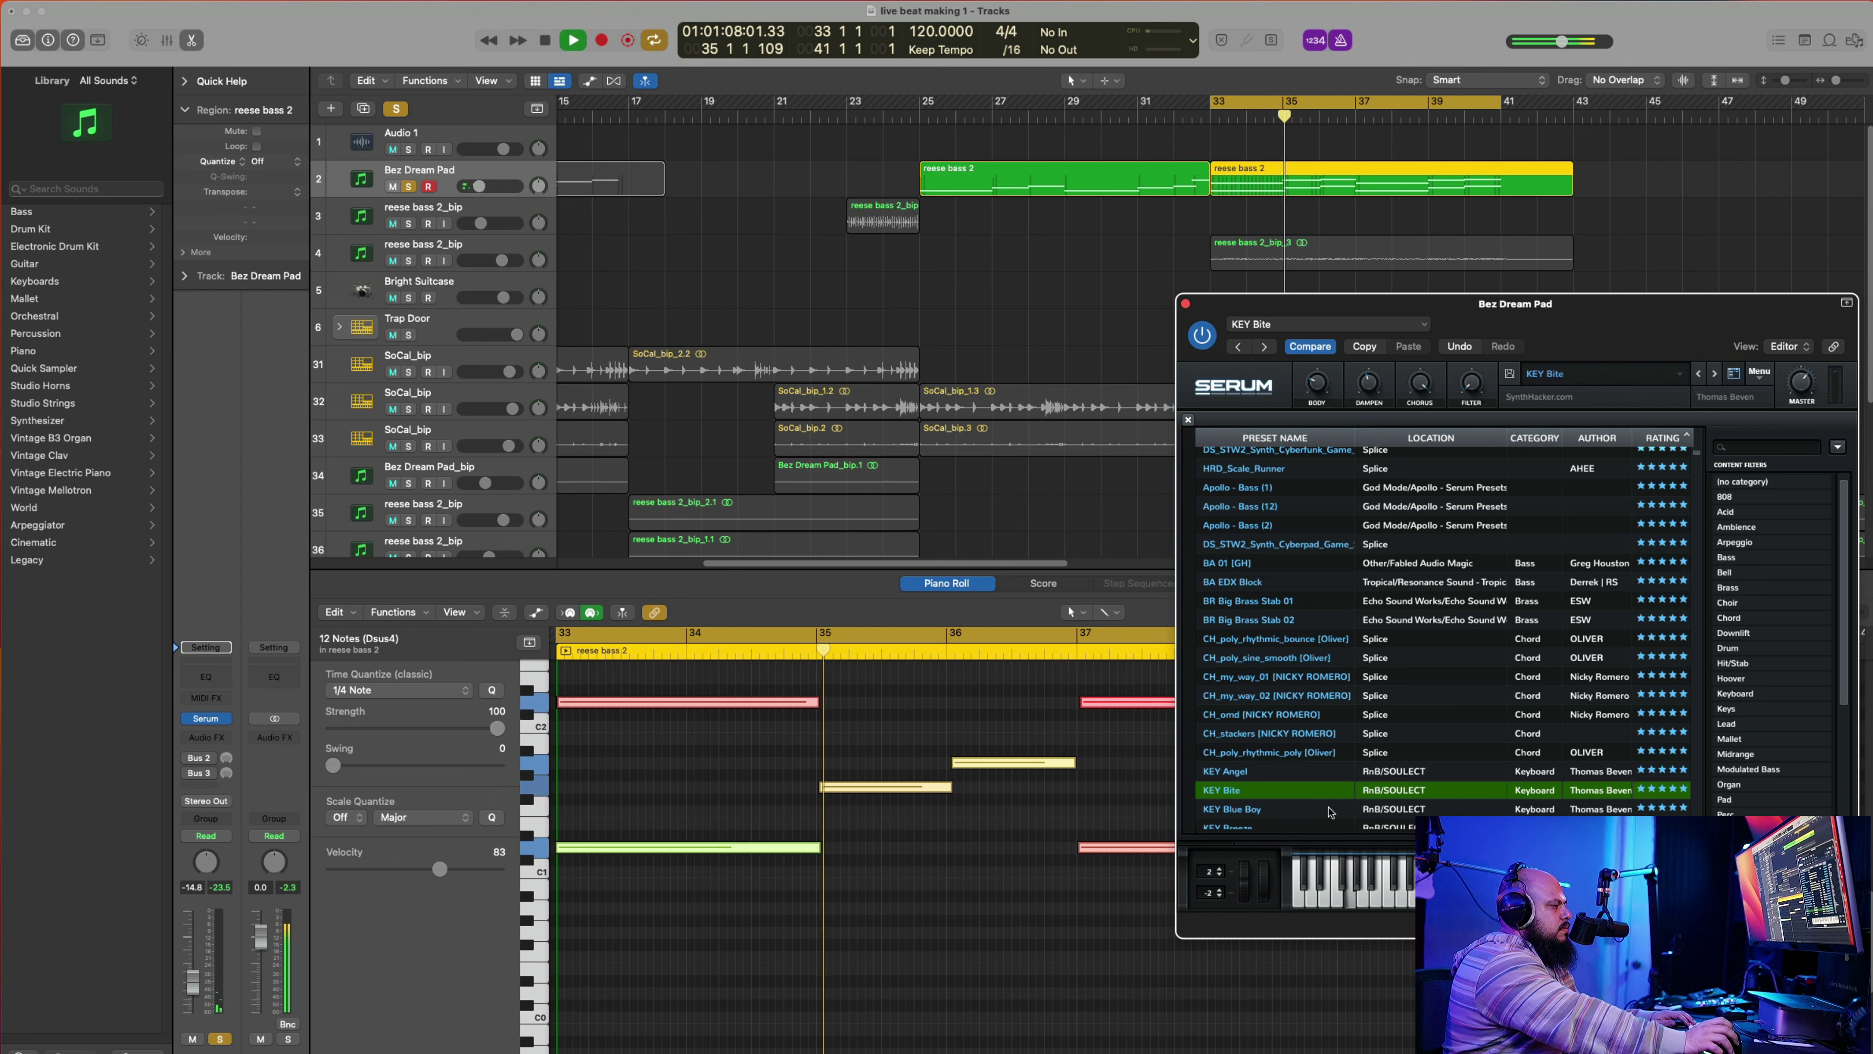
scroll(1328, 738, "down", 5)
left_click(1288, 696)
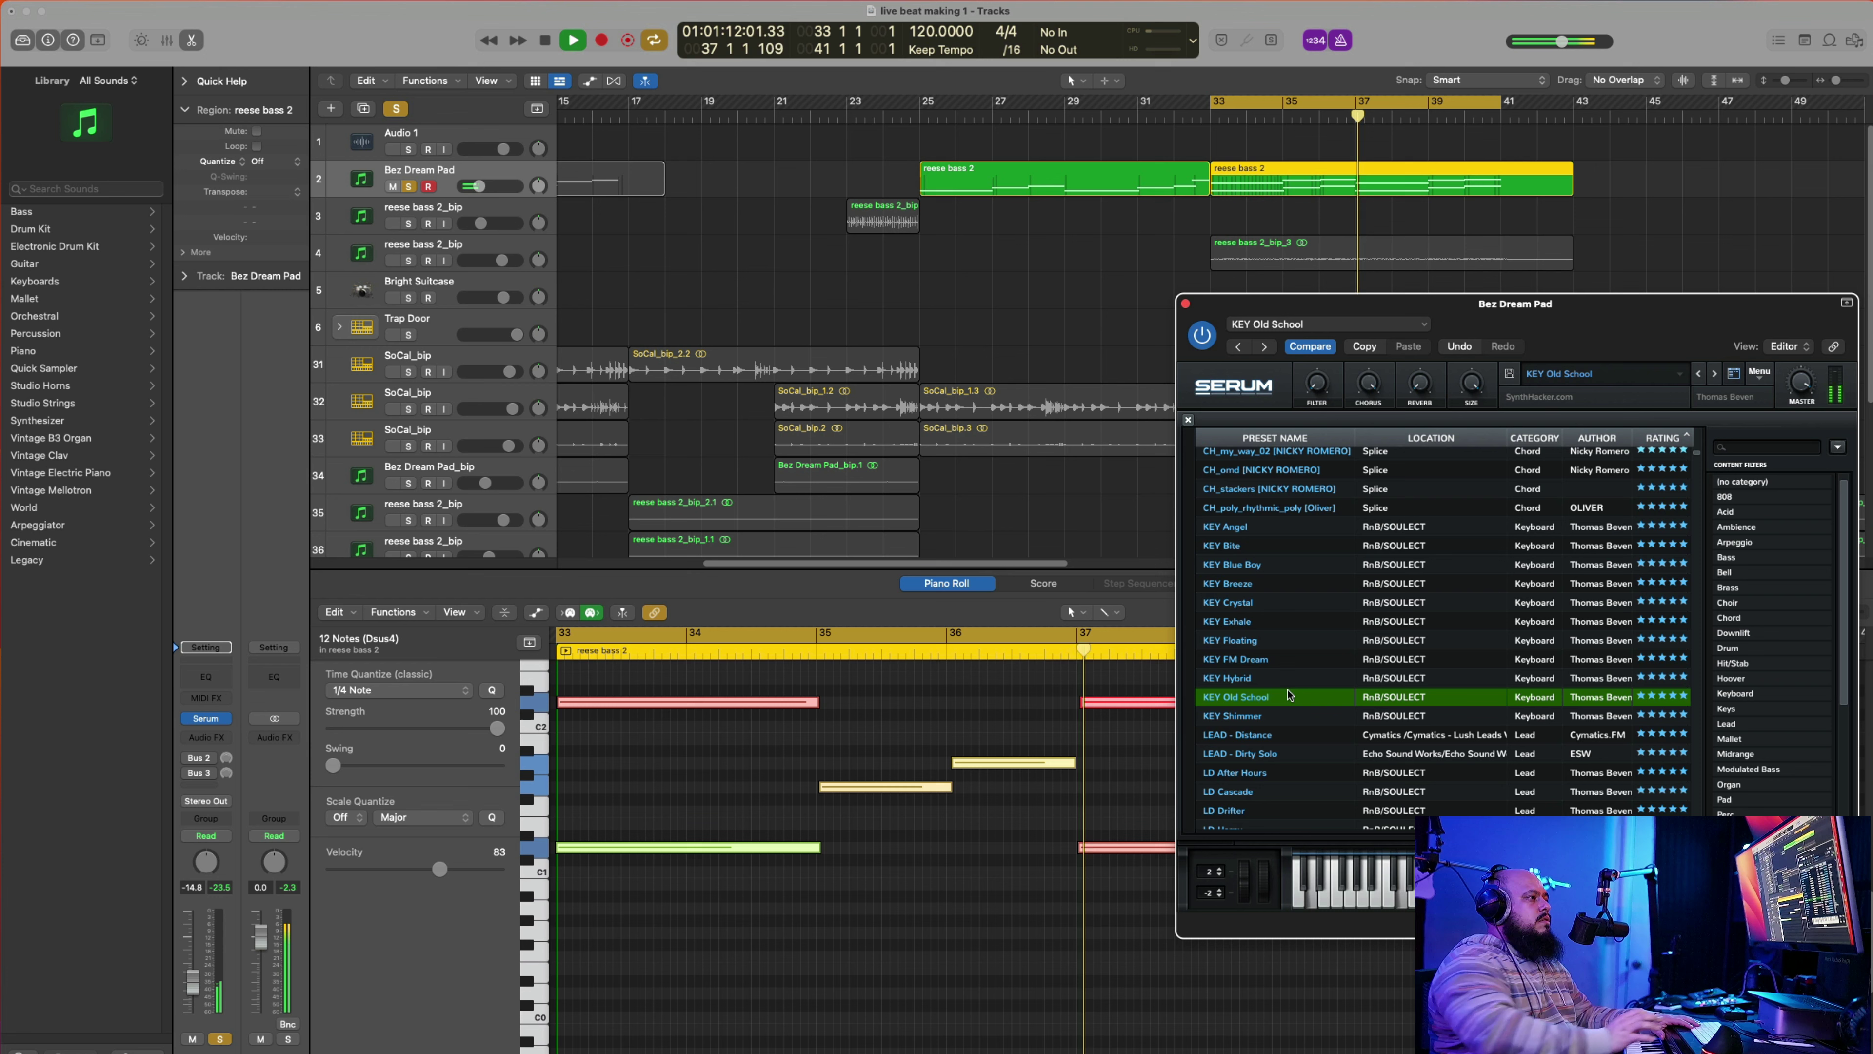
left_click(1298, 734)
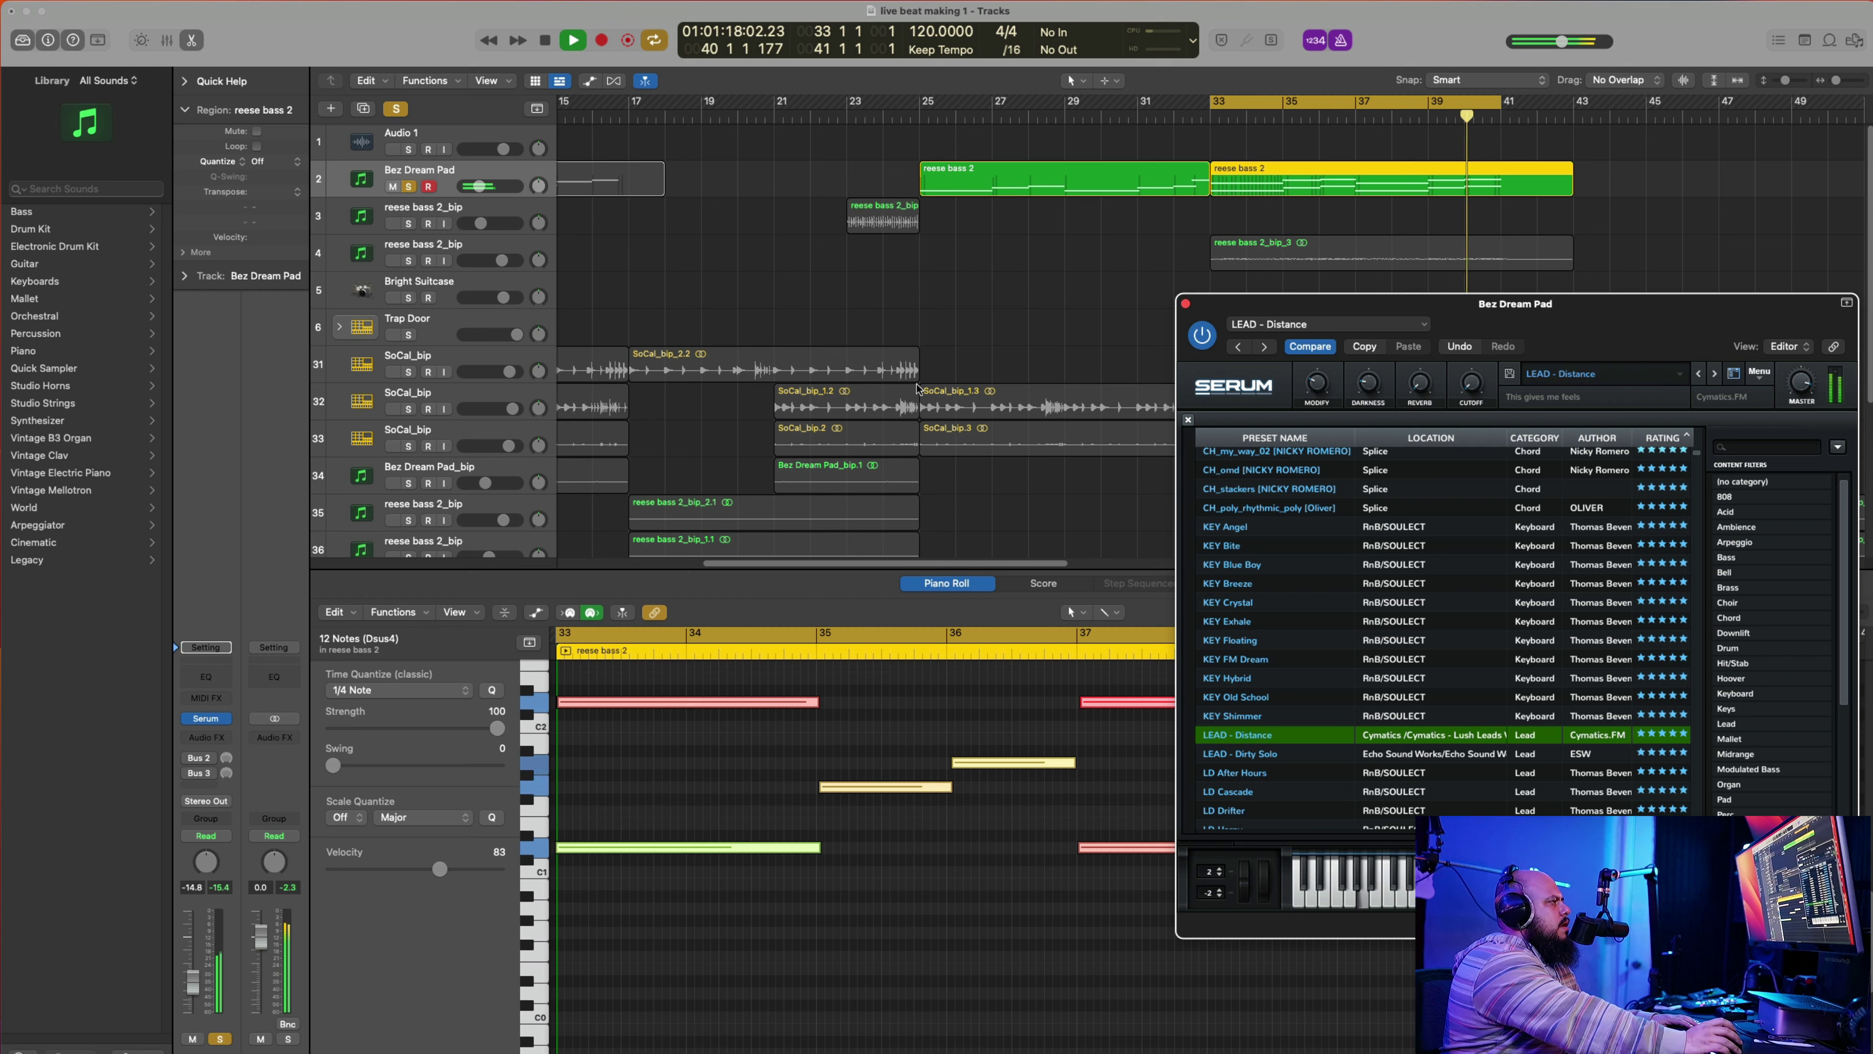
left_click(409, 187)
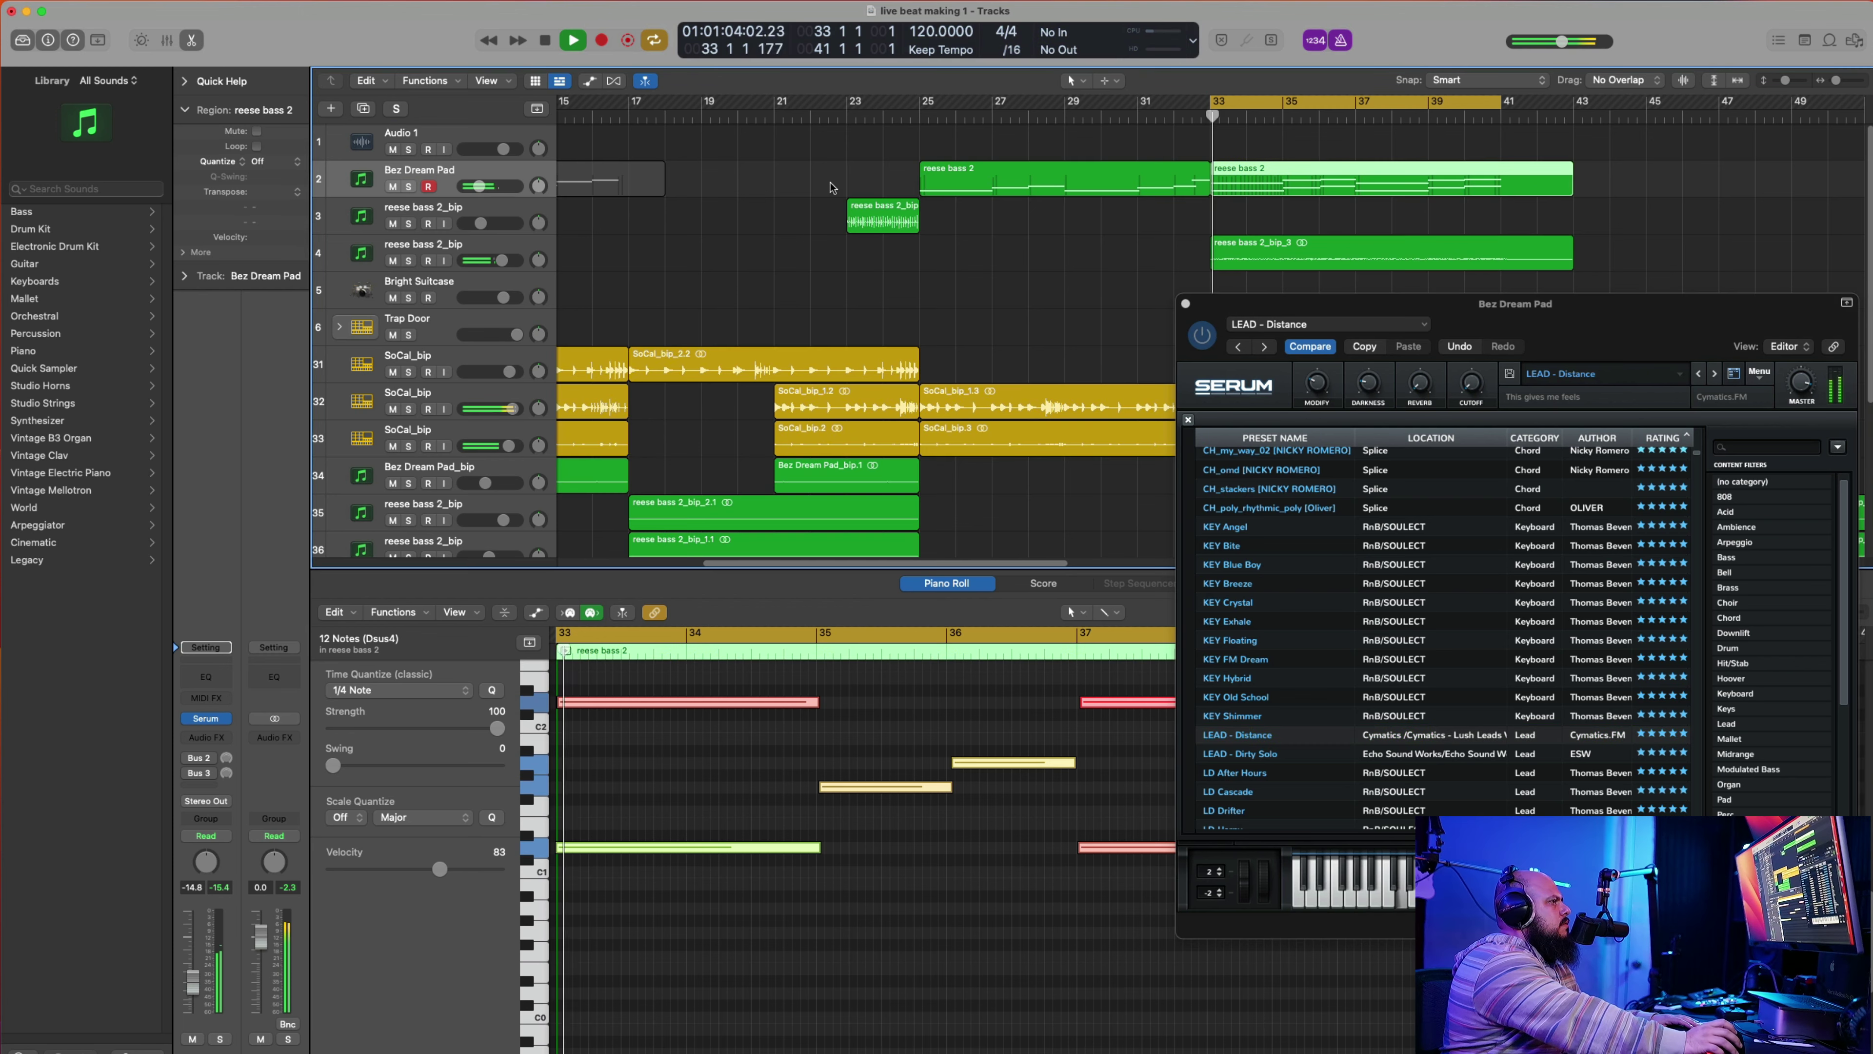
left_click_drag(480, 186, 476, 185)
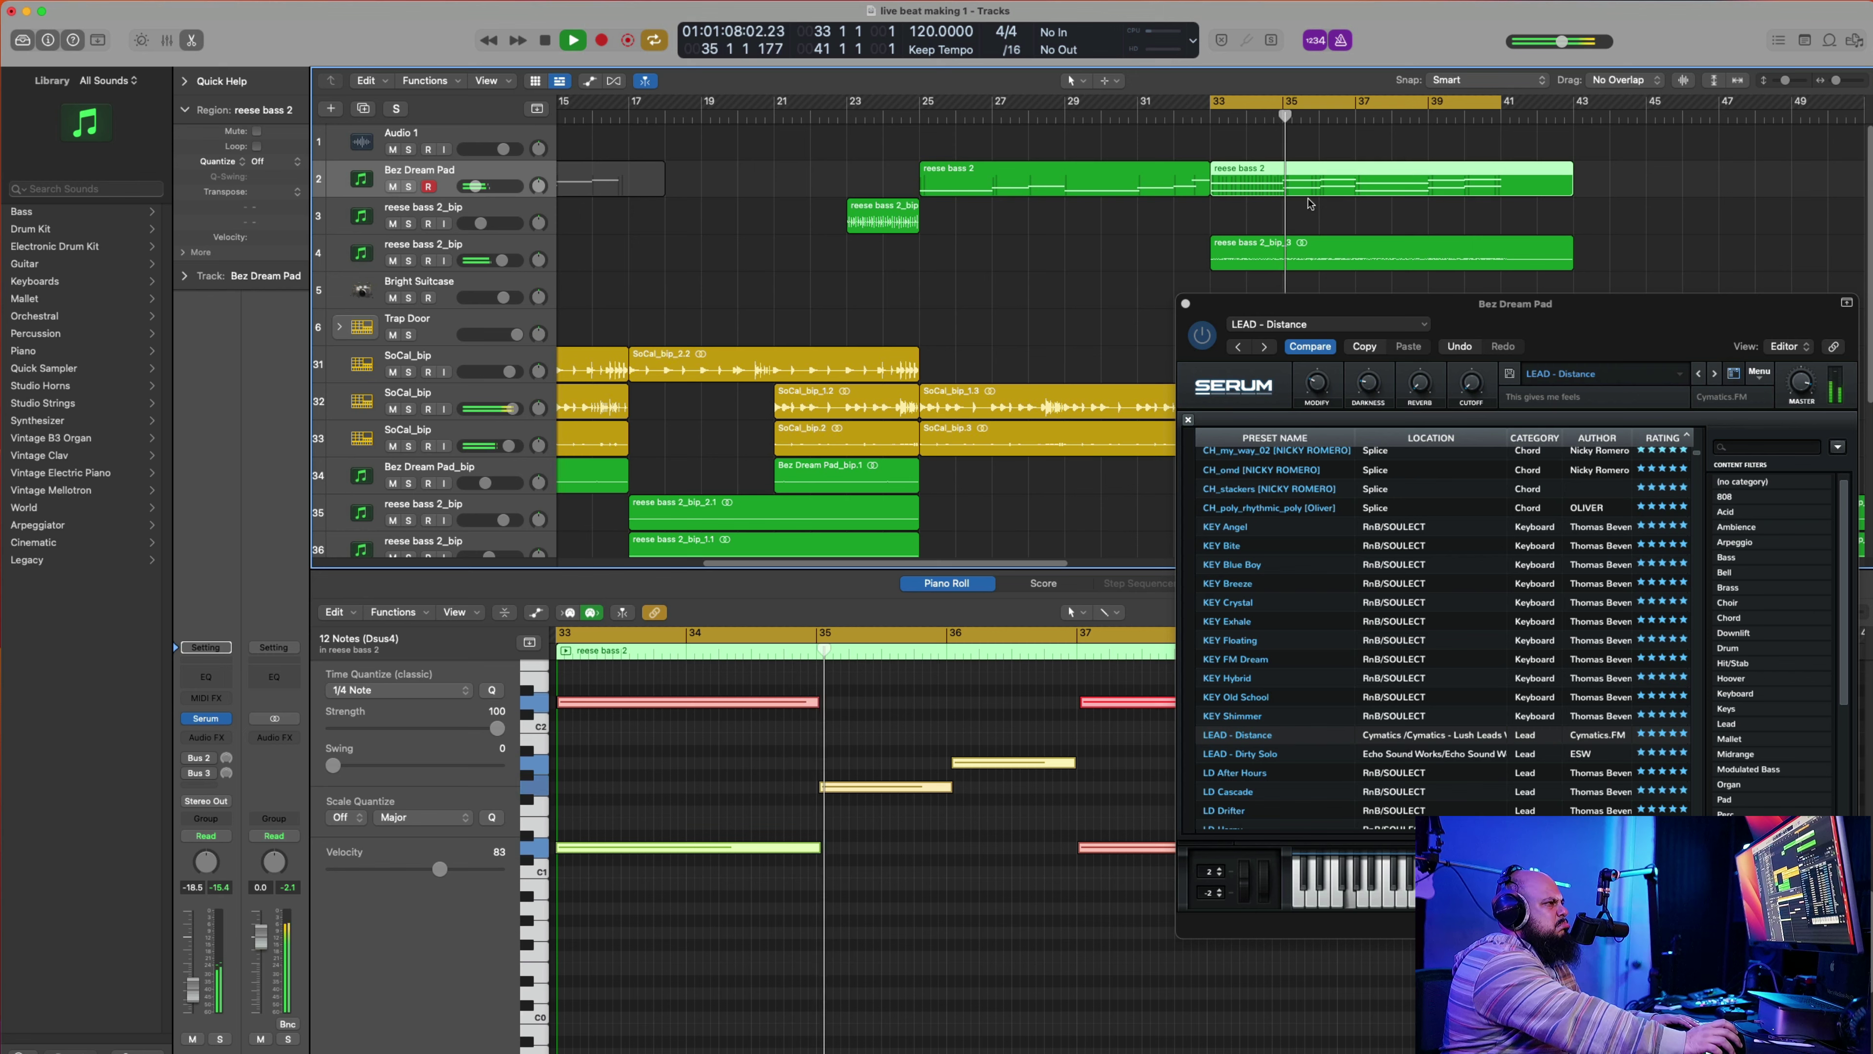
Step: Bounce the reese bass 2 region at bar 33 in place to a new track and set that track's volume to -9.6 dB
right_click(1337, 194)
left_click(1387, 205)
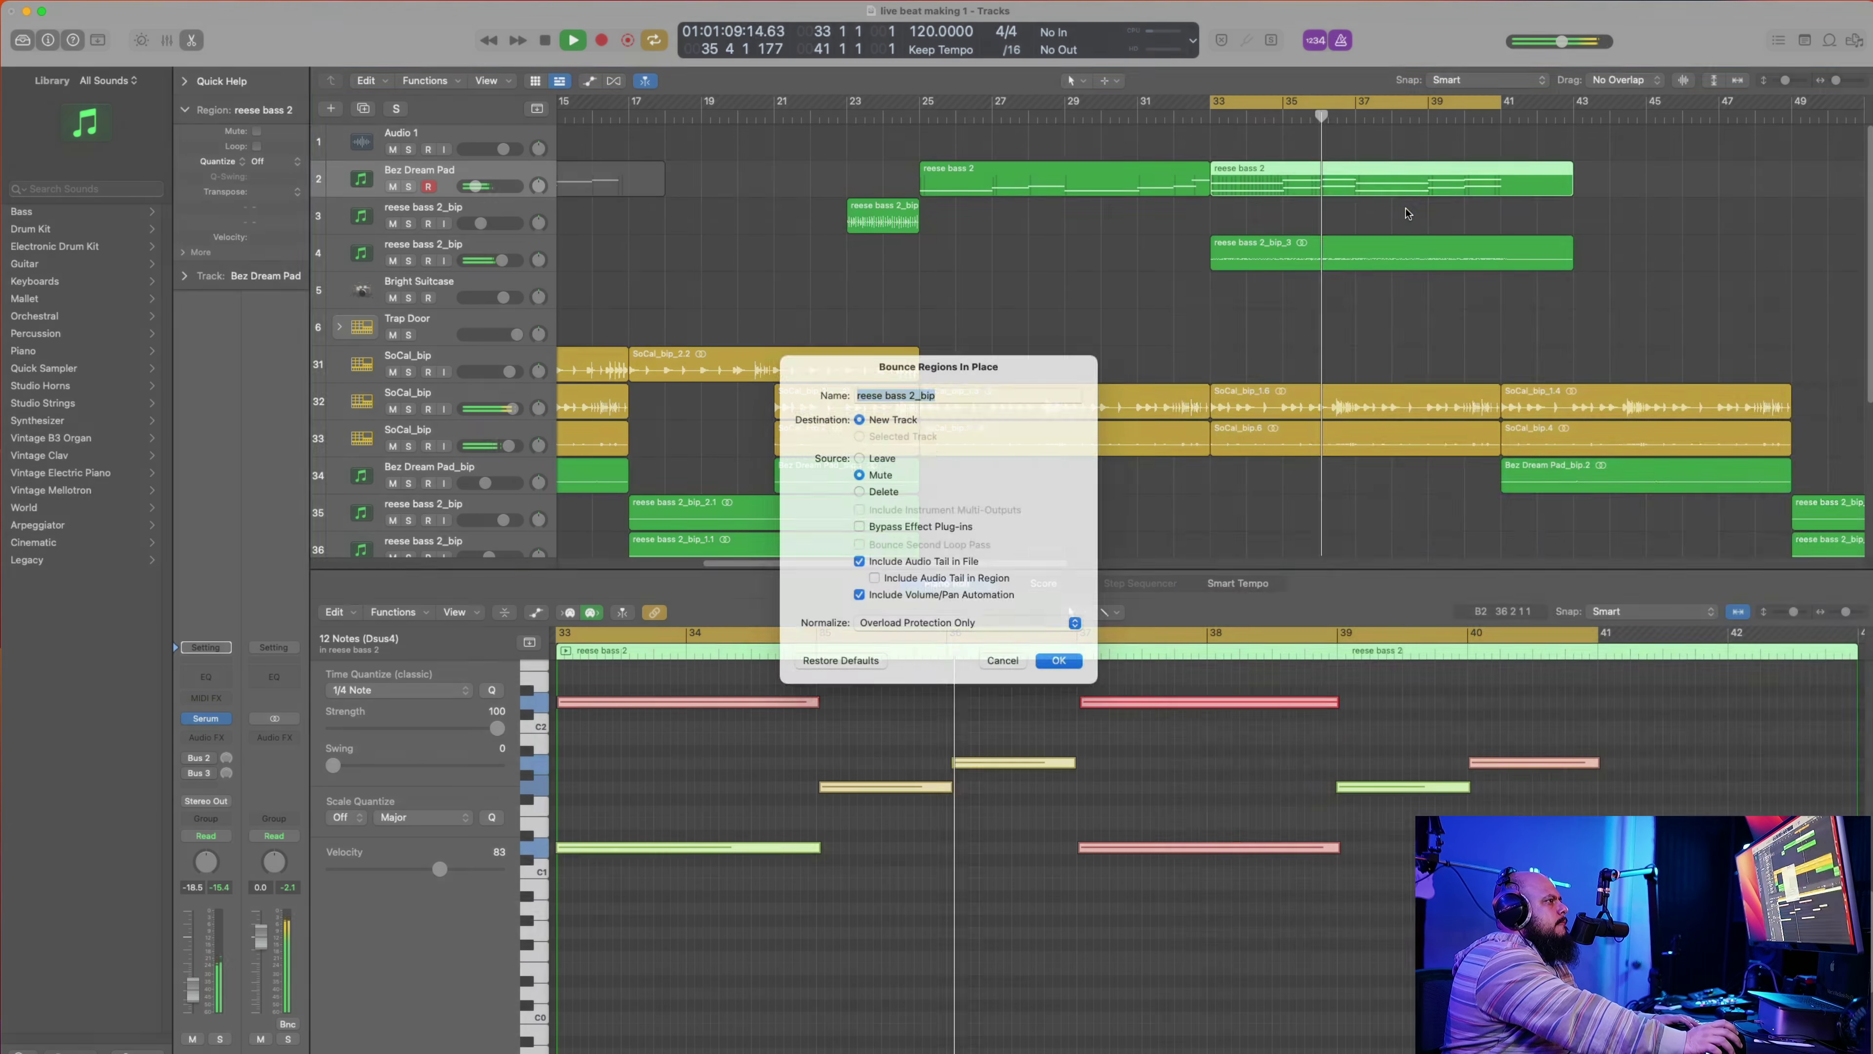
key("Return")
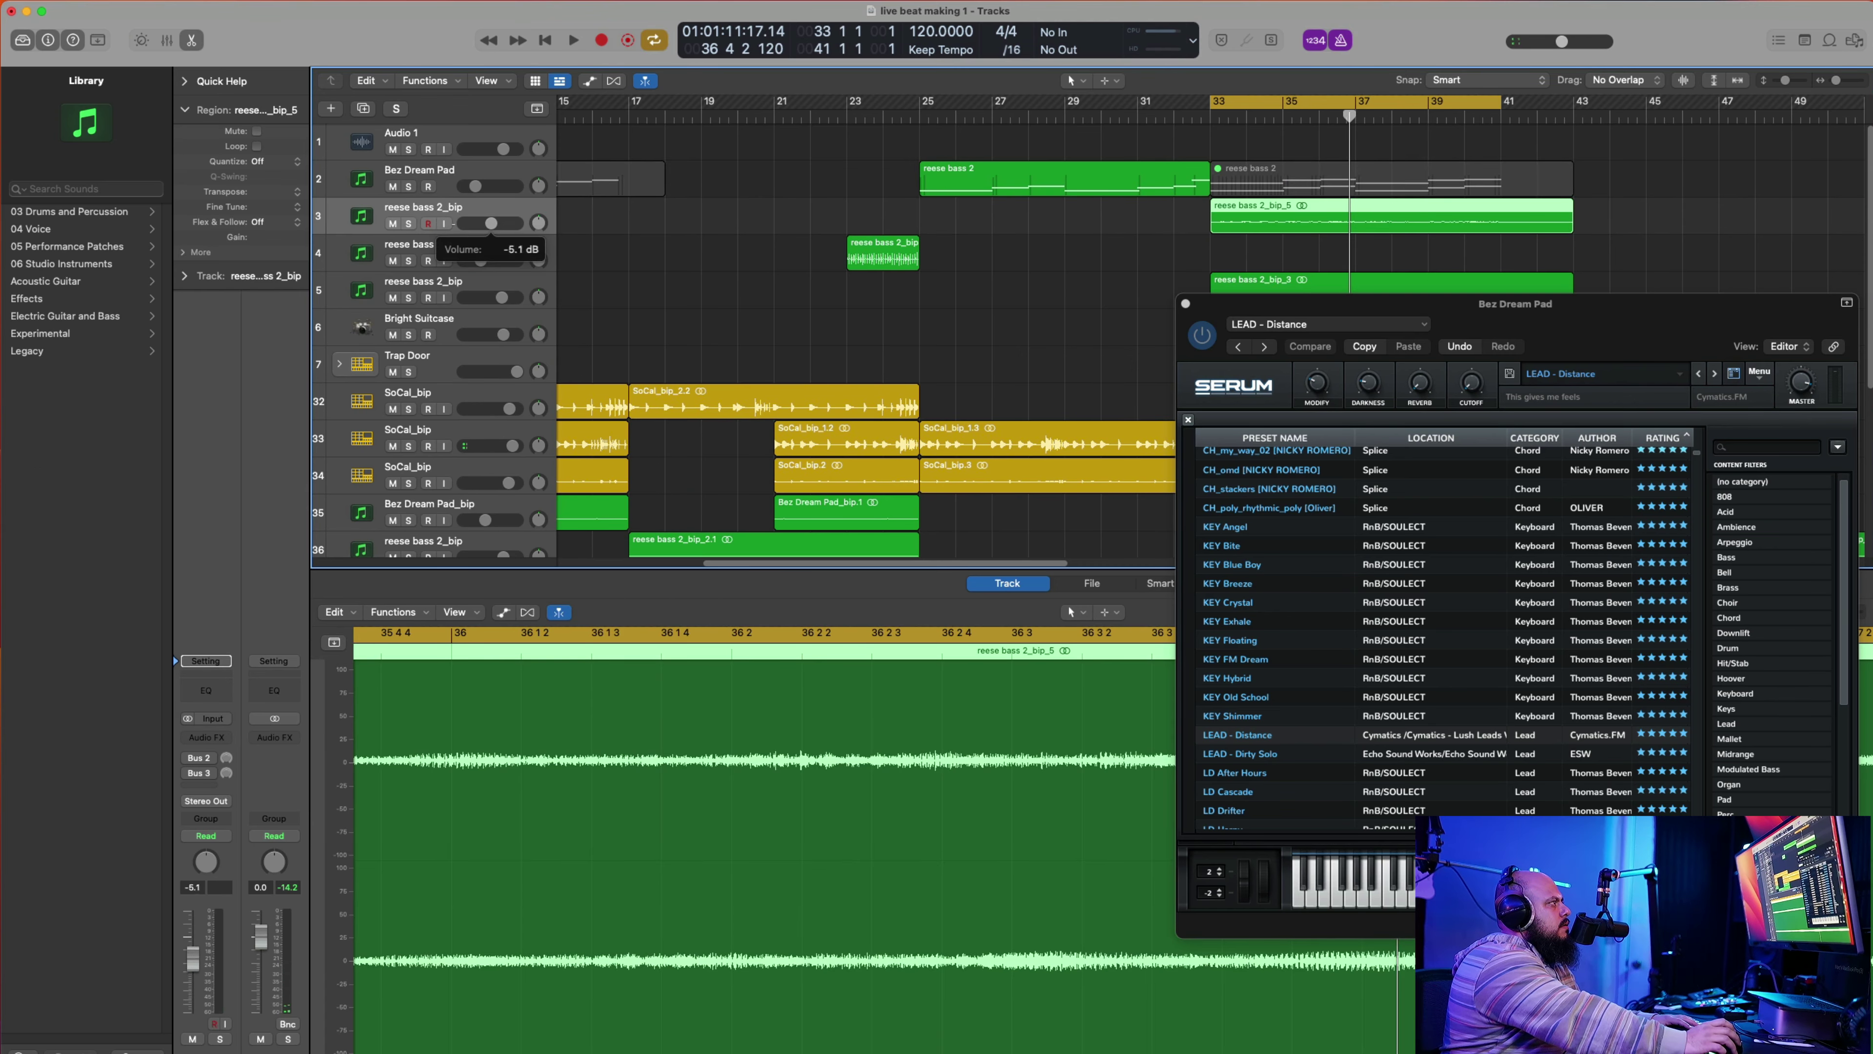
key("space")
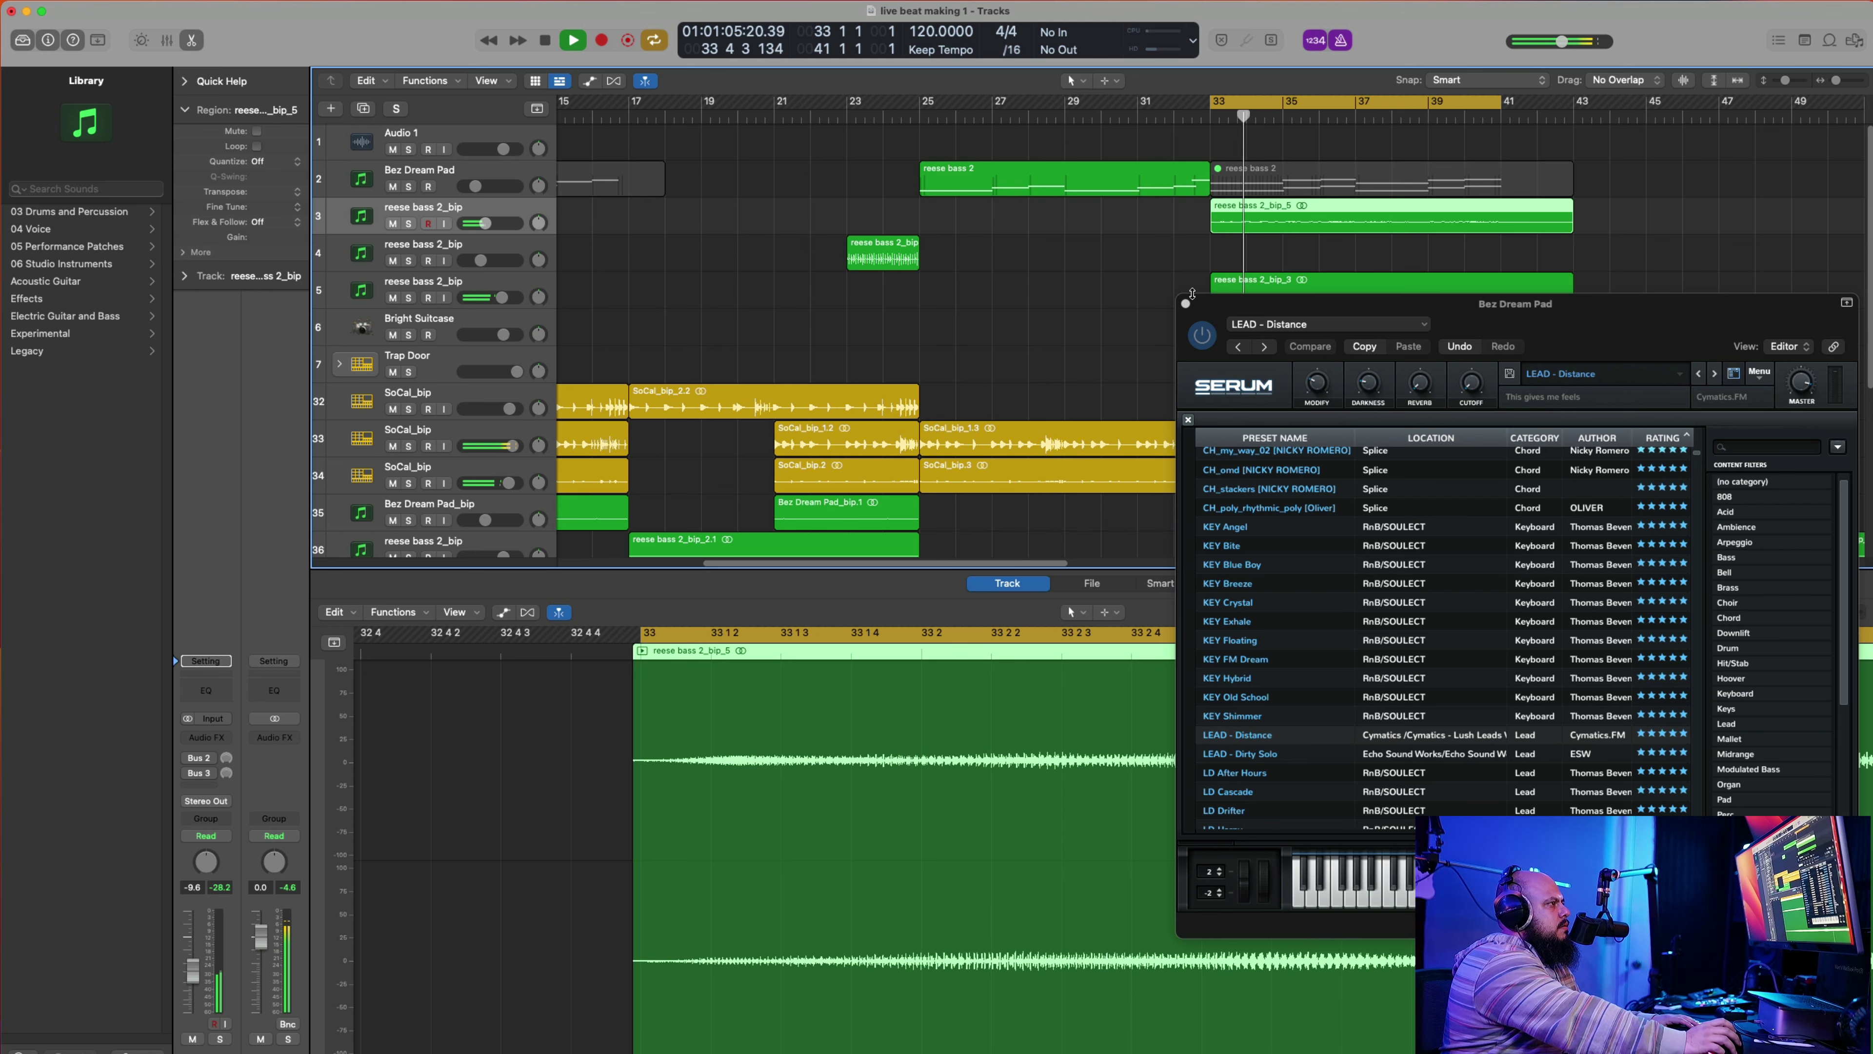
left_click(1185, 303)
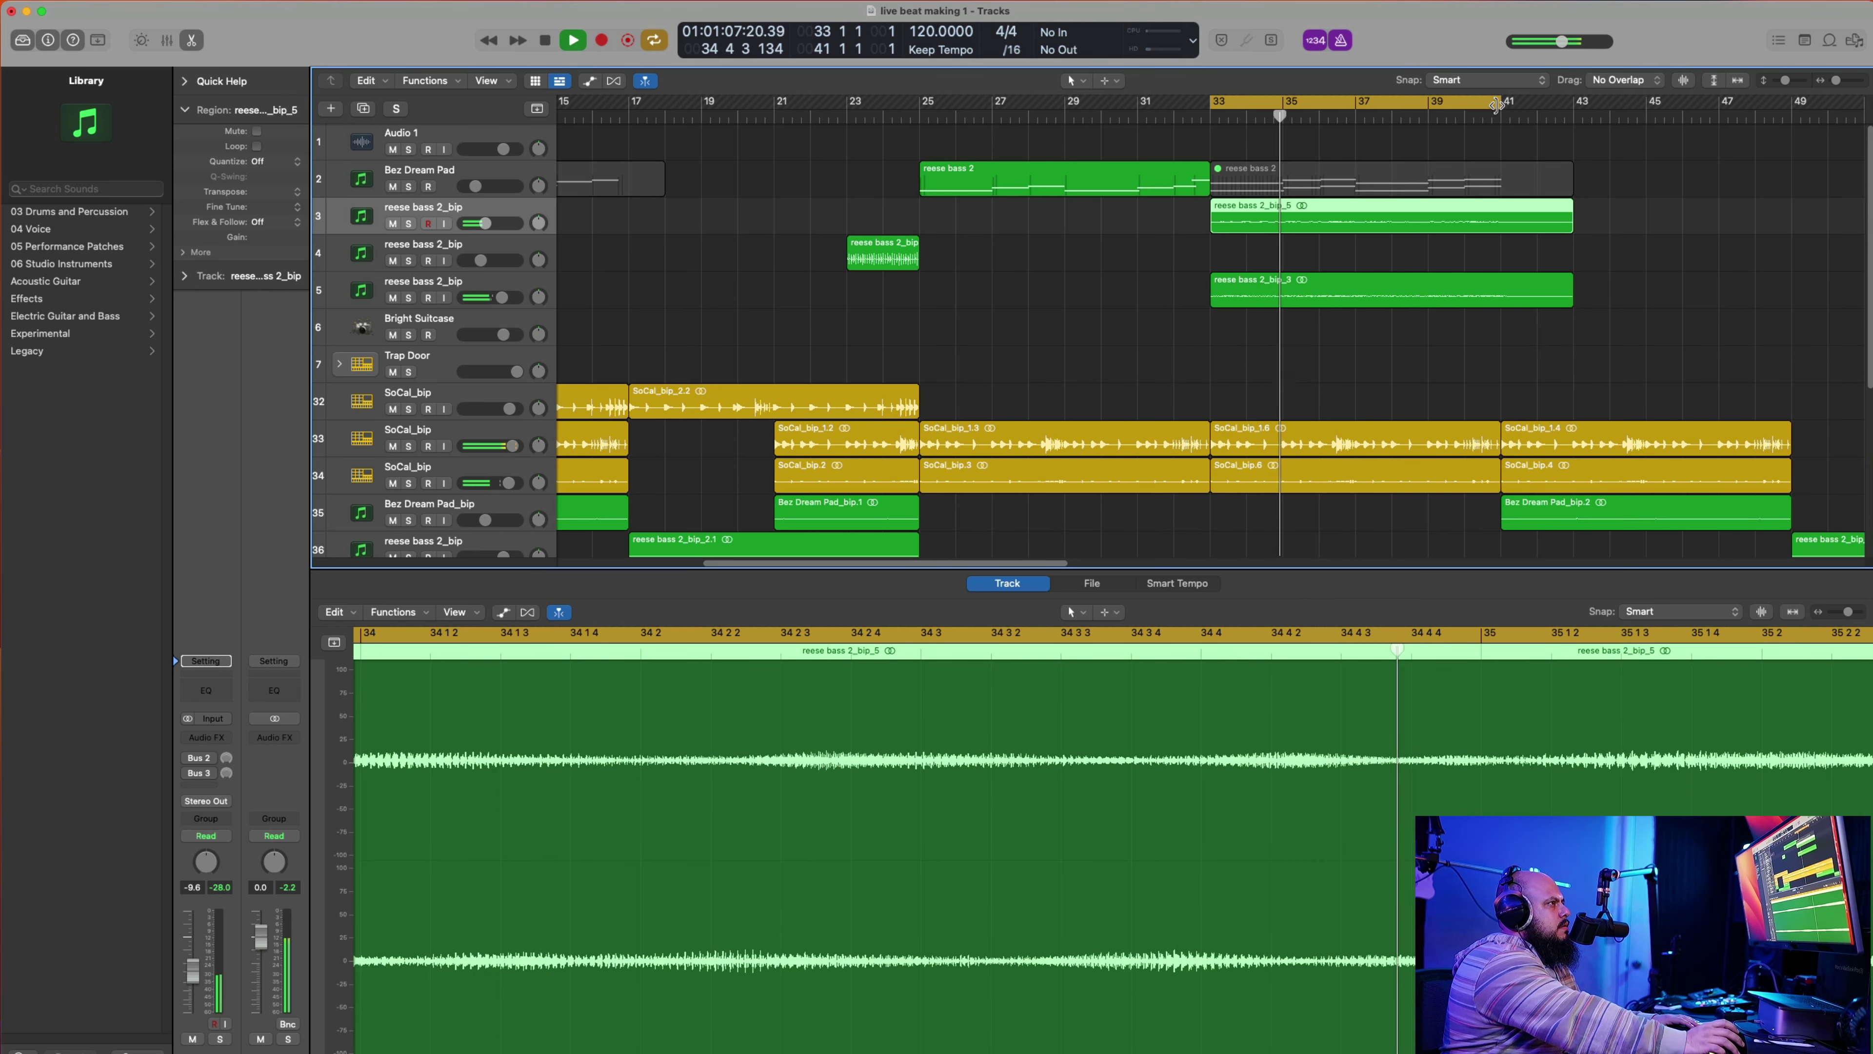
Step: Mute the reese bass 2 region at bar 25 and widen the cycle range to span bars 1 to 49 for playback
left_click_drag(1497, 104, 1792, 104)
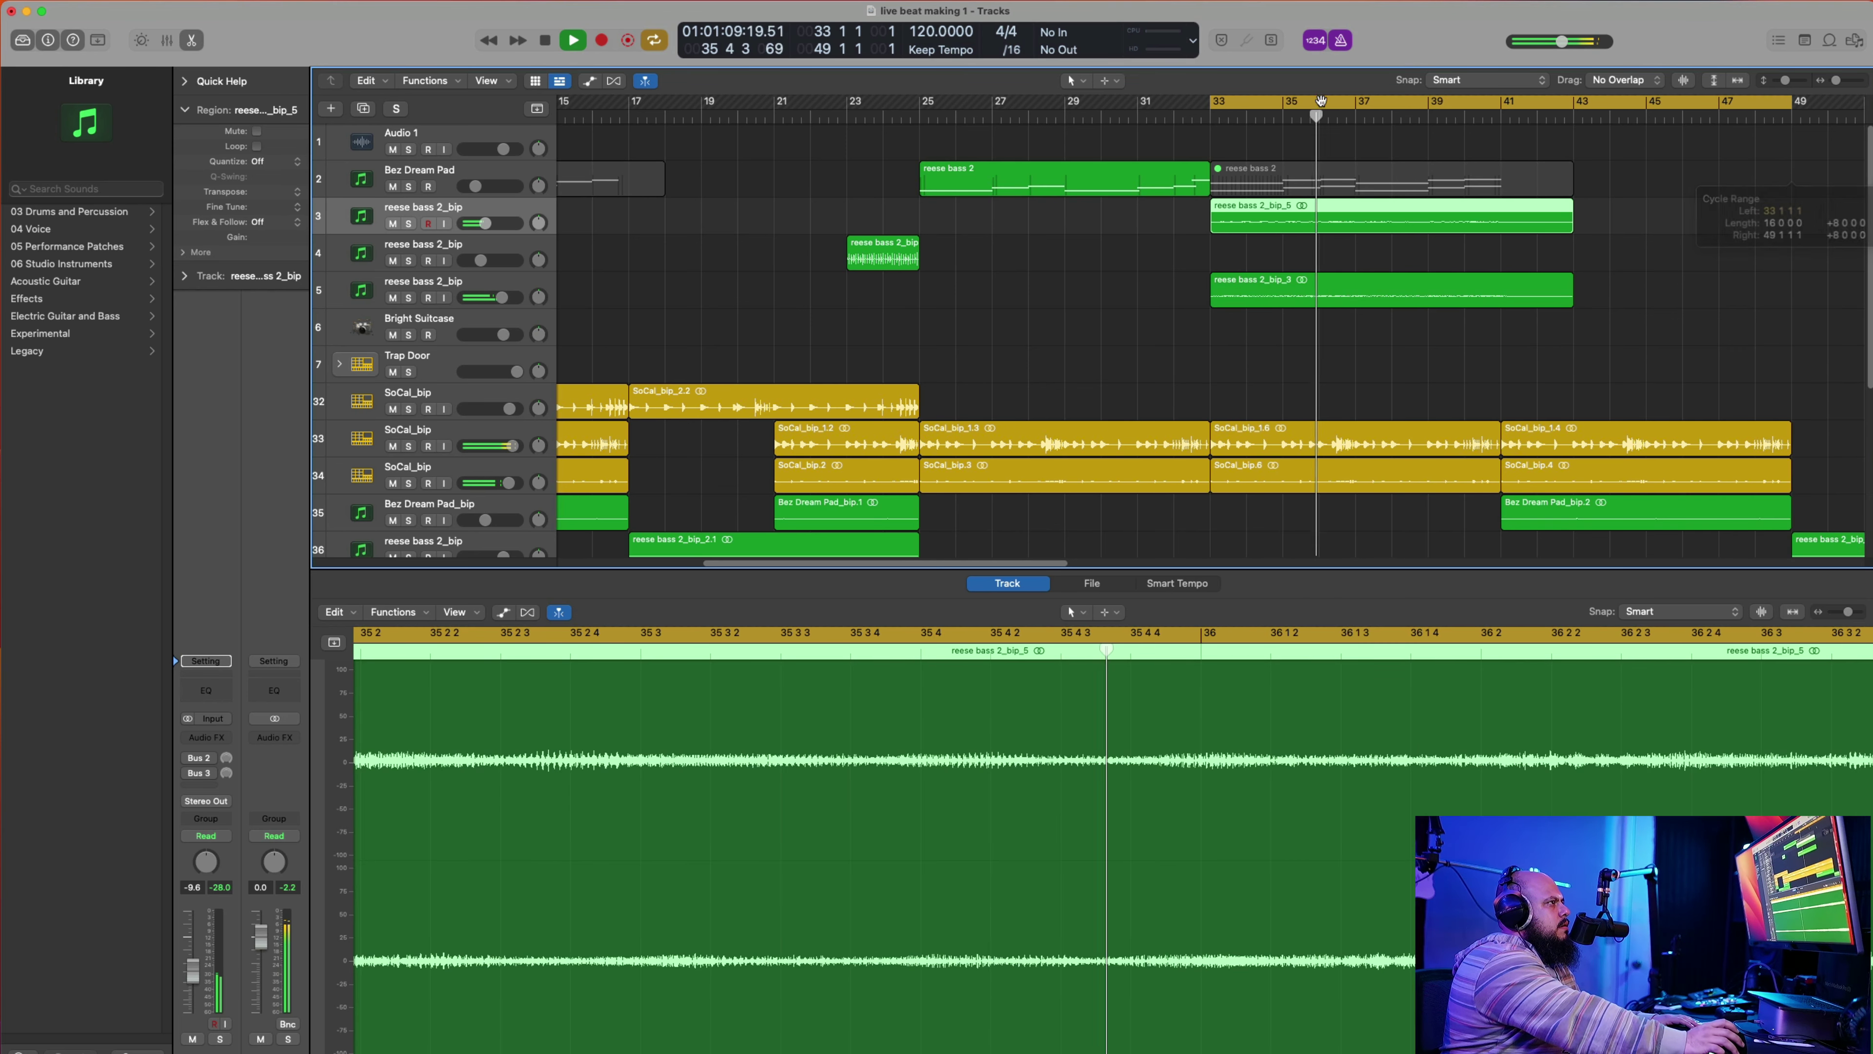
key("space")
left_click_drag(1213, 105, 221, 222)
right_click(1177, 175)
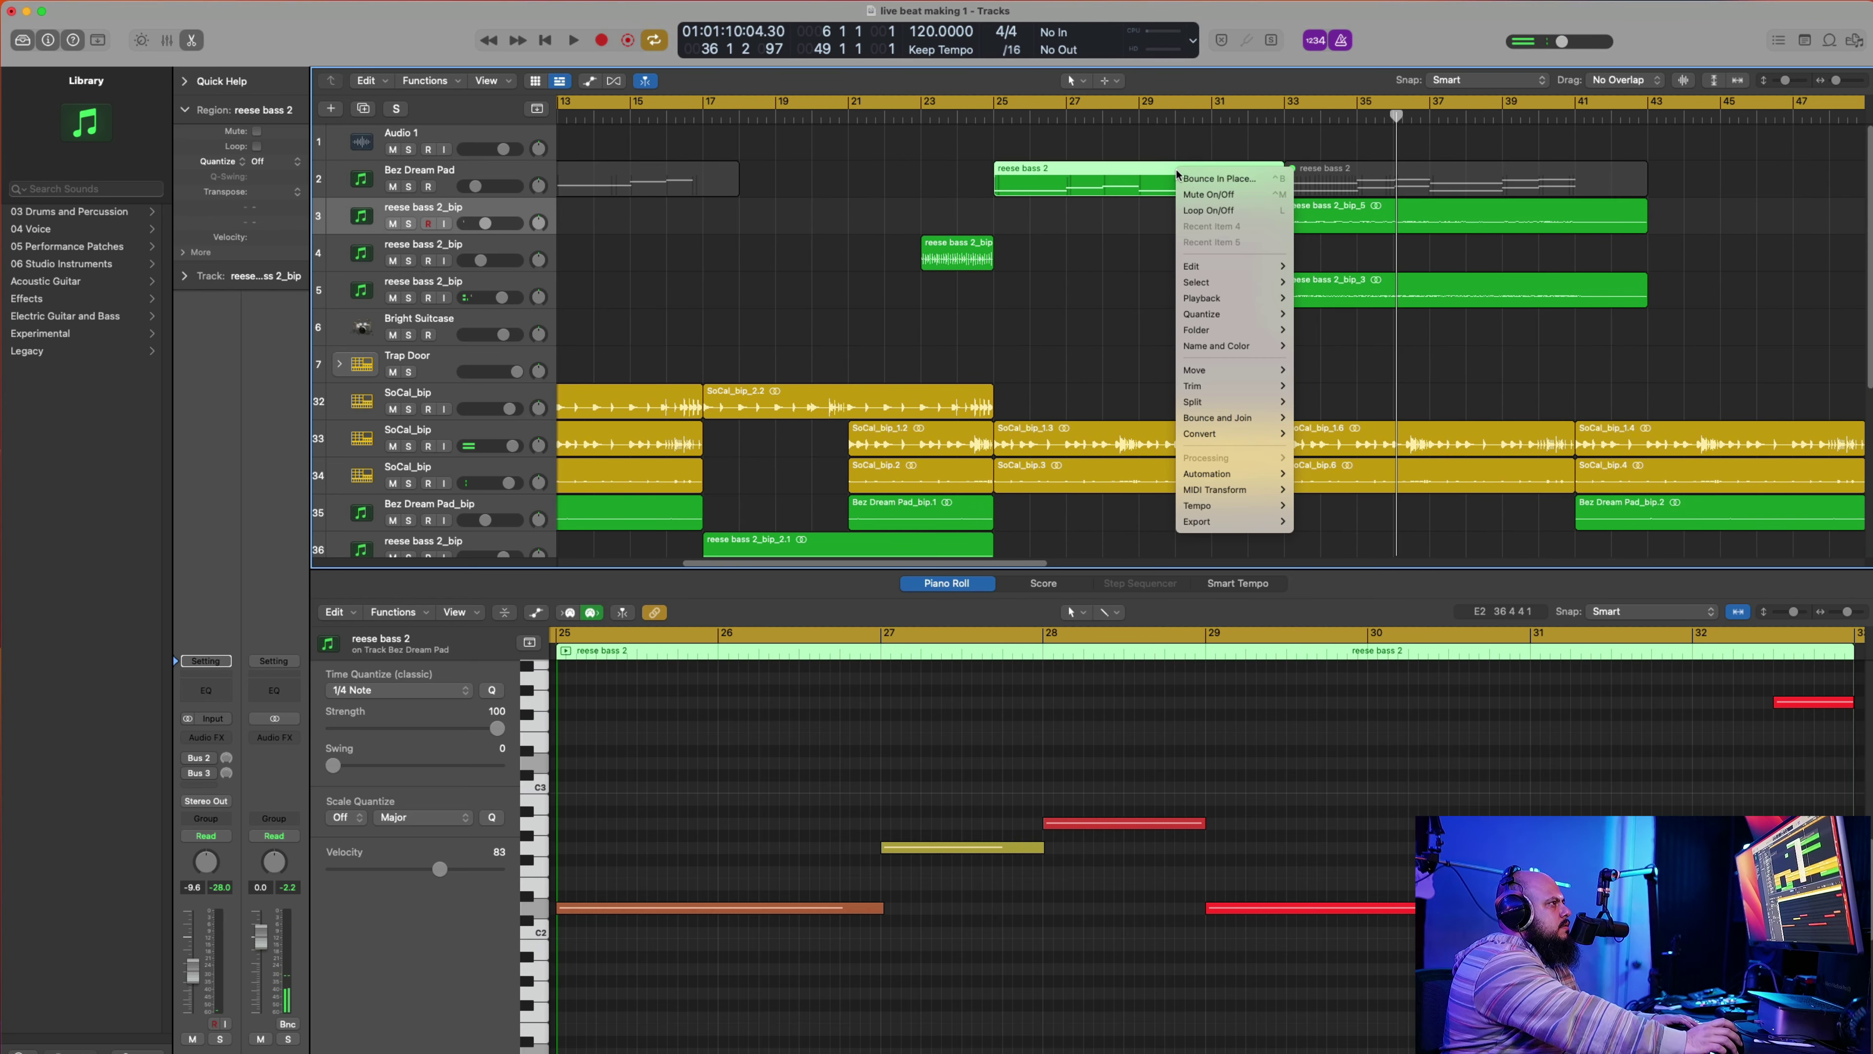
left_click(1198, 194)
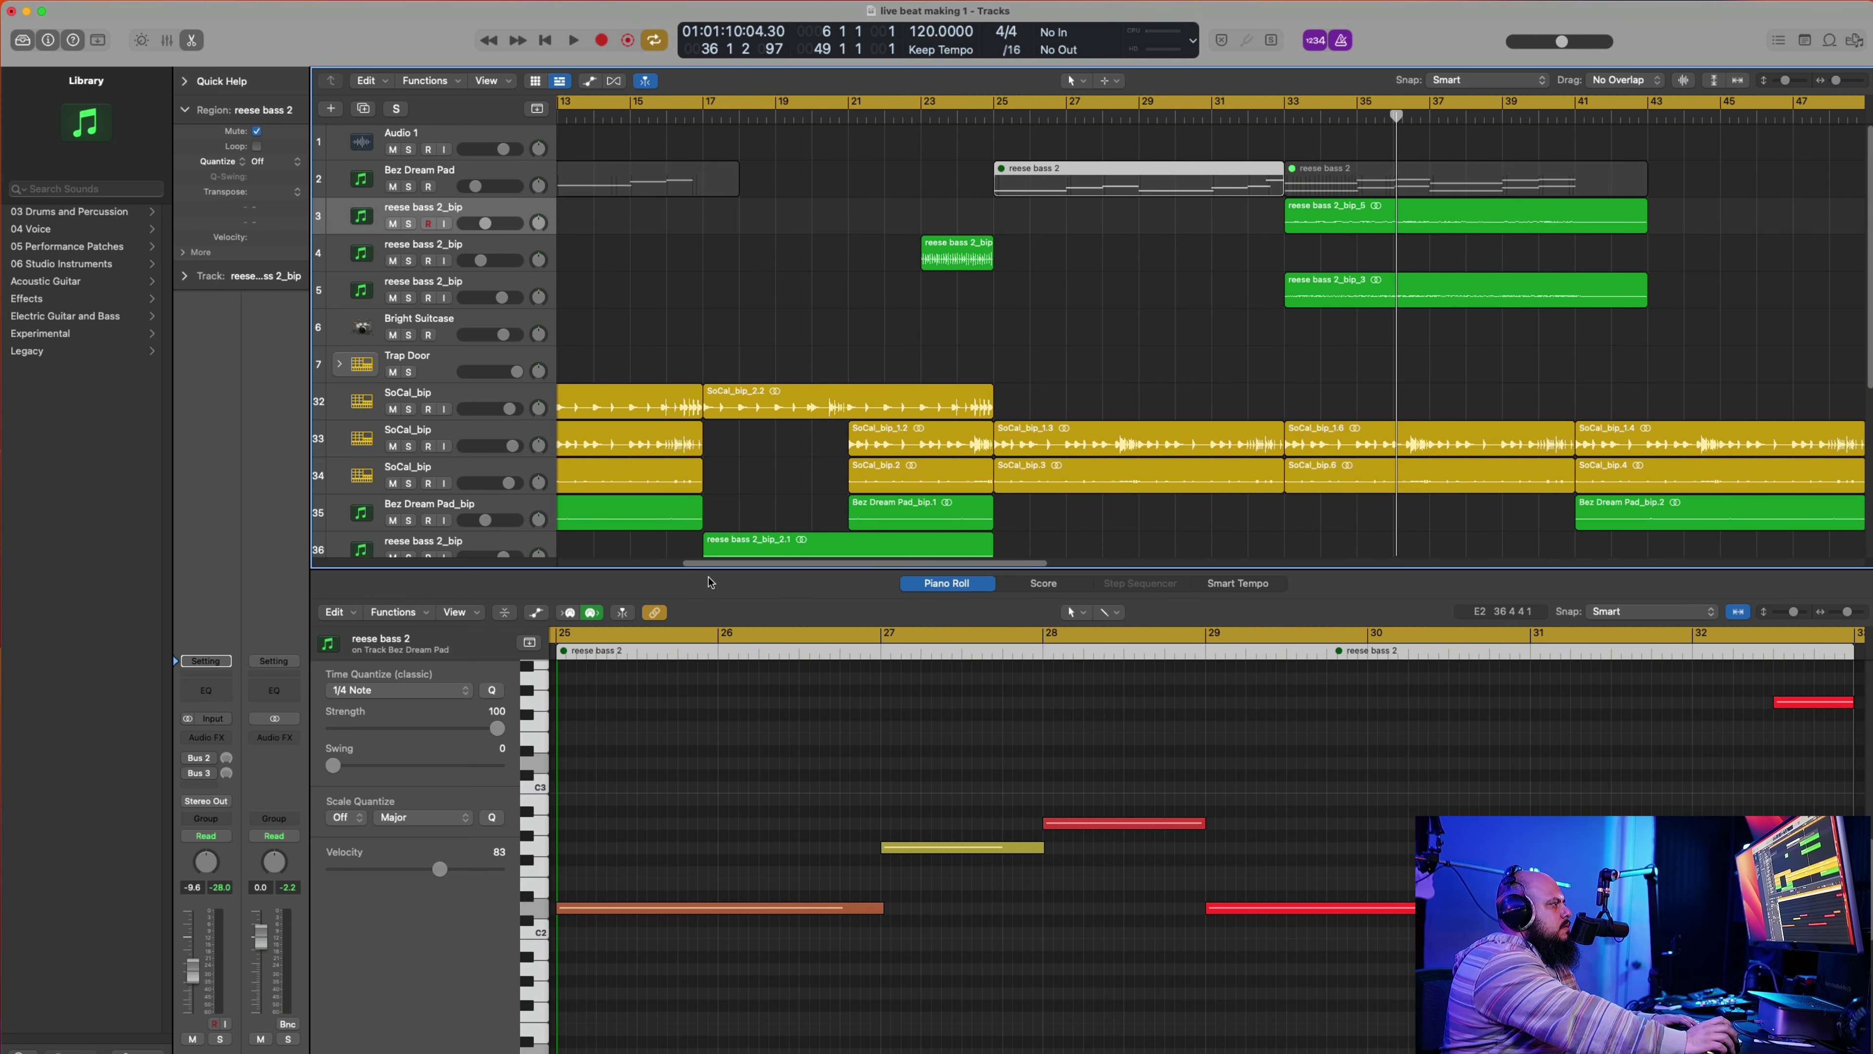
scroll(717, 568, "left", 10)
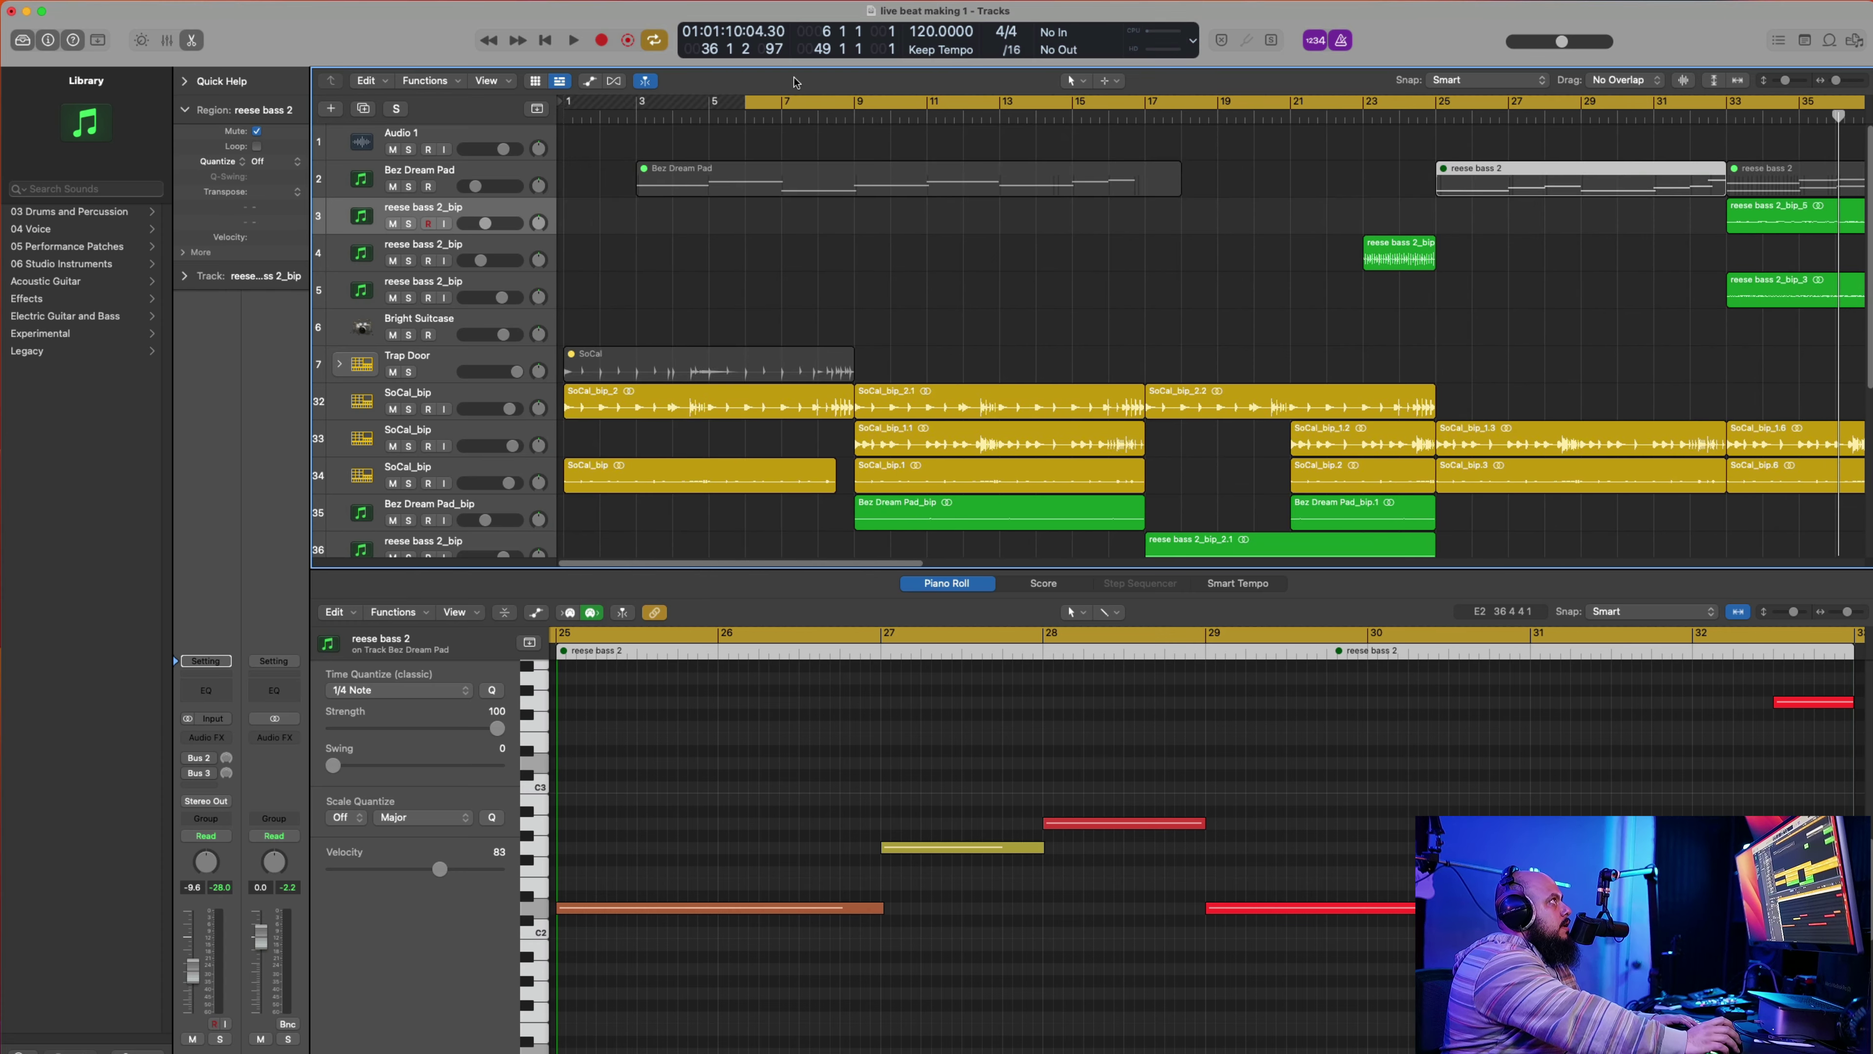
left_click_drag(748, 108, 531, 122)
key("space")
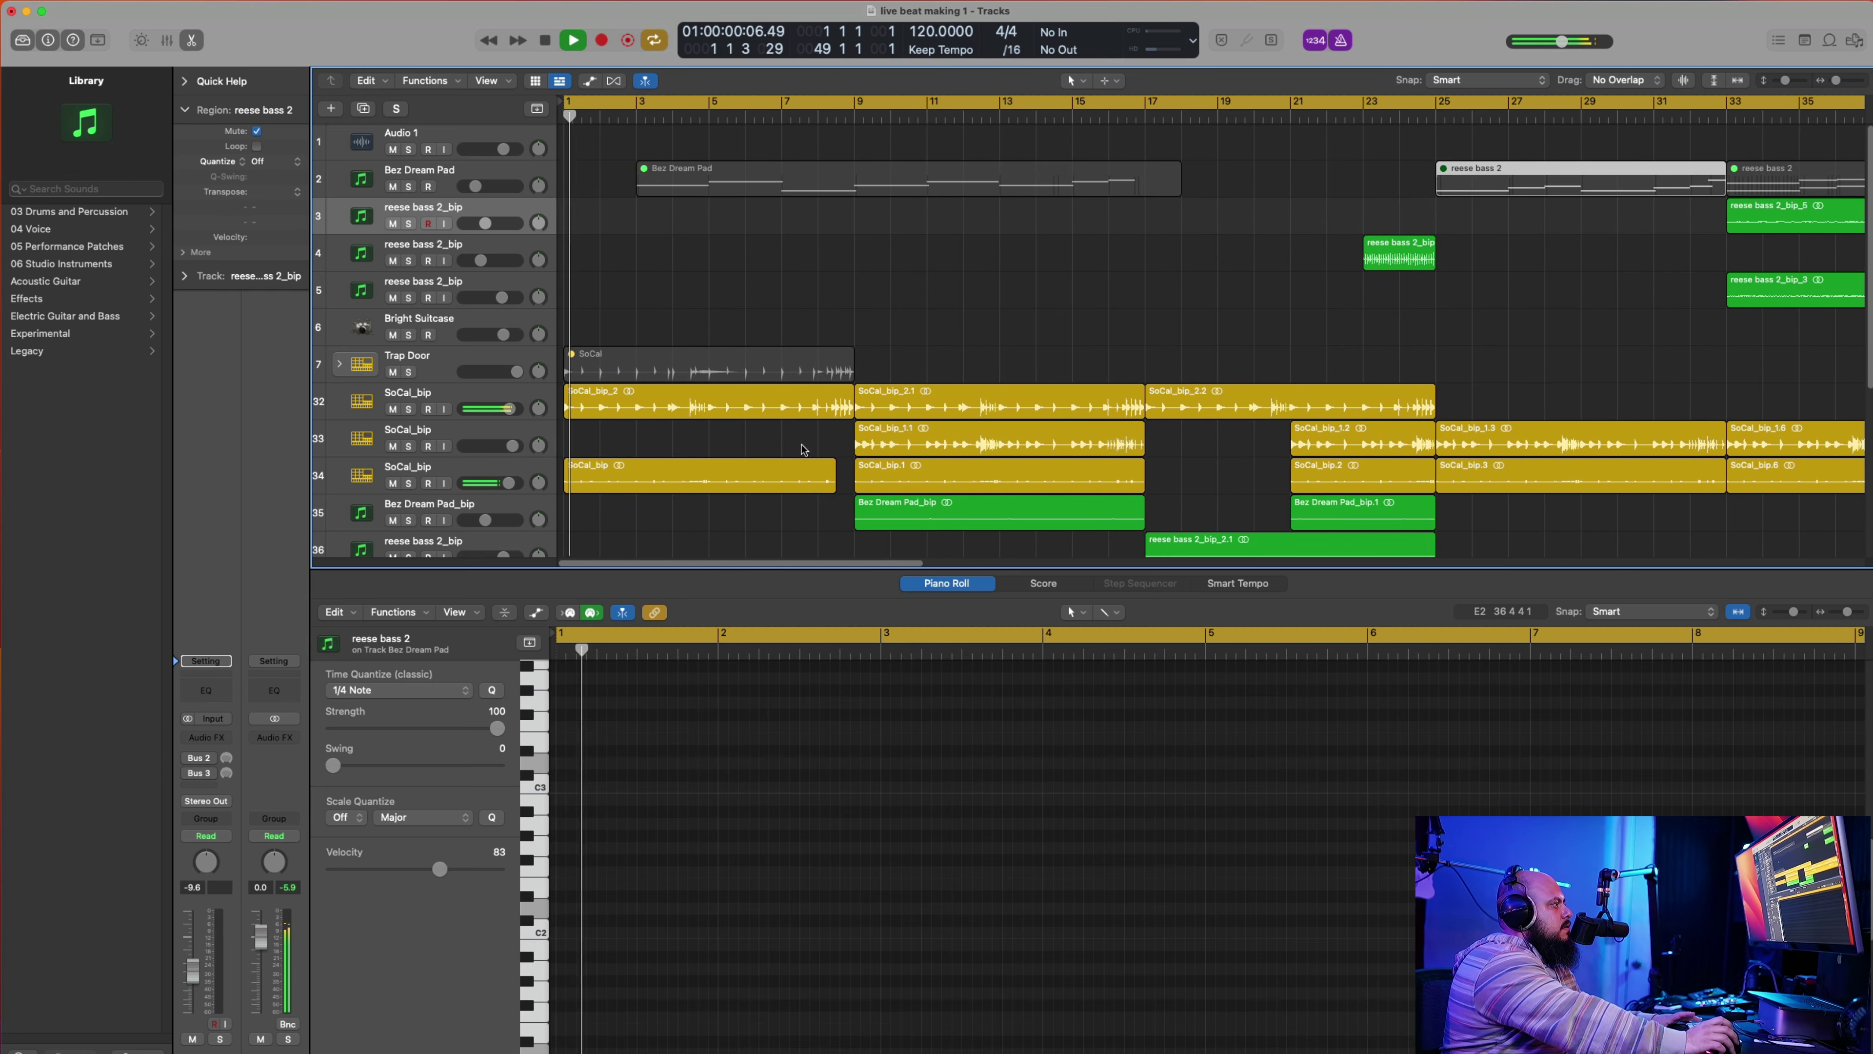
Step: Extend the end of the cycle range to bar 57 and enlarge the tracks area to show the tracks down to 41
left_click_drag(713, 570, 1073, 567)
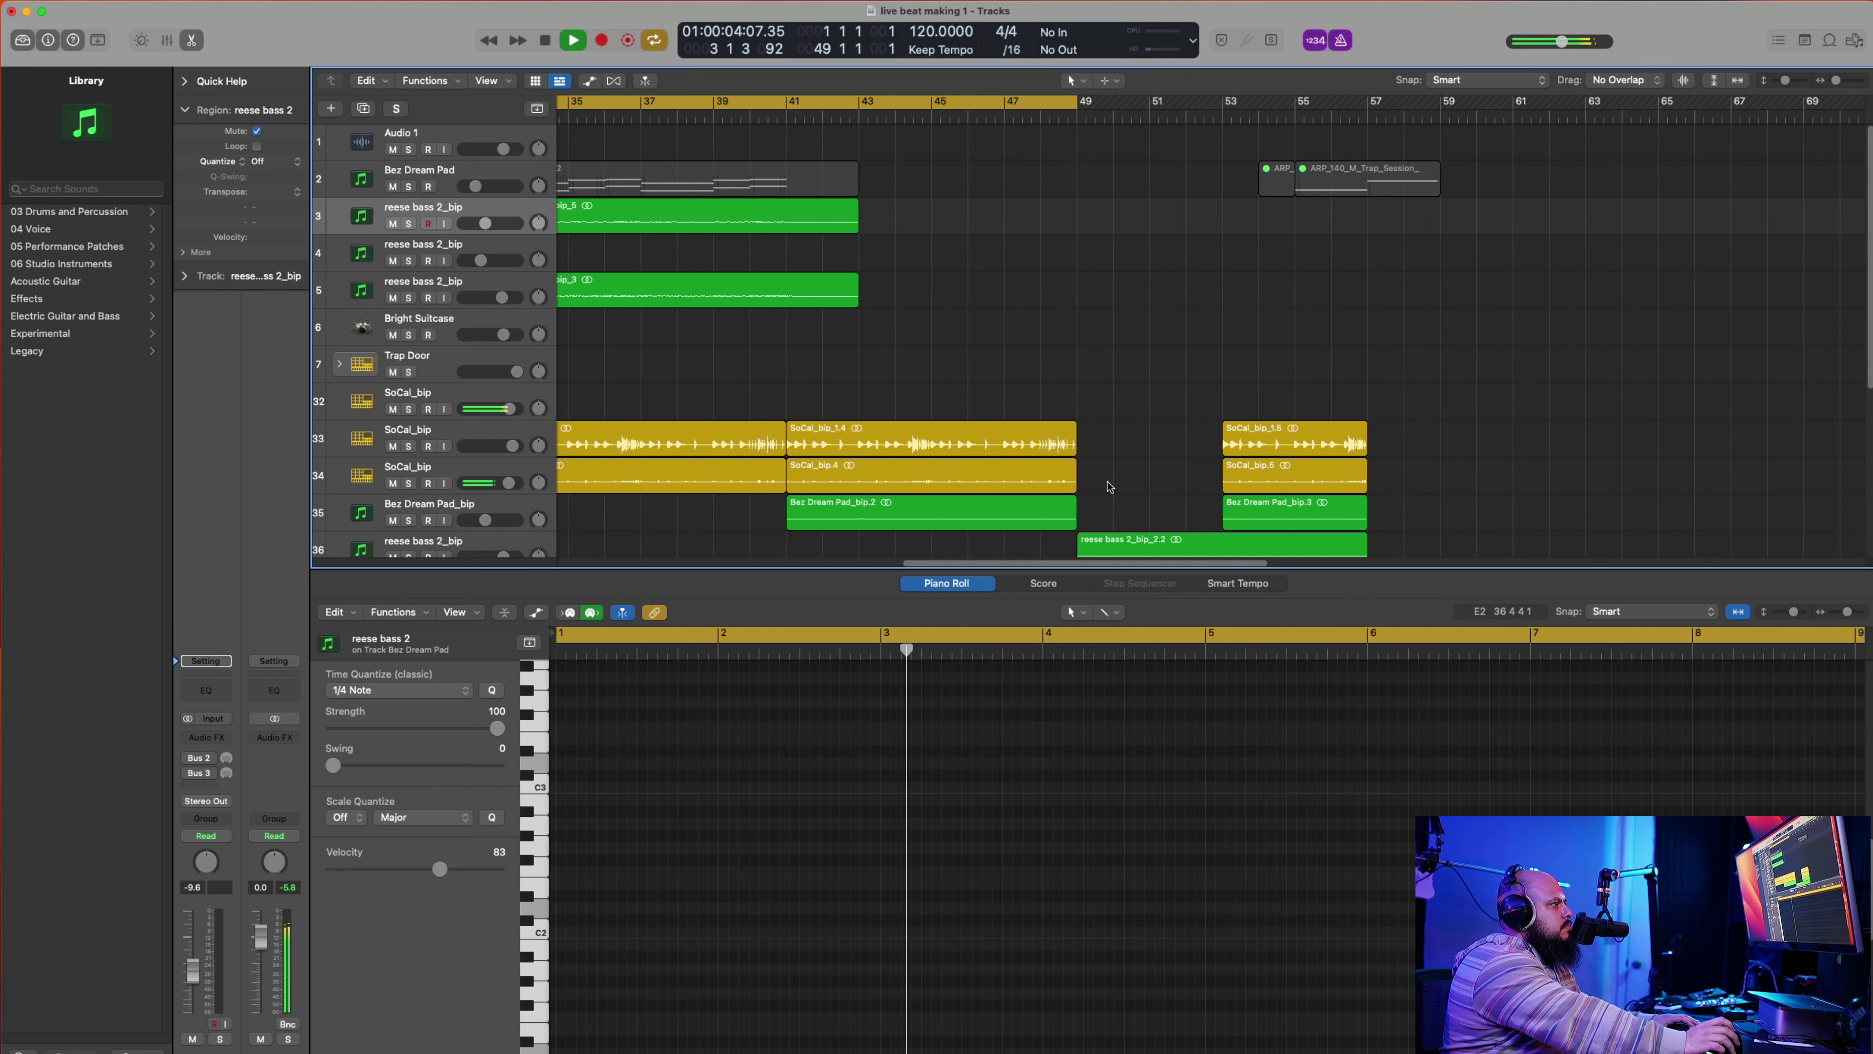
left_click_drag(1080, 111, 1362, 179)
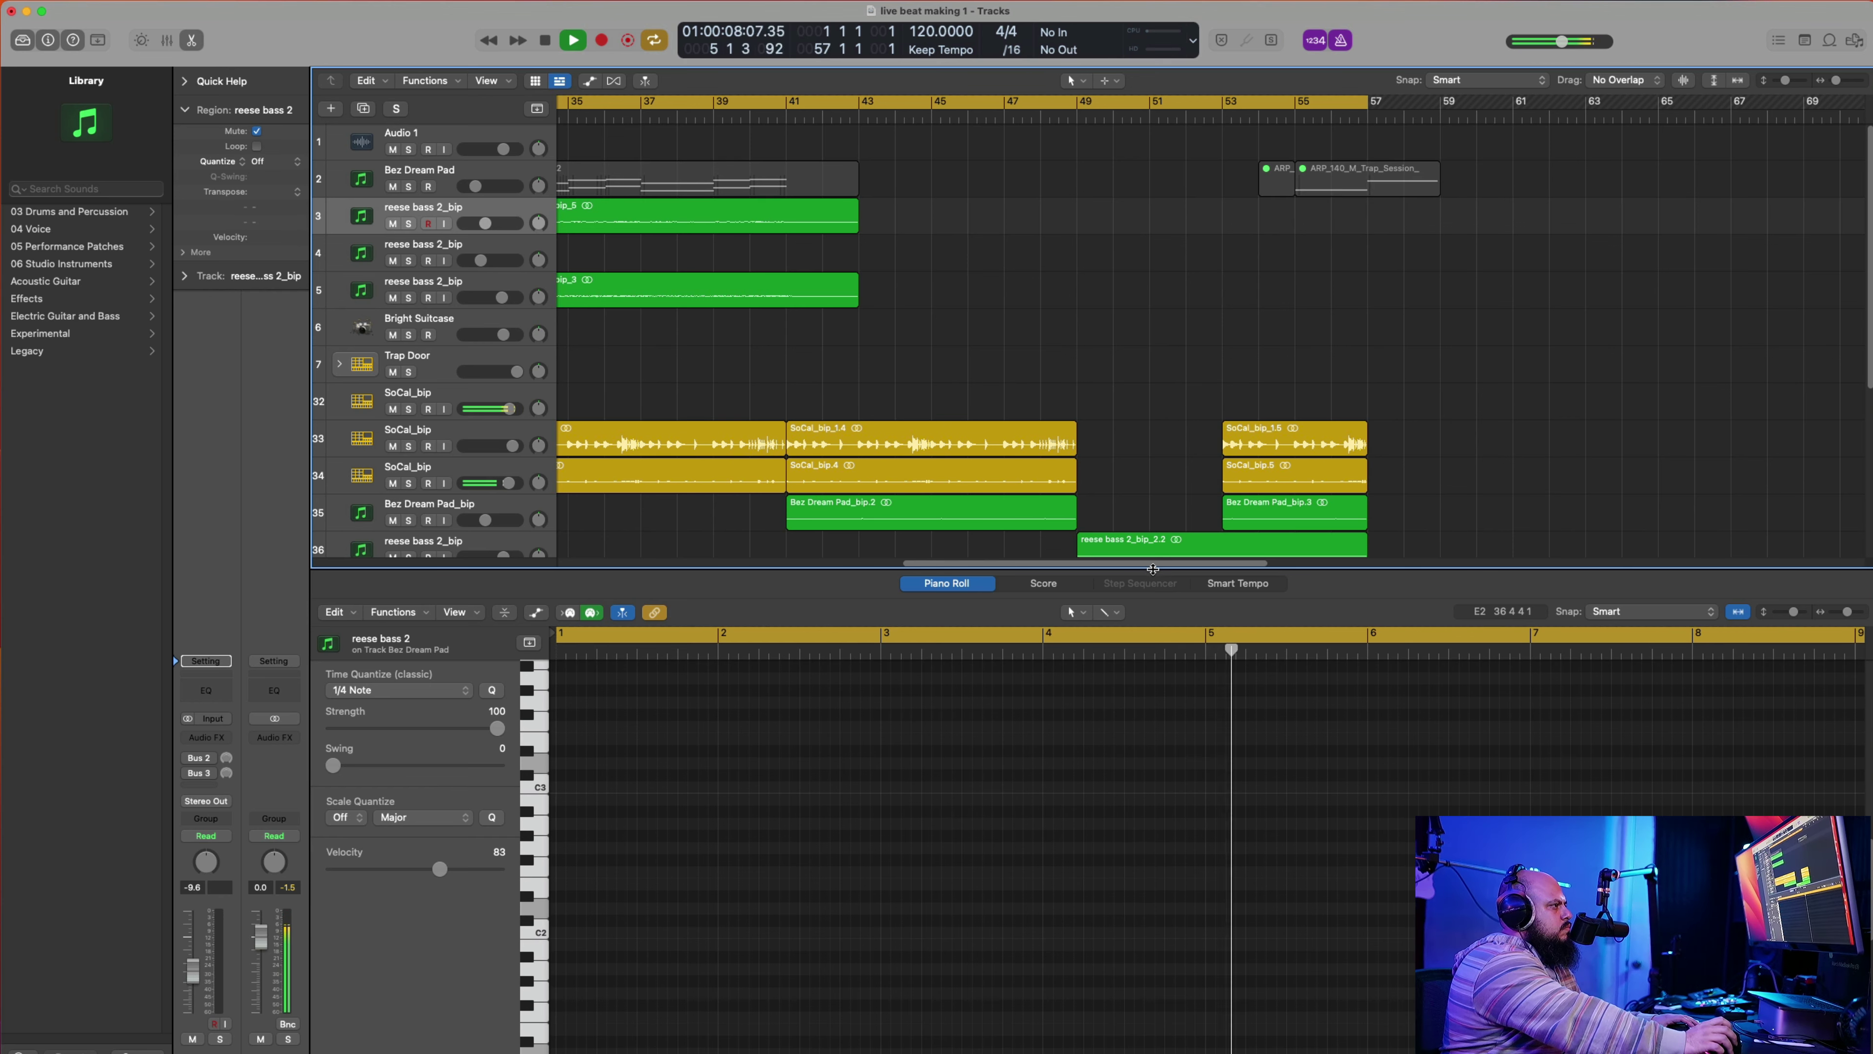
left_click_drag(750, 570, 752, 836)
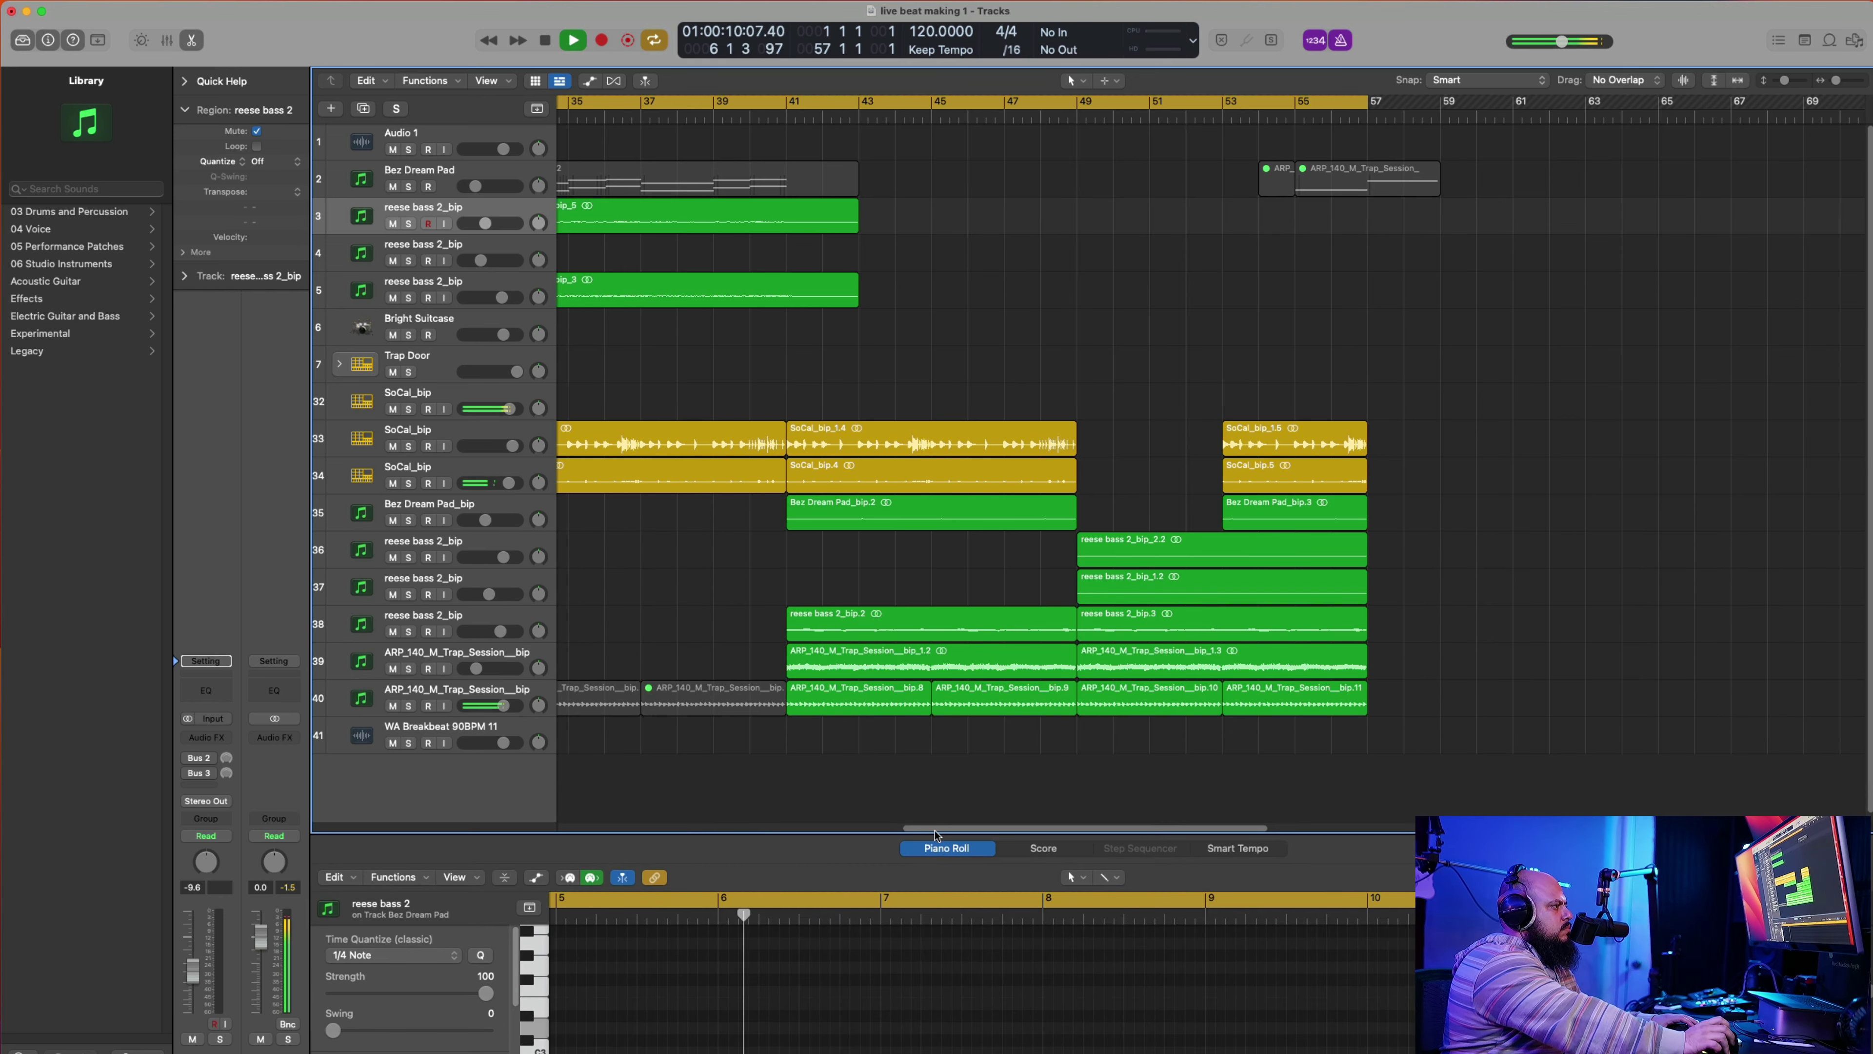
Step: Lower the volume of the reese bass 2_bip layer on track 38 while the section from bar 9 plays
left_click_drag(928, 829, 611, 850)
left_click_drag(990, 319, 1340, 404)
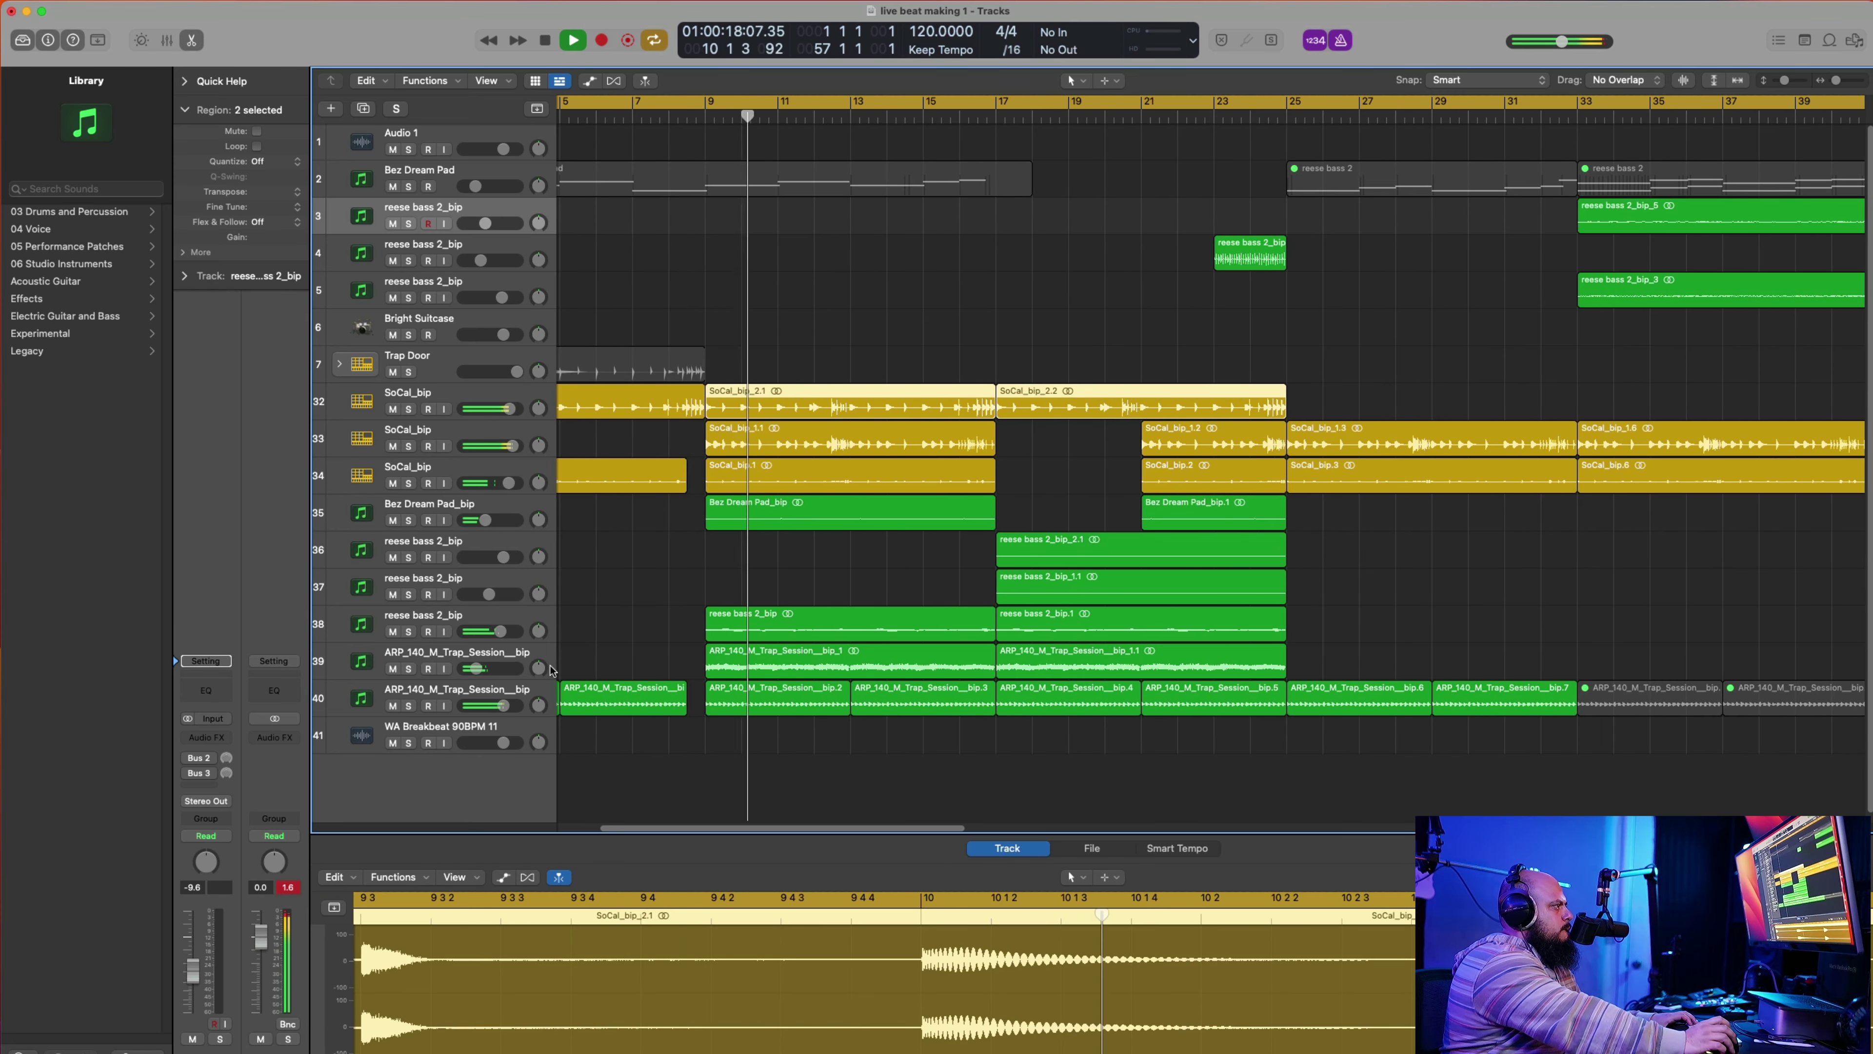
left_click_drag(511, 636, 482, 629)
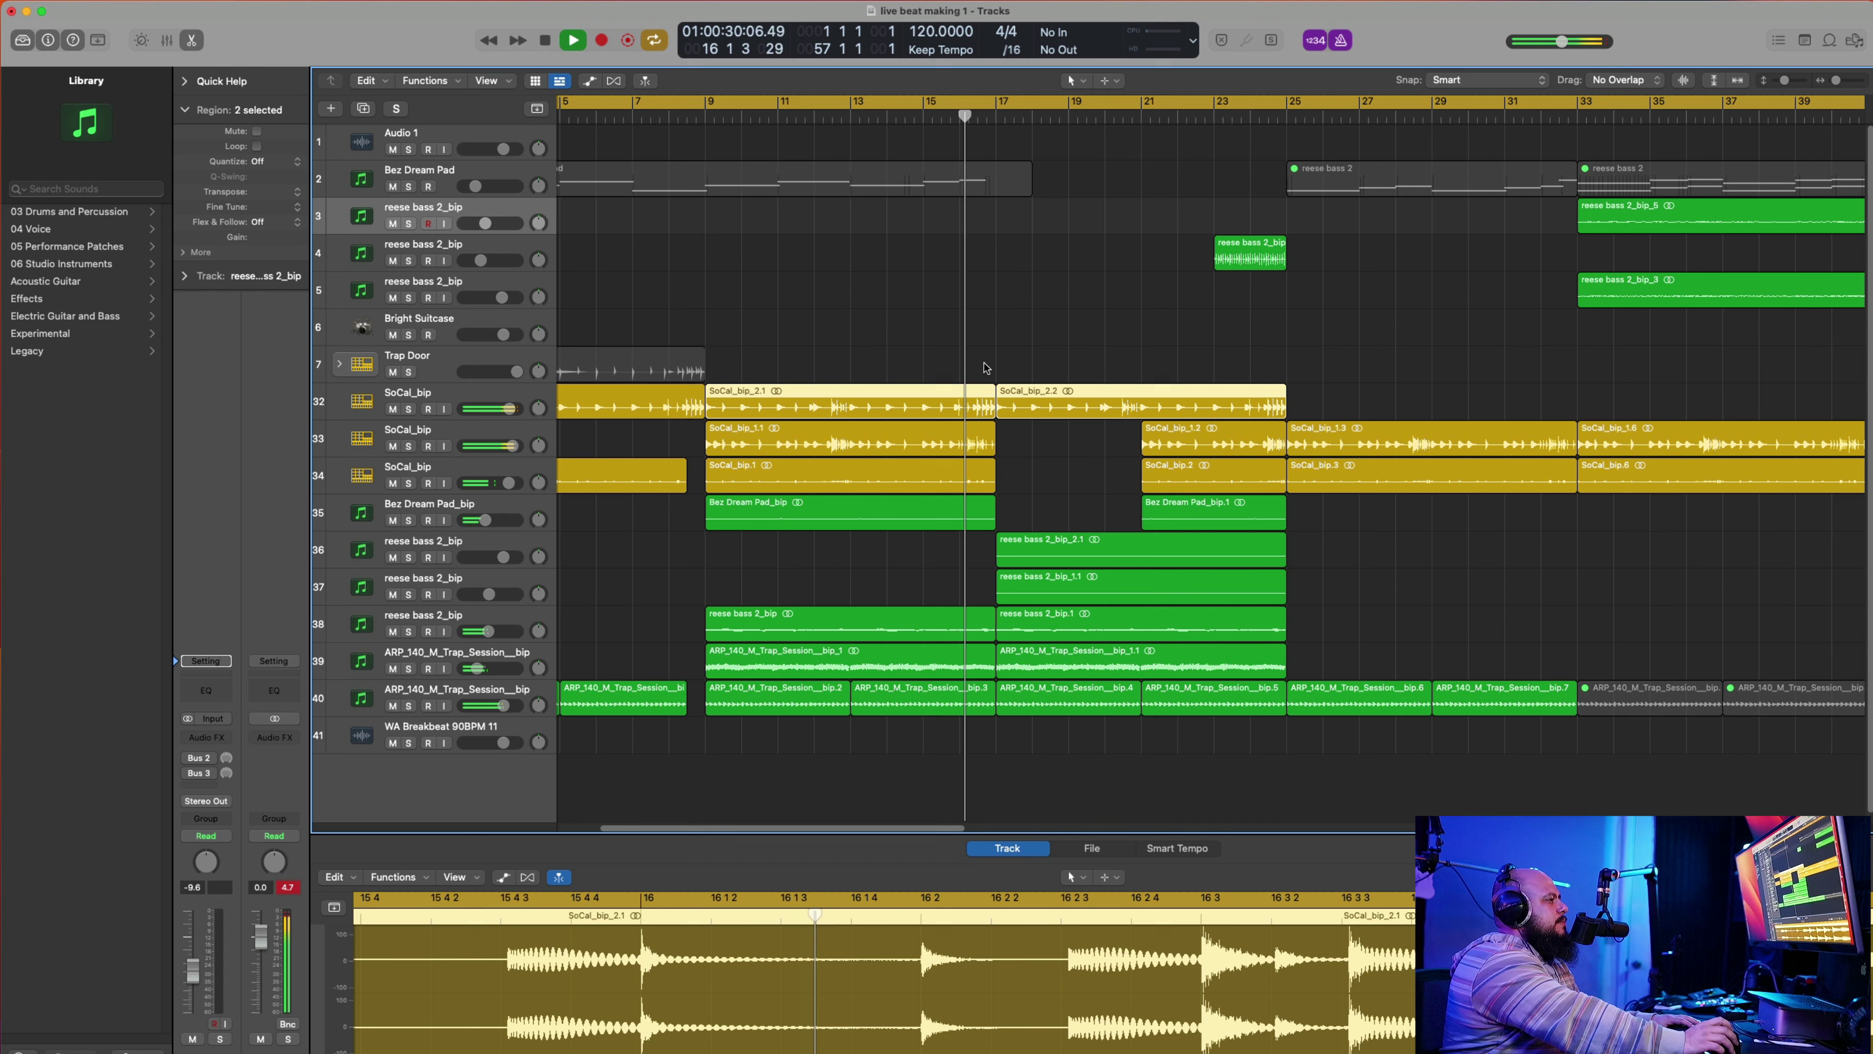
Step: Copy the SoCal_bip_2.1 and SoCal_bip_2.2 regions on track 32 from bars 9 and 17 to bars 41 and 49
key("space")
left_click_drag(924, 363, 1246, 404)
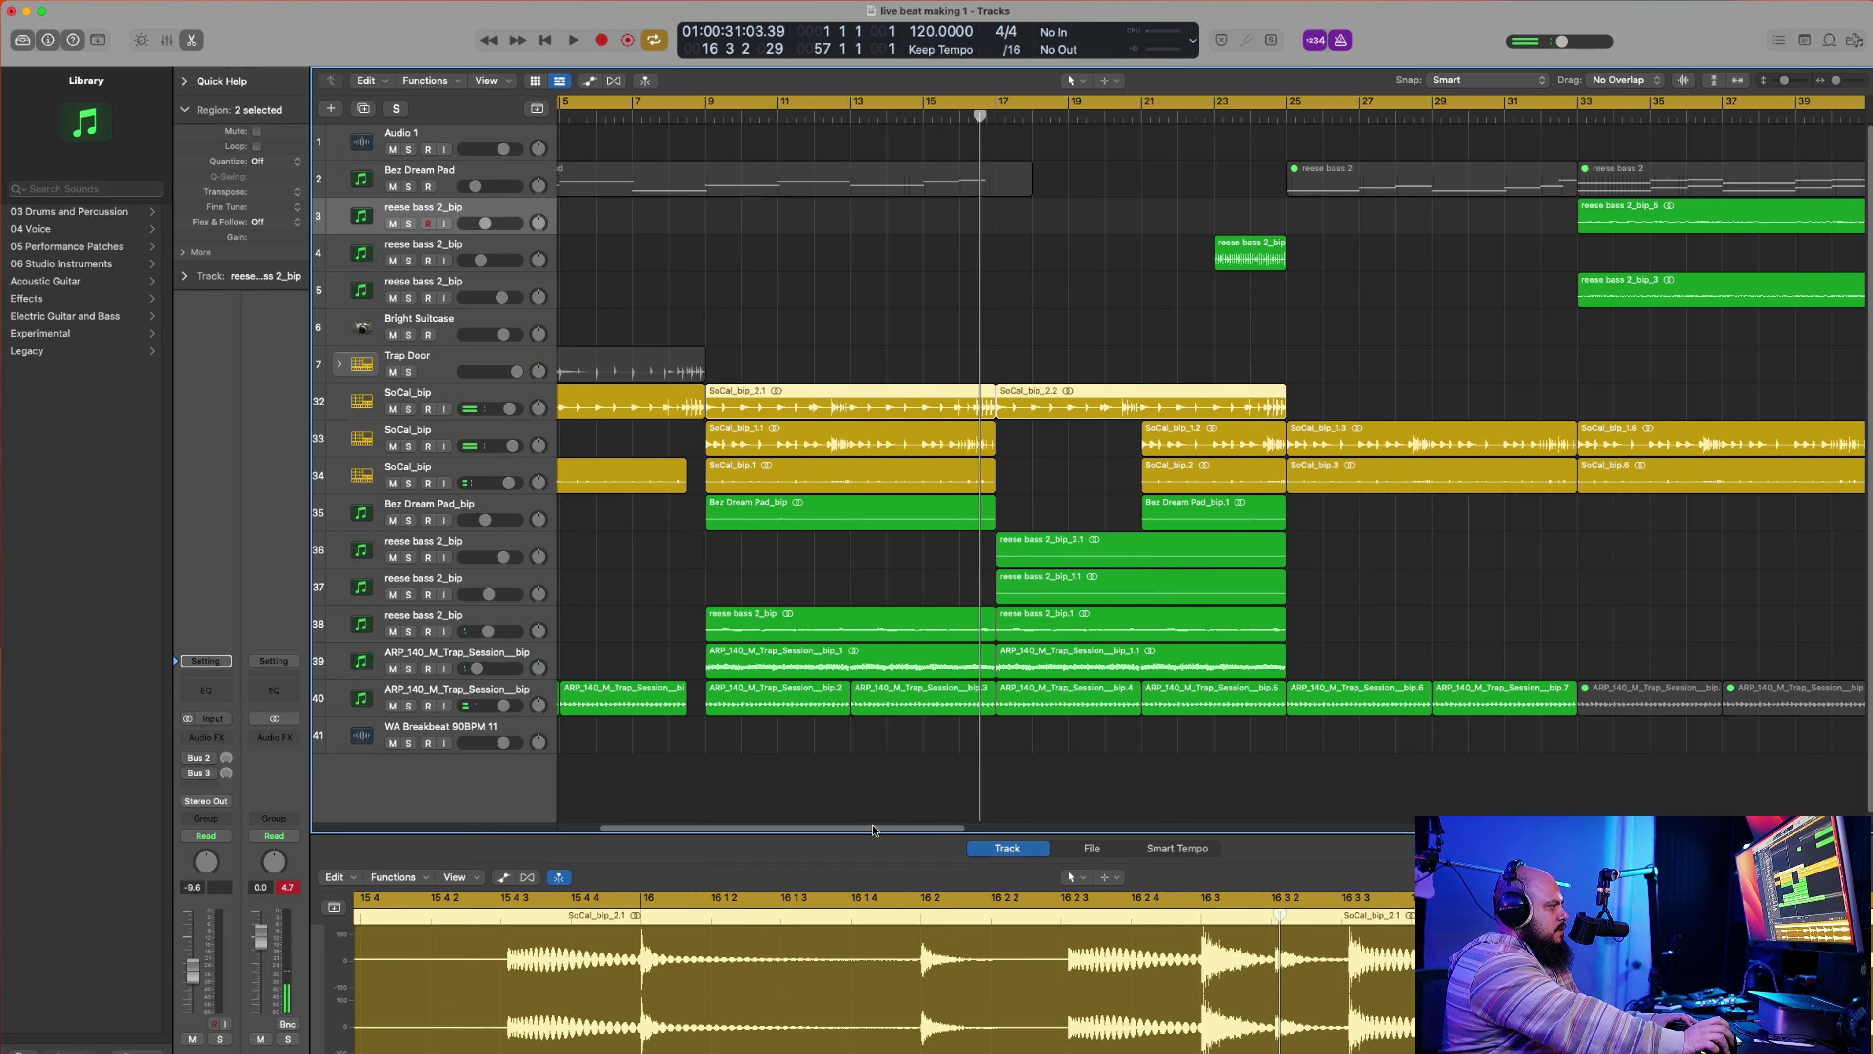
left_click_drag(872, 831, 1042, 810)
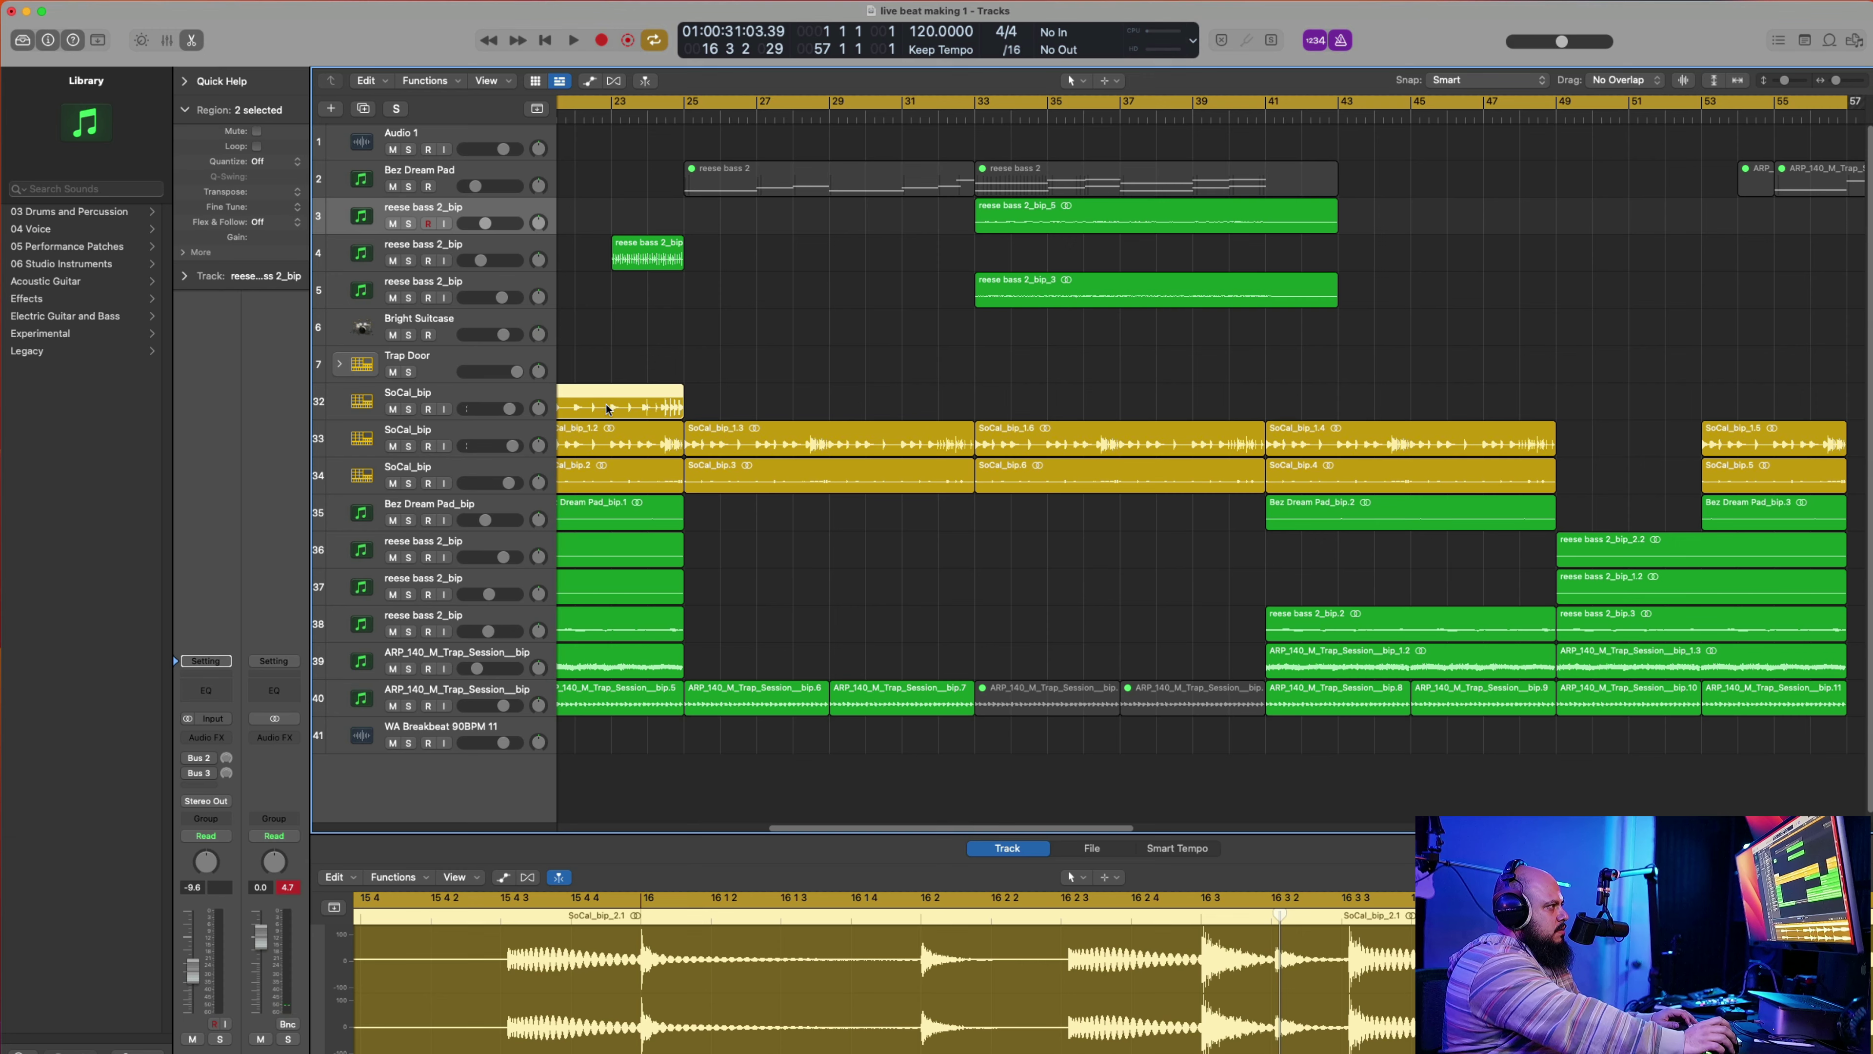
left_click_drag(609, 409, 1523, 373)
left_click_drag(1694, 393, 1785, 394)
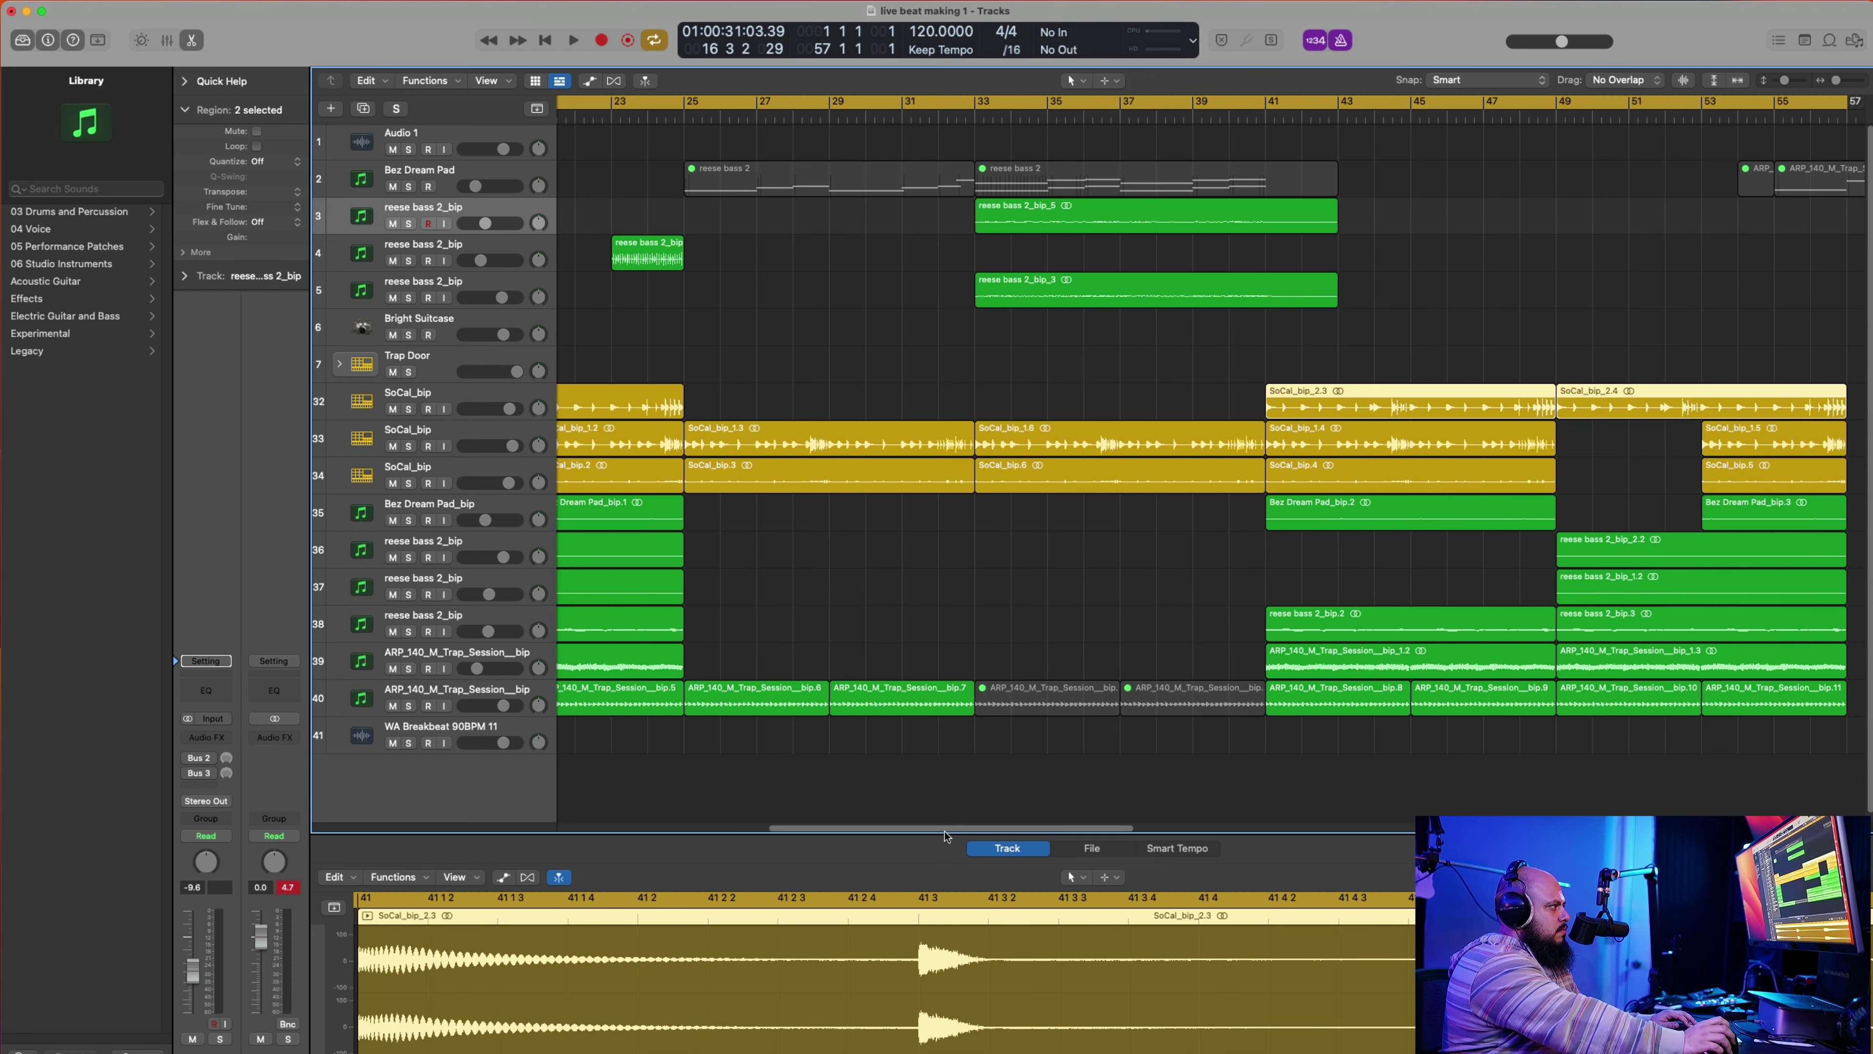
Step: Review the arrangement from bar 1 to its end and place the playhead at bar 56, beat 3
left_click_drag(945, 829, 741, 825)
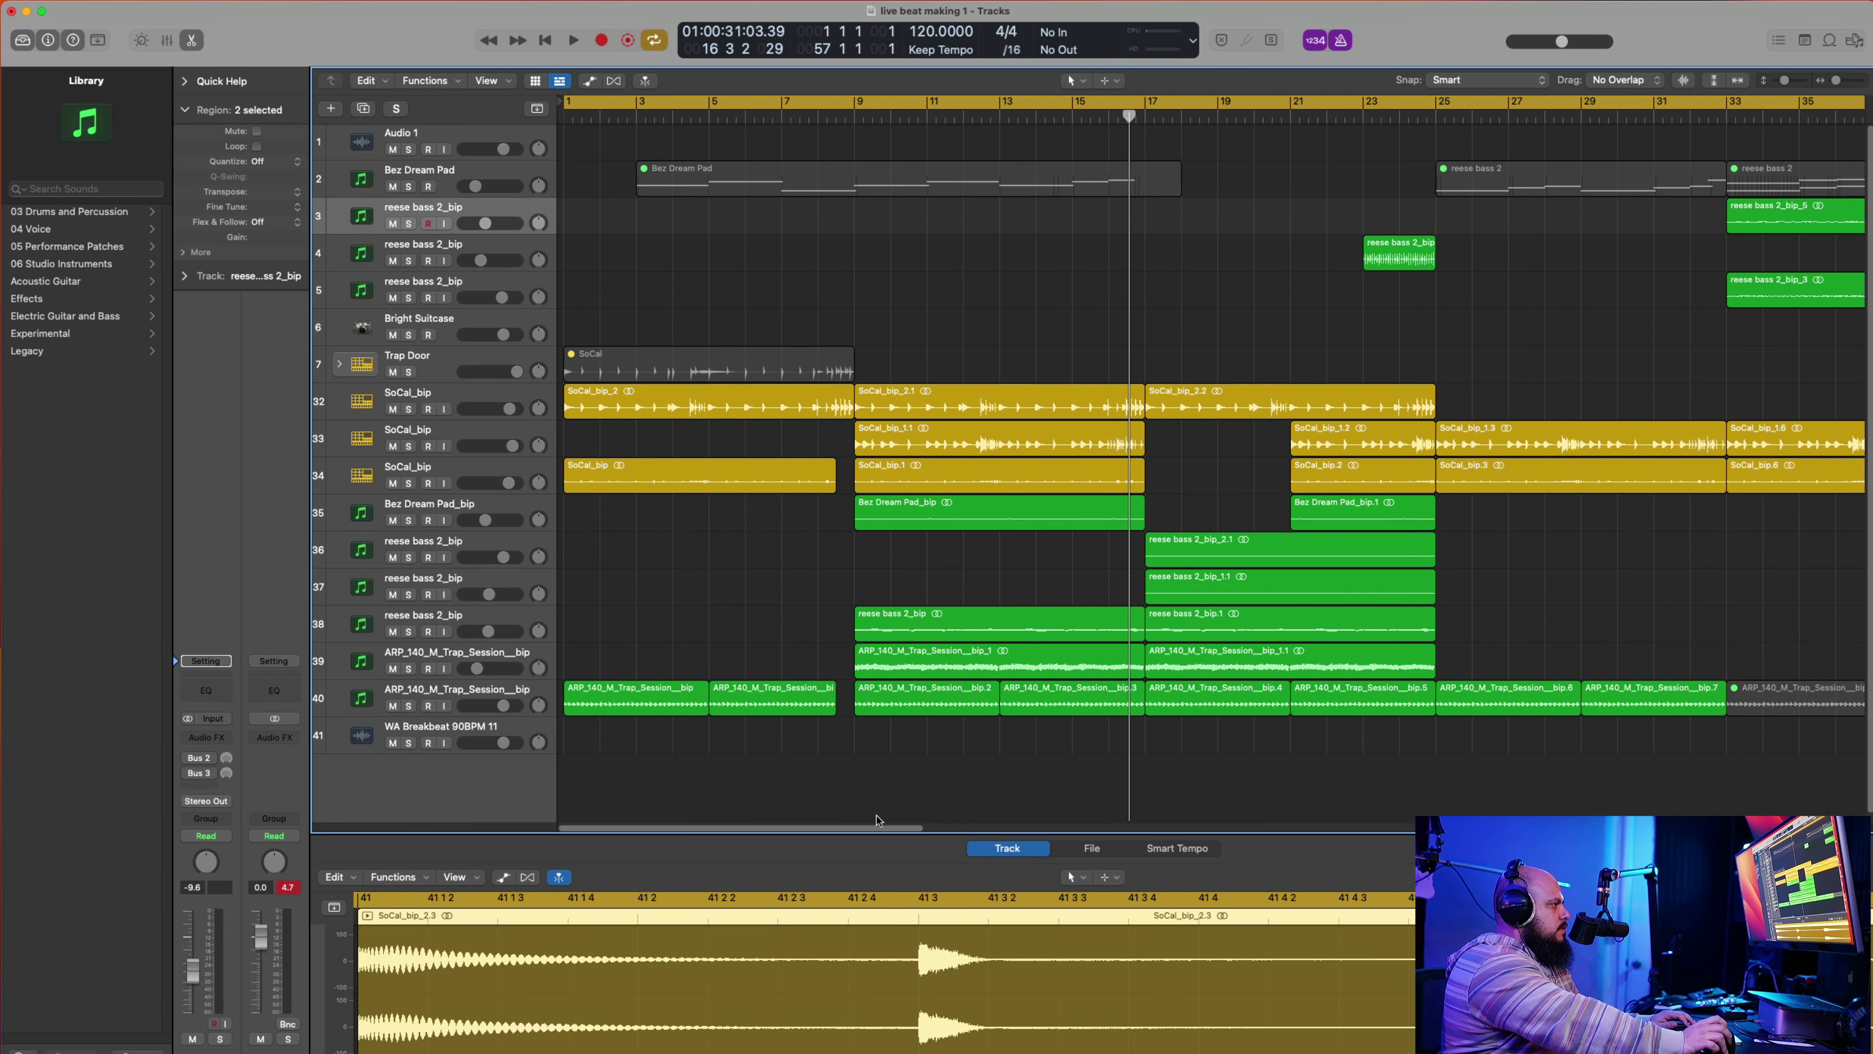
left_click_drag(883, 828, 1269, 746)
left_click(1205, 113)
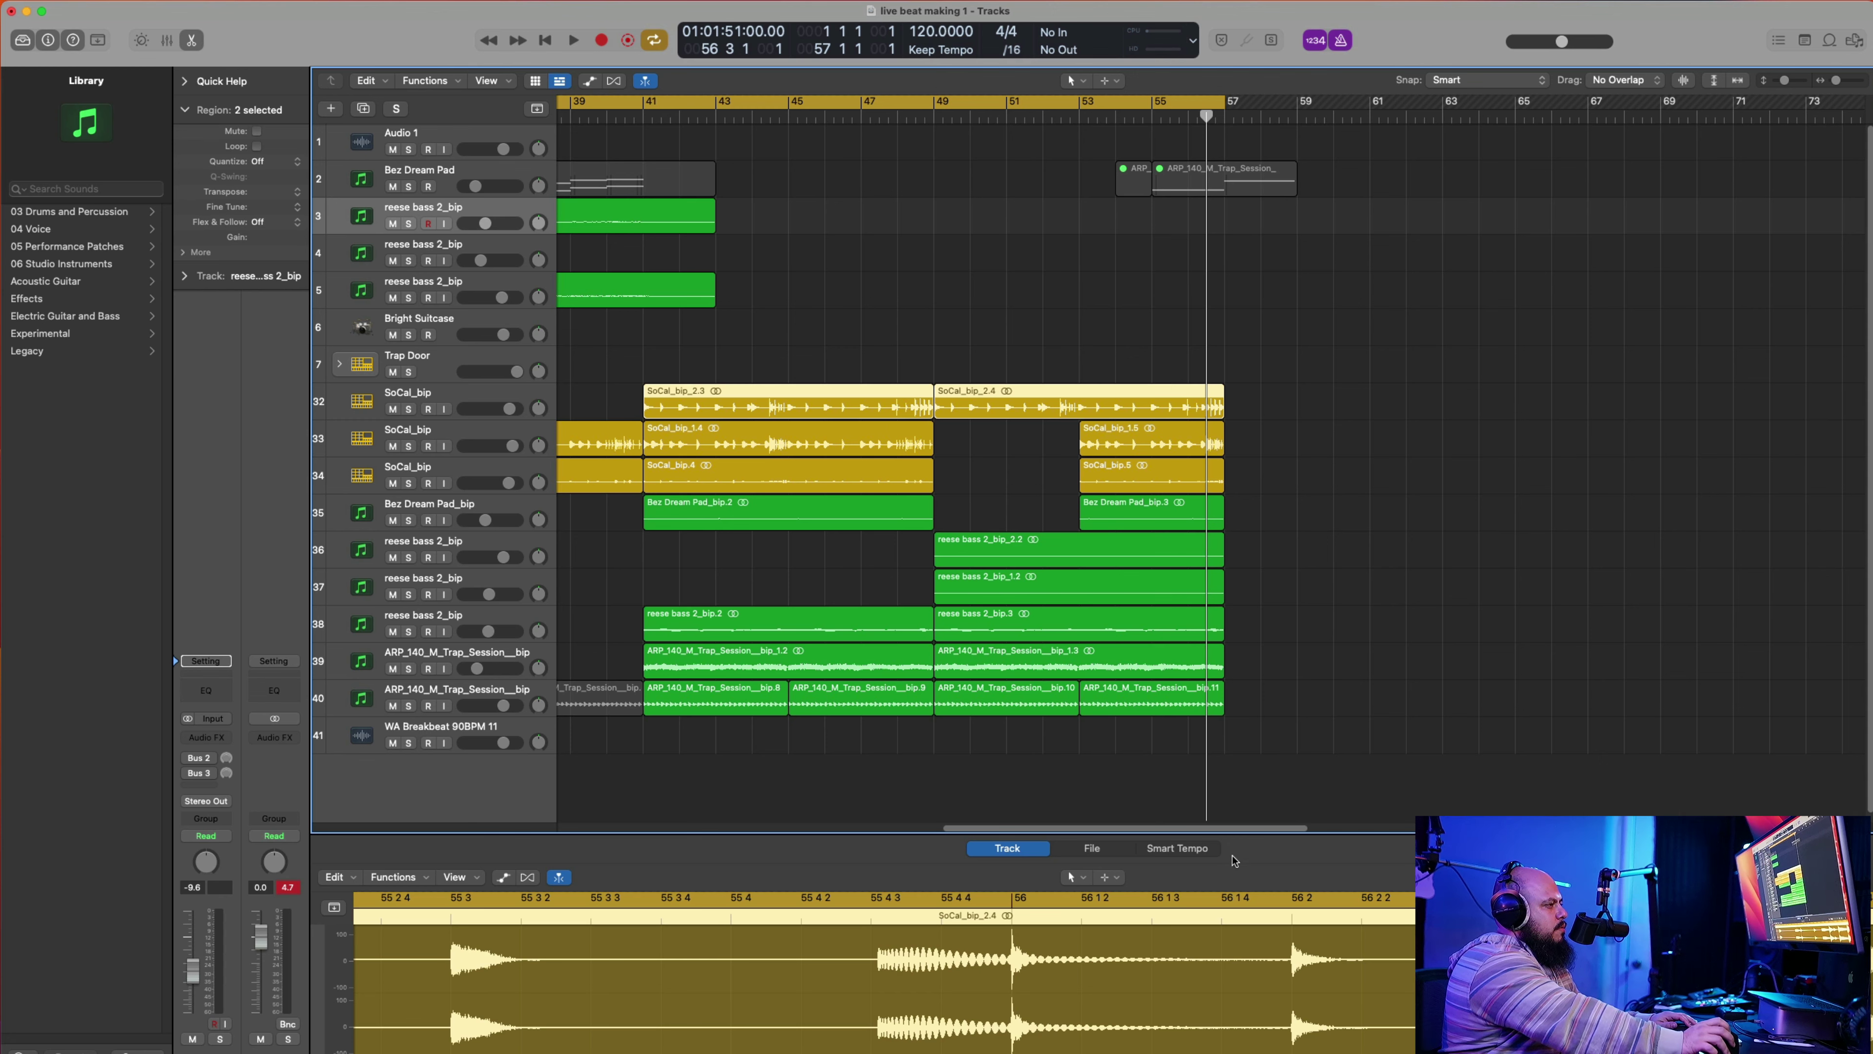
left_click_drag(1239, 835, 1031, 824)
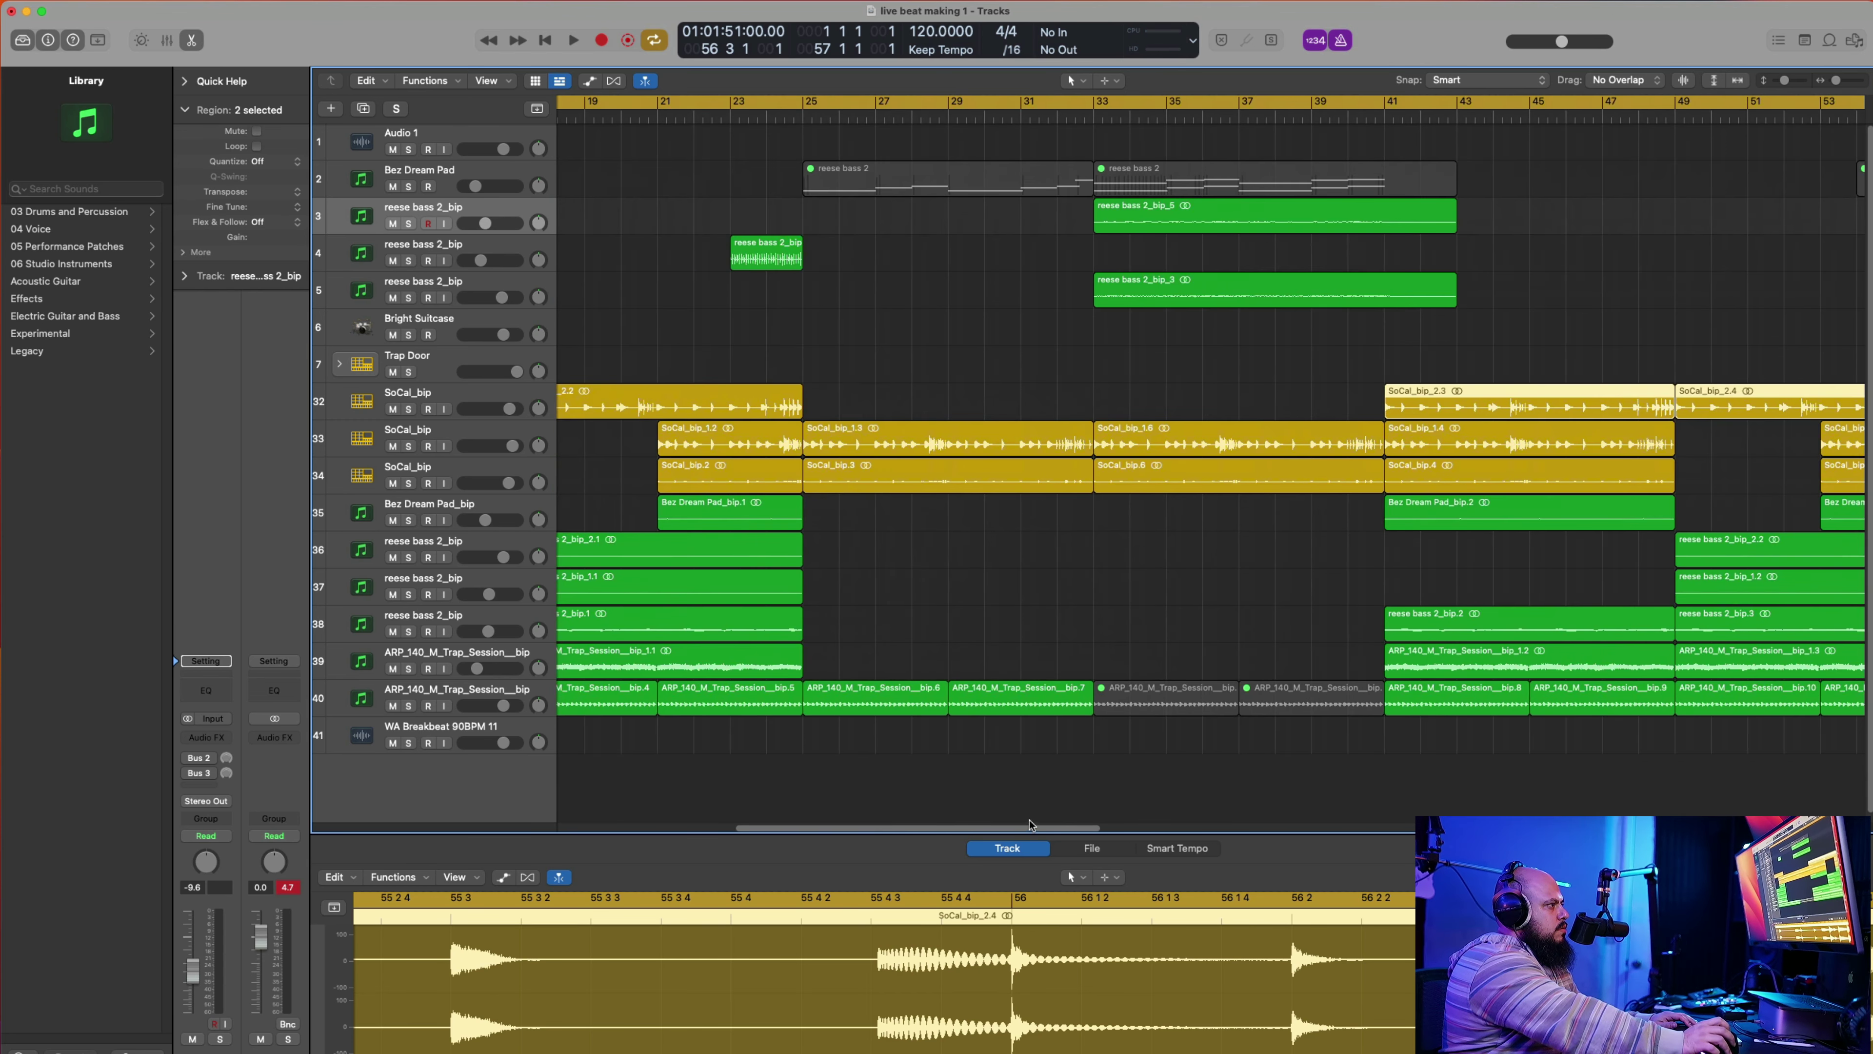
Step: Select all regions on tracks 32 to 40 from bar 1 to bar 57 and repeat them once through bar 113
scroll(1132, 115, "down", 1)
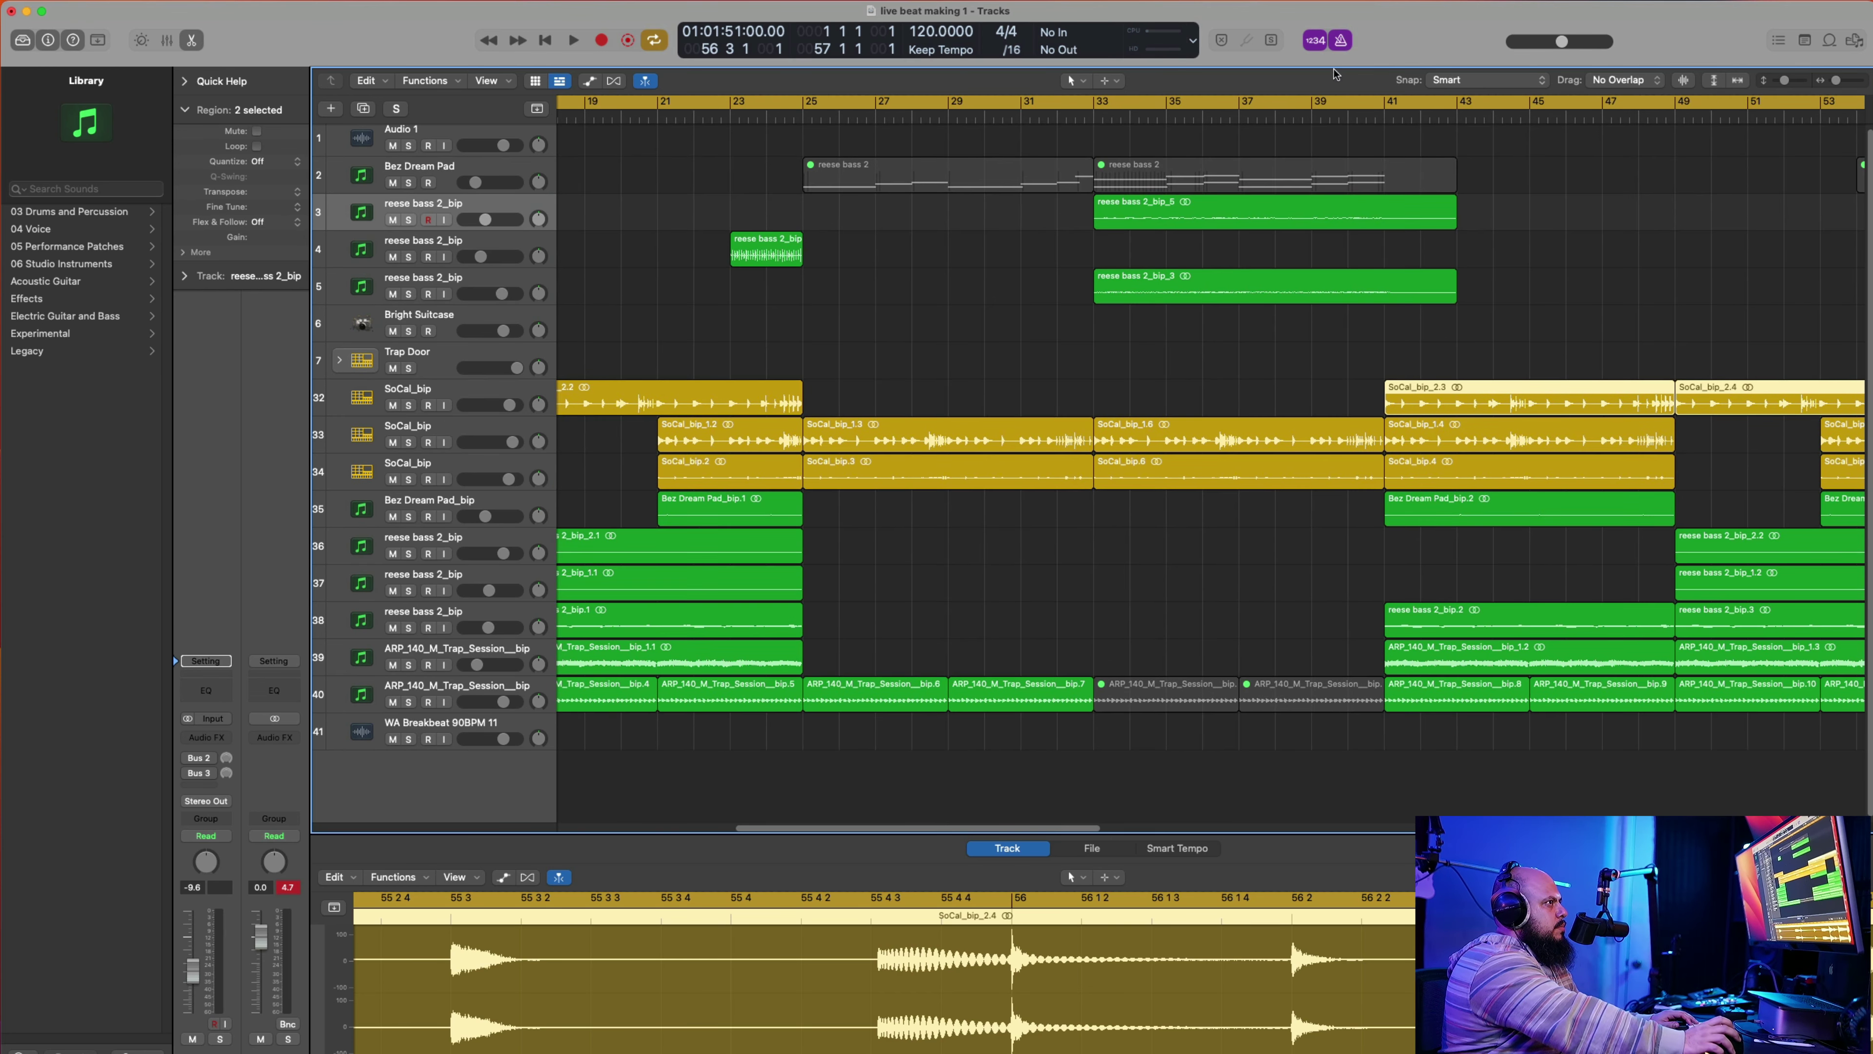
left_click_drag(1786, 81, 1834, 82)
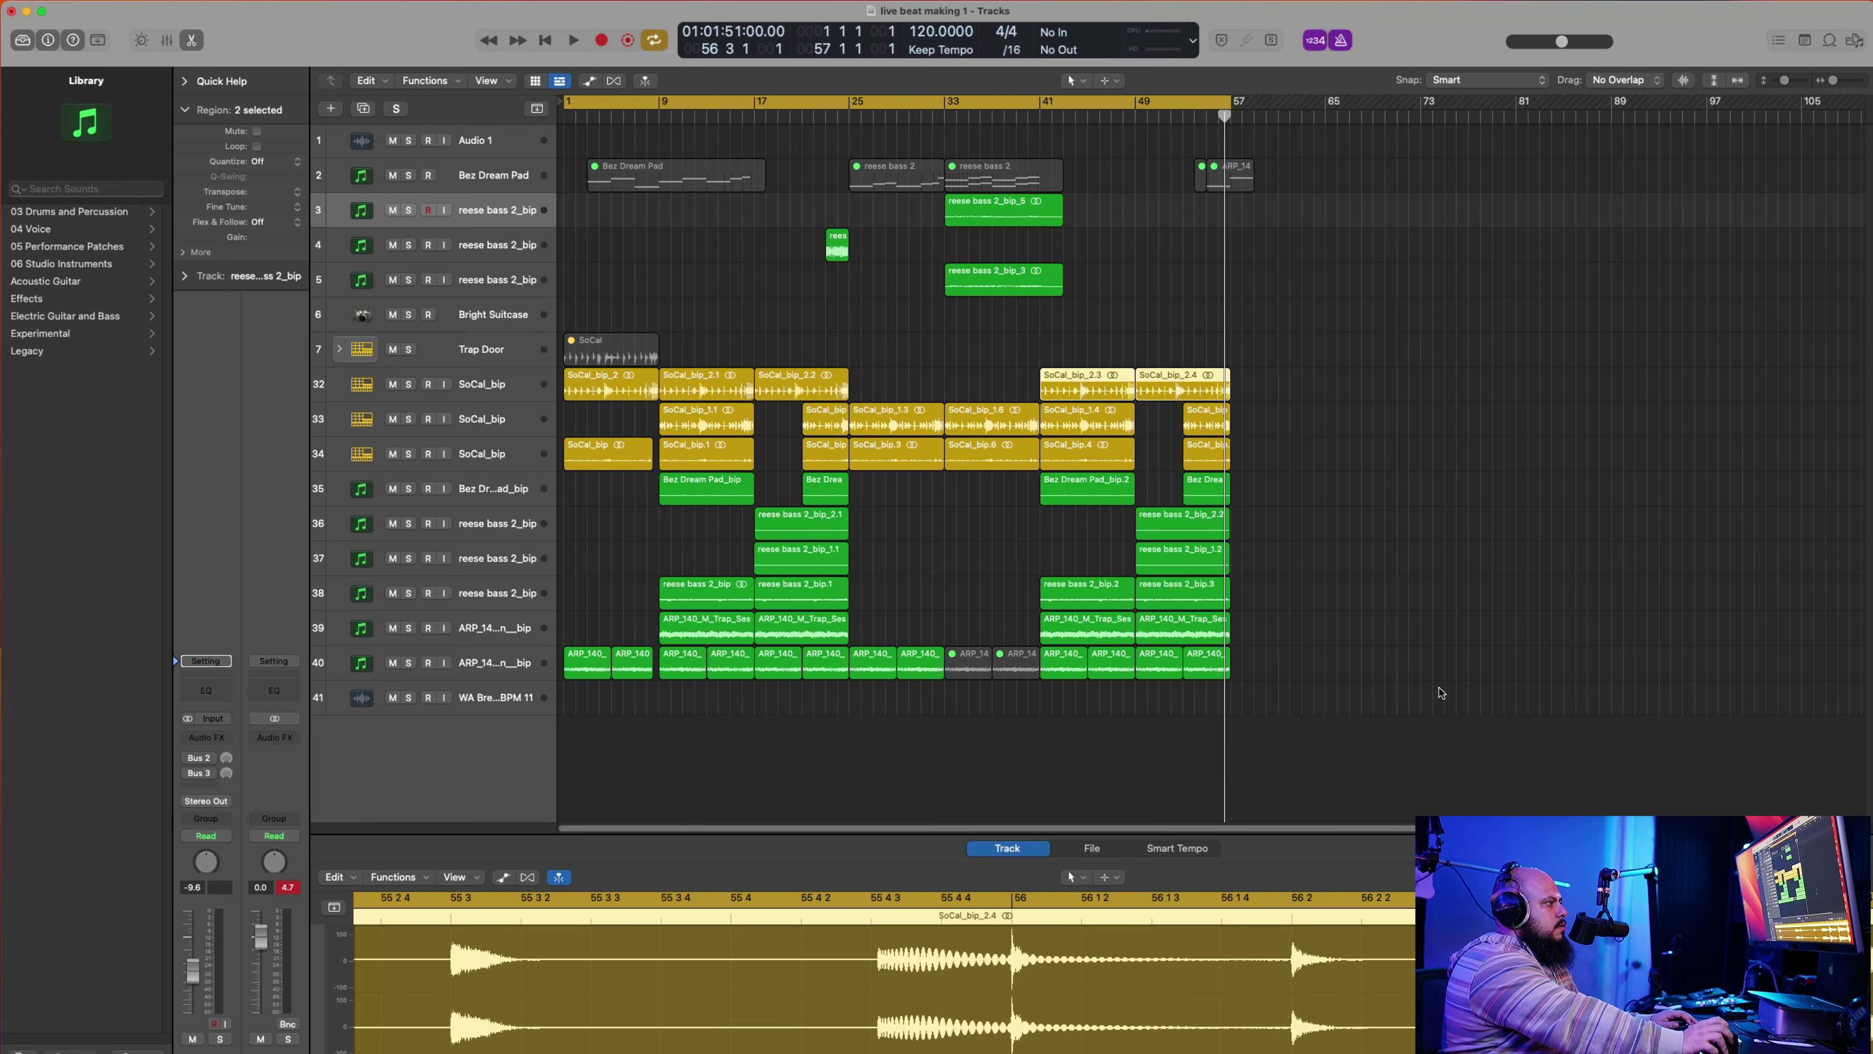
left_click_drag(1414, 736, 607, 373)
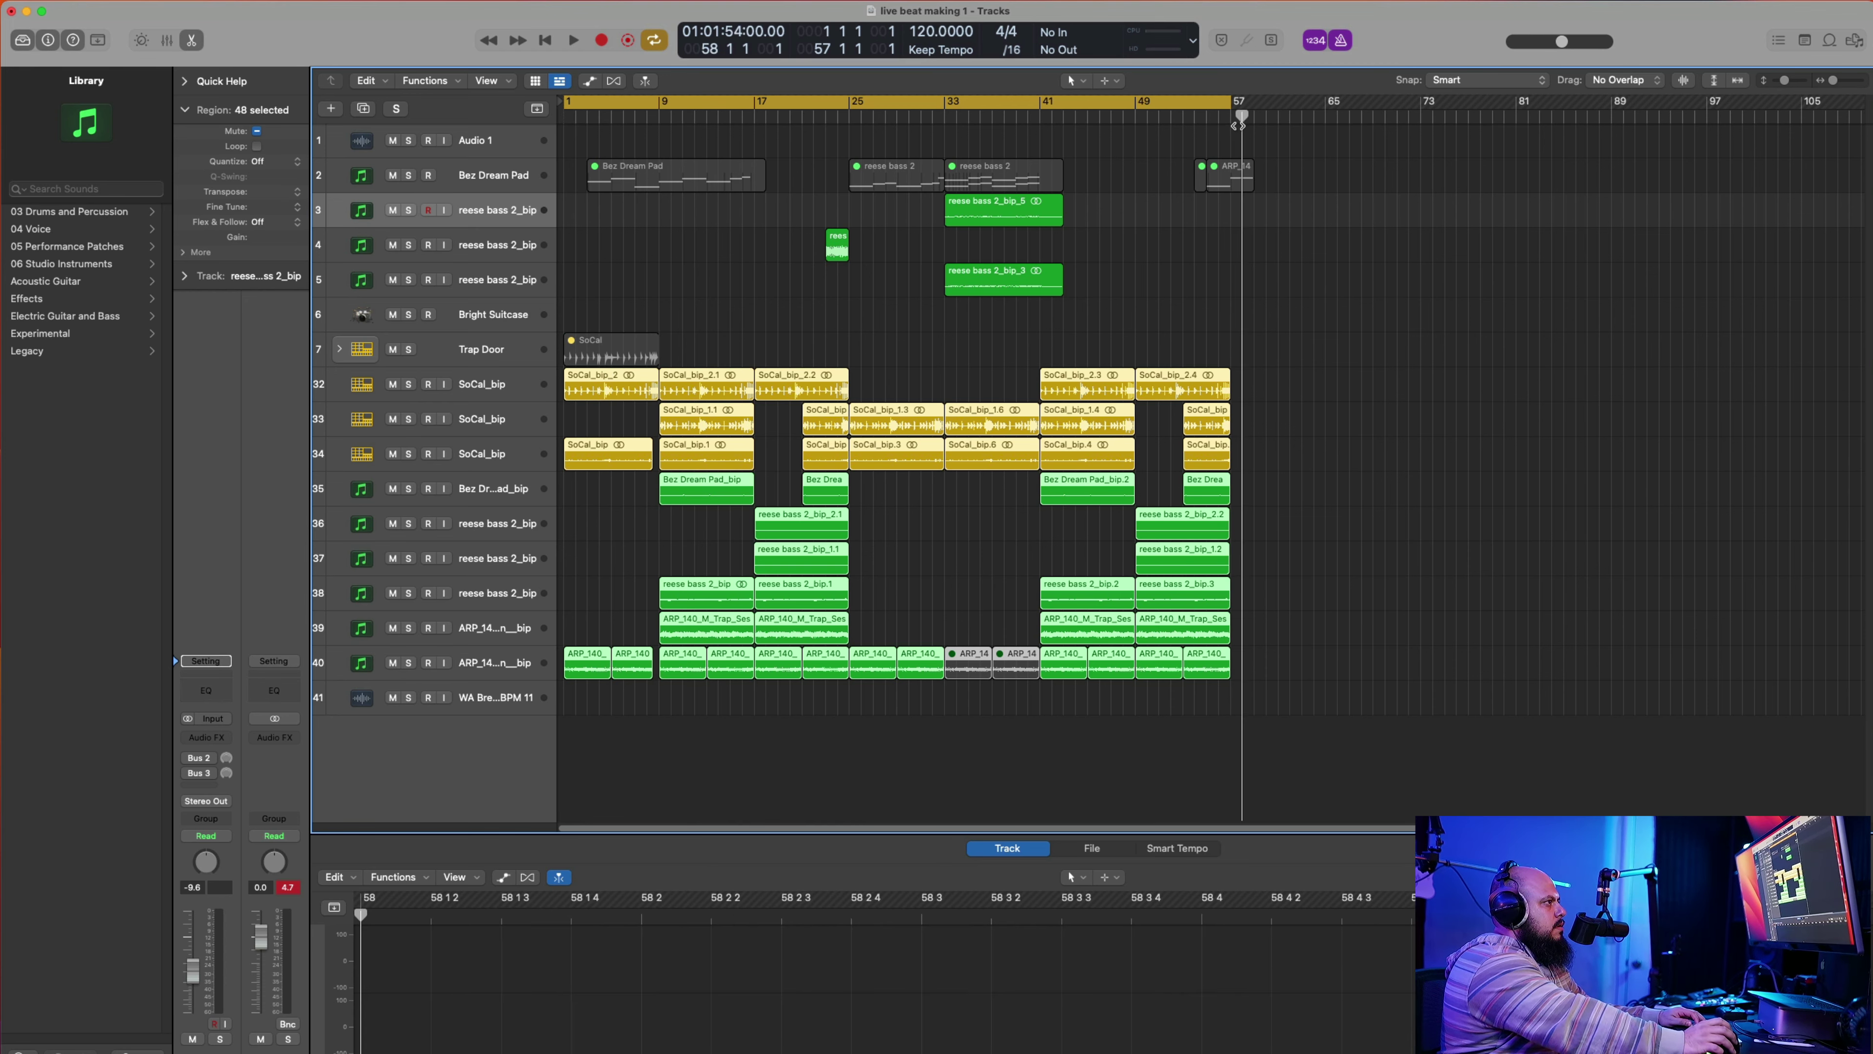
key("super+r")
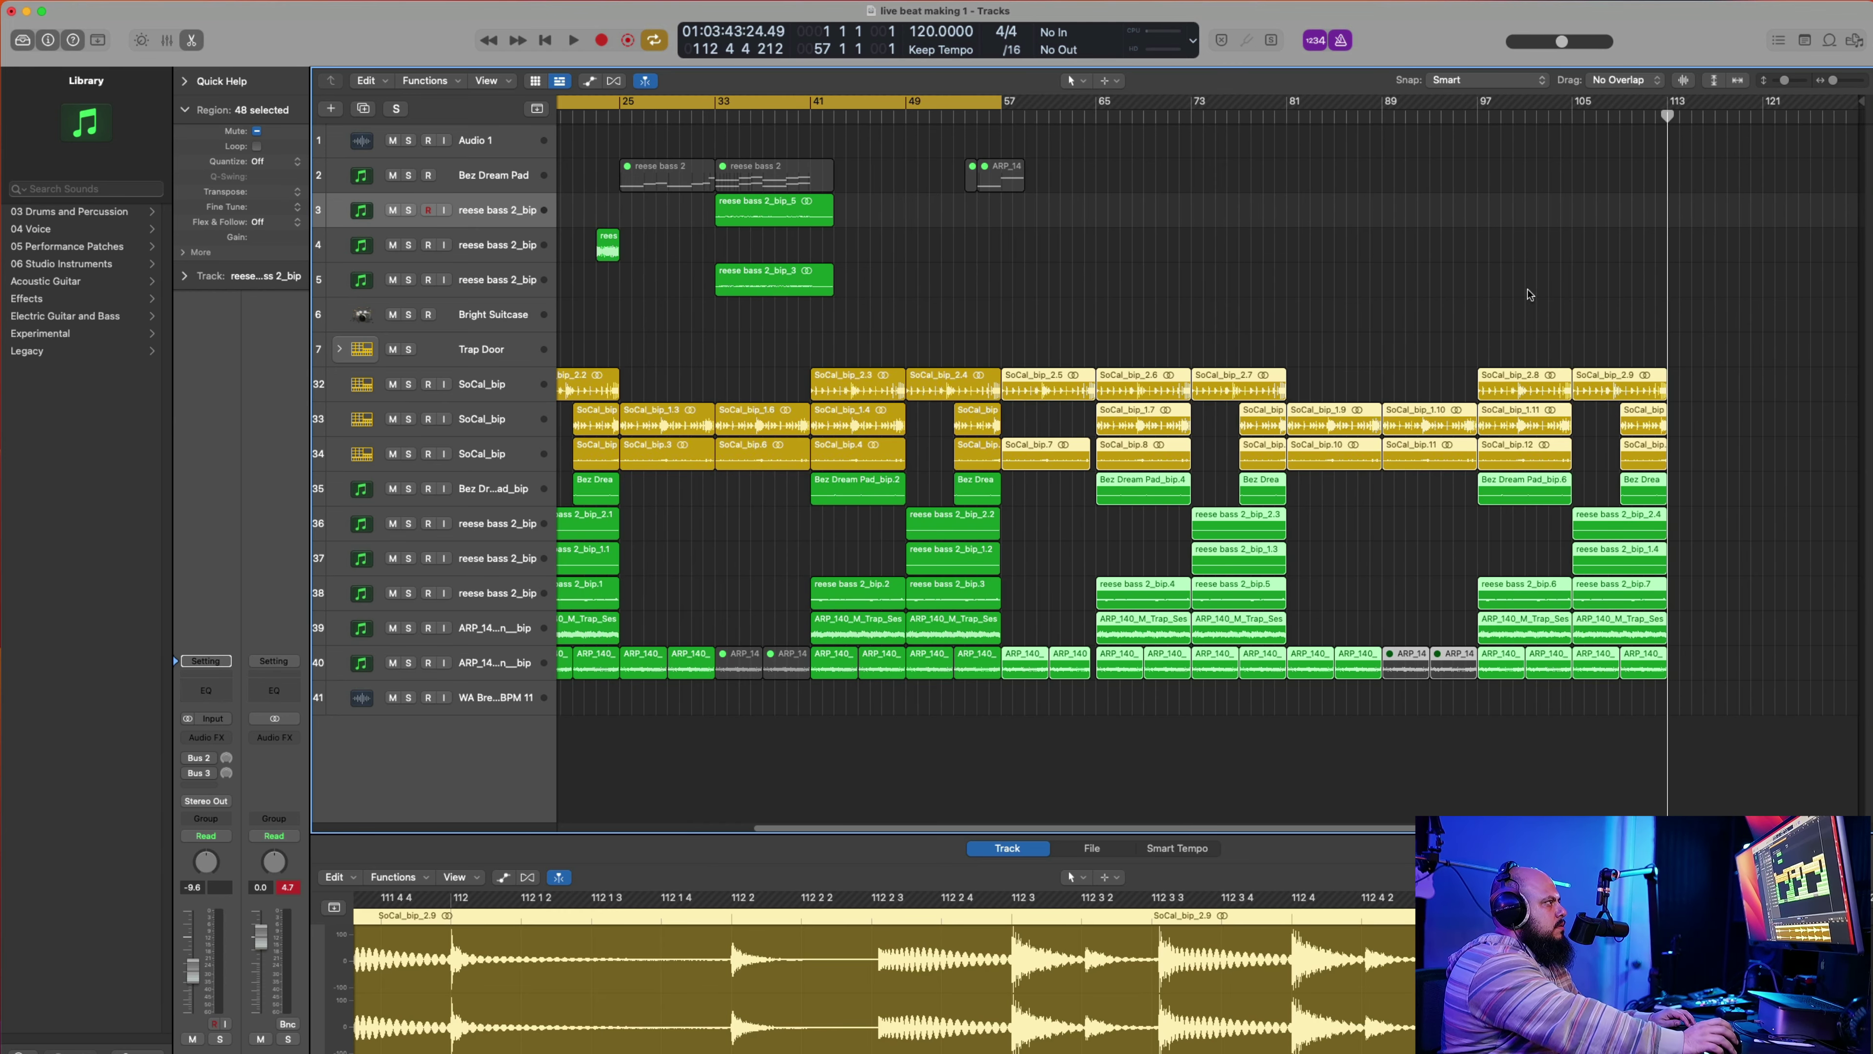
Step: Copy the reese bass regions on tracks 3 and 5 from bar 33 to bar 89, and the track 4 region from bar 23 to bar 79
left_click_drag(896, 303, 1413, 203)
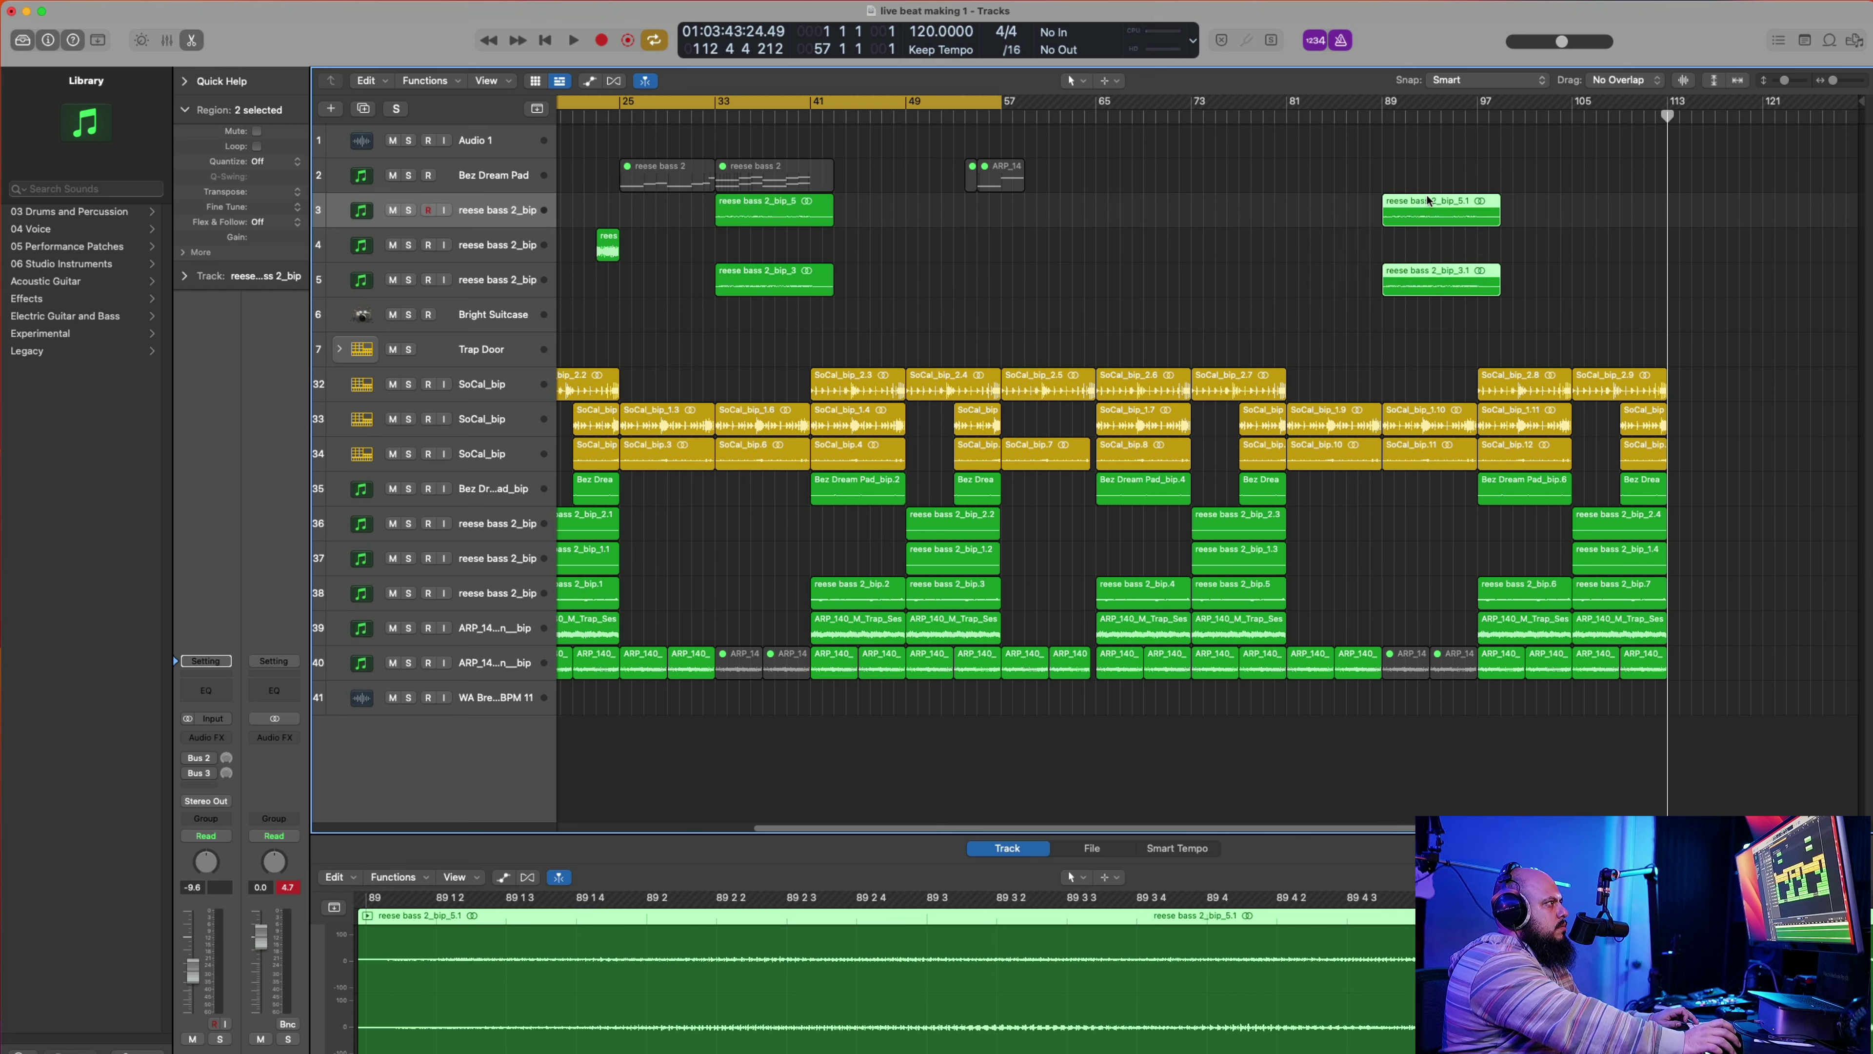
left_click(608, 252)
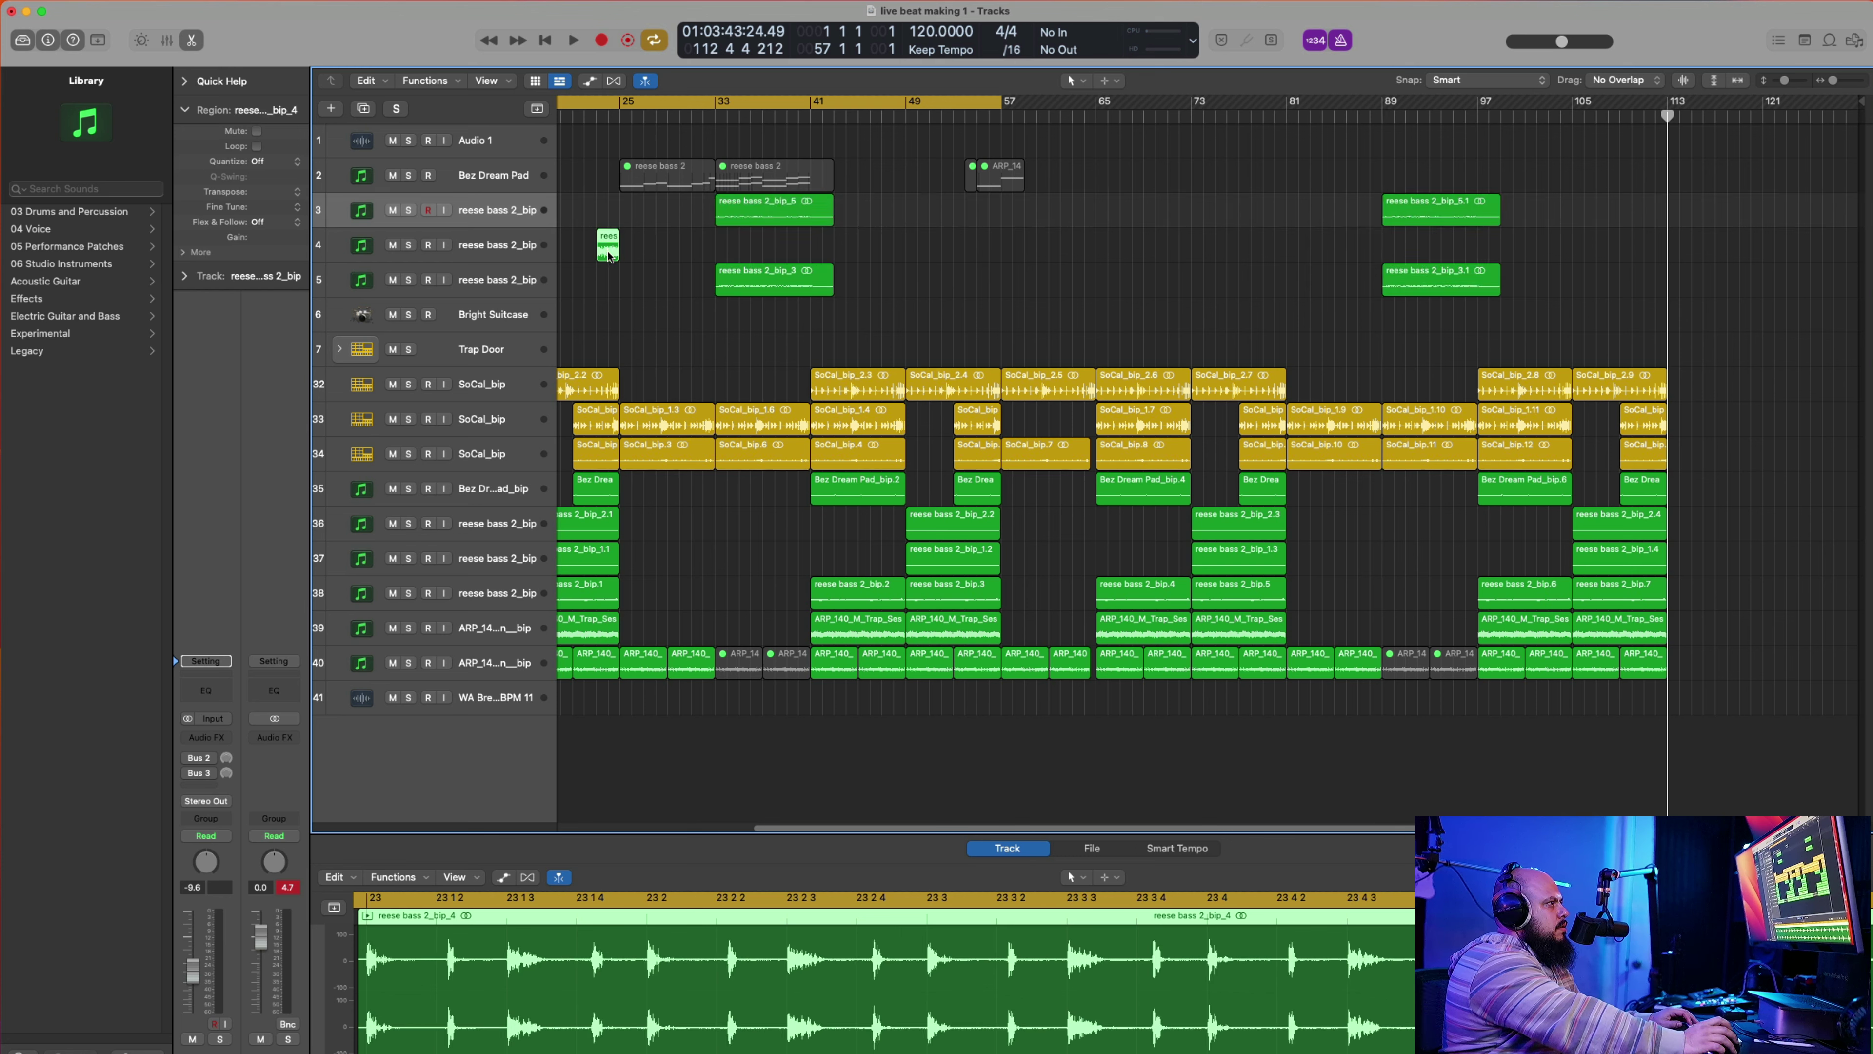
left_click_drag(609, 254, 1273, 255)
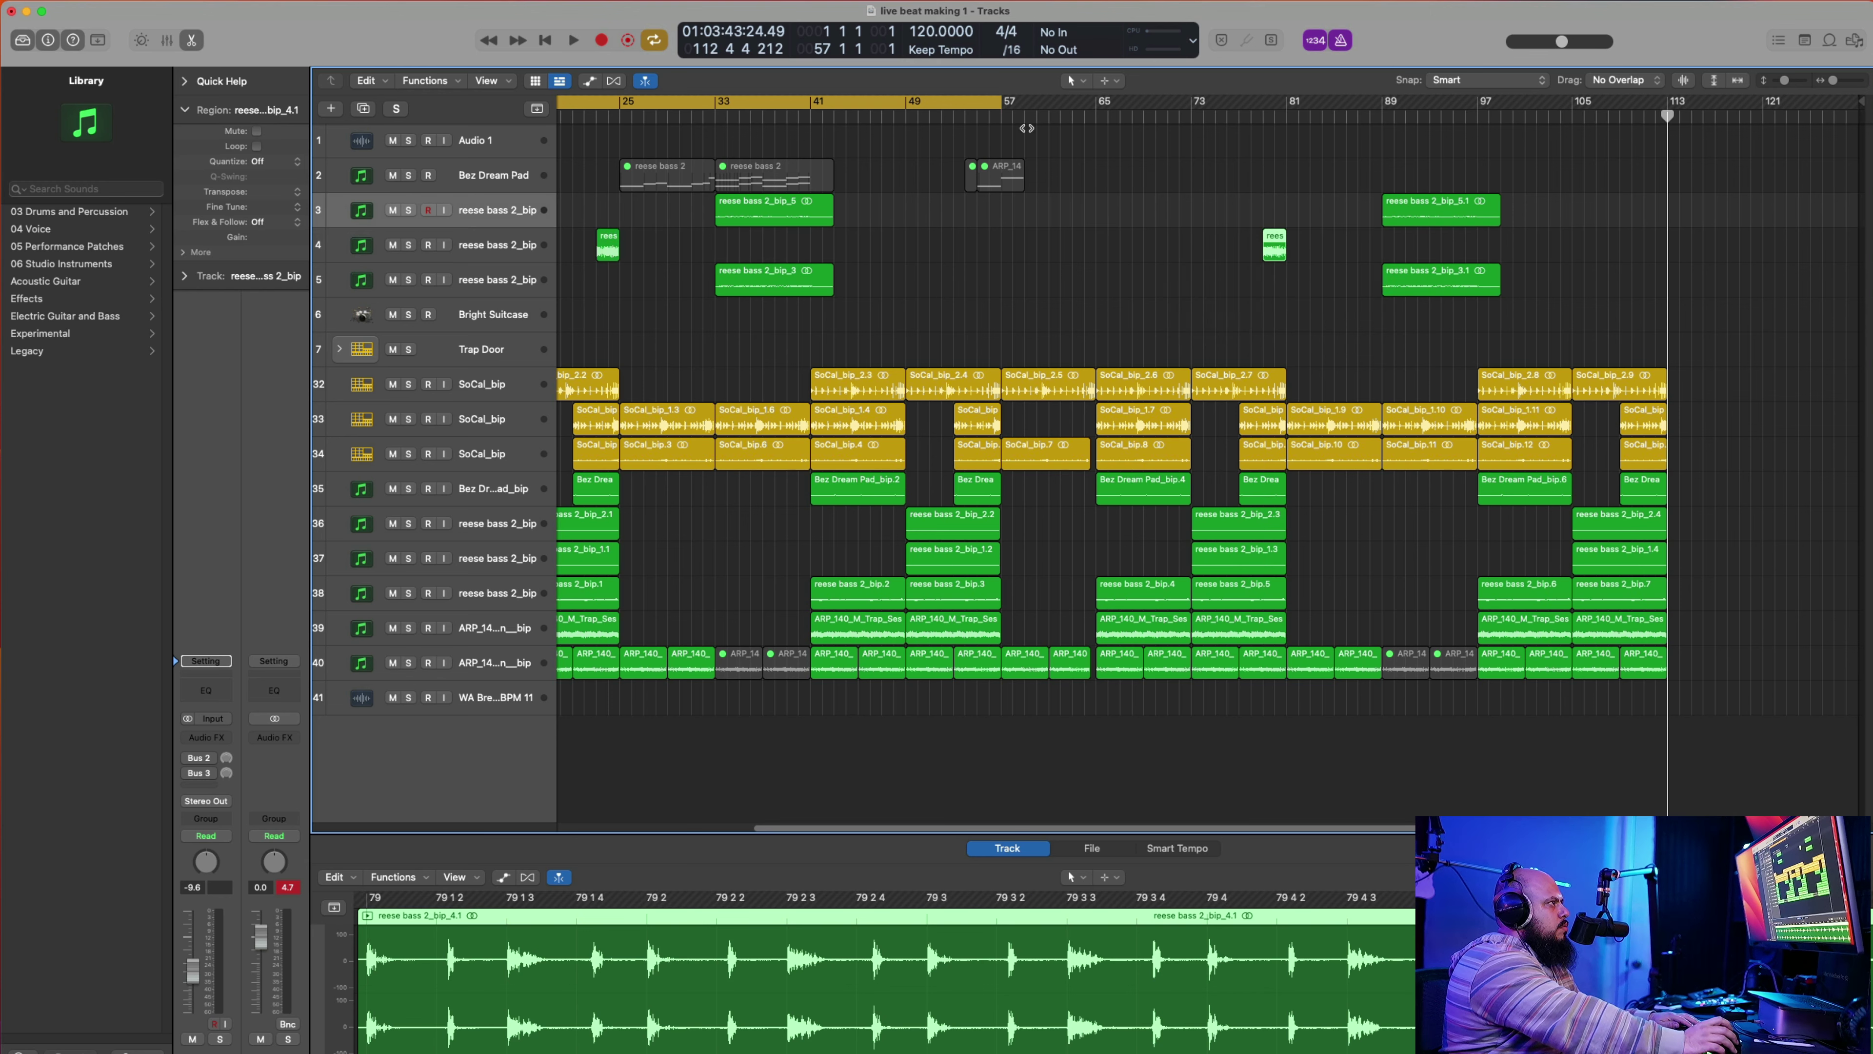
Step: Place the playhead at bar 108 and delete the regions from bar 105 onward on tracks 32 to 36 and track 40
left_click(1587, 250)
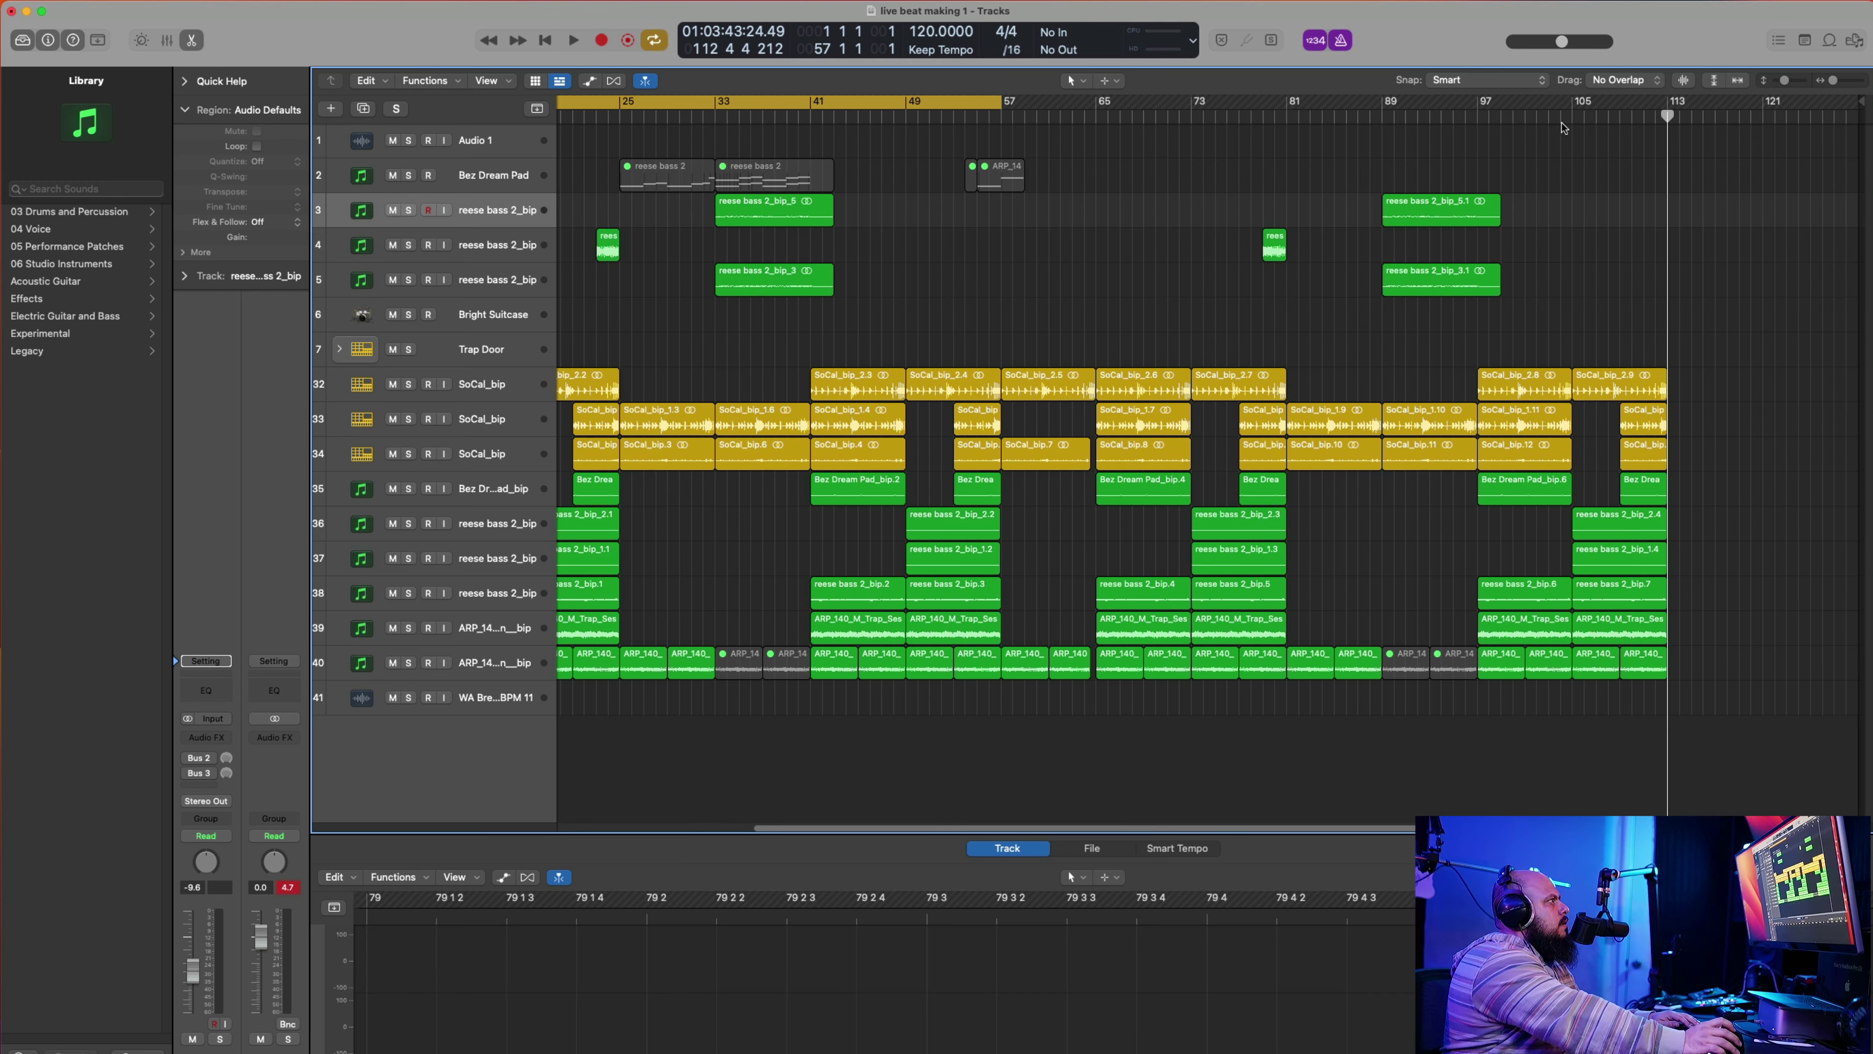
left_click(1525, 118)
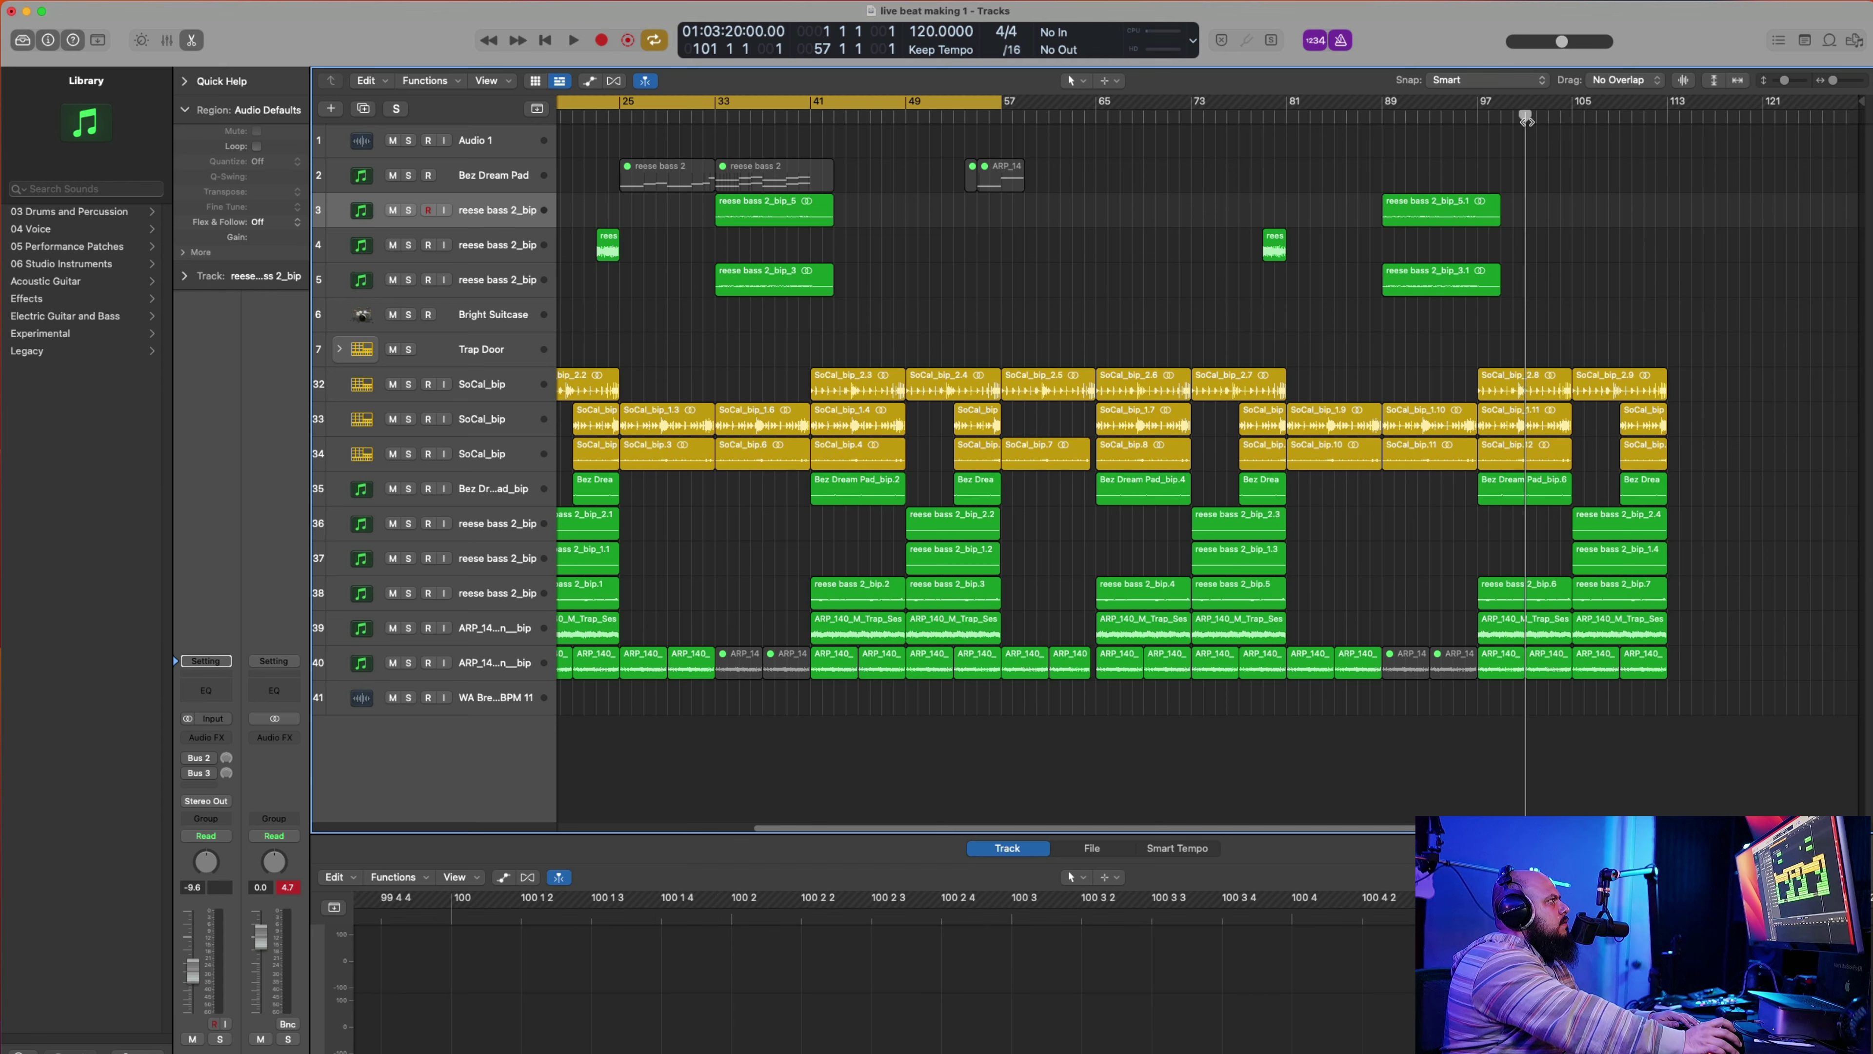
left_click_drag(1558, 118, 1615, 114)
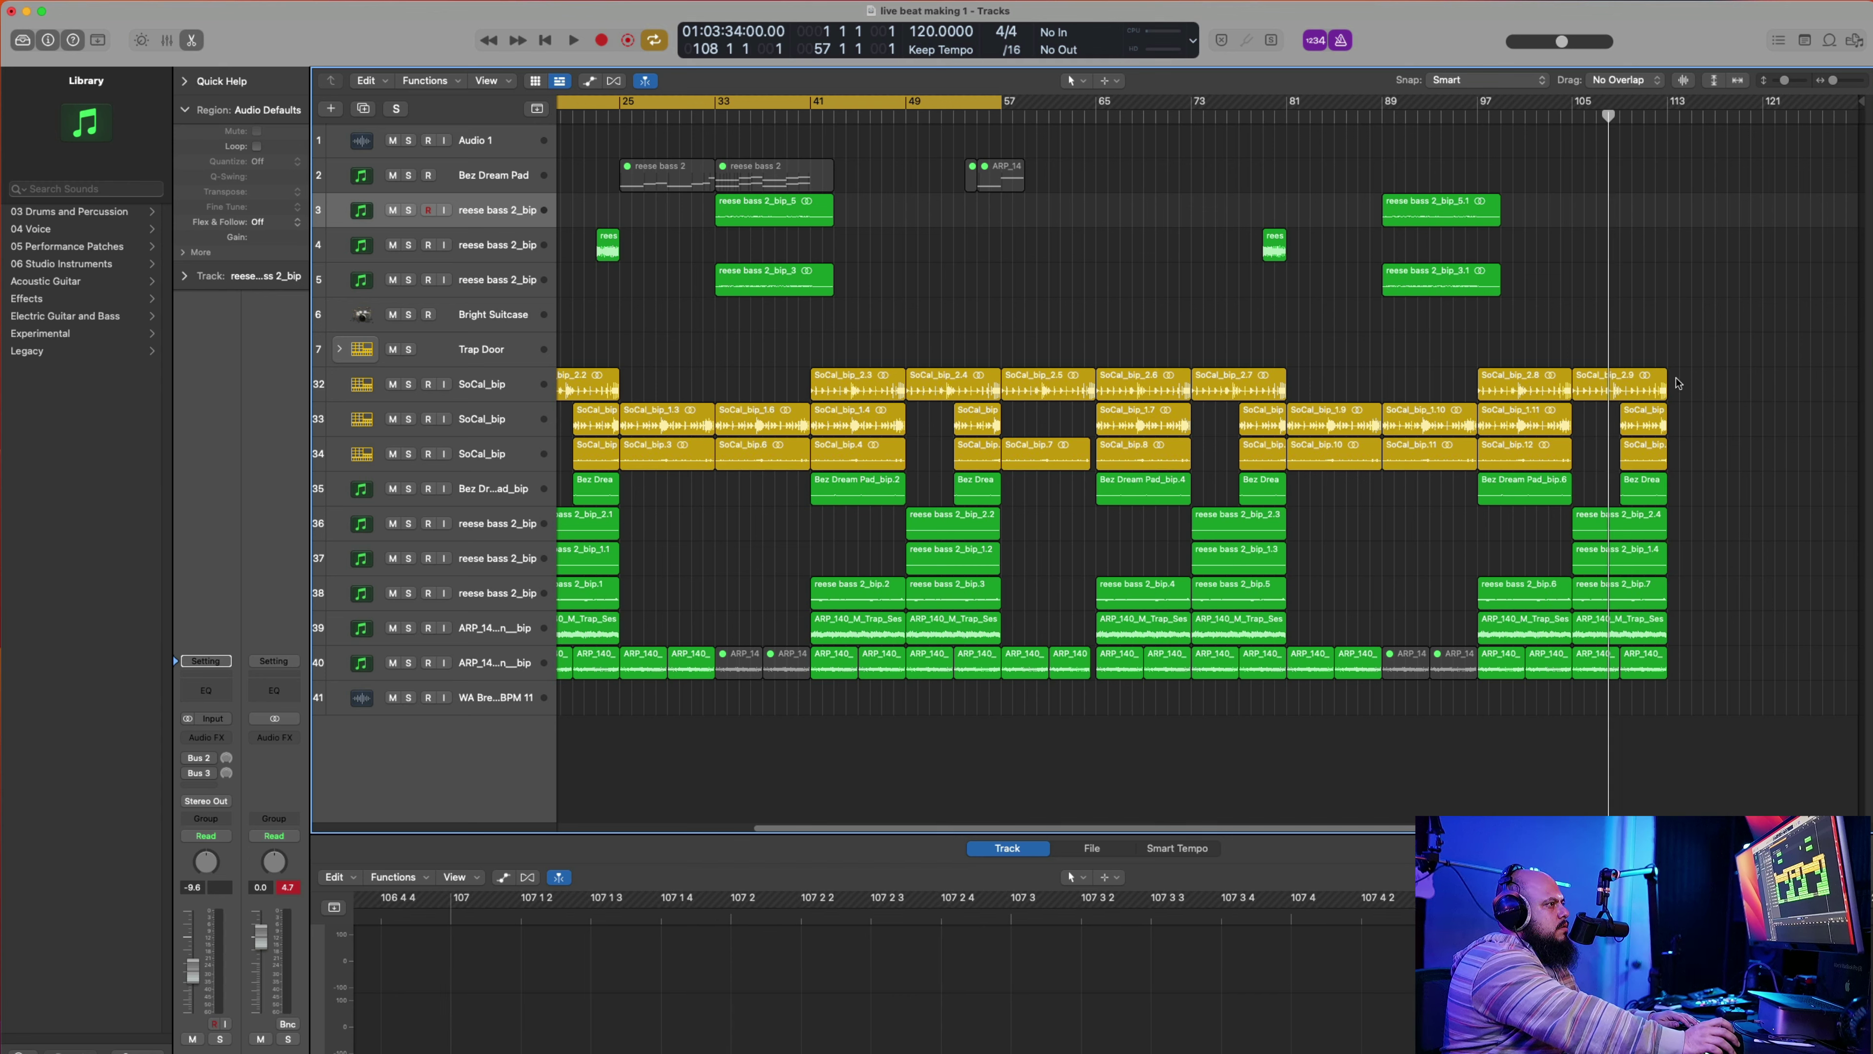
left_click_drag(1678, 383, 1663, 521)
key("Delete")
key("Delete")
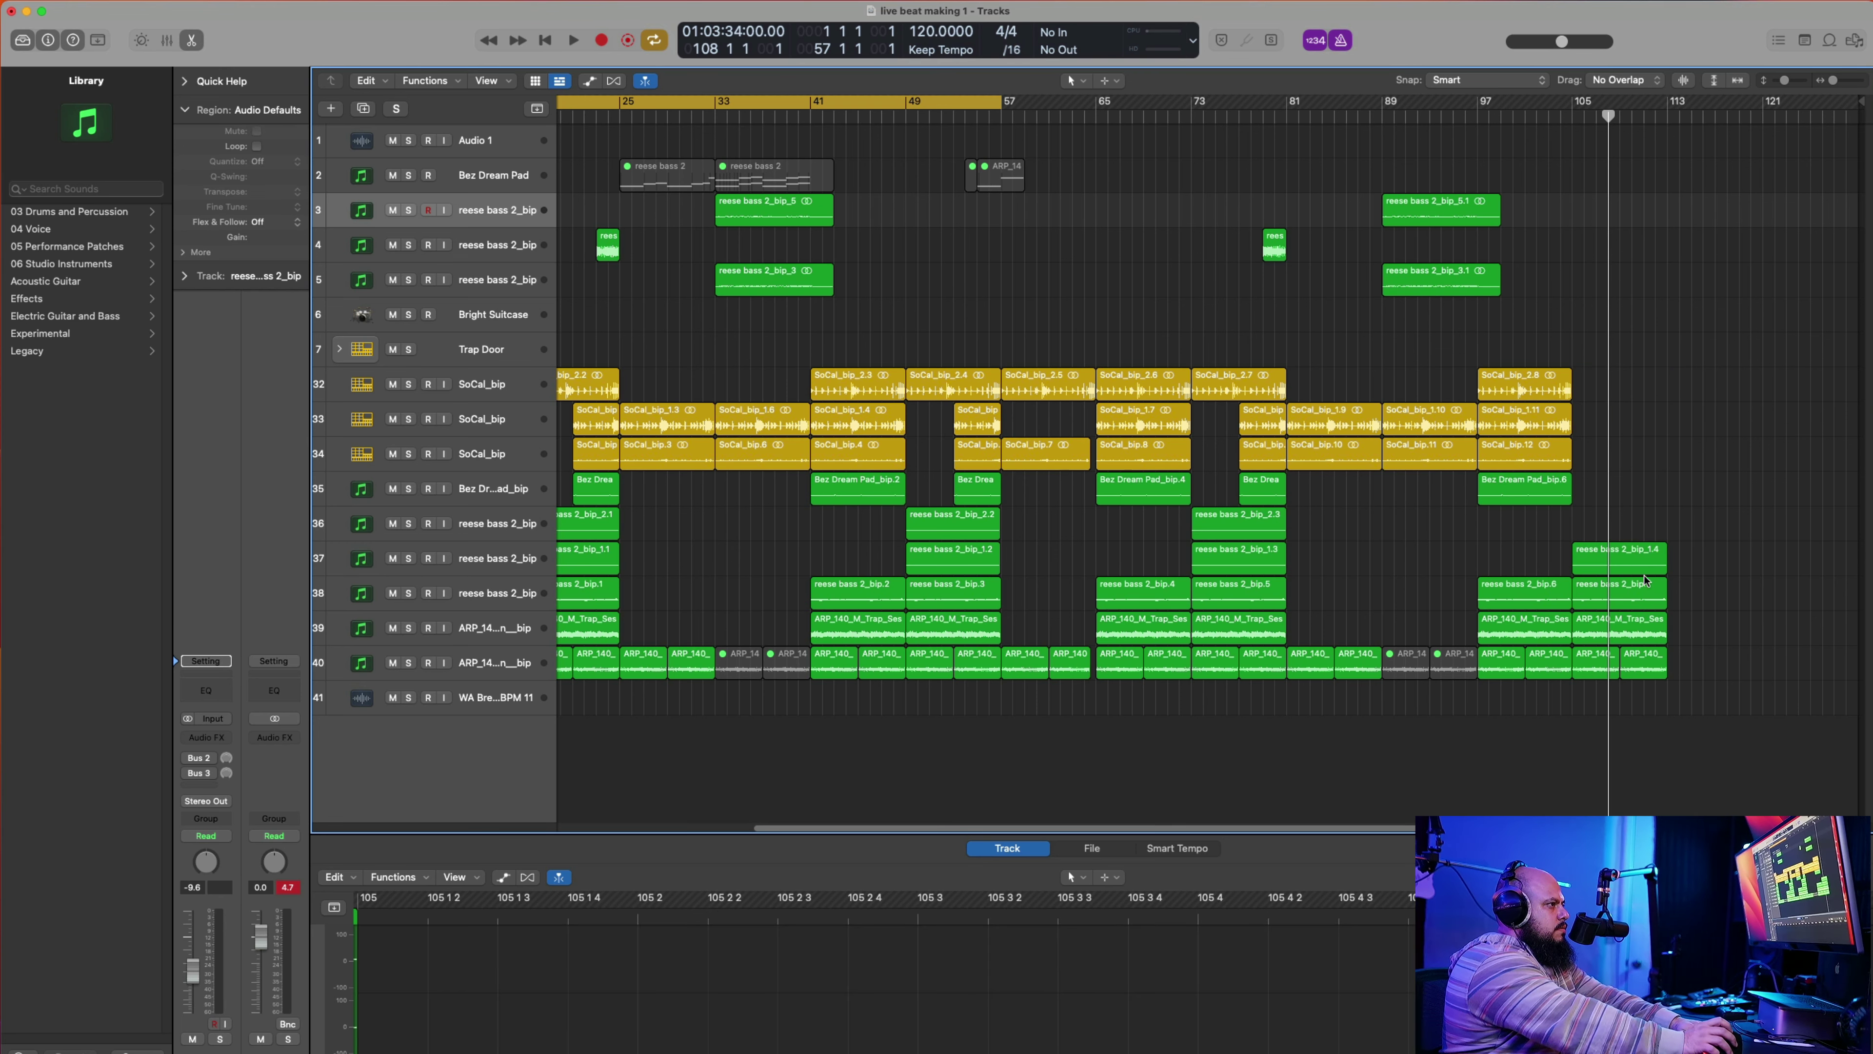
left_click(1604, 671)
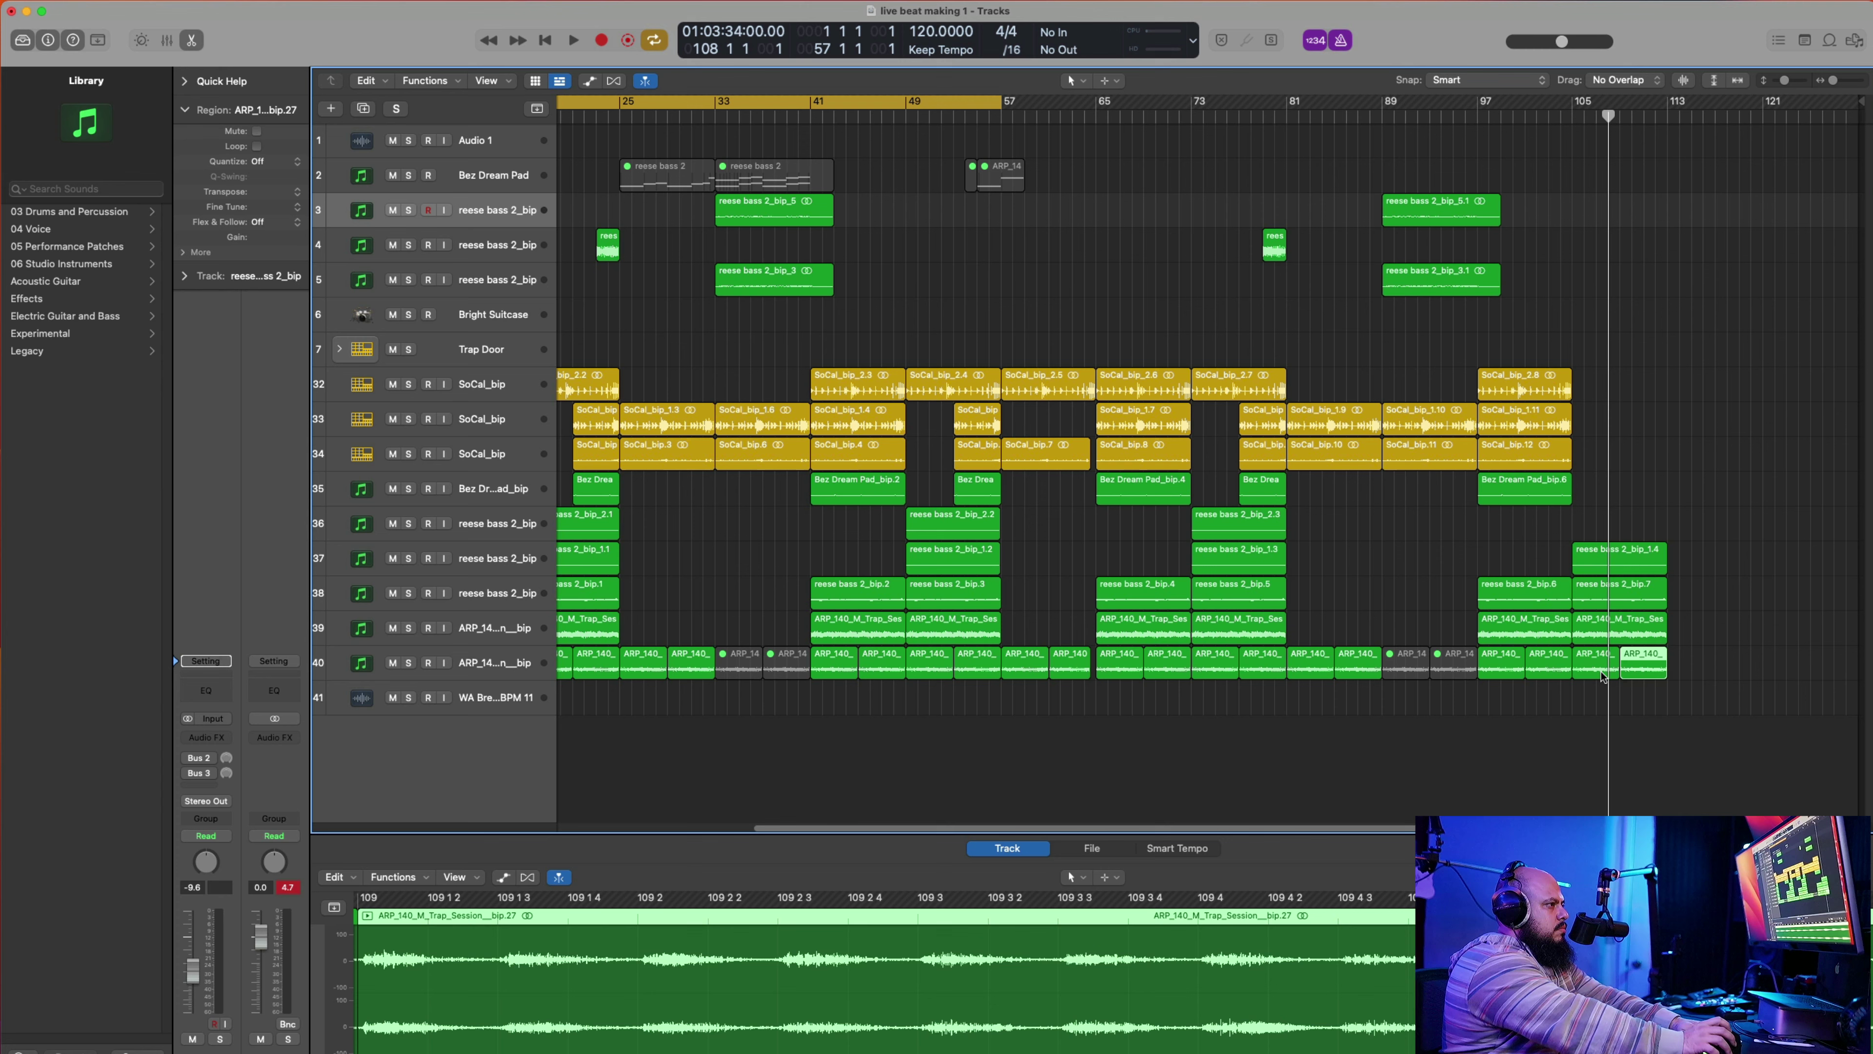
key("Delete")
left_click(1647, 664)
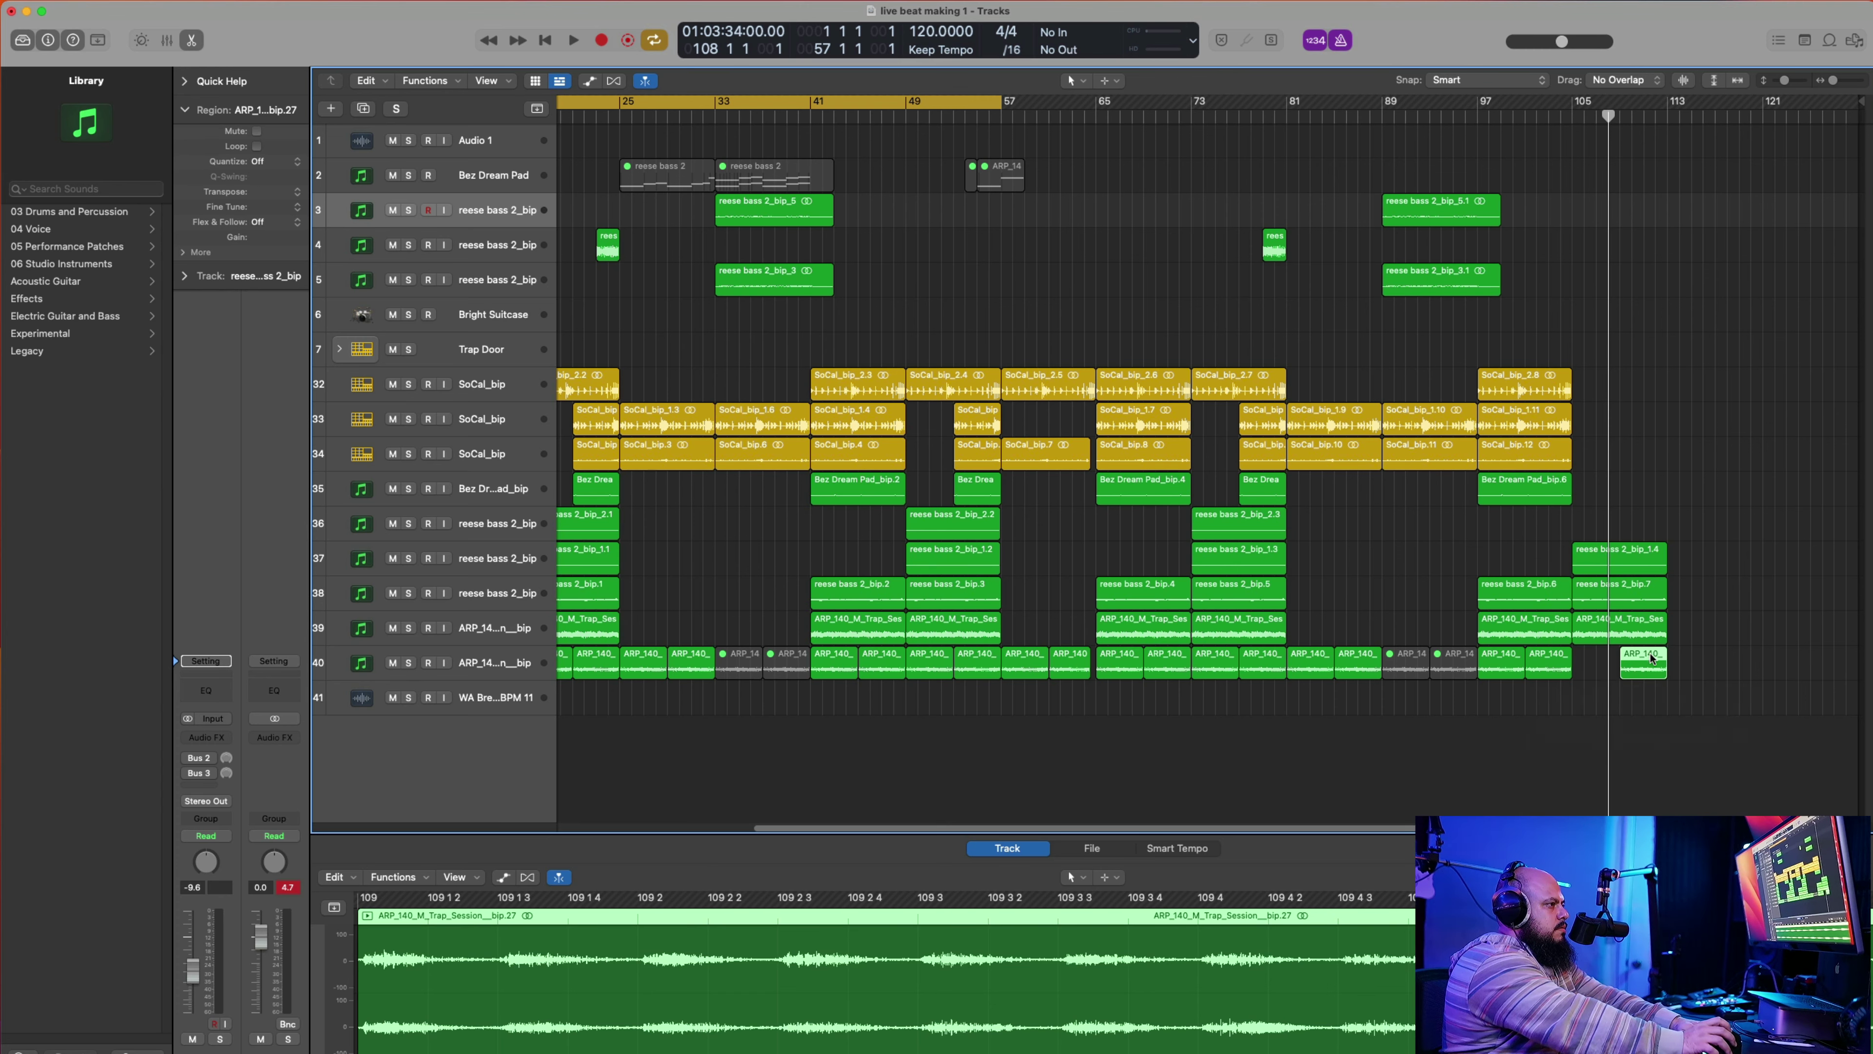
key("Delete")
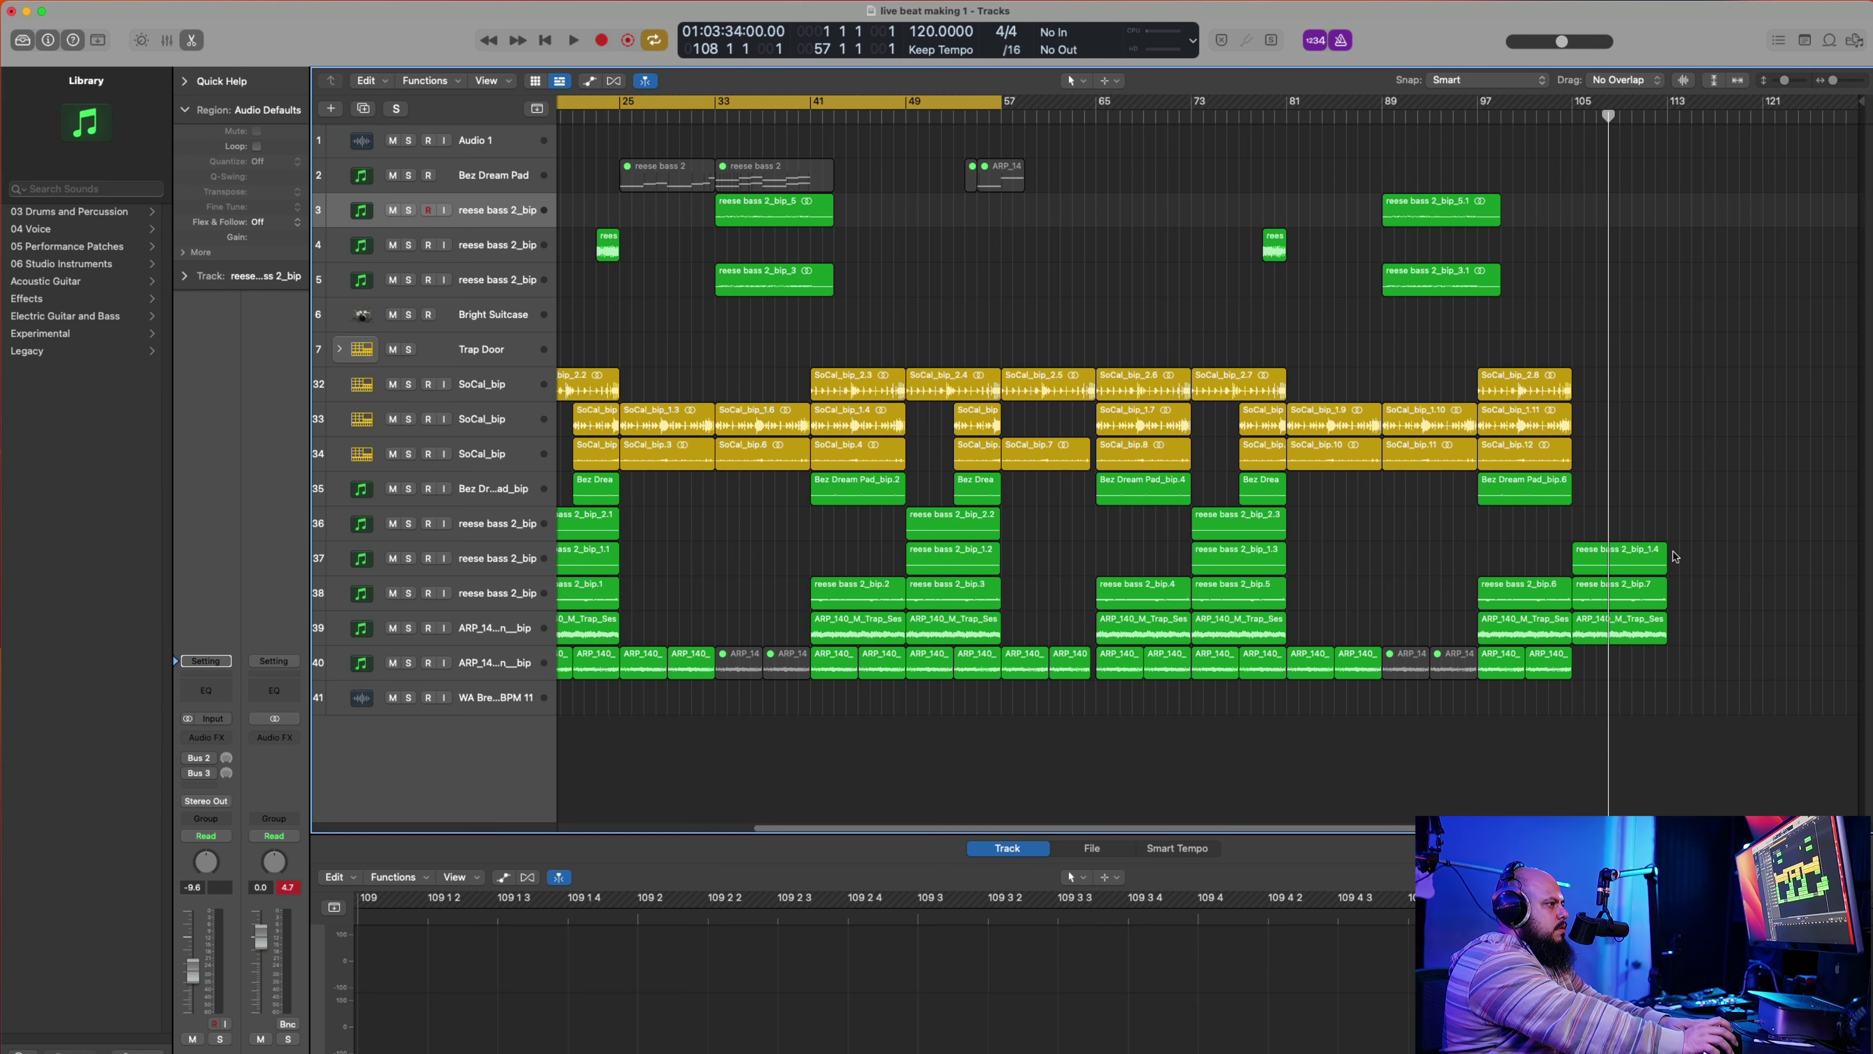
Step: Fade out the ends of the last reese bass and ARP regions on tracks 37 to 39, before bar 113, with the Fade tool
left_click_drag(1675, 641, 1673, 580)
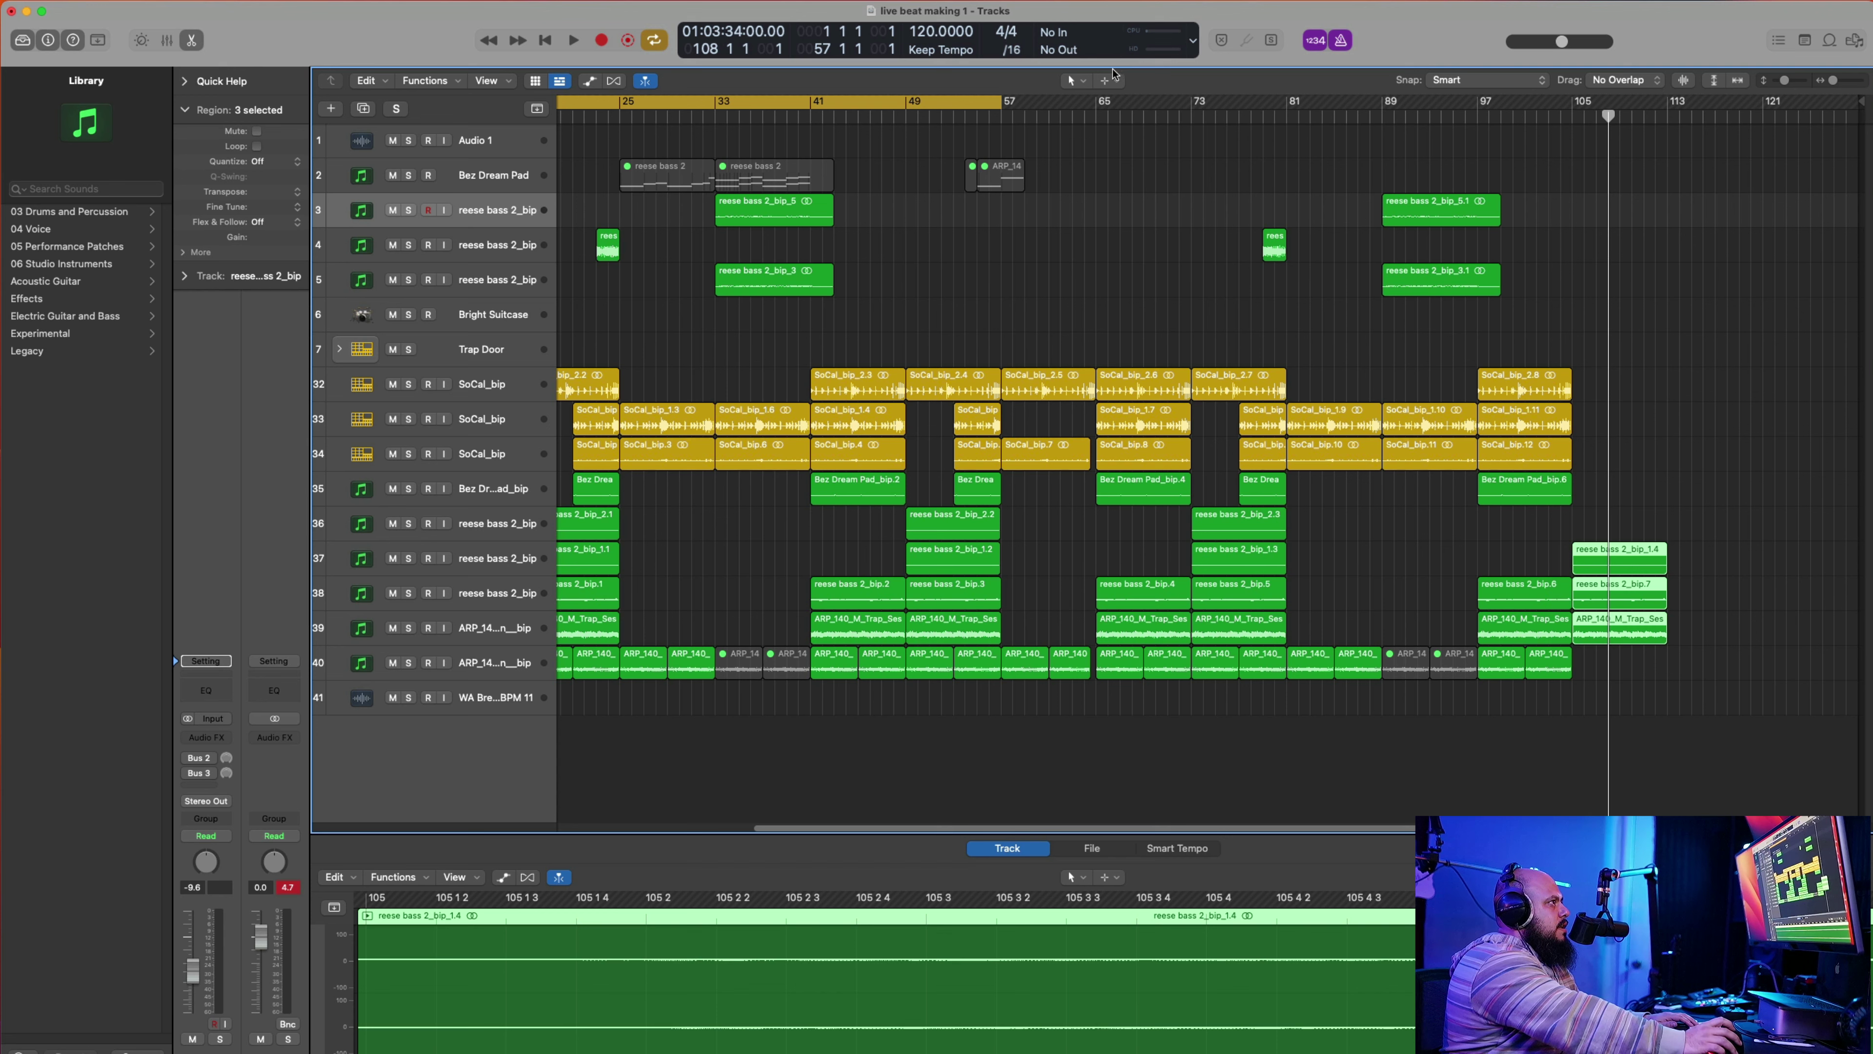
left_click(1084, 80)
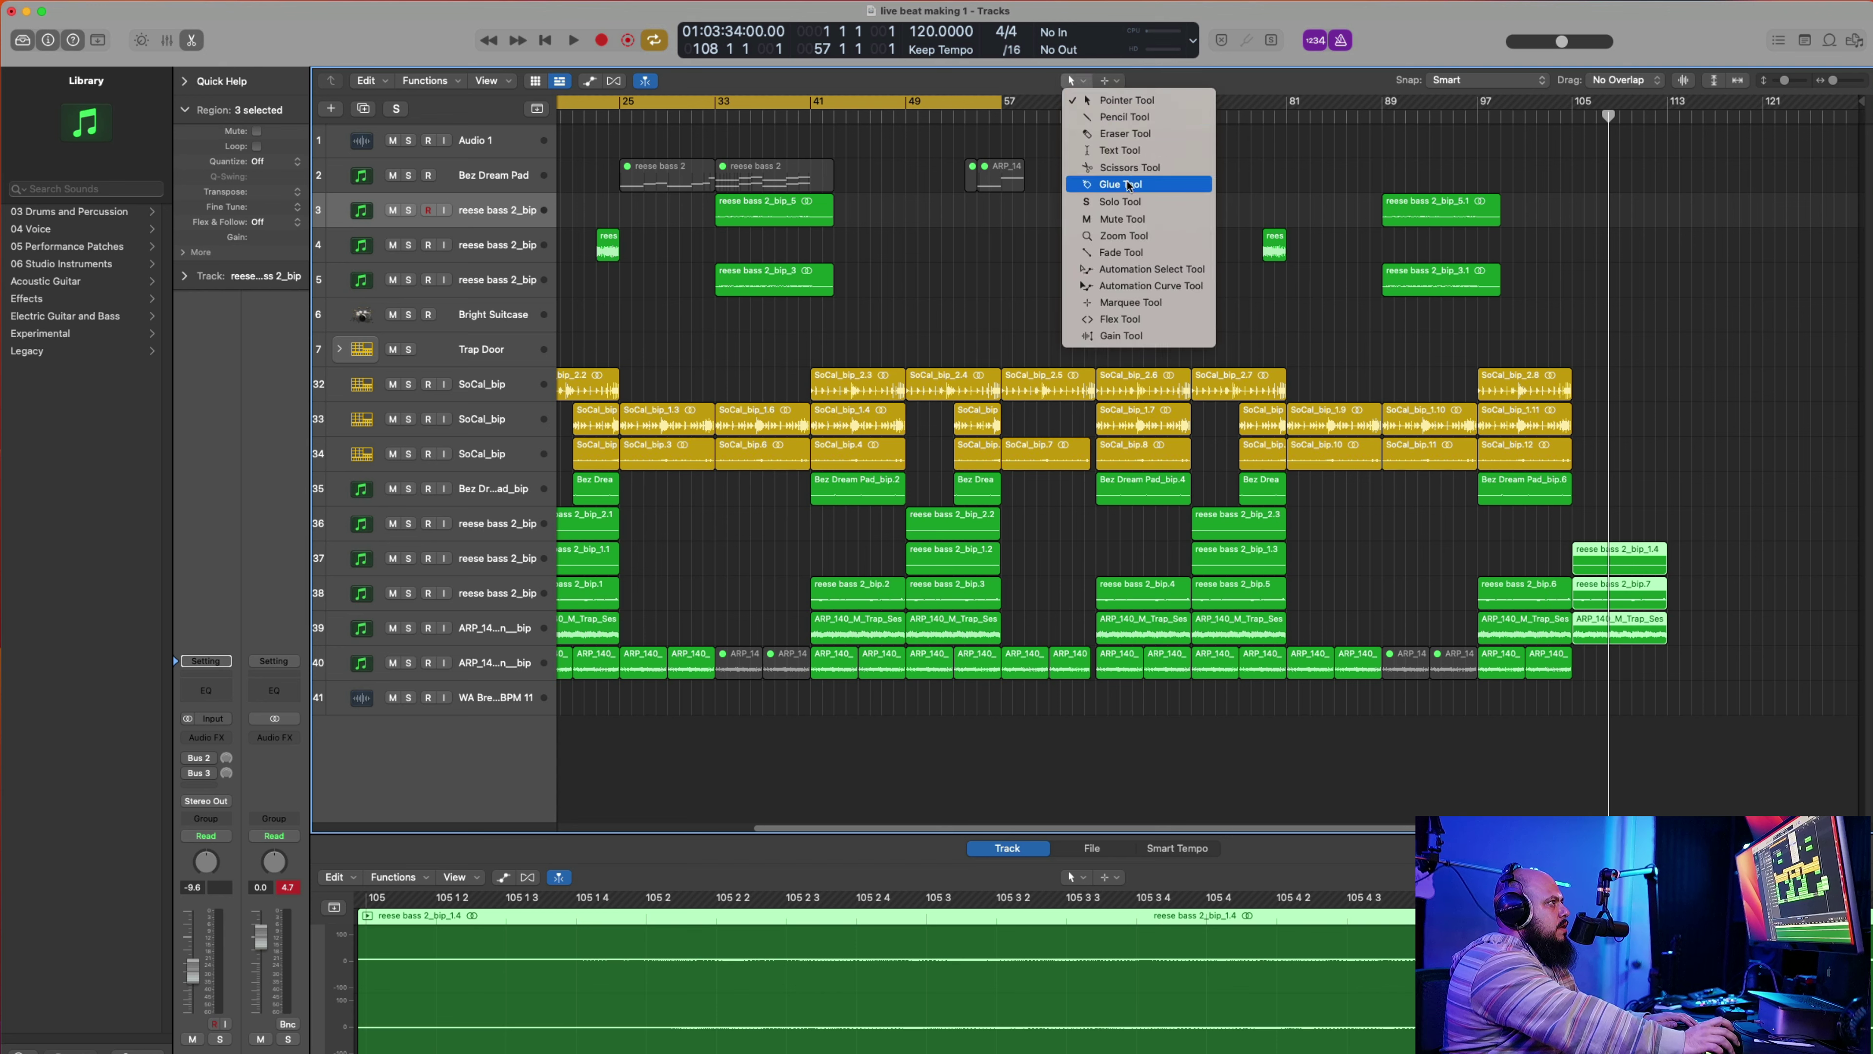
left_click(1121, 252)
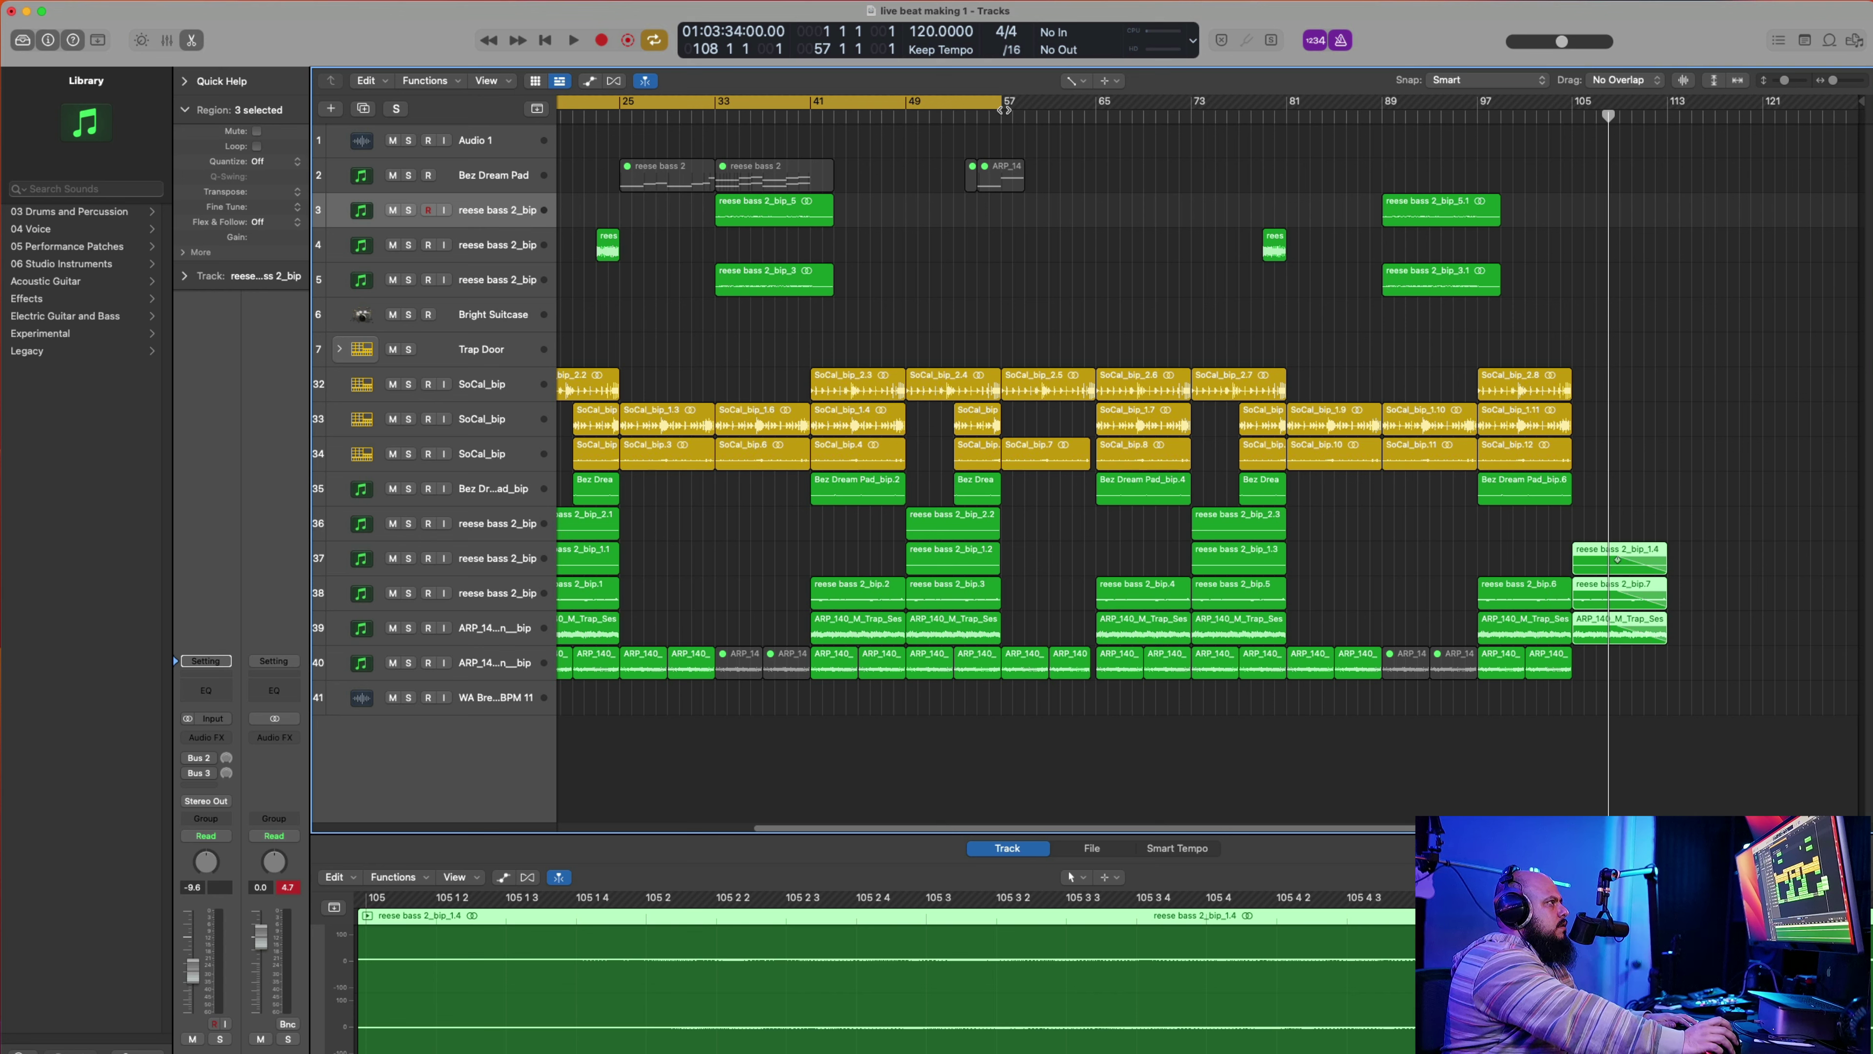
Step: Extend the end of the cycle range to bar 115
left_click_drag(999, 104, 1663, 329)
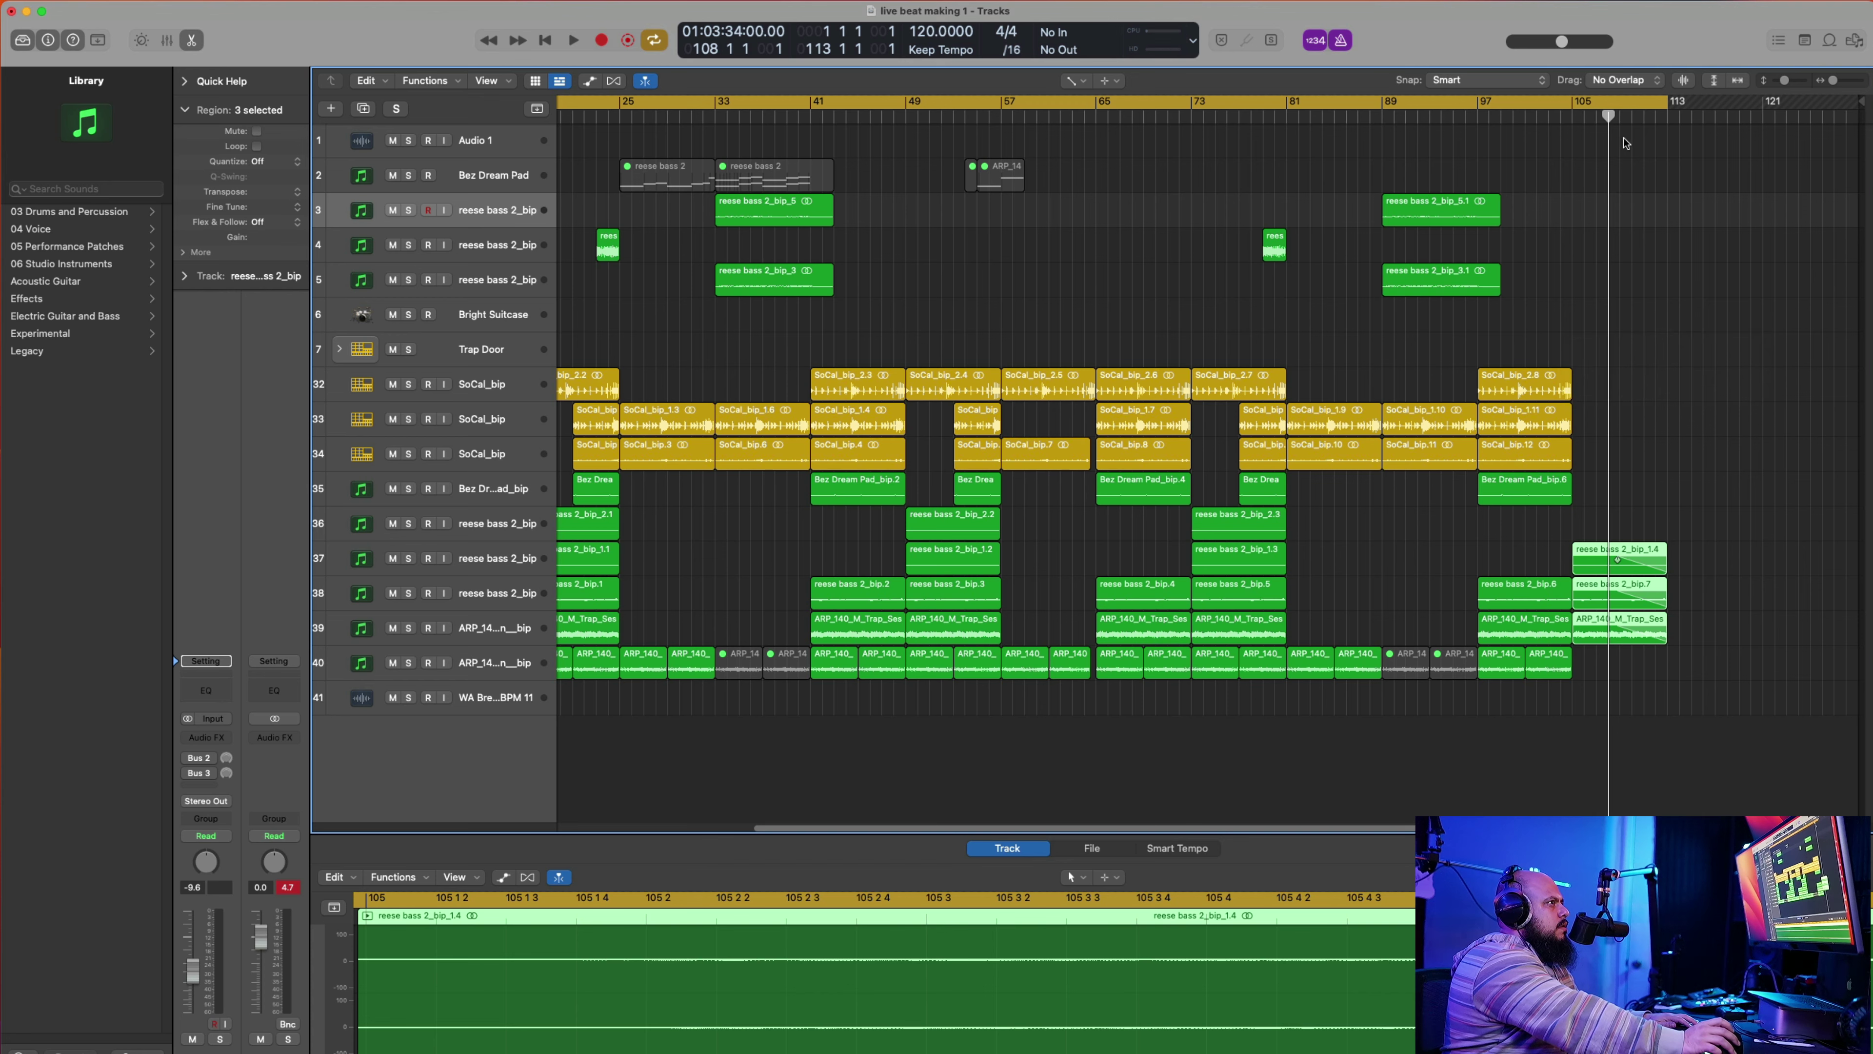
left_click_drag(1662, 104, 1692, 104)
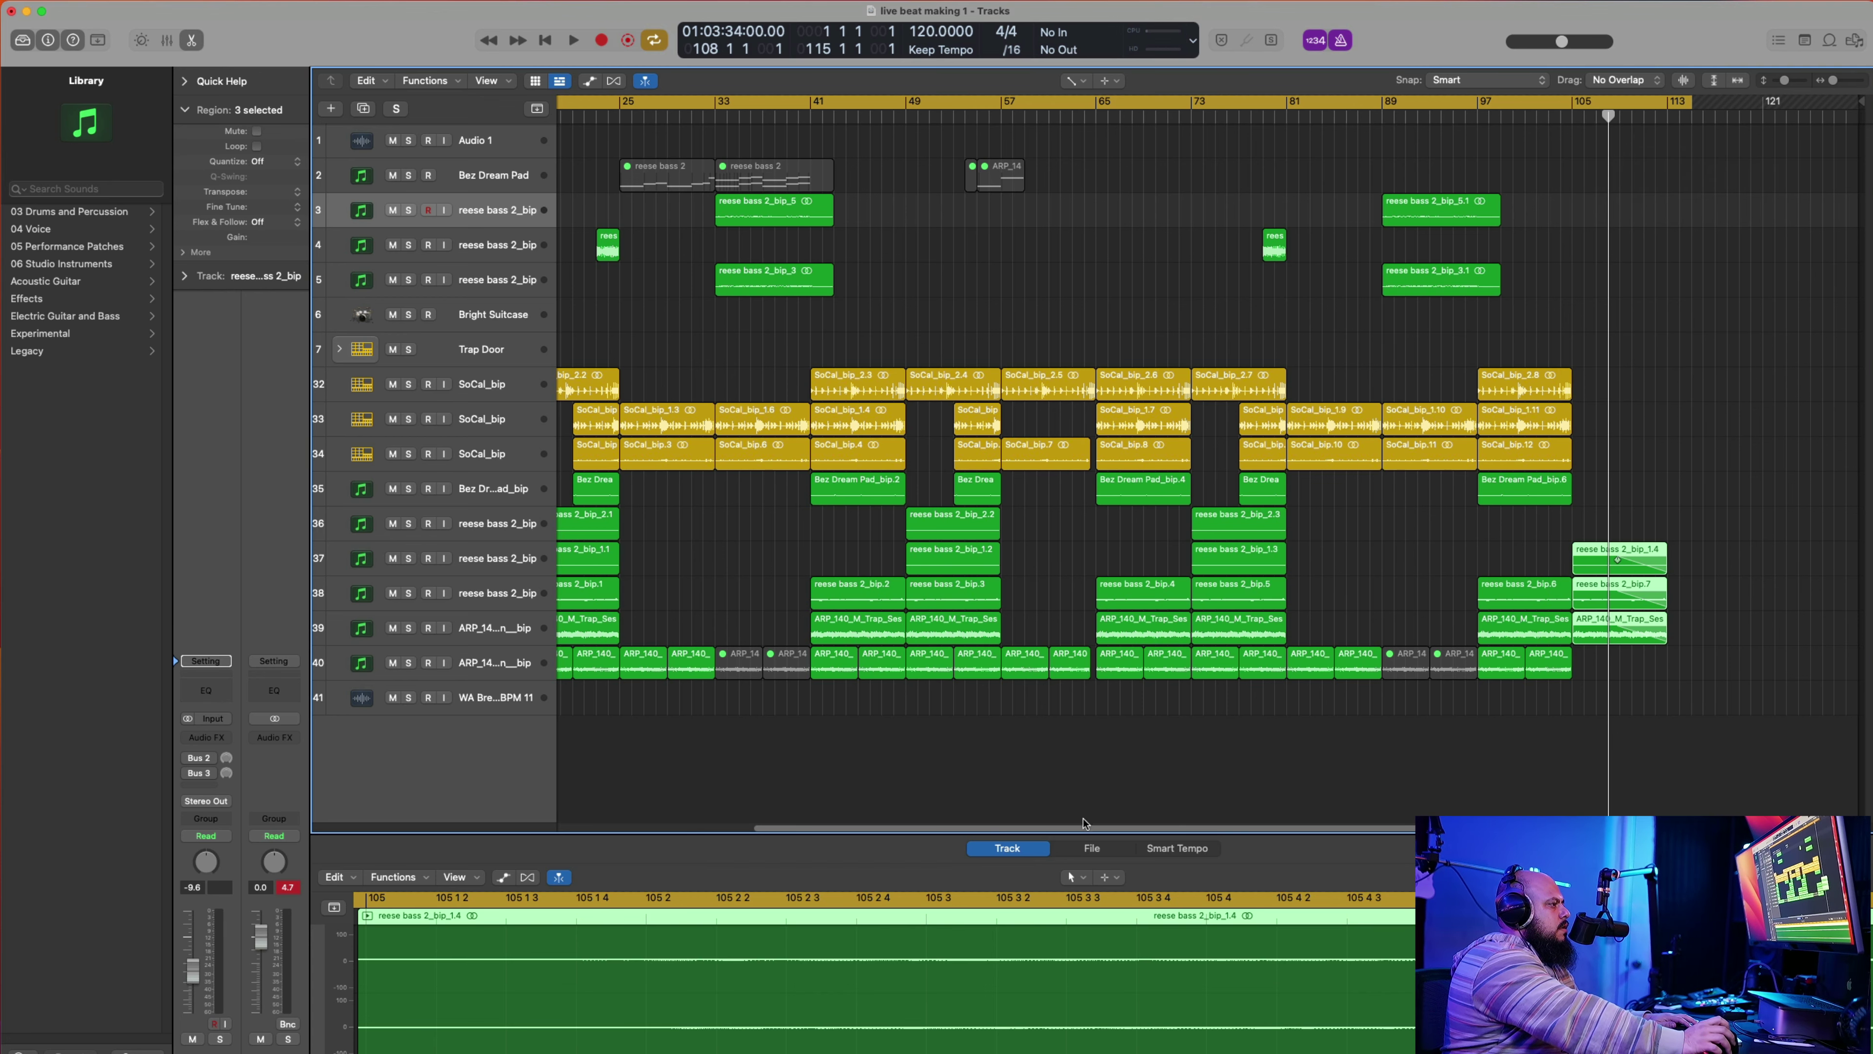
left_click_drag(1077, 829, 677, 832)
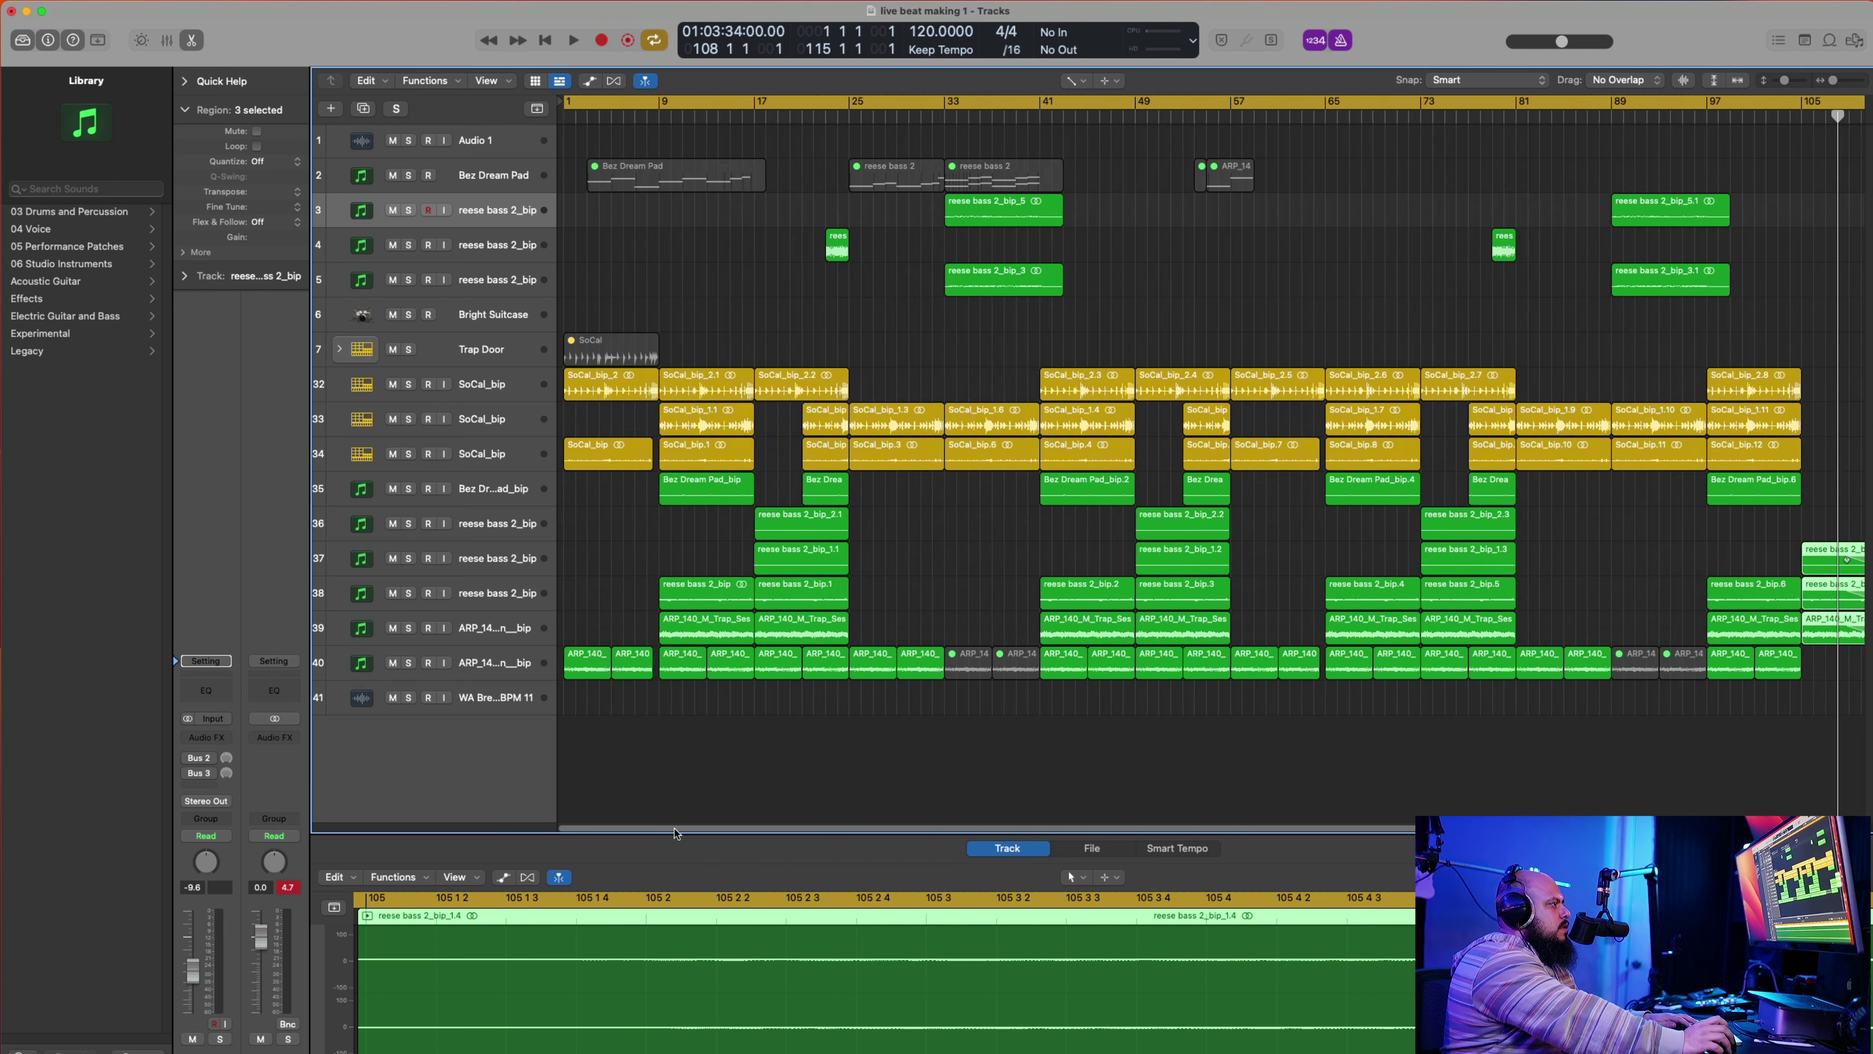
Step: Select the WA Breakbeat 90BPM 11 track, examine the channel strips in the mixer and close the mixer
left_click(478, 700)
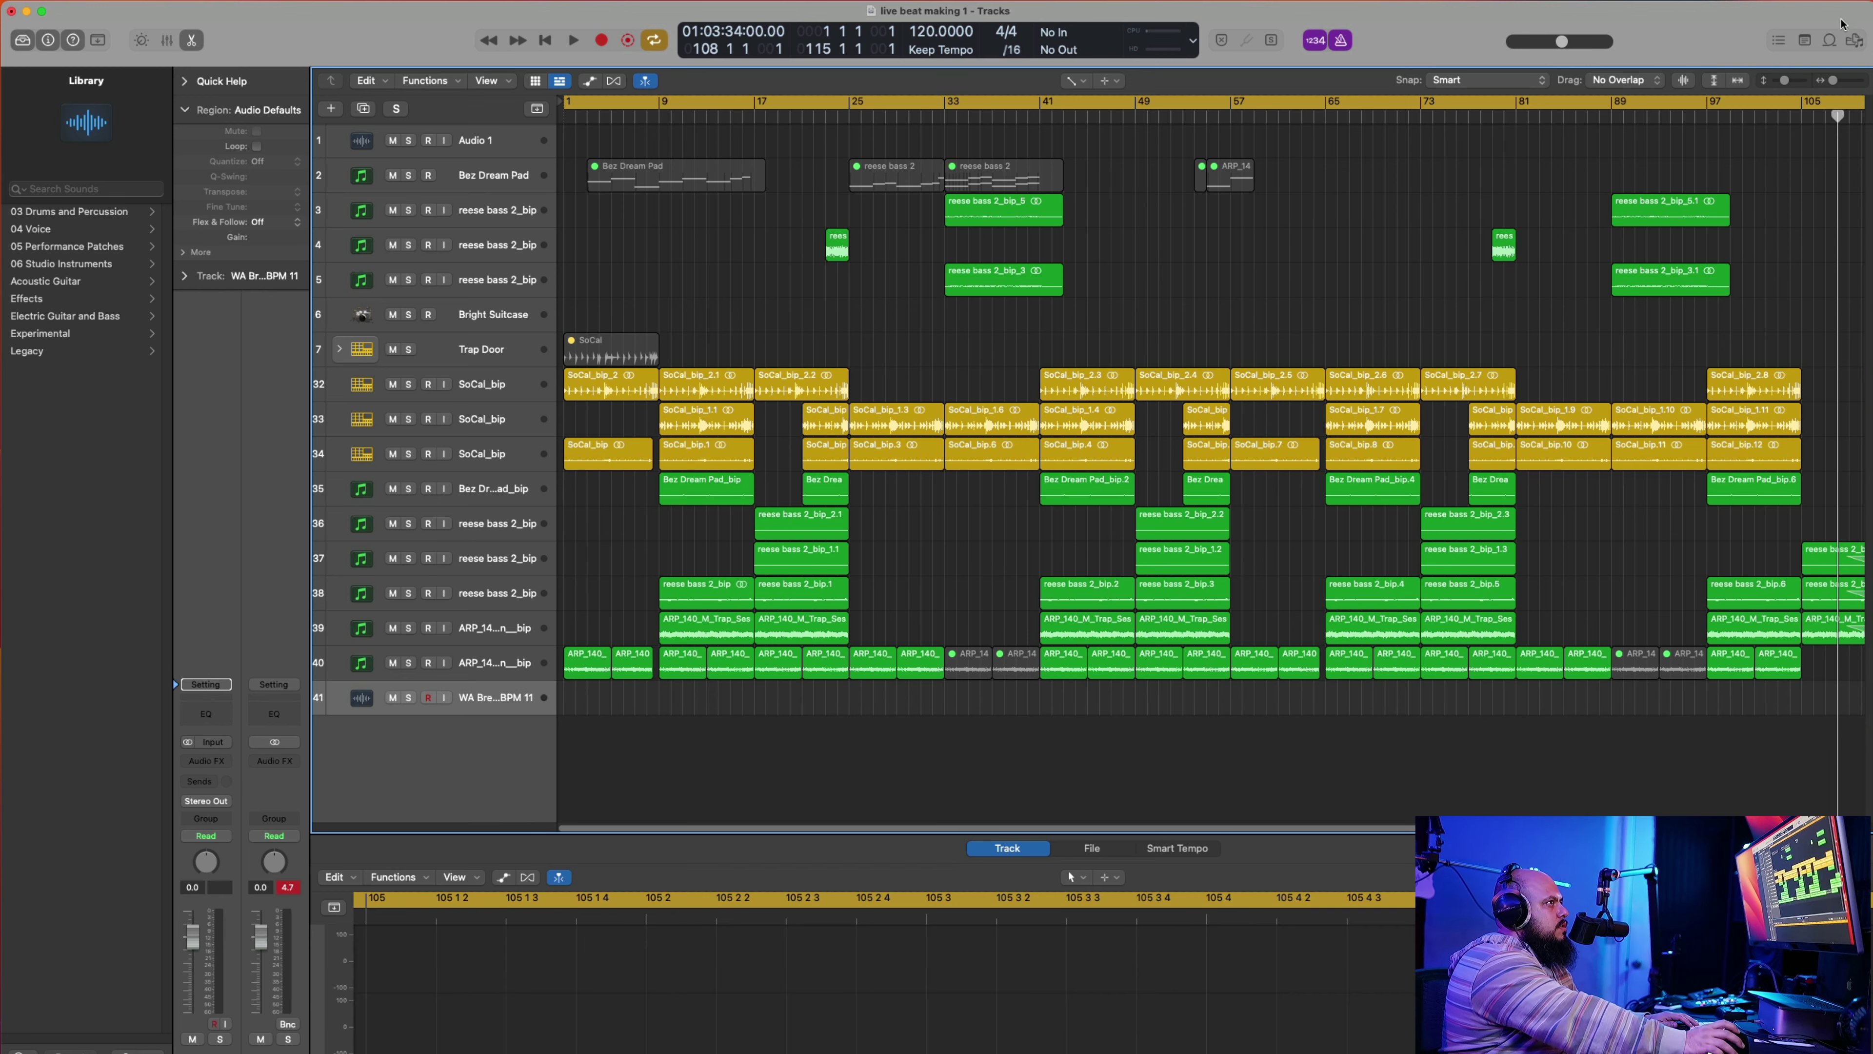
left_click(168, 42)
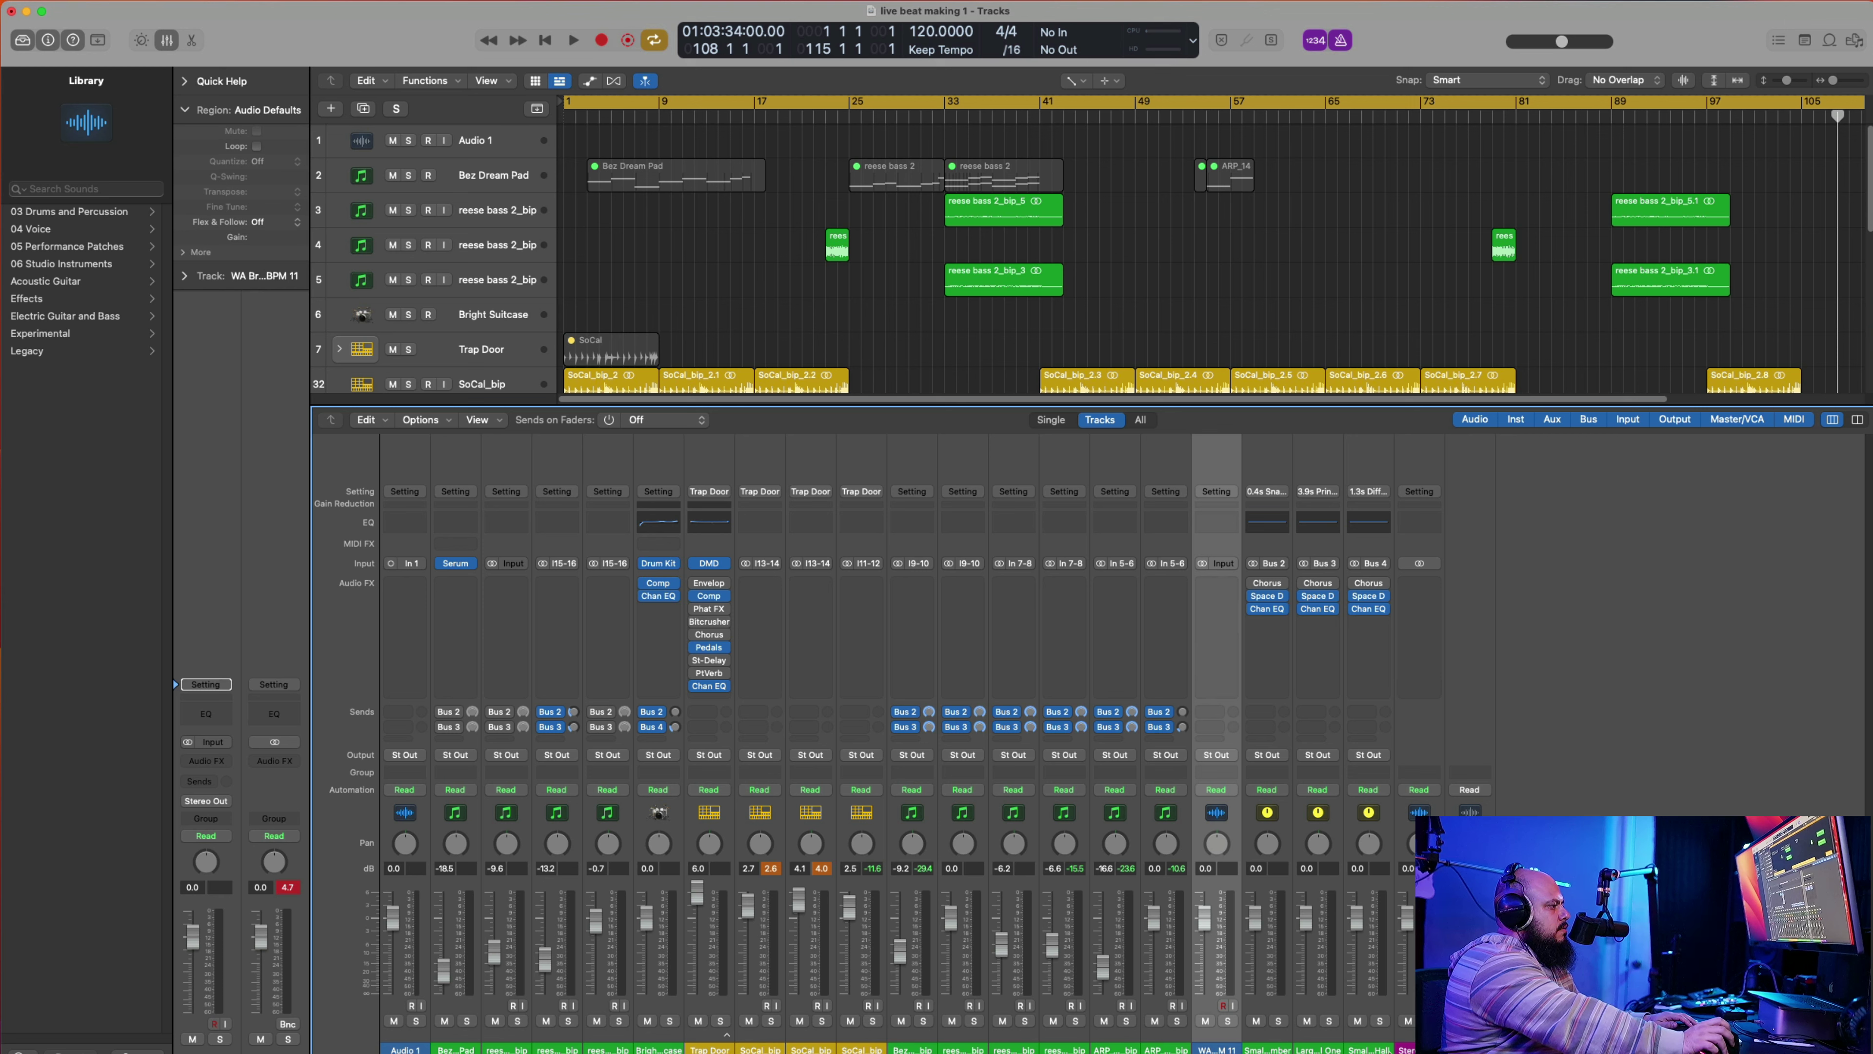
left_click(1374, 1036)
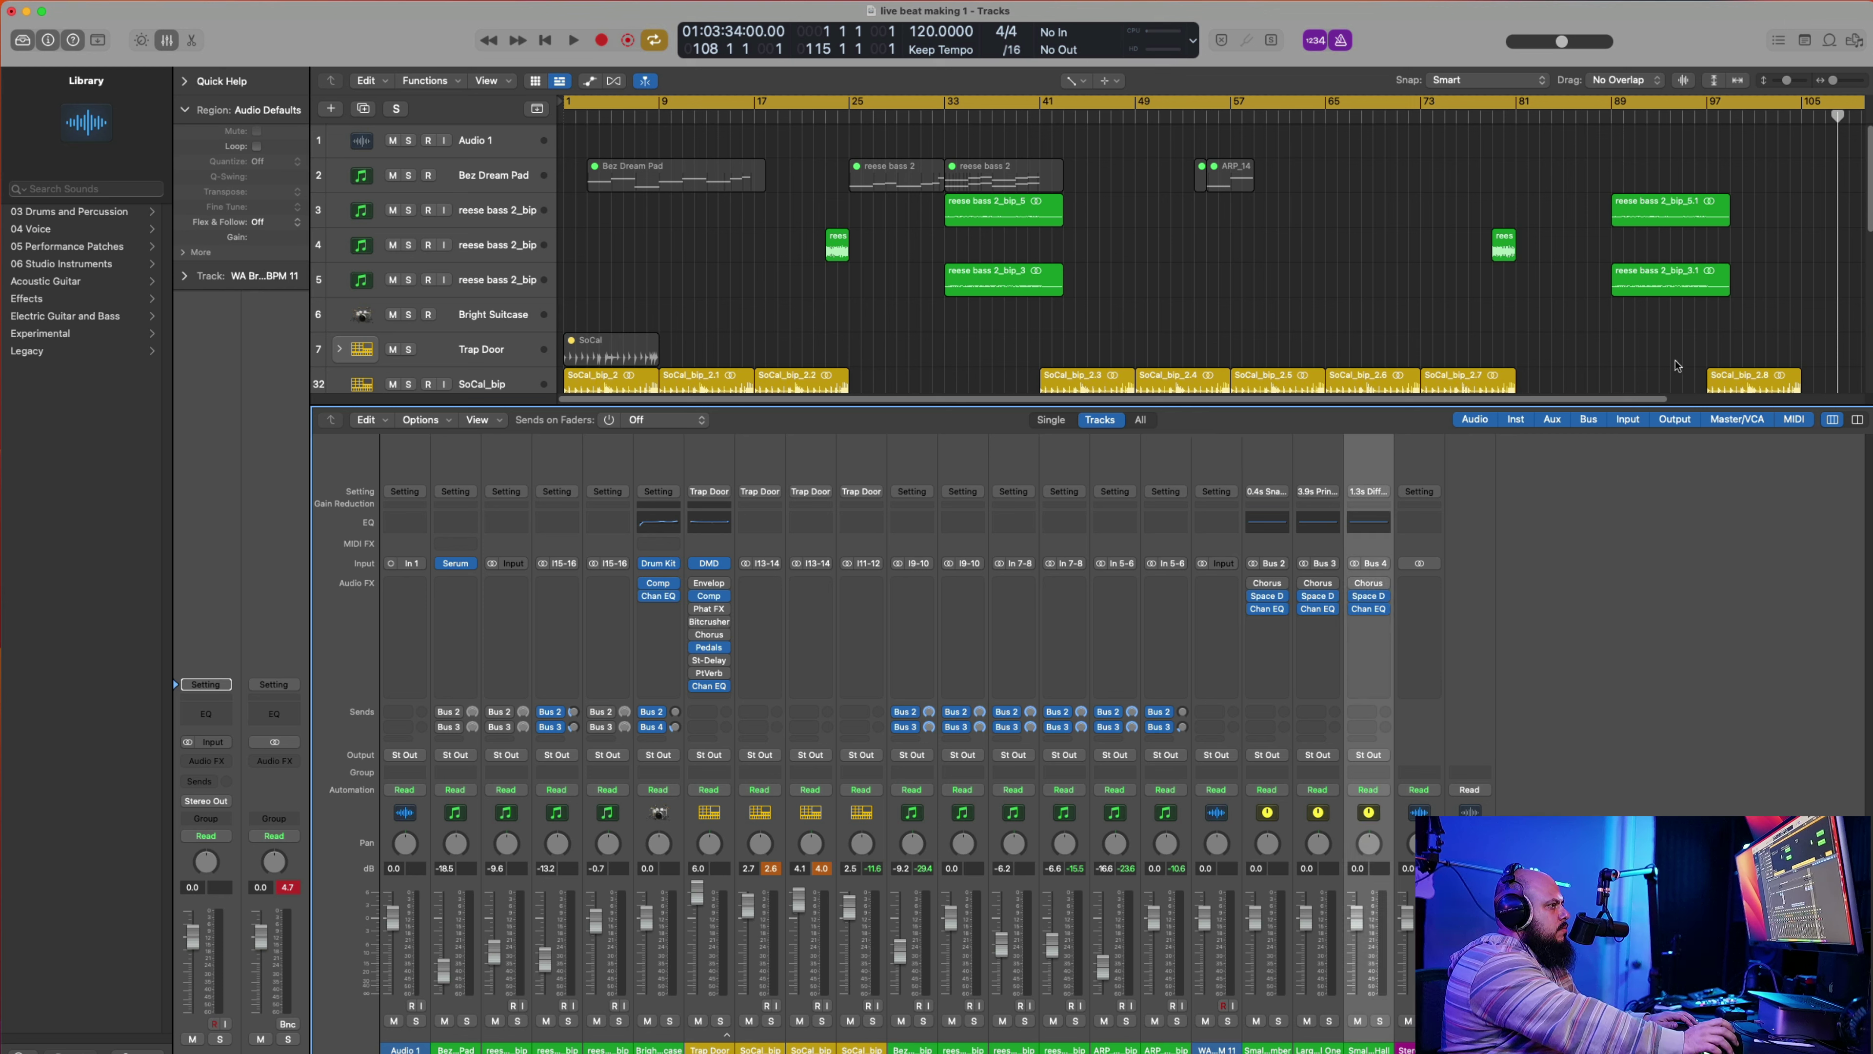
left_click(1610, 352)
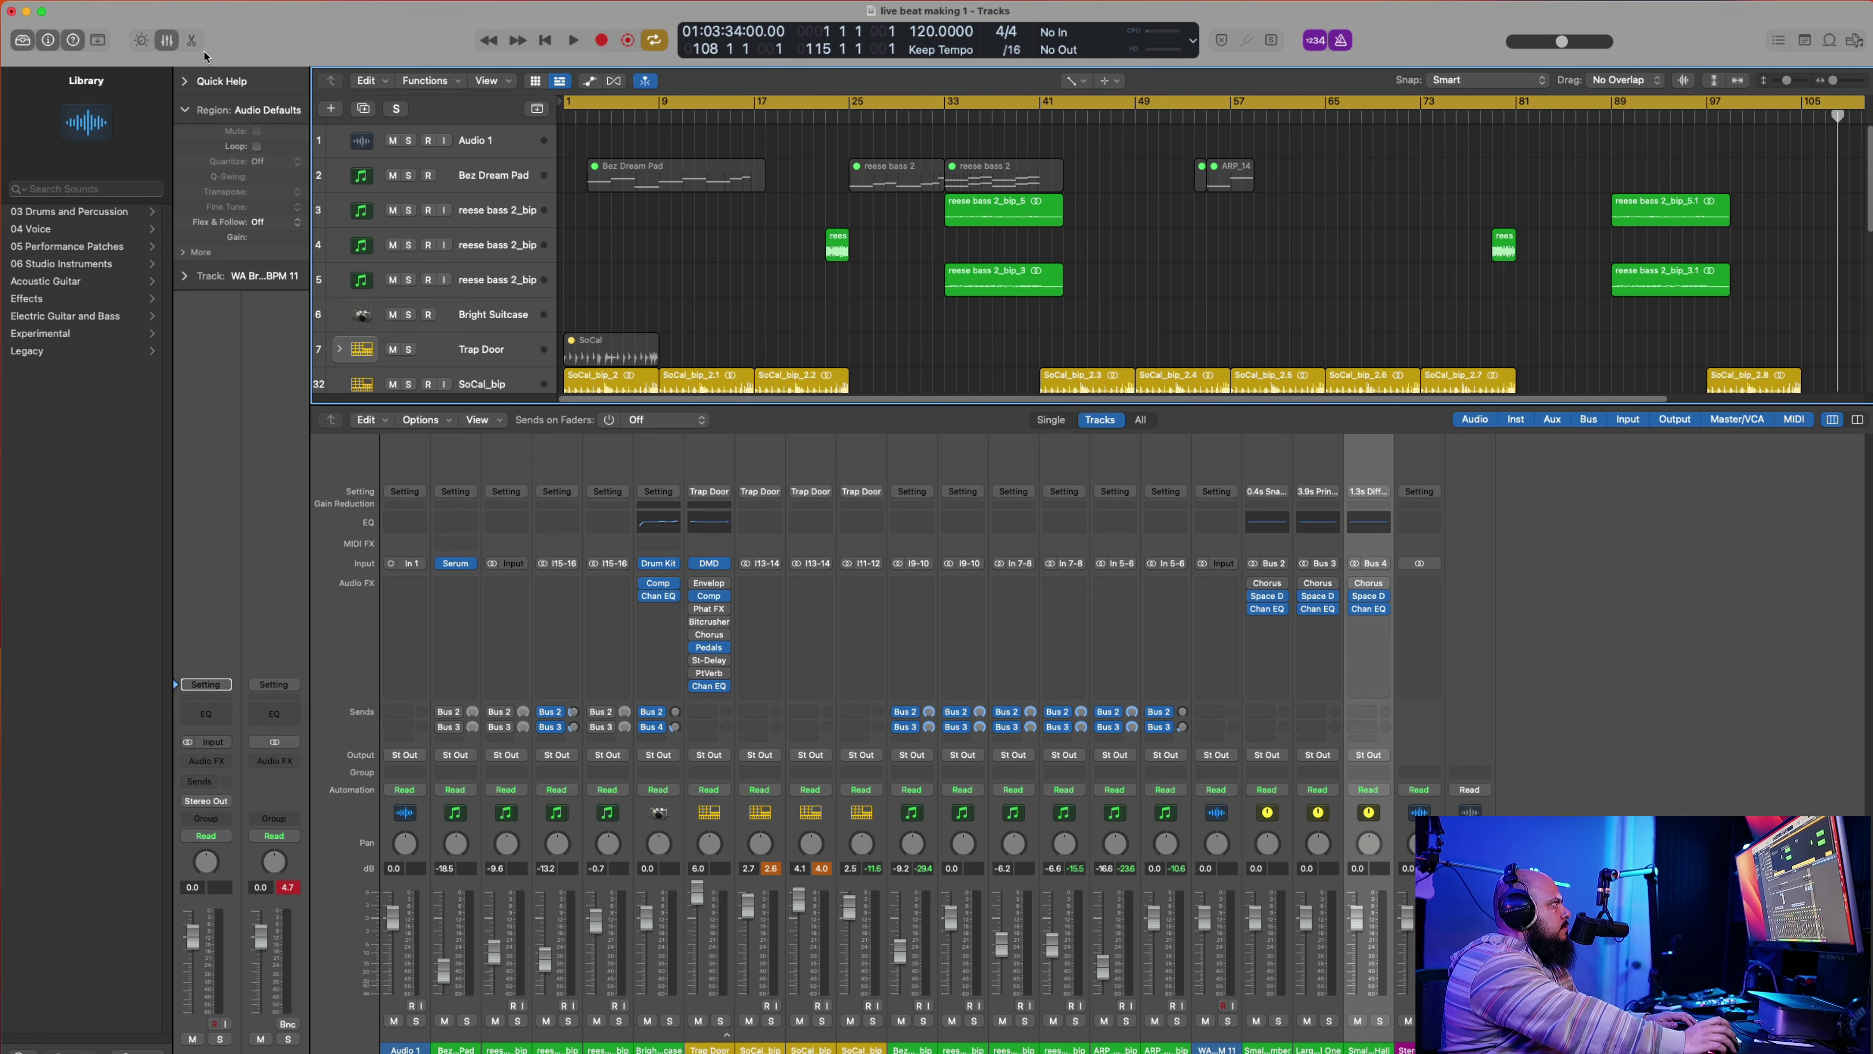
left_click(167, 40)
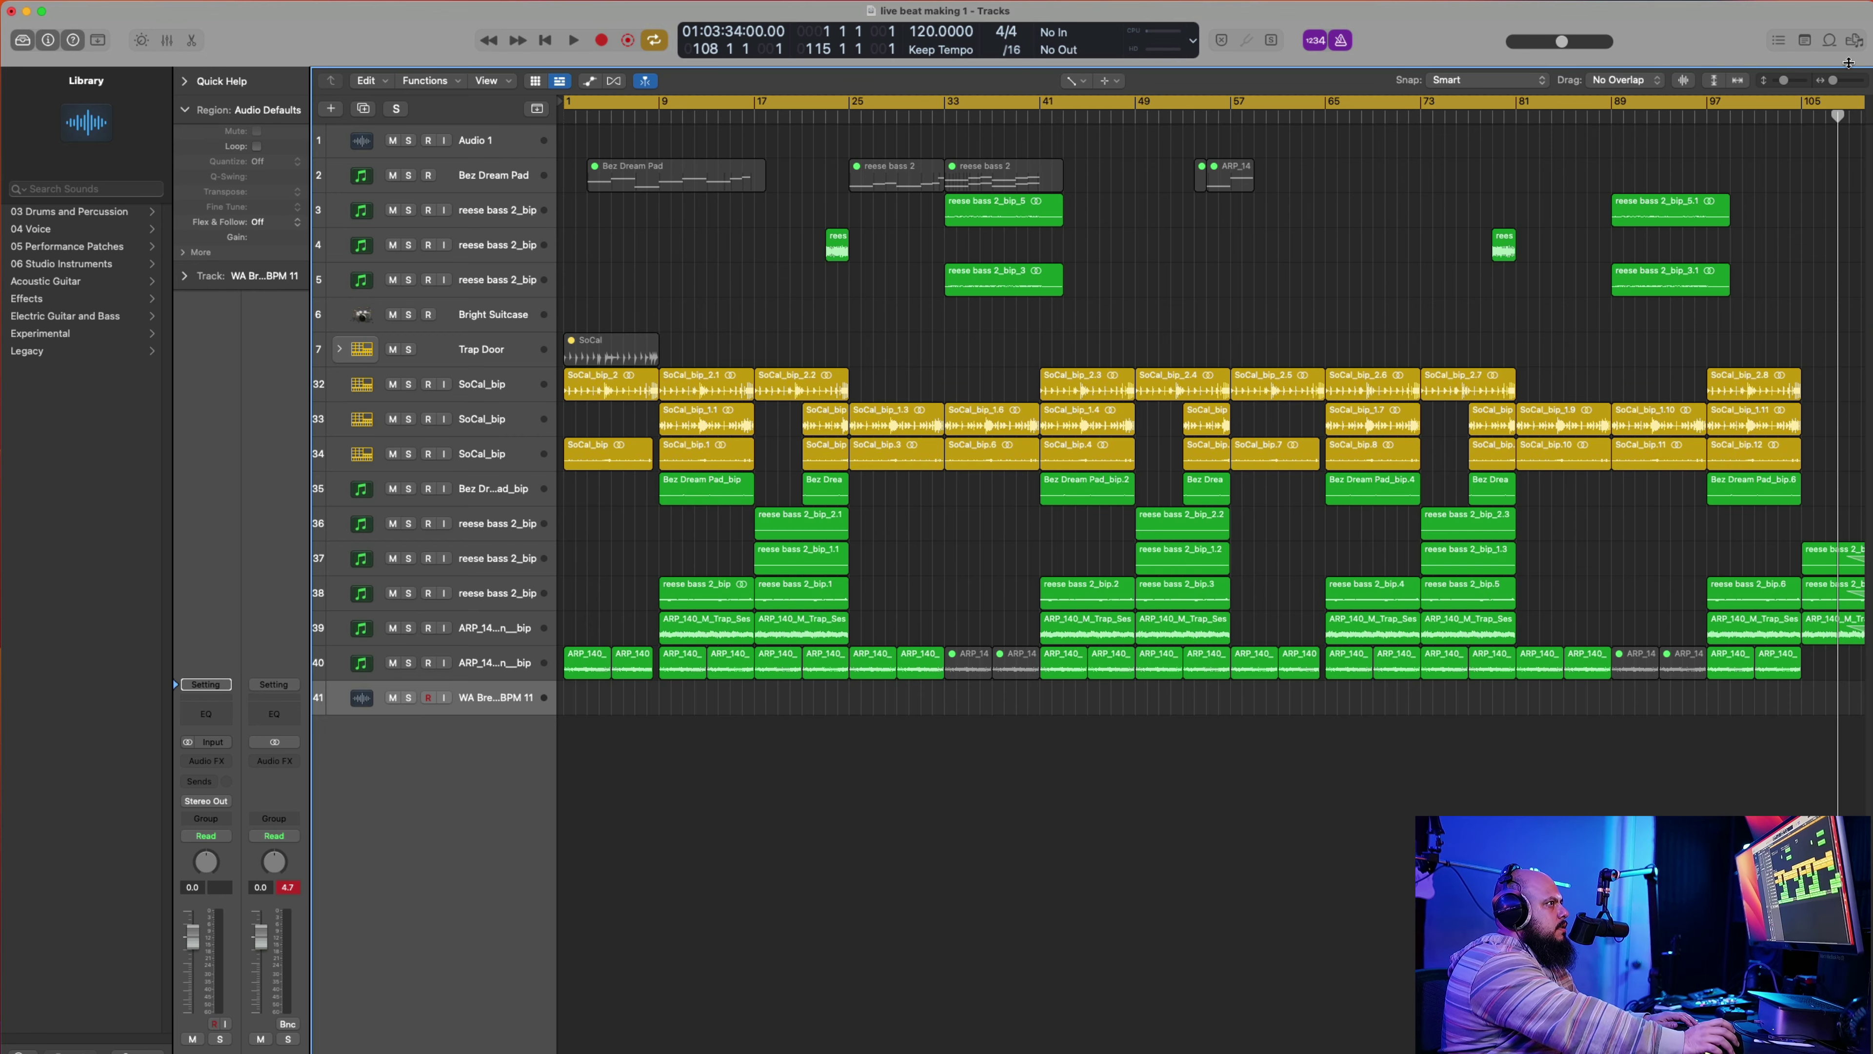
Step: Enlarge the tracks and lower the volumes of tracks 32 to 40 together, bringing SoCal_bip on track 32 to -2.7 dB
left_click(1791, 82)
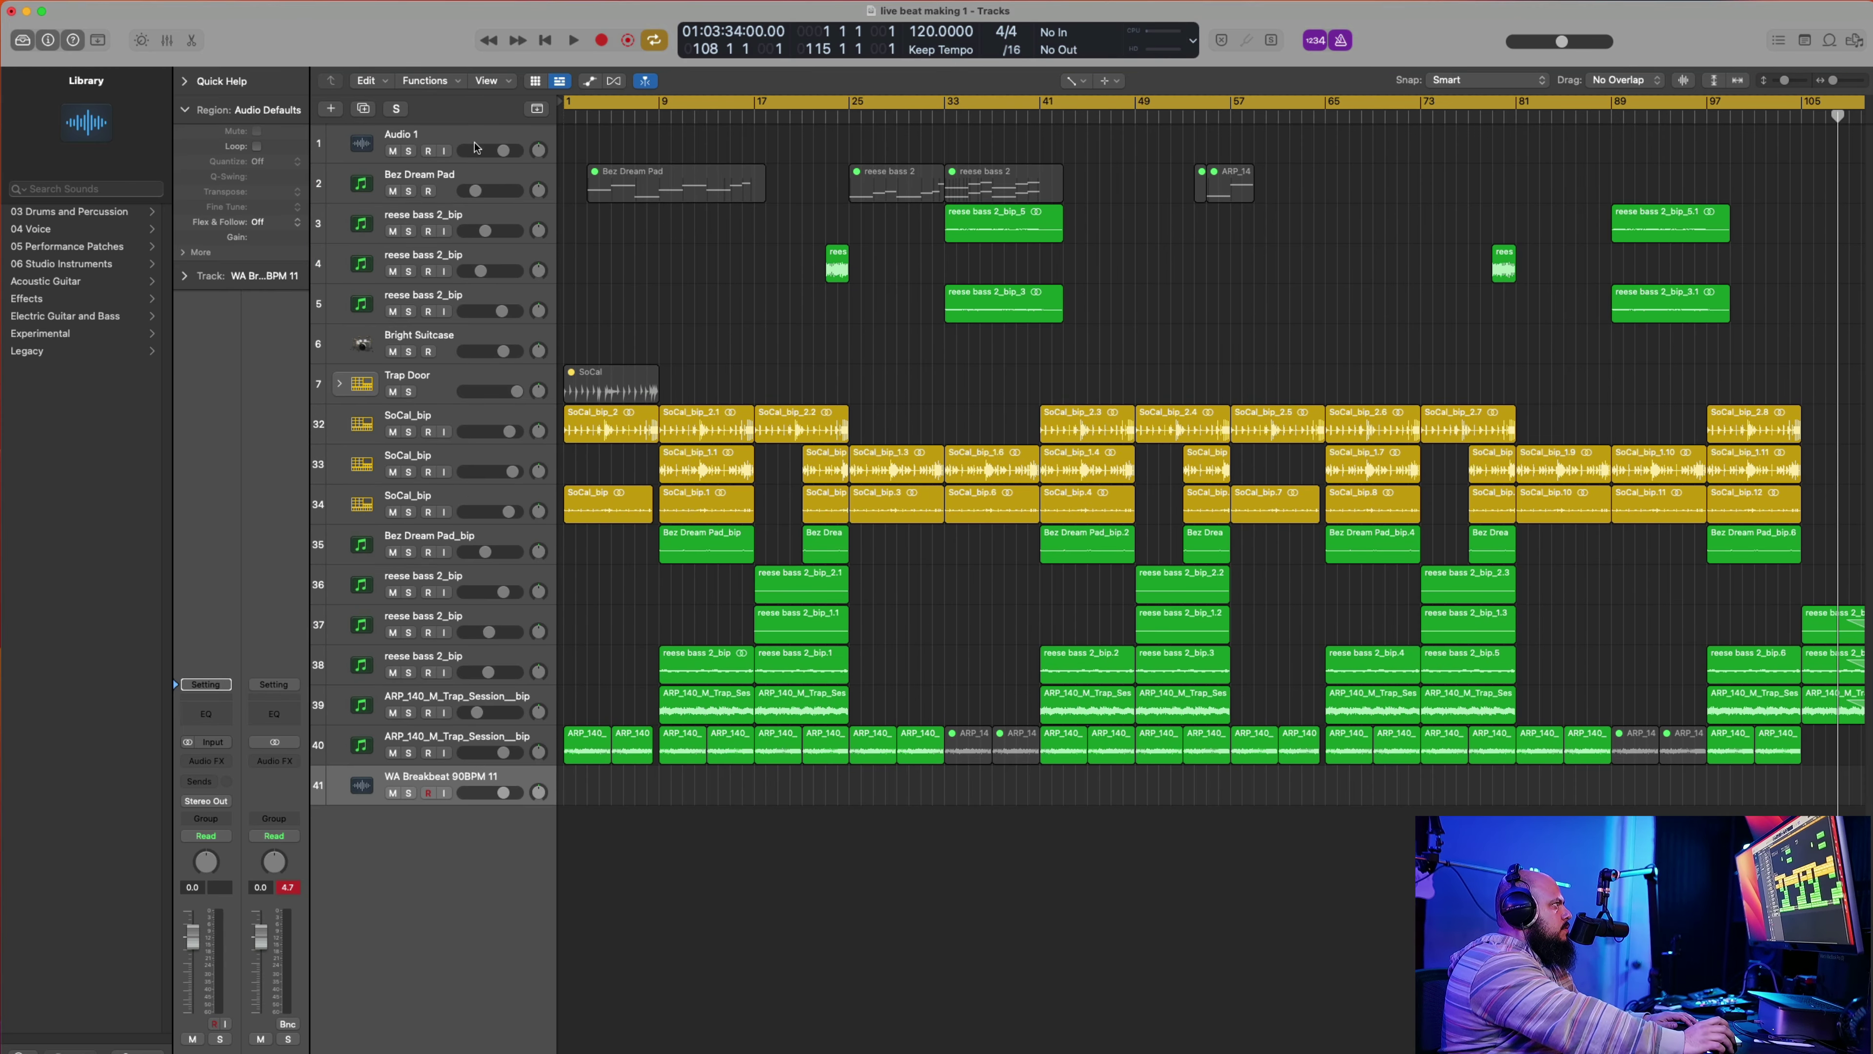
left_click(522, 416)
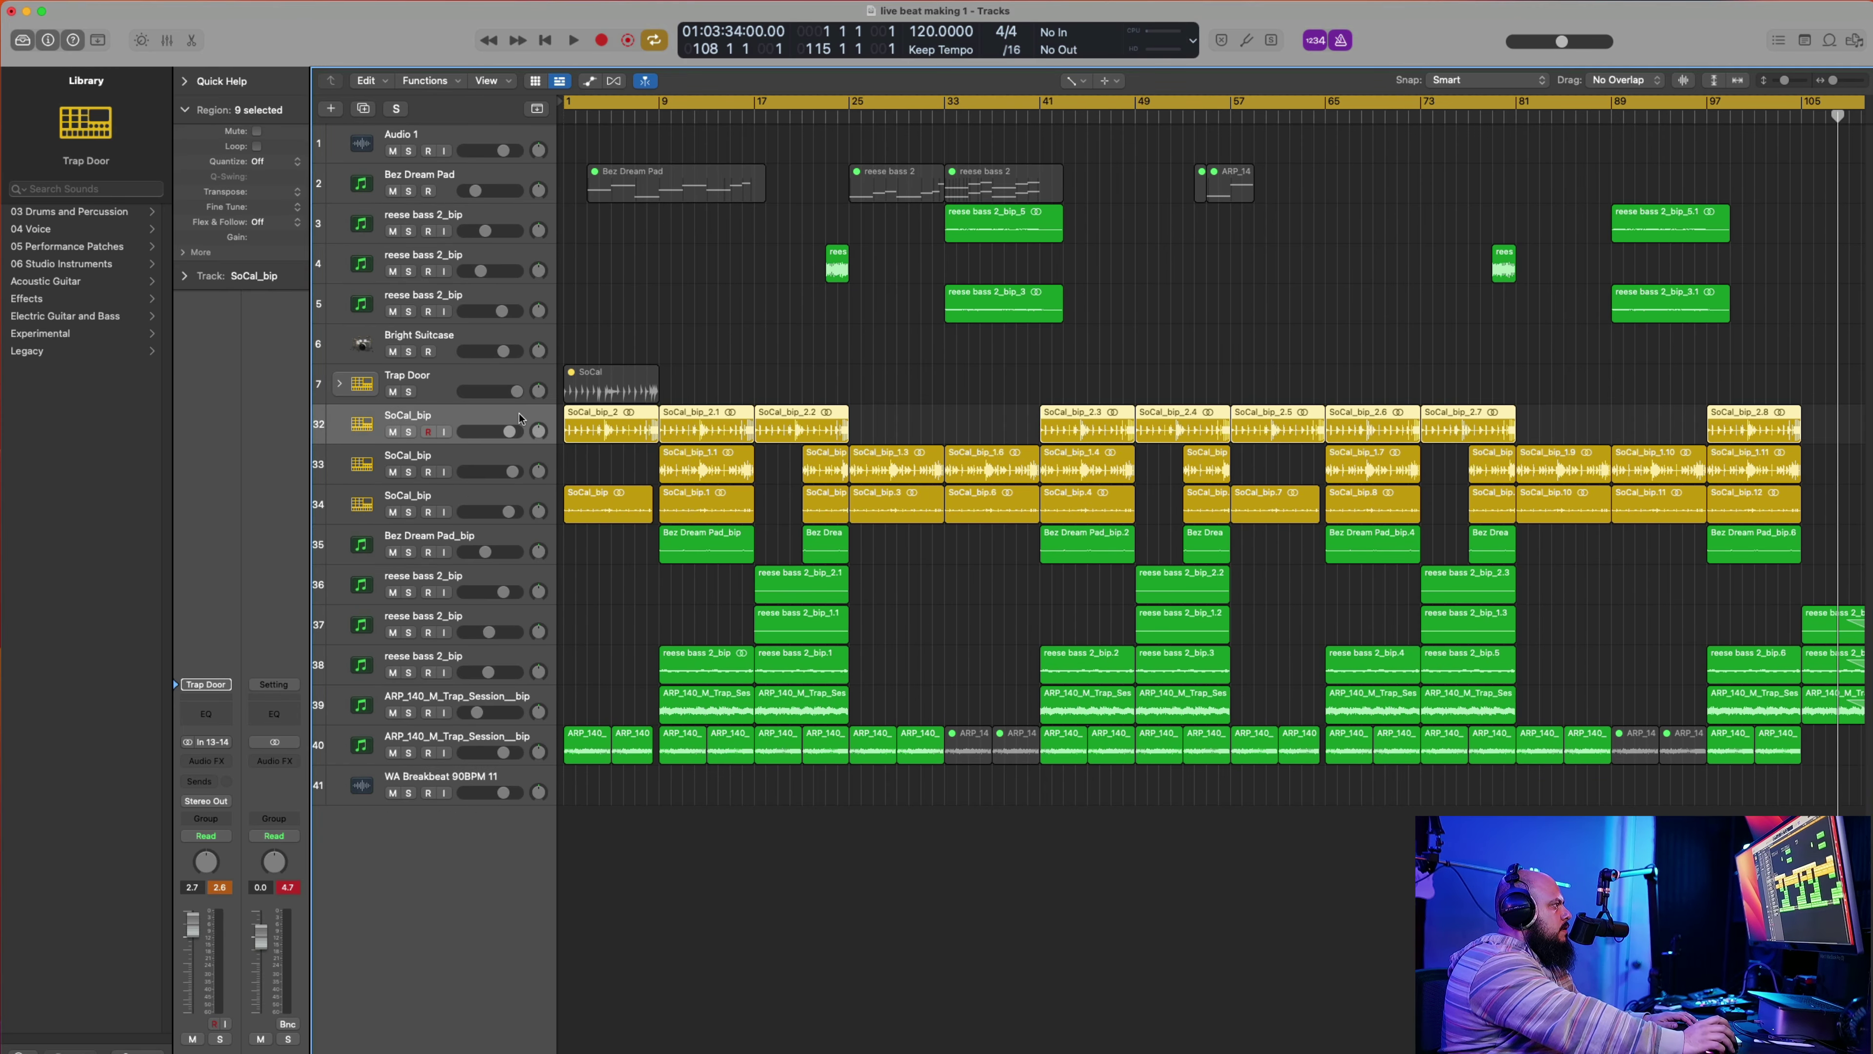
left_click(535, 742, "shift")
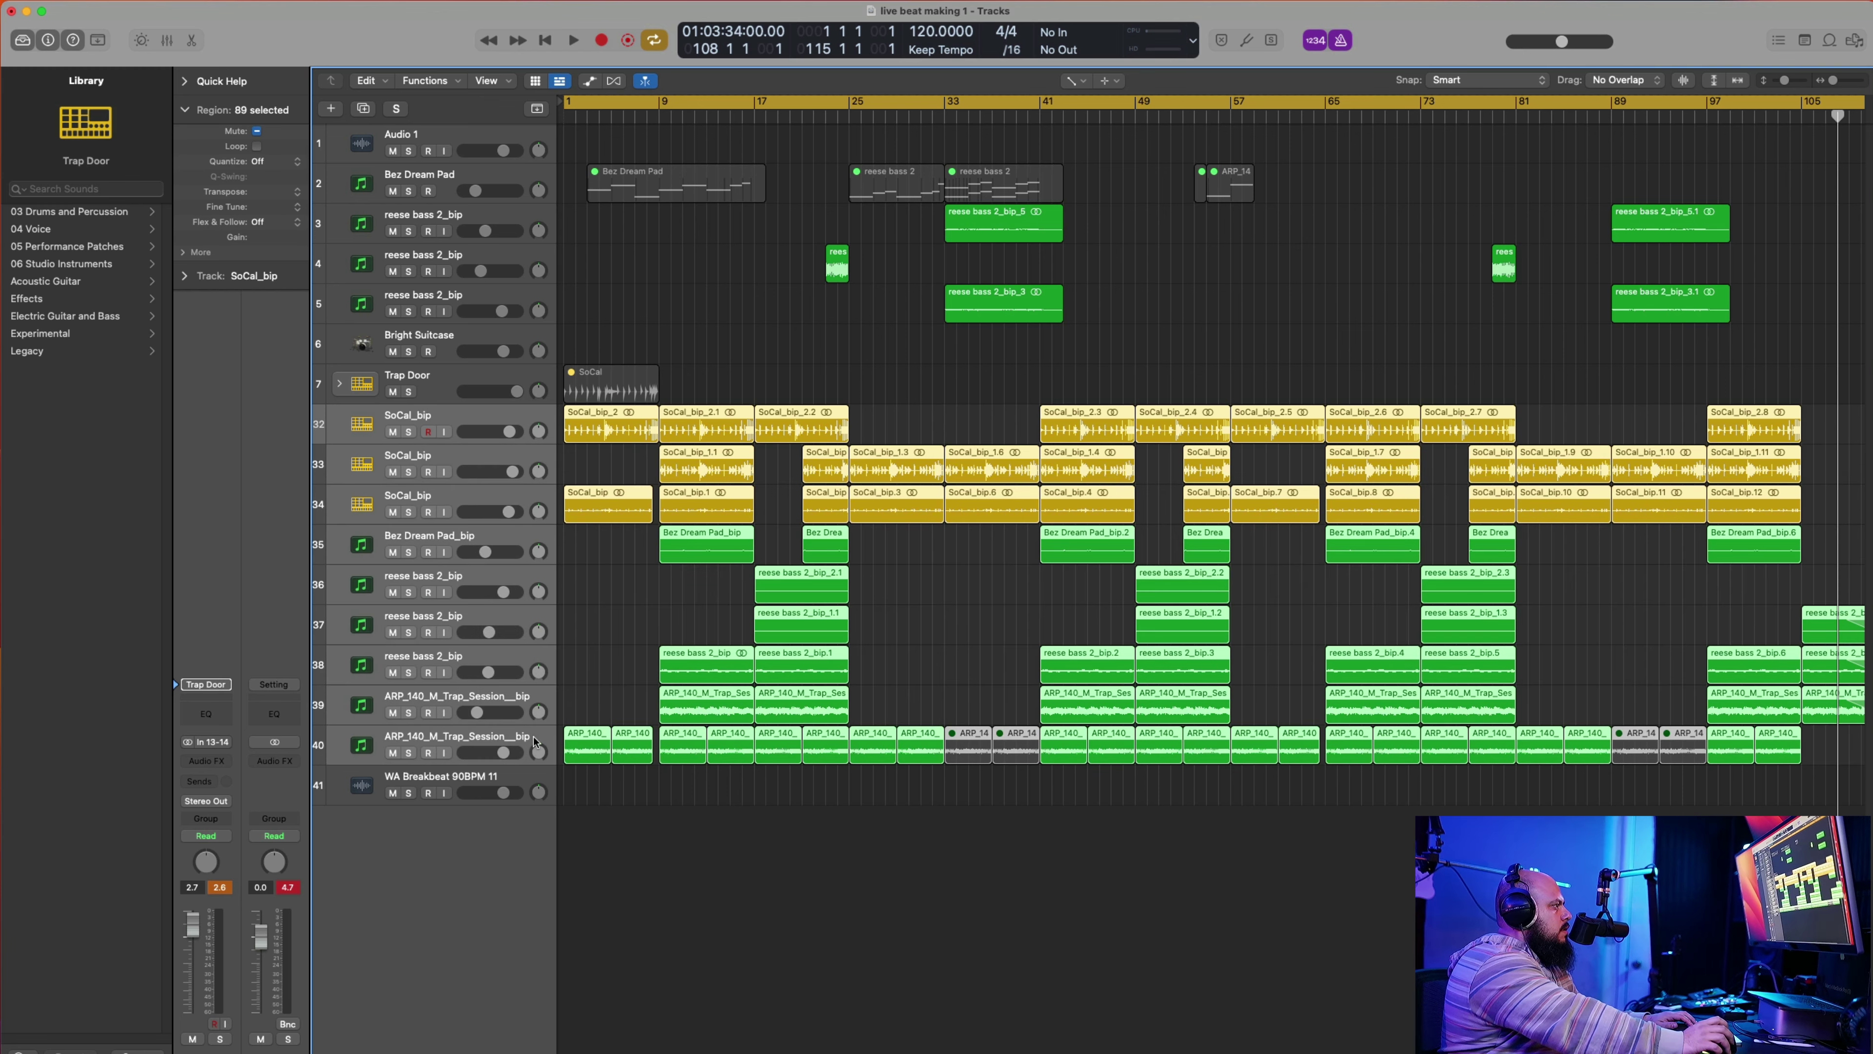
left_click_drag(477, 716, 473, 712)
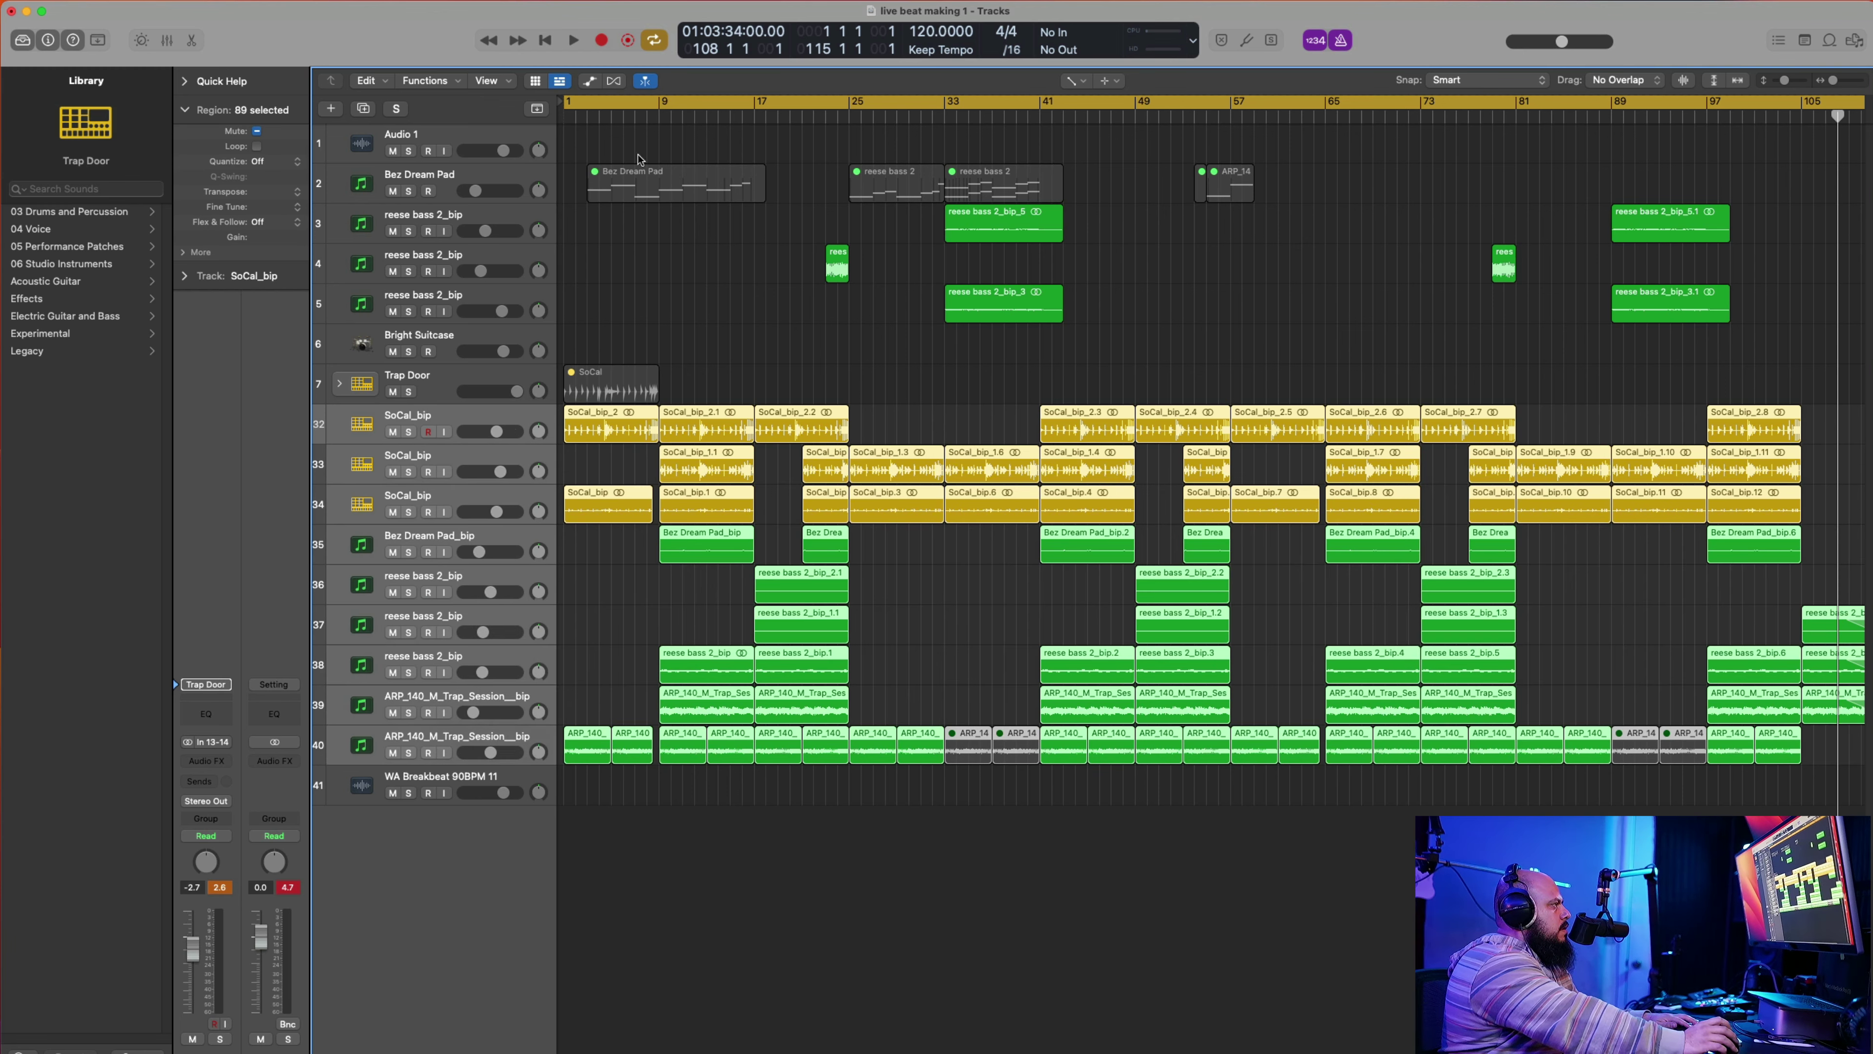
Step: Play the arrangement from bar 1 and briefly mute and unmute tracks 32 to 40 together
left_click(572, 116)
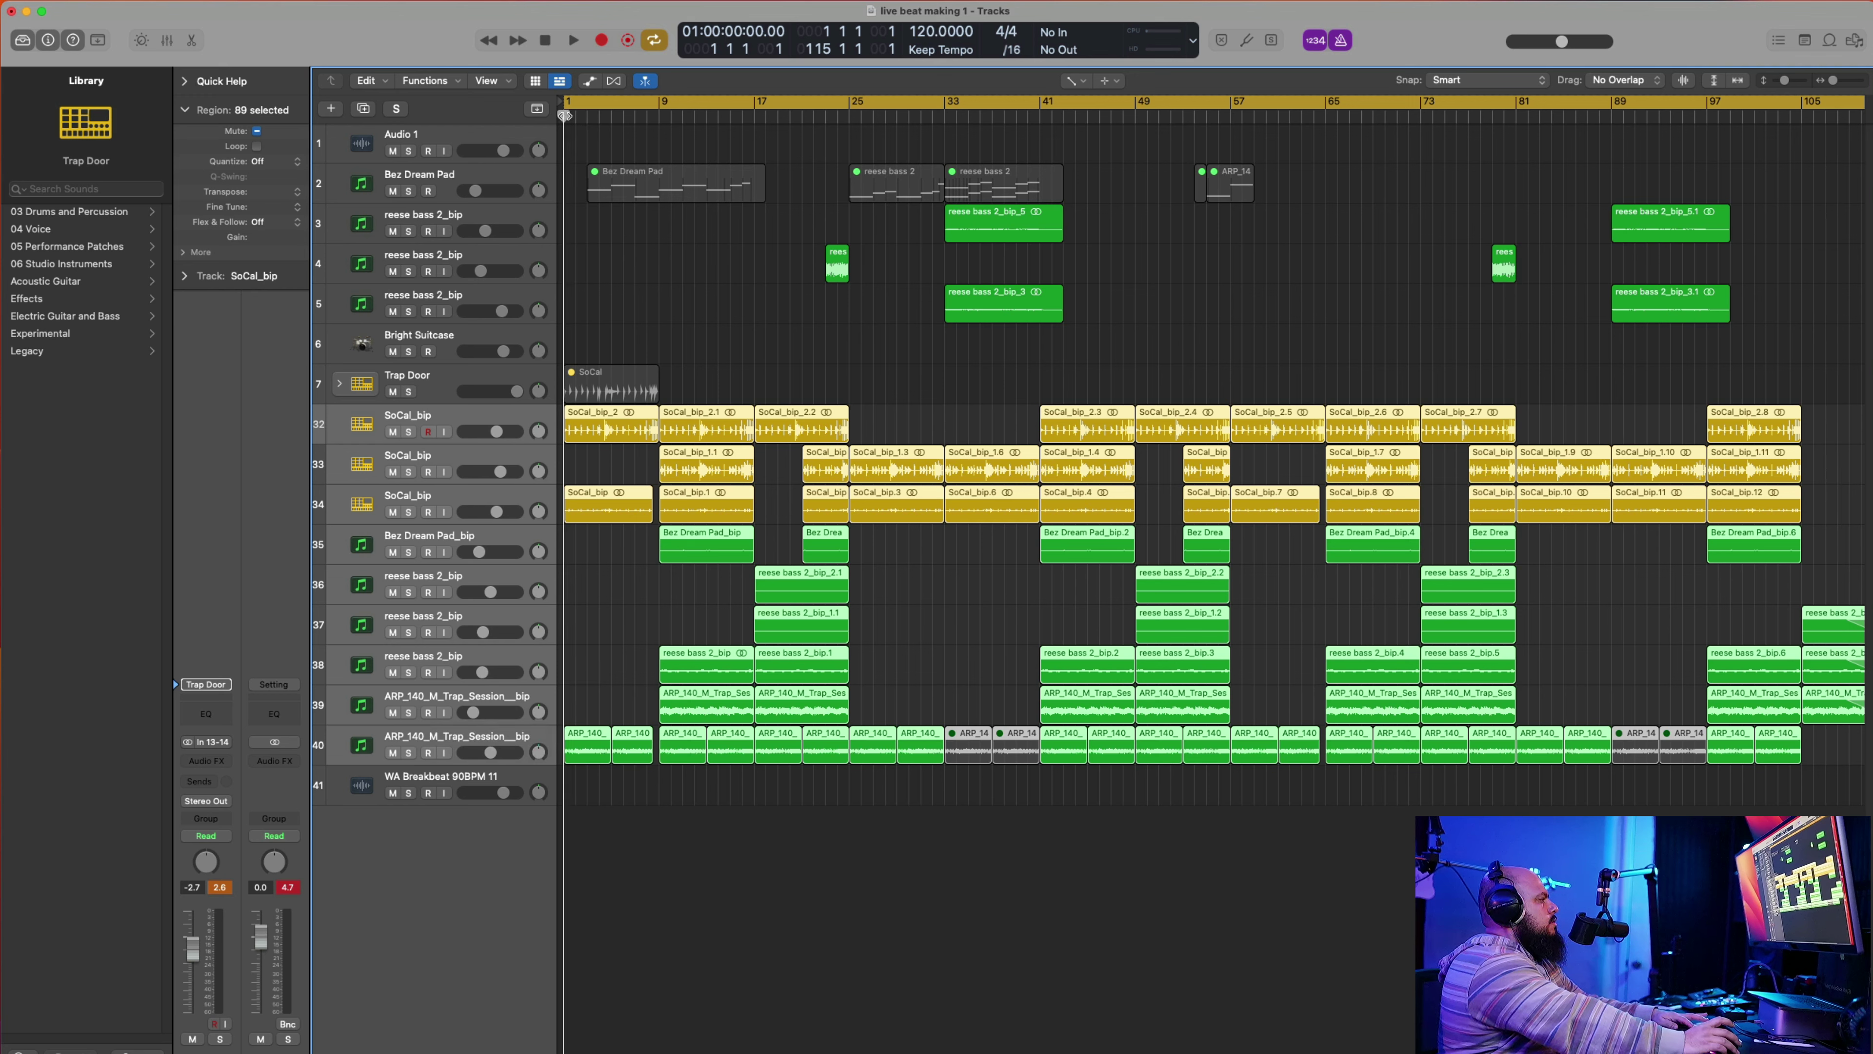
key("space")
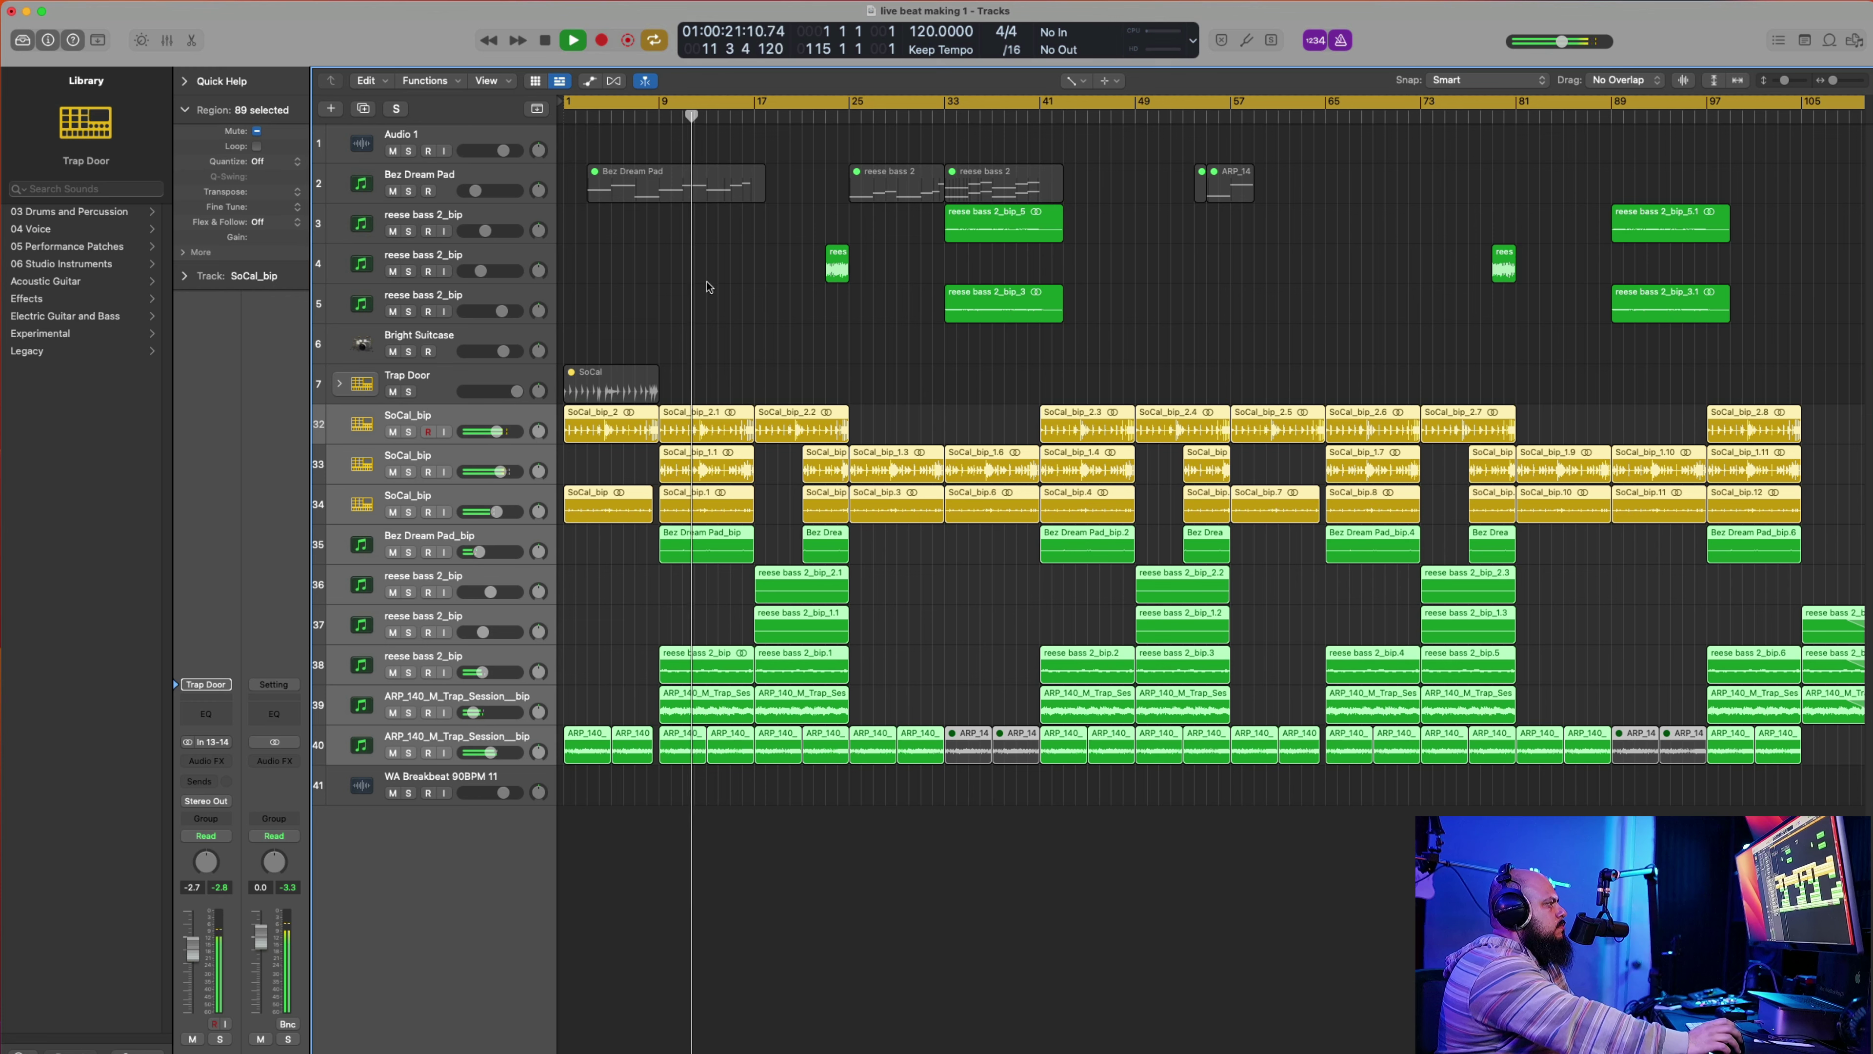
left_click(392, 753)
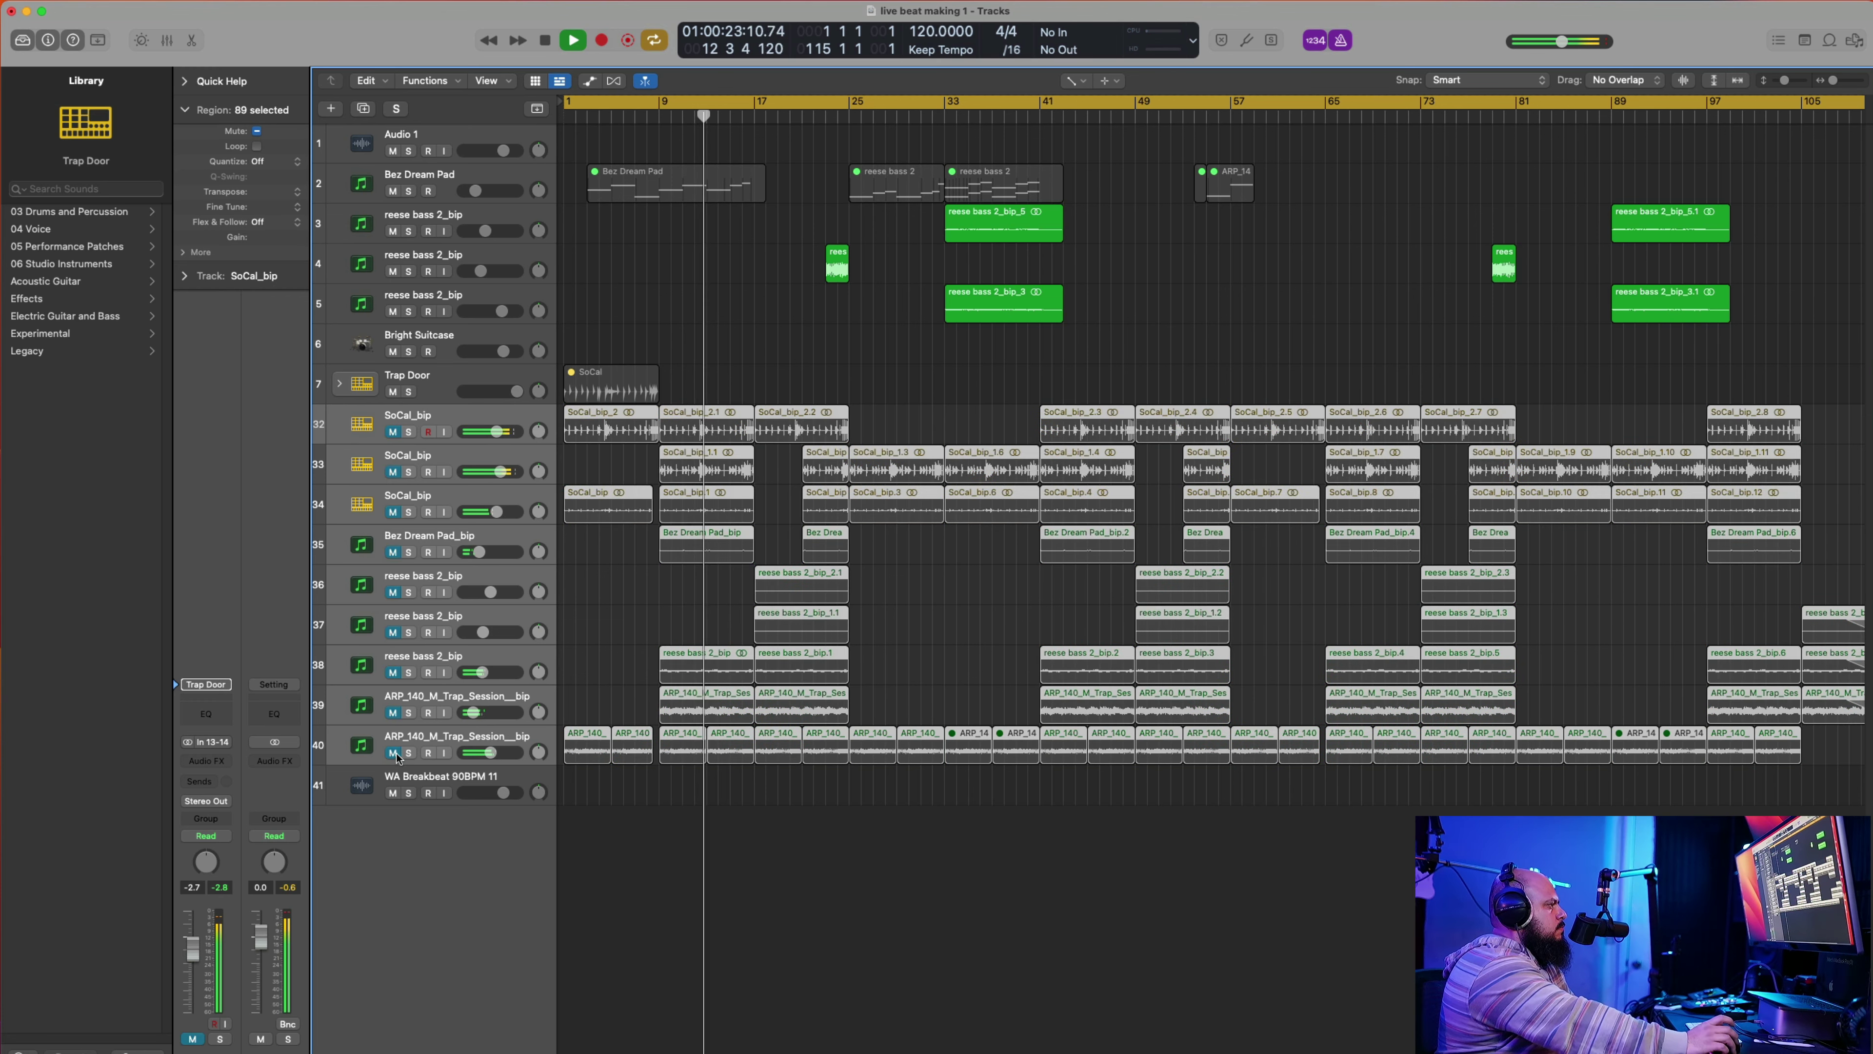
left_click(392, 752)
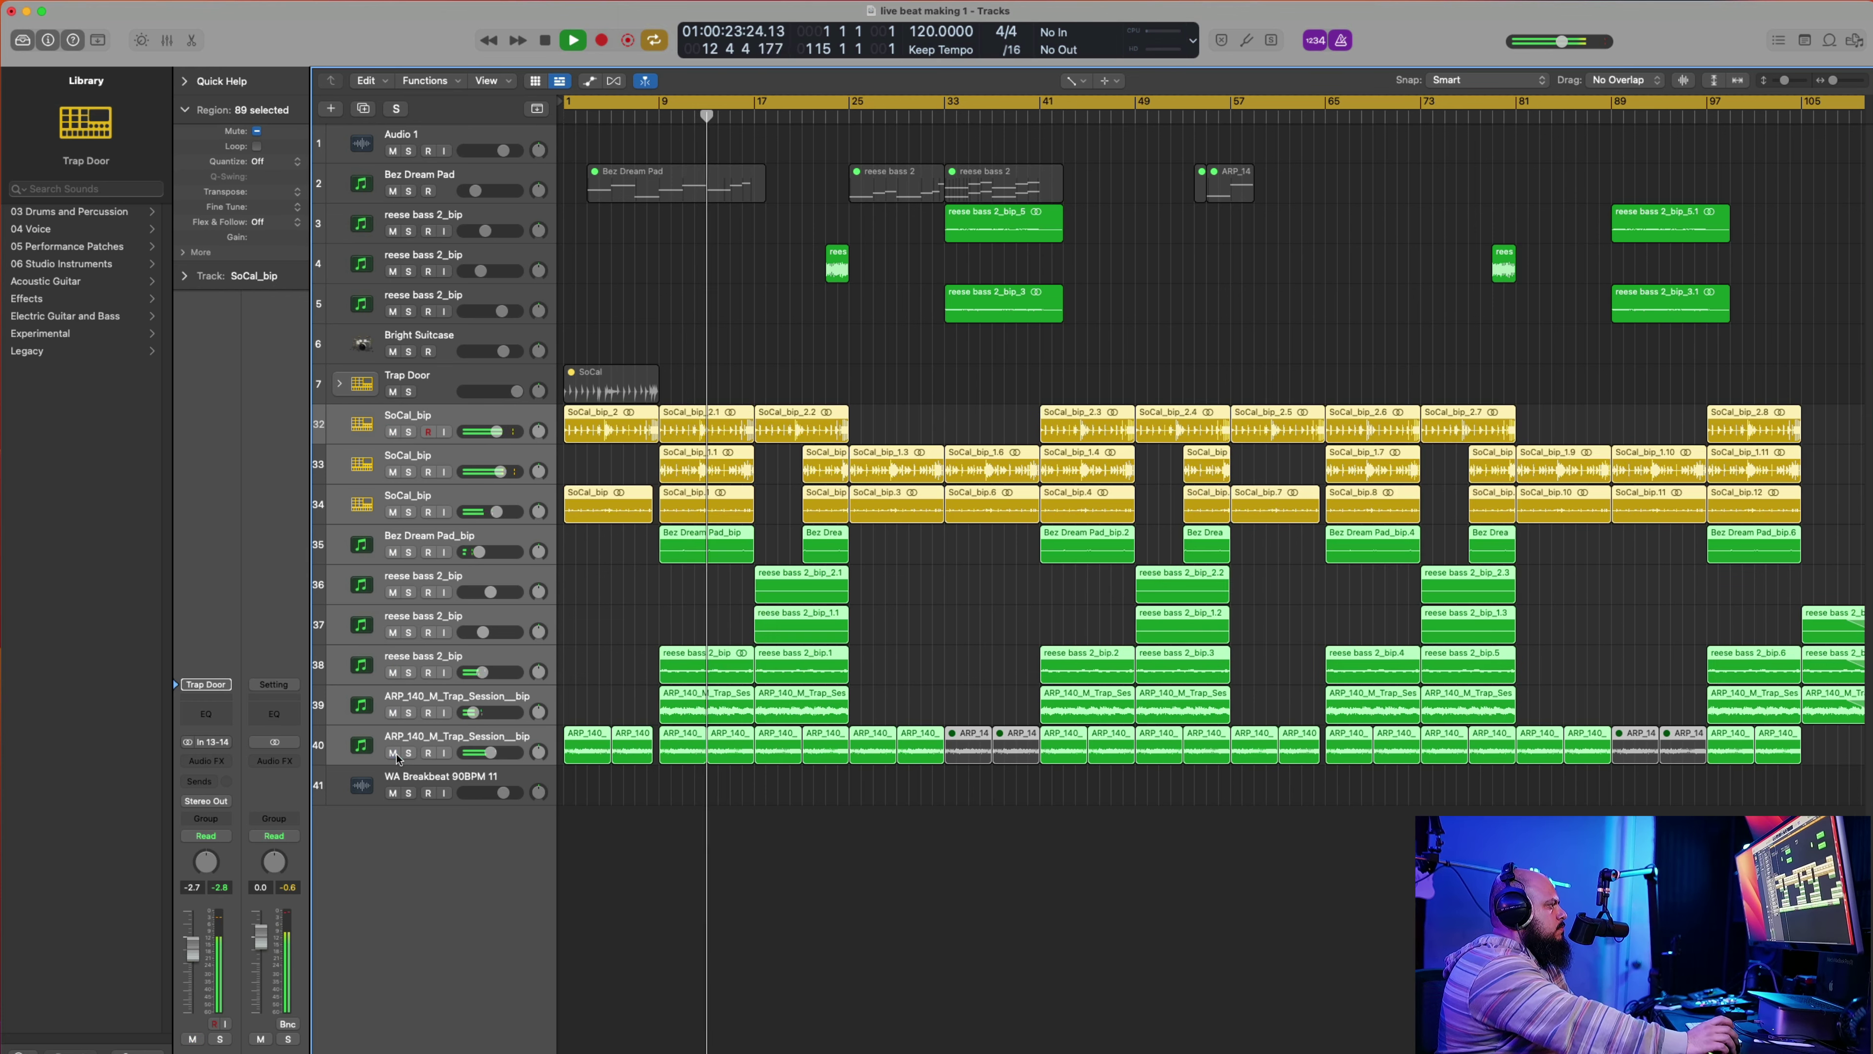
Step: Select only the ARP_140_M_Trap_Session__bip track 40 and mute it during playback, comparing the beat with and without it
left_click(533, 738)
left_click(394, 753)
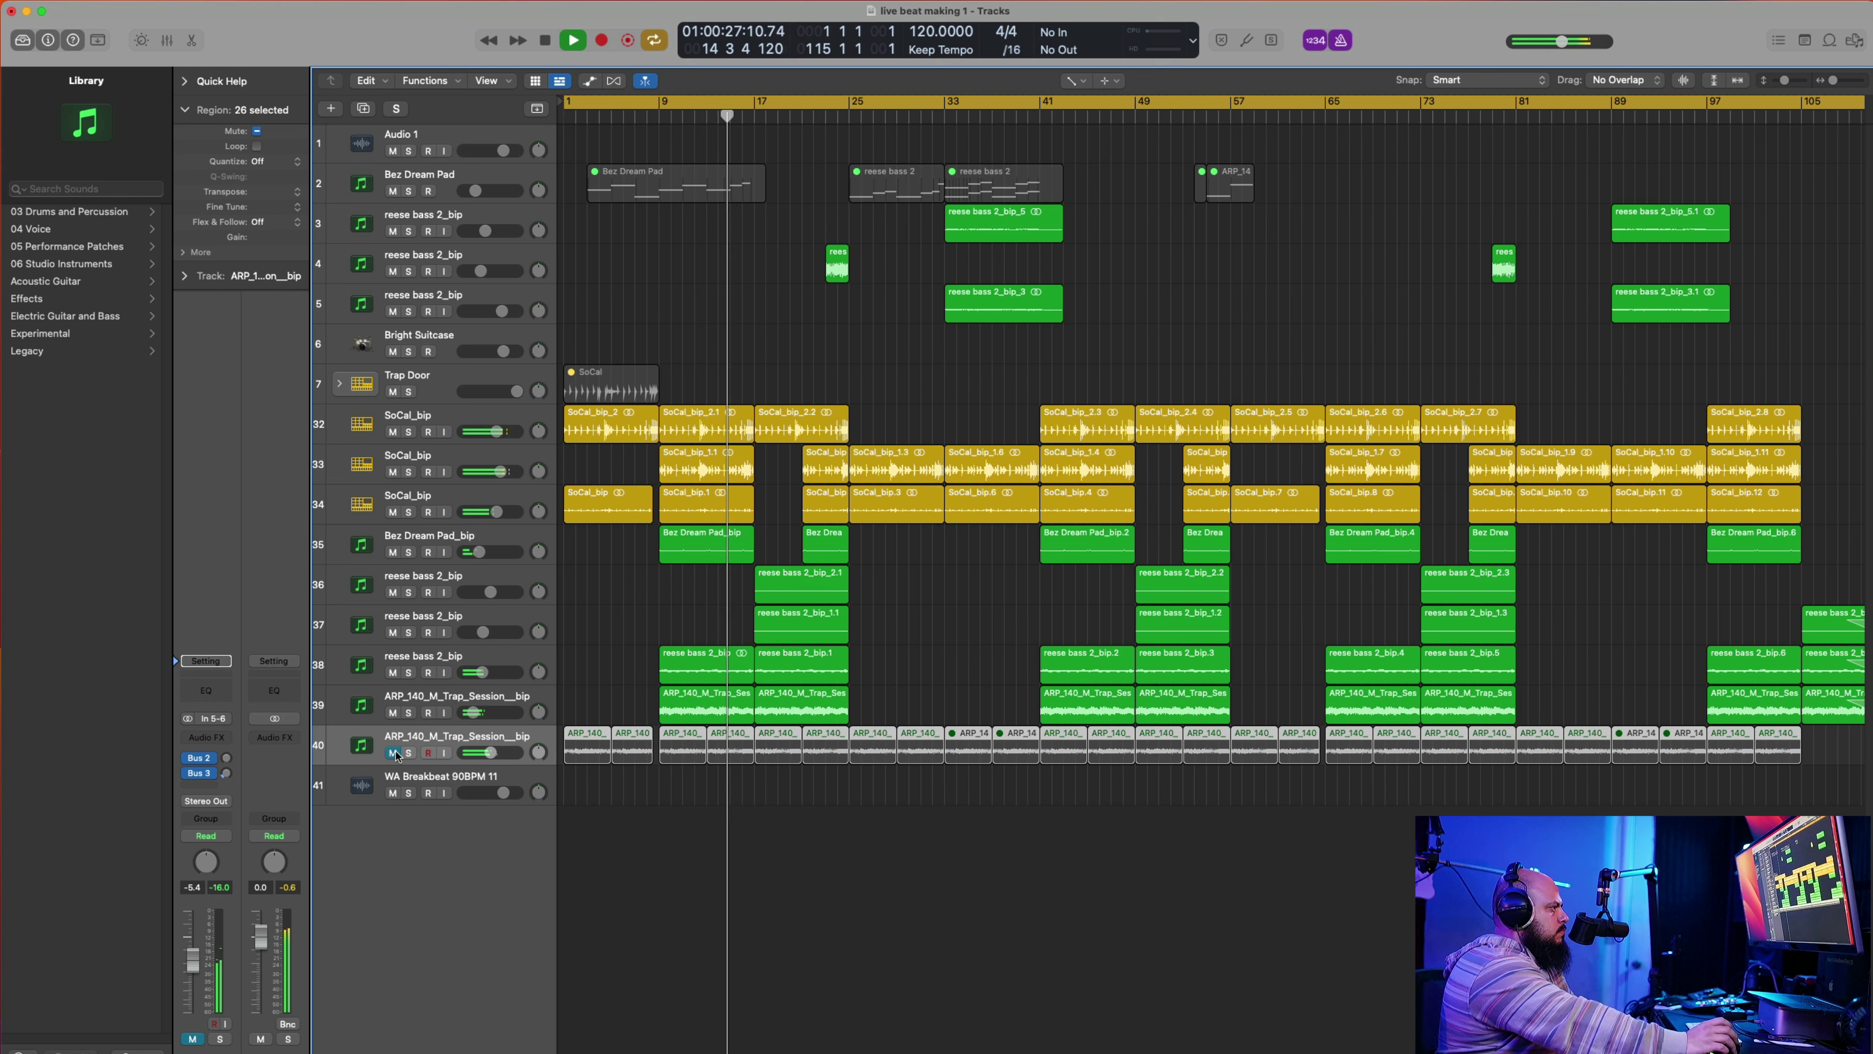
left_click(394, 753)
left_click(393, 753)
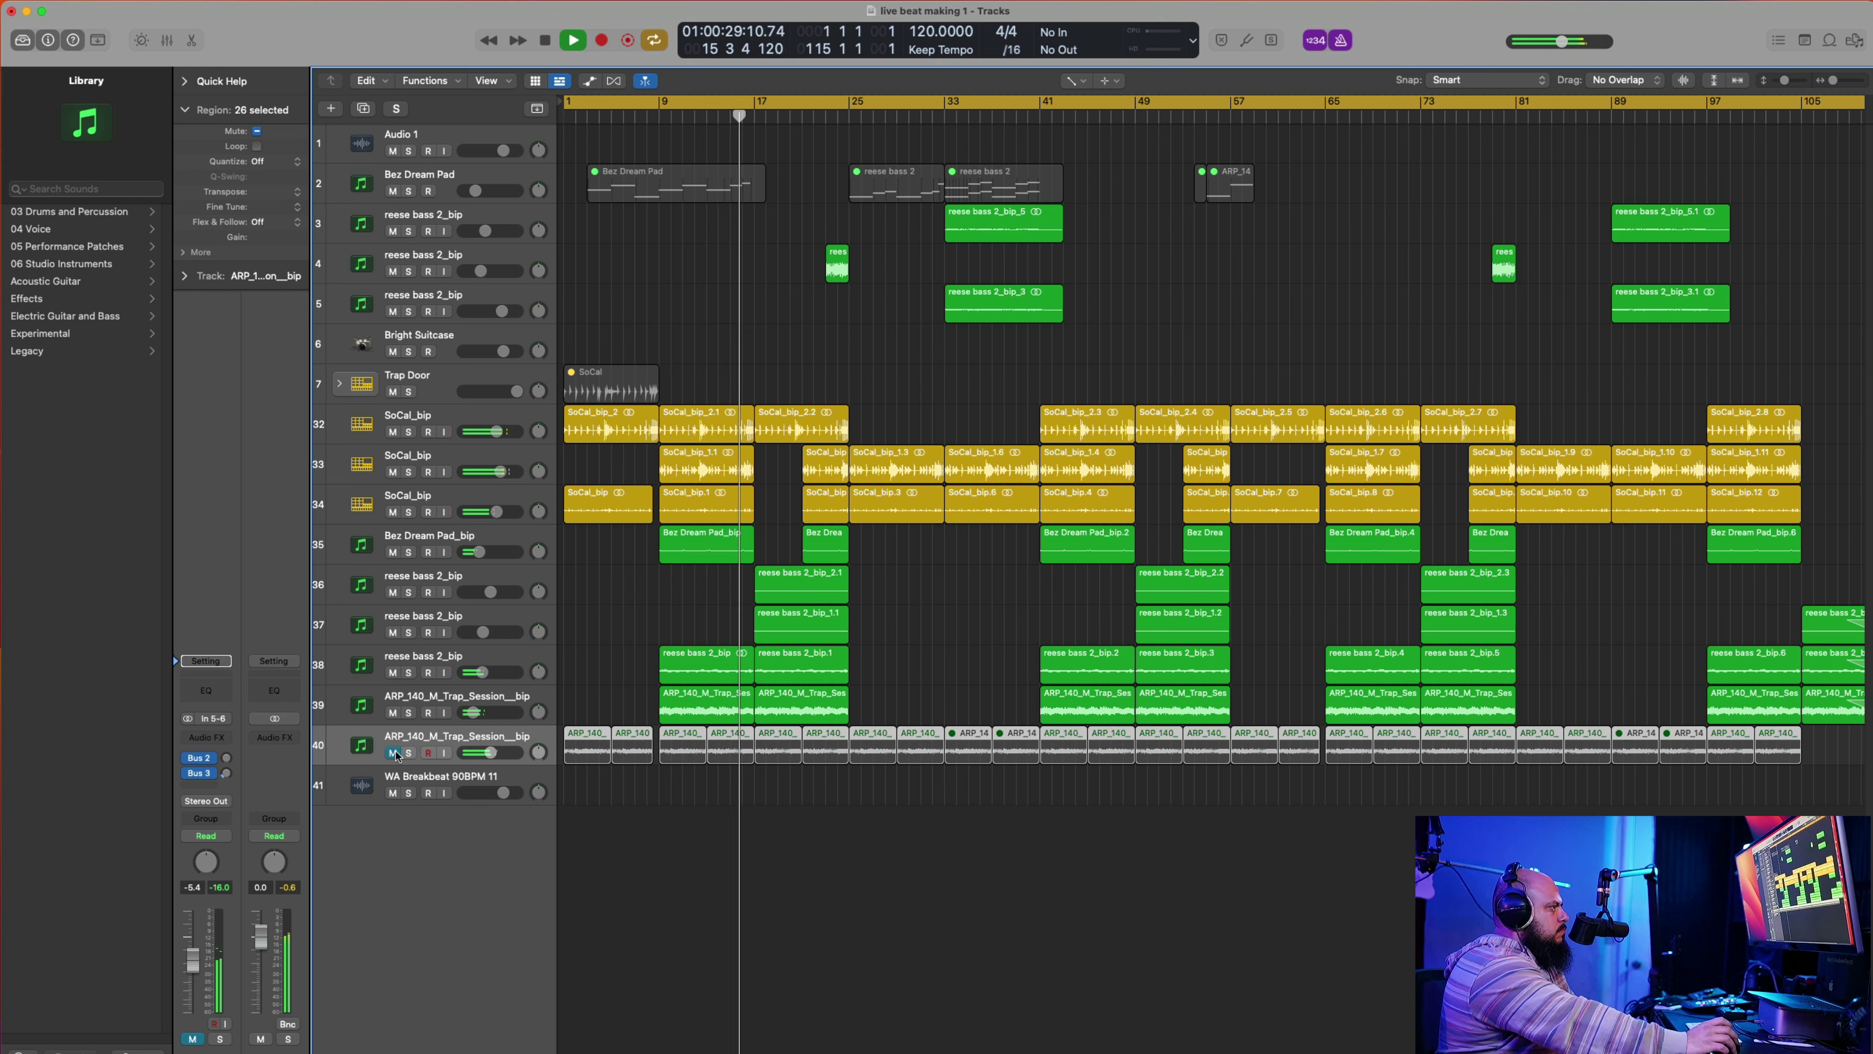
Step: Compare the beat with the ARP_140_M_Trap_Session__bip track 40 muted and unmuted, leave it unmuted and lower its volume to -8.0 dB
left_click(393, 753)
left_click(393, 753)
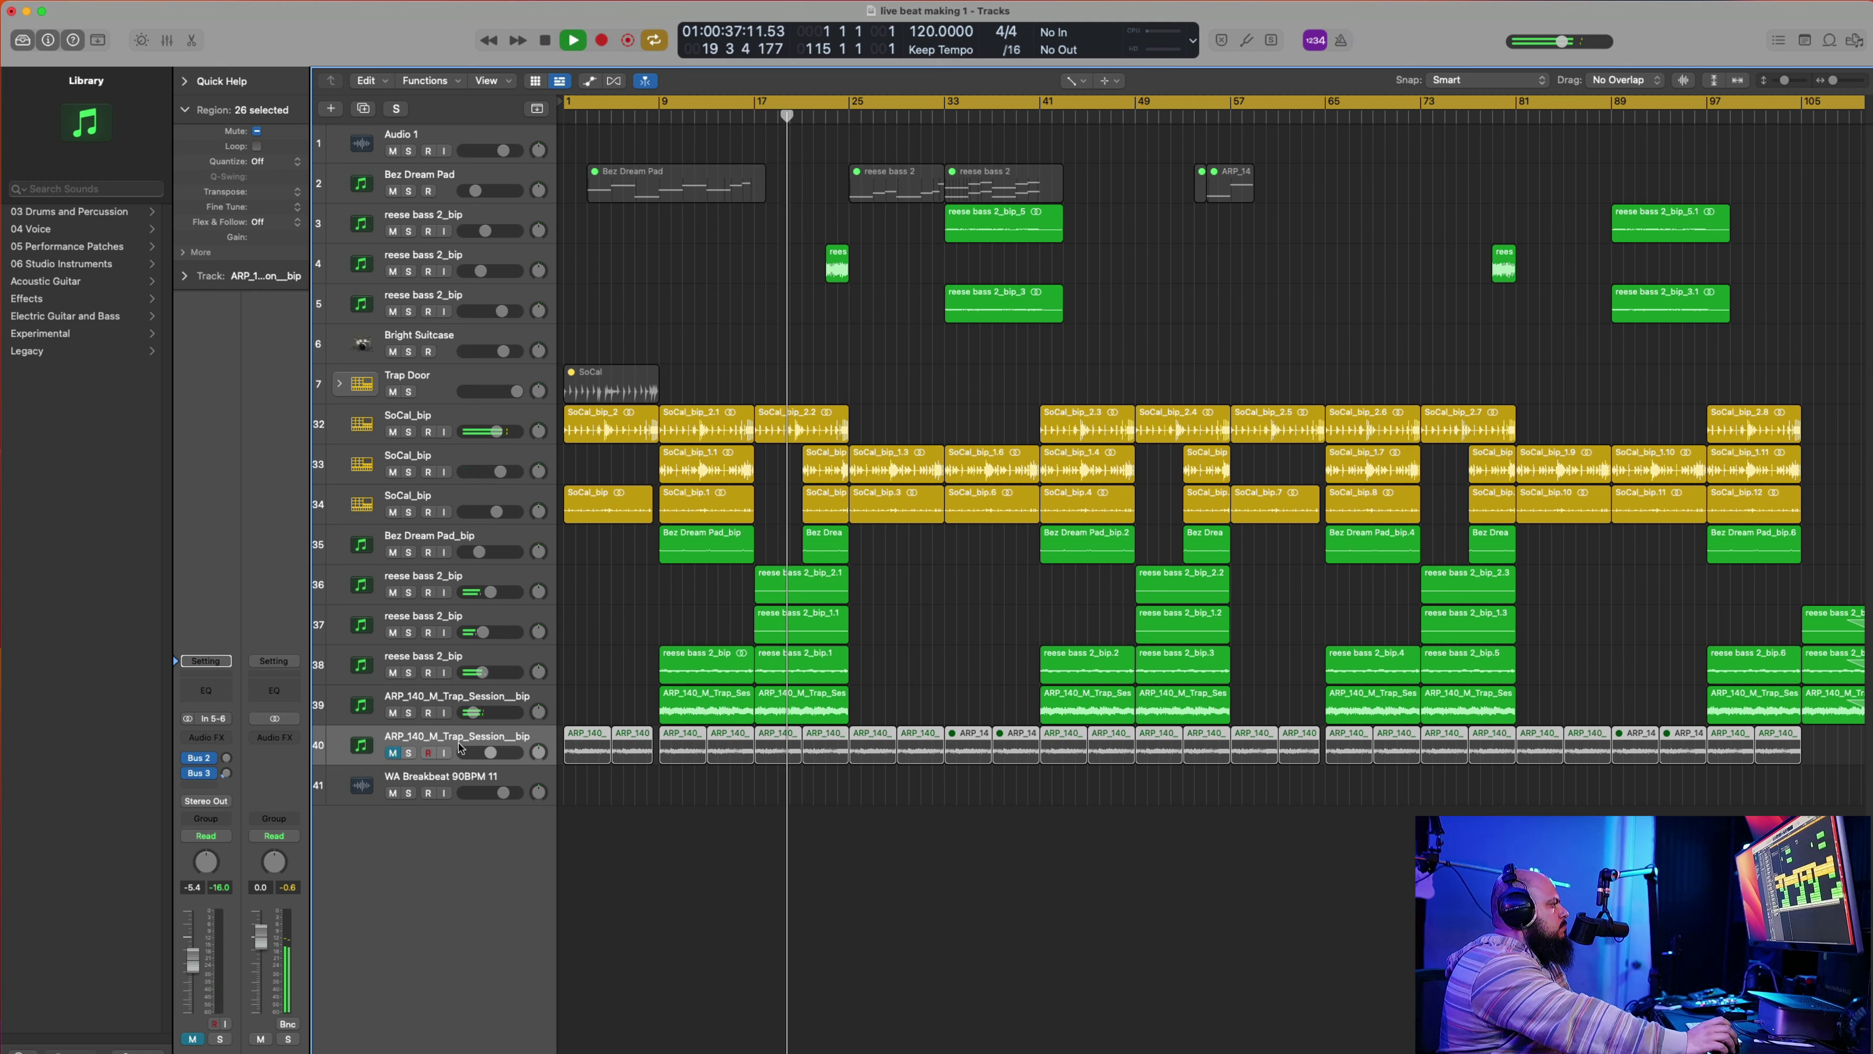
left_click(392, 753)
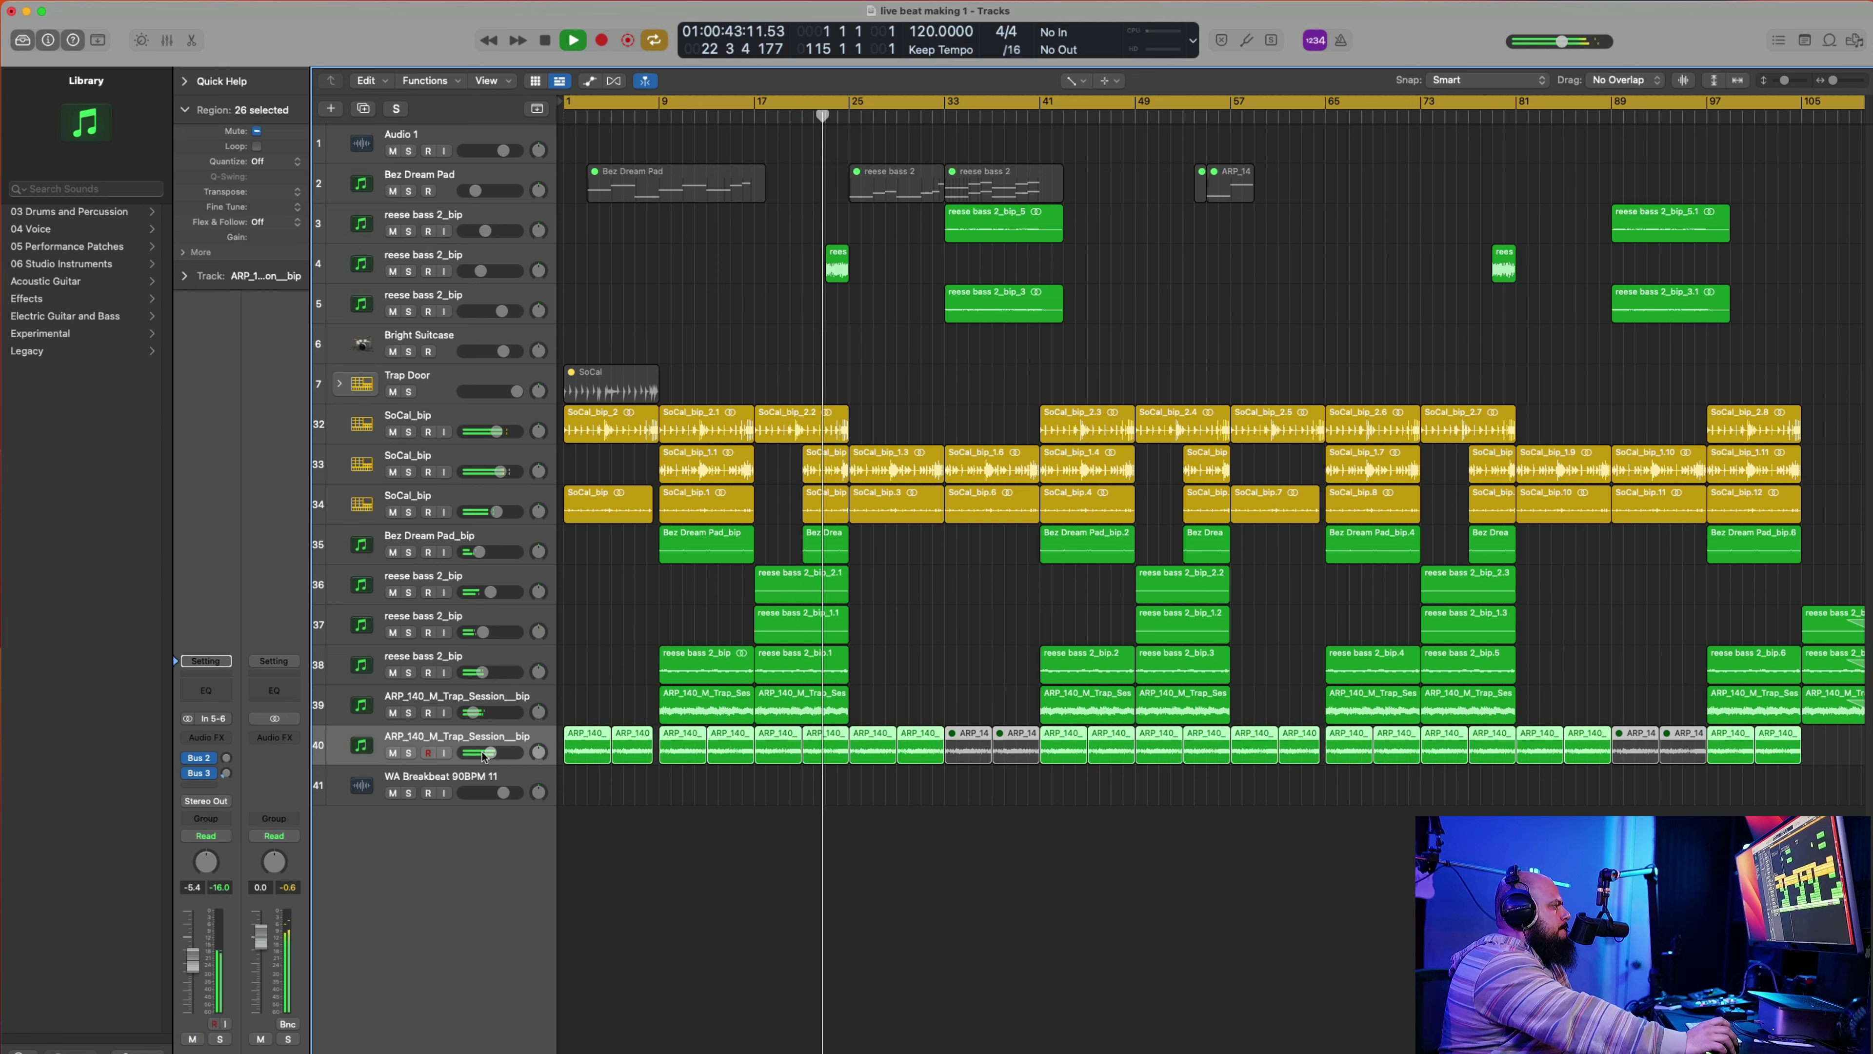
left_click_drag(485, 756, 482, 756)
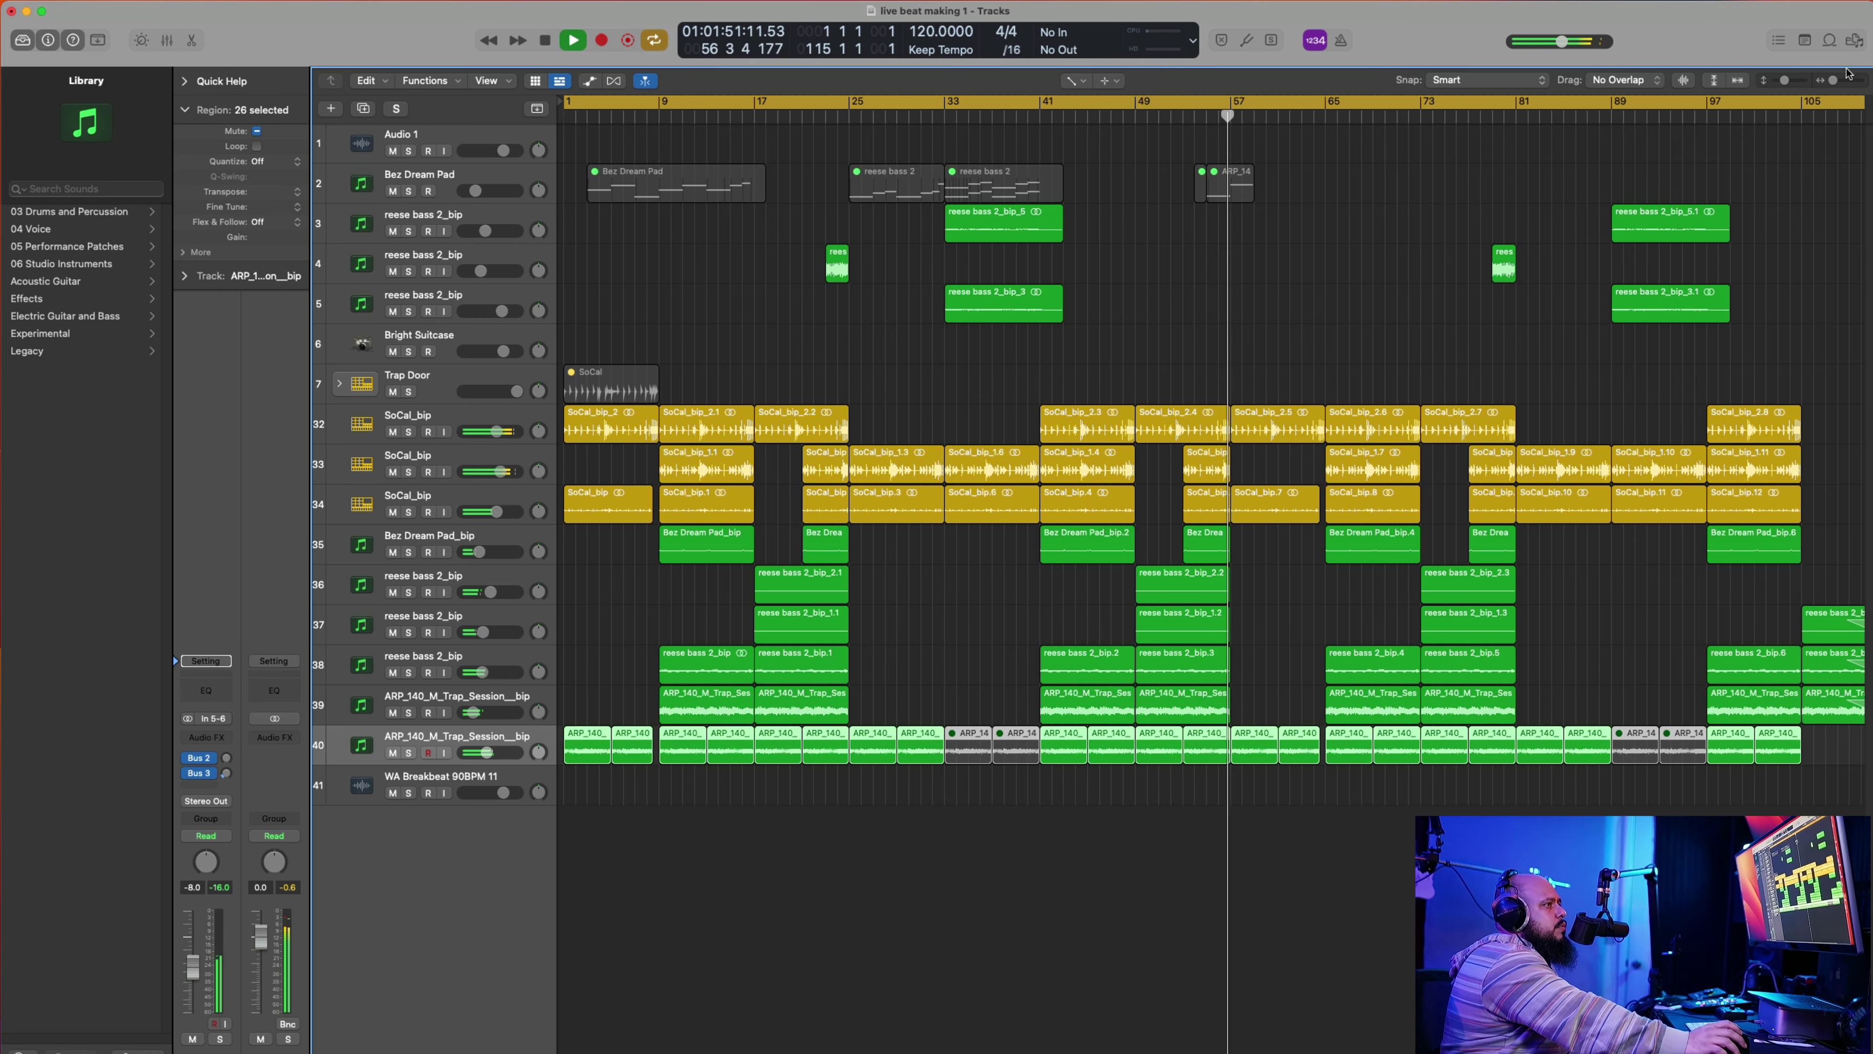
Step: Slightly increase the track height and play the arrangement on to about bar 81, pausing once near bar 61, and stop playback
left_click(1791, 82)
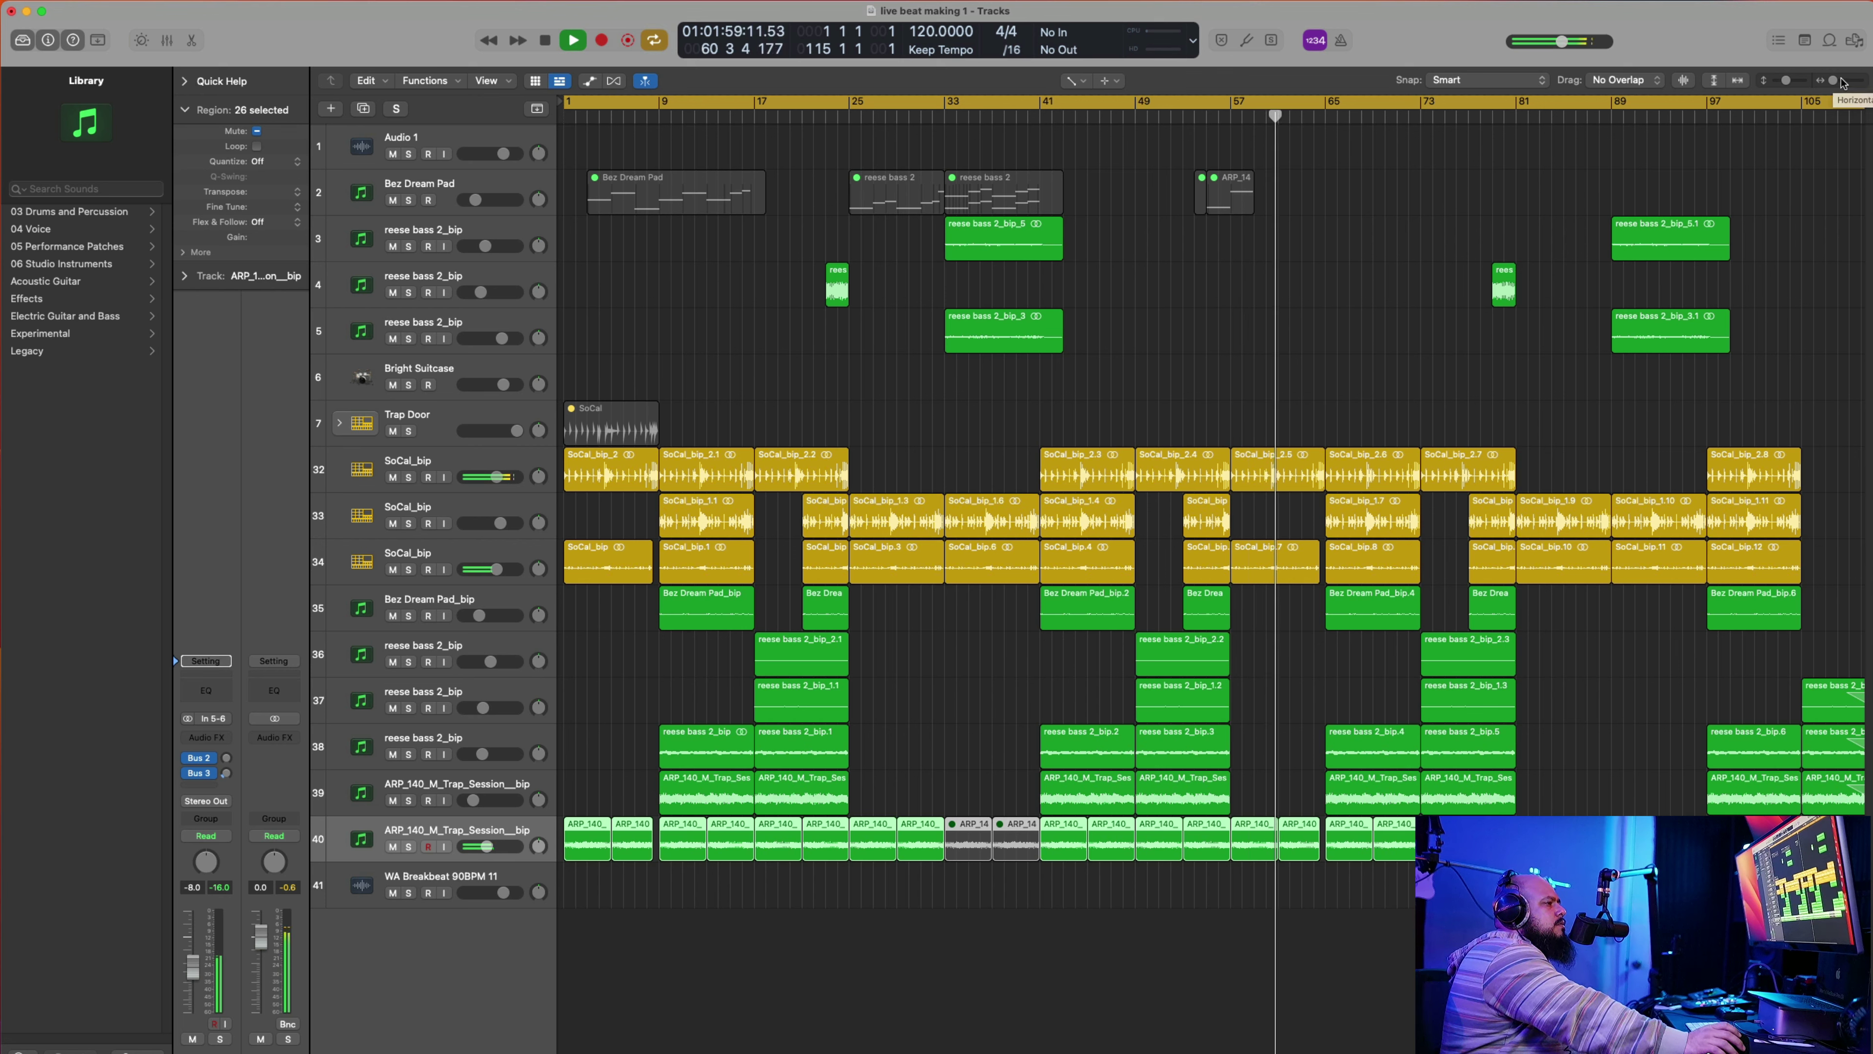
key("space")
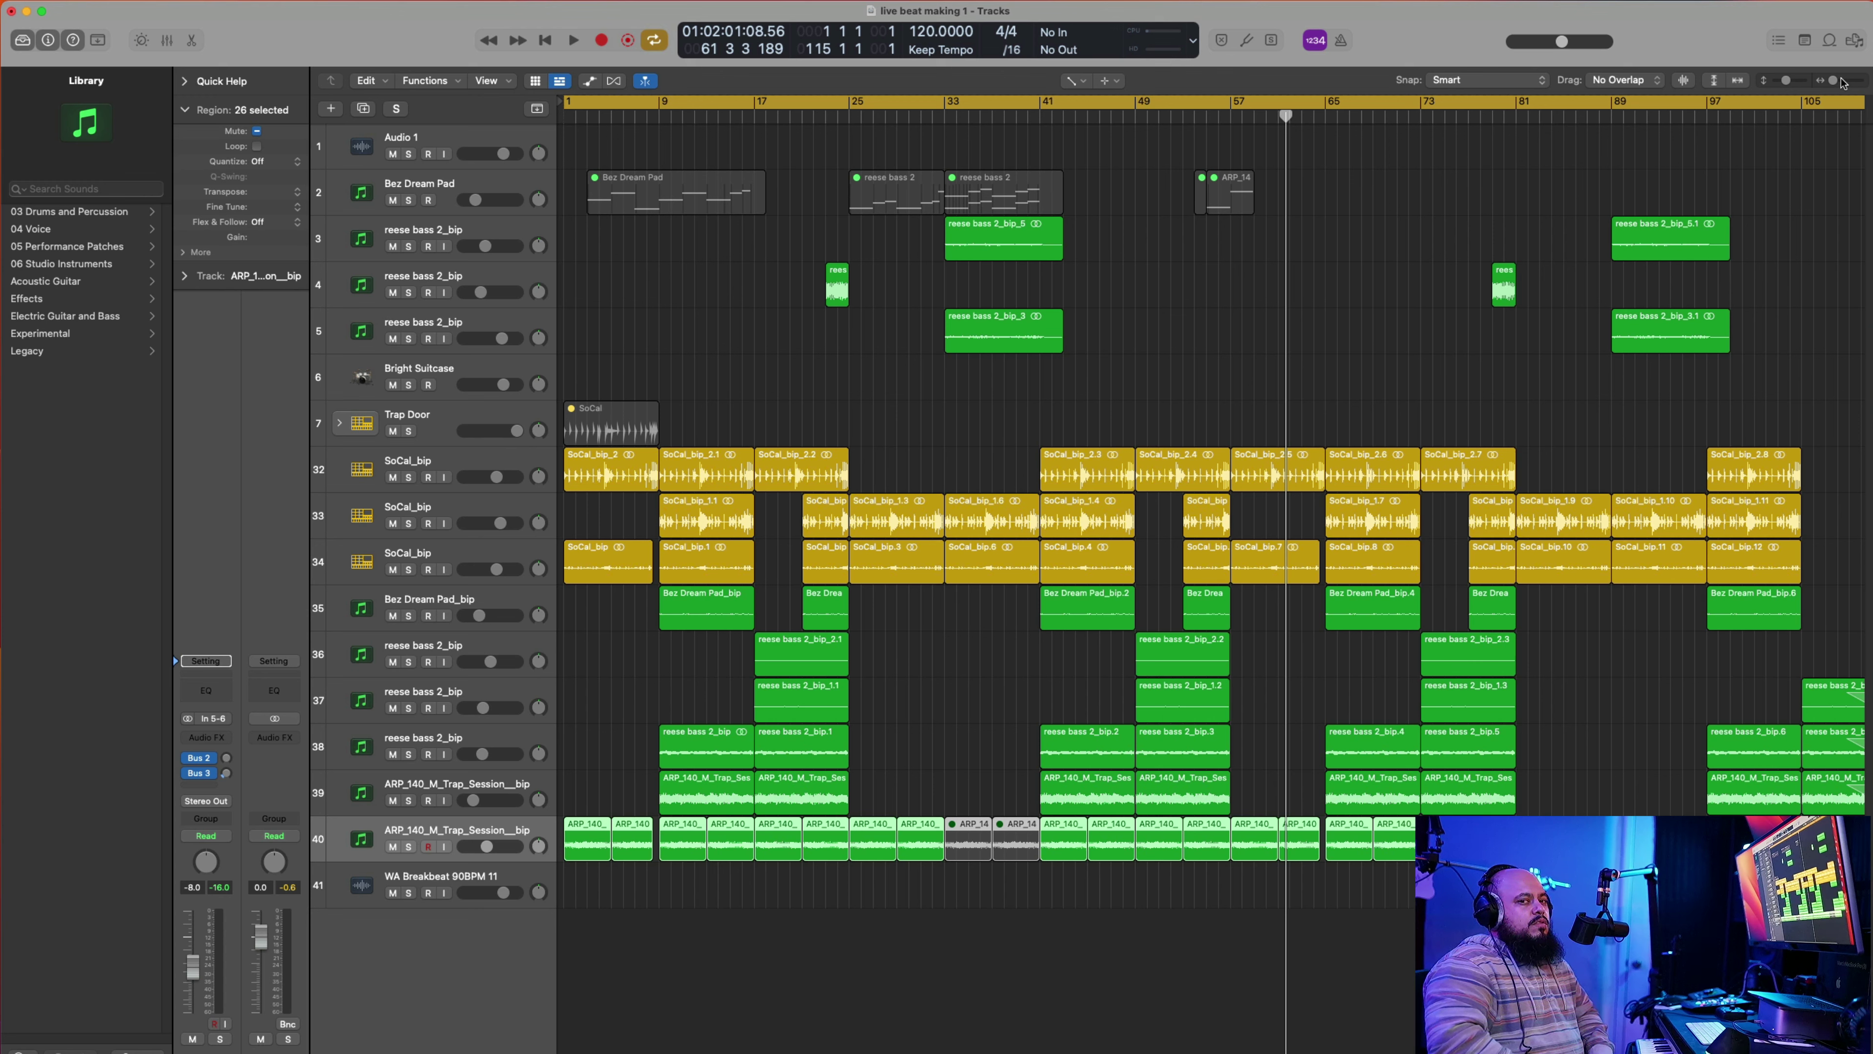
key("space")
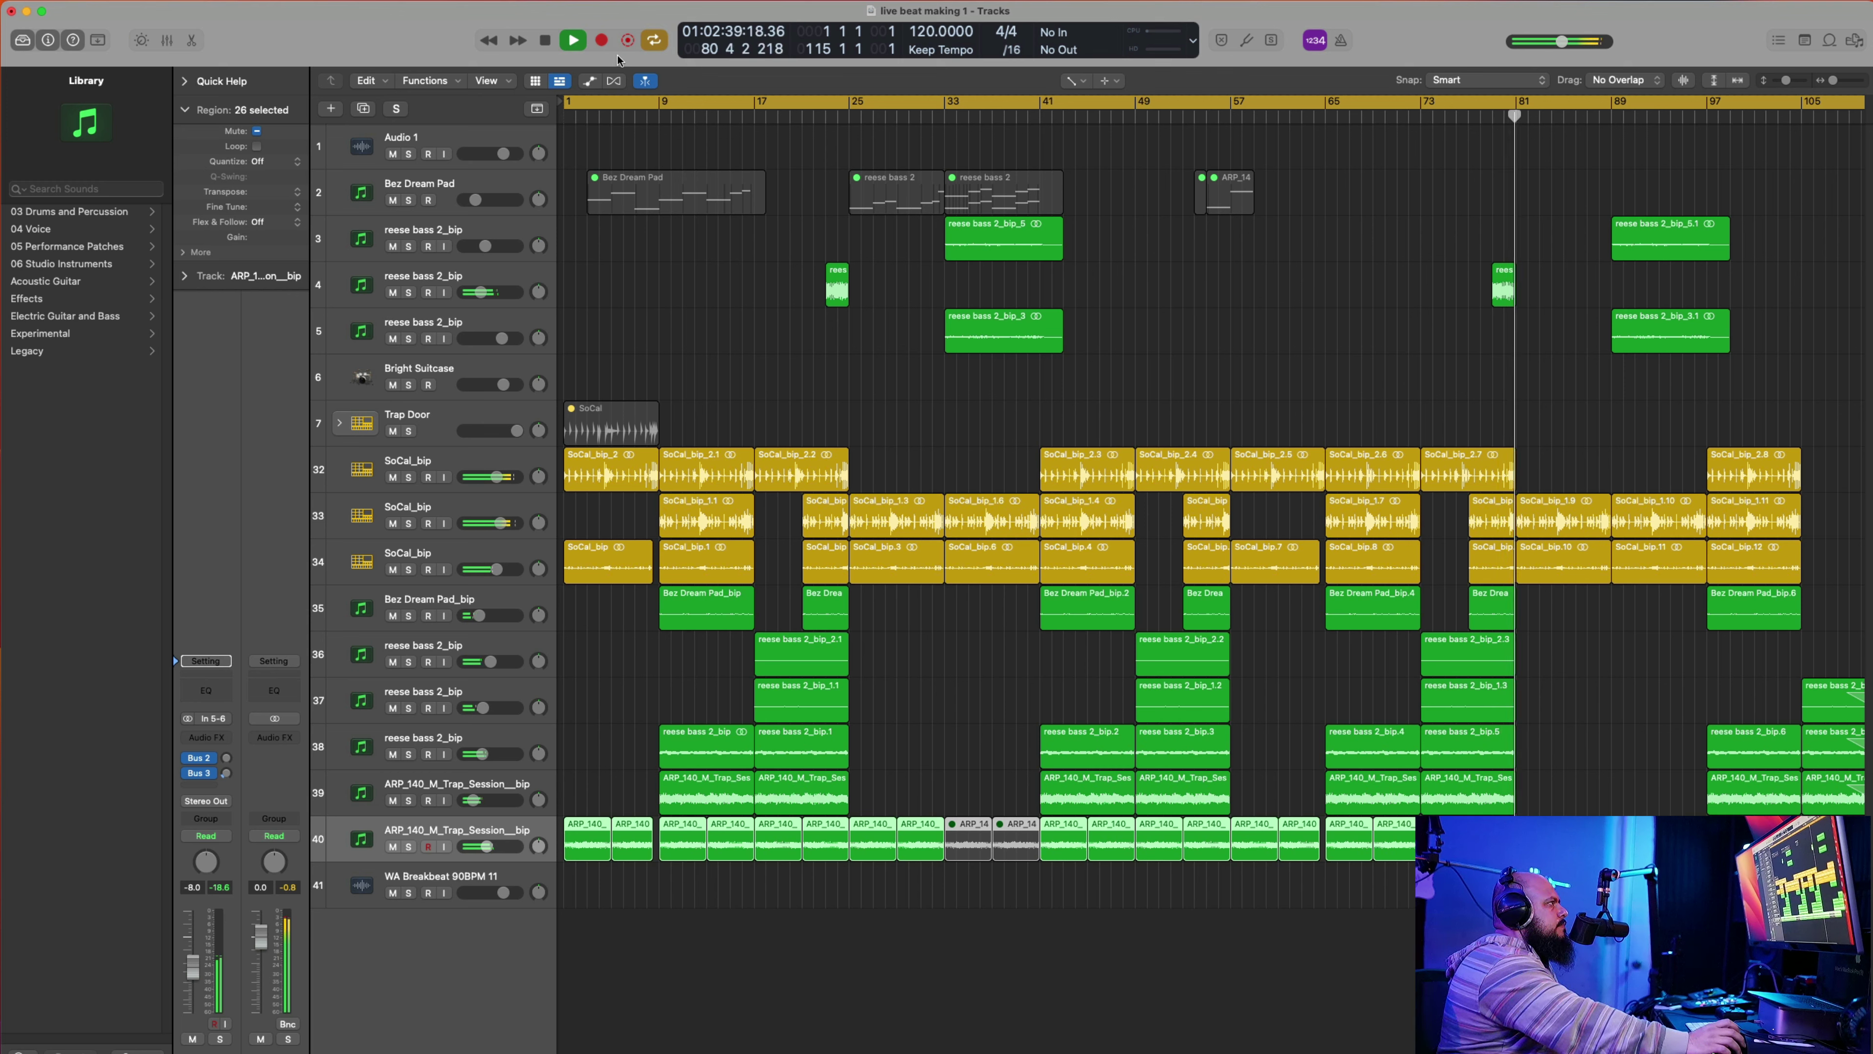
left_click(547, 40)
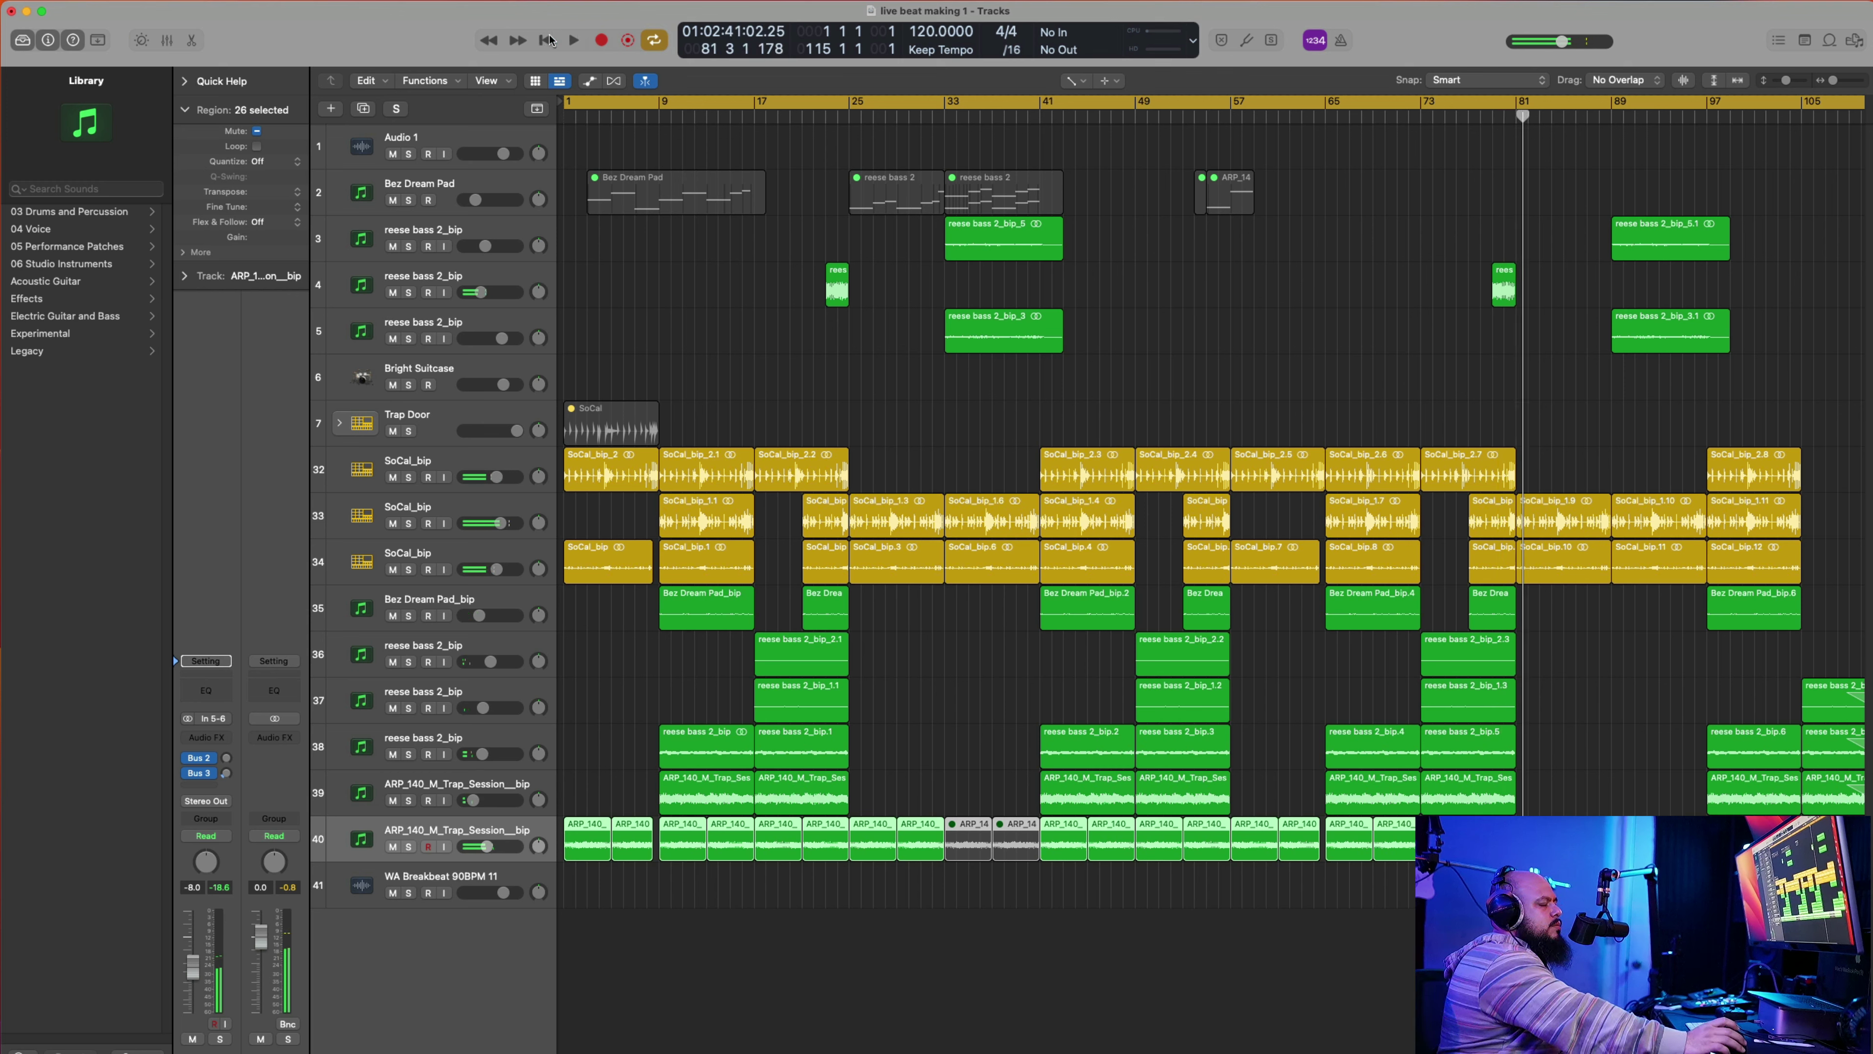